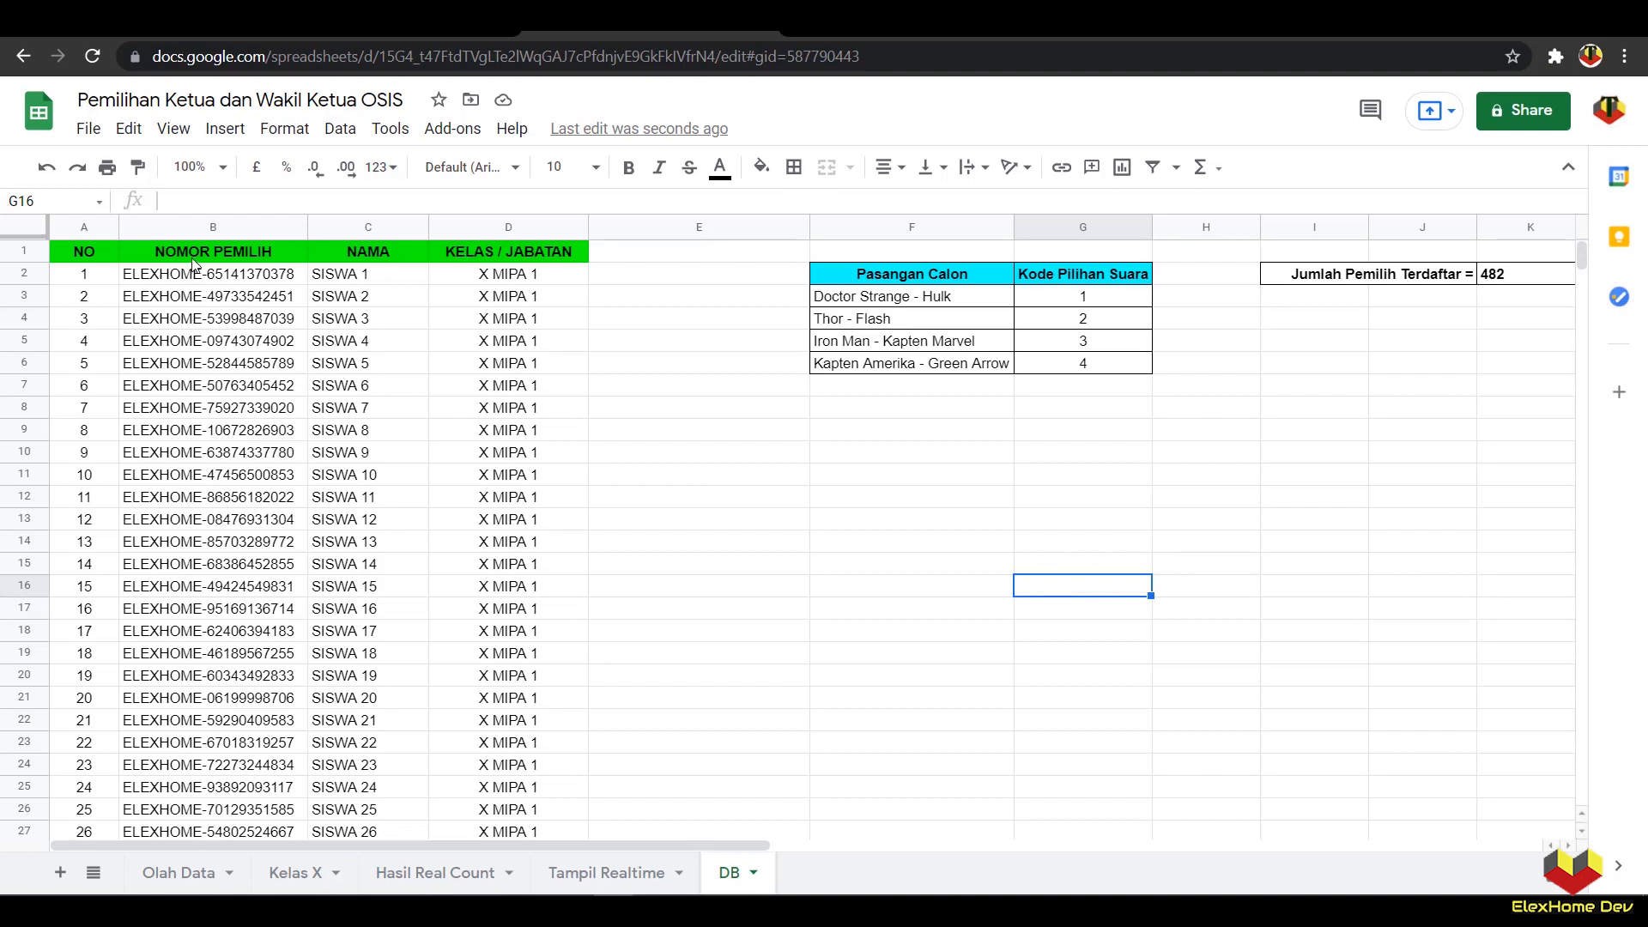
Step: Review the voter list in the DB sheet from its headers to the last row, checking the voter number, name and class/position columns
left_click(352, 256)
left_click(466, 255)
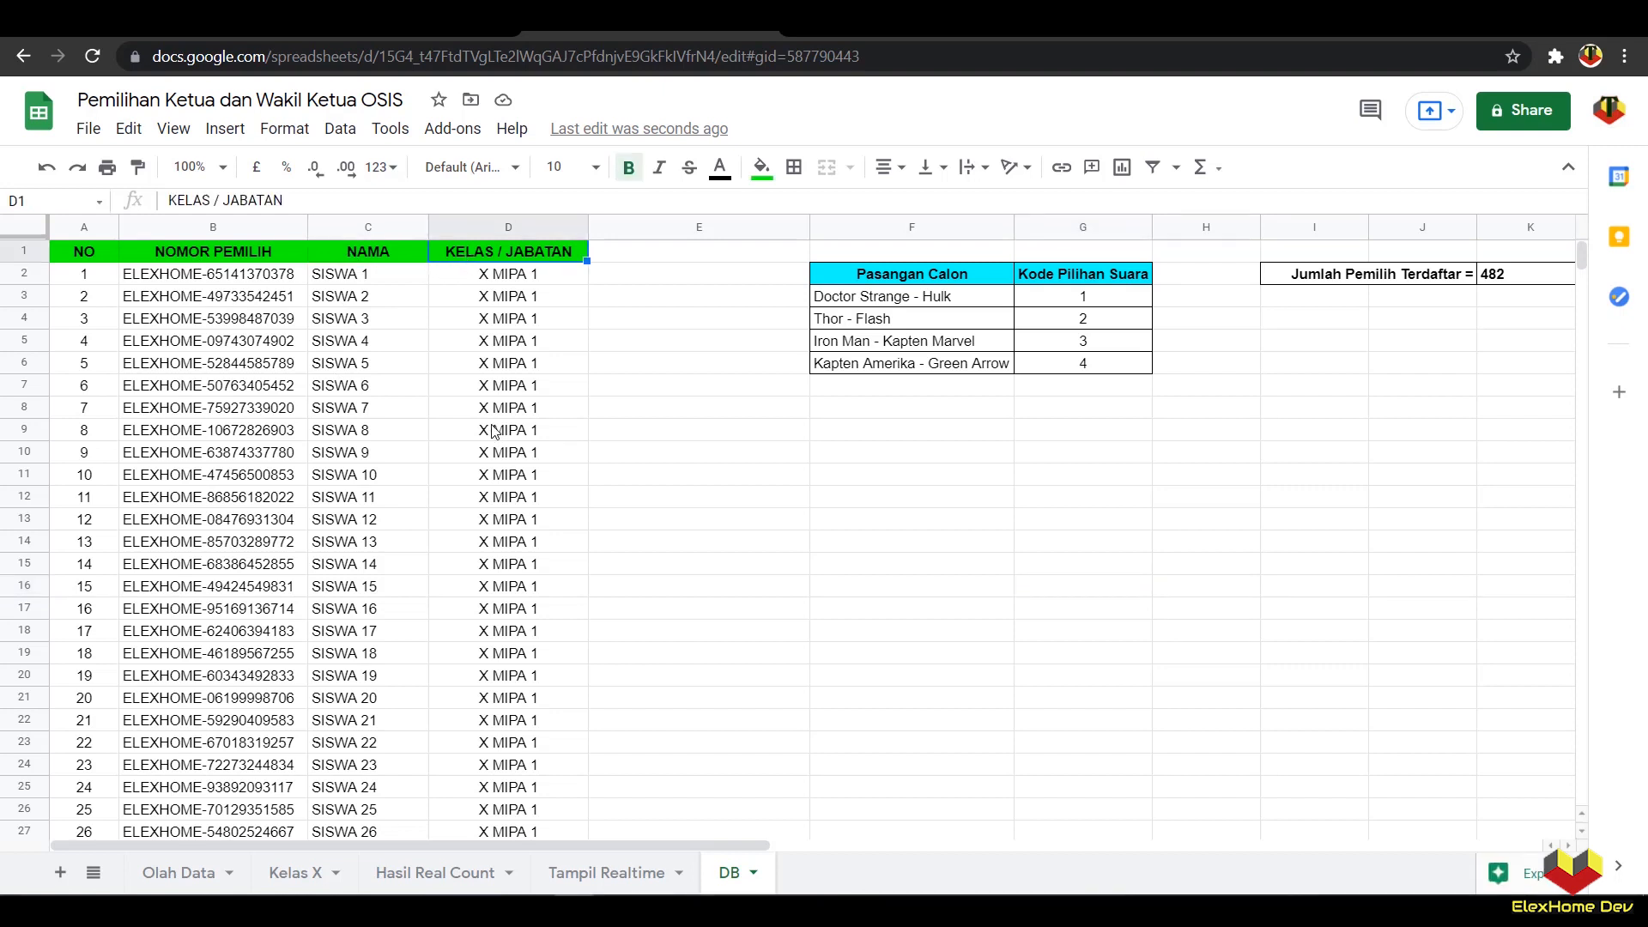
scroll(494, 430, "down", 3)
scroll(491, 442, "up", 3)
scroll(489, 442, "down", 5)
scroll(489, 444, "down", 20)
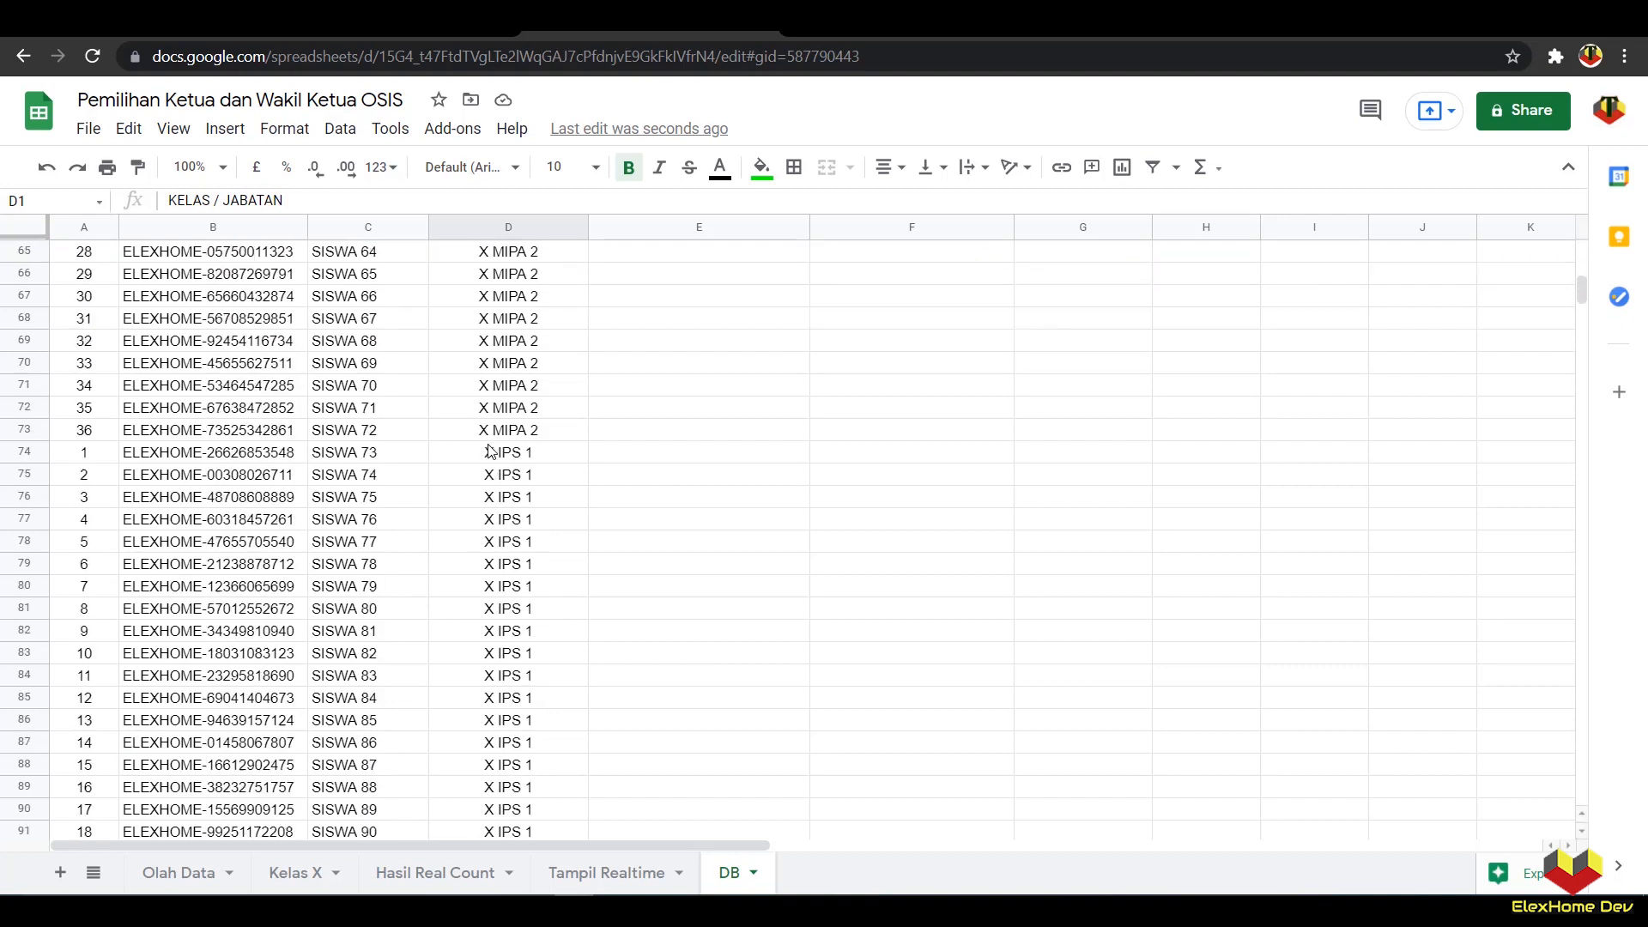
scroll(491, 455, "down", 20)
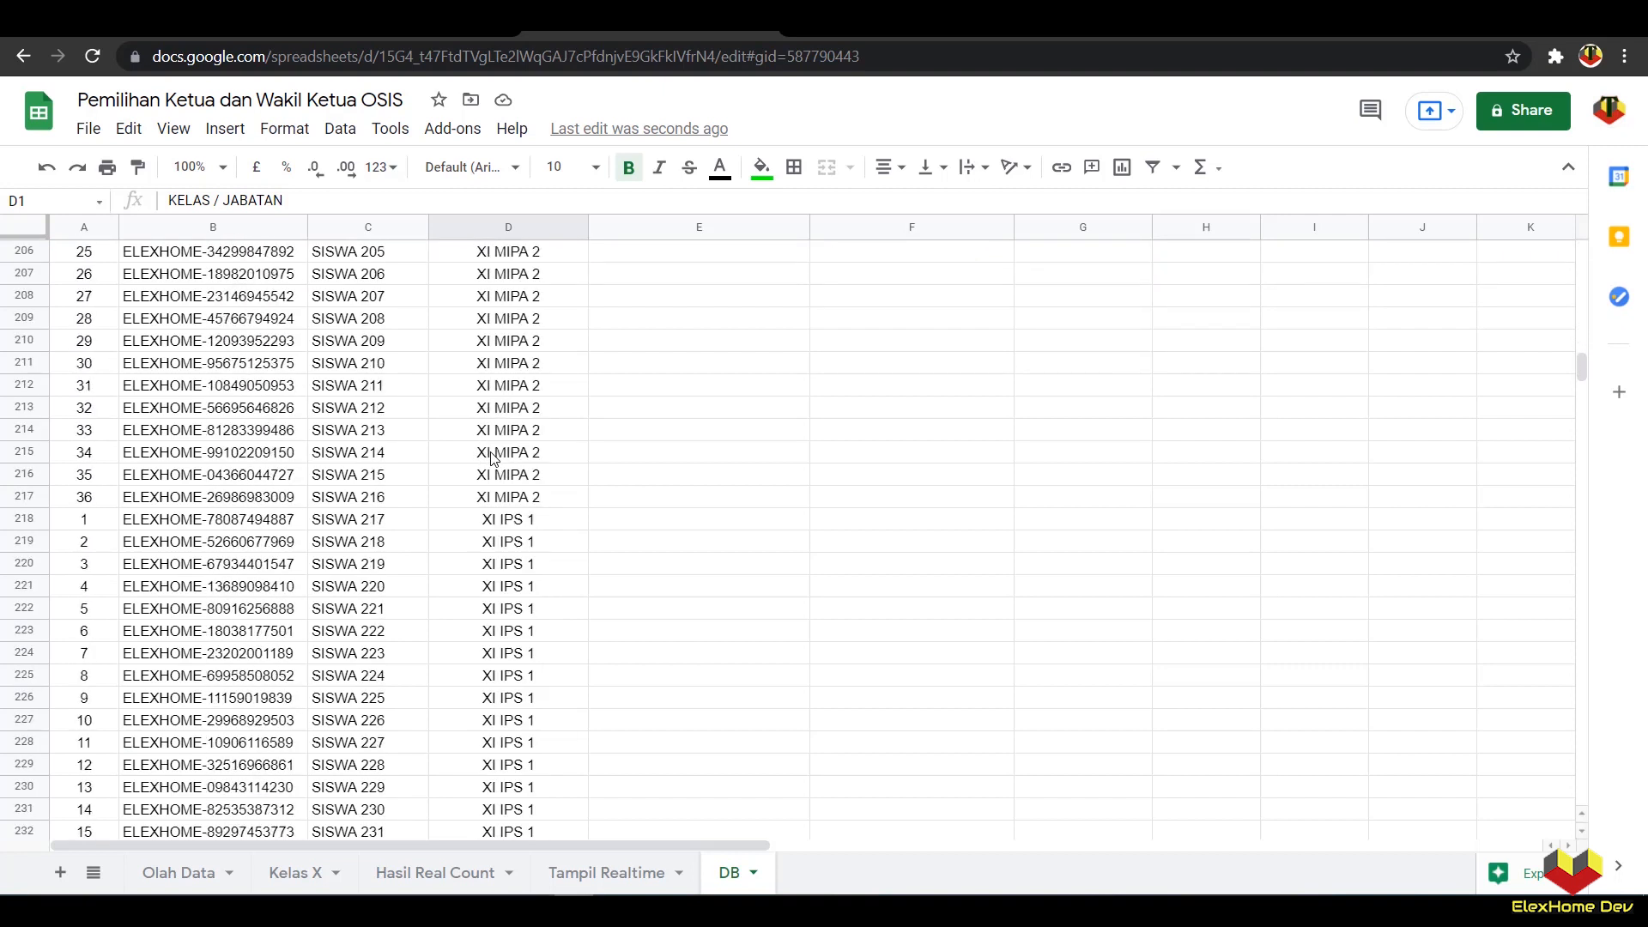
scroll(491, 455, "down", 20)
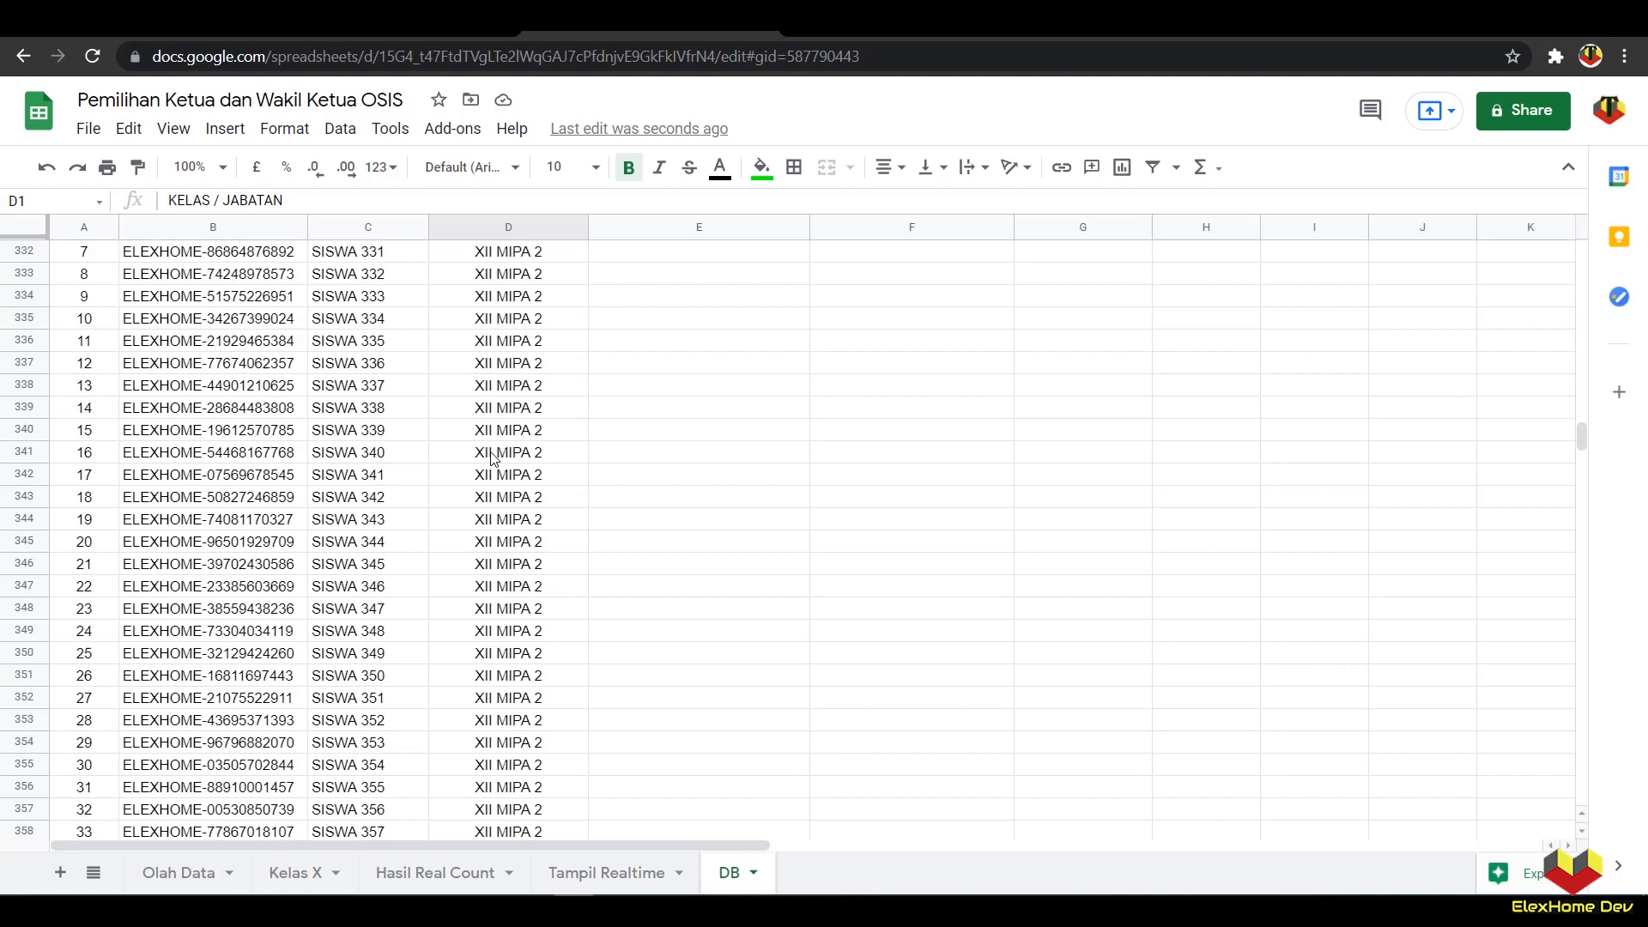
scroll(492, 462, "down", 15)
scroll(493, 461, "down", 12)
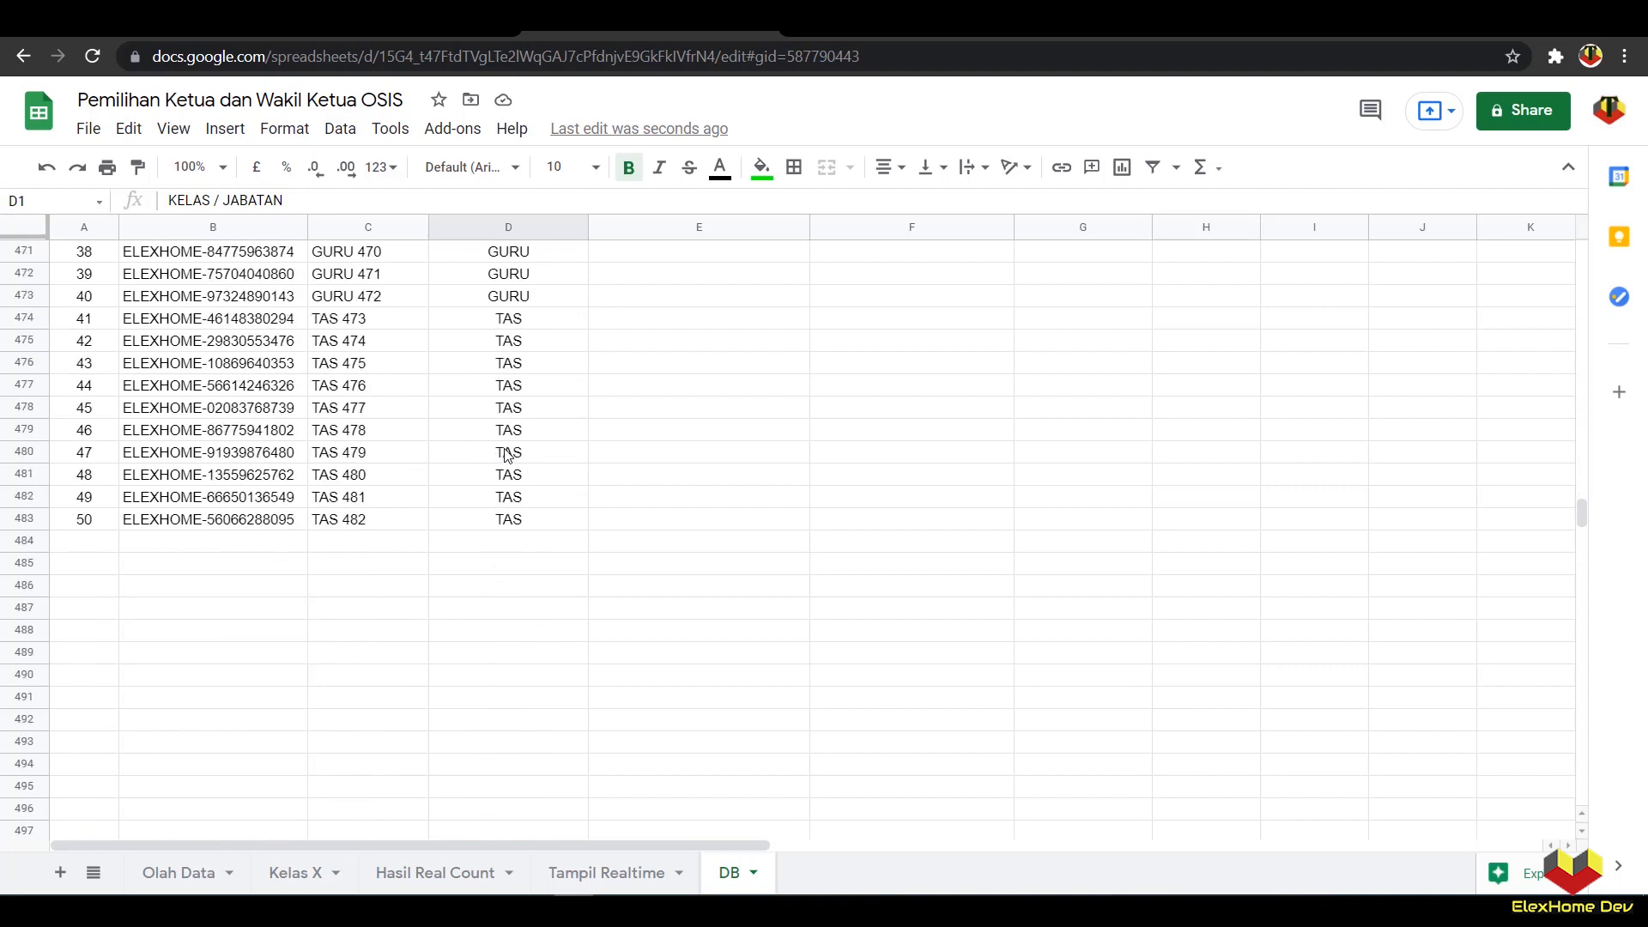
scroll(506, 455, "up", 16)
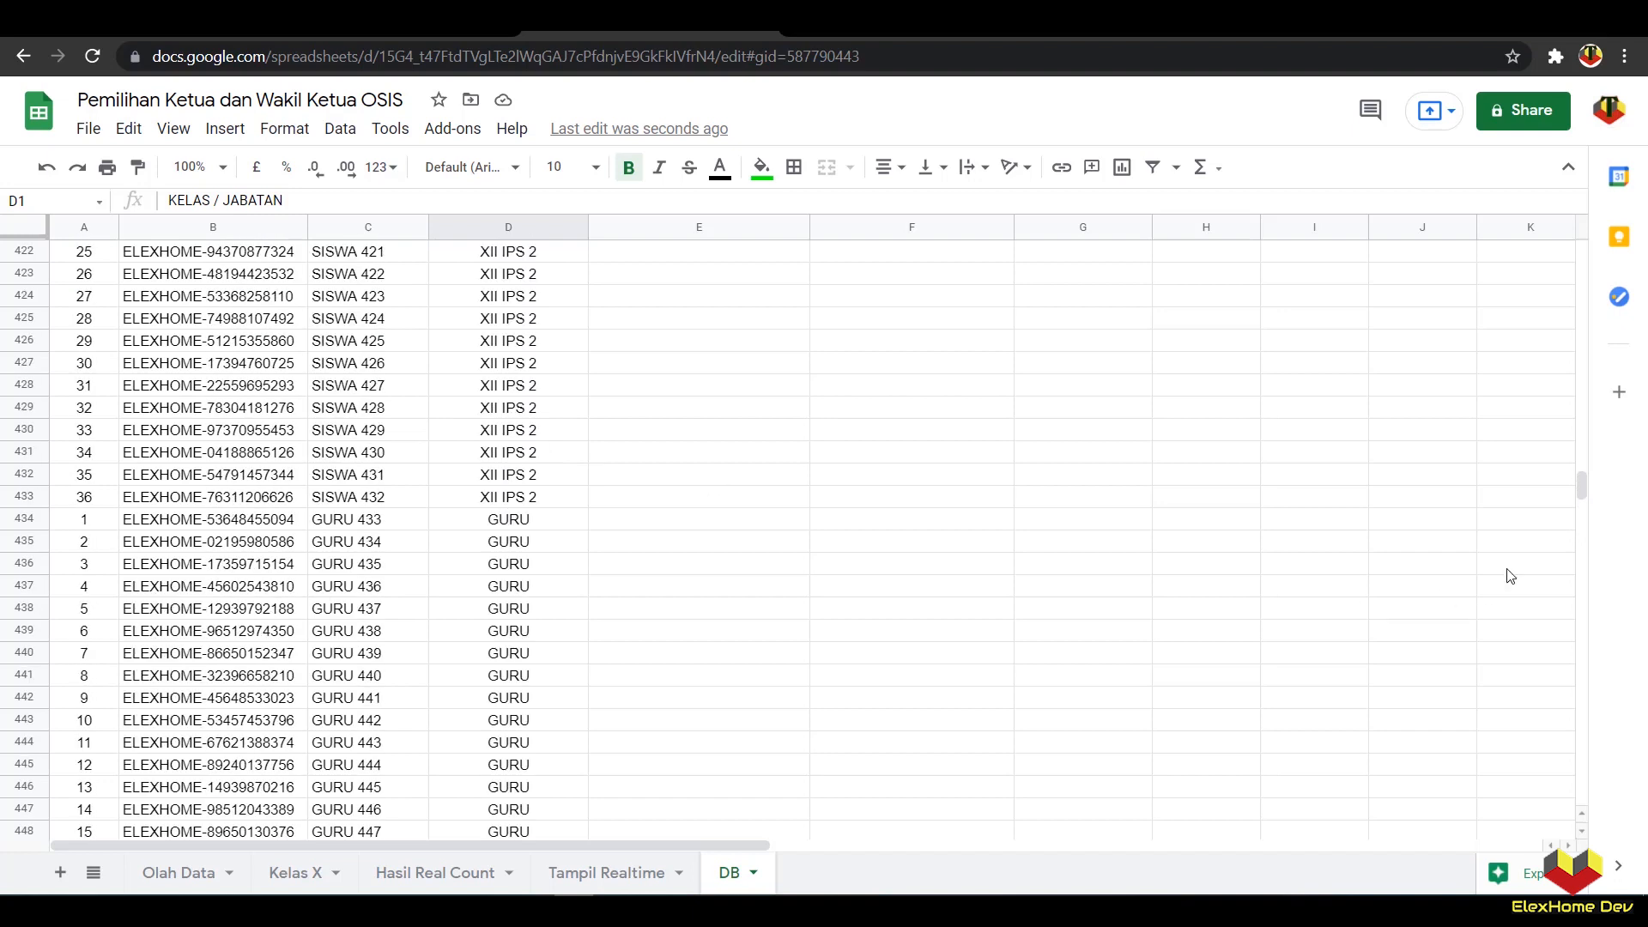
left_click_drag(1588, 486, 1584, 258)
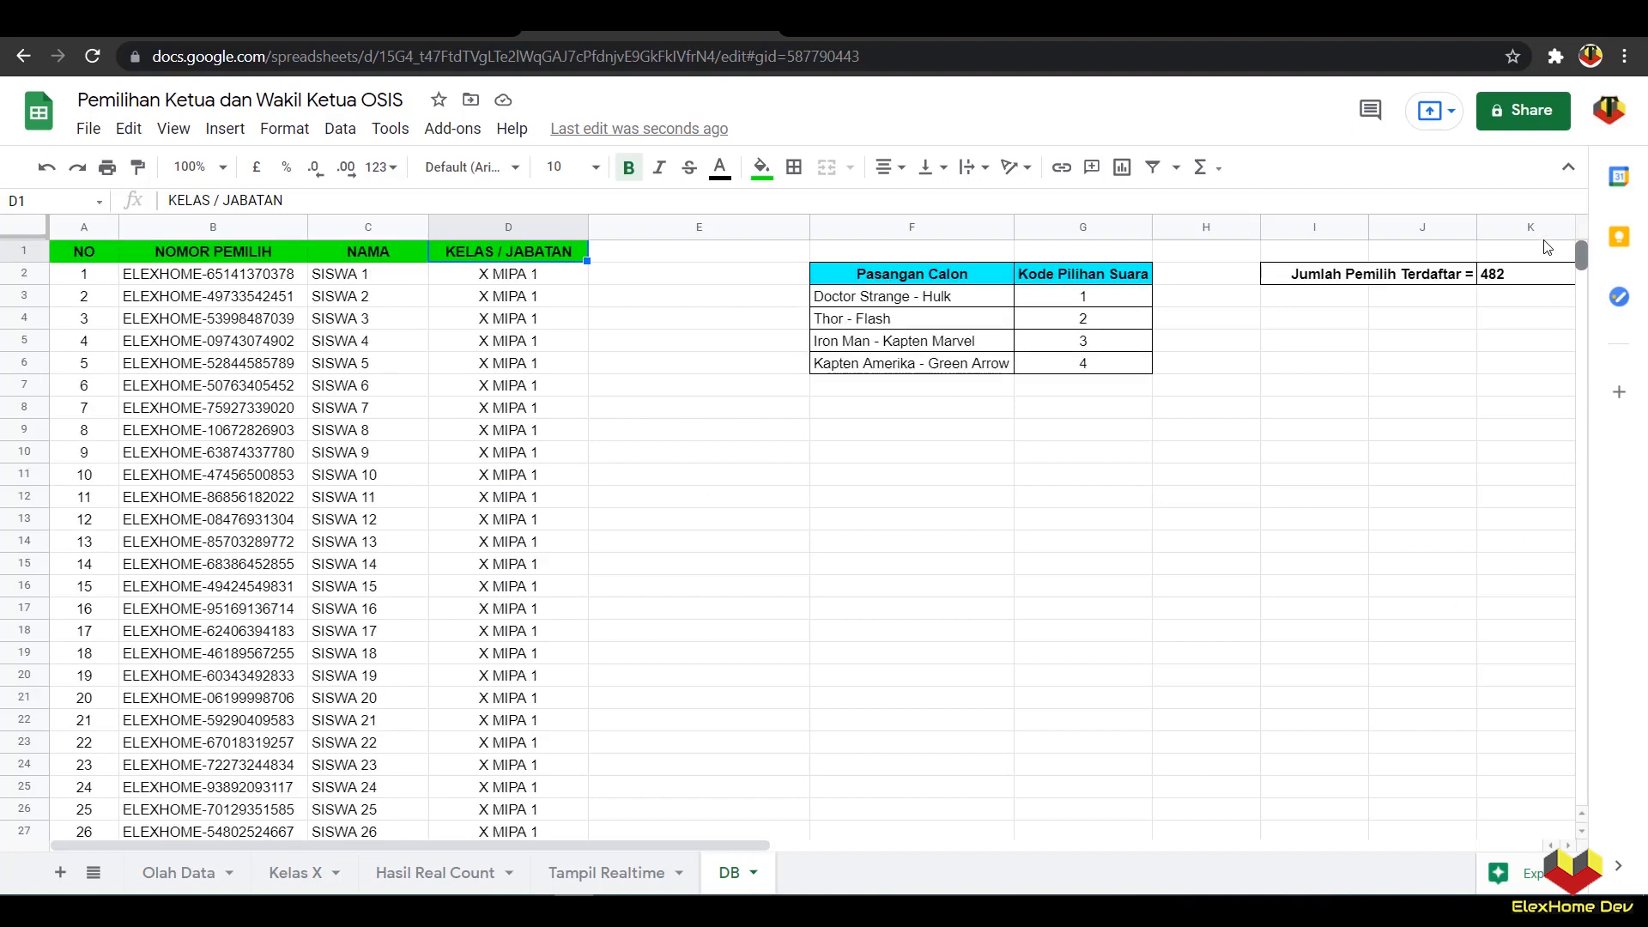
left_click(211, 275)
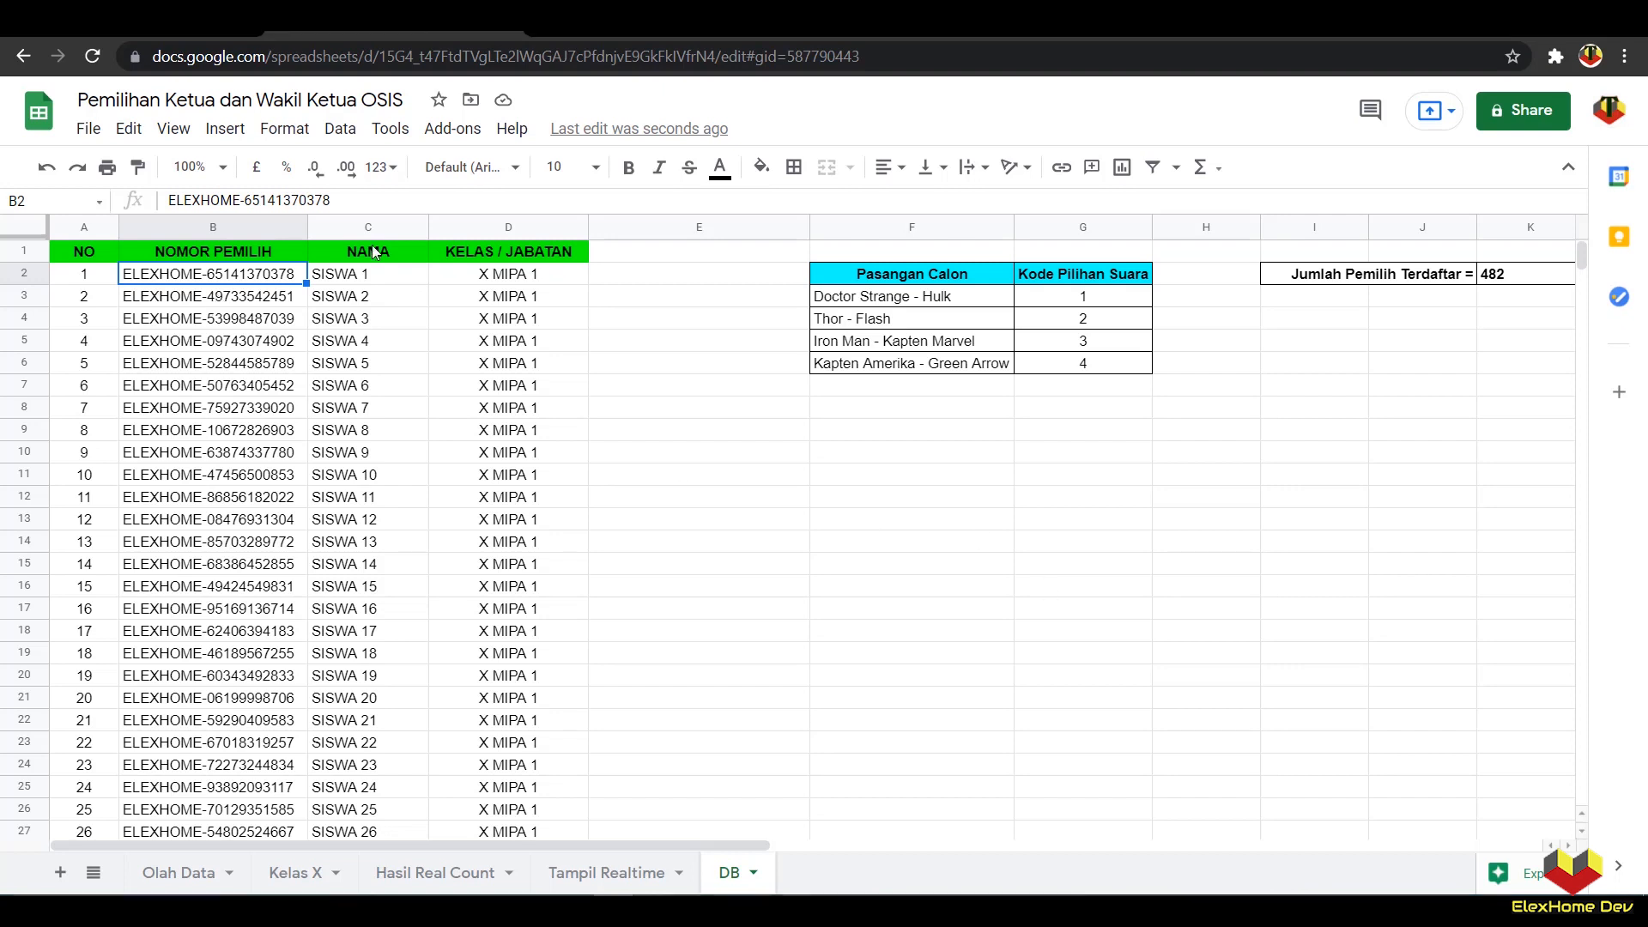
Step: Switch to Google Drive and create a blank Google Form in the "Pemilihan Ketua dan Wakil Ketua OSIS" folder
left_click(142, 20)
right_click(640, 515)
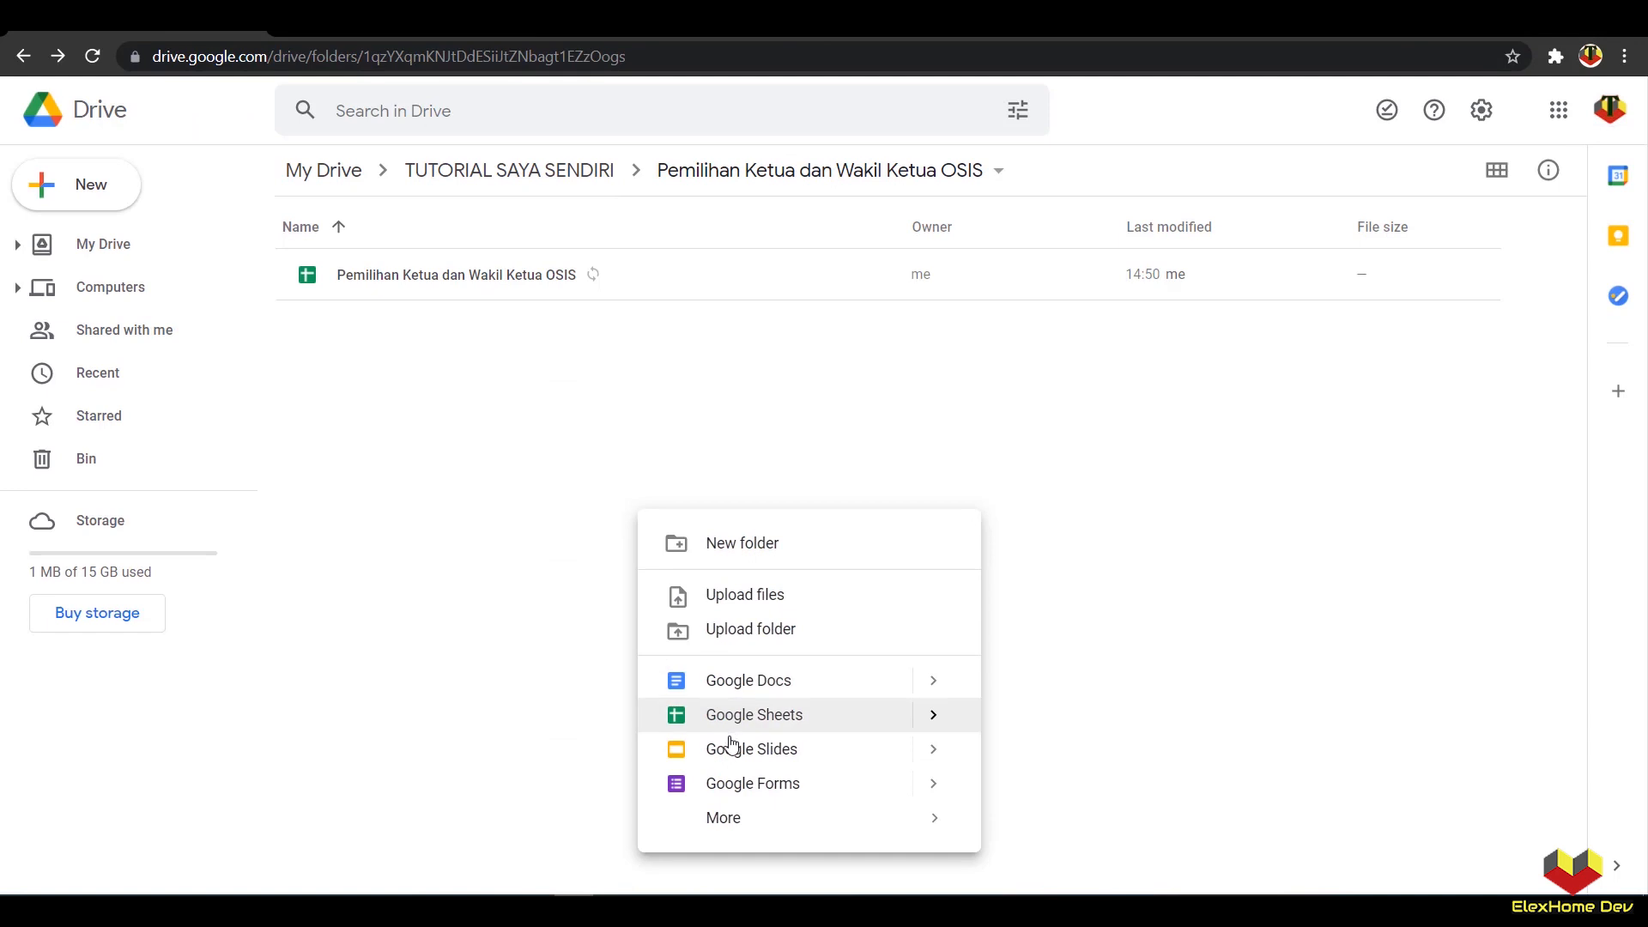
left_click(720, 786)
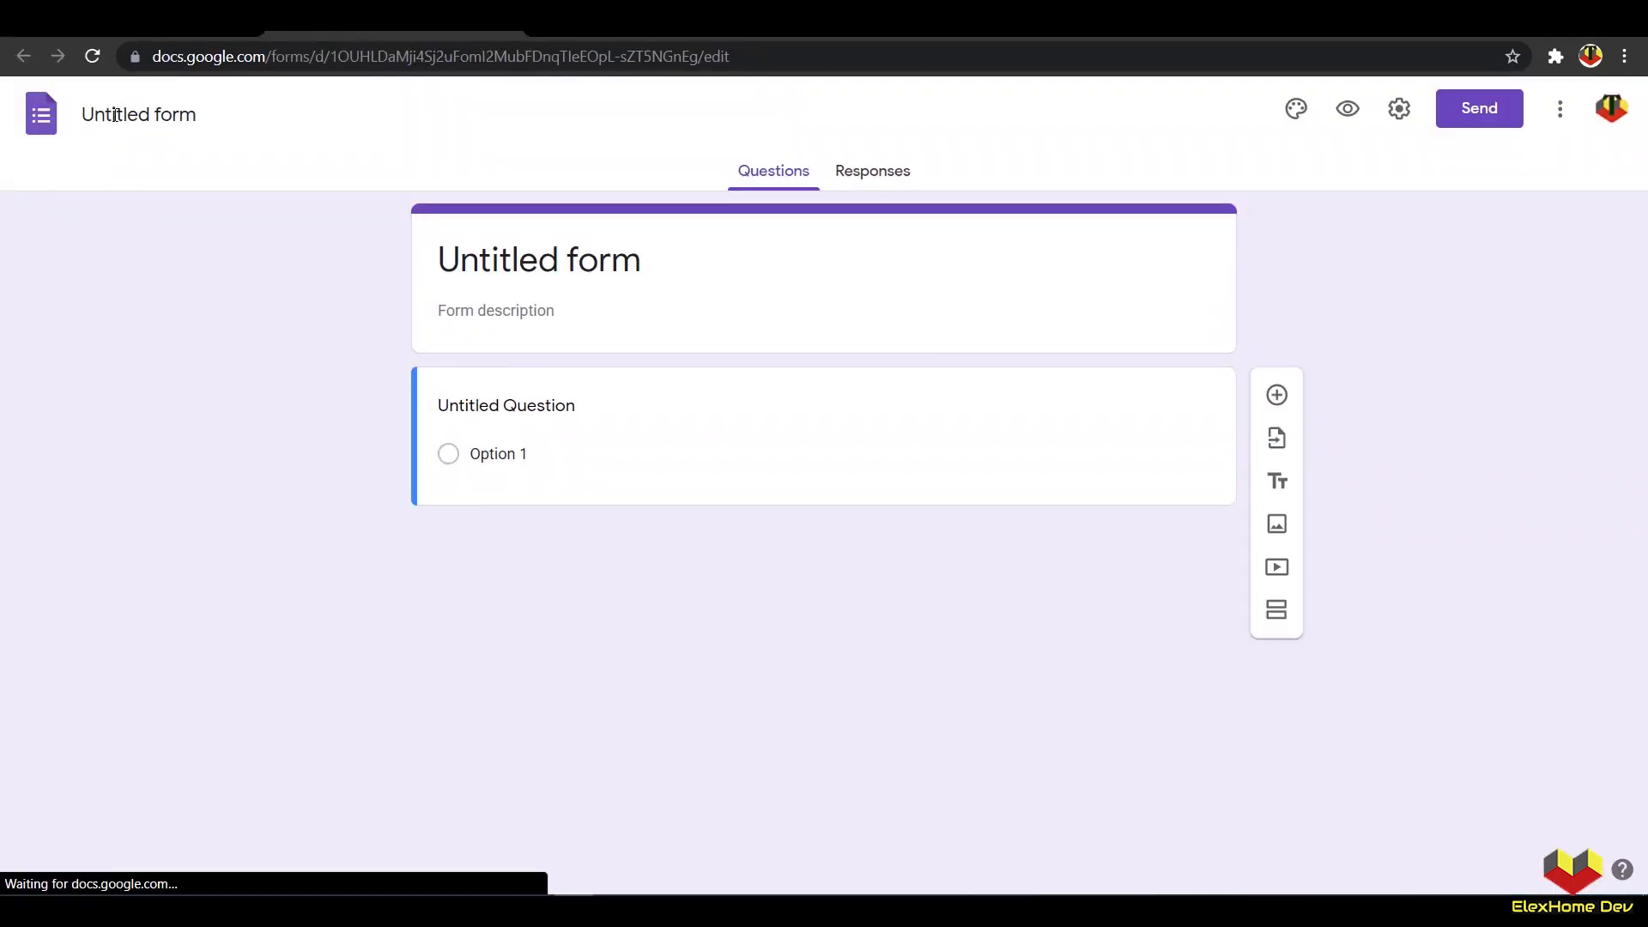
Step: Name the form "PEMILIHAN KETUA DAN WAKIL KETUA OSIS" and apply the same text as its heading
left_click(116, 114)
key("Caps_Lock")
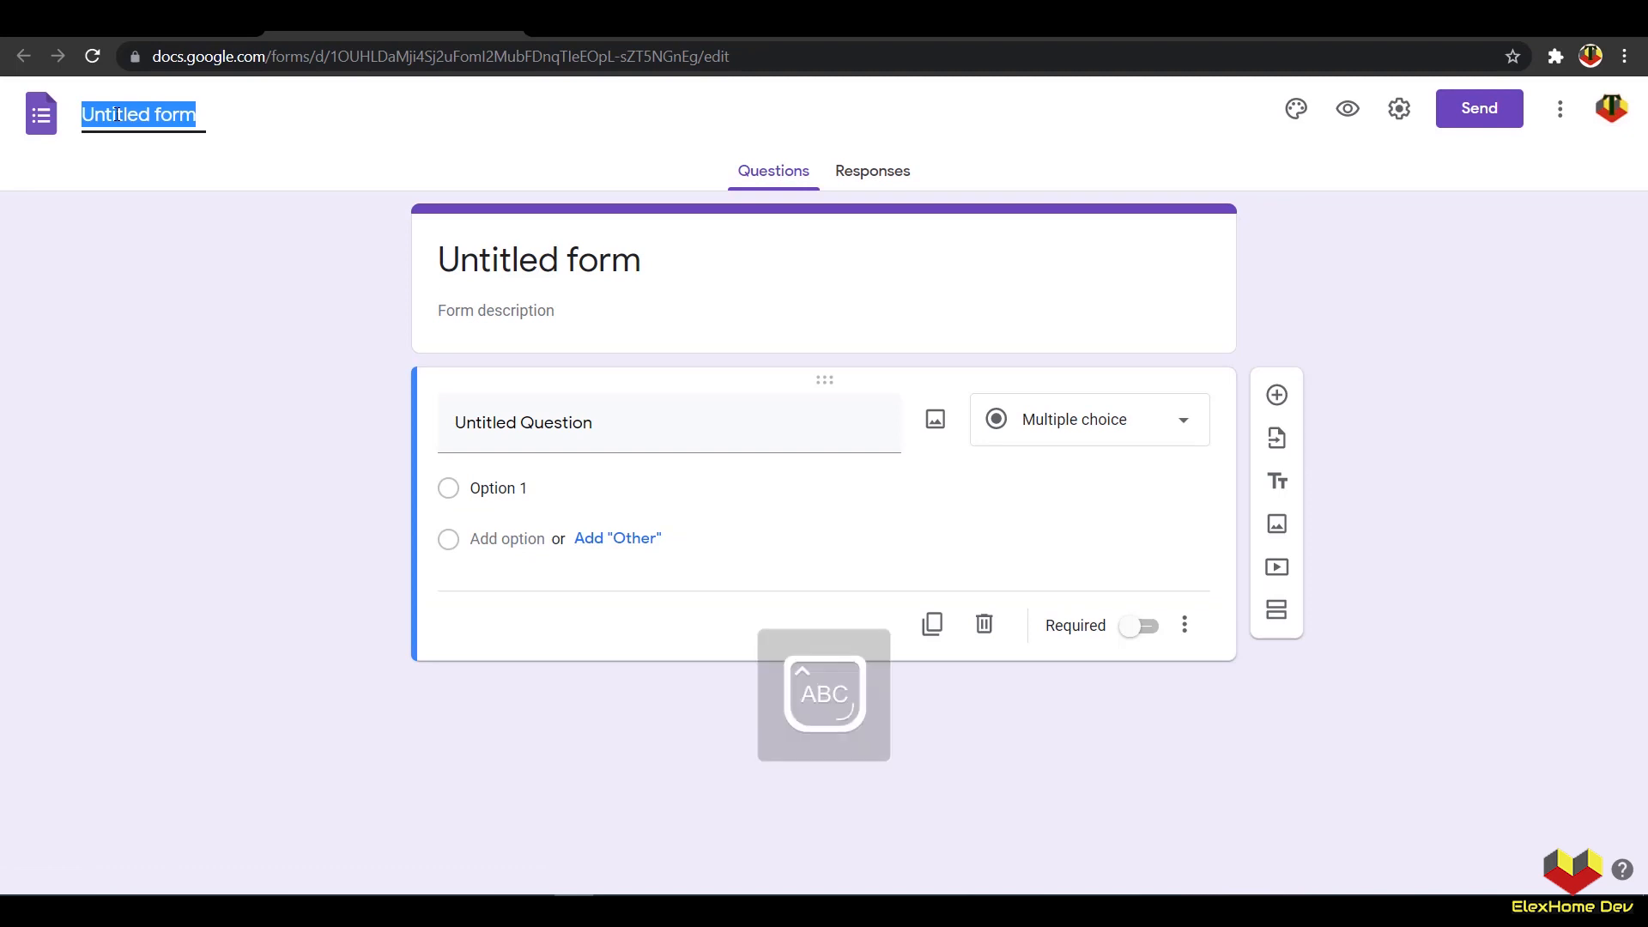
type("PEMILI")
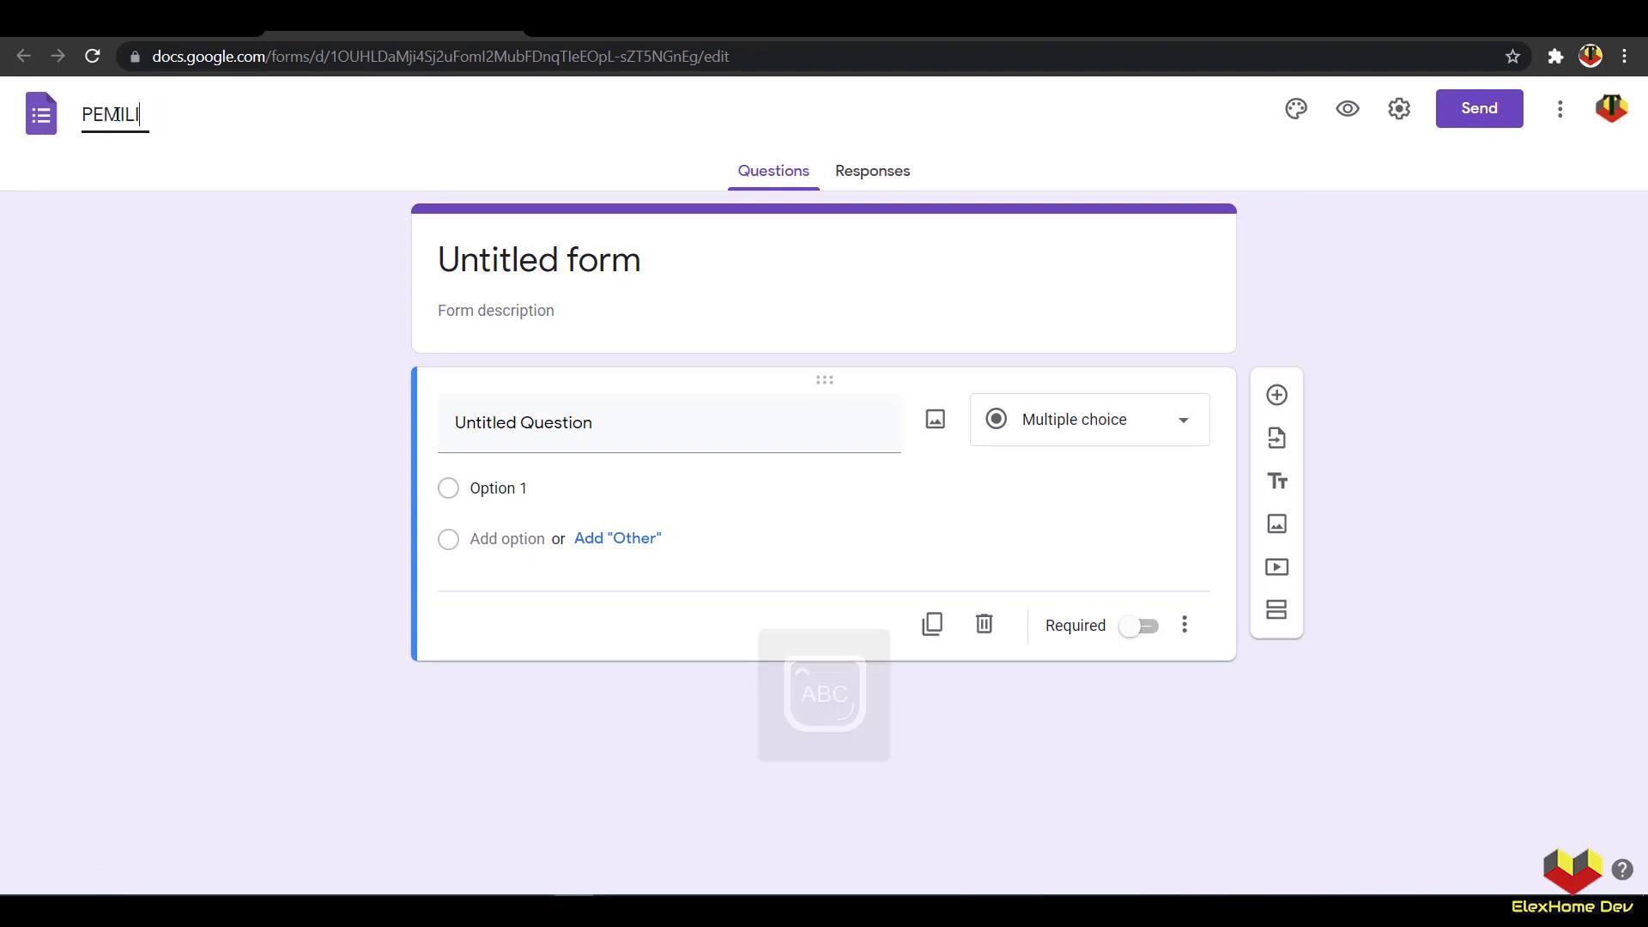
type("HAN KET")
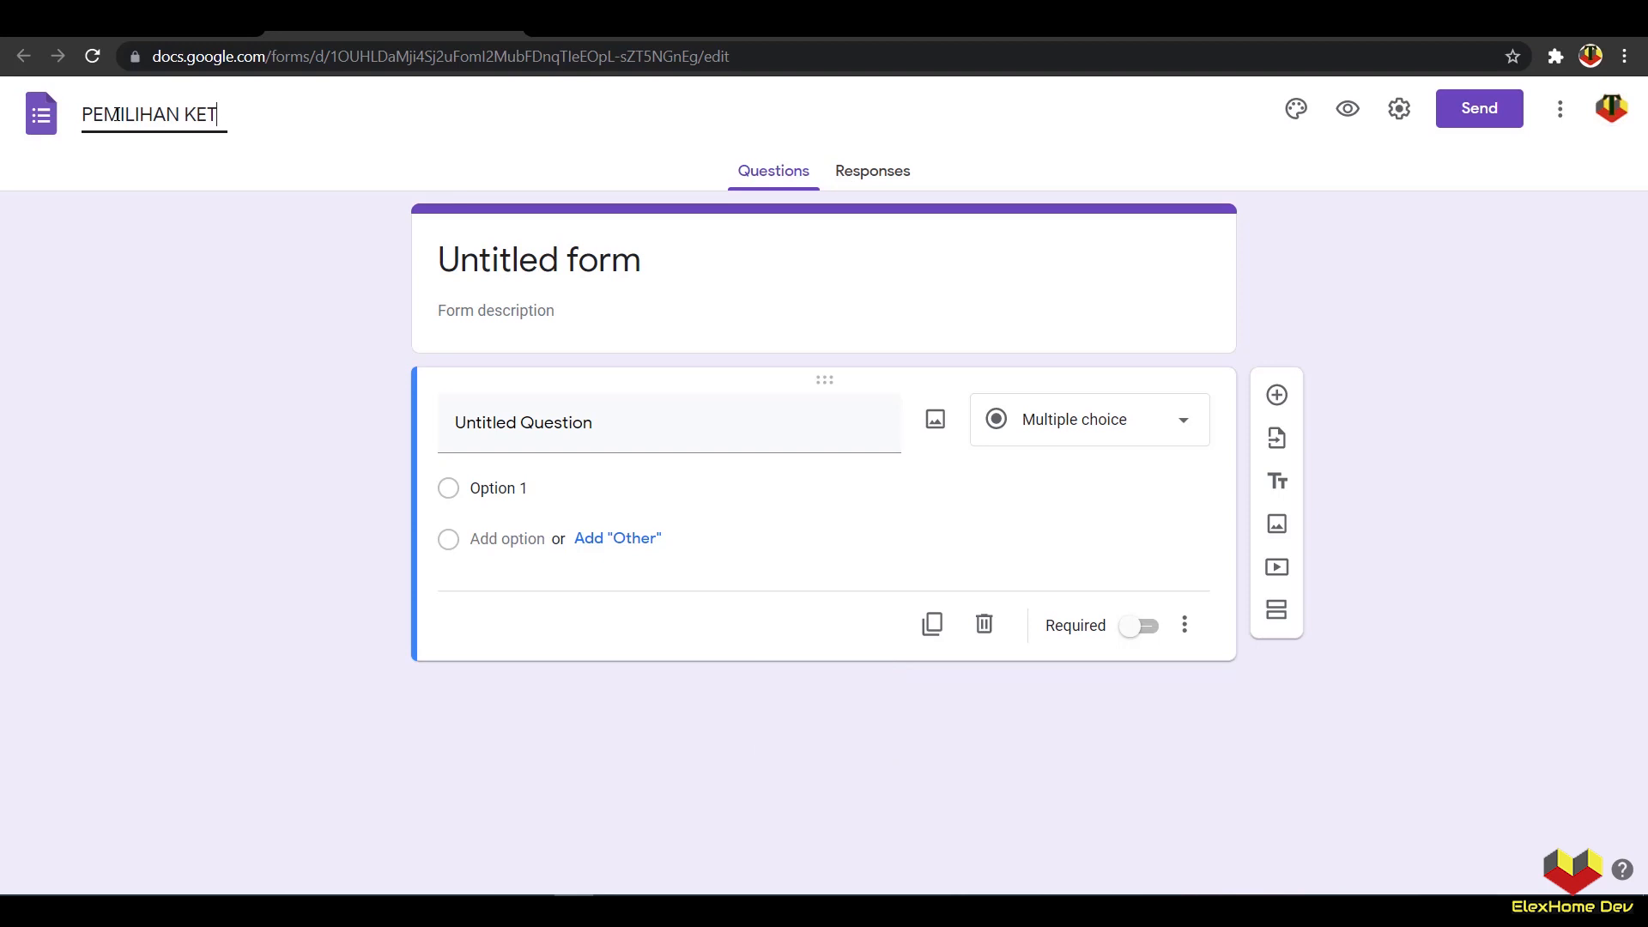
type("UA DAN WAKI")
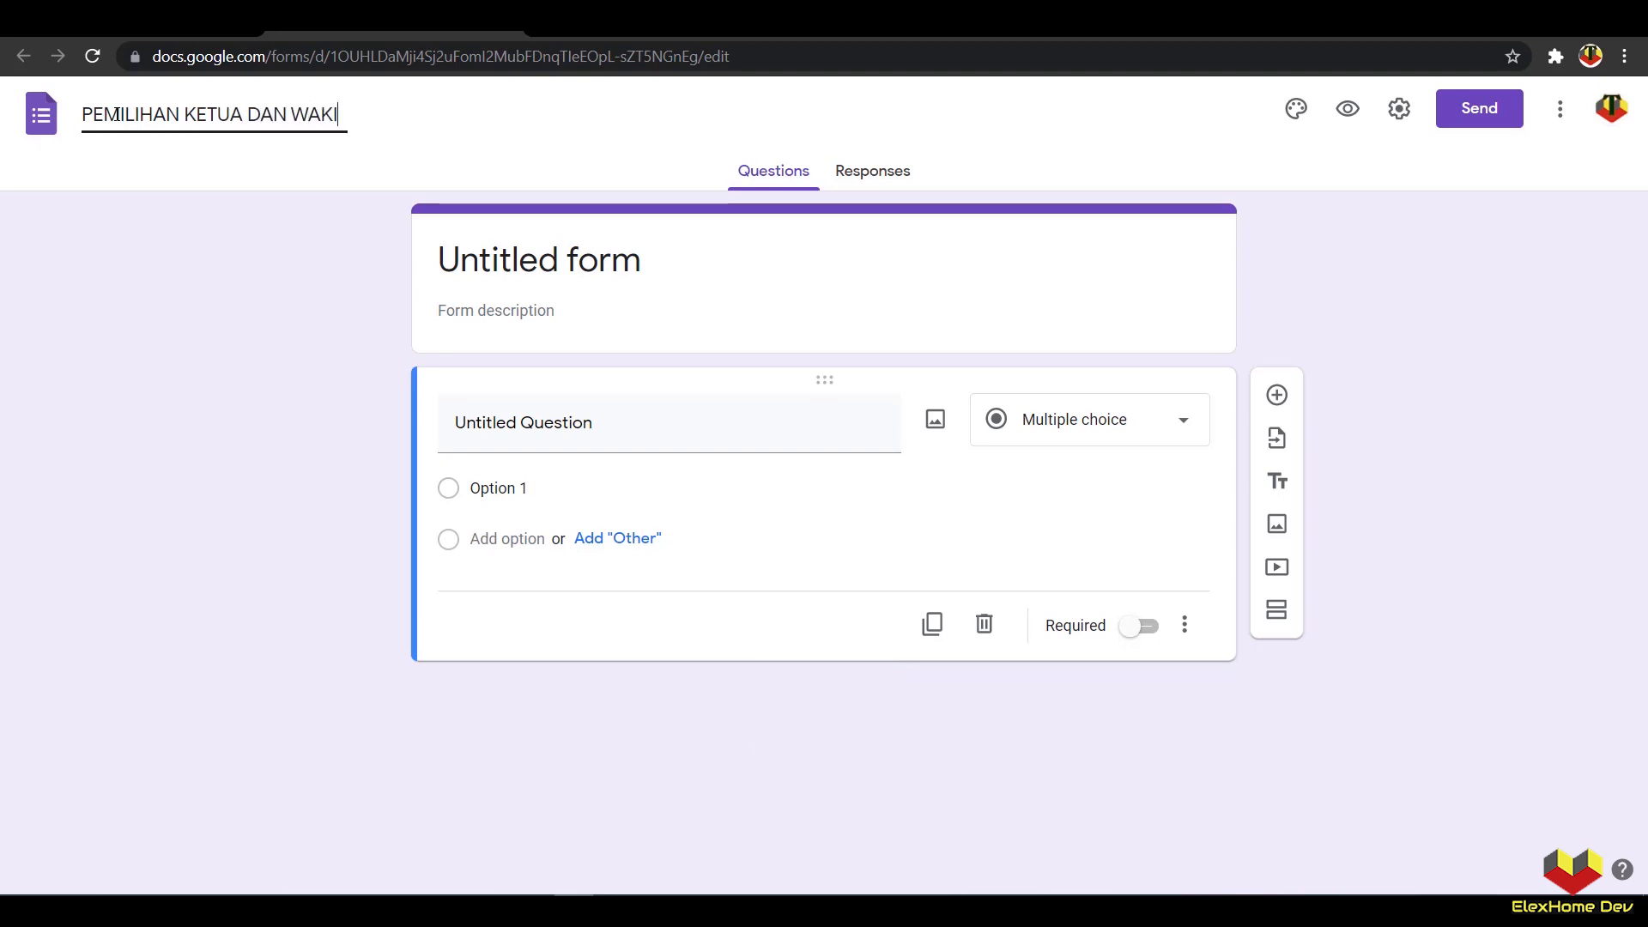
type("L KETUA OSIS")
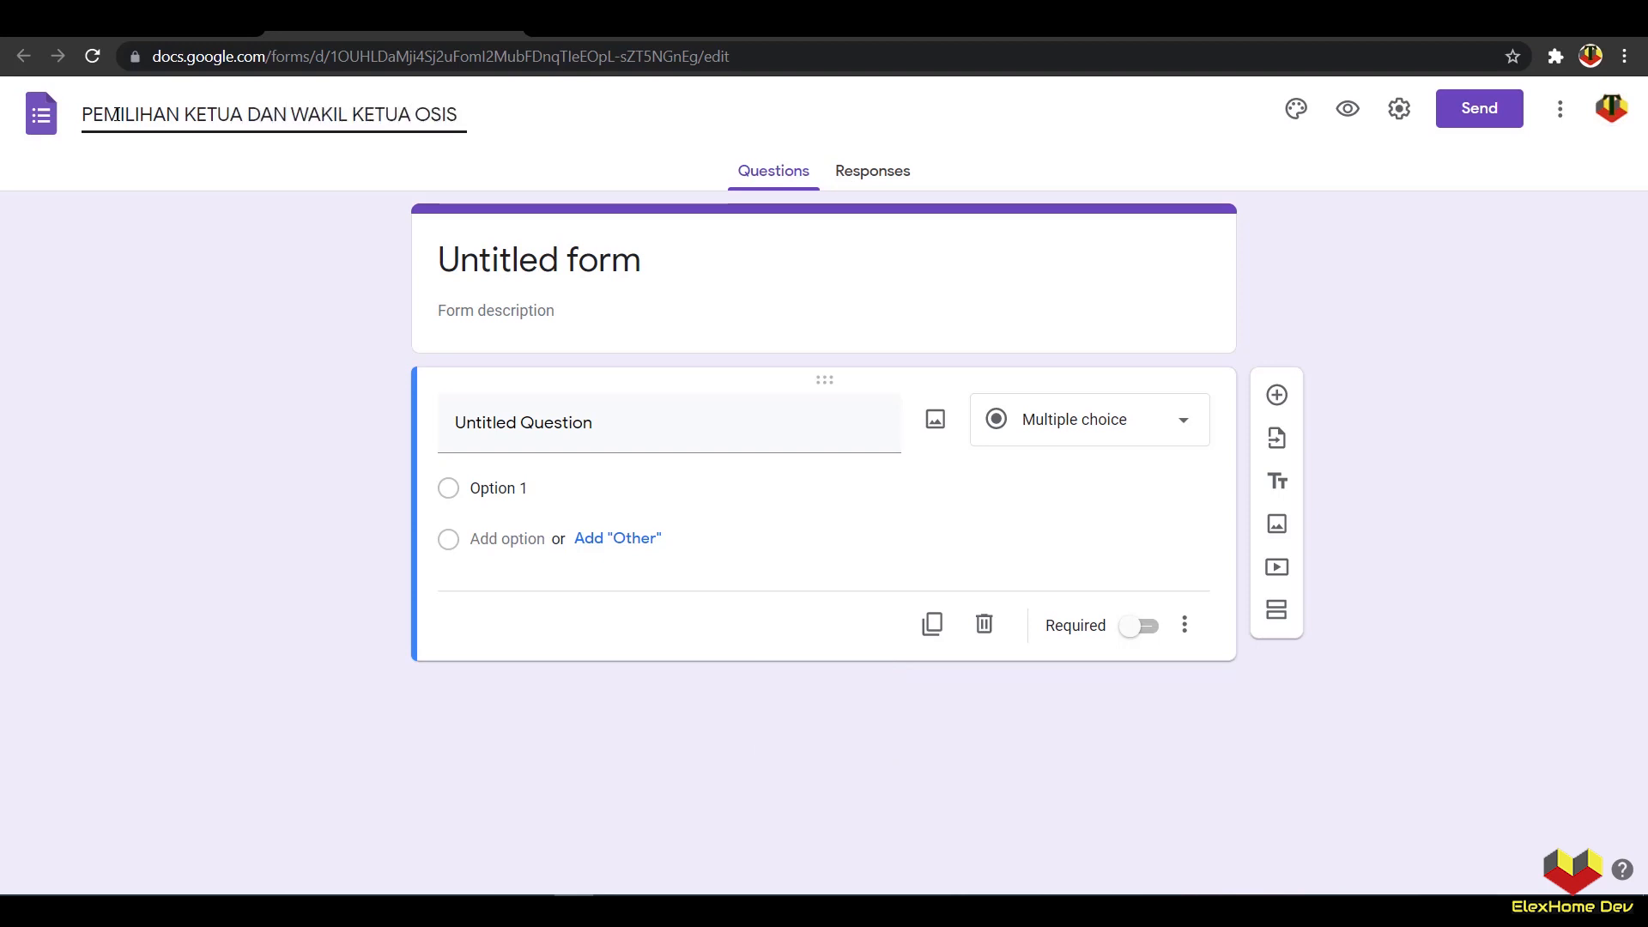
left_click(414, 223)
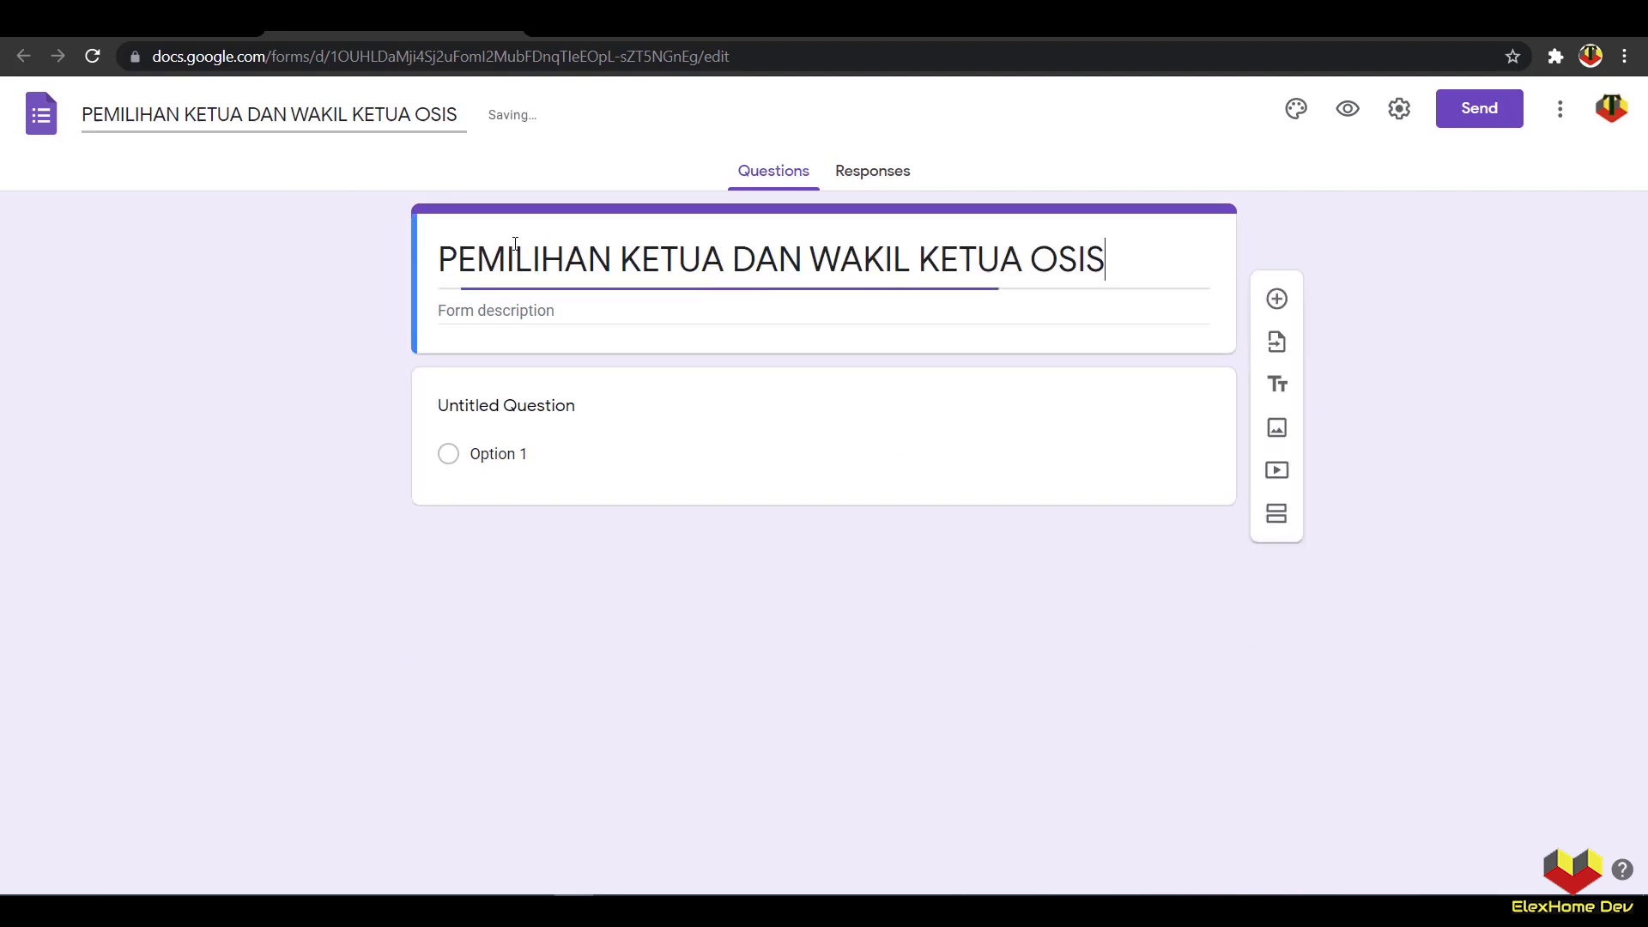
Step: Turn the untitled question into a required short-answer question titled "Nomor Pemilih"
left_click(541, 414)
key("Caps_Lock")
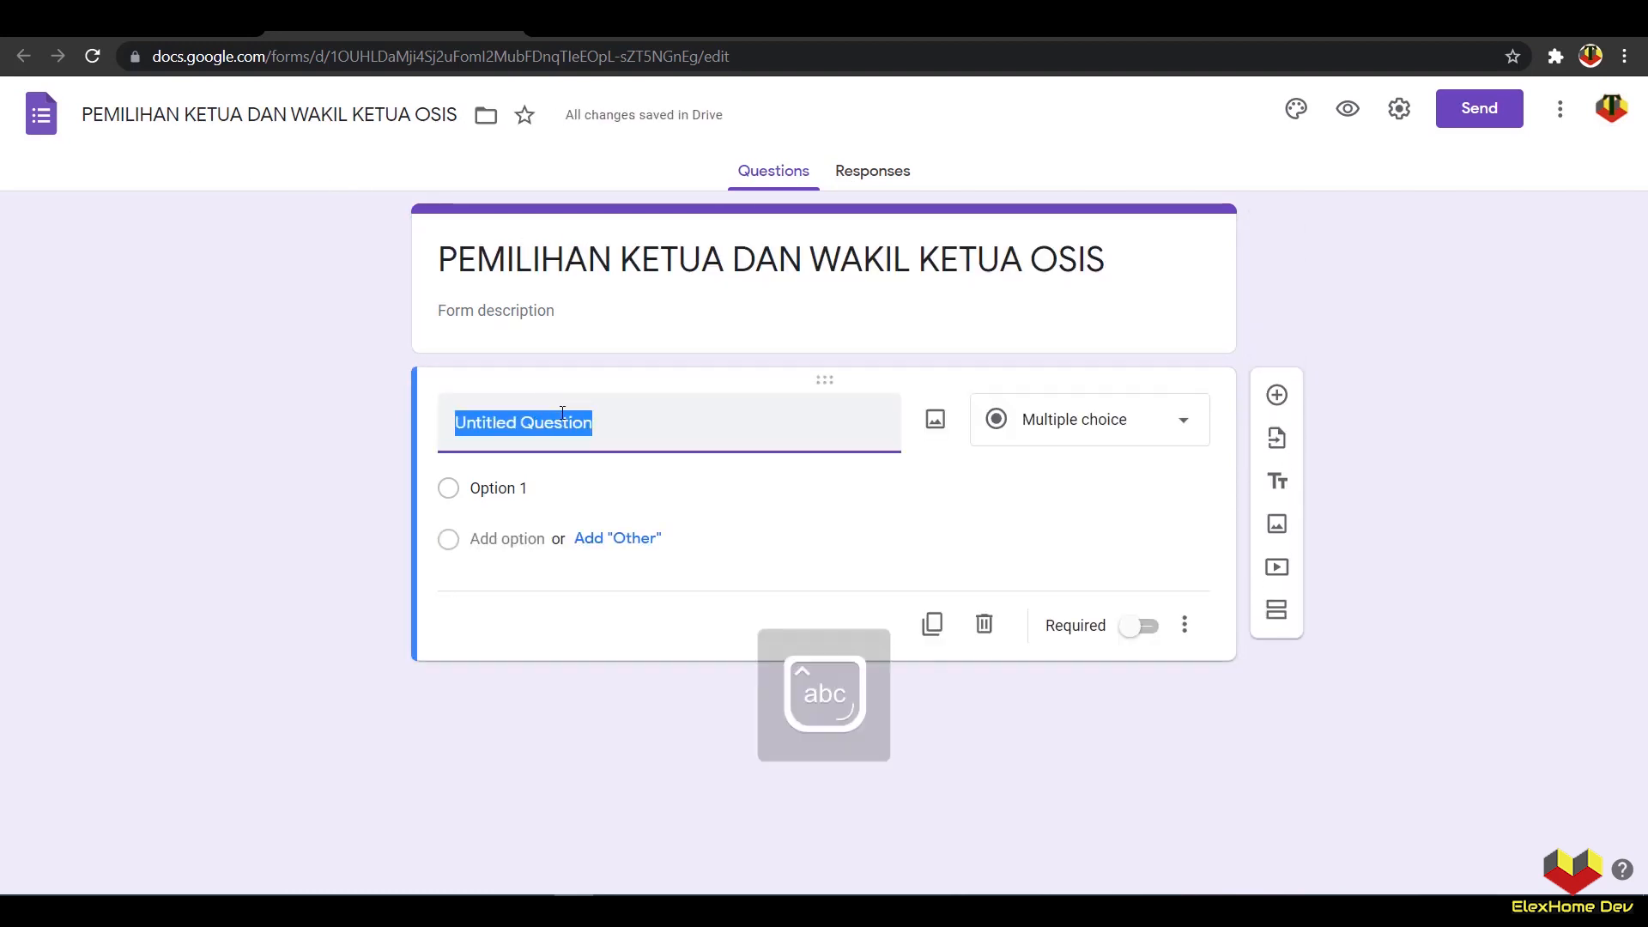
type("Nomor")
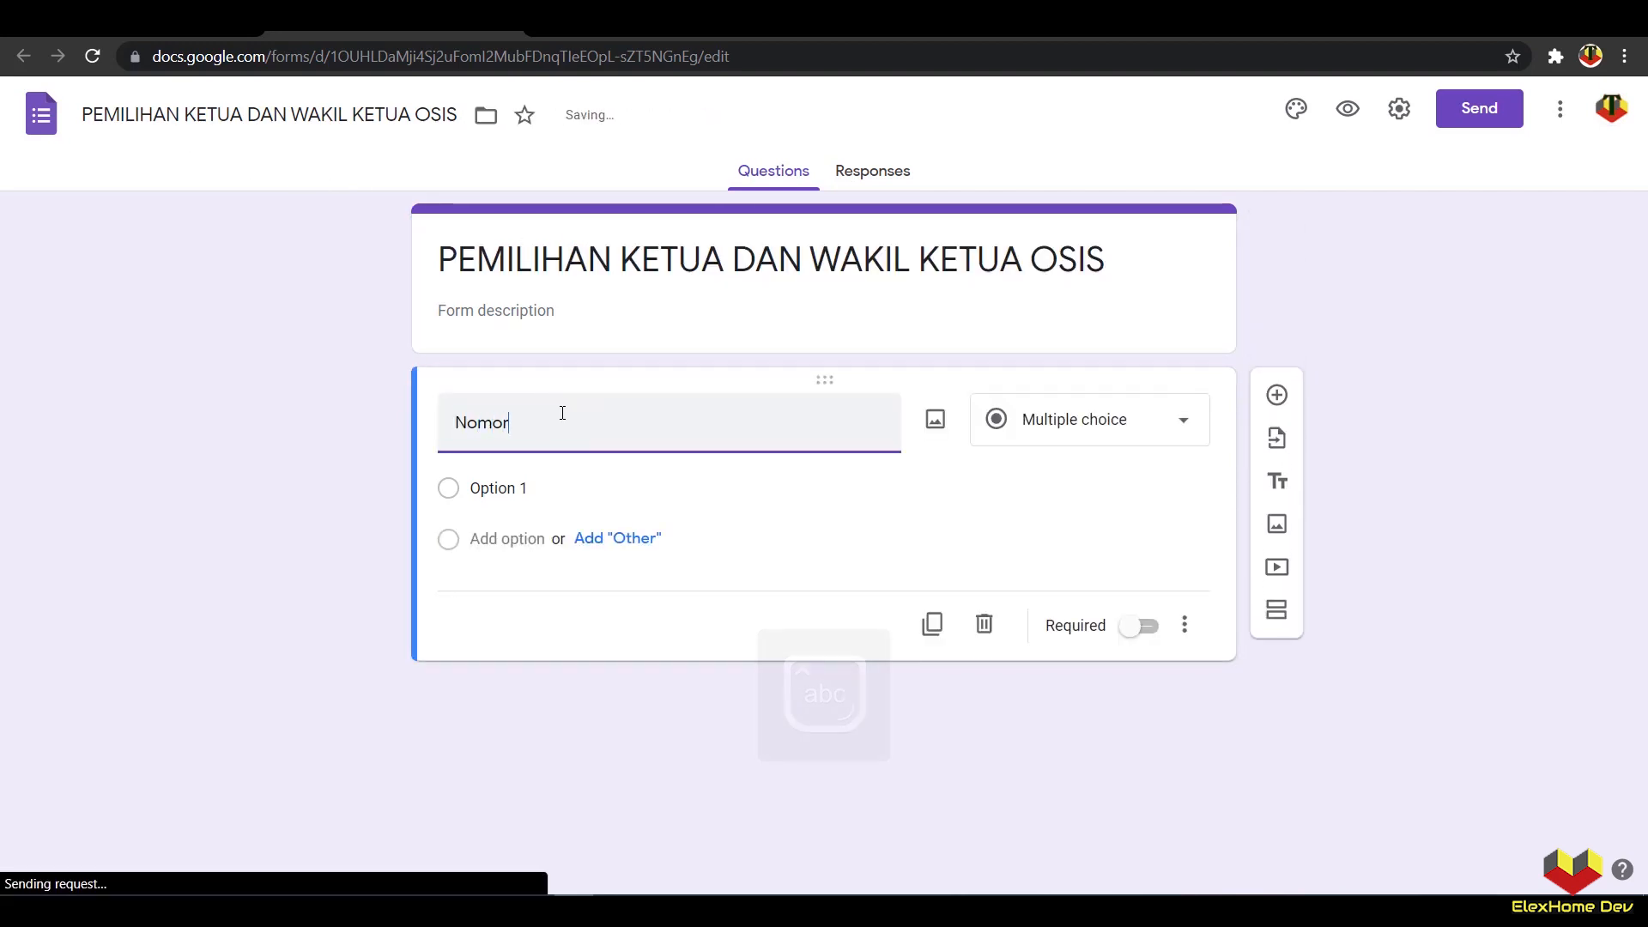
type(" Pemilih")
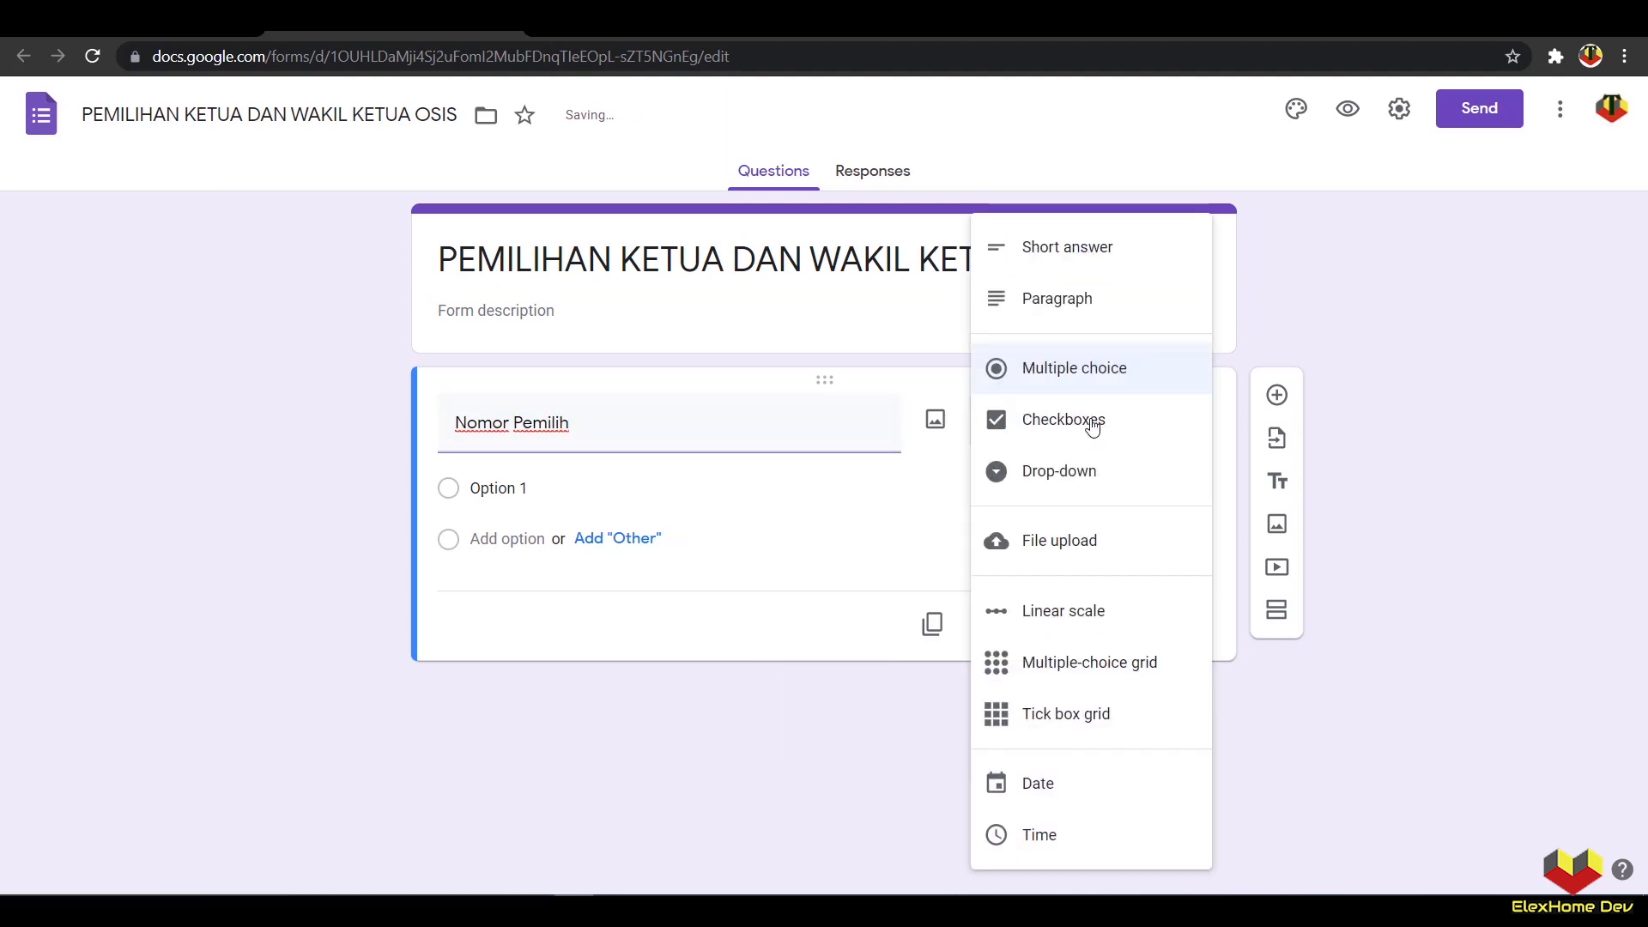
left_click(1092, 425)
left_click(1041, 251)
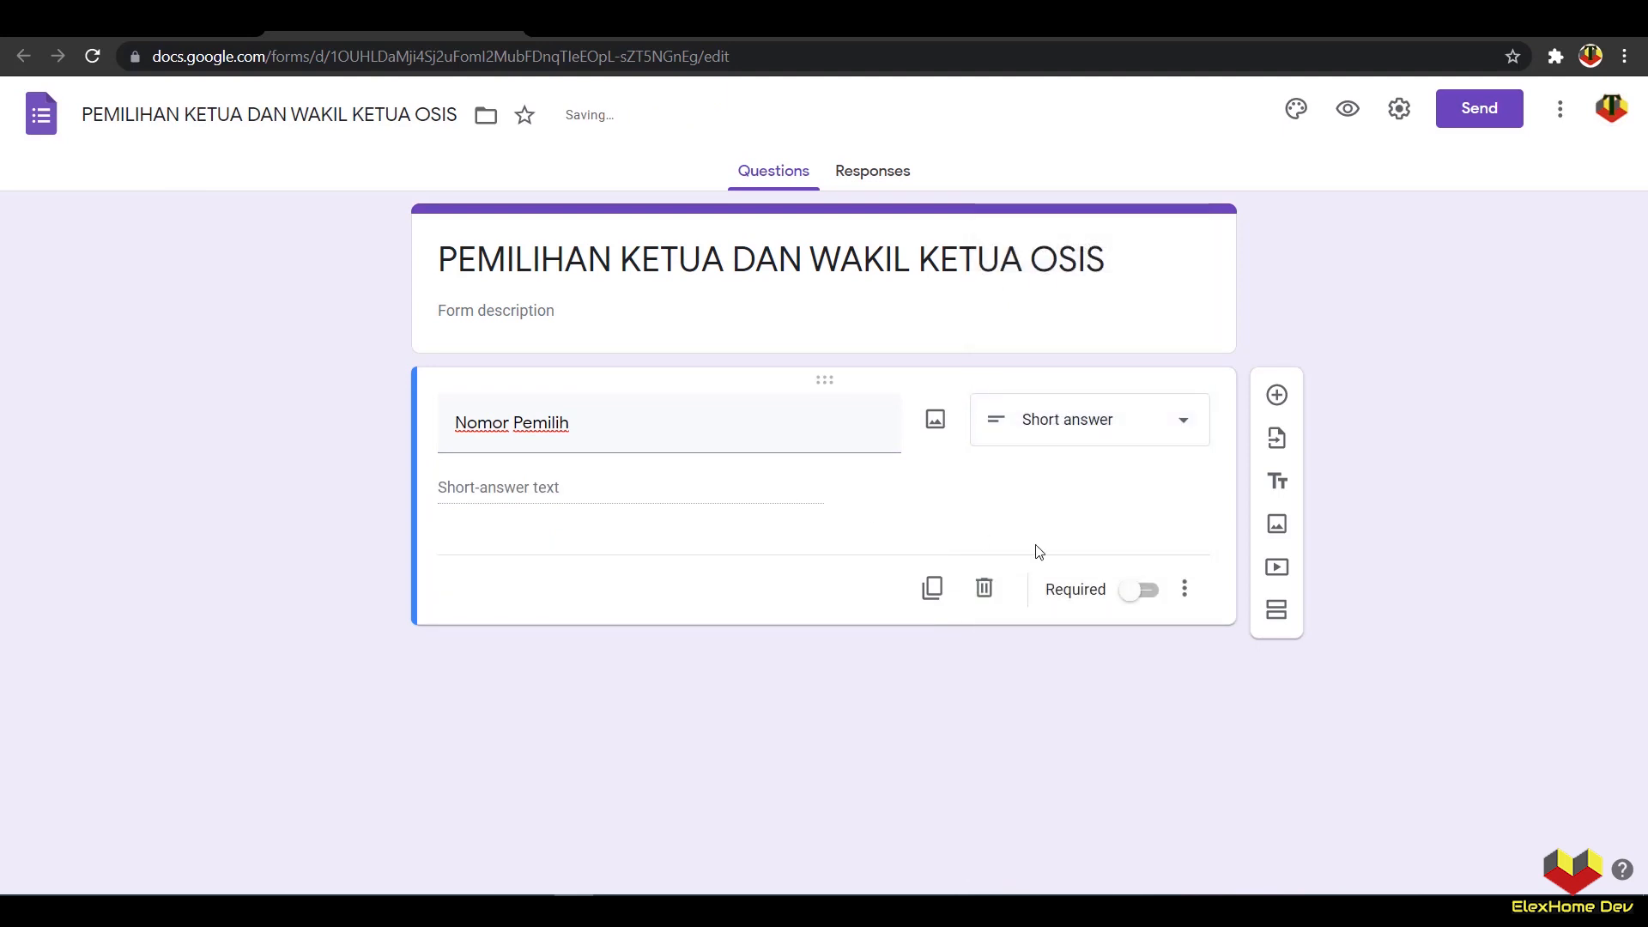
left_click(1145, 593)
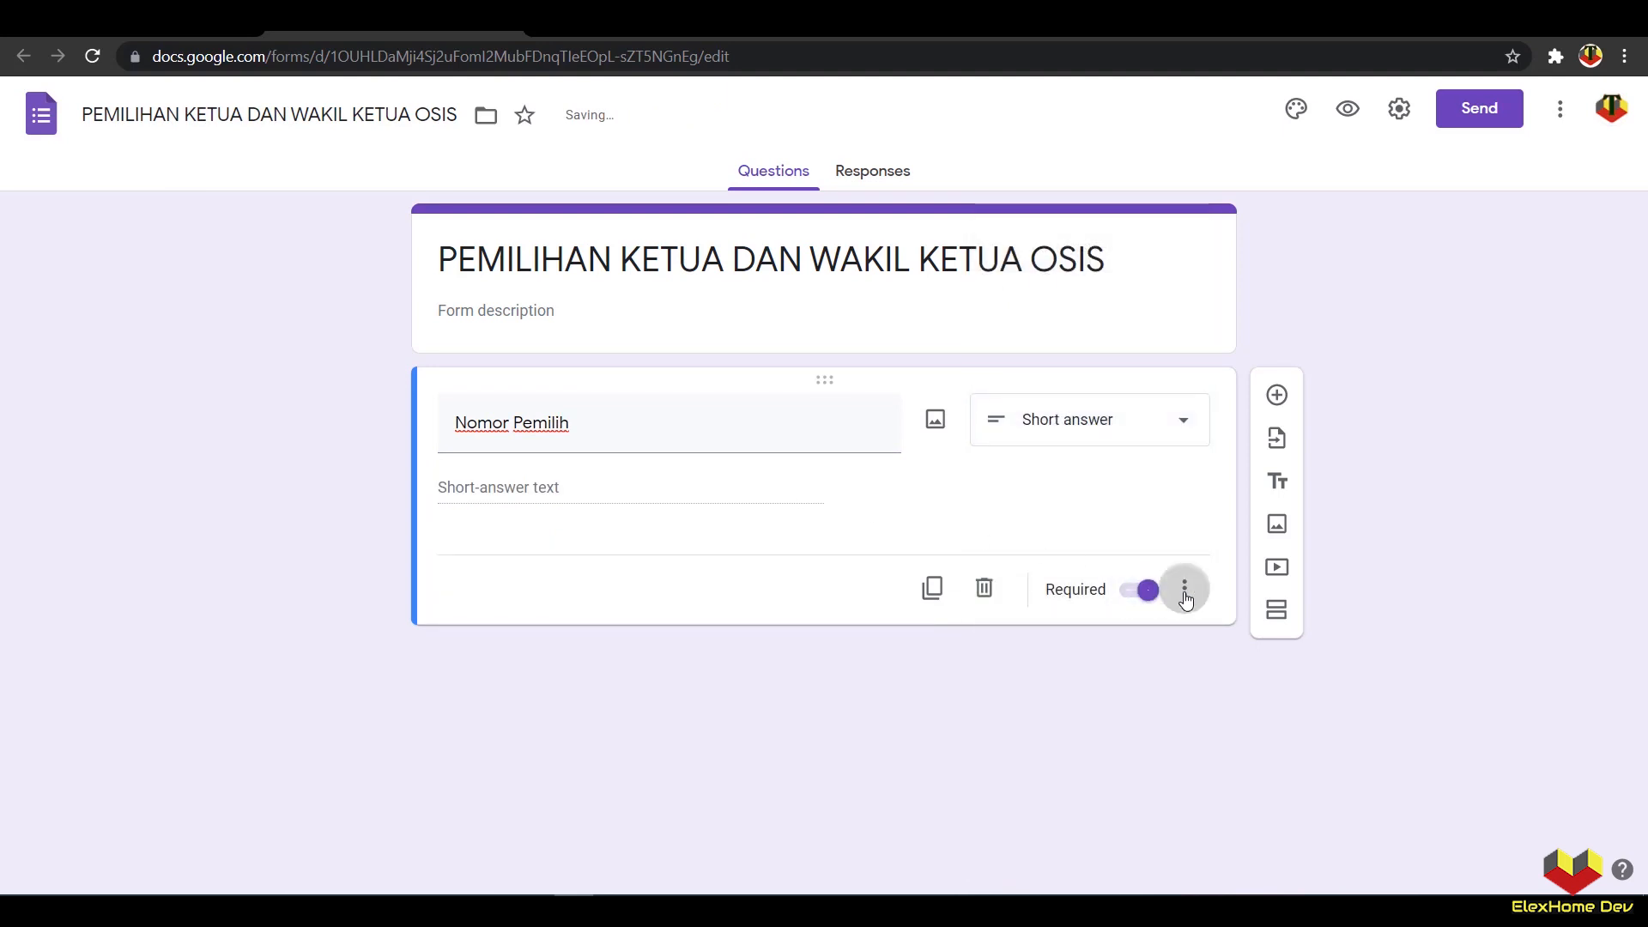
Step: Add response validation to the Nomor Pemilih question, using a regular expression with the Matches condition
left_click(1184, 589)
left_click(1273, 726)
left_click(599, 565)
left_click(562, 688)
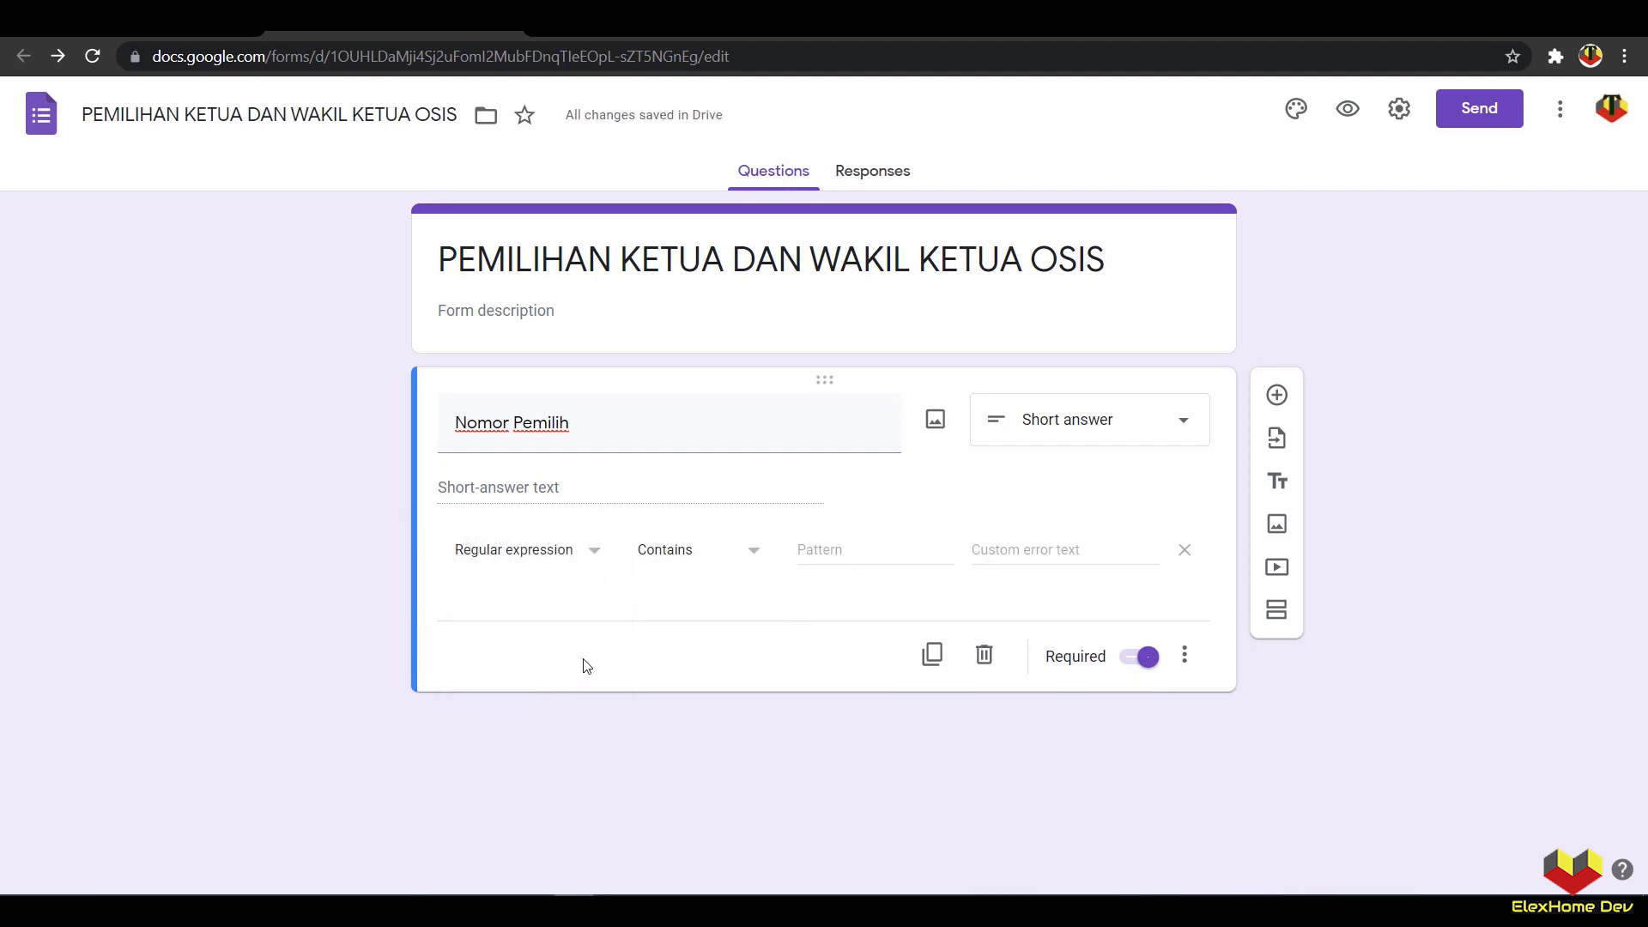
left_click(697, 554)
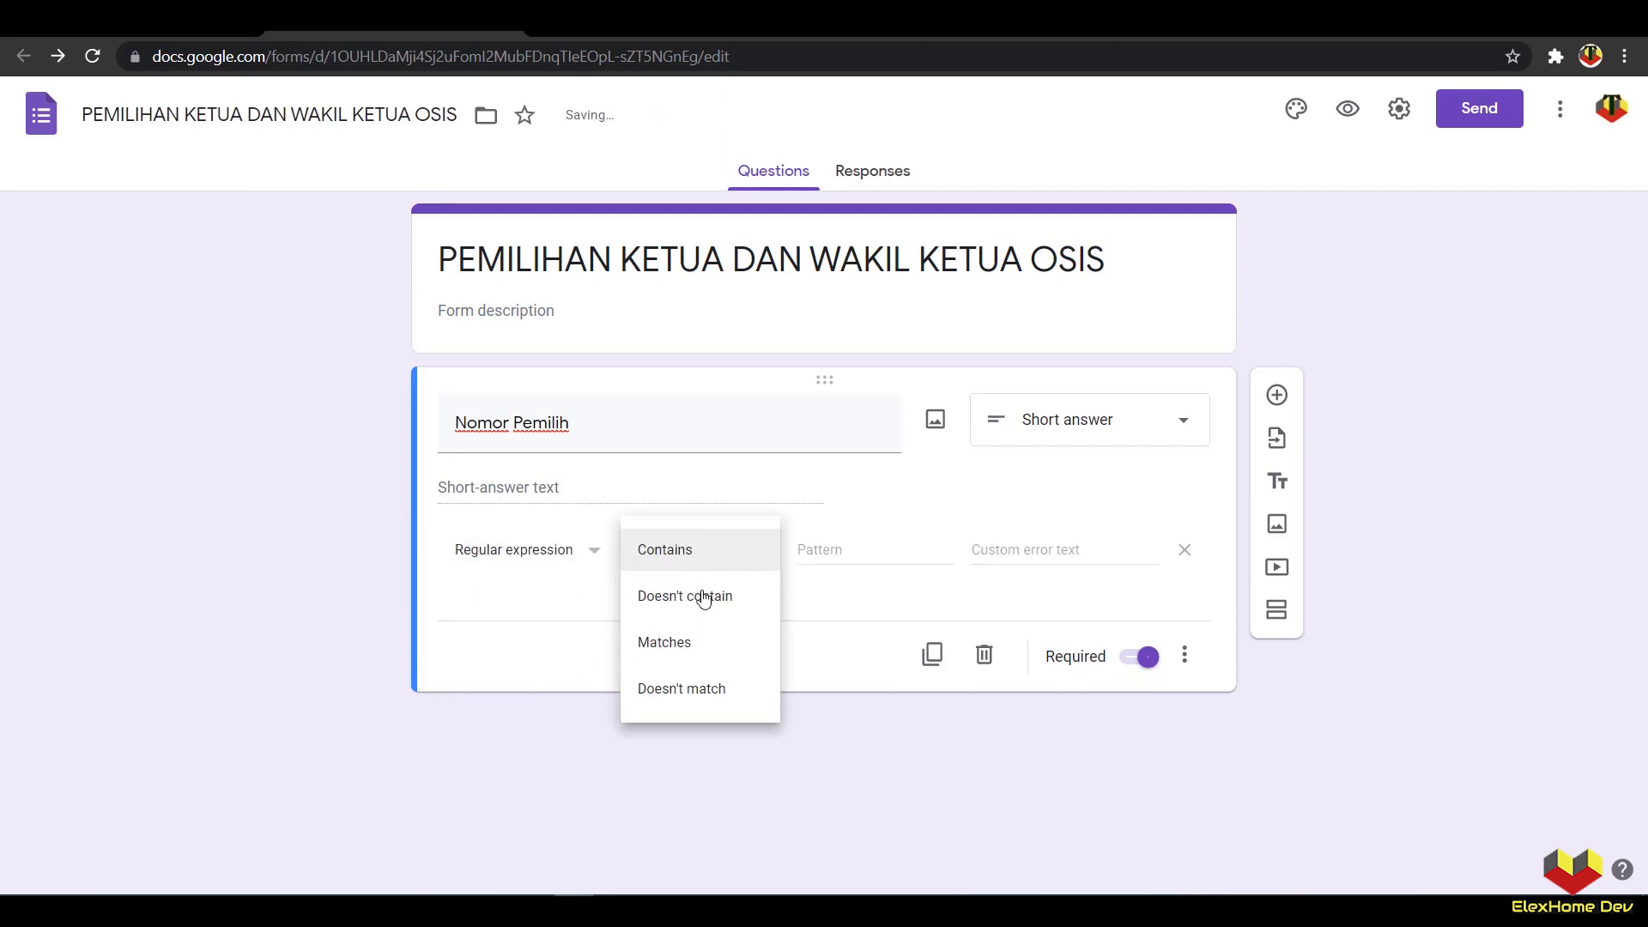
left_click(704, 654)
left_click(858, 552)
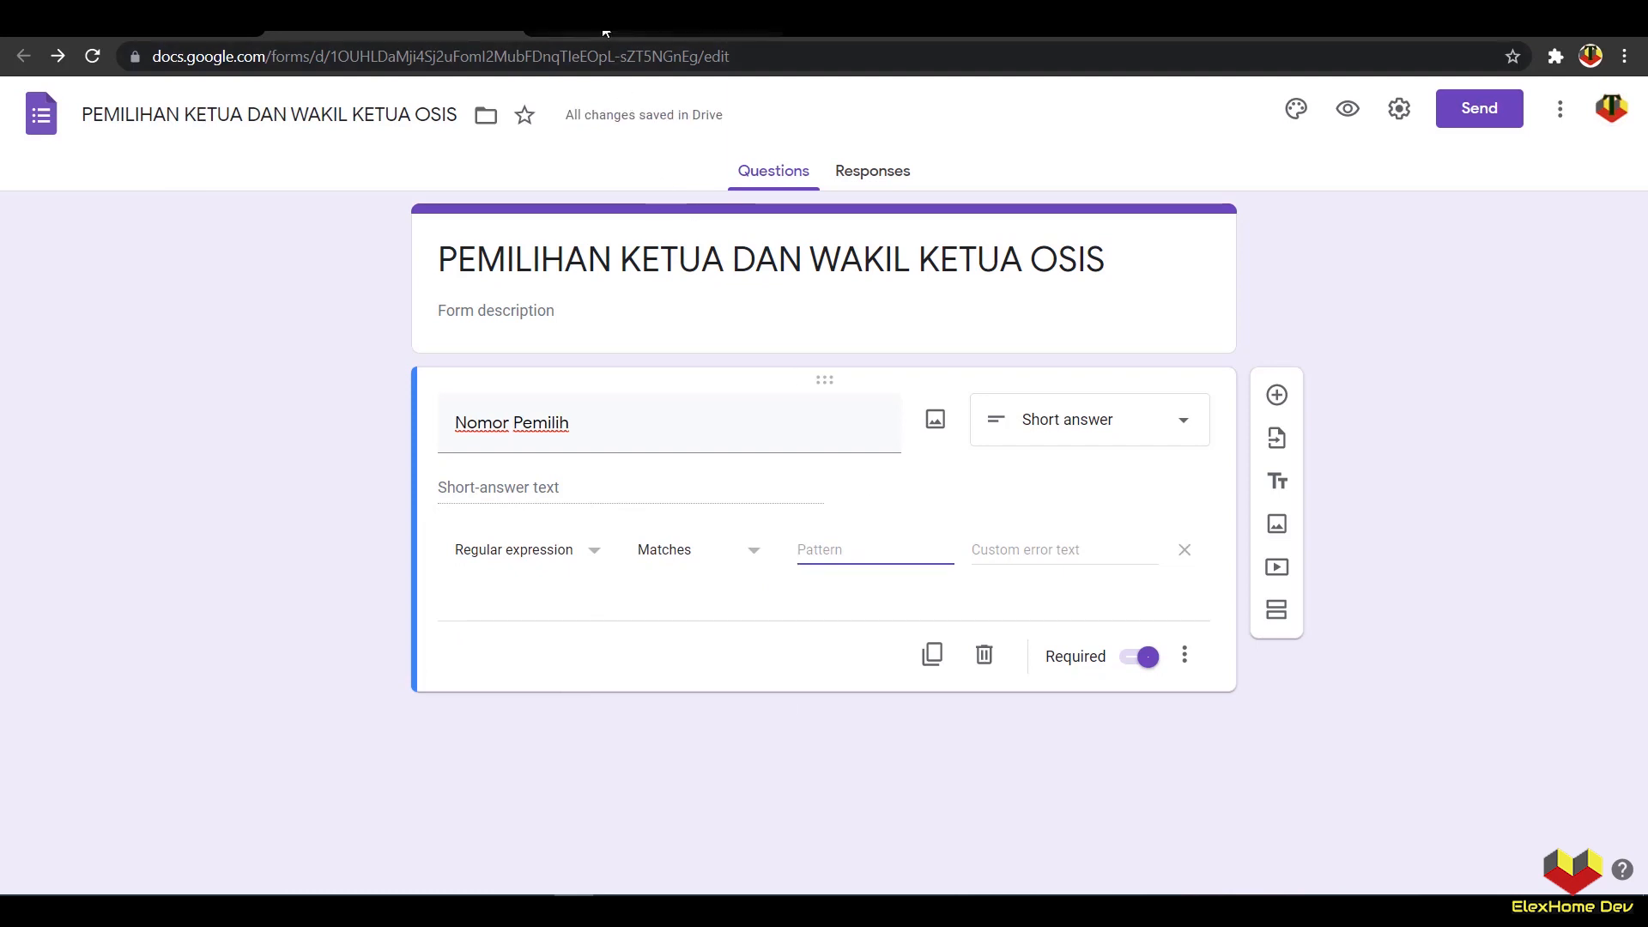
Step: Switch to the voter spreadsheet in Google Sheets and enter =B2 in cell E2 of the DB sheet
left_click(605, 24)
left_click(668, 279)
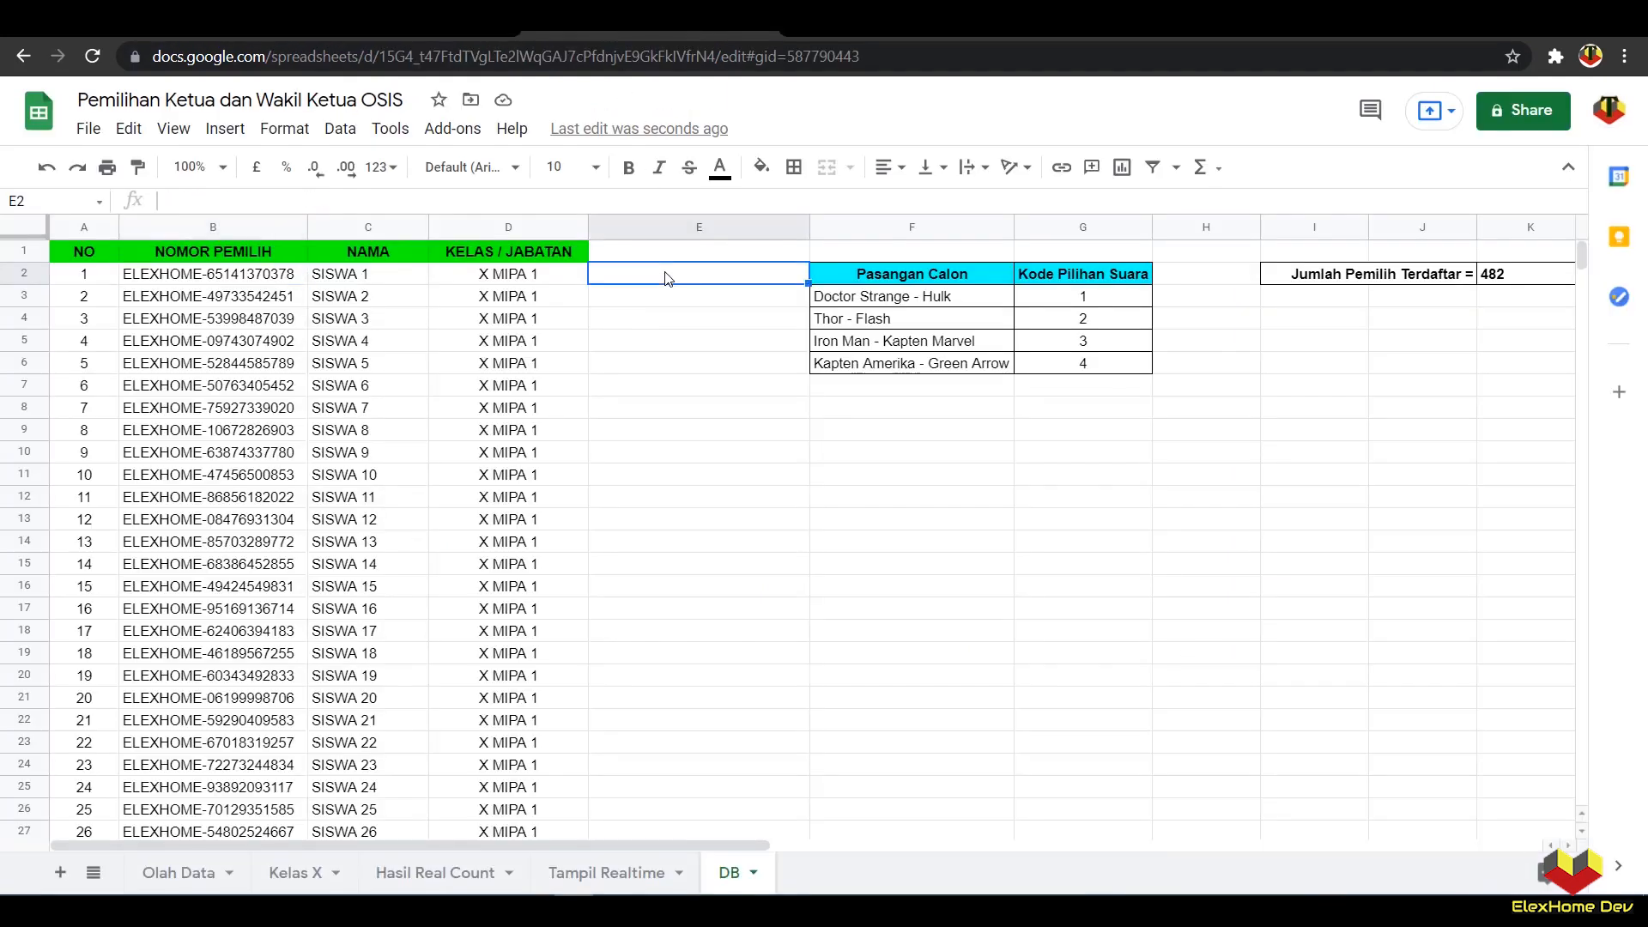
type("=")
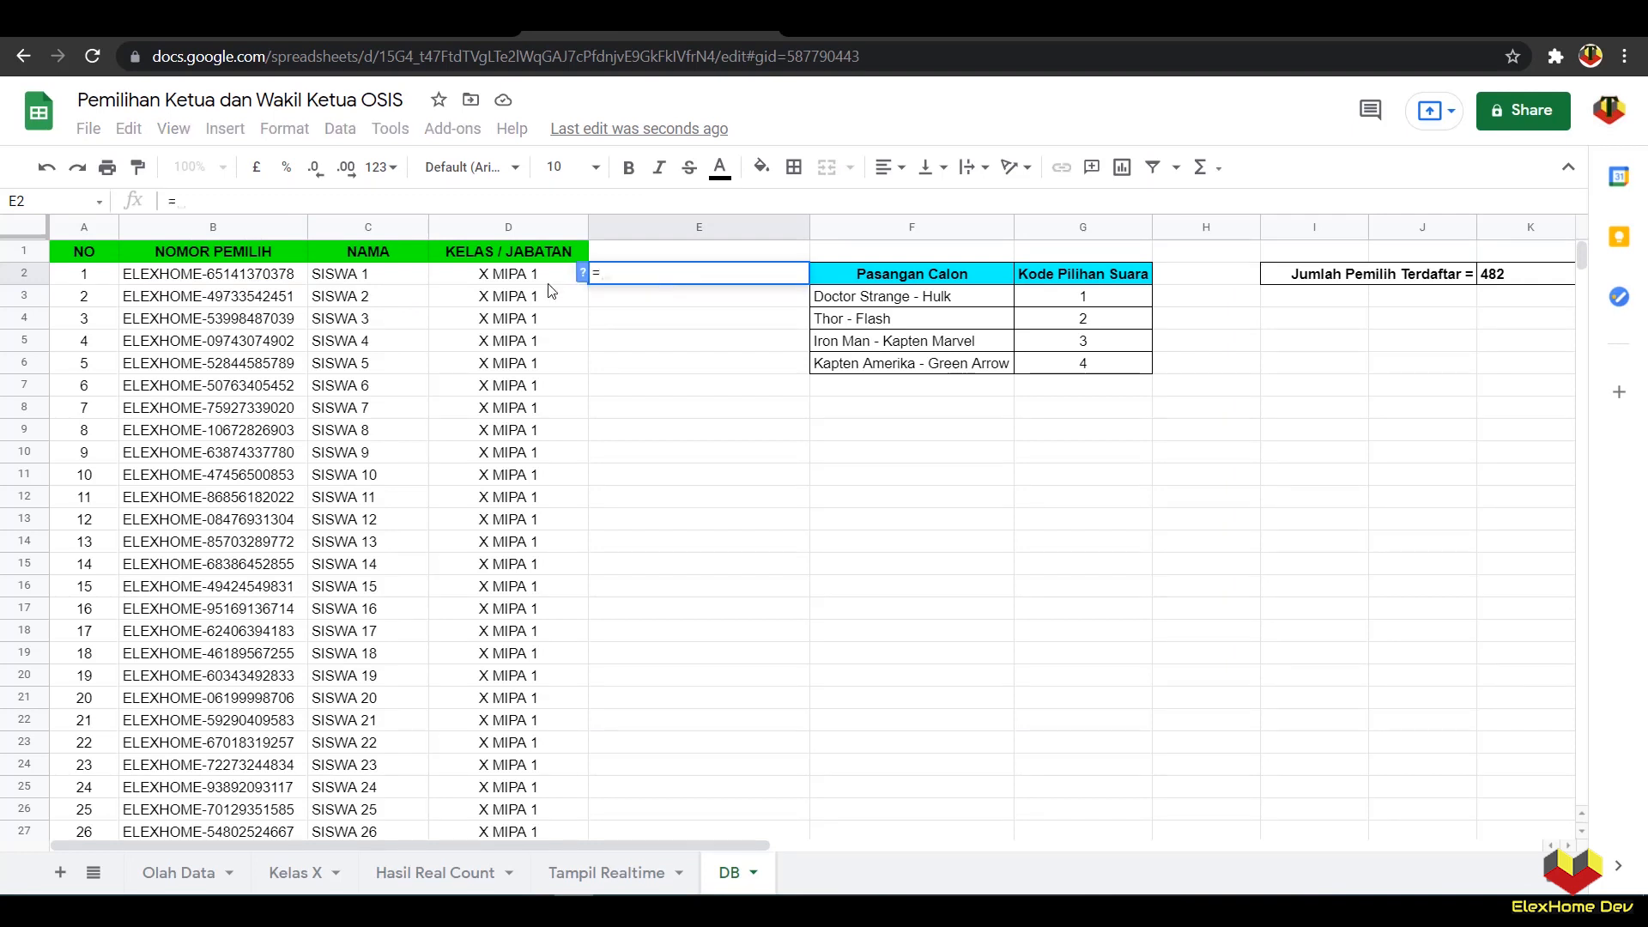
left_click(246, 281)
key("Return")
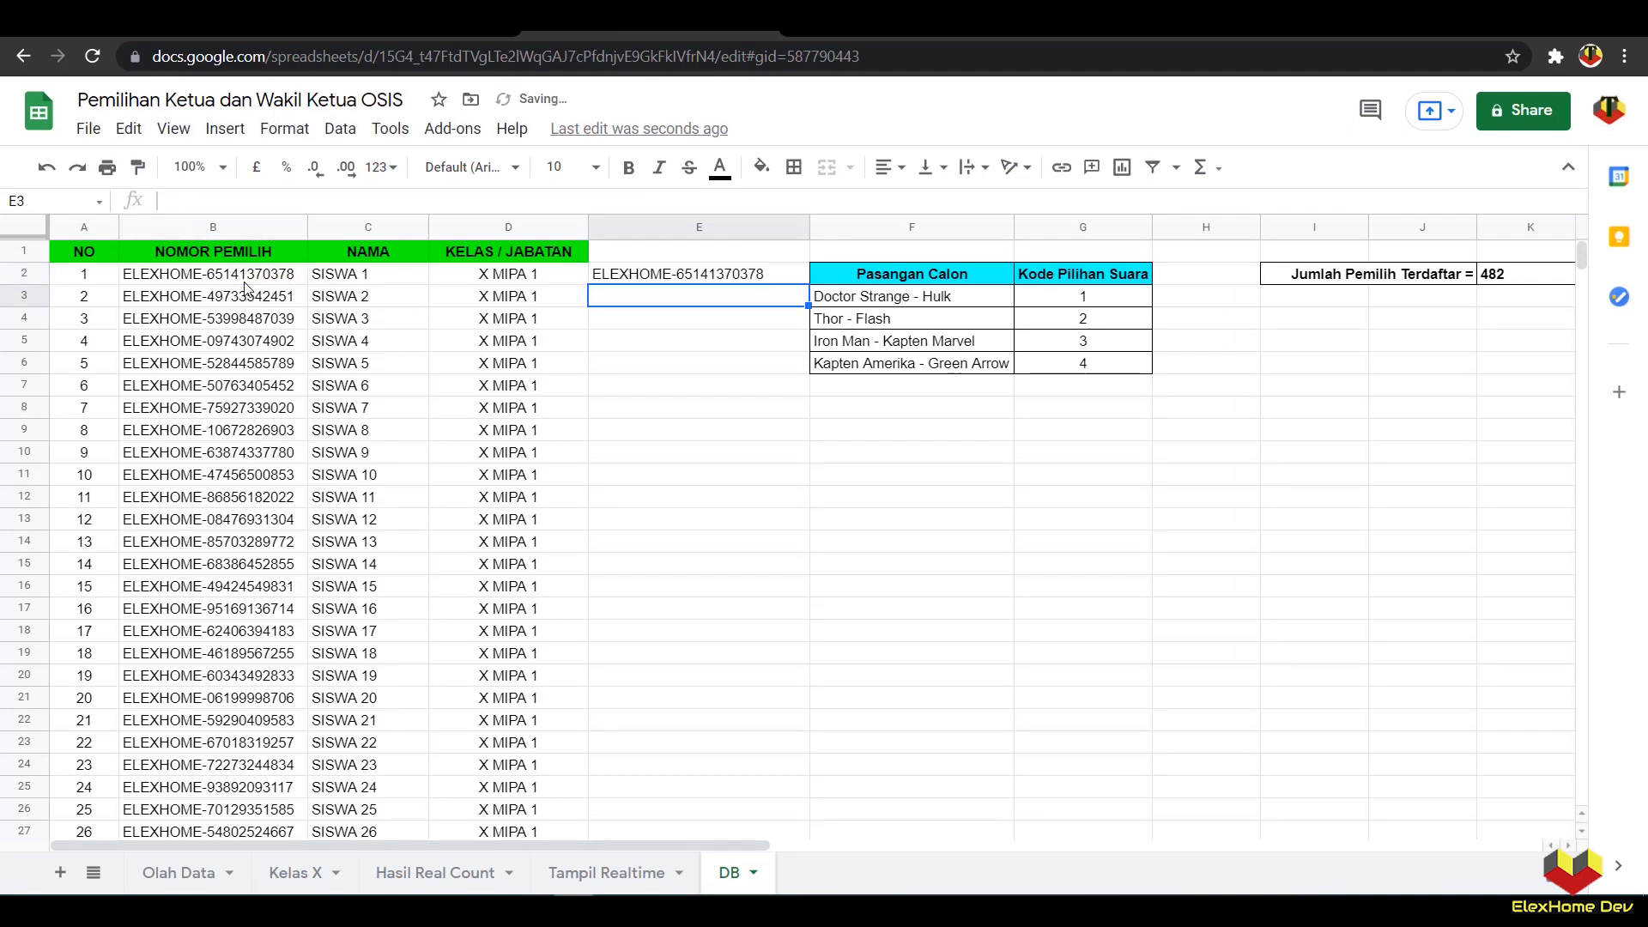
Step: Enter =E2&"|"&B3 in cell E3 and fill the formula down to E145, the last row of class X IPS 2
type("=")
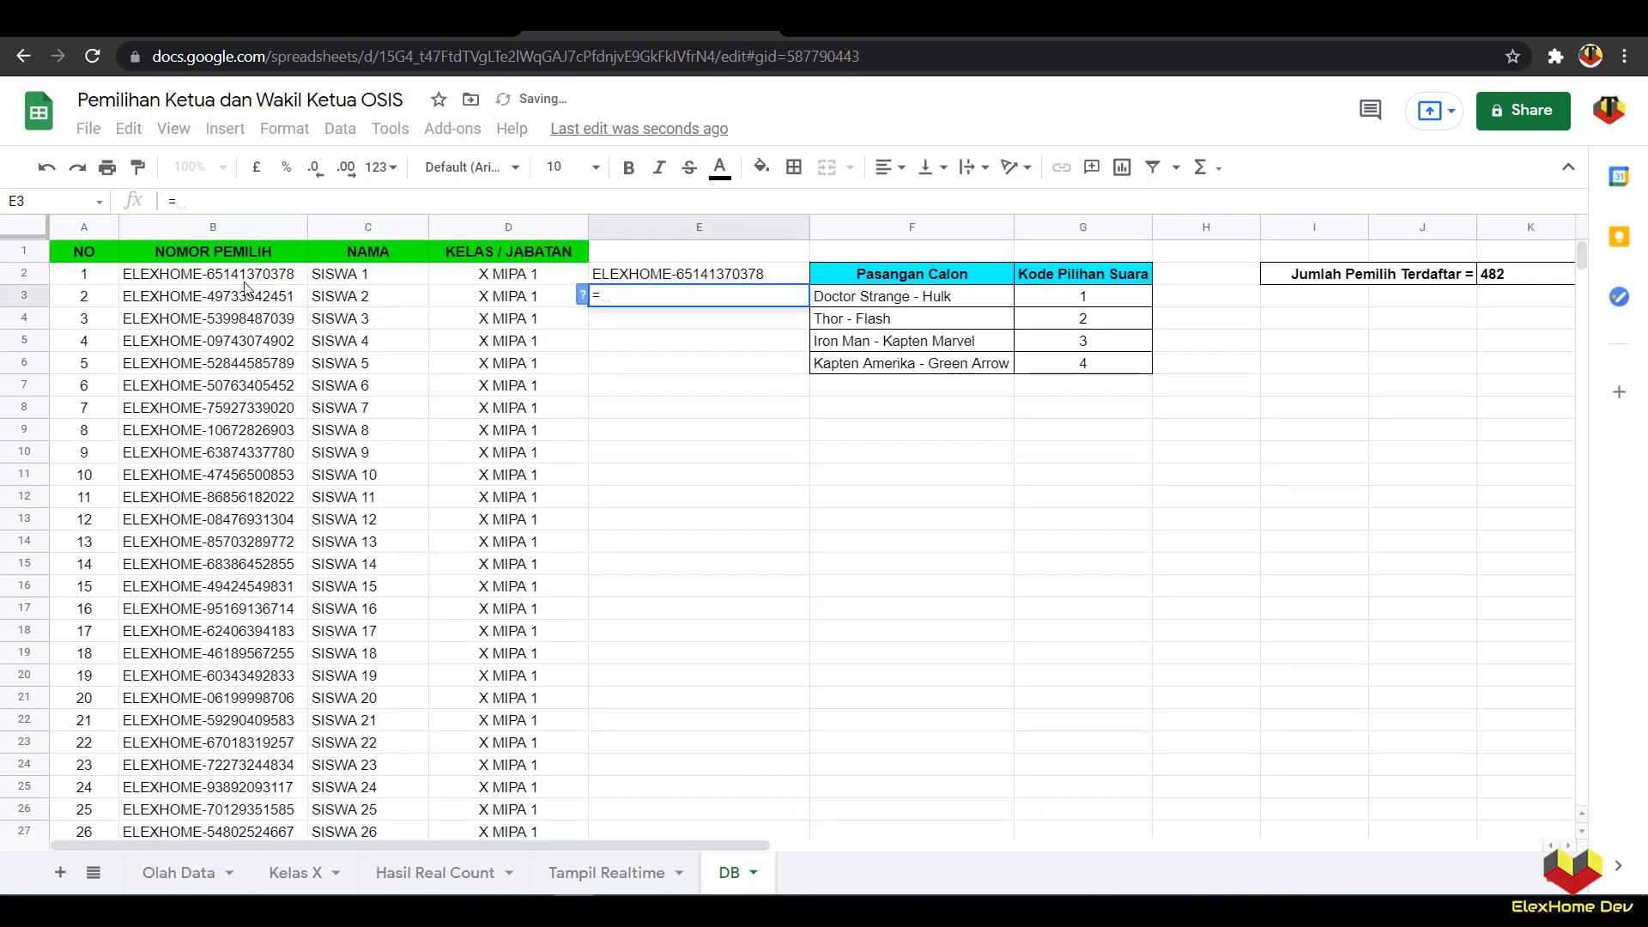
left_click(684, 282)
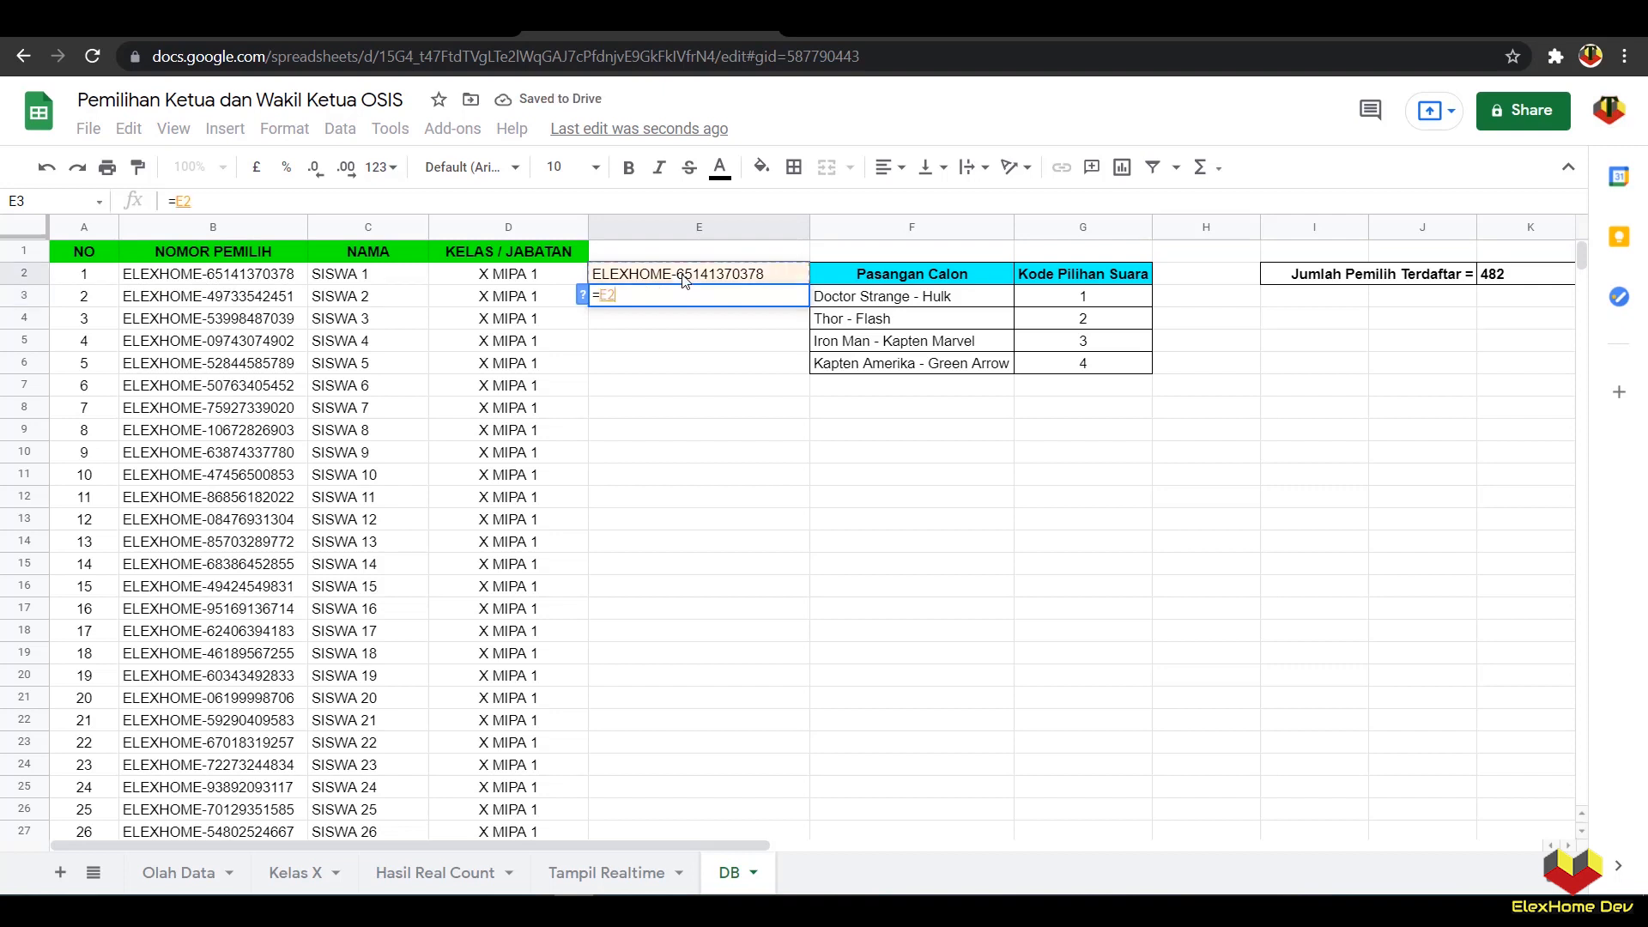
type("&")
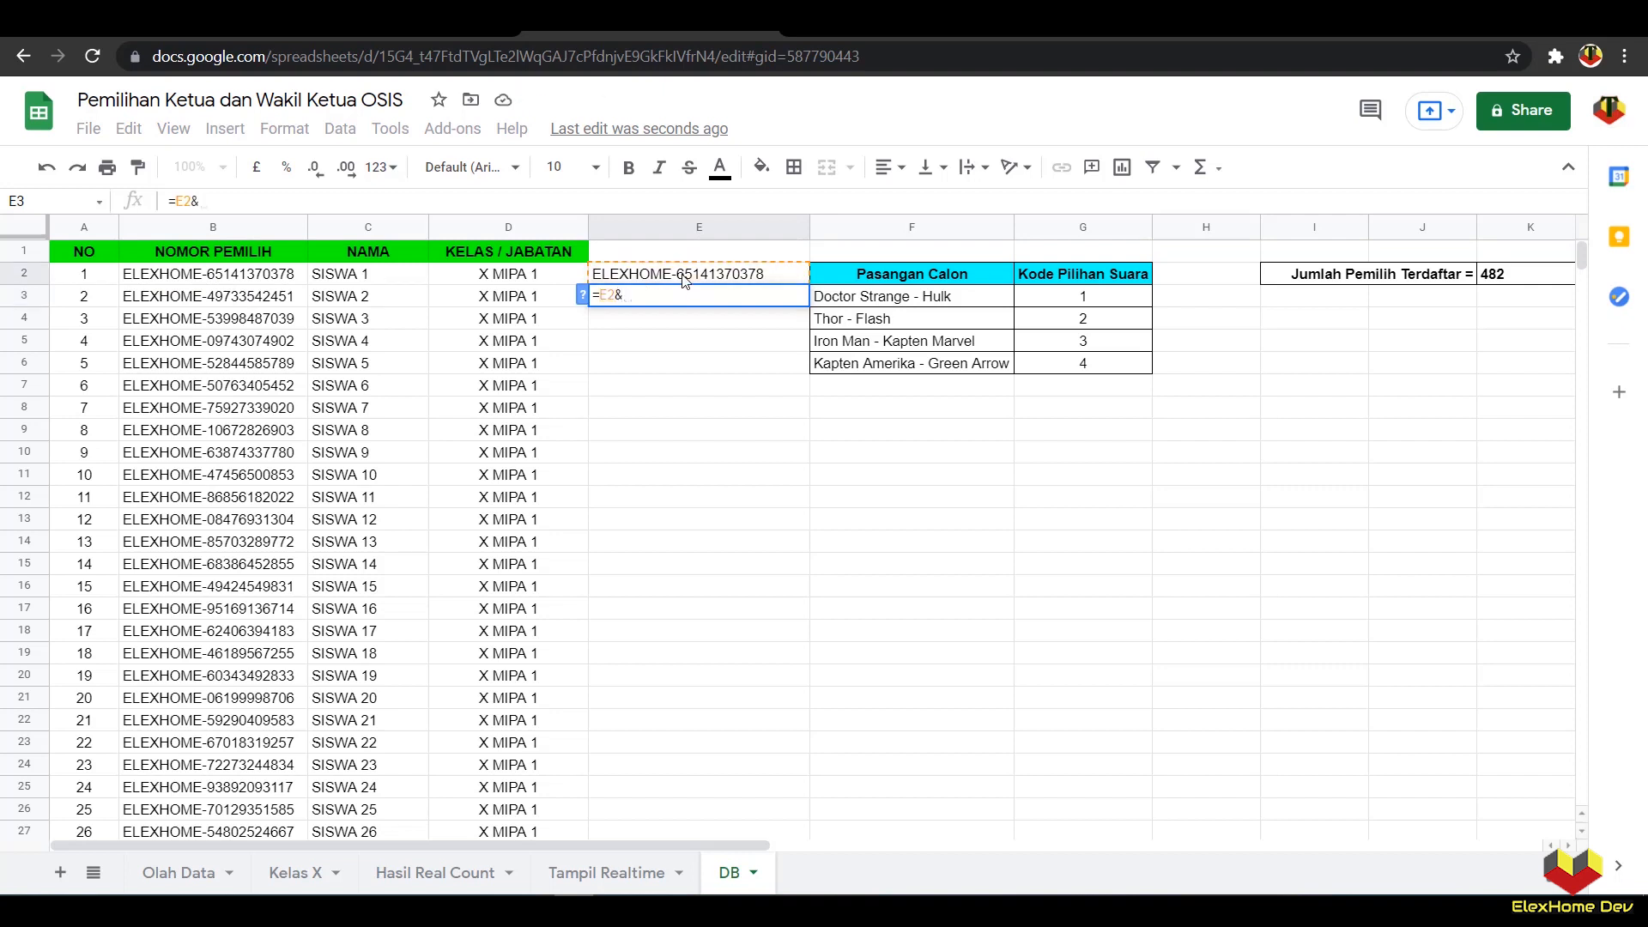
type("\" | \"&")
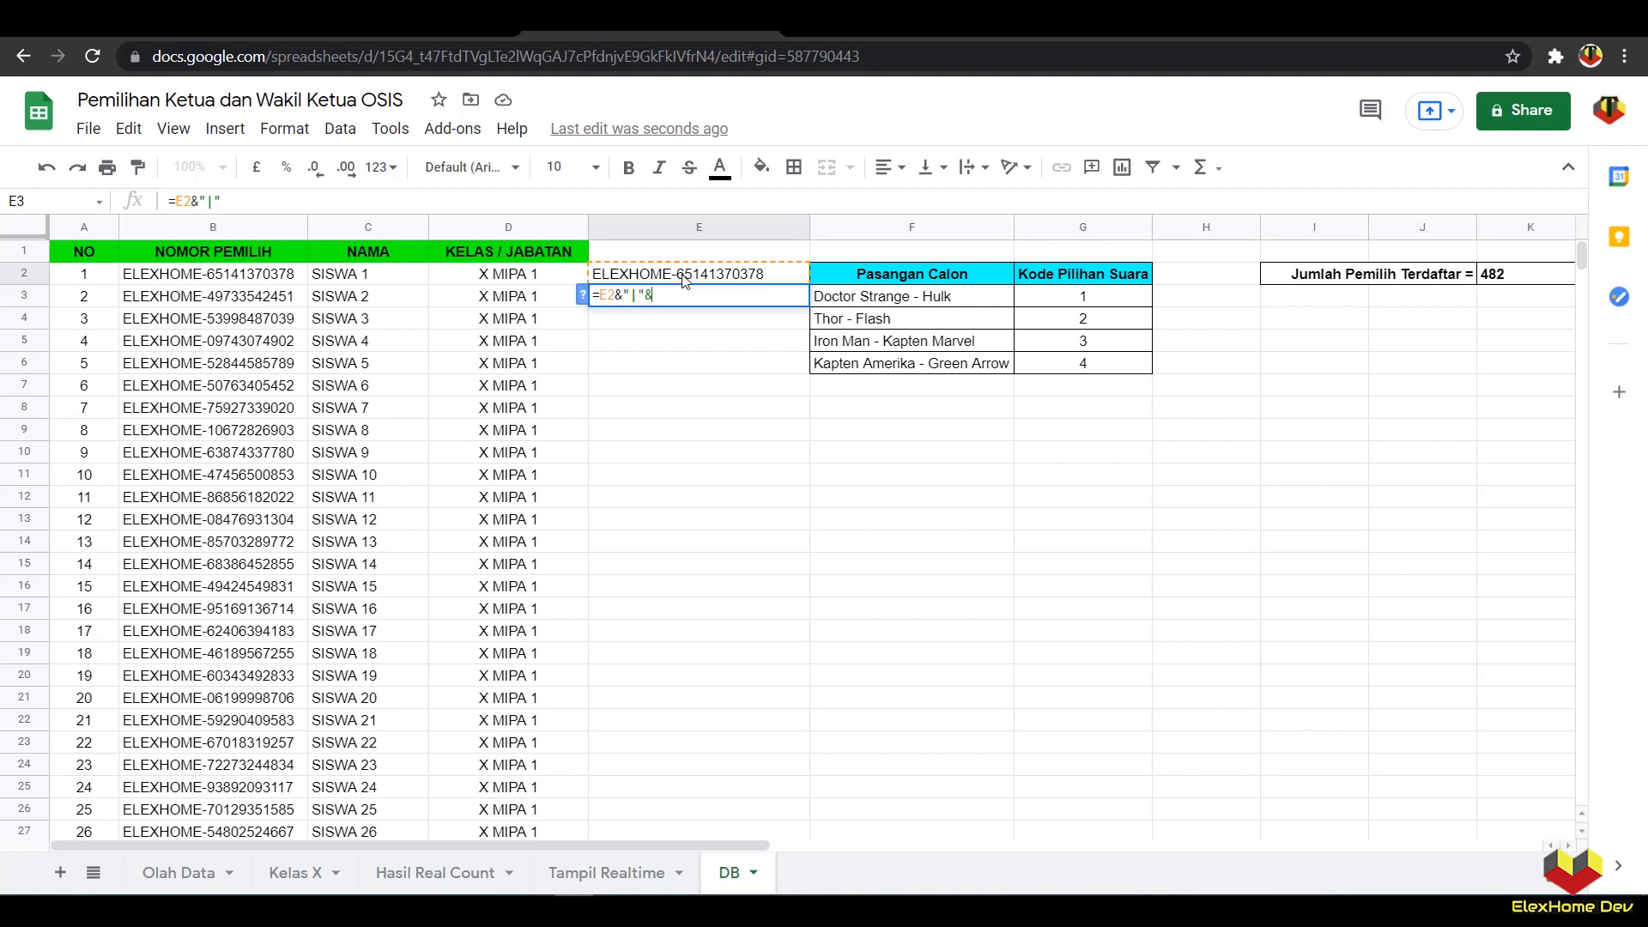
left_click(170, 300)
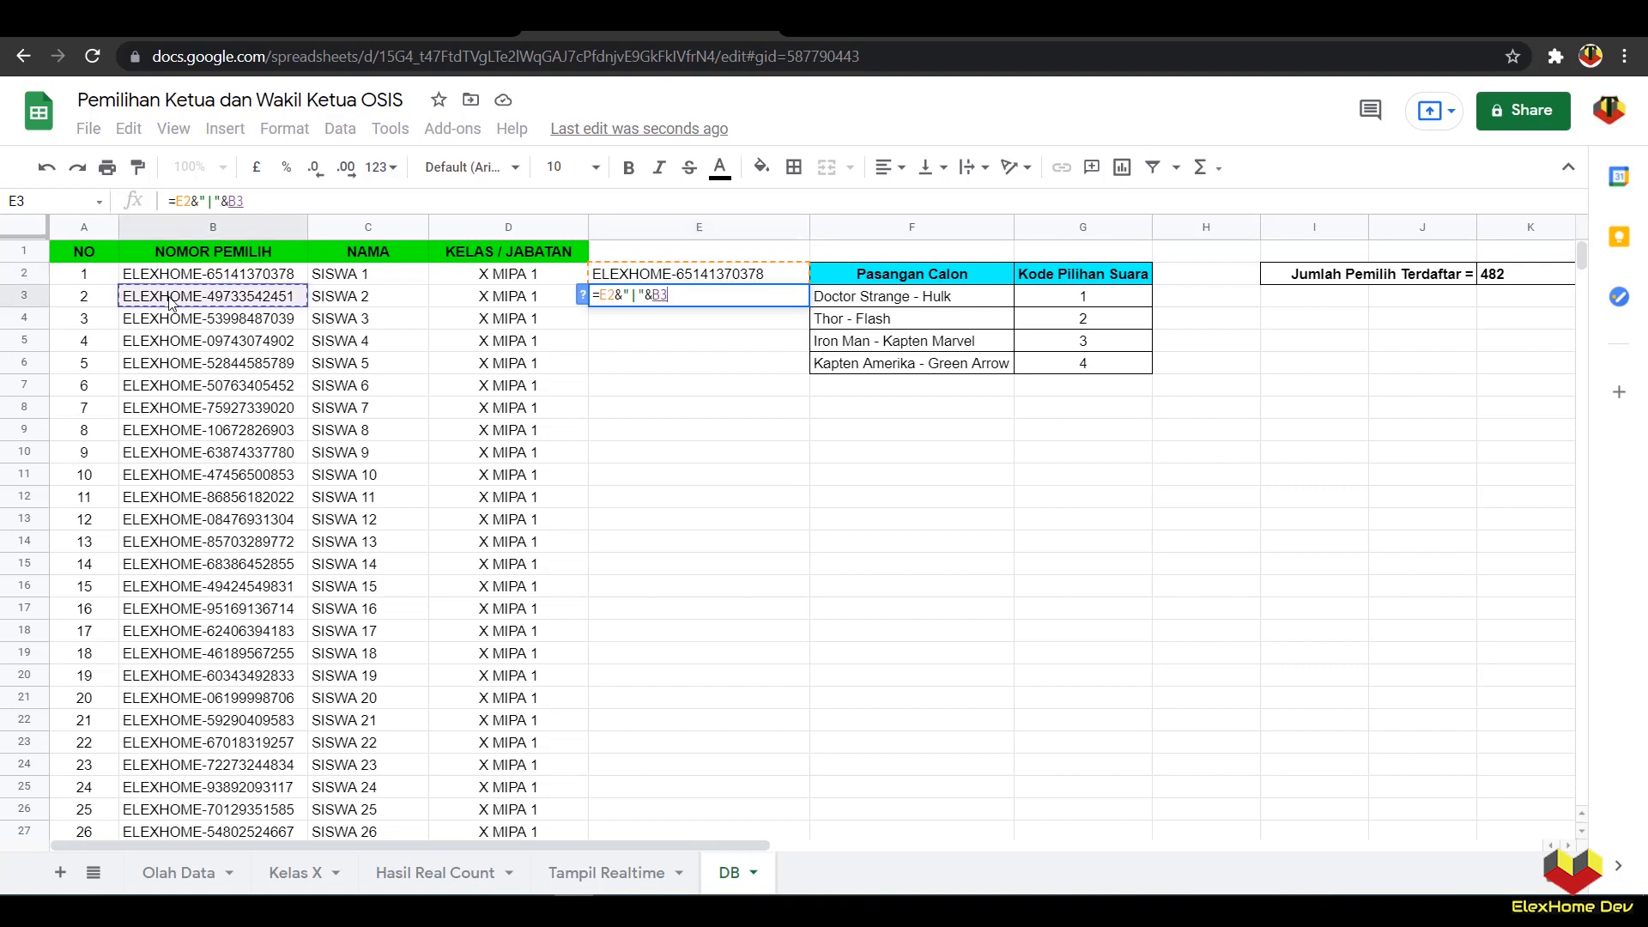
key("Return")
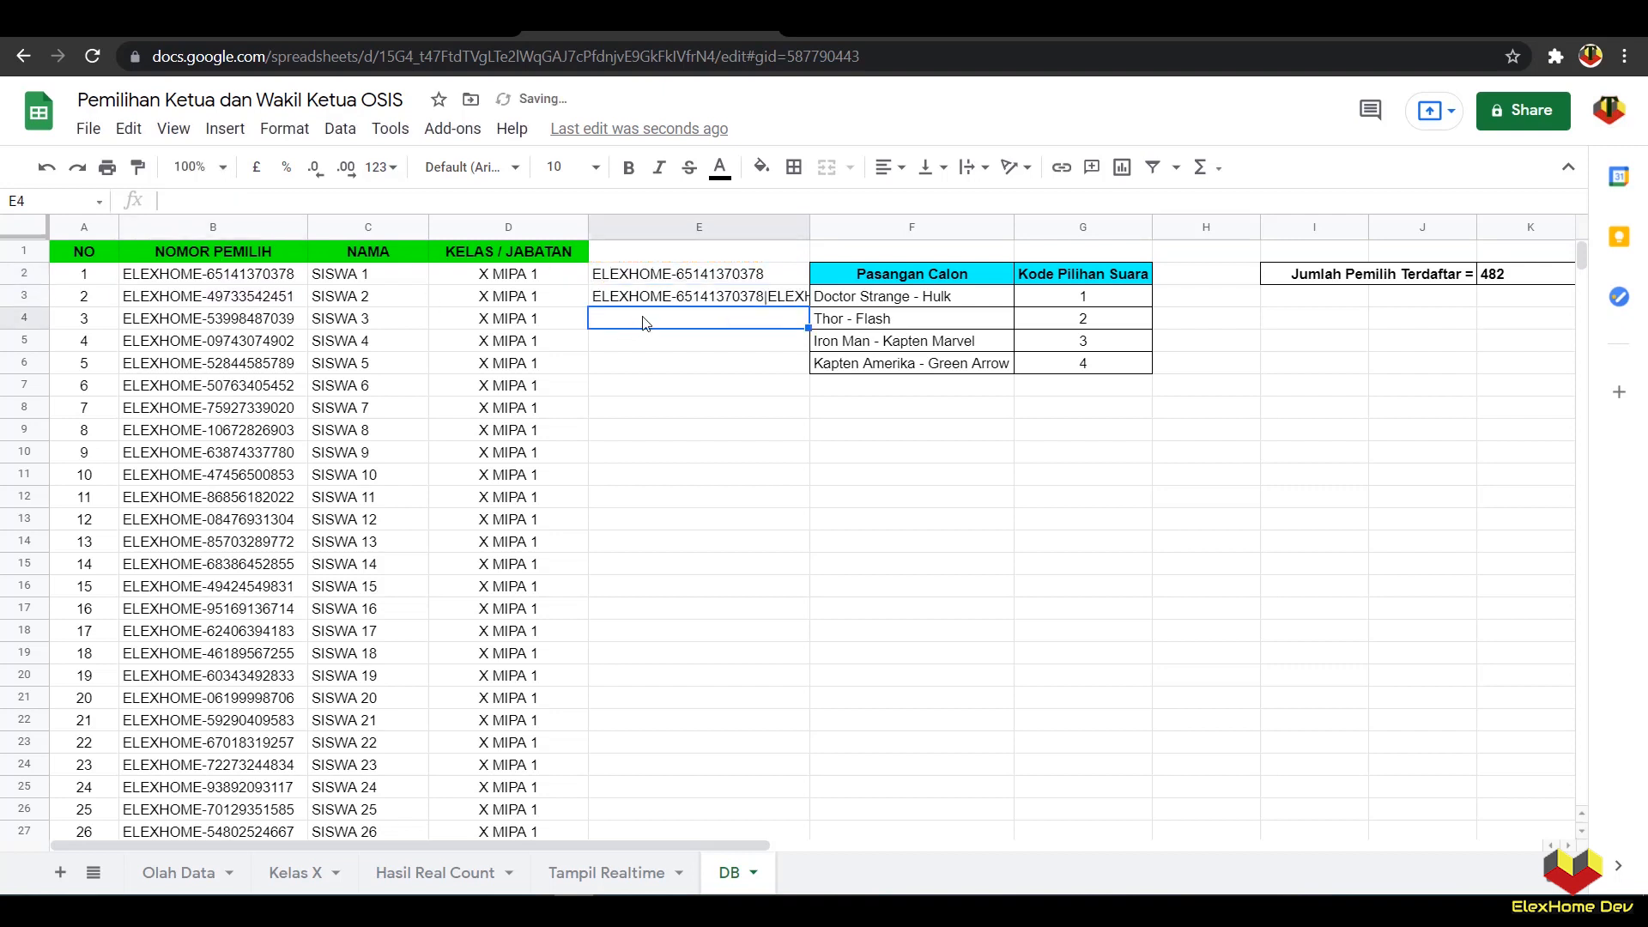
left_click(661, 299)
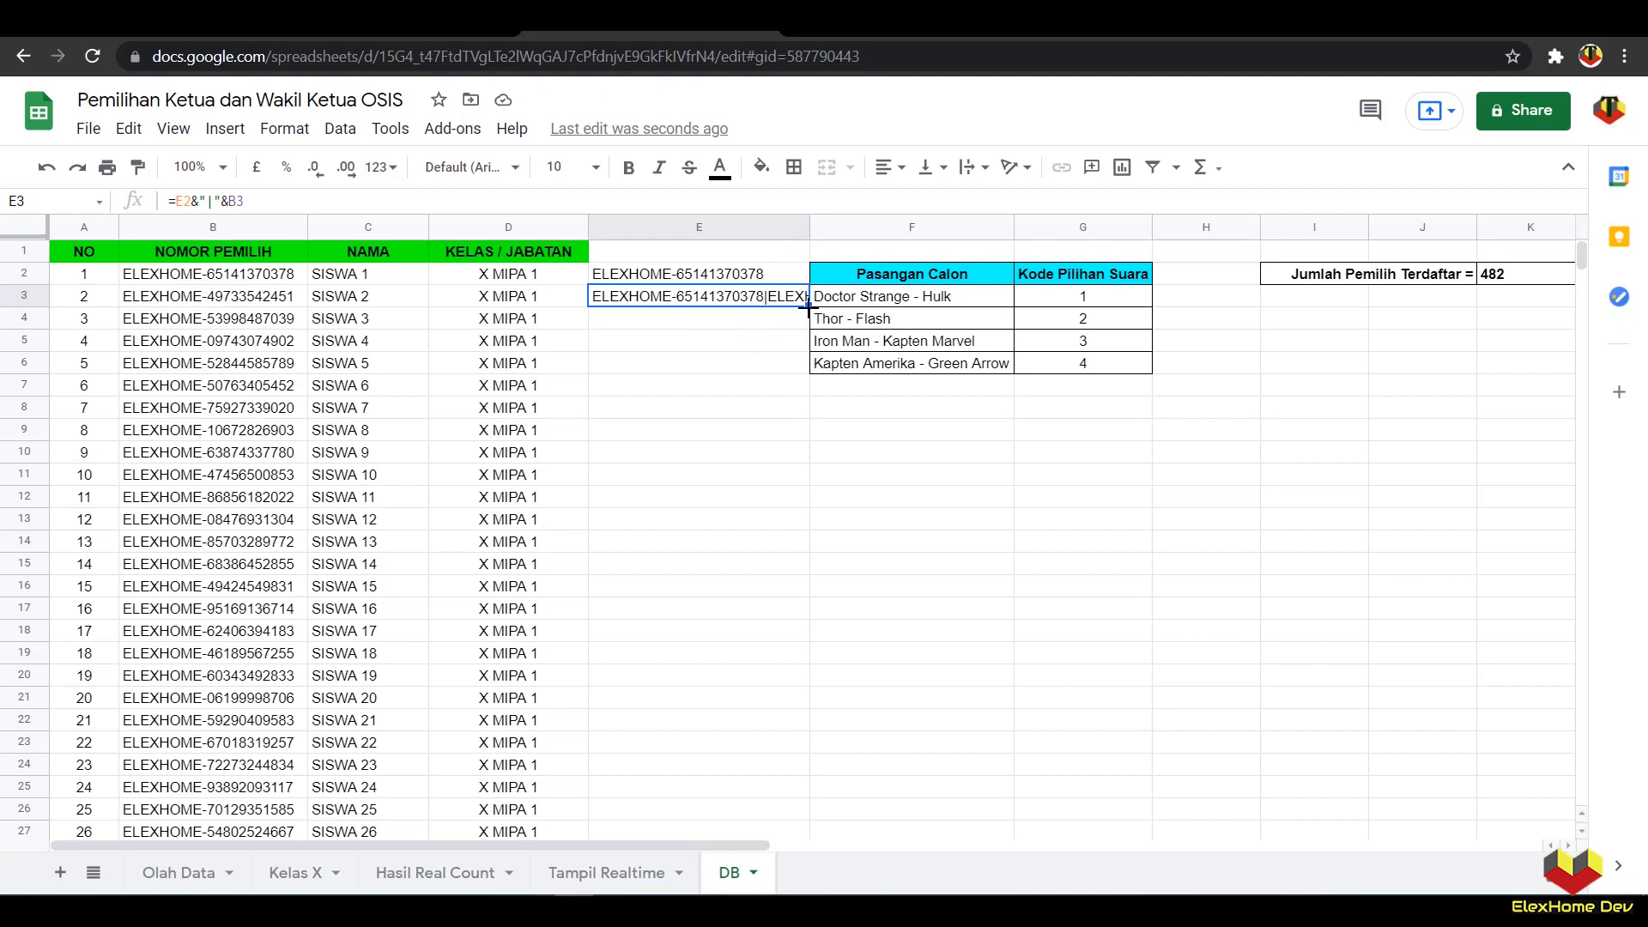
left_click_drag(807, 305, 736, 643)
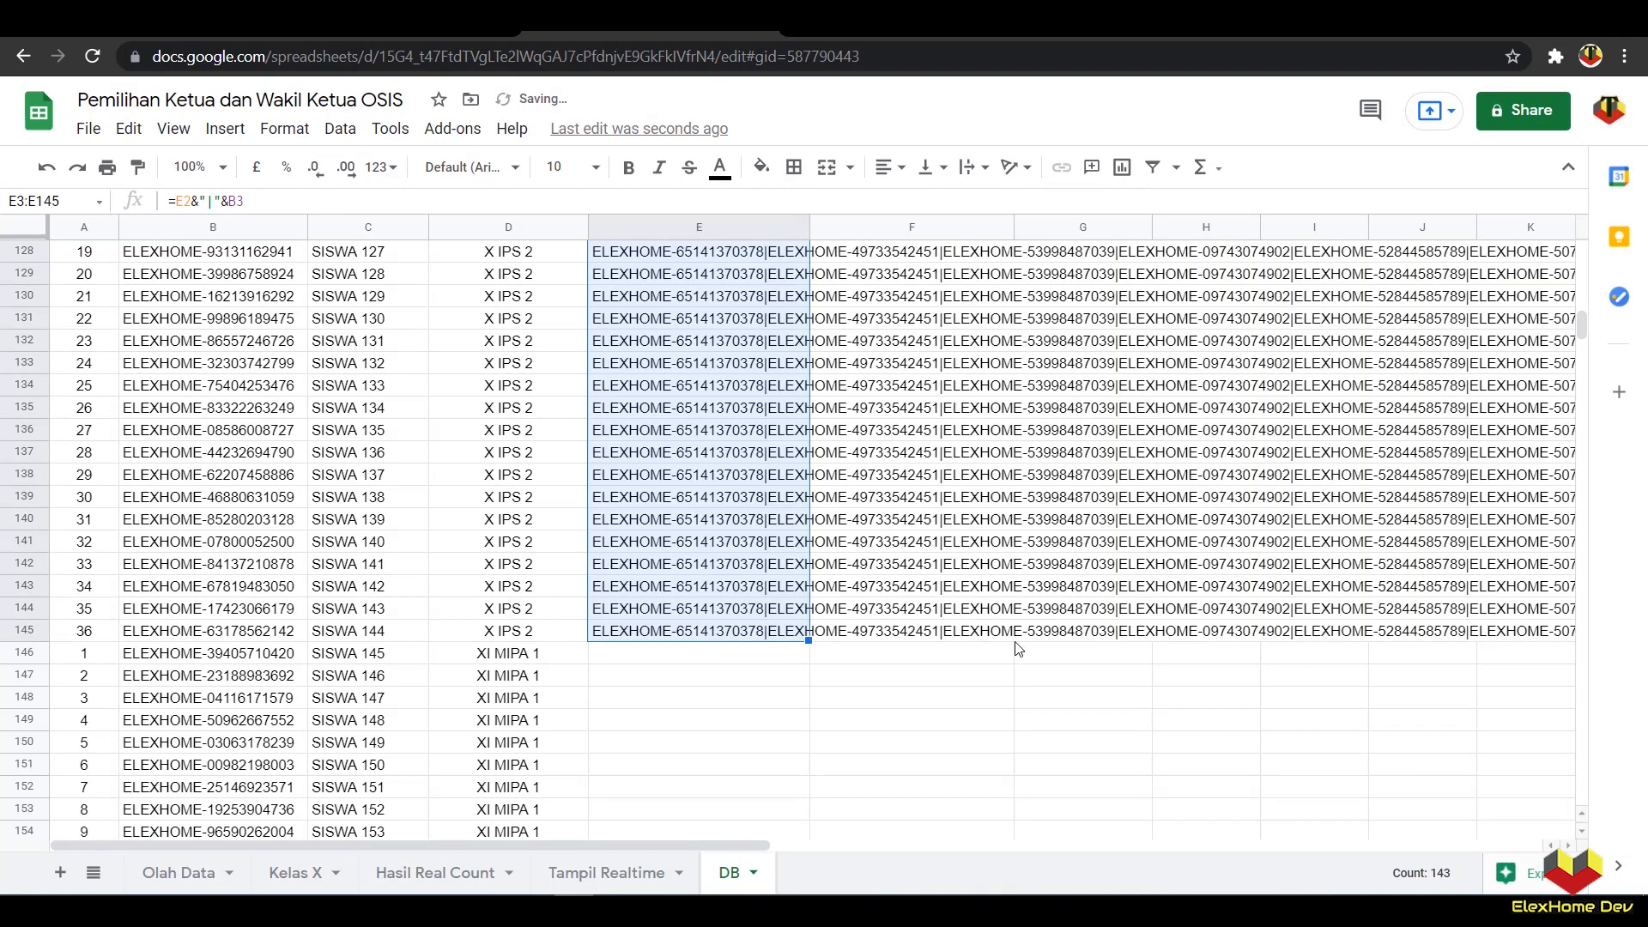
Step: Copy the combined voter-number list in cell E145 and paste it as the Nomor Pemilih validation pattern in Google Forms
left_click(704, 633)
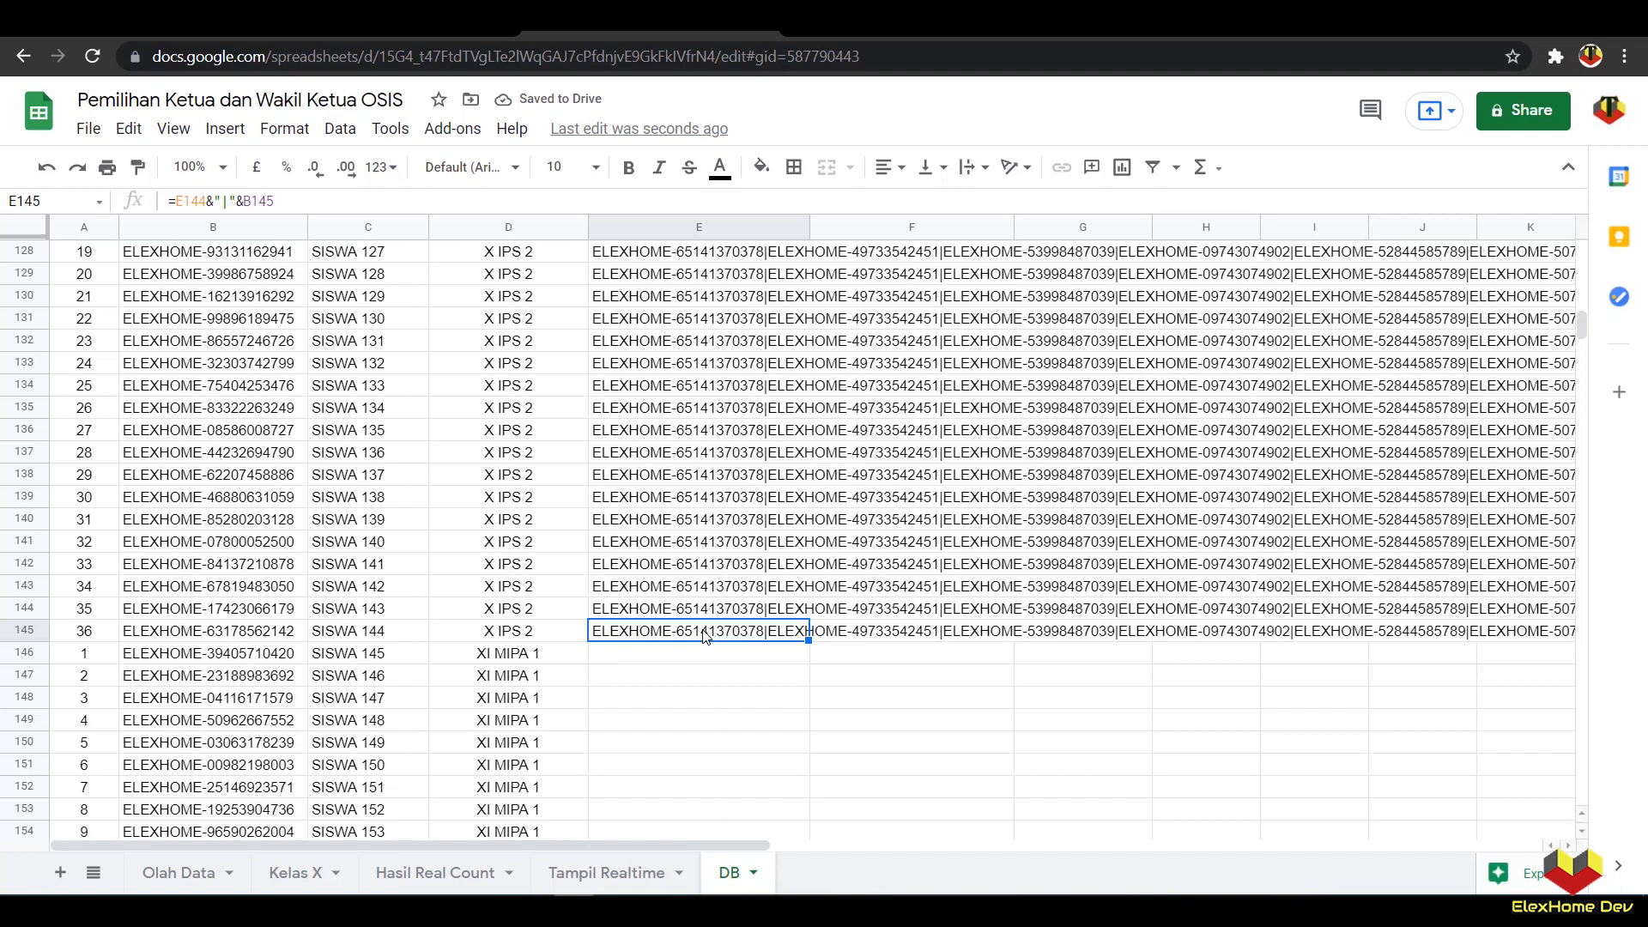
right_click(706, 637)
left_click(758, 213)
left_click(434, 22)
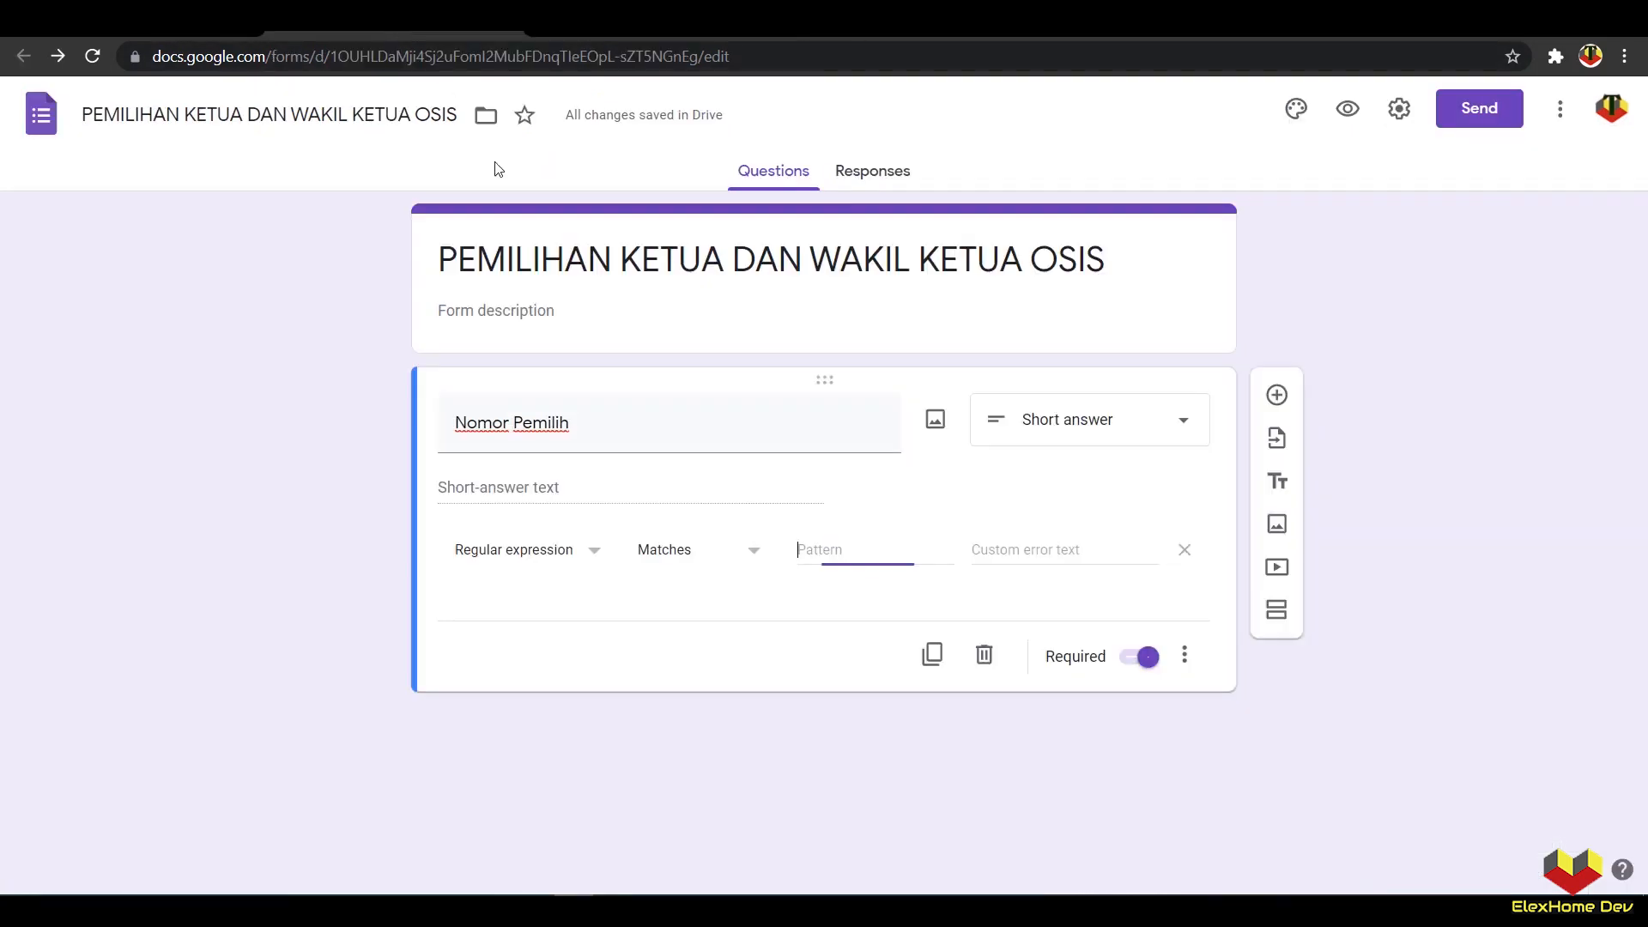
right_click(837, 552)
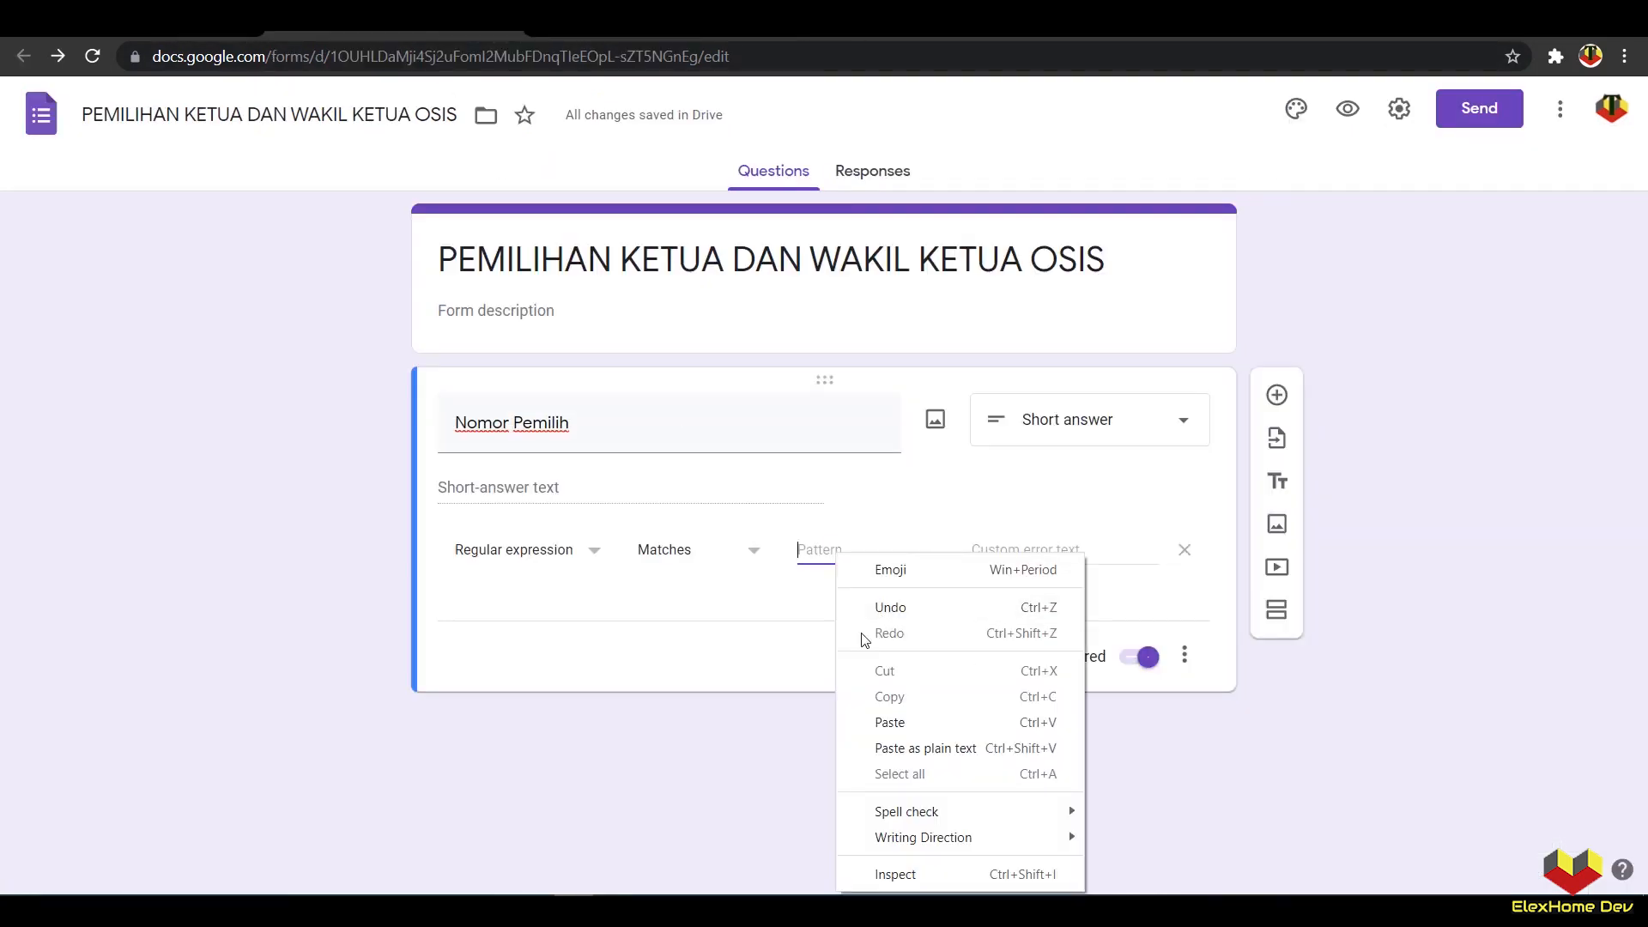
left_click(892, 722)
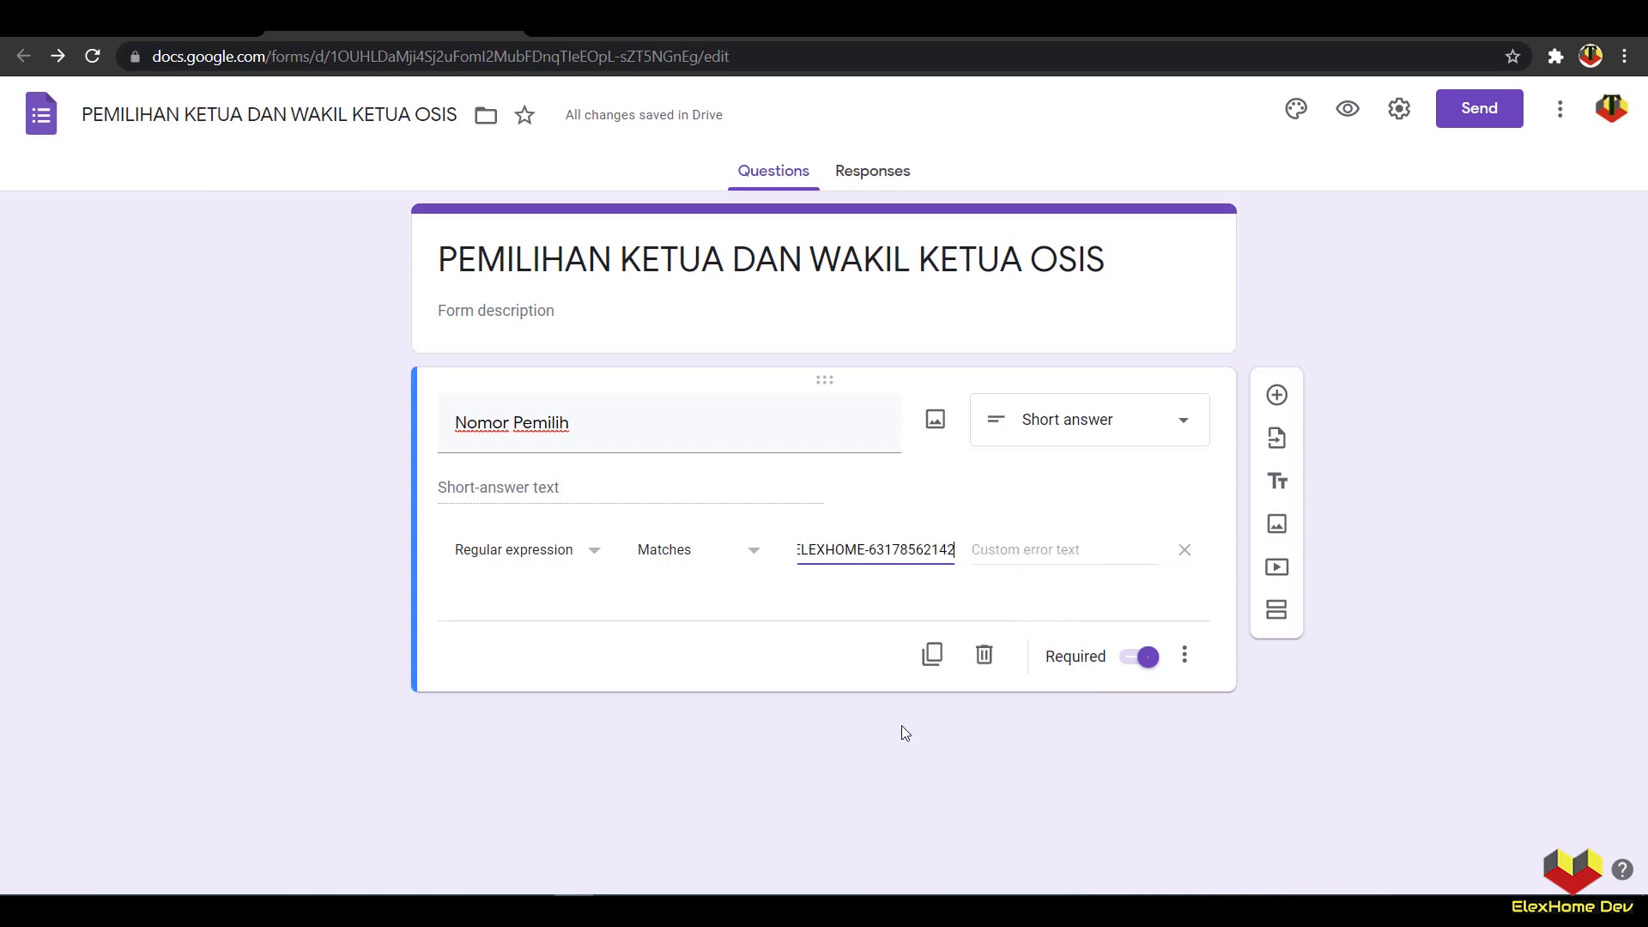
Step: Set the custom error text of the Nomor Pemilih validation to "Nomor Pemilih Salah / Hindari Spasi"
left_click(1041, 549)
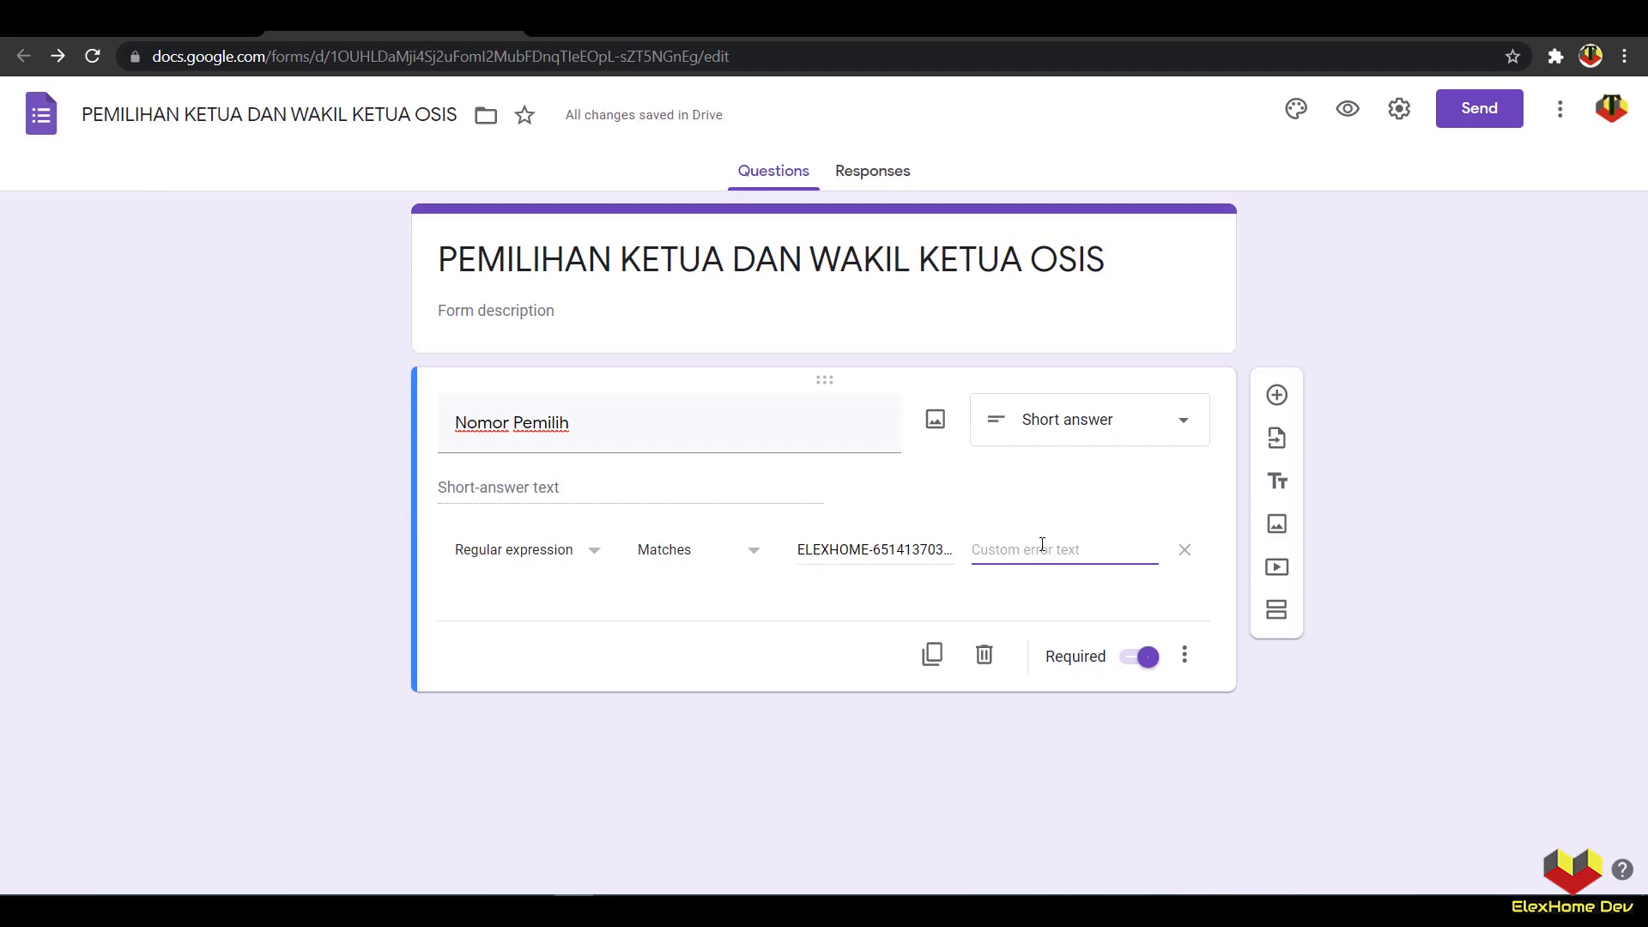
type("Nomor Pemilih Salah / Hida")
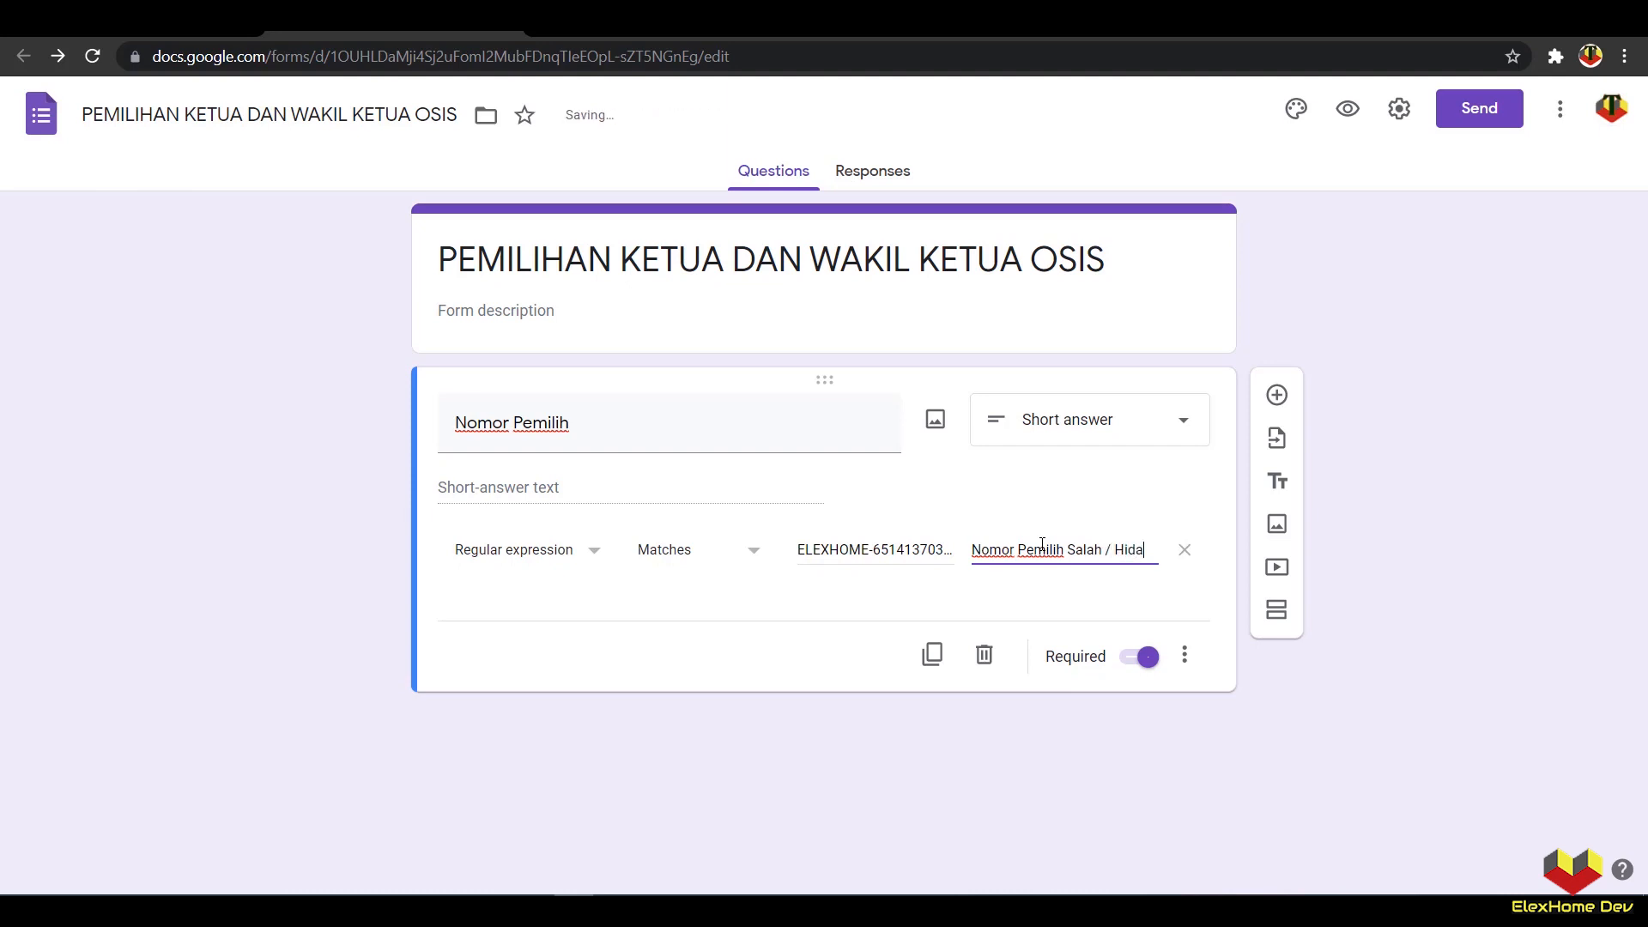
type("ri Spasi")
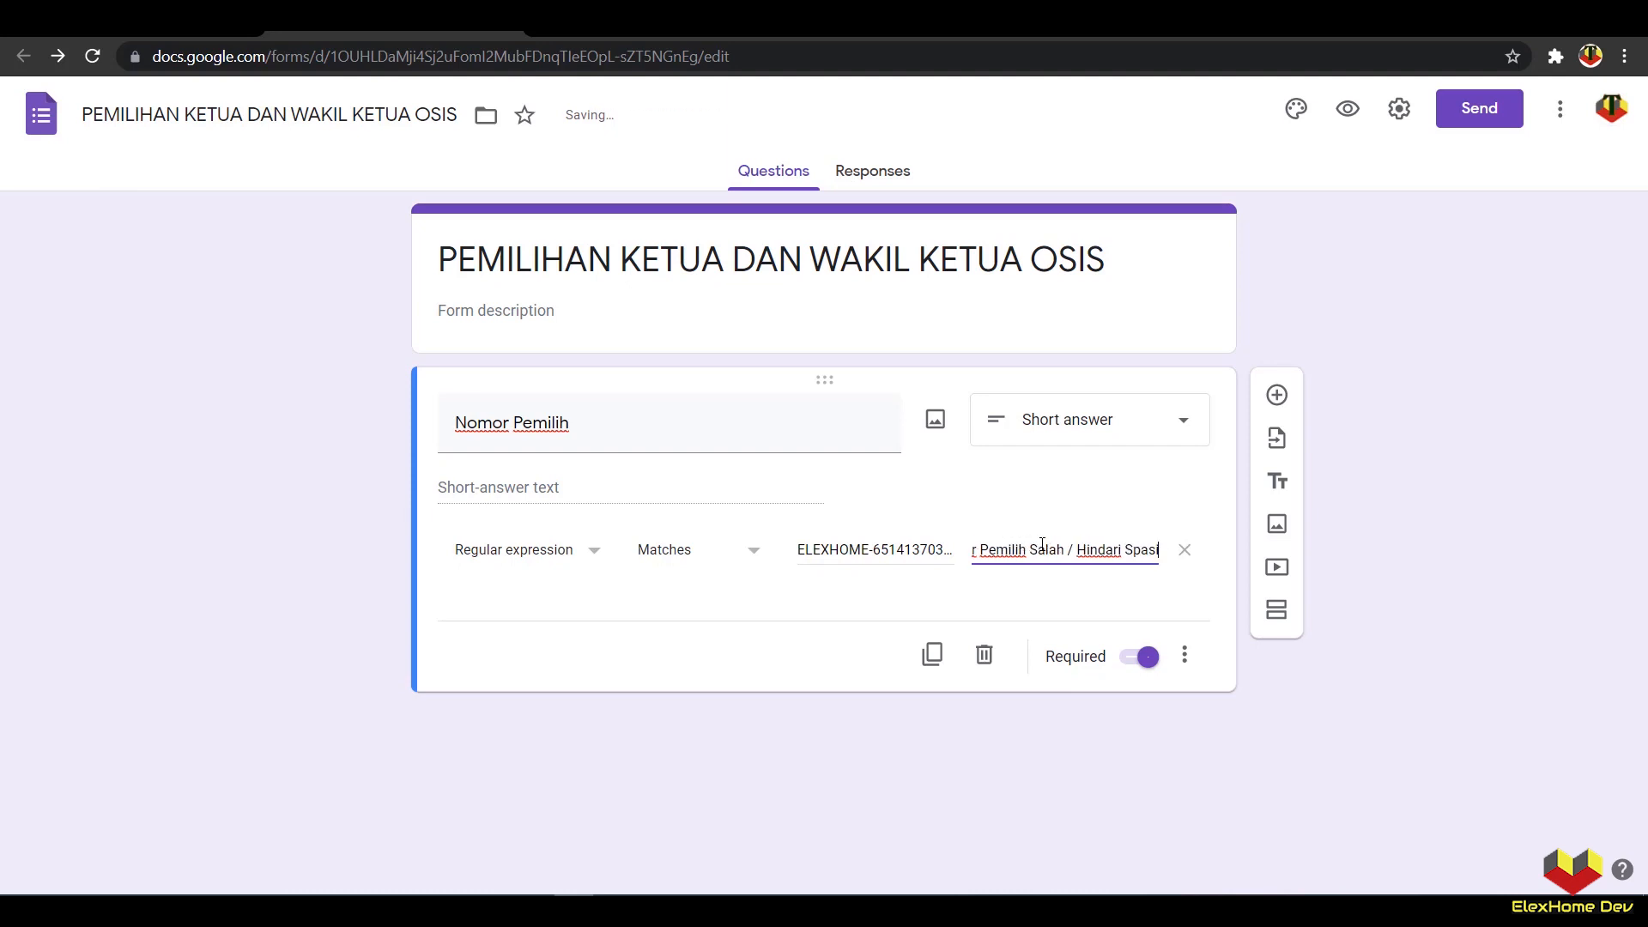
left_click(302, 522)
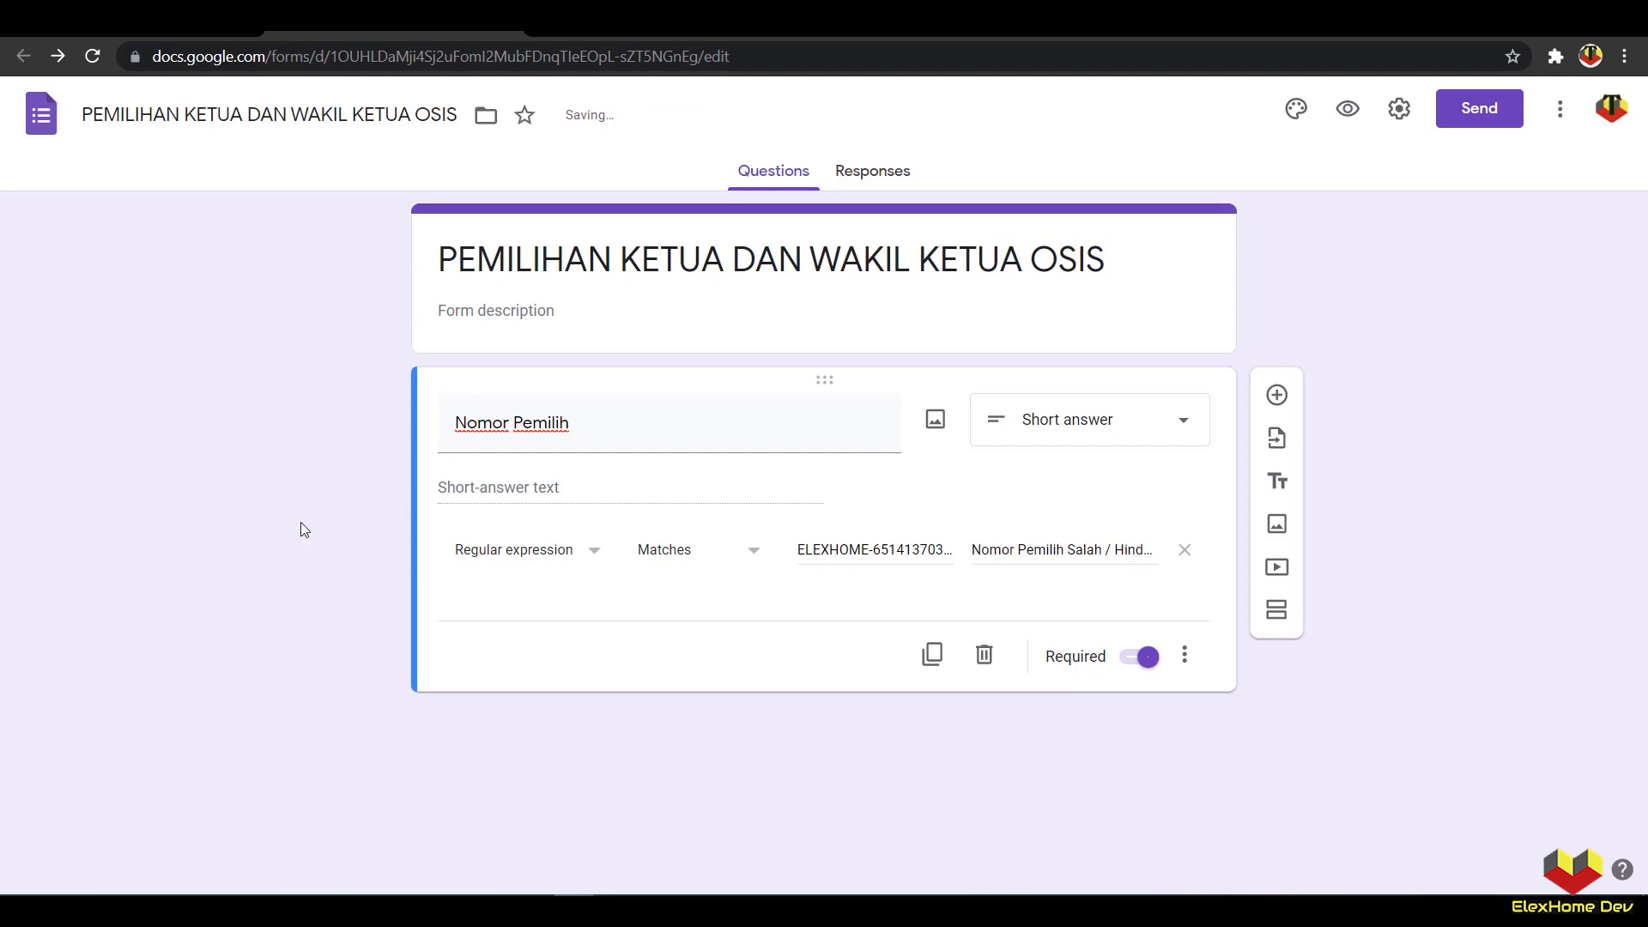
Step: Switch to the voter spreadsheet and fill the concatenation formula down from E145 to E483, the last voter row
left_click(618, 37)
left_click_drag(808, 640, 749, 663)
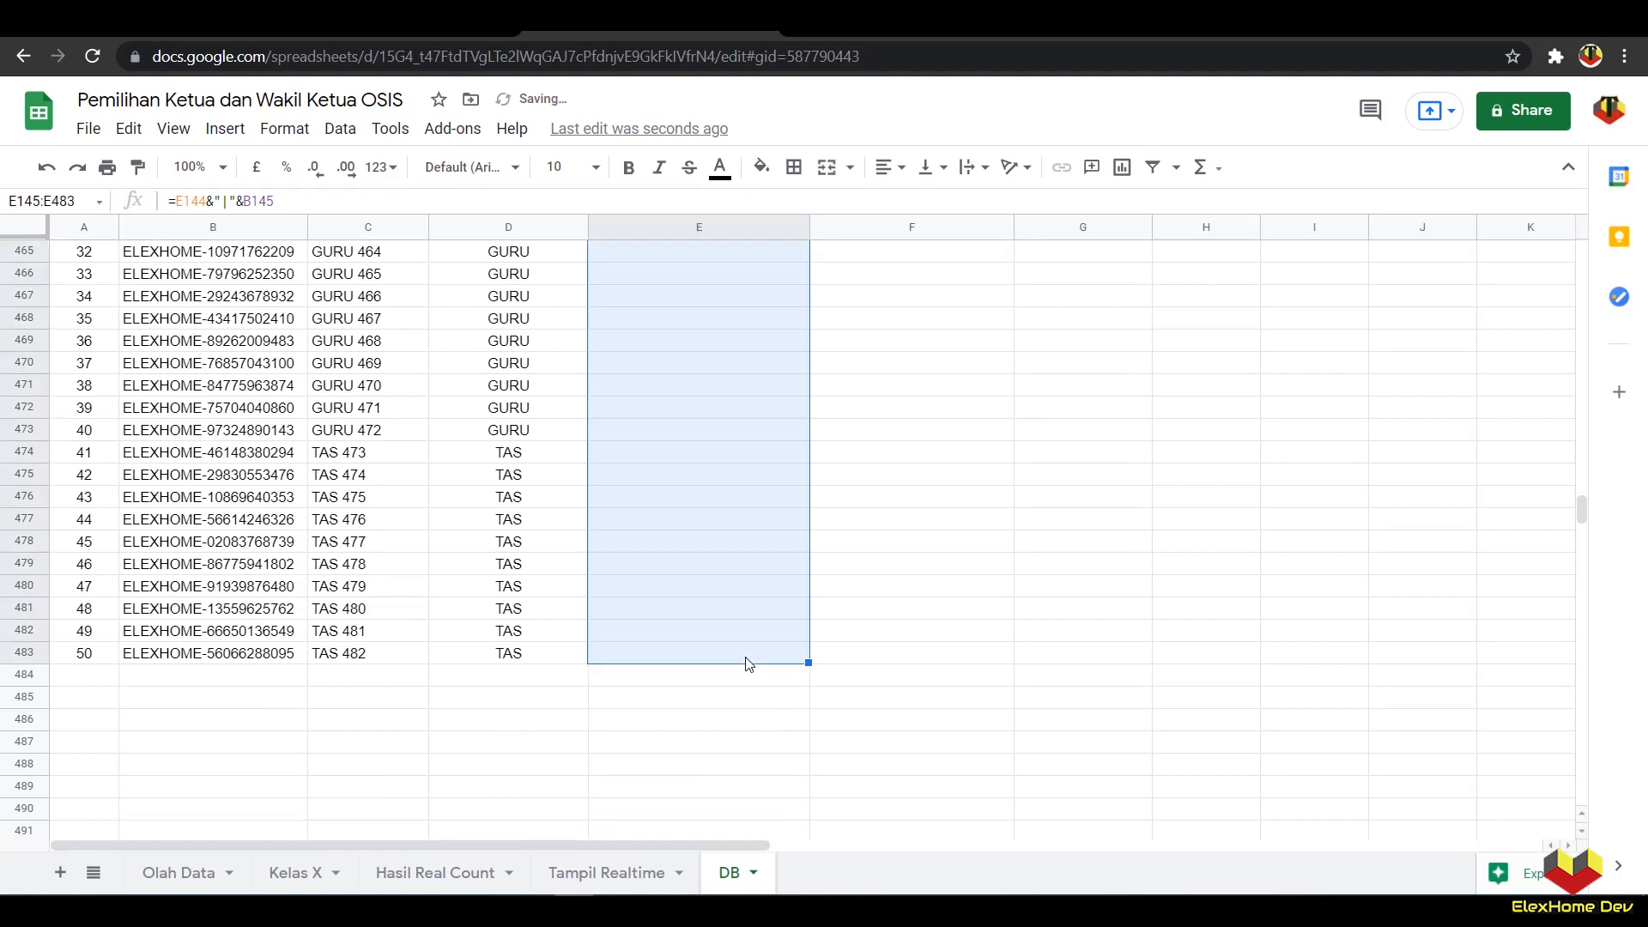
Step: Copy the combined list in cell E483 and try to use it as the Nomor Pemilih validation pattern in the form
left_click(747, 656)
right_click(732, 659)
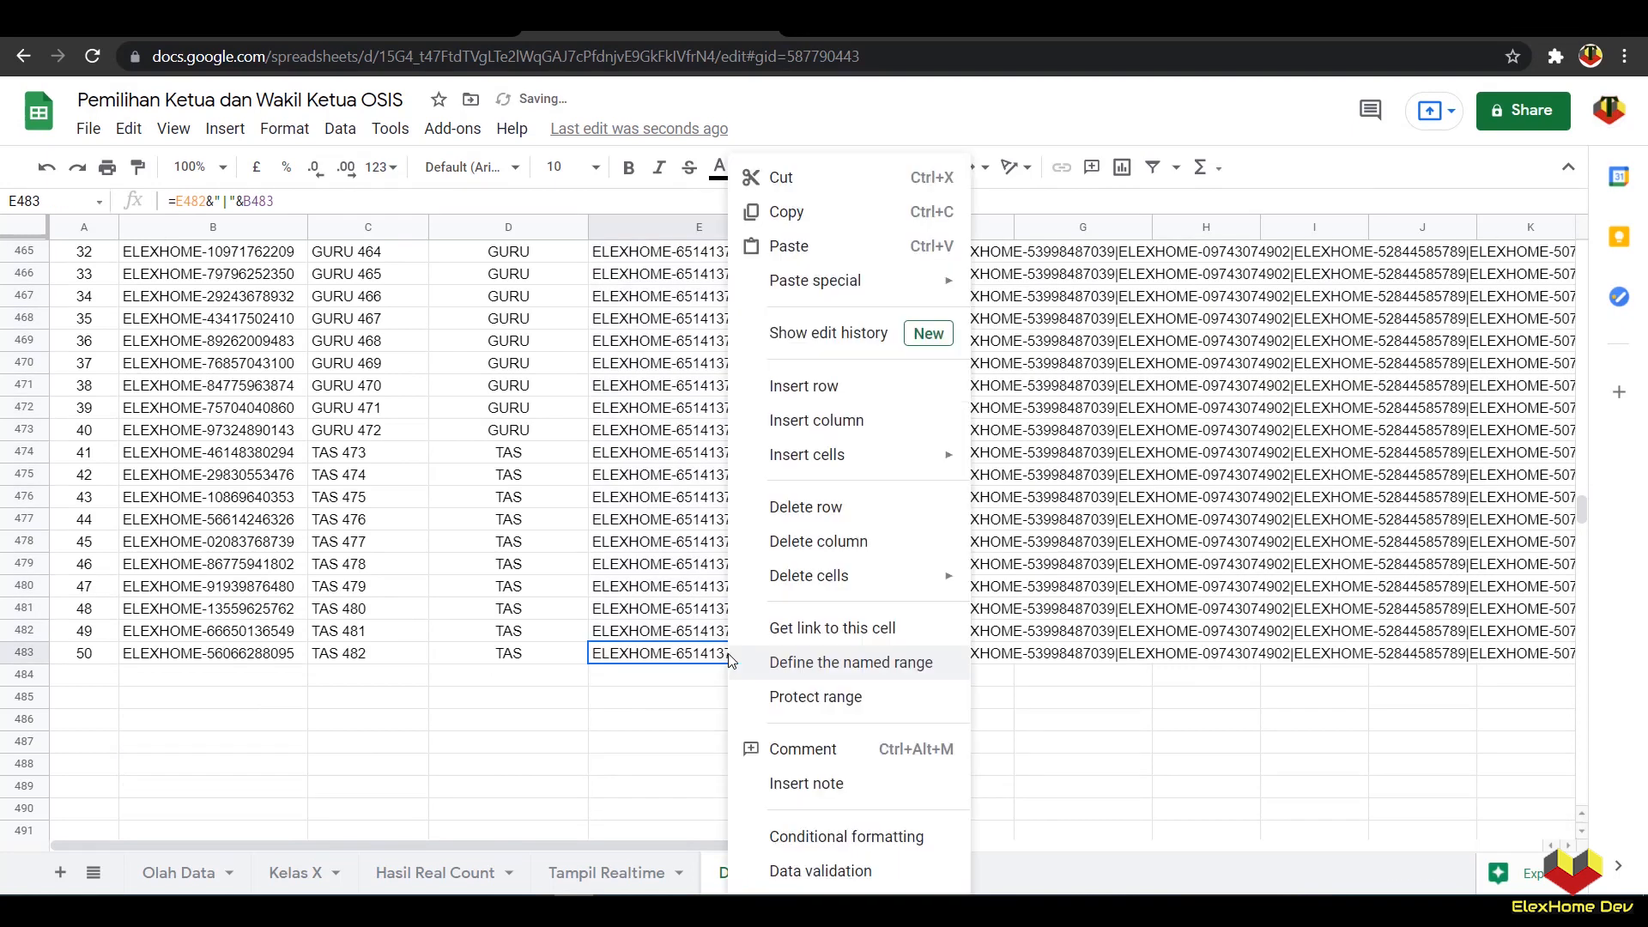
left_click(781, 211)
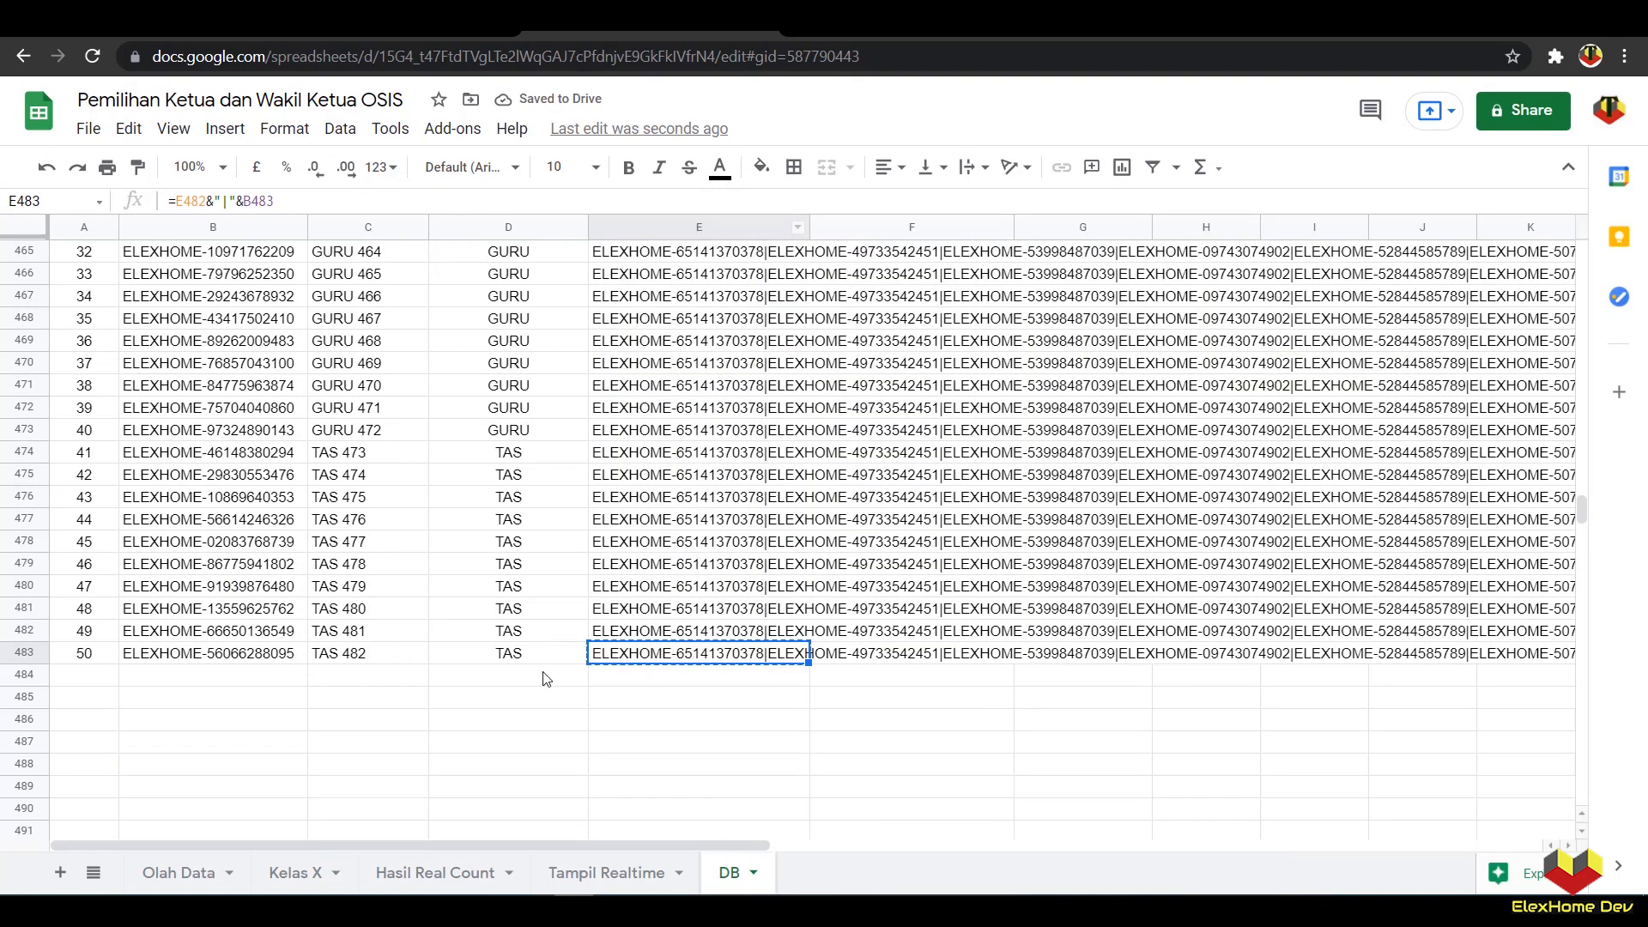
left_click(360, 29)
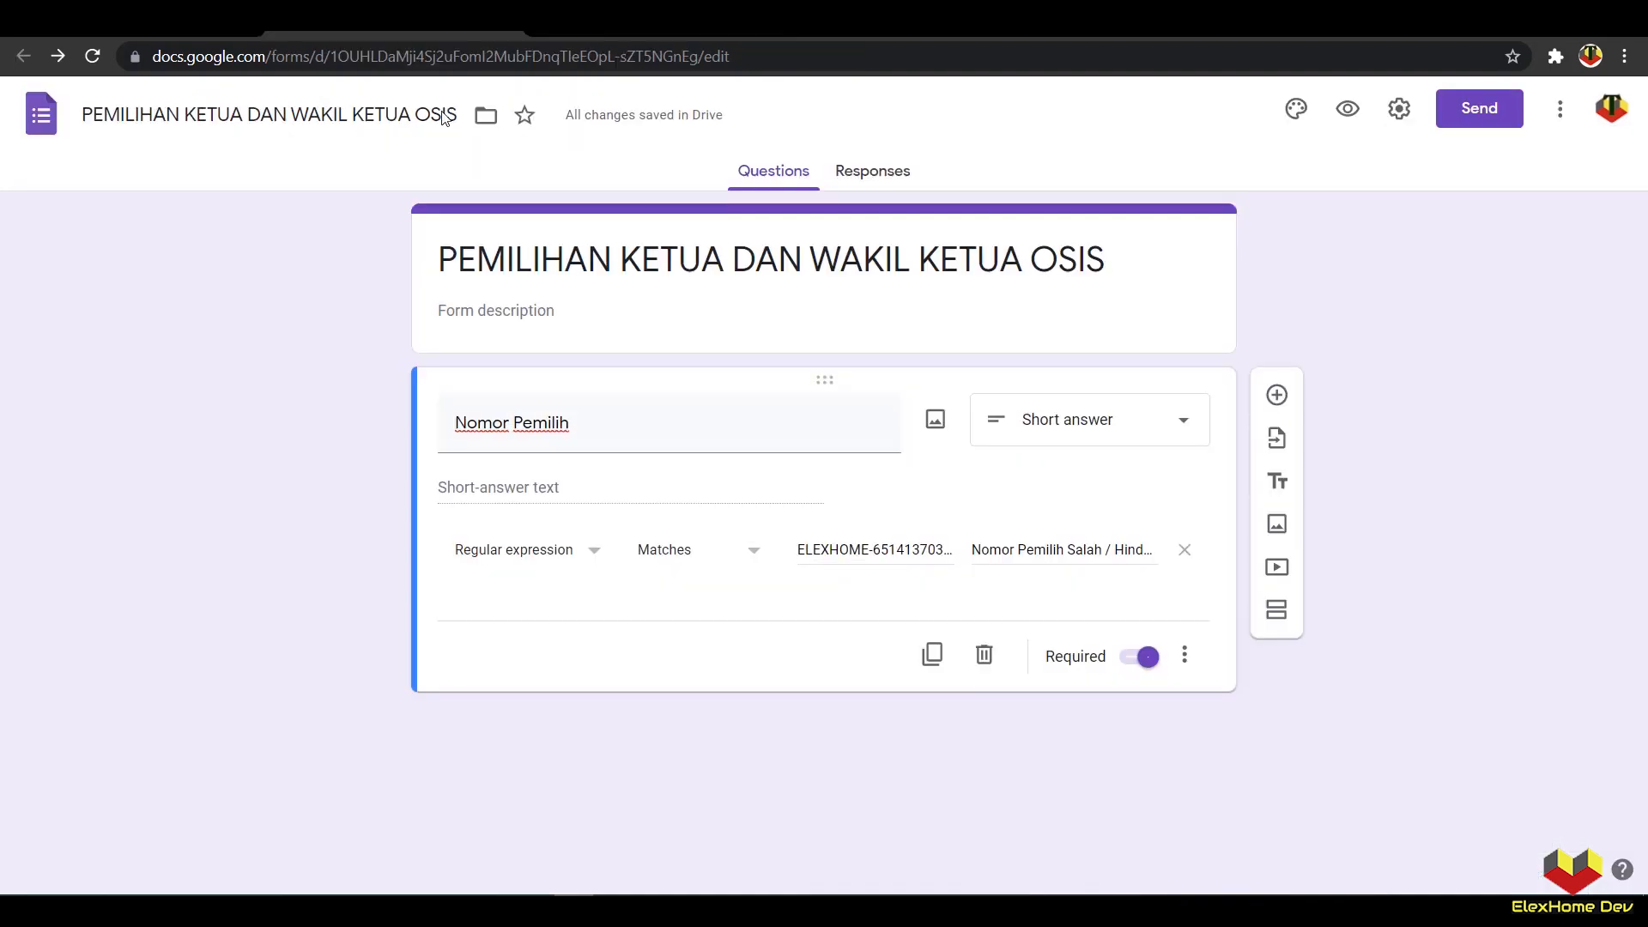
left_click(855, 548)
left_click(1406, 732)
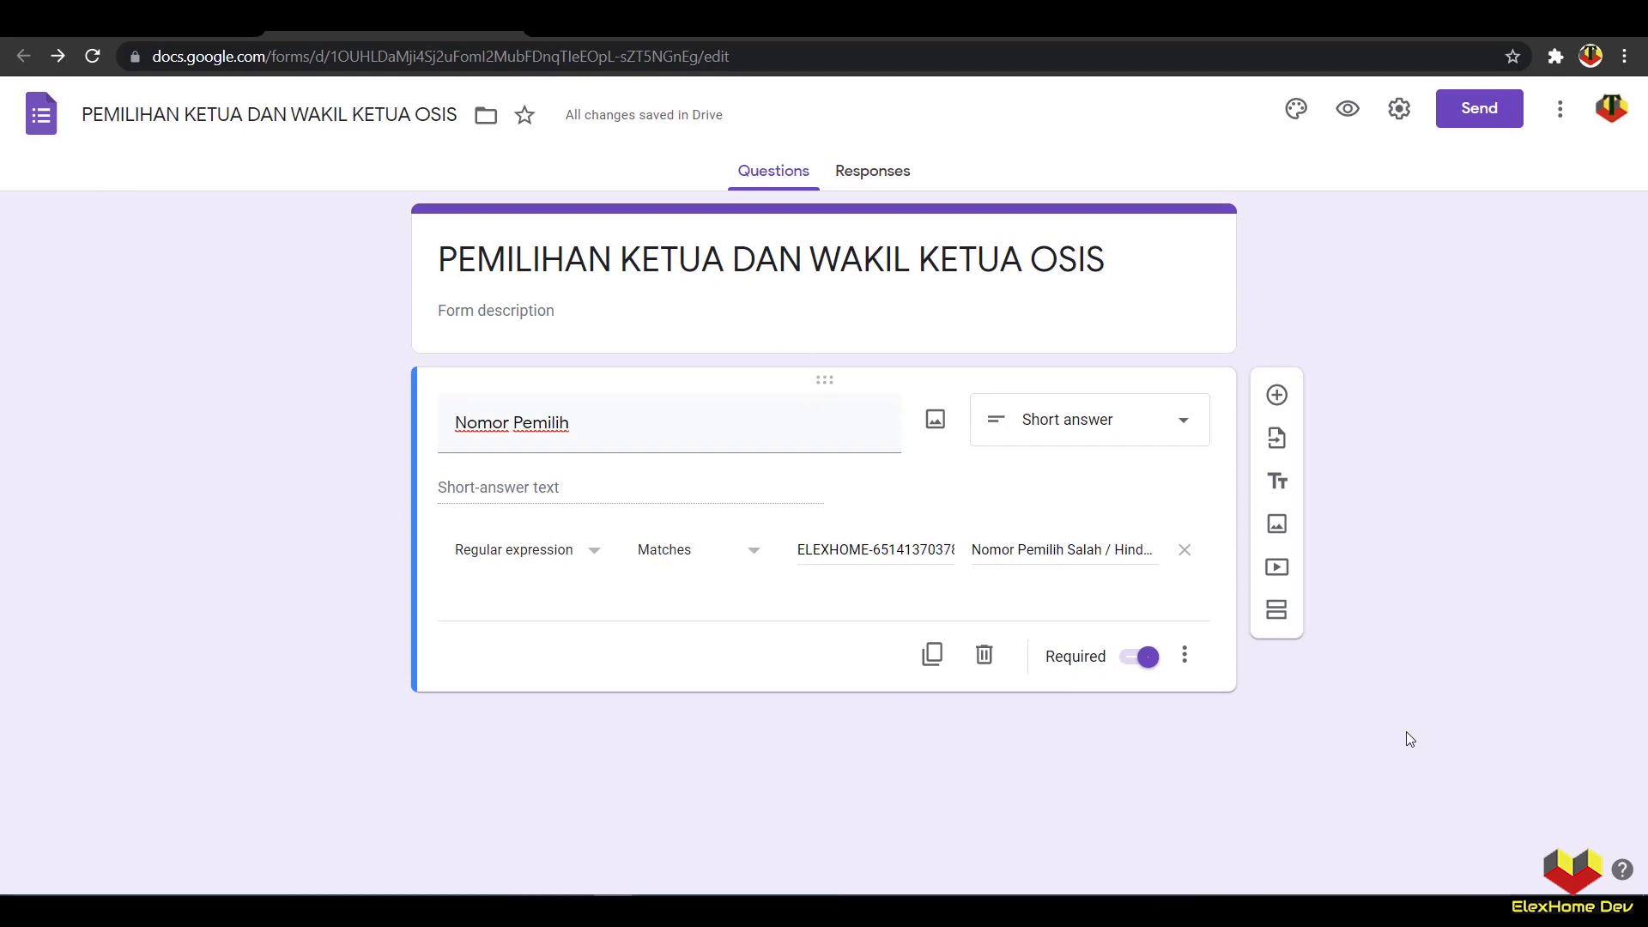
Step: Replace the Nomor Pemilih validation pattern with the copied voter-number list from cell E289
left_click(822, 549)
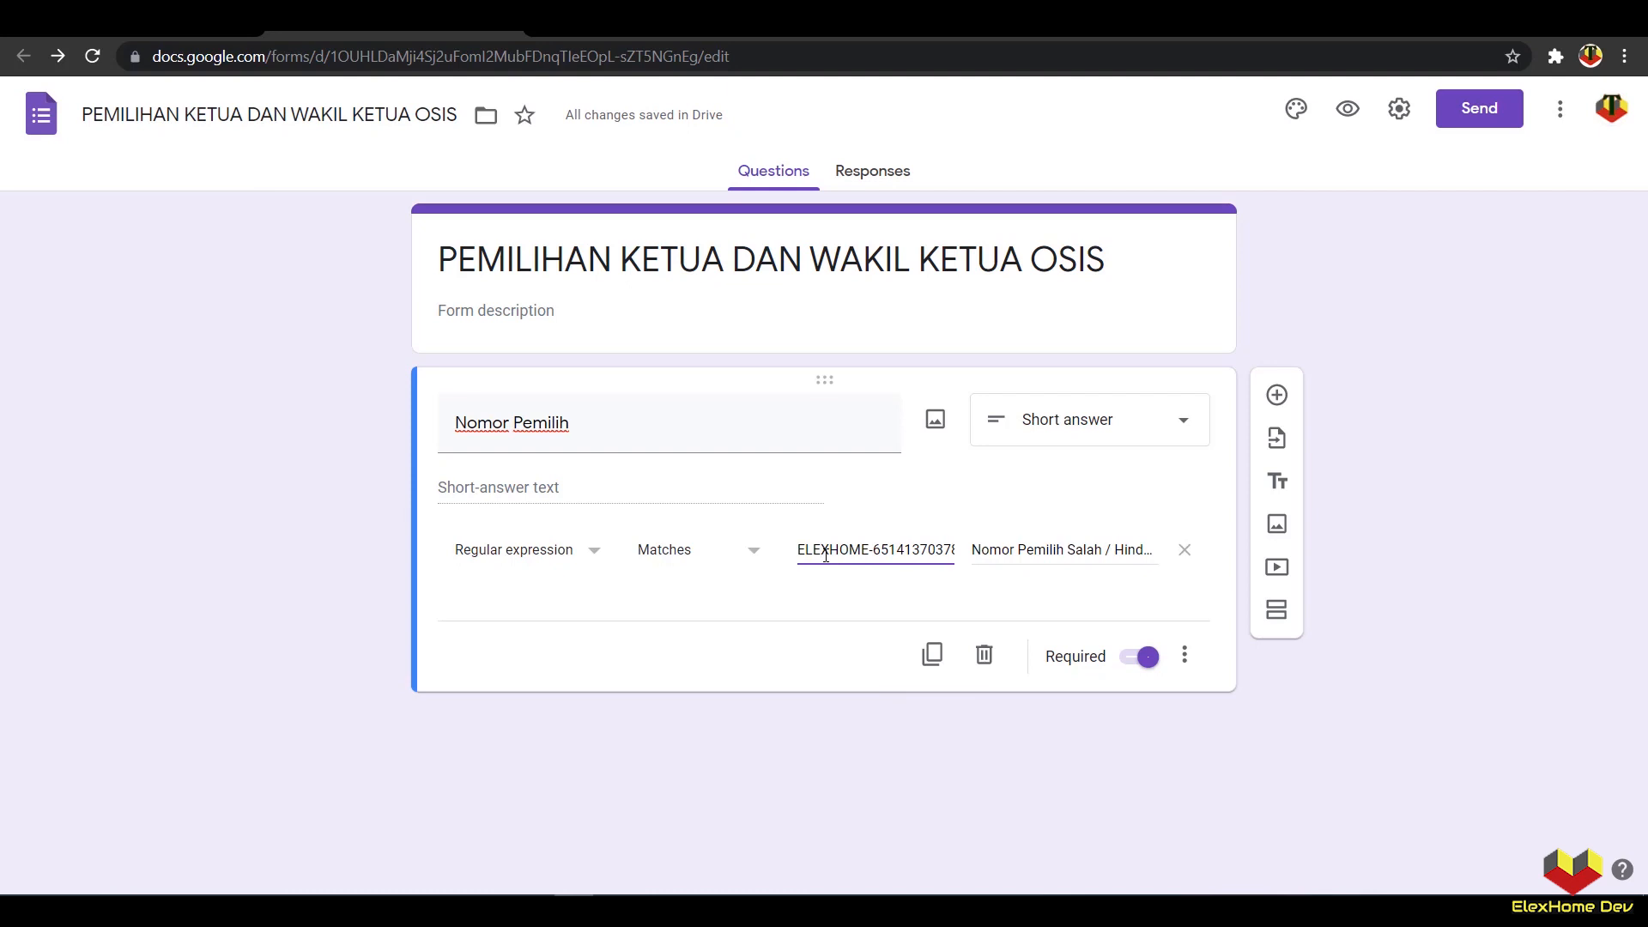
key("ctrl+a")
key("BackSpace")
right_click(834, 548)
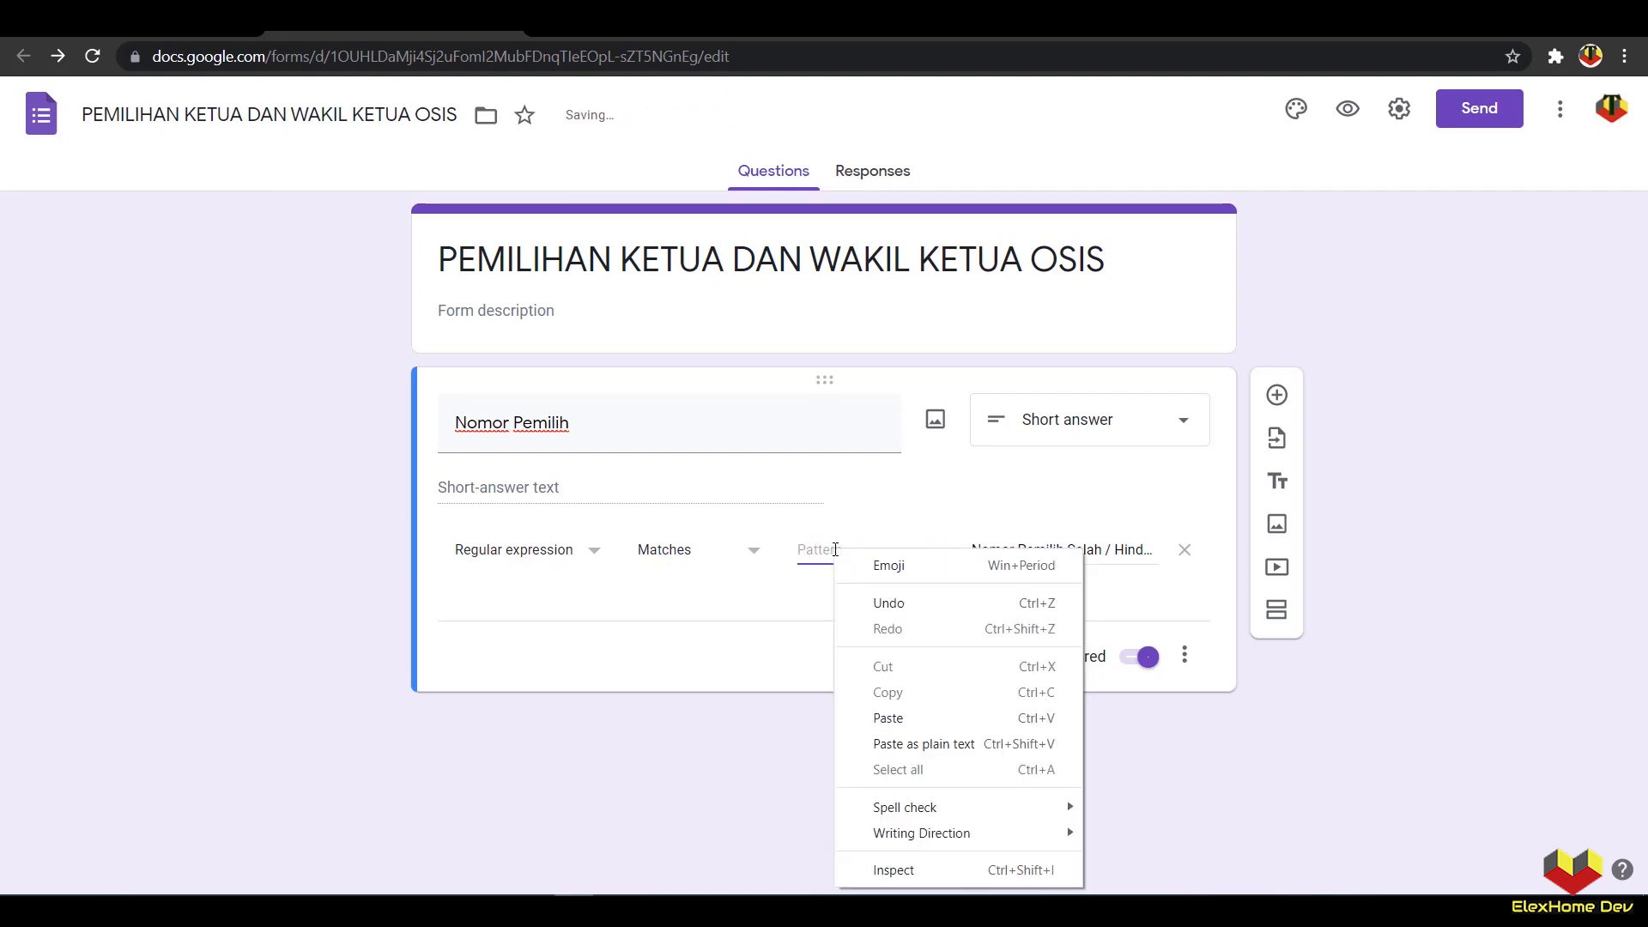
left_click(900, 716)
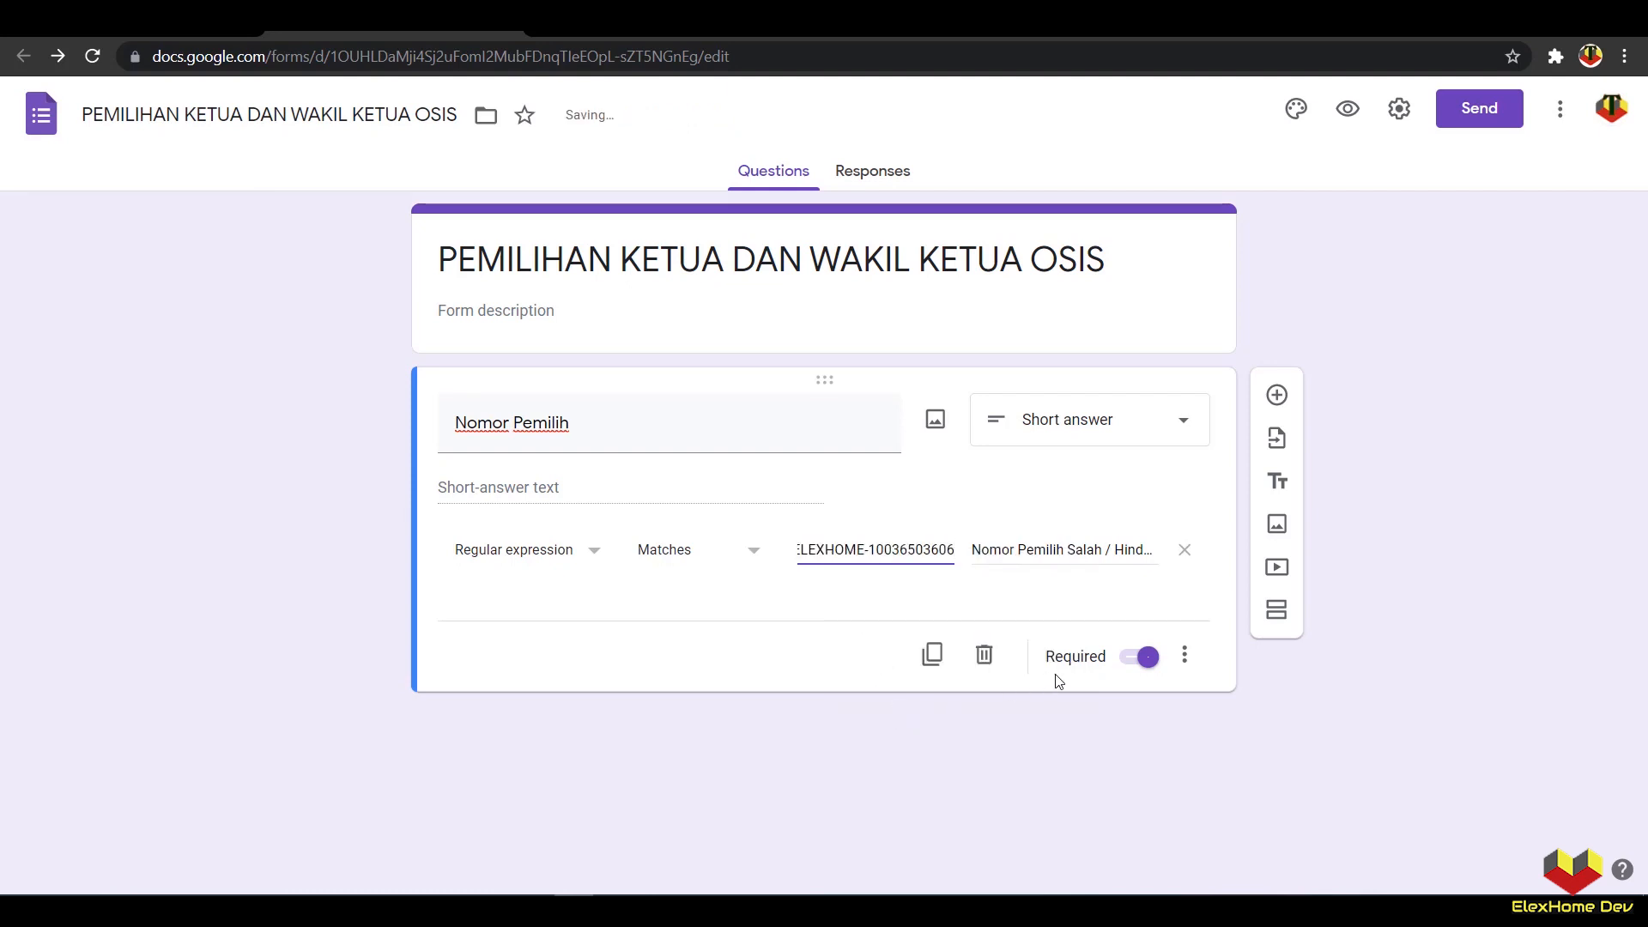
Step: Add a new section after the Nomor Pemilih question and title it "Pasangan Calon"
left_click(1278, 615)
left_click(658, 744)
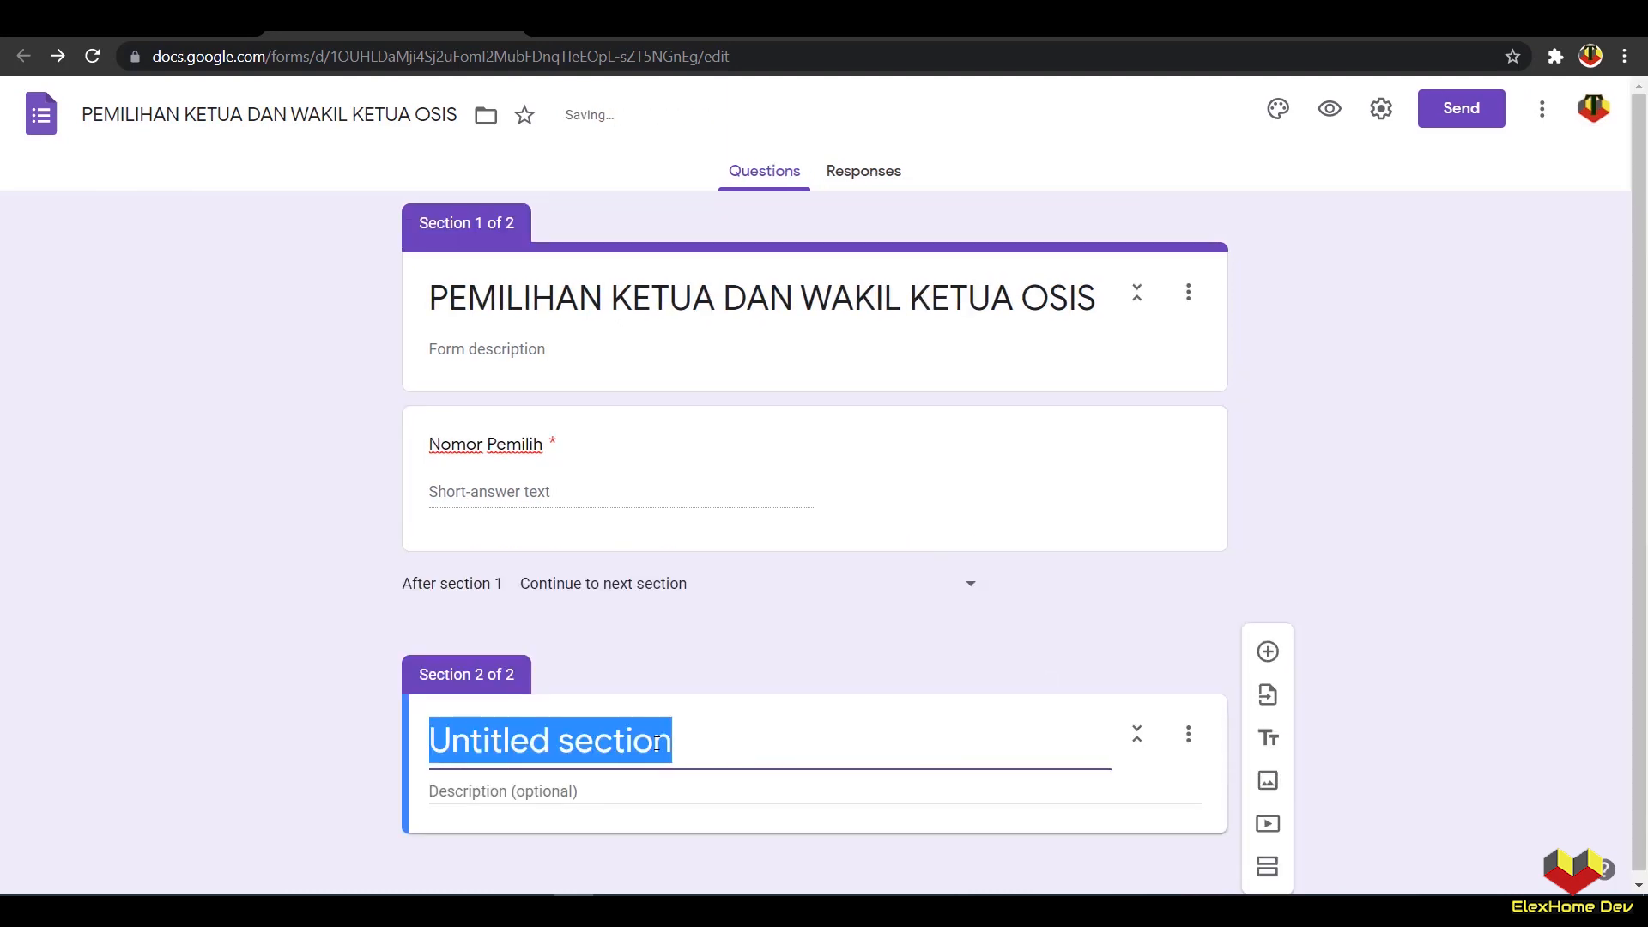
type("Pasa")
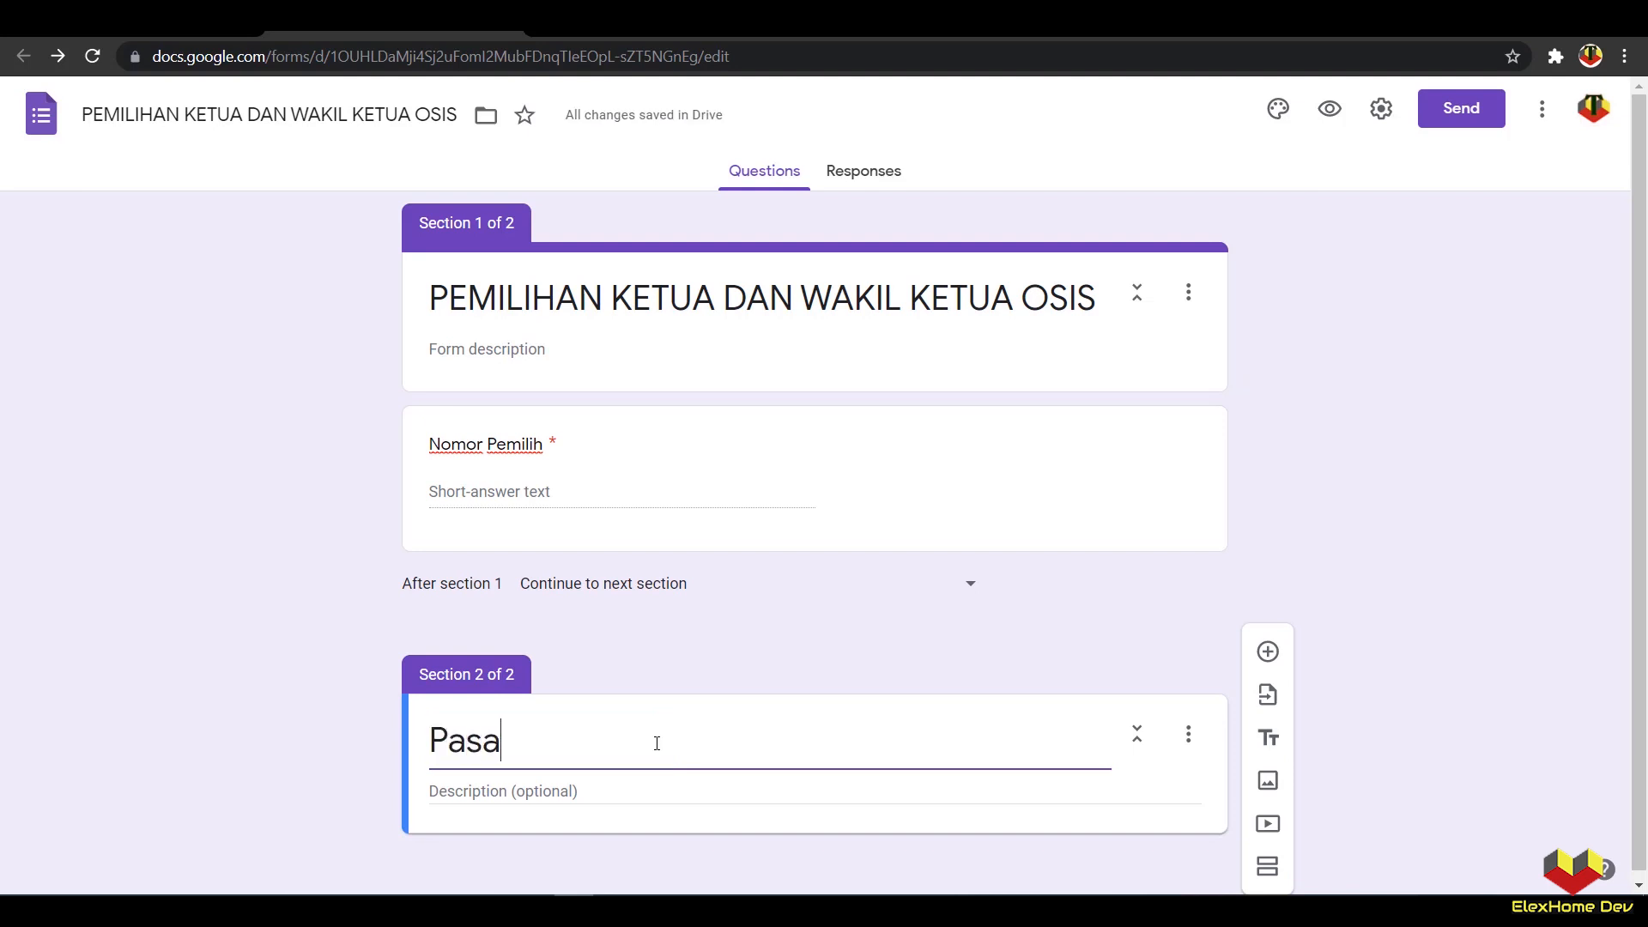
type("ngan")
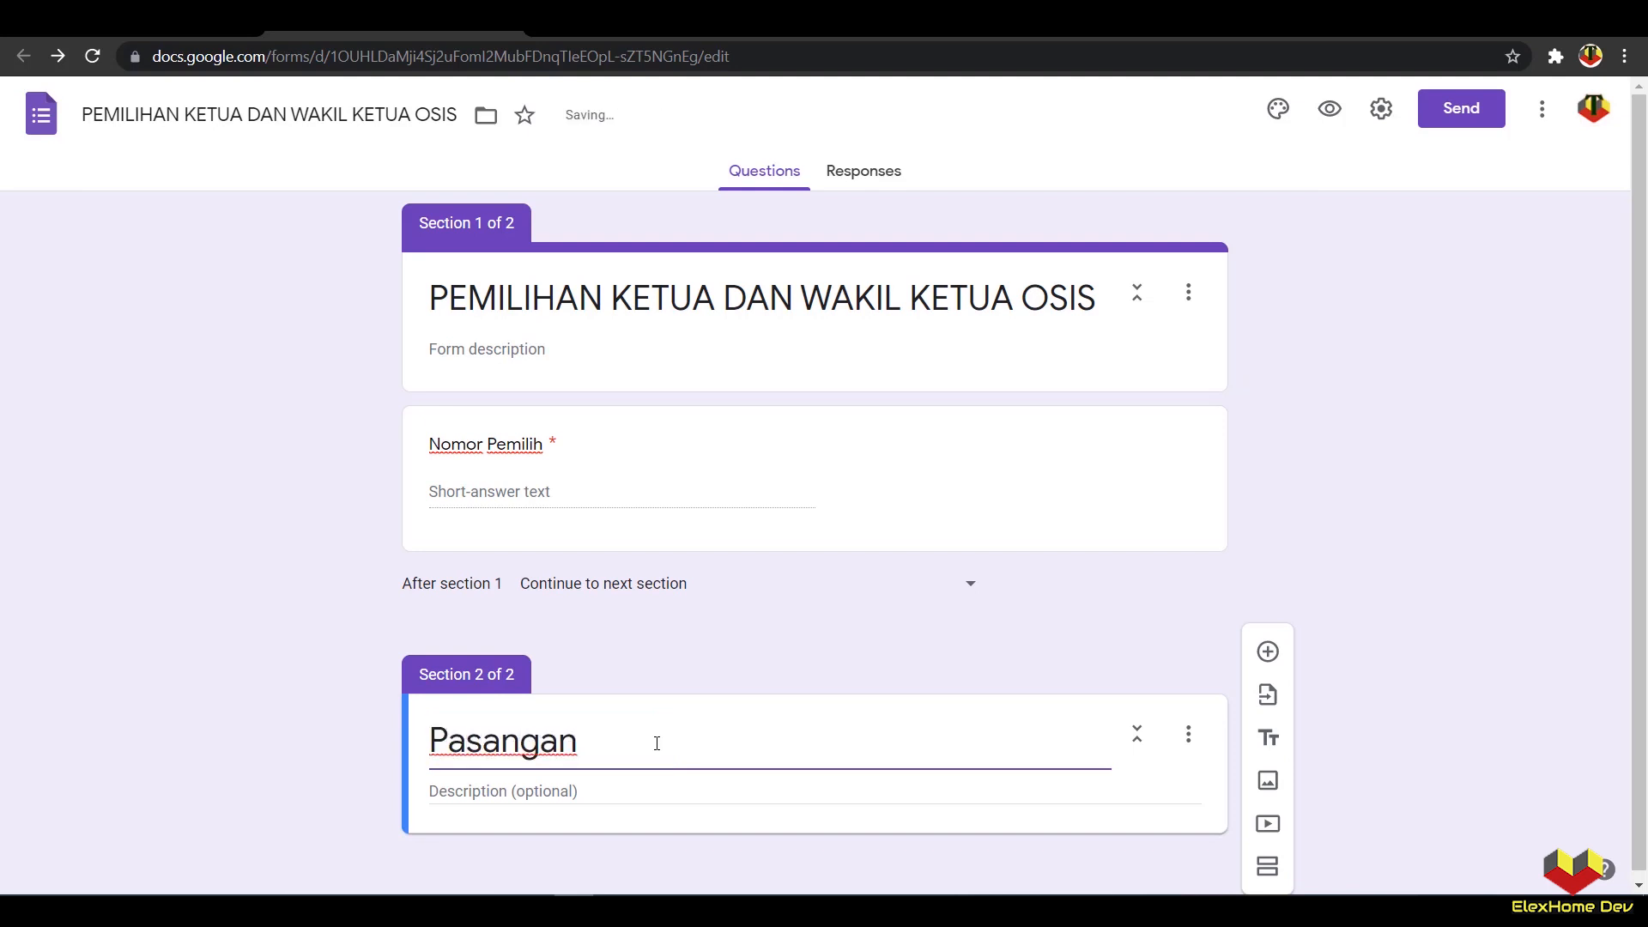
type(" Calon")
left_click(262, 711)
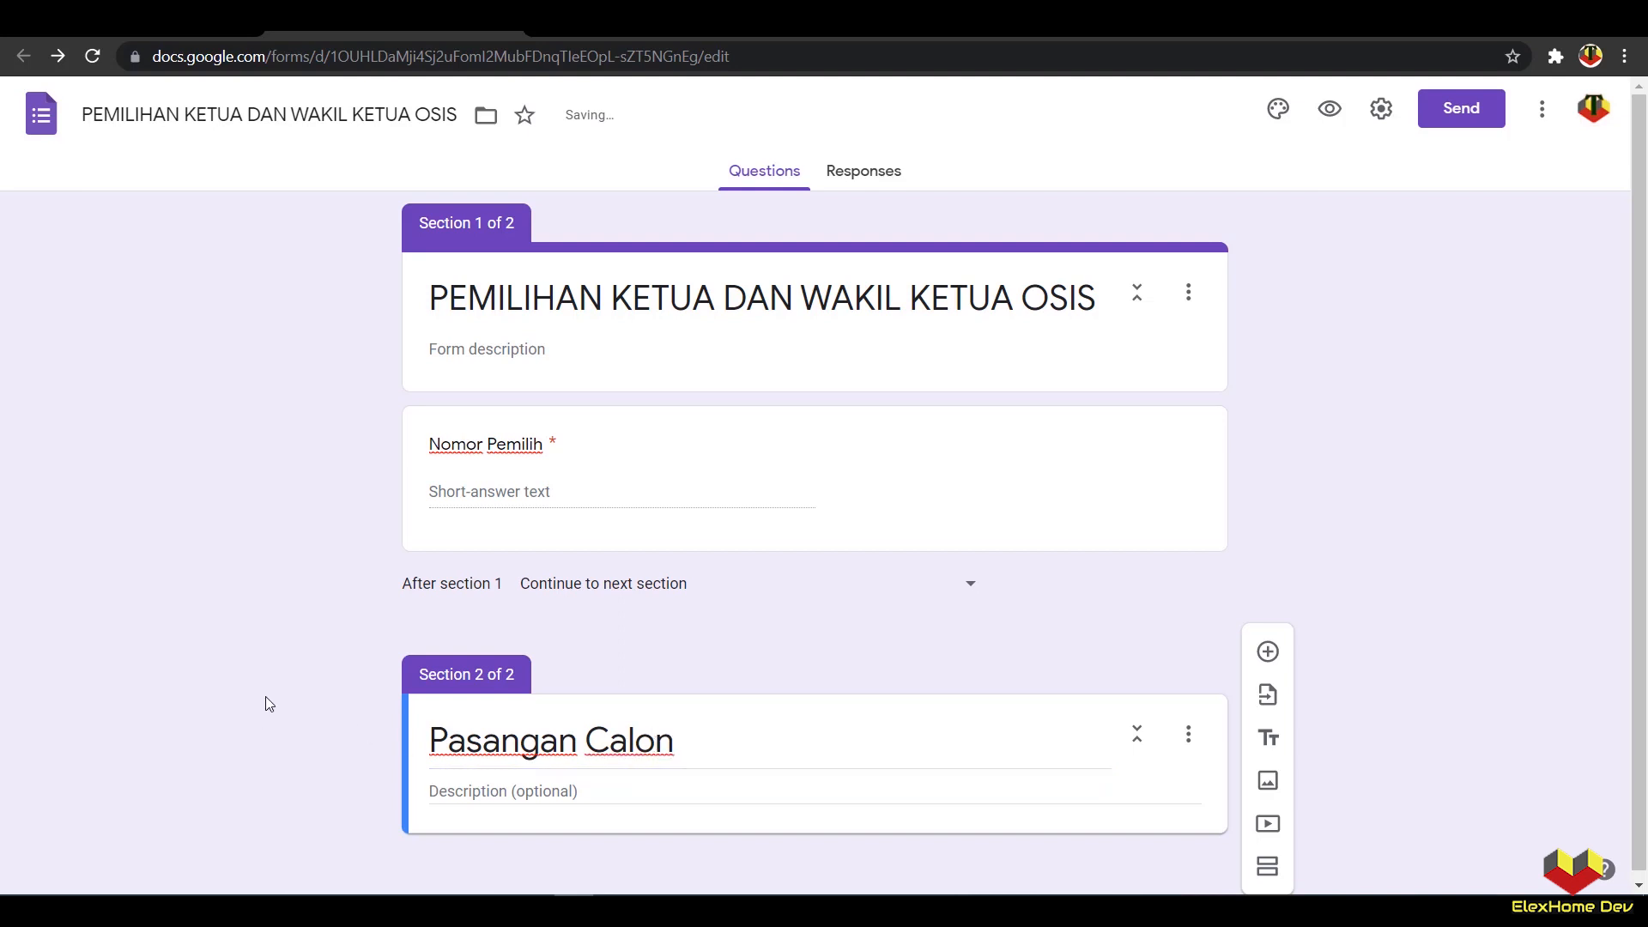
Step: Add a required multiple-choice question titled "Siapakah calon pasangan pilihan anda?" to the Pasangan Calon section
left_click(1267, 651)
scroll(662, 582, "down", 4)
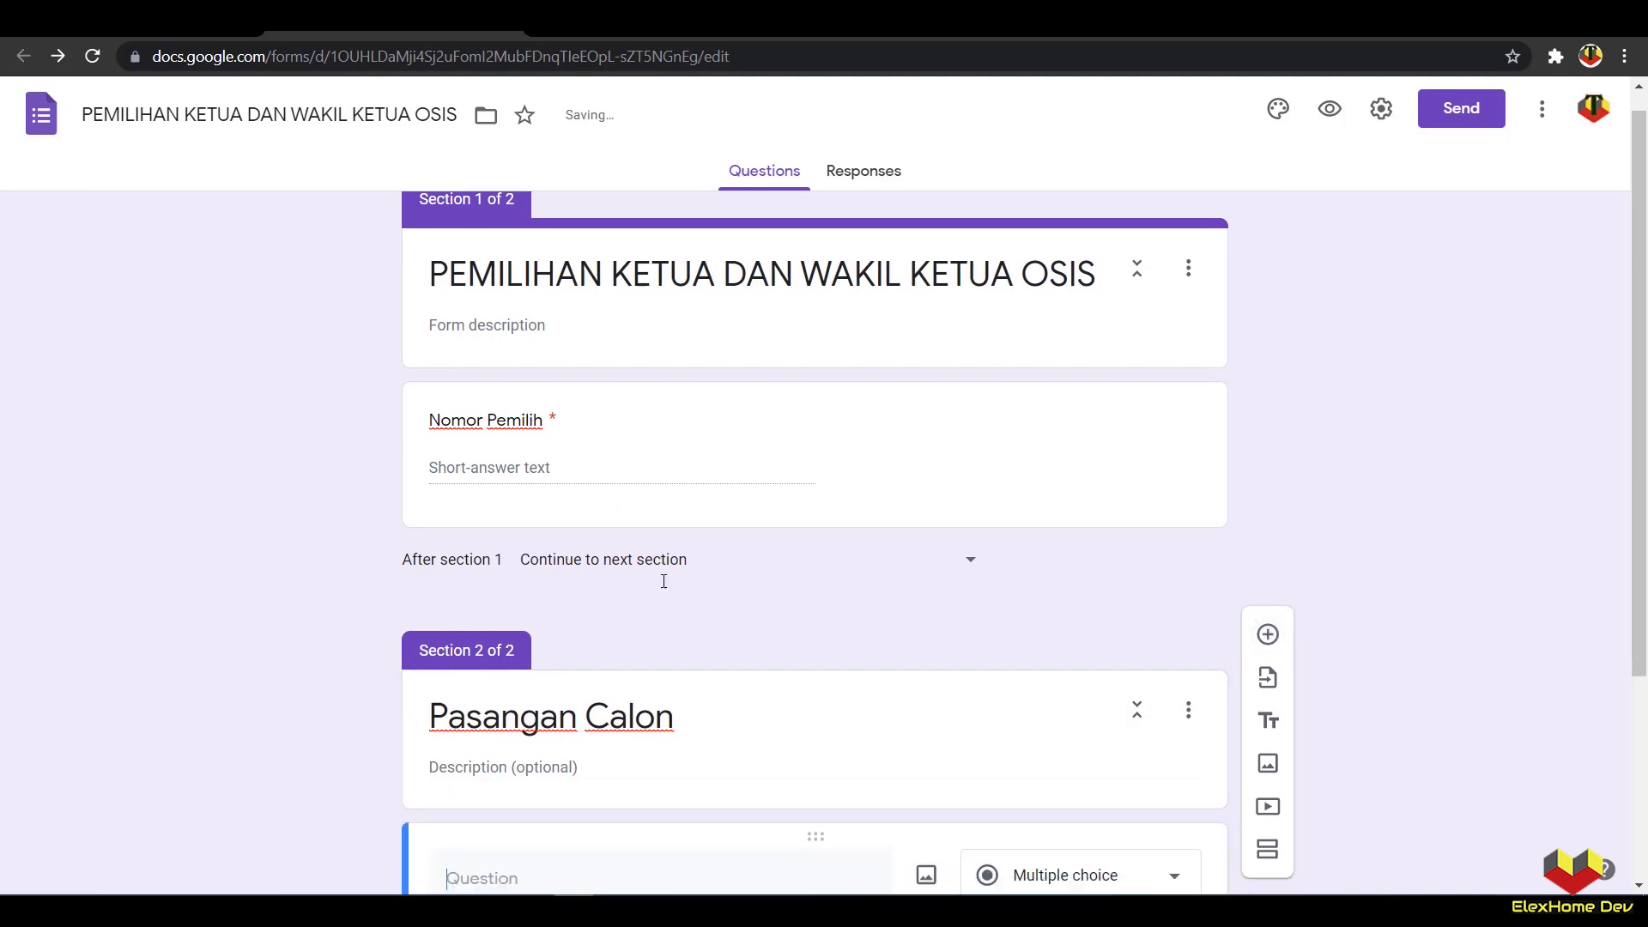
scroll(661, 581, "up", 4)
left_click(552, 480)
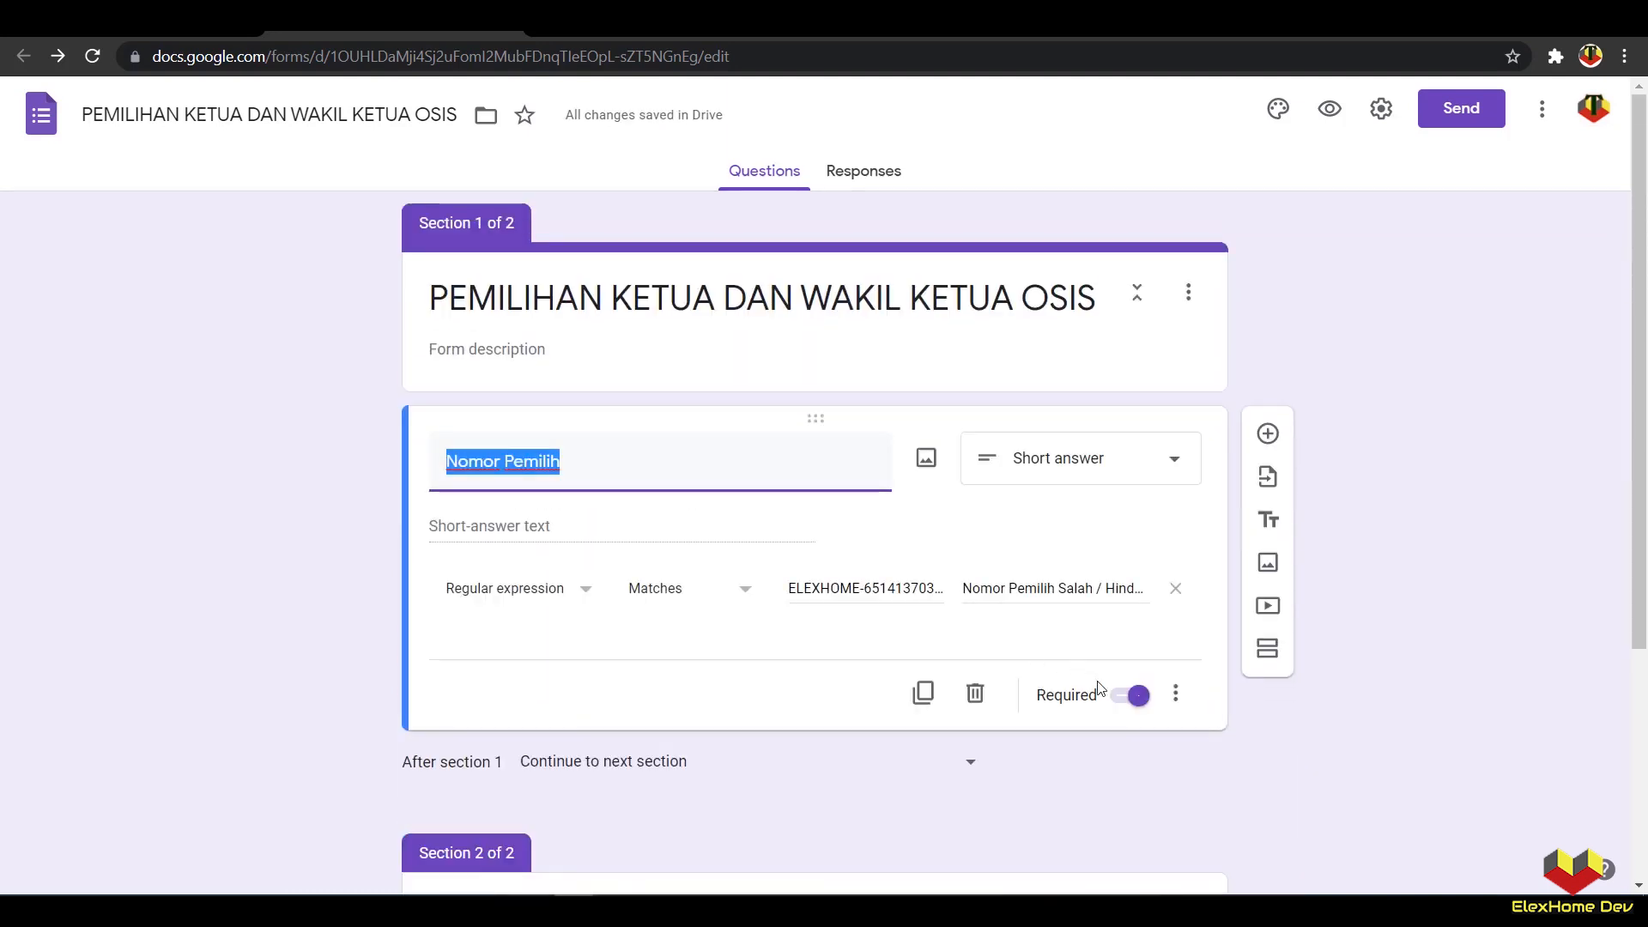
scroll(373, 678, "down", 4)
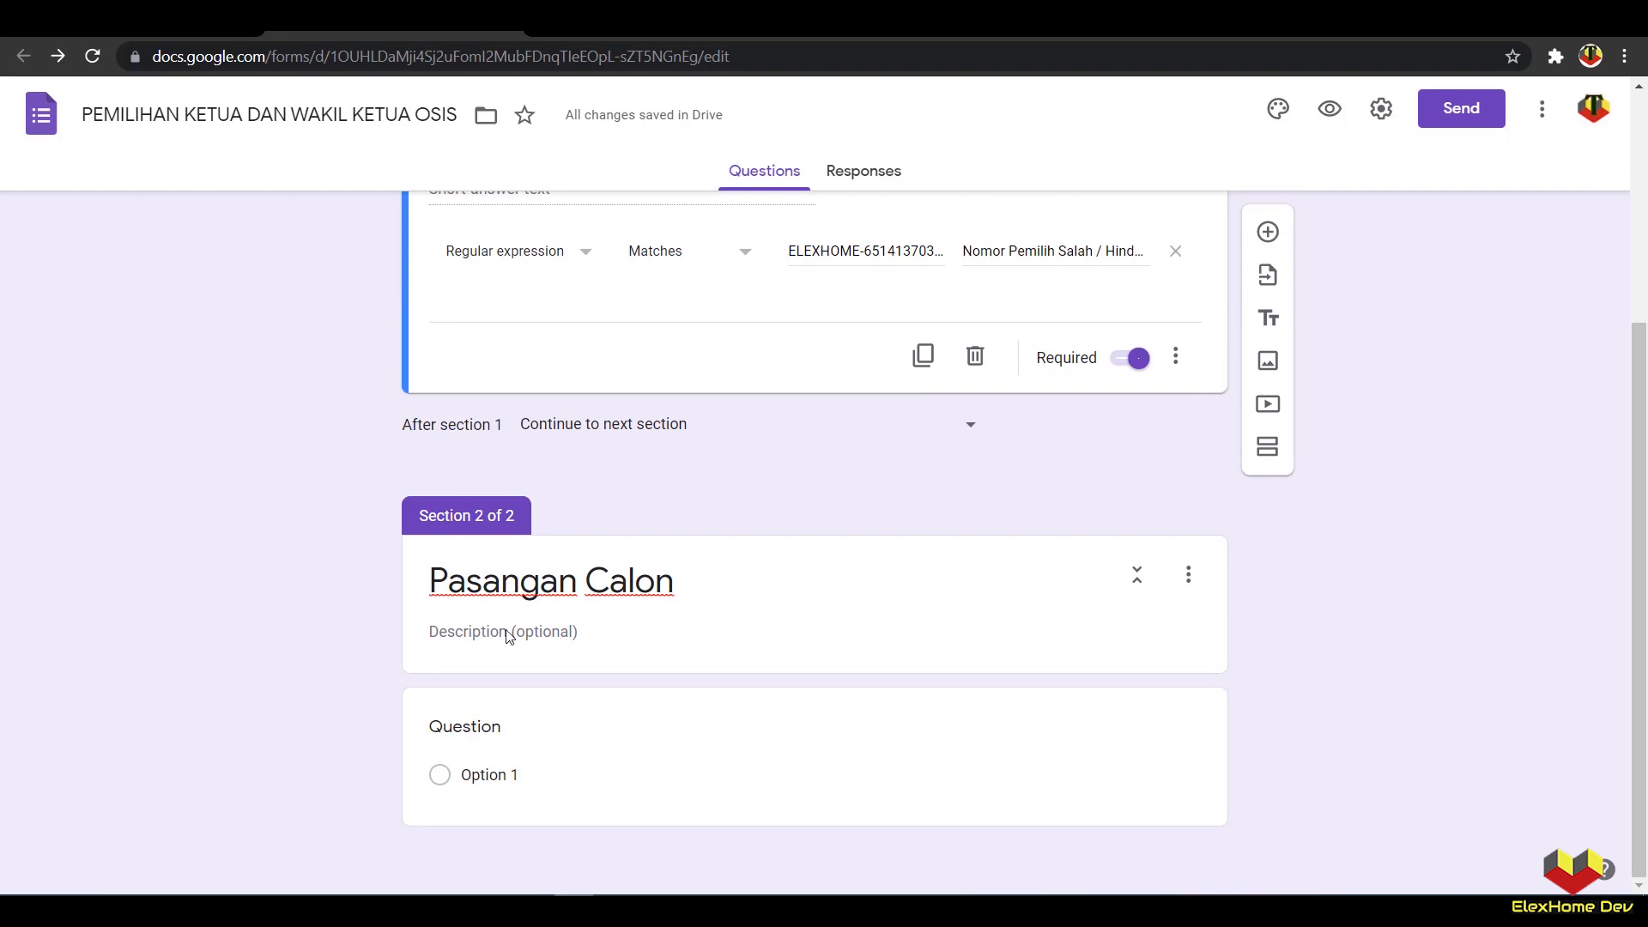
left_click(482, 737)
type("Siapan")
key("BackSpace")
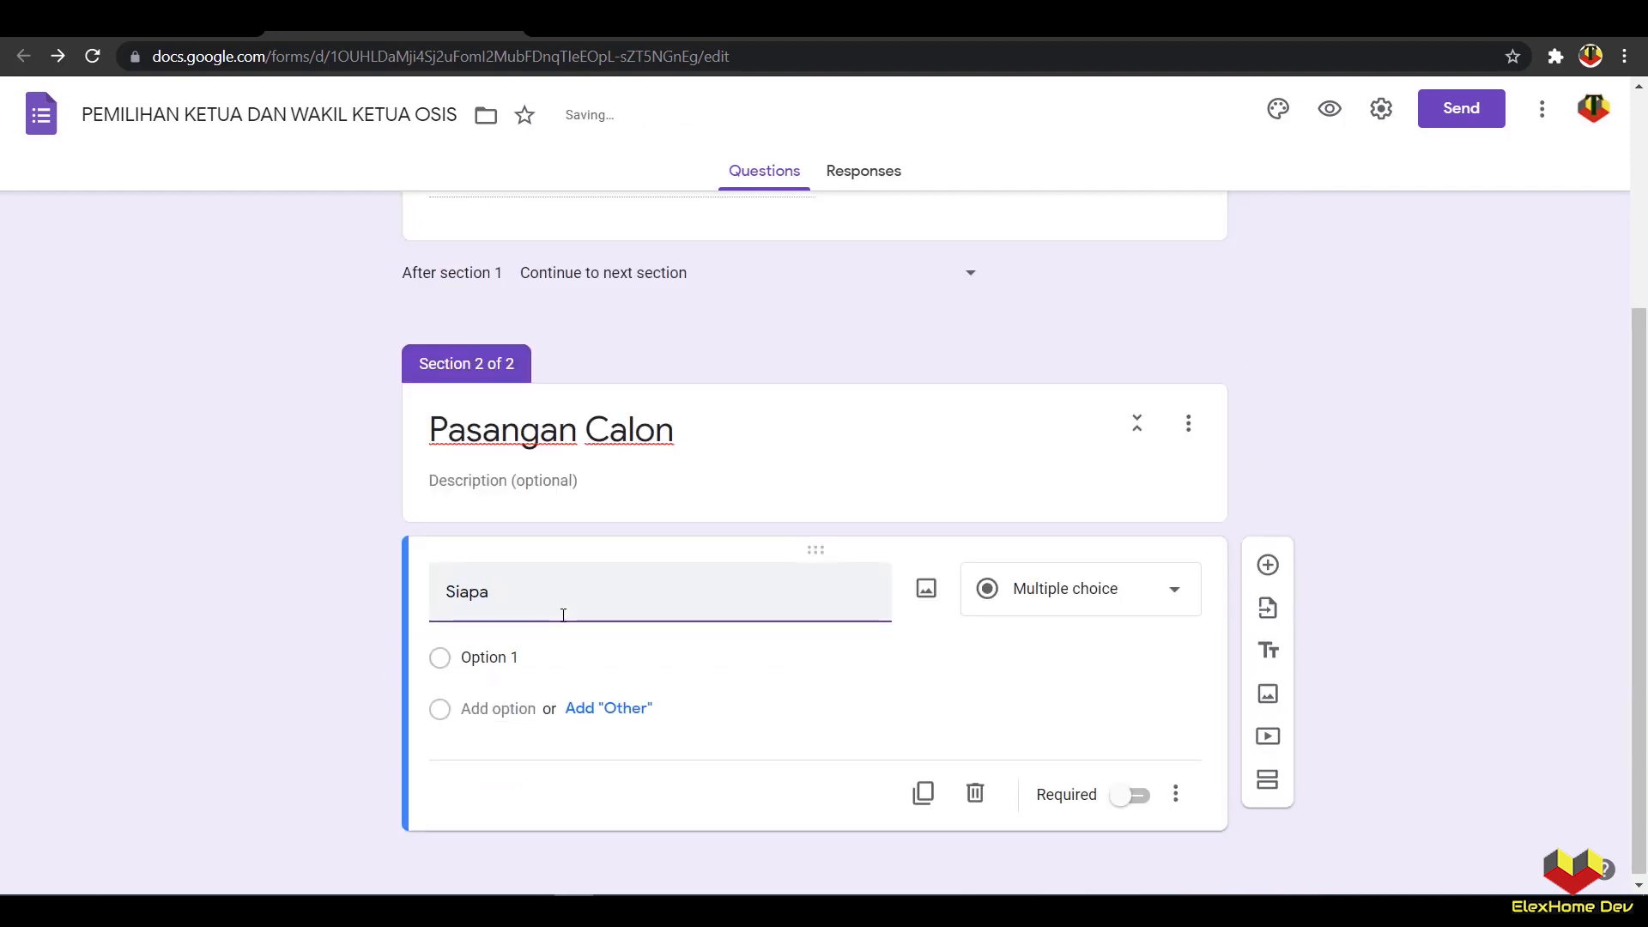
type("kah ")
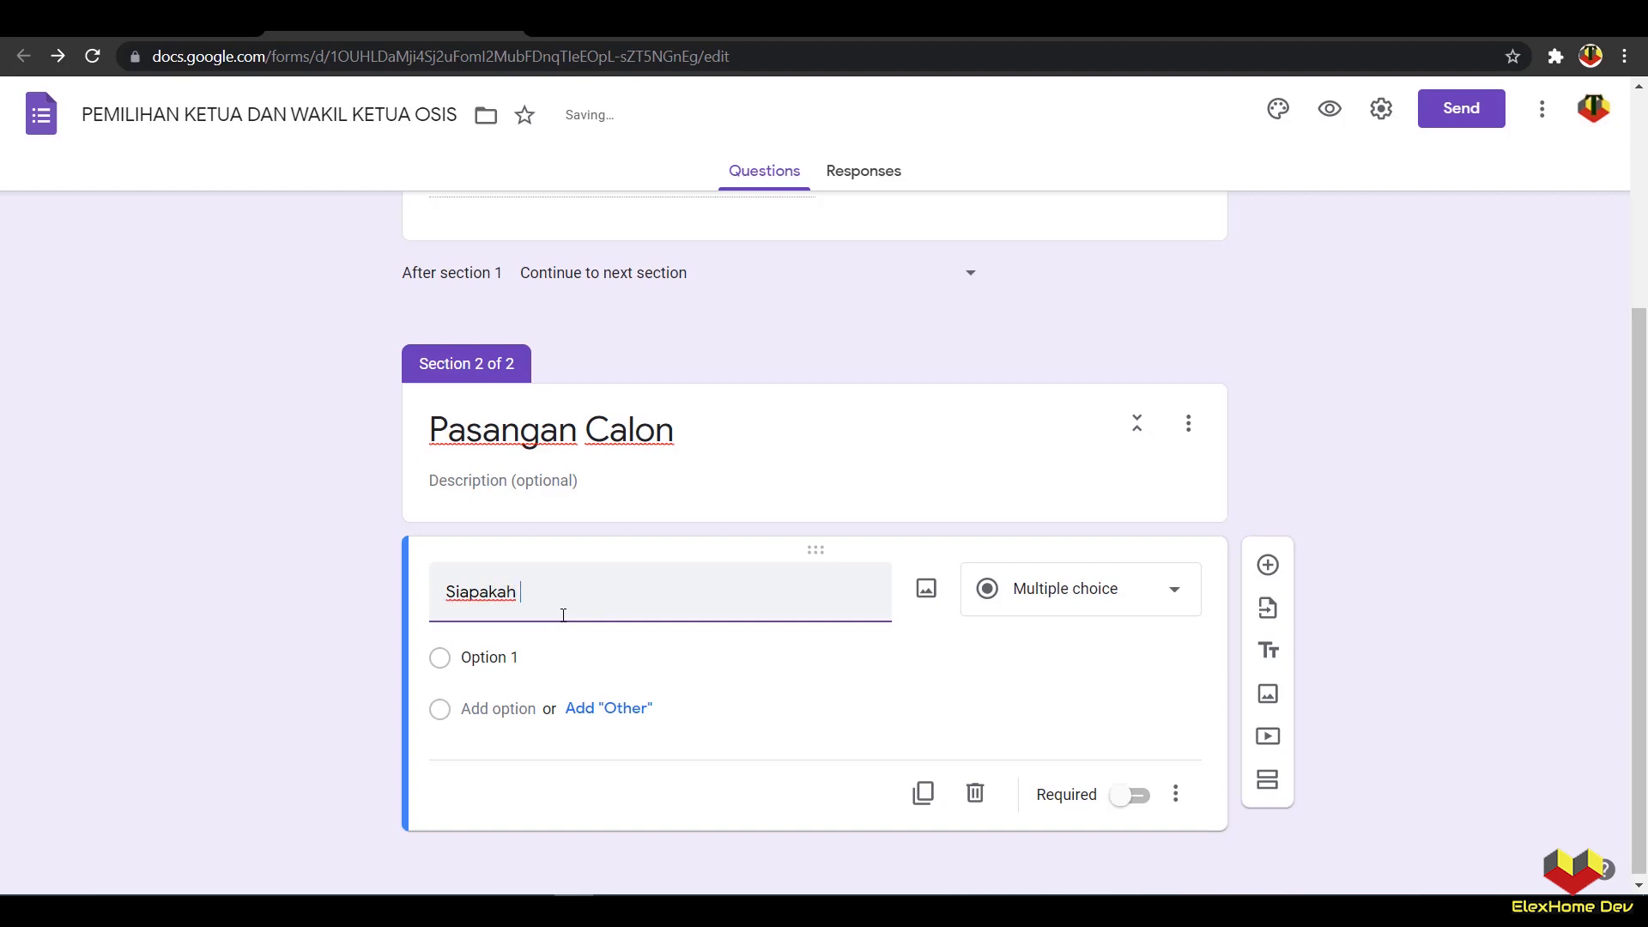
type("calon pasangan pilihan anda?")
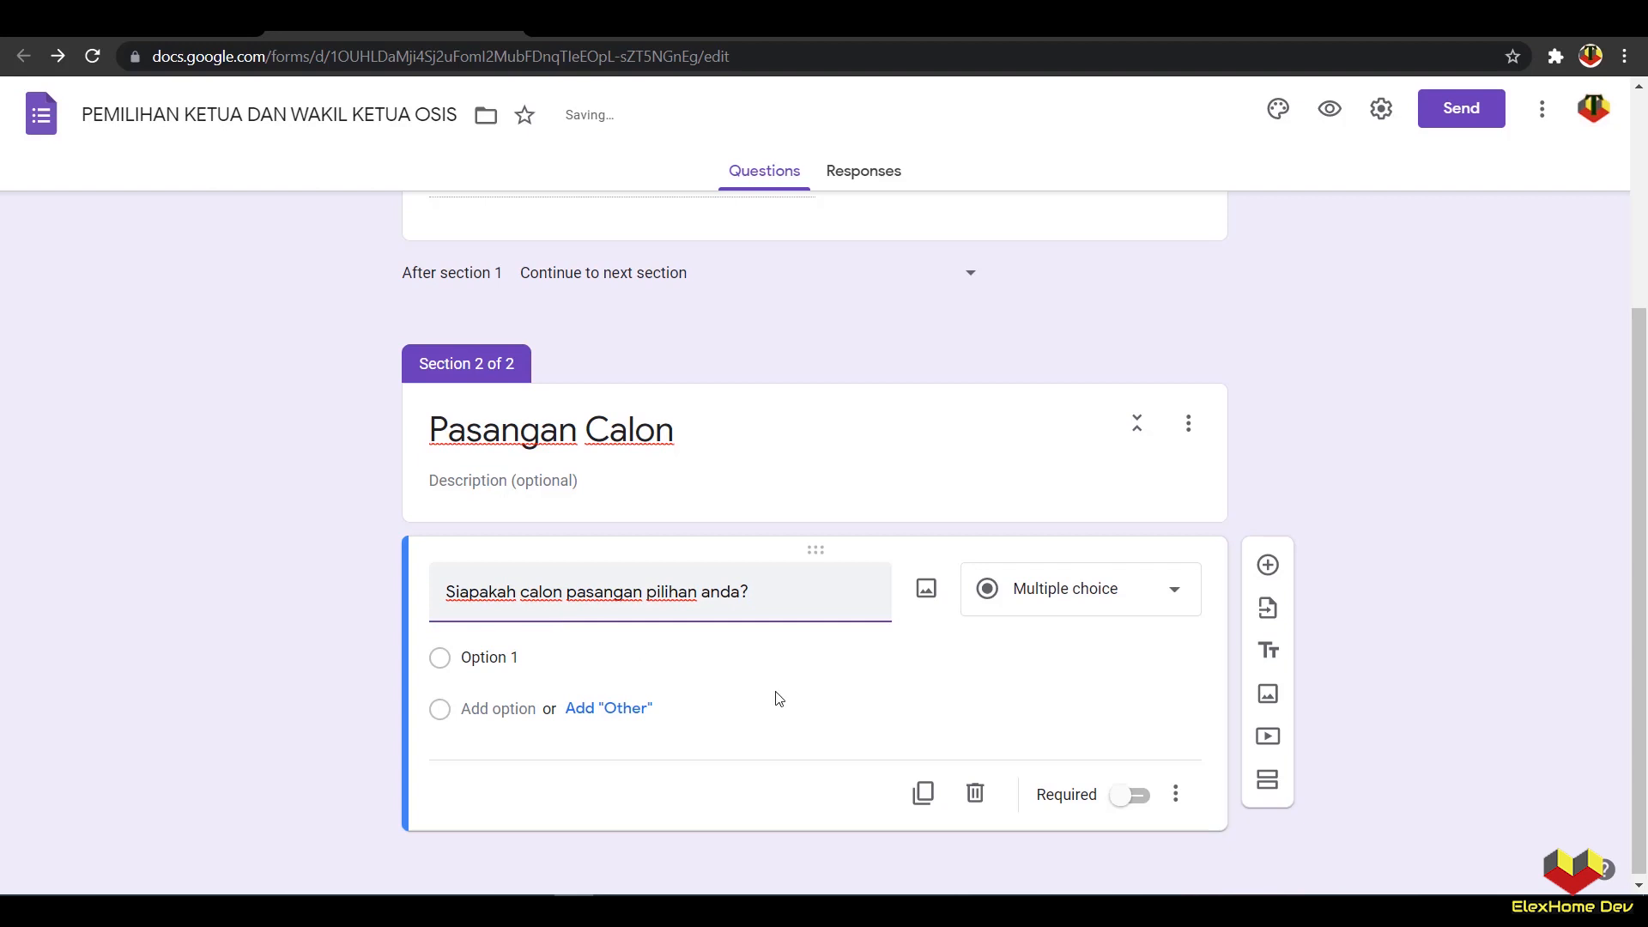
left_click(1131, 794)
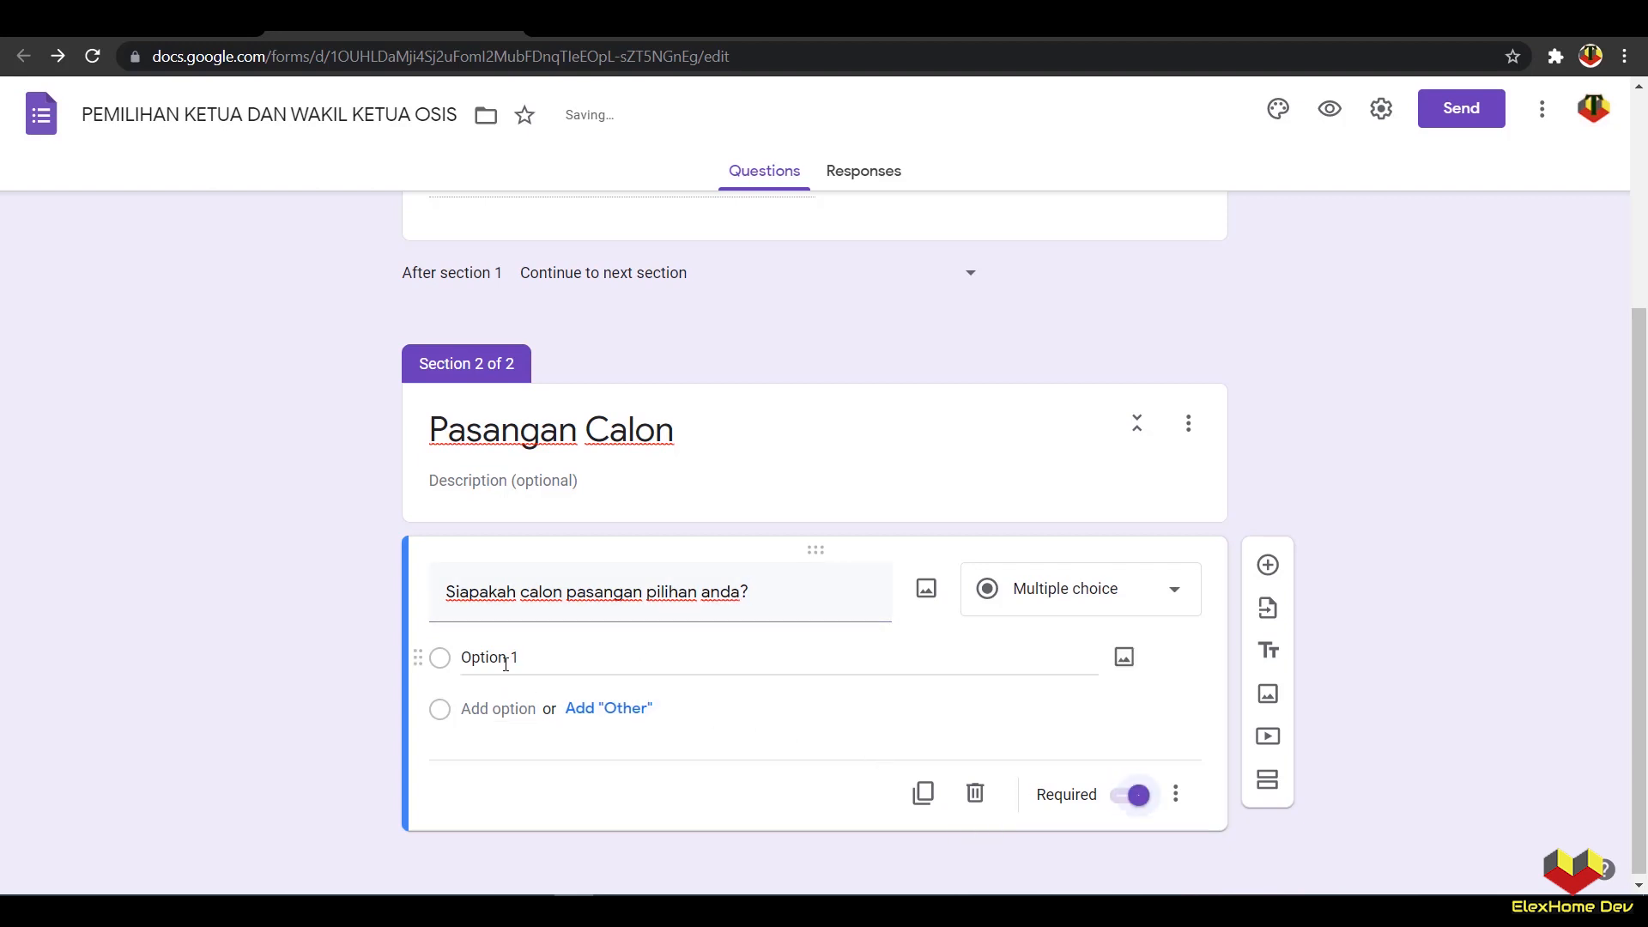
Step: Switch to the voter spreadsheet and set the text wrapping of column E in the DB sheet to Clip
left_click(656, 19)
scroll(909, 614, "up", 10)
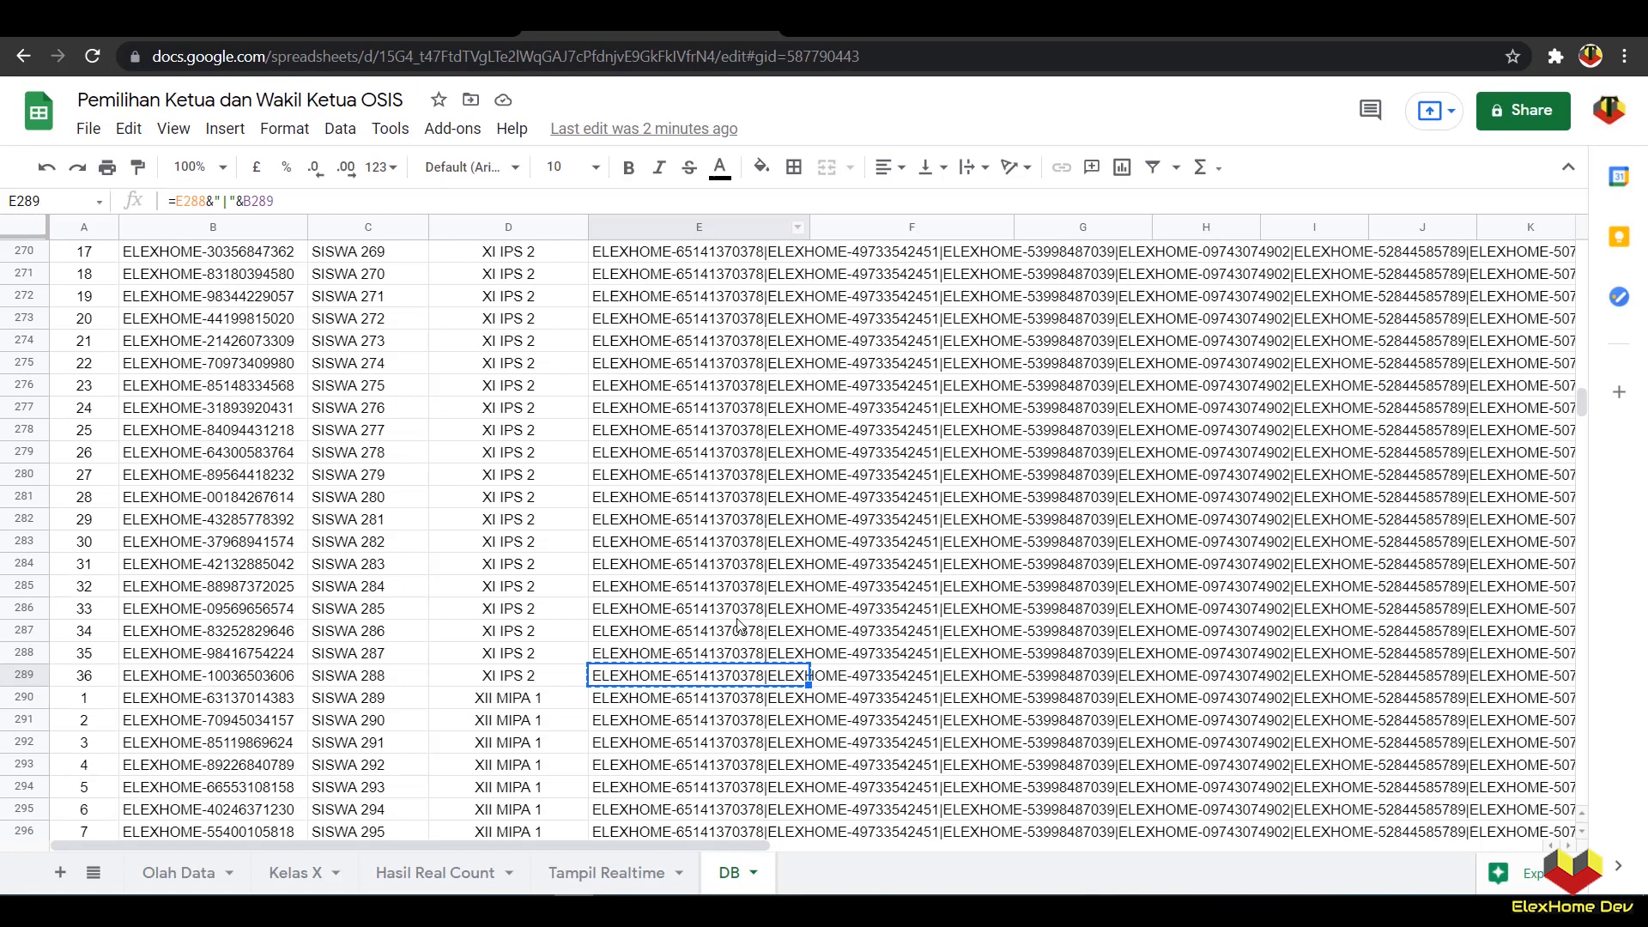
left_click_drag(1582, 383, 1579, 313)
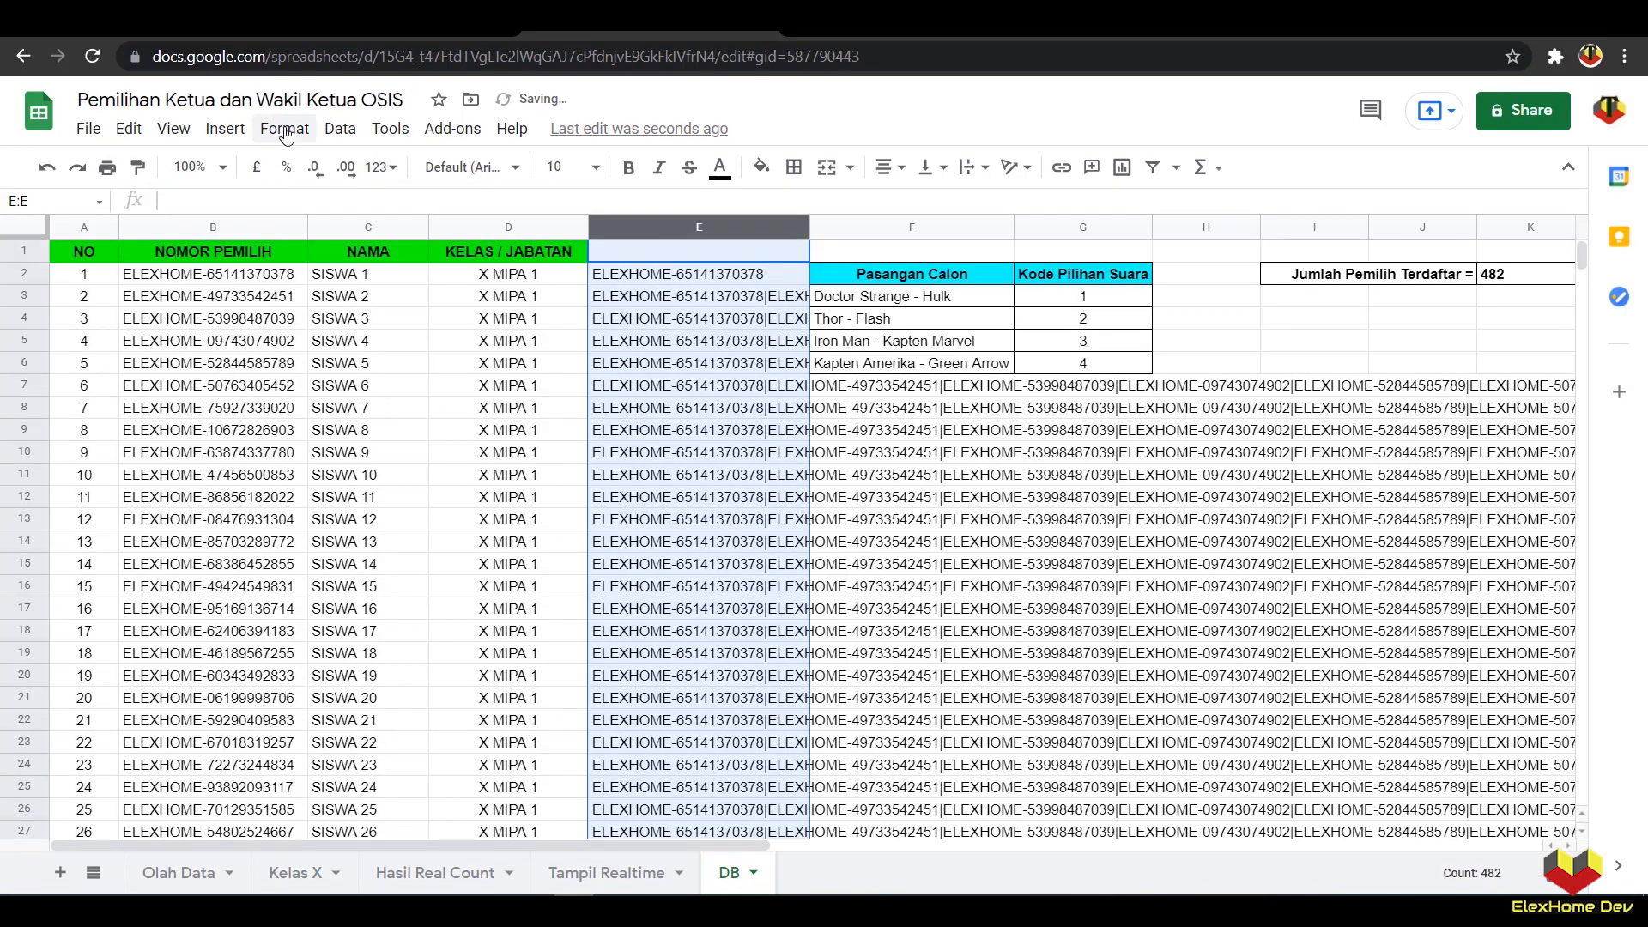
left_click(286, 135)
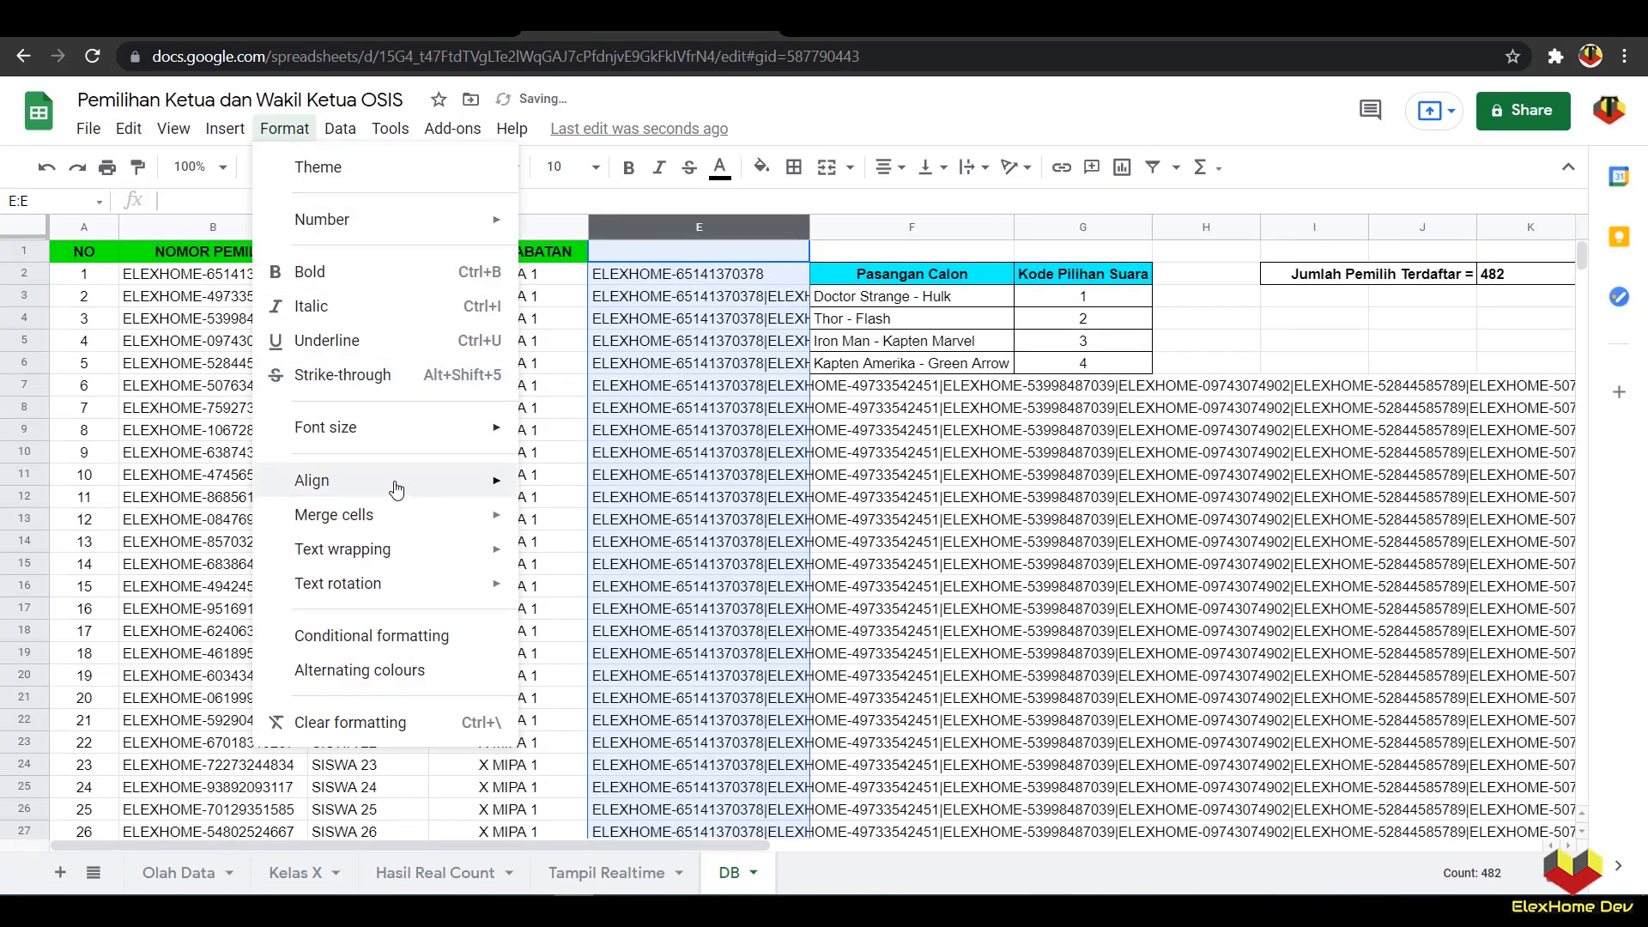
mouse_move(402, 554)
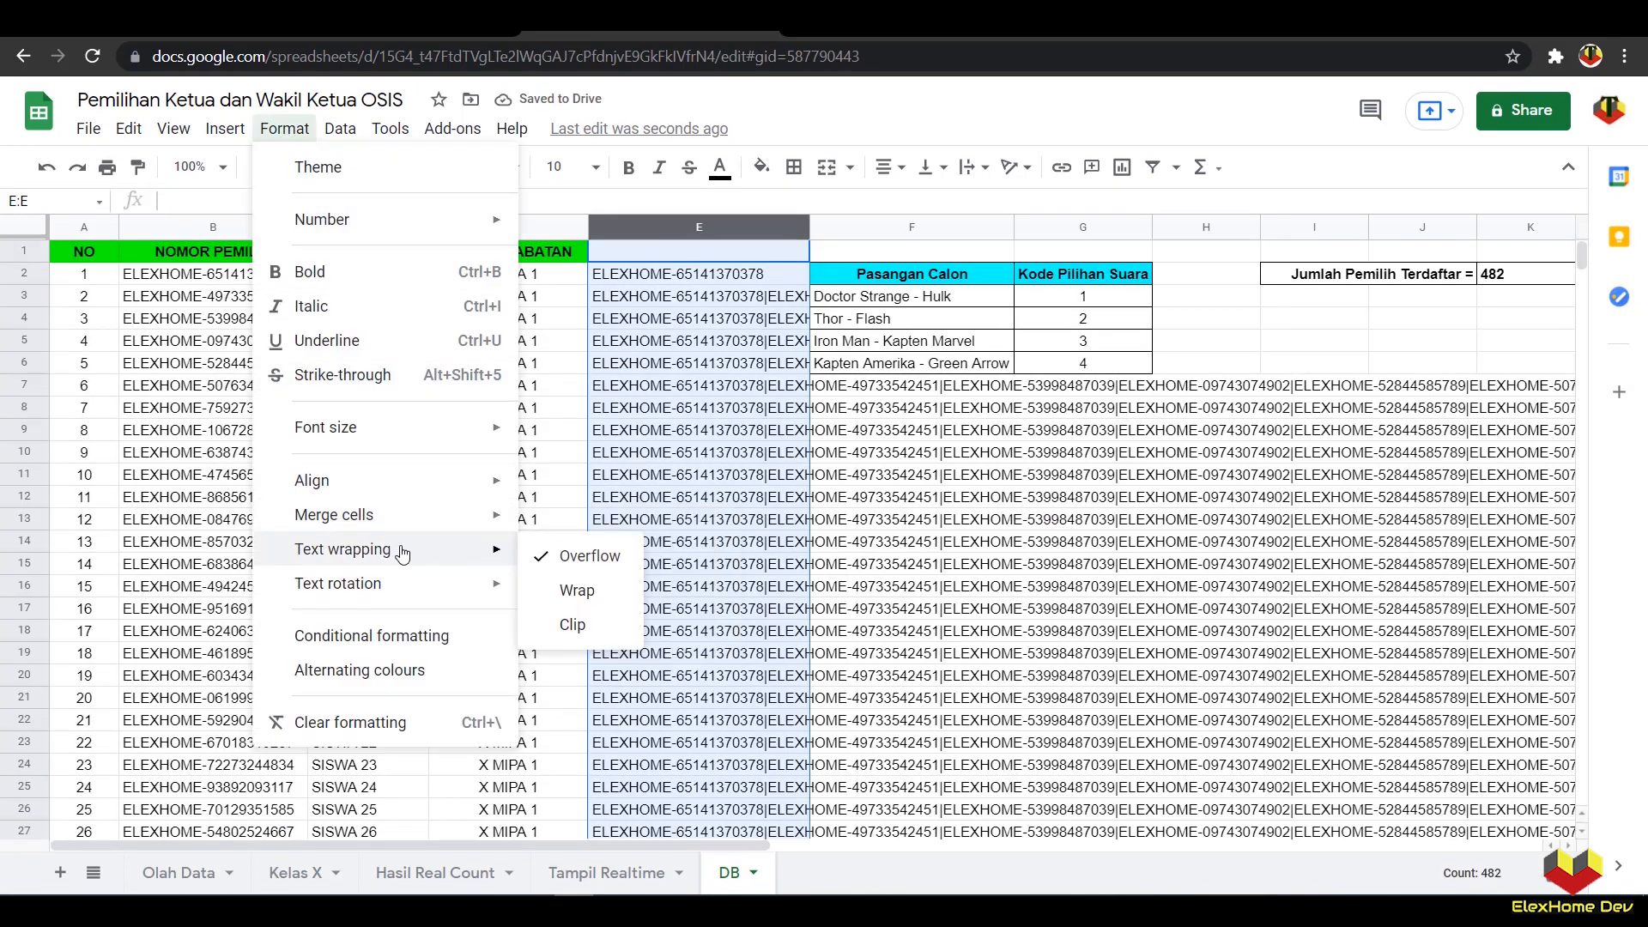
left_click(569, 625)
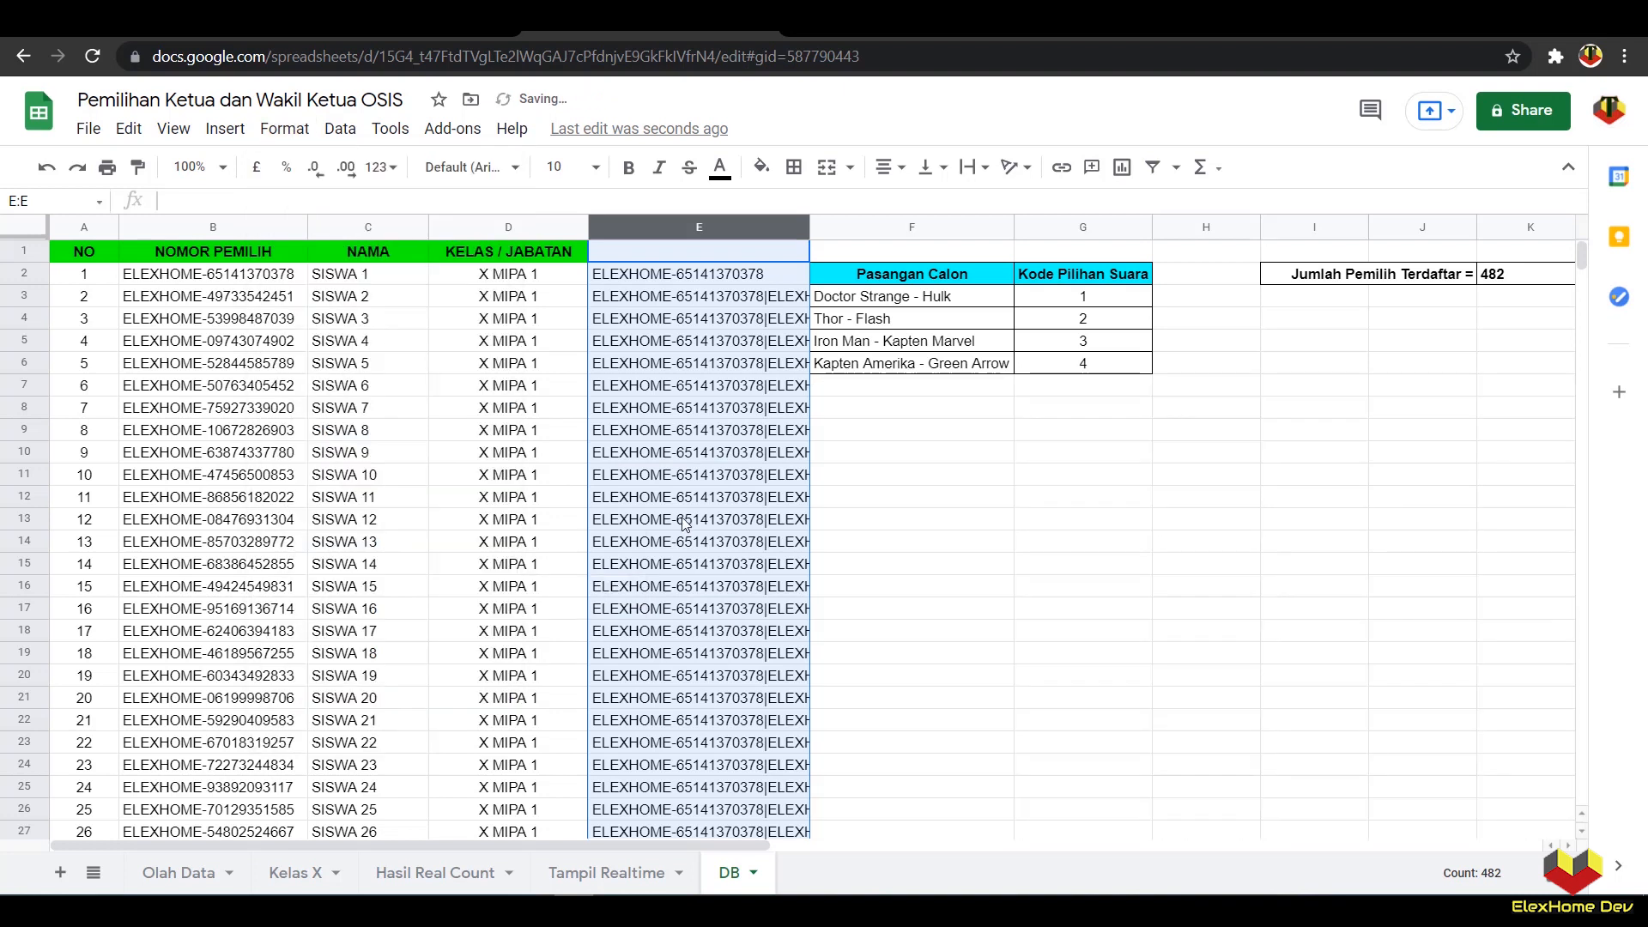
Step: Copy "Doctor Strange - Hulk" from cell F3 and paste it as the first option of the candidate question in the form
left_click(858, 299)
left_click(295, 200)
left_click_drag(295, 200, 165, 200)
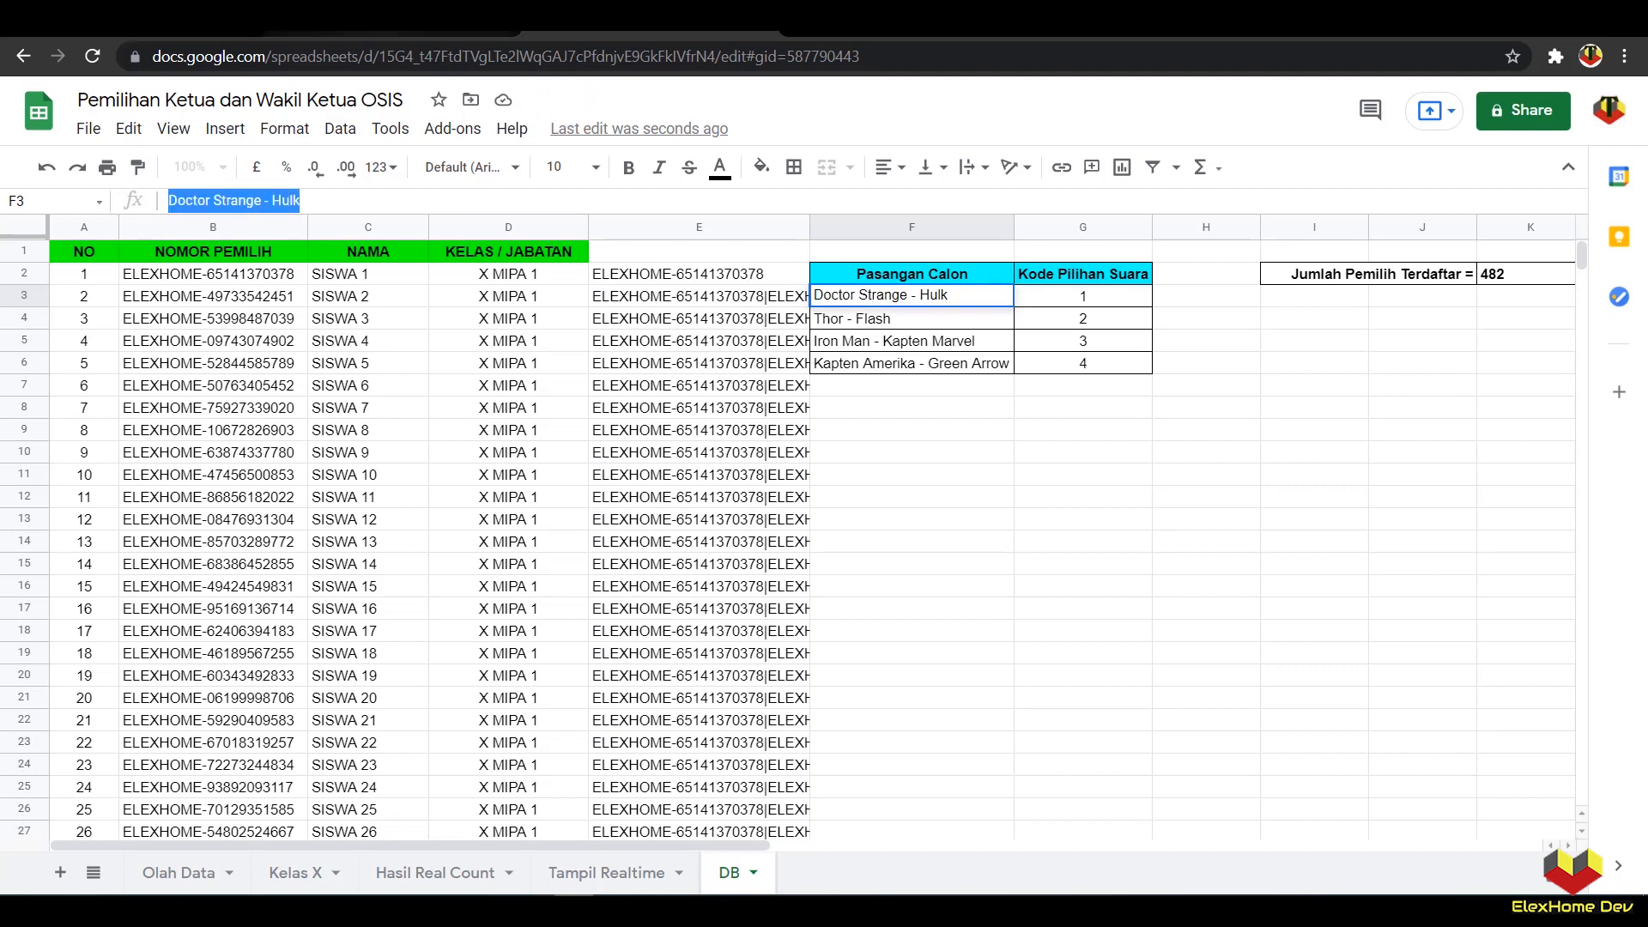
key("ctrl+c")
key("ctrl+Tab")
left_click(533, 657)
key("ctrl+v")
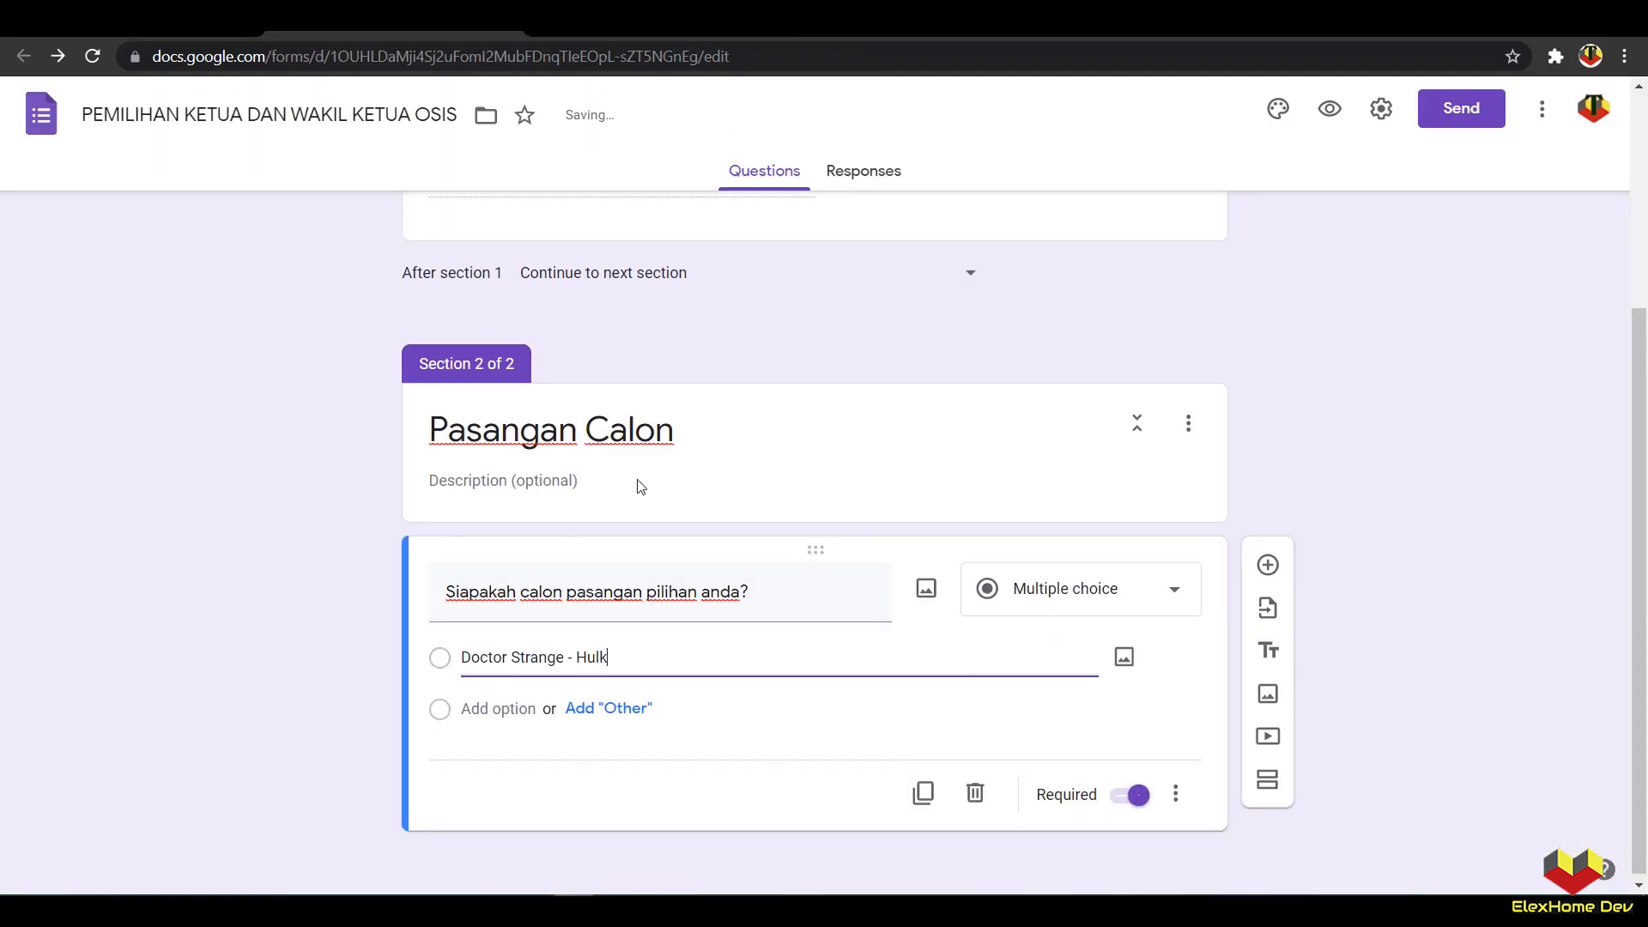
Step: Copy "Thor - Flash" from cell F4 of the voter spreadsheet and paste it as the second option of the candidate question in the form
key("ctrl+Tab")
left_click(940, 321)
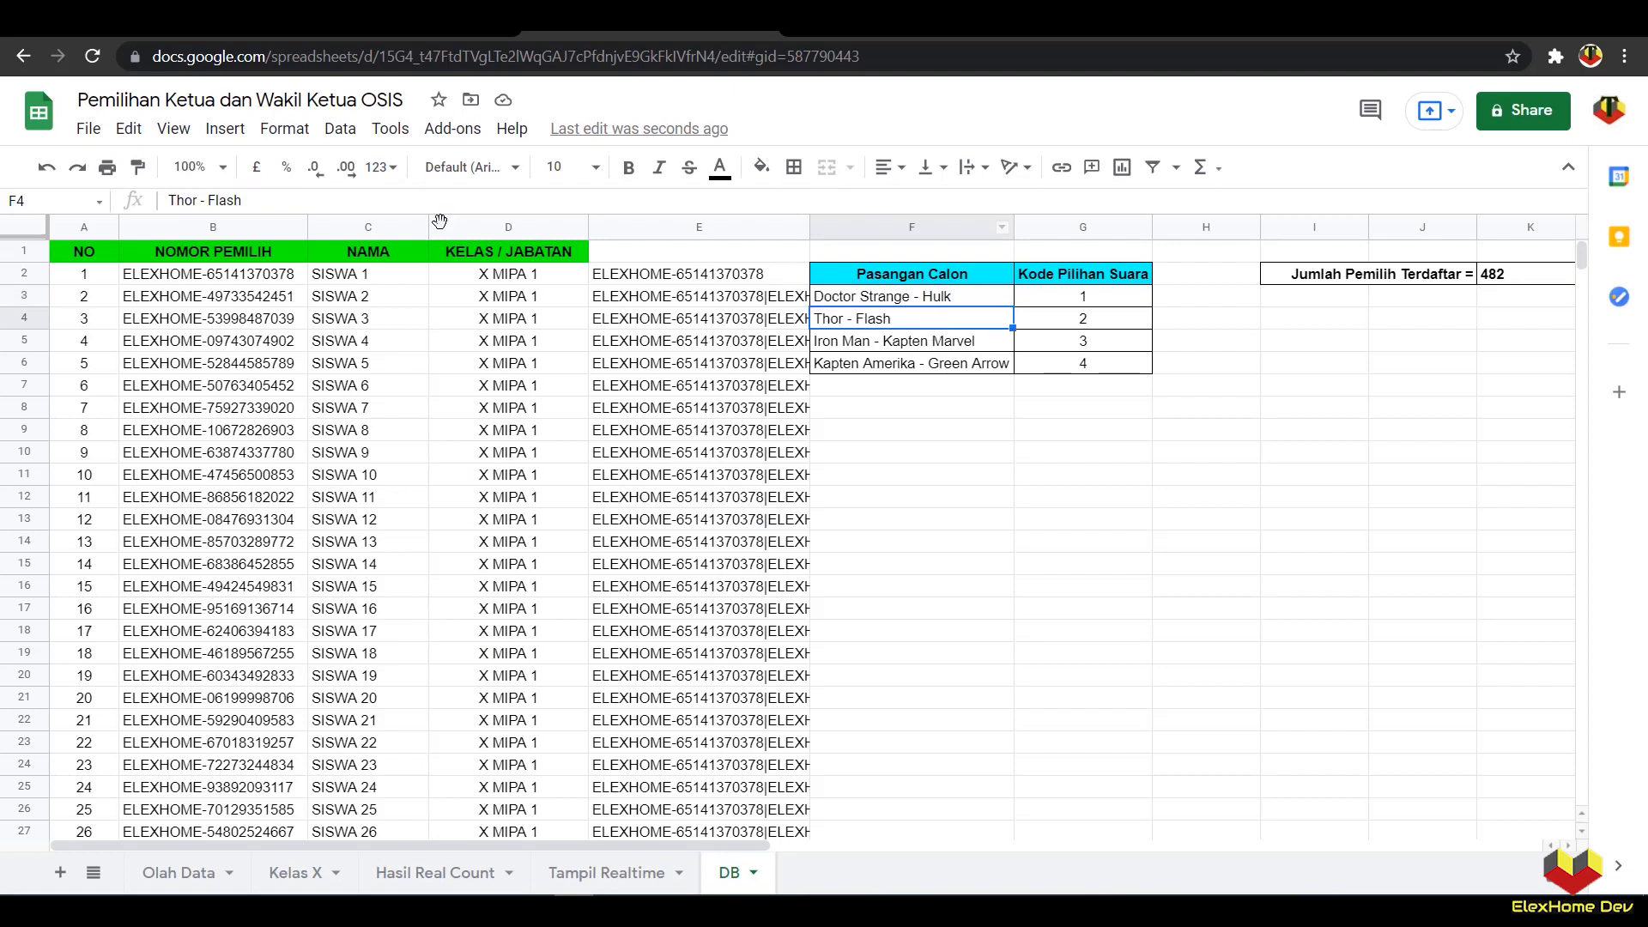
left_click_drag(274, 200, 162, 191)
key("ctrl+c")
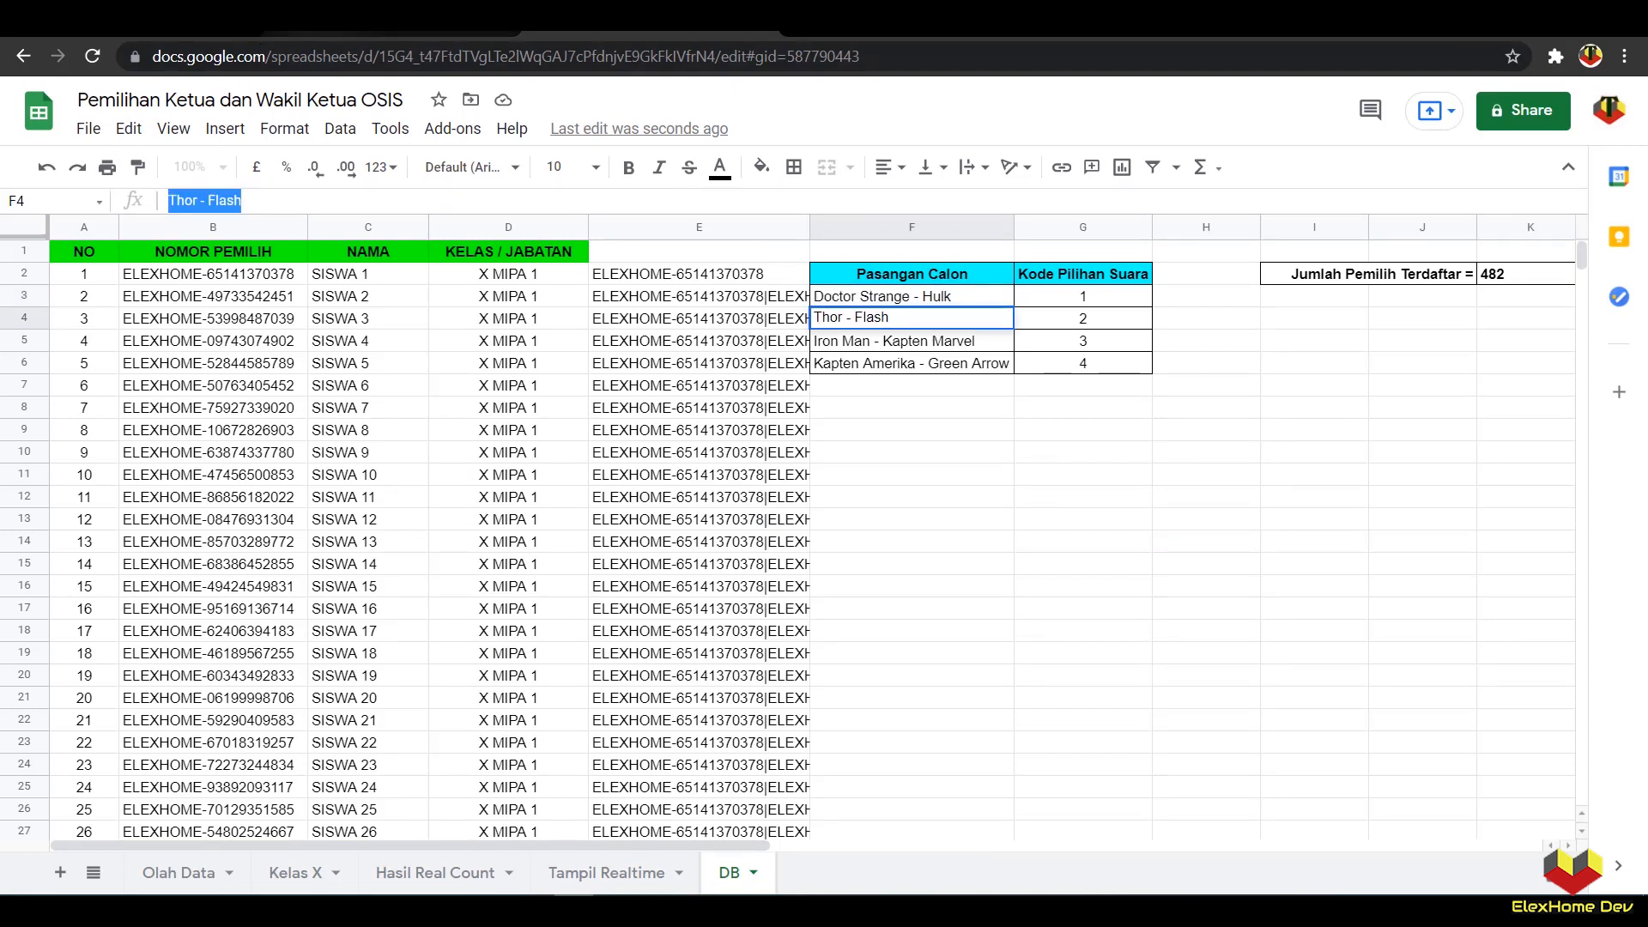
key("ctrl+Tab")
left_click(521, 707)
key("ctrl+v")
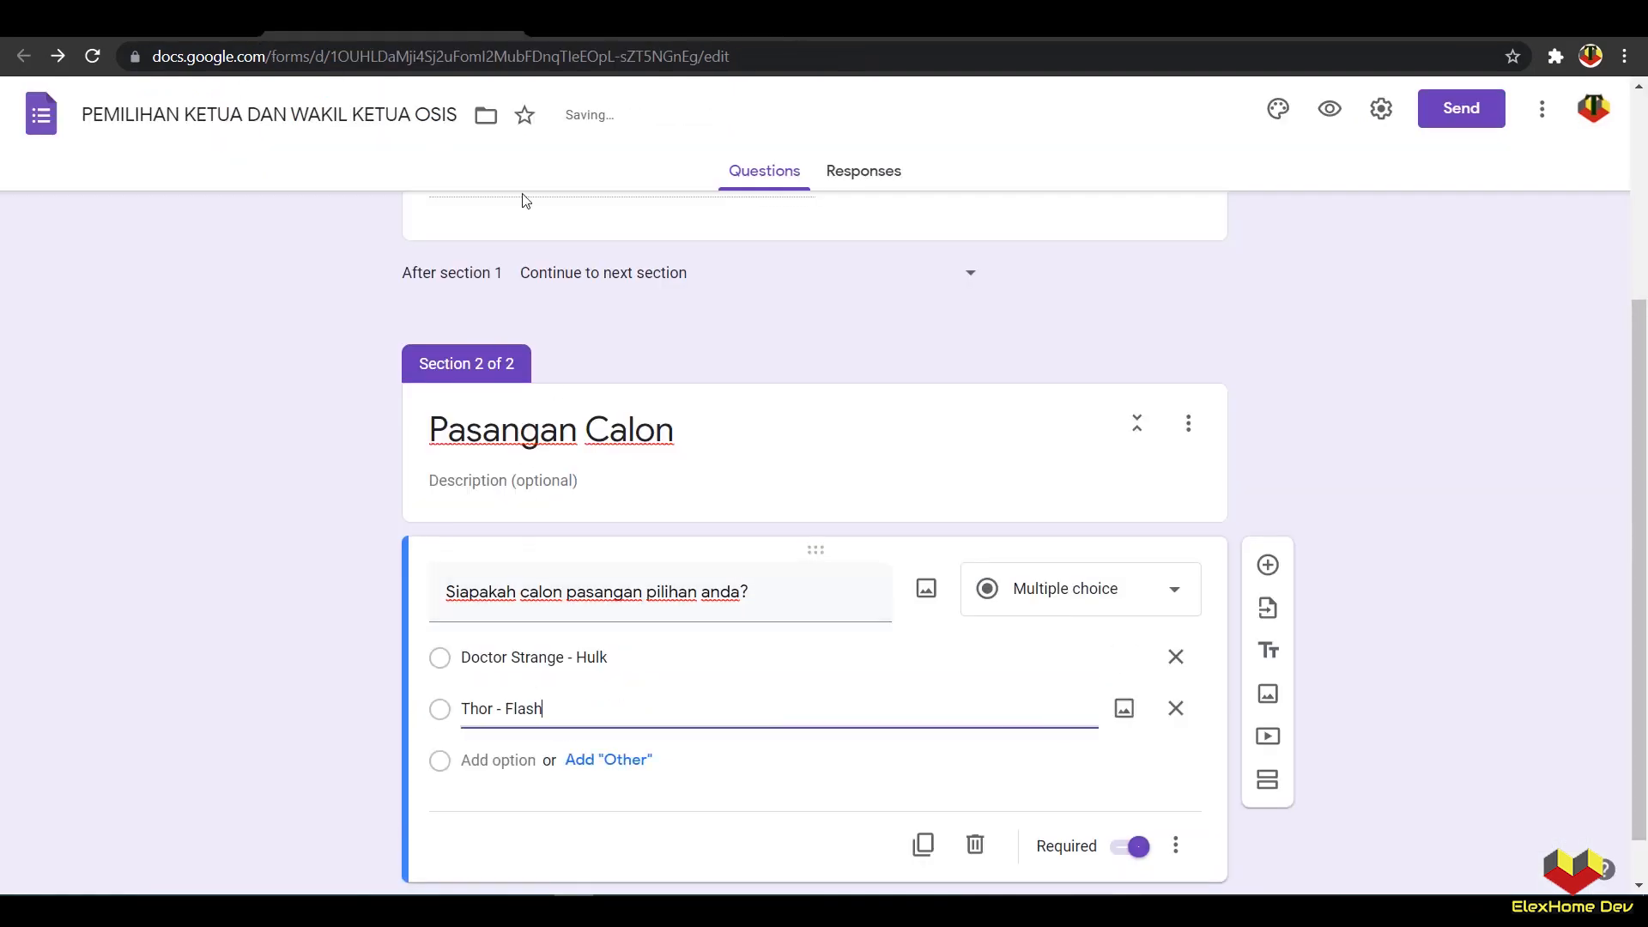
Step: Copy "Iron Man - Kapten Marvel" from cell F5 of the spreadsheet and paste it as the third option of the candidate question
key("ctrl+Tab")
left_click(909, 344)
left_click_drag(325, 203, 168, 197)
key("ctrl+c")
key("ctrl+Tab")
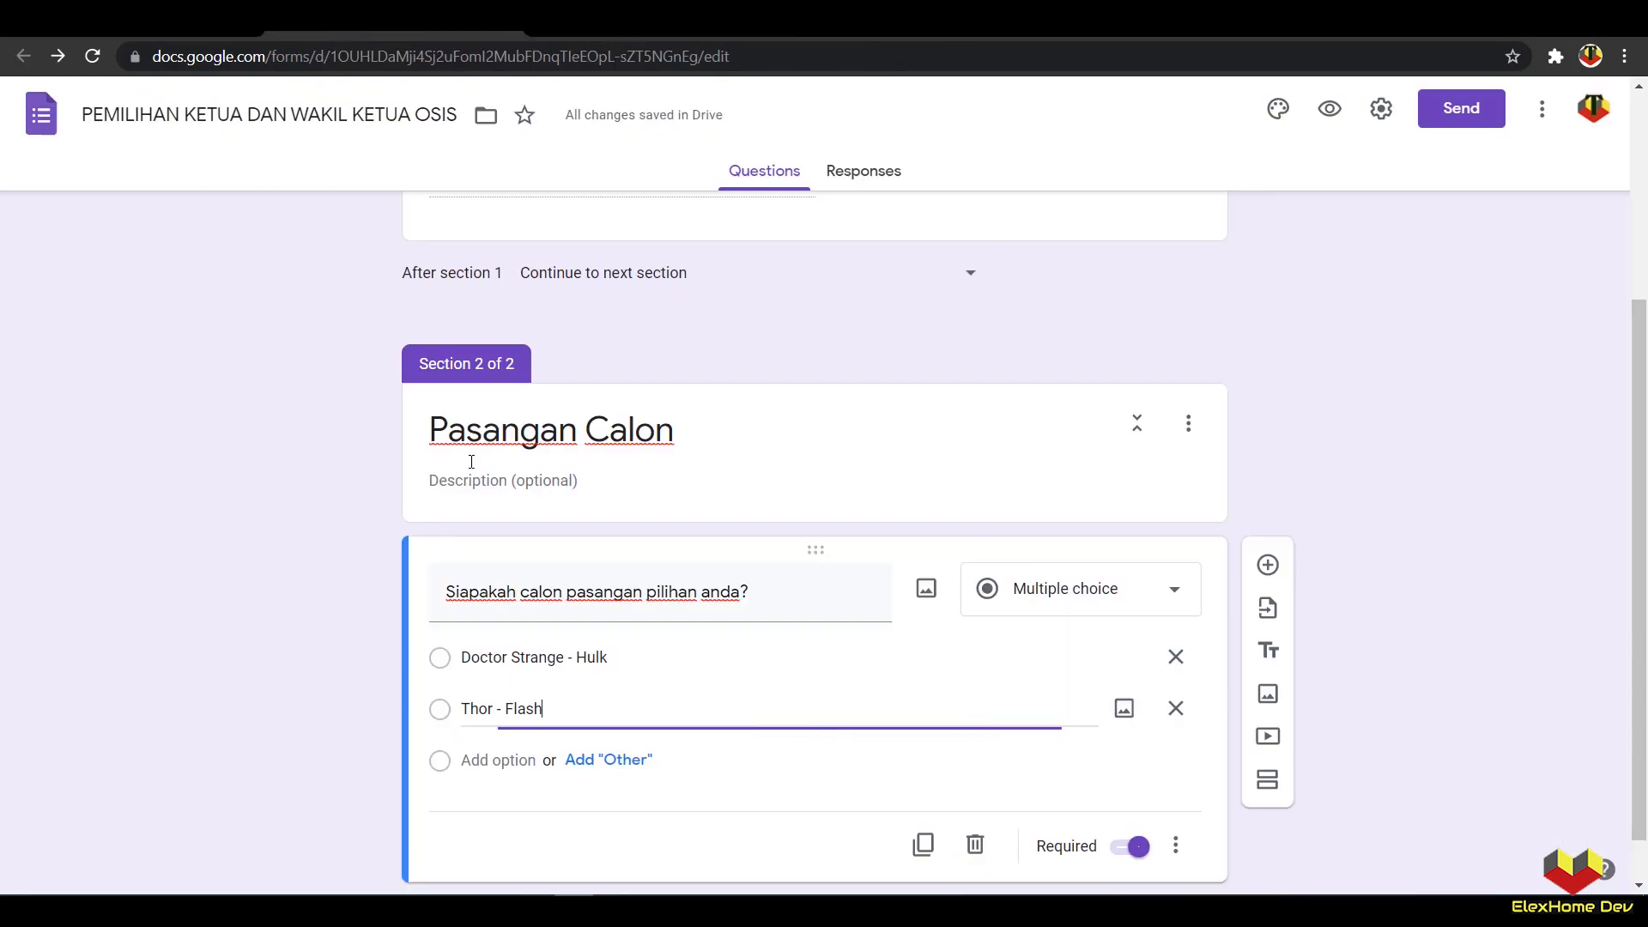
left_click(502, 761)
key("ctrl+v")
Step: Copy "Kapten Amerika - Green Arrow" from cell F6 of the spreadsheet and paste it as the fourth option of the candidate question
key("ctrl+Tab")
left_click(911, 369)
left_click_drag(403, 203, 165, 199)
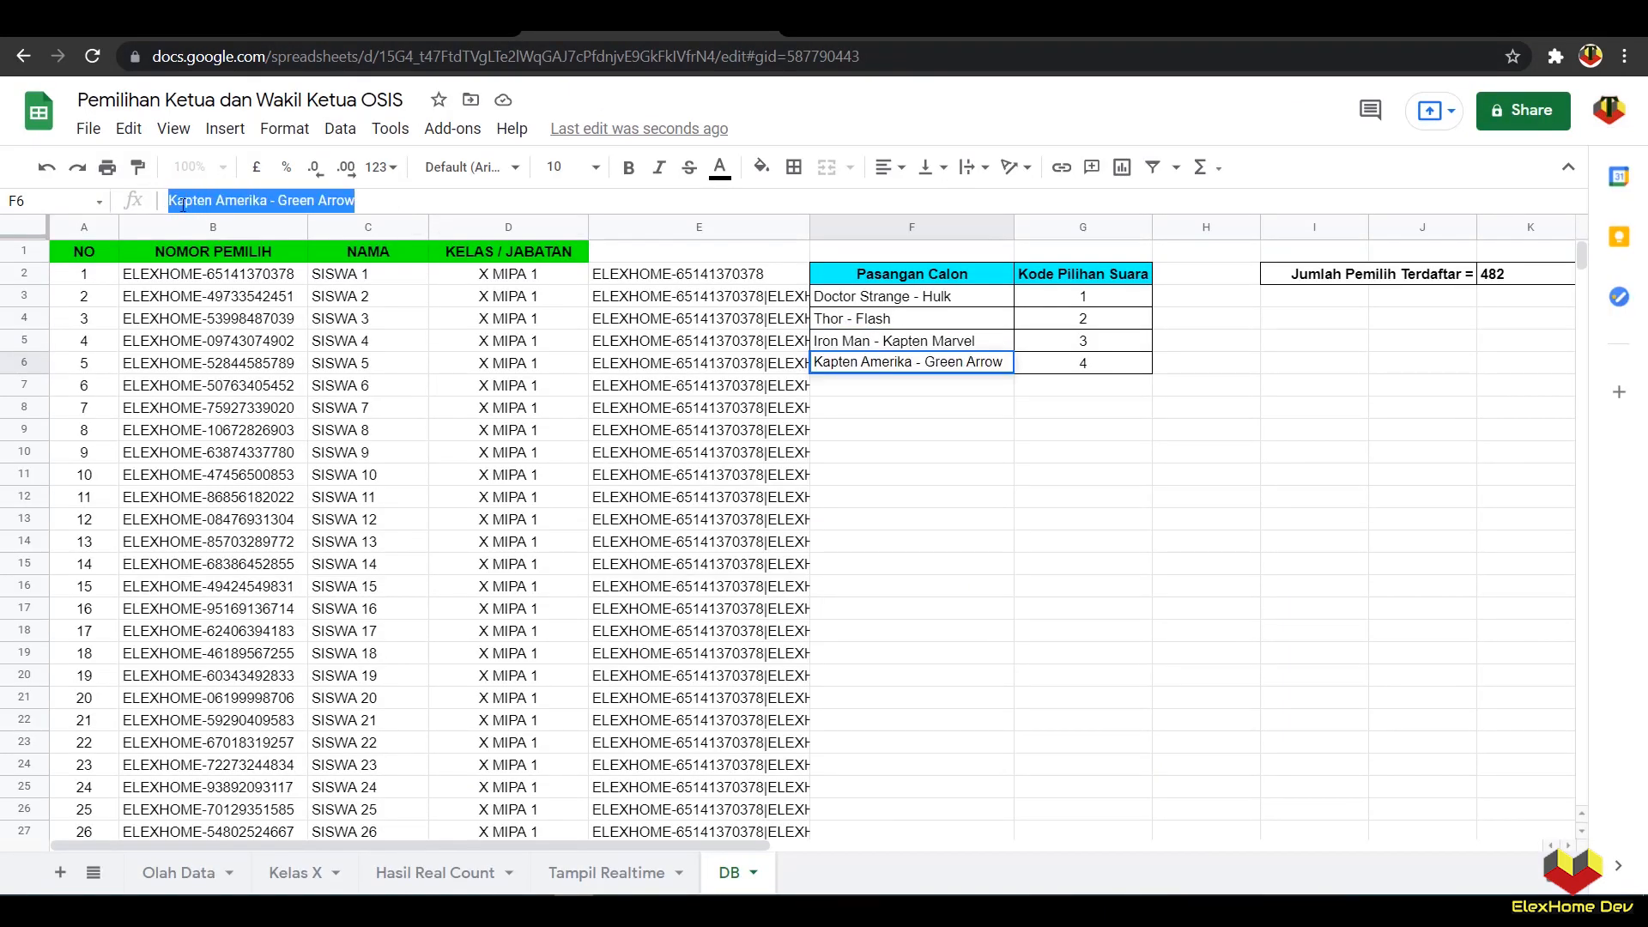
key("ctrl+c")
key("ctrl+Tab")
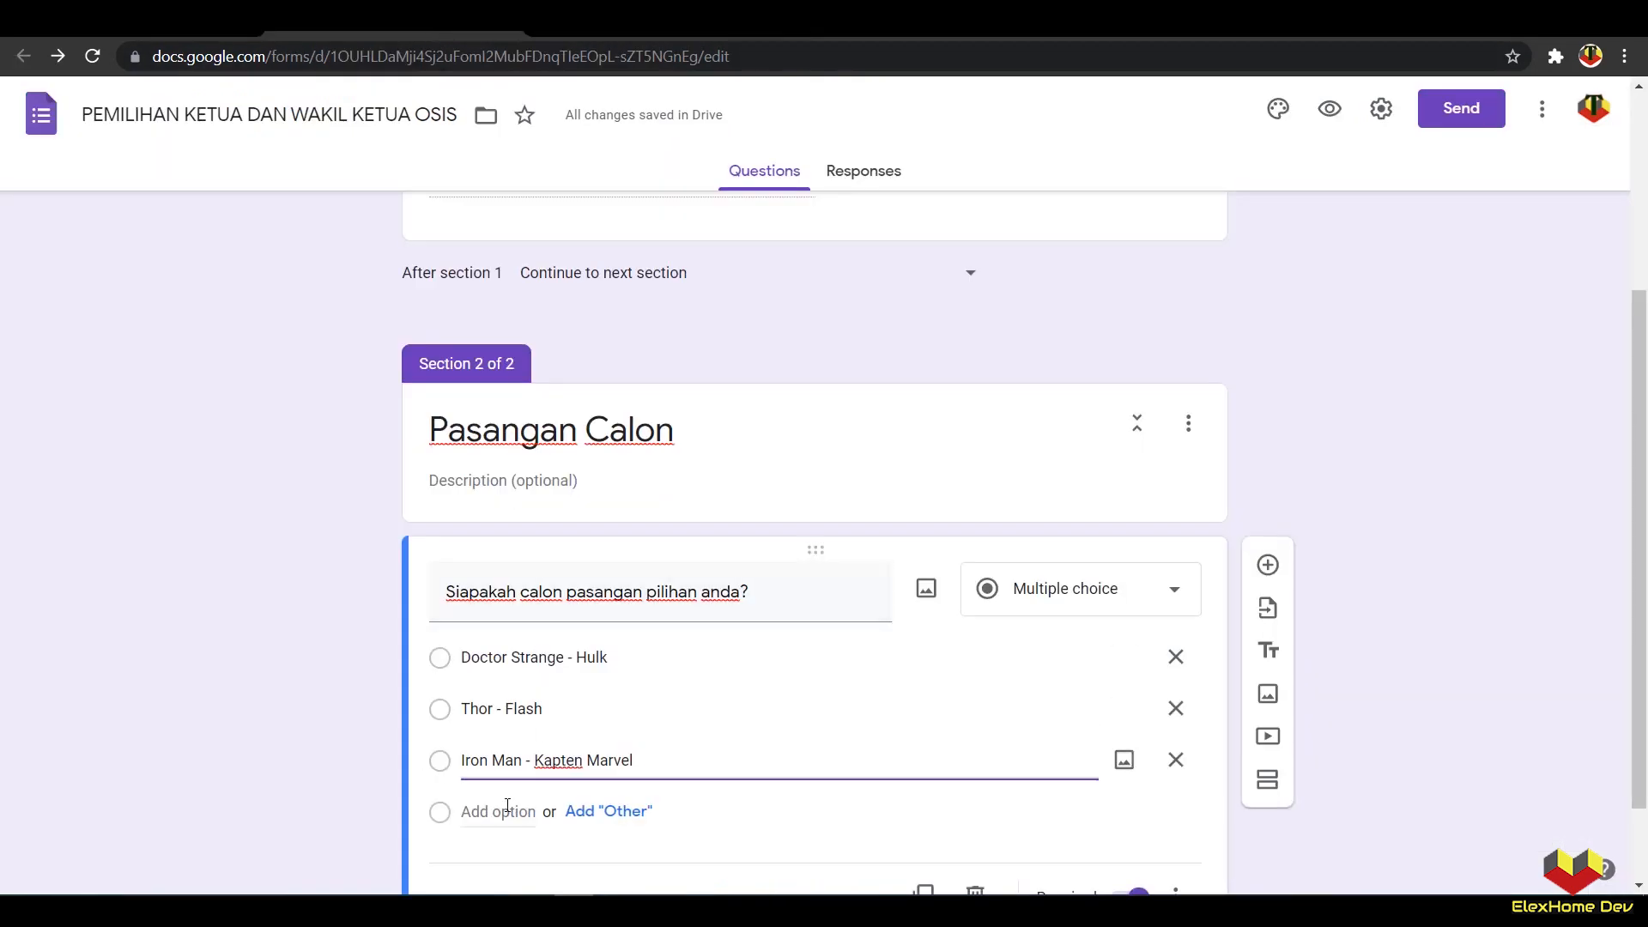
left_click(507, 805)
key("ctrl+v")
Step: Upload the image Calon 1.png from the computer to the "Doctor Strange - Hulk" option
scroll(355, 693, "down", 2)
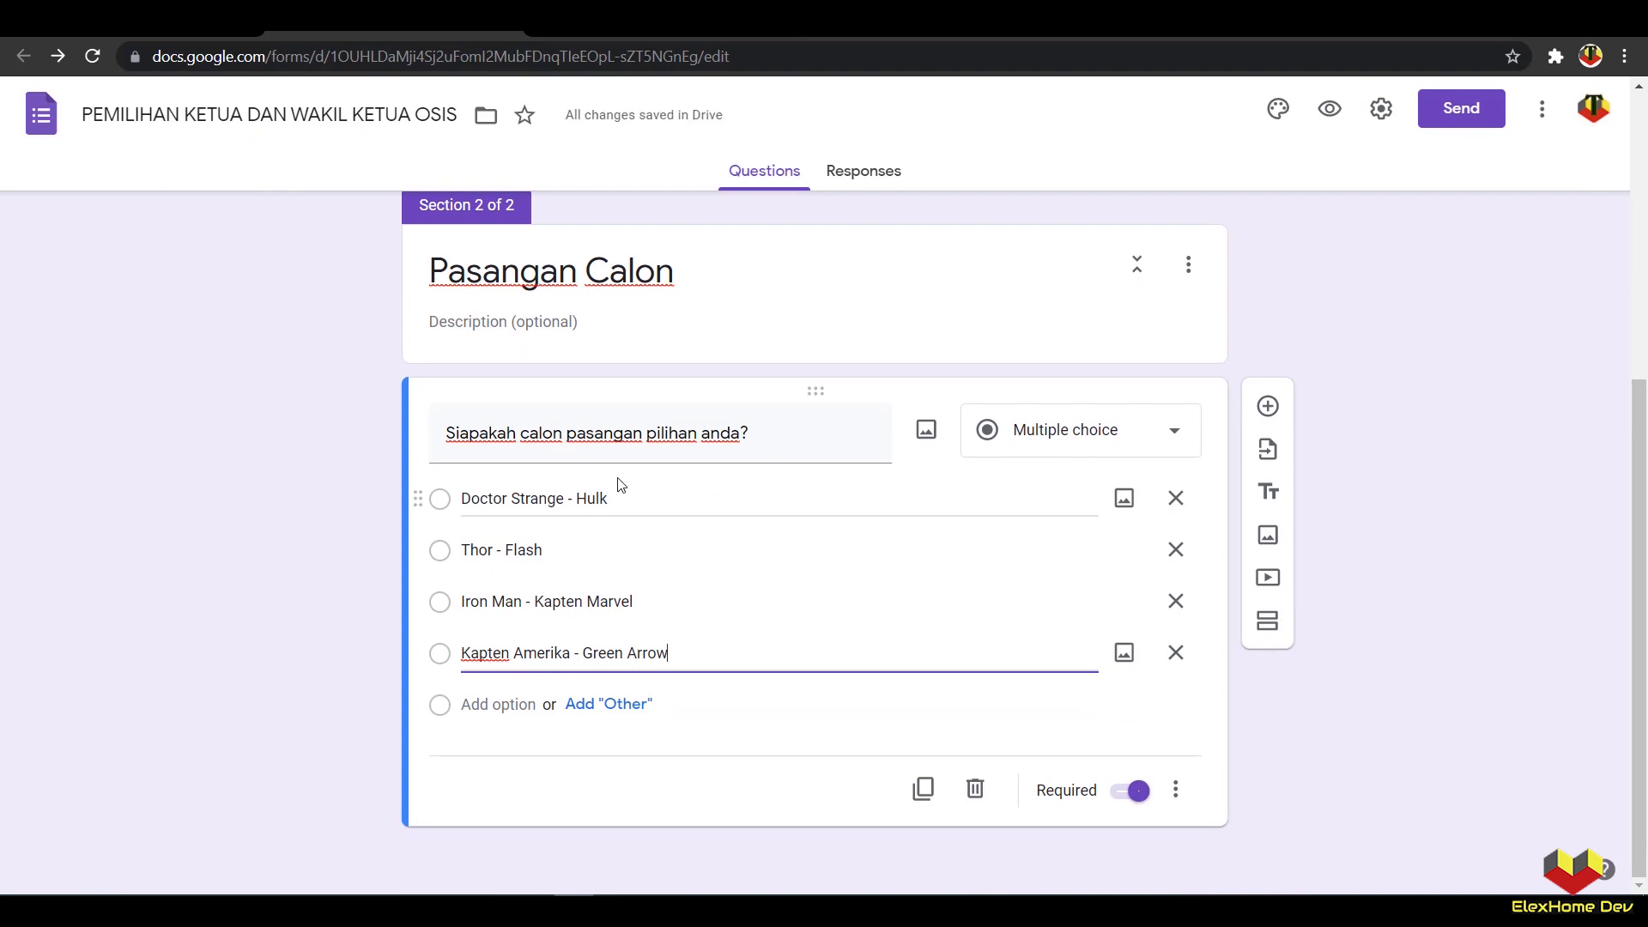
left_click(1123, 499)
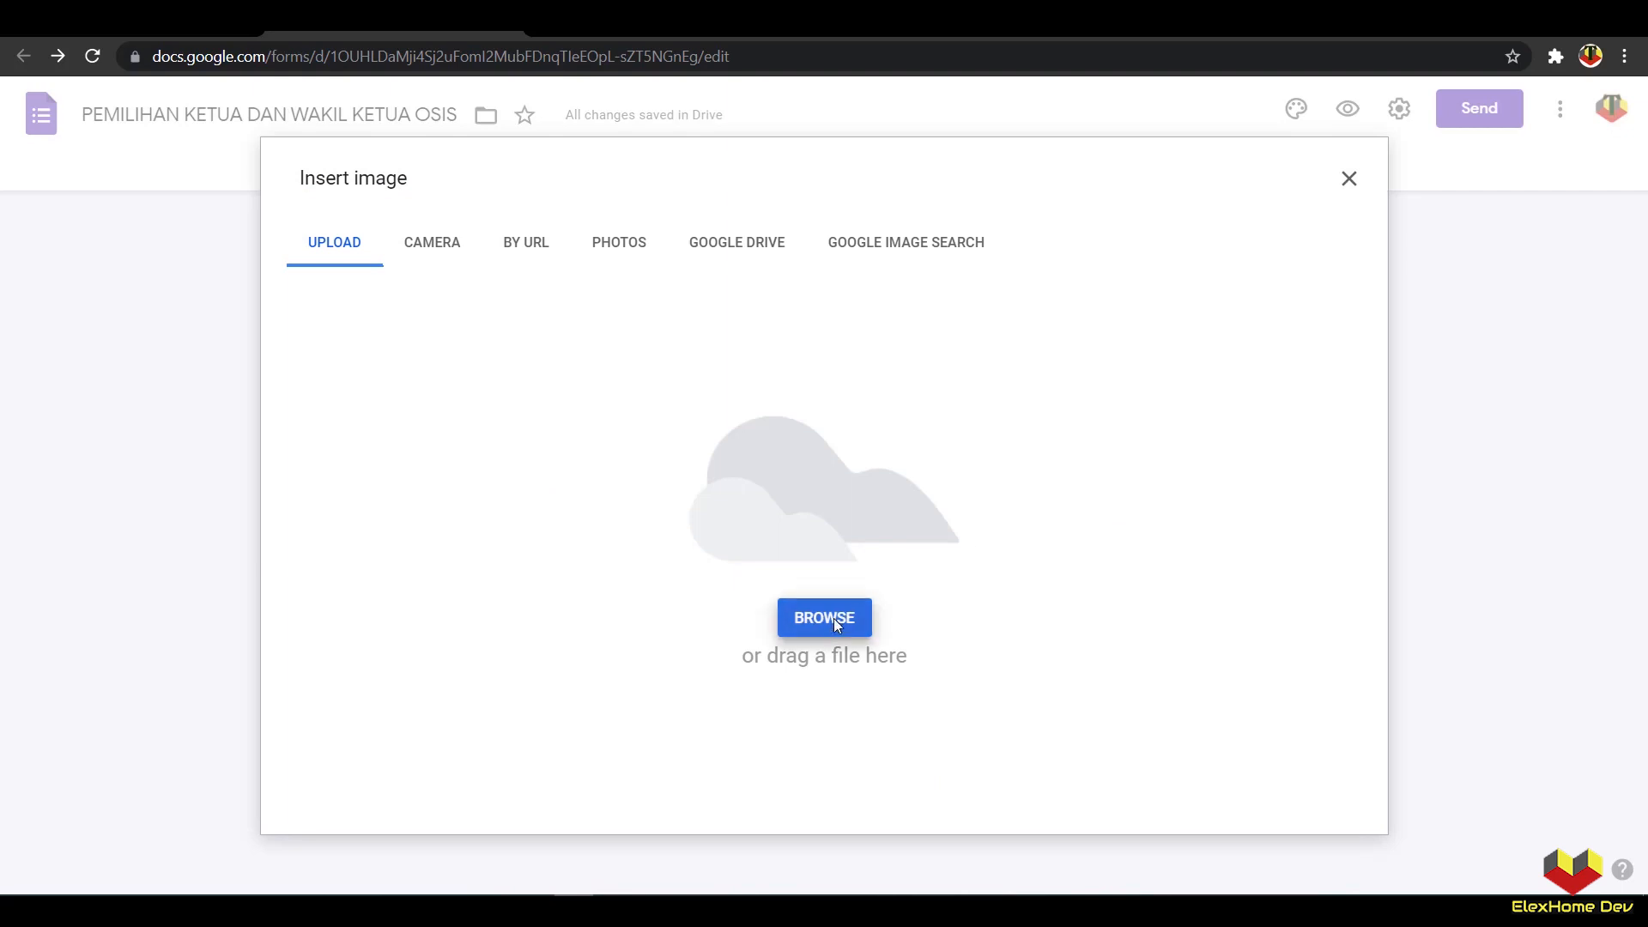
left_click(837, 623)
double_click(888, 477)
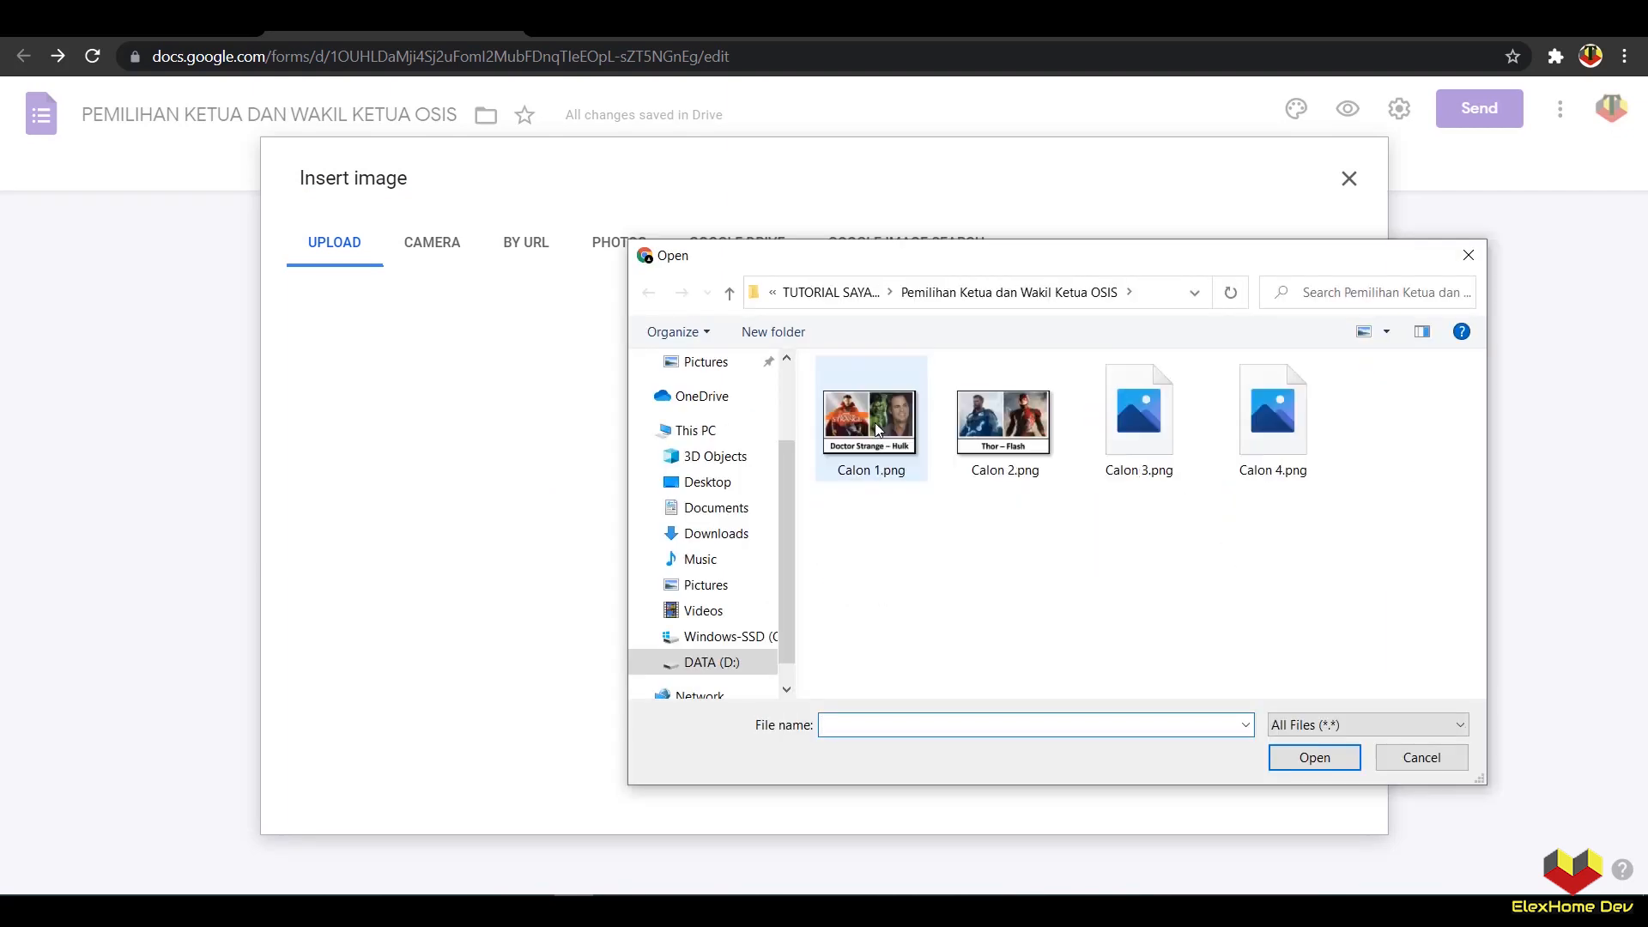
double_click(874, 422)
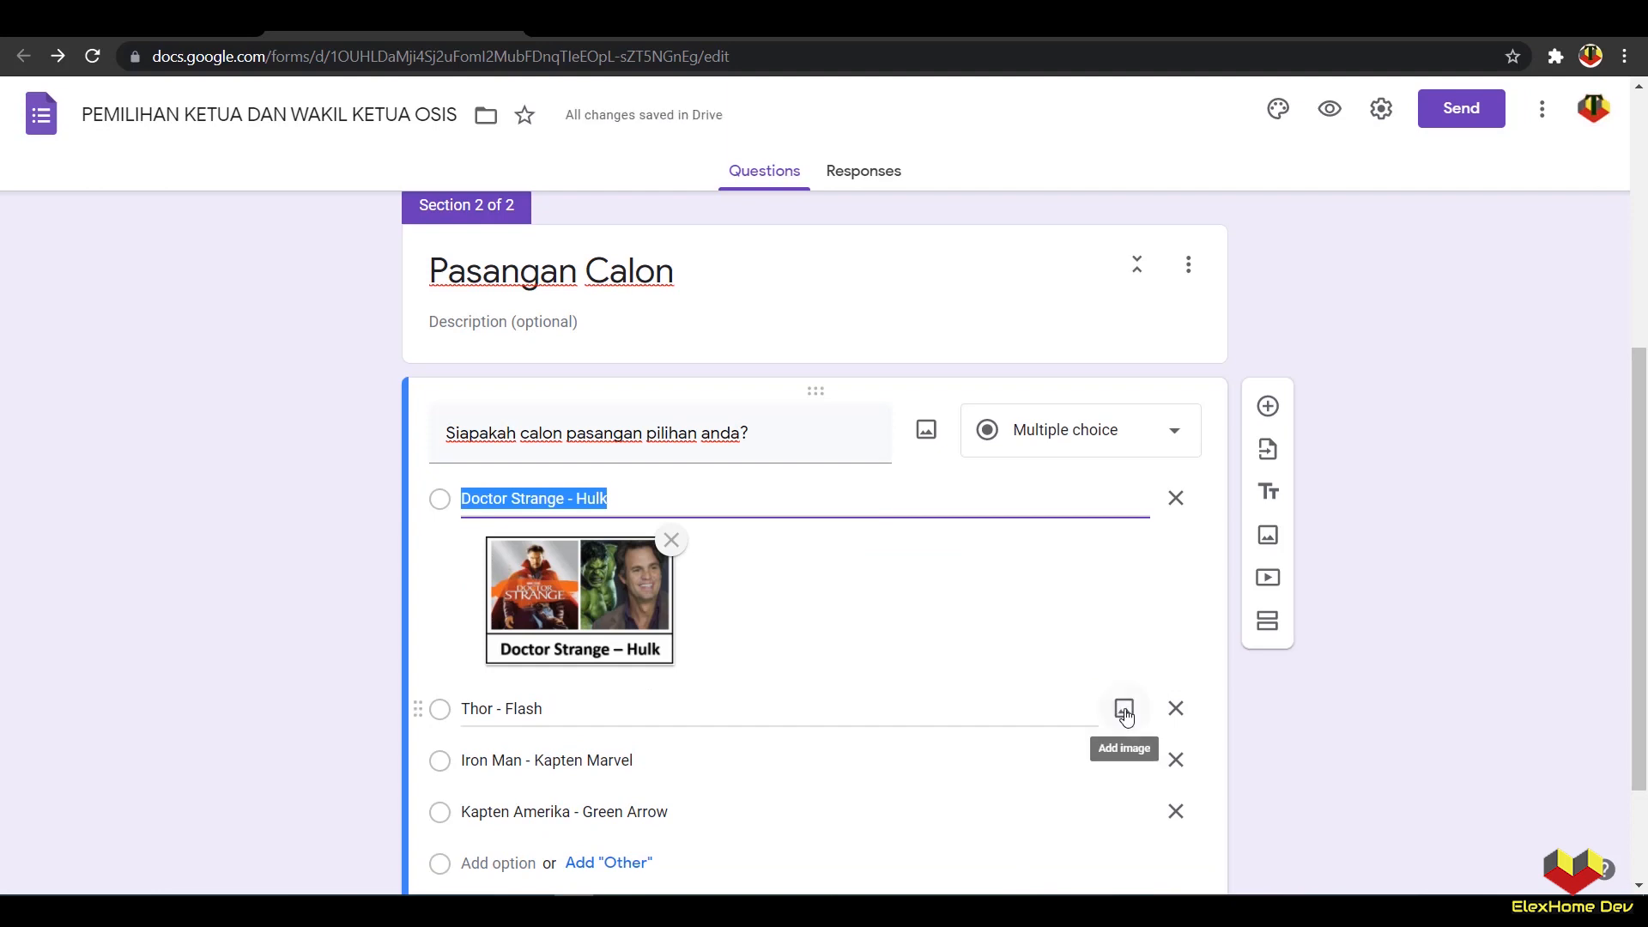
Step: Upload the image Calon 2.png from the computer to the "Thor - Flash" option
left_click(1124, 710)
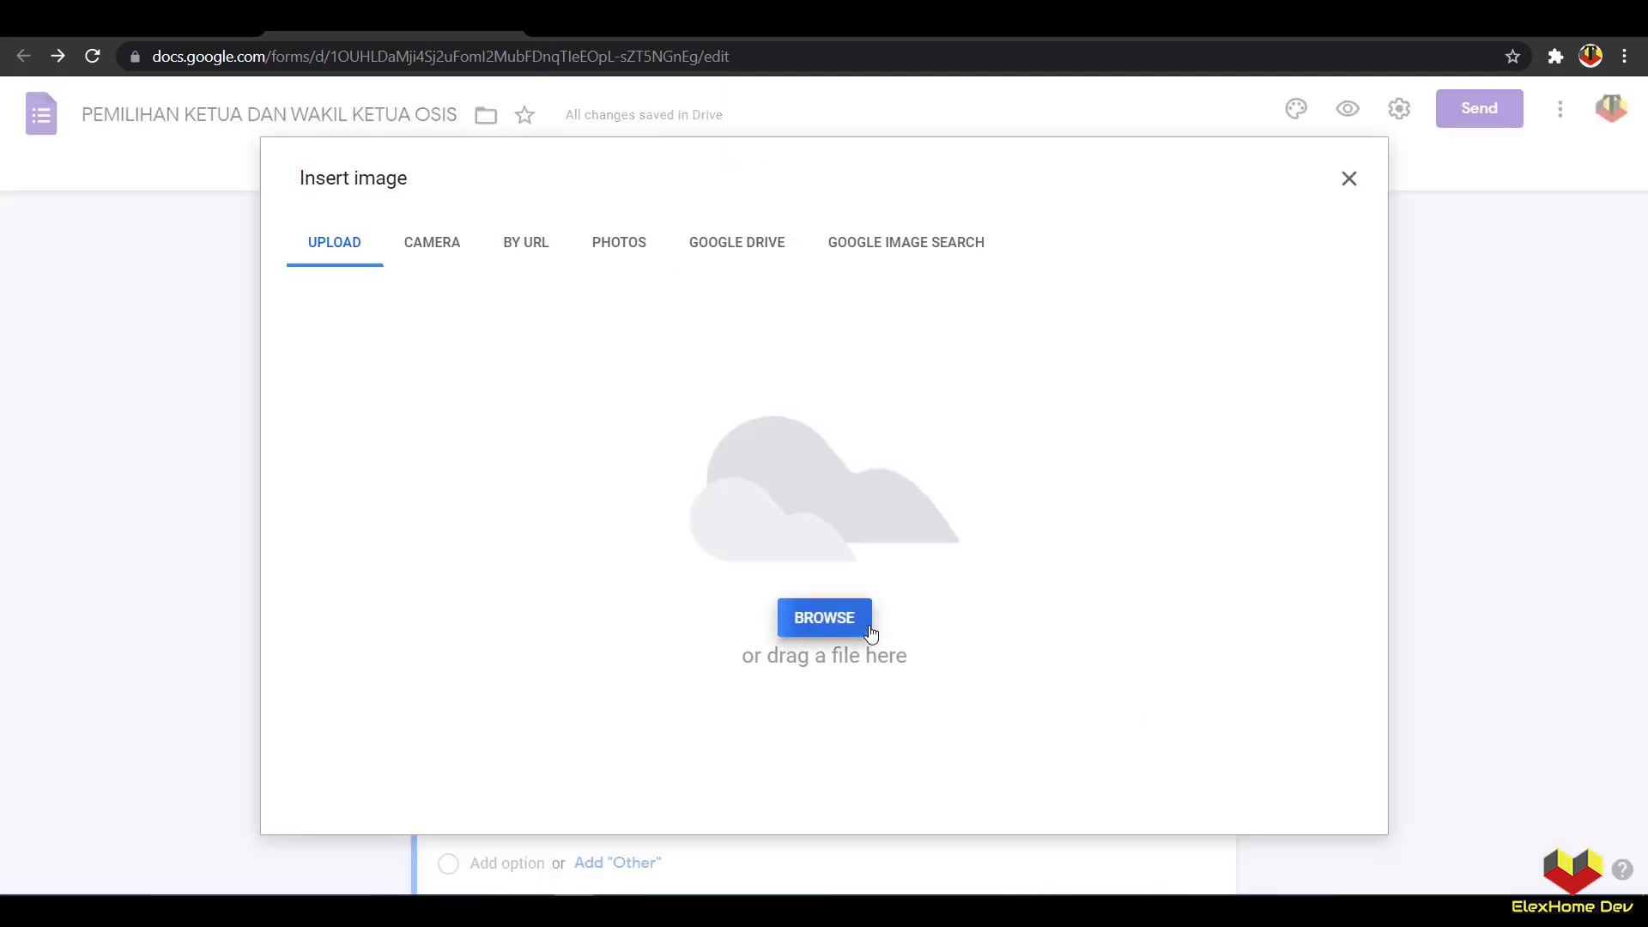
left_click(855, 608)
double_click(987, 463)
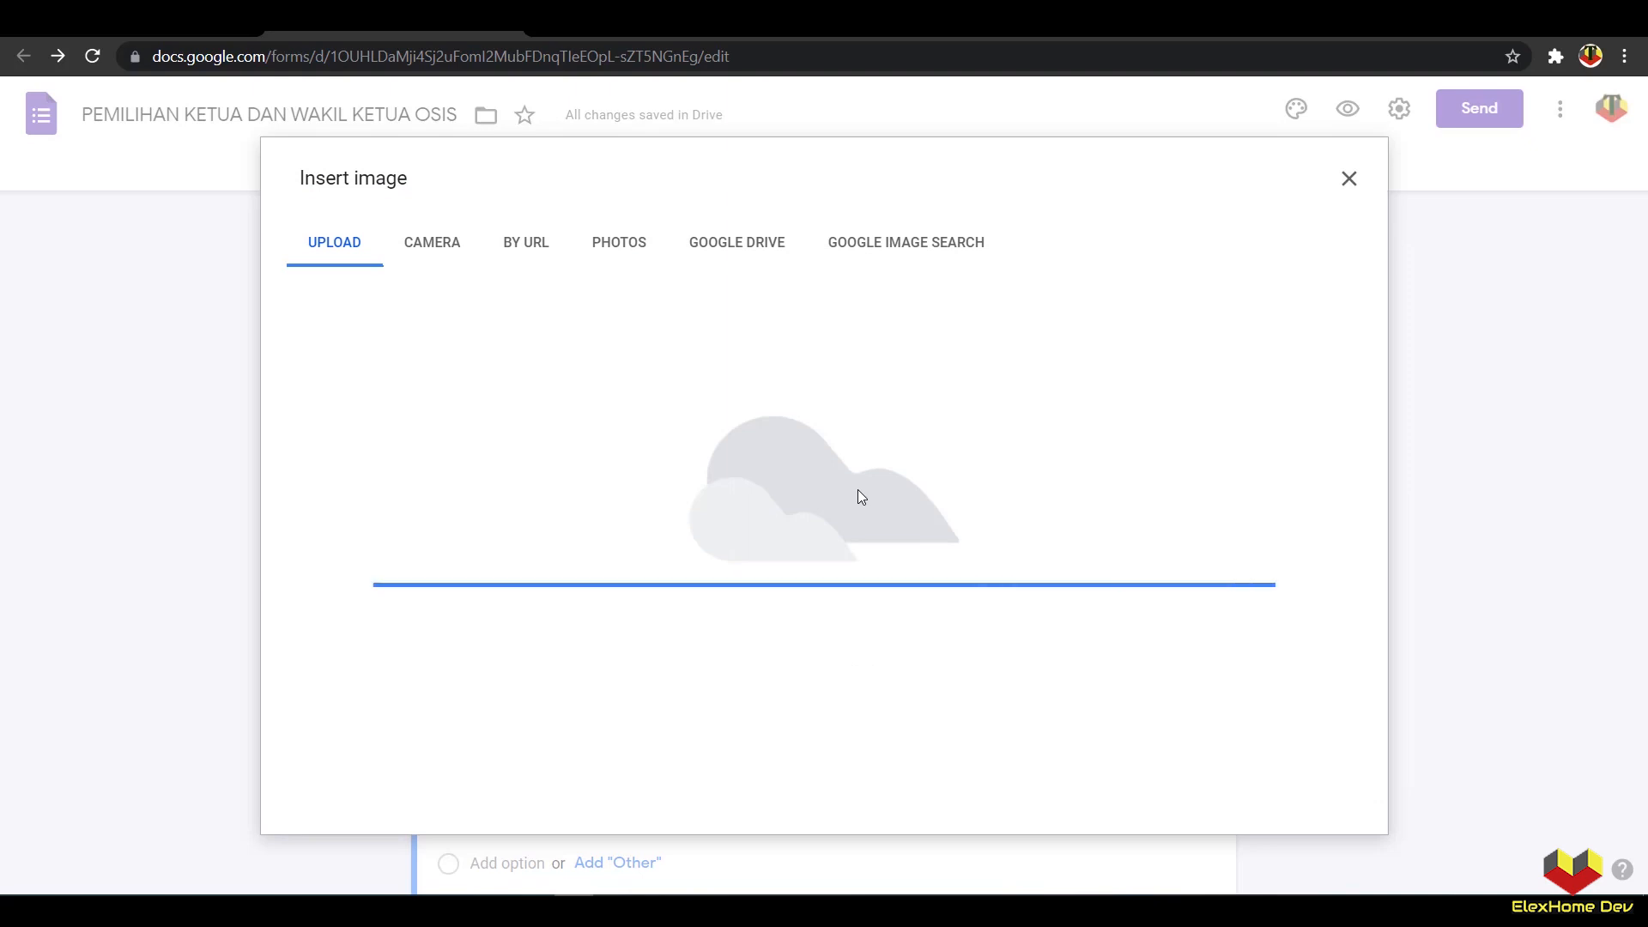
Step: Upload the image Calon 3.png from the computer to the "Iron Man - Kapten Marvel" option
scroll(762, 533, "down", 3)
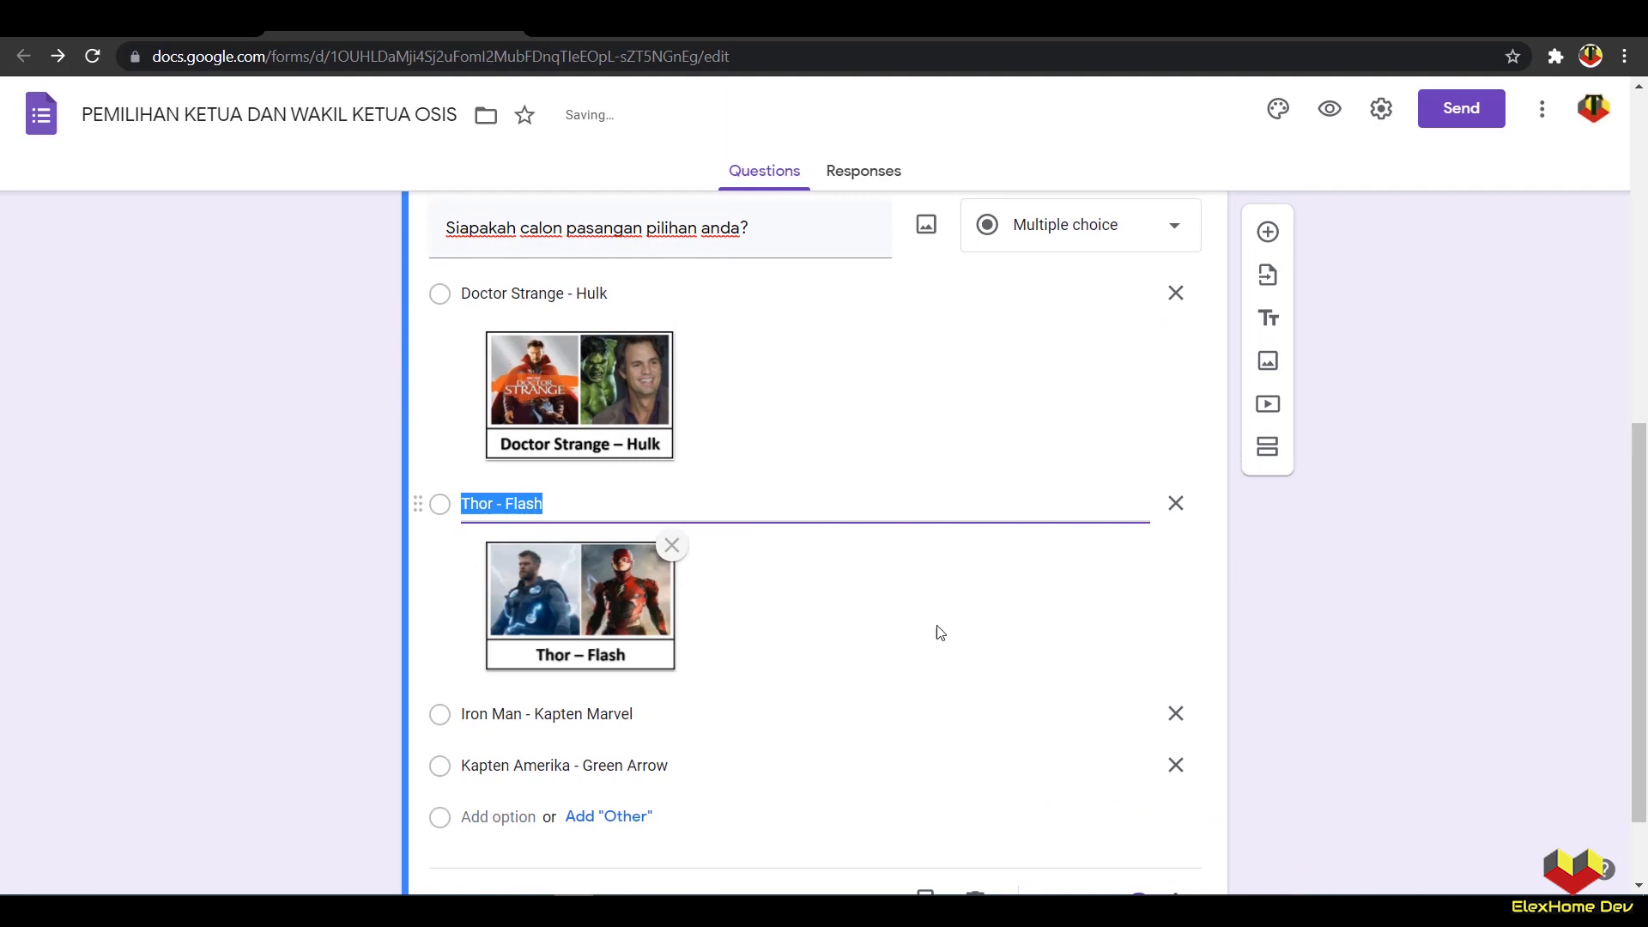
left_click(1124, 715)
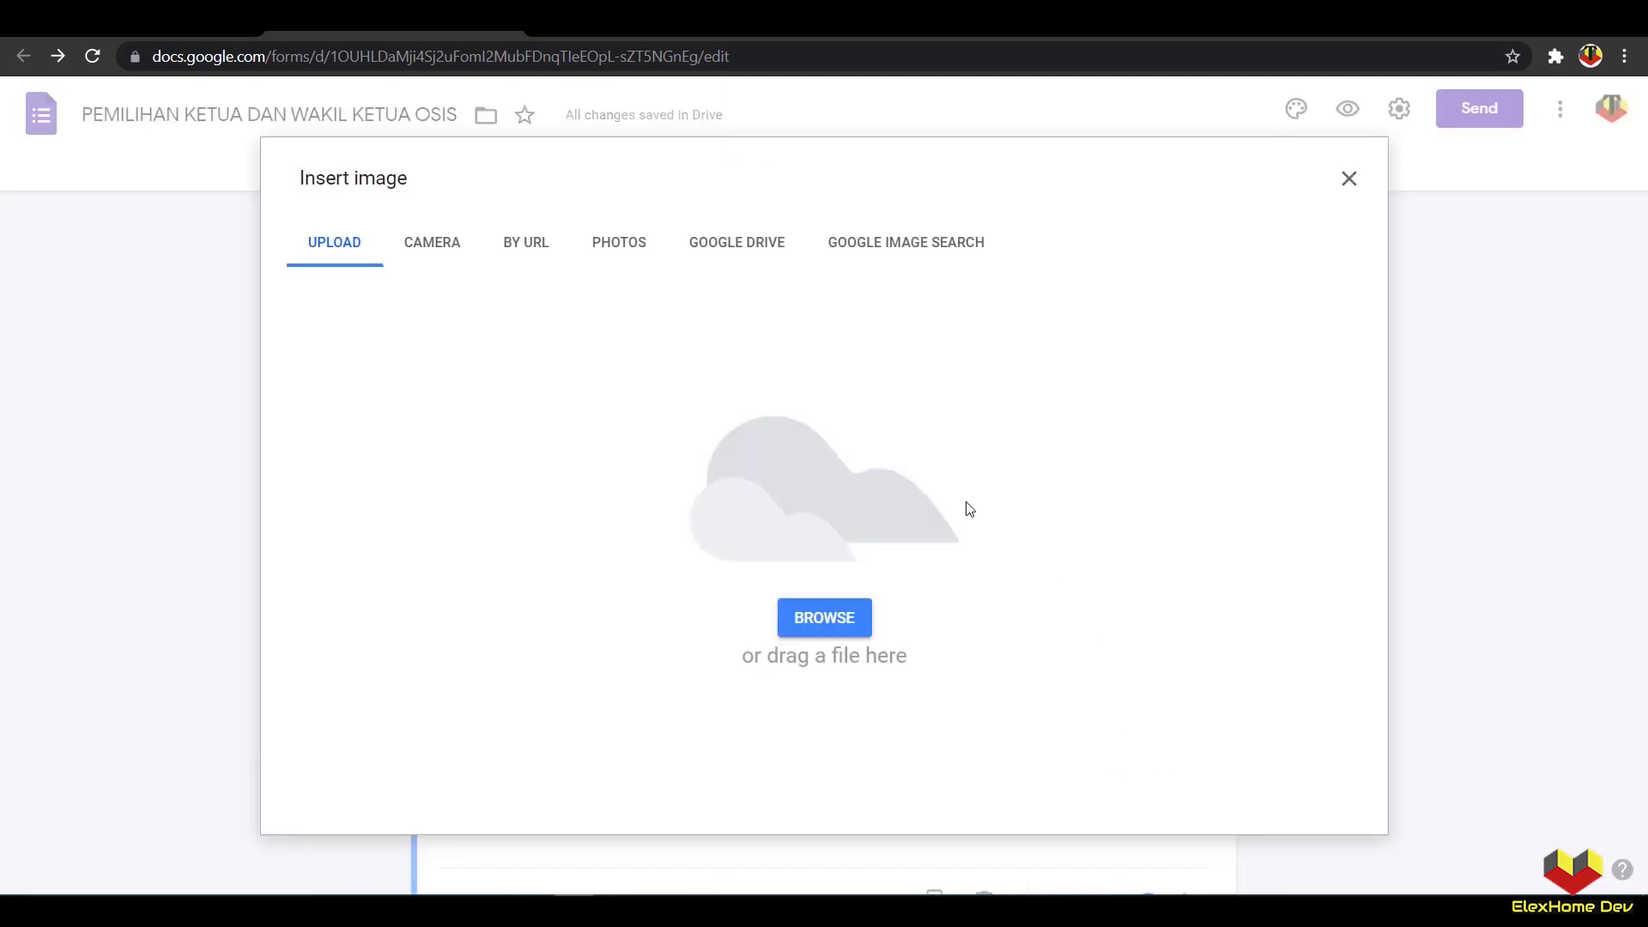
left_click(833, 615)
left_click(1122, 424)
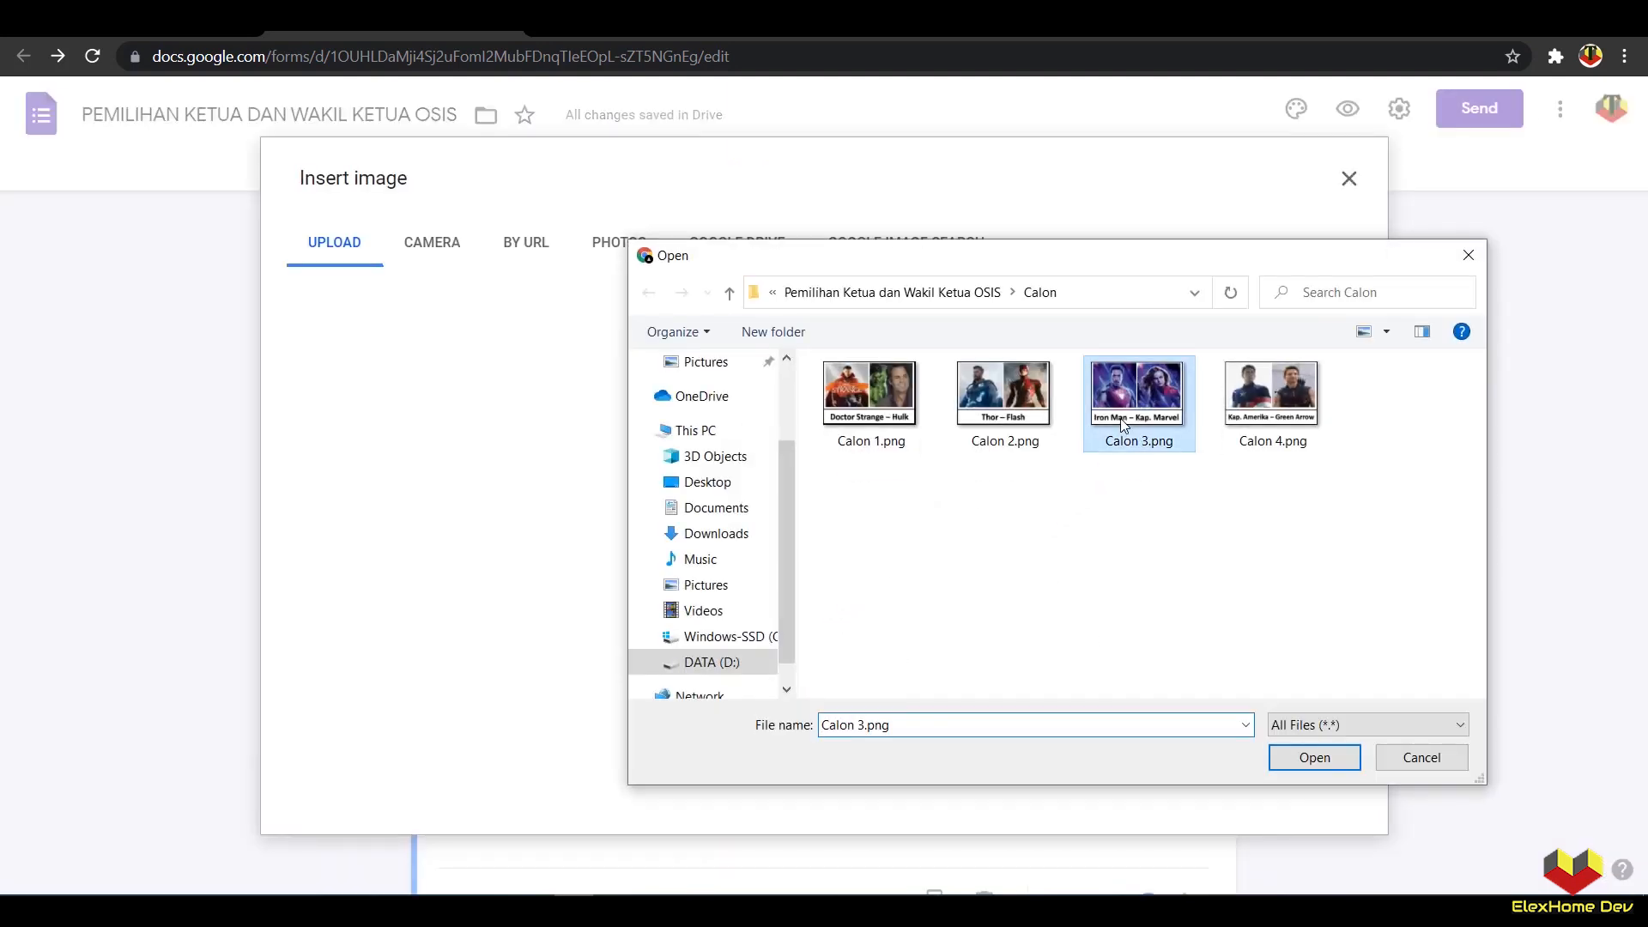
double_click(1122, 424)
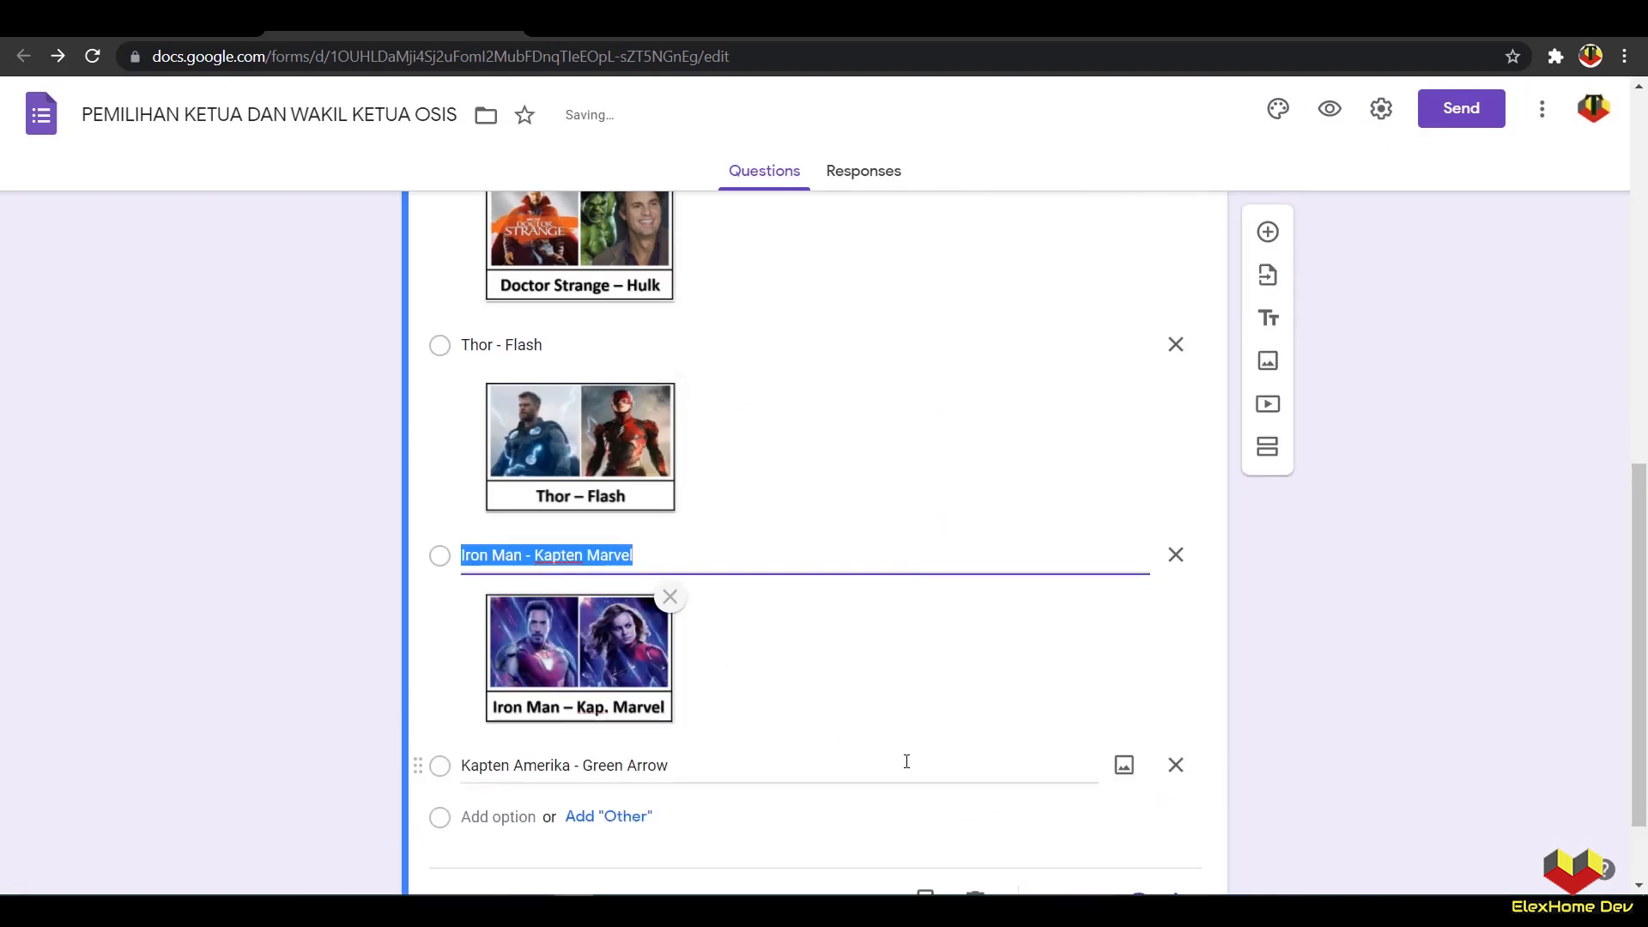
Step: Upload the image Calon 4.png from the computer to the "Kapten Amerika - Green Arrow" option
left_click(1122, 766)
left_click(835, 601)
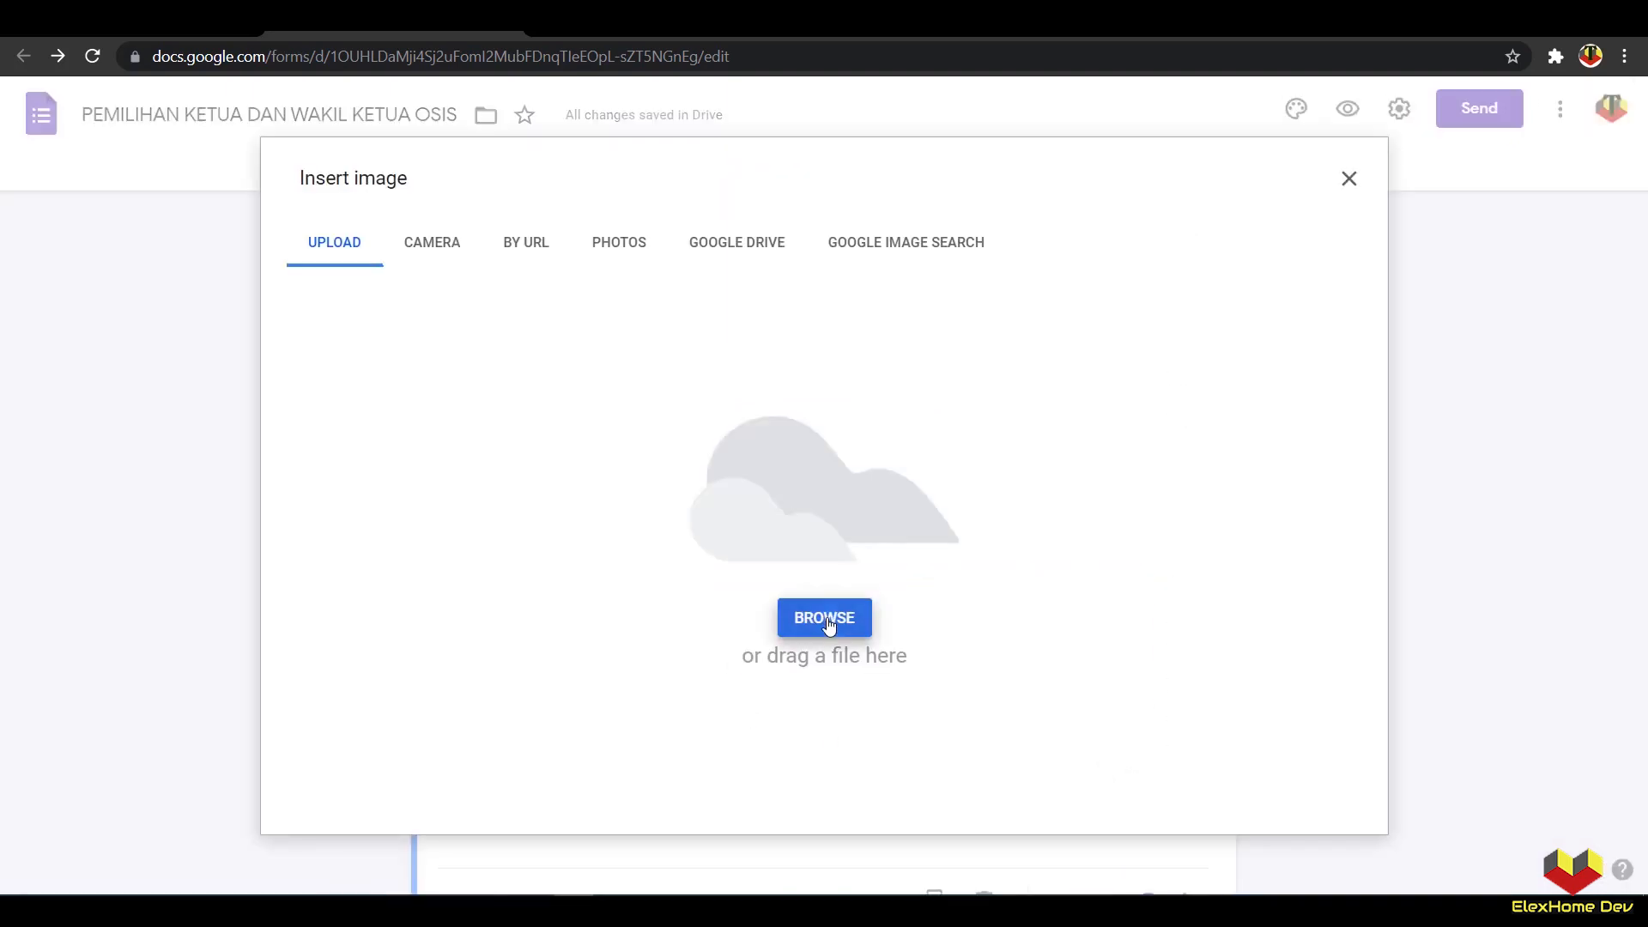
left_click(1249, 417)
double_click(1248, 412)
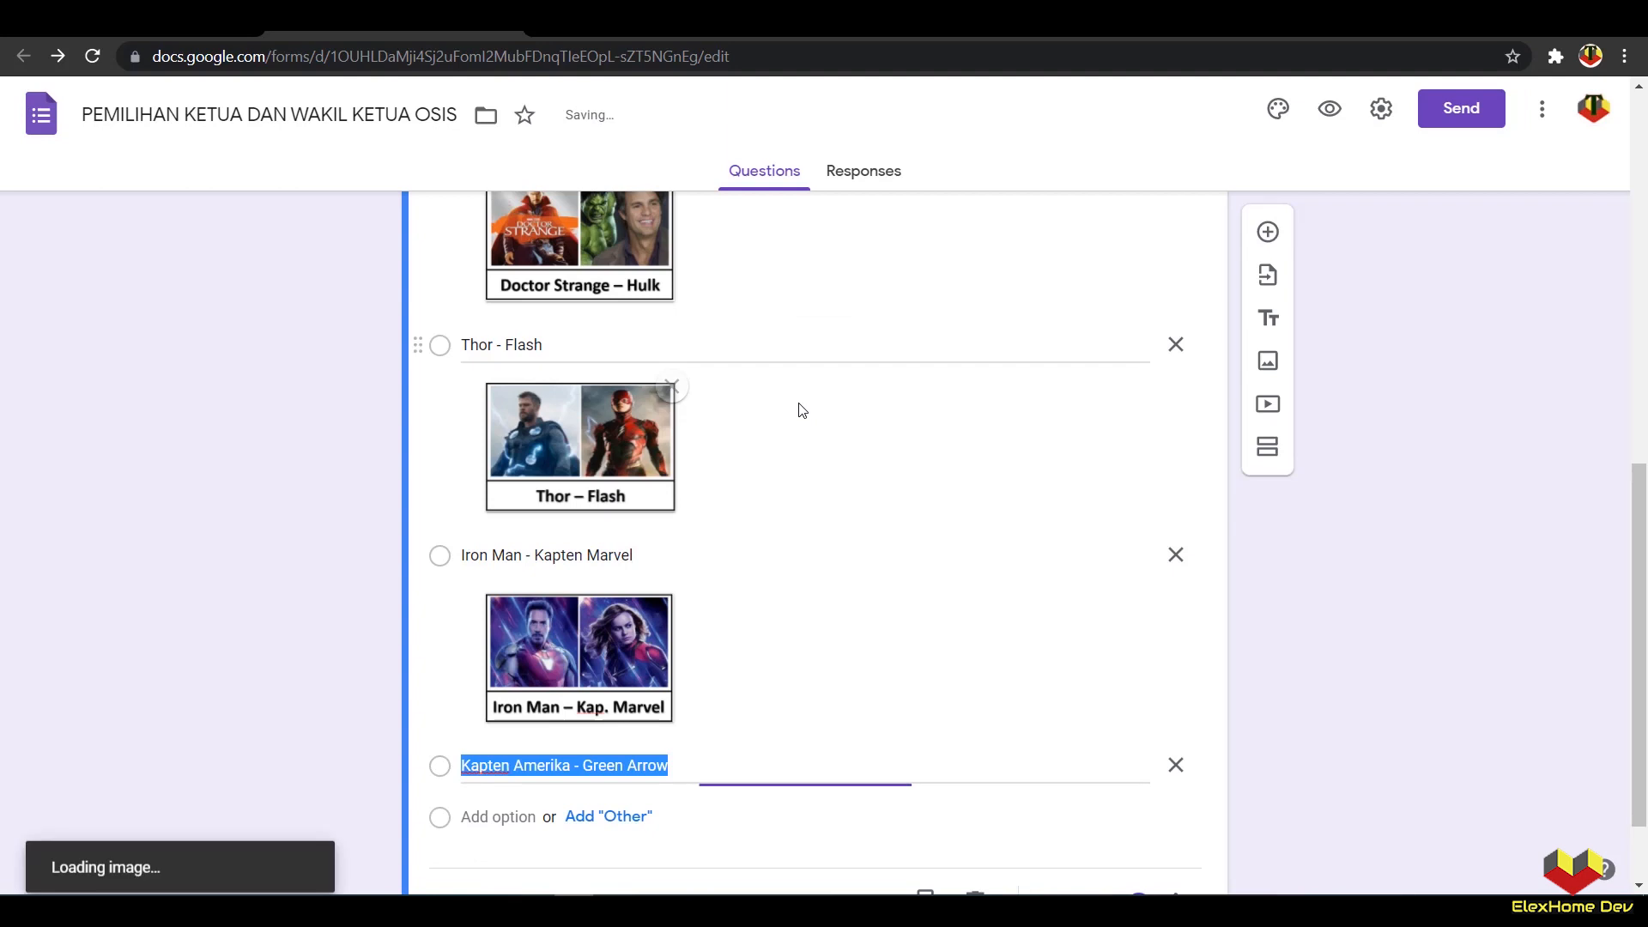
Step: Preview the form, answer Nomor Pemilih with the voter number copied from cell B5 of the DB sheet, and continue to the next section
scroll(940, 528, "up", 6)
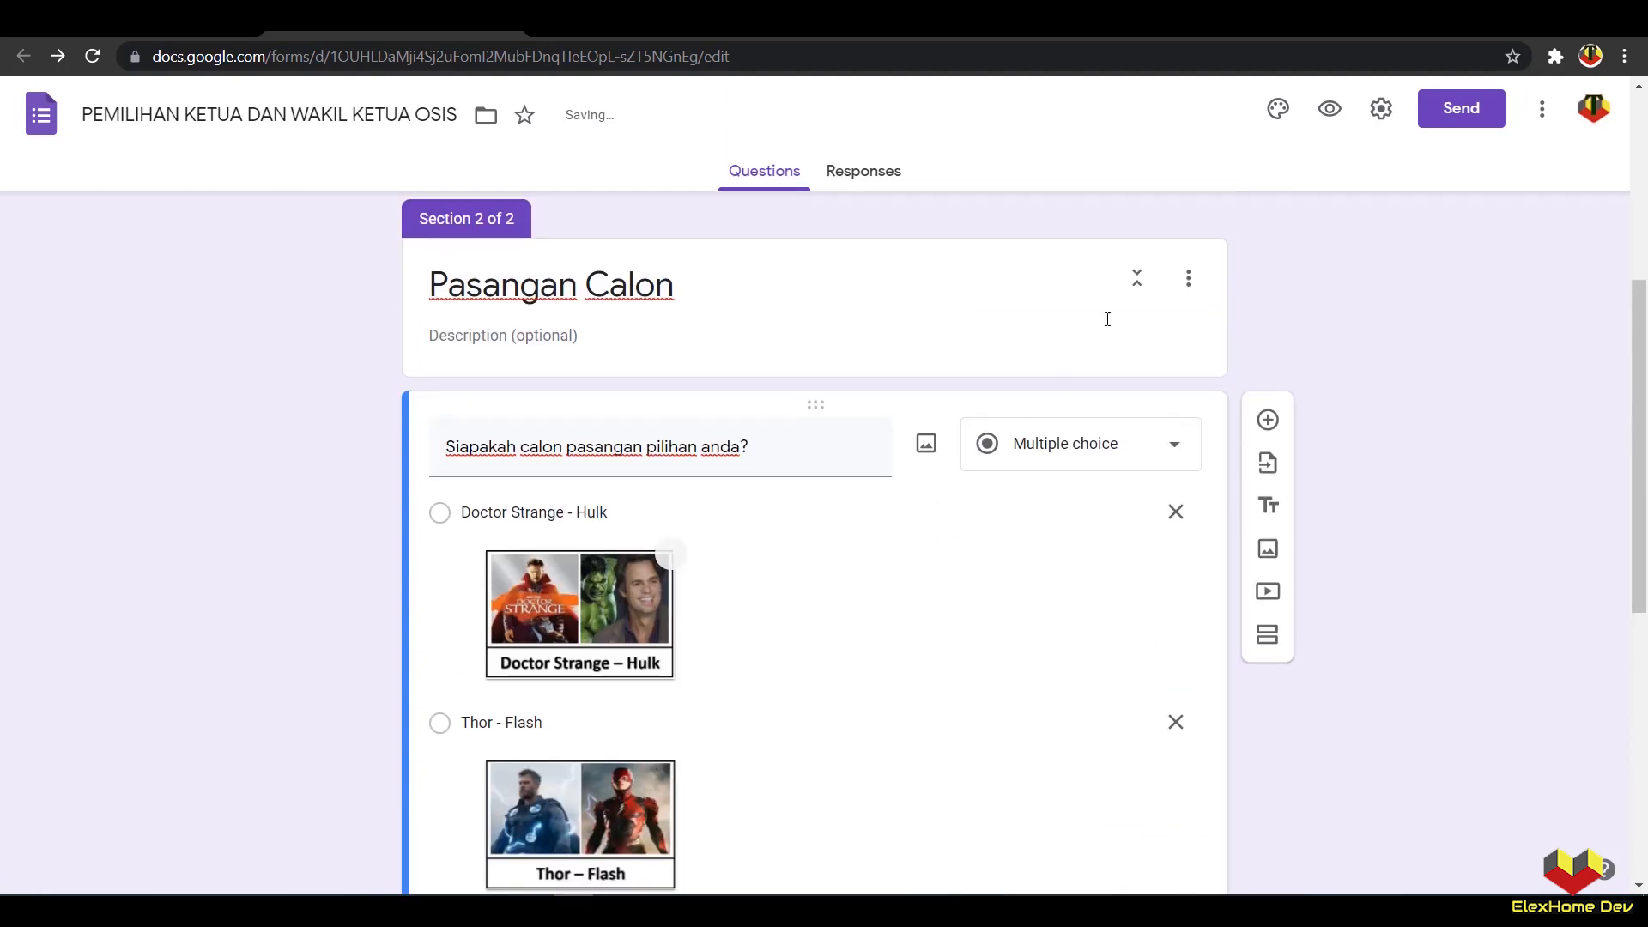
left_click(1330, 108)
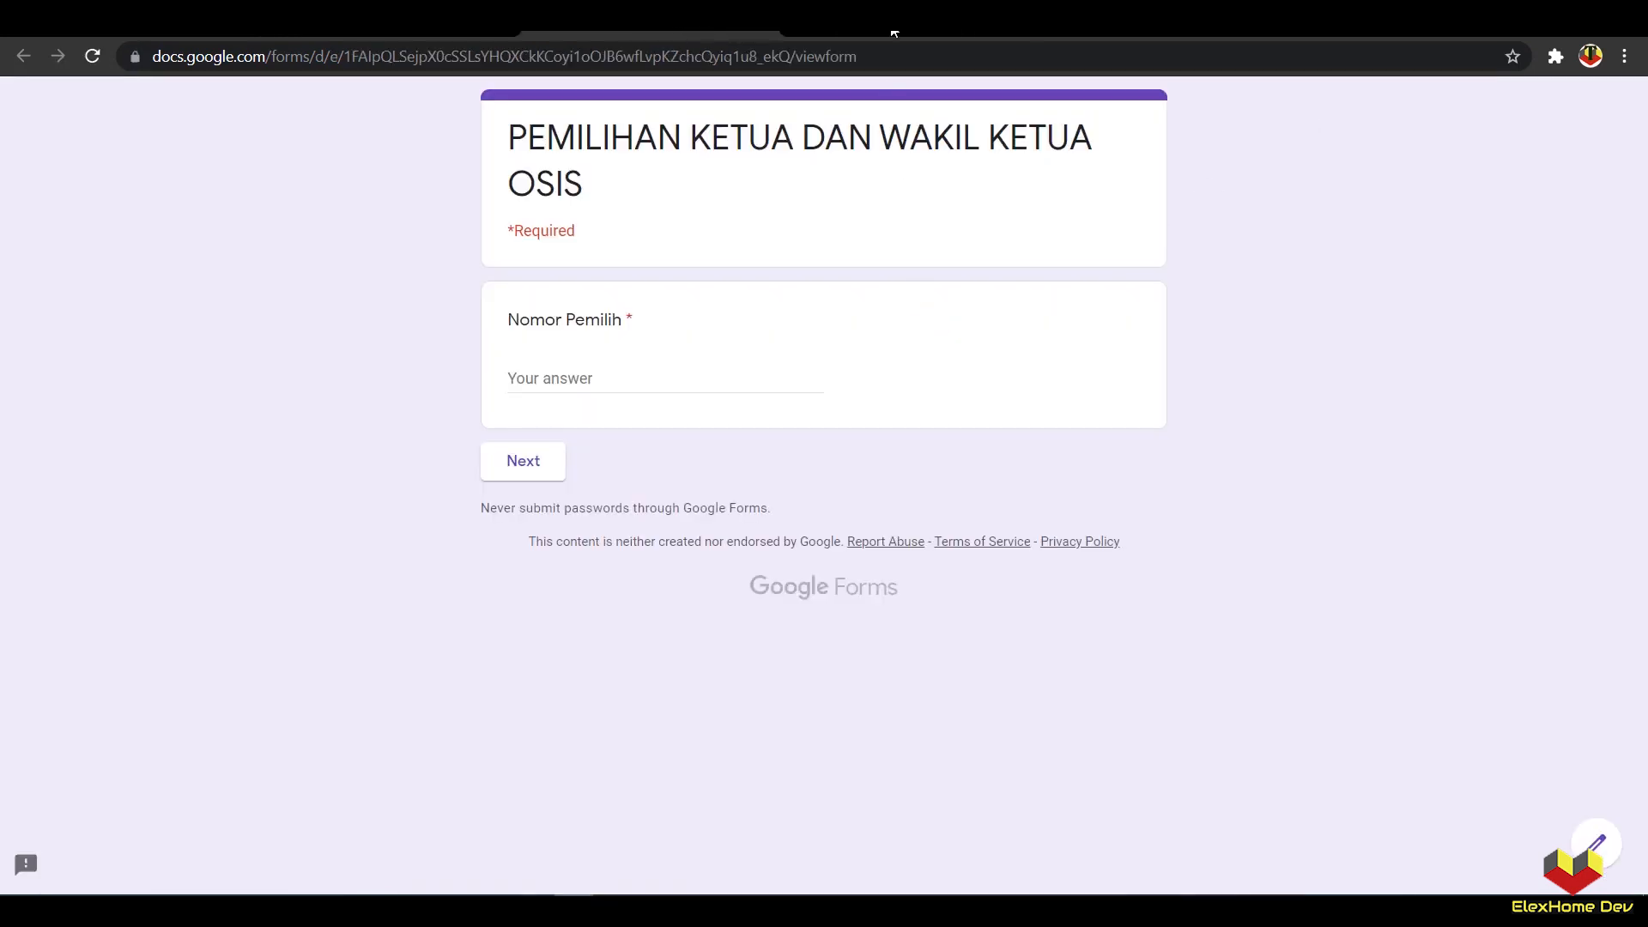
left_click(884, 20)
left_click(191, 341)
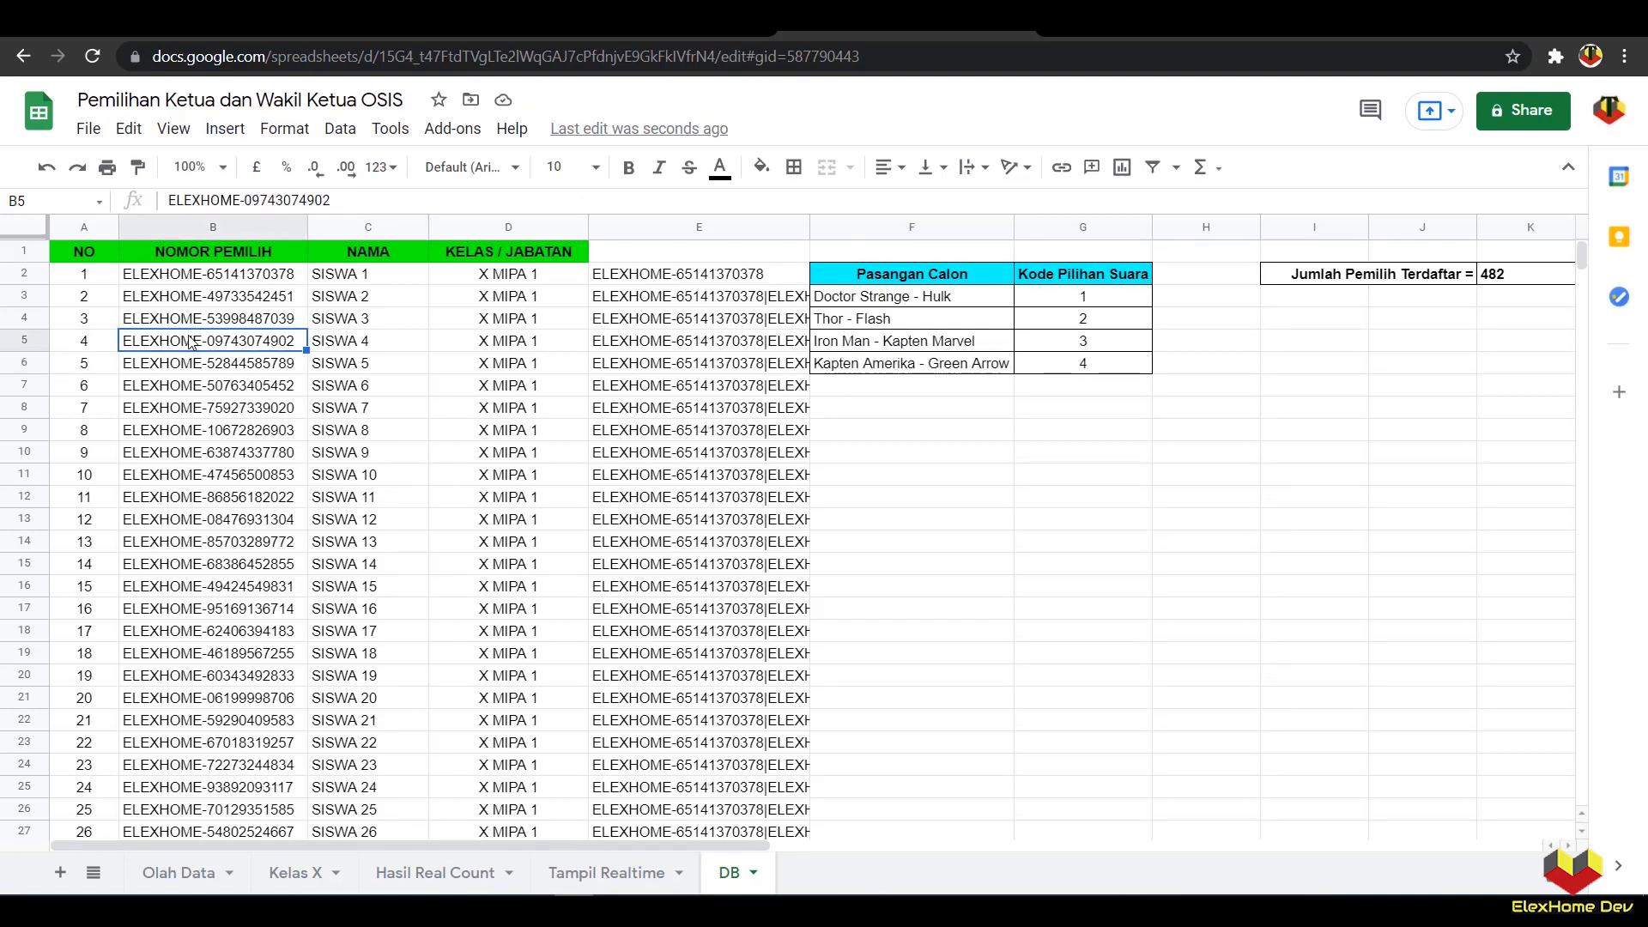
left_click(577, 30)
left_click(599, 367)
key("ctrl+v")
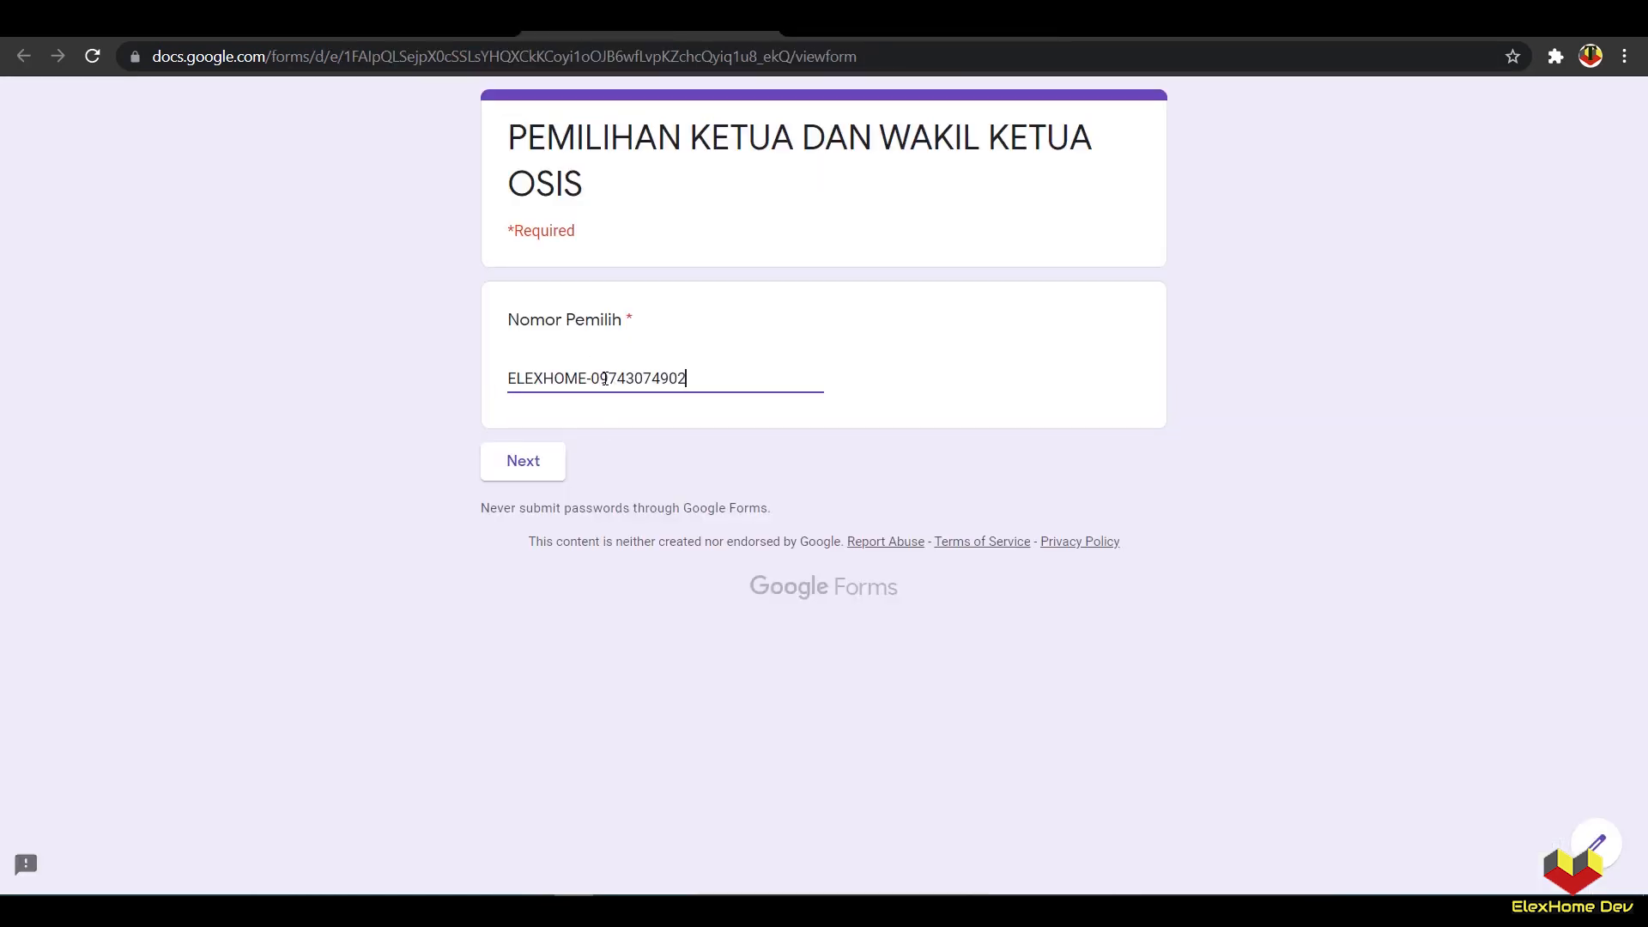
left_click(532, 468)
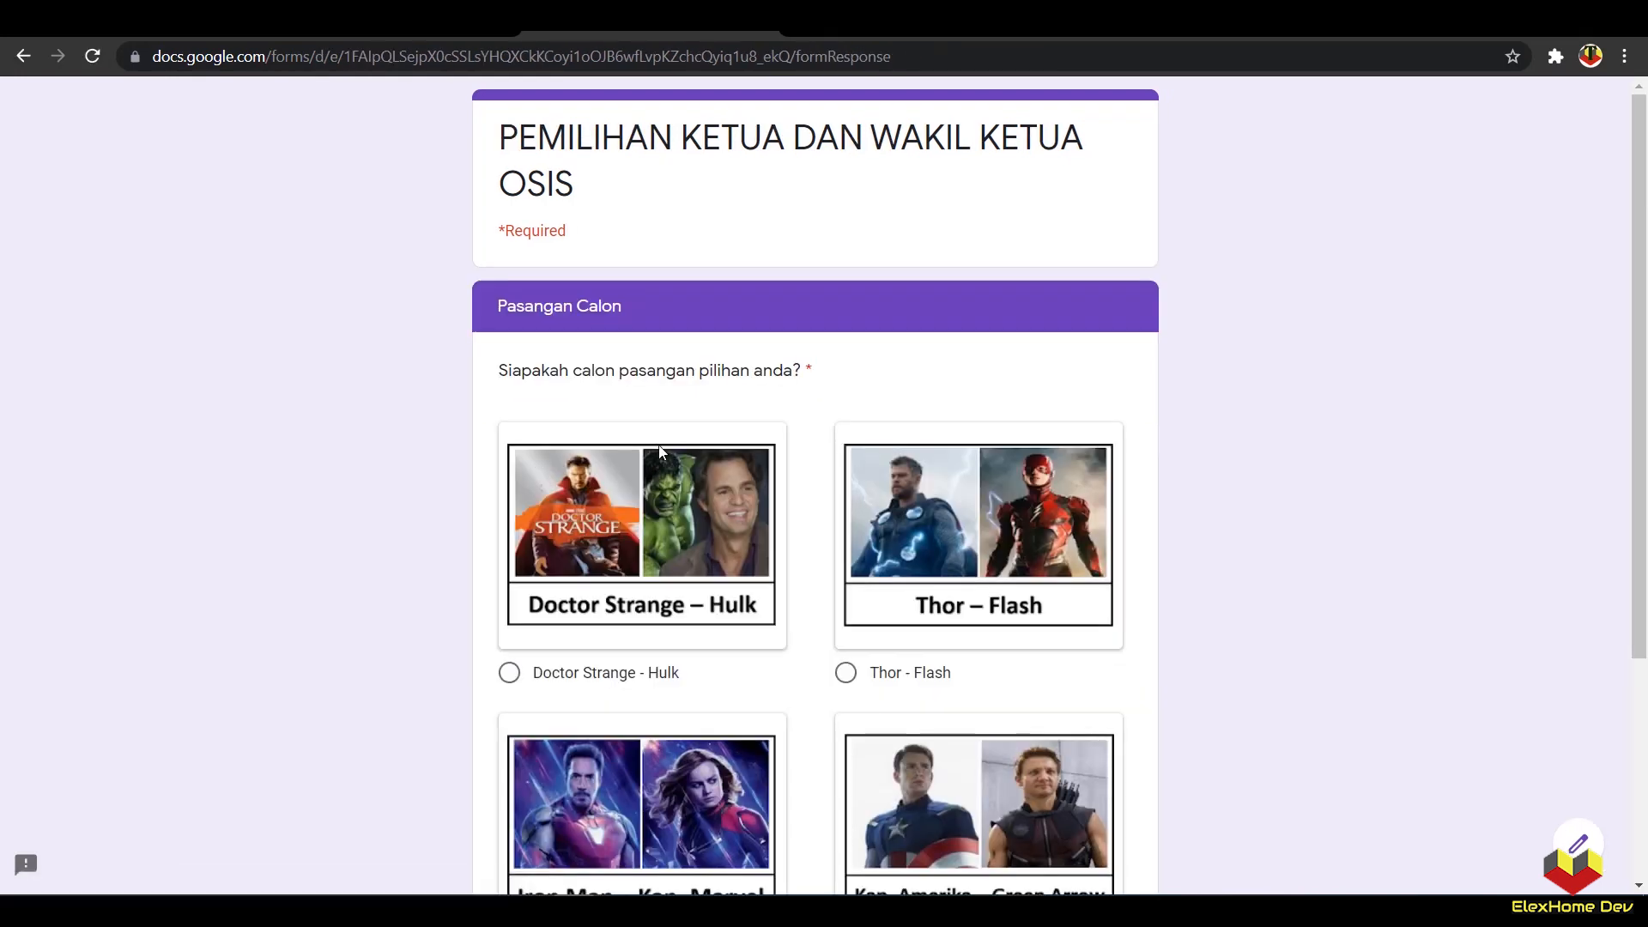
Step: Examine the candidate options and their images in the preview, leave it without submitting, and return to the form editor
scroll(655, 388, "down", 4)
scroll(654, 388, "up", 4)
scroll(655, 388, "down", 4)
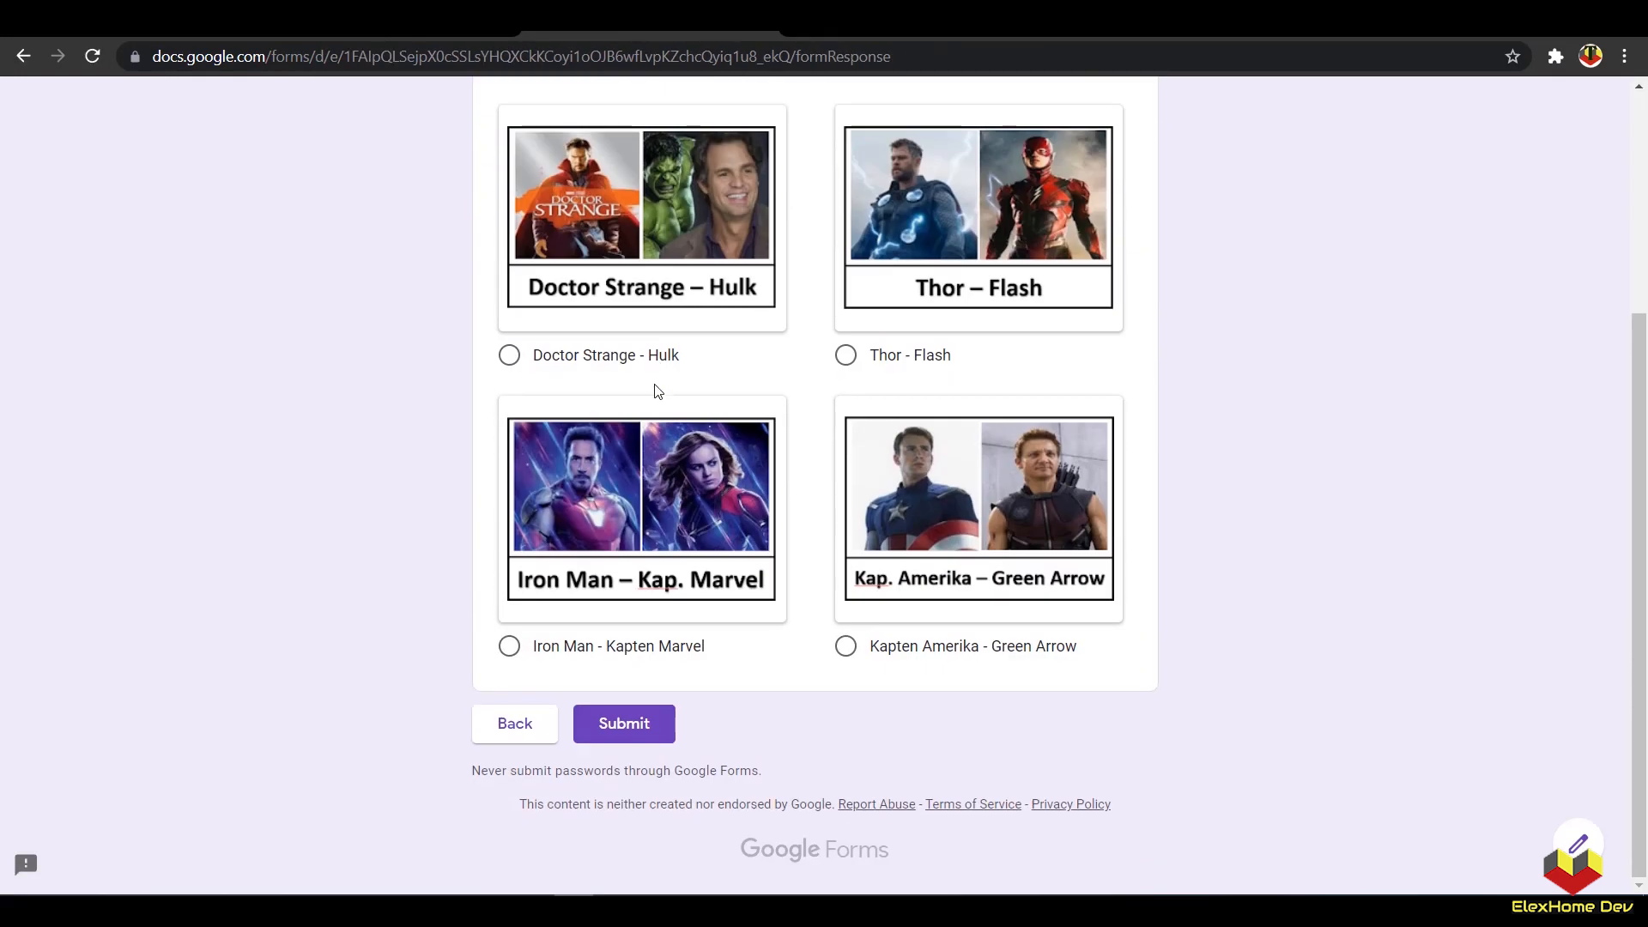
scroll(657, 391, "up", 4)
left_click(766, 18)
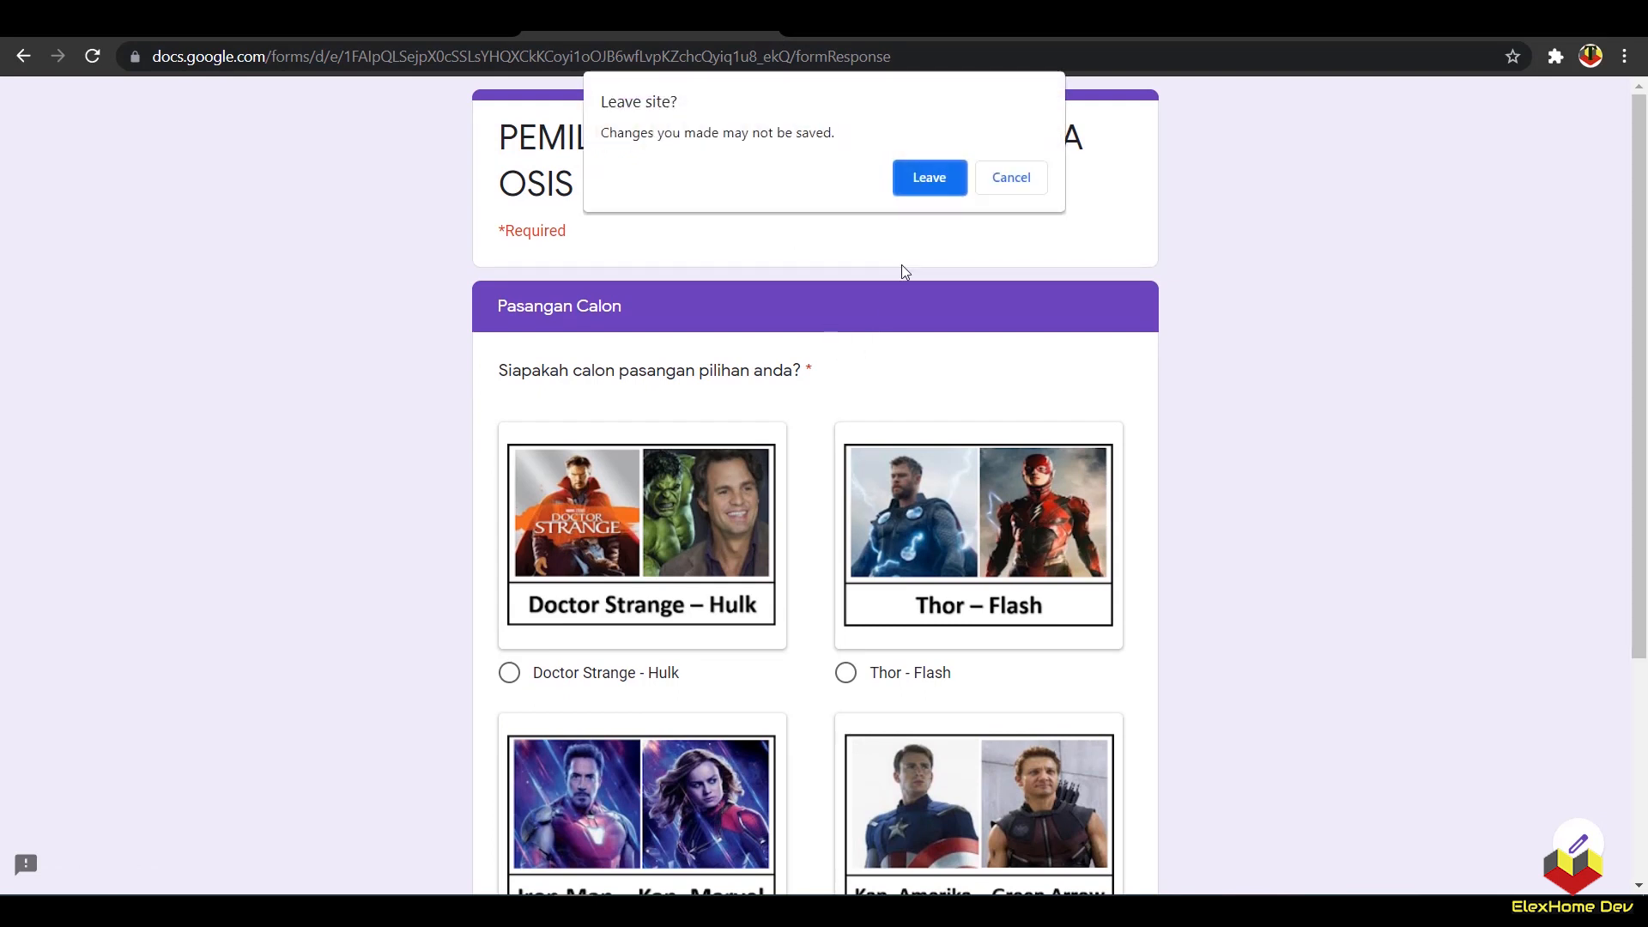
left_click(915, 182)
left_click(481, 19)
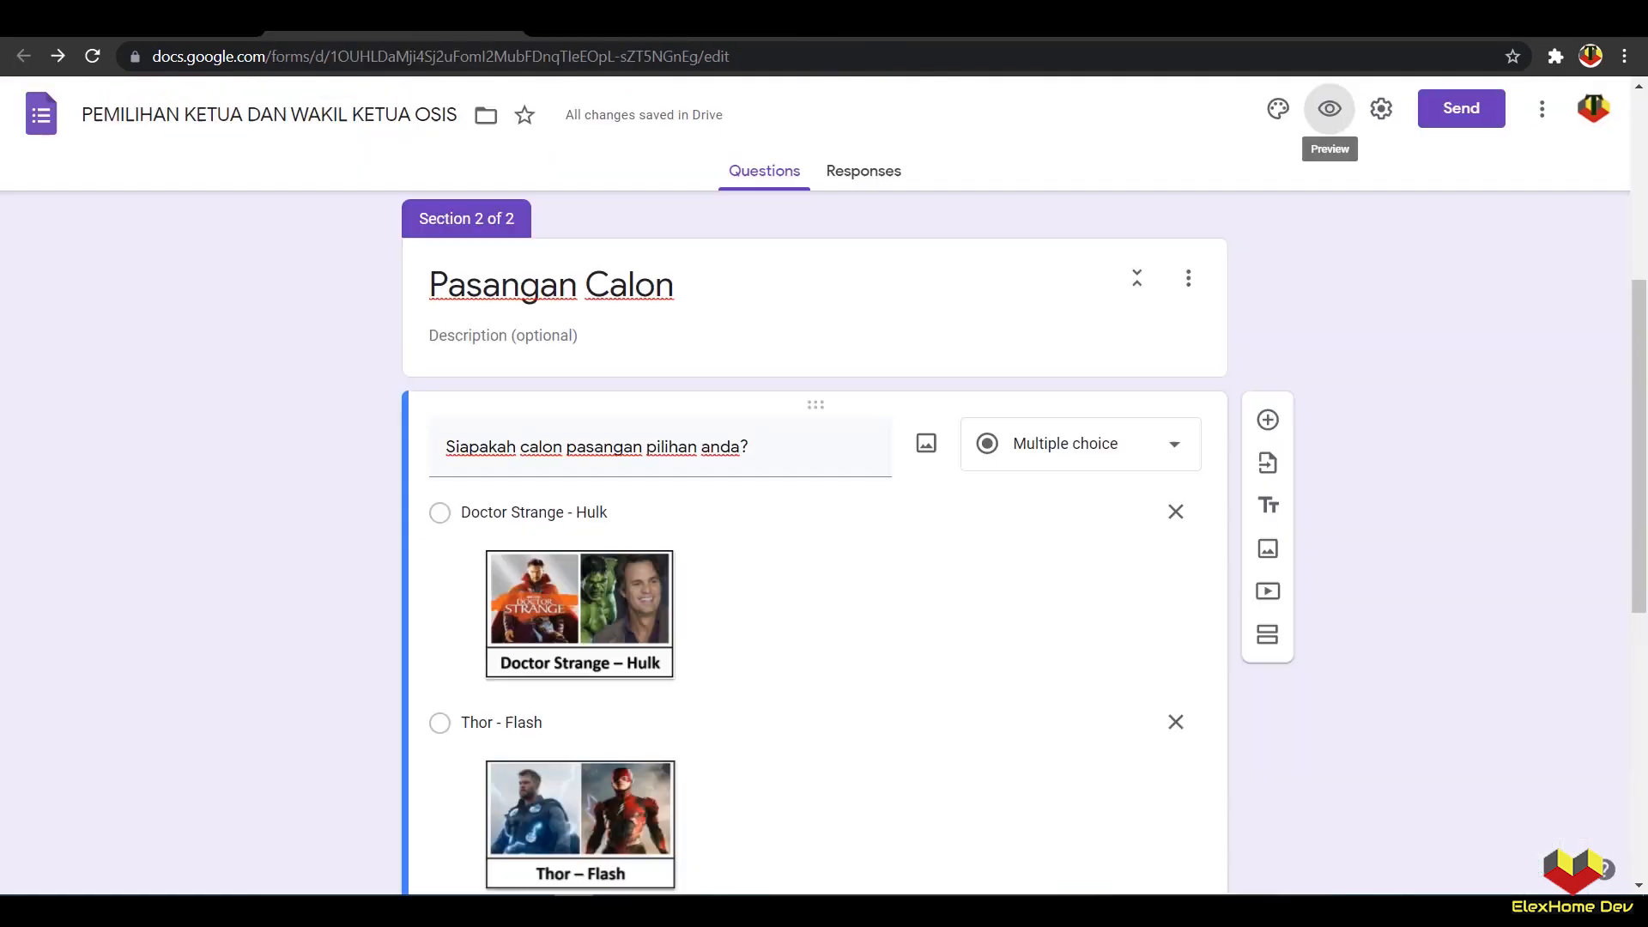
Step: Add a third section after the candidate question and title it "Konfirmasi"
scroll(711, 574, "down", 2)
scroll(711, 579, "down", 4)
scroll(725, 578, "up", 5)
scroll(732, 589, "down", 6)
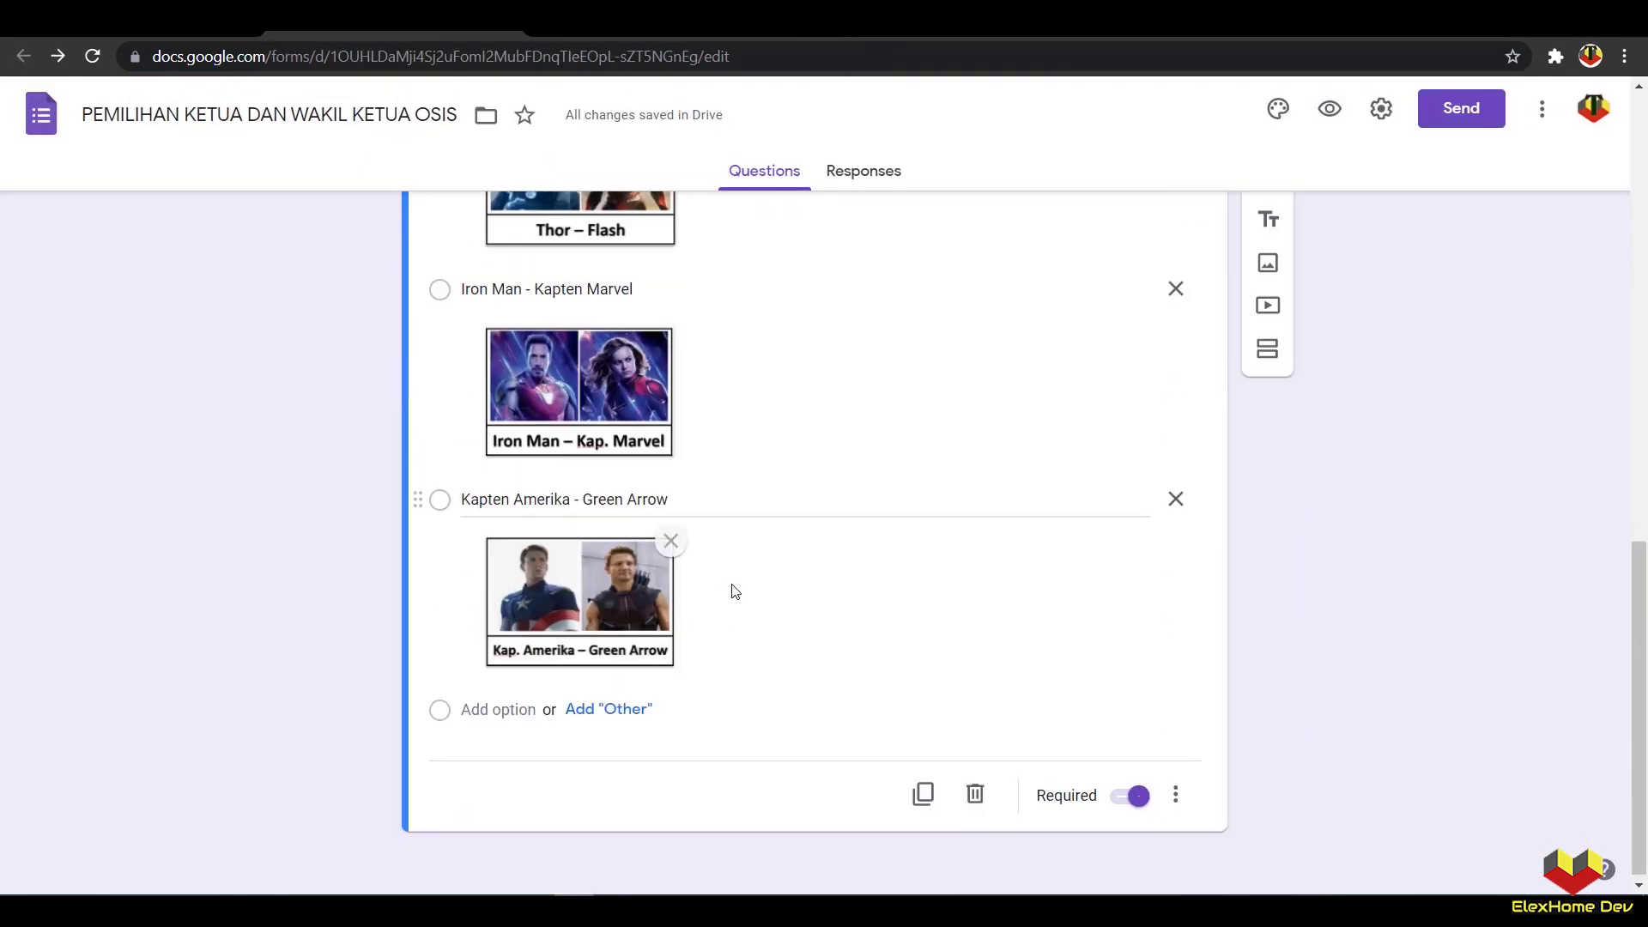
scroll(865, 607, "up", 3)
left_click(498, 303)
scroll(930, 621, "down", 3)
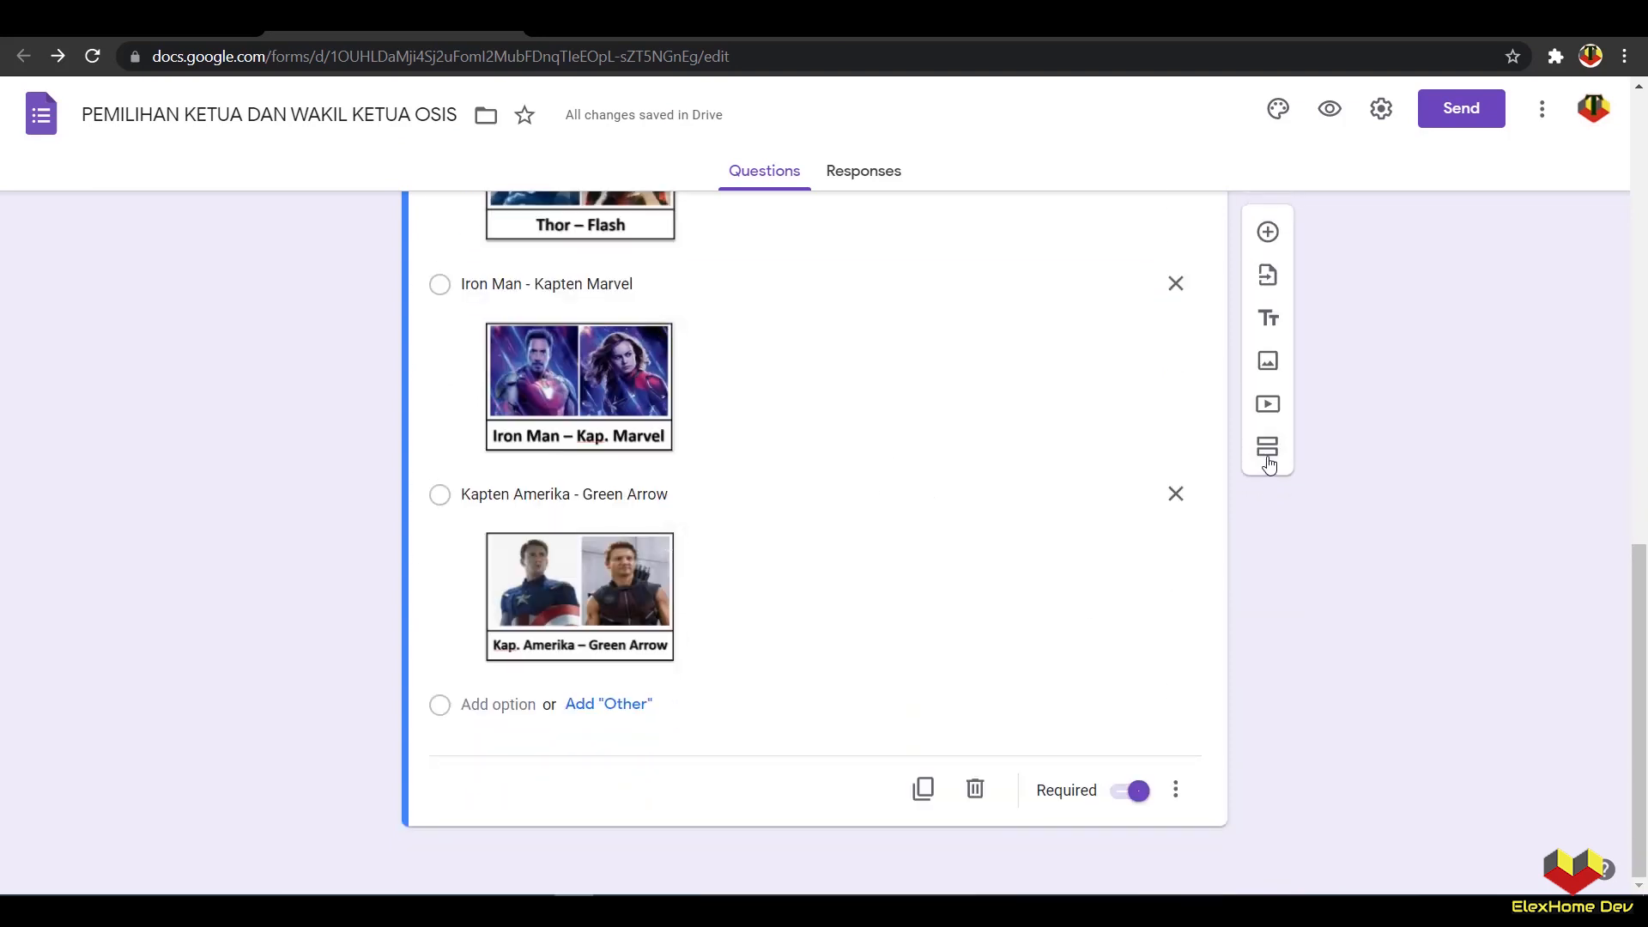
left_click(1267, 455)
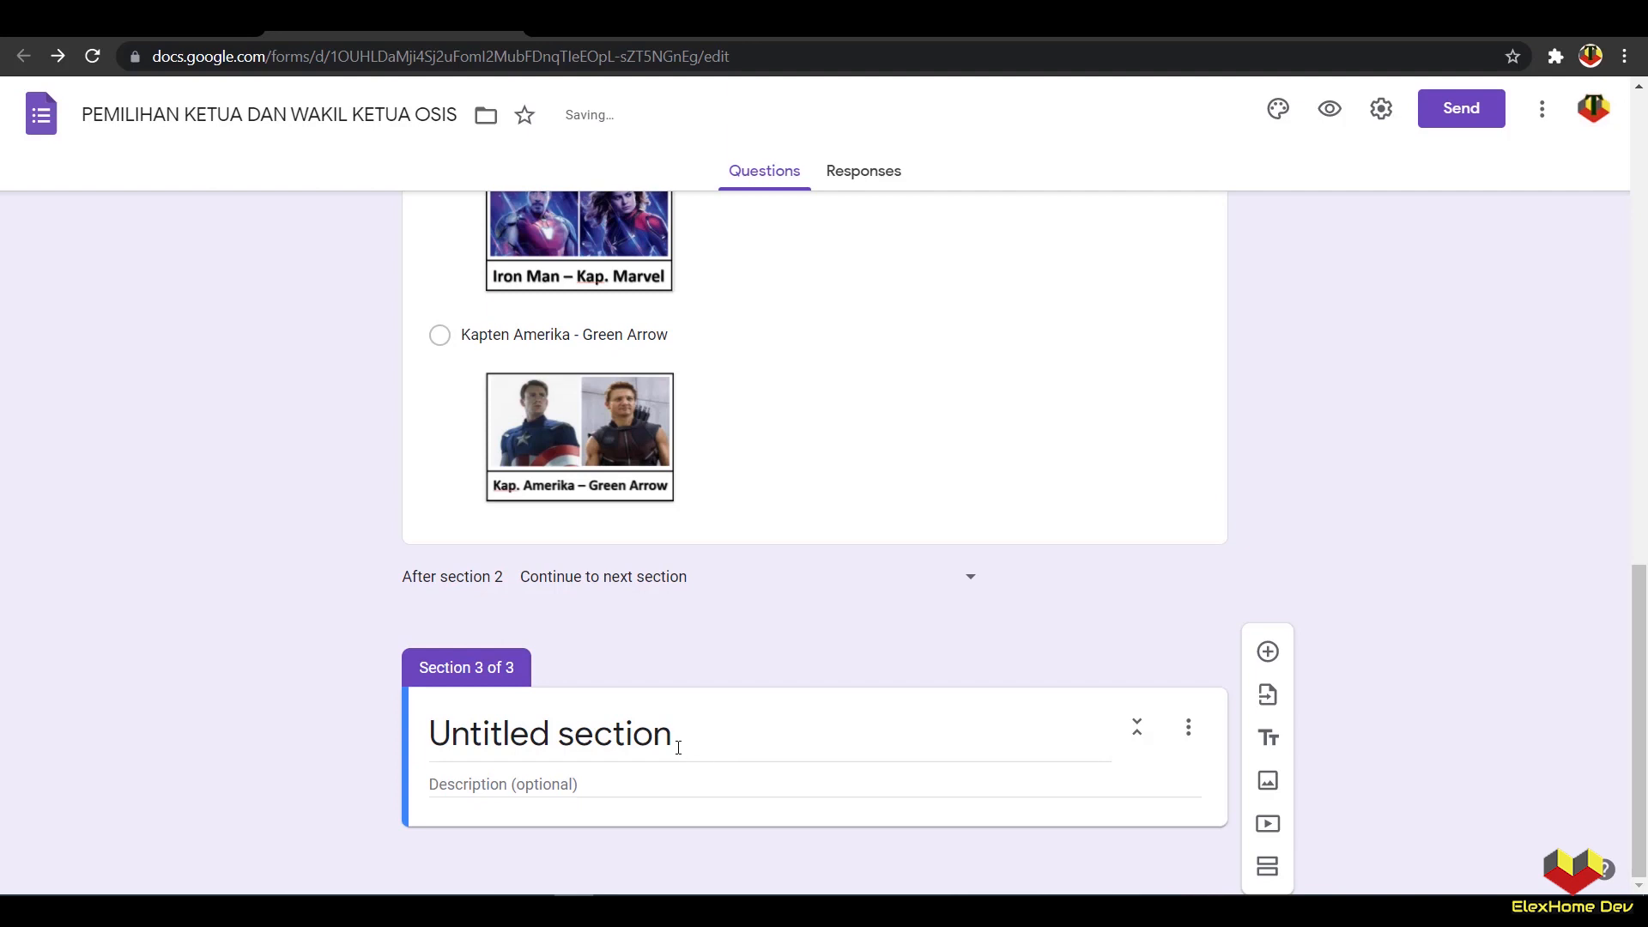
left_click(678, 747)
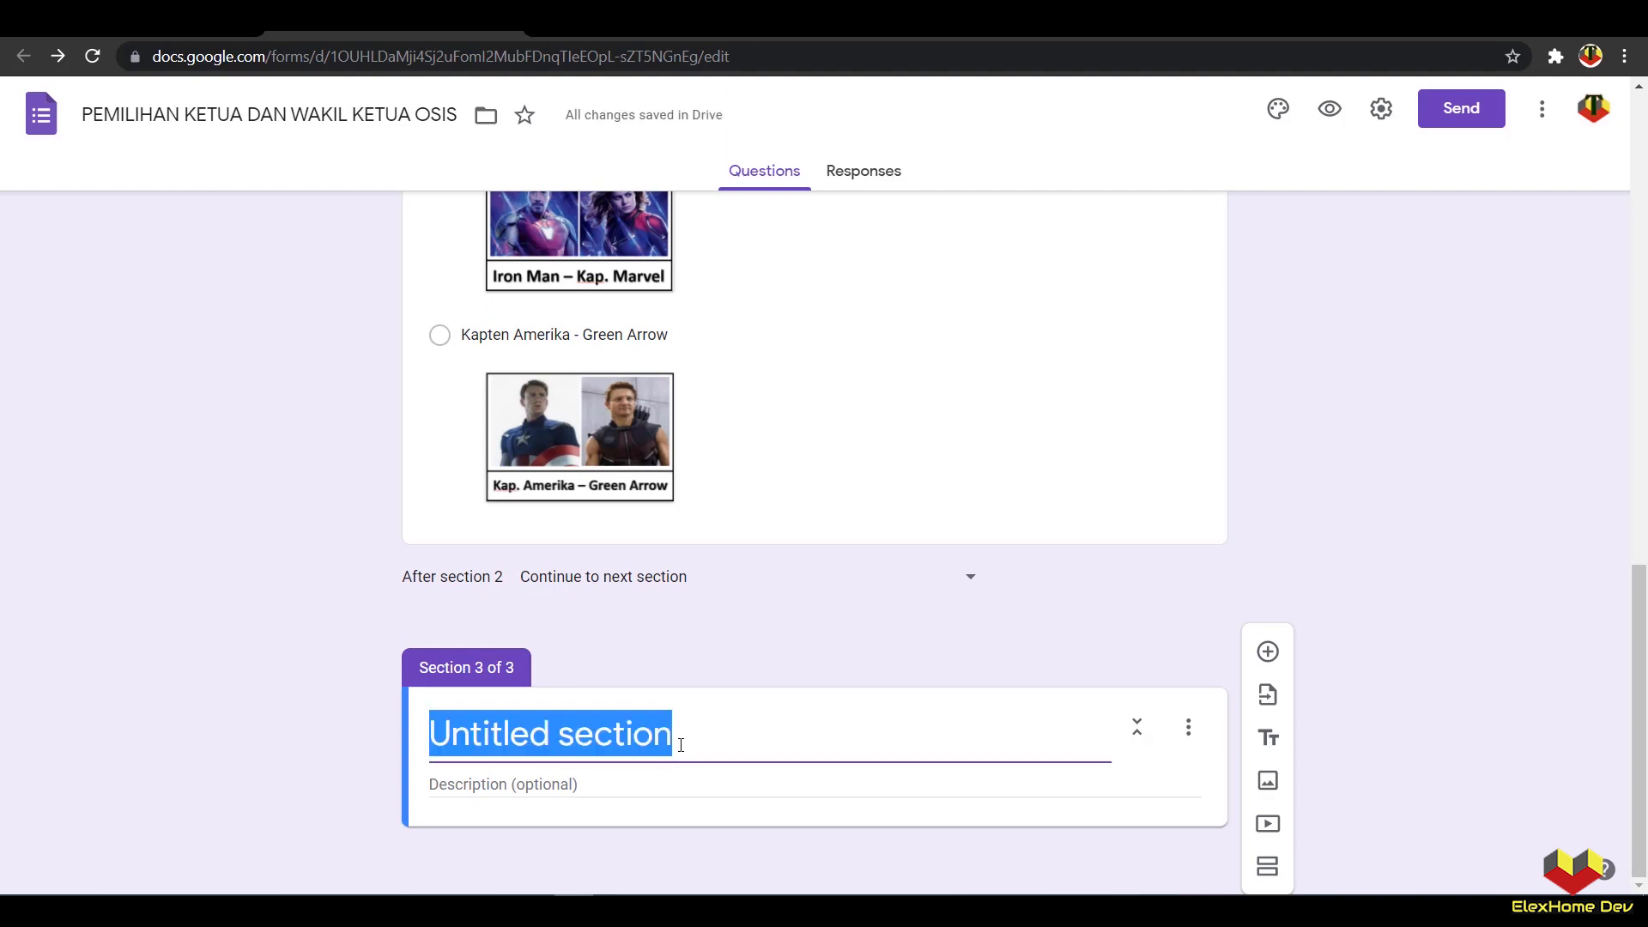
type("Konfor")
key("BackSpace")
key("BackSpace")
type("irmasi")
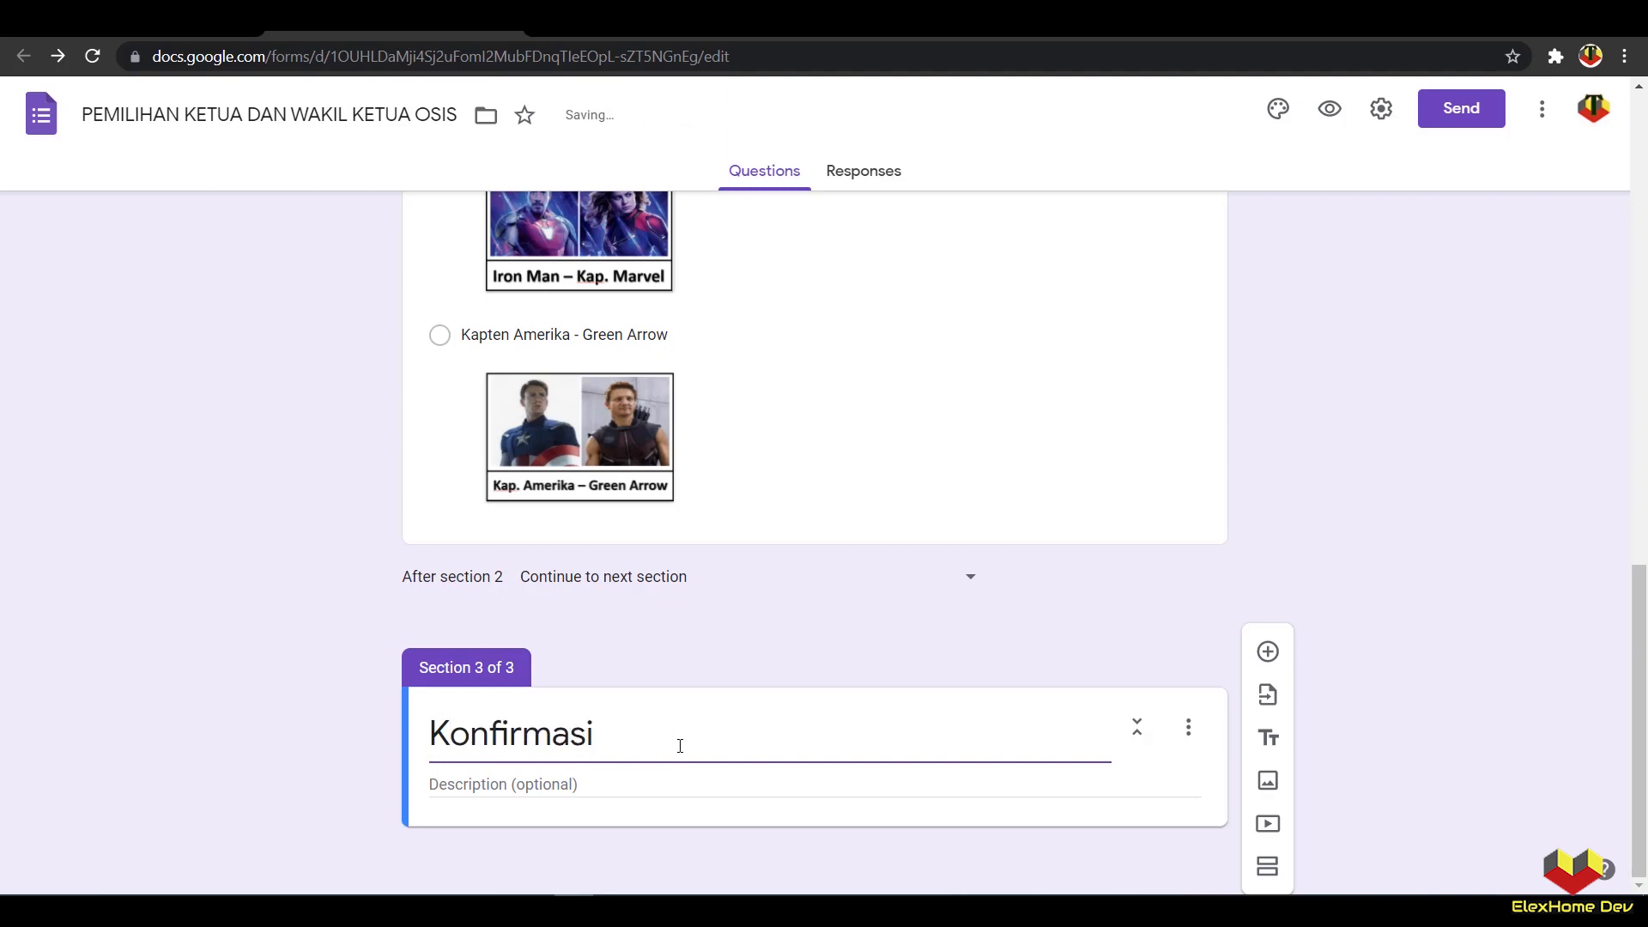
Step: Add a question to the Konfirmasi section reading "Apakah anda sudah yakin dengan pilihan pasangan calonn tersebut?"
left_click(1267, 652)
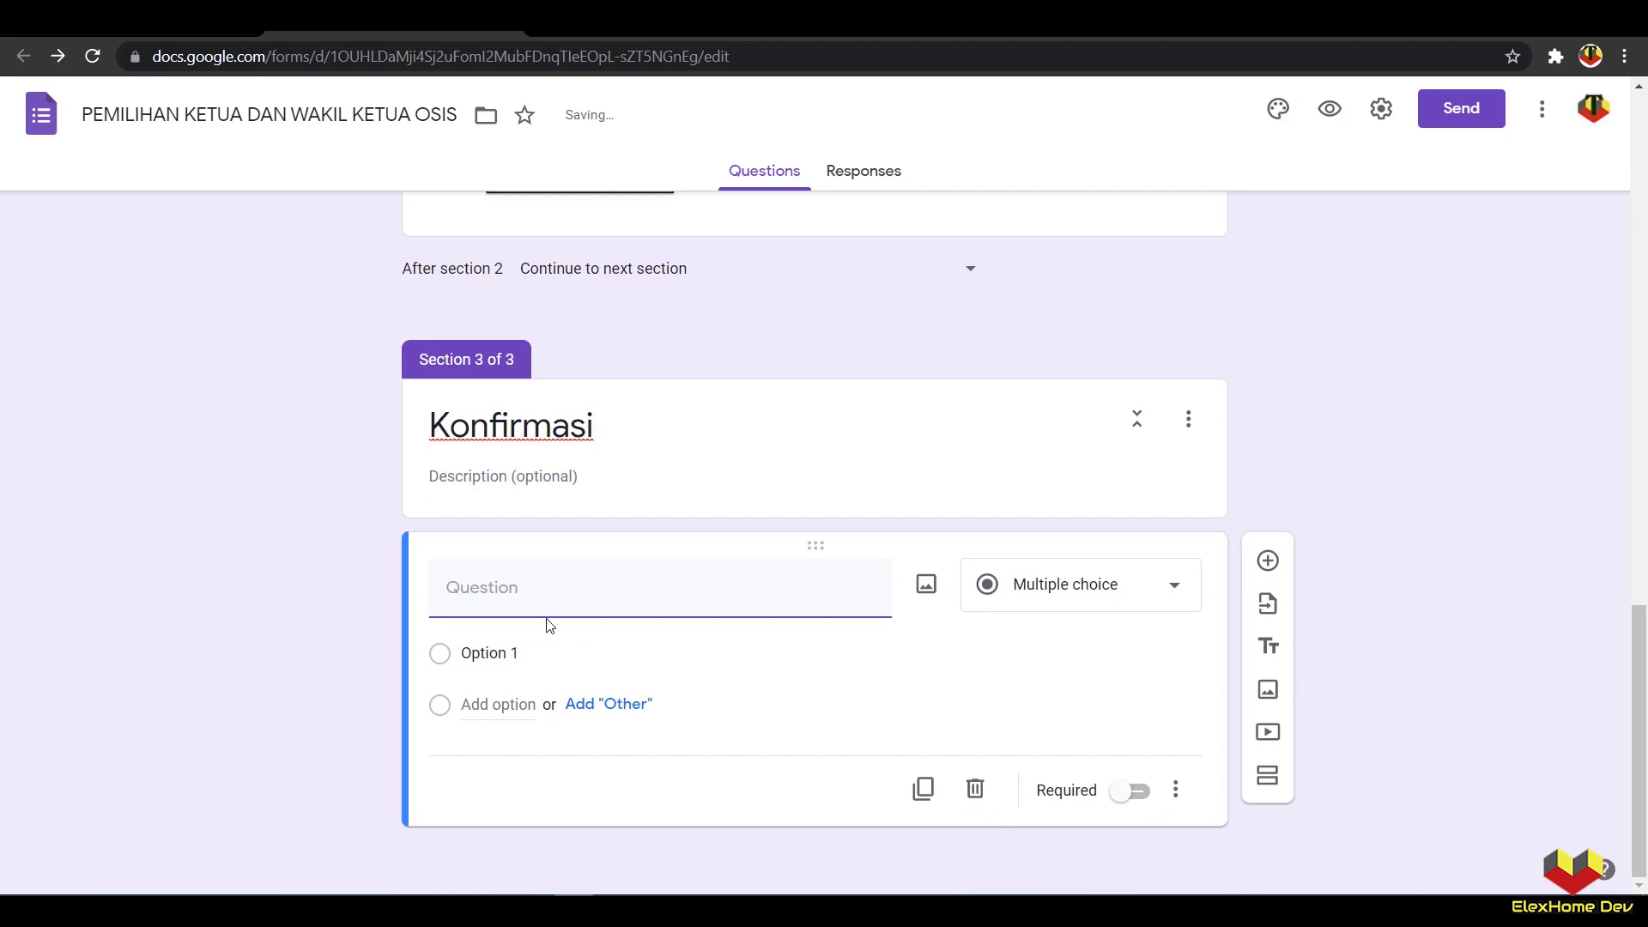
type("Apakah anda su")
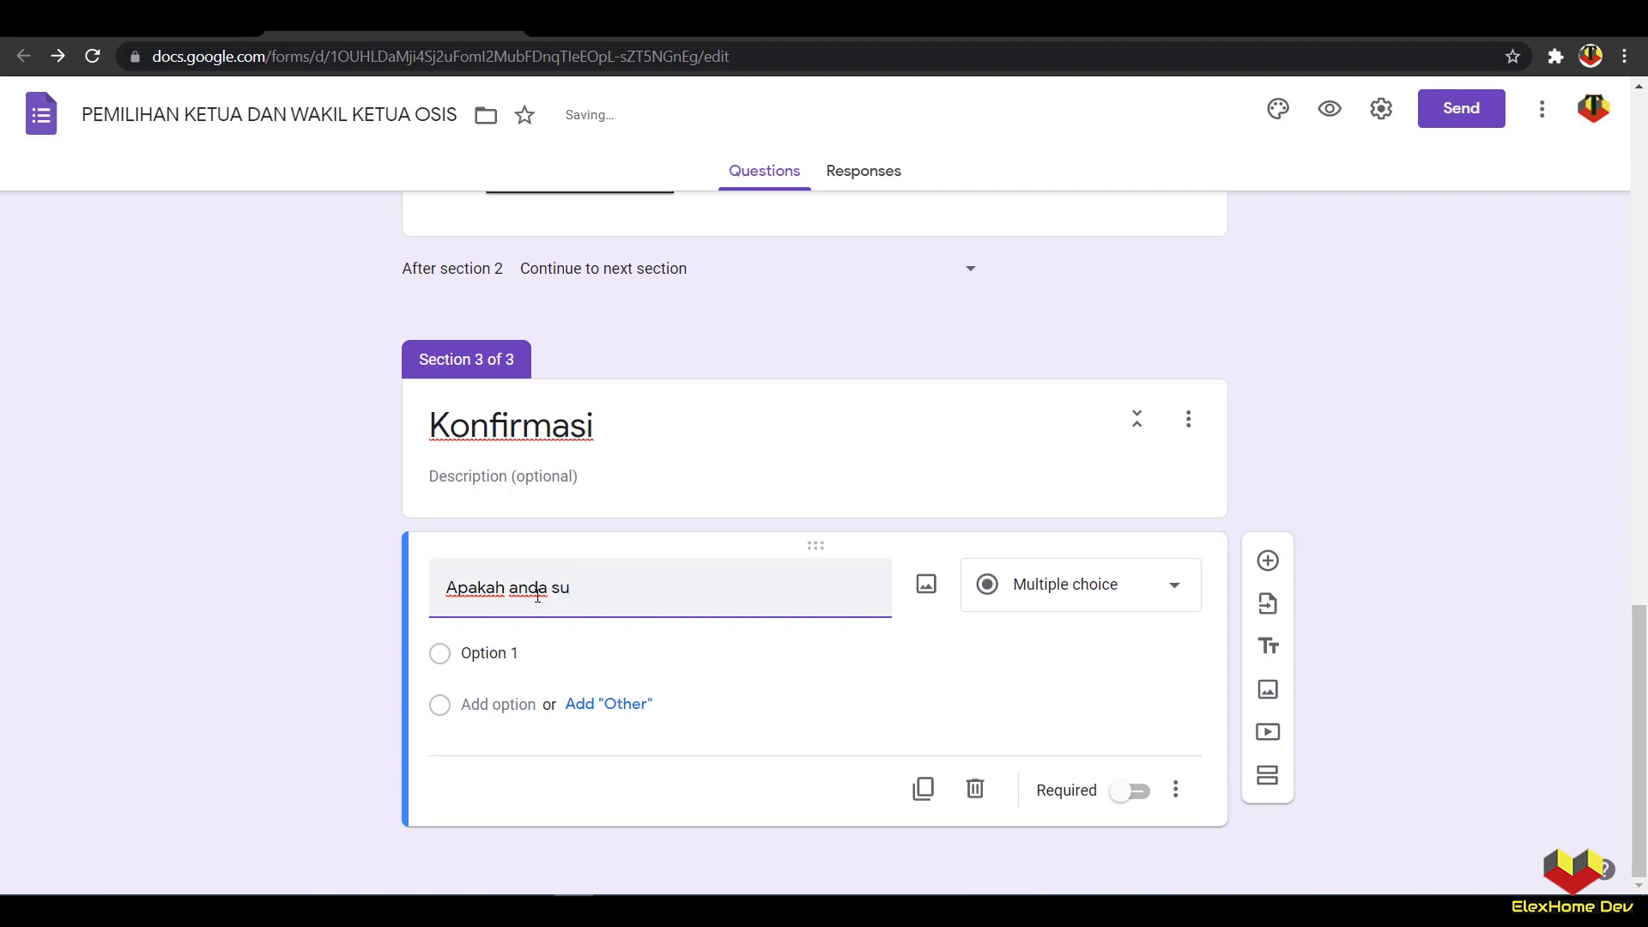
type("dah yakin dengan pilihan")
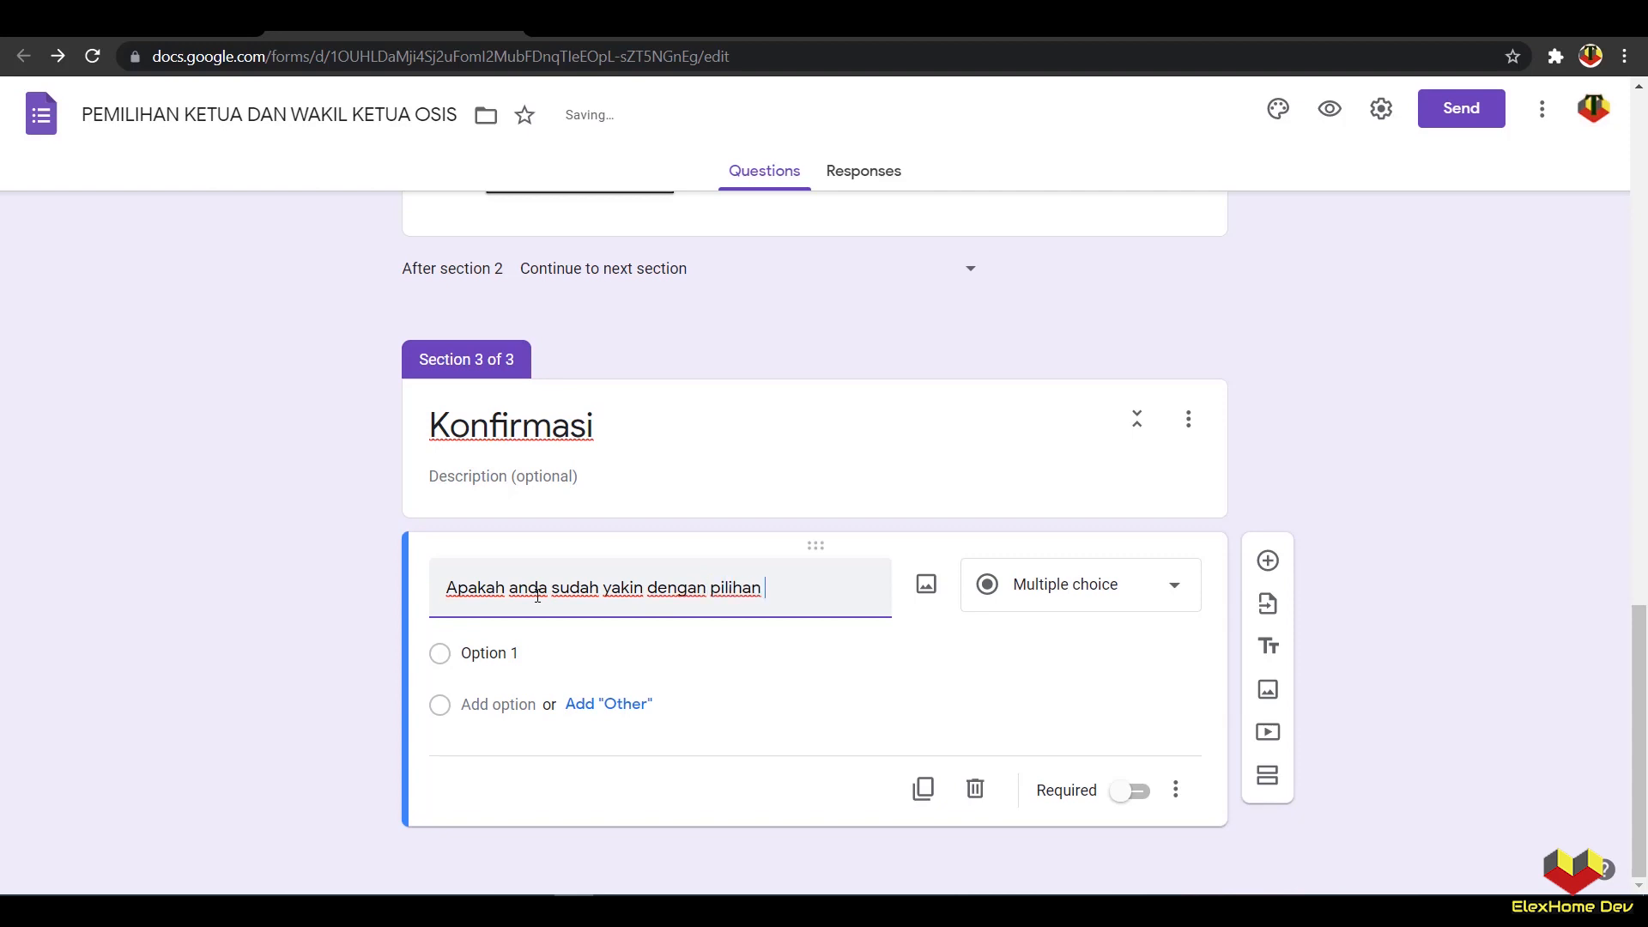
type(" pasangan calond")
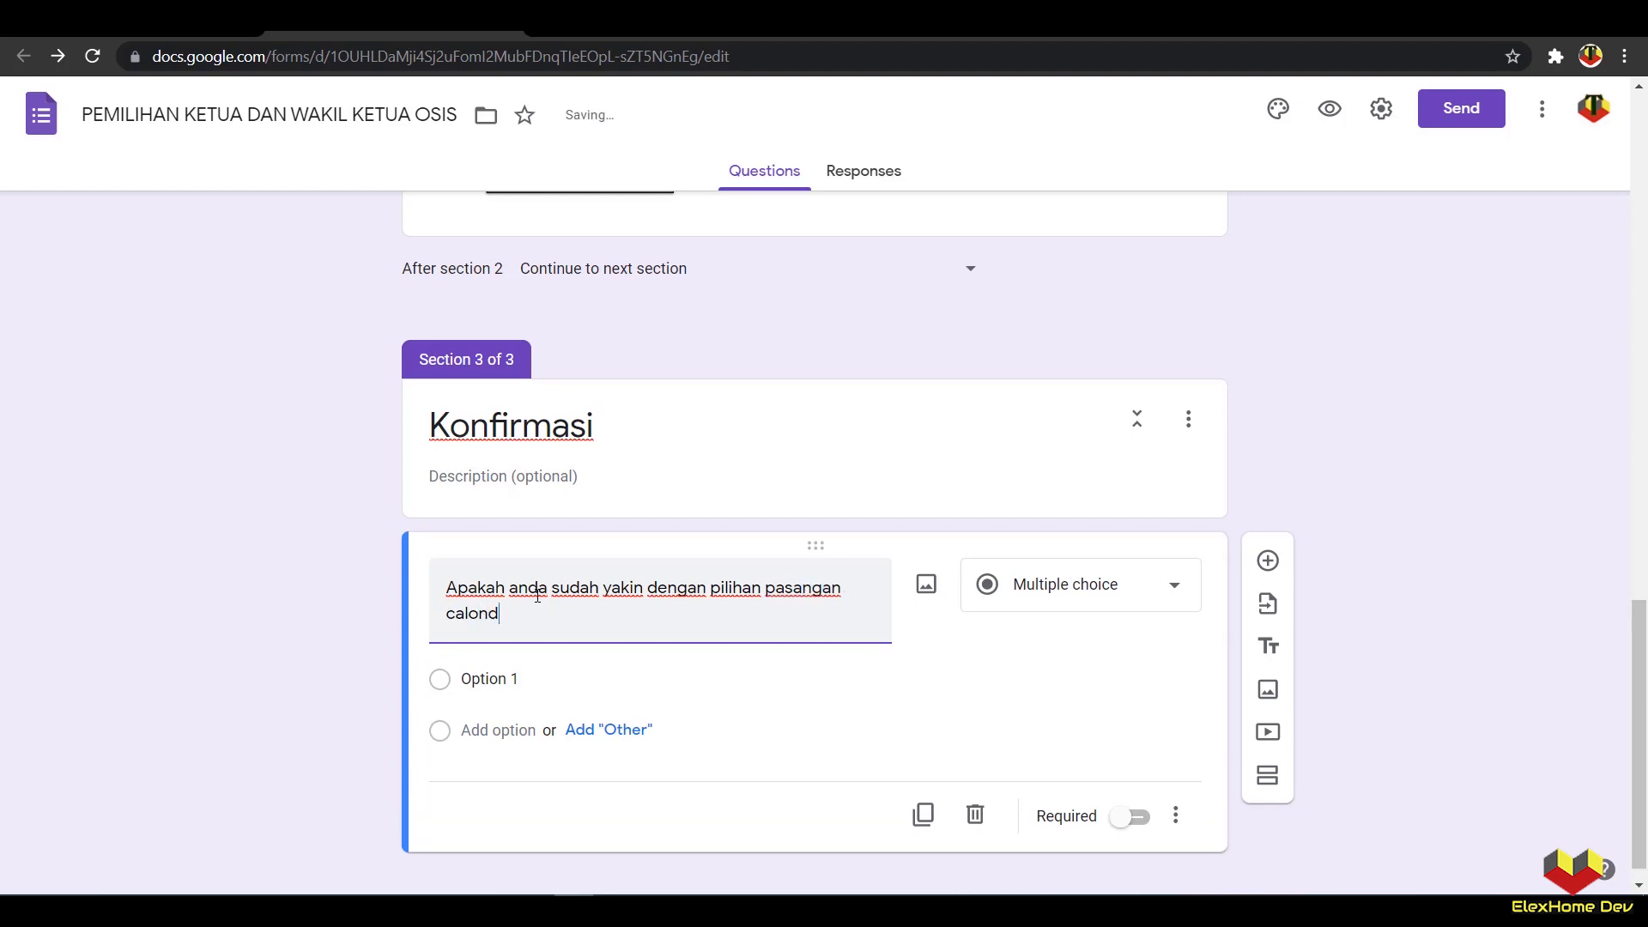
key("BackSpace")
type("n tersebut?")
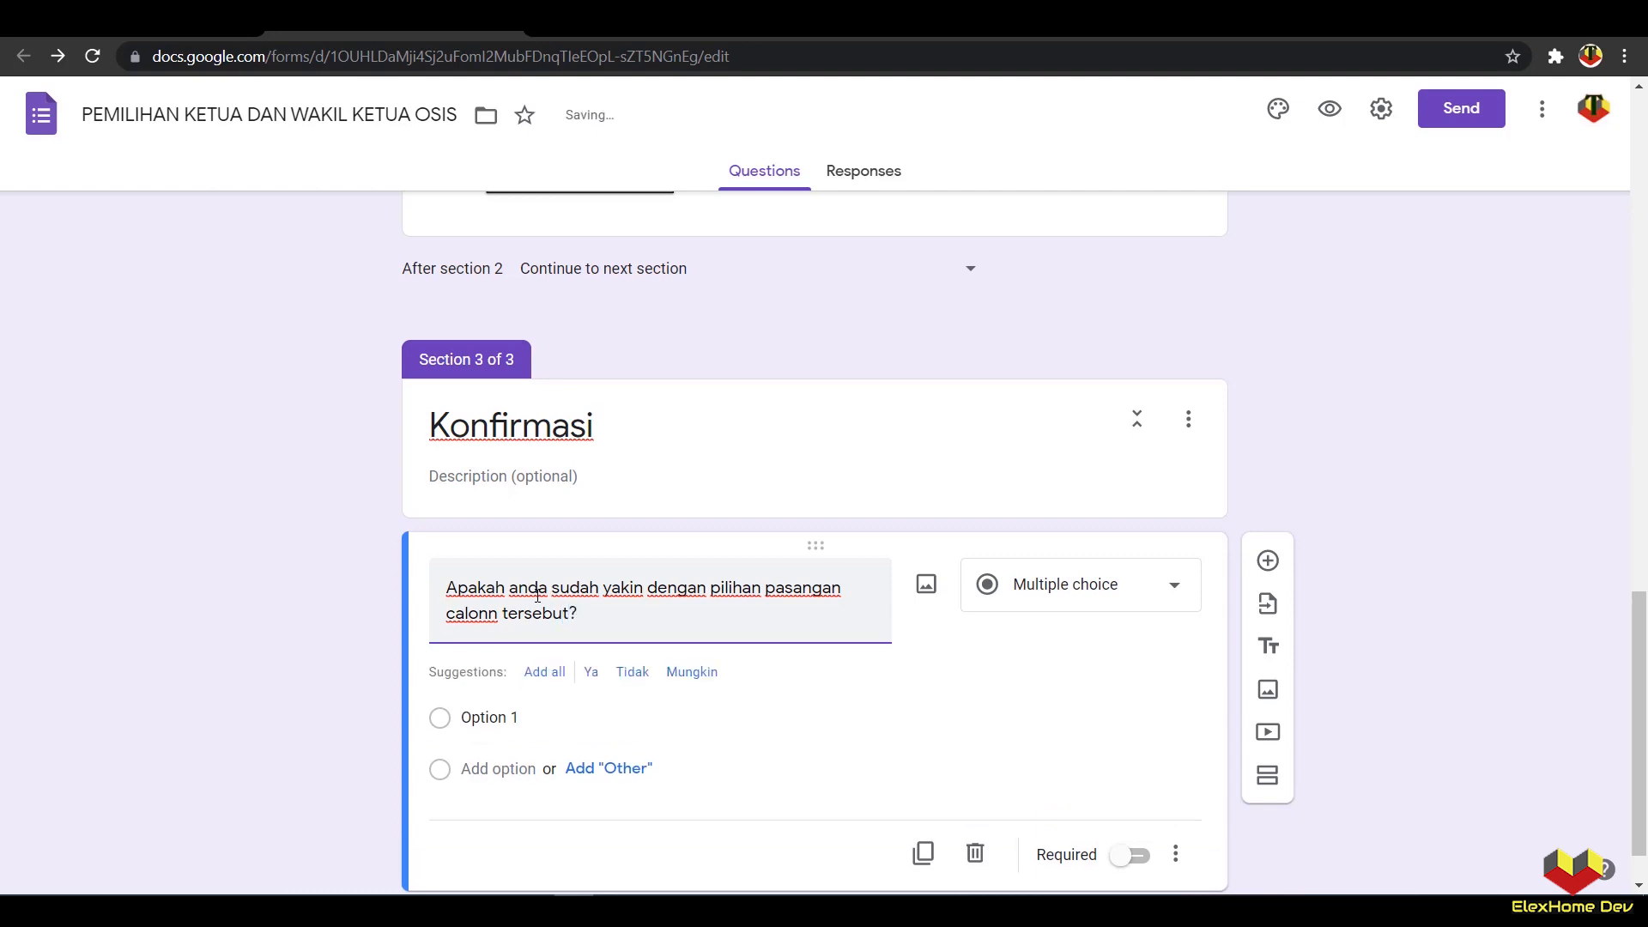
Step: Make the confirmation question required and name its single option "YA"
left_click(1129, 855)
left_click(560, 709)
type("YA")
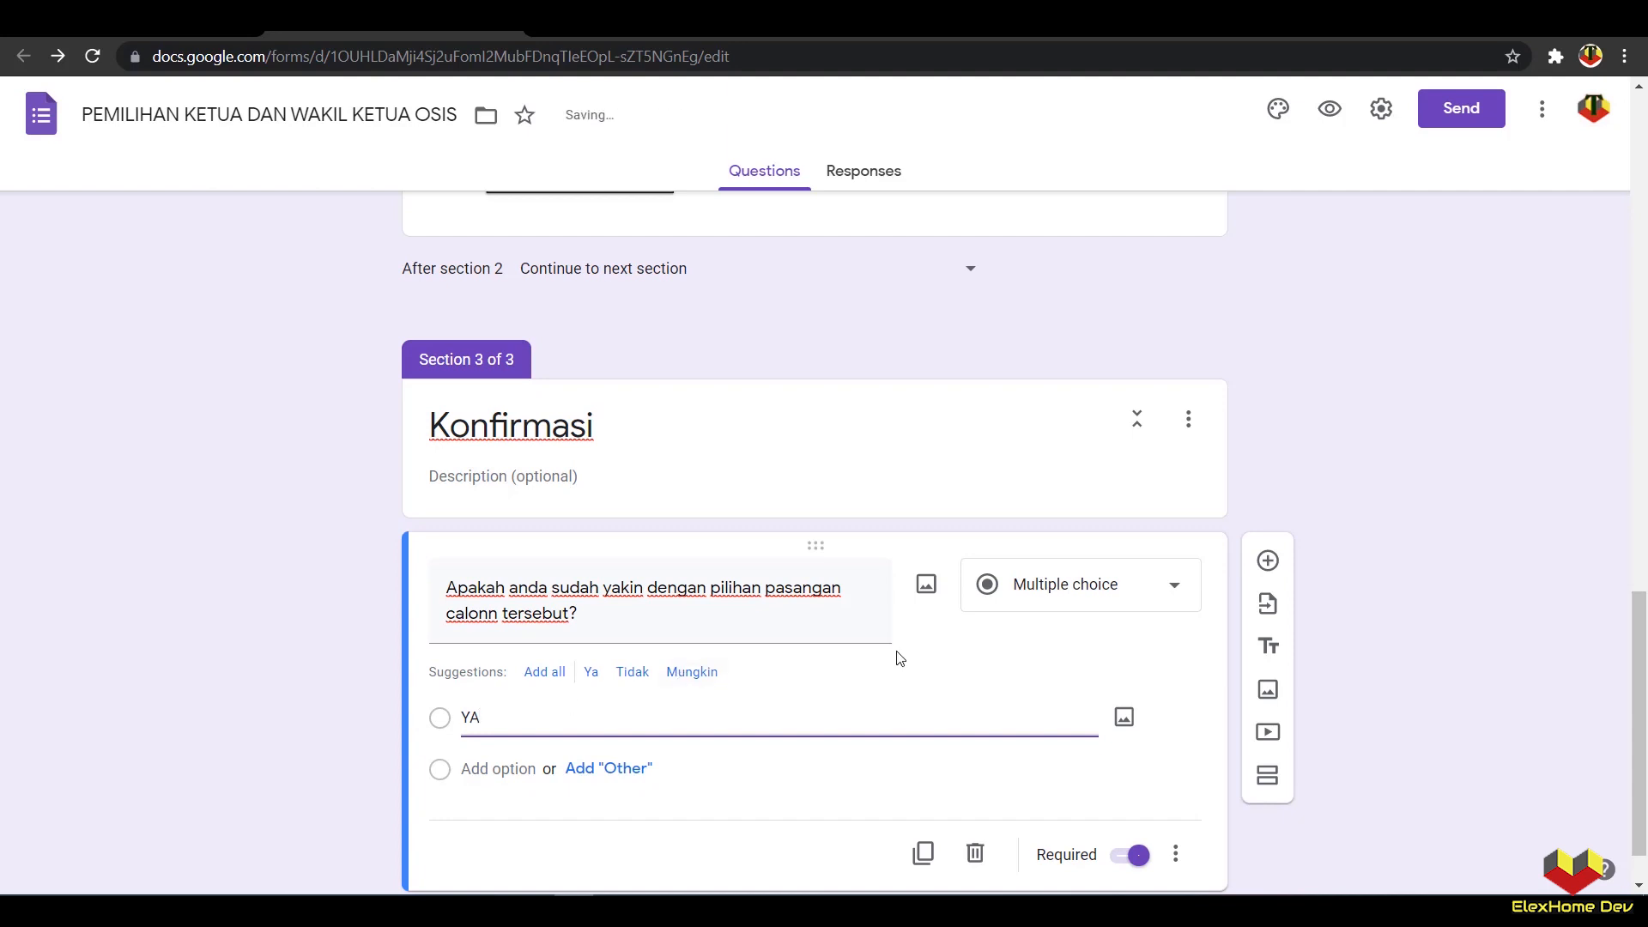
scroll(842, 651, "down", 1)
left_click(314, 598)
Step: Preview the form, answer Nomor Pemilih with the previously copied voter number, and continue to the candidate section
scroll(325, 606, "up", 10)
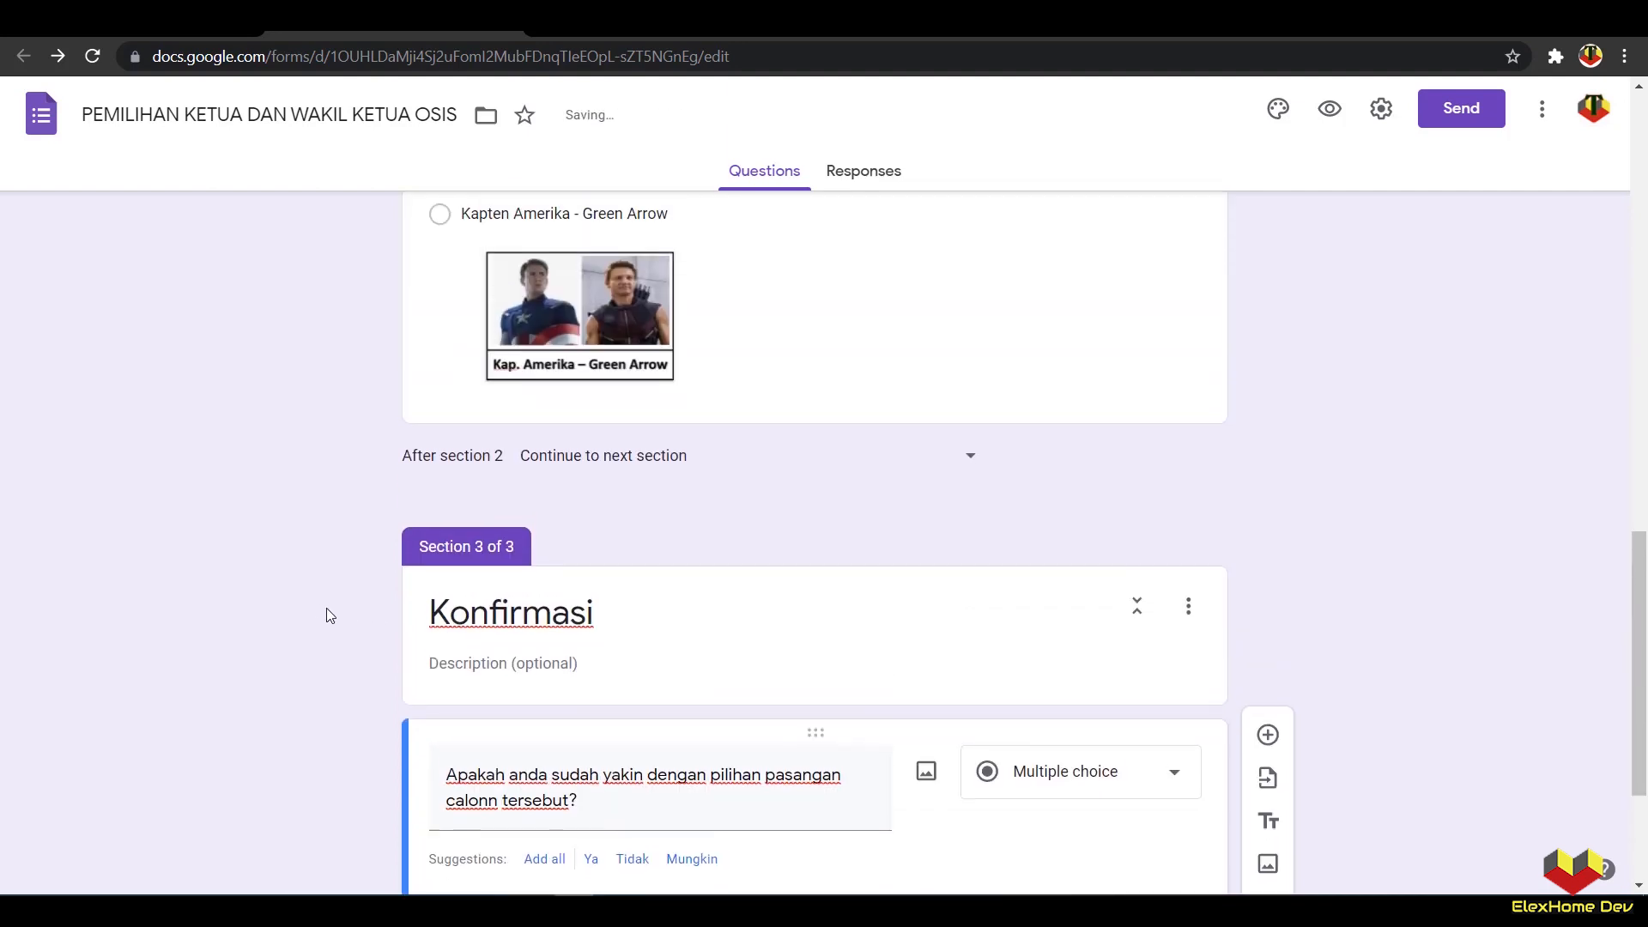
left_click(1311, 108)
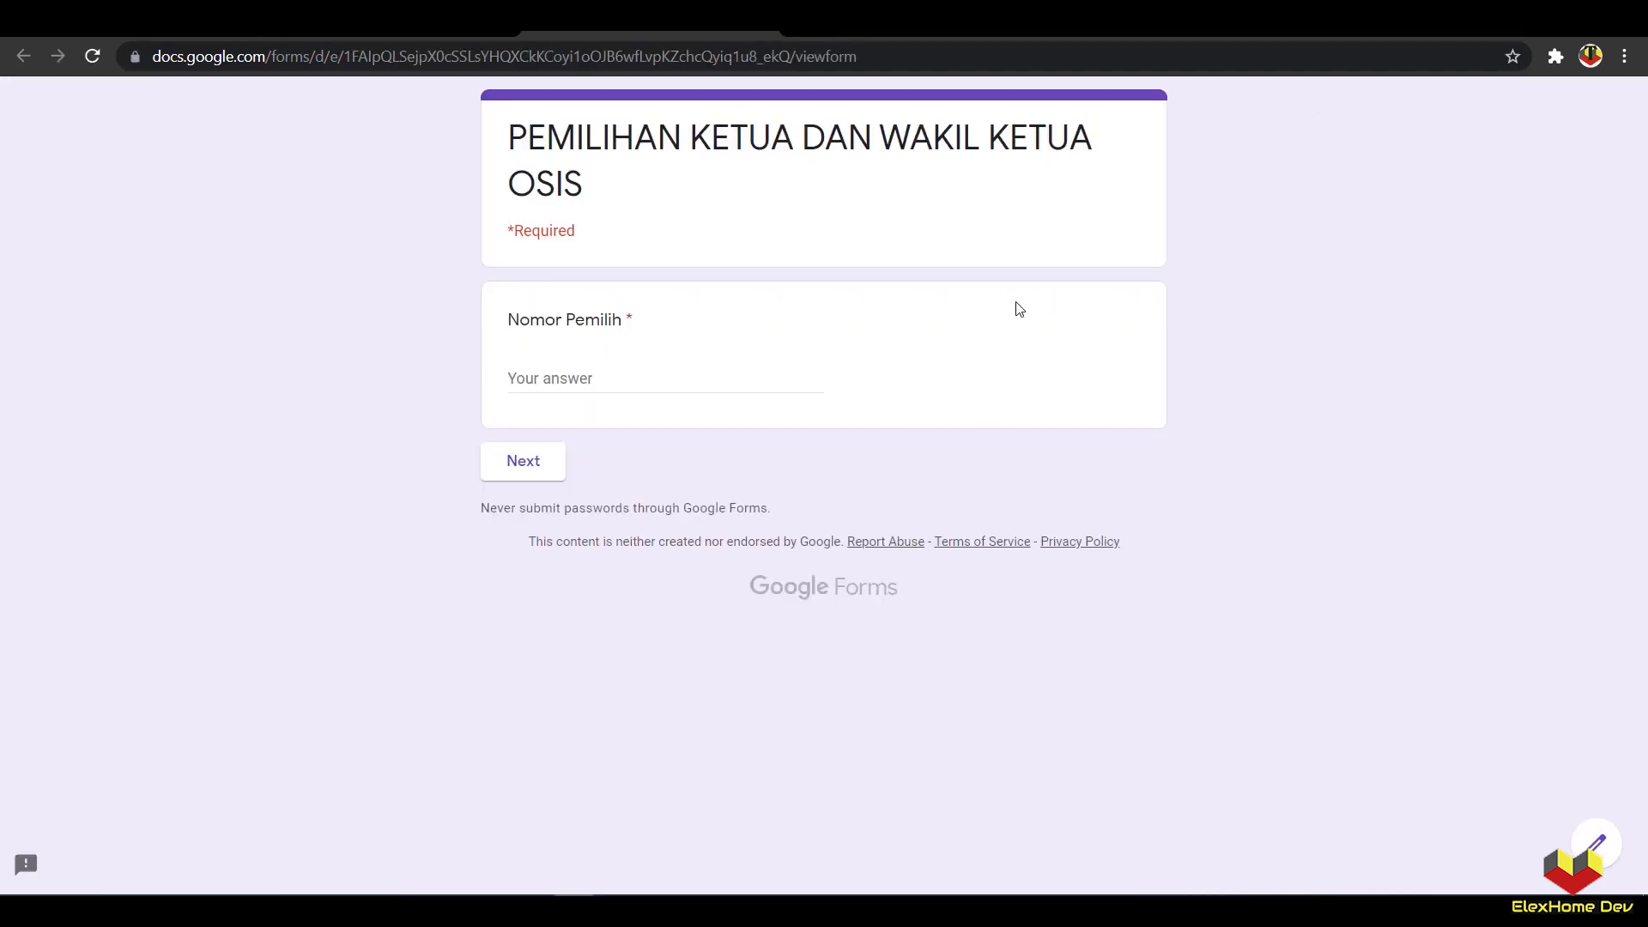
left_click(670, 375)
key("ctrl+v")
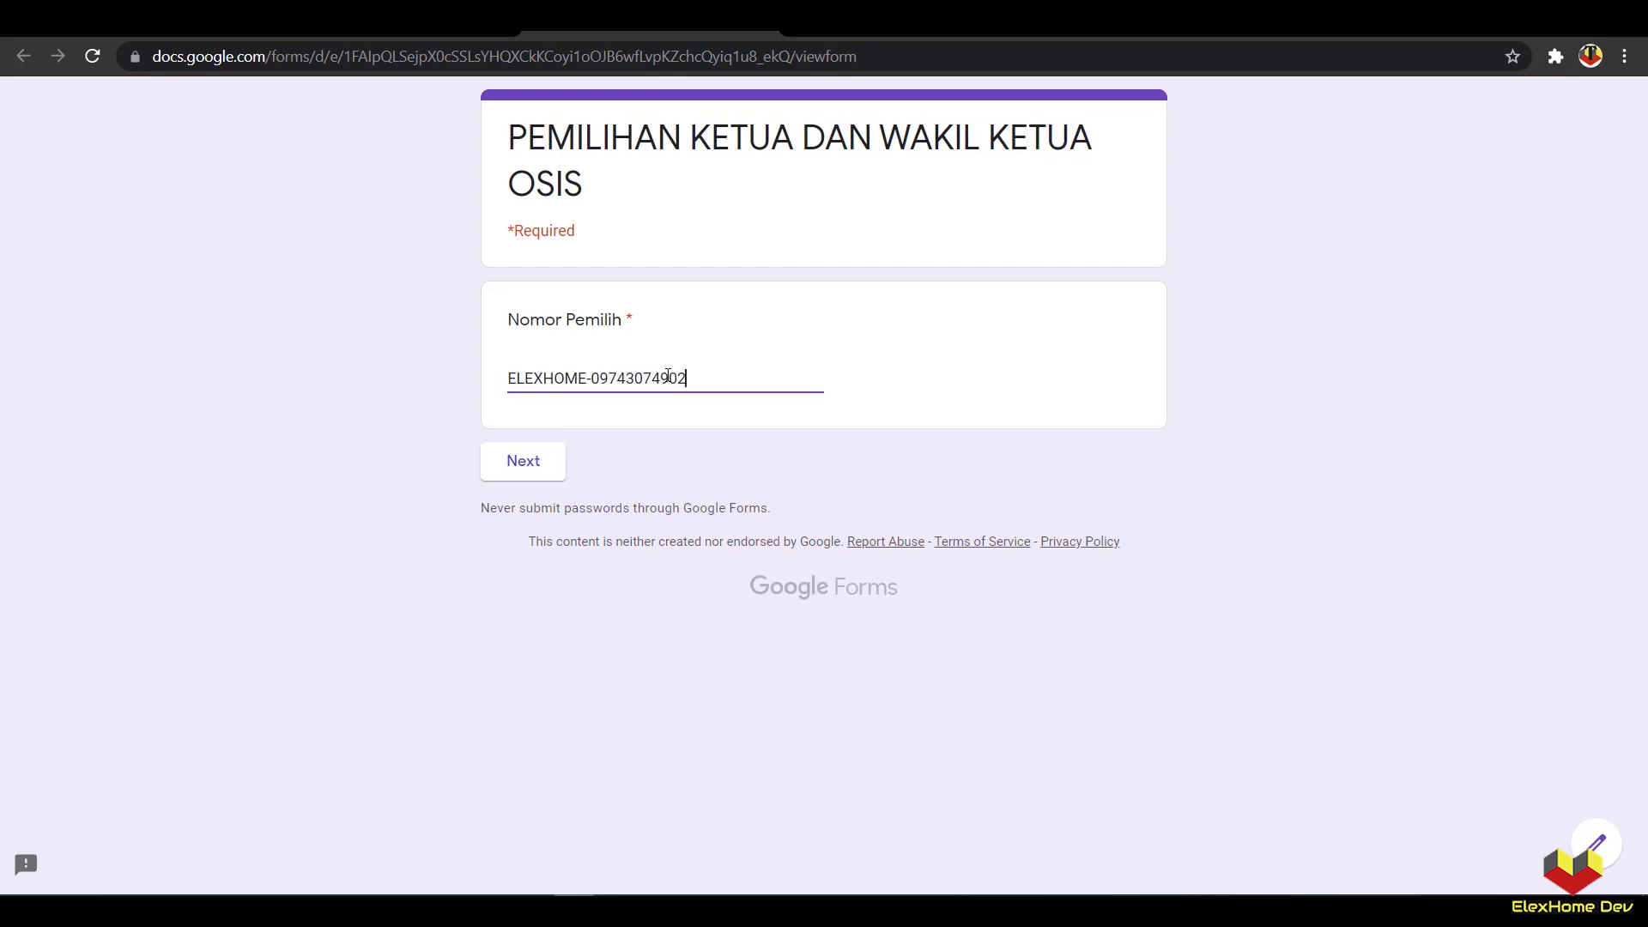
left_click(521, 464)
Step: Choose Doctor Strange - Hulk, check the Konfirmasi section, and go back to change the choice to Thor - Flash
scroll(520, 464, "down", 4)
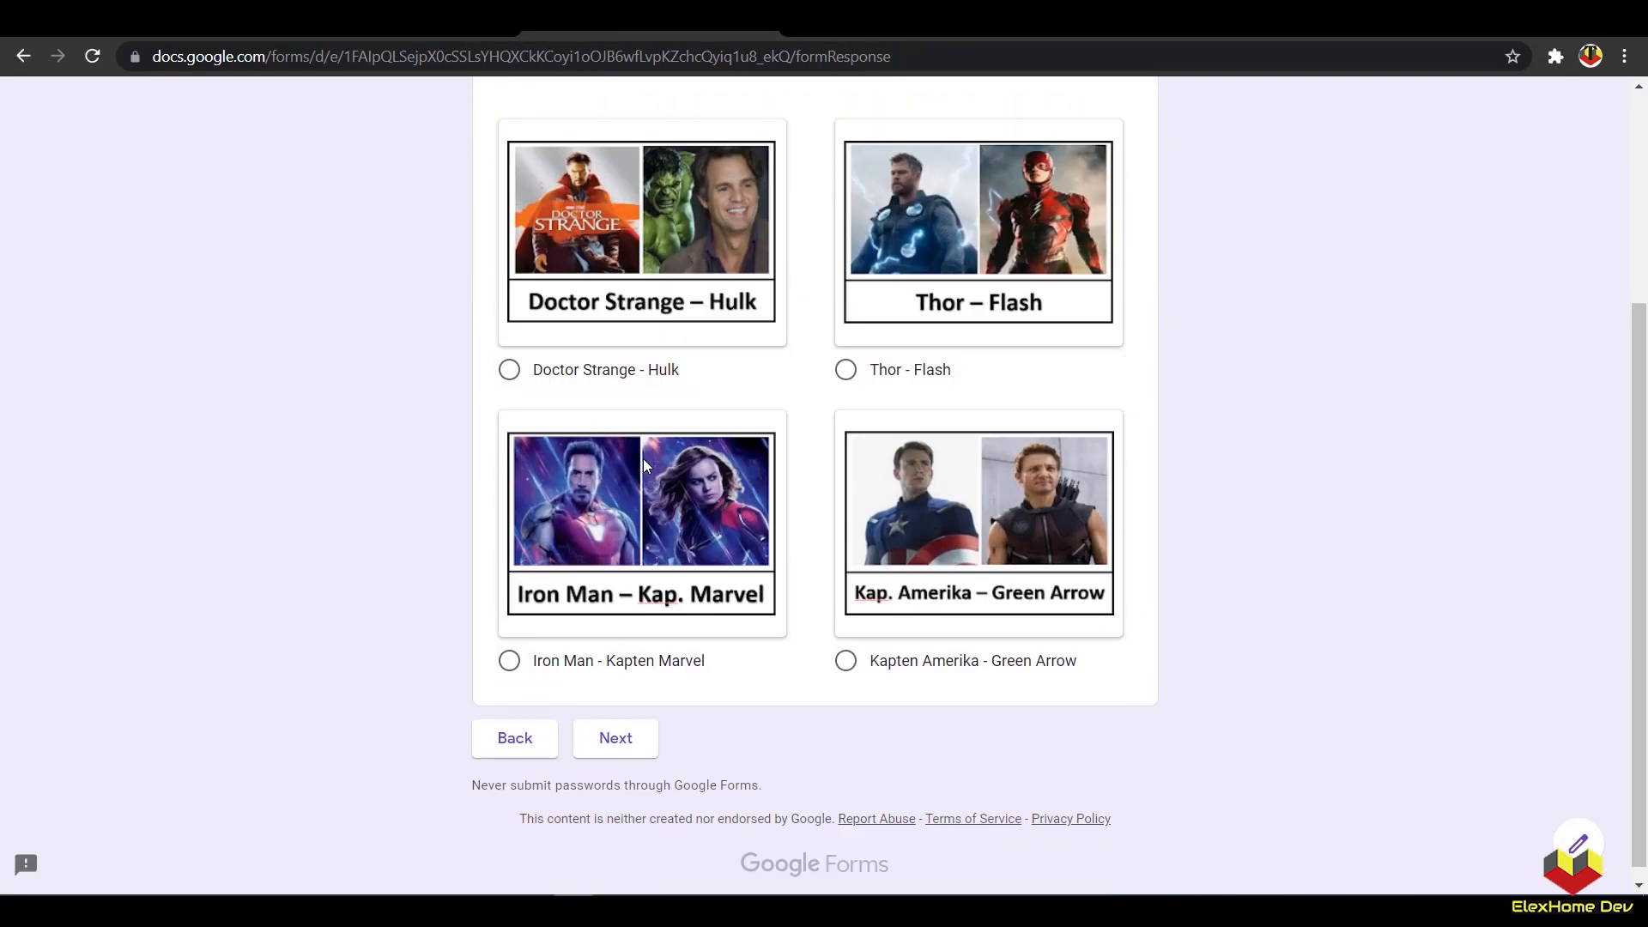
scroll(525, 474, "up", 1)
left_click(509, 464)
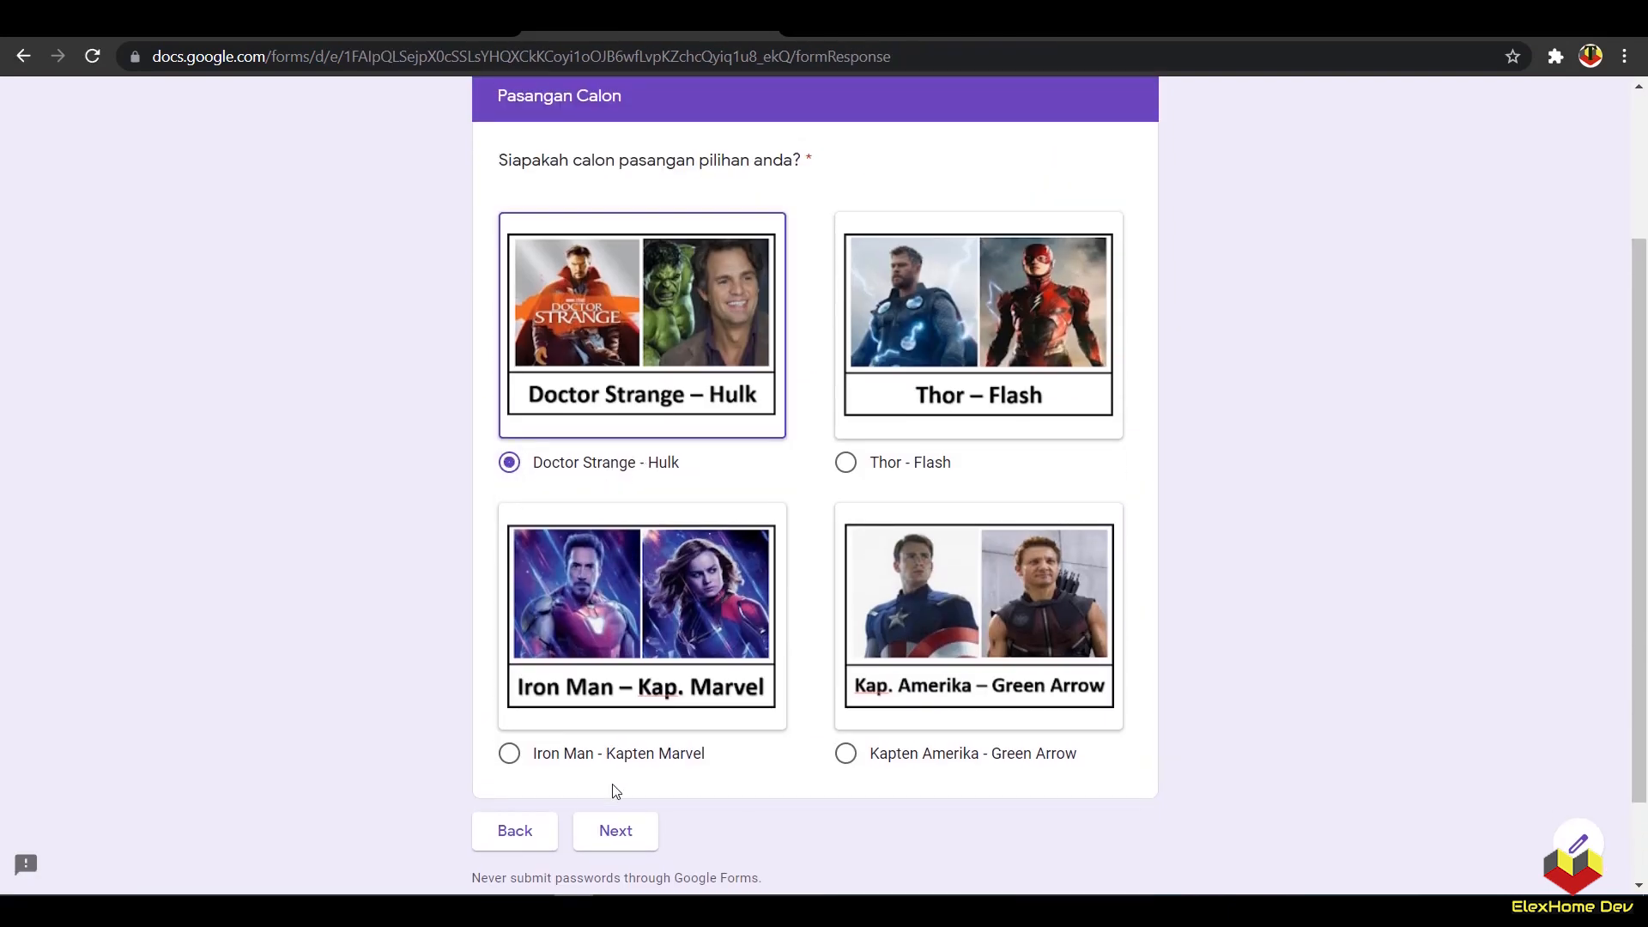
left_click(618, 829)
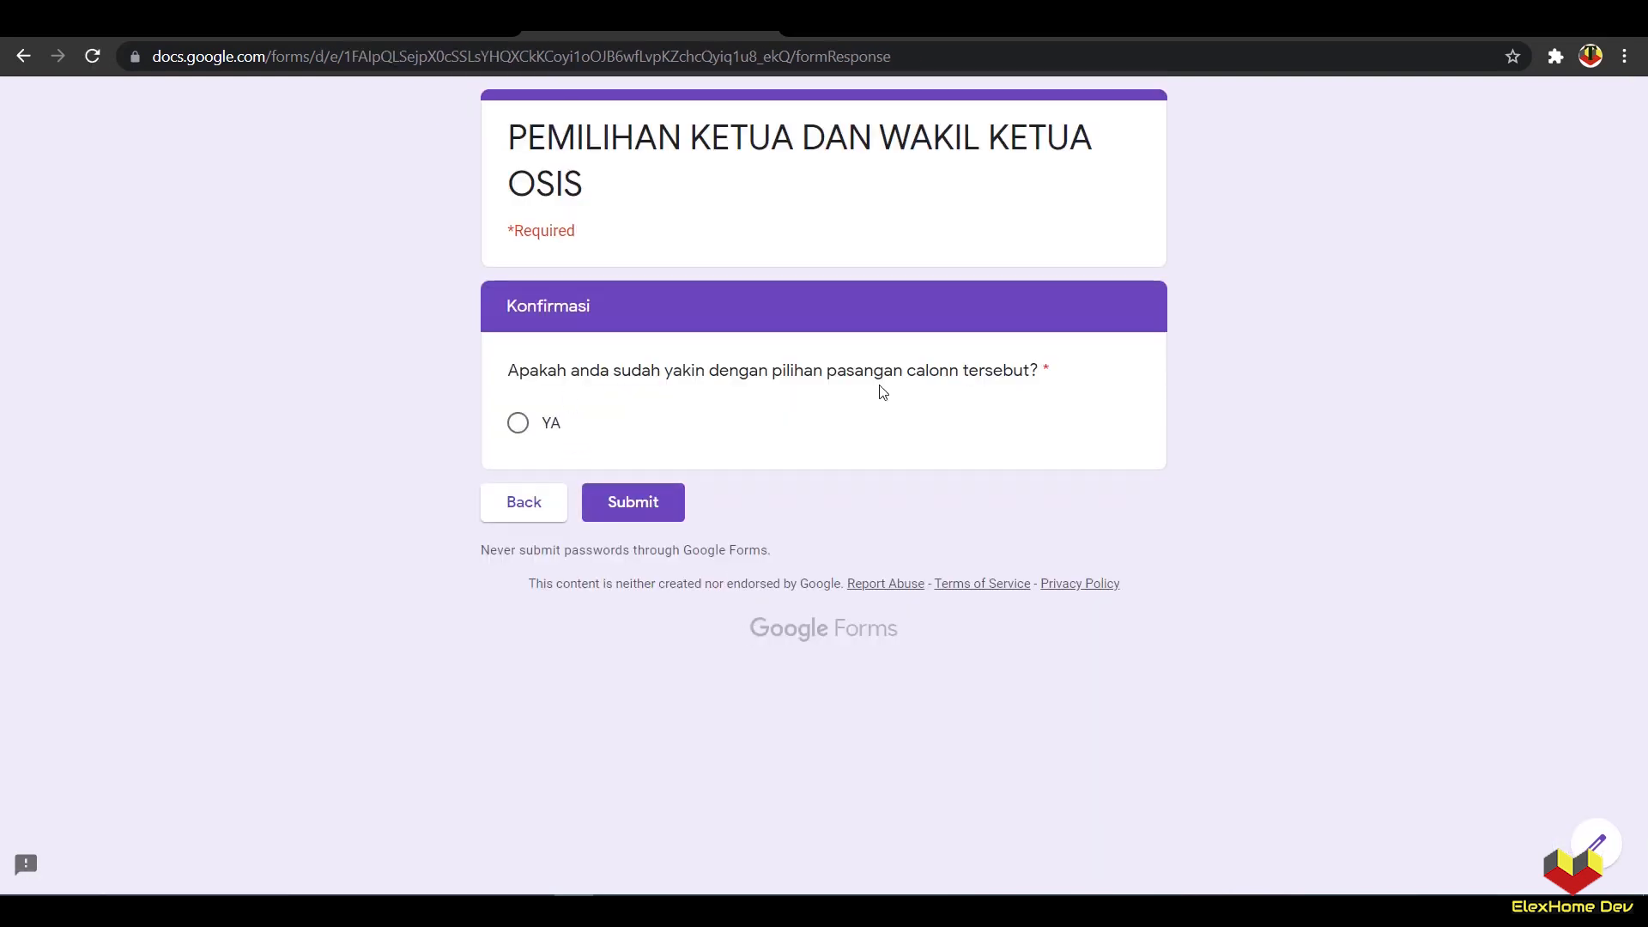
left_click(523, 502)
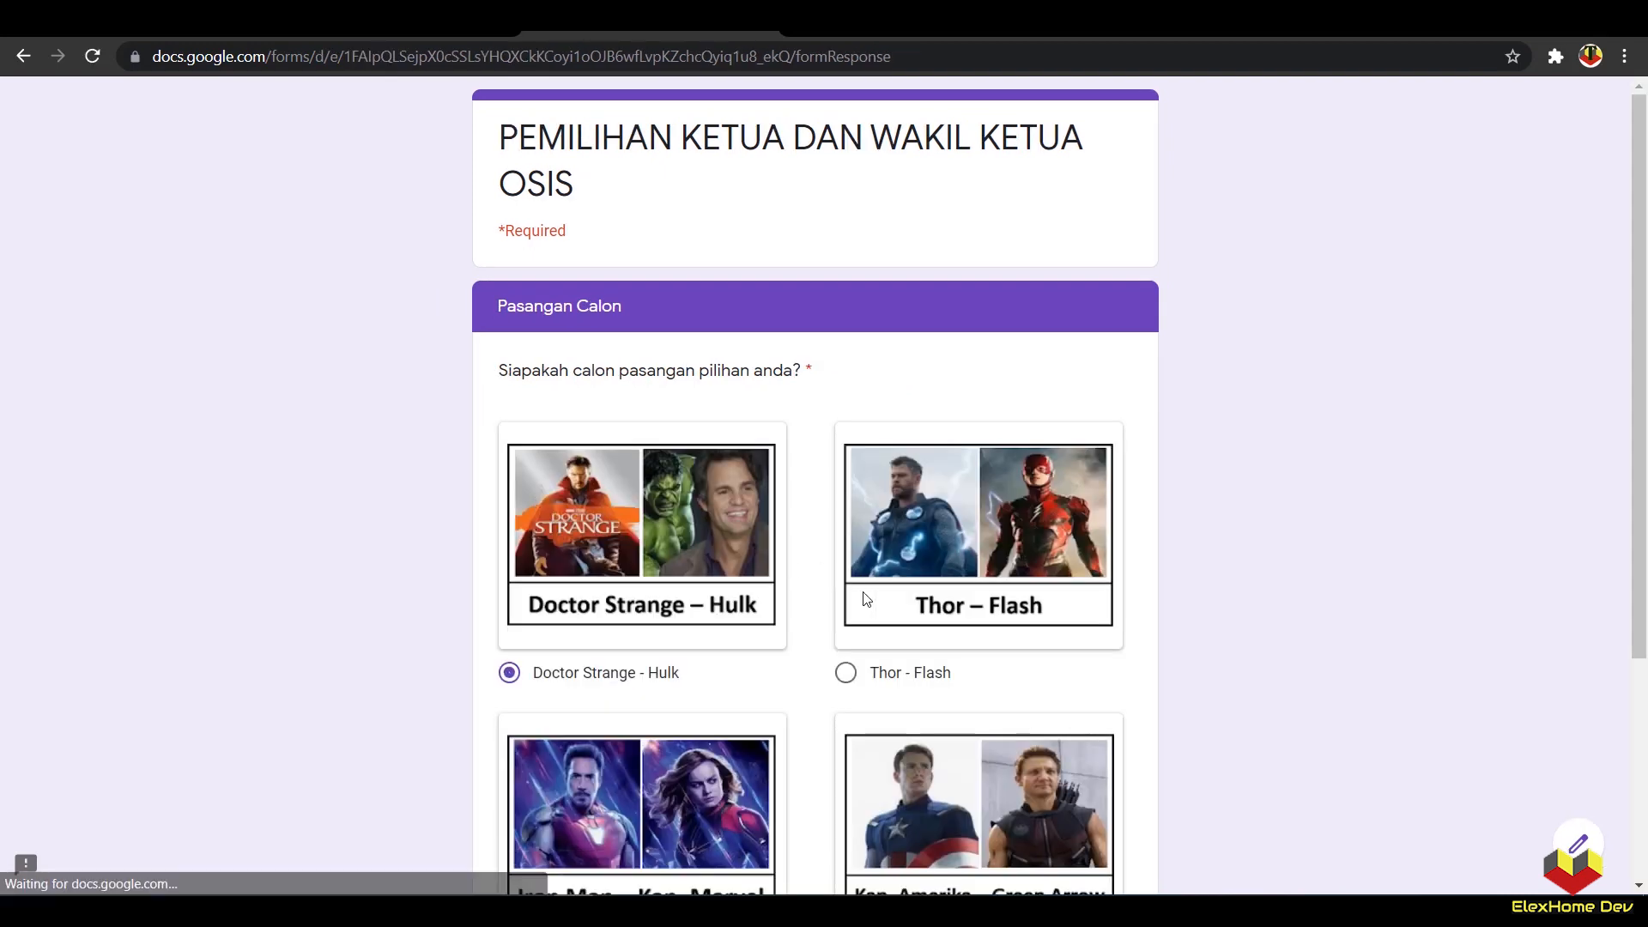
left_click(893, 674)
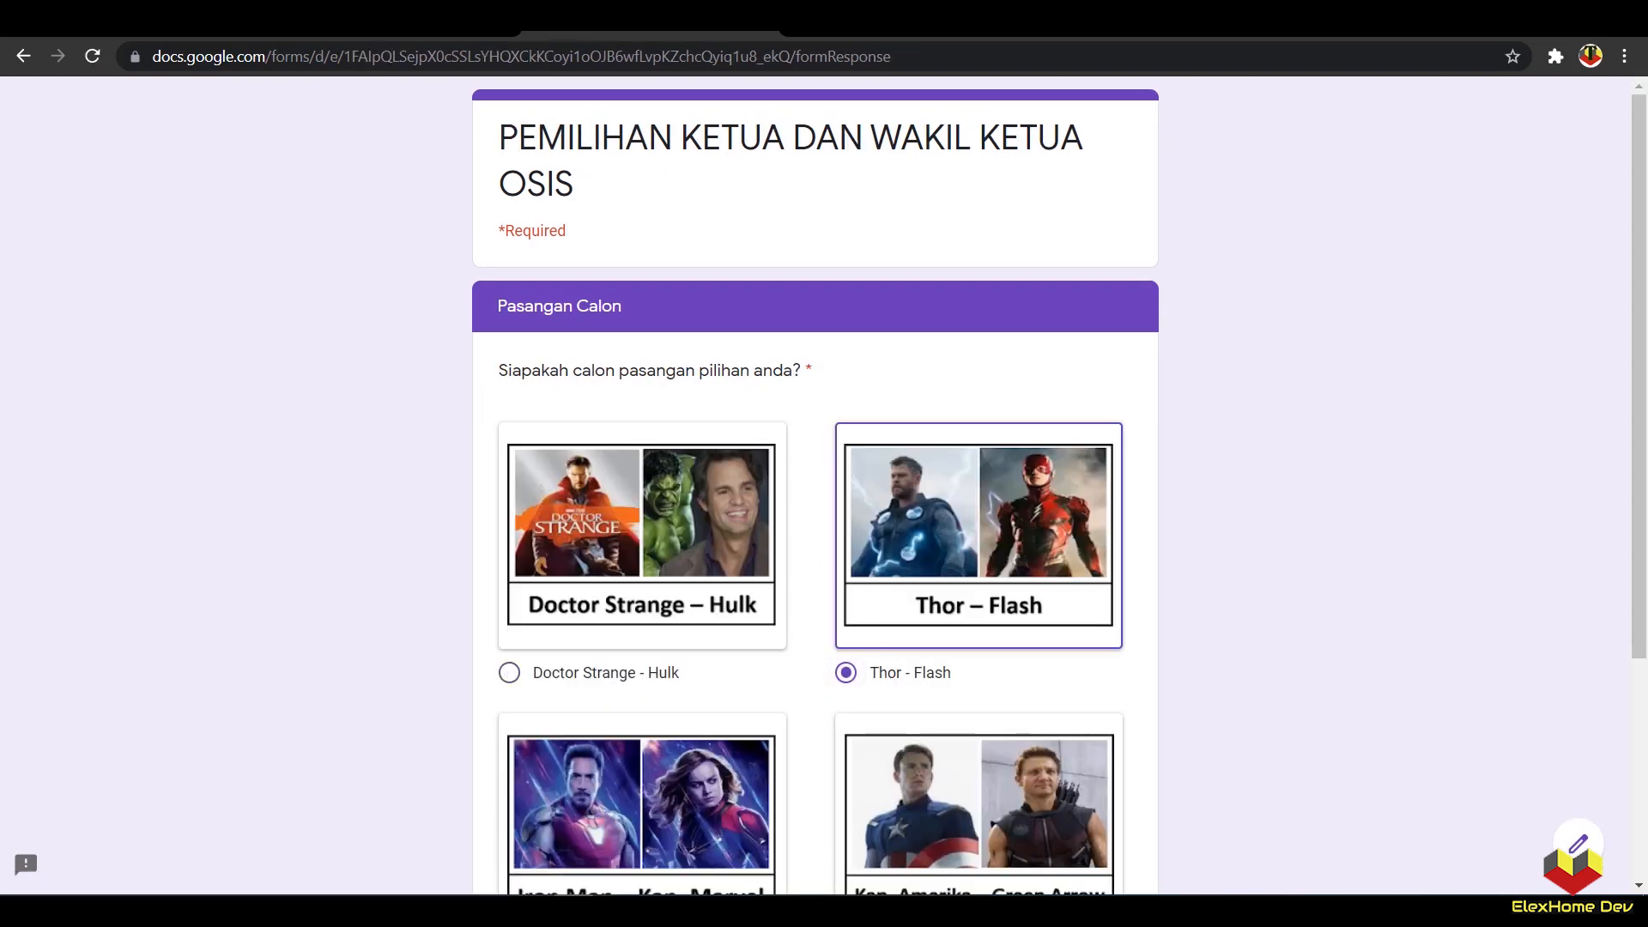
Step: Leave the preview without submitting and correct "calonn" to "calon" in the confirmation question
left_click(763, 19)
left_click(927, 177)
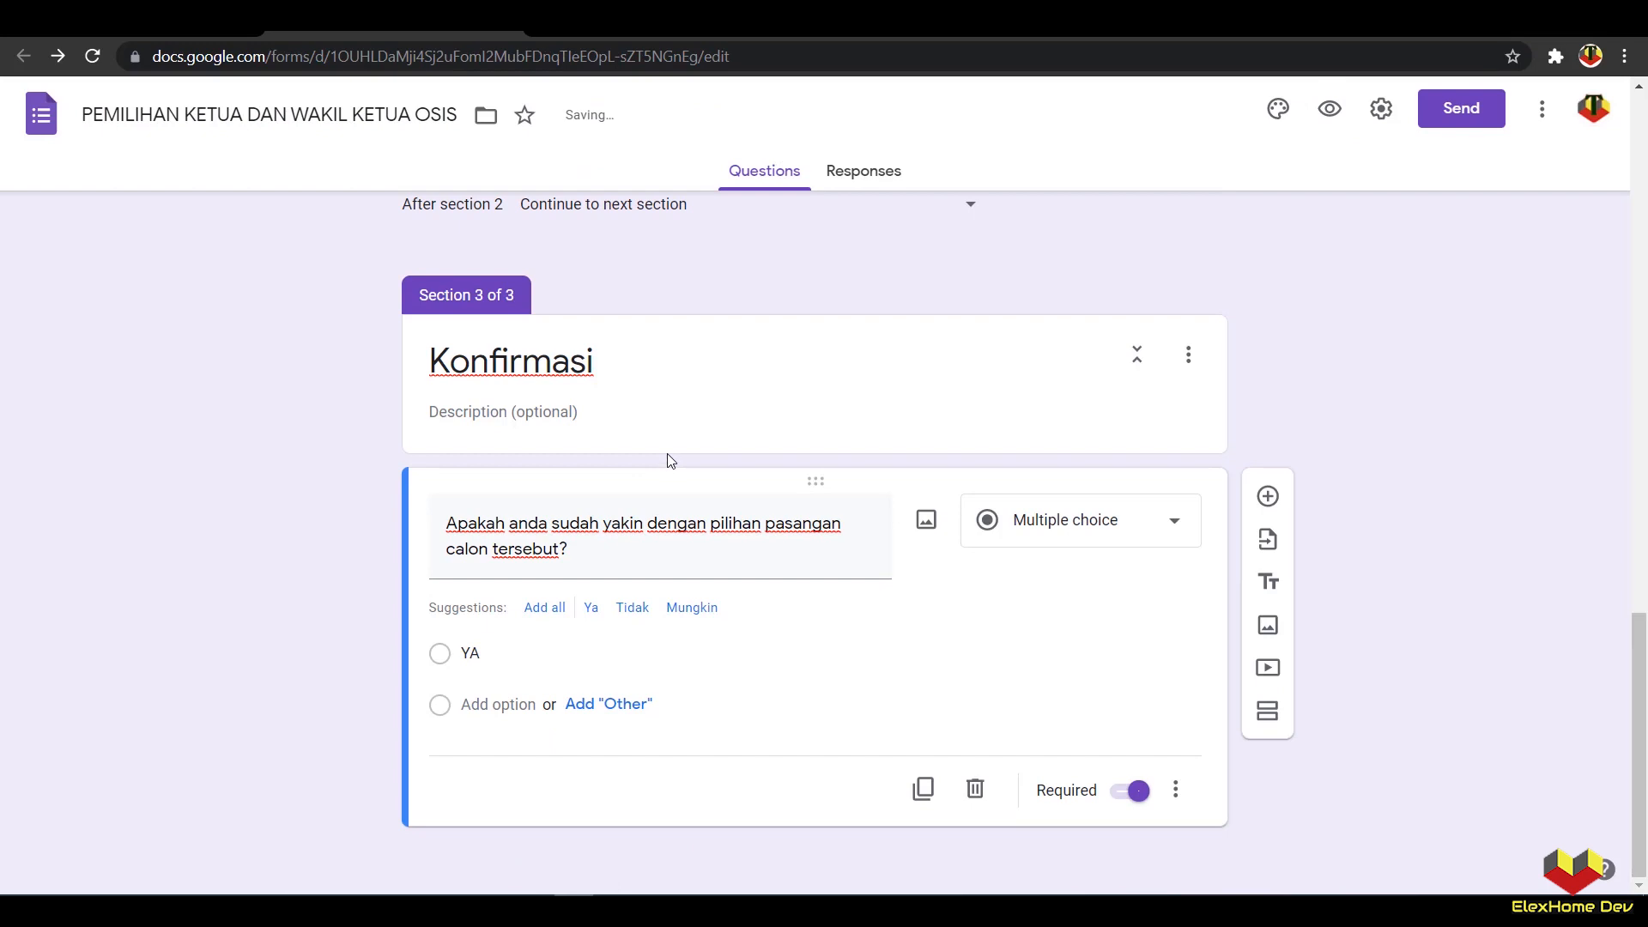
scroll(670, 459, "up", 5)
scroll(670, 458, "up", 3)
Step: Link the form's responses to the existing spreadsheet "Pemilihan Ketua dan Wakil Ketua OSIS"
left_click(614, 33)
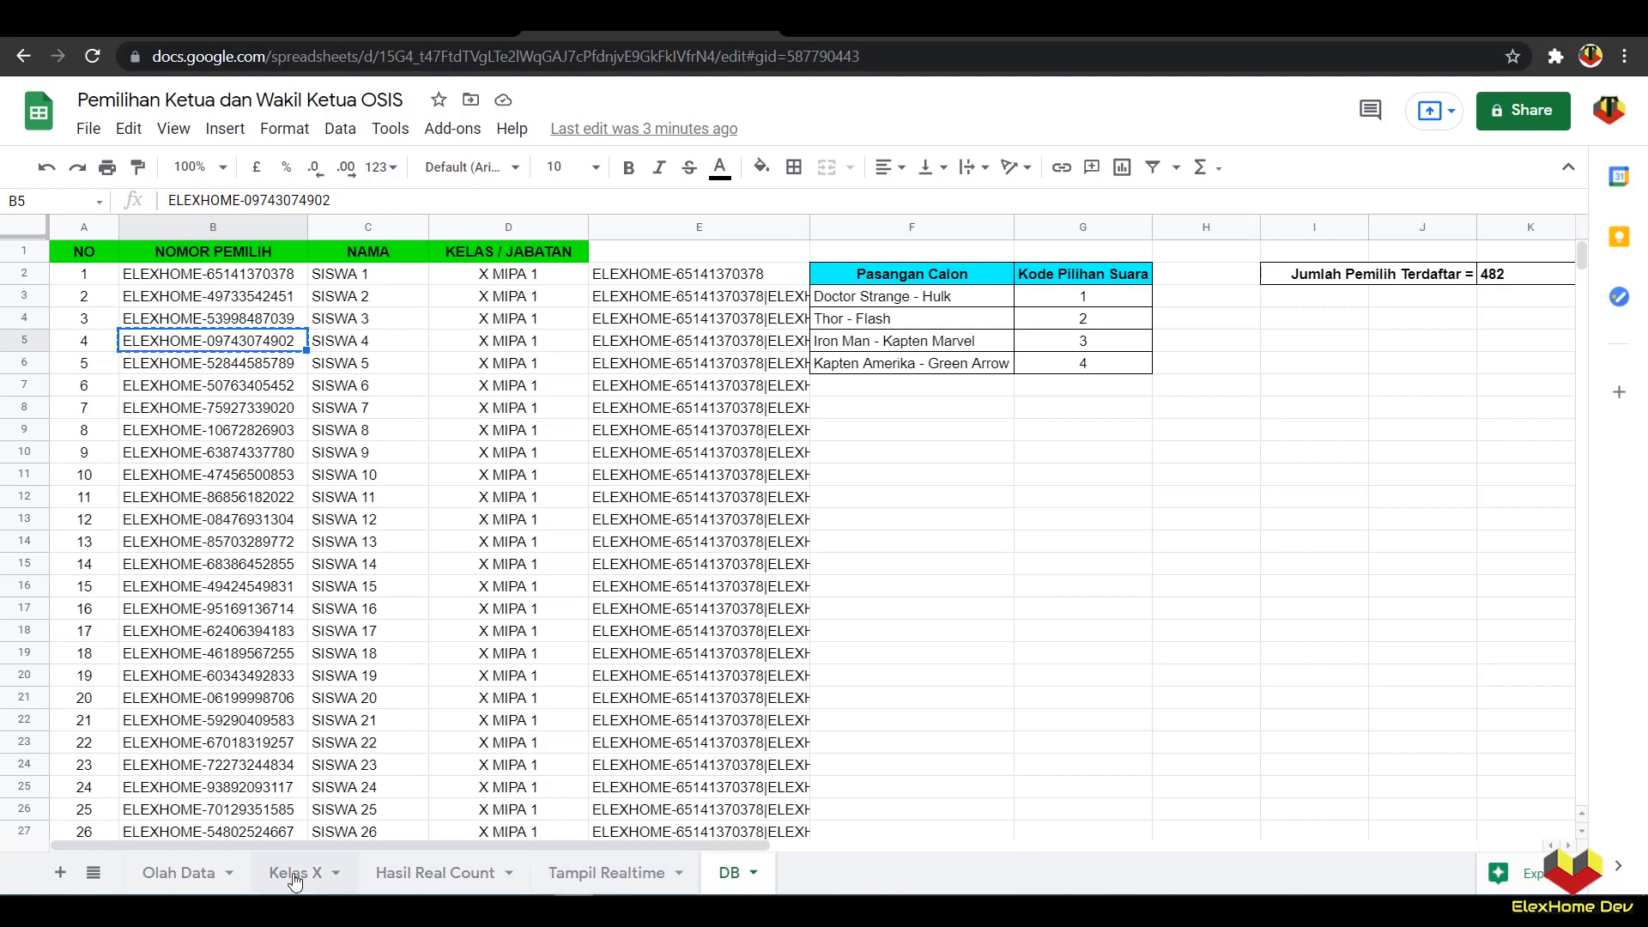
left_click(386, 33)
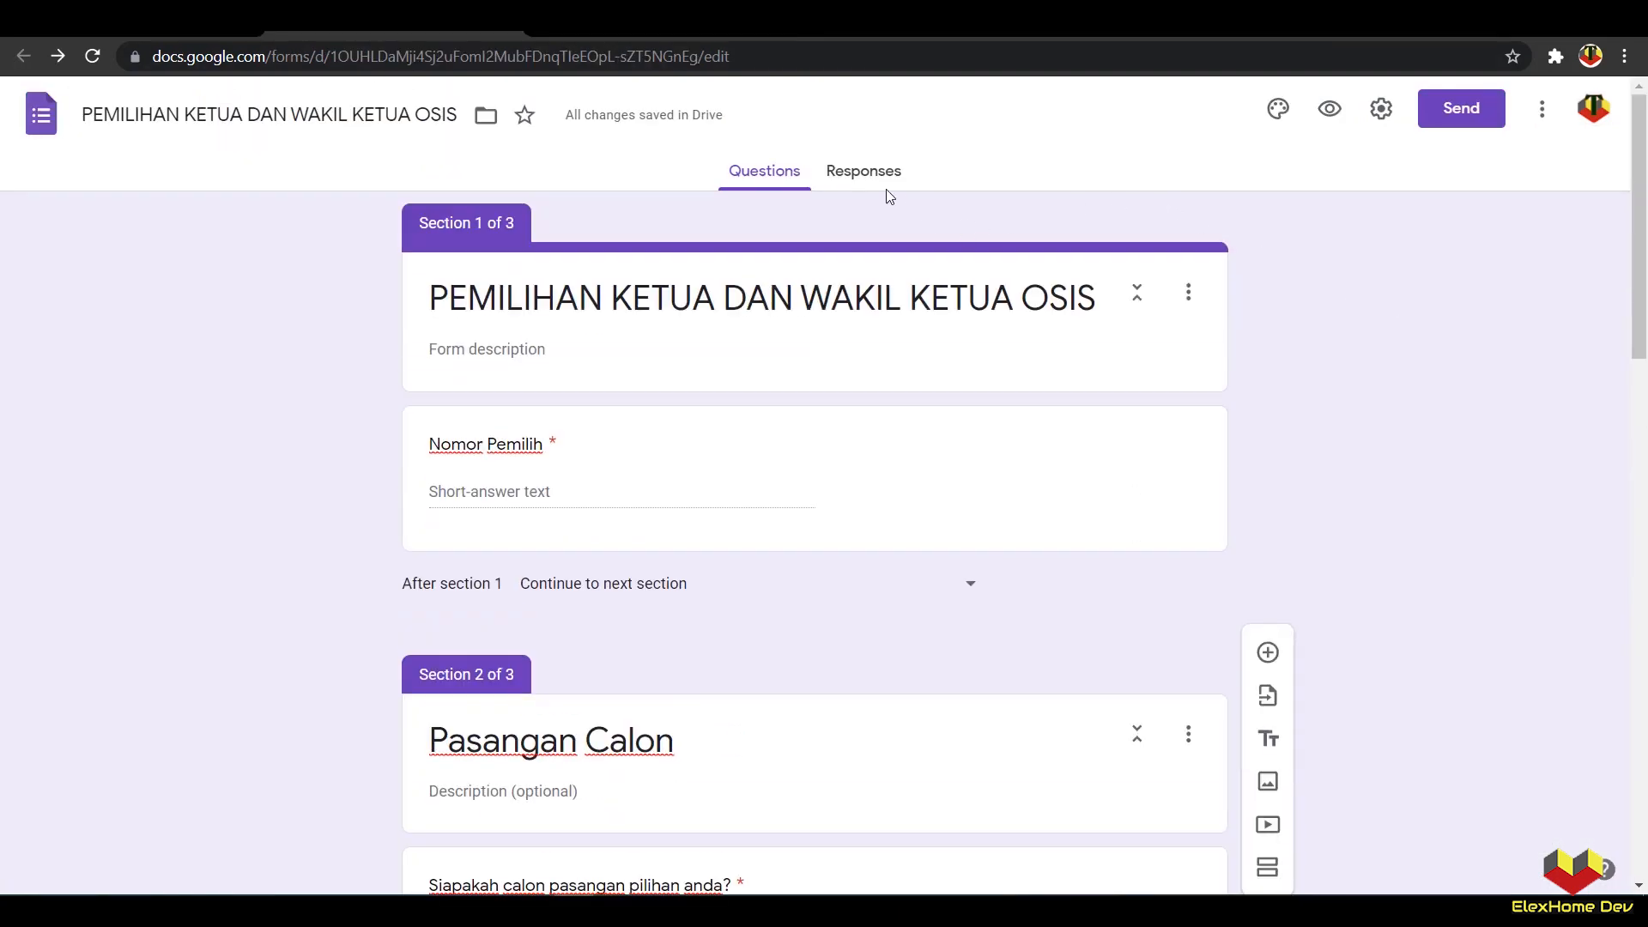
left_click(869, 177)
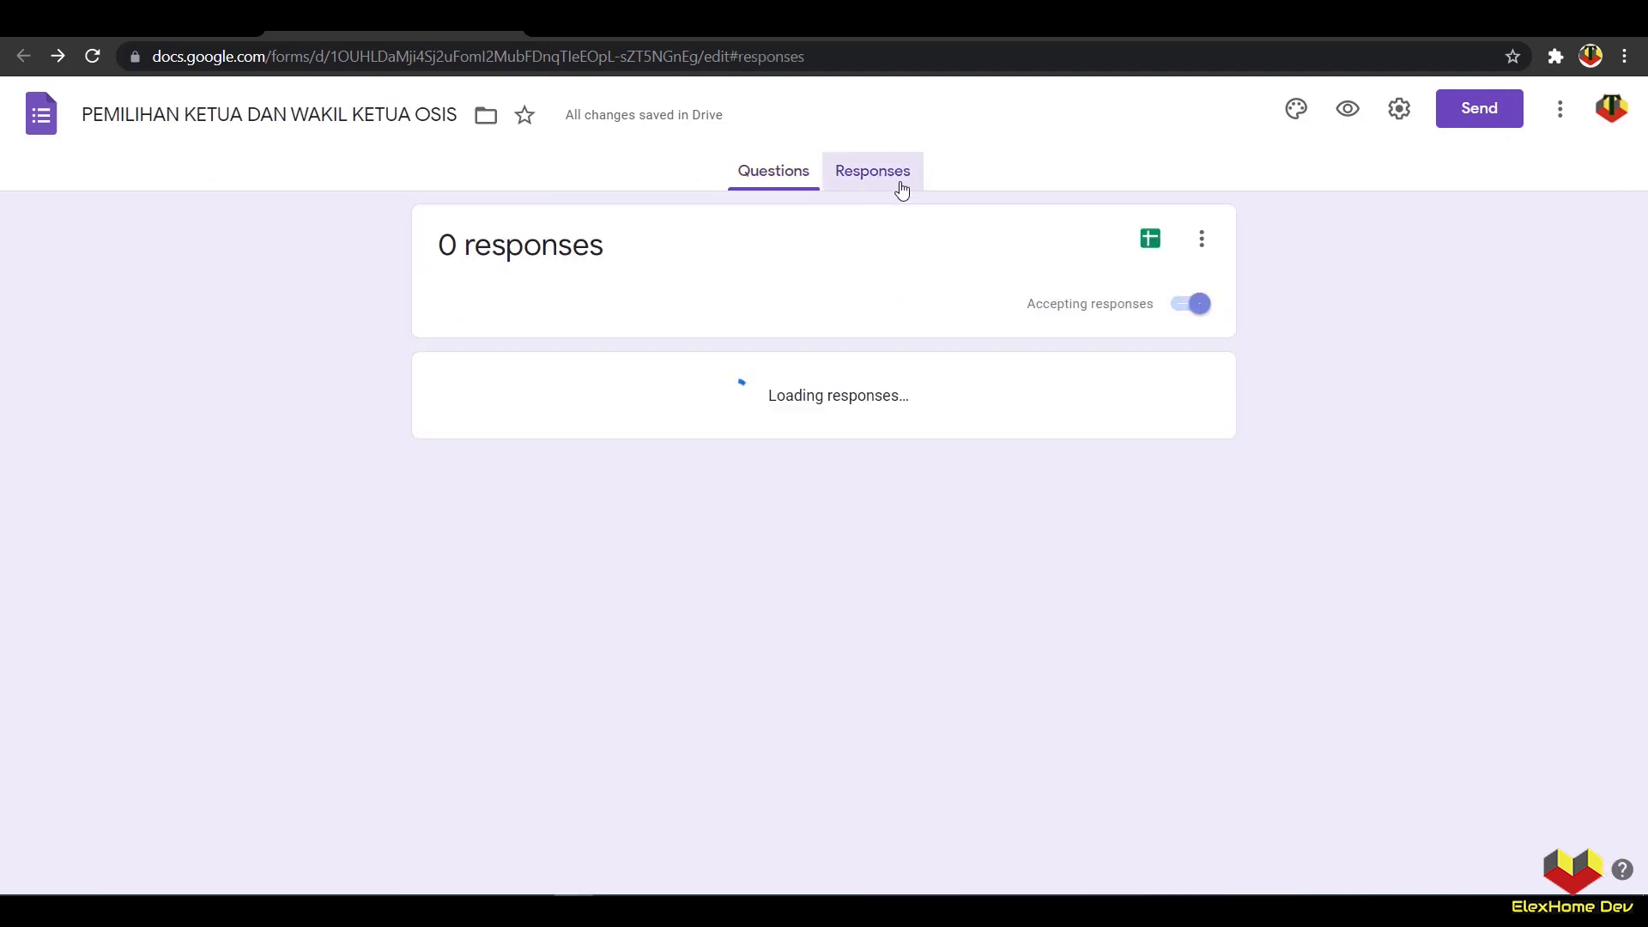
left_click(1151, 242)
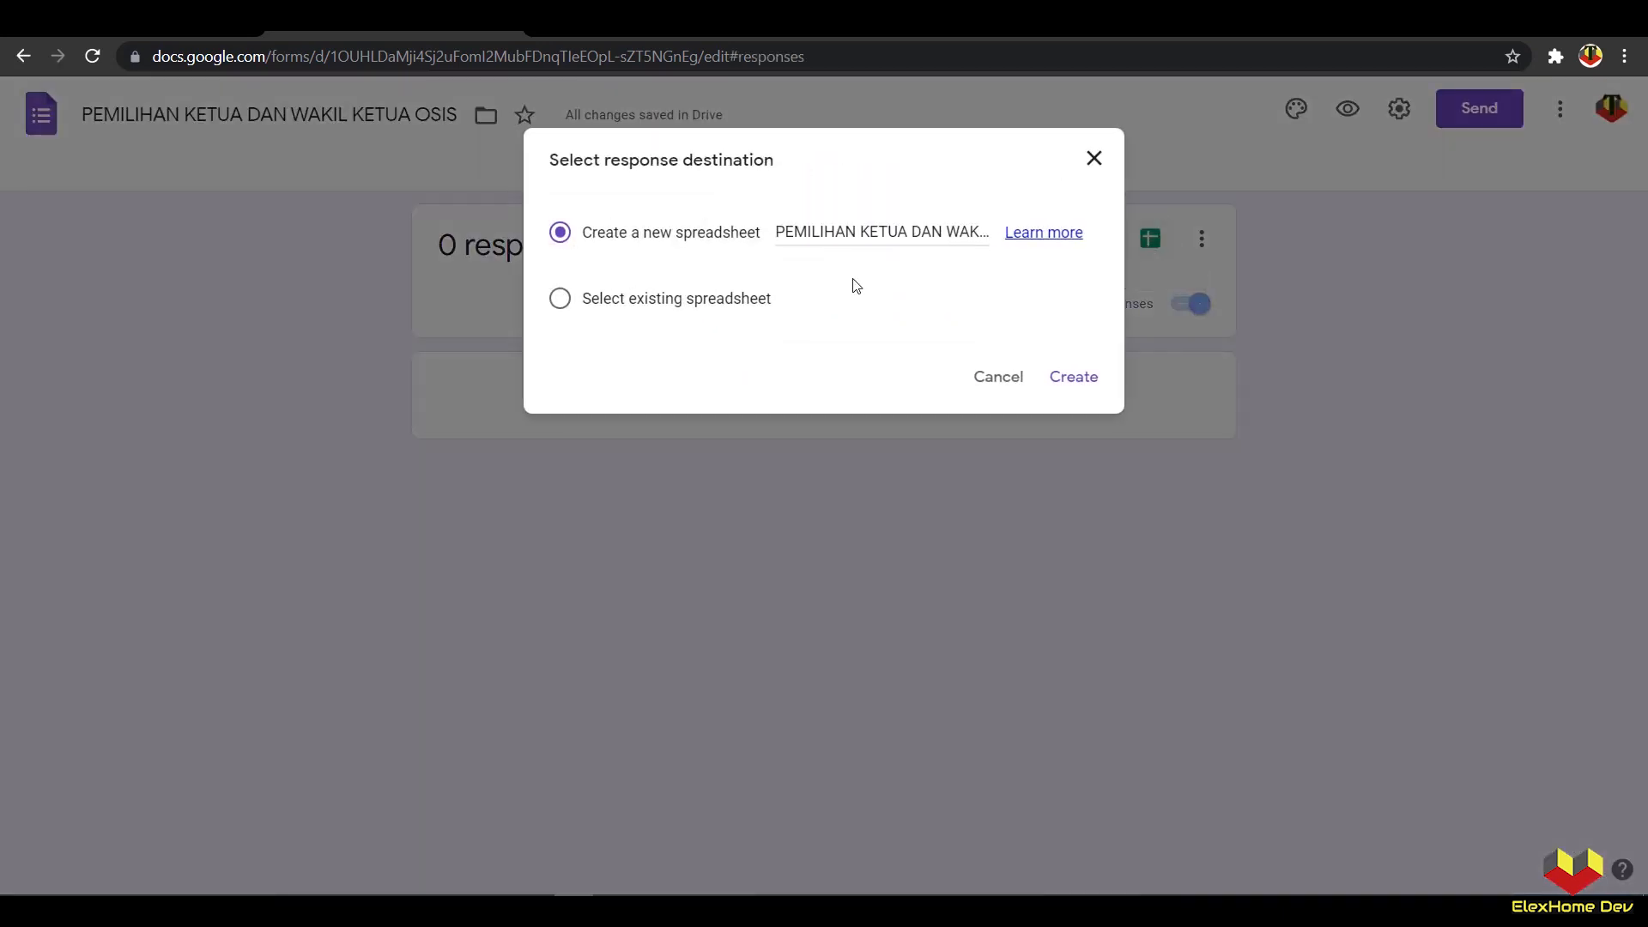
left_click(622, 307)
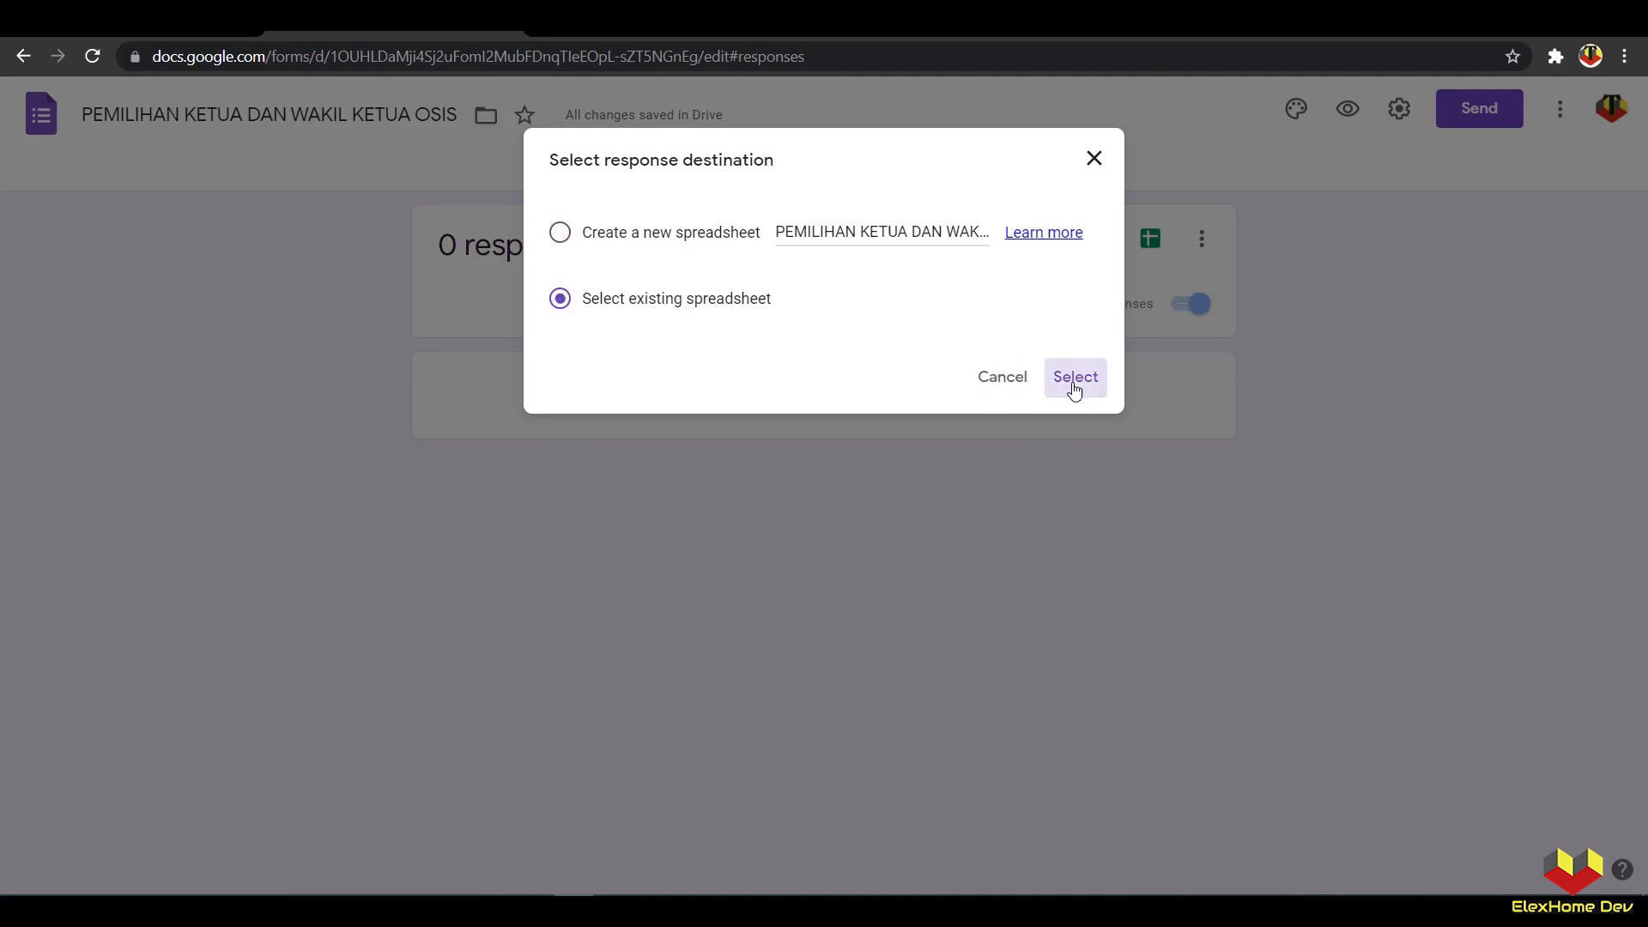
left_click(1074, 378)
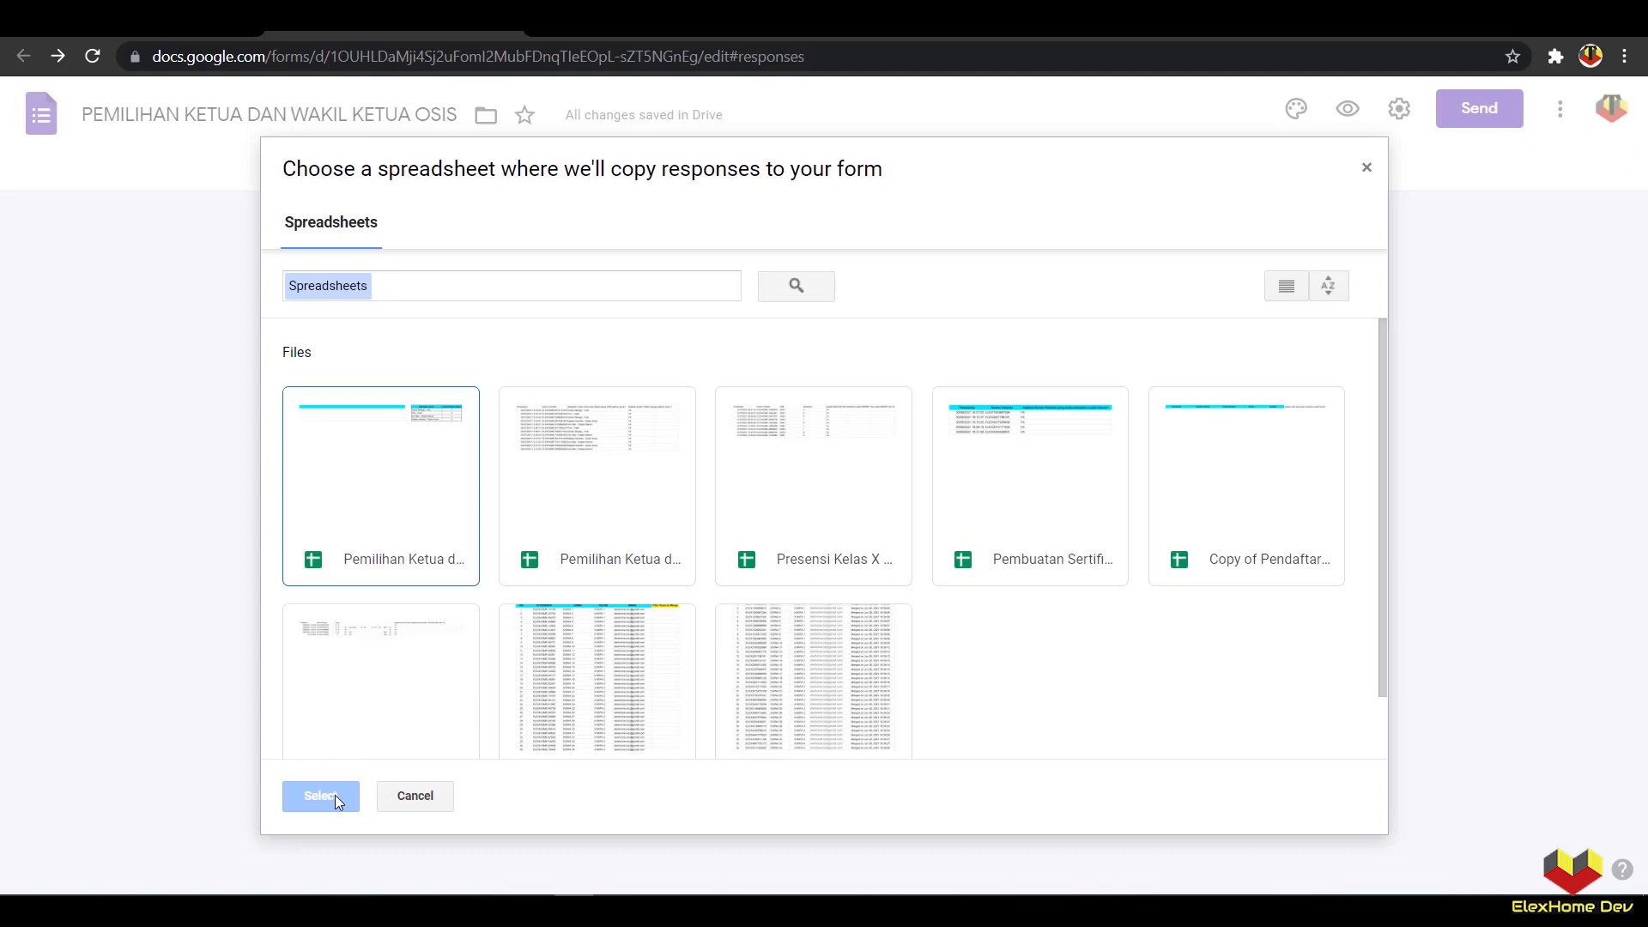
left_click(387, 560)
left_click(320, 796)
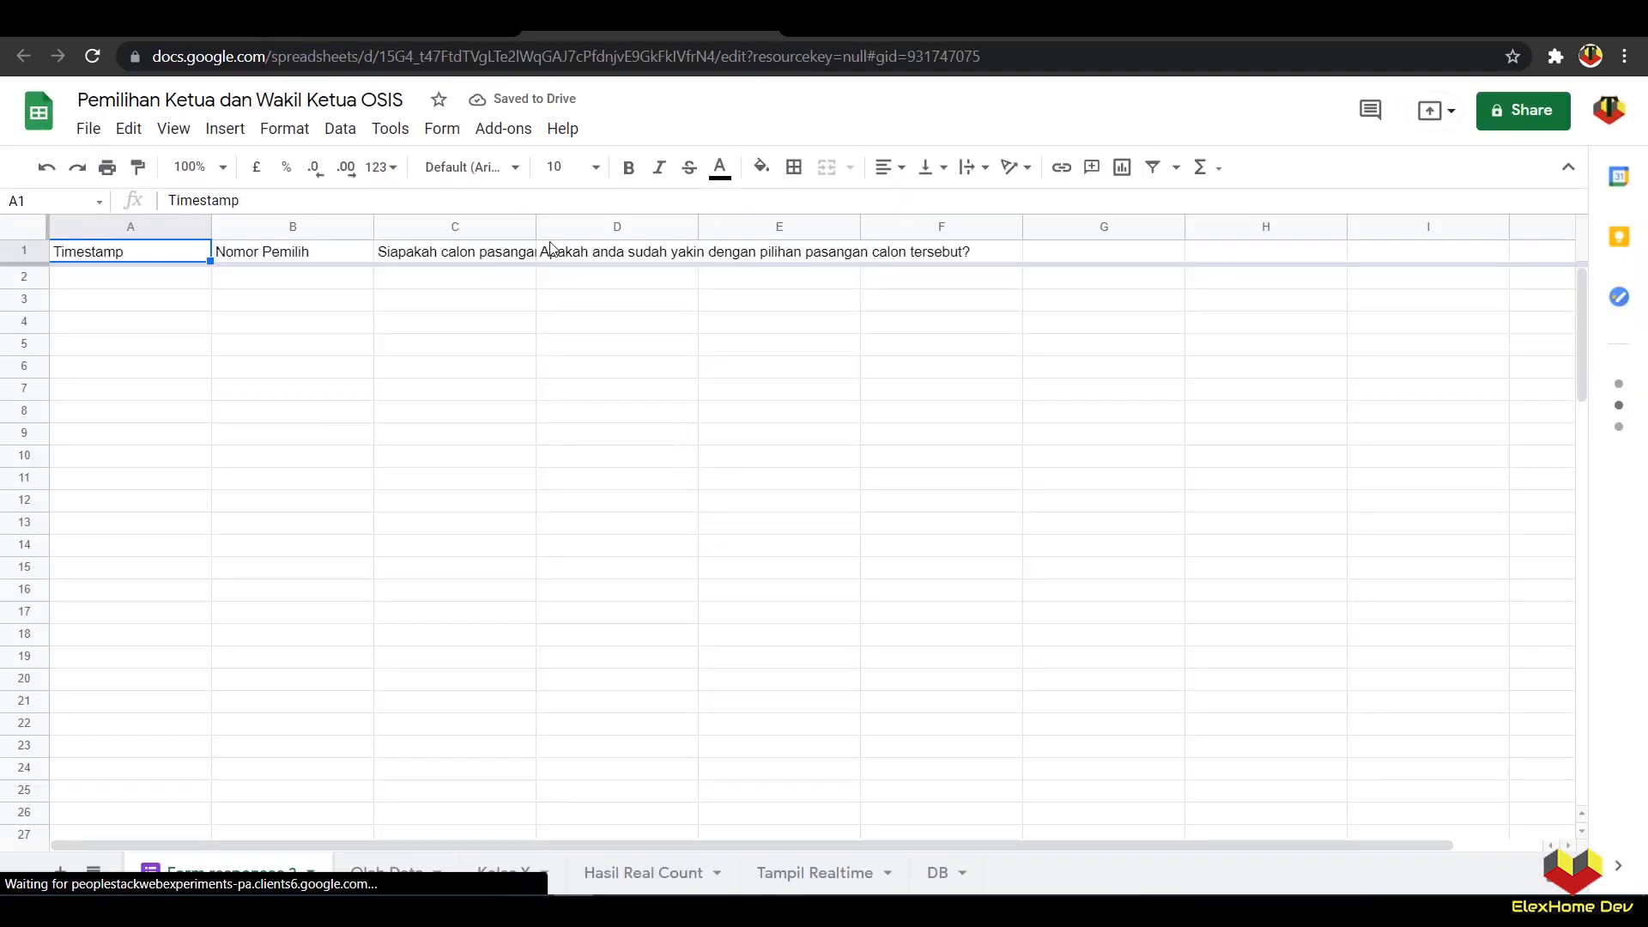
Step: Widen column C of the response sheet well beyond the length of its candidate question header
double_click(534, 227)
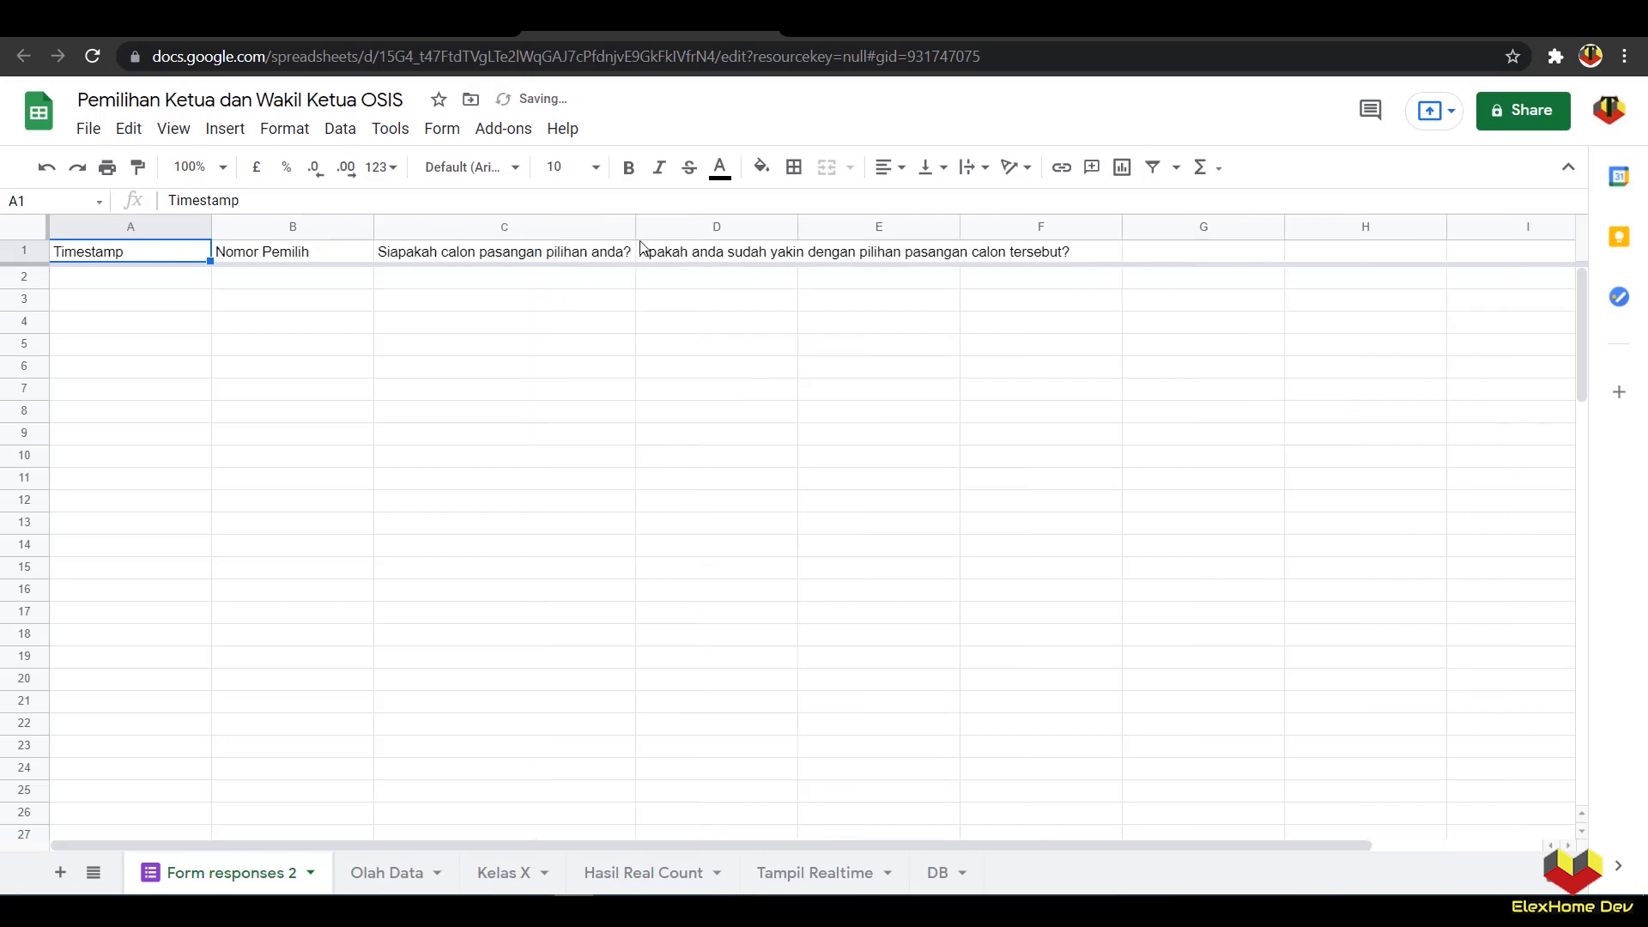
left_click_drag(639, 226, 1101, 223)
left_click(430, 406)
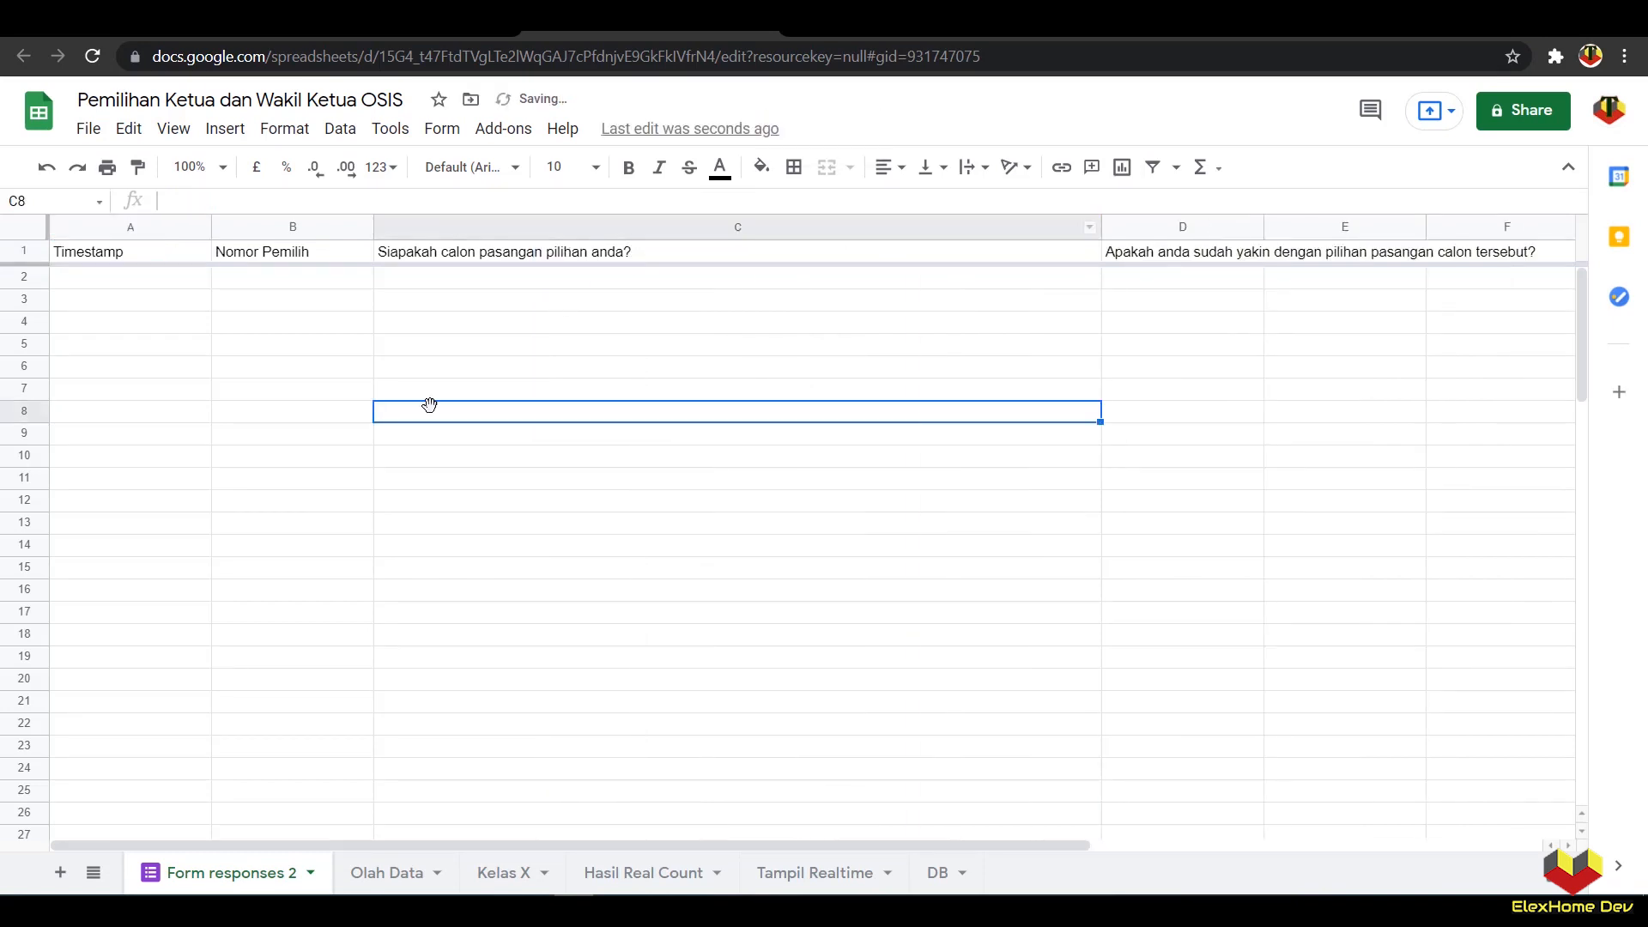
Step: Rename the new form response sheet as "res"
left_click(310, 872)
left_click(169, 550)
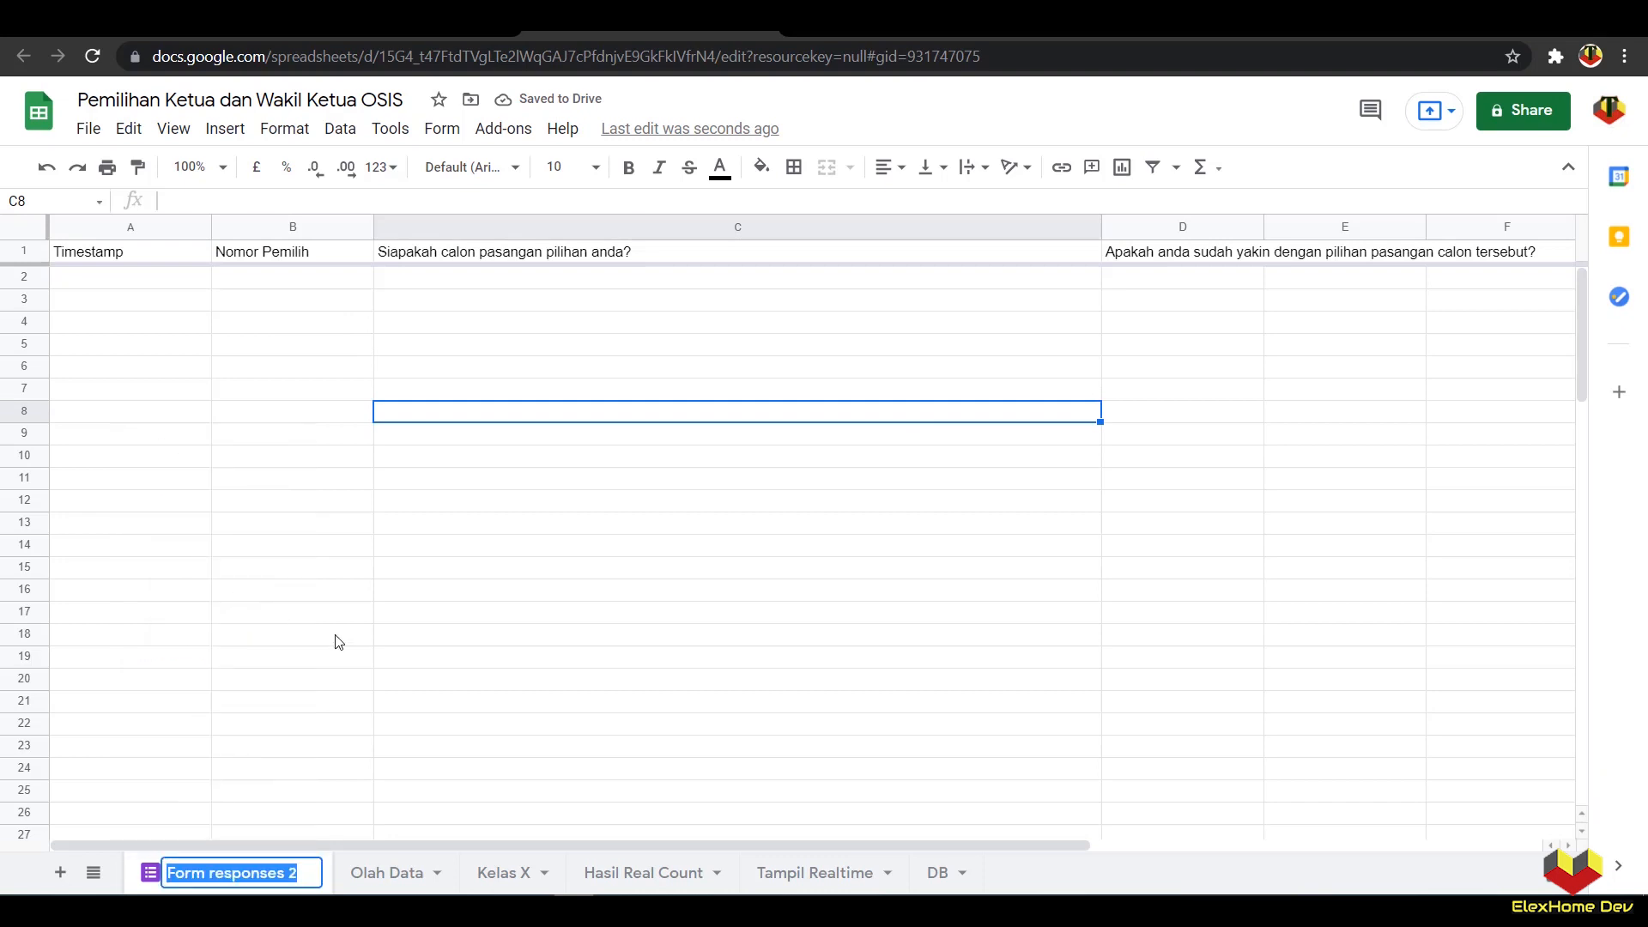
type("res")
key("Return")
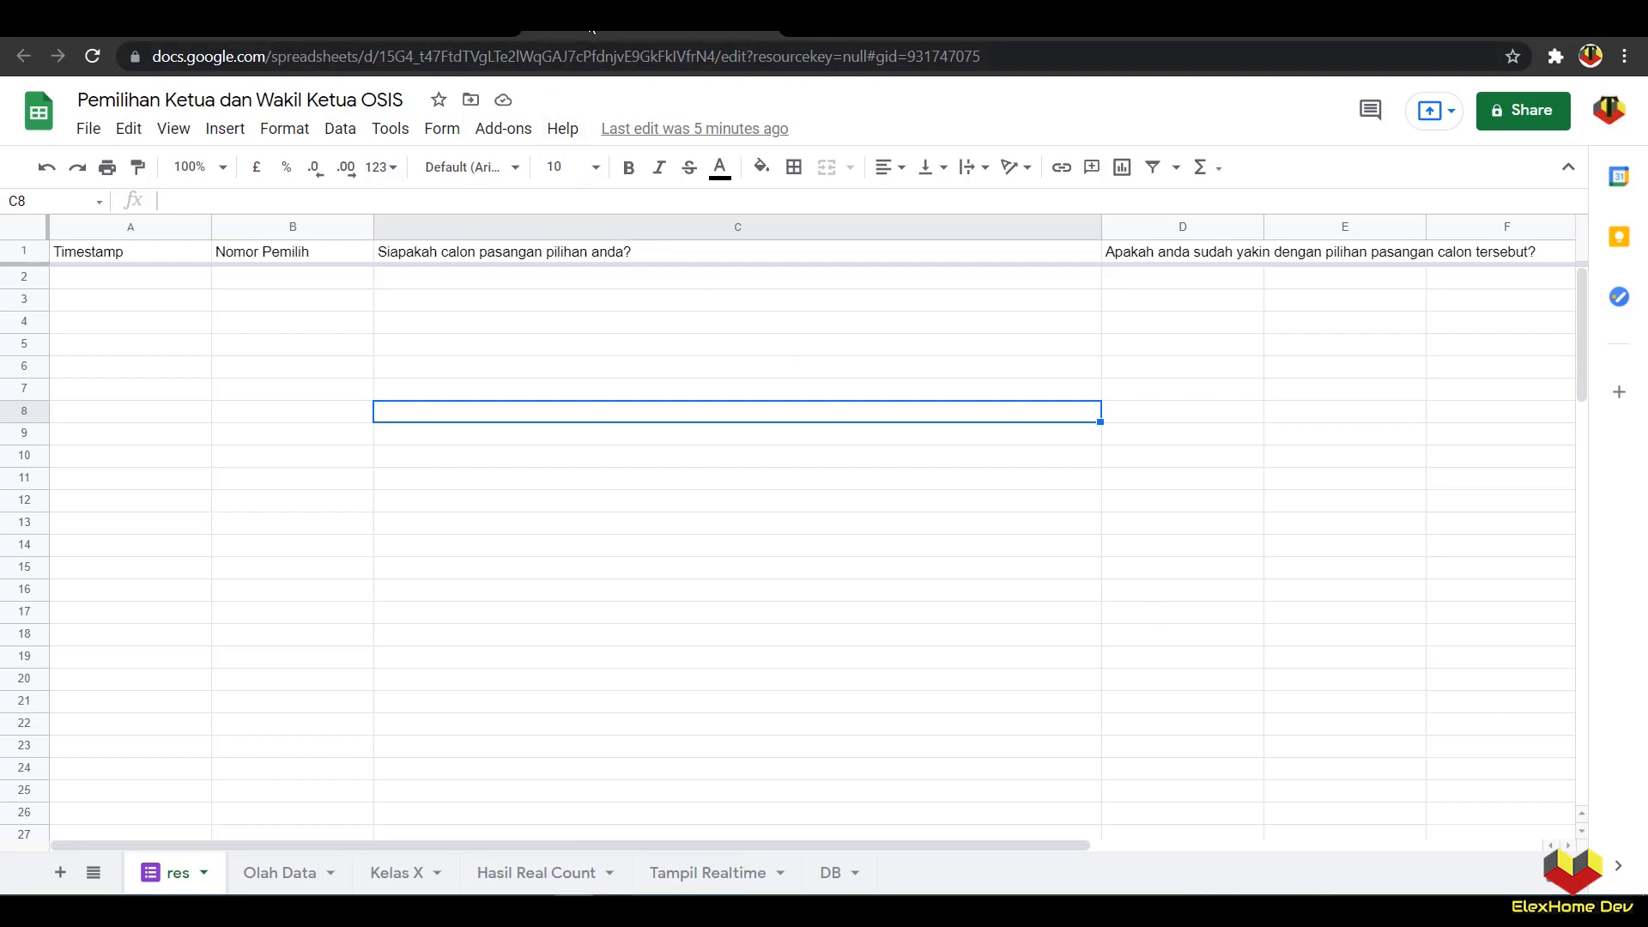
Step: Copy the first student's voter number from cell B2 of the DB sheet
left_click(829, 873)
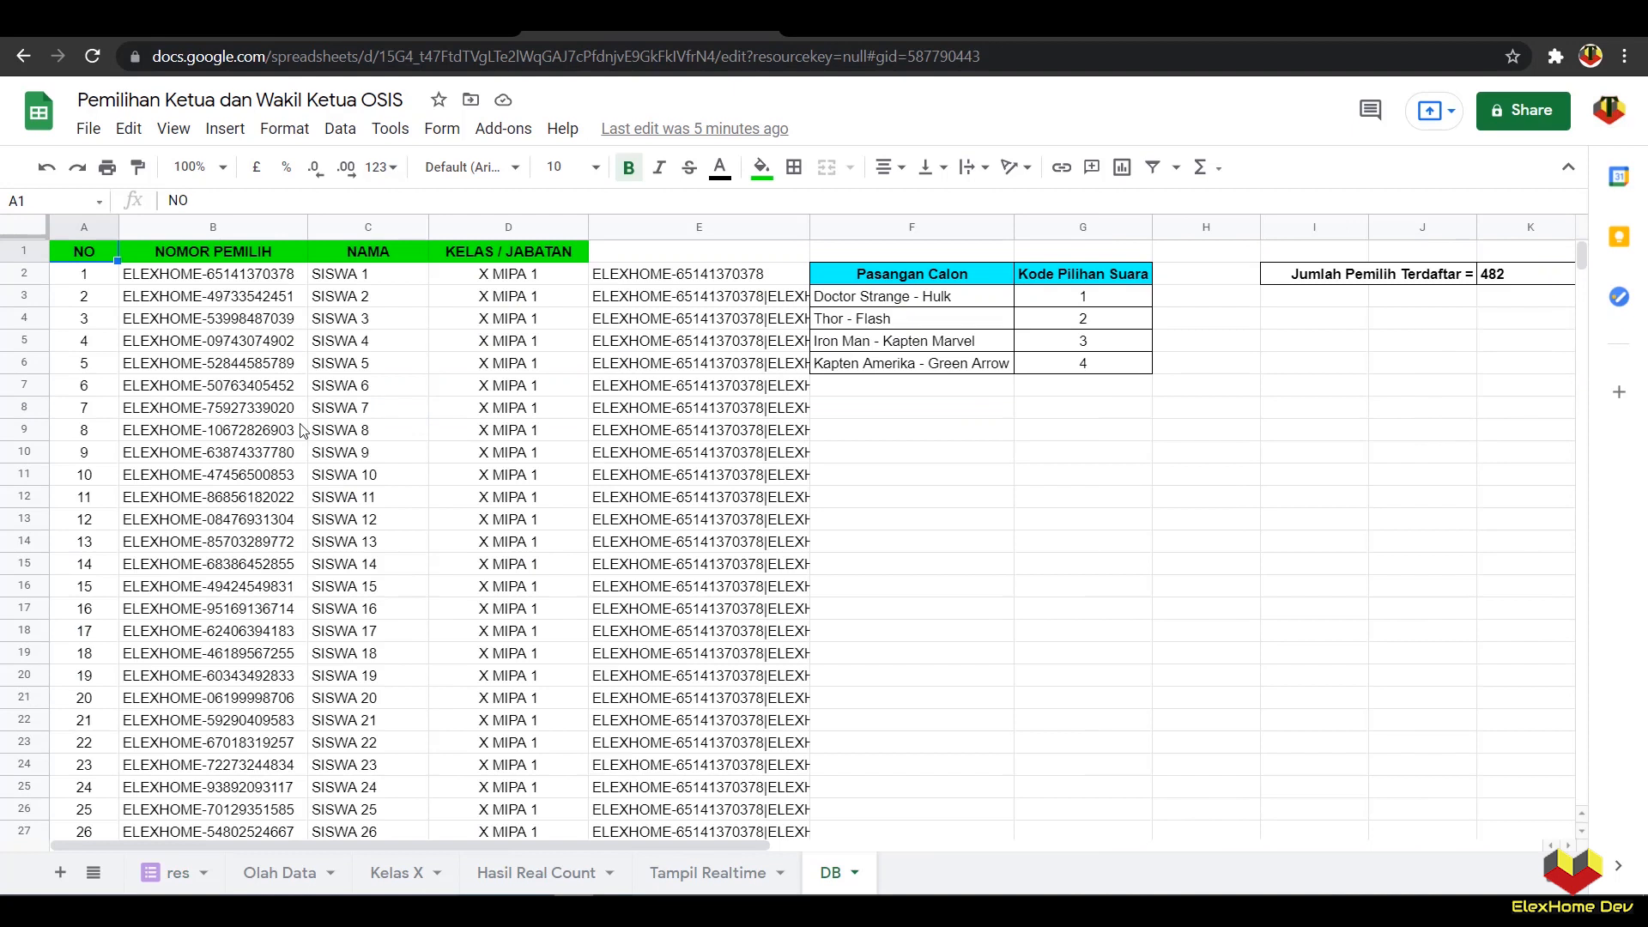
left_click(174, 283)
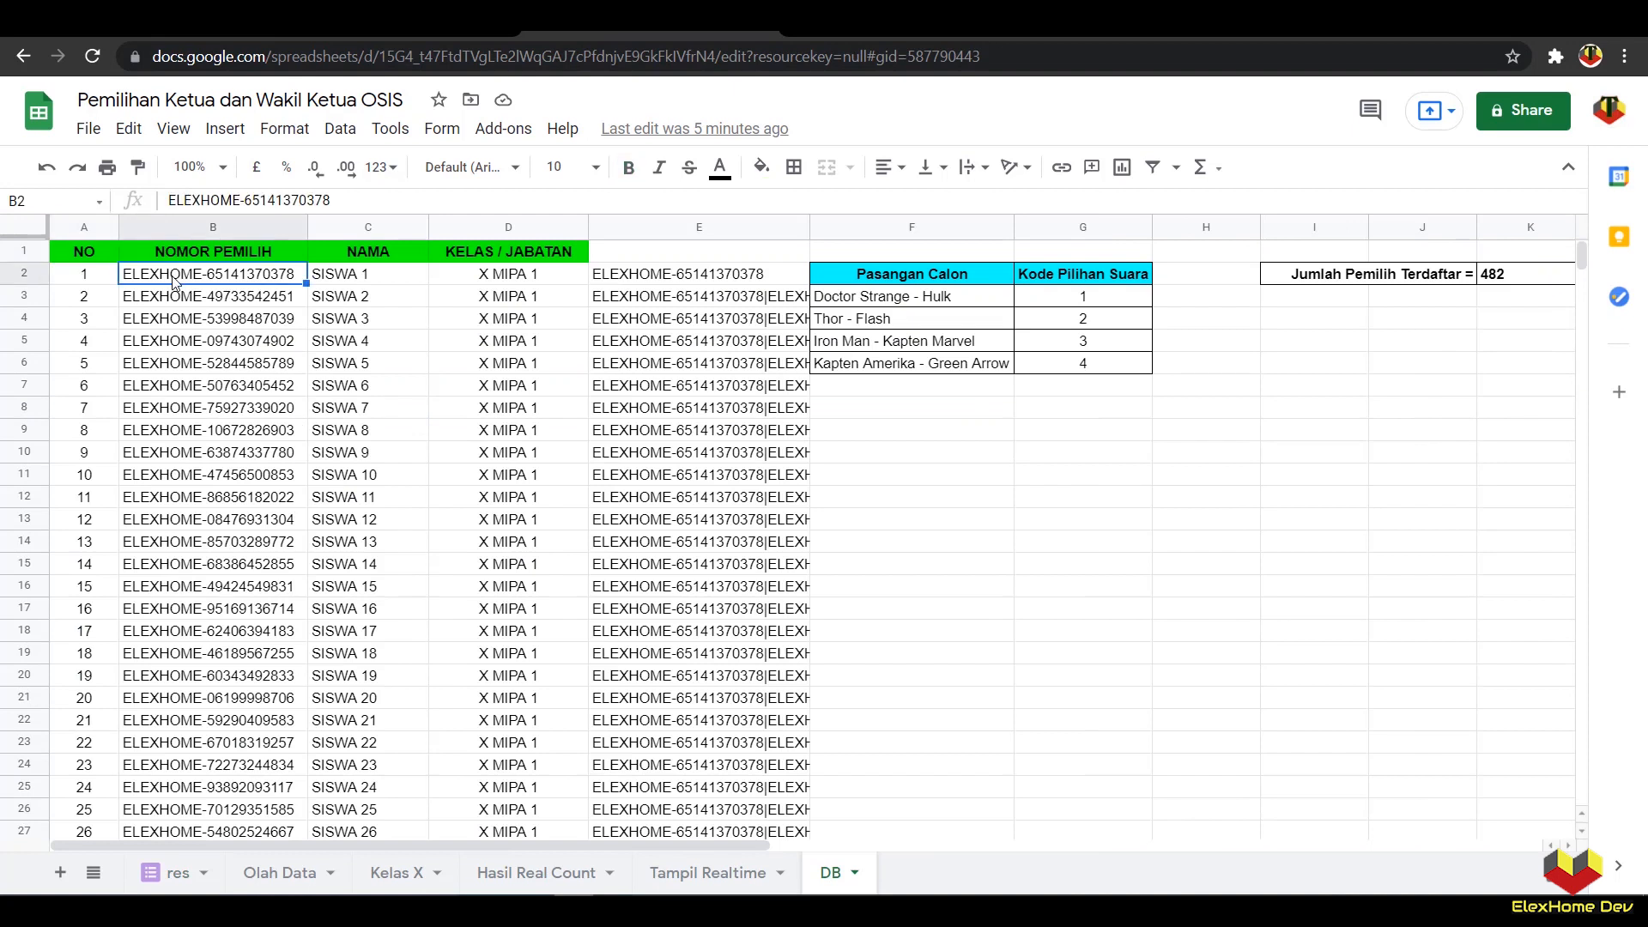
right_click(175, 283)
left_click(249, 195)
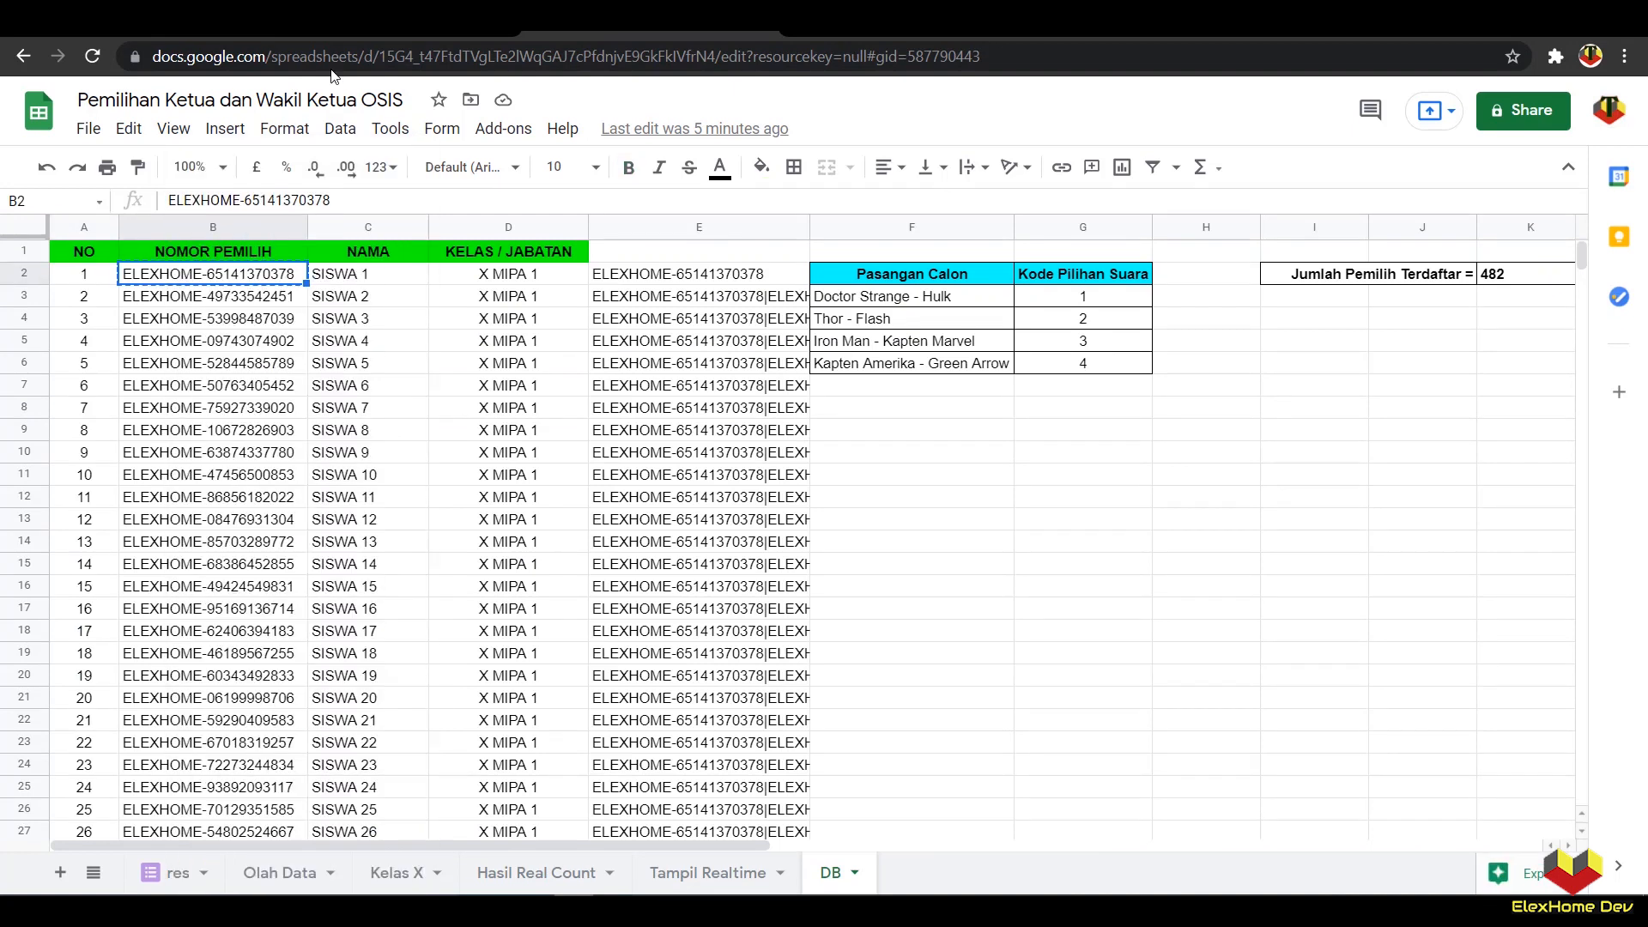
Step: Return to the form, open its preview, paste the copied voter number into Nomor Pemilih, and continue to the candidate section
left_click(352, 39)
left_click(1330, 108)
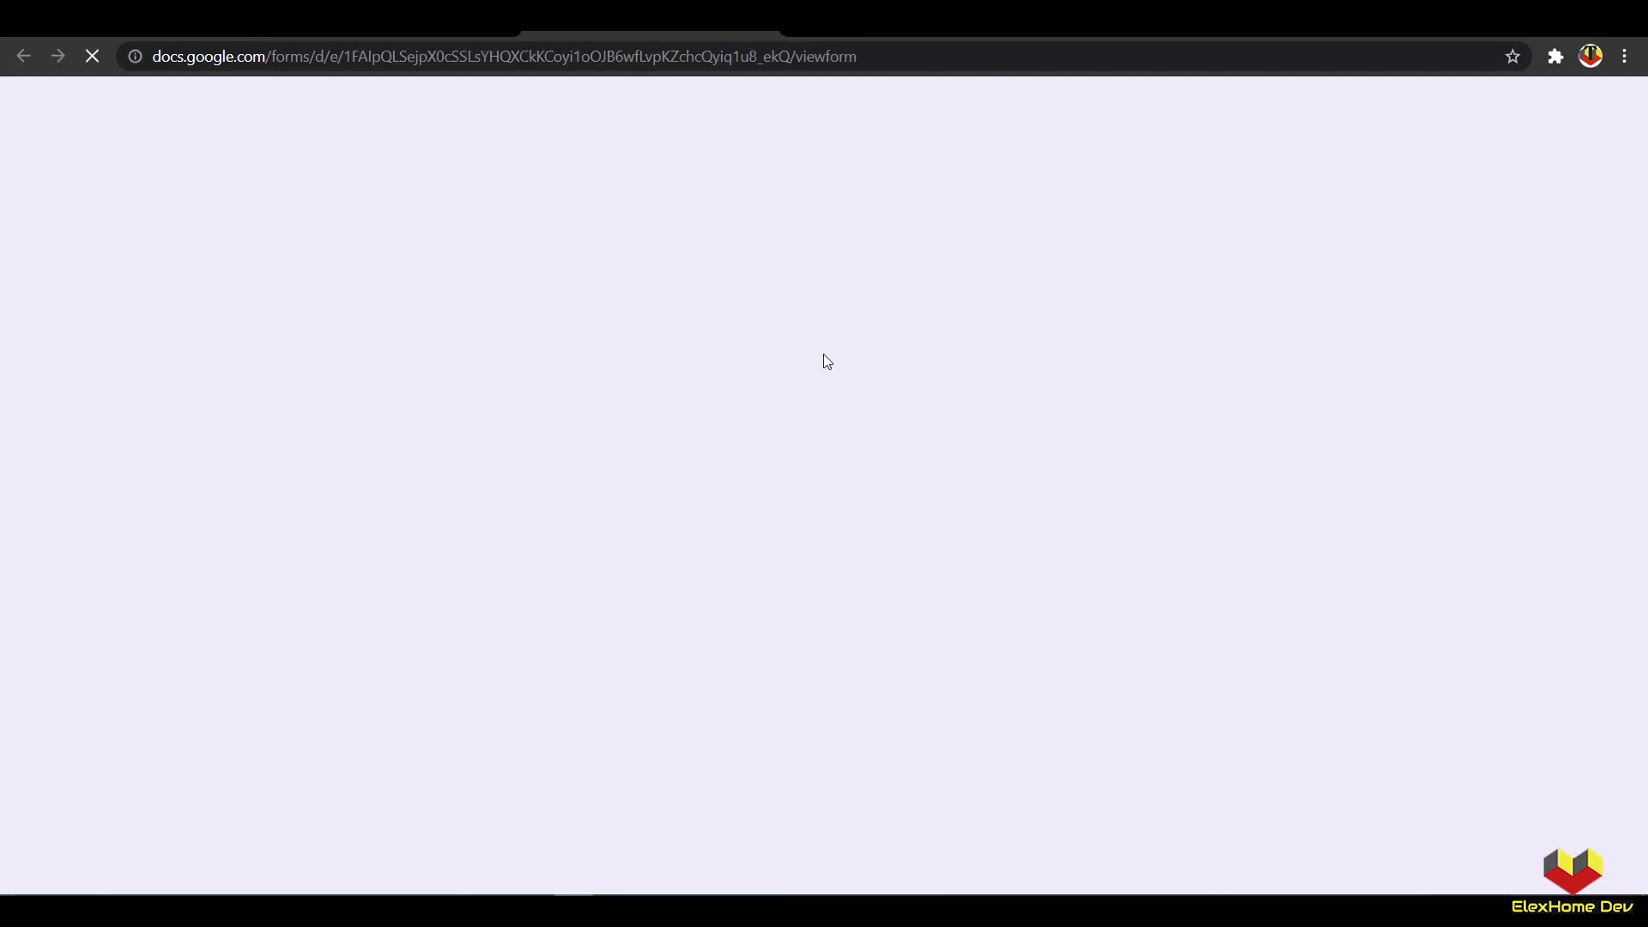
left_click(558, 378)
right_click(564, 375)
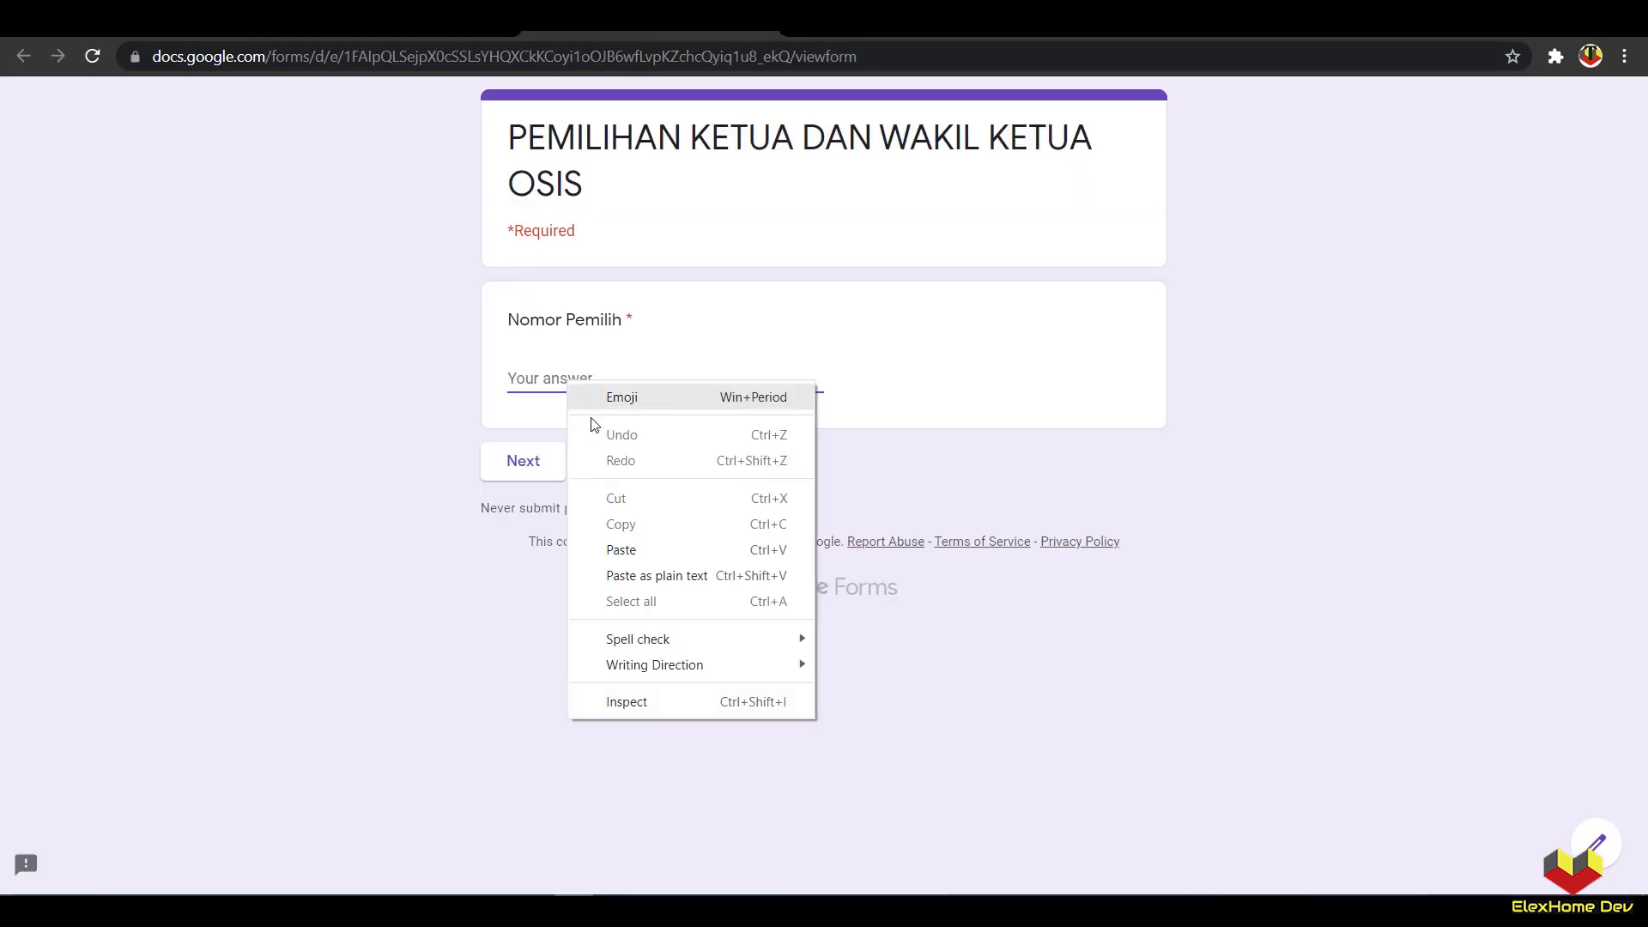
left_click(609, 543)
left_click(525, 464)
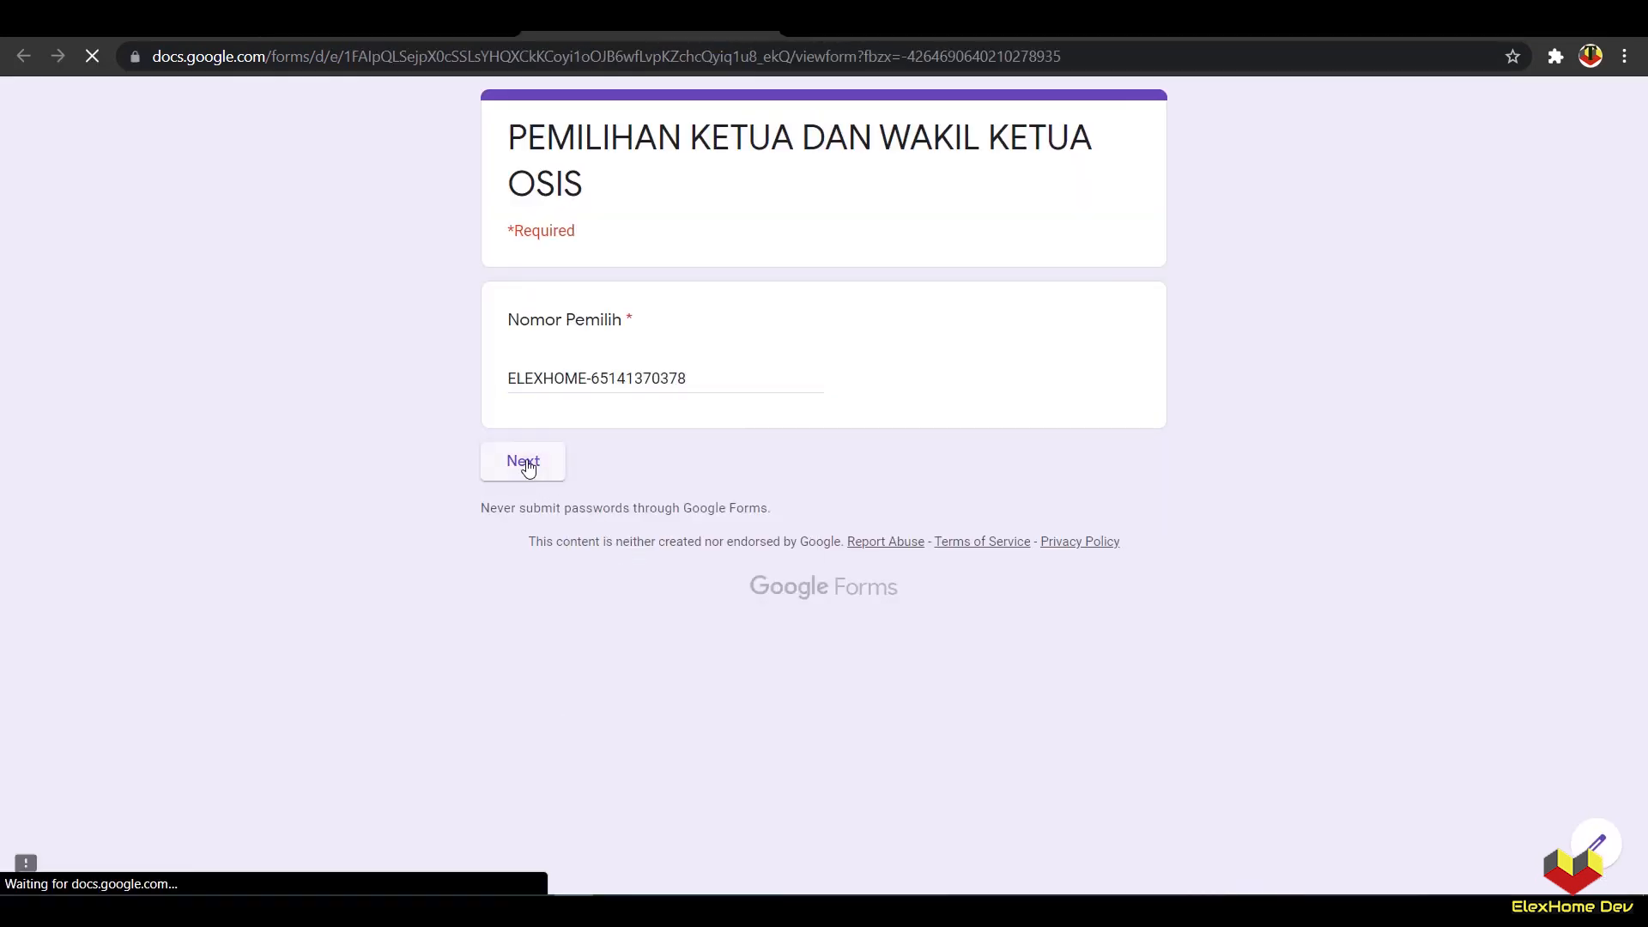
Step: Vote for Doctor Strange - Hulk, confirm the choice with YA, and submit the response
scroll(576, 651, "down", 1)
left_click(509, 564)
scroll(663, 635, "down", 2)
left_click(614, 725)
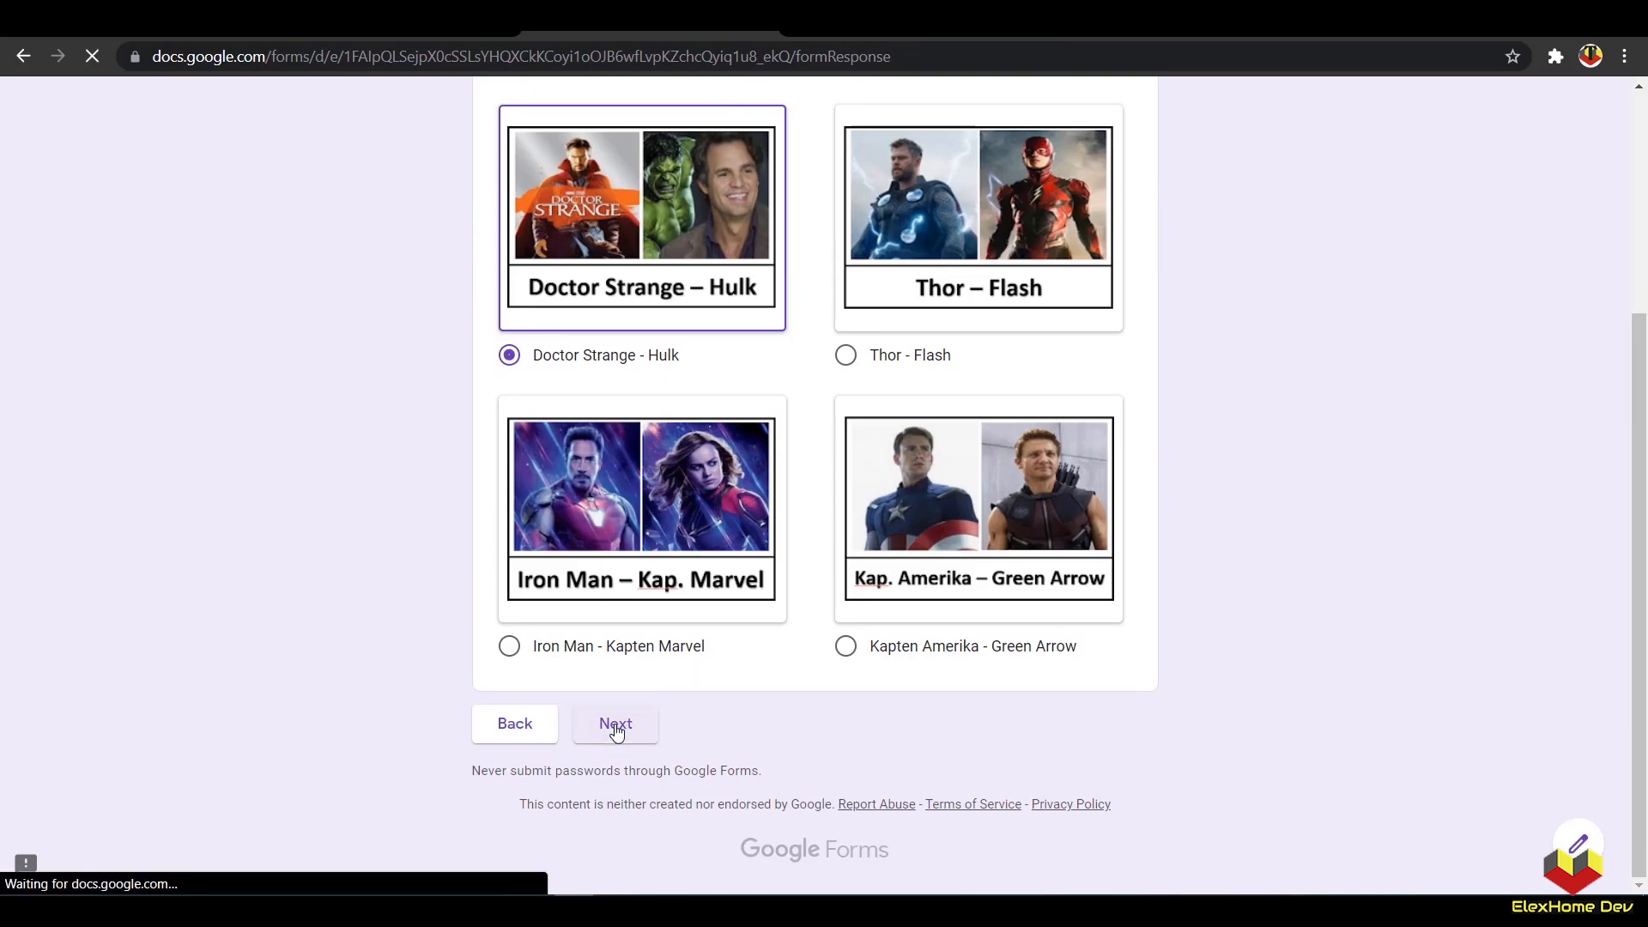
left_click(518, 424)
left_click(626, 508)
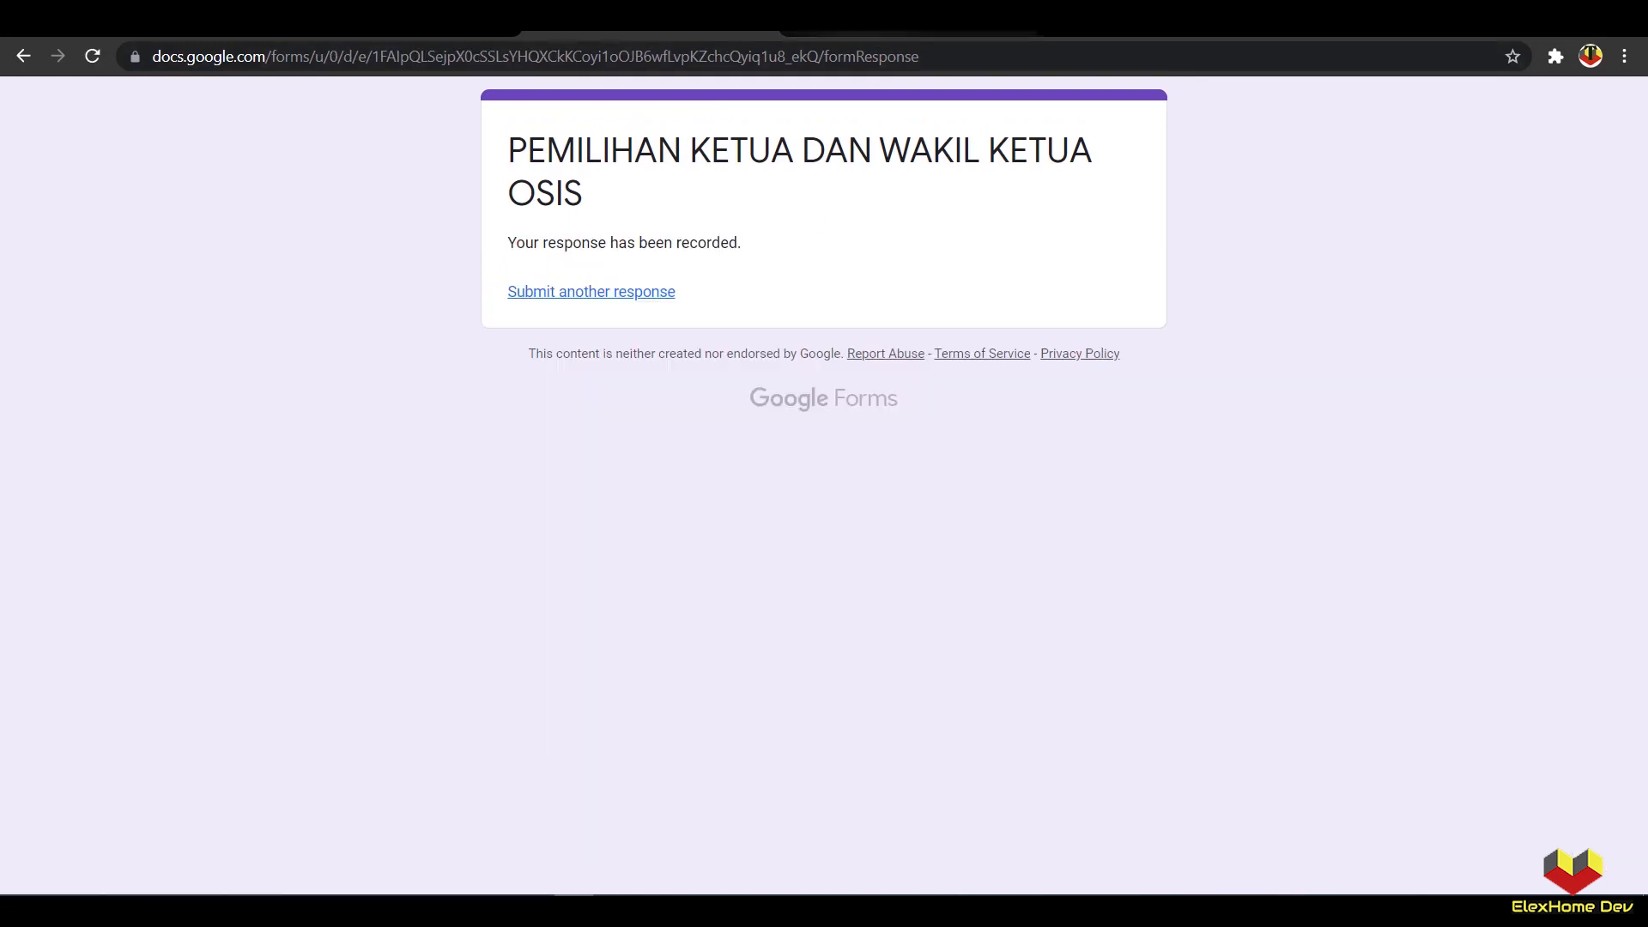
Step: Copy the voter number of student SISWA 50 from cell B51 of the DB sheet
left_click(875, 20)
scroll(255, 570, "down", 9)
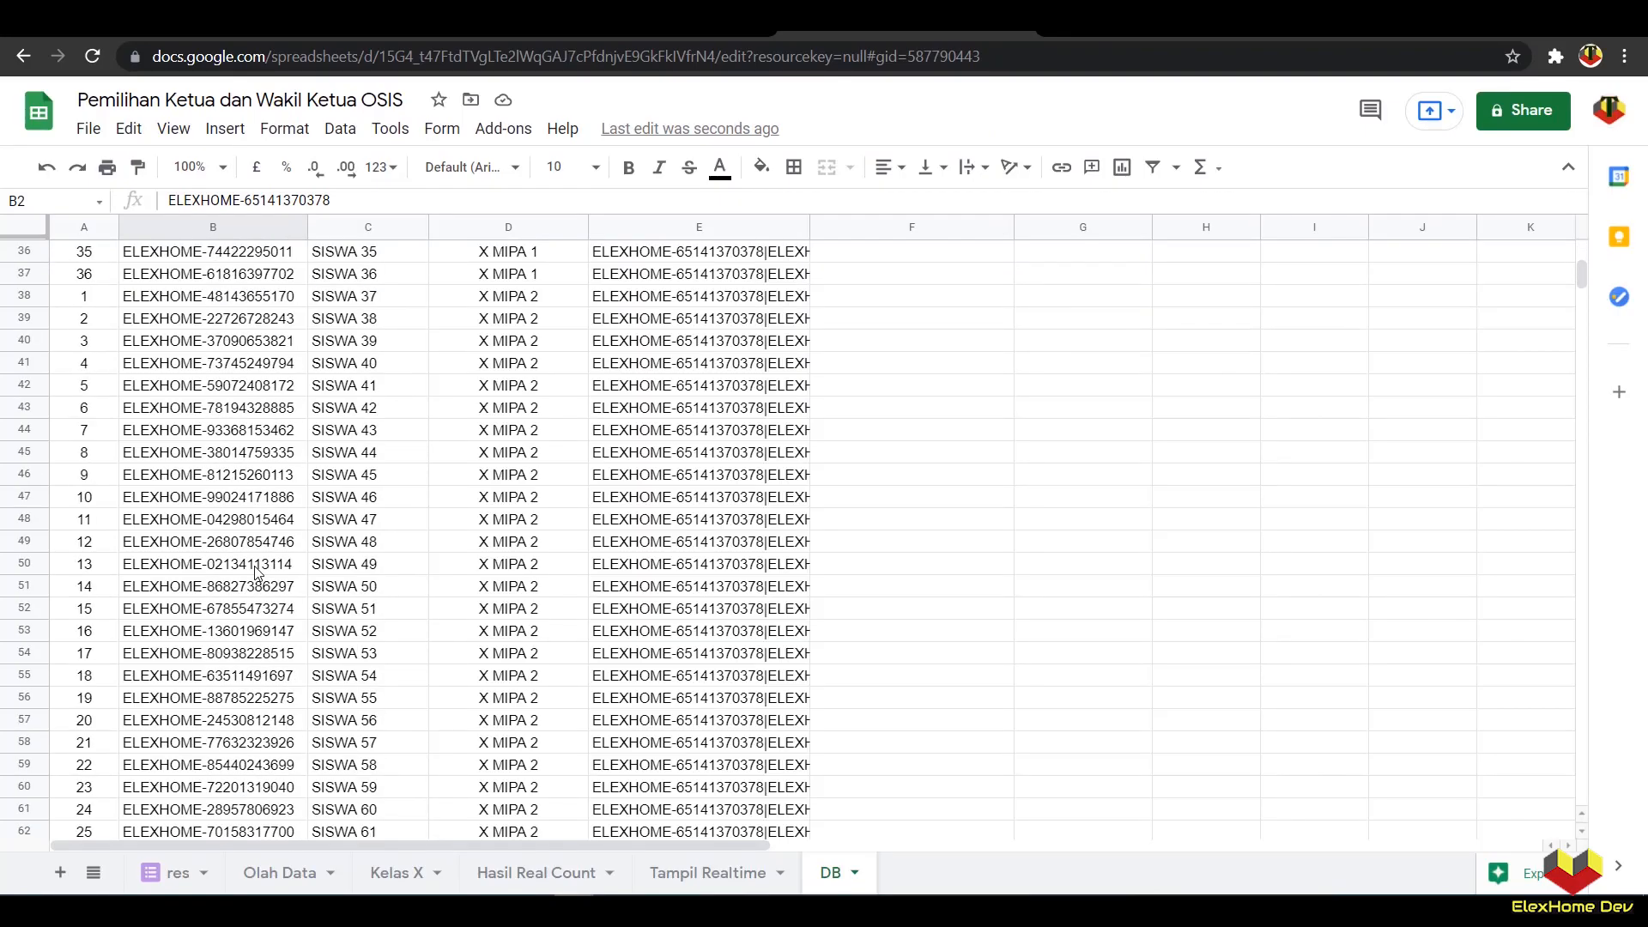
left_click(173, 592)
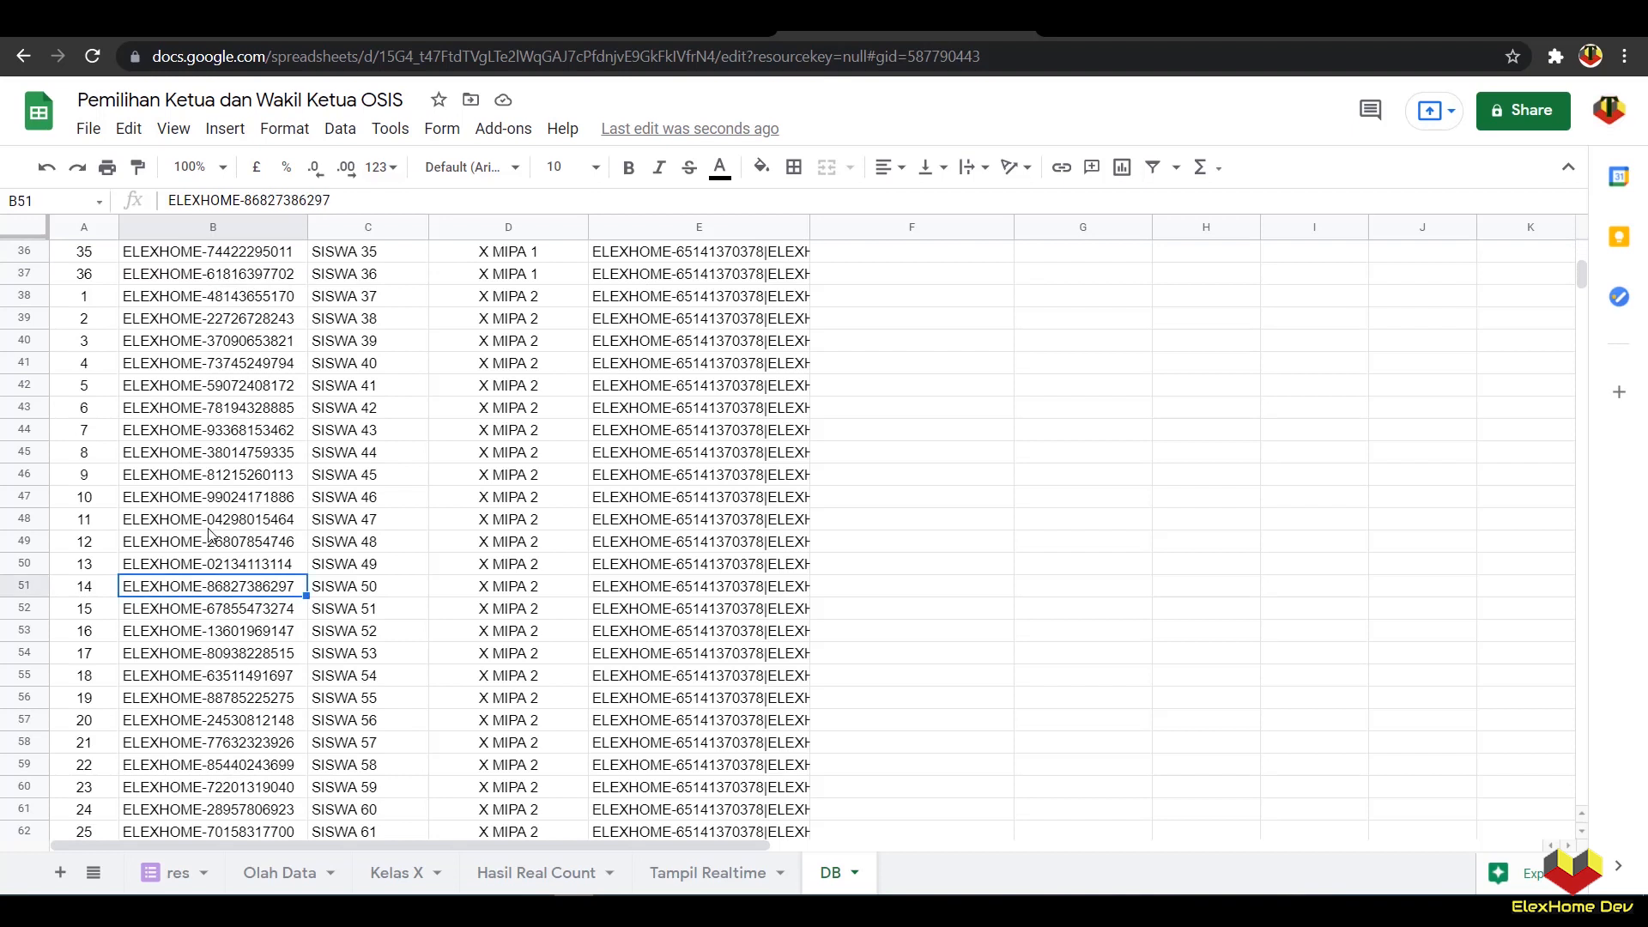
Step: Start another response in the form, paste the copied voter number into Nomor Pemilih, and continue to the candidate section
left_click(647, 21)
left_click(570, 297)
left_click(560, 373)
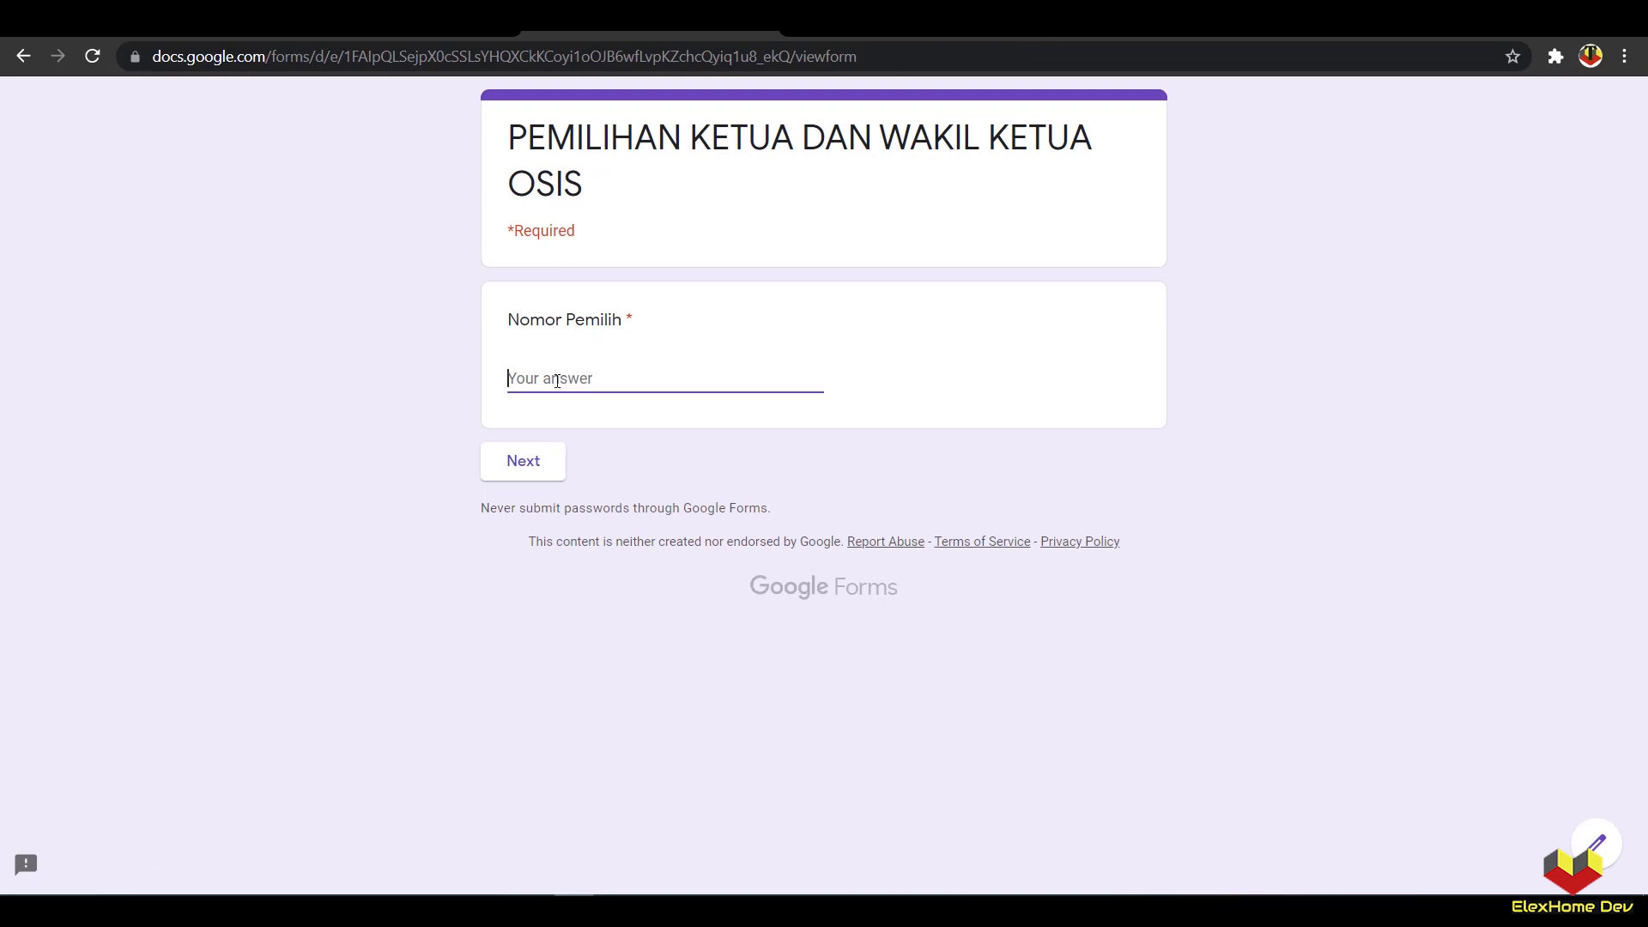
key("ctrl+v")
left_click(520, 463)
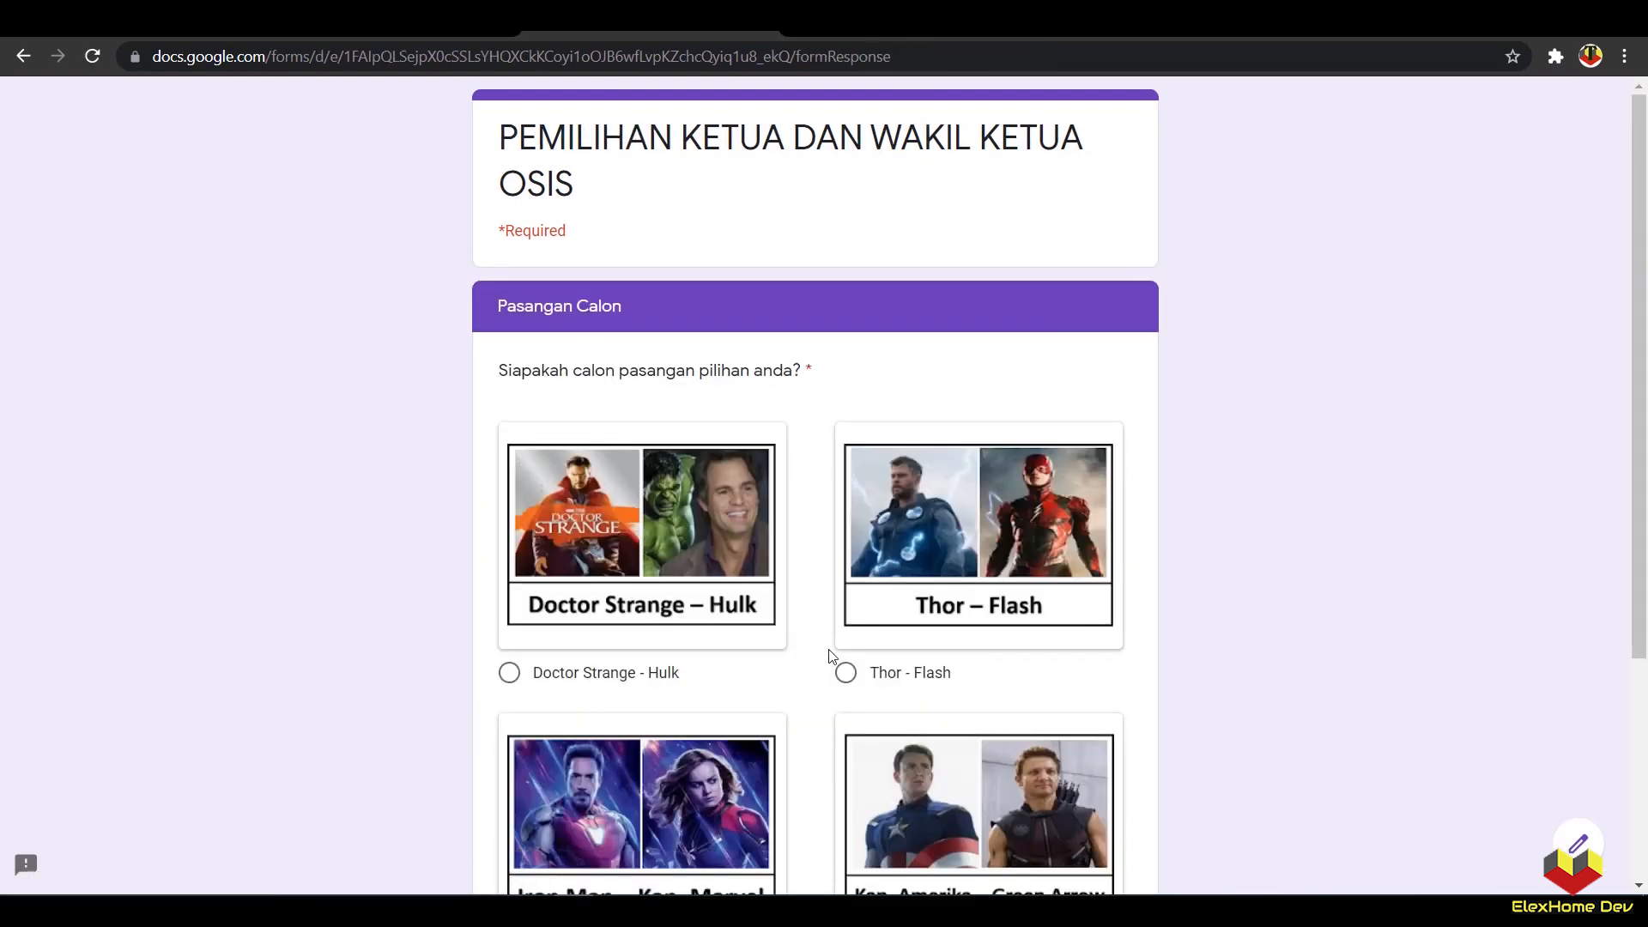
Step: Vote for Thor - Flash, confirm the choice with YA, and submit the response
left_click(846, 673)
scroll(845, 673, "down", 3)
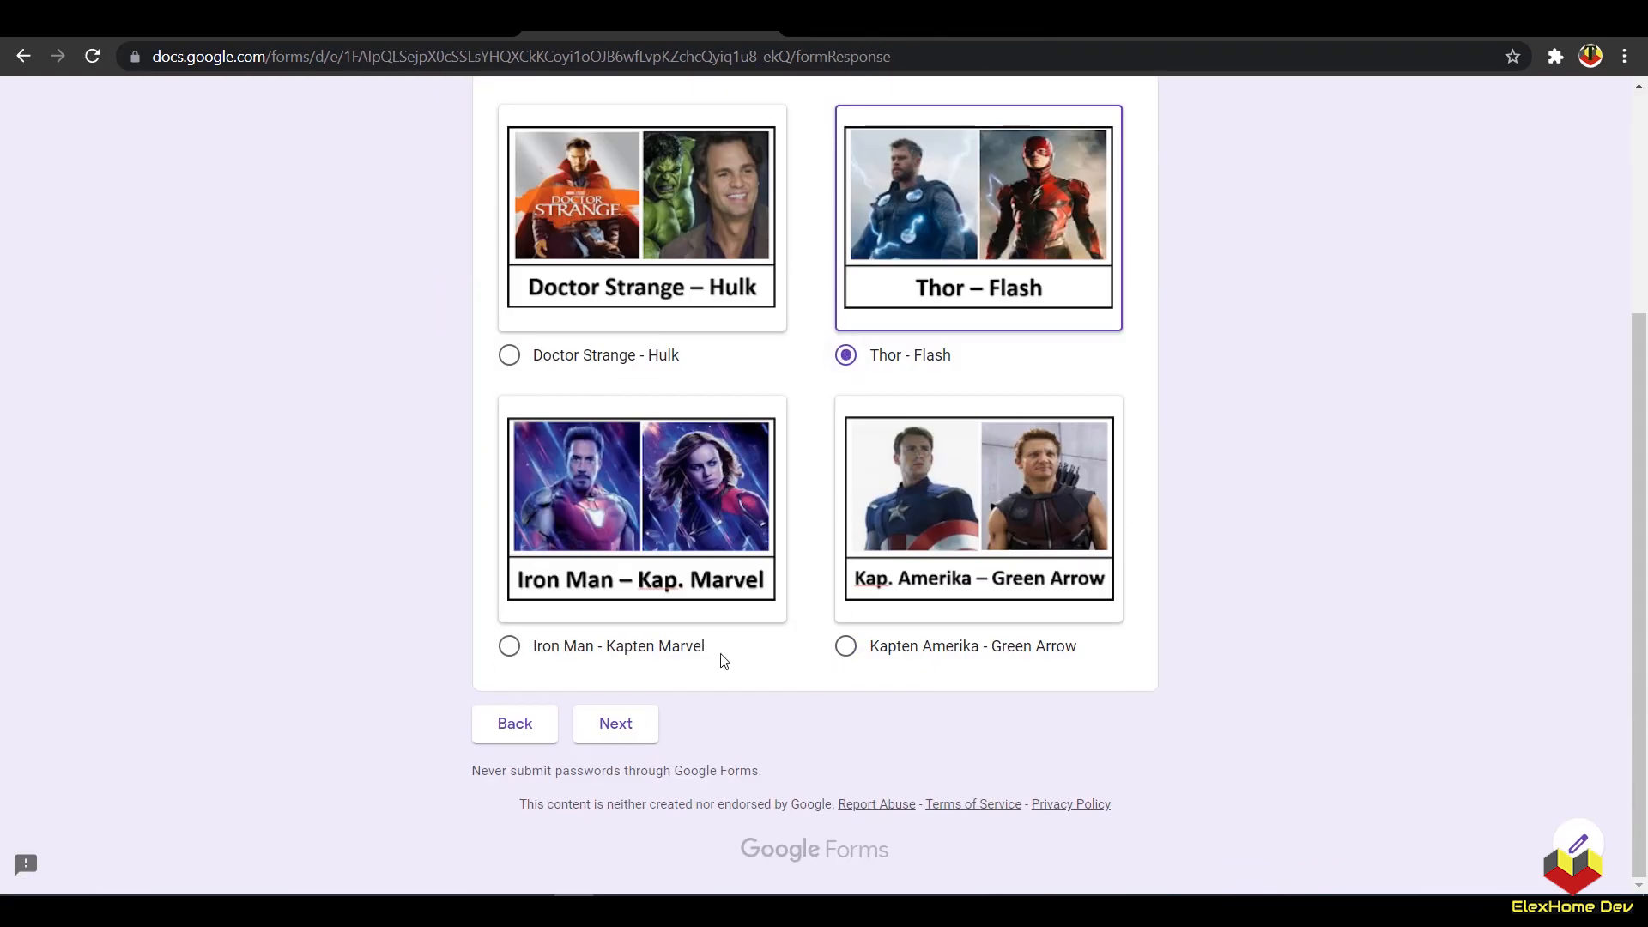
left_click(636, 721)
left_click(526, 436)
left_click(623, 508)
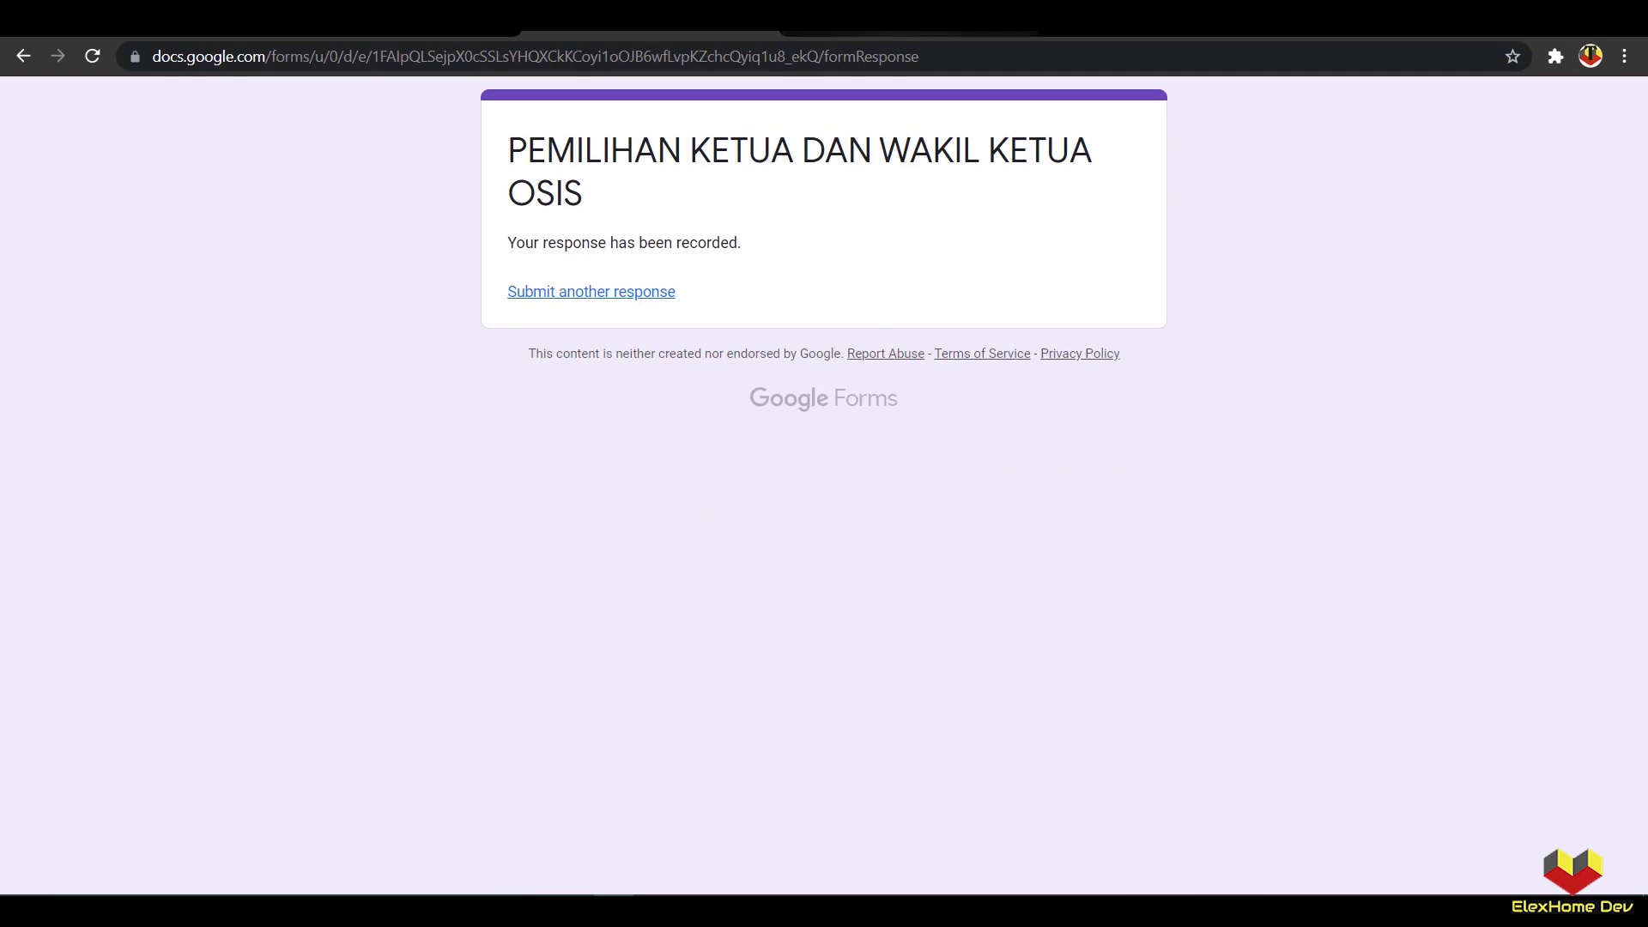
Step: Widen the Nomor Pemilih column in the res sheet to fit the full voter numbers, and switch to the Olah Data sheet
left_click(889, 34)
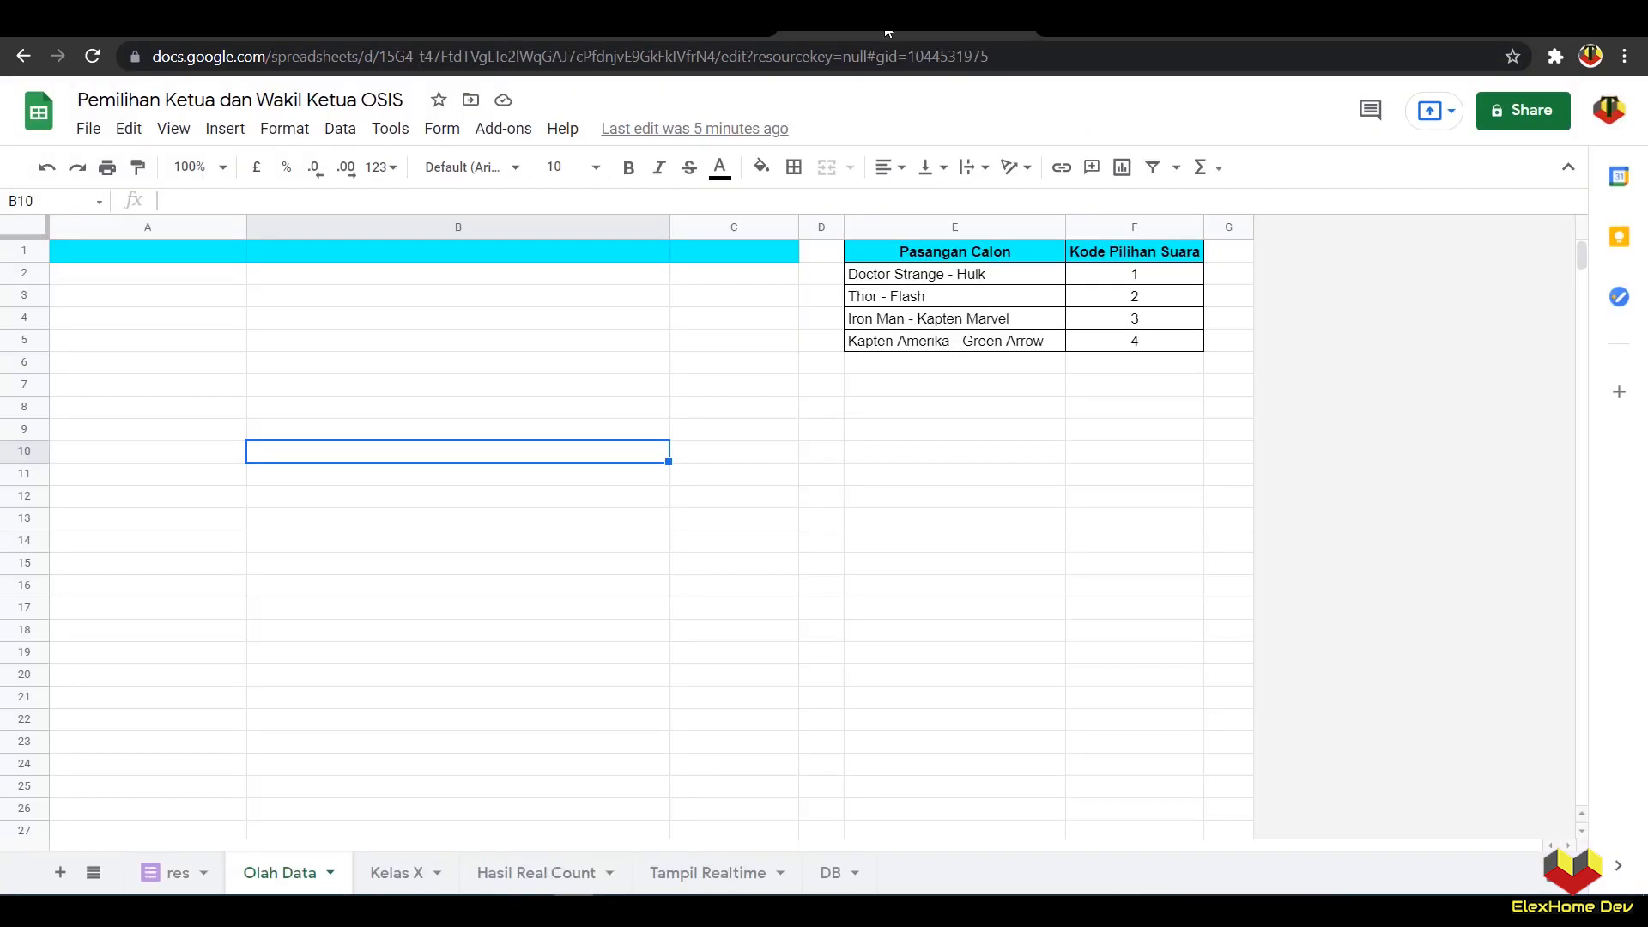
left_click(176, 872)
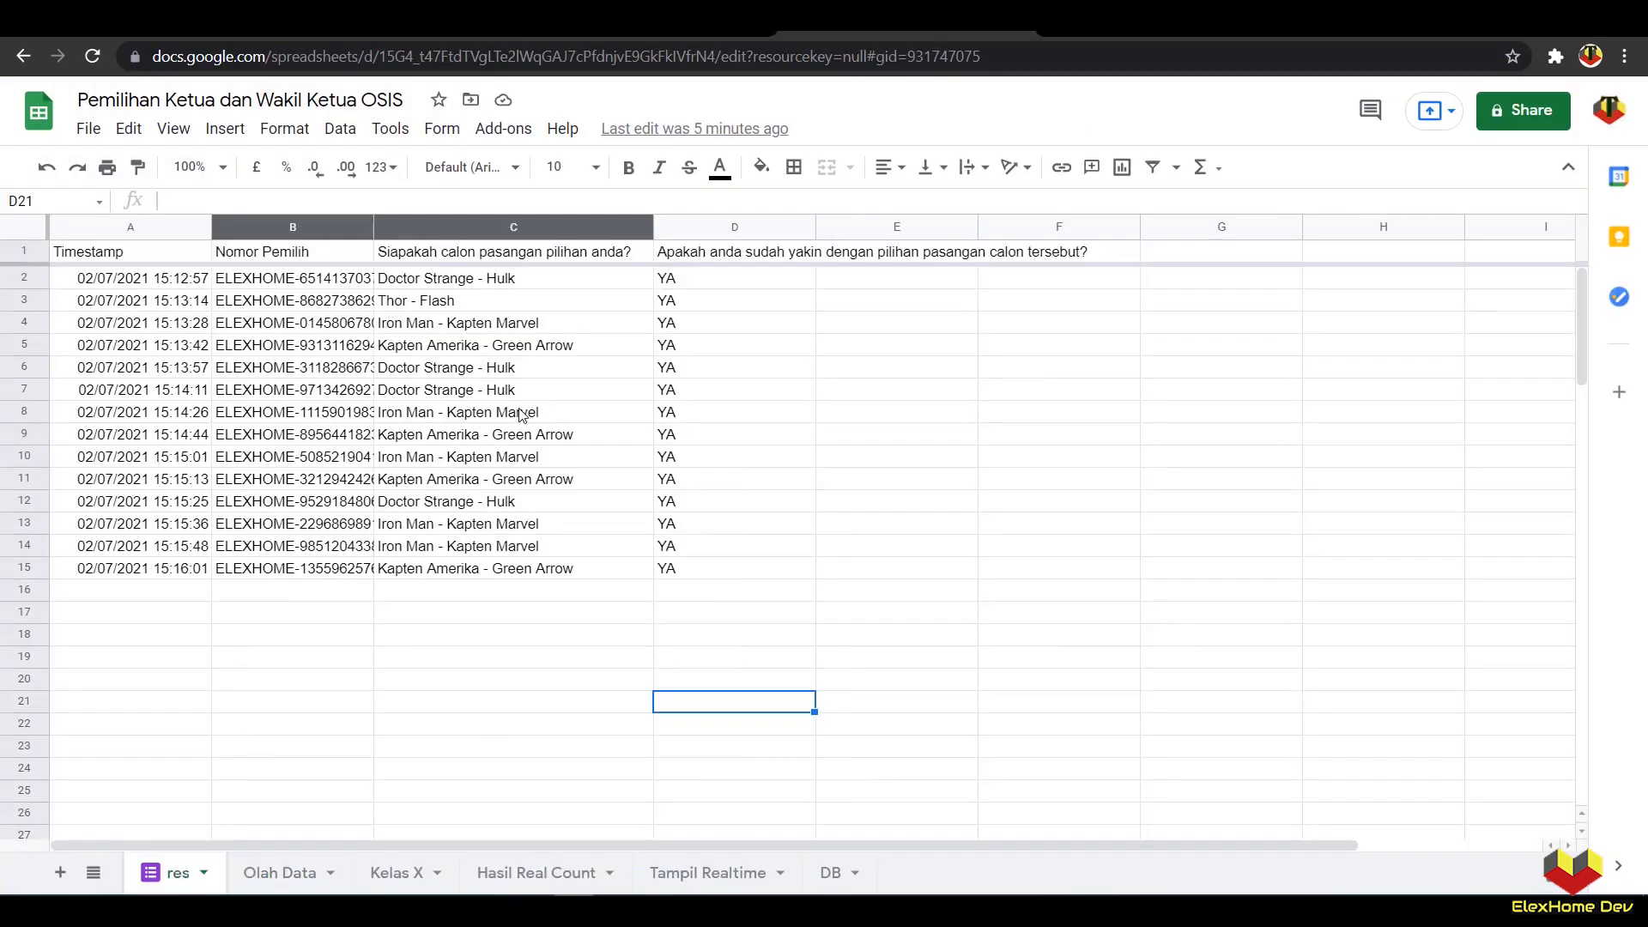
scroll(492, 461, "down", 3)
scroll(441, 404, "up", 3)
left_click(506, 665)
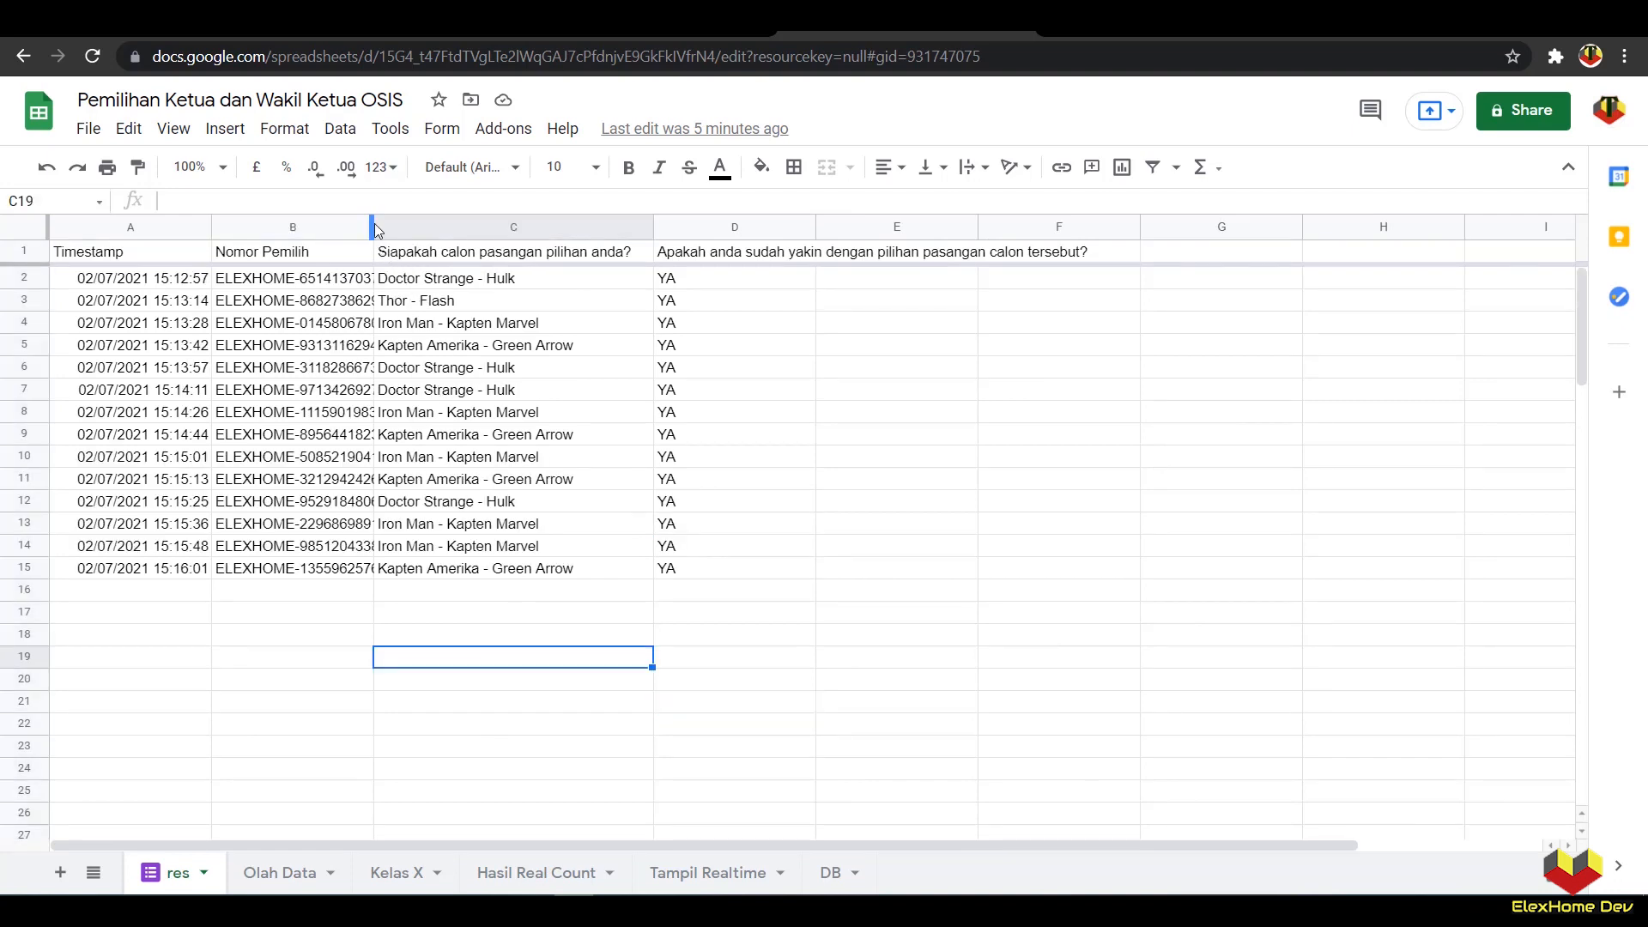
left_click_drag(371, 223, 424, 232)
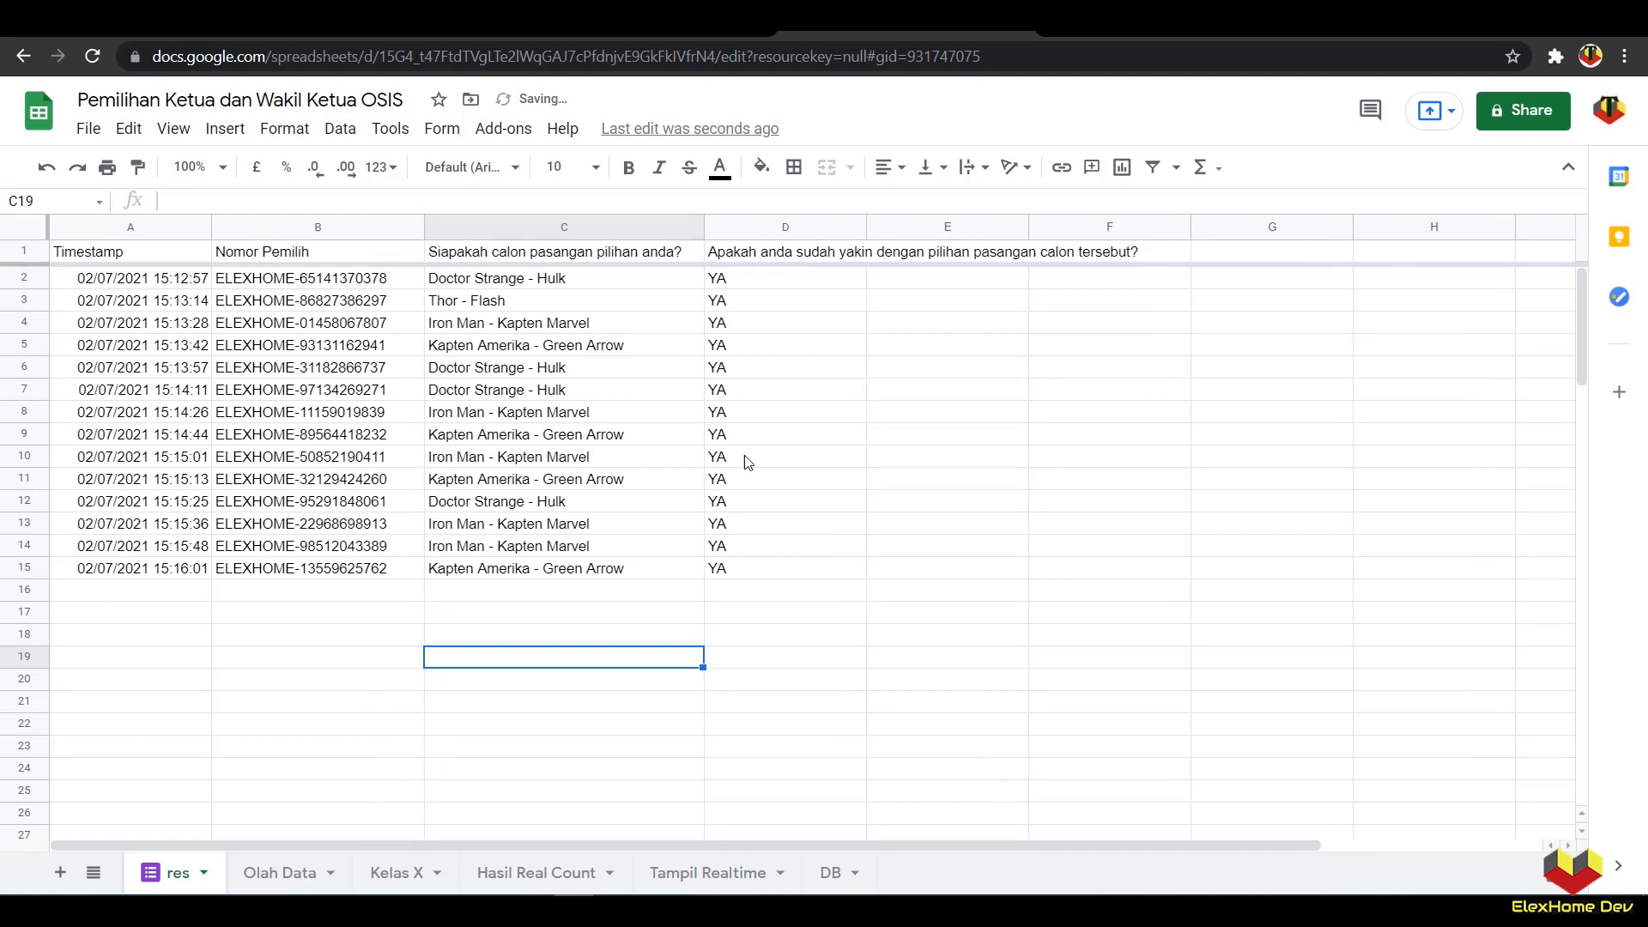
left_click(917, 592)
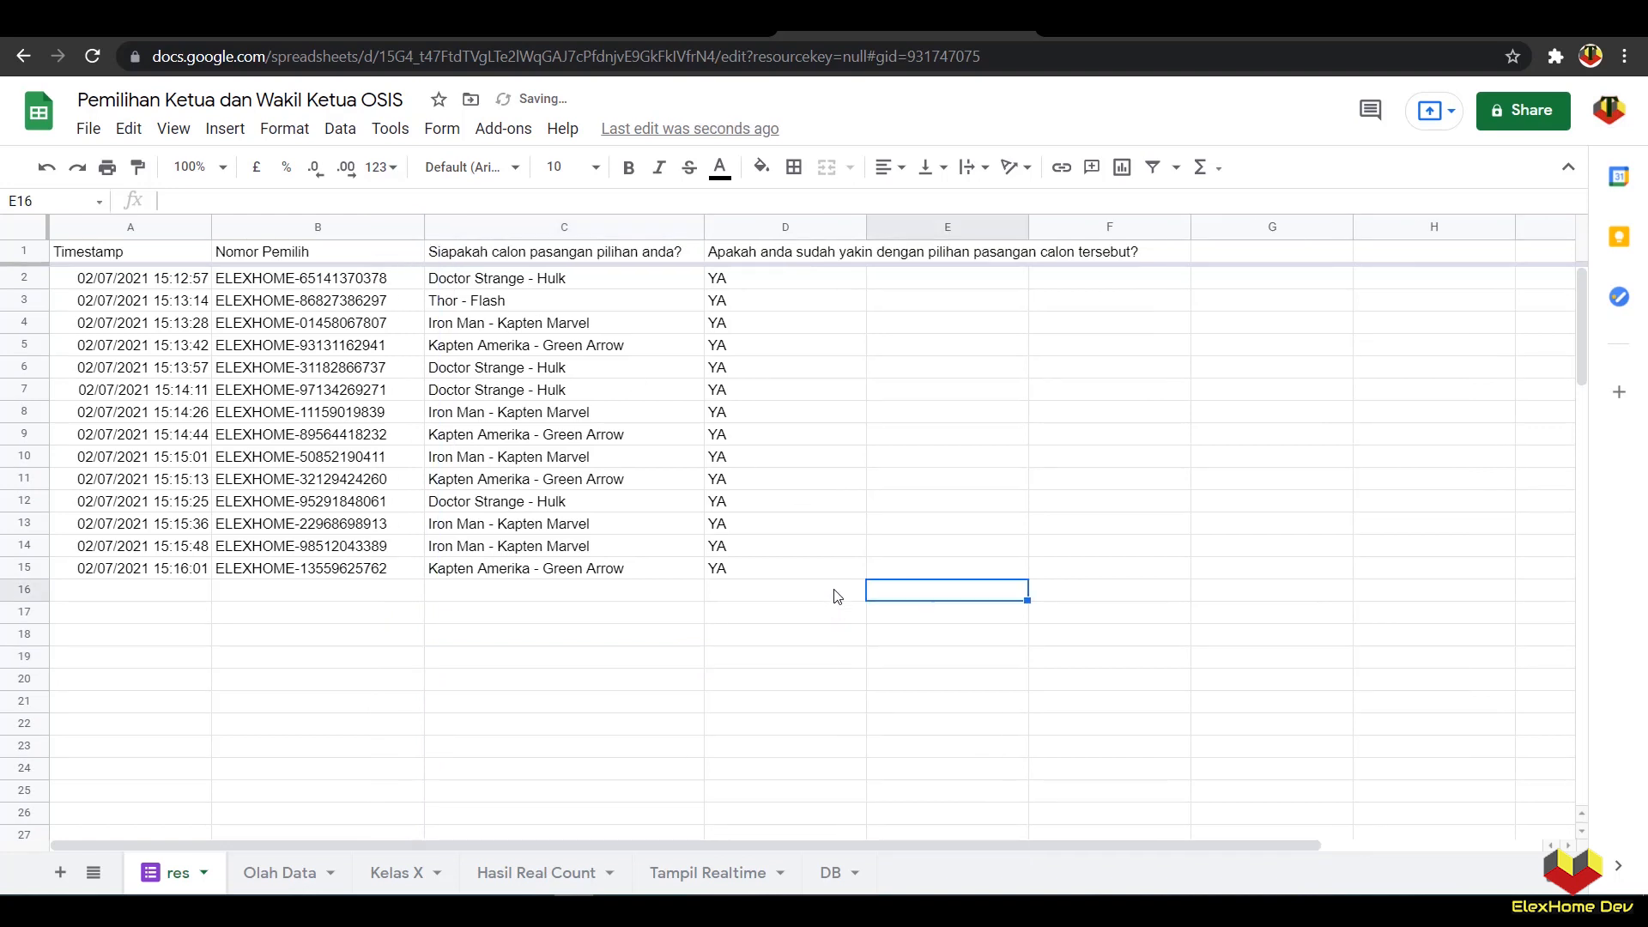
left_click(277, 873)
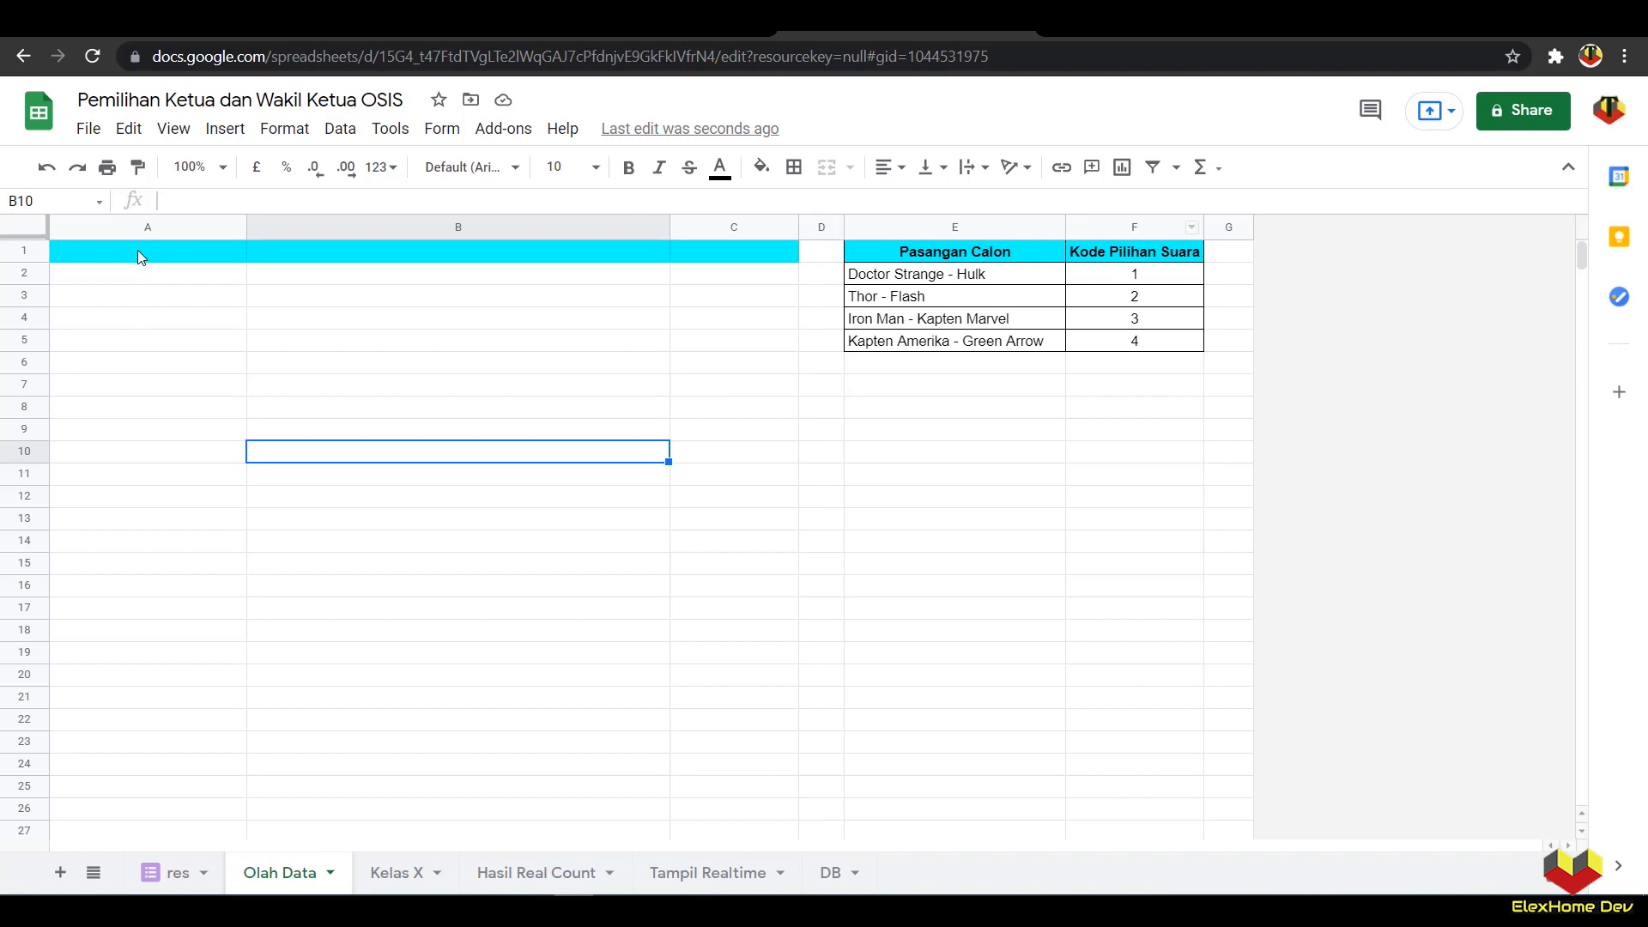
left_click(60, 874)
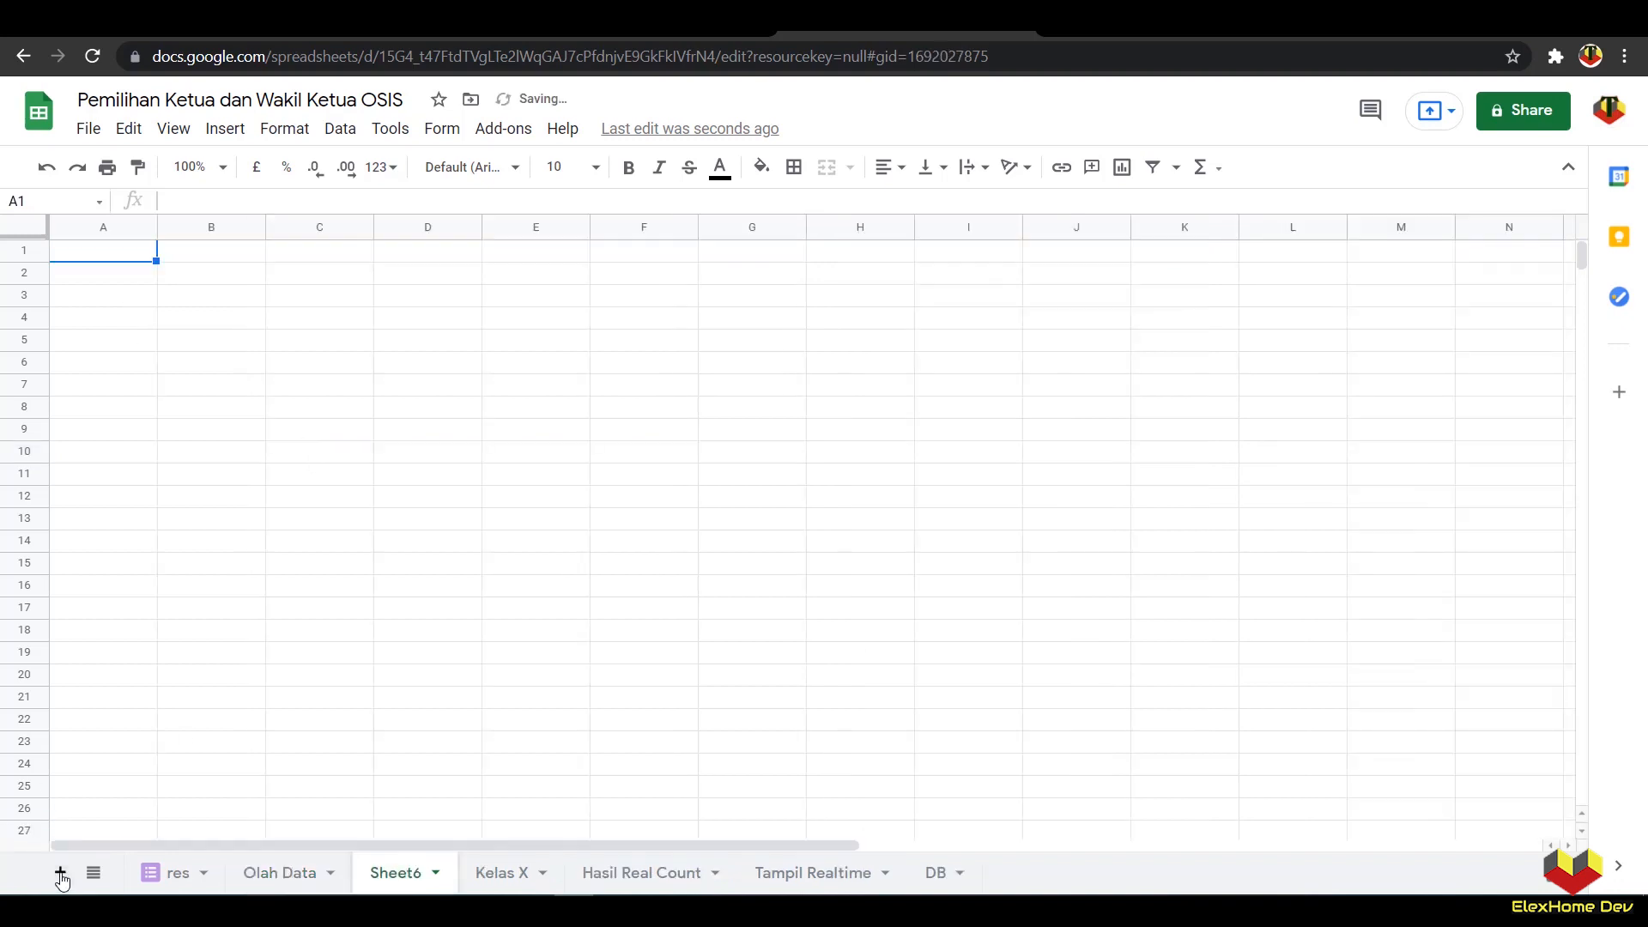
left_click(436, 874)
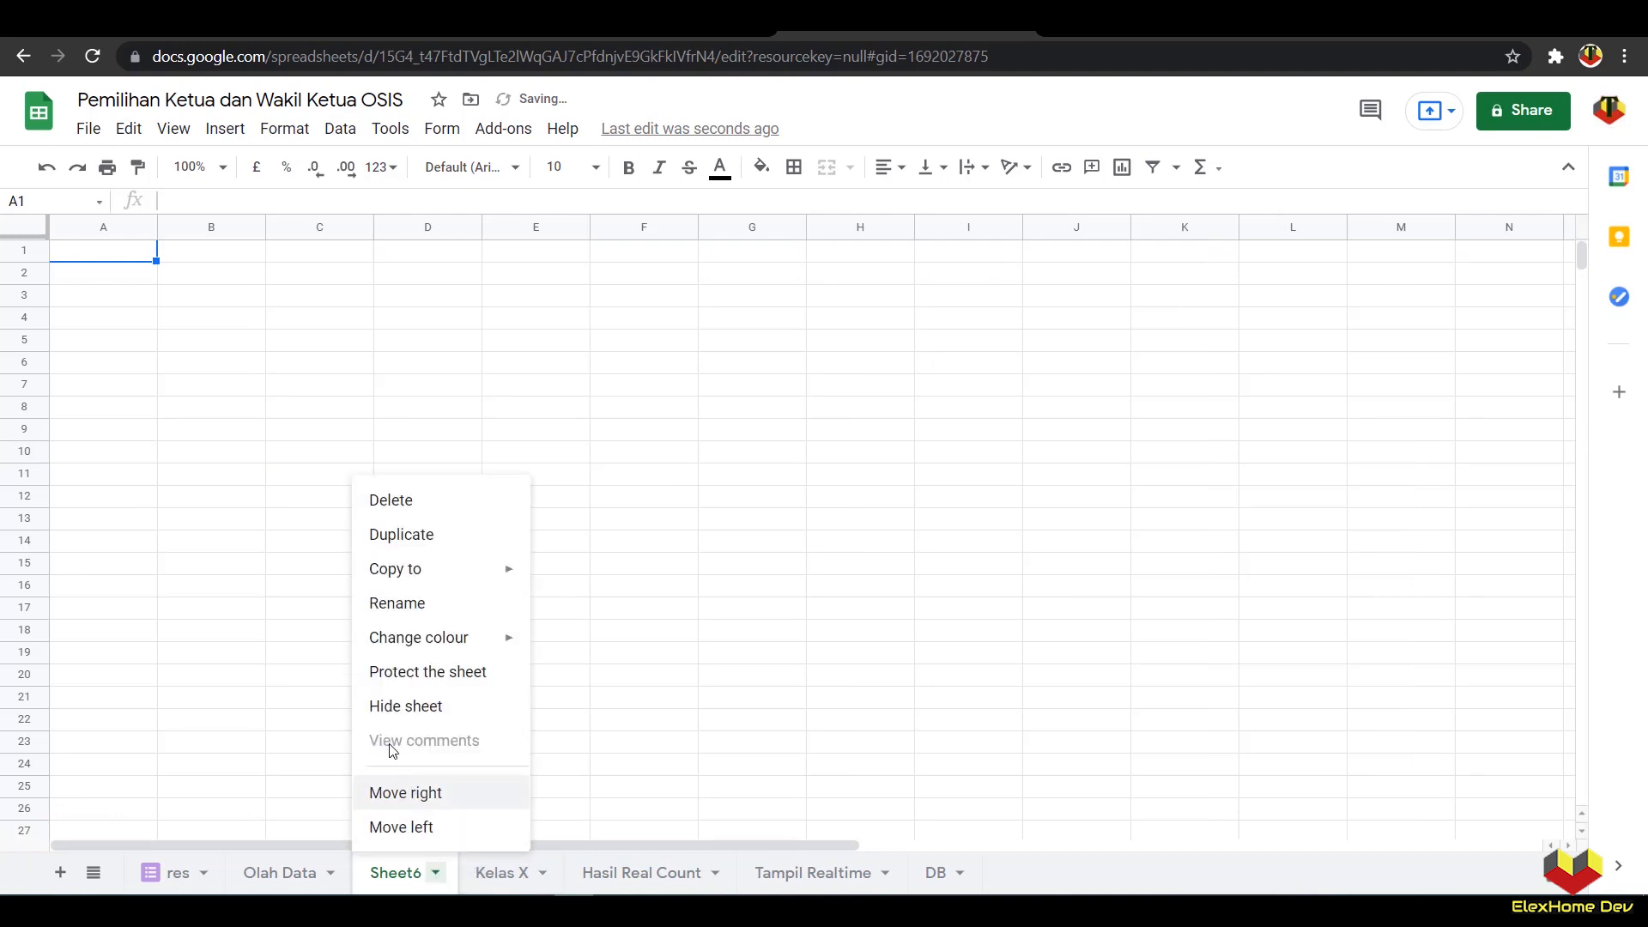
left_click(415, 501)
left_click(1028, 536)
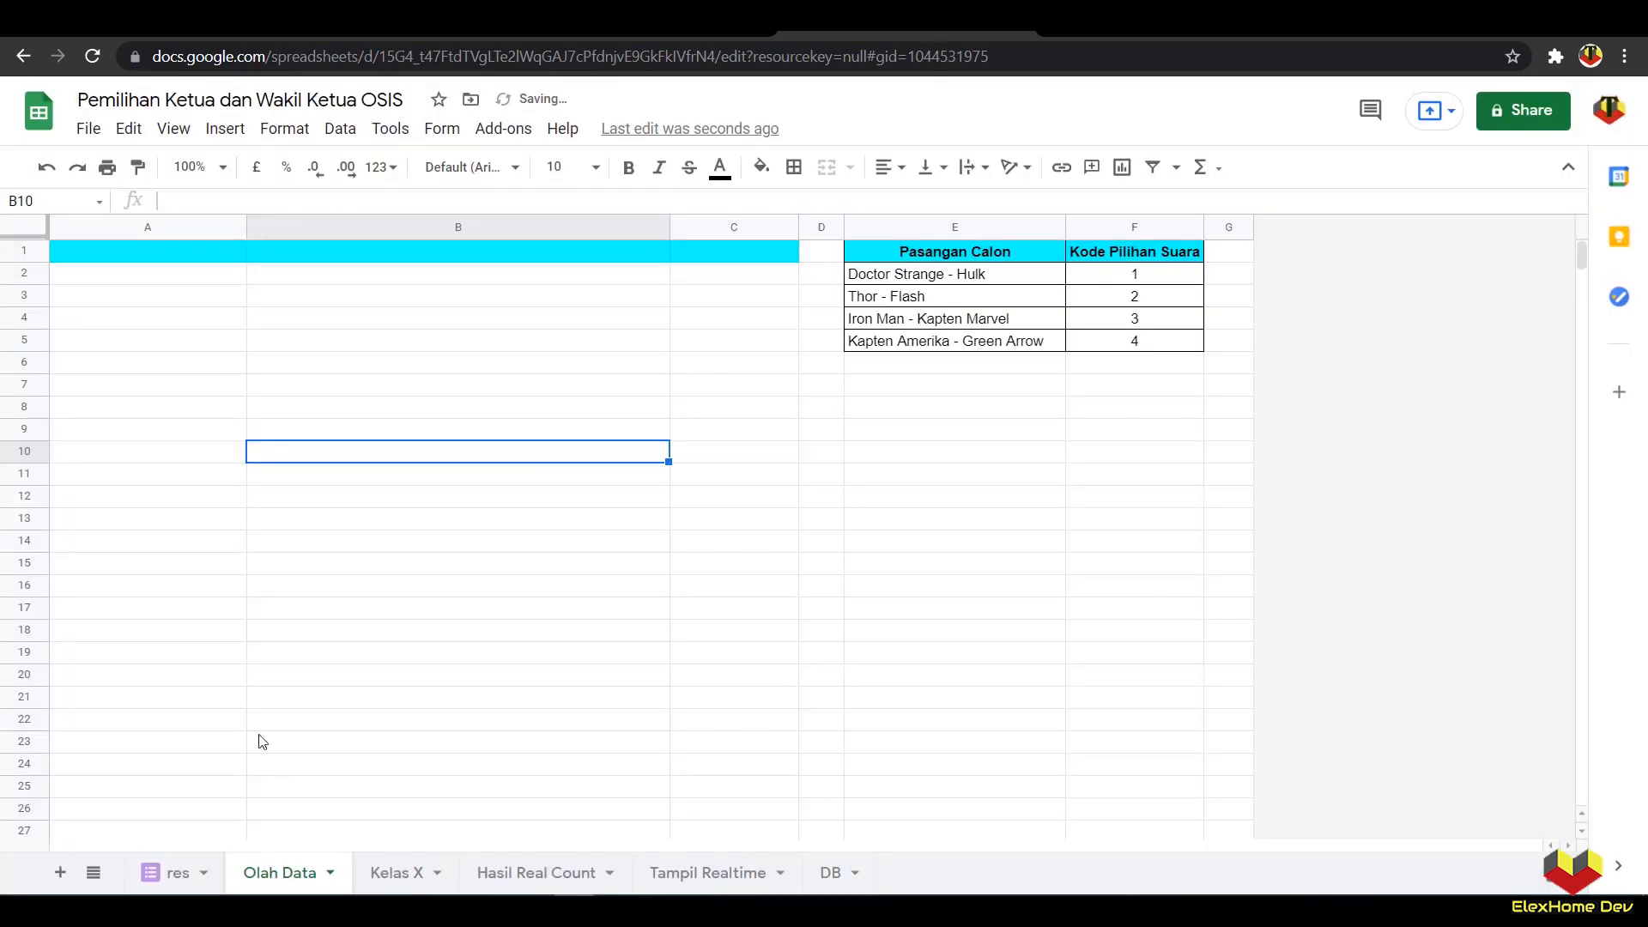
Step: Enter the array formula ={res!B:C} in cell A1 of Olah Data to pull in the voter numbers and candidate choices
left_click(125, 254)
type("={")
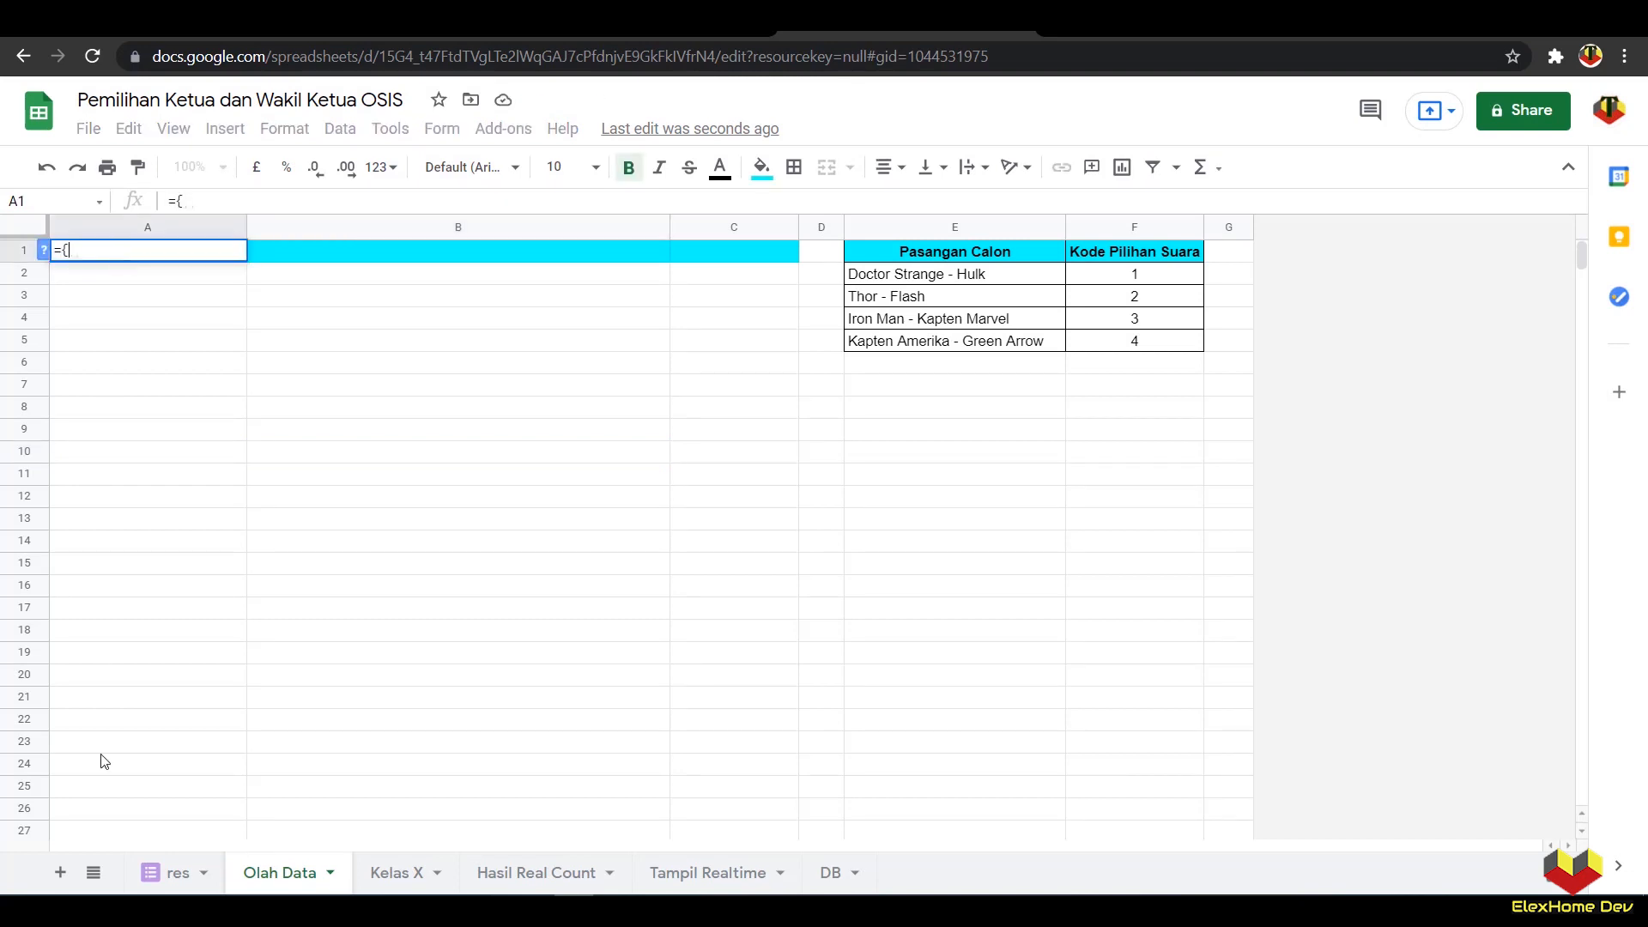
left_click(162, 877)
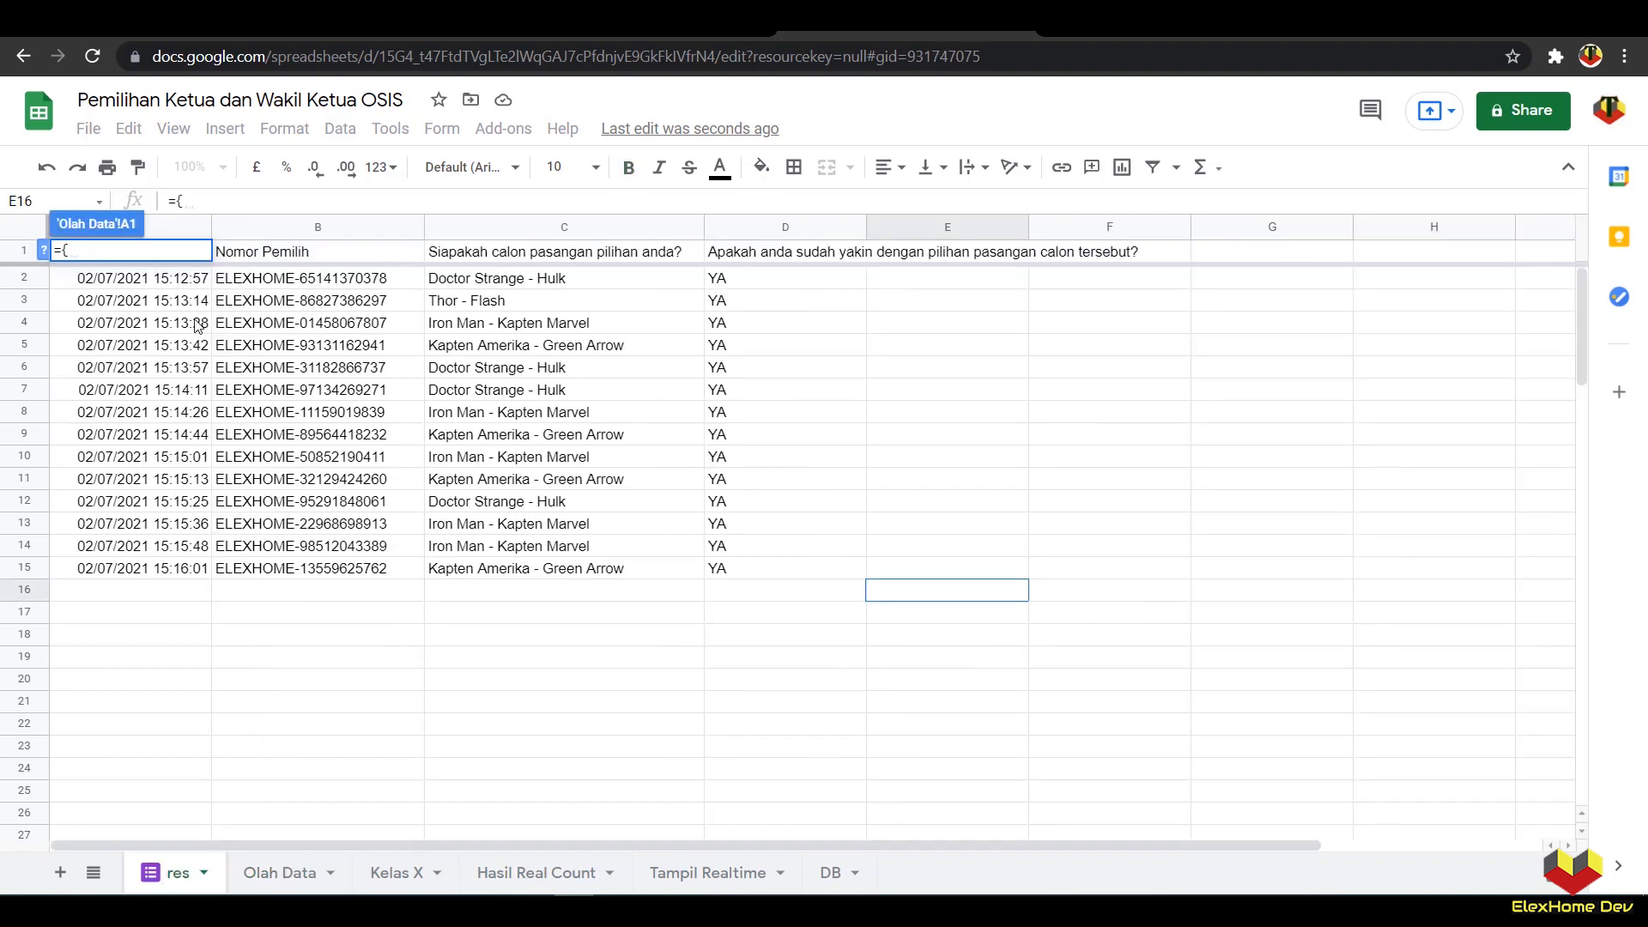
left_click_drag(283, 235, 481, 237)
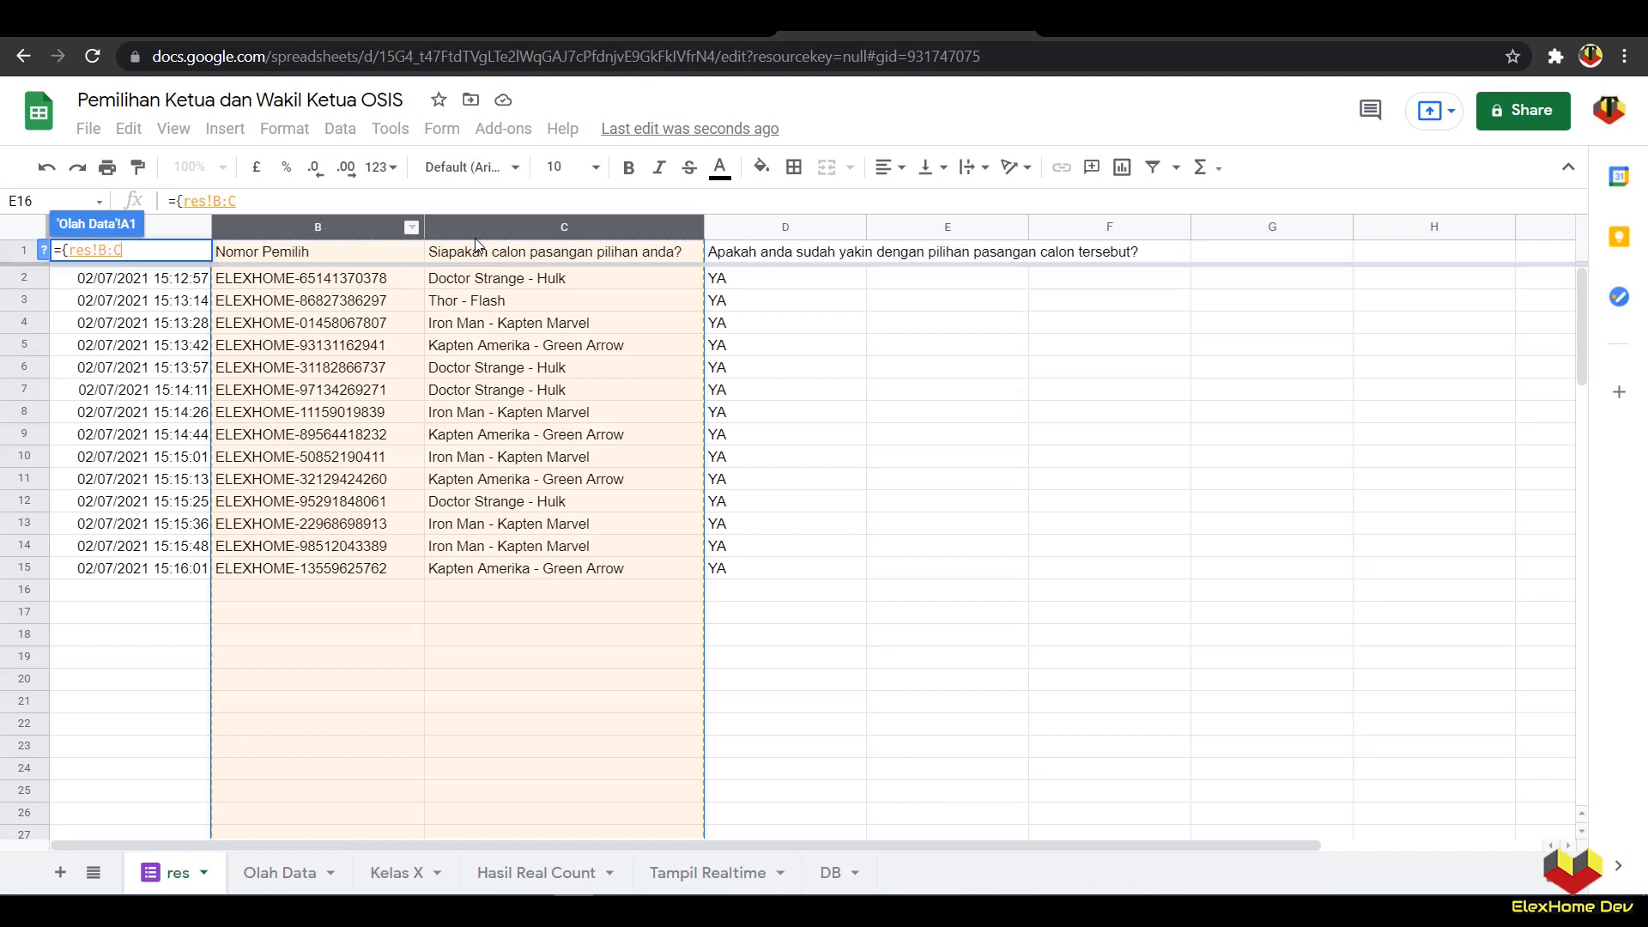
type("}")
key("Return")
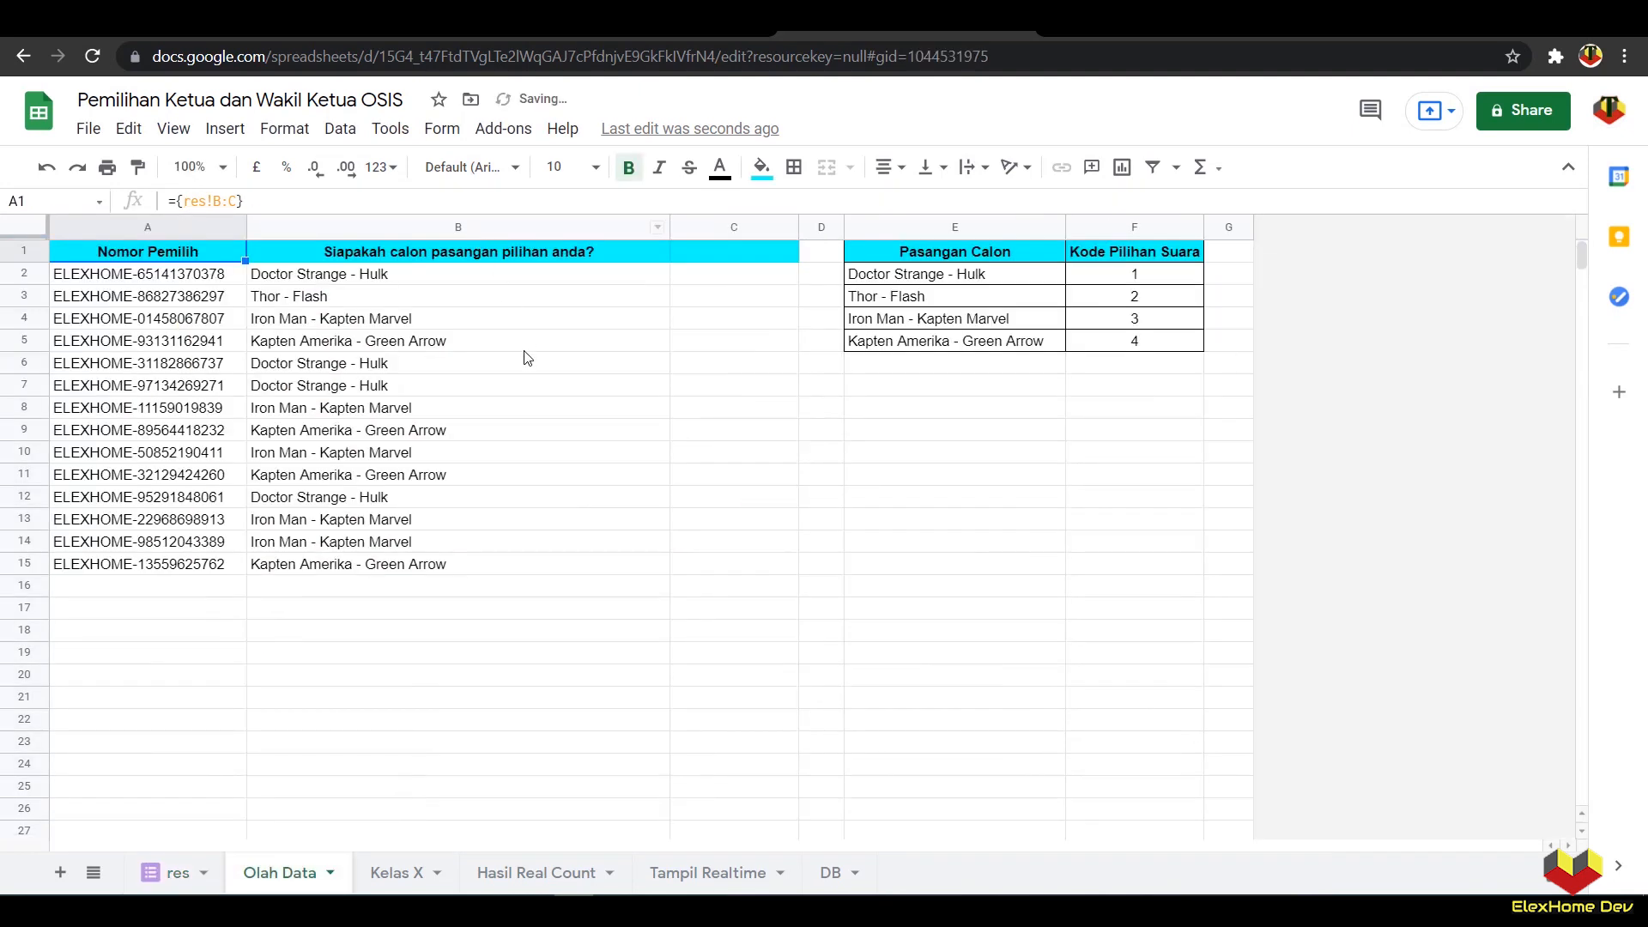
Step: Copy the header text Kode Pilihan Suara from cell F1 into C1 and widen column C to fit it
left_click(696, 255)
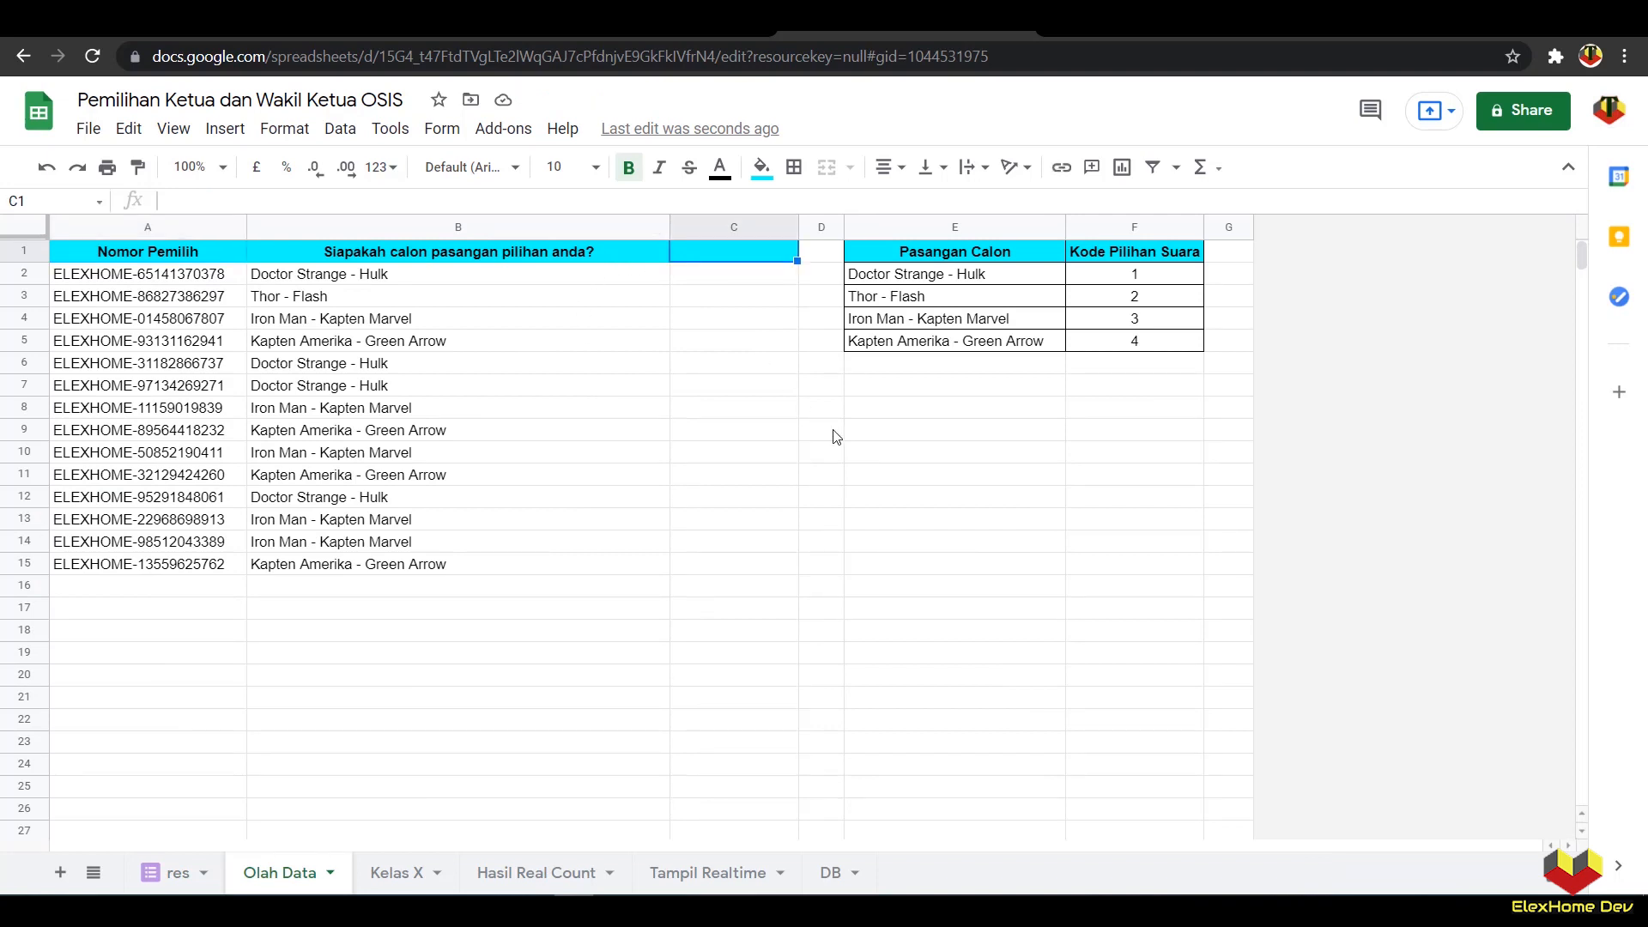
left_click(1151, 259)
left_click(170, 199)
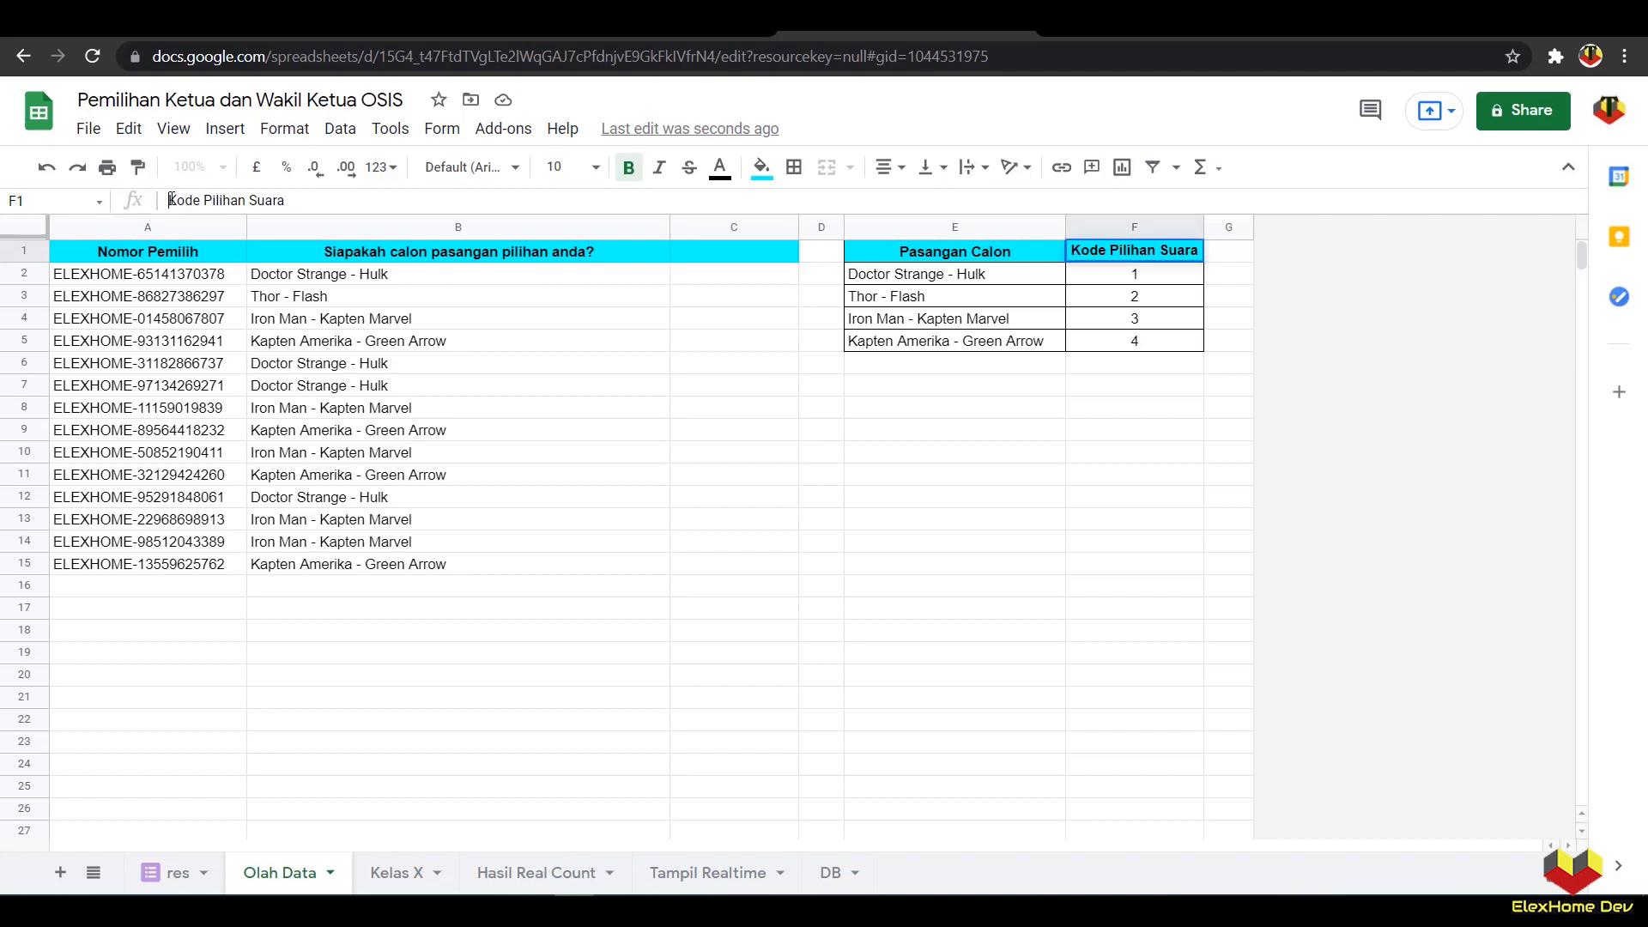
left_click_drag(170, 199, 310, 212)
key("ctrl+c")
key("Return")
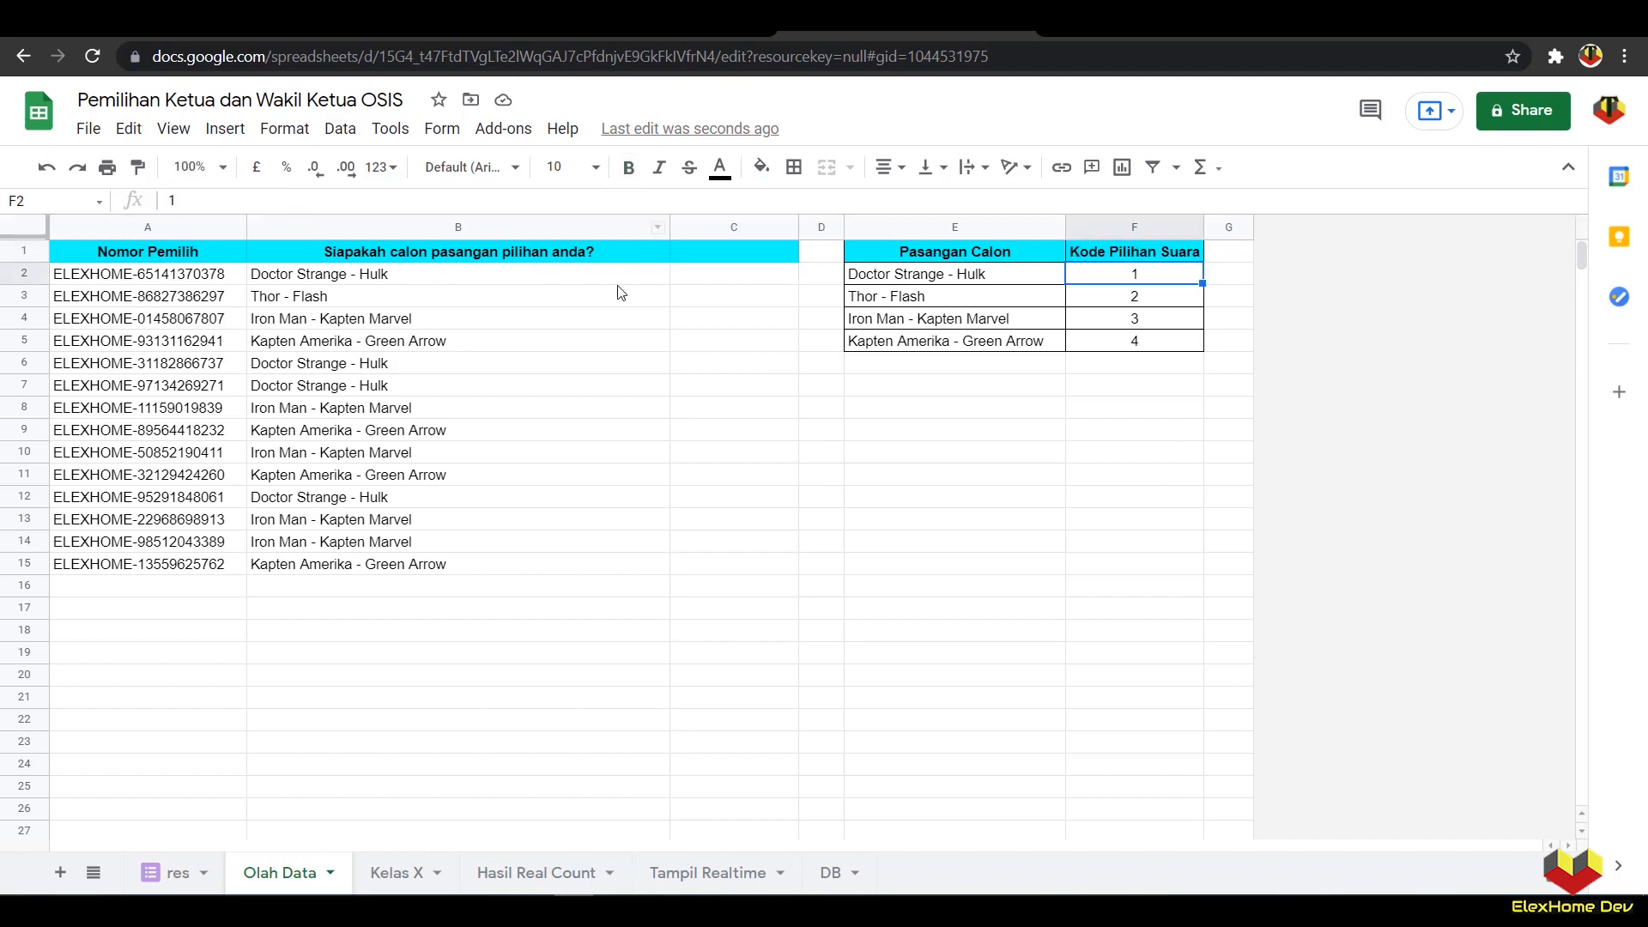
left_click(704, 254)
right_click(336, 199)
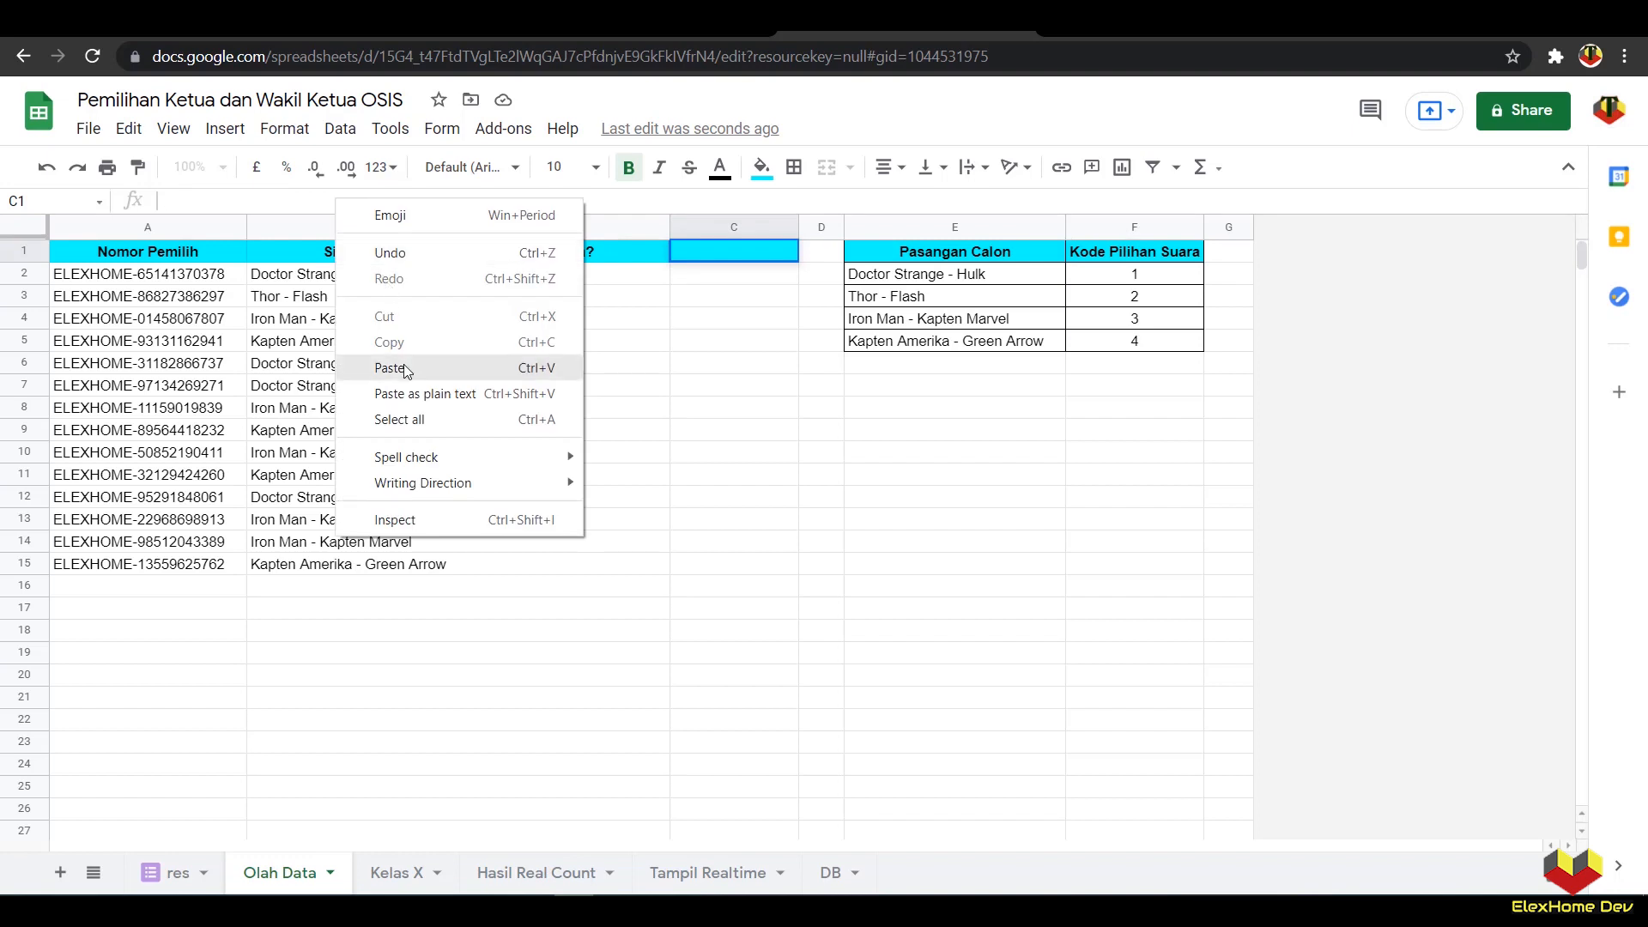
left_click(373, 367)
left_click(646, 392)
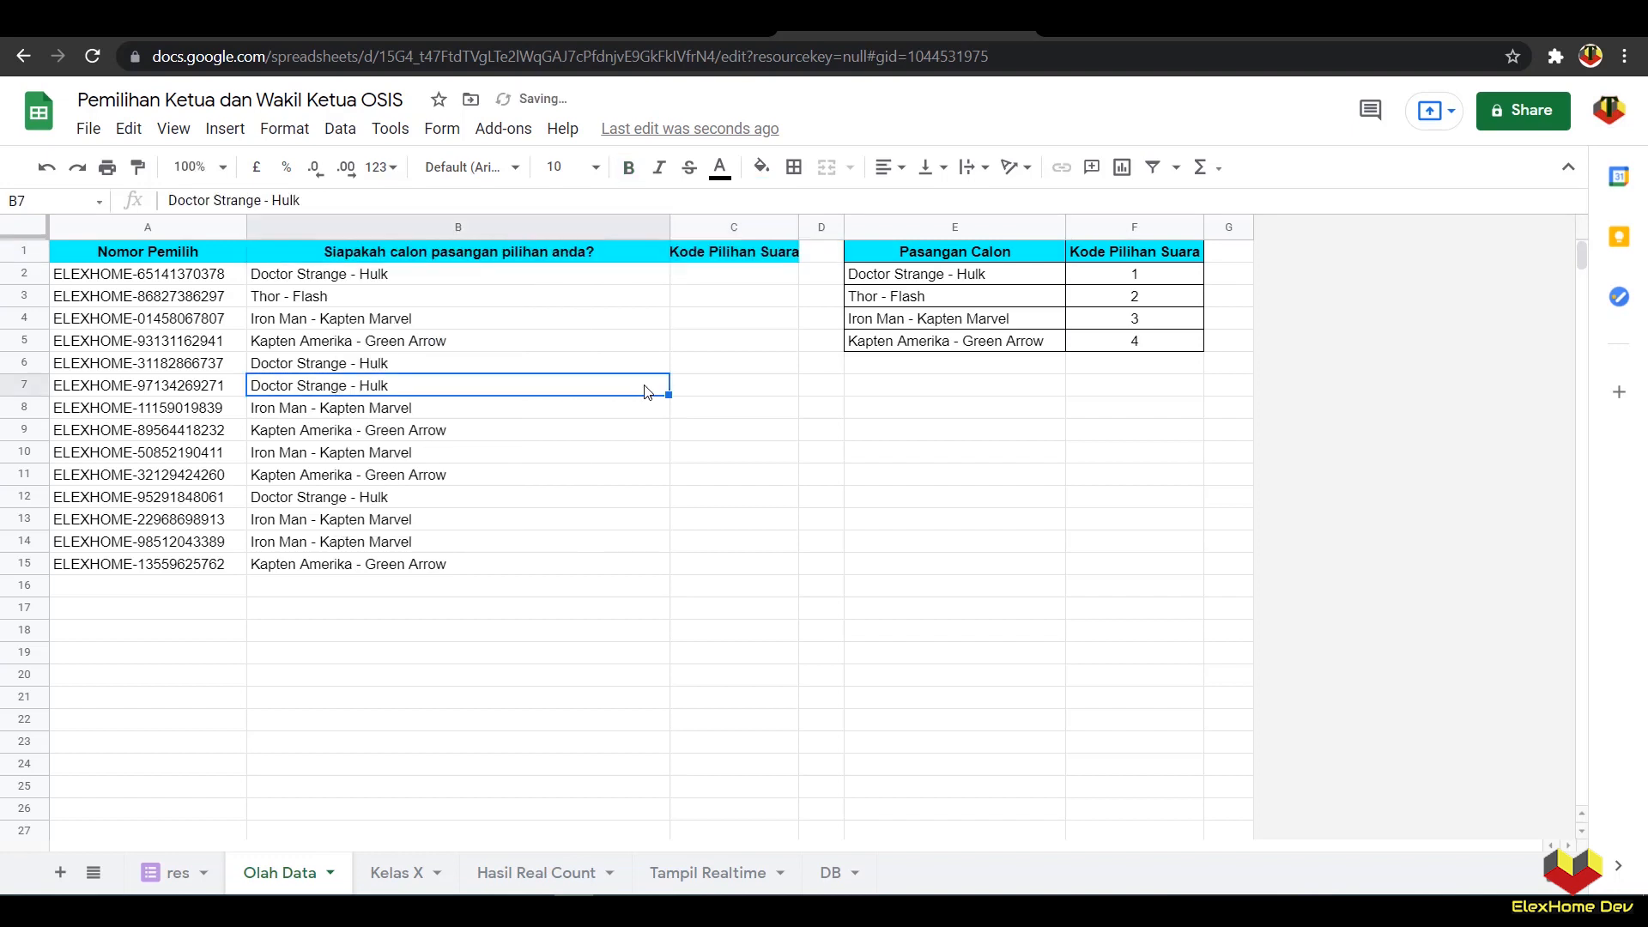
left_click(795, 229)
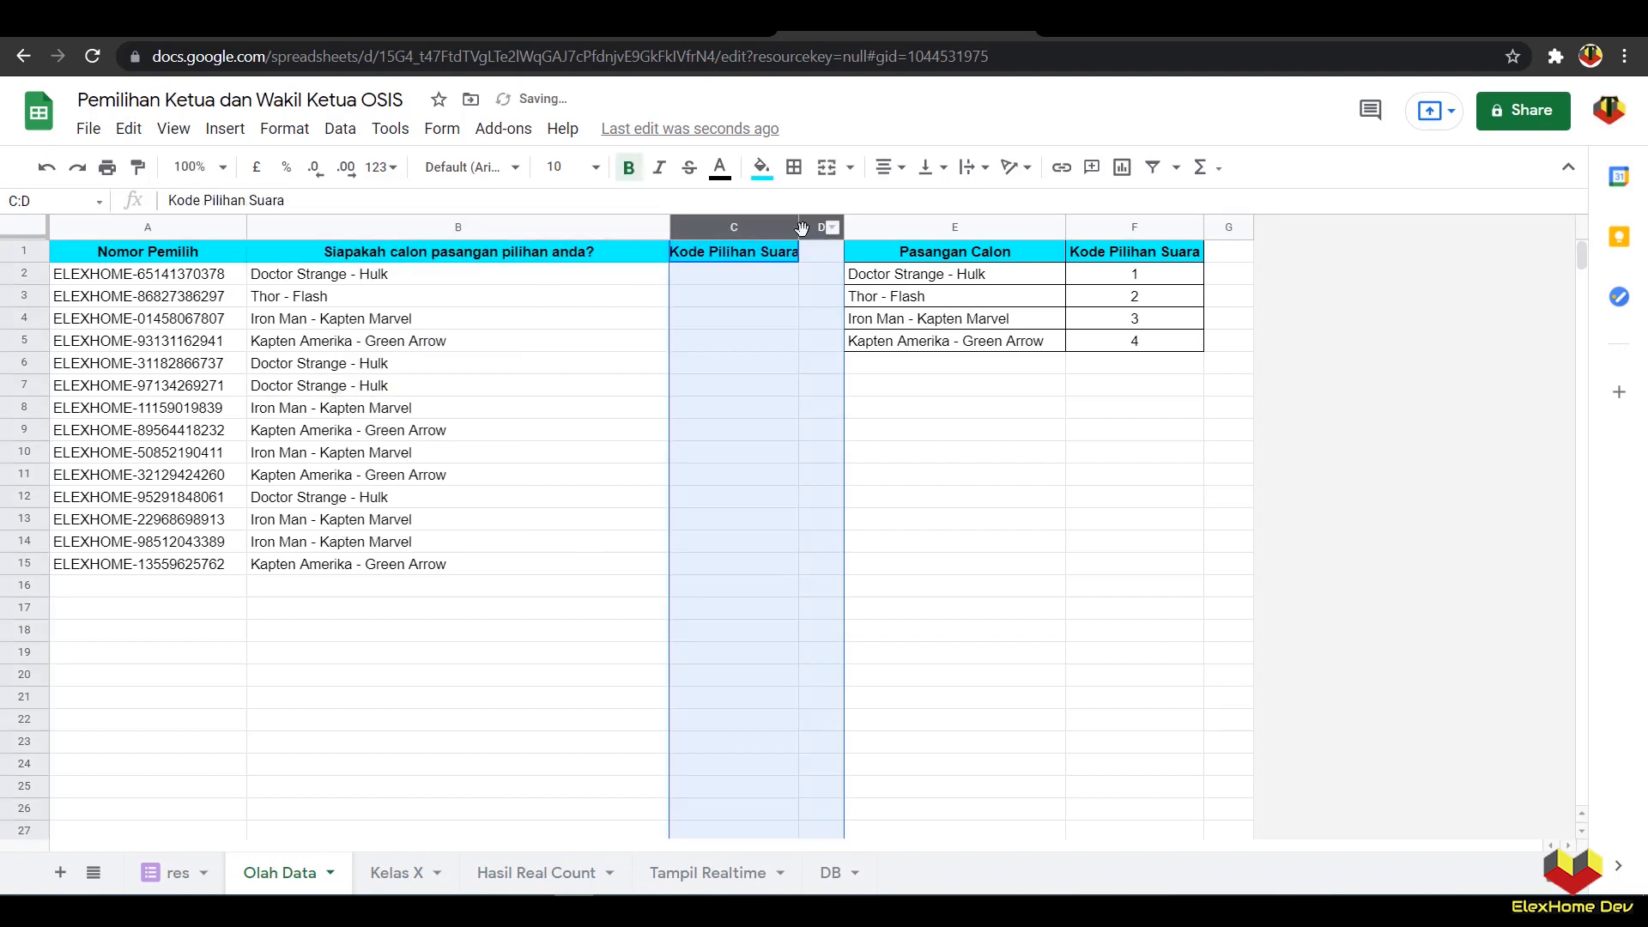
Step: Start a nested formula in cell C2 with =IF(B2=$E$2;1;IF( to give code 1 to Doctor Strange - Hulk votes
left_click(771, 319)
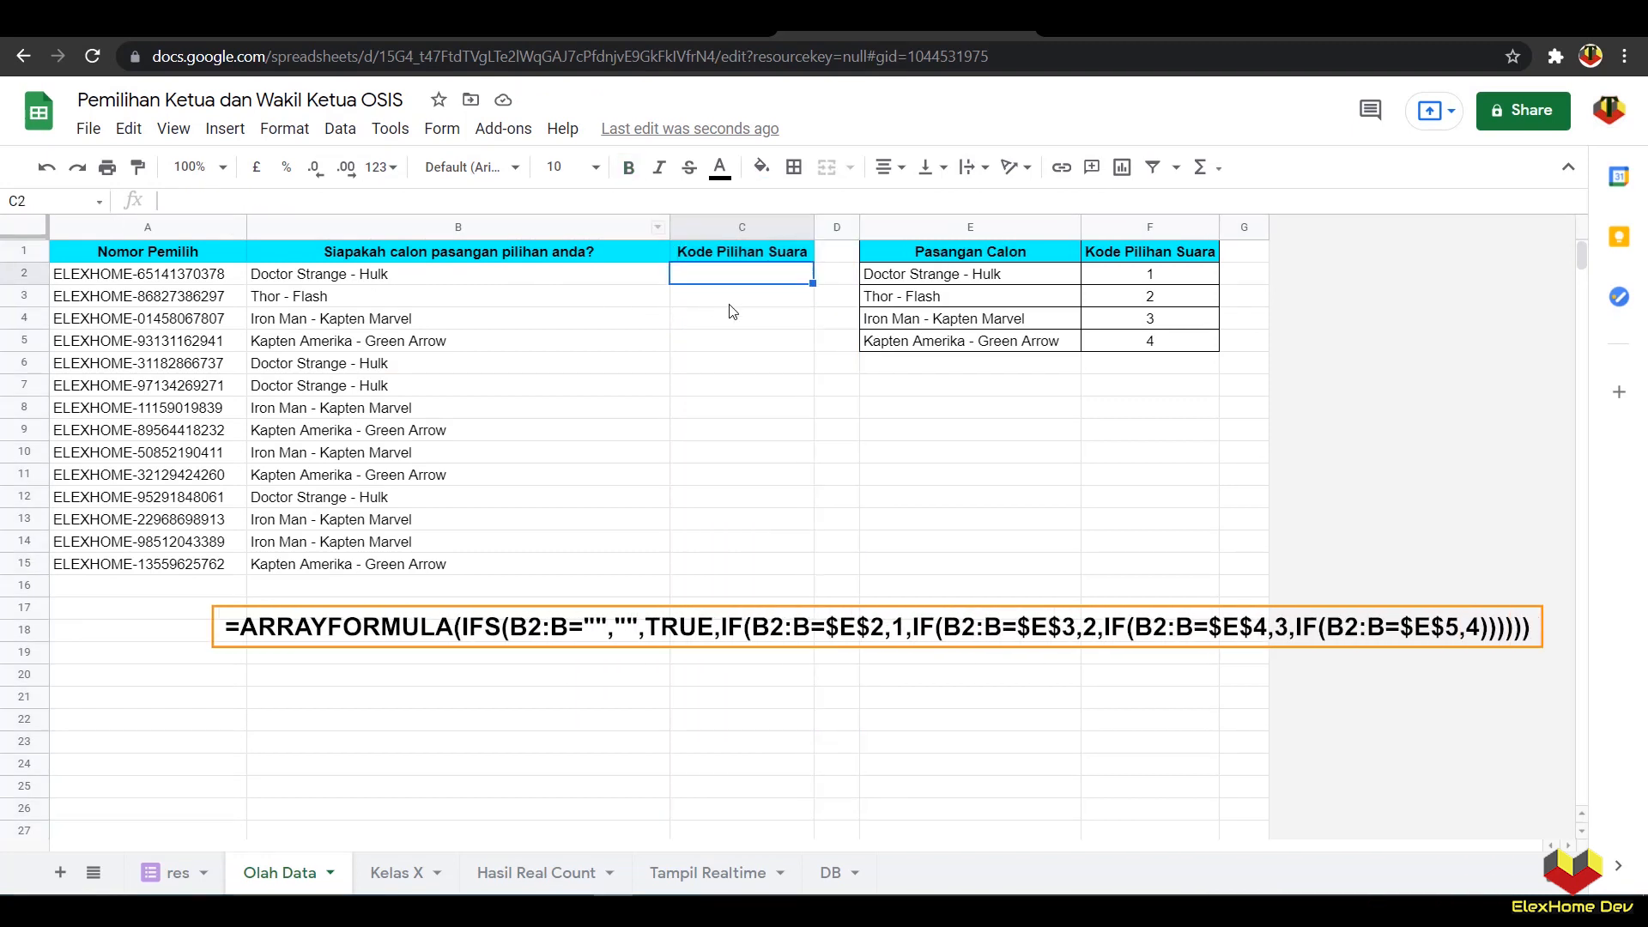
left_click(197, 197)
type("=")
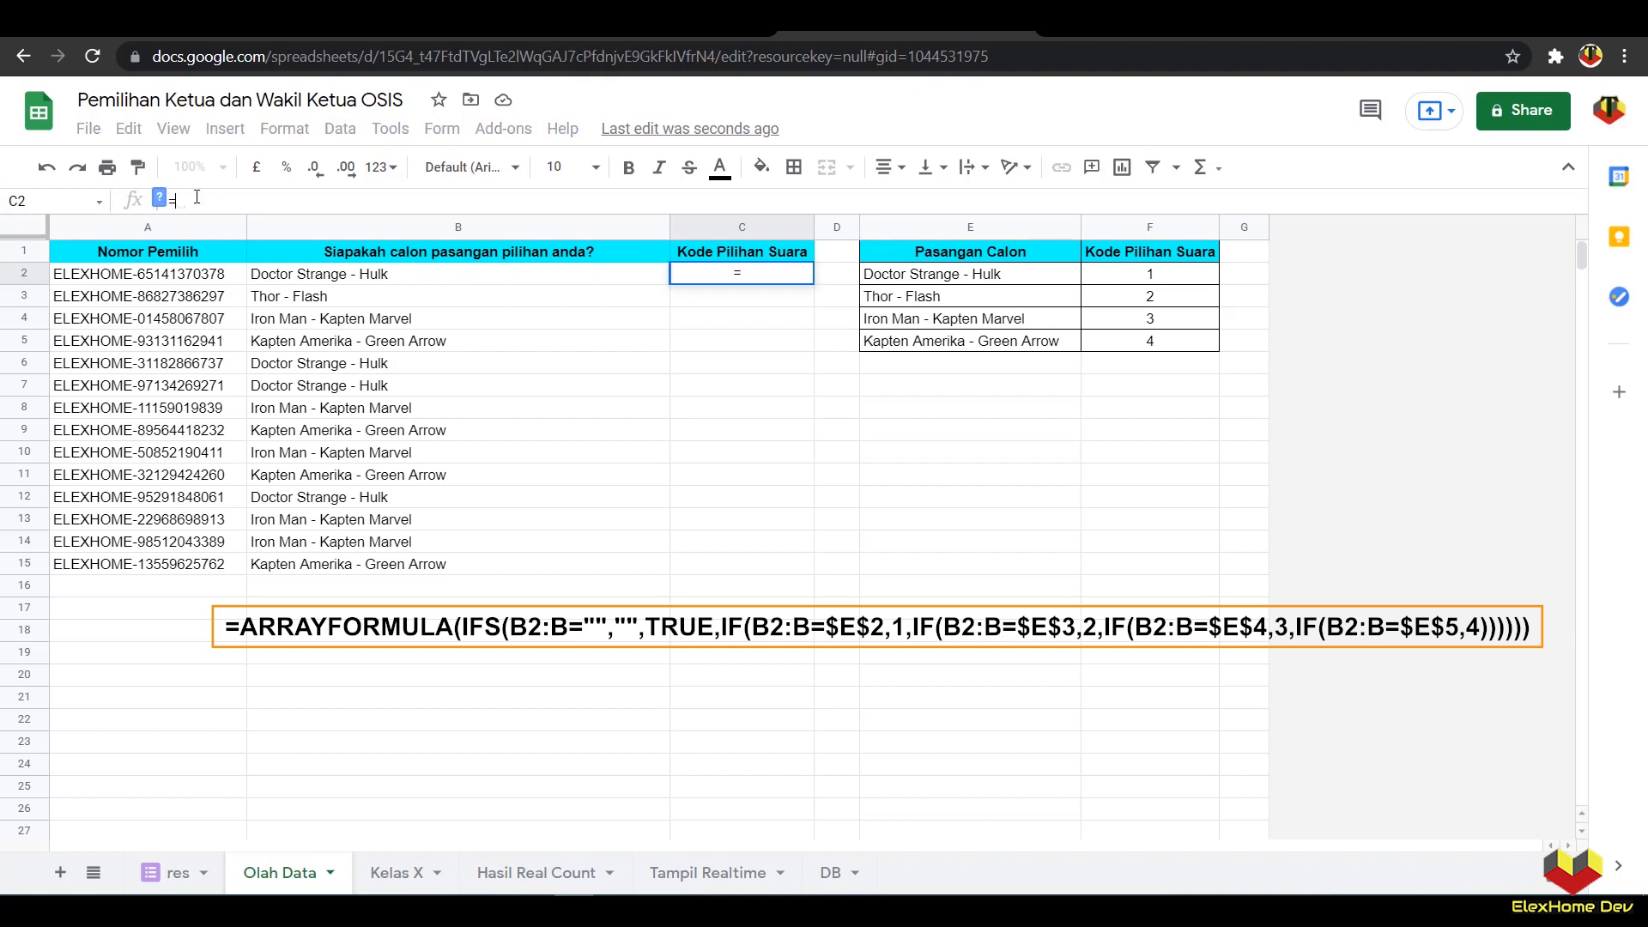
type("IF(")
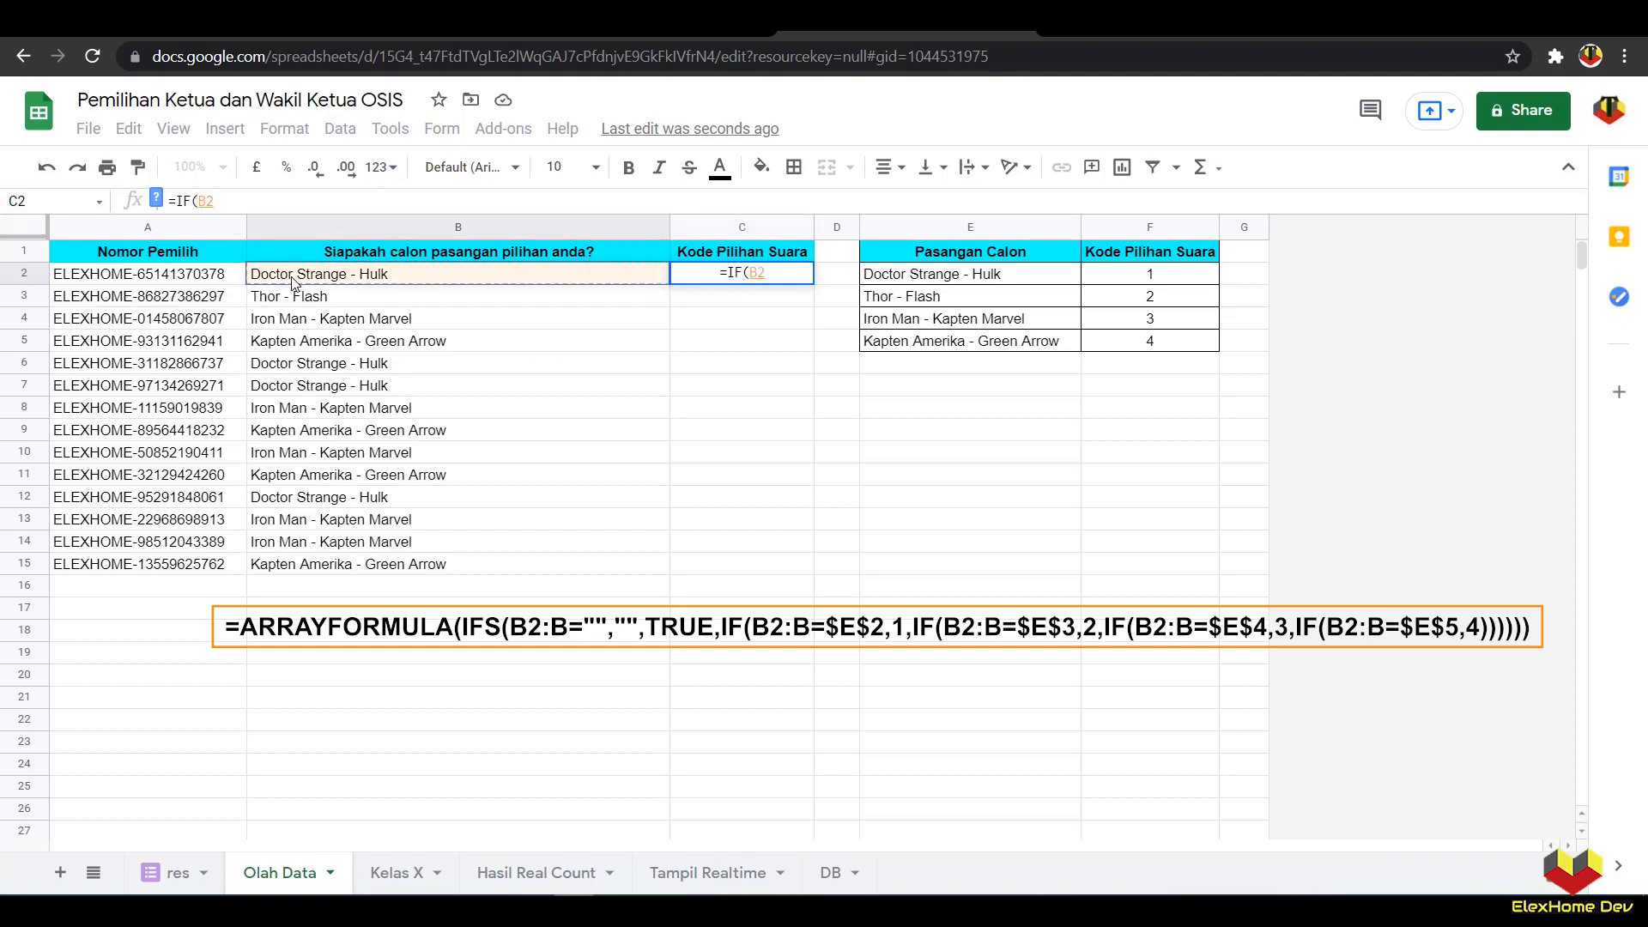
type("=")
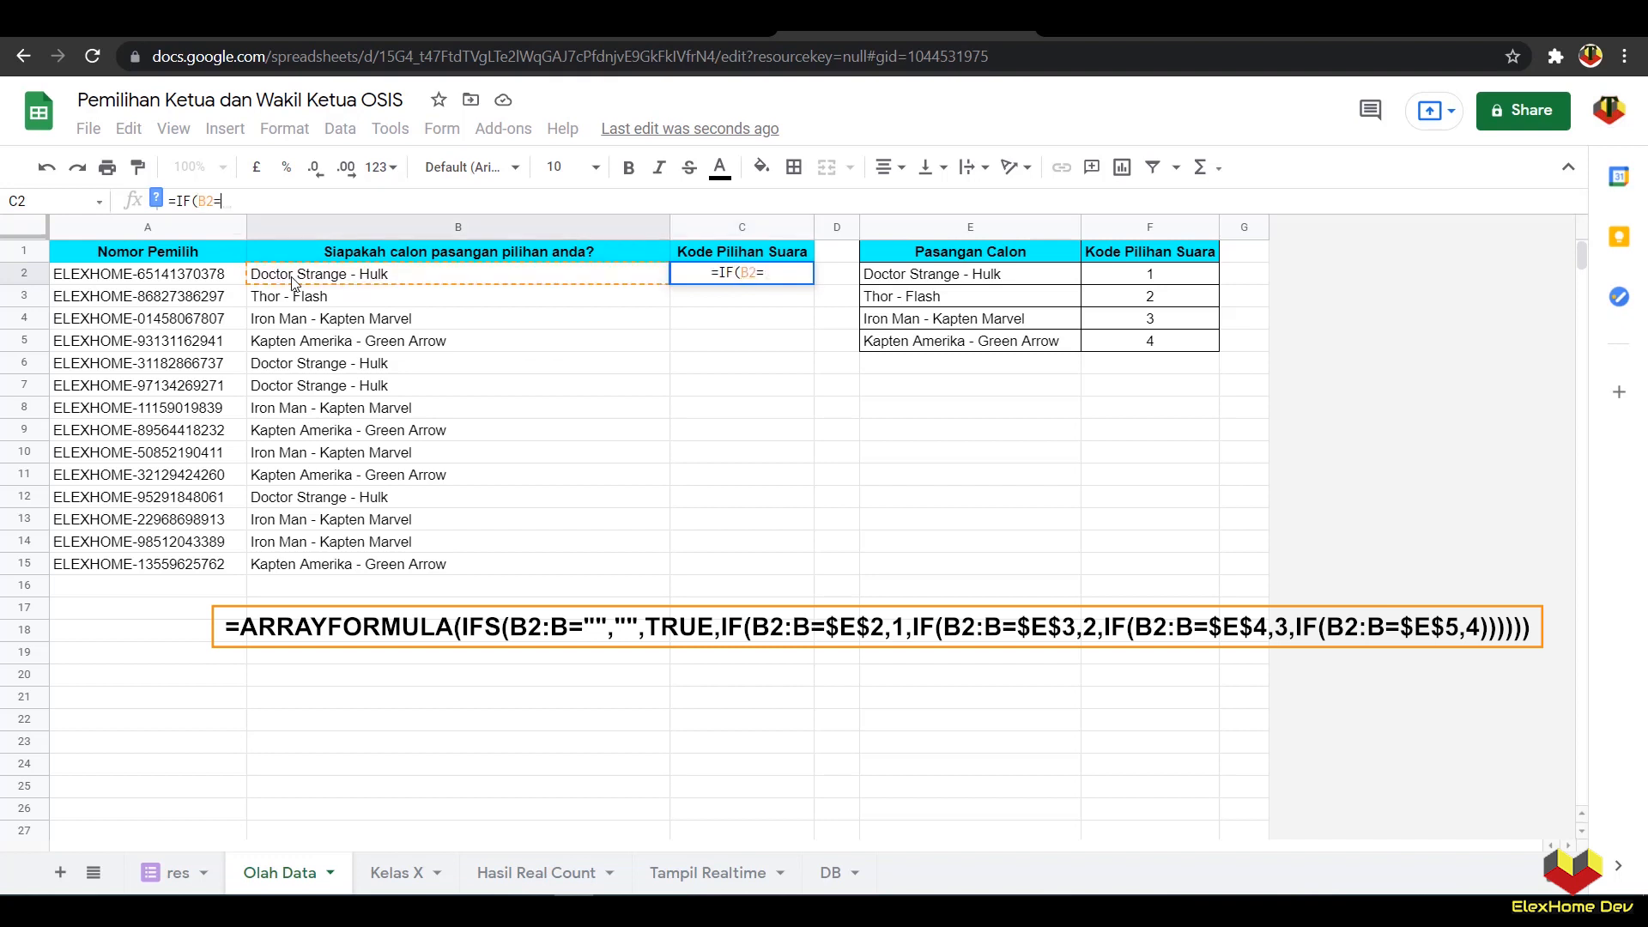
left_click(897, 279)
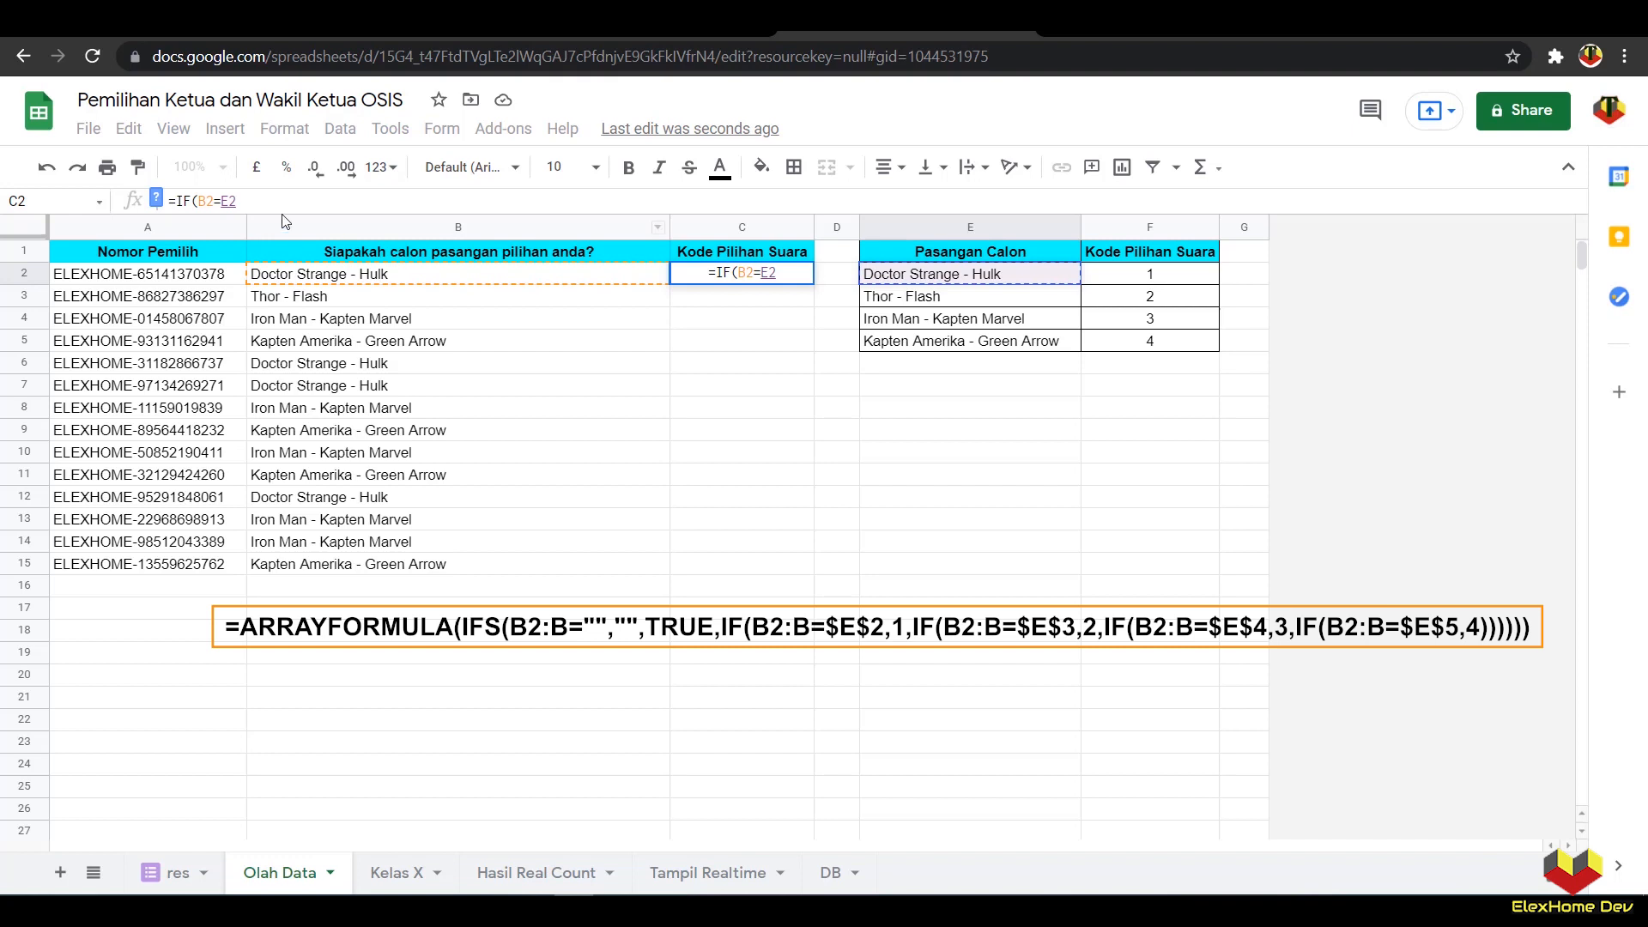
left_click(223, 201)
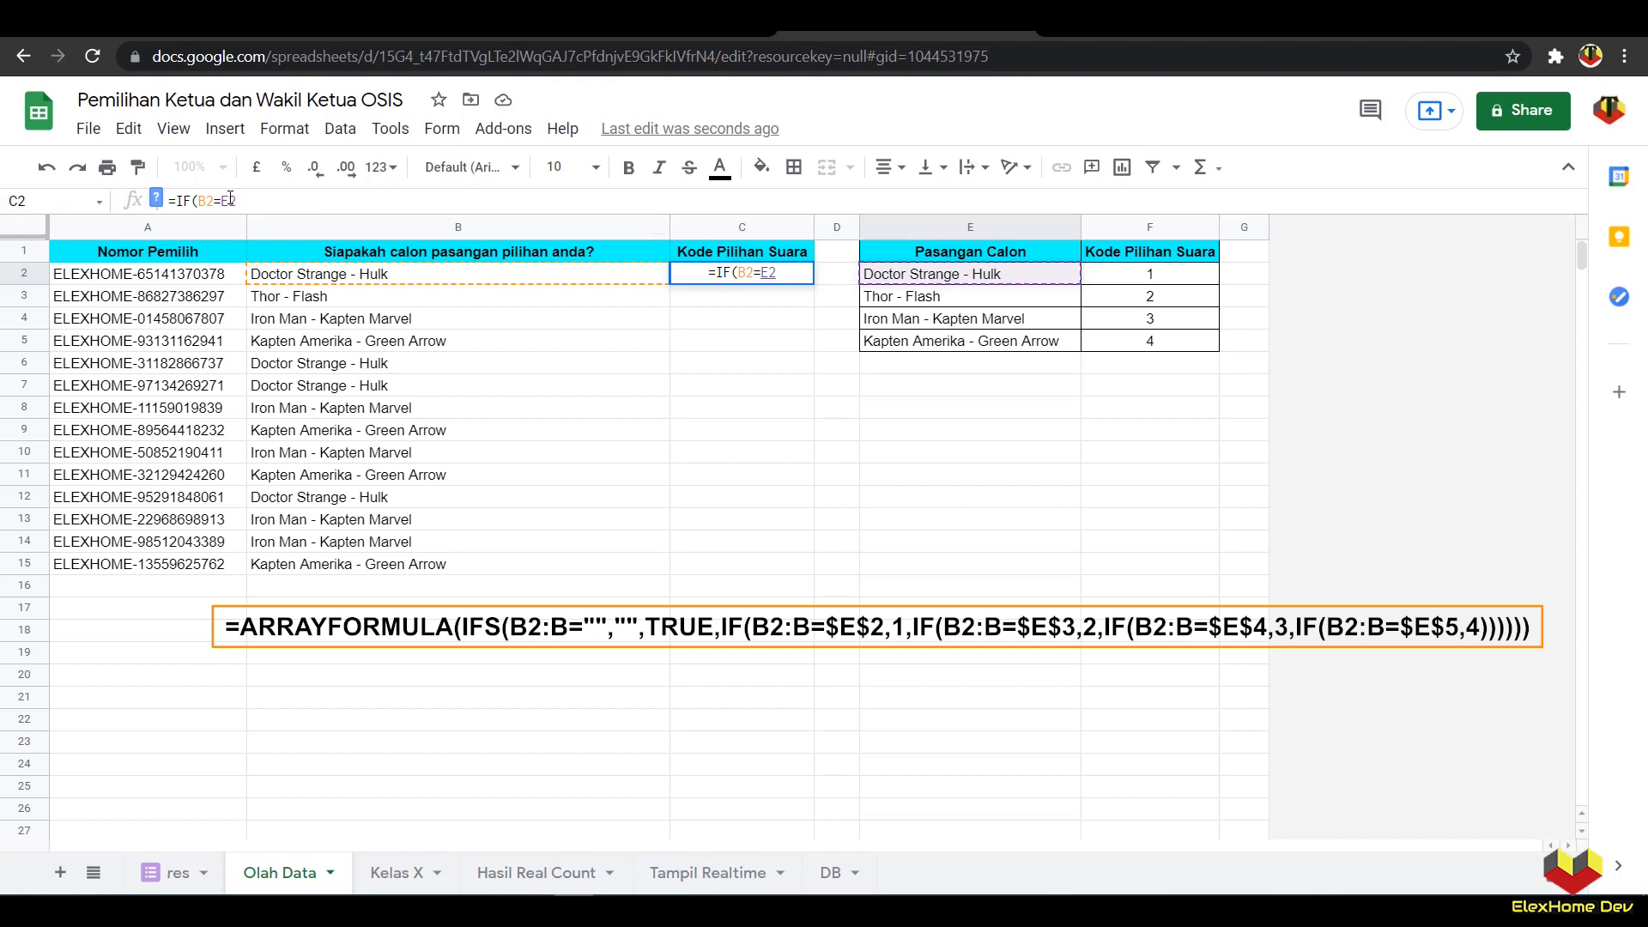
type("$")
left_click(238, 200)
type("$2;")
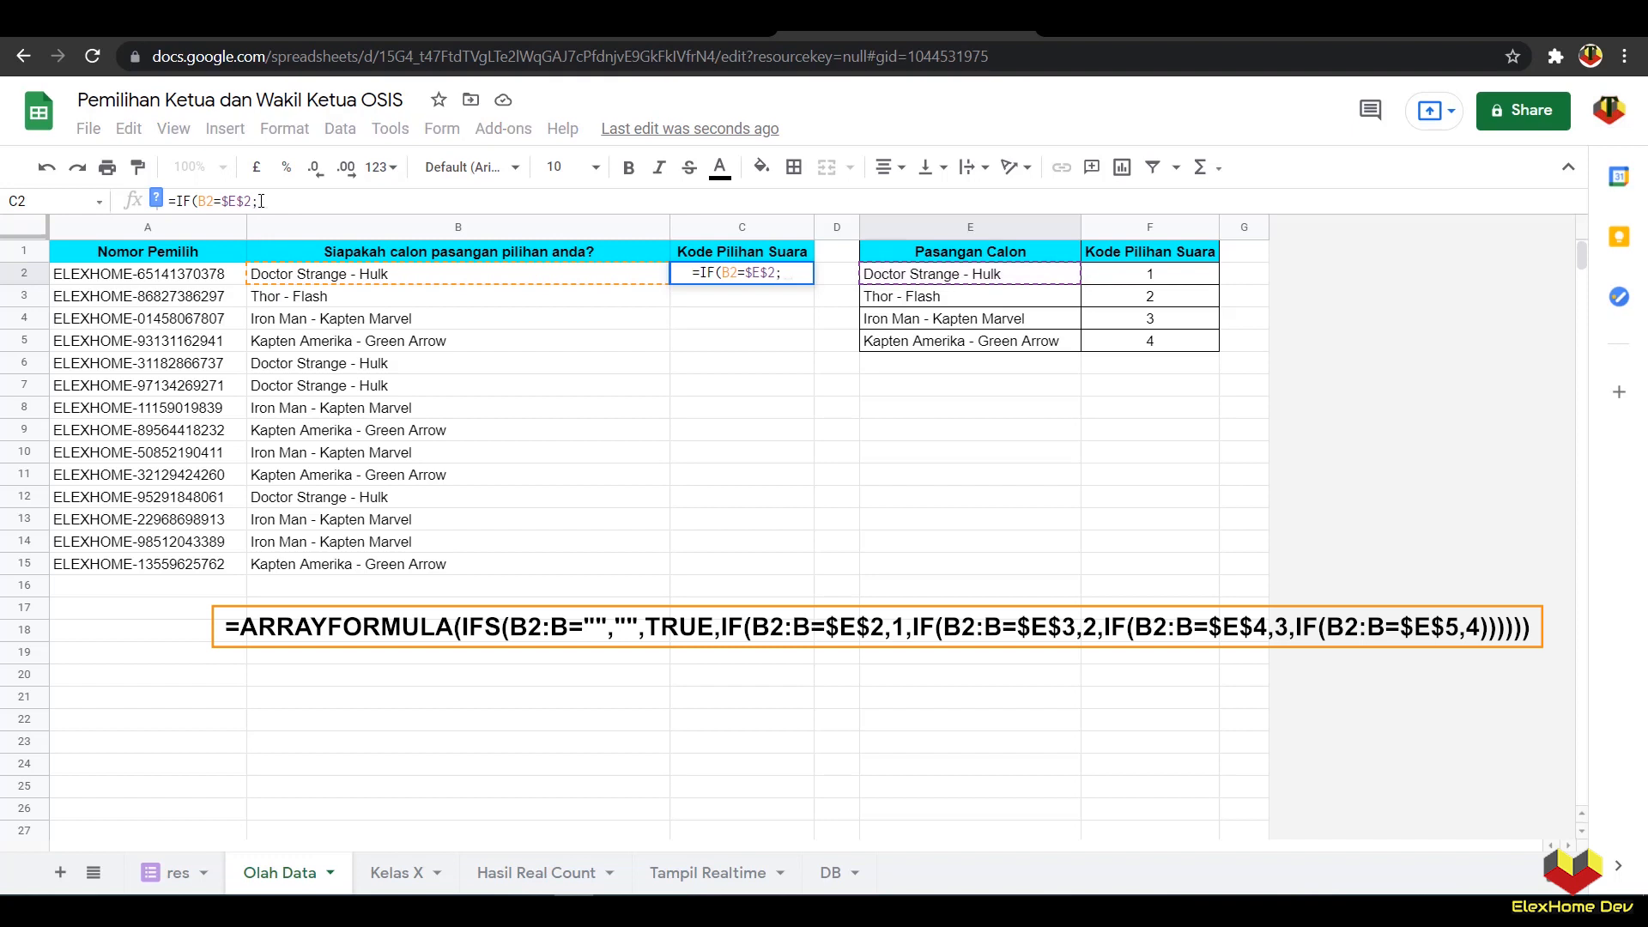
type("1;IF(")
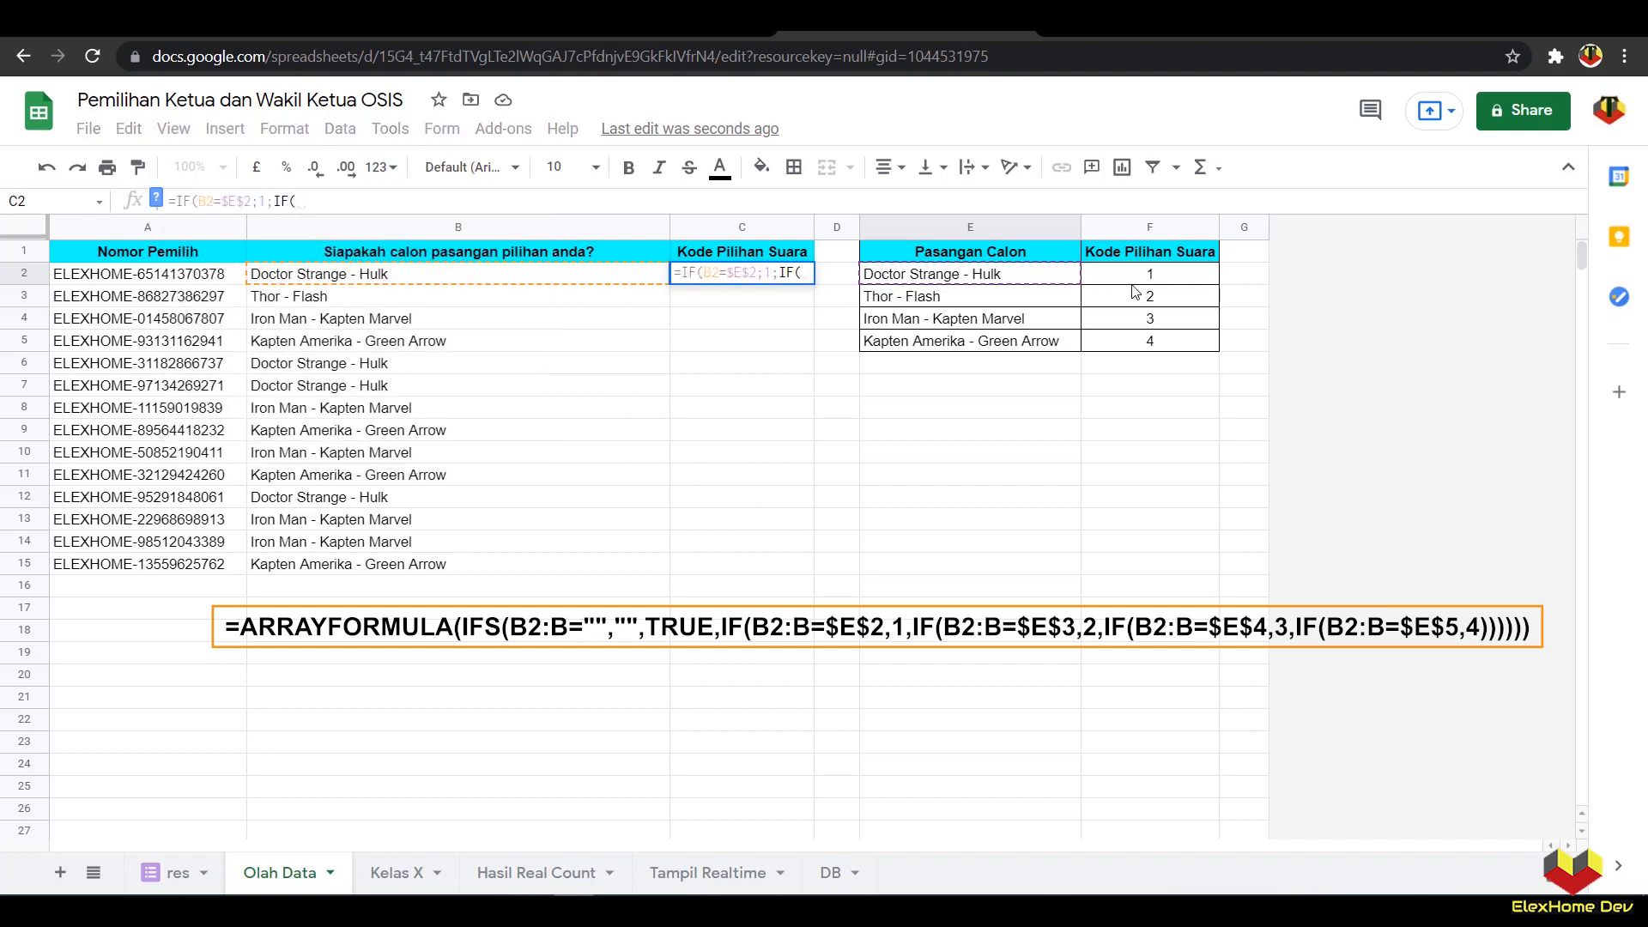
Step: Fill in the second IF condition of the C2 formula as B2=$E$3;2; for the Thor - Flash pair
left_click(410, 276)
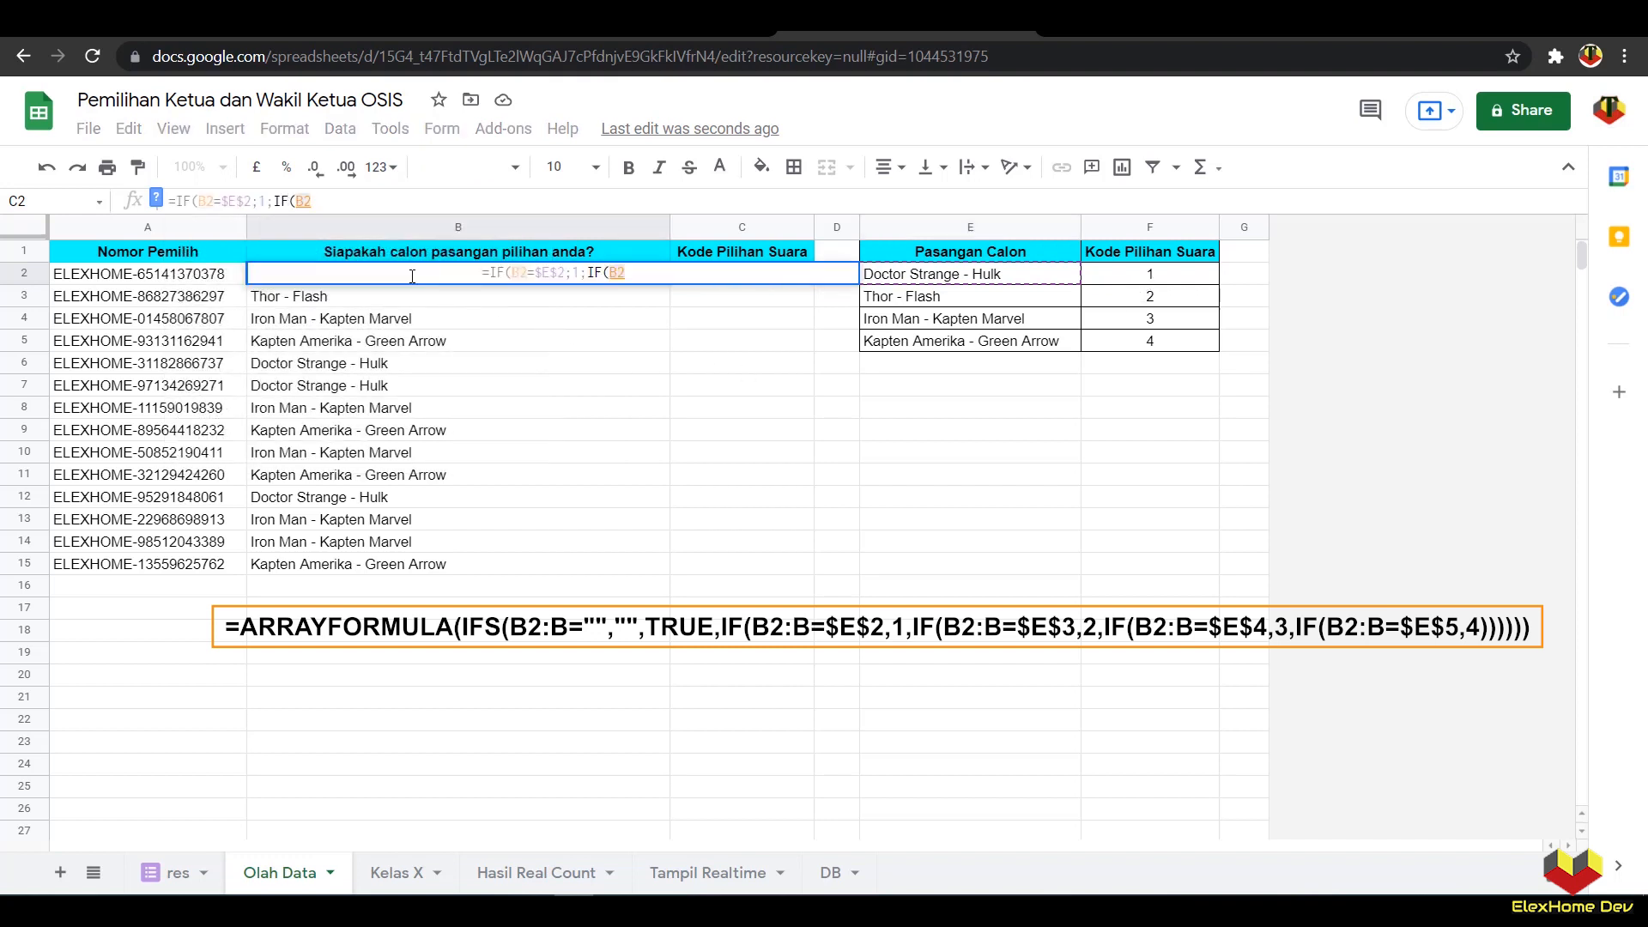
type("=")
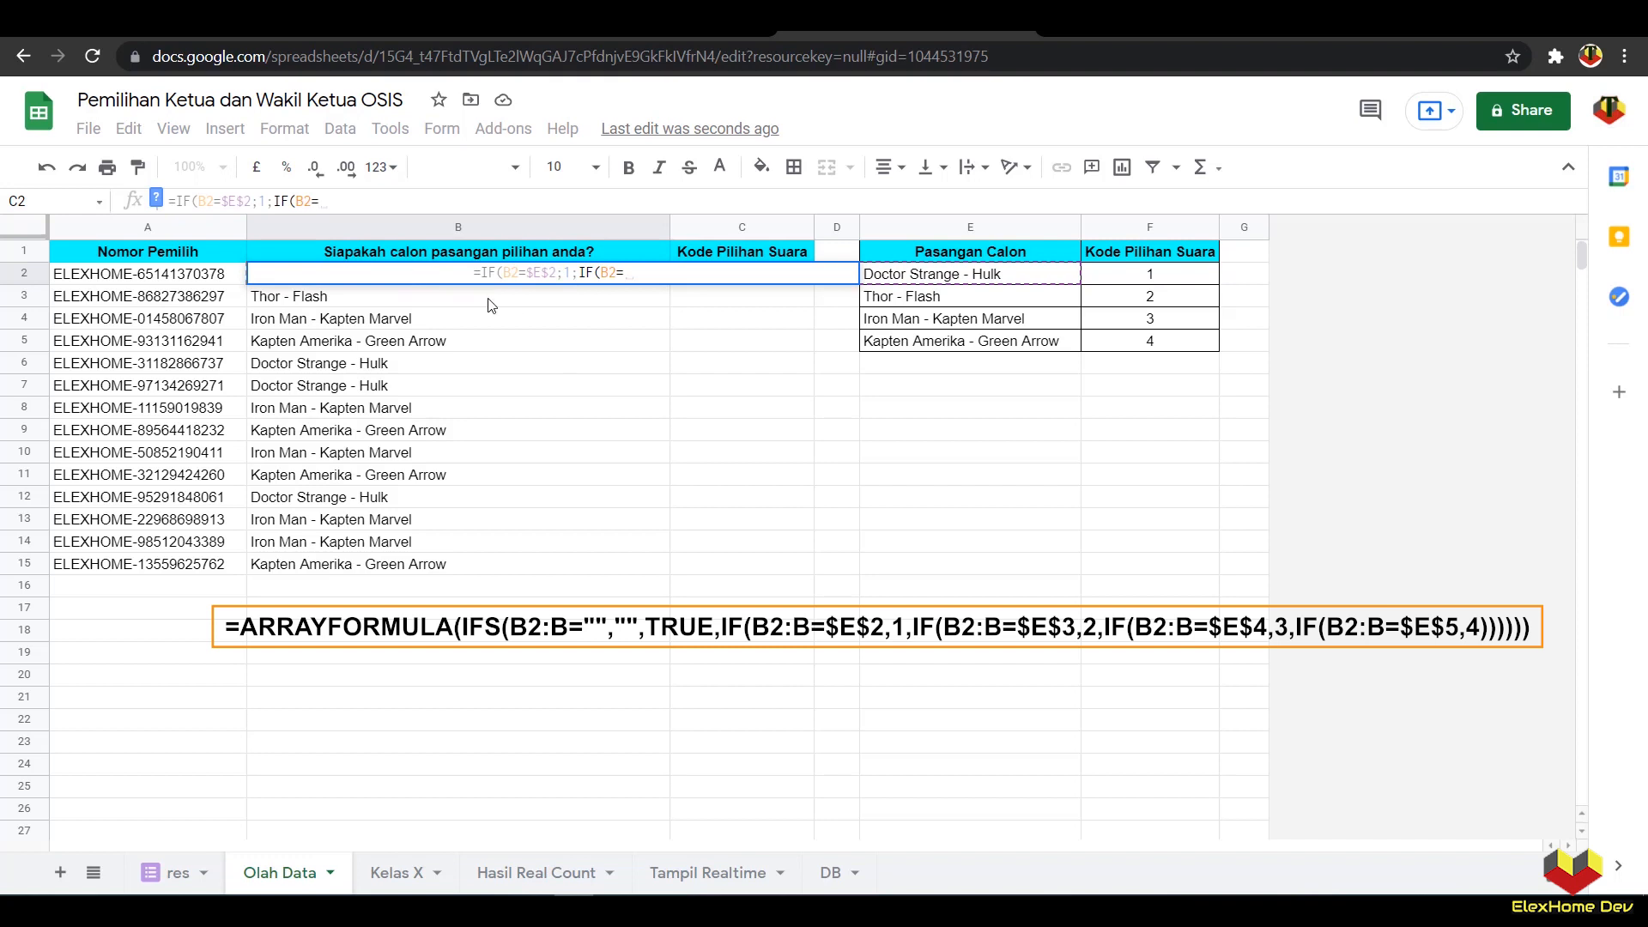
left_click(930, 296)
type(";2")
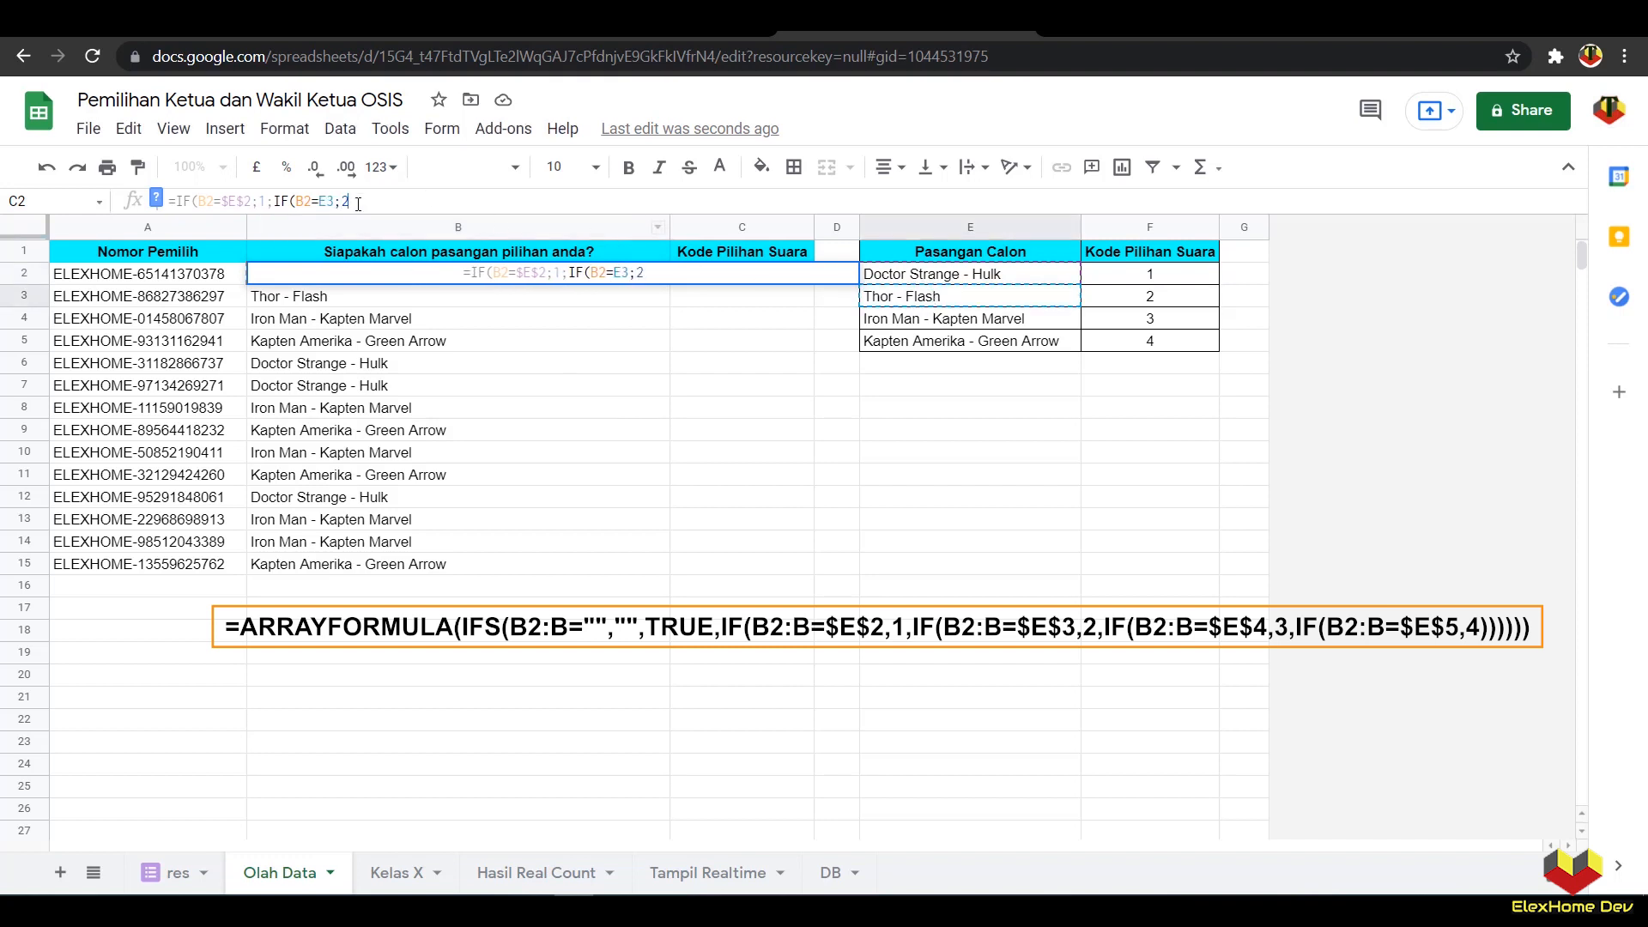
left_click(320, 202)
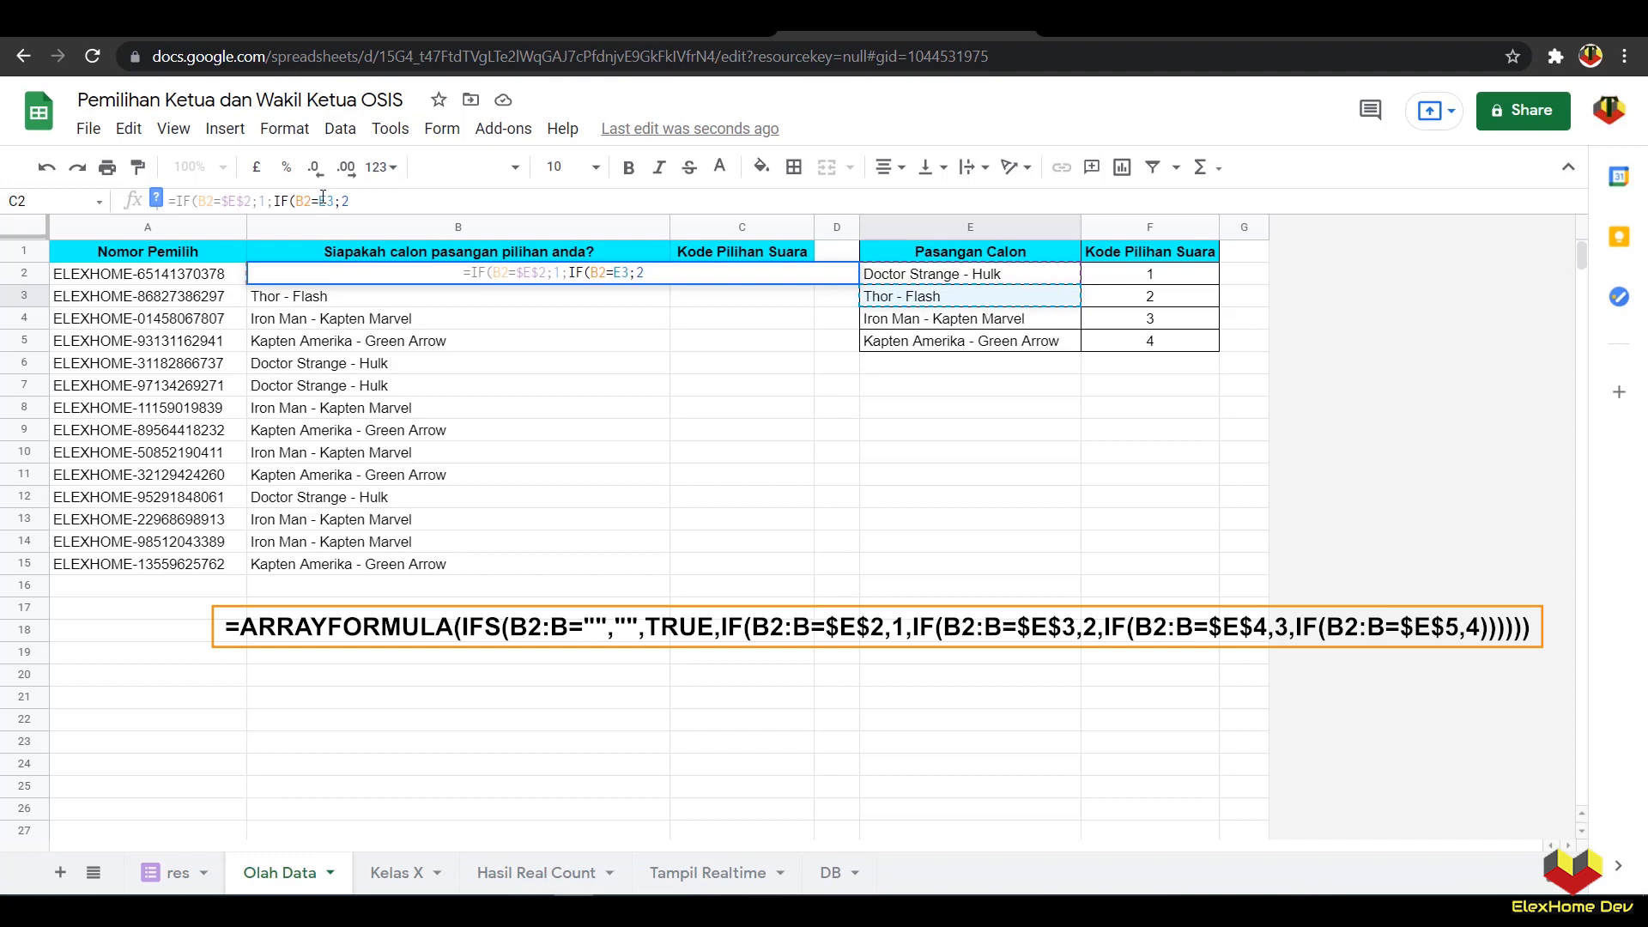
type("$E$")
left_click(334, 200)
type("$2;1;")
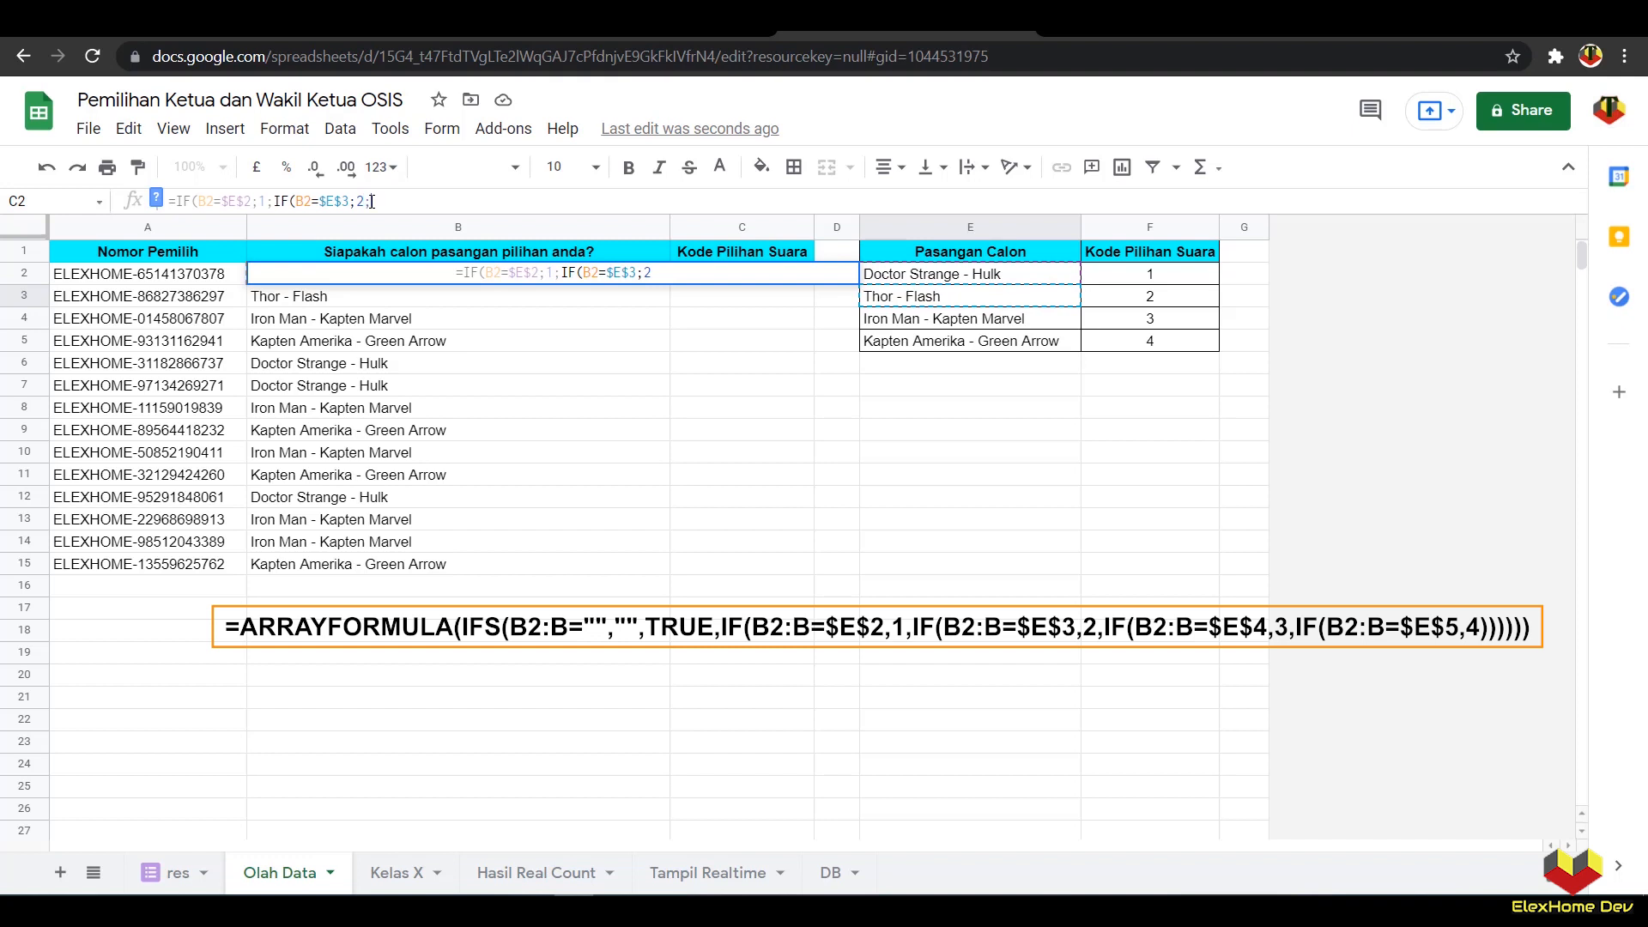
Step: Add a third nested condition IF(B2=$E$4;3; to the C2 formula for Iron Man - Kapten Marvel
type("IF(")
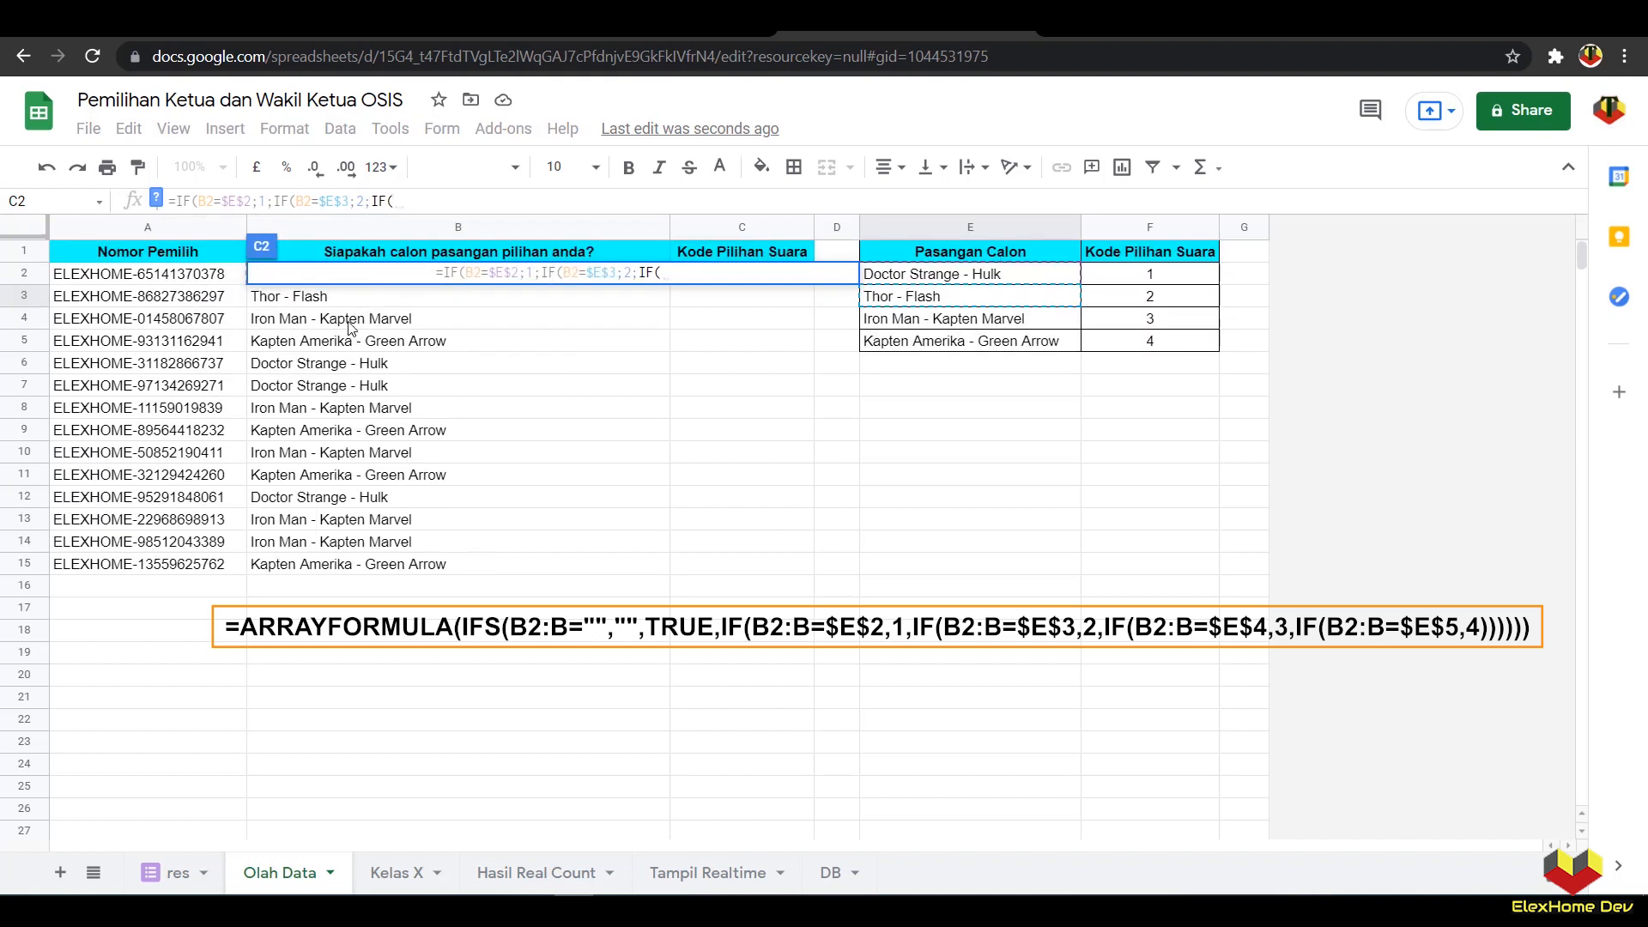
double_click(303, 201)
key("ctrl+c")
left_click(474, 205)
key("ctrl+v")
type("=")
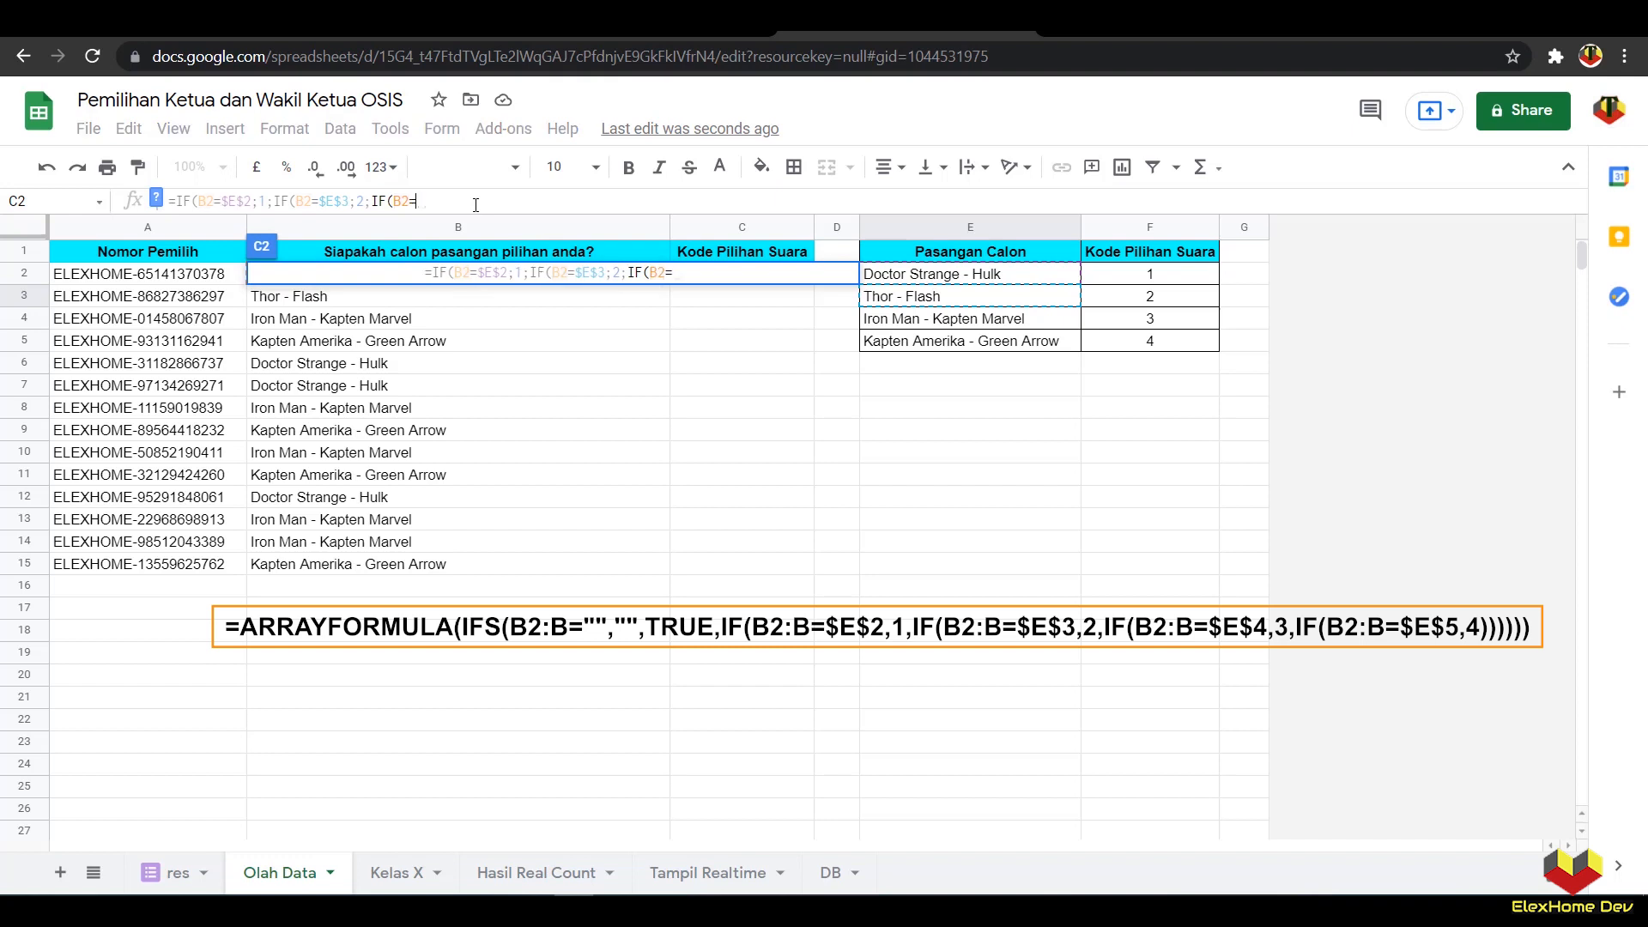
left_click(900, 325)
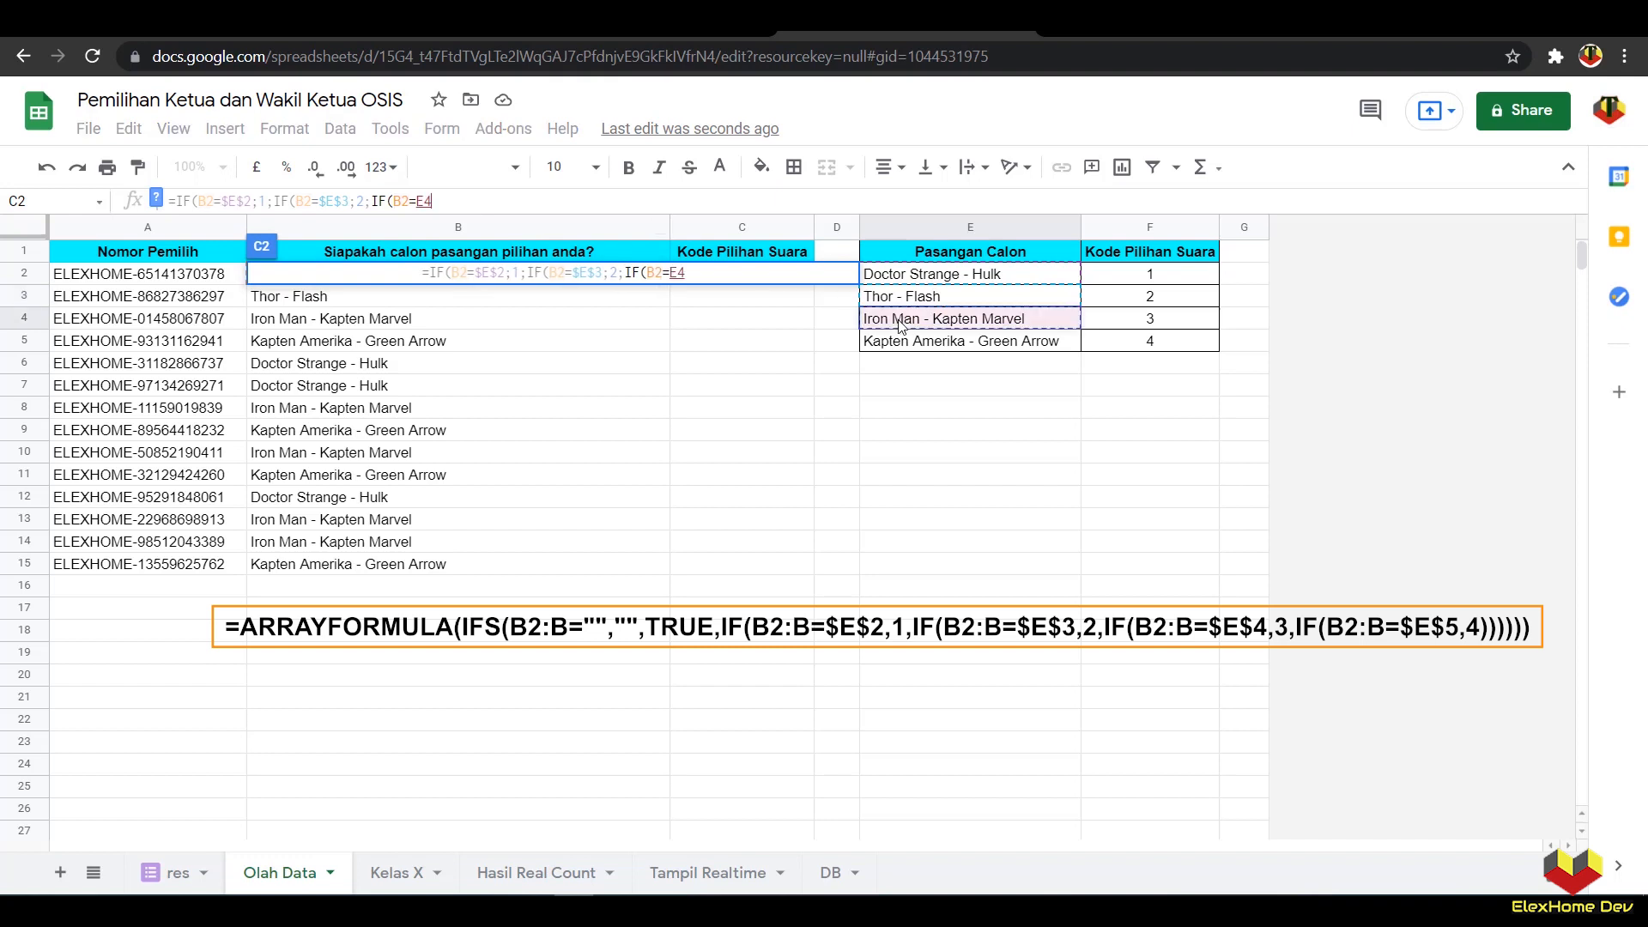
type(";3")
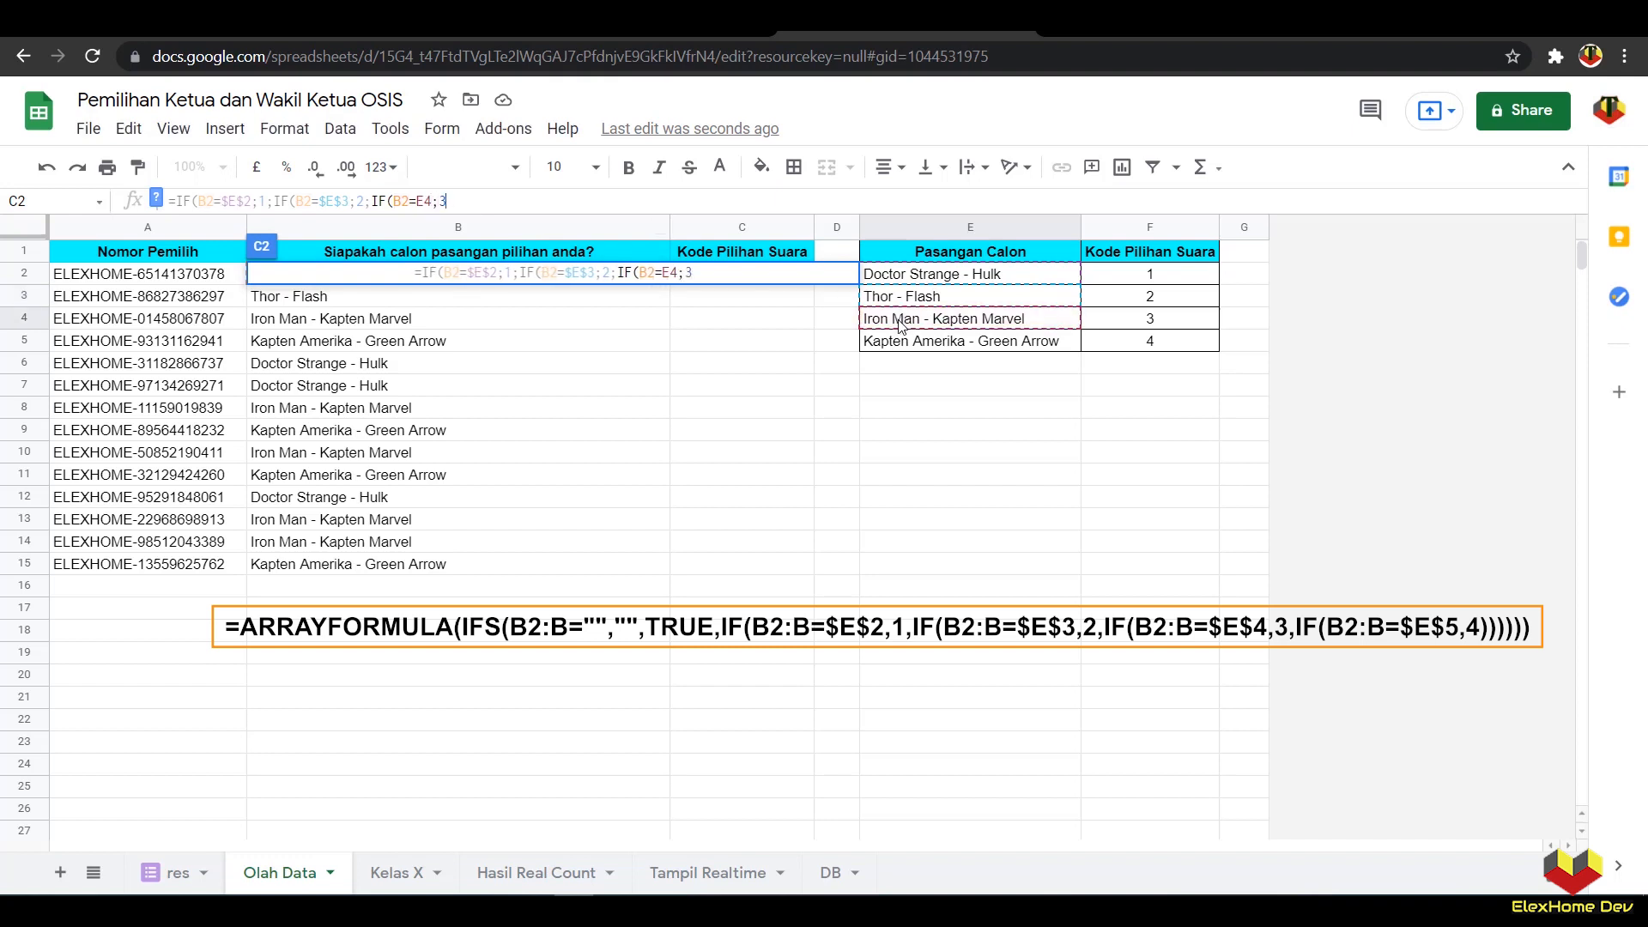
type(";")
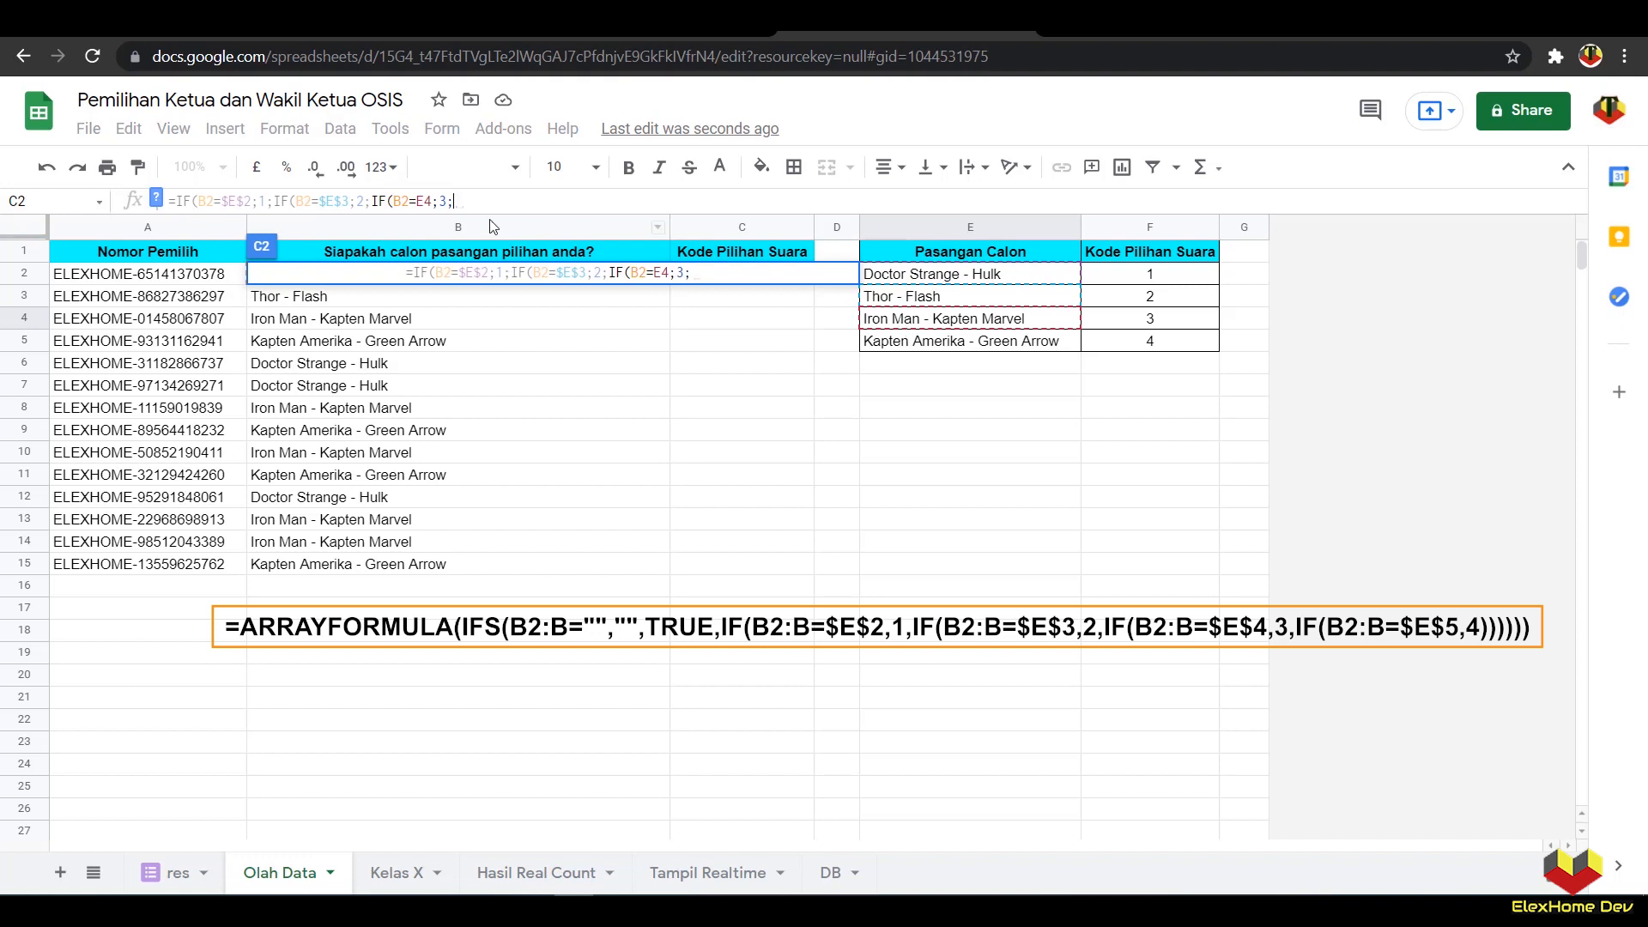
left_click(417, 199)
key("F4")
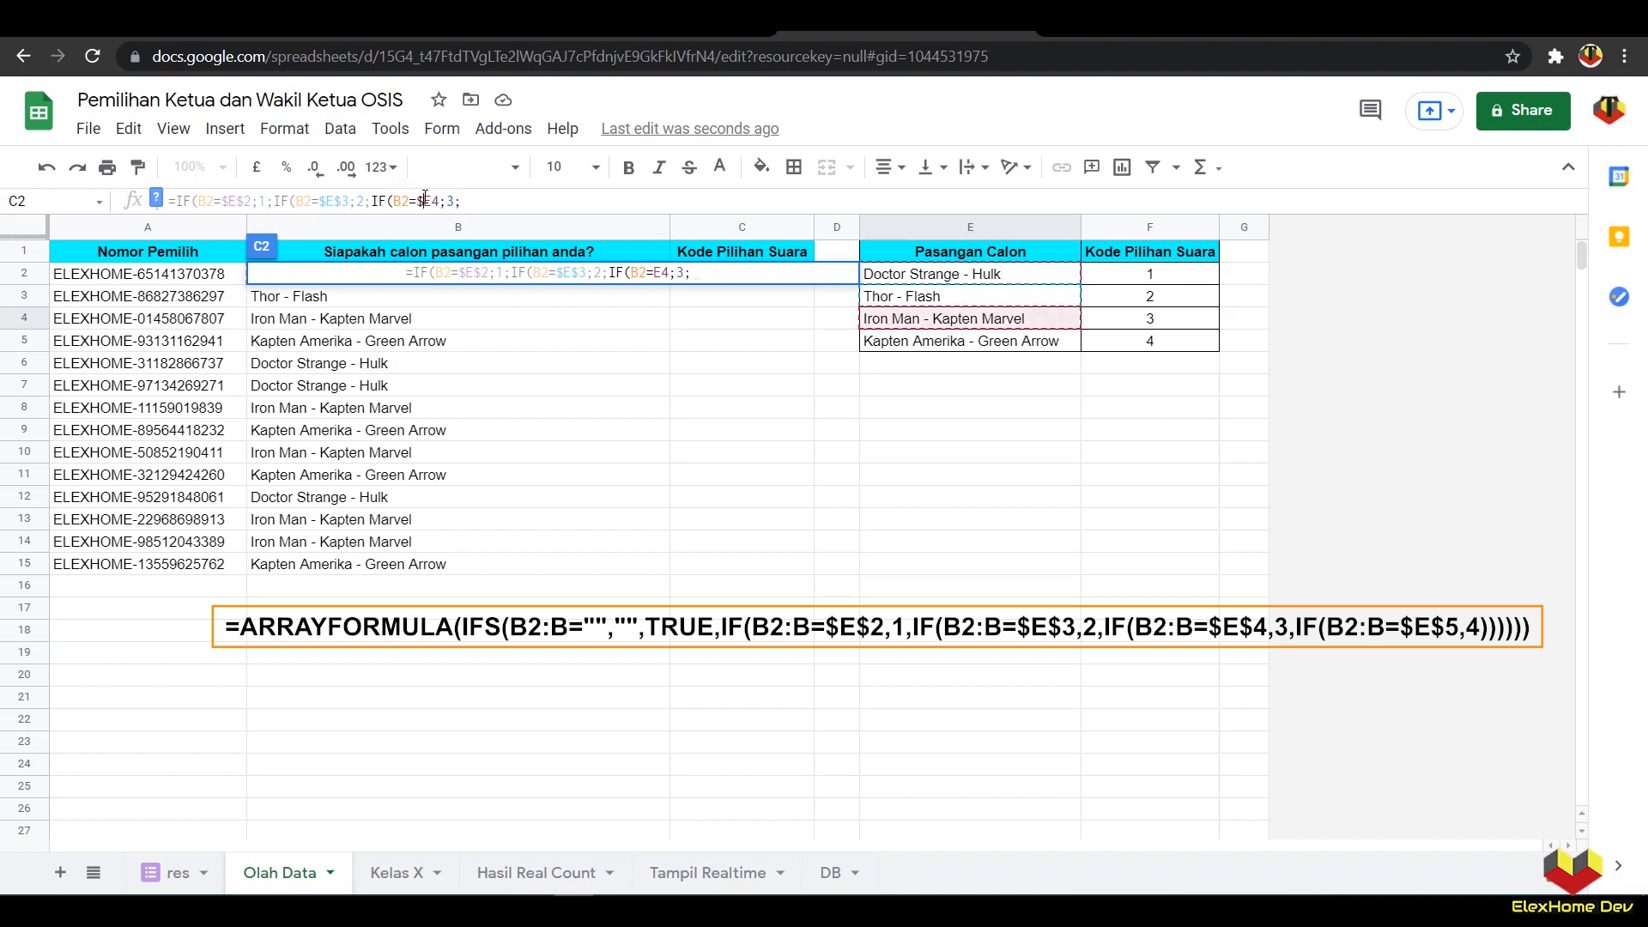
left_click(508, 206)
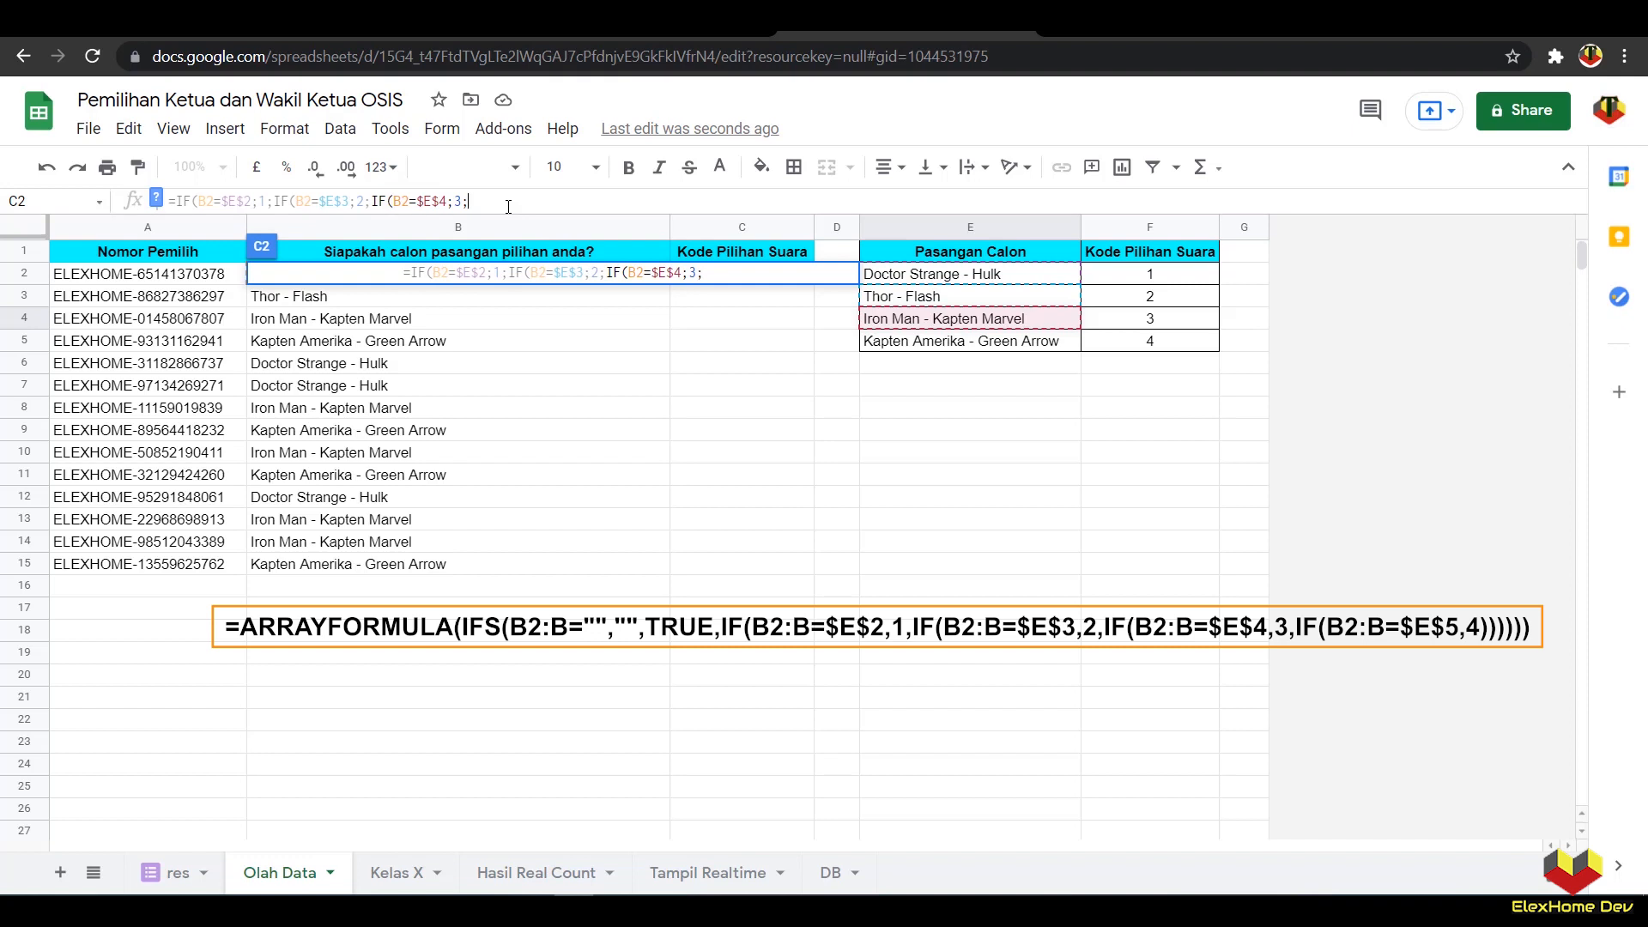
Step: Add a fourth nested condition IF(B2=$E$5;4 to the C2 formula for Kapten Amerika - Green Arrow
type("IF(")
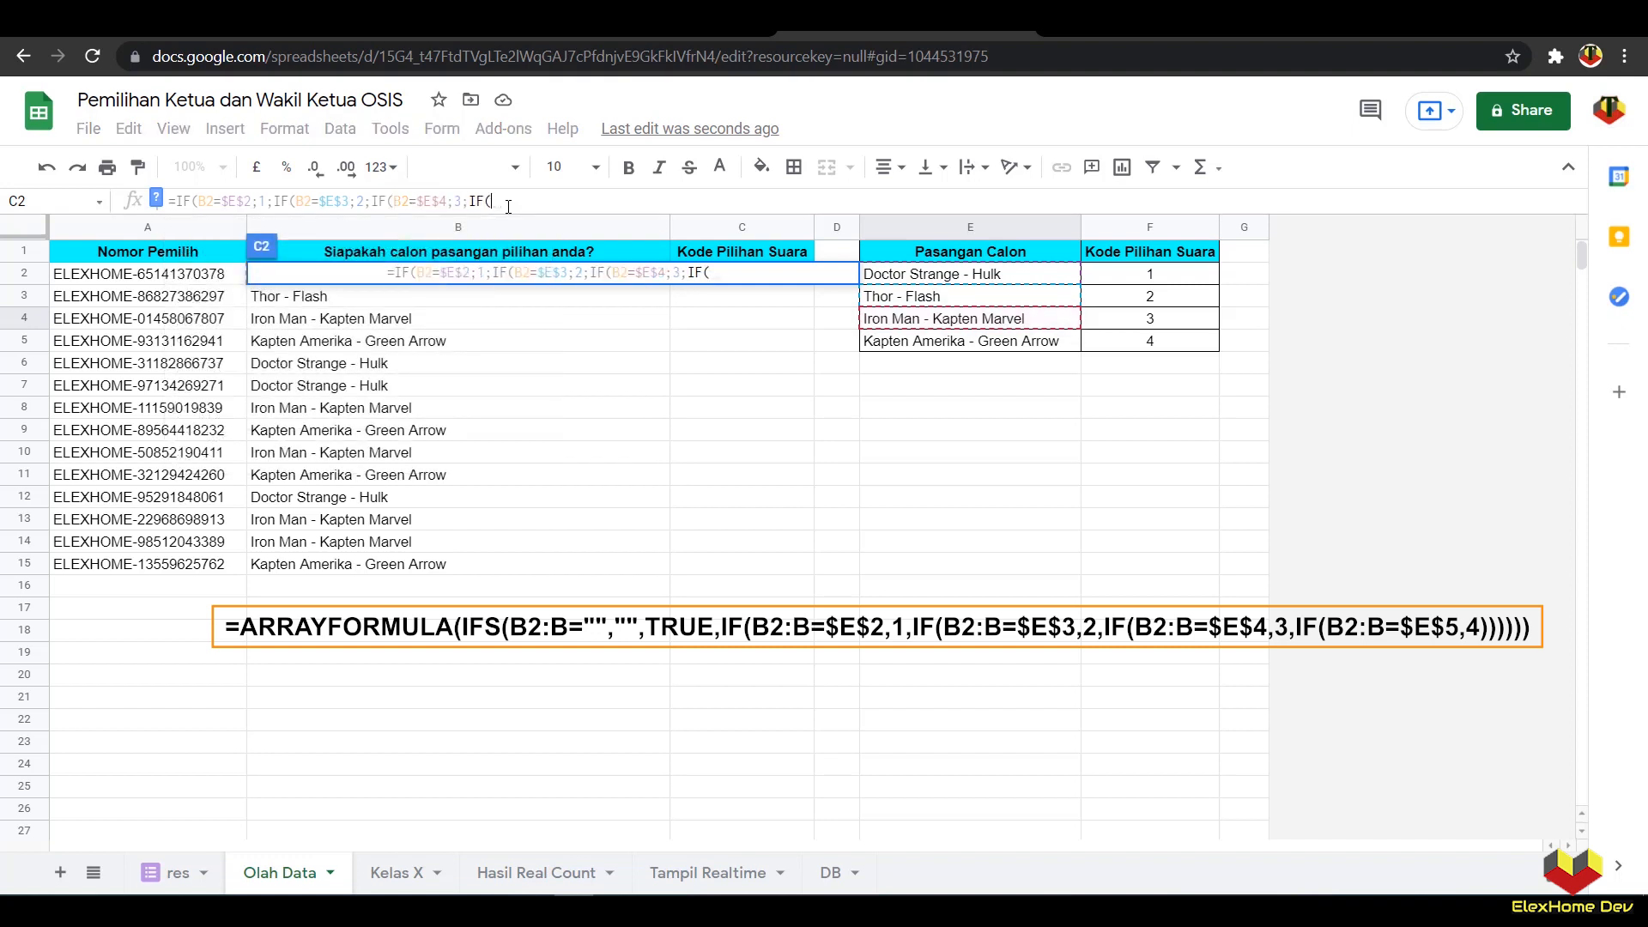
left_click_drag(394, 202, 408, 202)
key("ctrl+c")
left_click(507, 201)
key("ctrl+v")
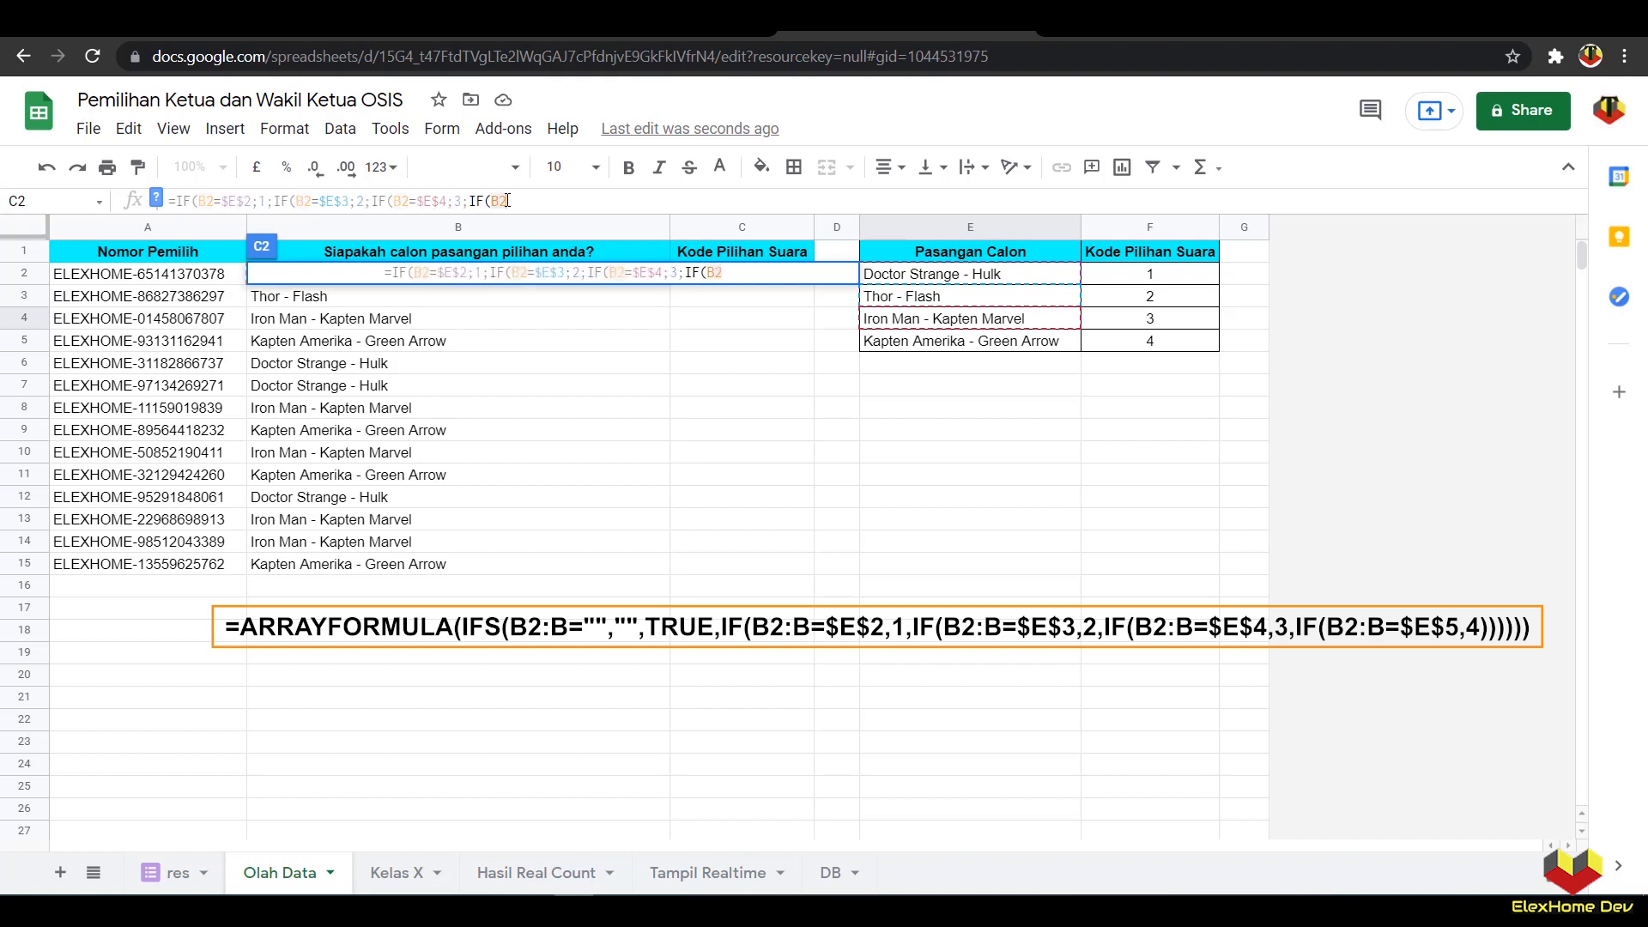
type("=")
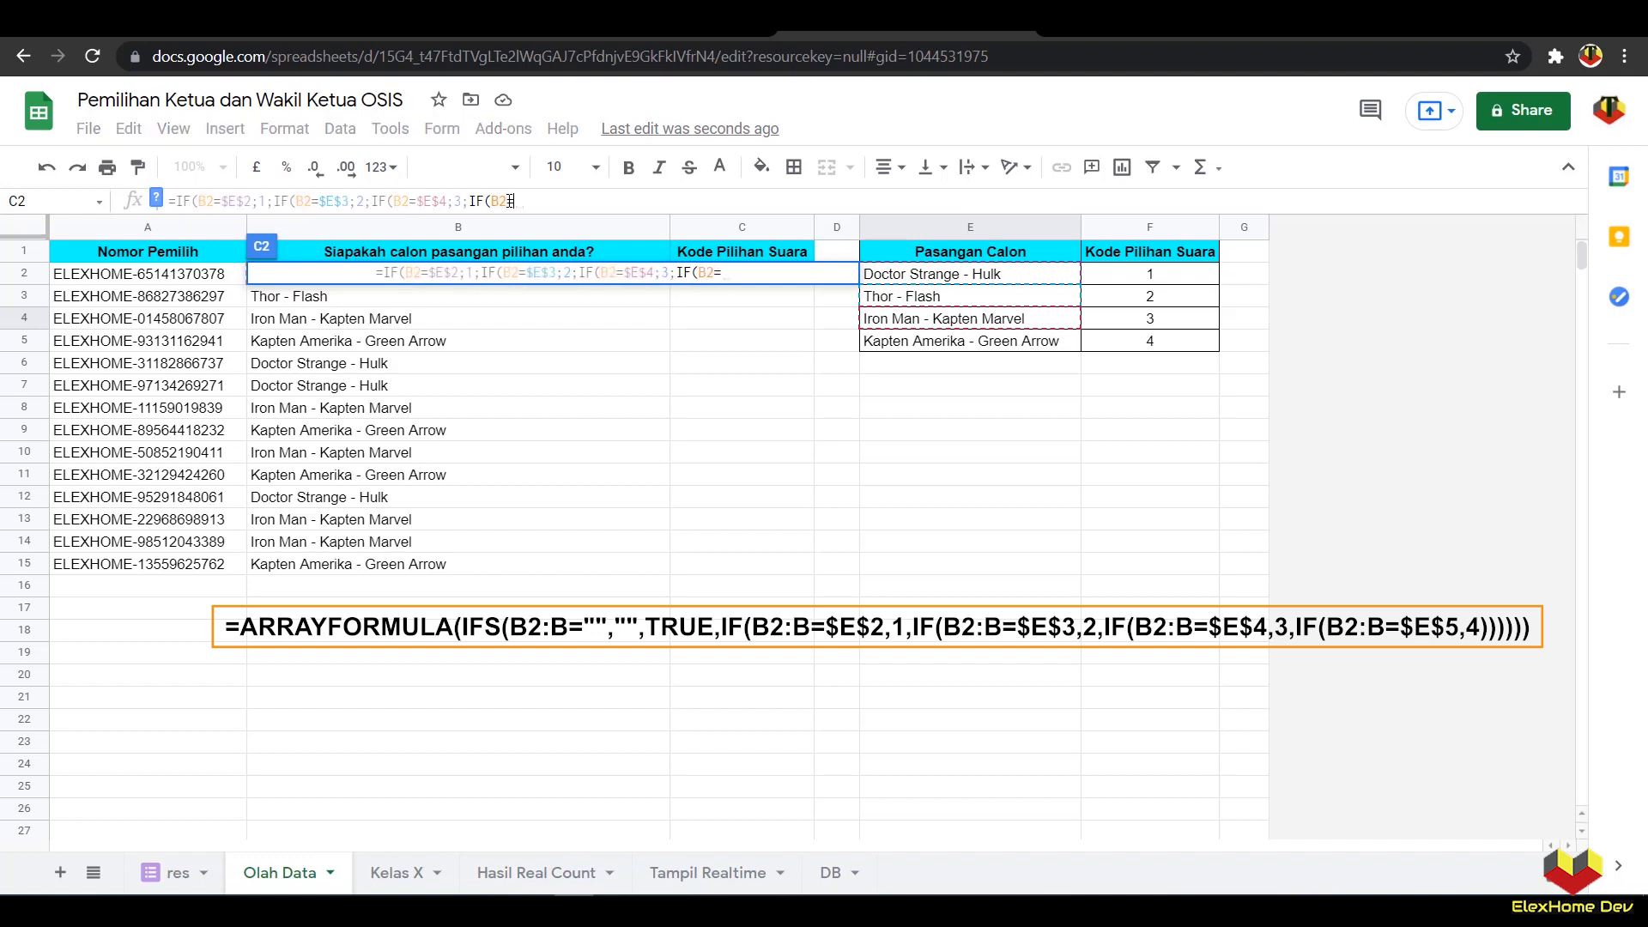
left_click(897, 343)
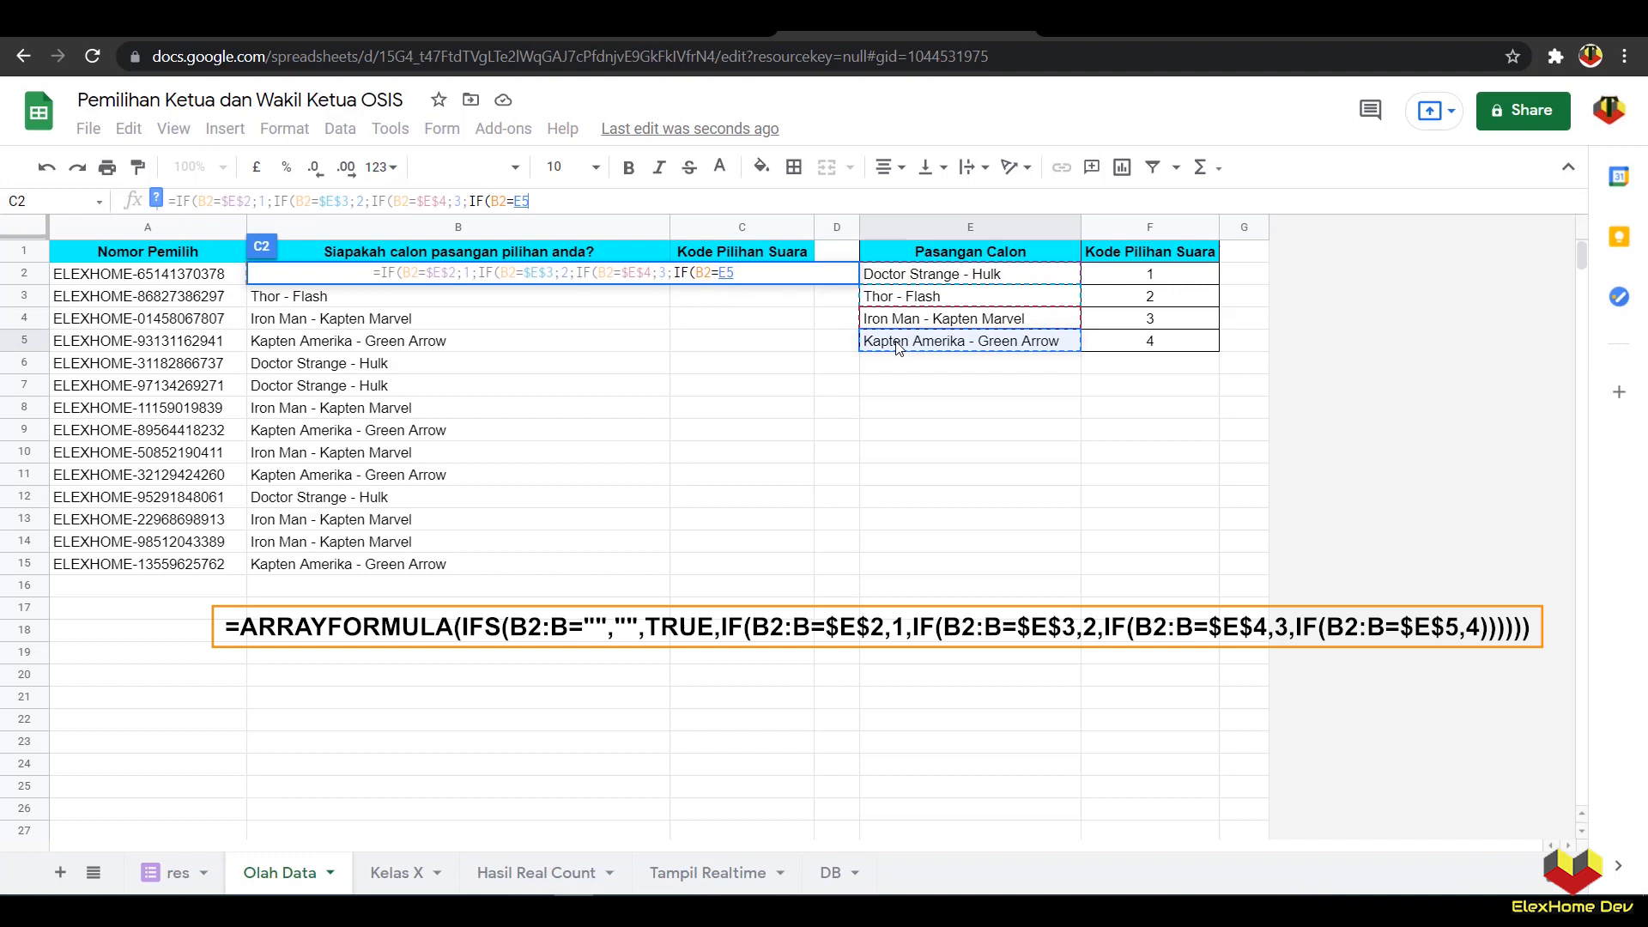
type(";4")
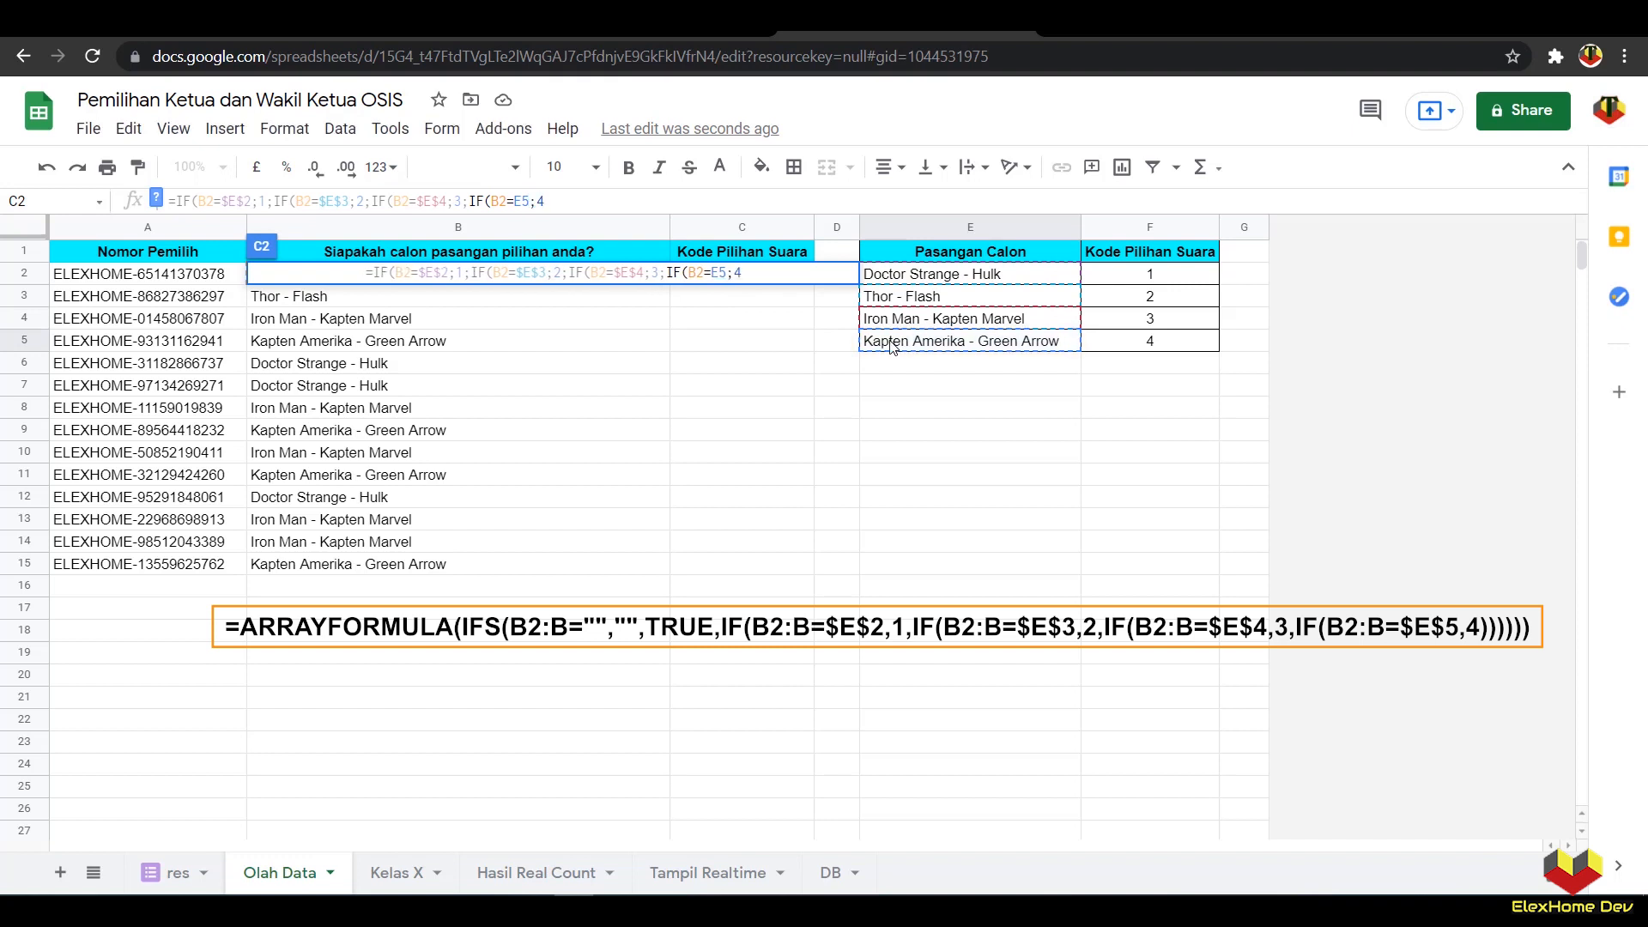
left_click(515, 202)
type("$E$")
Step: Extend the B2 reference to the open range B2:B in all four IF conditions of the C2 formula
left_click(213, 200)
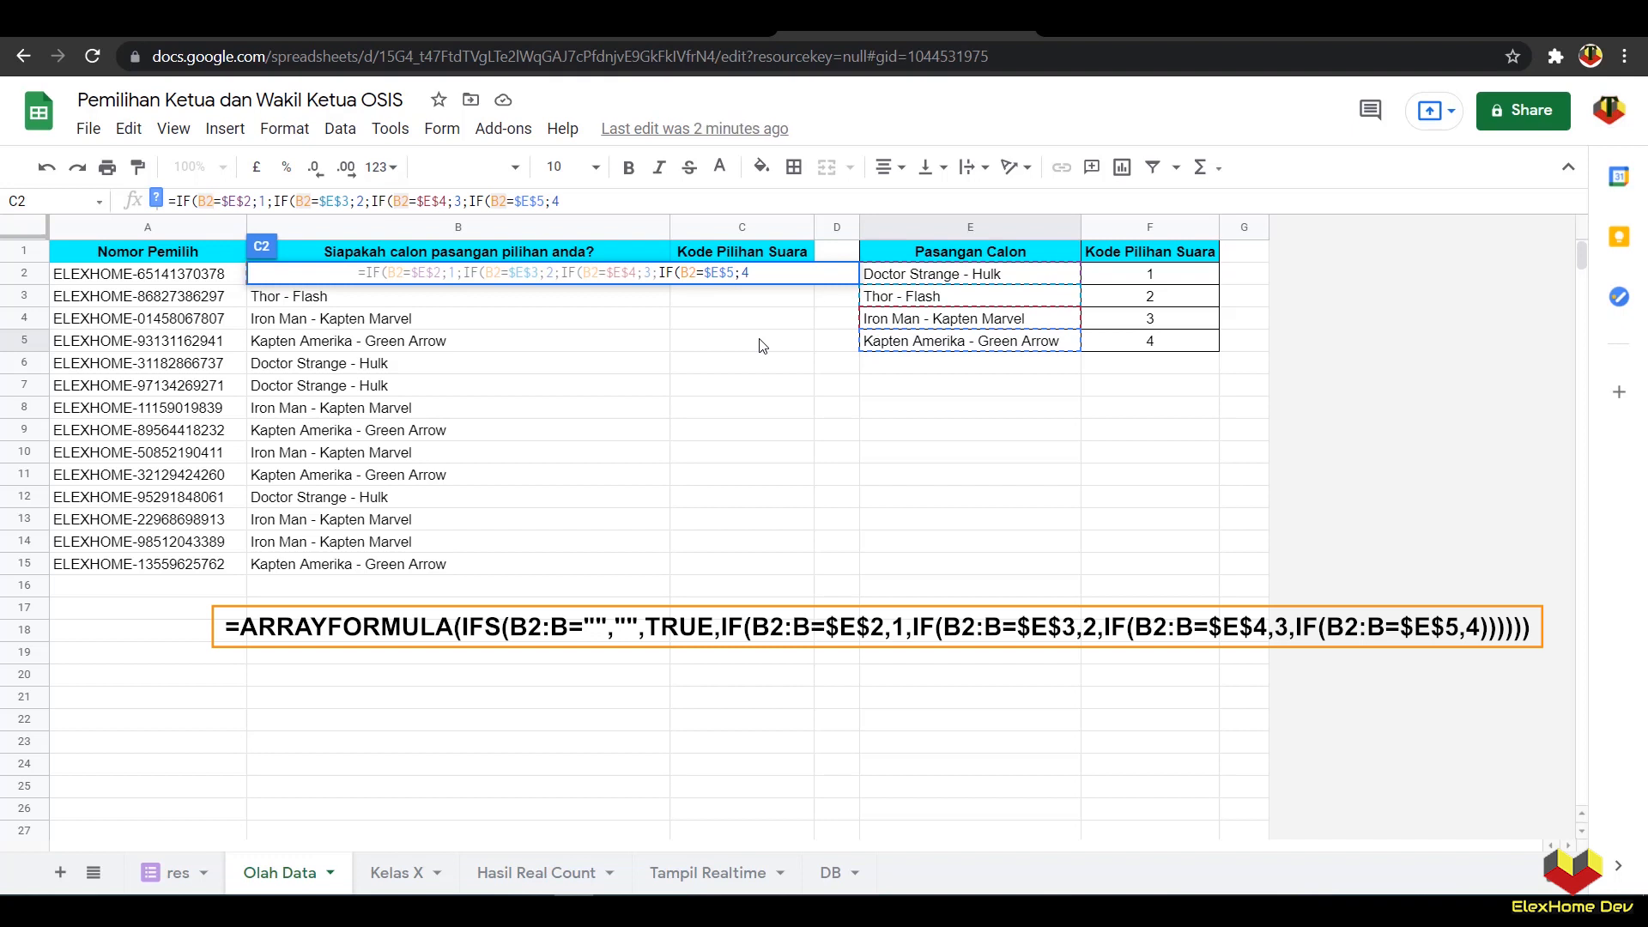
type(":B")
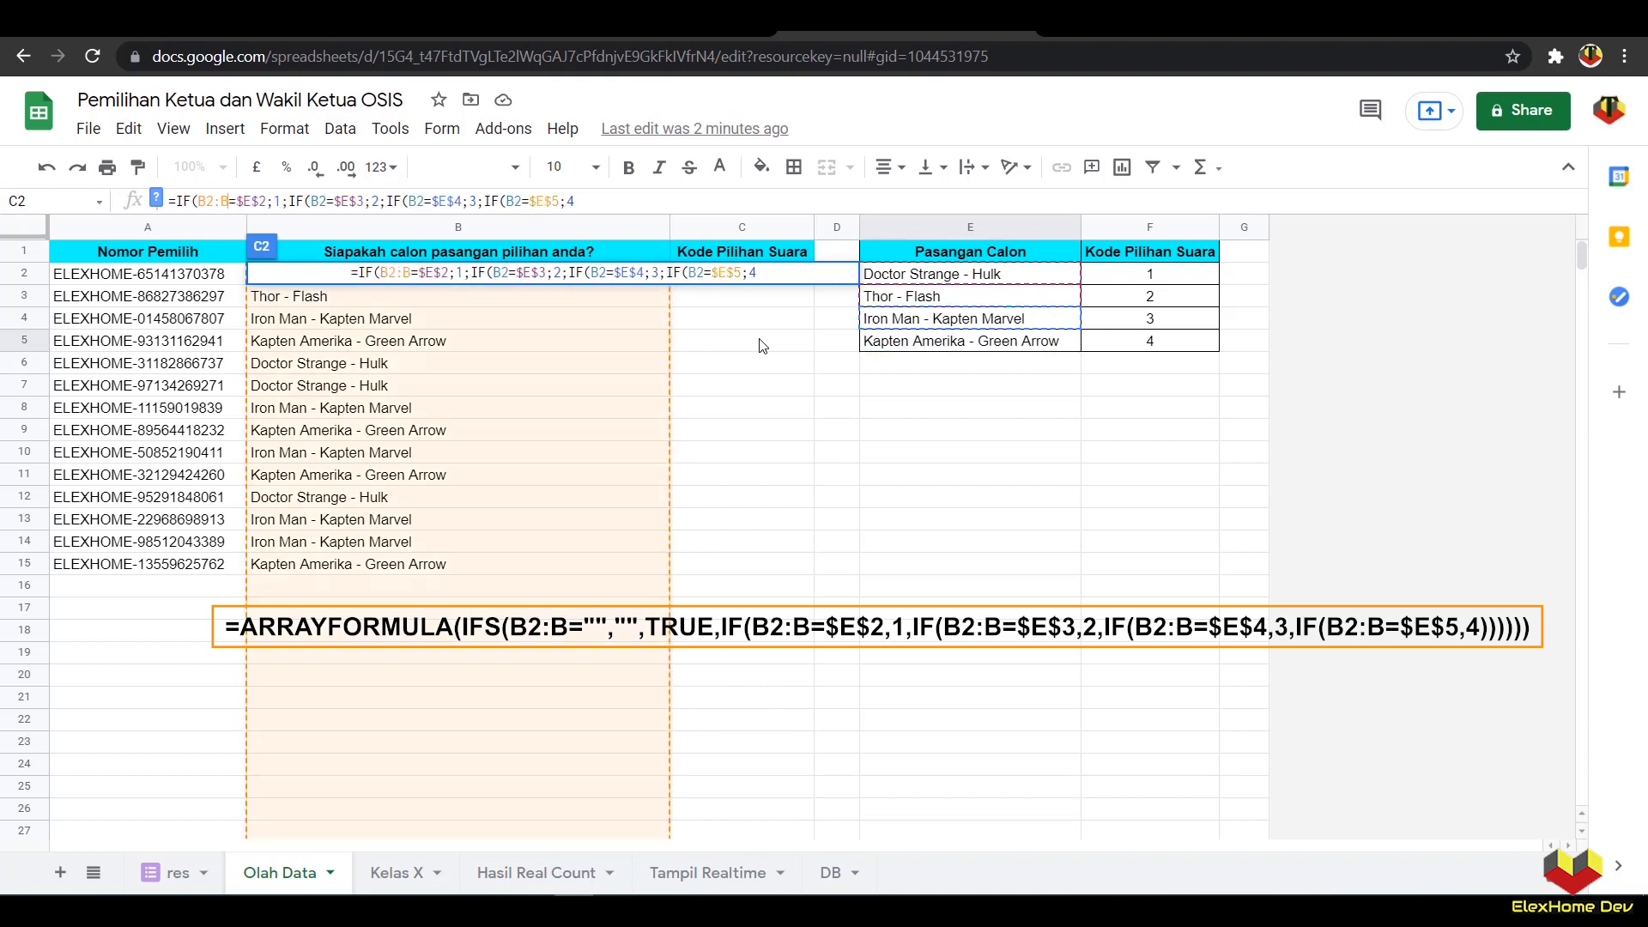
left_click_drag(217, 200, 229, 206)
right_click(224, 202)
left_click(276, 266)
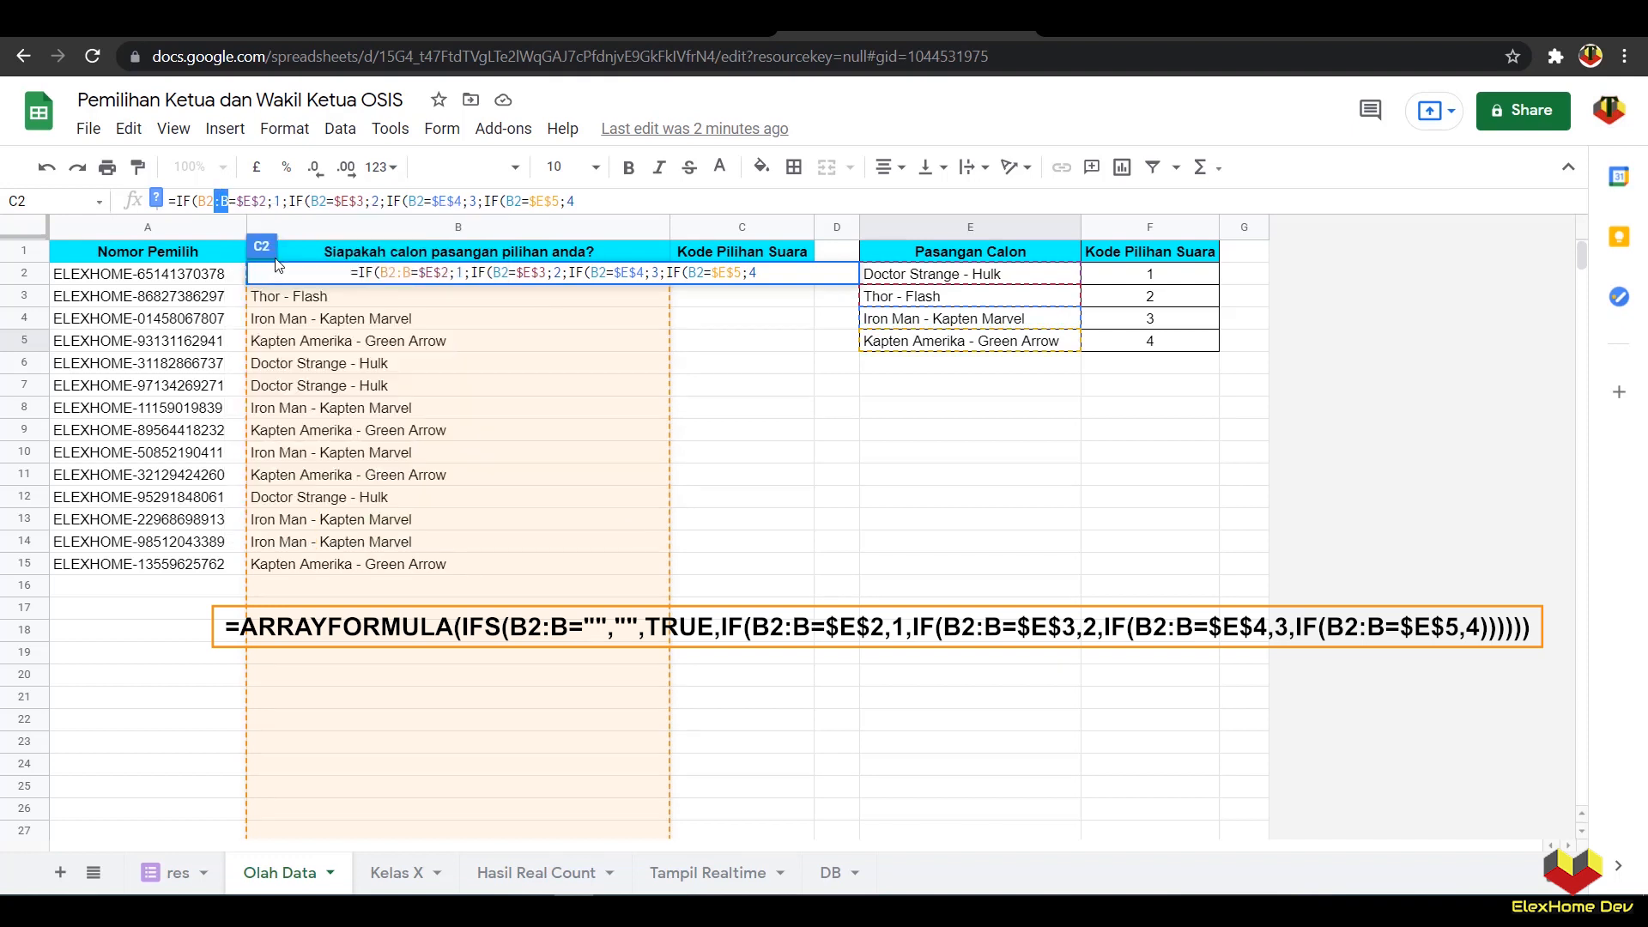
right_click(326, 202)
left_click(377, 327)
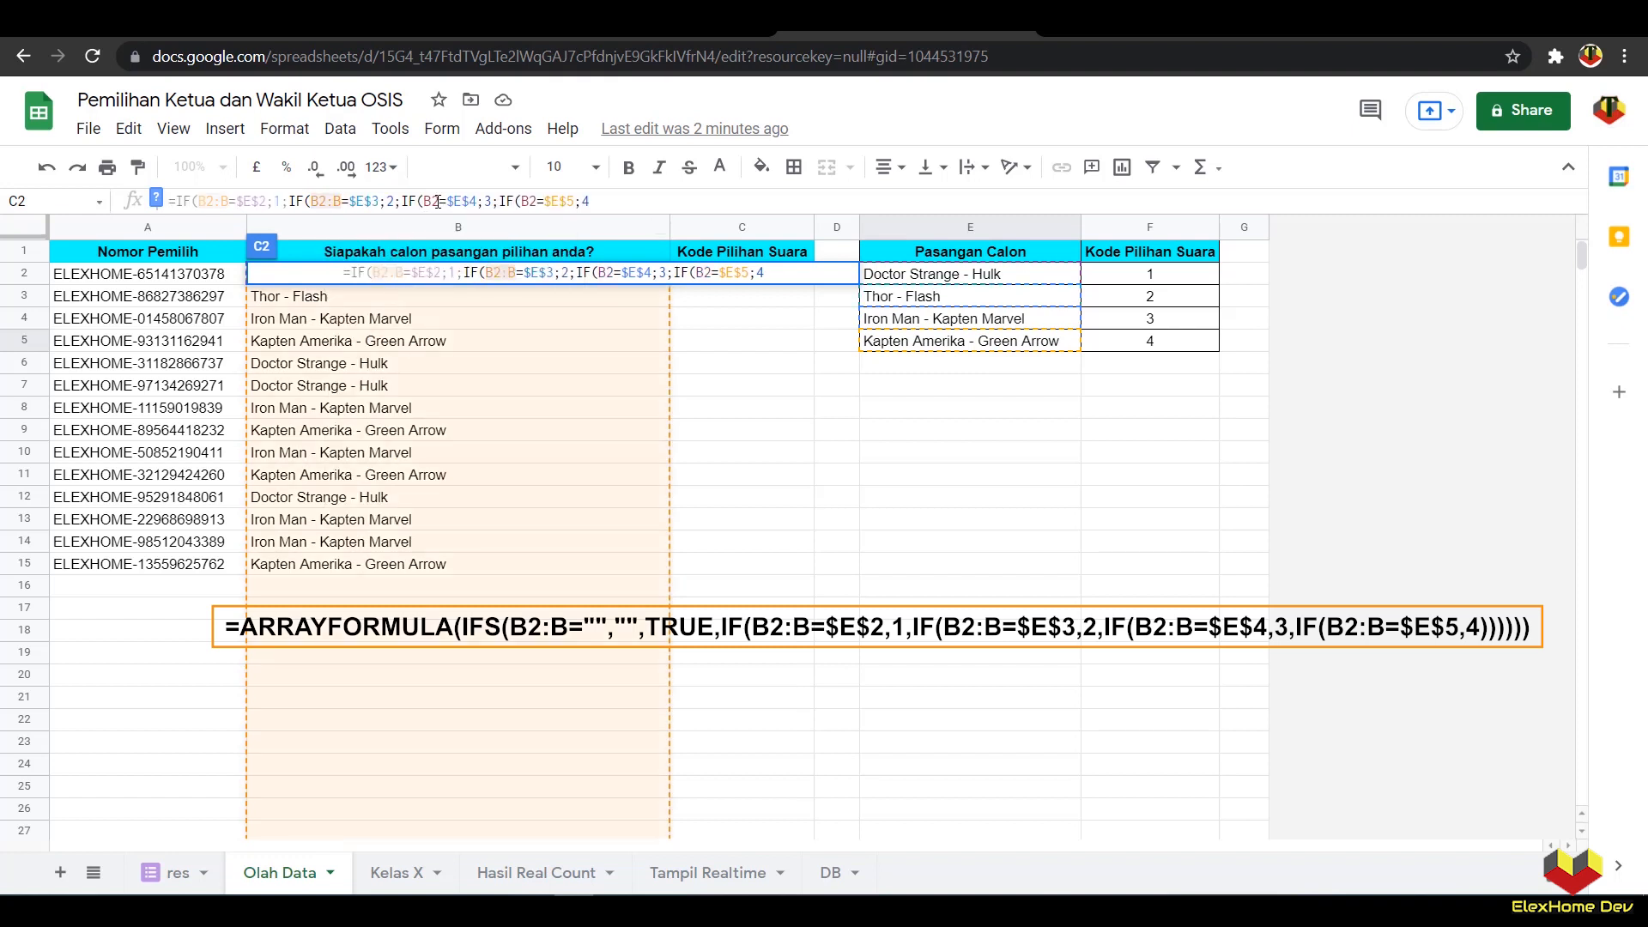
right_click(439, 201)
left_click(508, 374)
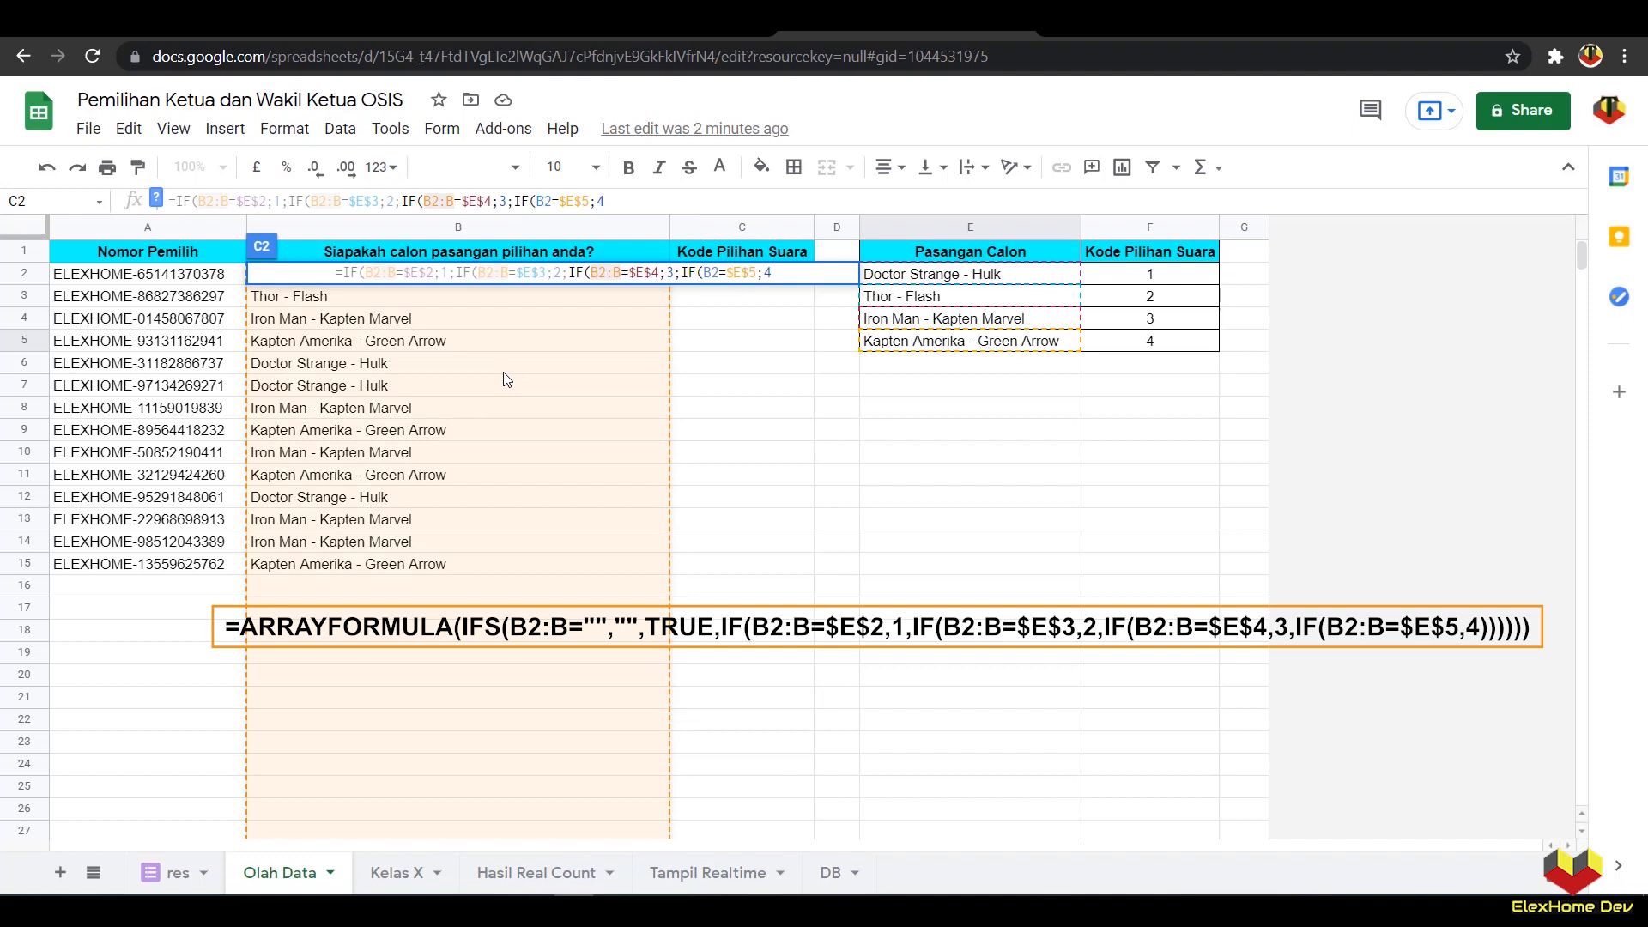
left_click(552, 201)
right_click(552, 201)
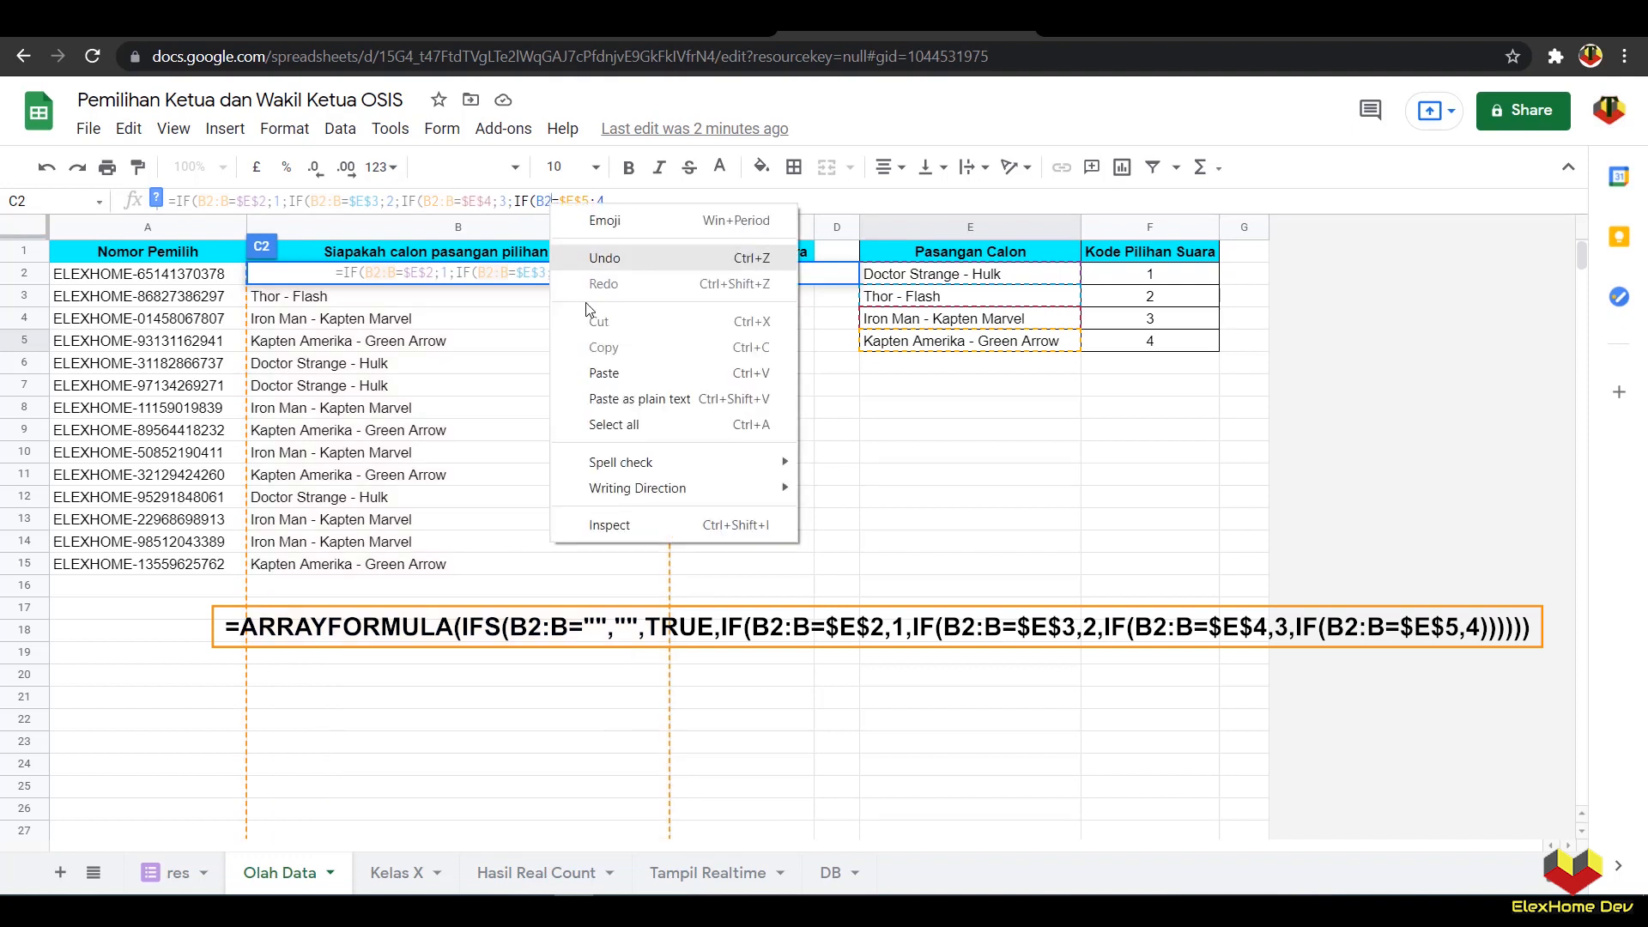
left_click(604, 374)
Step: Cut the nested IF chain out of the C2 formula and begin it with =ARRAYFORMULA(IFS( instead
left_click_drag(638, 201, 176, 201)
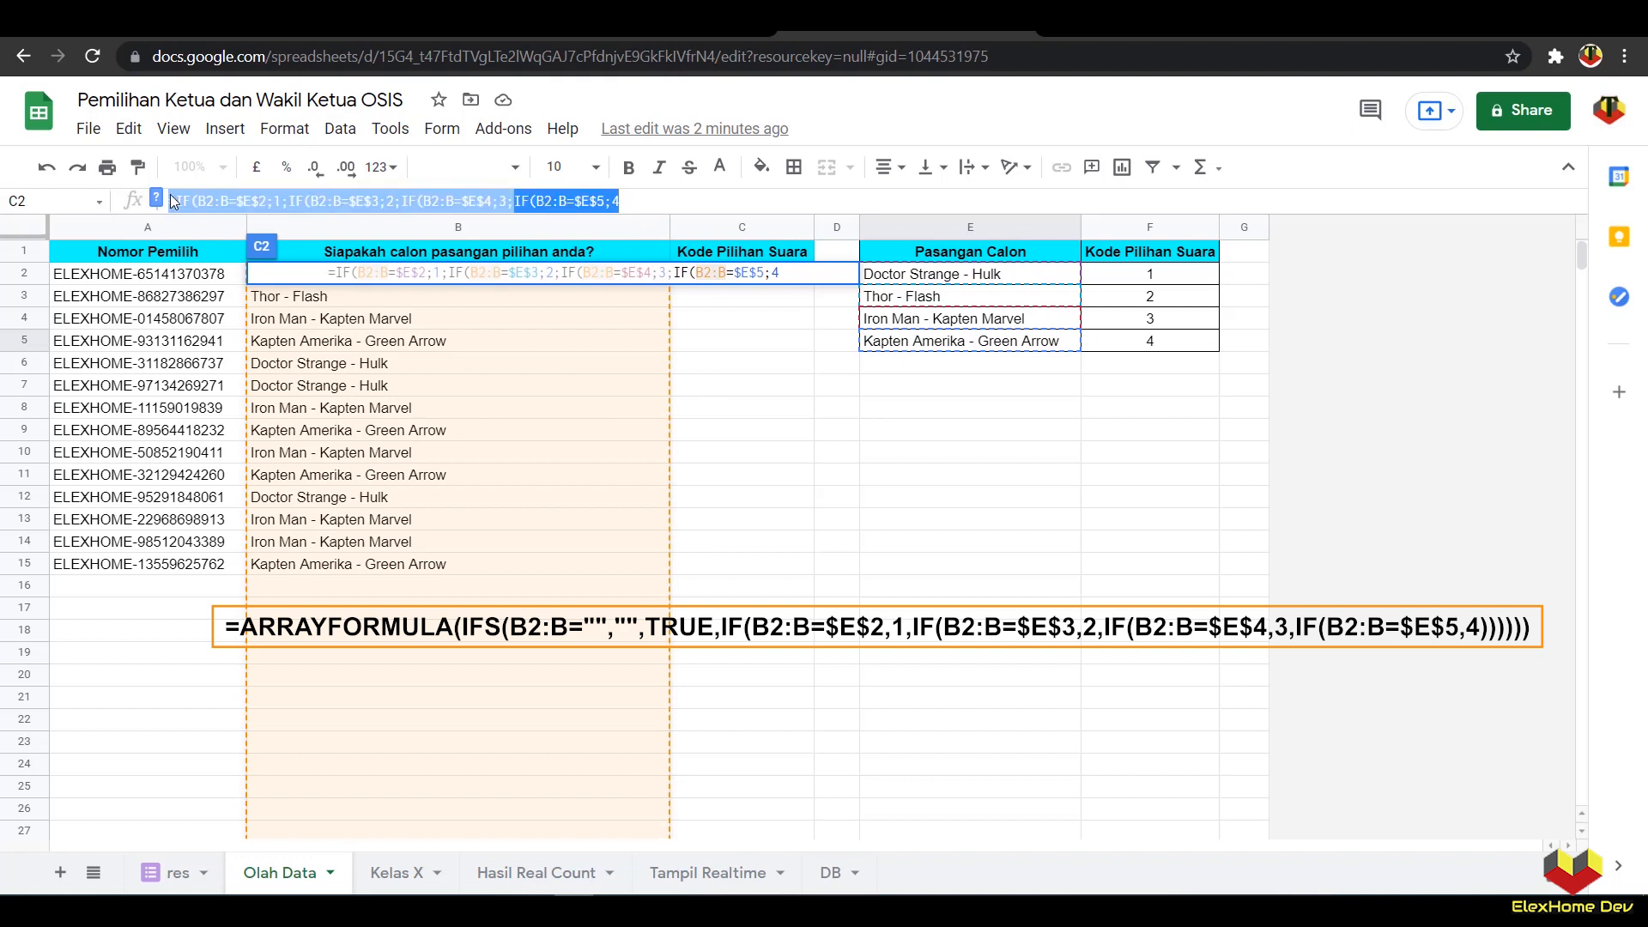
right_click(189, 207)
left_click(230, 262)
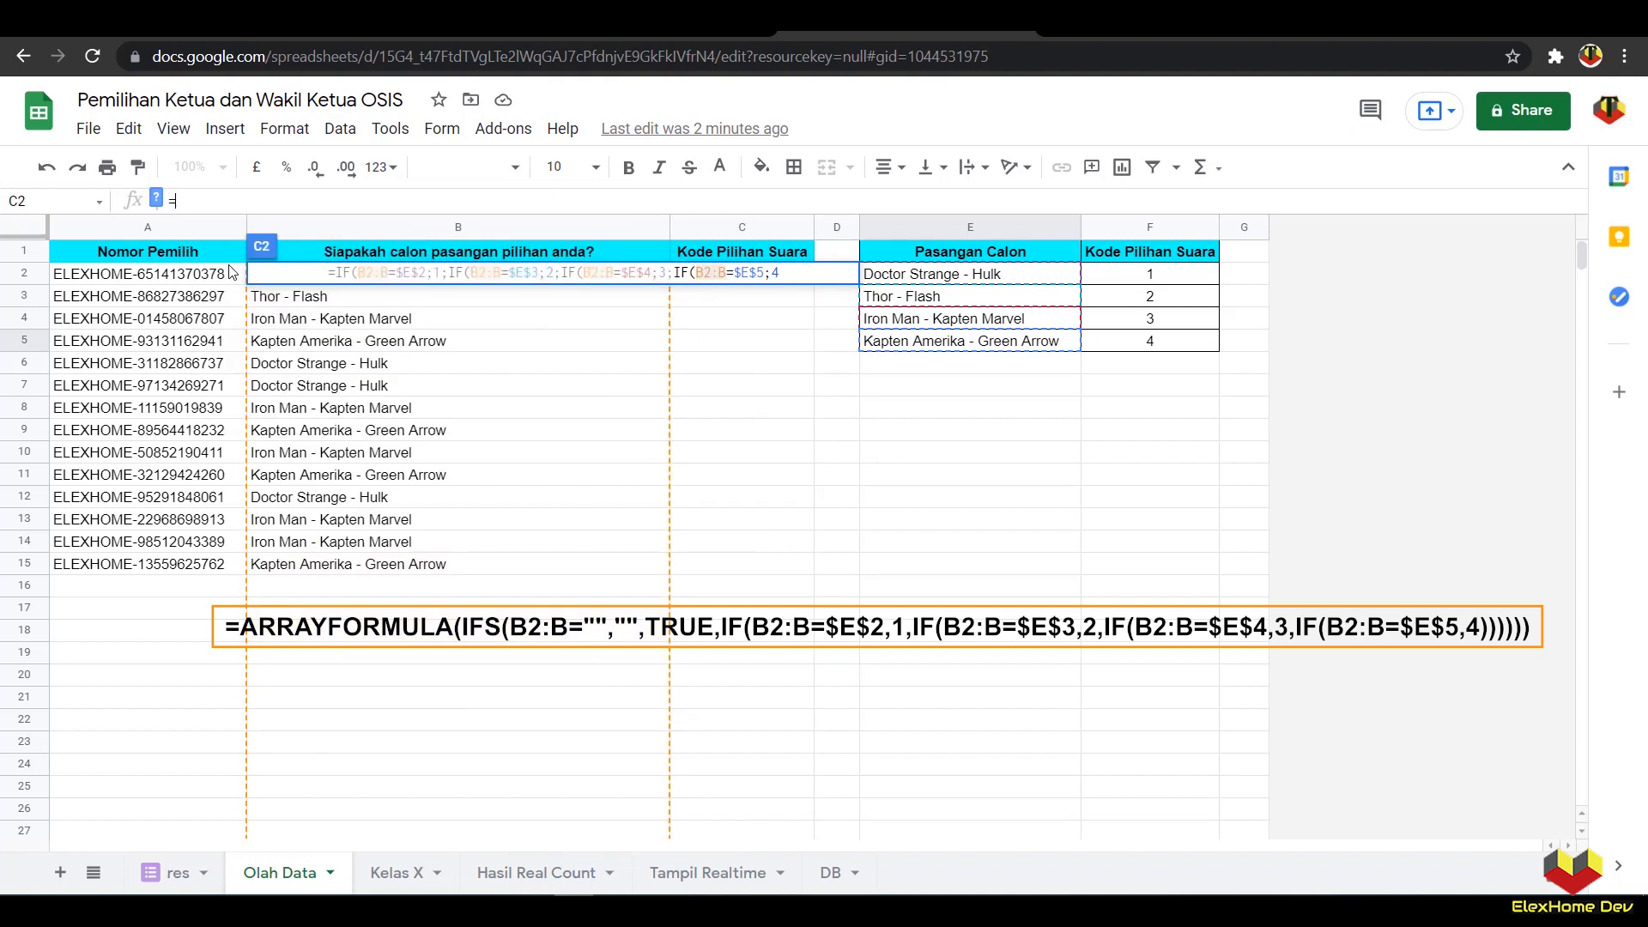
type("ARR")
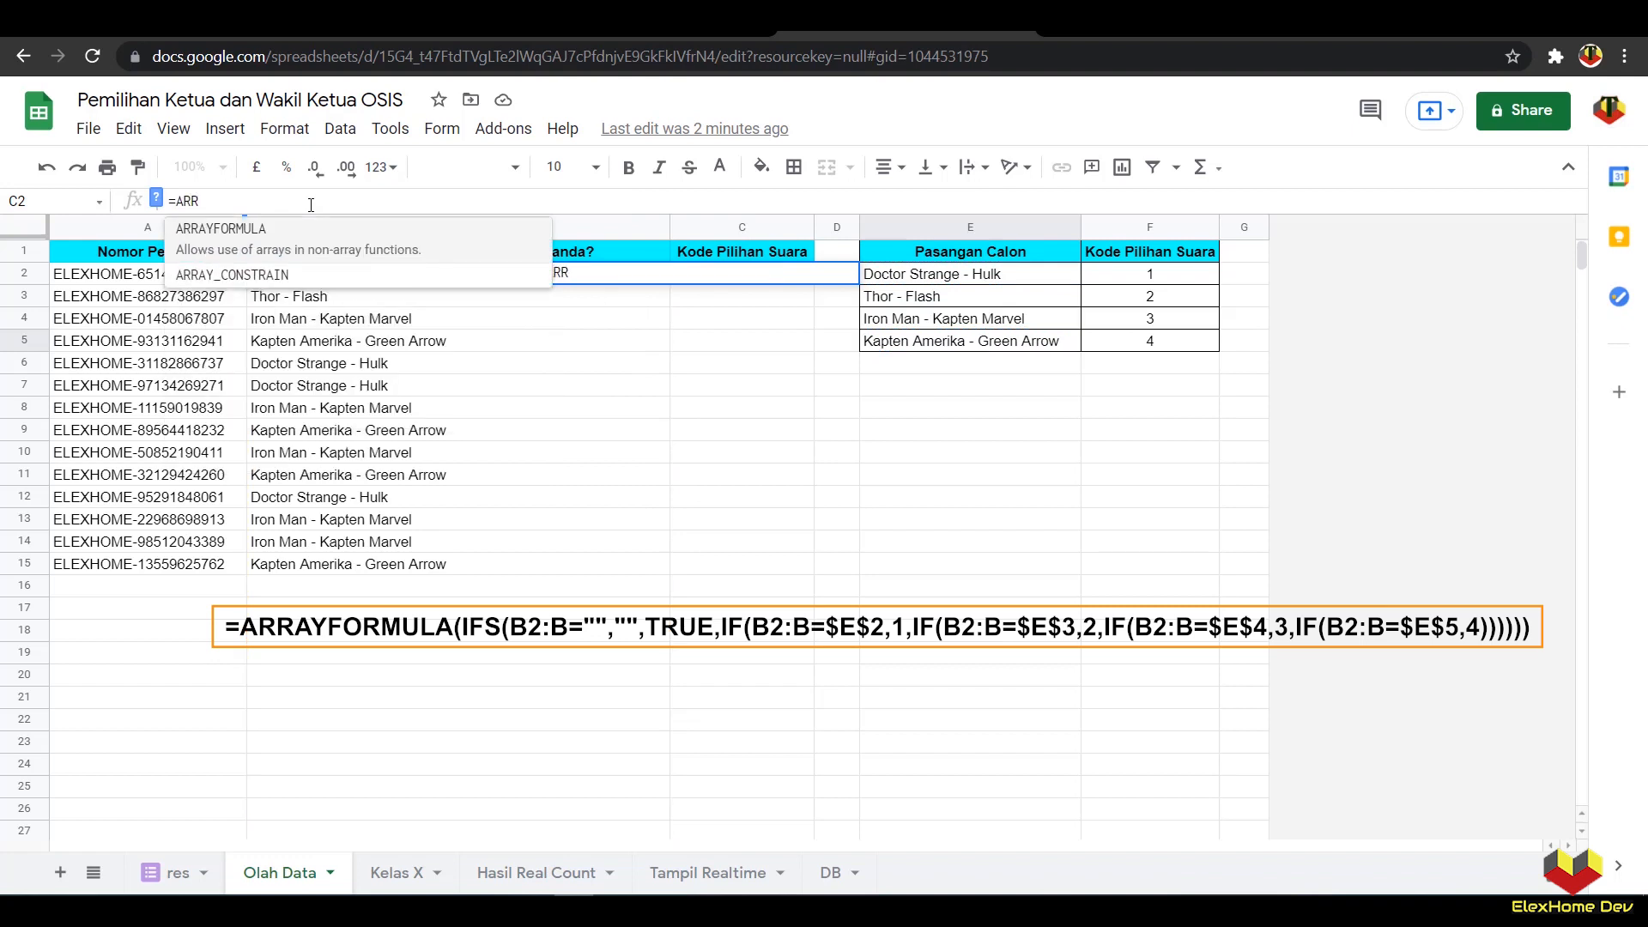
left_click(359, 243)
type("I")
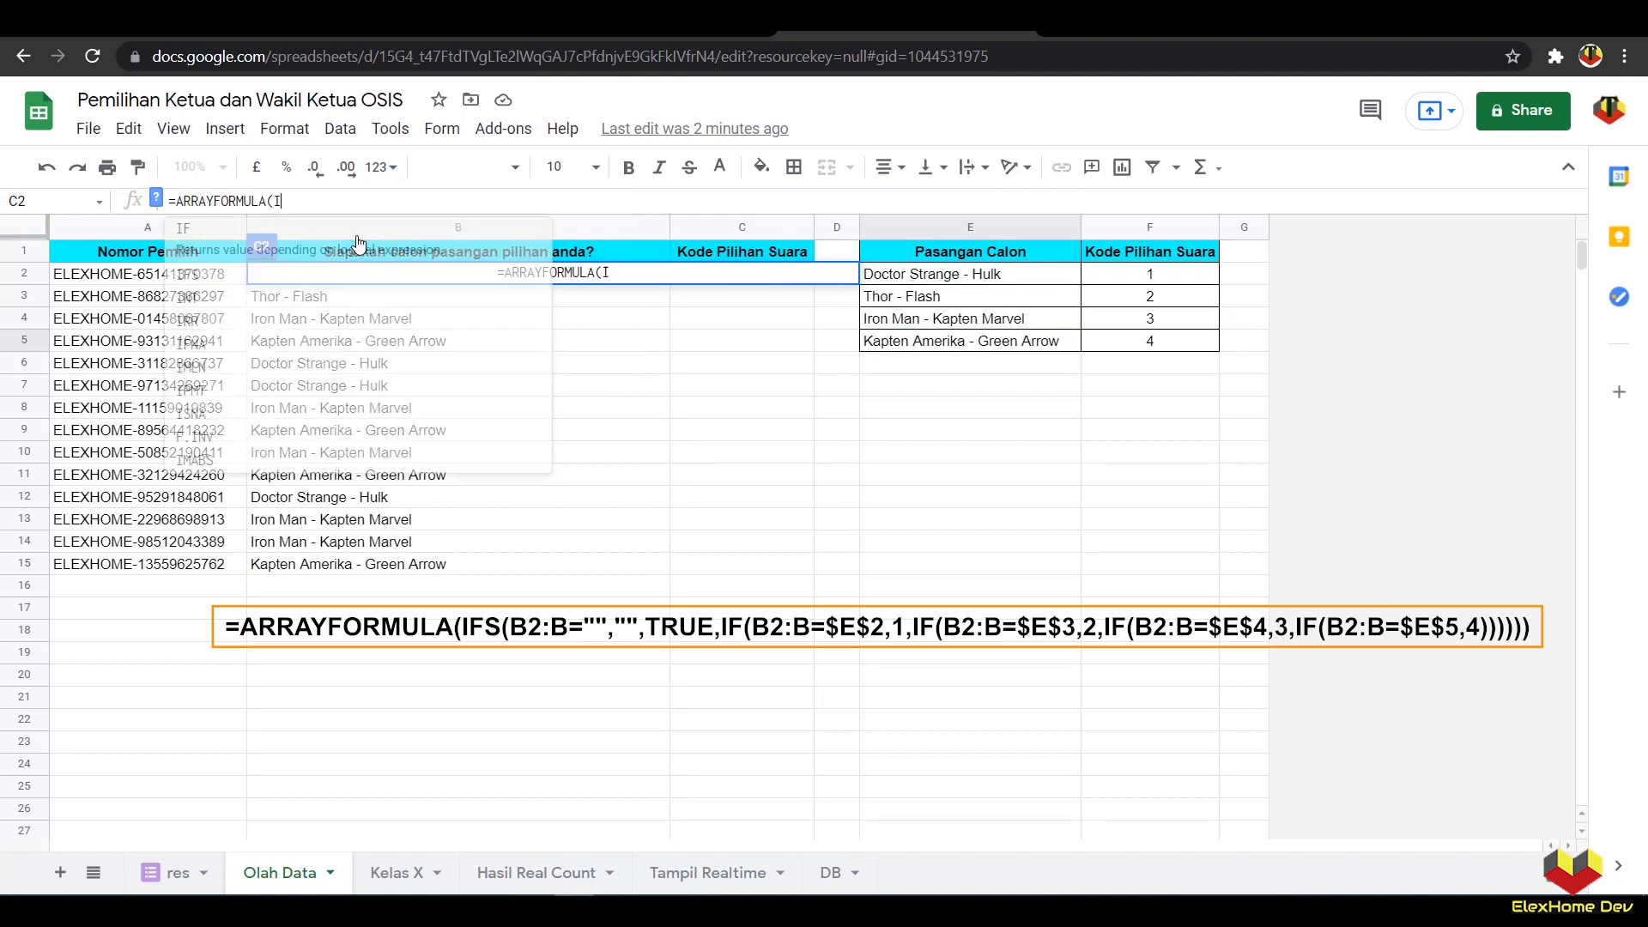
type("FS")
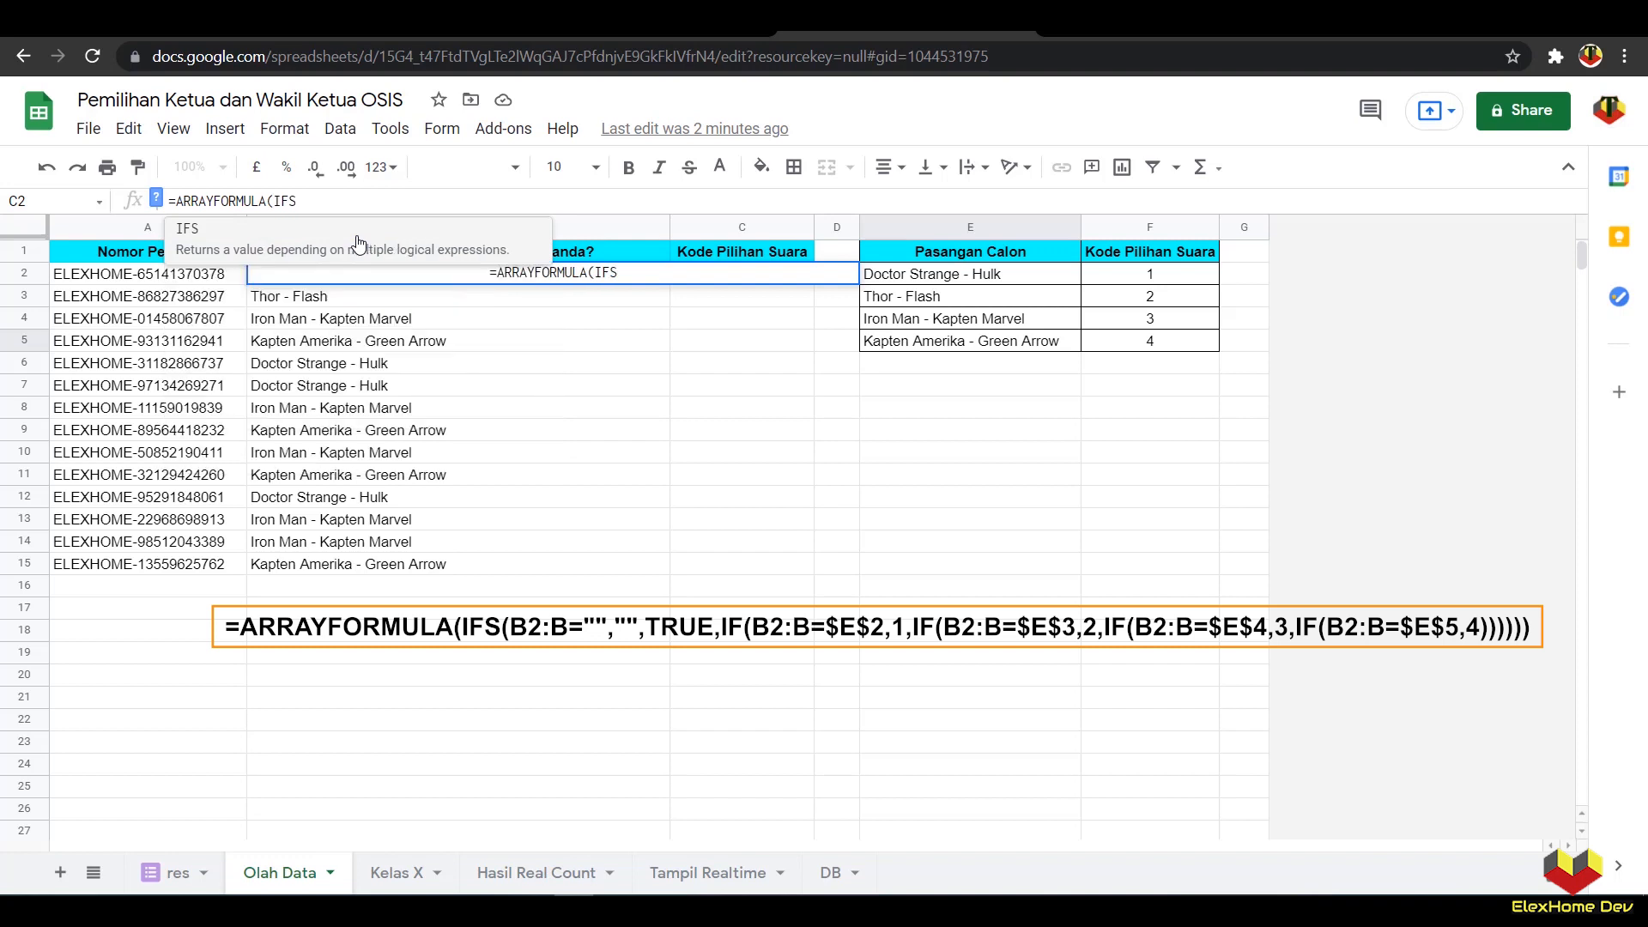
left_click(359, 243)
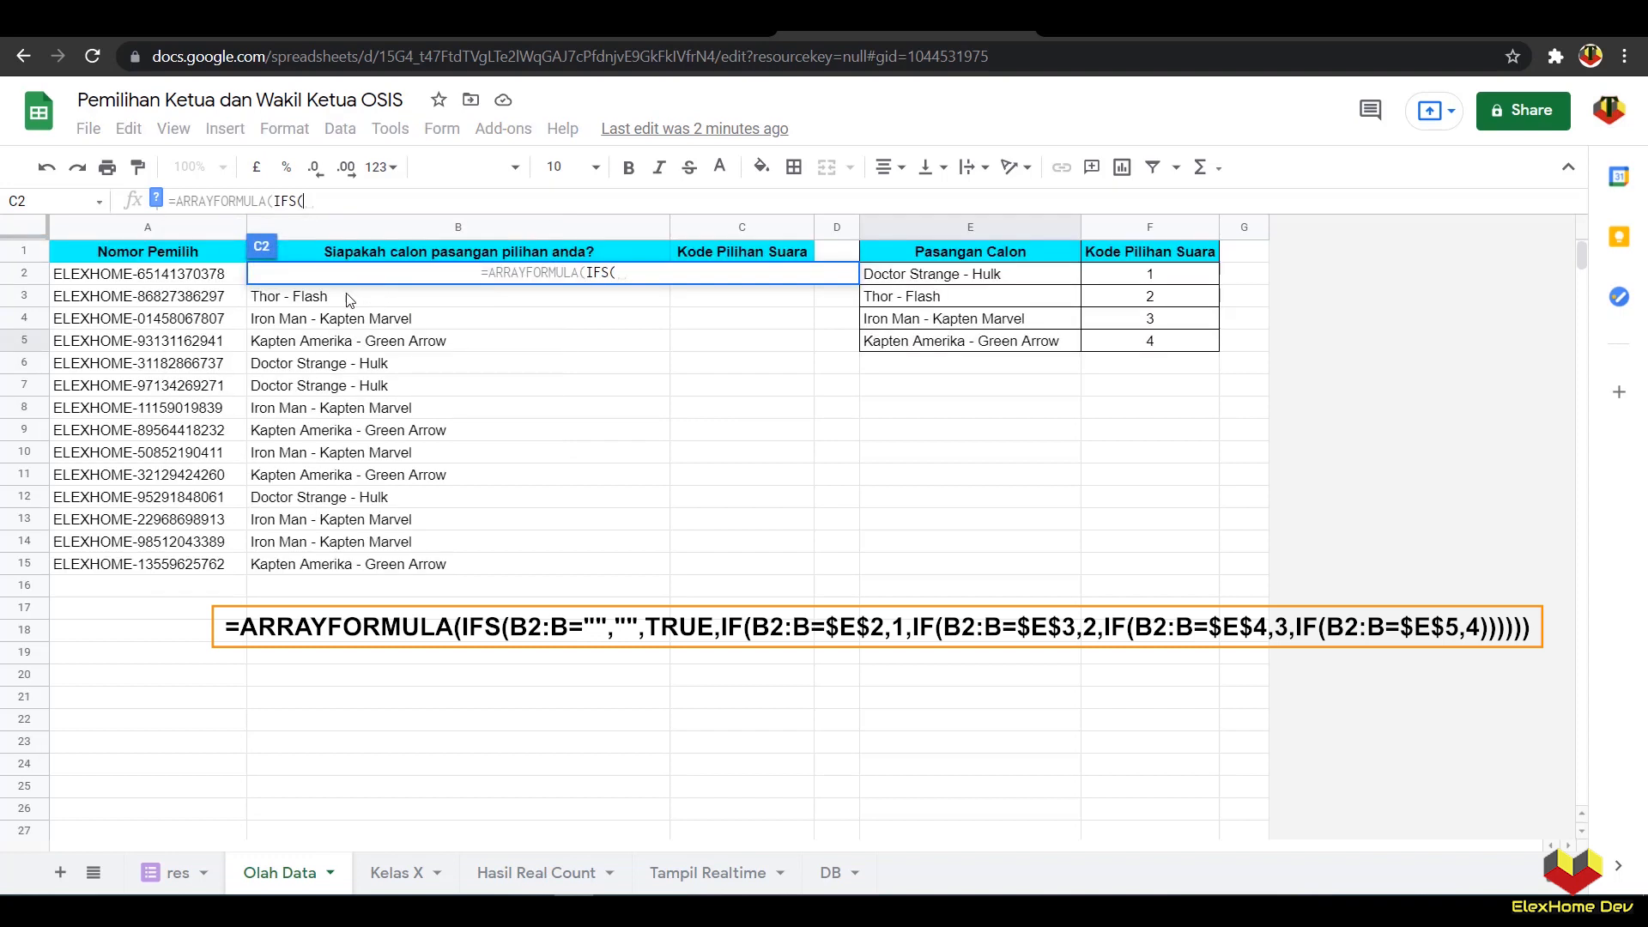
Step: Add the blank-row test B2:B="";"";TRUE; inside the IFS function of the C2 formula
type("B2")
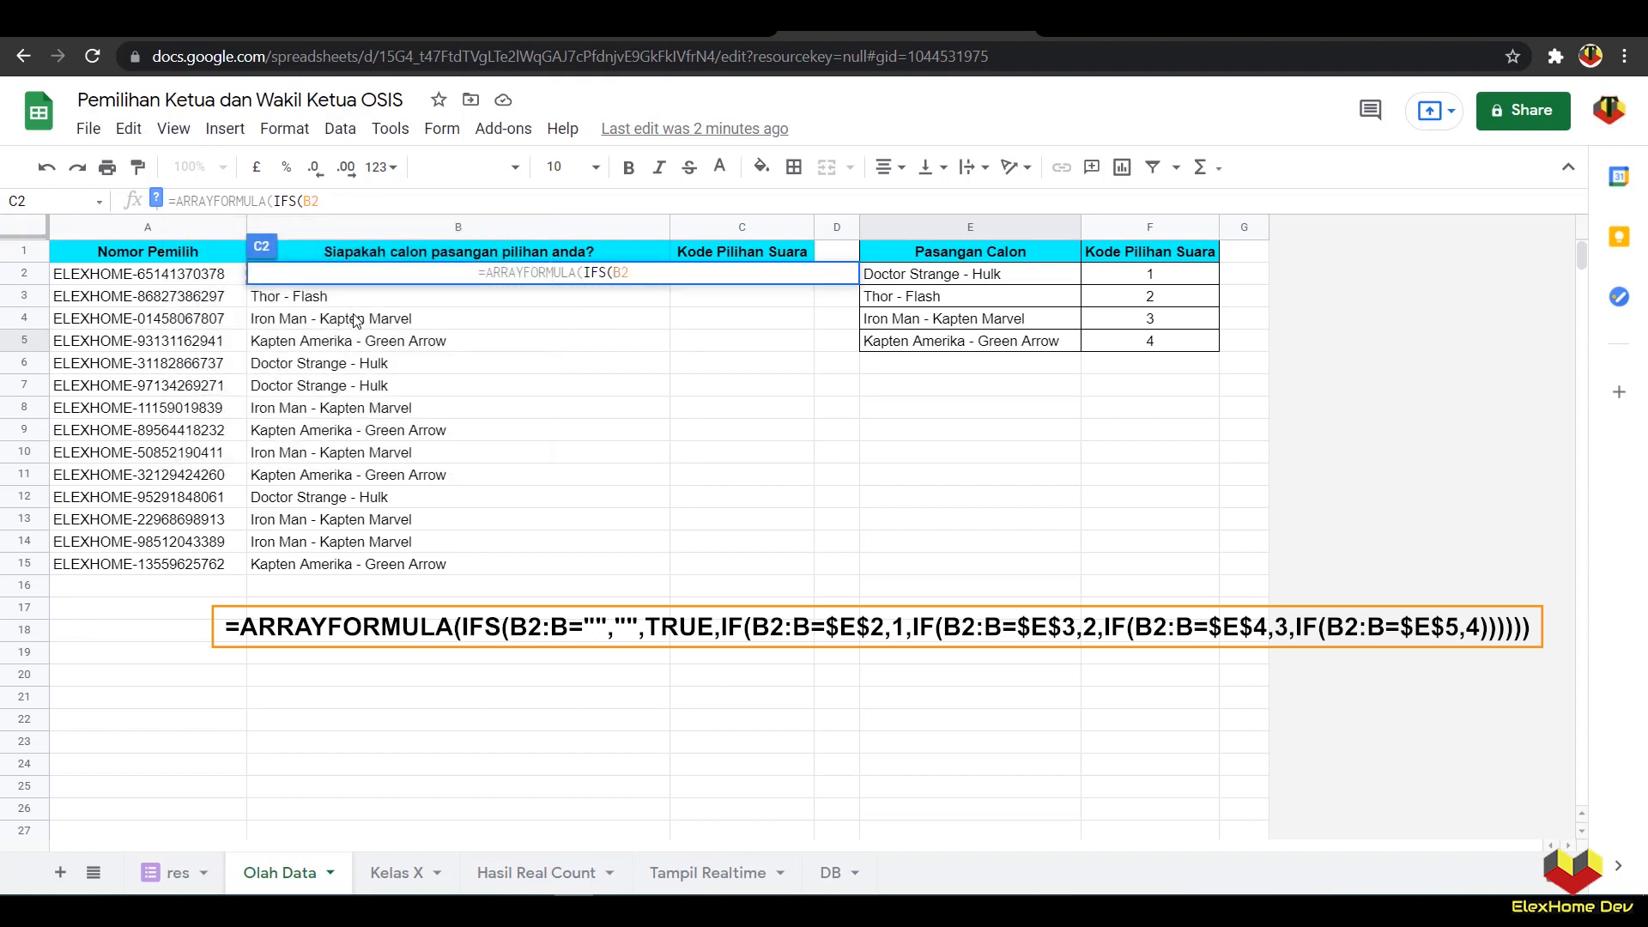
type(":")
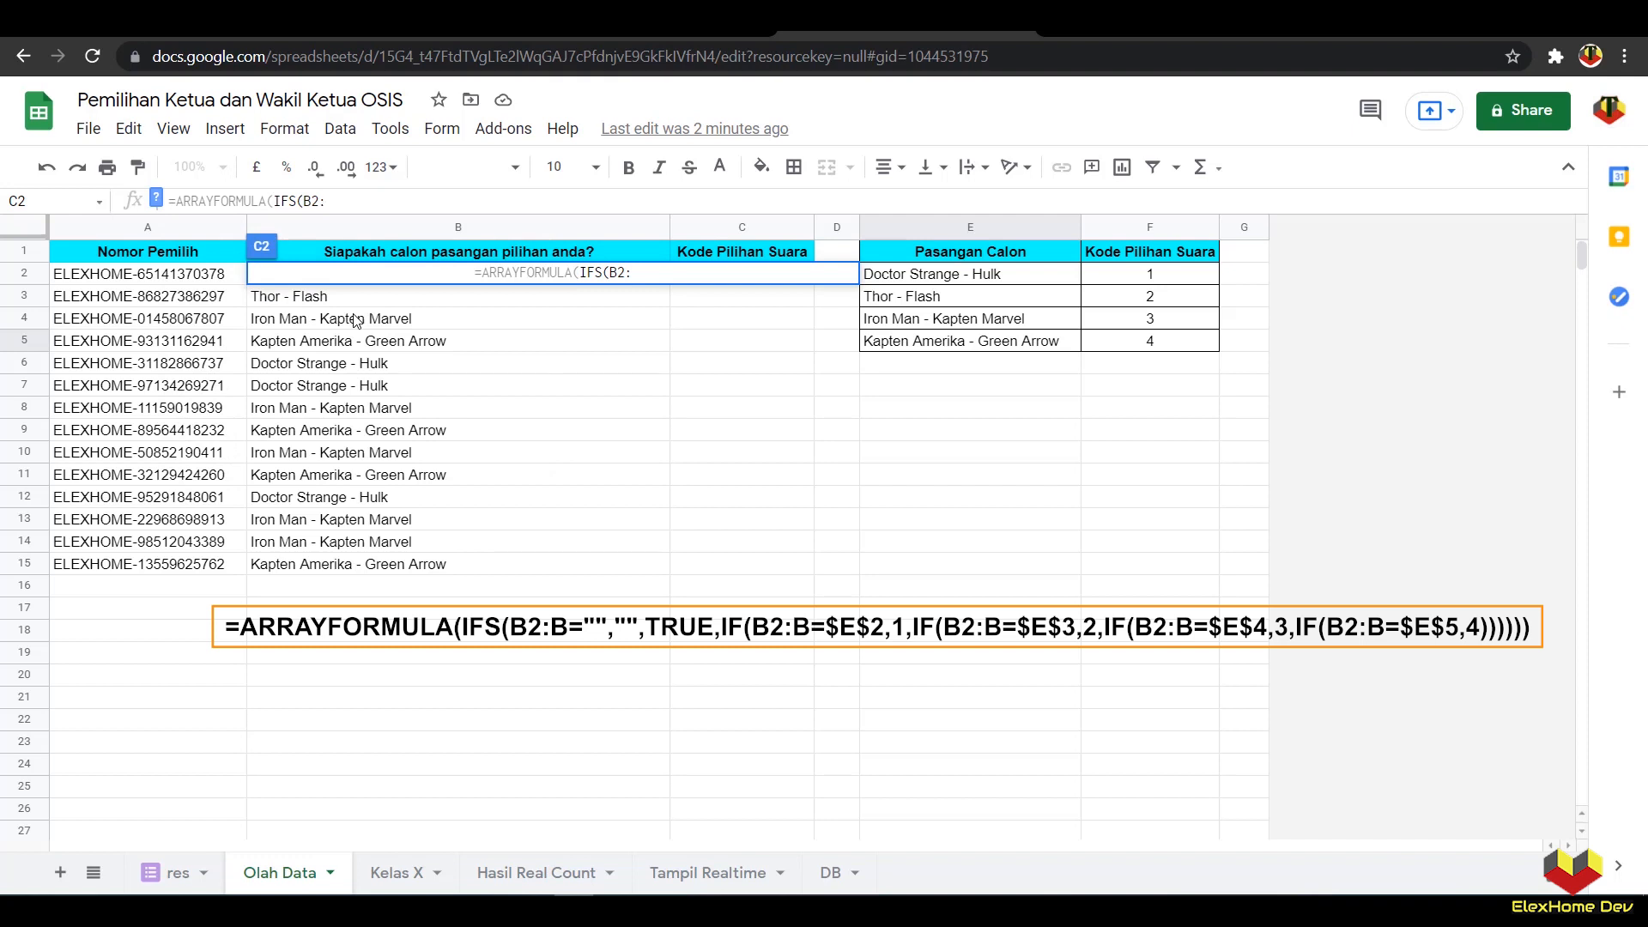
type("B=")
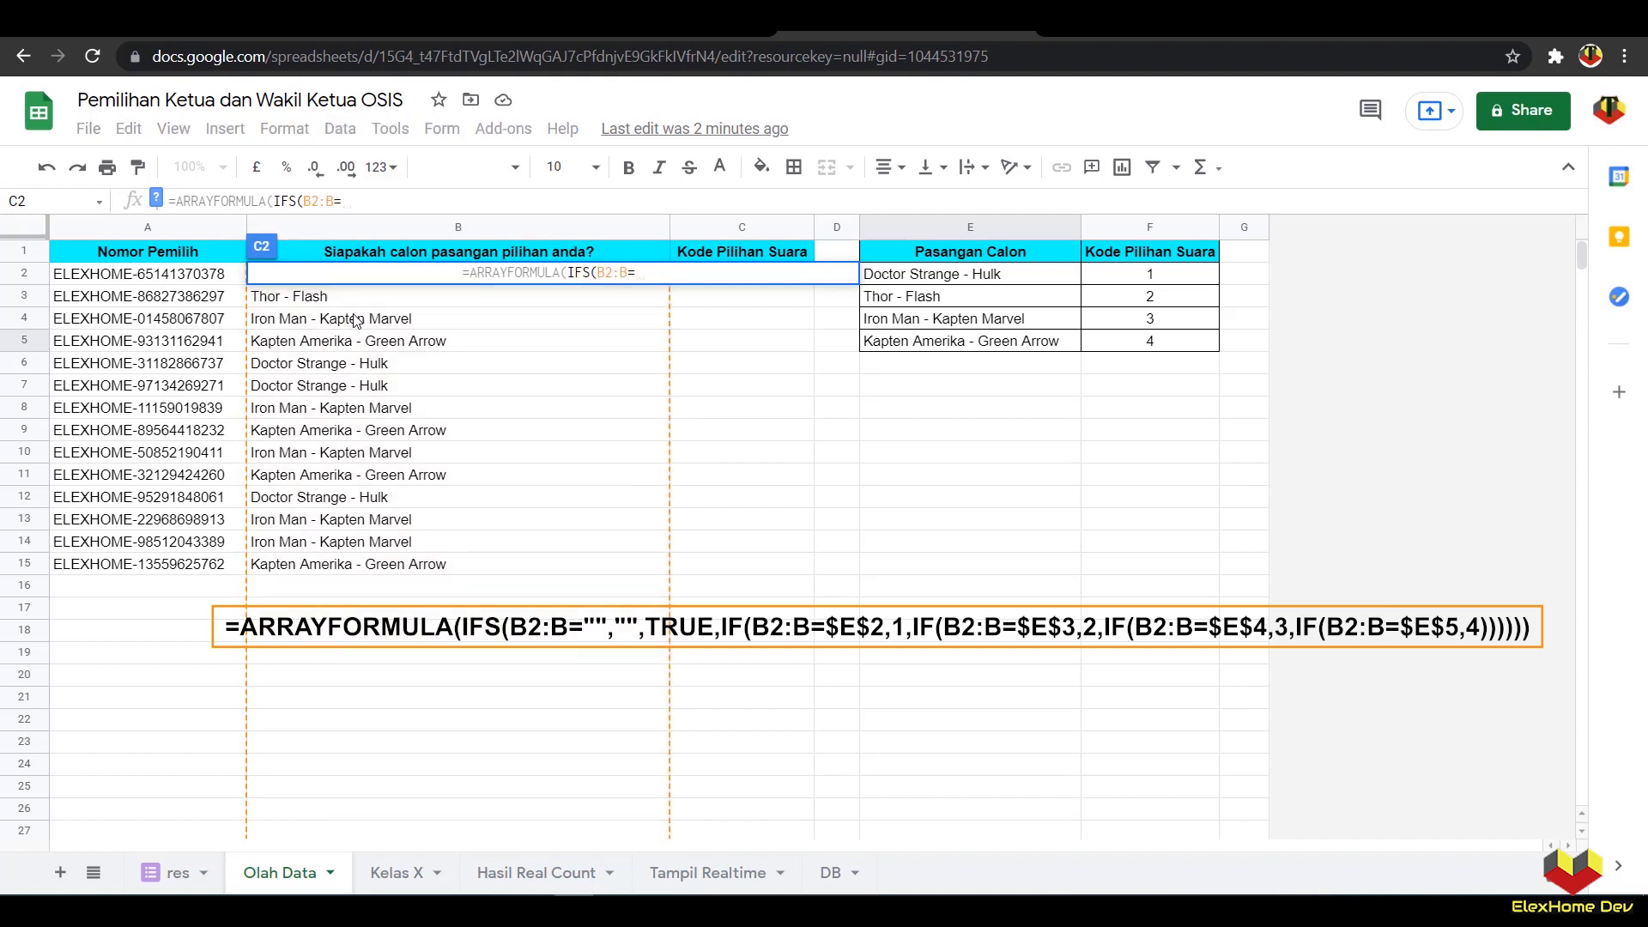
type("\"\"")
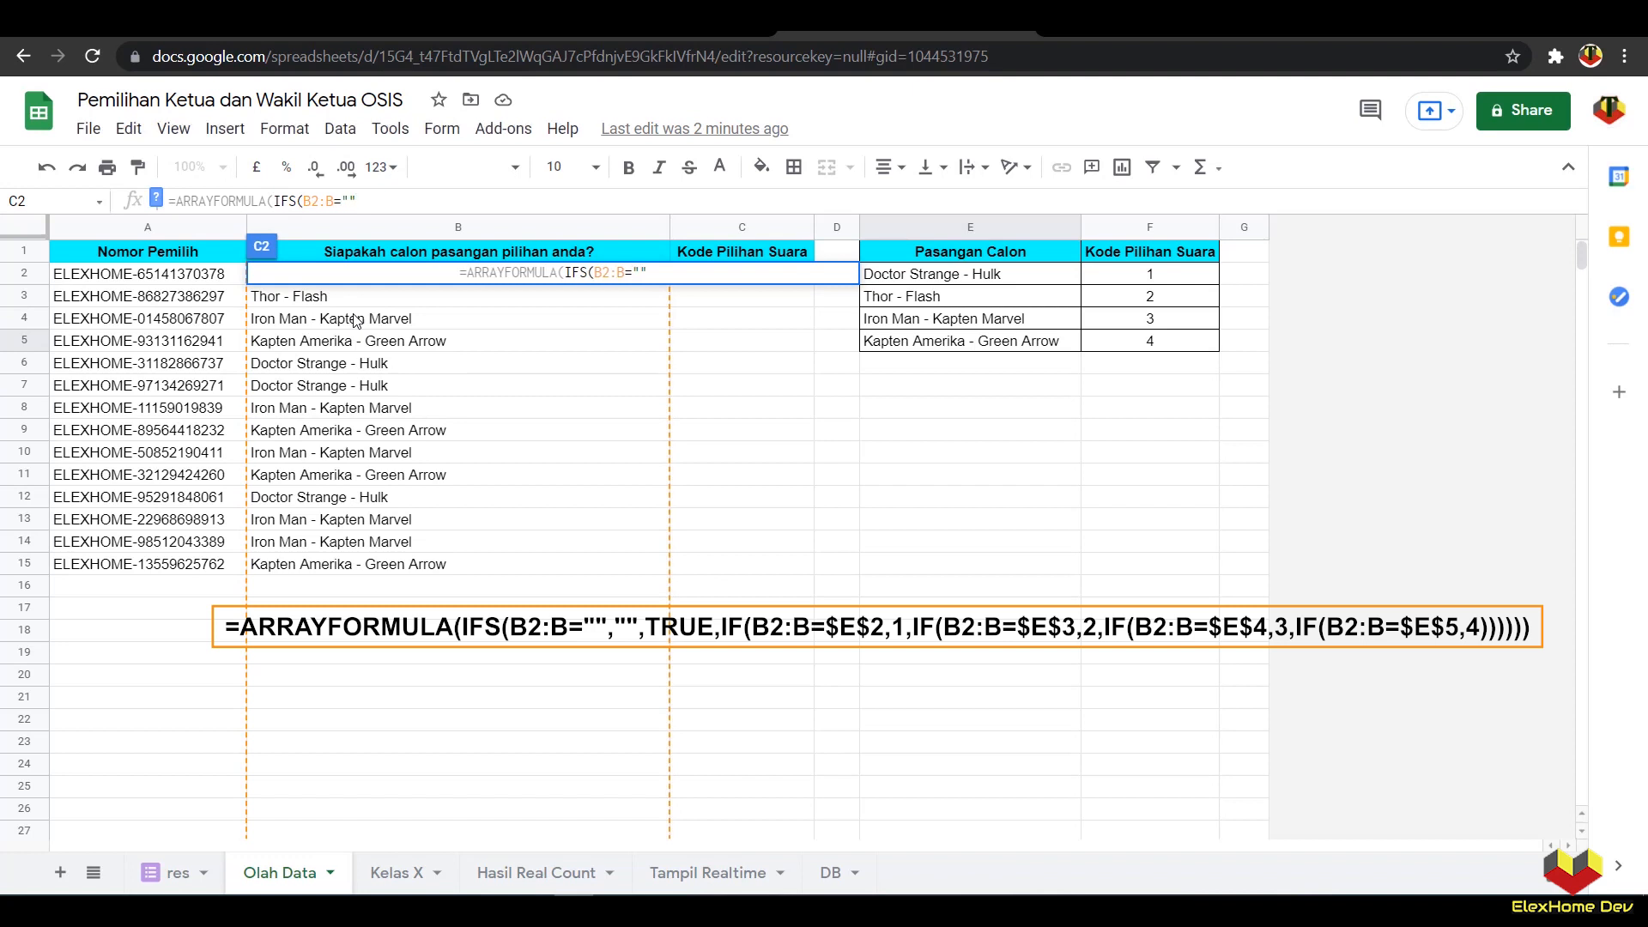
type(";\"\"")
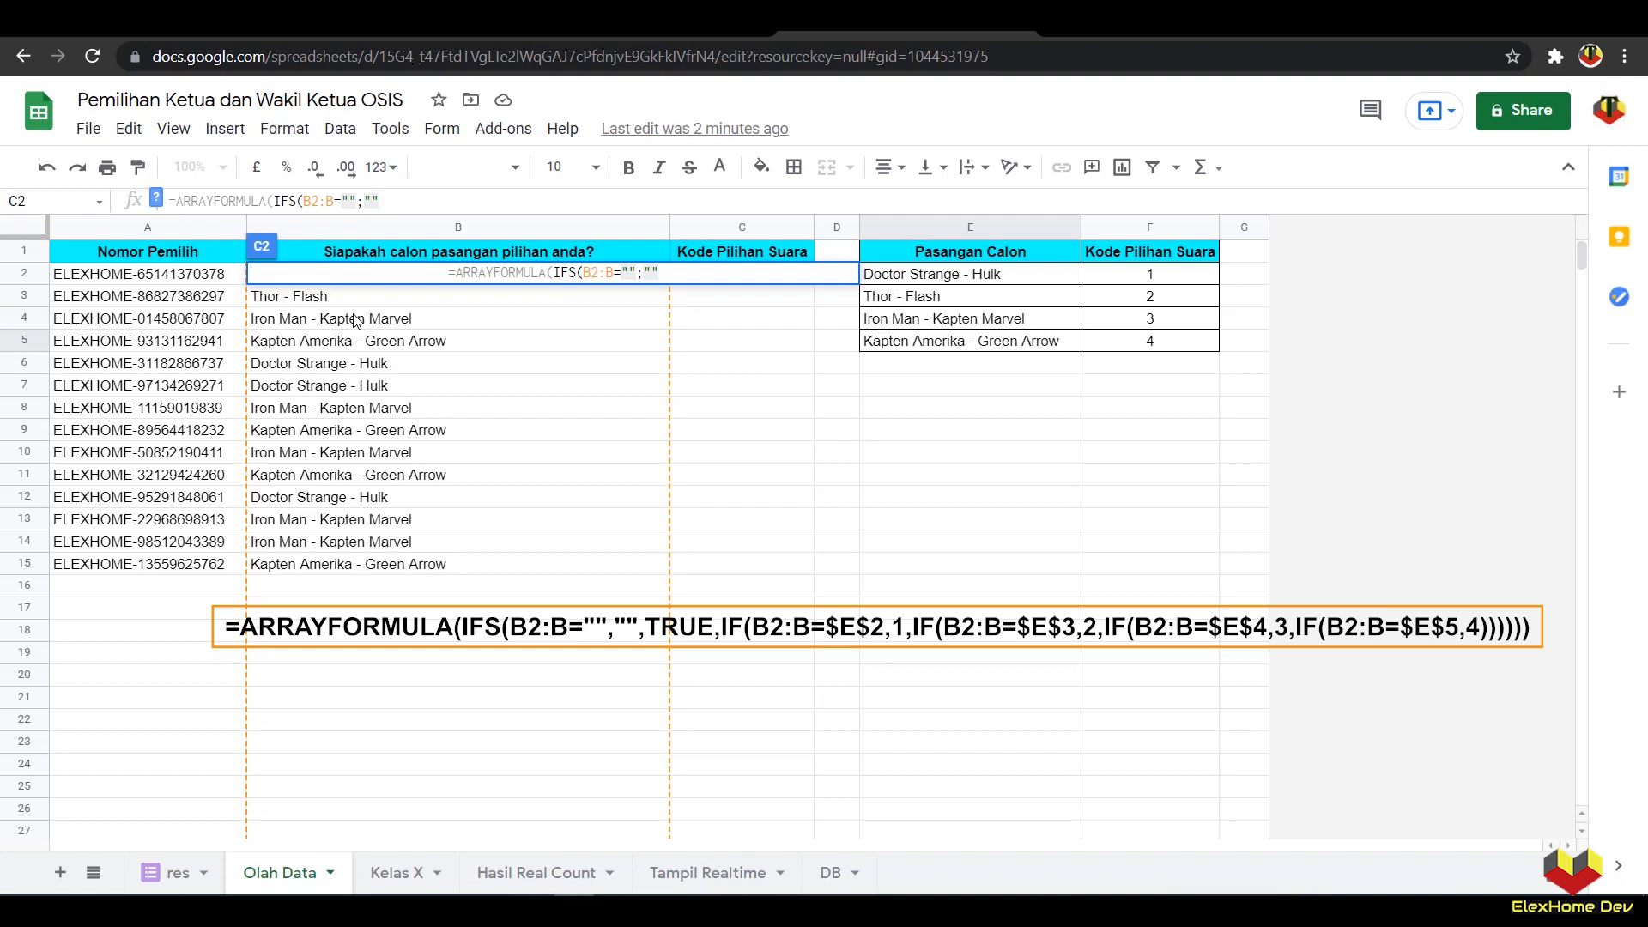
type(";")
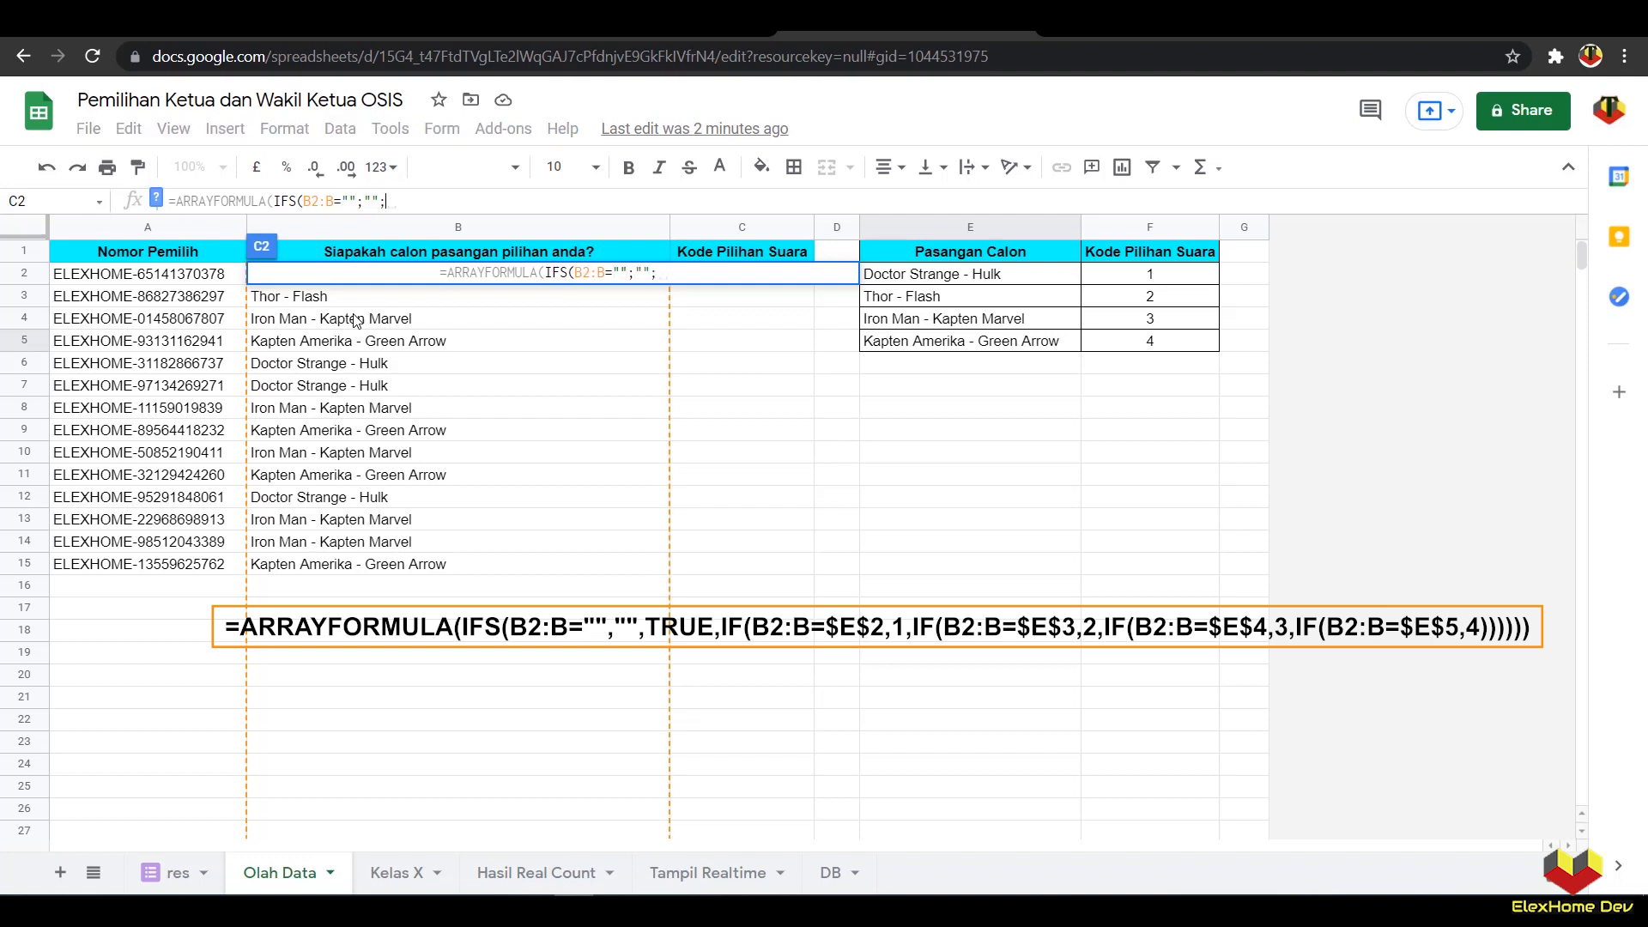
type("TRUE")
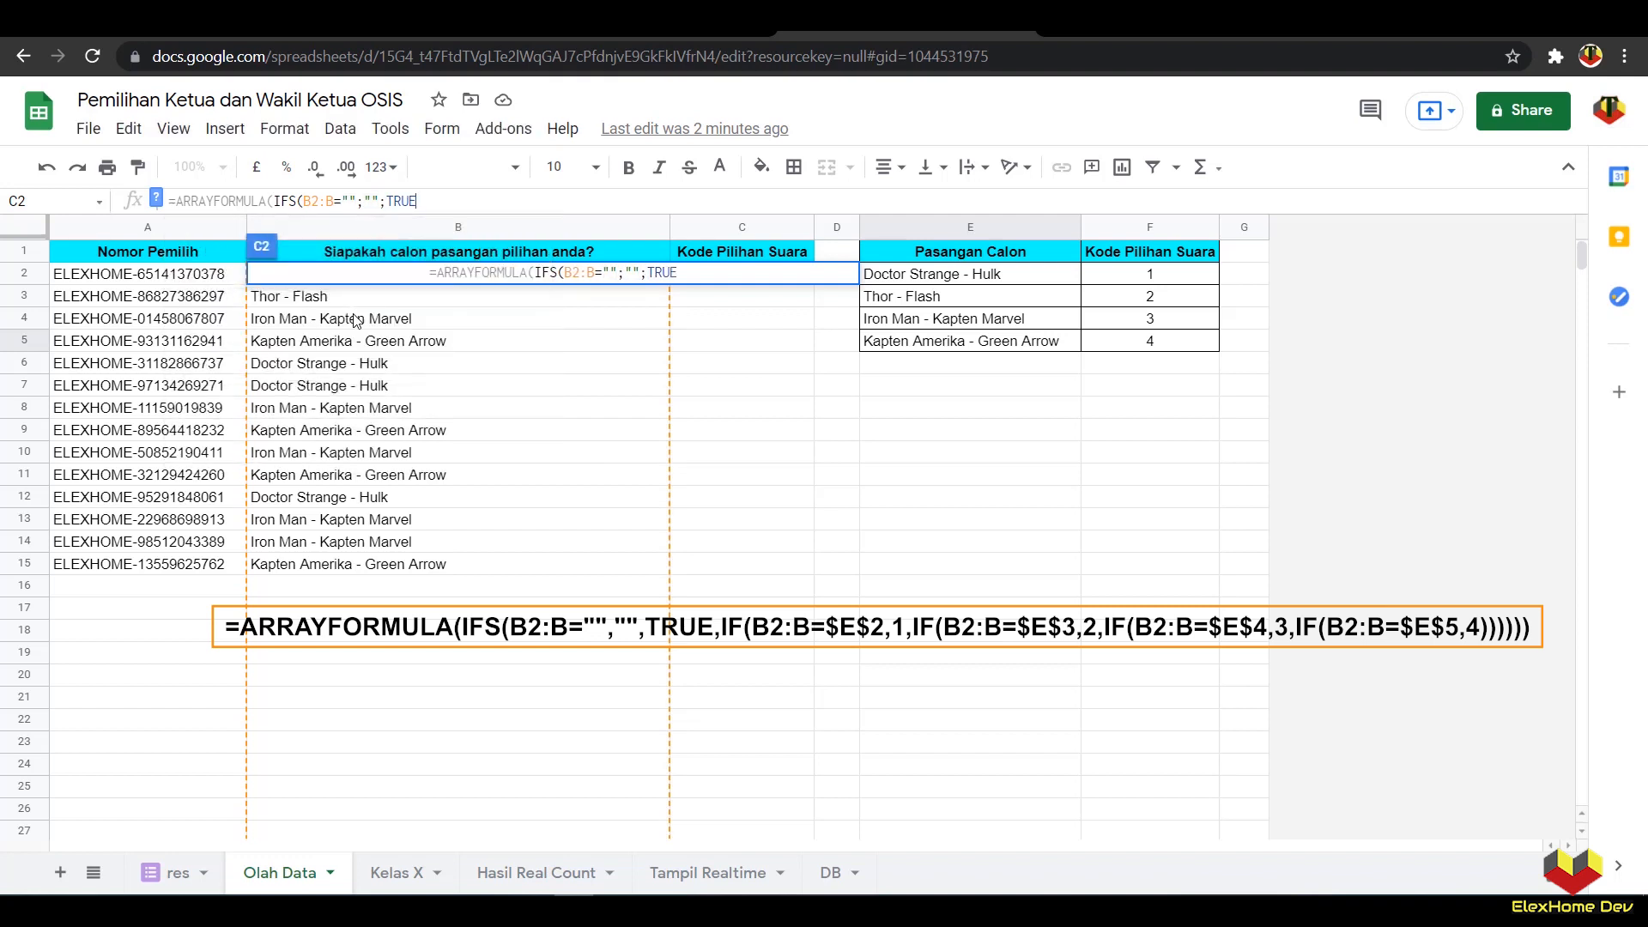
type(";")
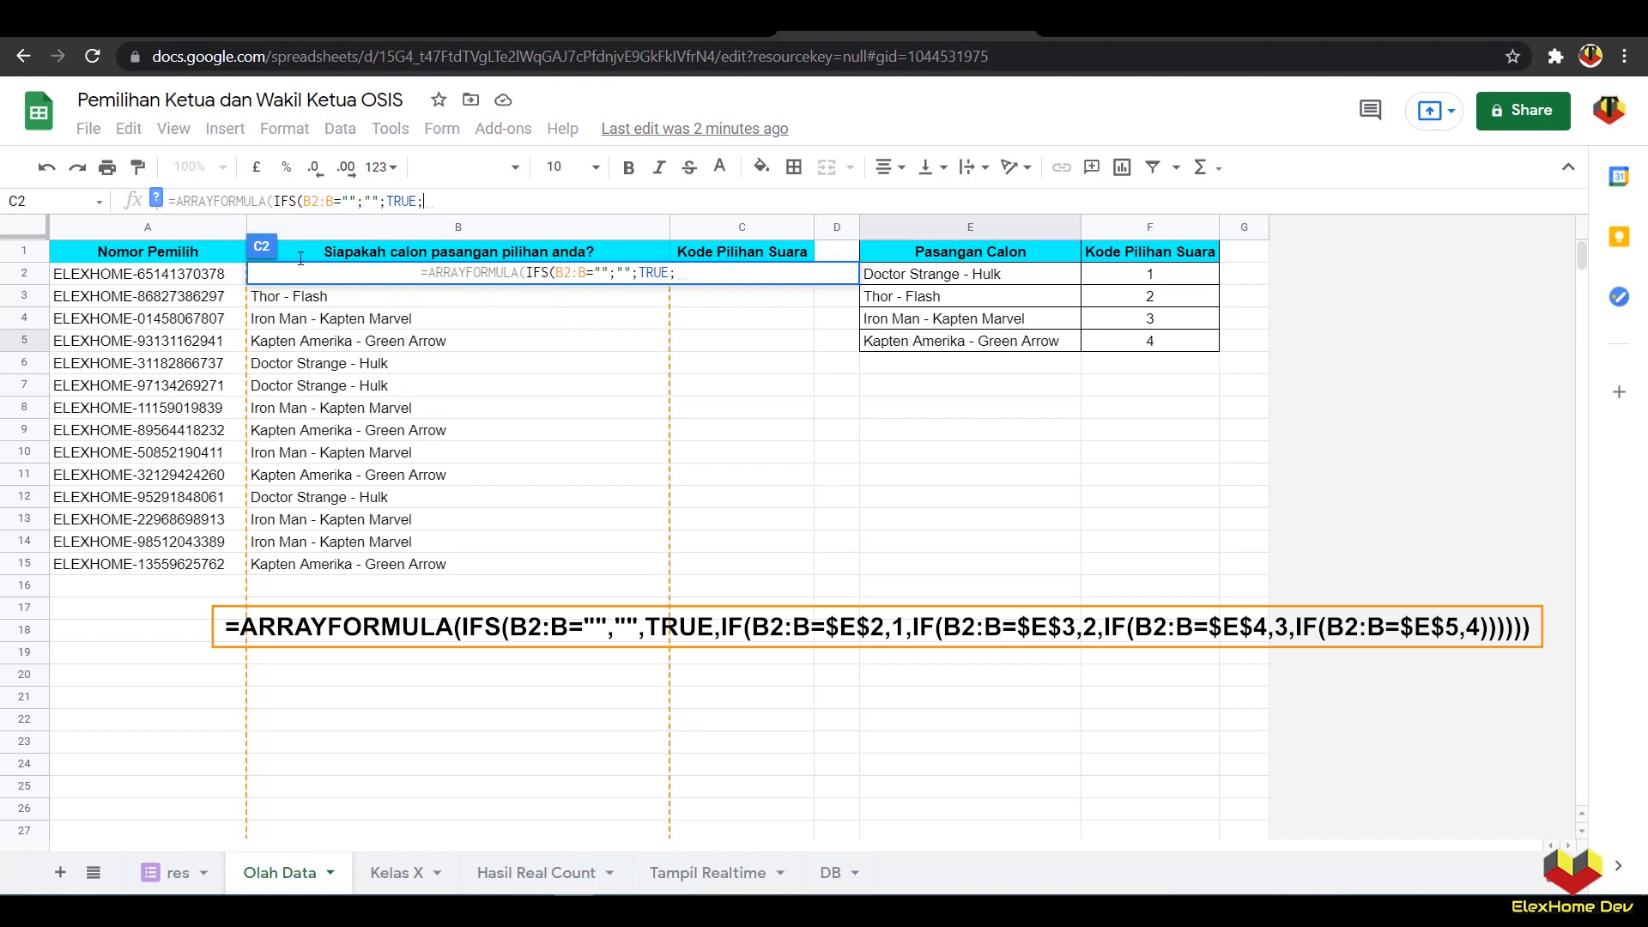
Step: Paste the cut nested IF conditions after TRUE; and commit the array formula in C2
right_click(483, 197)
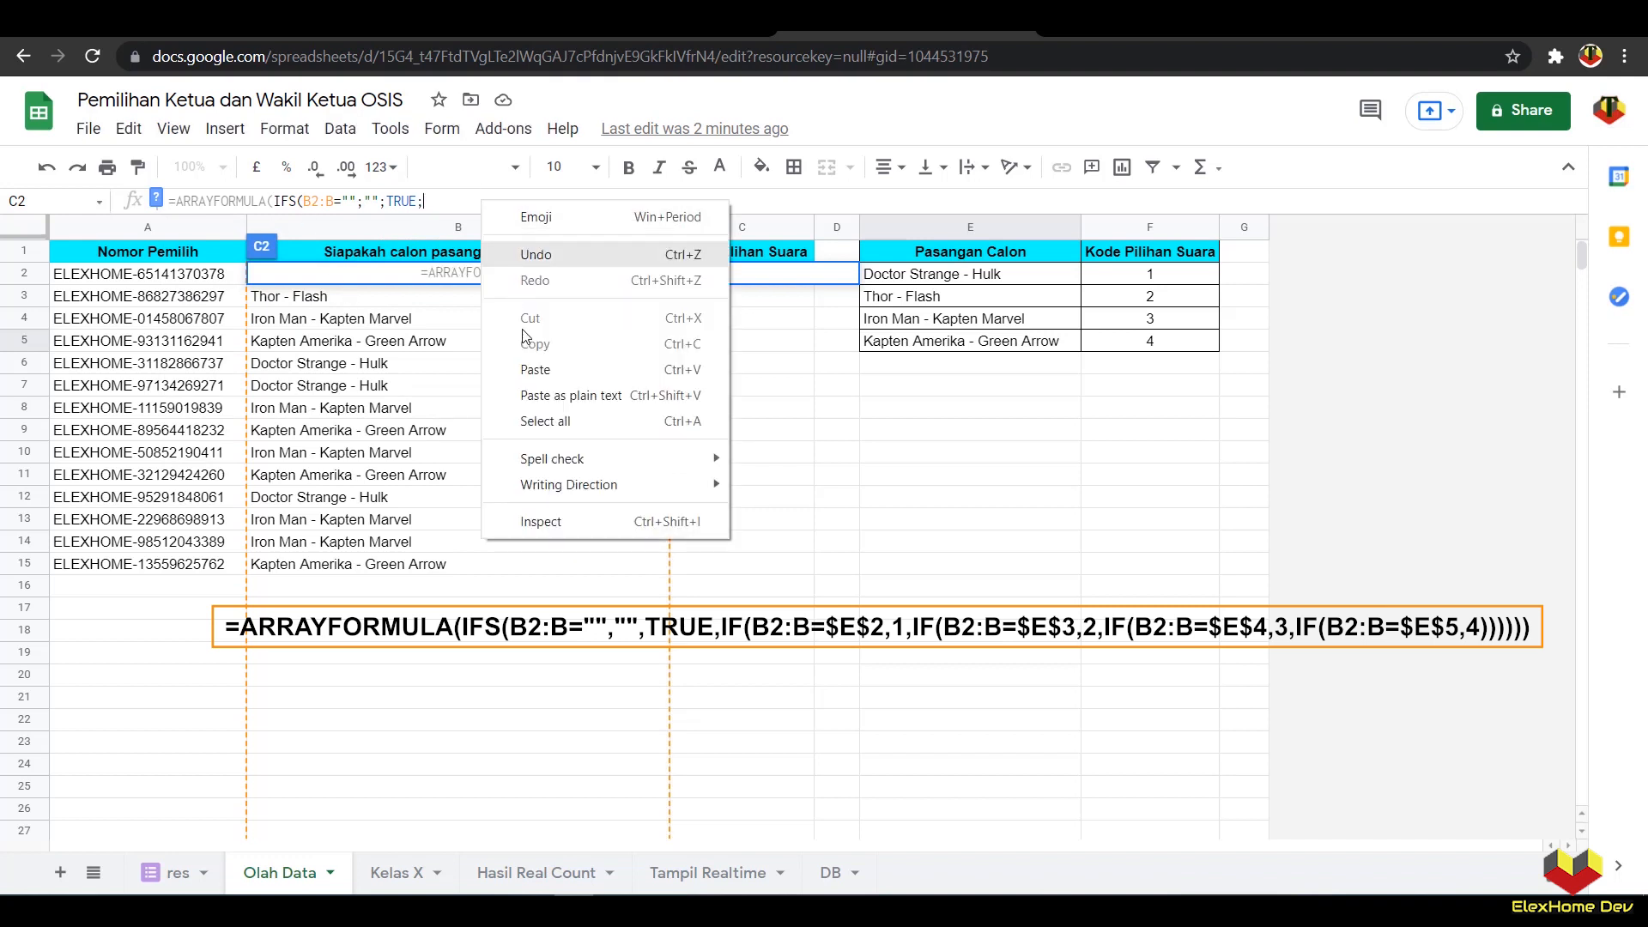
left_click(541, 374)
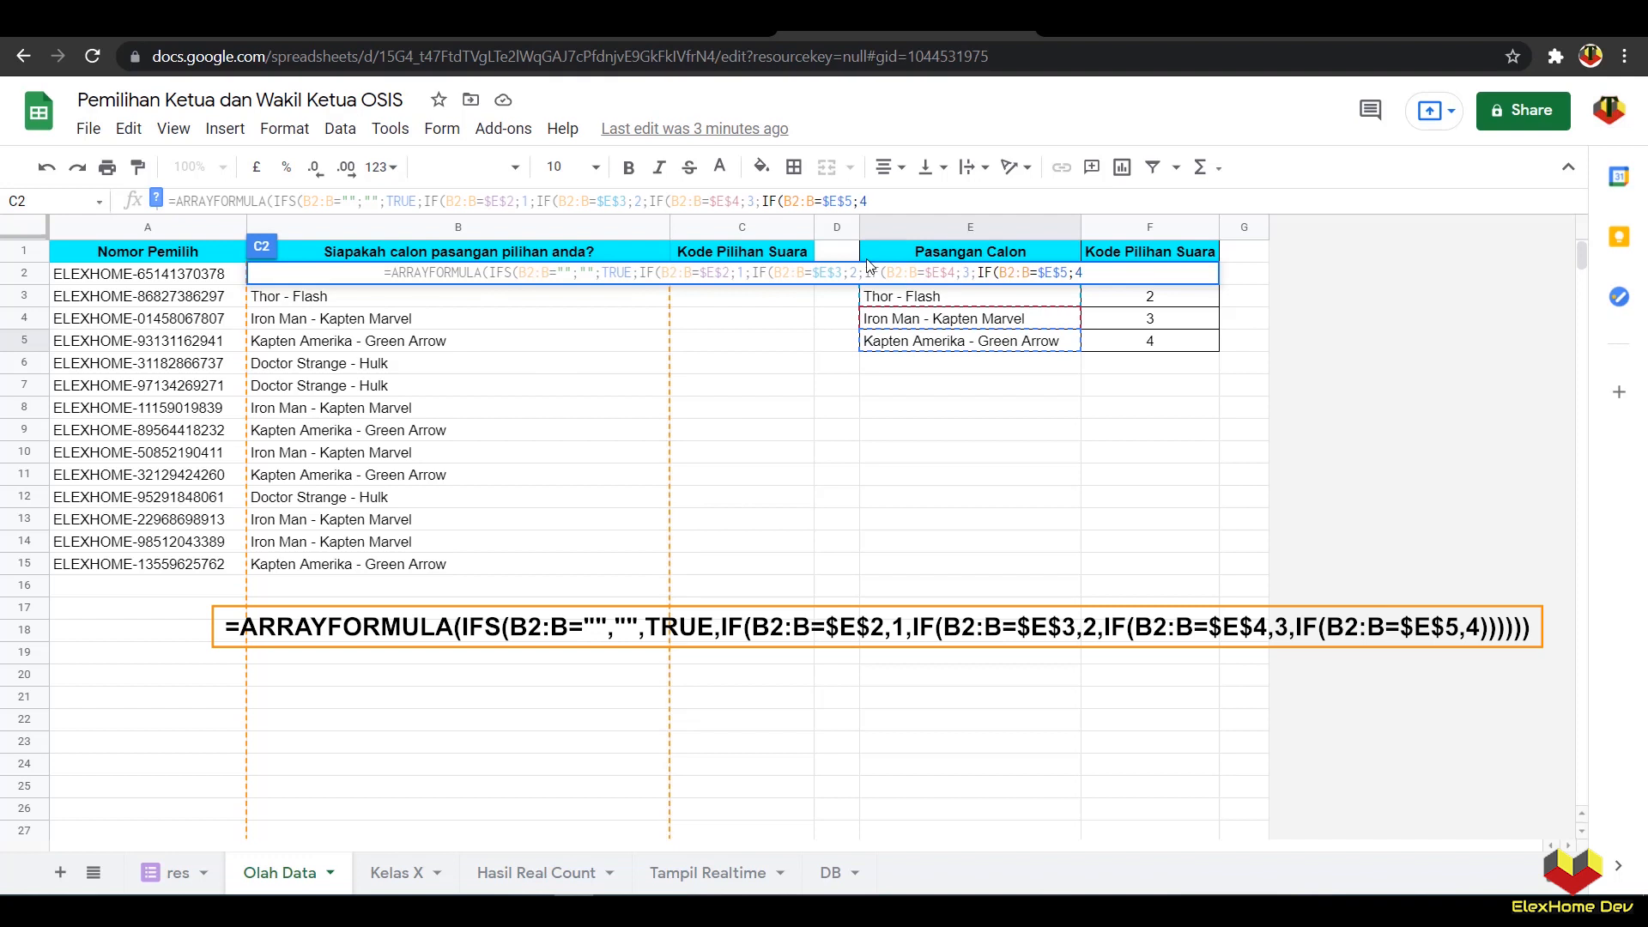
key("Return")
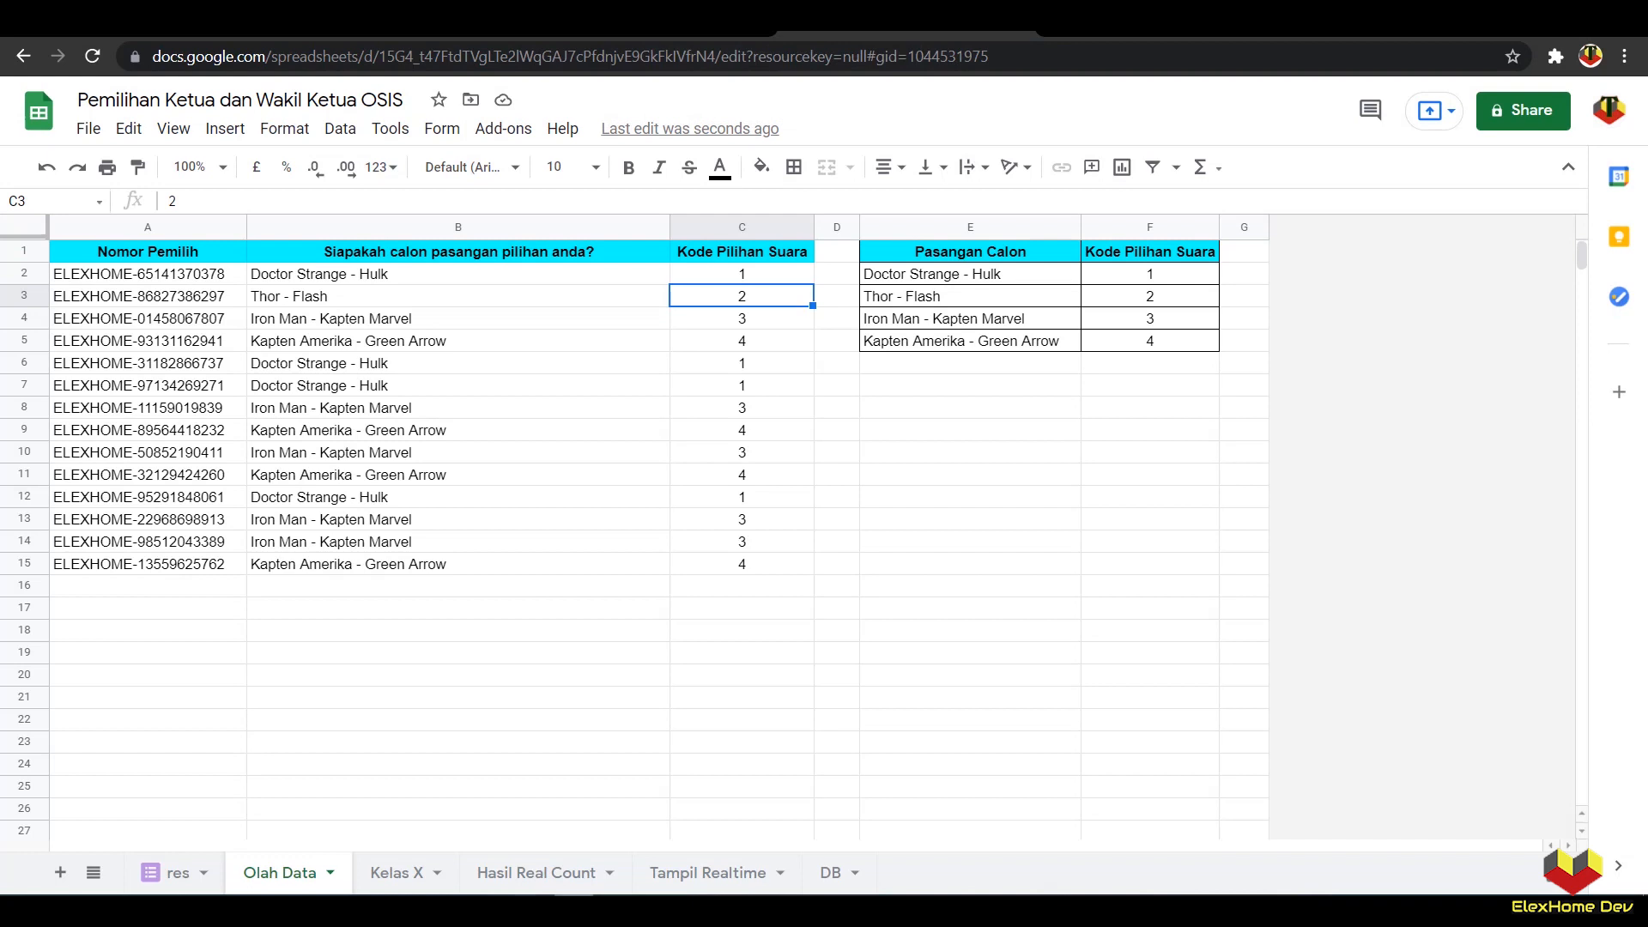
Step: Copy the voter number of the last entry, TAS 482, from cell B483 of the DB sheet
left_click(831, 872)
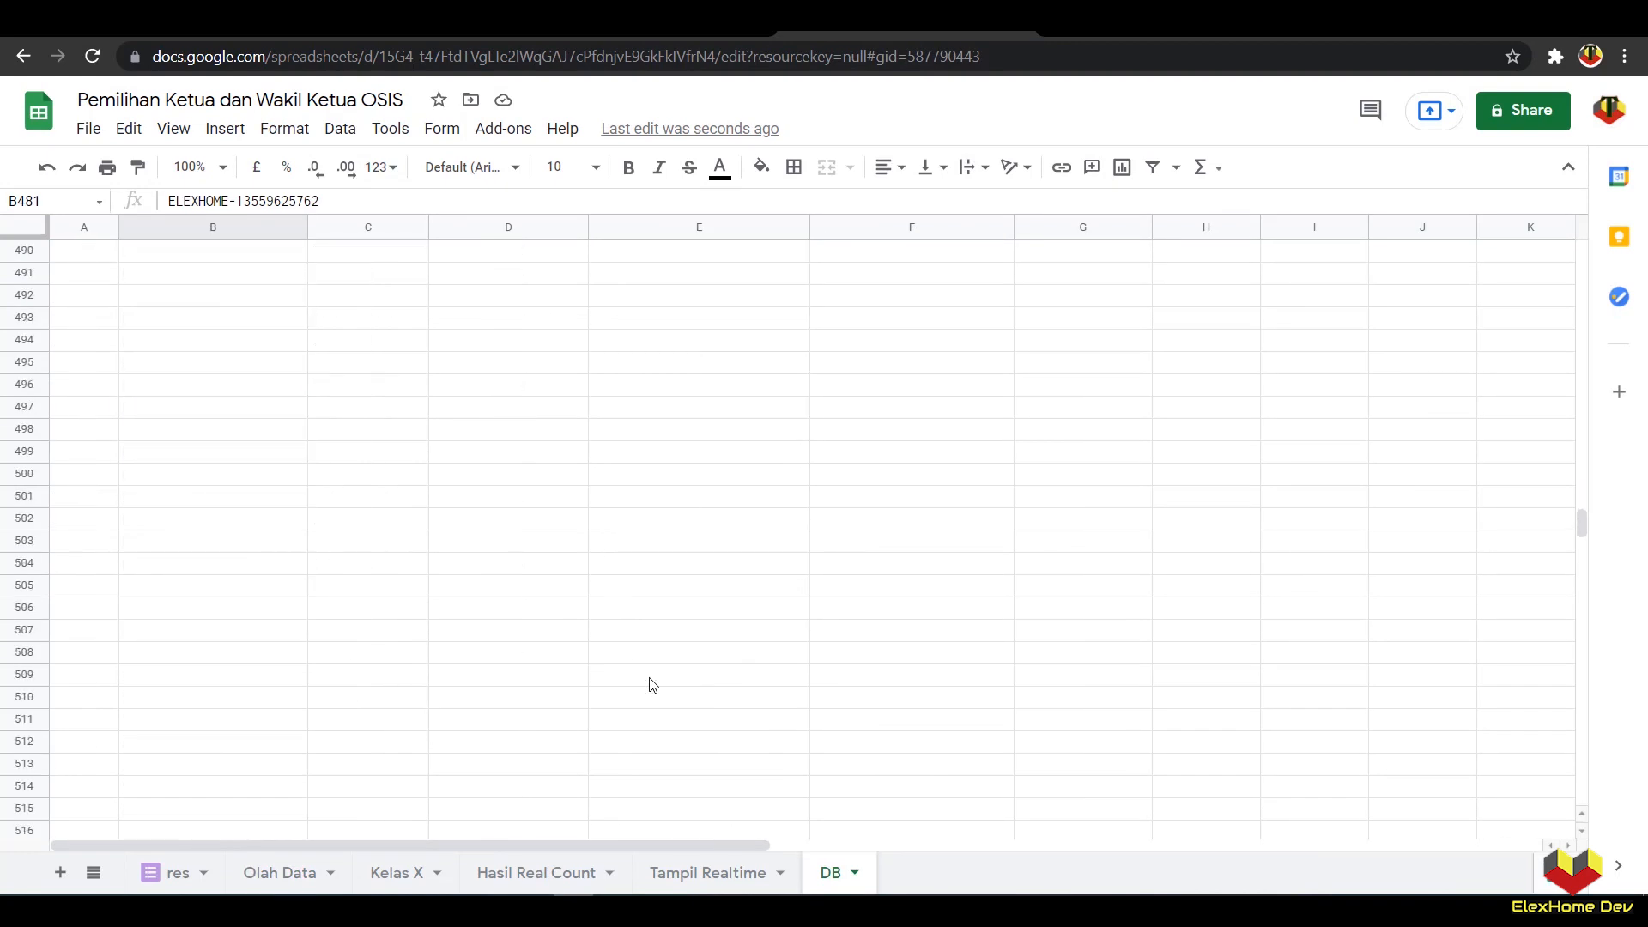
key("ctrl+c")
left_click(272, 521)
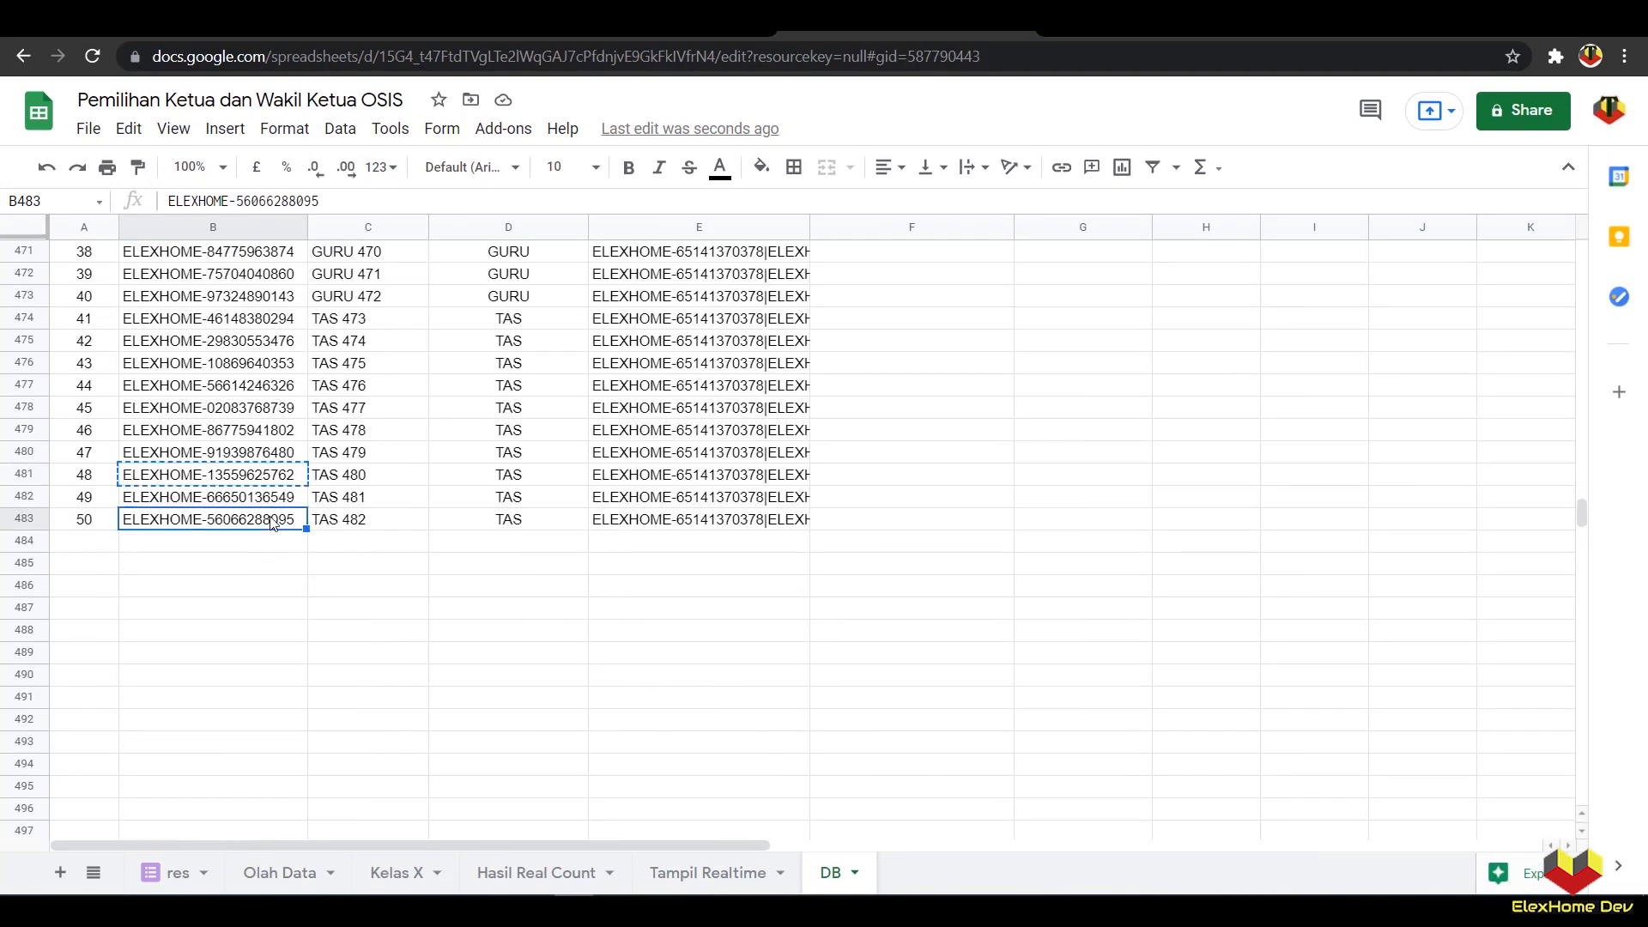
right_click(271, 521)
left_click(333, 198)
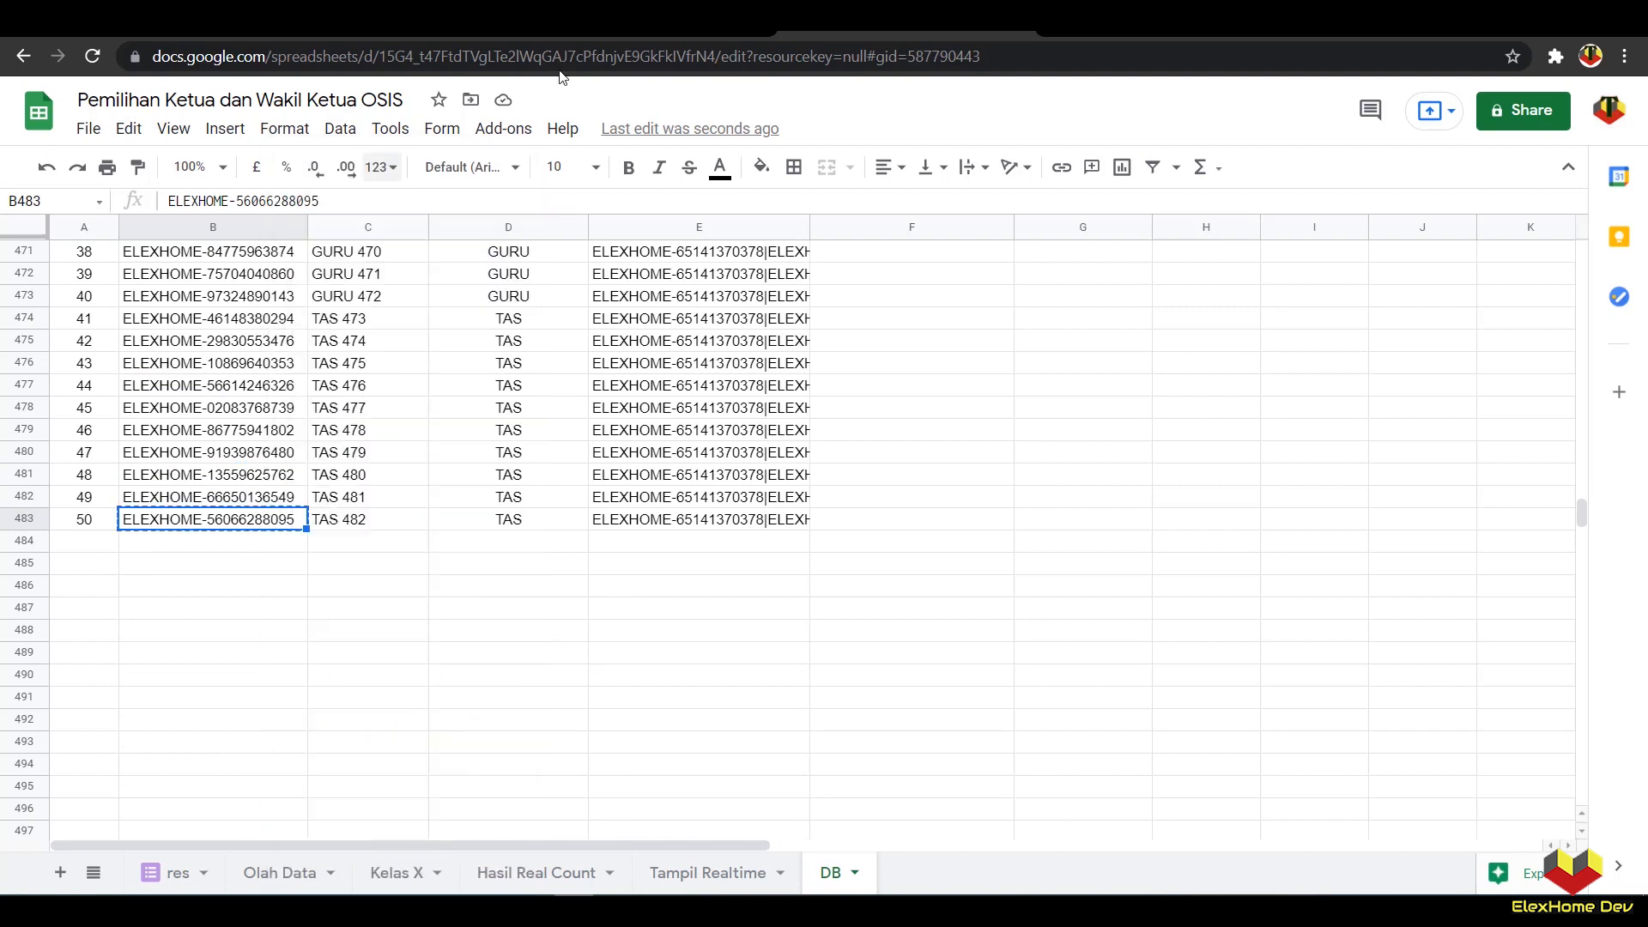
Step: Switch to the election form, start another response and continue with the copied voter number as Nomor Pemilih
left_click(594, 26)
left_click(601, 294)
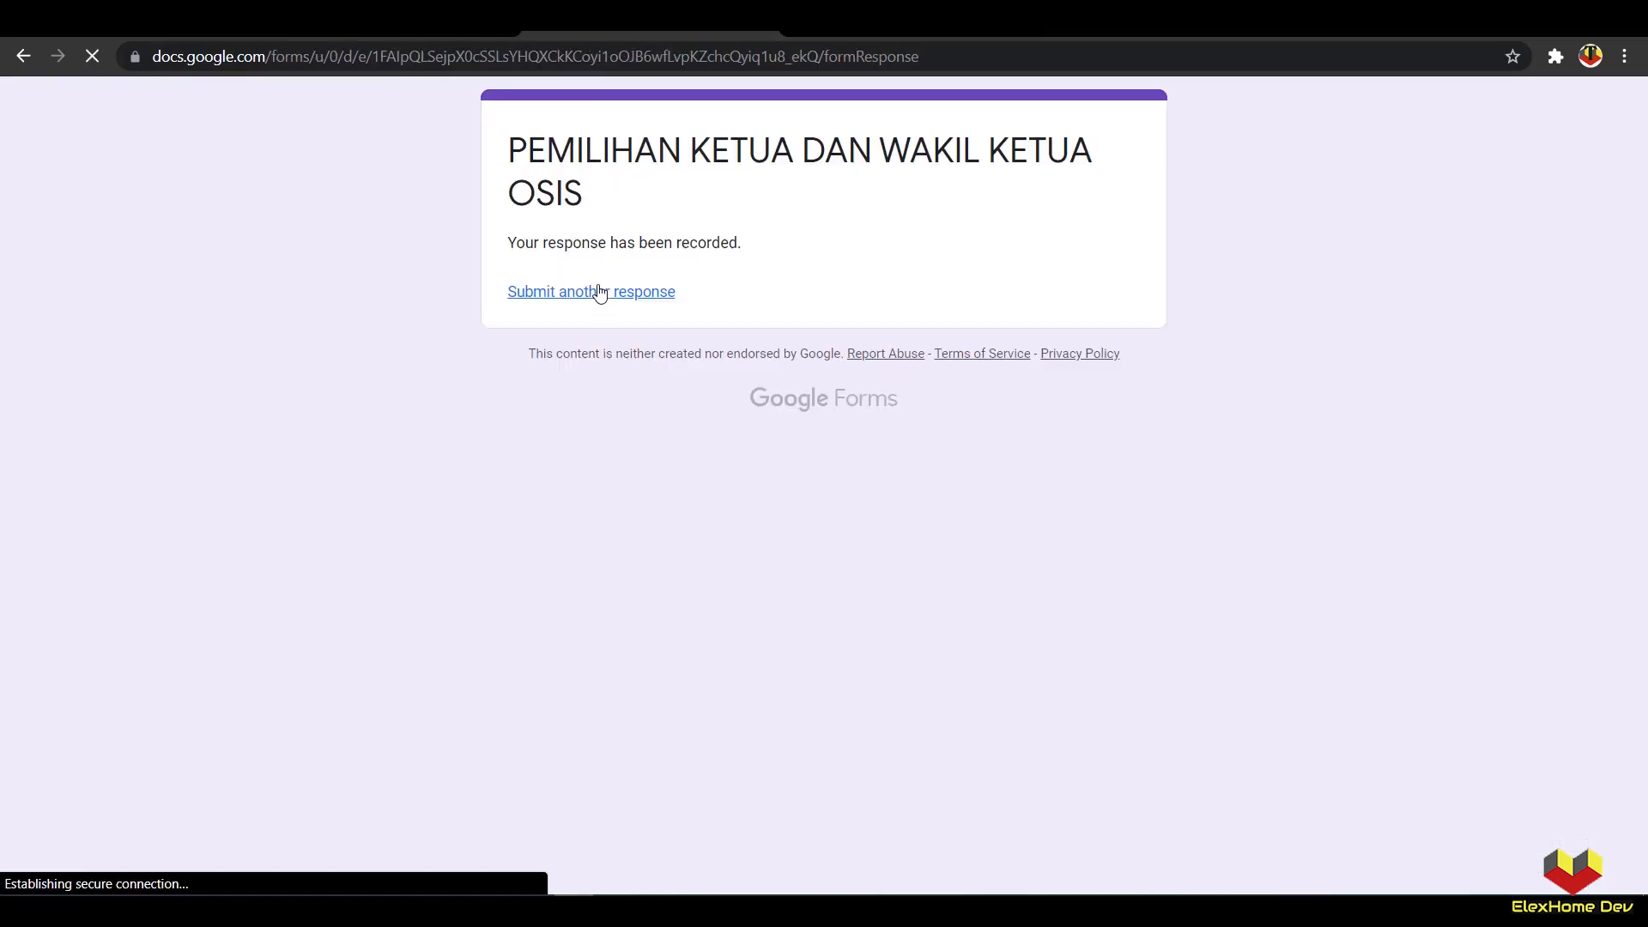
left_click(574, 375)
right_click(577, 378)
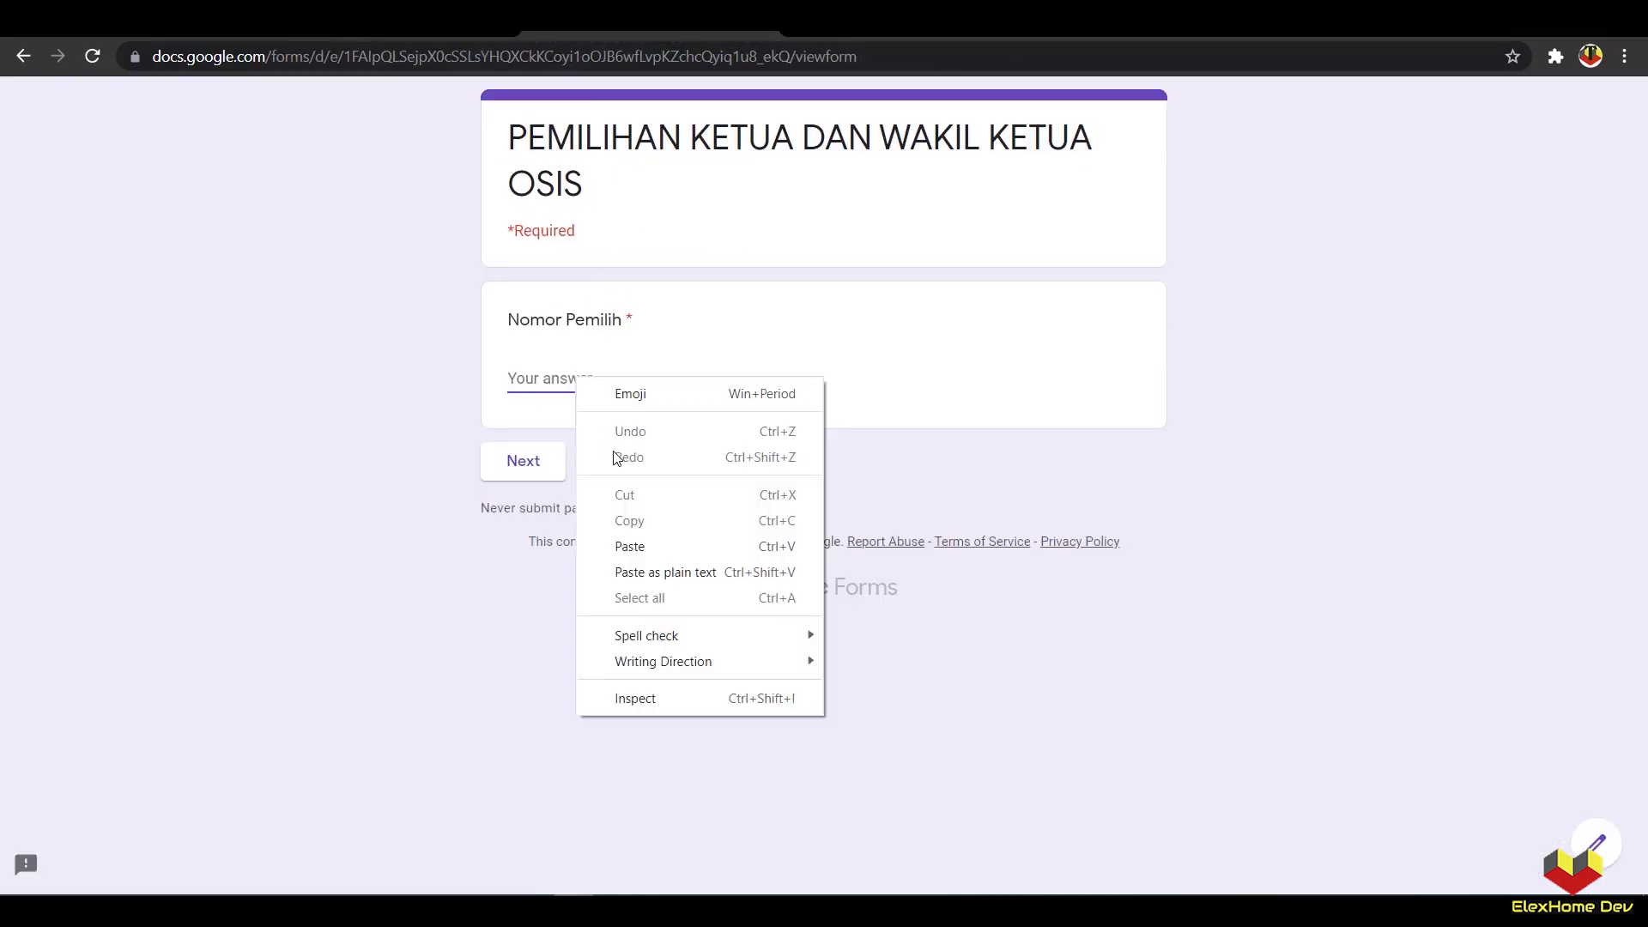
left_click(625, 541)
left_click(525, 462)
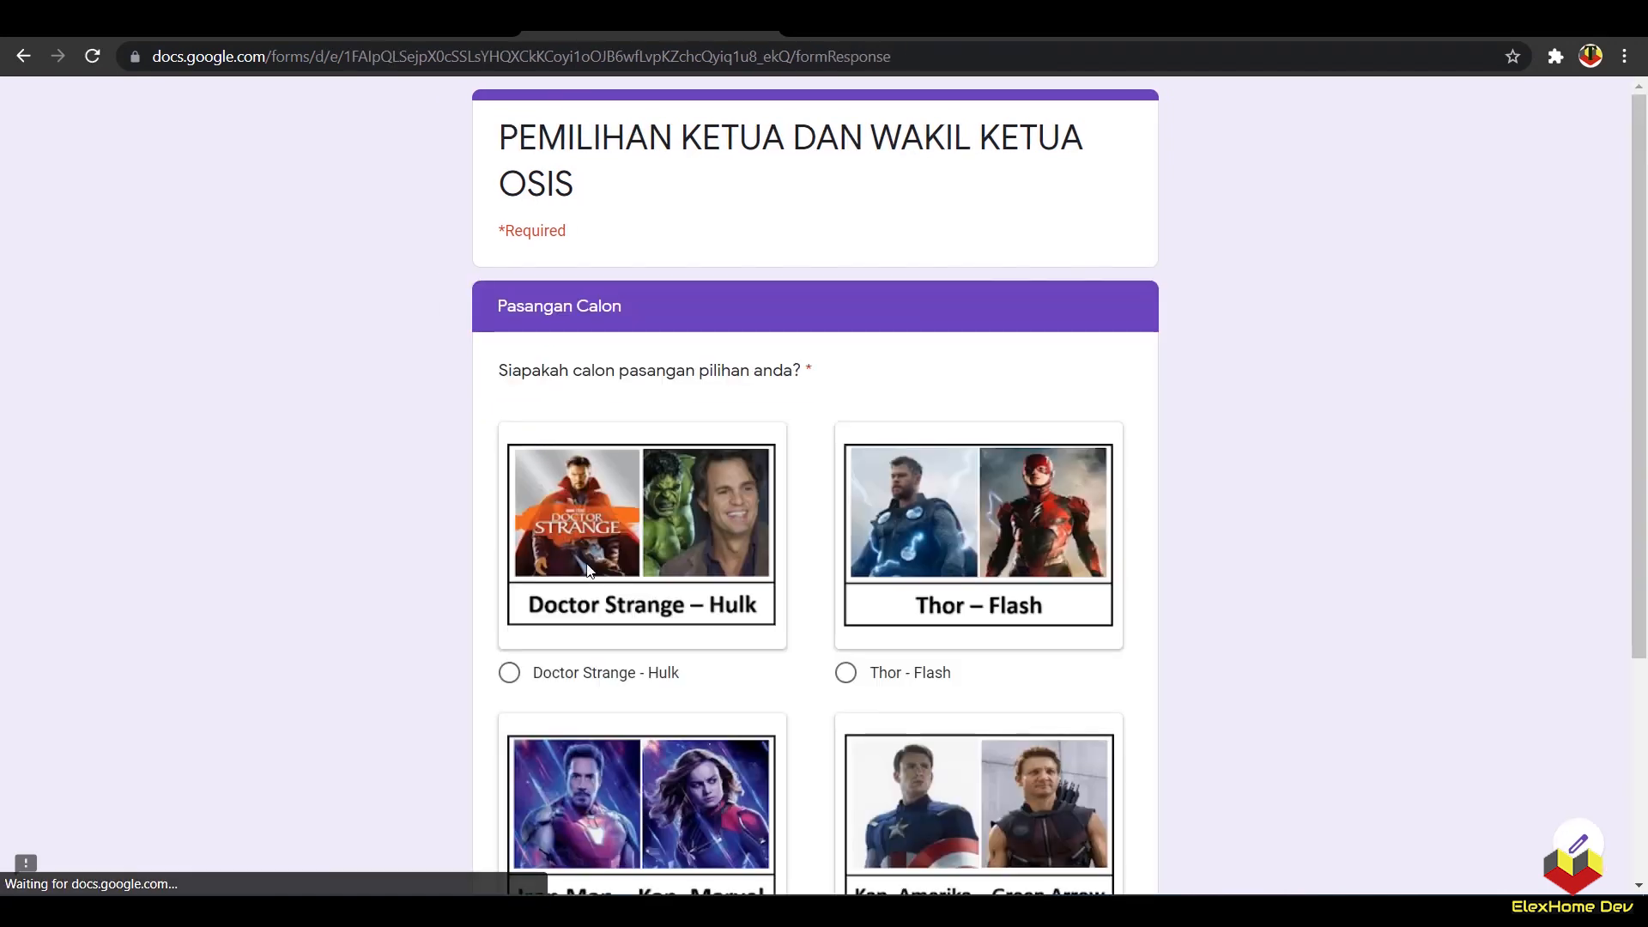
Step: Vote for Kapten Amerika - Green Arrow and submit the form response
scroll(701, 667, "down", 4)
left_click(846, 645)
left_click(619, 727)
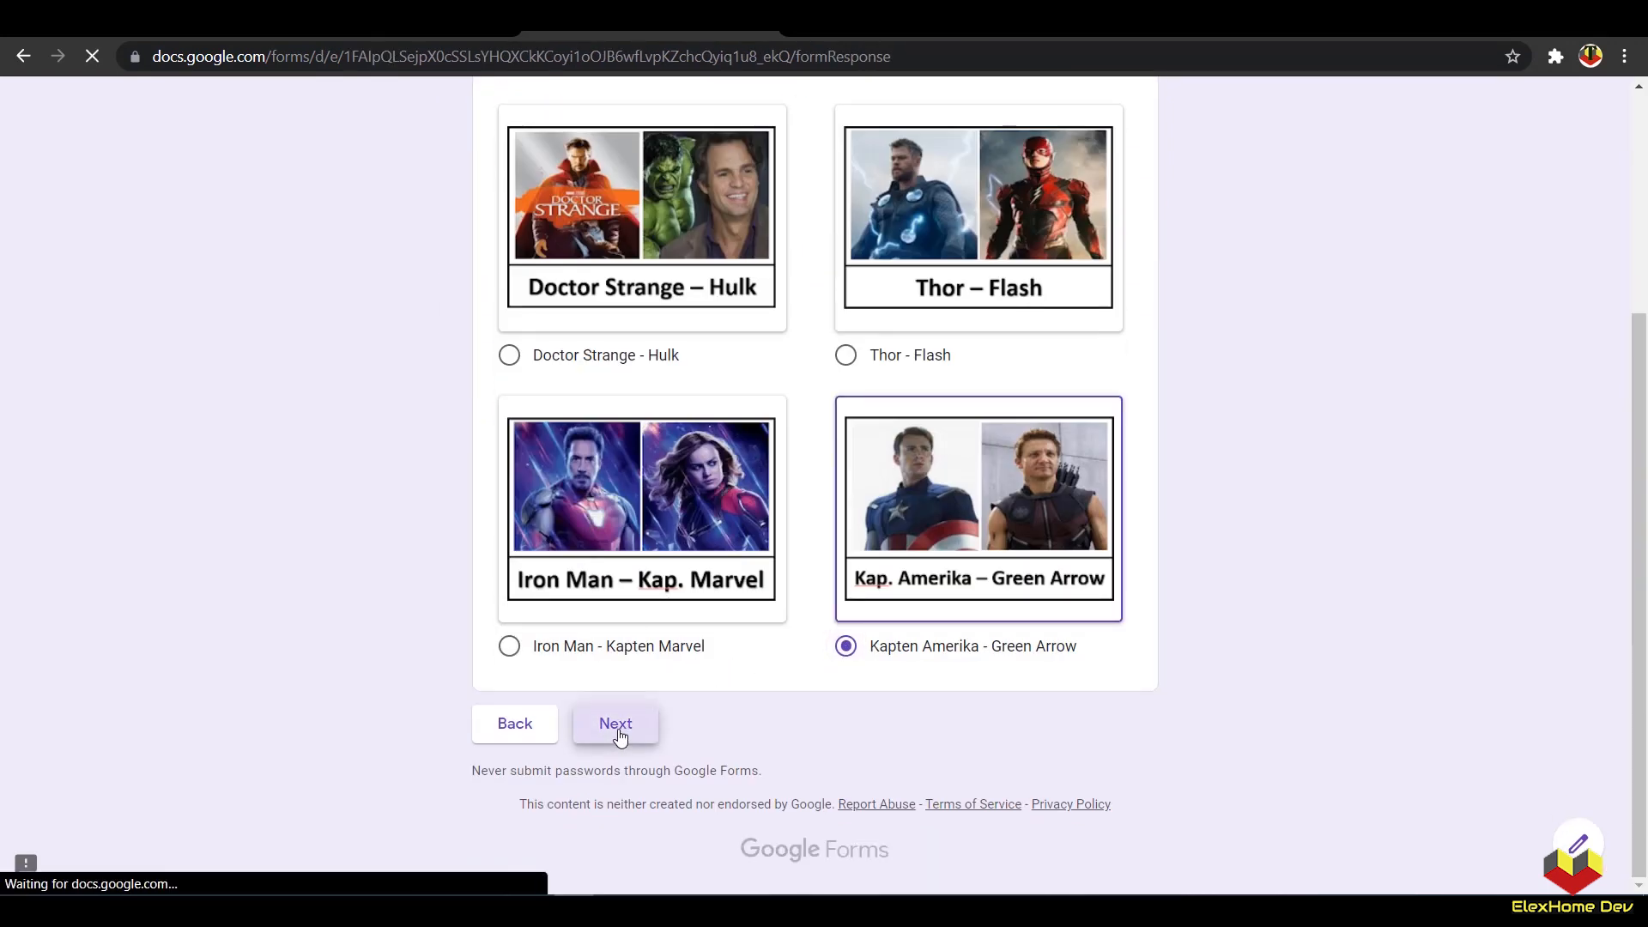
left_click(517, 422)
left_click(605, 501)
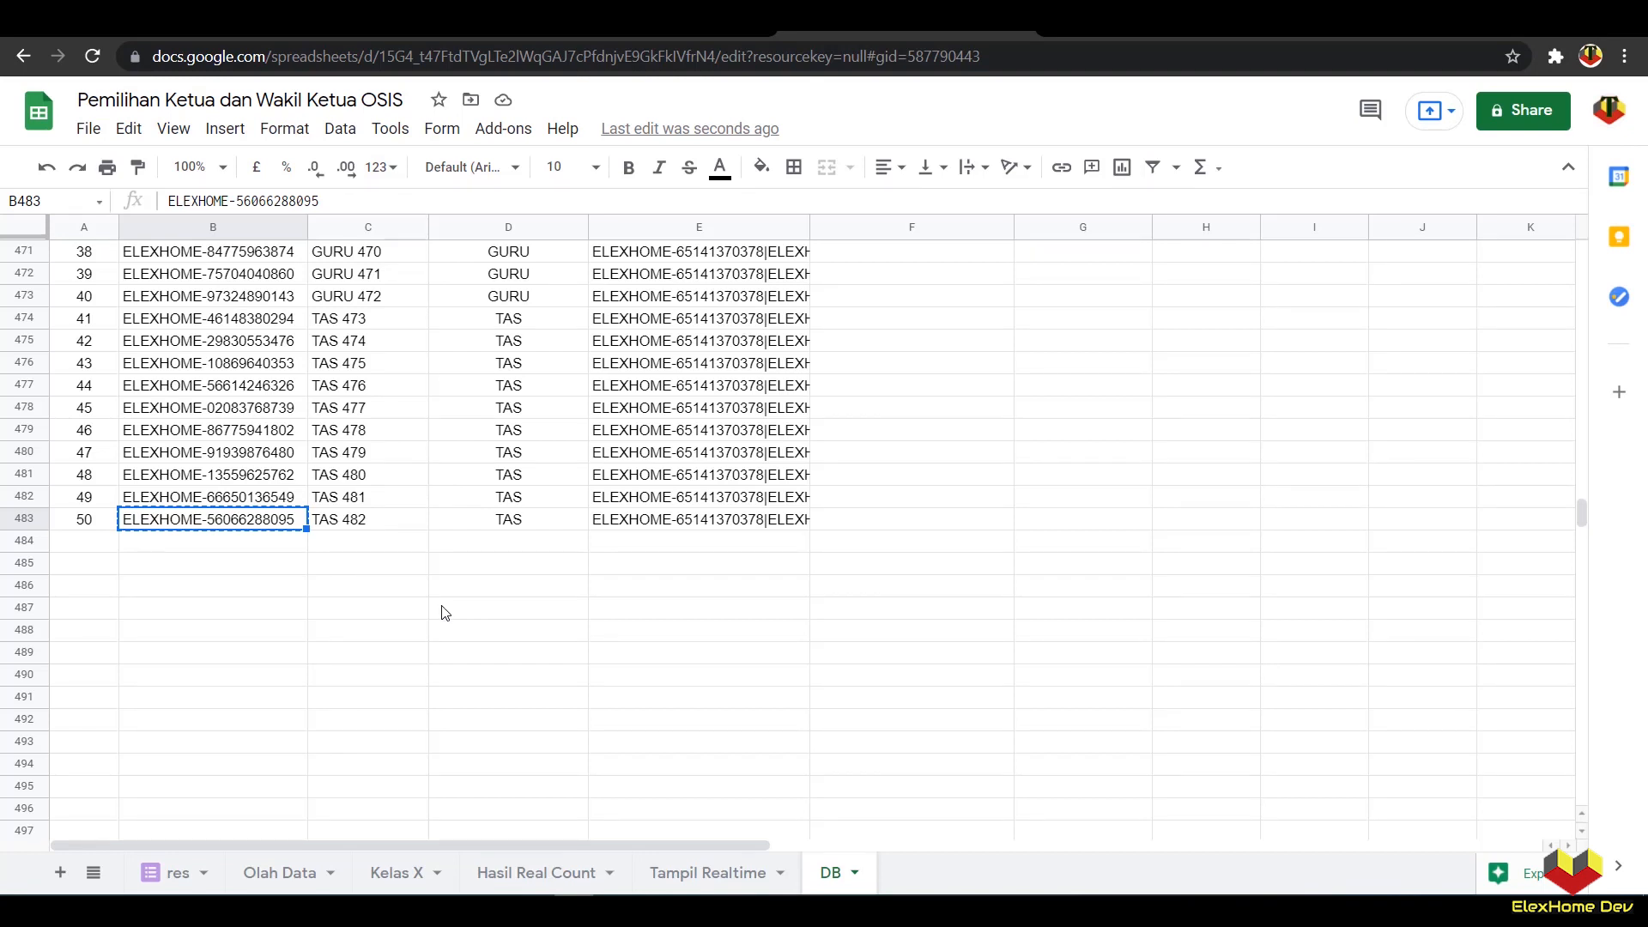
Step: Return to the spreadsheet and search the Olah Data sheet for the copied voter number
left_click(262, 877)
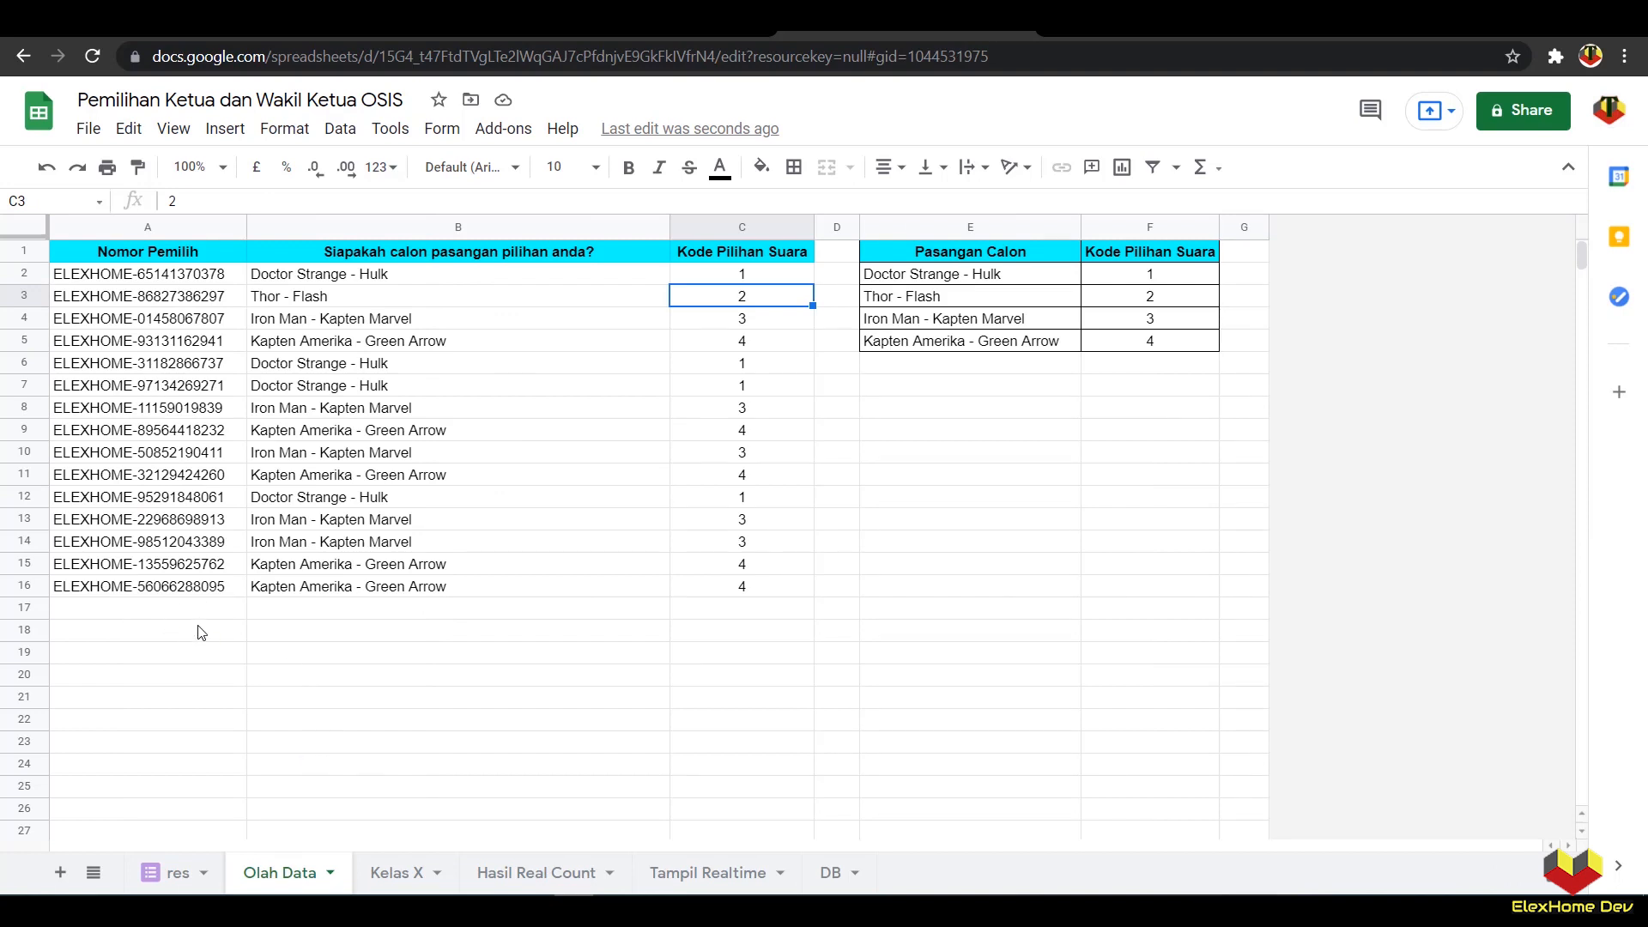
right_click(347, 639)
left_click(330, 664)
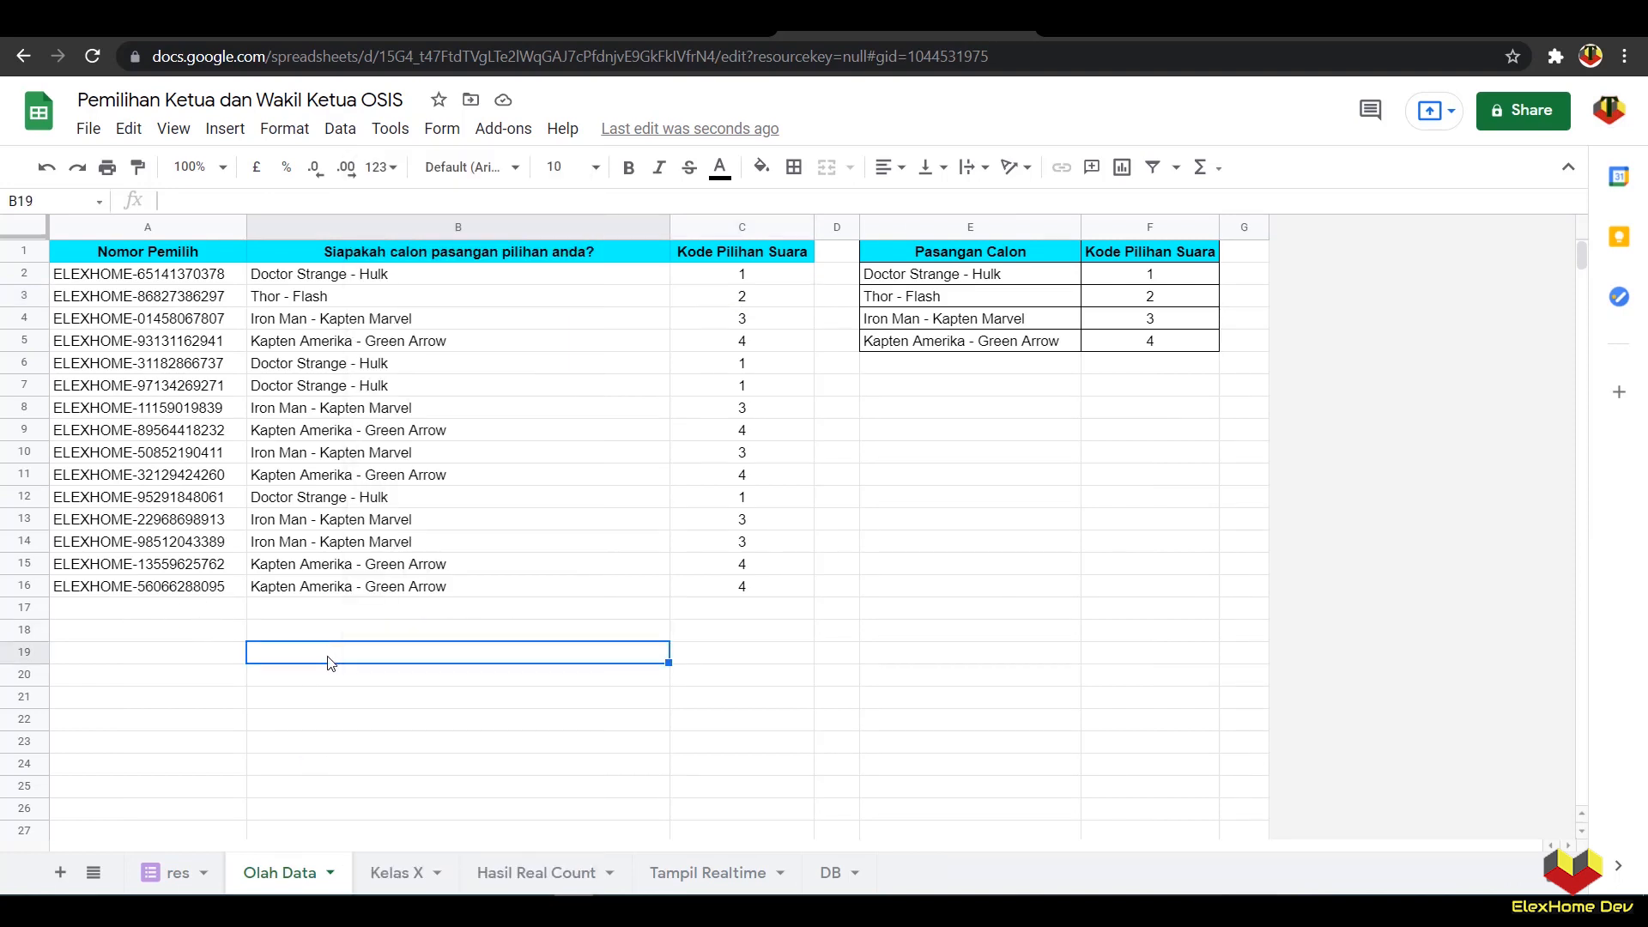
key("ctrl+f")
key("ctrl+v")
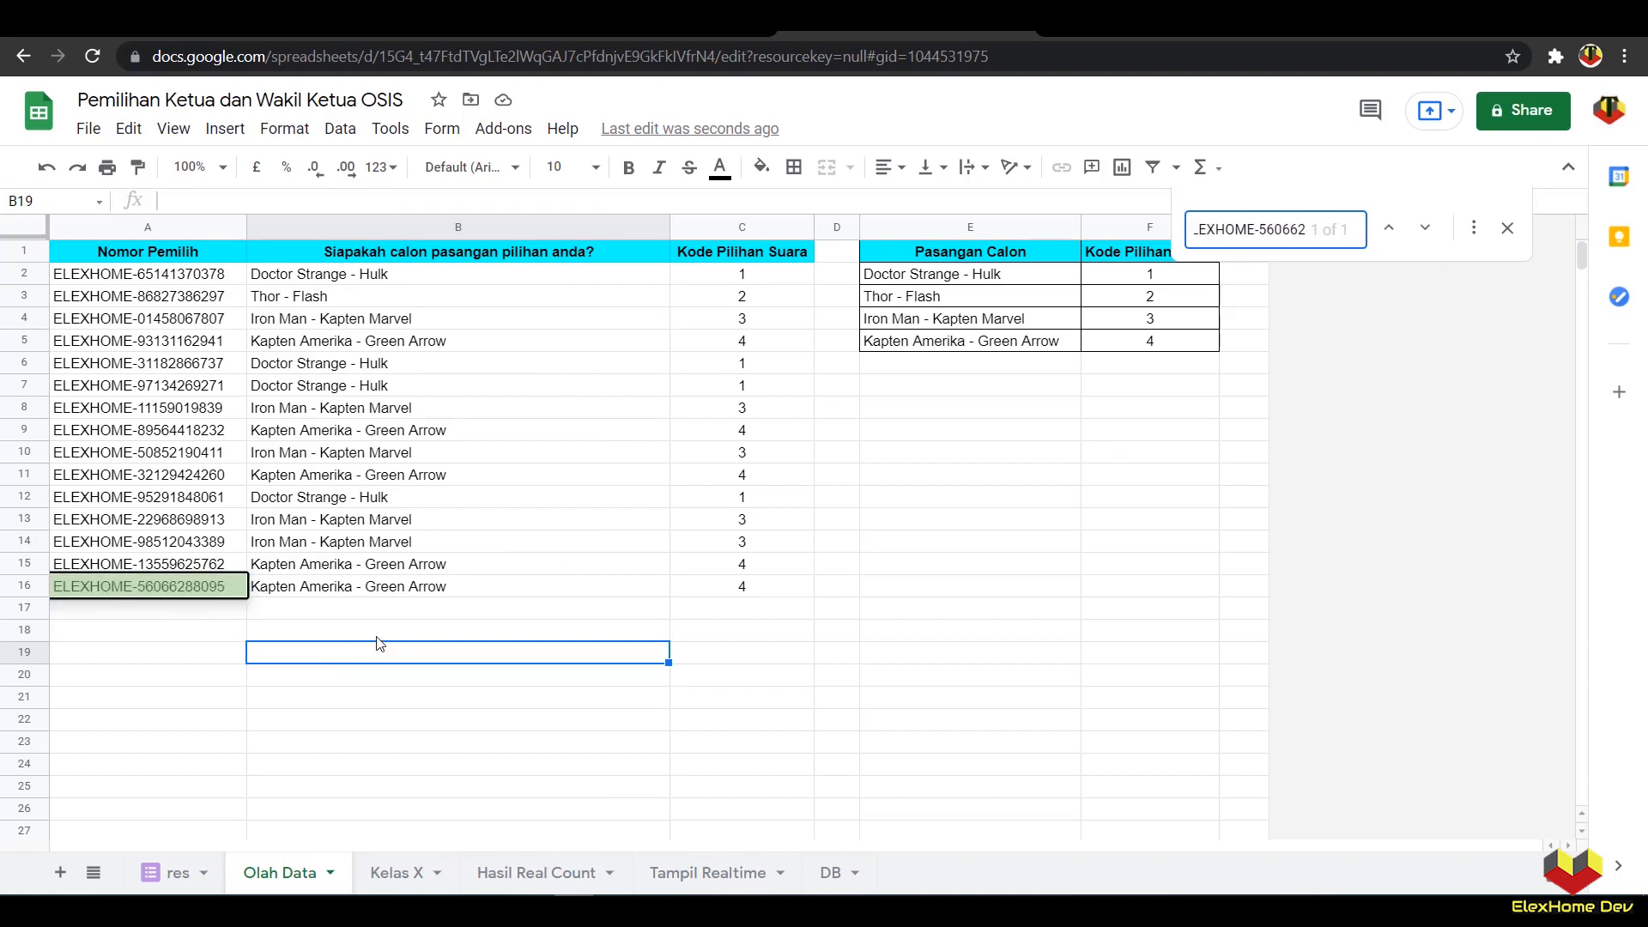
left_click(1507, 228)
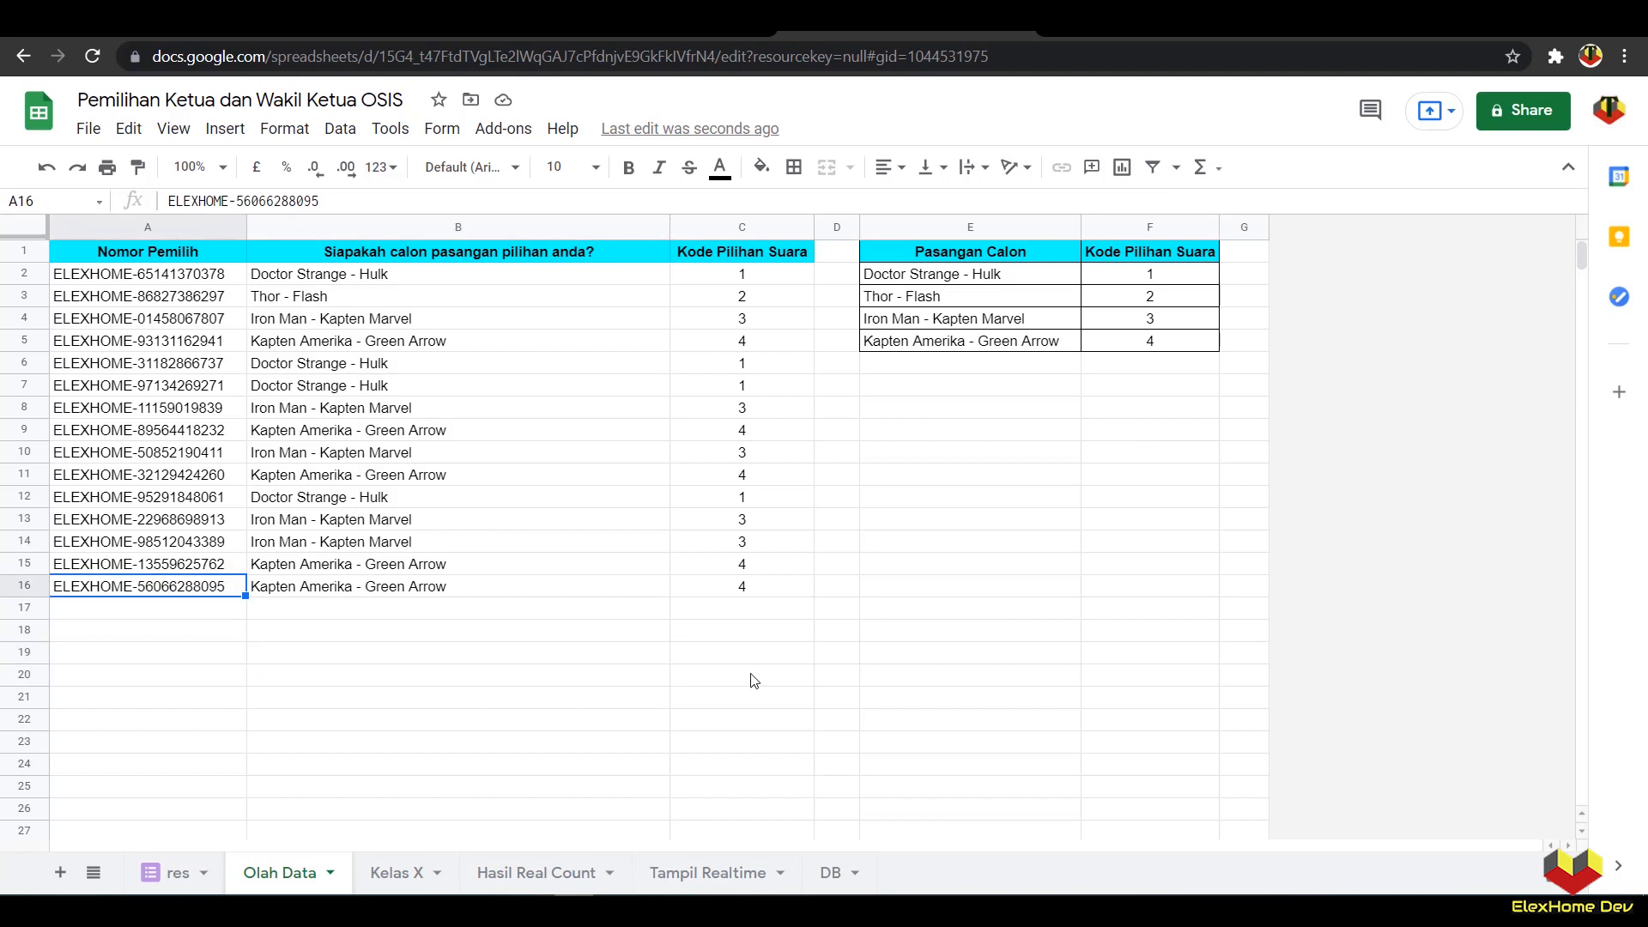
Step: Narrow column B, the candidate pair choice column, slightly on the Olah Data sheet
left_click(718, 732)
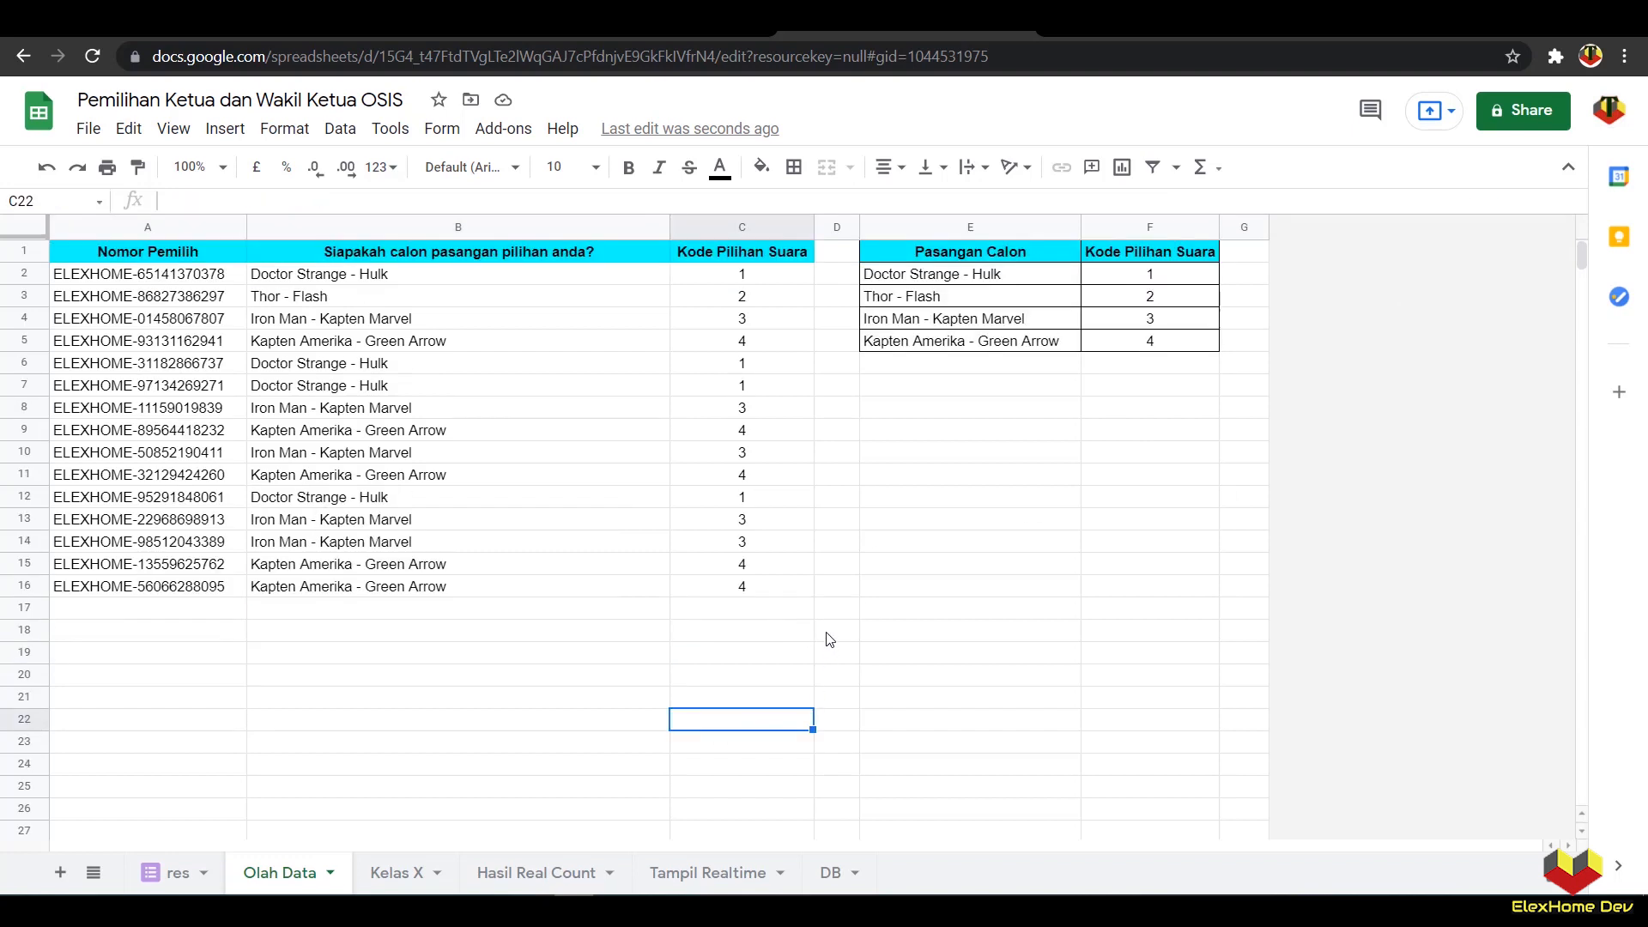
left_click_drag(668, 227, 627, 229)
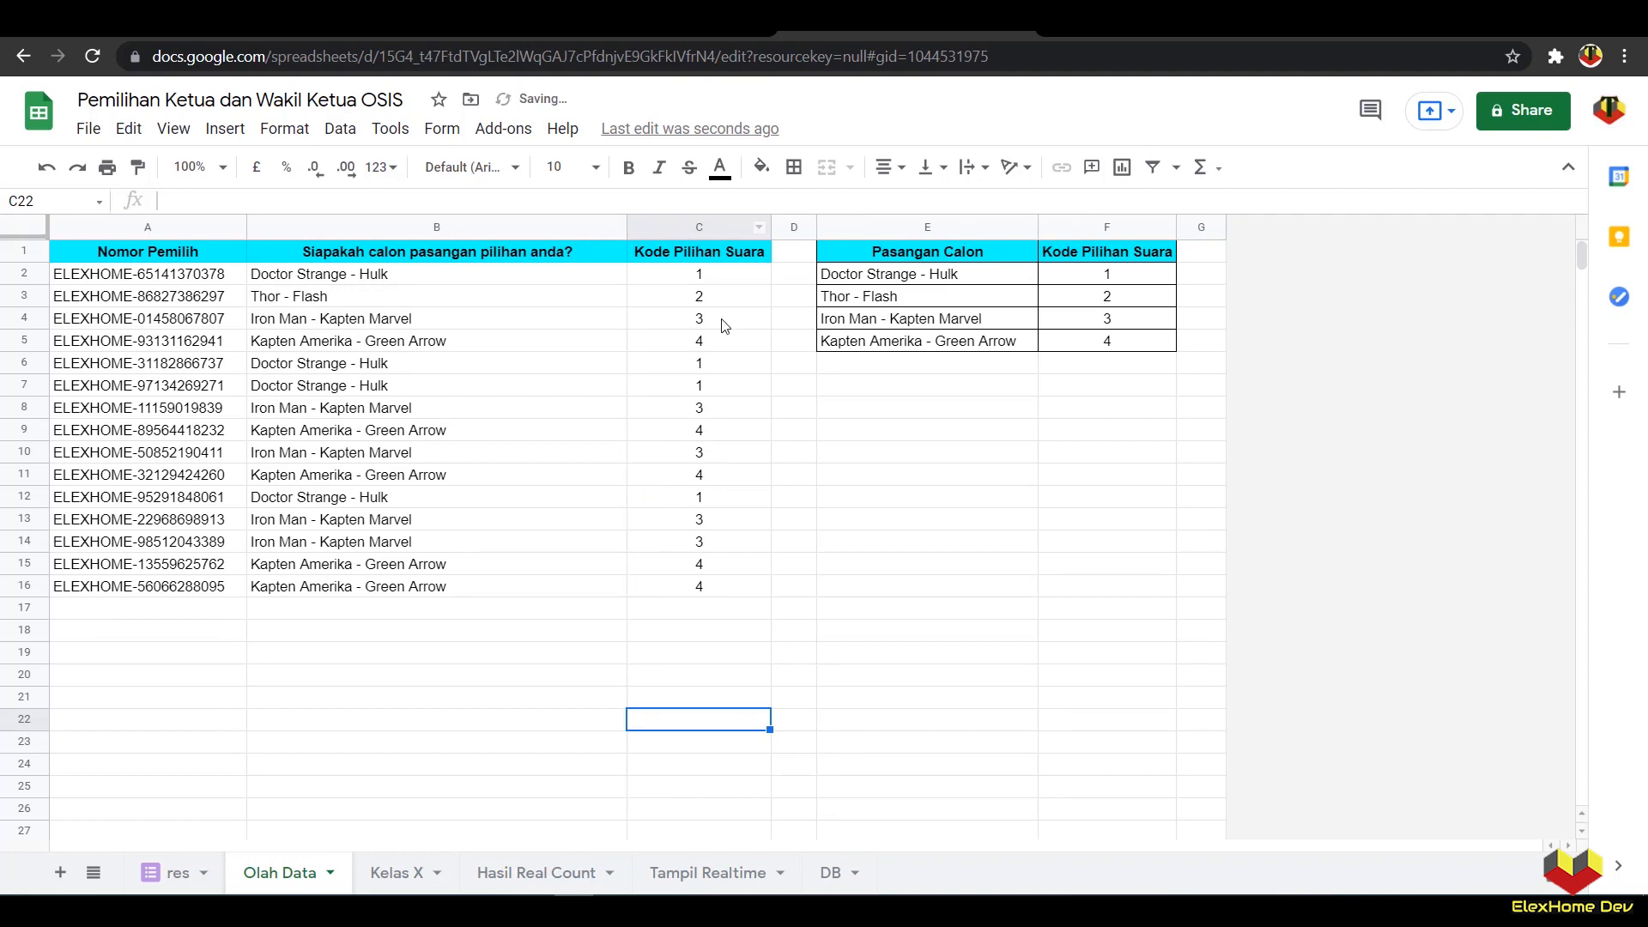
left_click(972, 659)
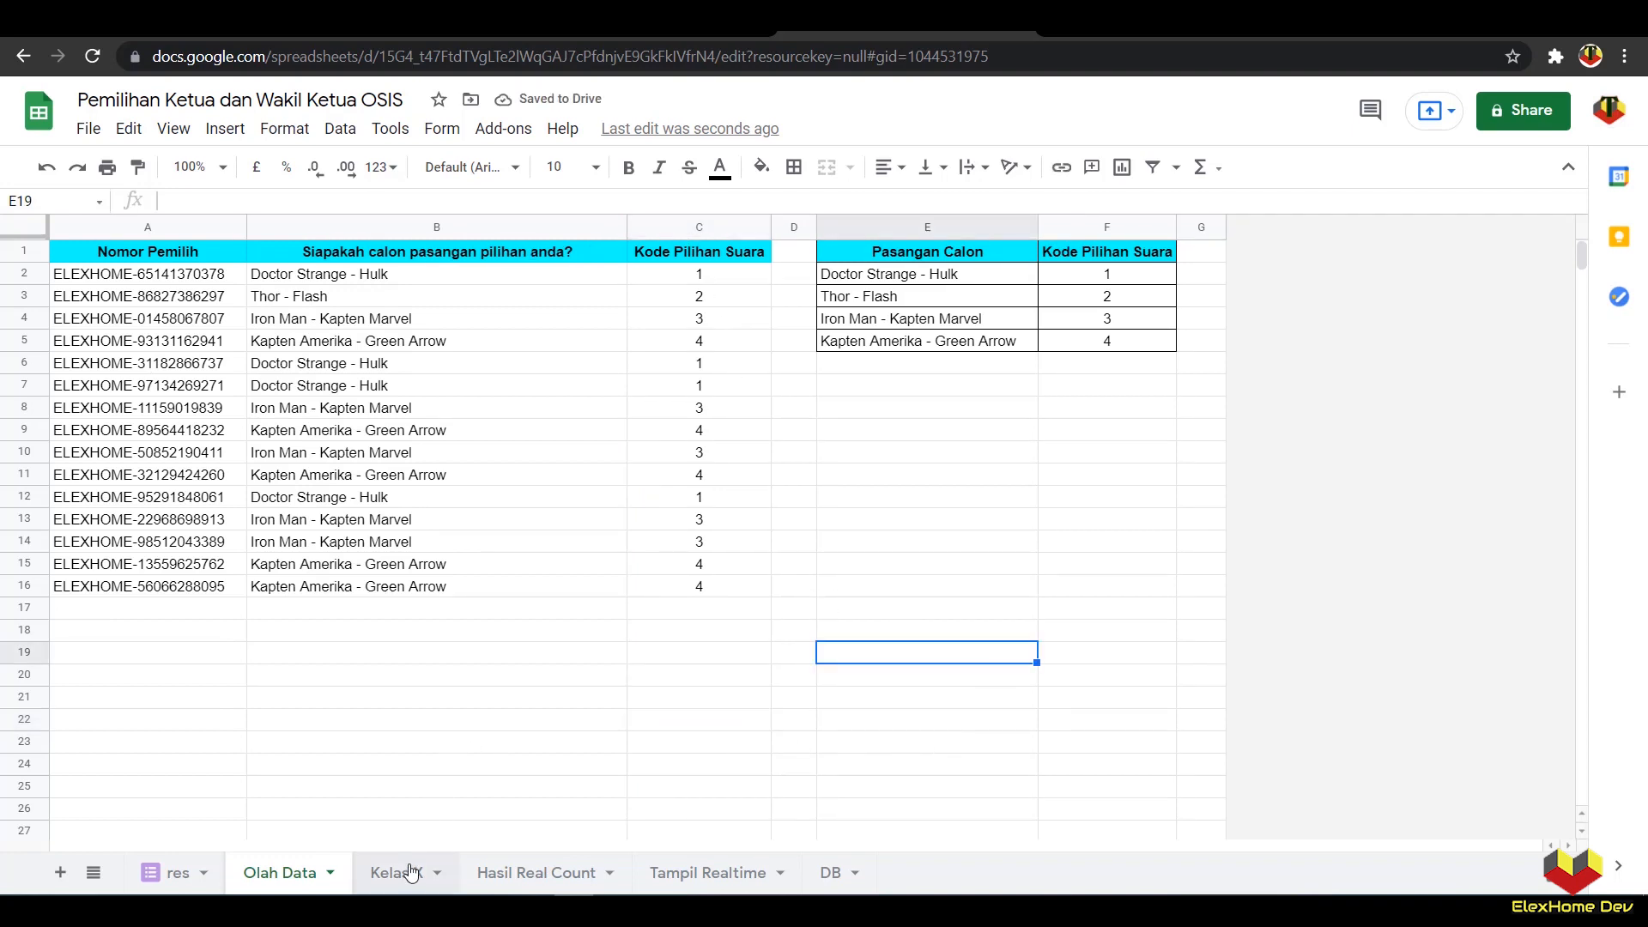
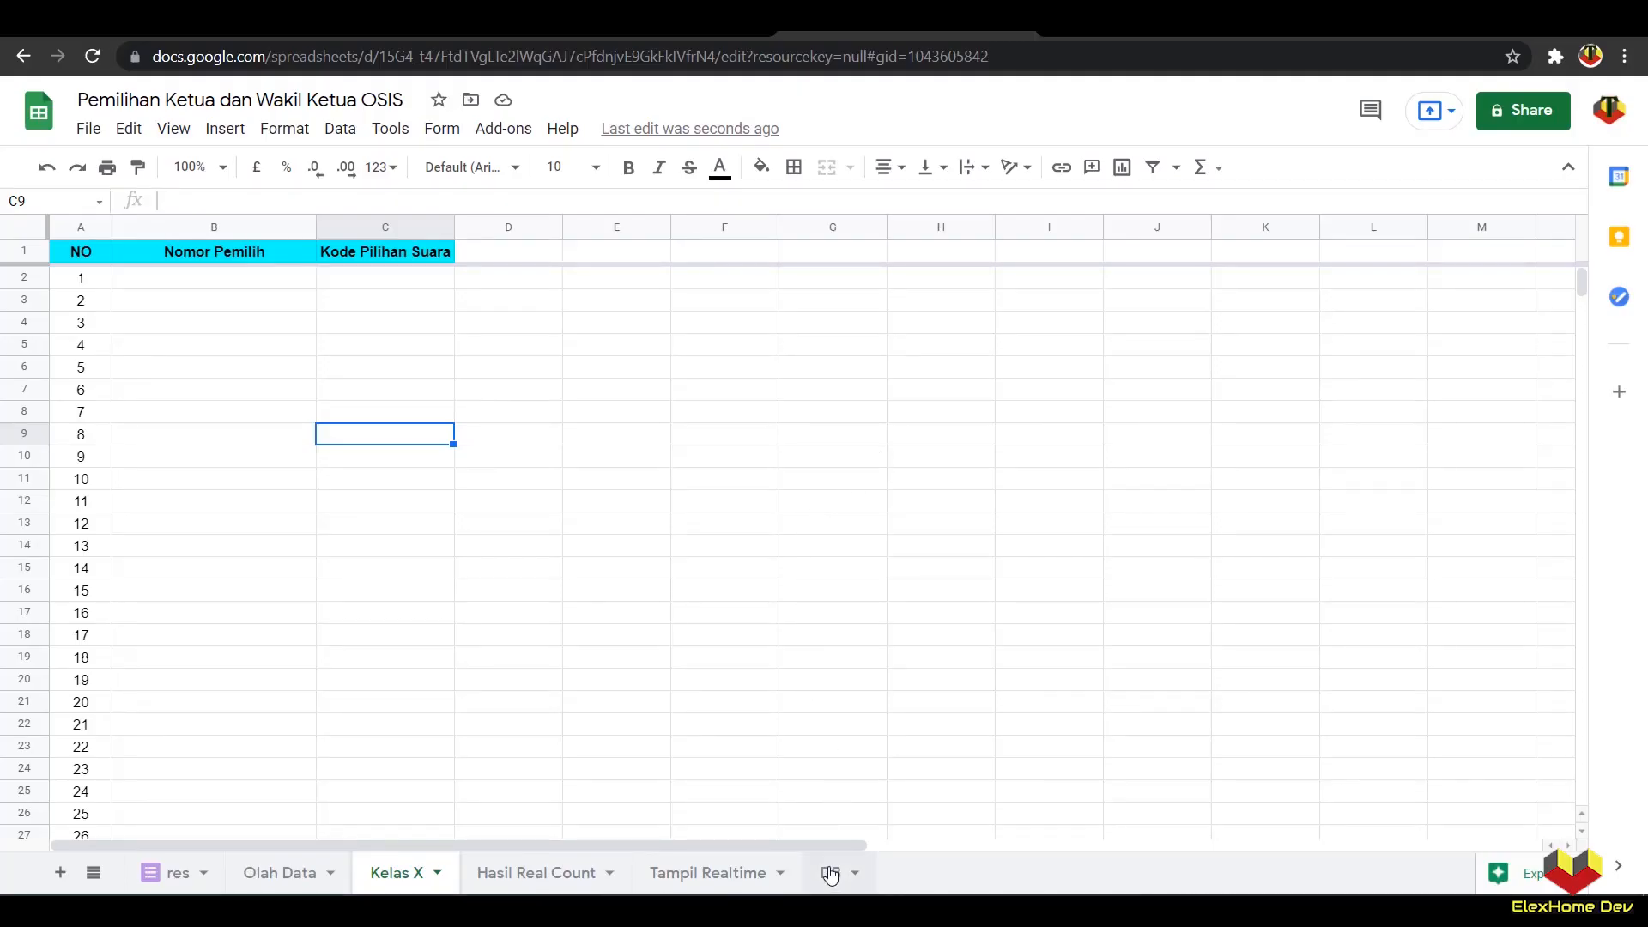
Step: Copy the class X voter numbers in range B2:B145 of the DB sheet
left_click(829, 872)
scroll(257, 429, "up", 20)
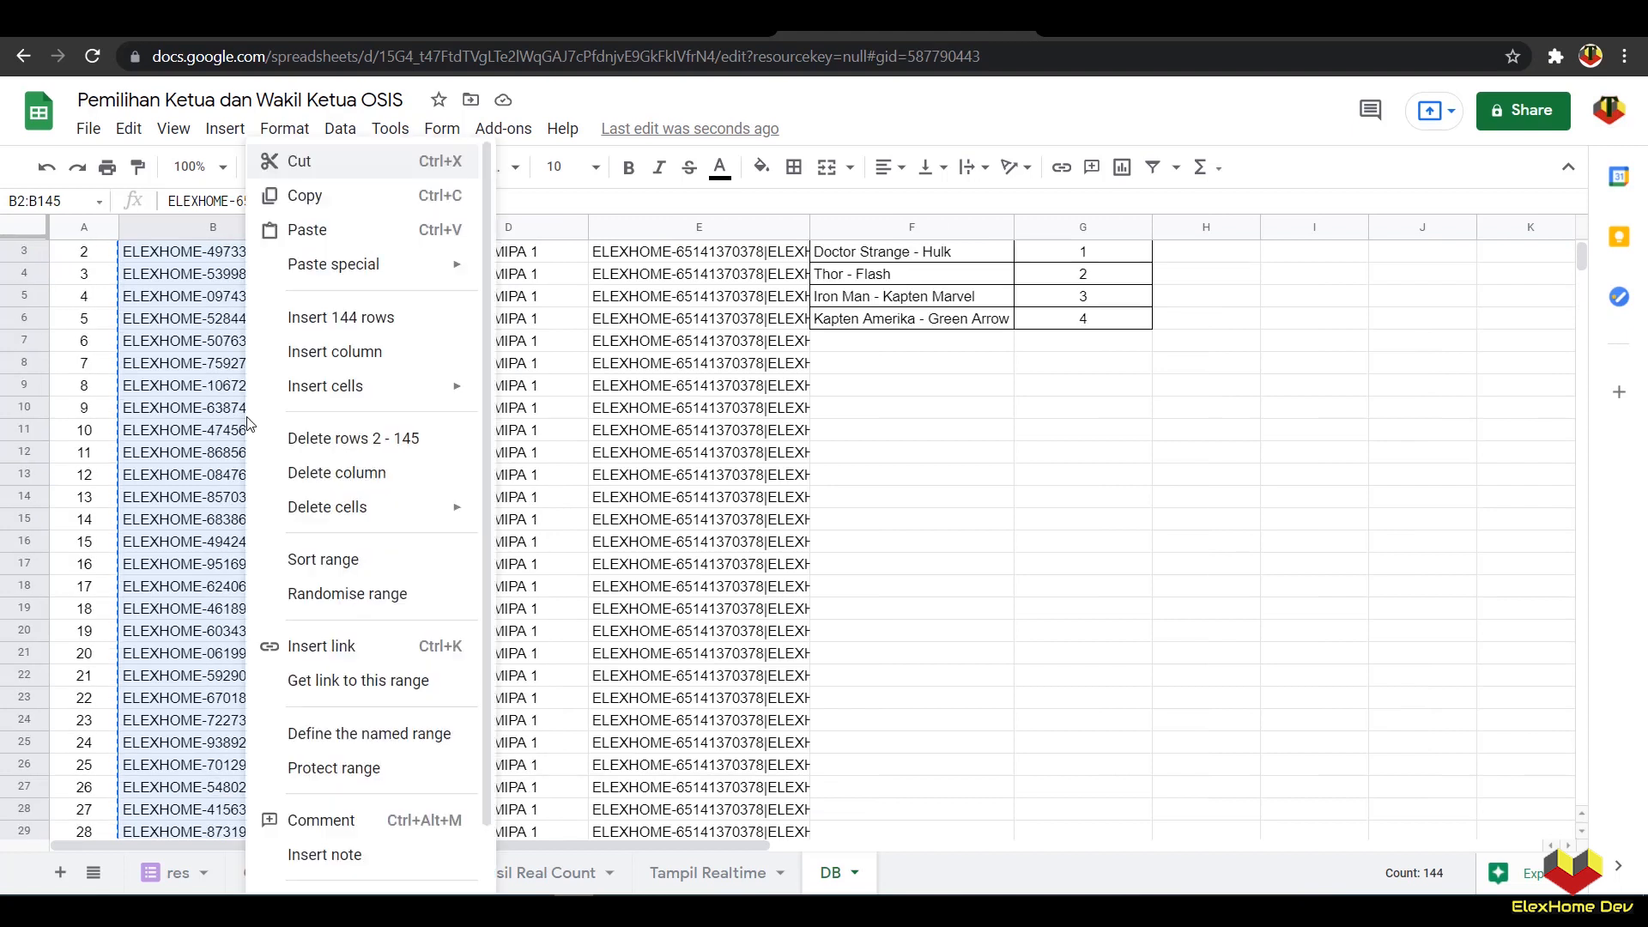
left_click(305, 195)
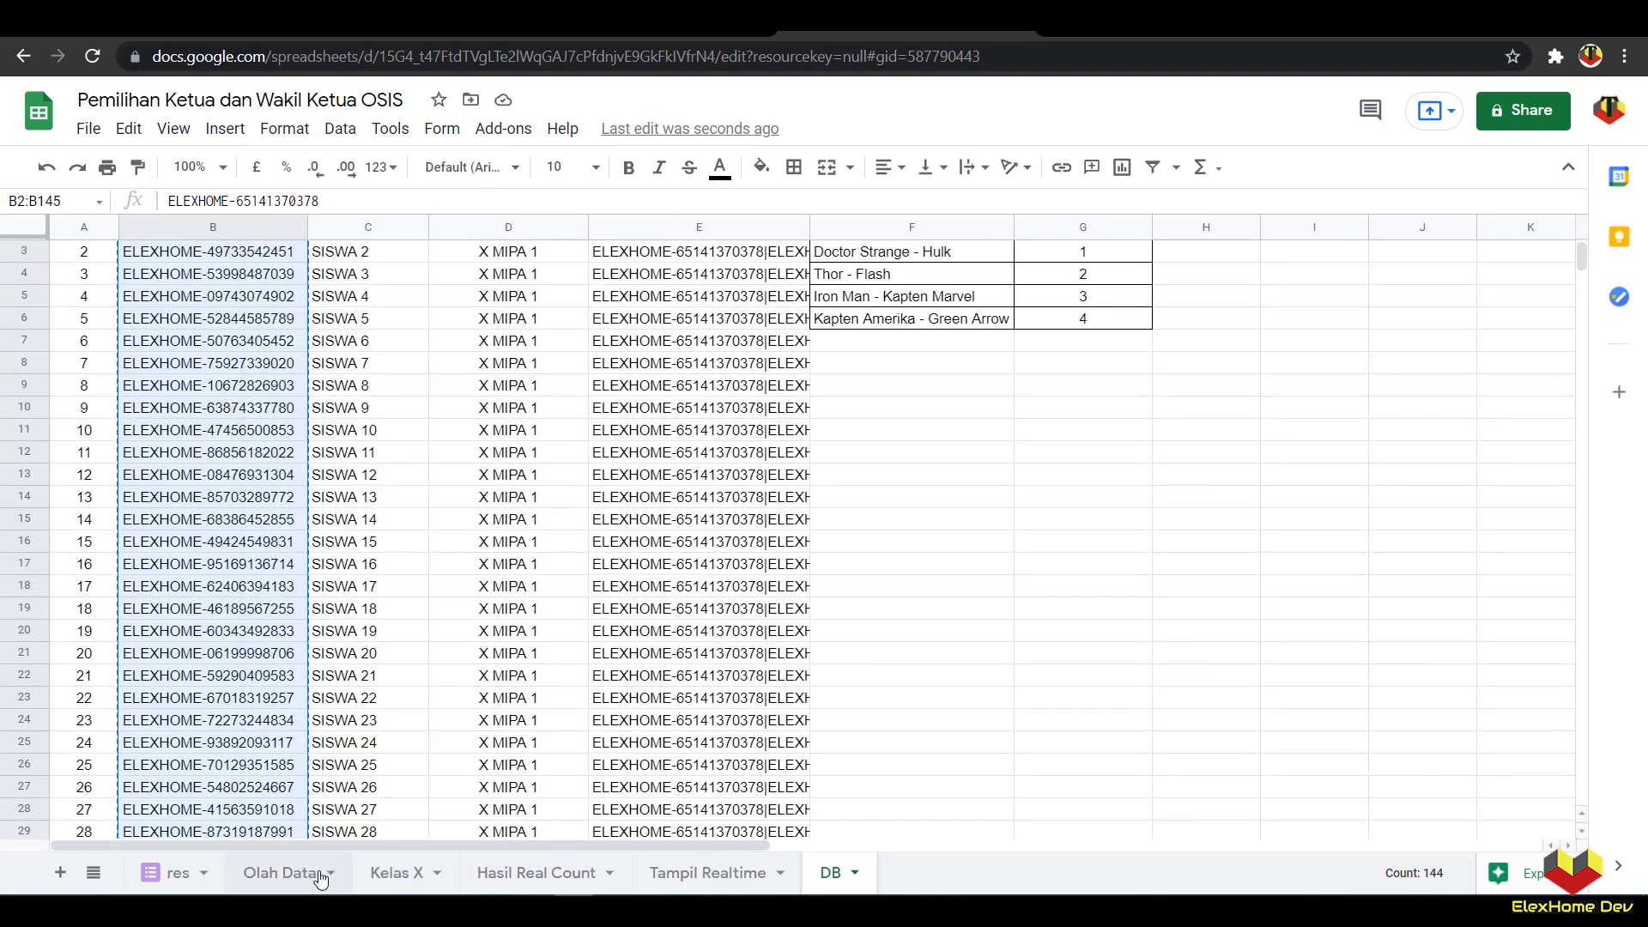
Step: Paste the copied class X voter numbers into the Nomor Pemilih column of the Kelas X sheet, starting at B2
left_click(397, 873)
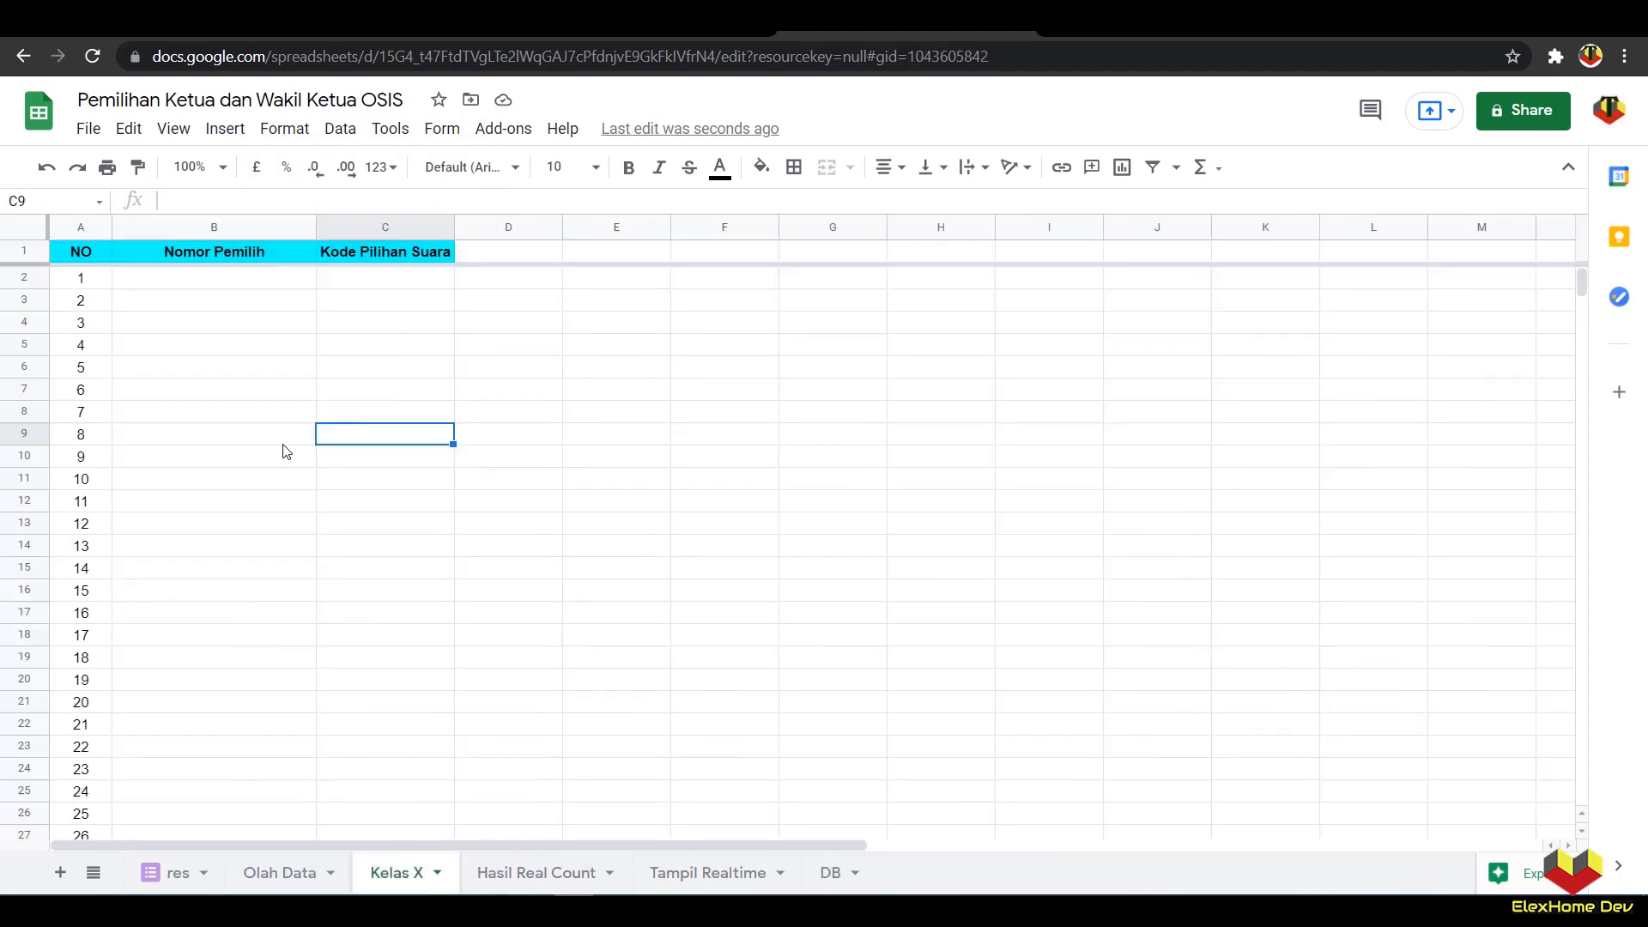
left_click(234, 283)
right_click(233, 283)
mouse_move(451, 265)
left_click(513, 273)
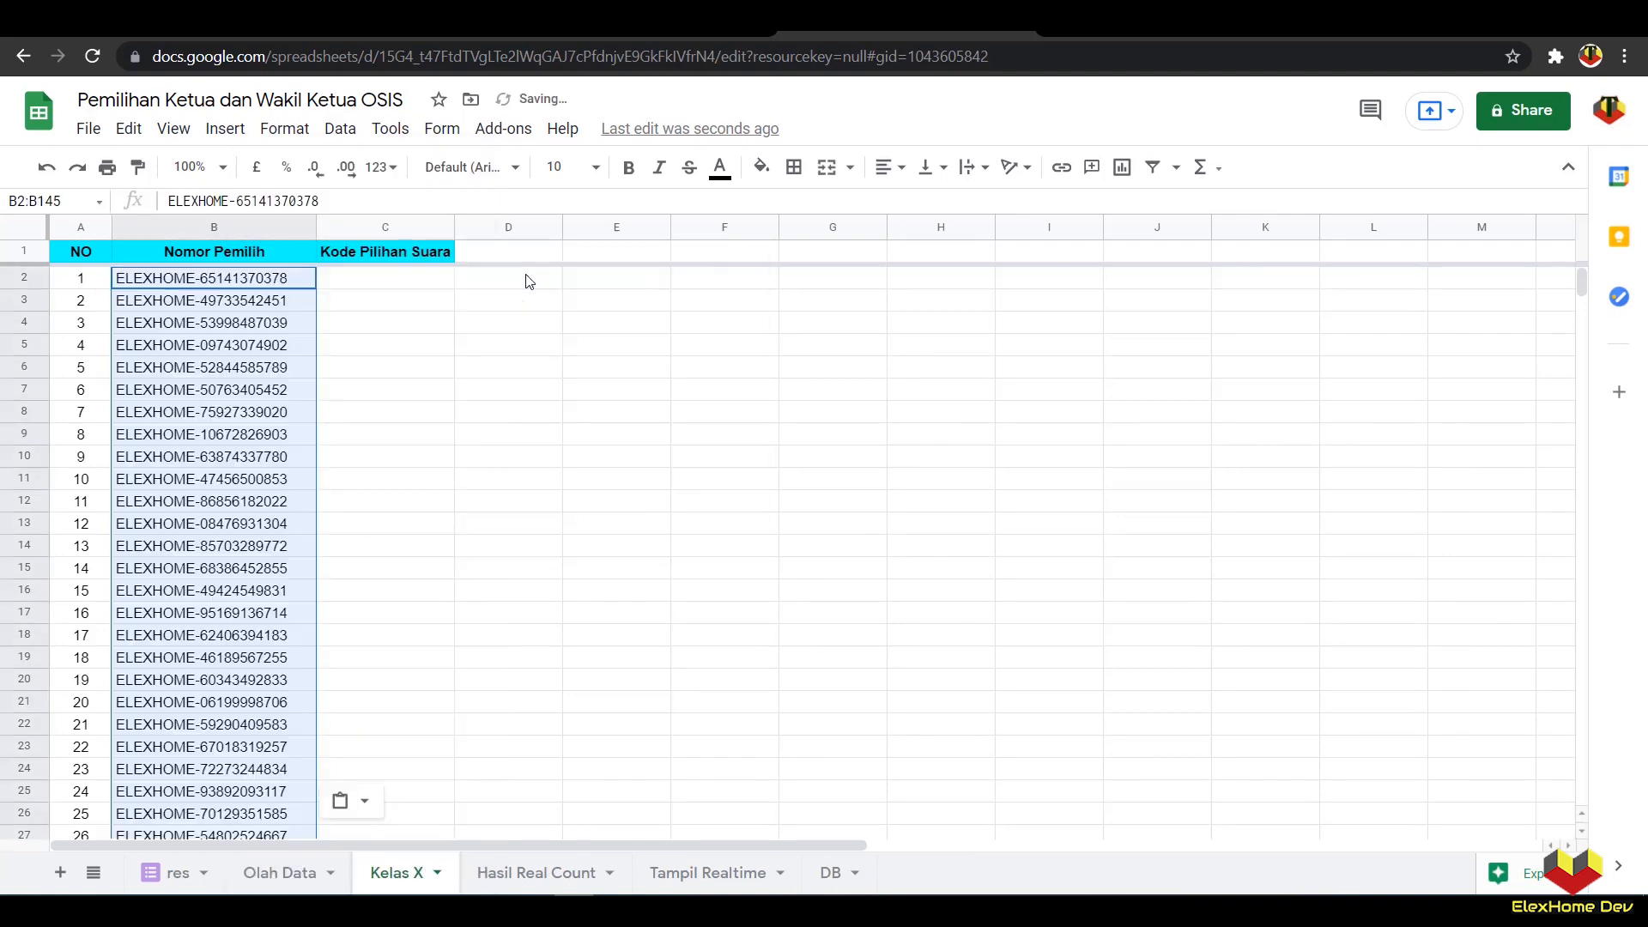
scroll(438, 463, "down", 5)
scroll(437, 464, "up", 4)
scroll(437, 461, "up", 2)
Step: Widen column C, Kode Pilihan Suara, slightly on the Kelas X sheet
left_click(450, 227)
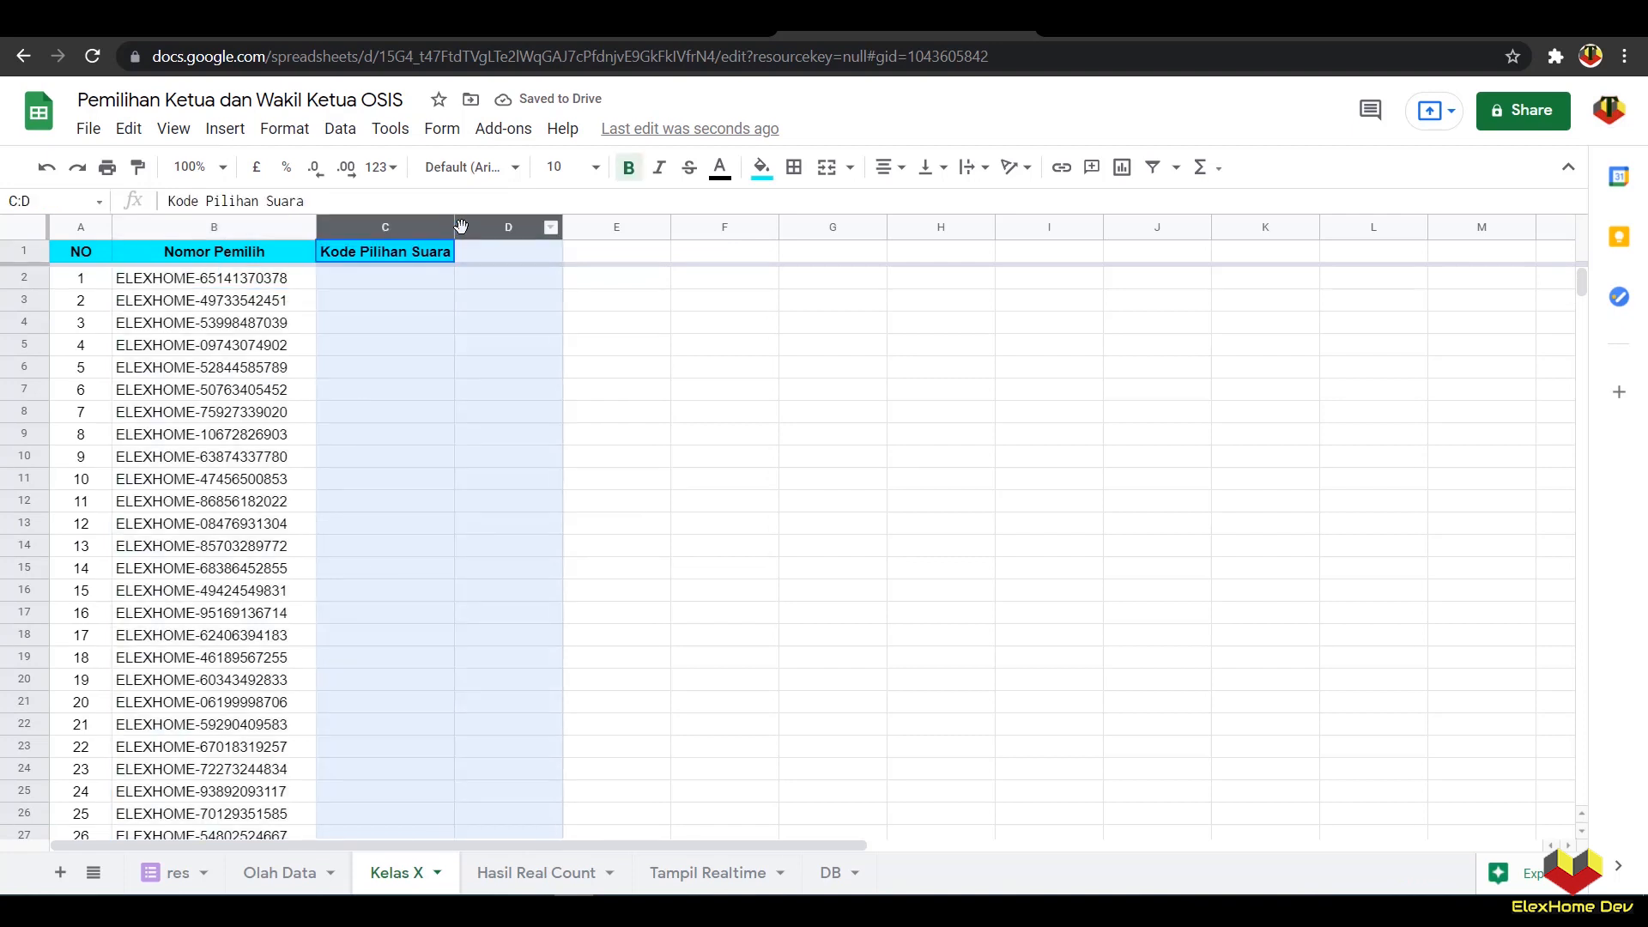
left_click(463, 329)
left_click_drag(454, 227, 469, 228)
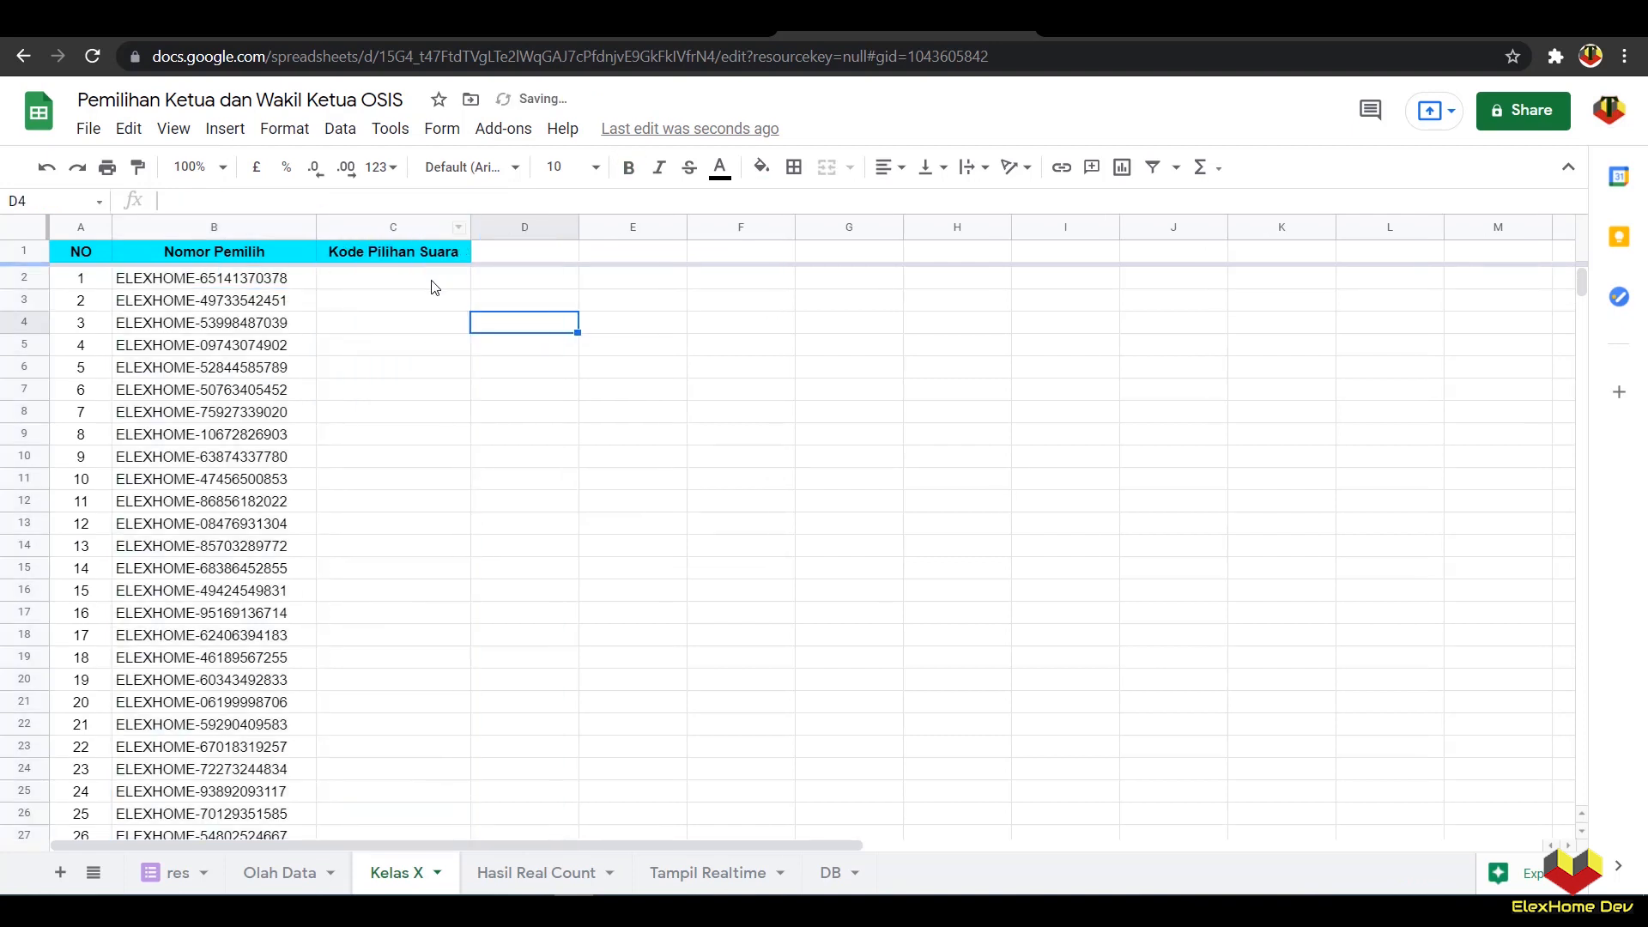
Step: Enter =VLOOKUP(B2,'Olah Data'!A:C,3,0) in C2 to look up the first voter's choice code
left_click(430, 279)
scroll(391, 416, "down", 2)
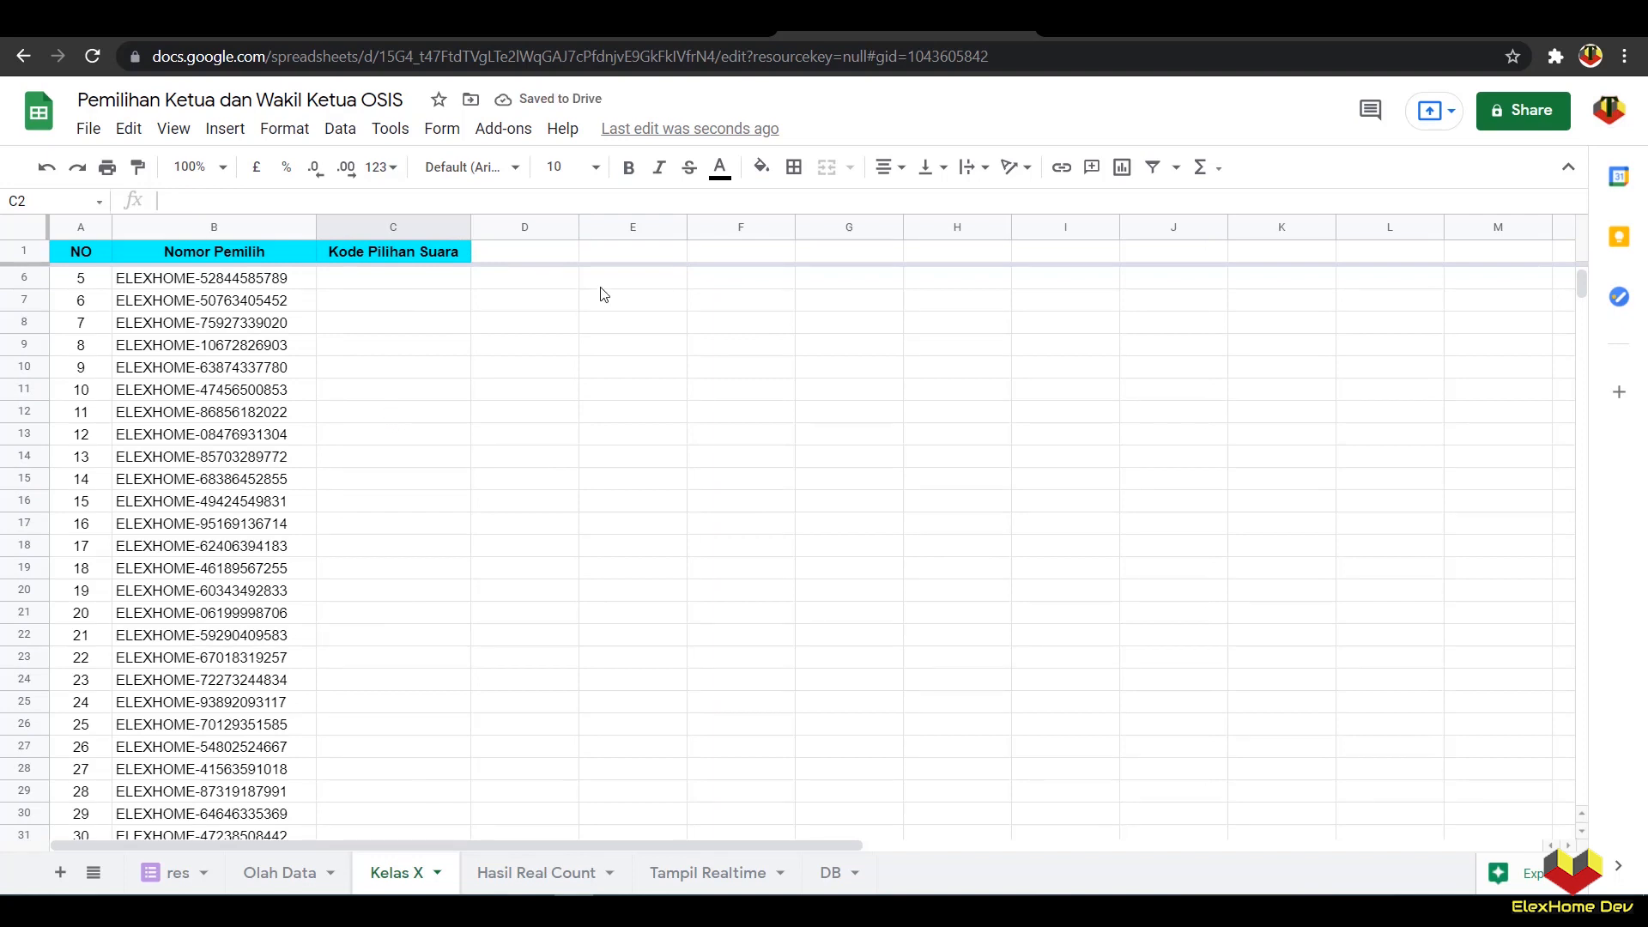
scroll(604, 294, "up", 2)
left_click(236, 200)
type("=")
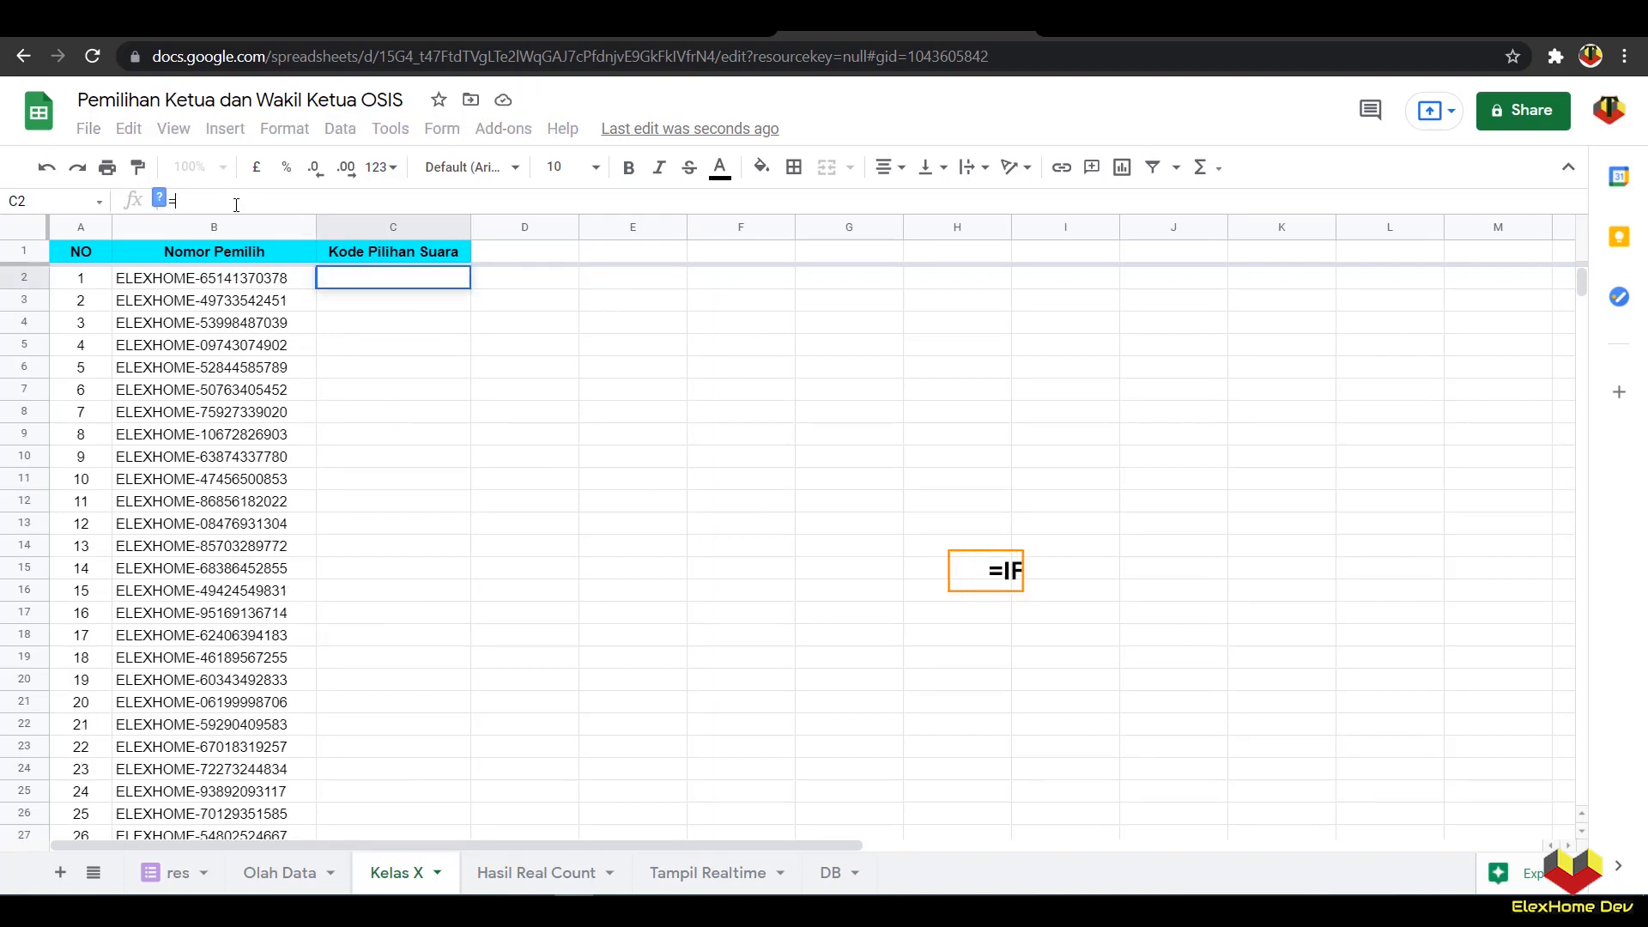
type("VLOOKUP(")
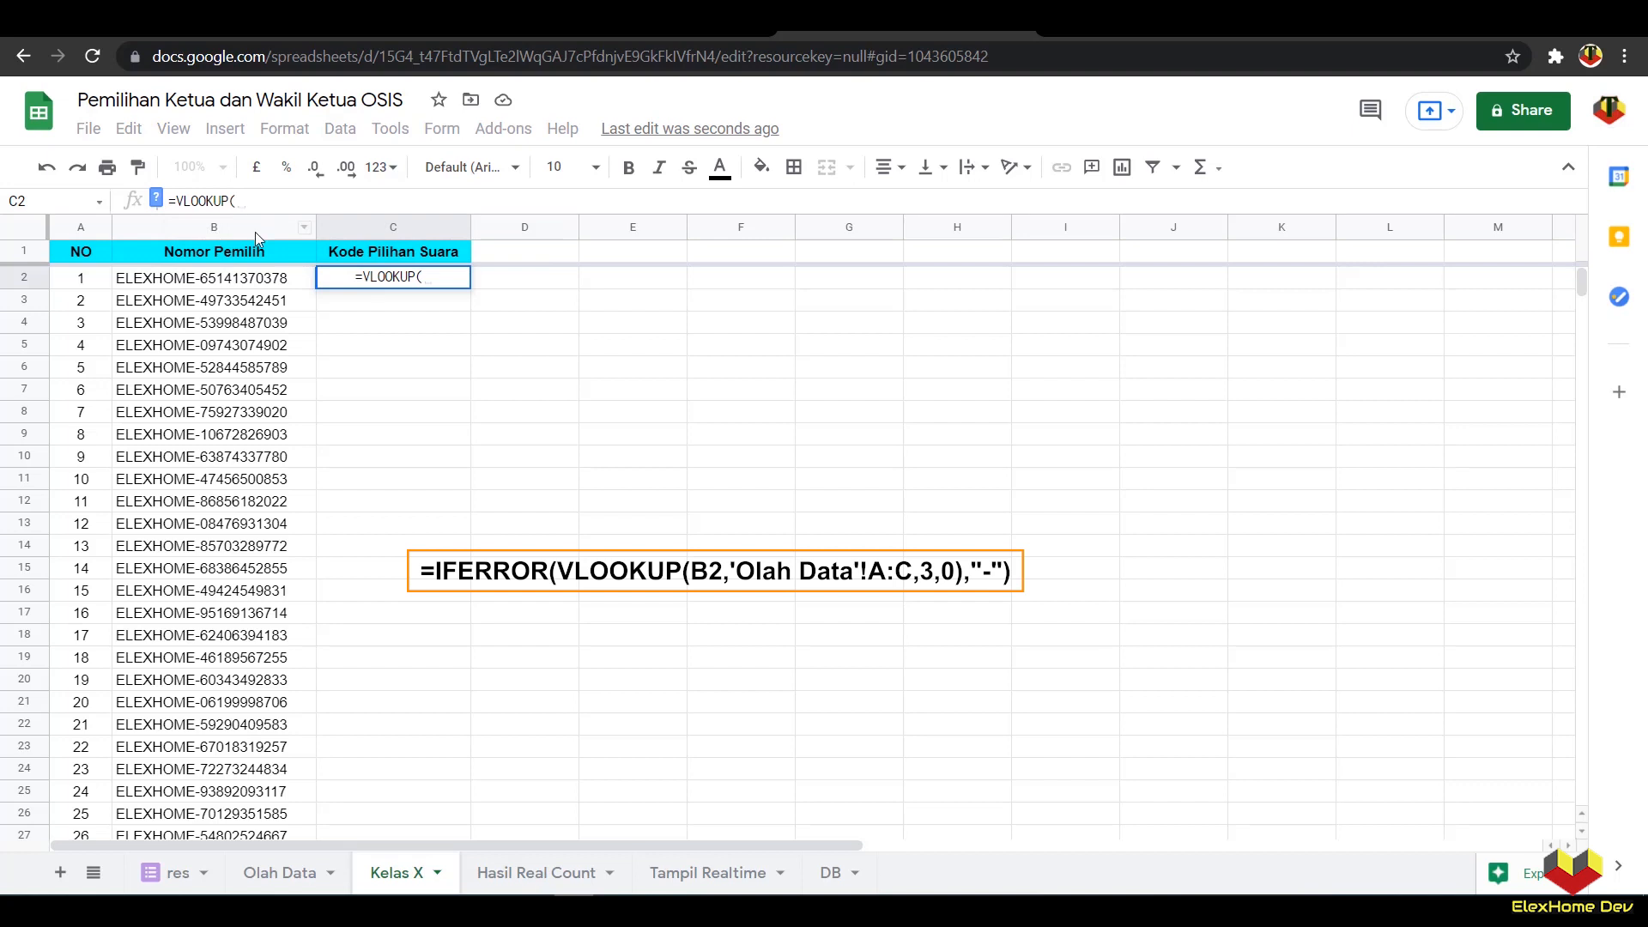
left_click(224, 290)
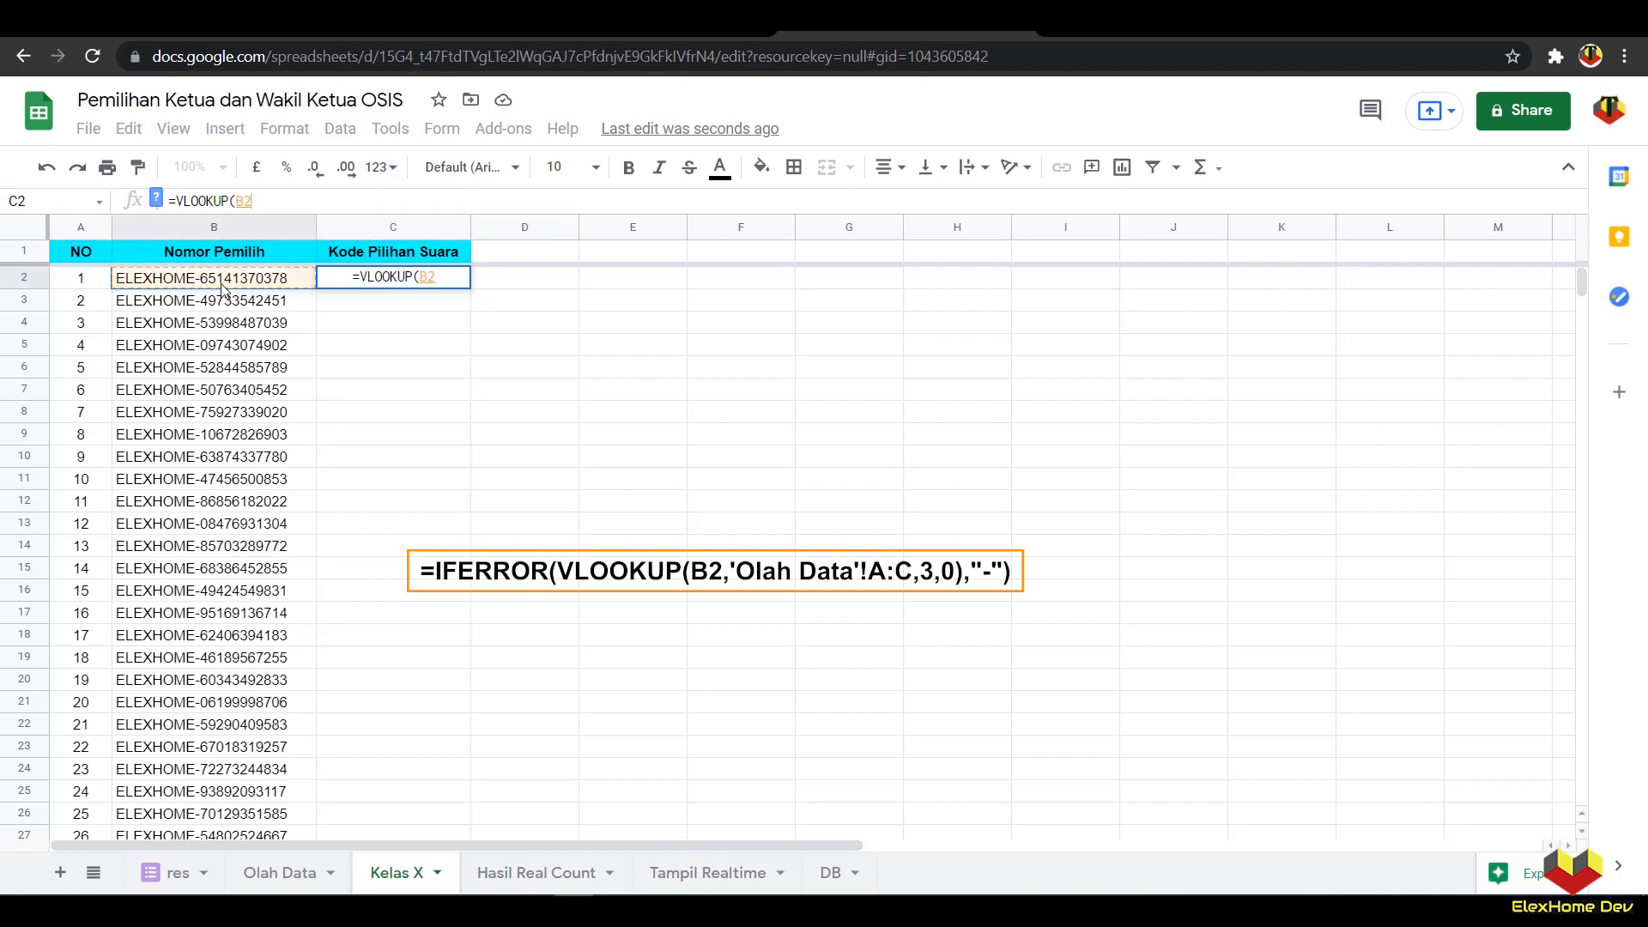
type(";")
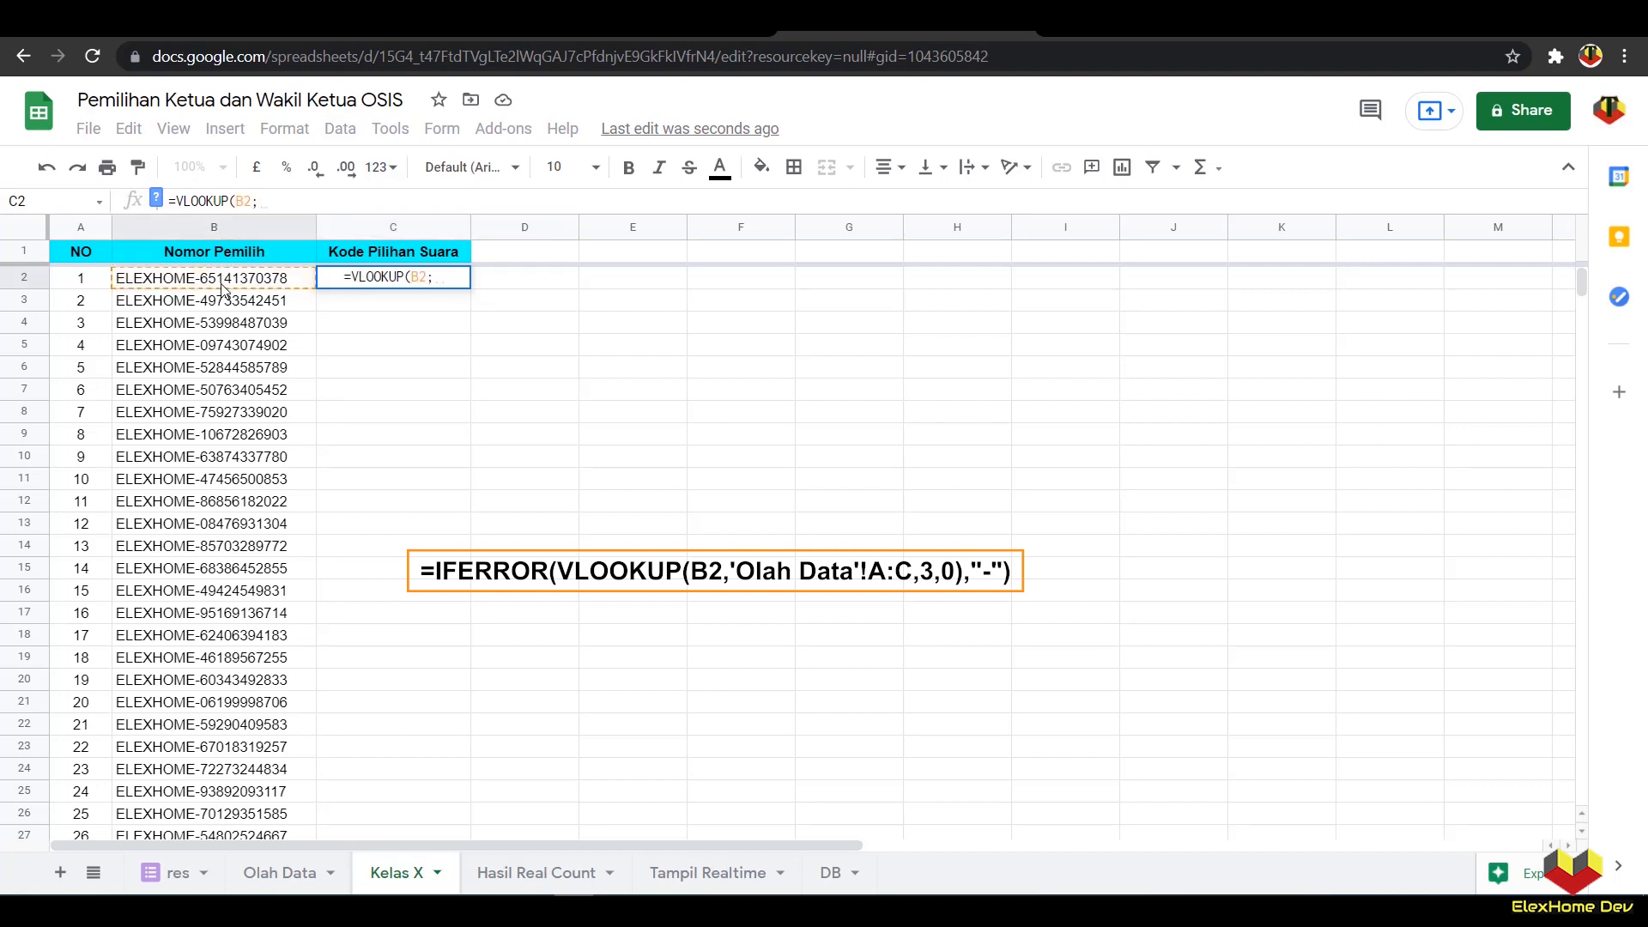
left_click(283, 874)
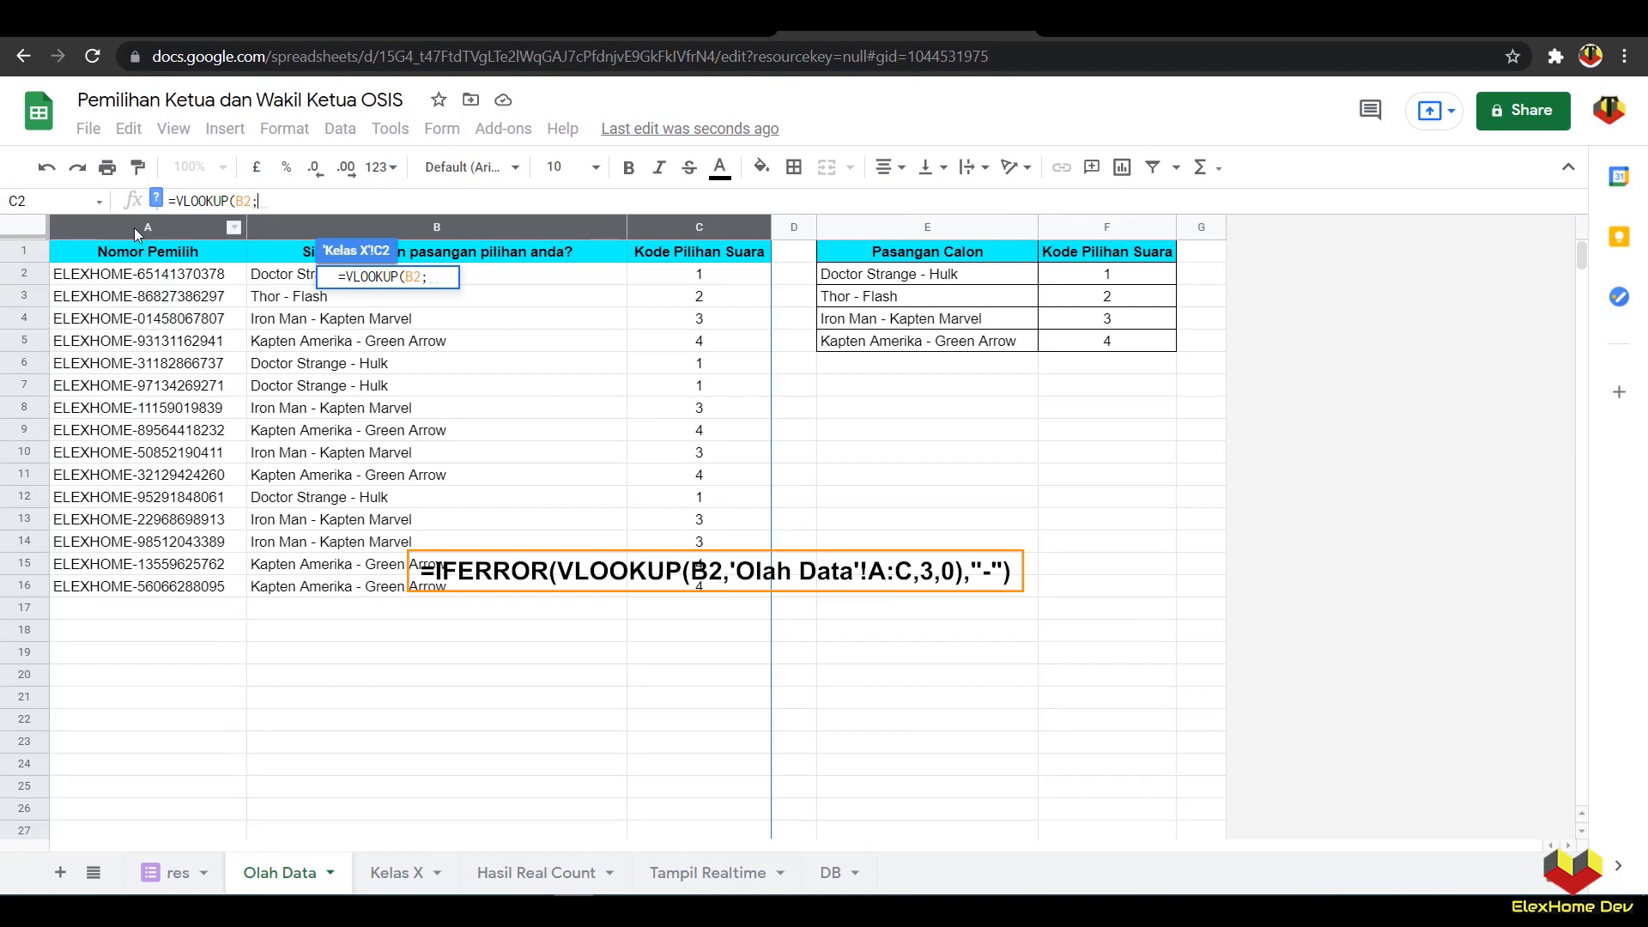
left_click_drag(137, 227, 386, 225)
left_click_drag(579, 223, 646, 221)
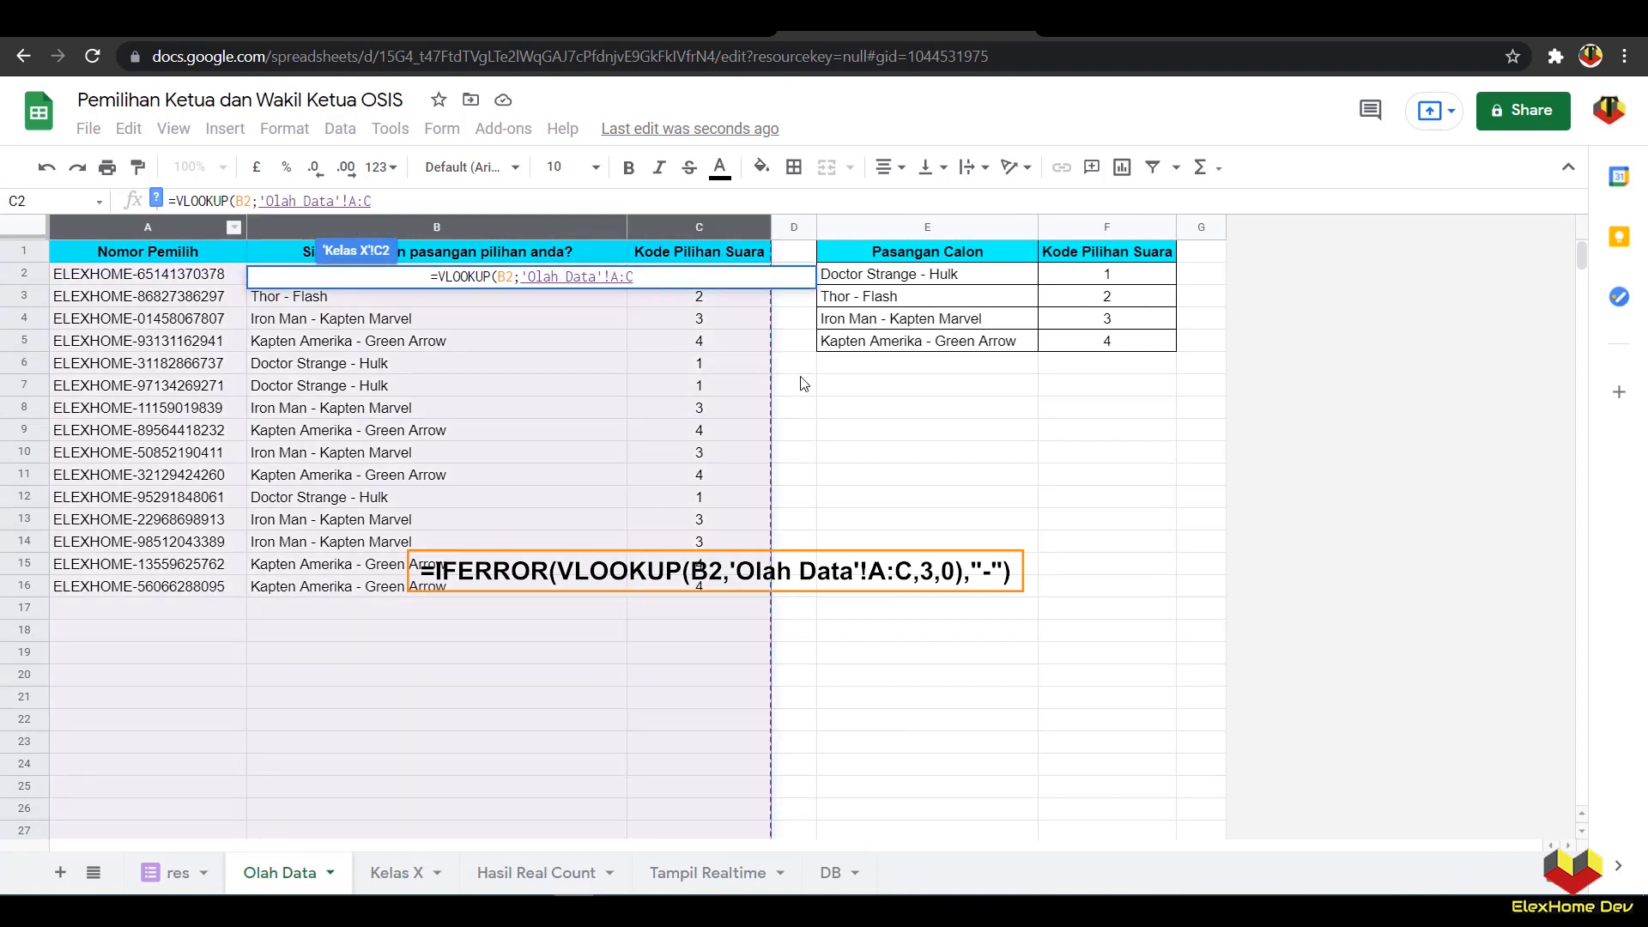
type(";")
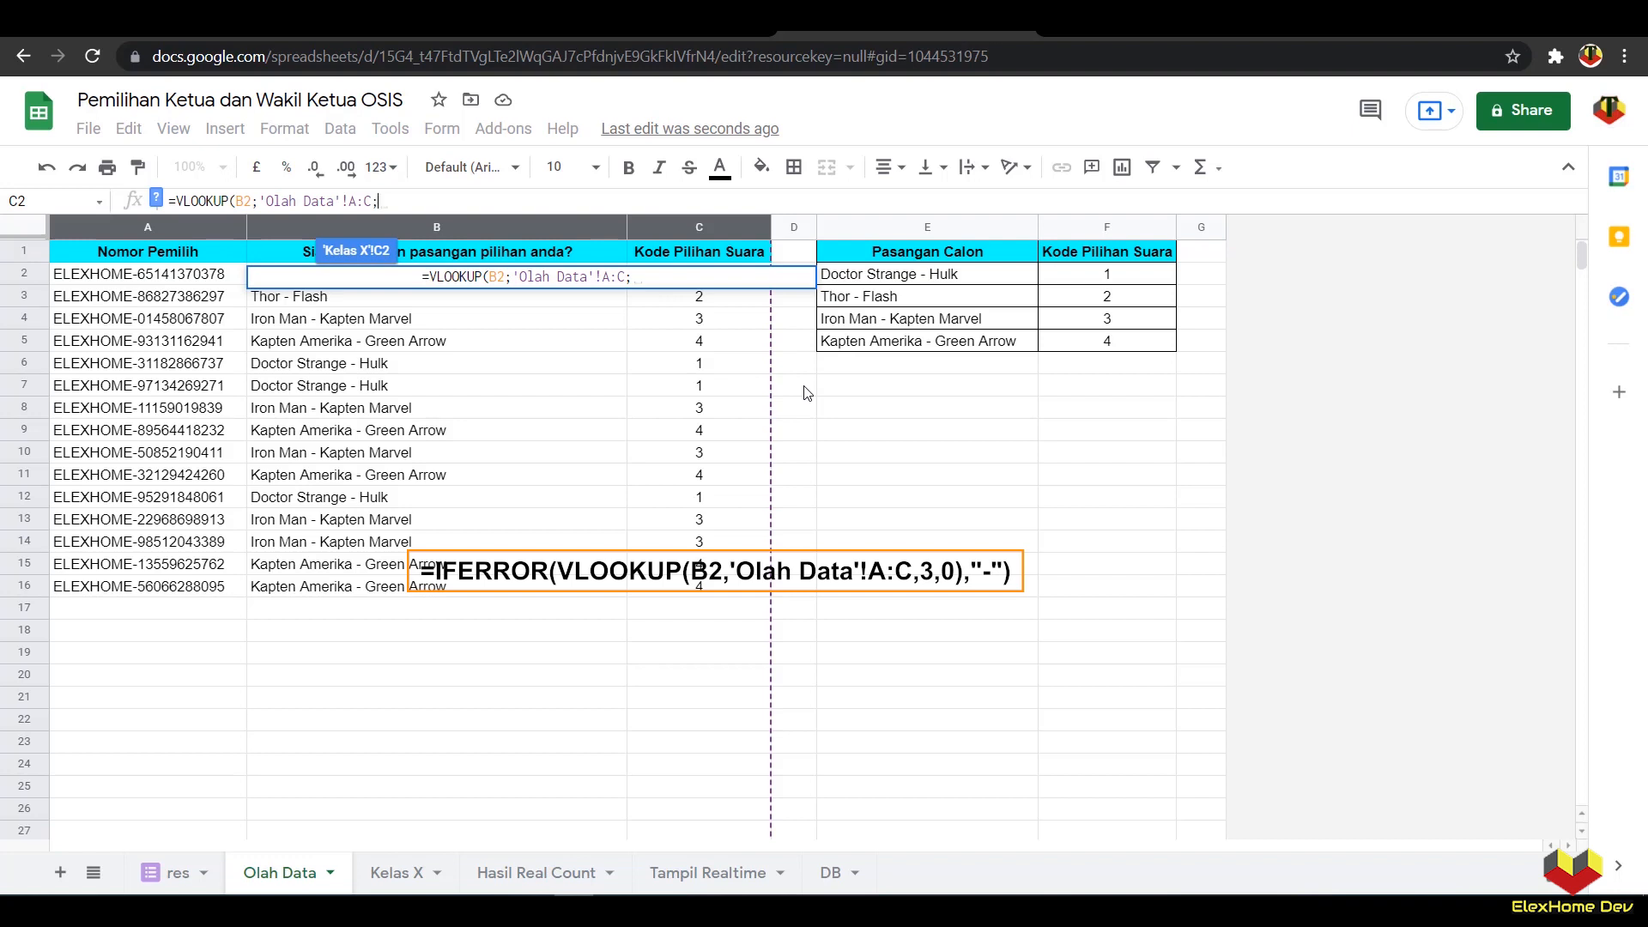
type("3;0")
key("Return")
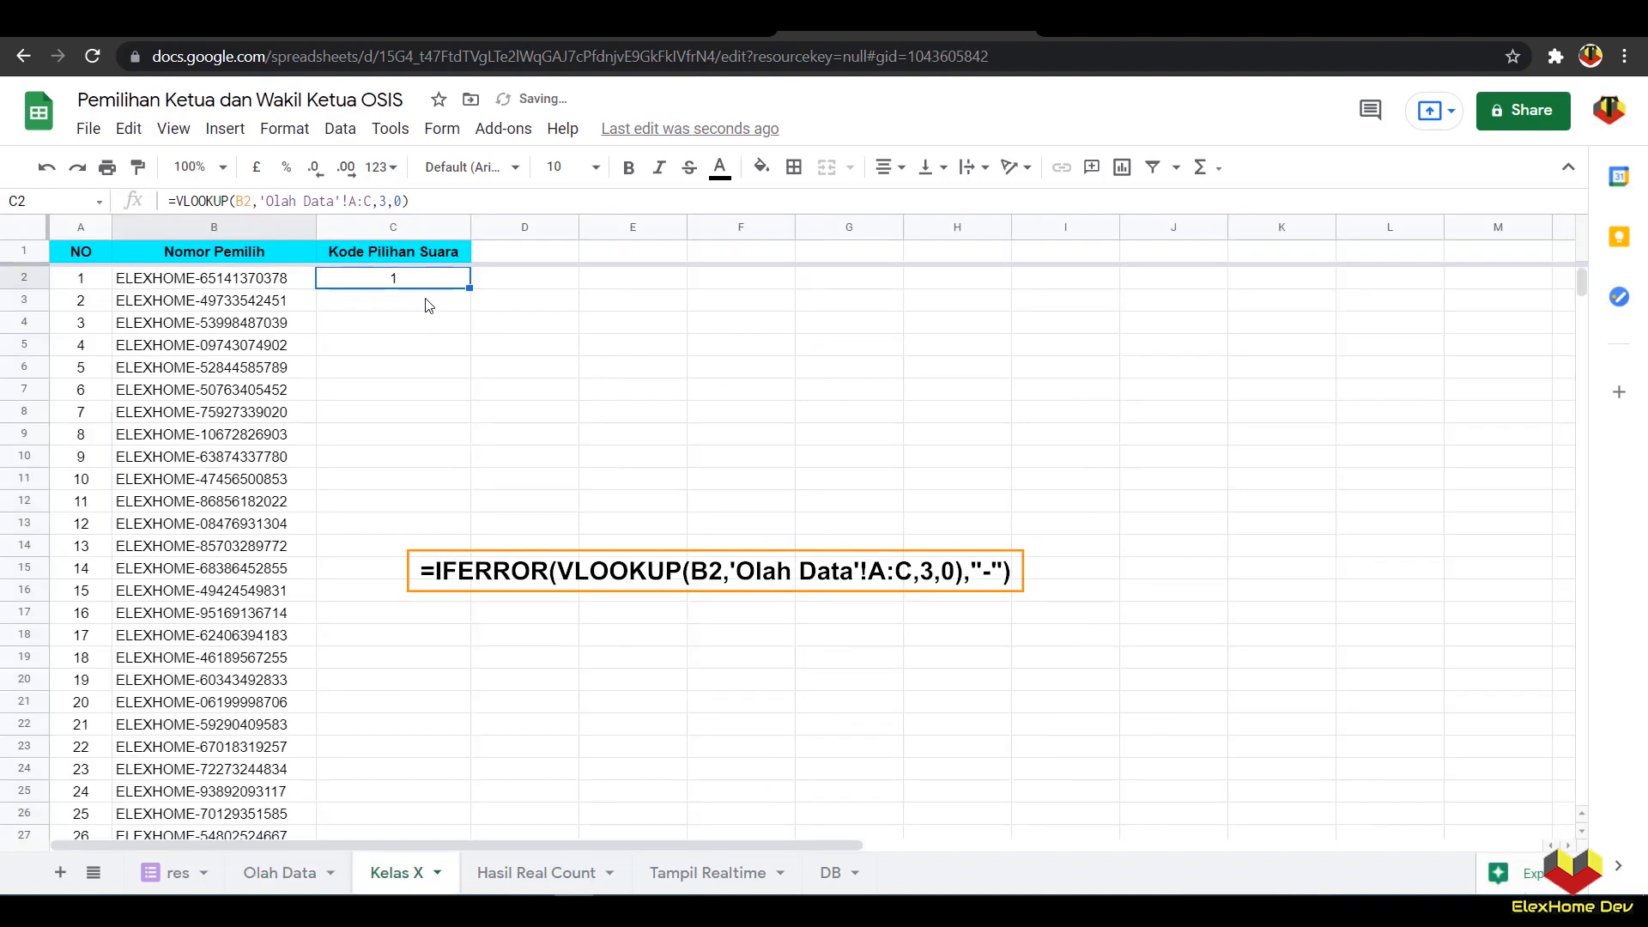
Step: Wrap the VLOOKUP formula in C2 in IFERROR with "-" as the fallback value
scroll(331, 588, "down", 10)
scroll(309, 592, "up", 10)
left_click(178, 199)
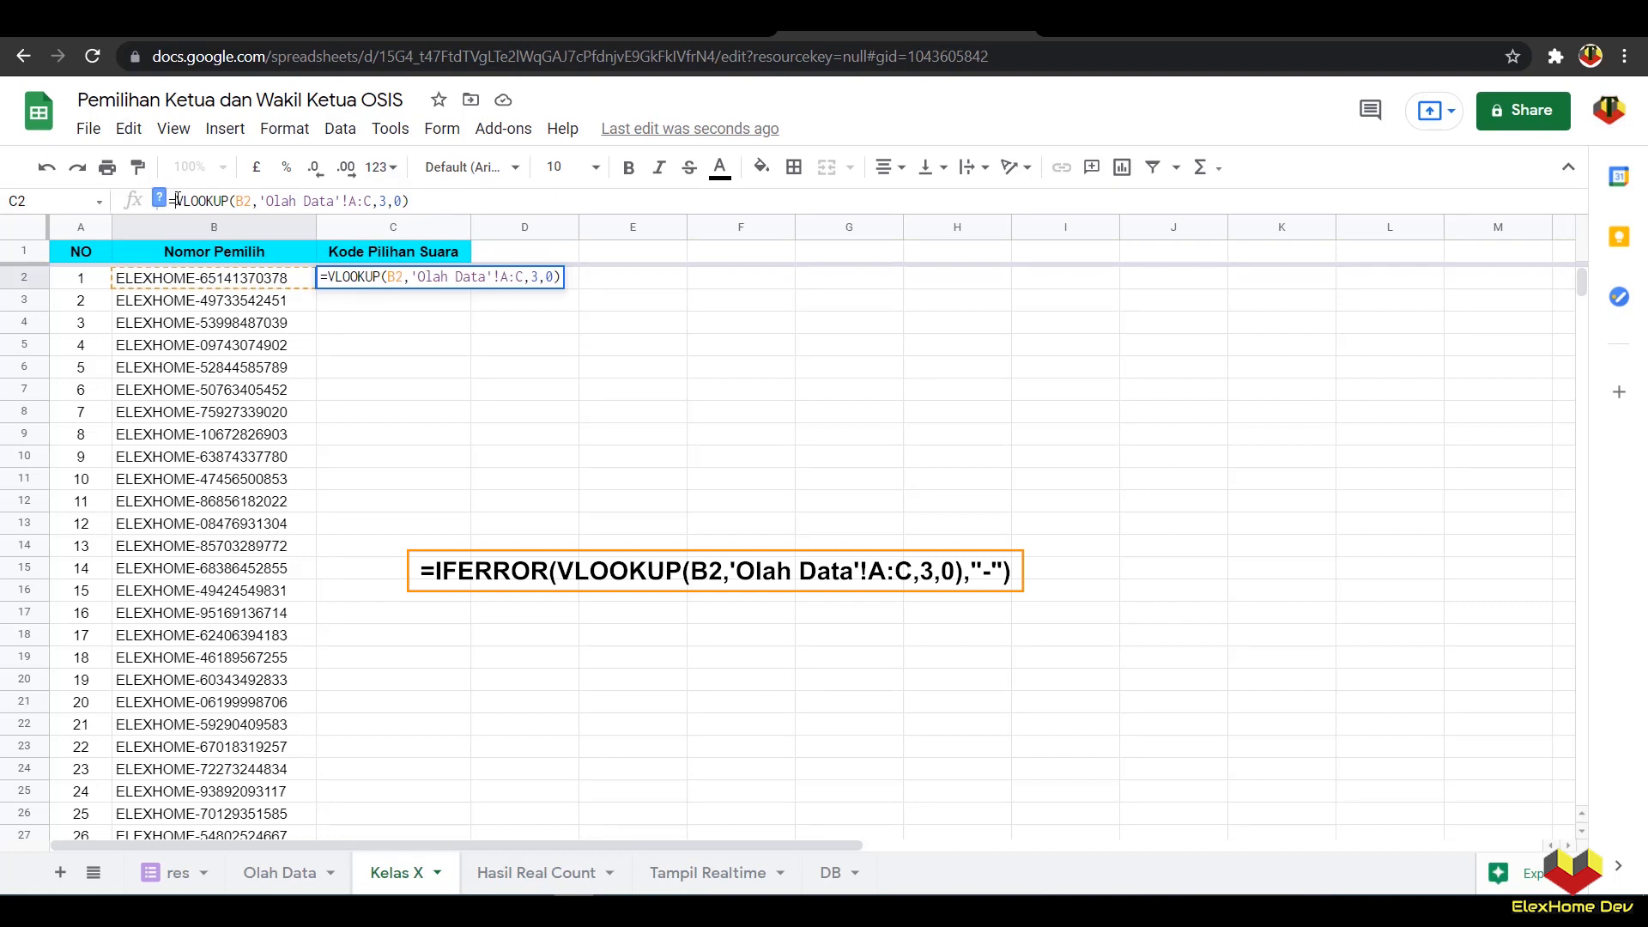
type("IFERR")
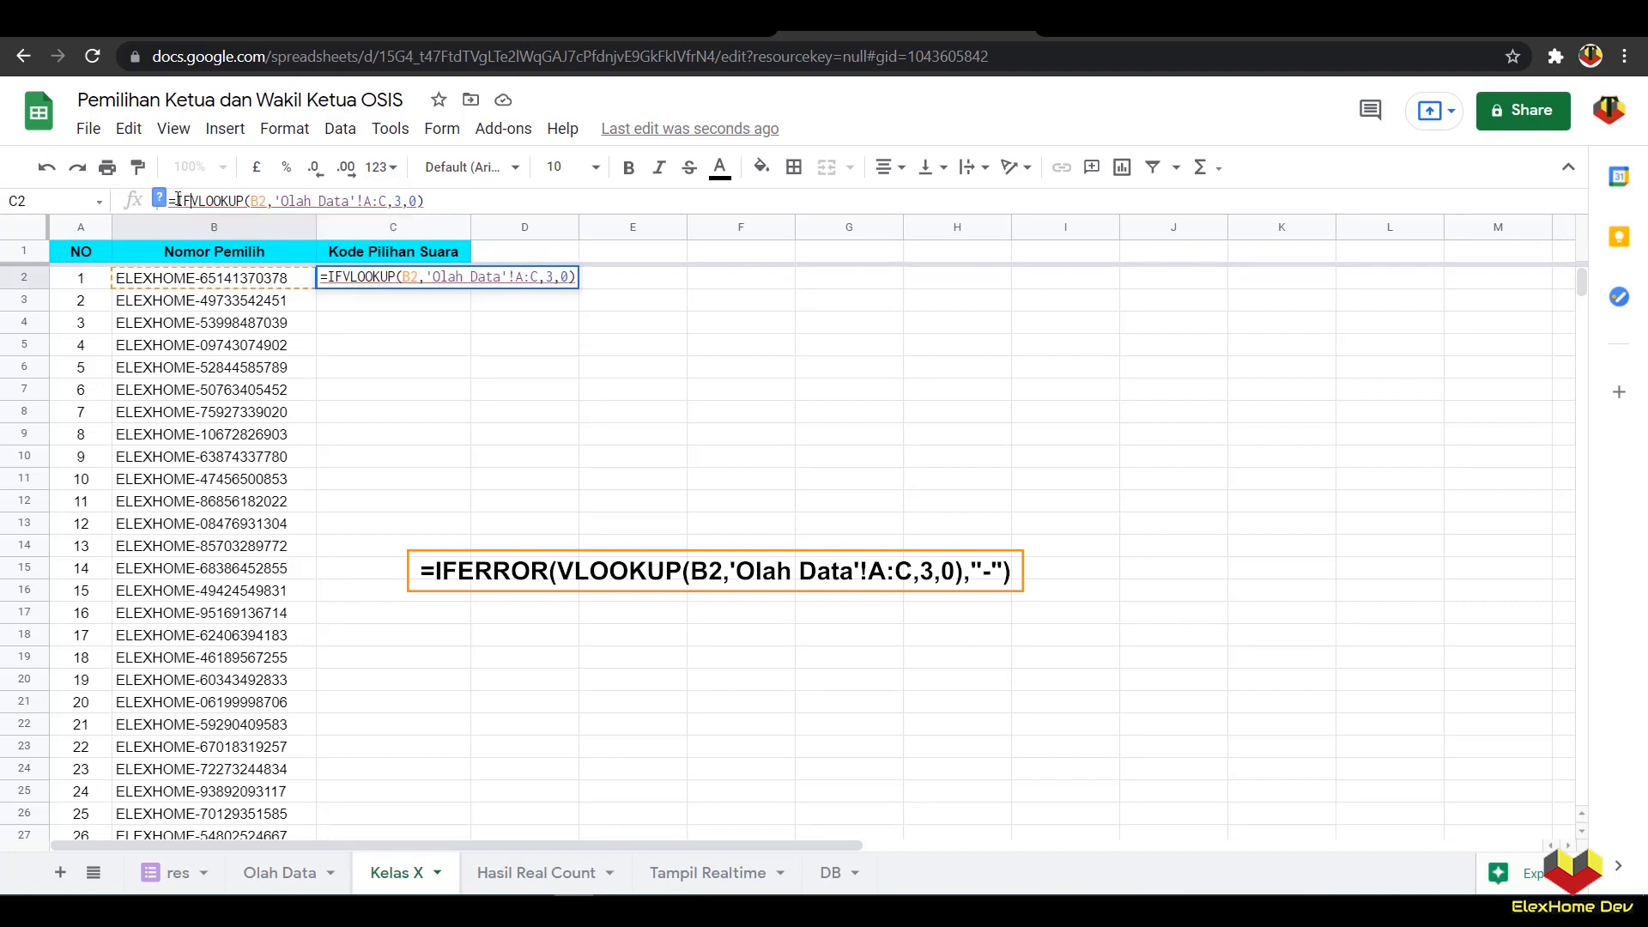
type("OR")
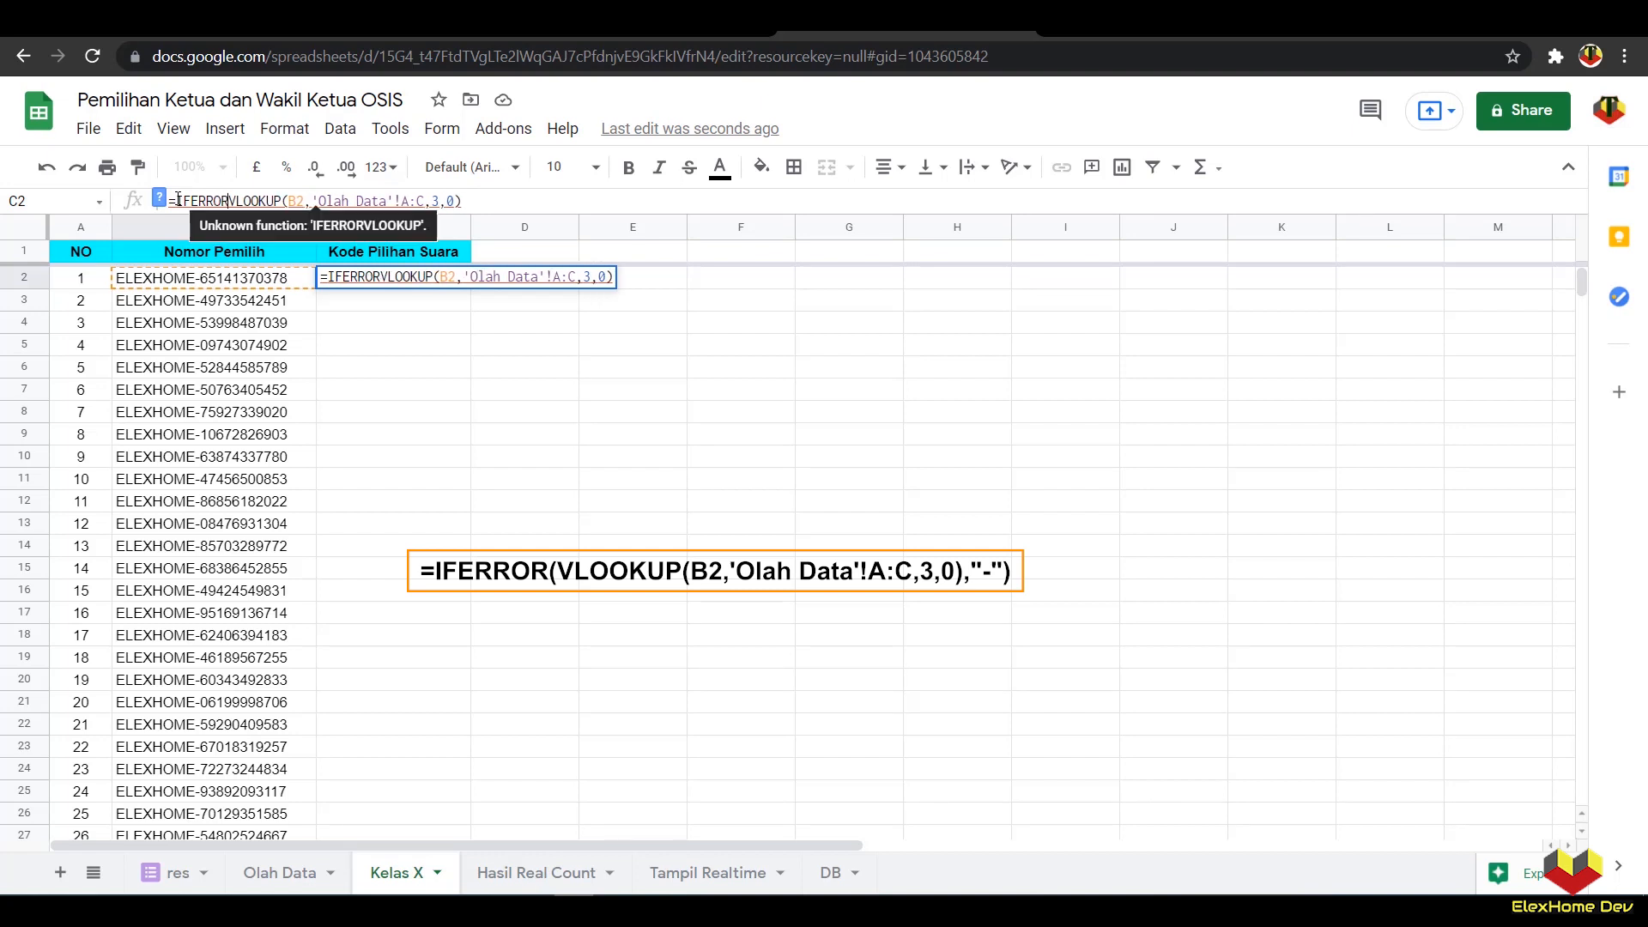
type("(")
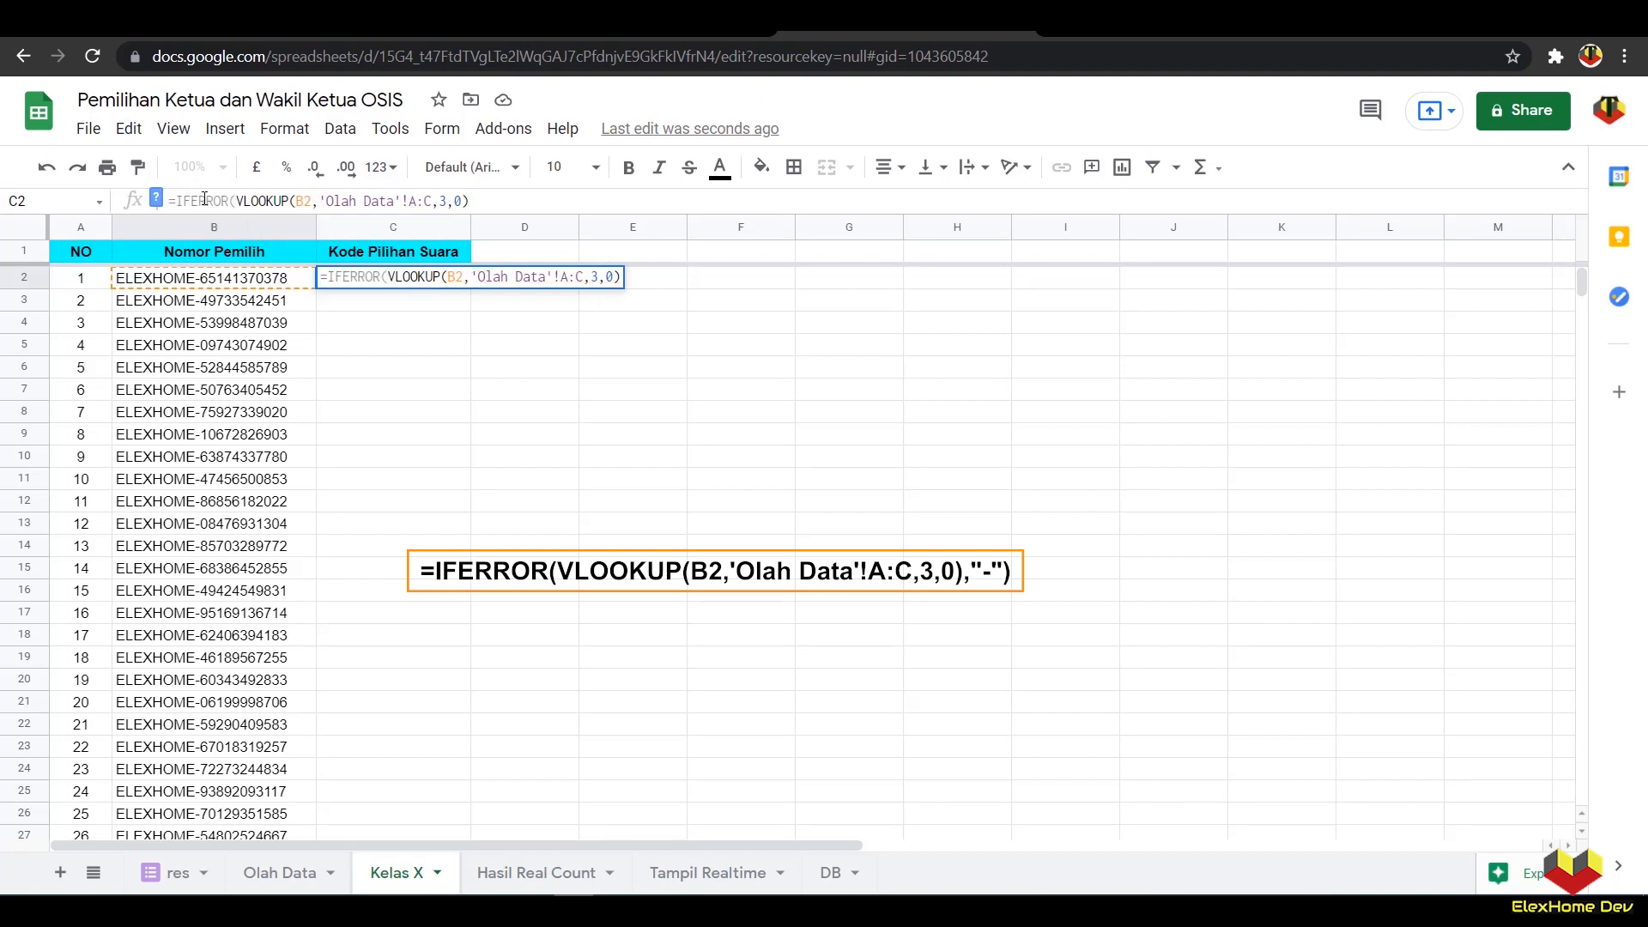
left_click(481, 198)
type(";")
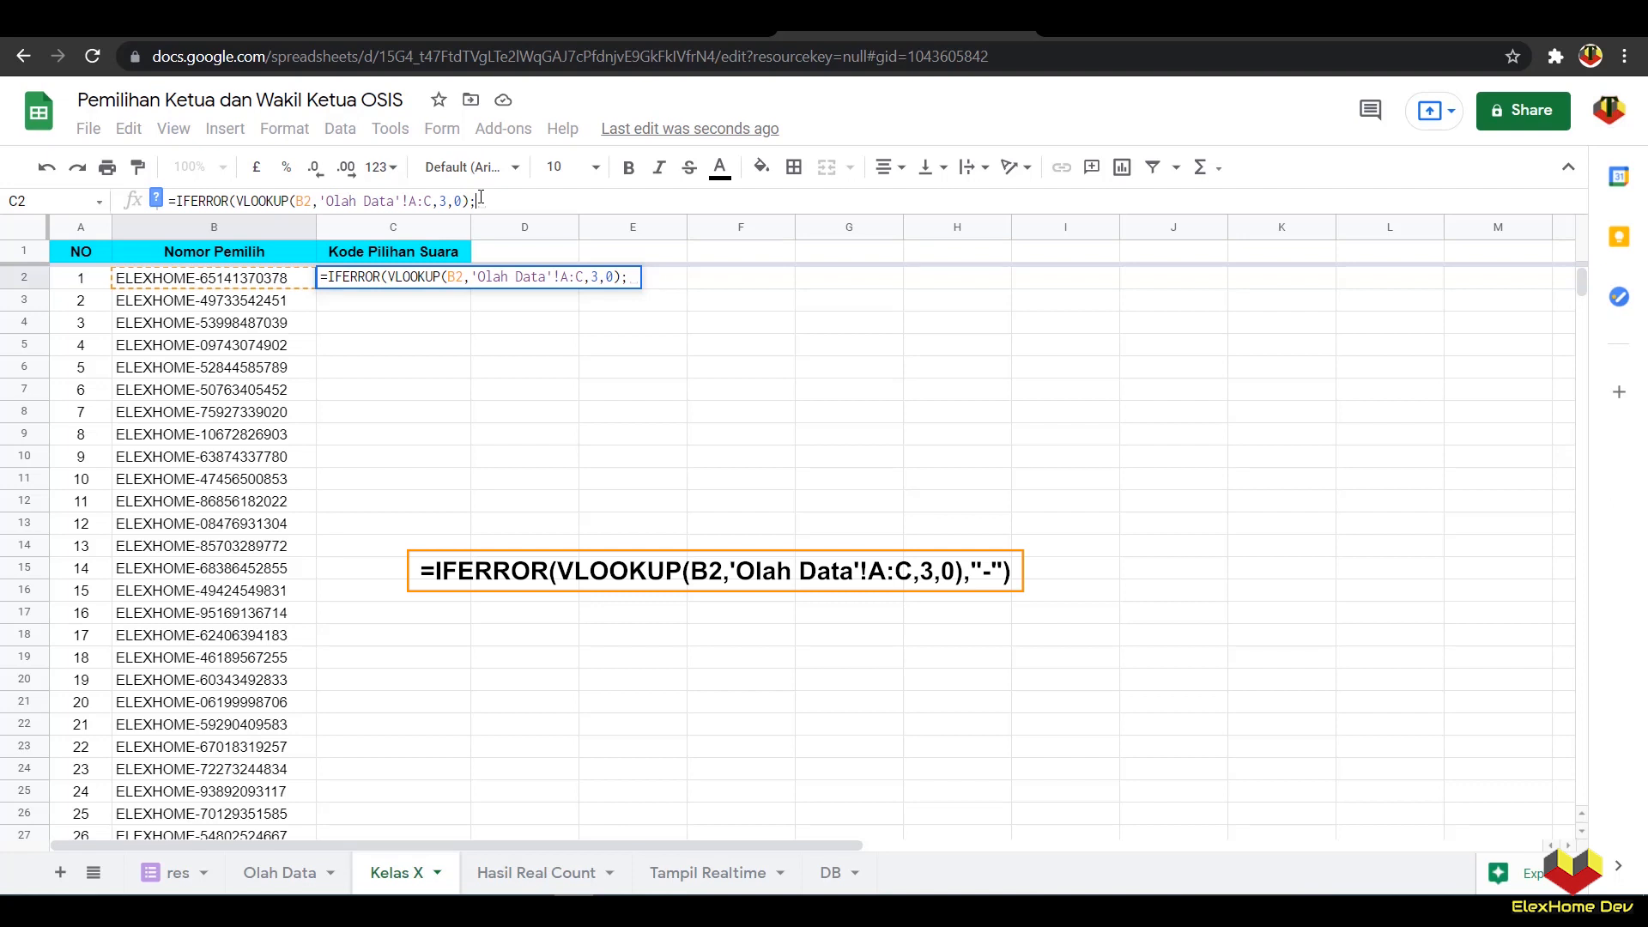
type("\"-")
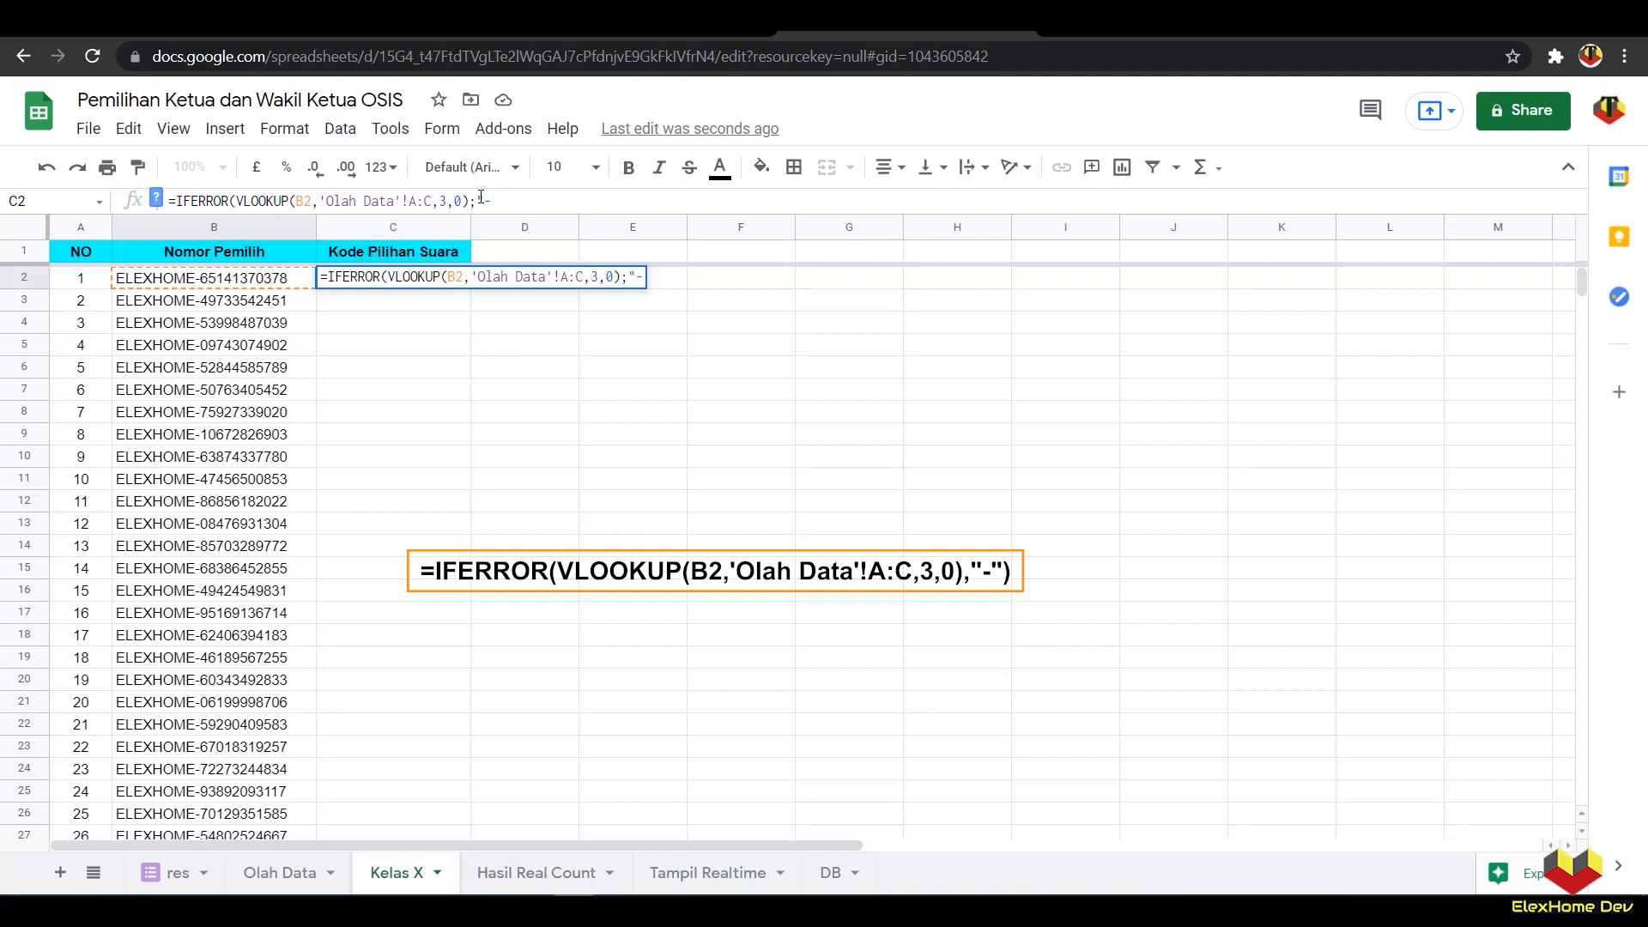
type("\"")
key("Return")
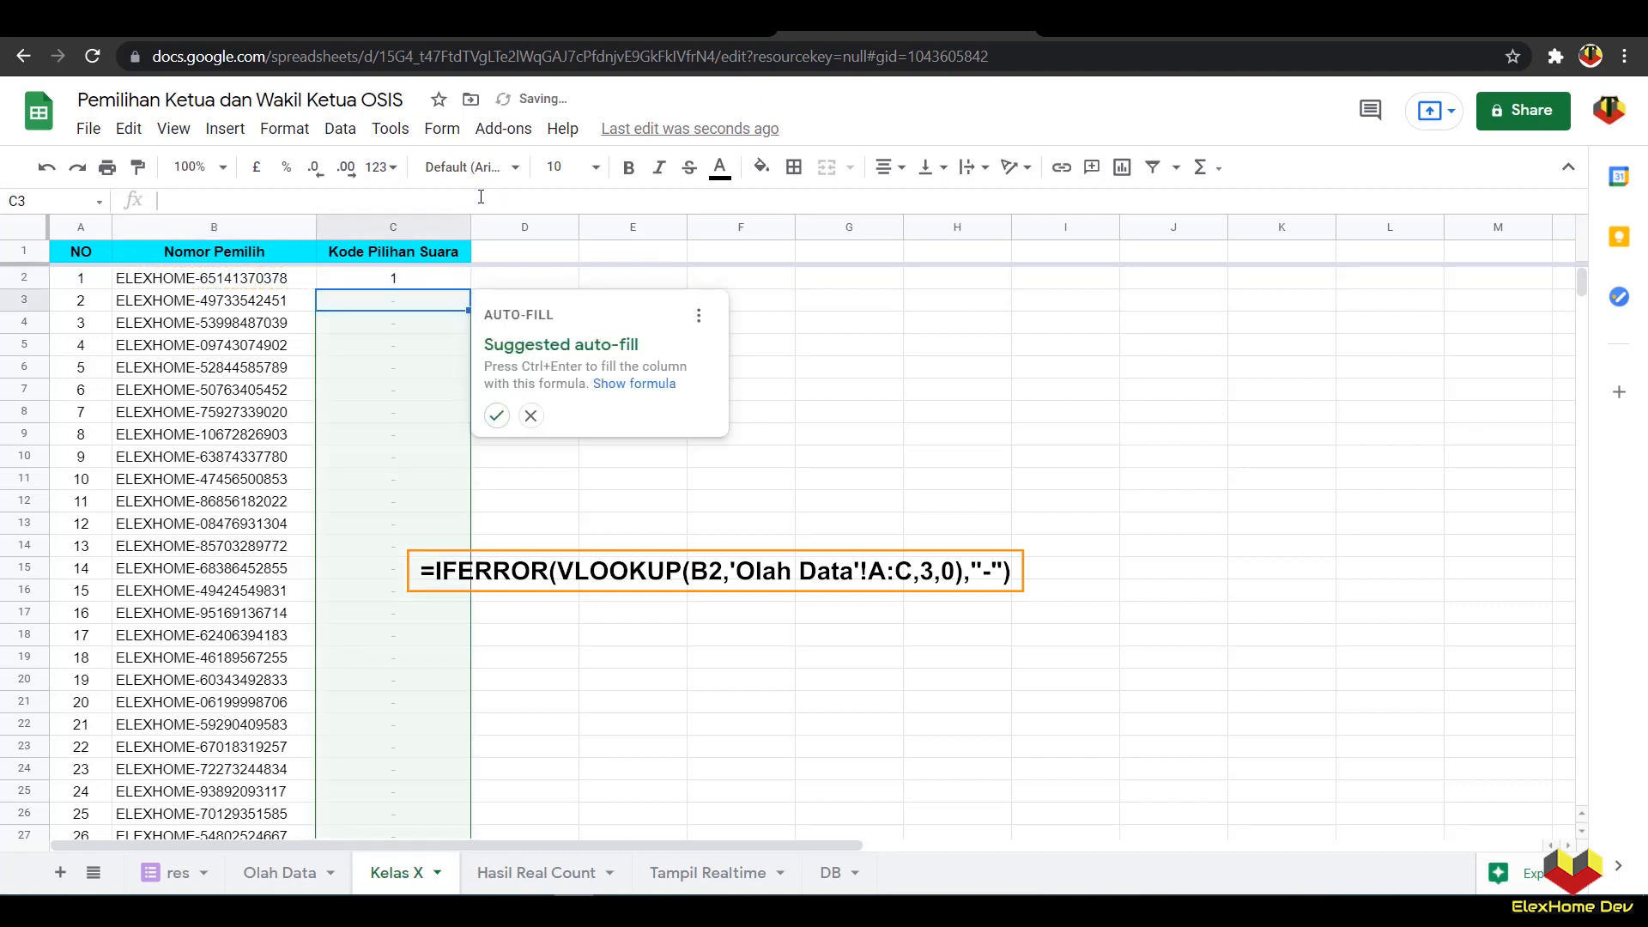
Step: Accept the suggested auto-fill to copy the C2 formula down the Kode Pilihan Suara column, and check the filled rows
left_click(495, 417)
scroll(421, 500, "down", 5)
scroll(421, 499, "down", 3)
left_click(378, 642)
scroll(514, 582, "down", 15)
left_click(397, 415)
scroll(426, 589, "down", 15)
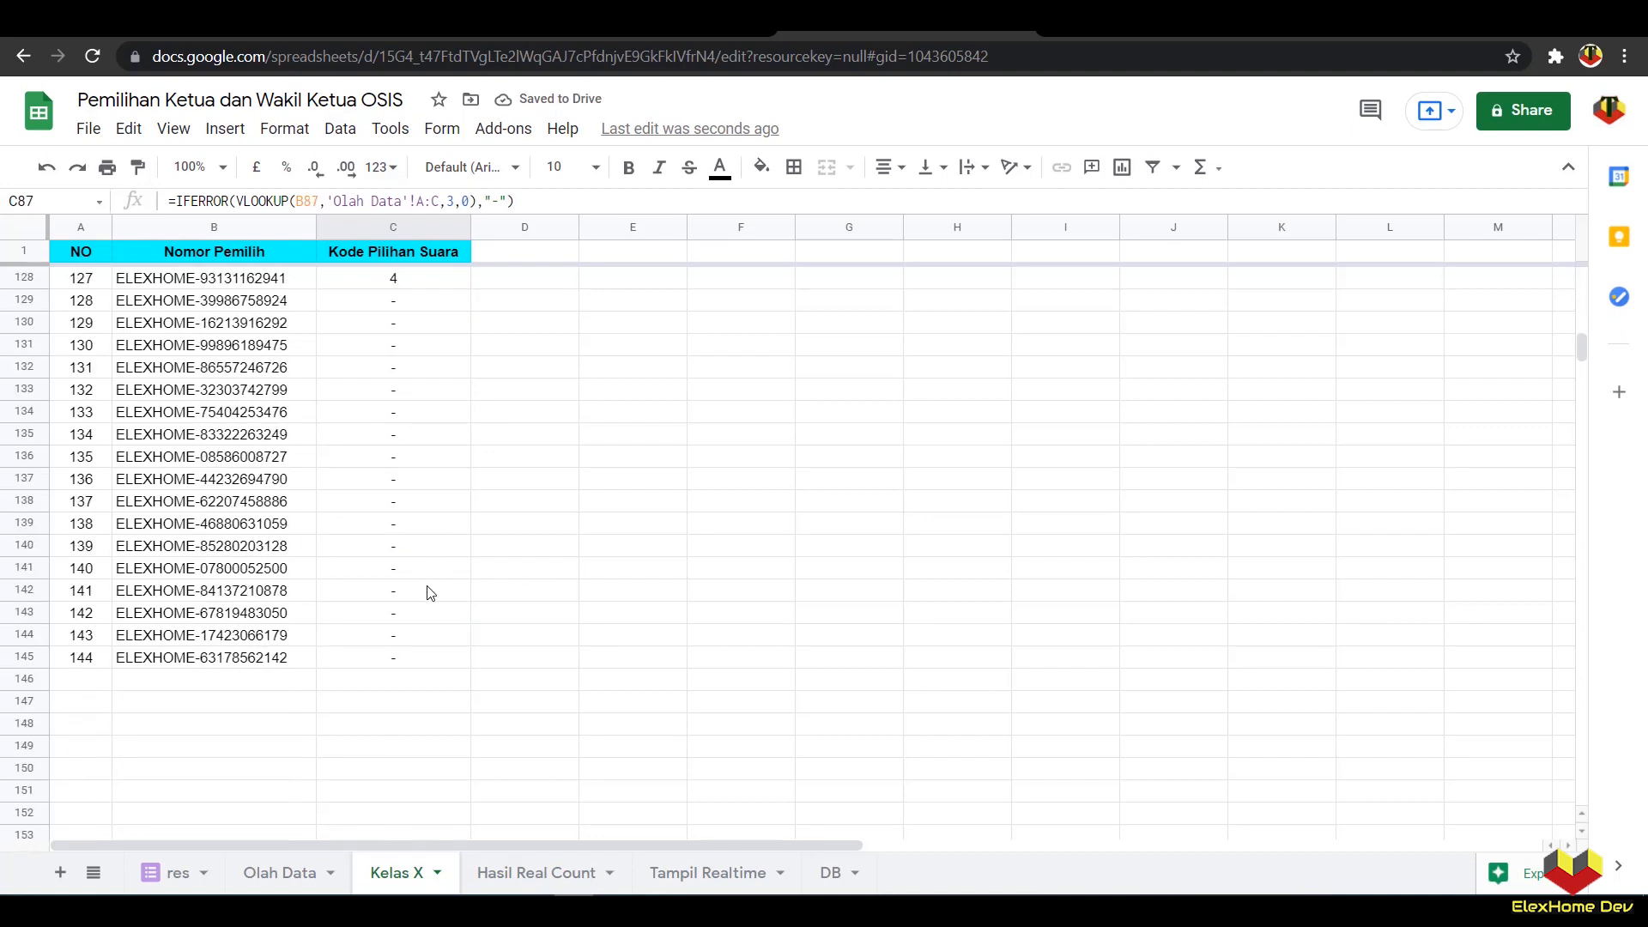
Step: Add a conditional format rule to C2:C145 that fills cells red when the text contains "-"
left_click(415, 665)
scroll(1453, 507, "up", 8)
left_click_drag(1583, 335, 1573, 255)
left_click(368, 281, "shift")
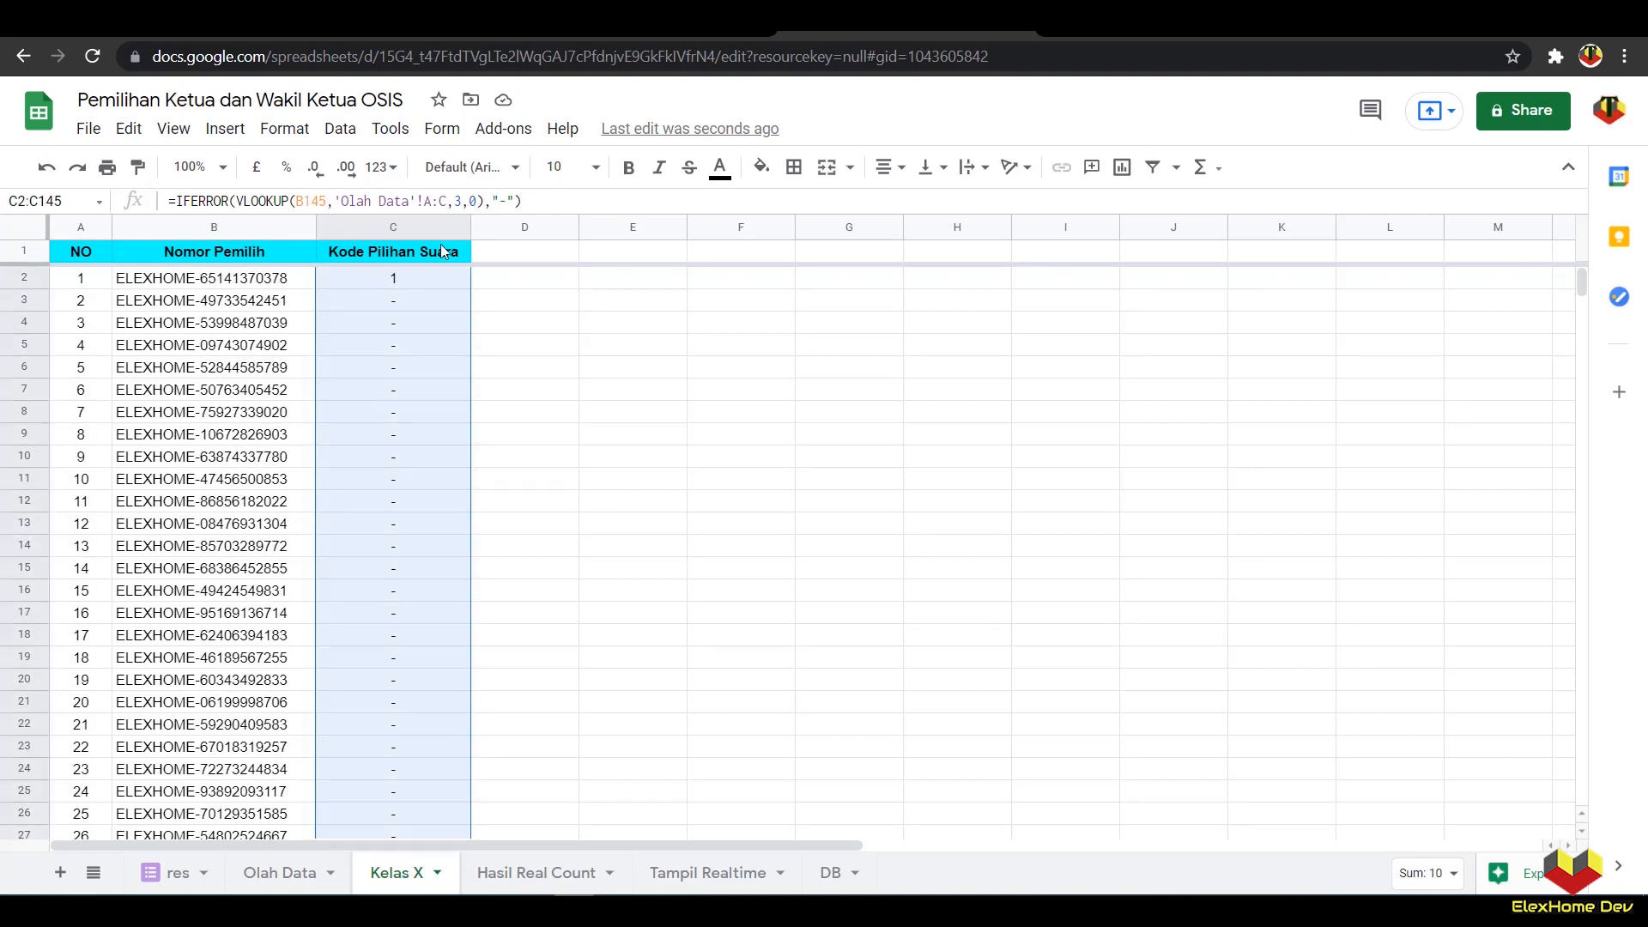
left_click(284, 128)
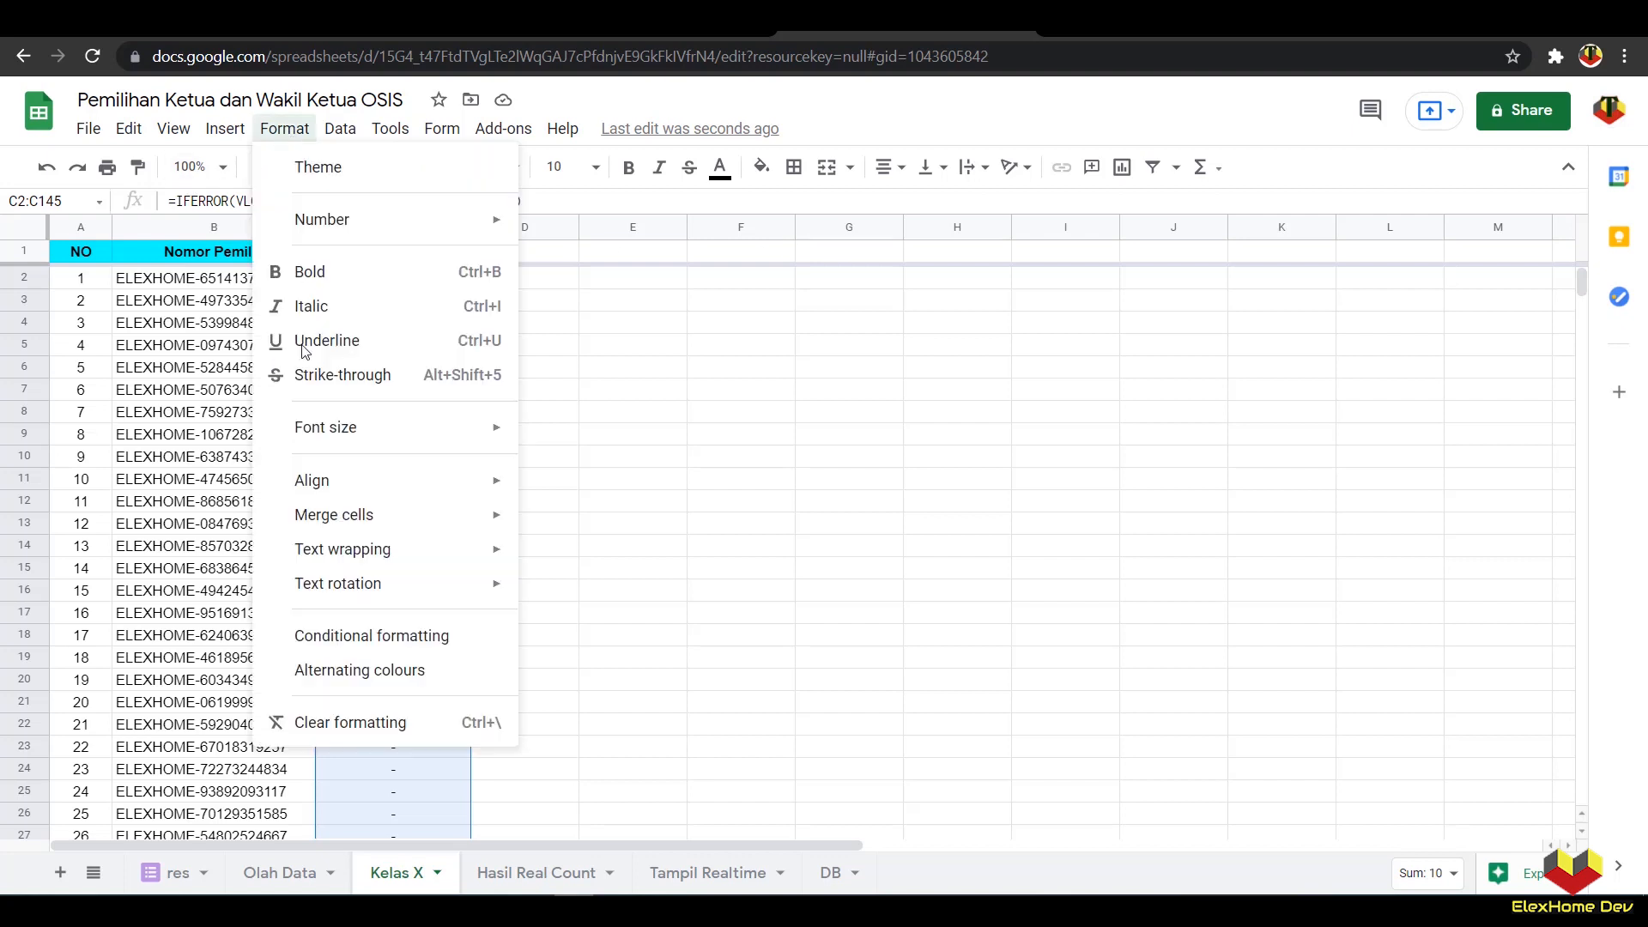
left_click(381, 645)
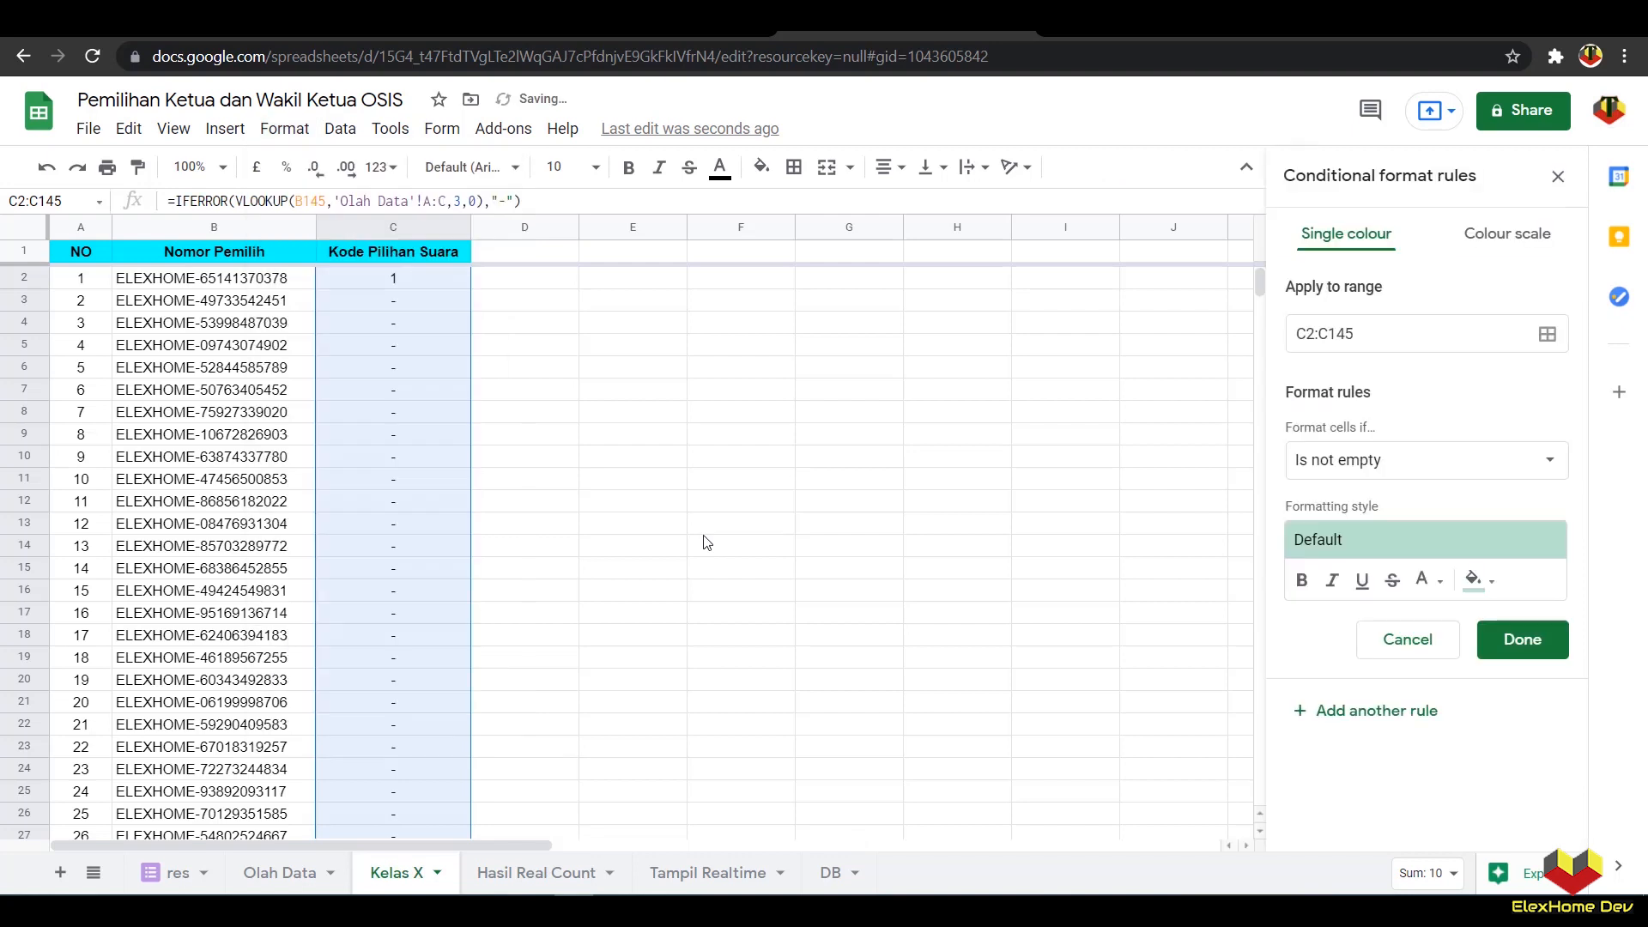
left_click(1355, 467)
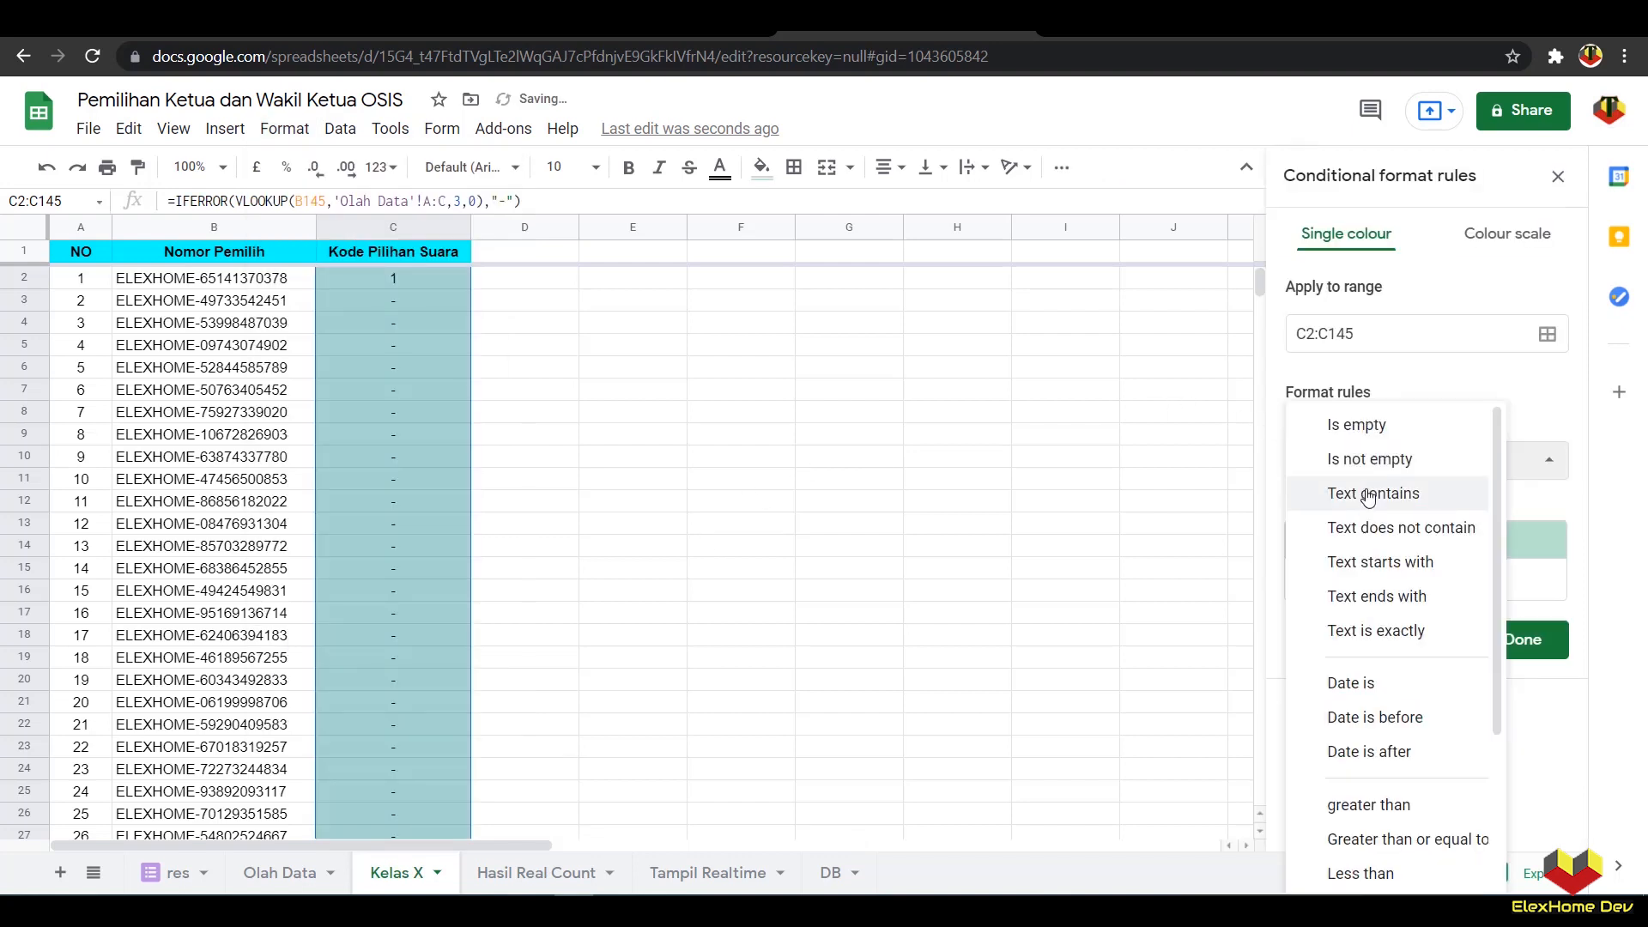
left_click(1364, 491)
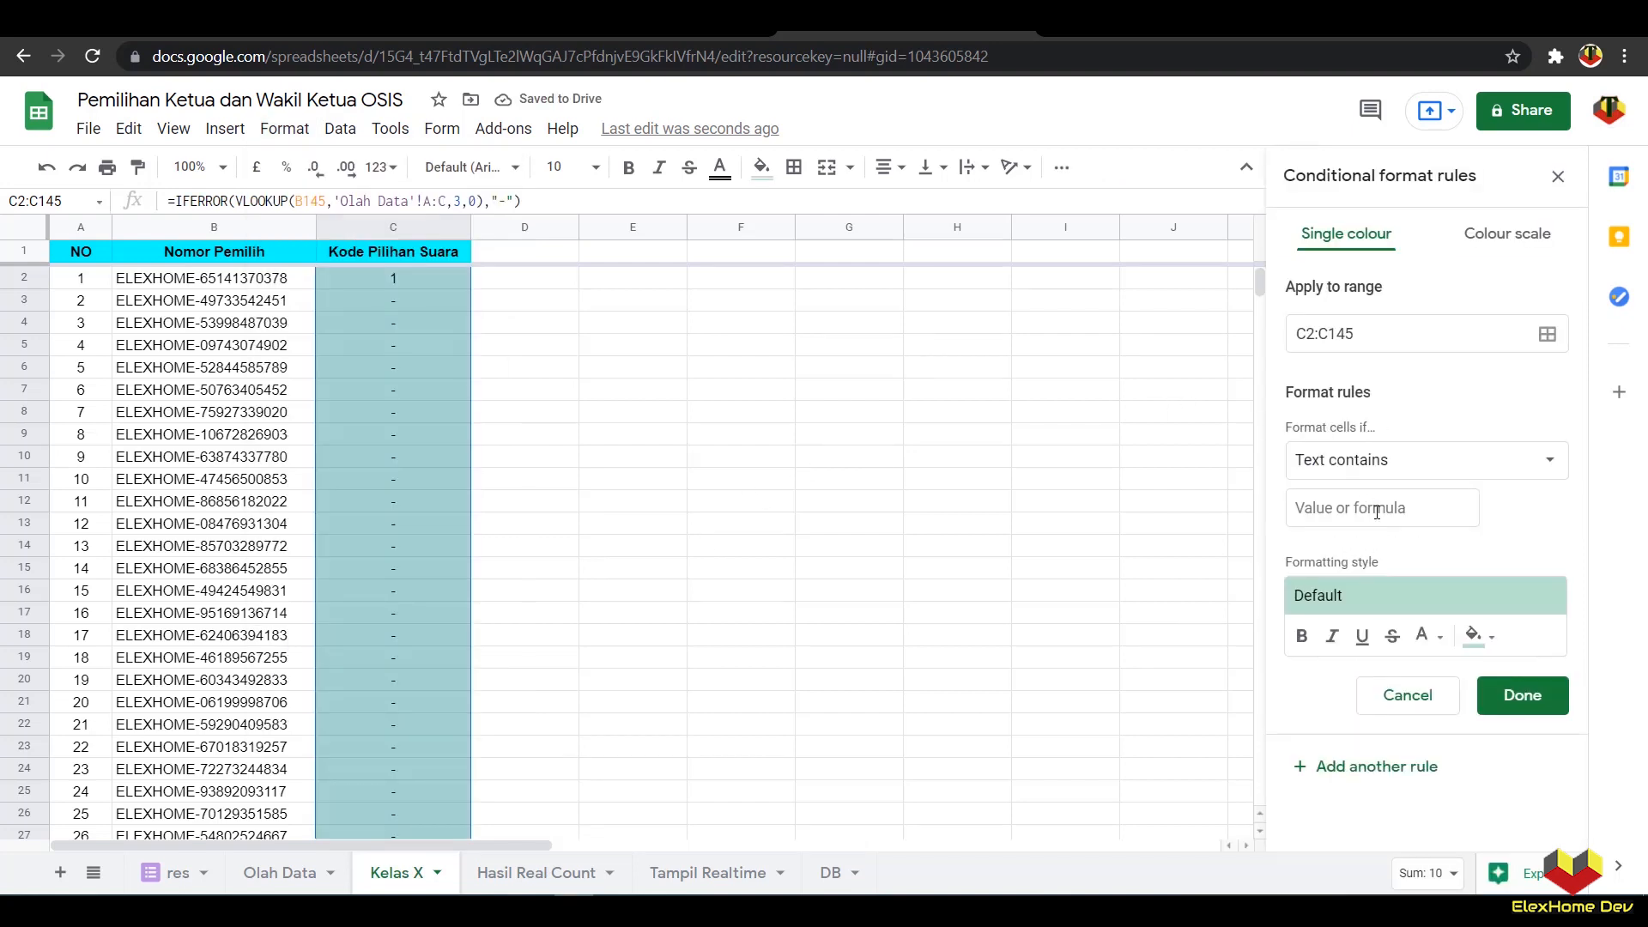
left_click(1377, 509)
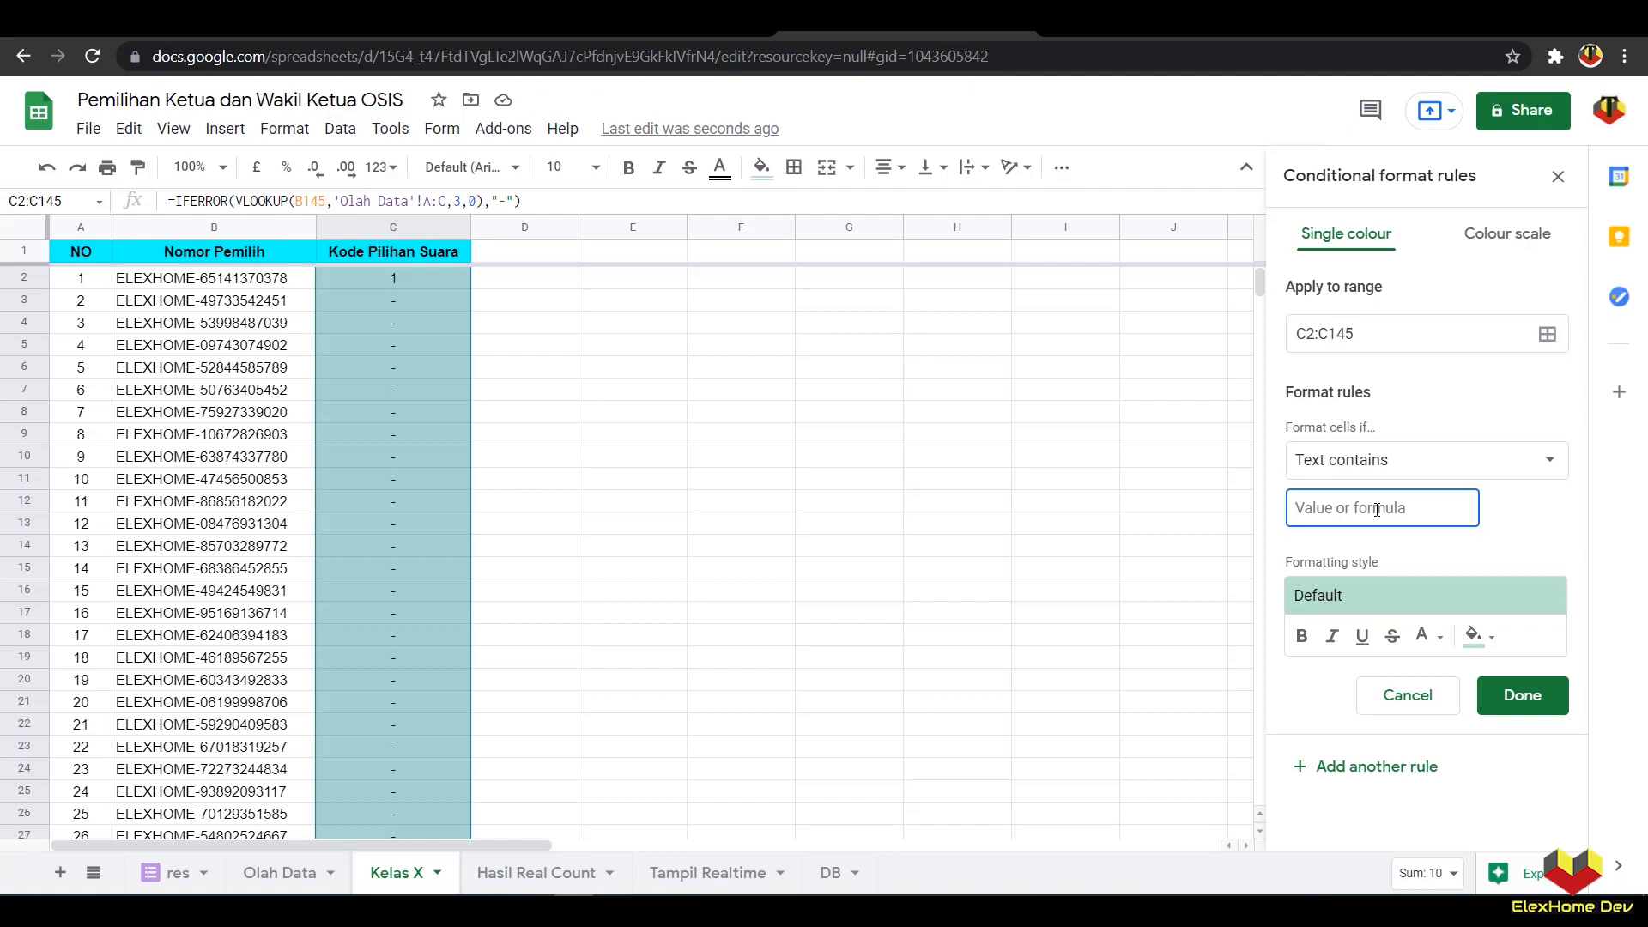
left_click(1489, 640)
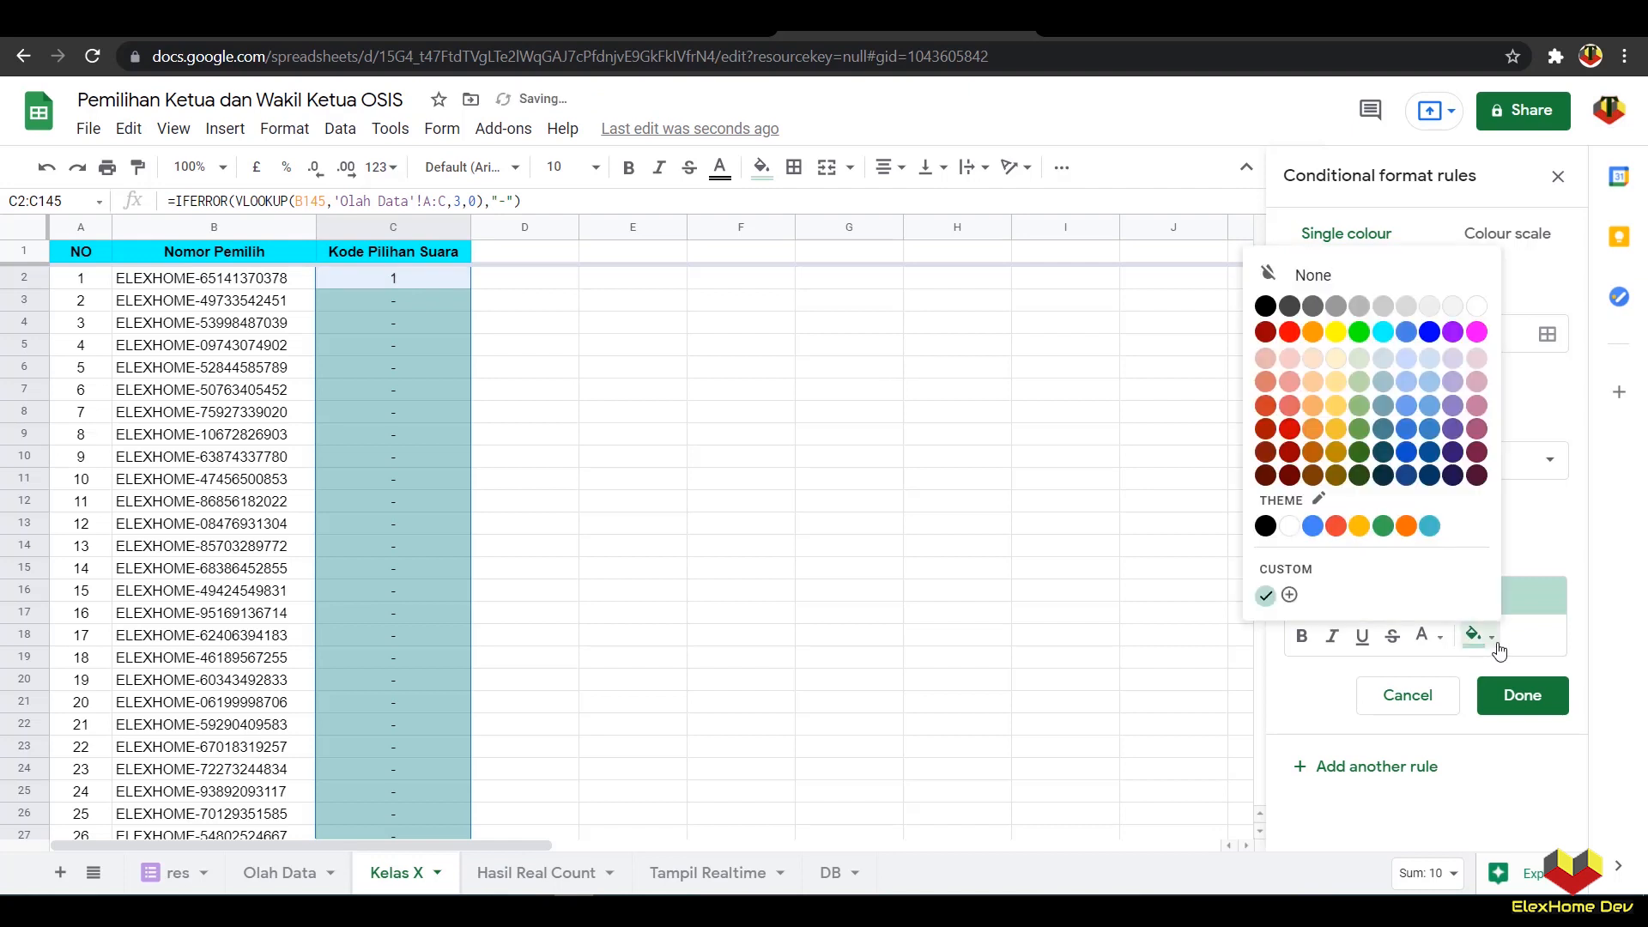
left_click(1337, 527)
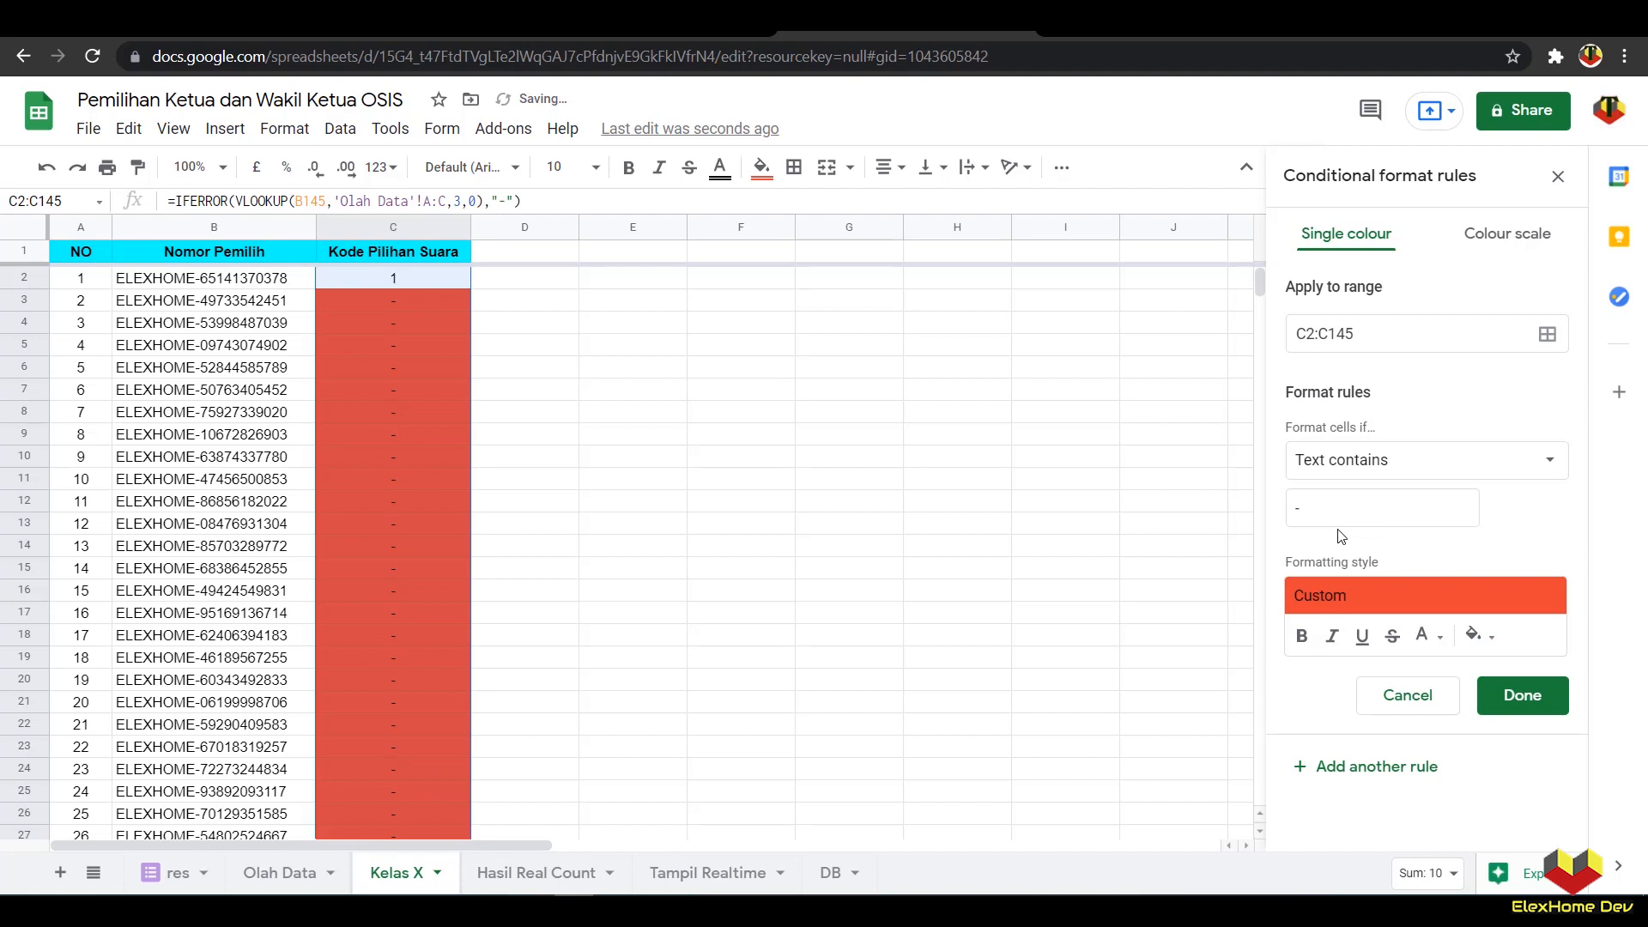
left_click(1521, 694)
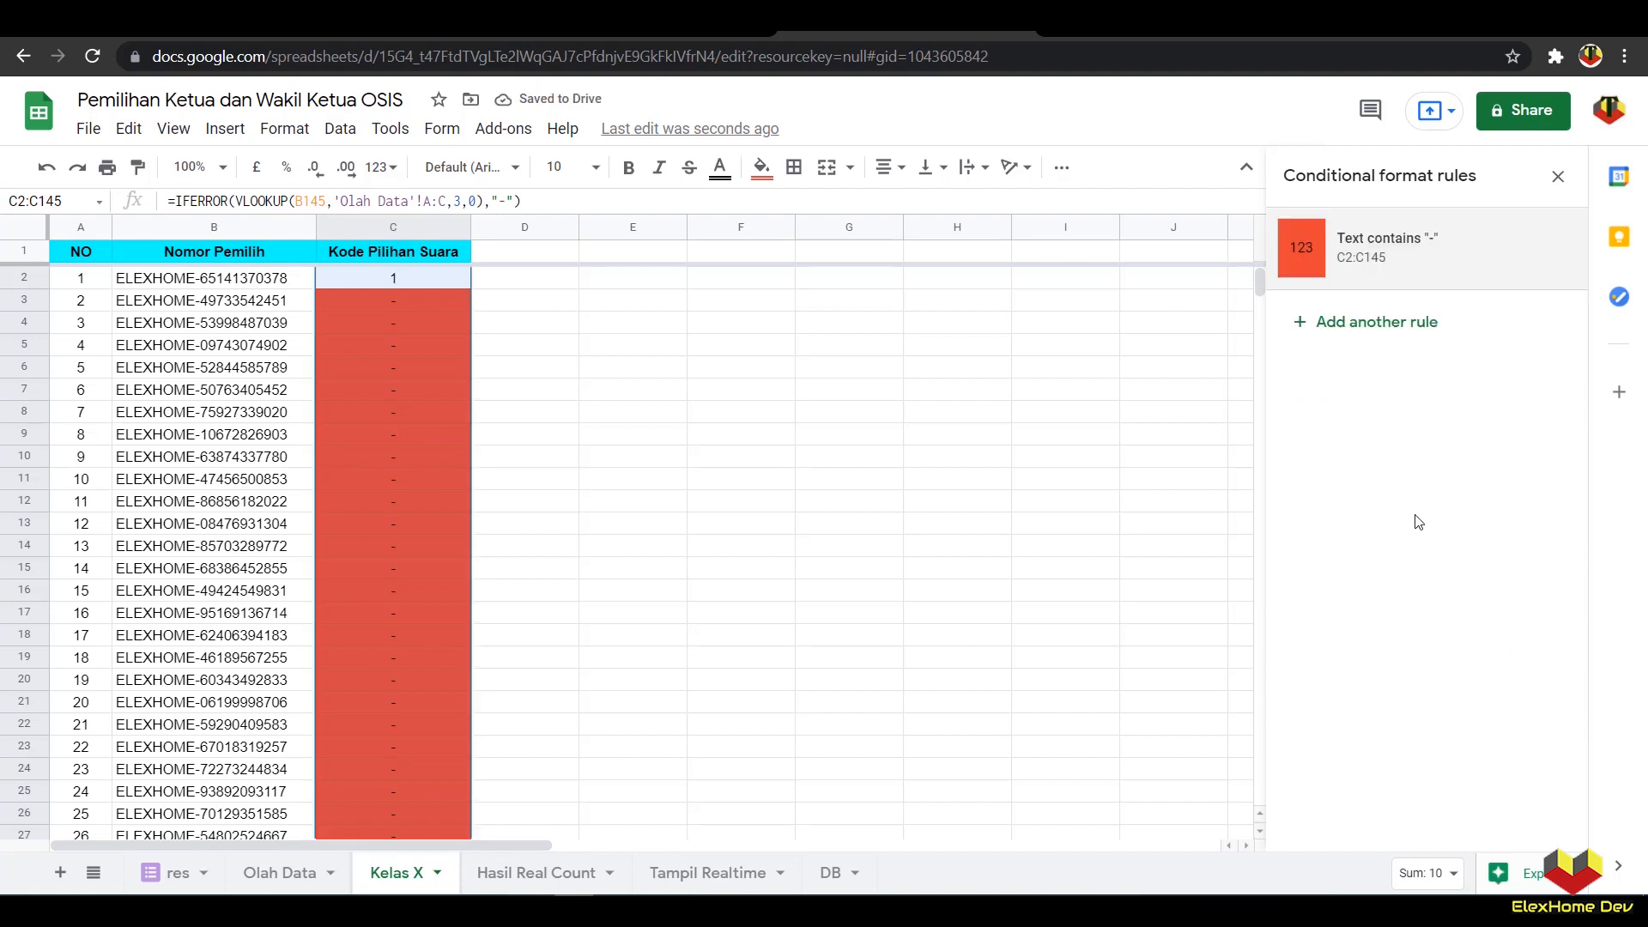
Step: Add another conditional format rule to C2:C145 that fills cells green when the text does not contain "-"
left_click(1348, 325)
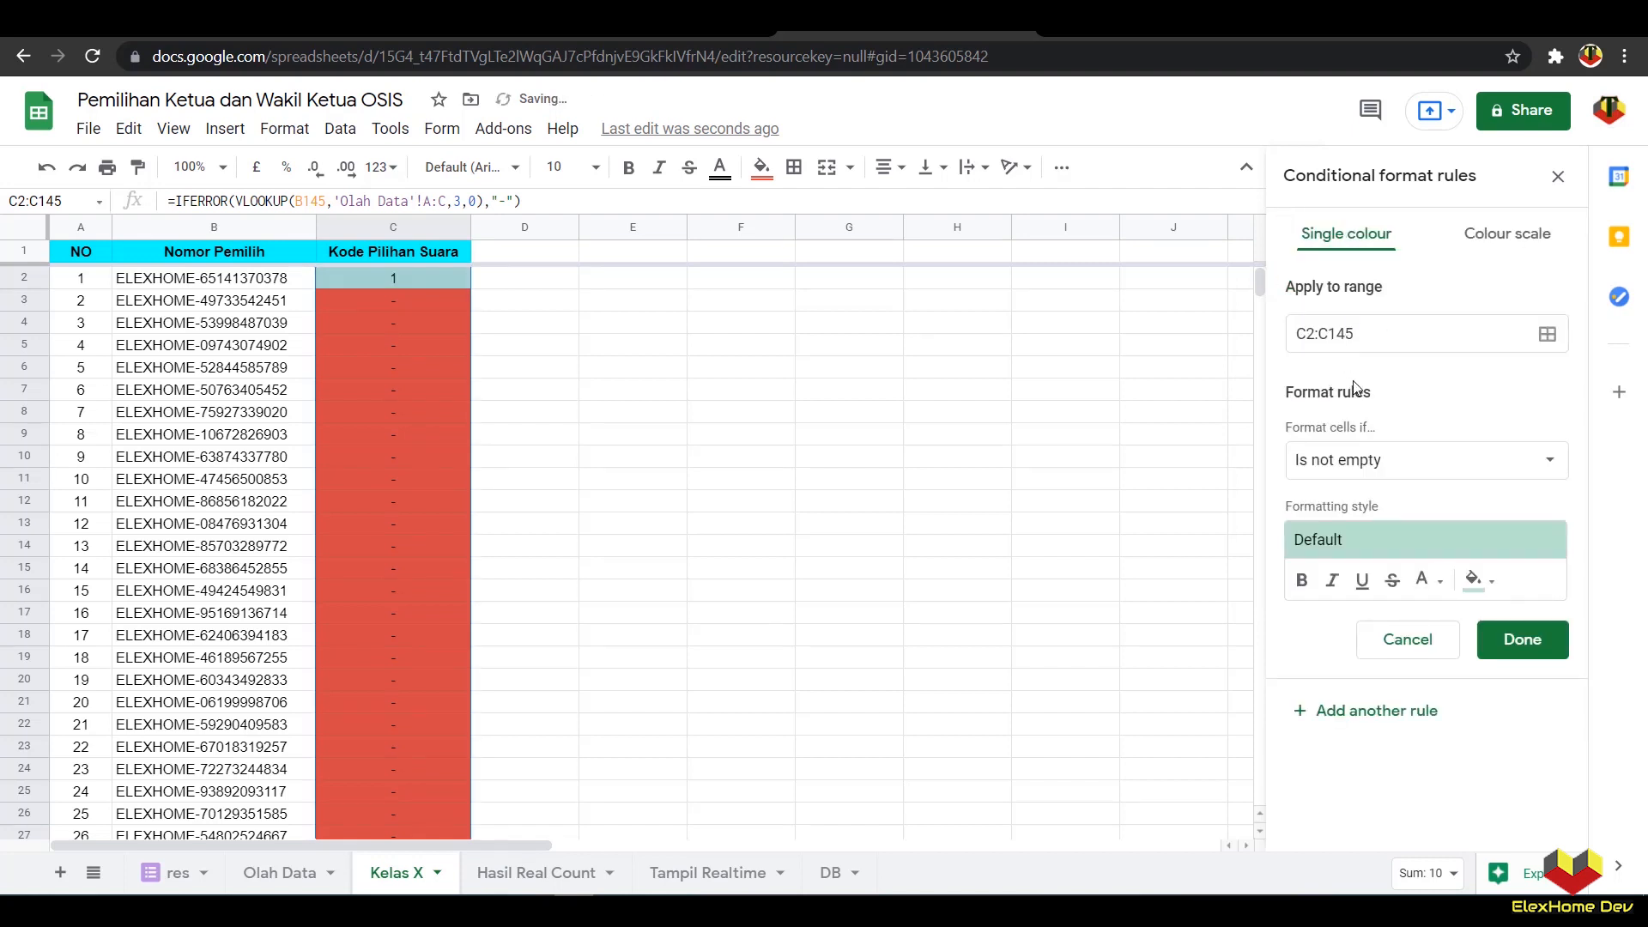
left_click(1376, 469)
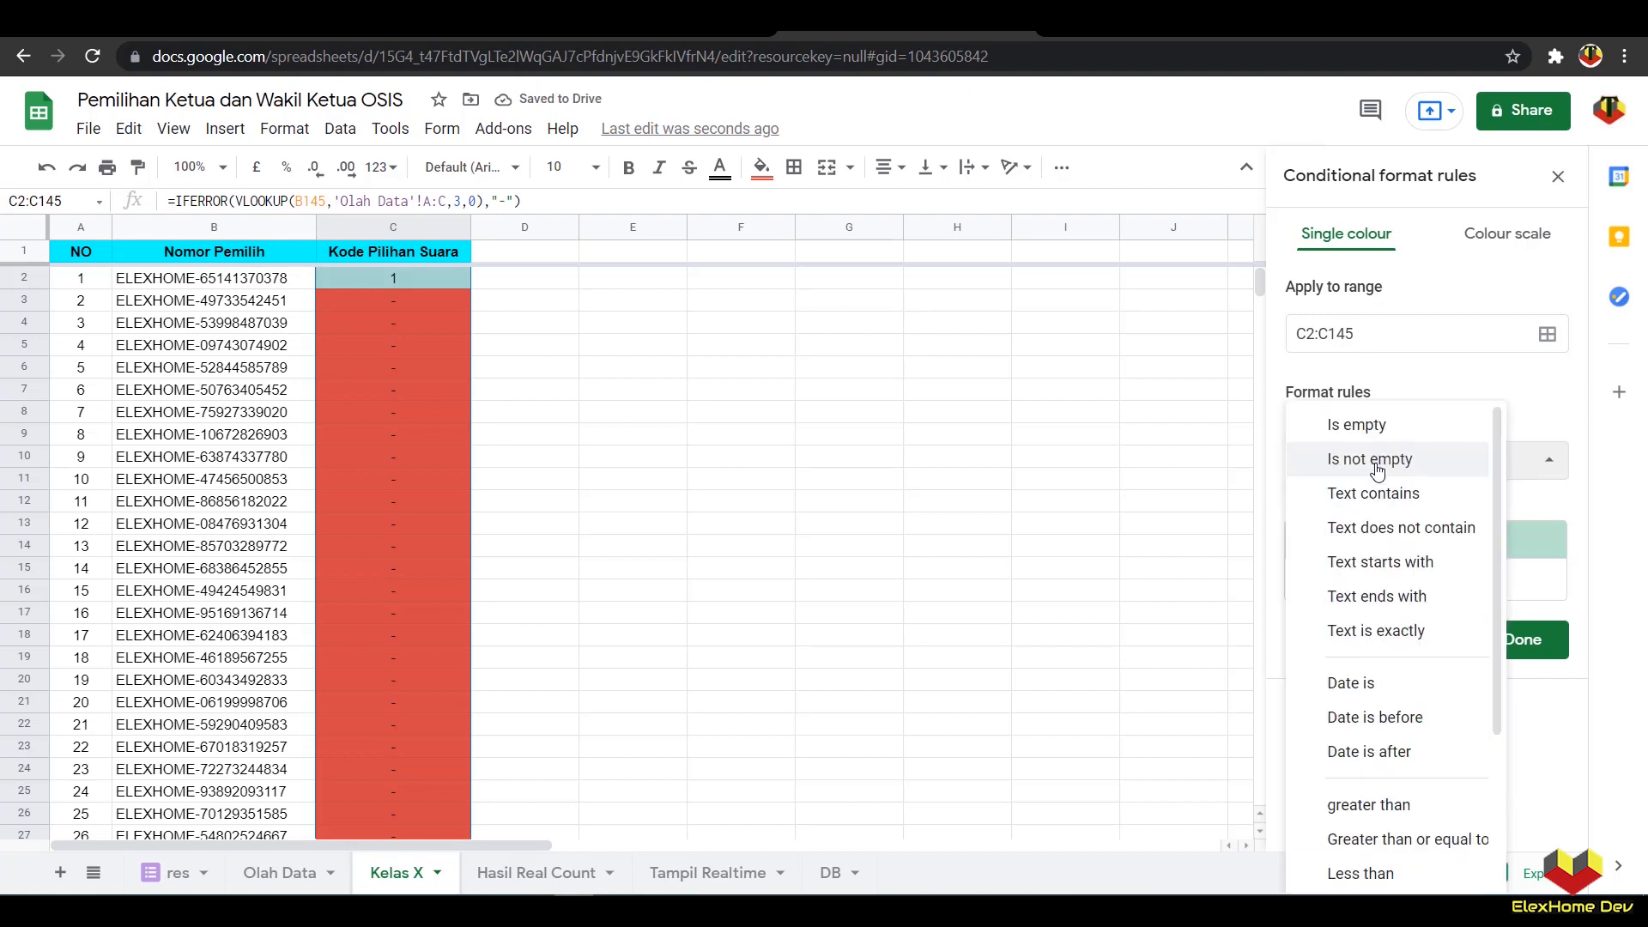
left_click(1408, 529)
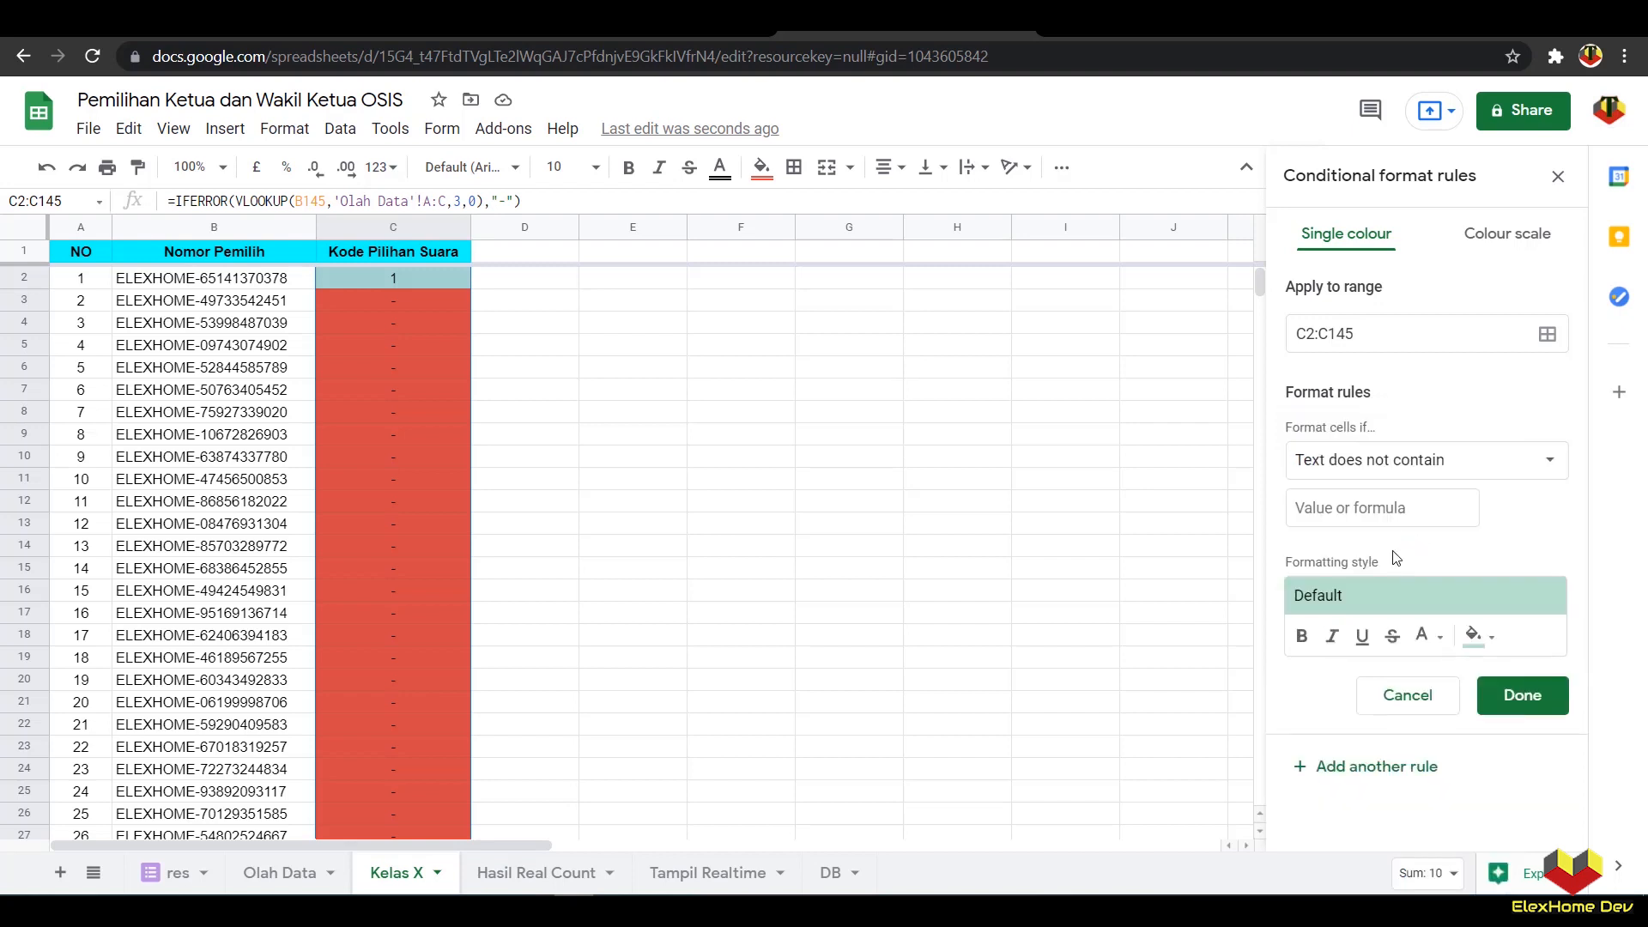
left_click(1370, 510)
type("-")
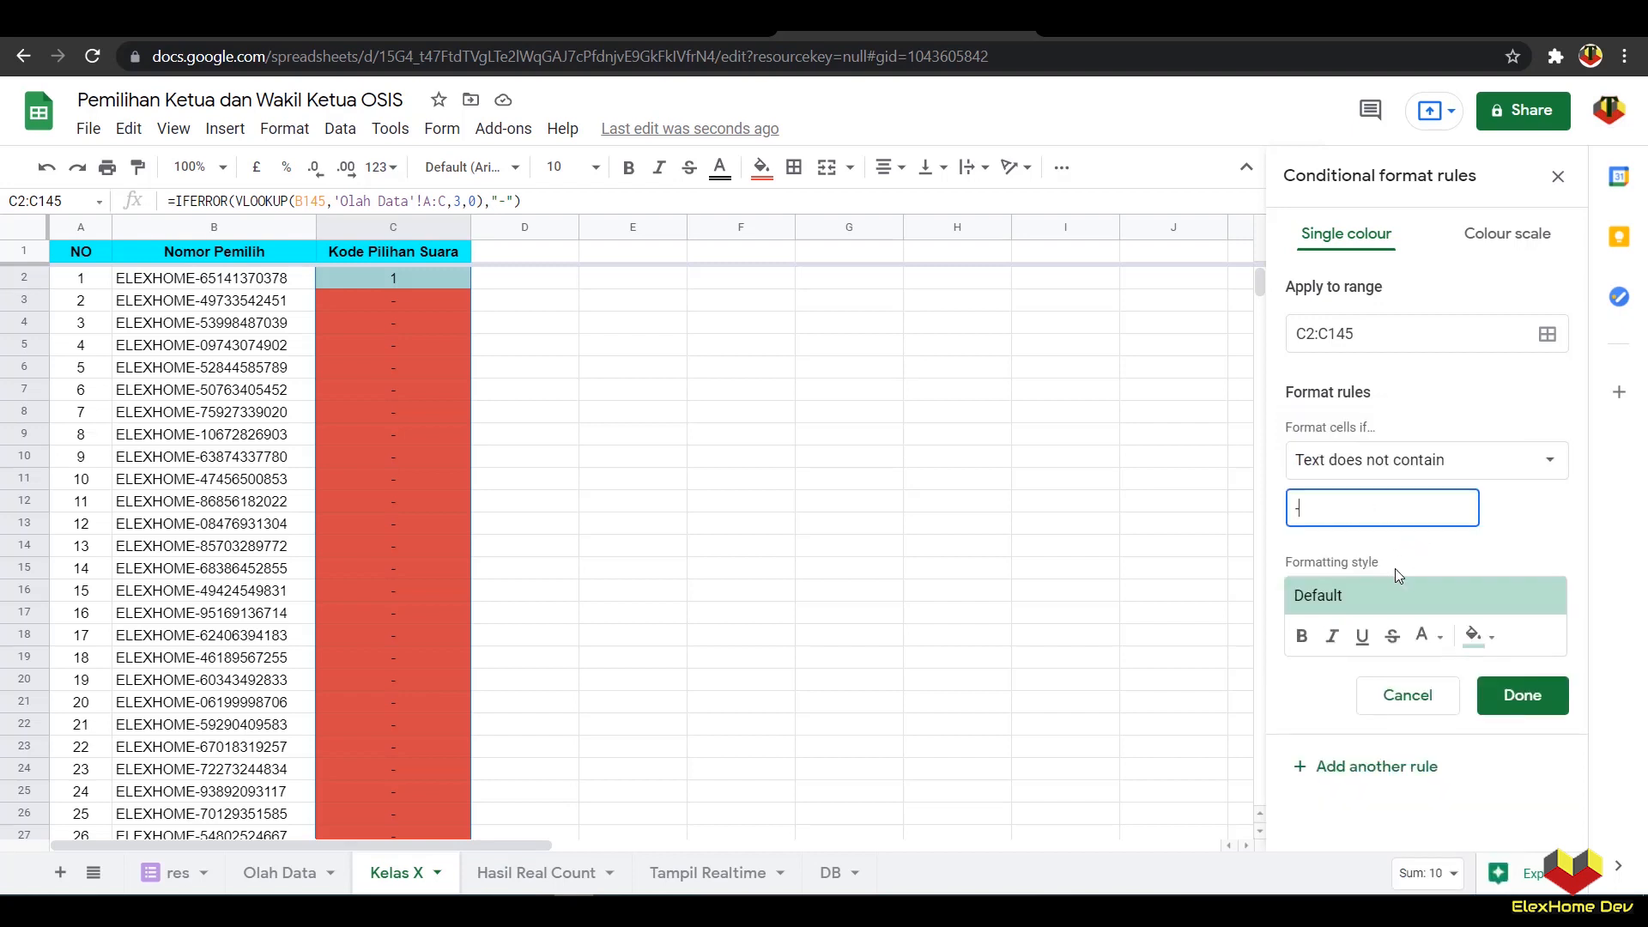
left_click(1476, 636)
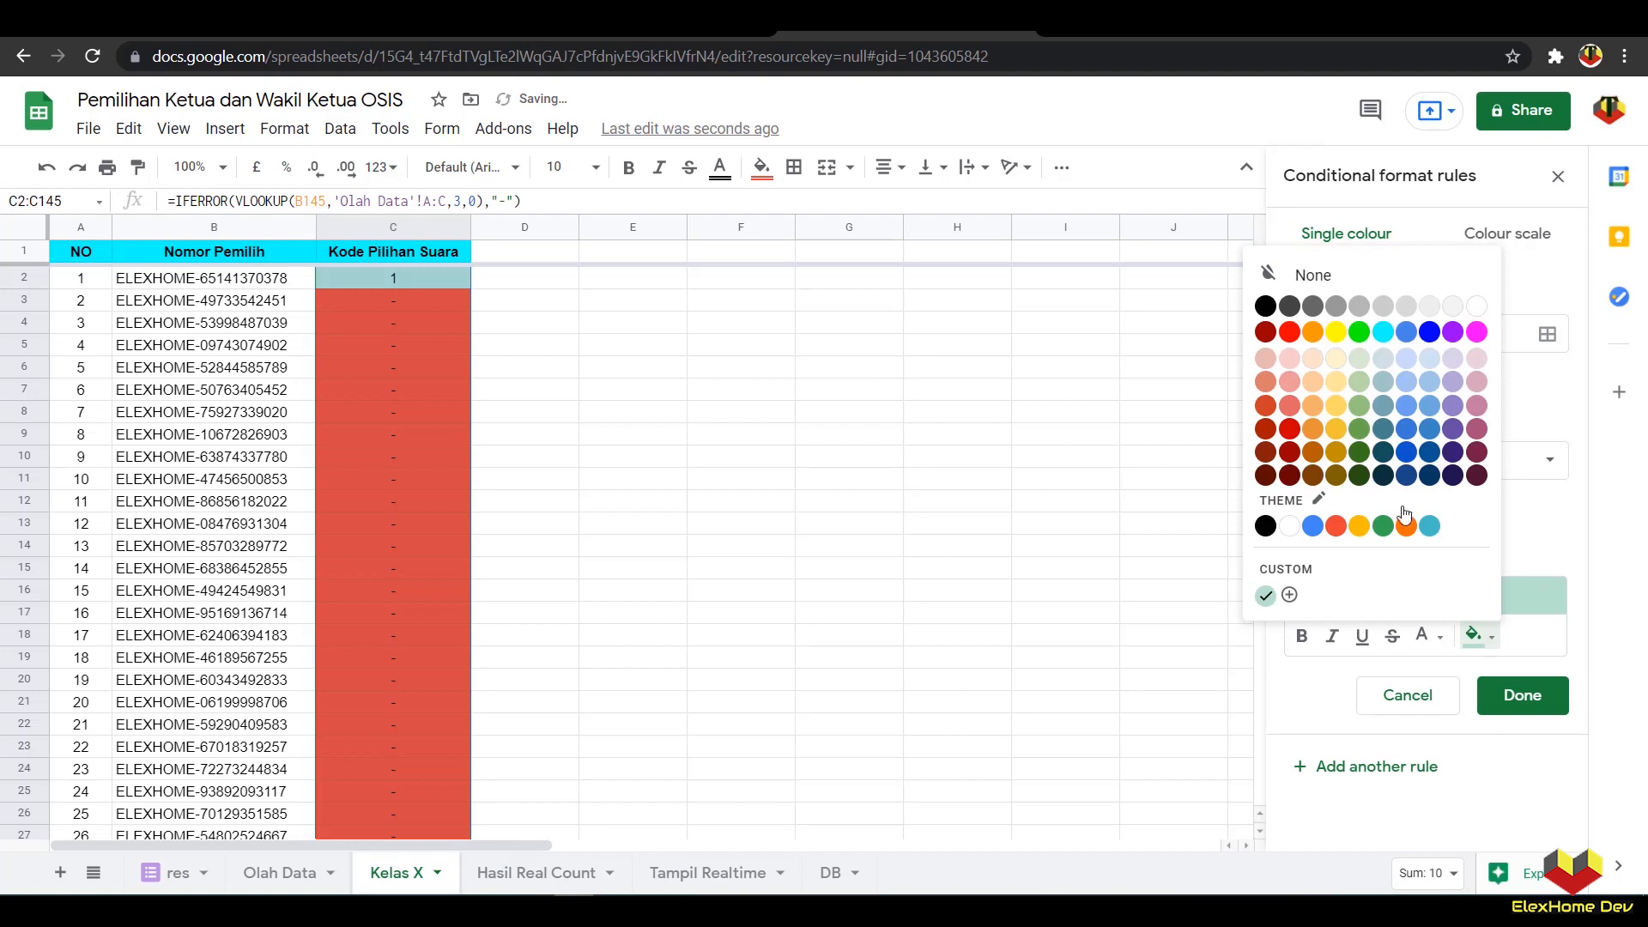
left_click(1359, 332)
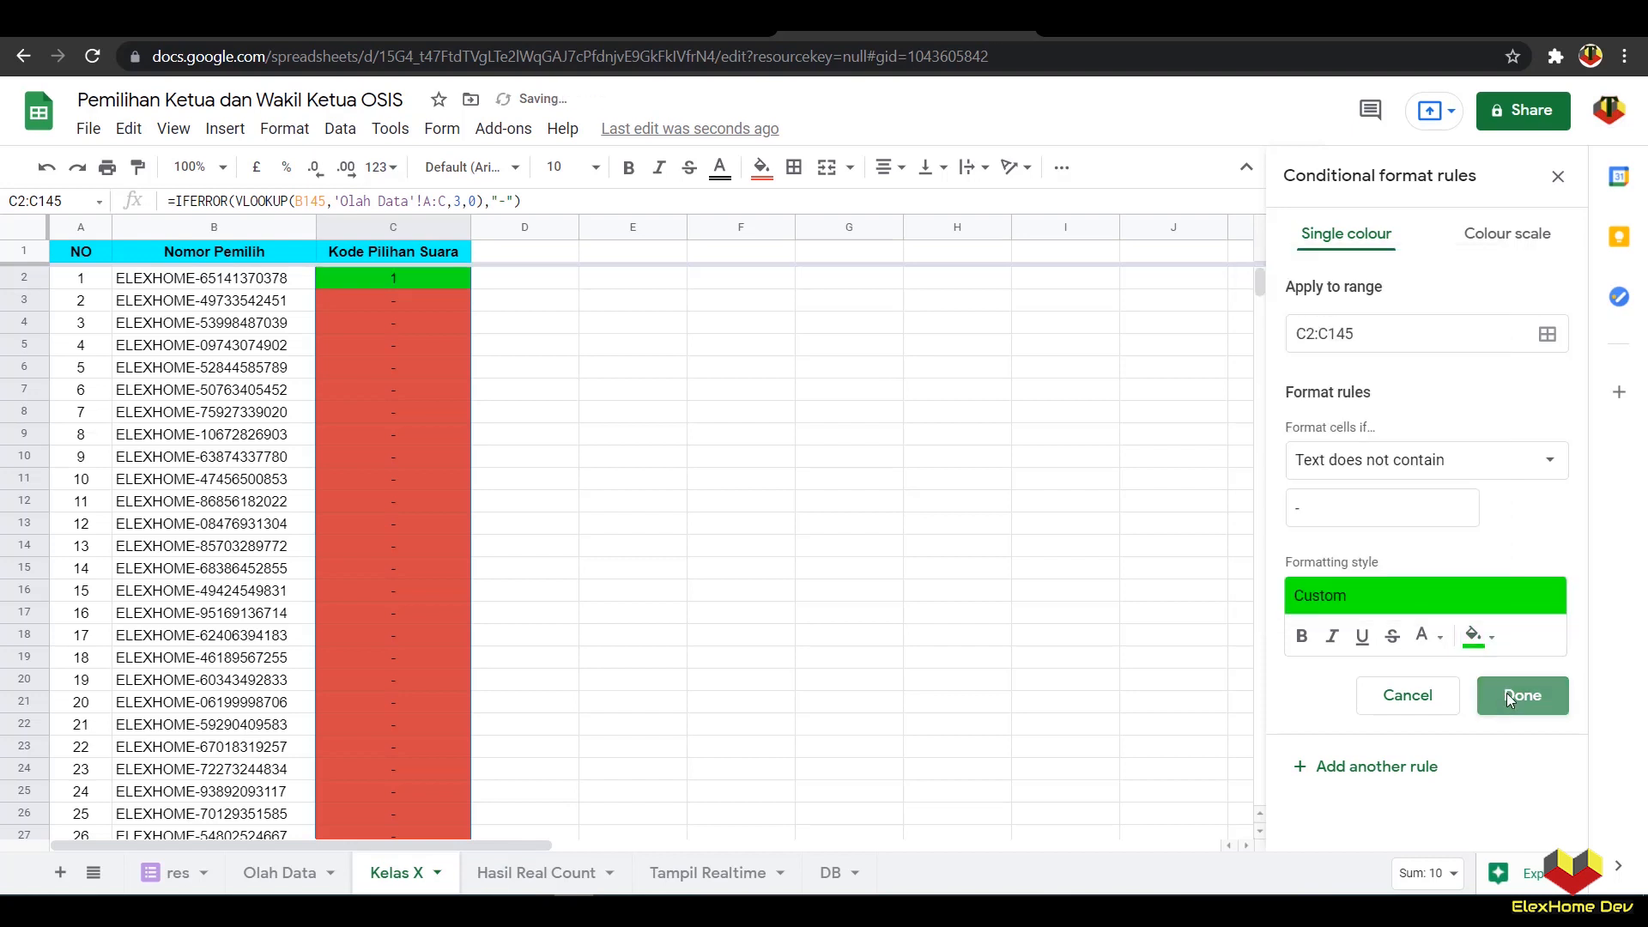
left_click(1508, 695)
left_click(1558, 176)
Step: Check the red and green colour coding down the Kode Pilihan Suara column of the Kelas X sheet
left_click(991, 418)
scroll(967, 467, "down", 12)
scroll(733, 596, "up", 6)
scroll(734, 598, "up", 8)
scroll(532, 747, "down", 20)
scroll(523, 725, "down", 2)
scroll(523, 725, "up", 10)
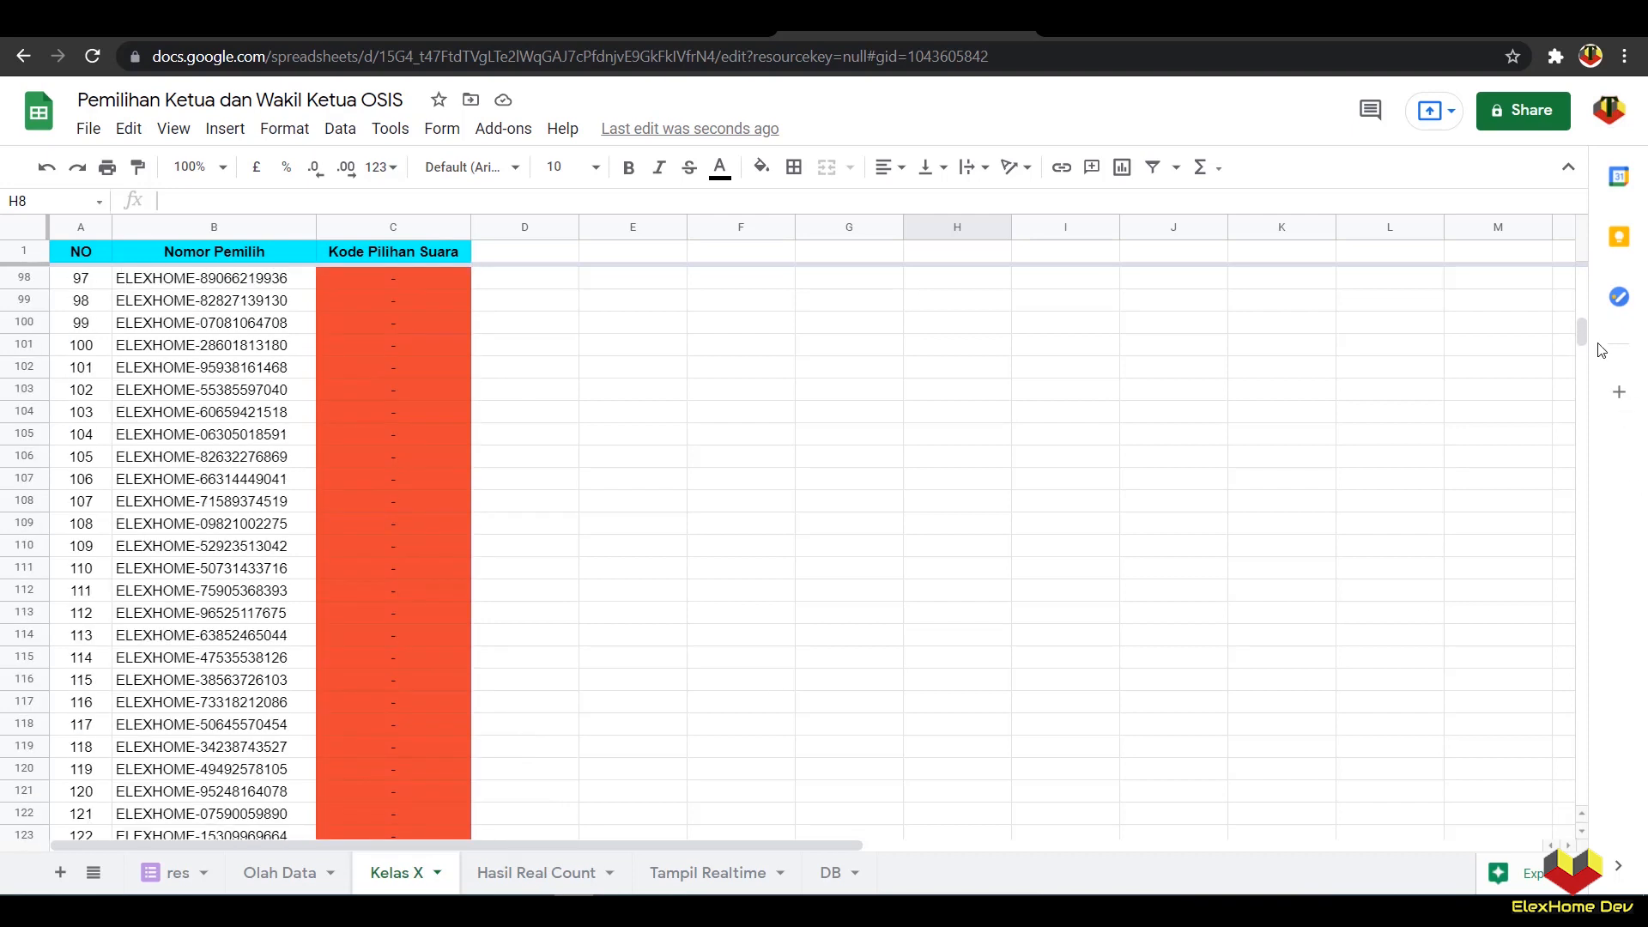
left_click_drag(1582, 333, 1402, 301)
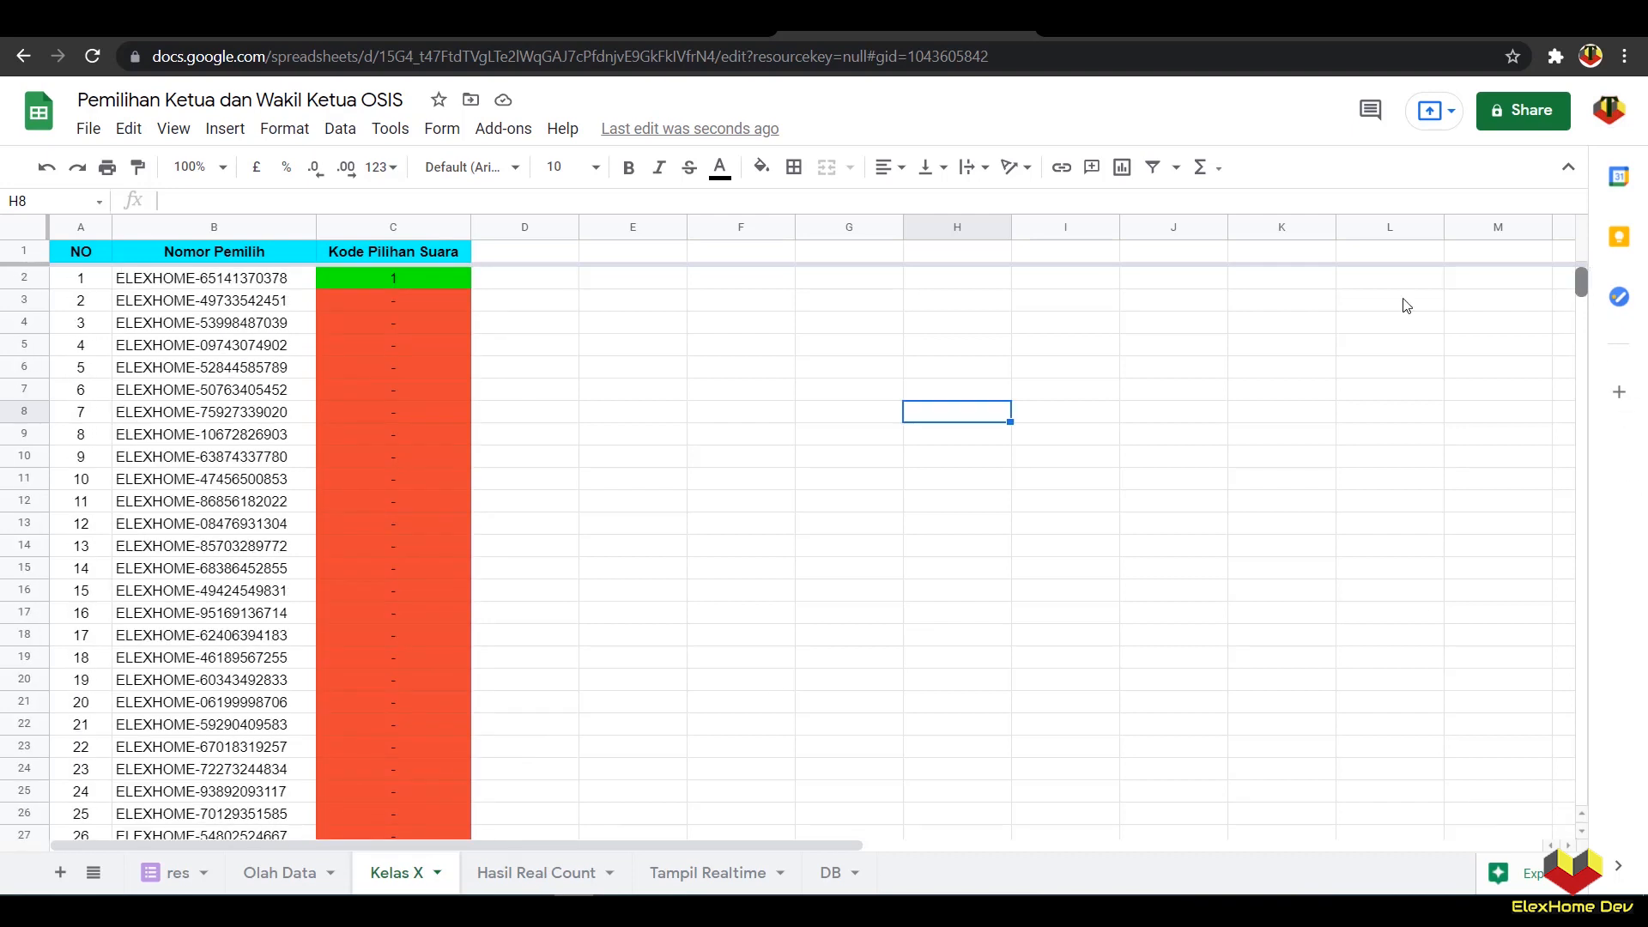
Step: Duplicate the Kelas X sheet and rename the copy Kelas XI
left_click(438, 873)
left_click(456, 533)
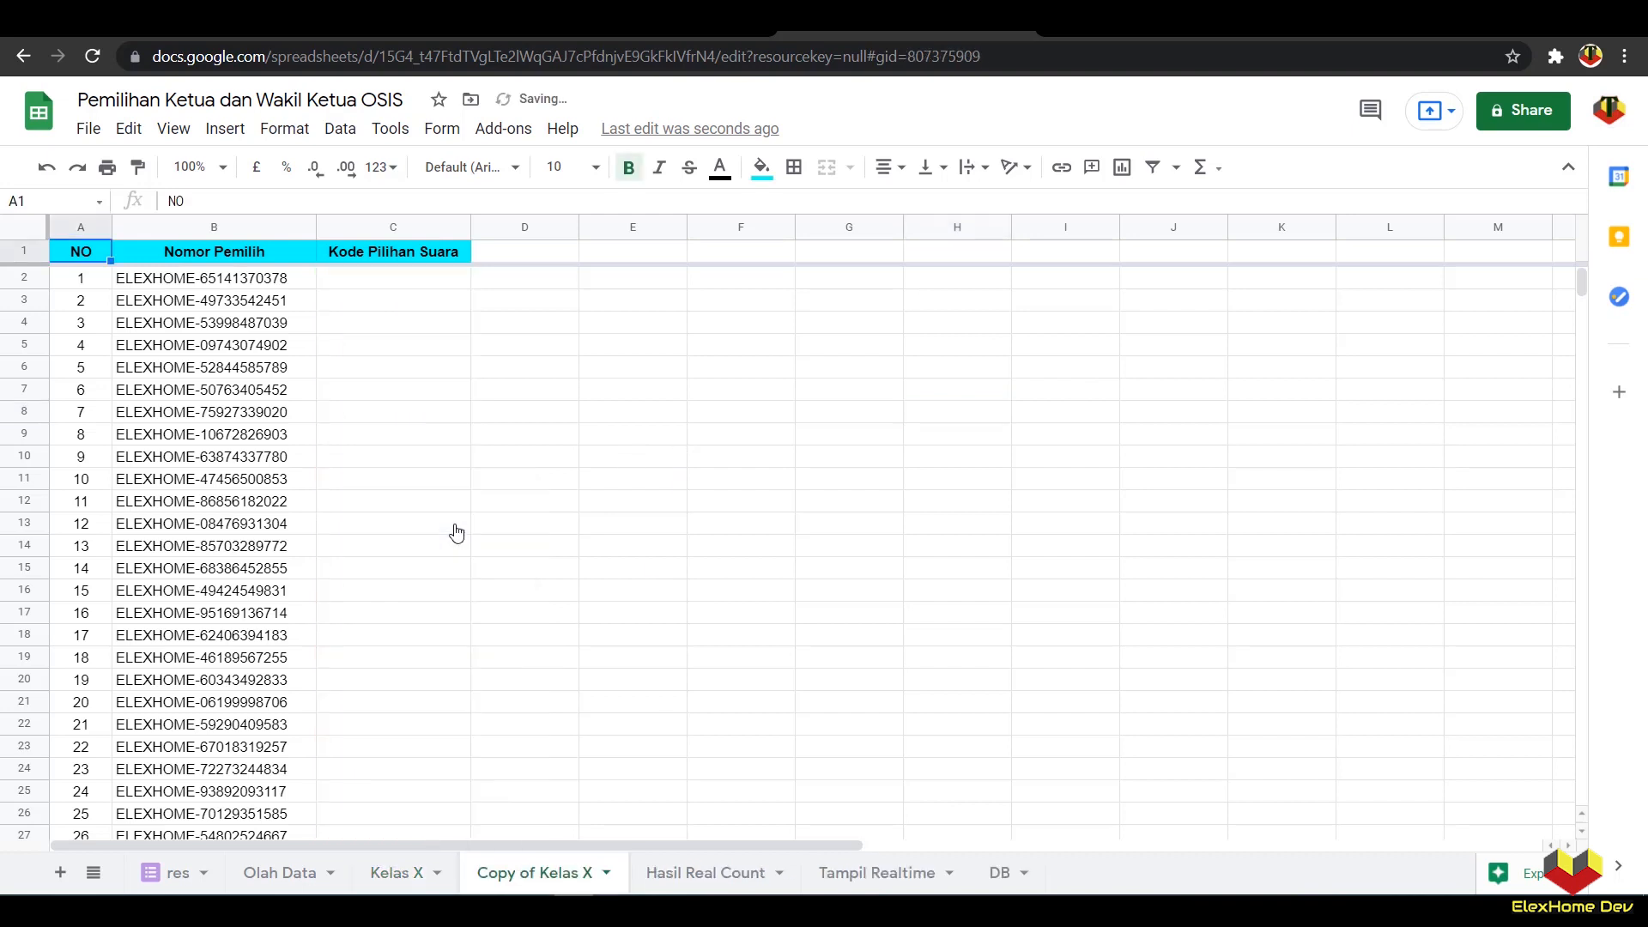
double_click(529, 883)
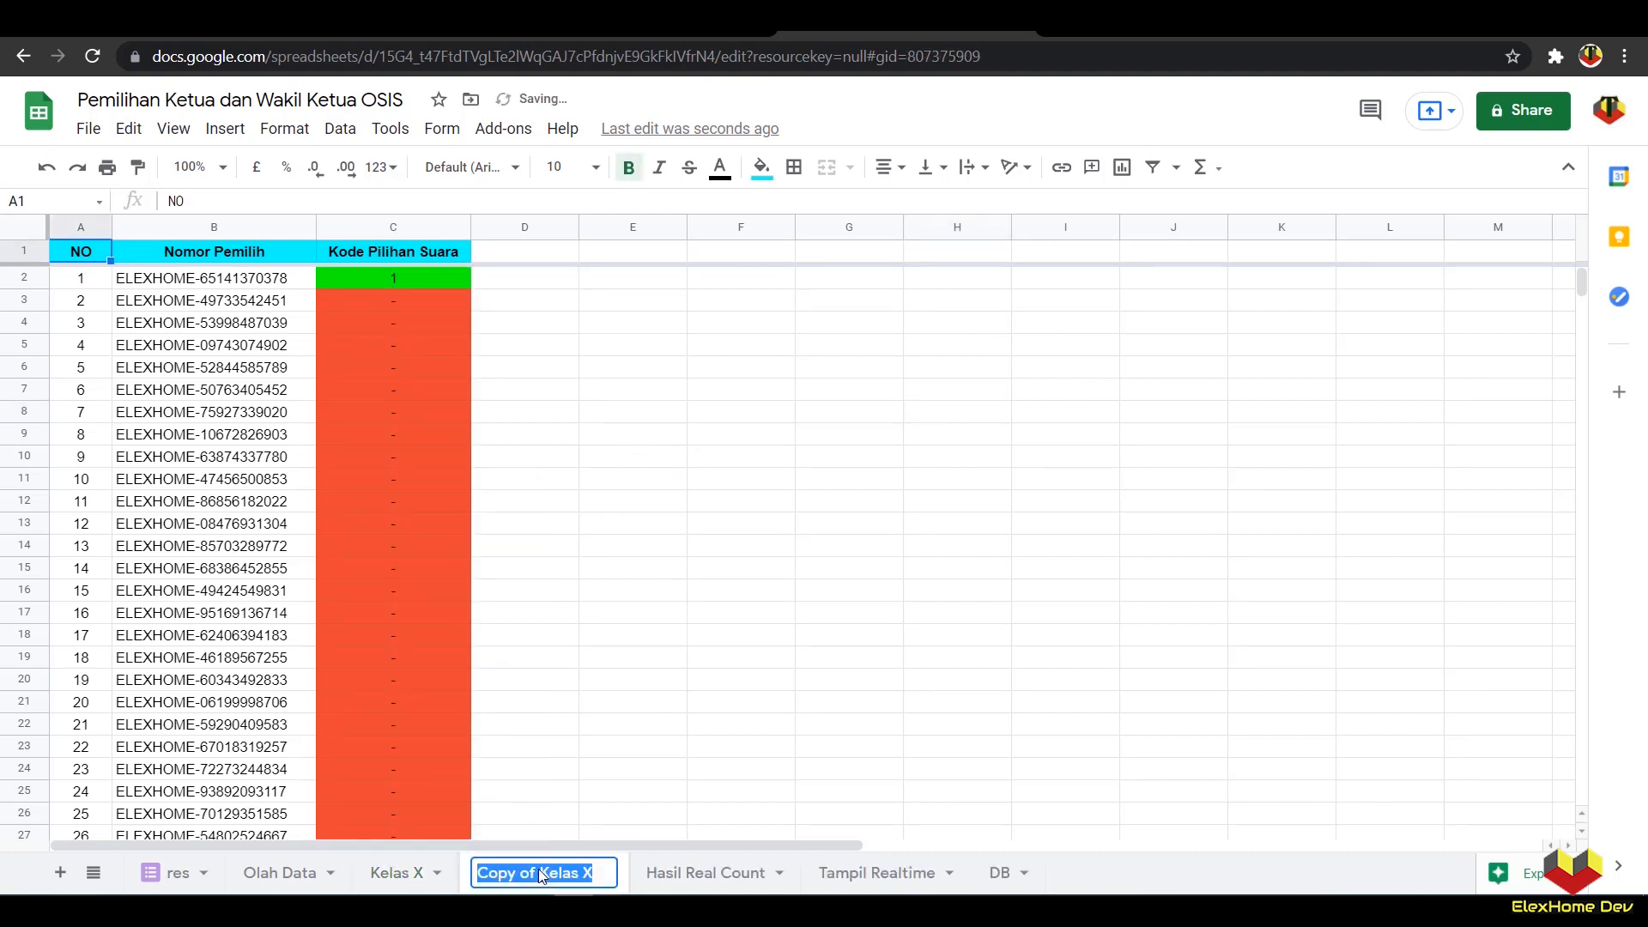
left_click_drag(543, 875, 474, 888)
key("BackSpace")
type("I")
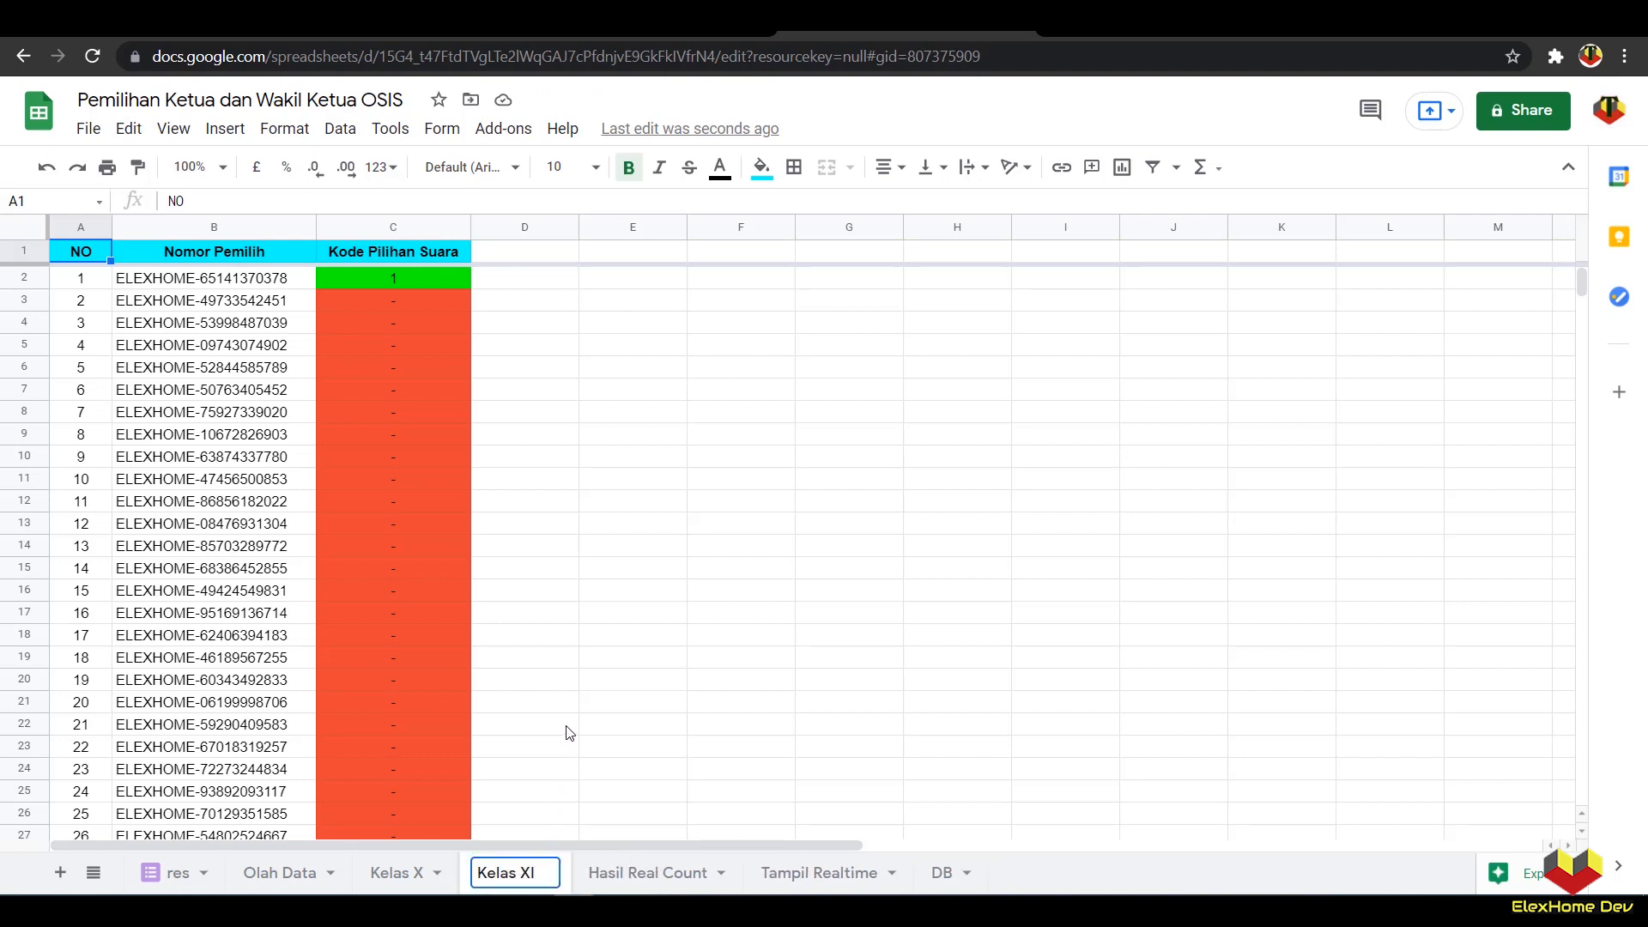
key("Return")
Step: Copy the voter numbers of all class XI students, B146:B289, from the DB sheet
left_click(941, 872)
scroll(484, 605, "down", 20)
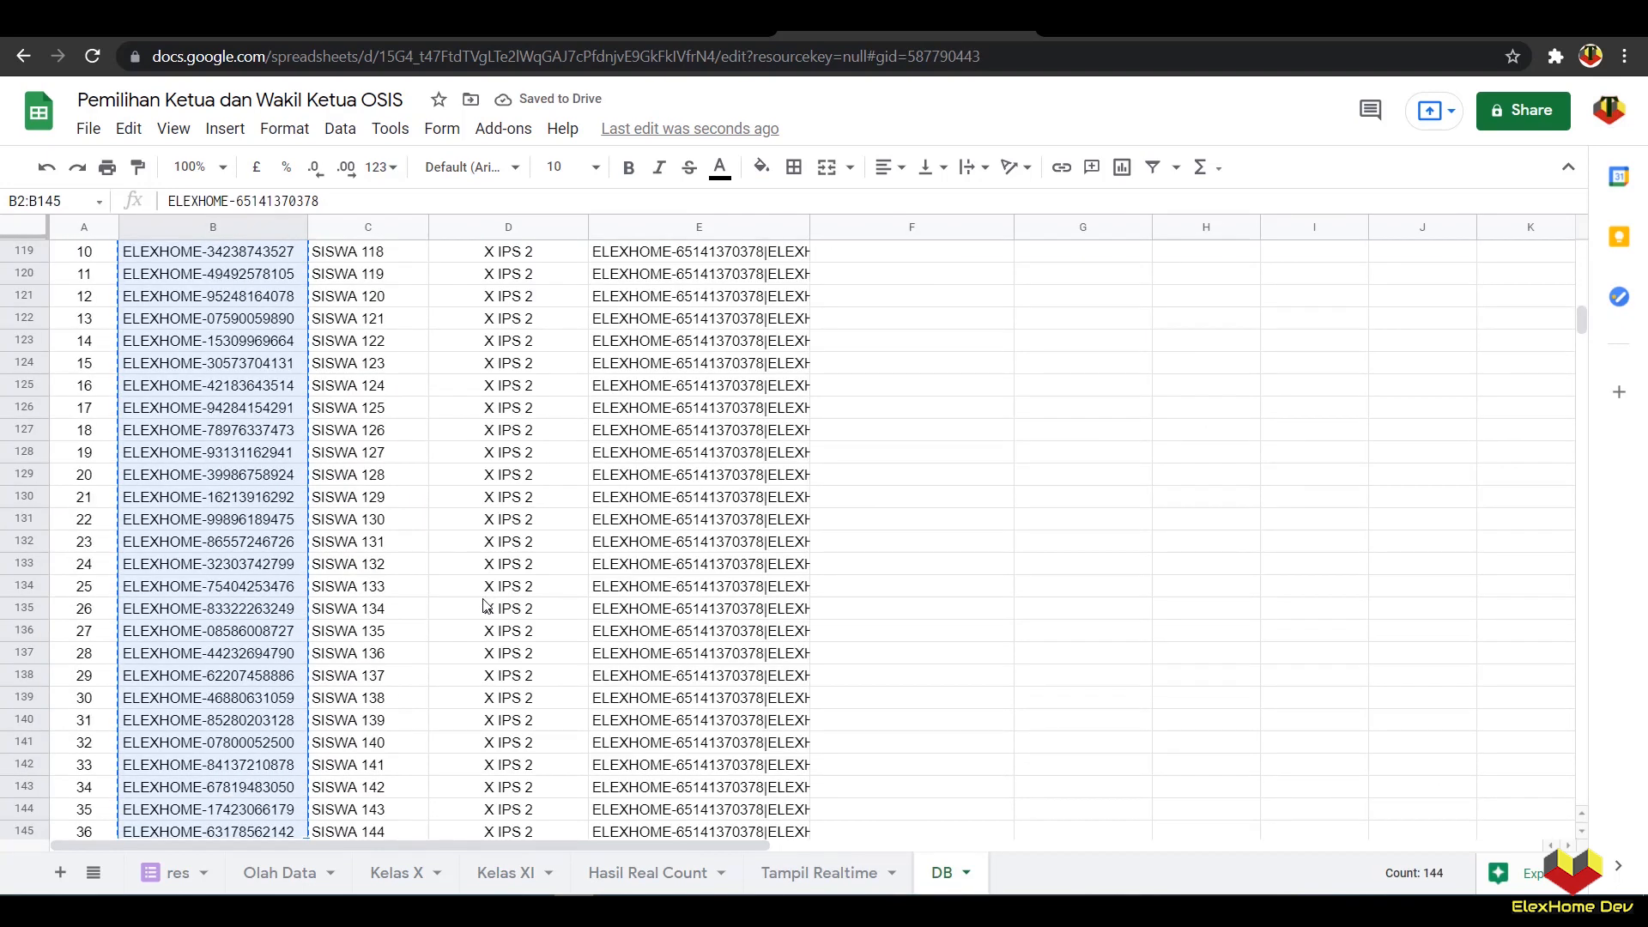
scroll(483, 605, "down", 5)
key("ctrl+c")
left_click(206, 367)
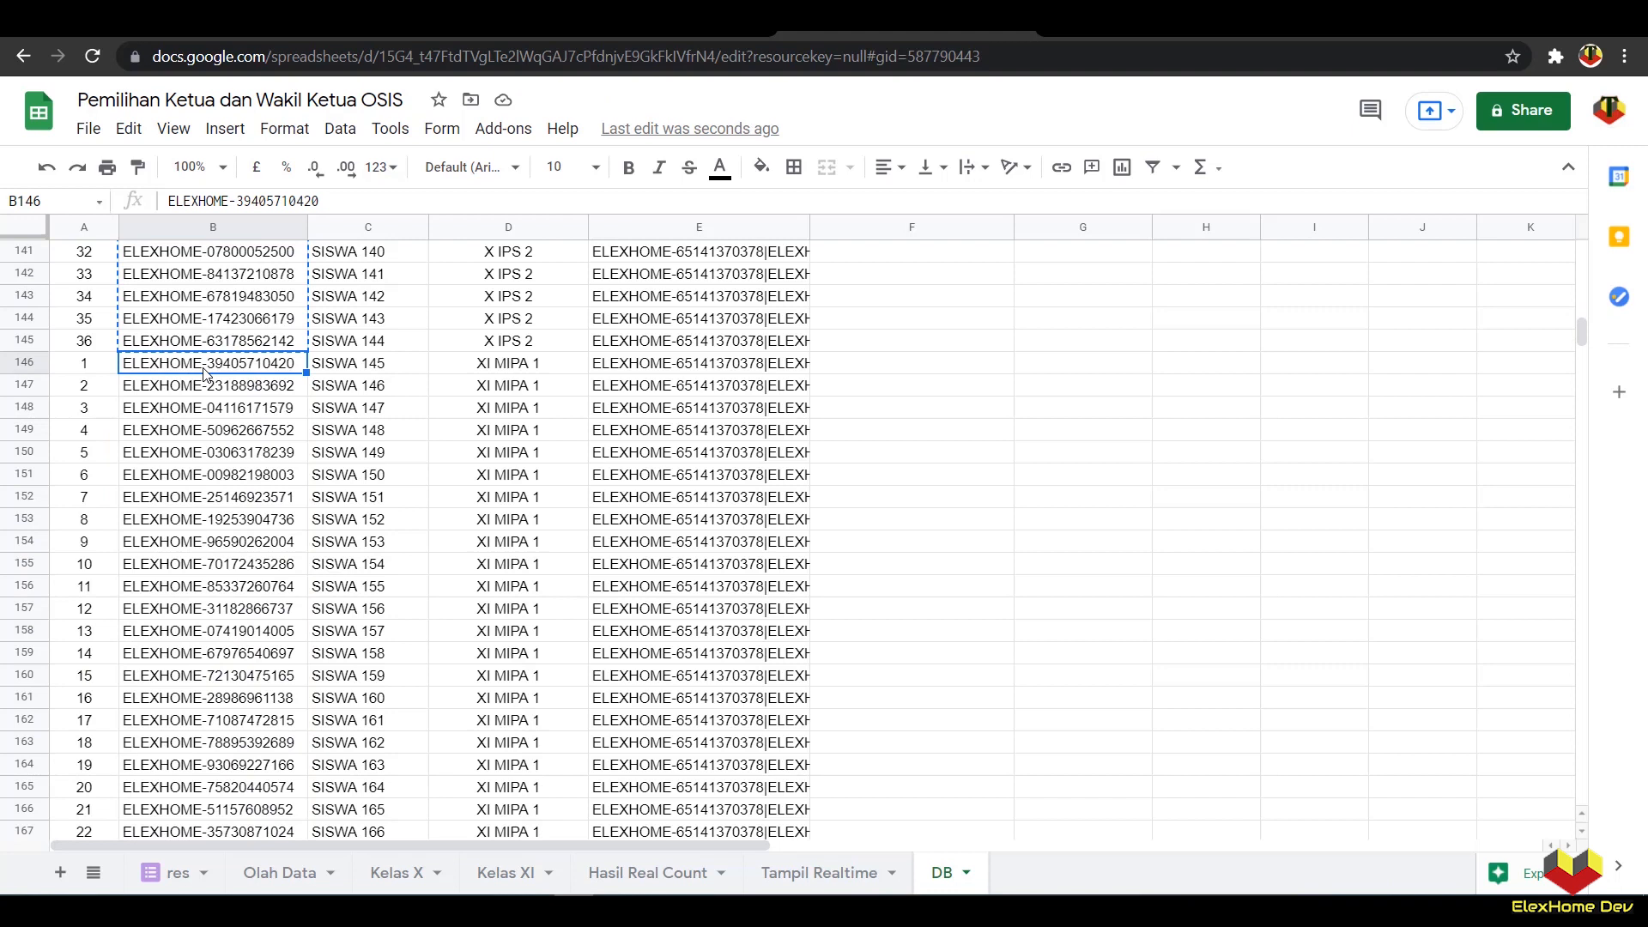
scroll(219, 386, "down", 10)
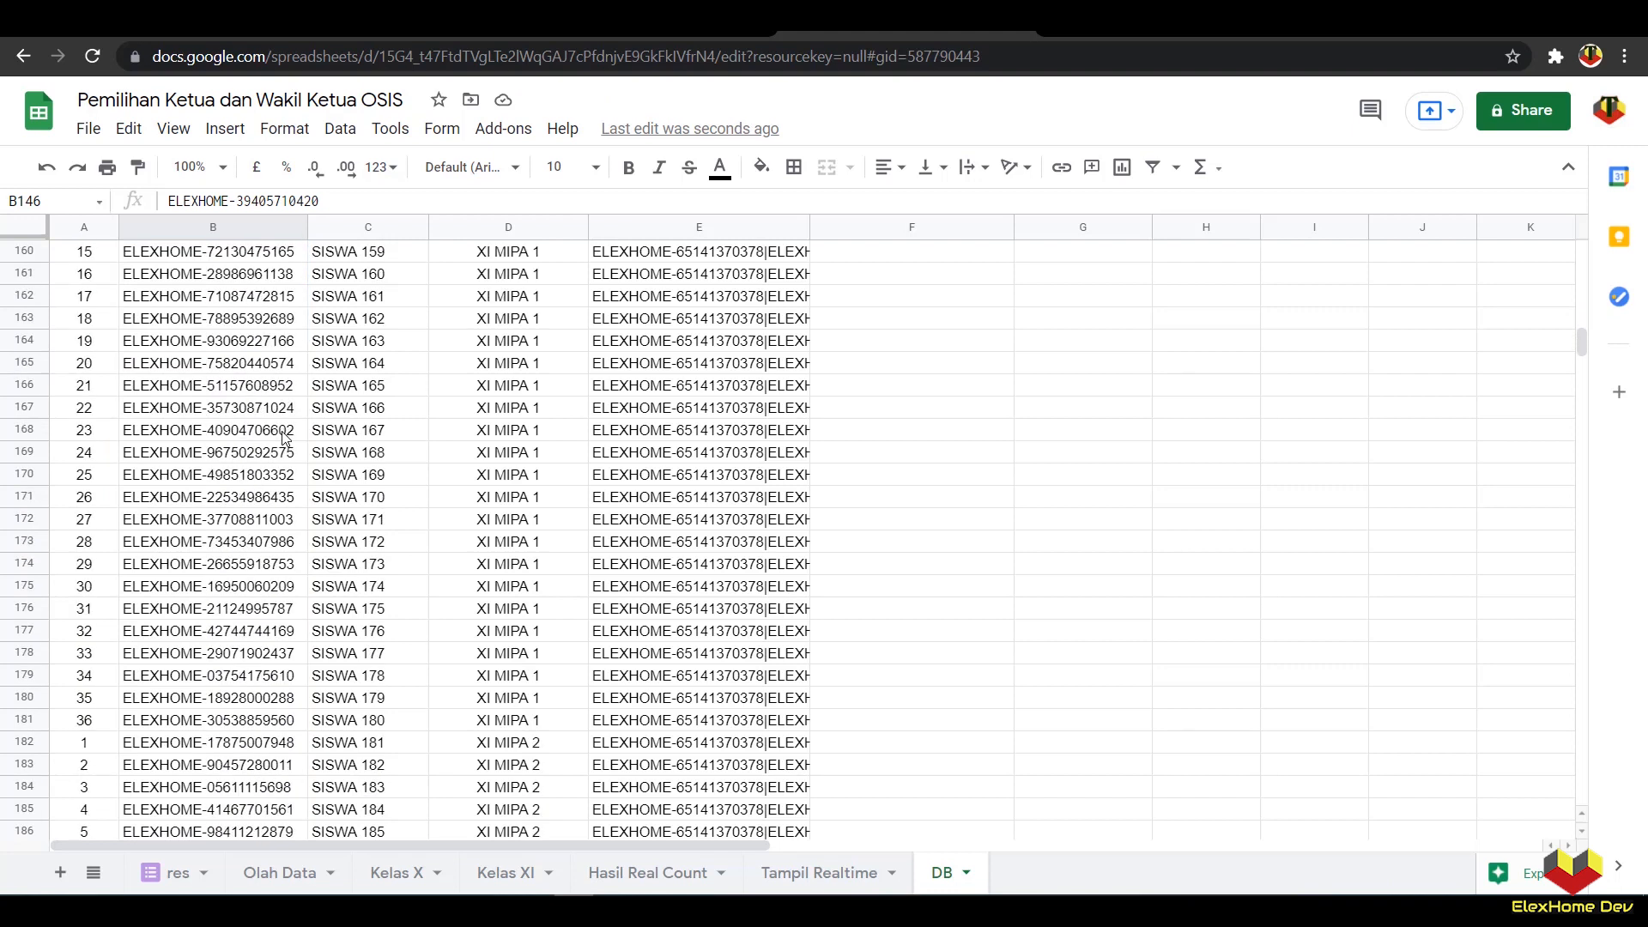
scroll(290, 455, "down", 16)
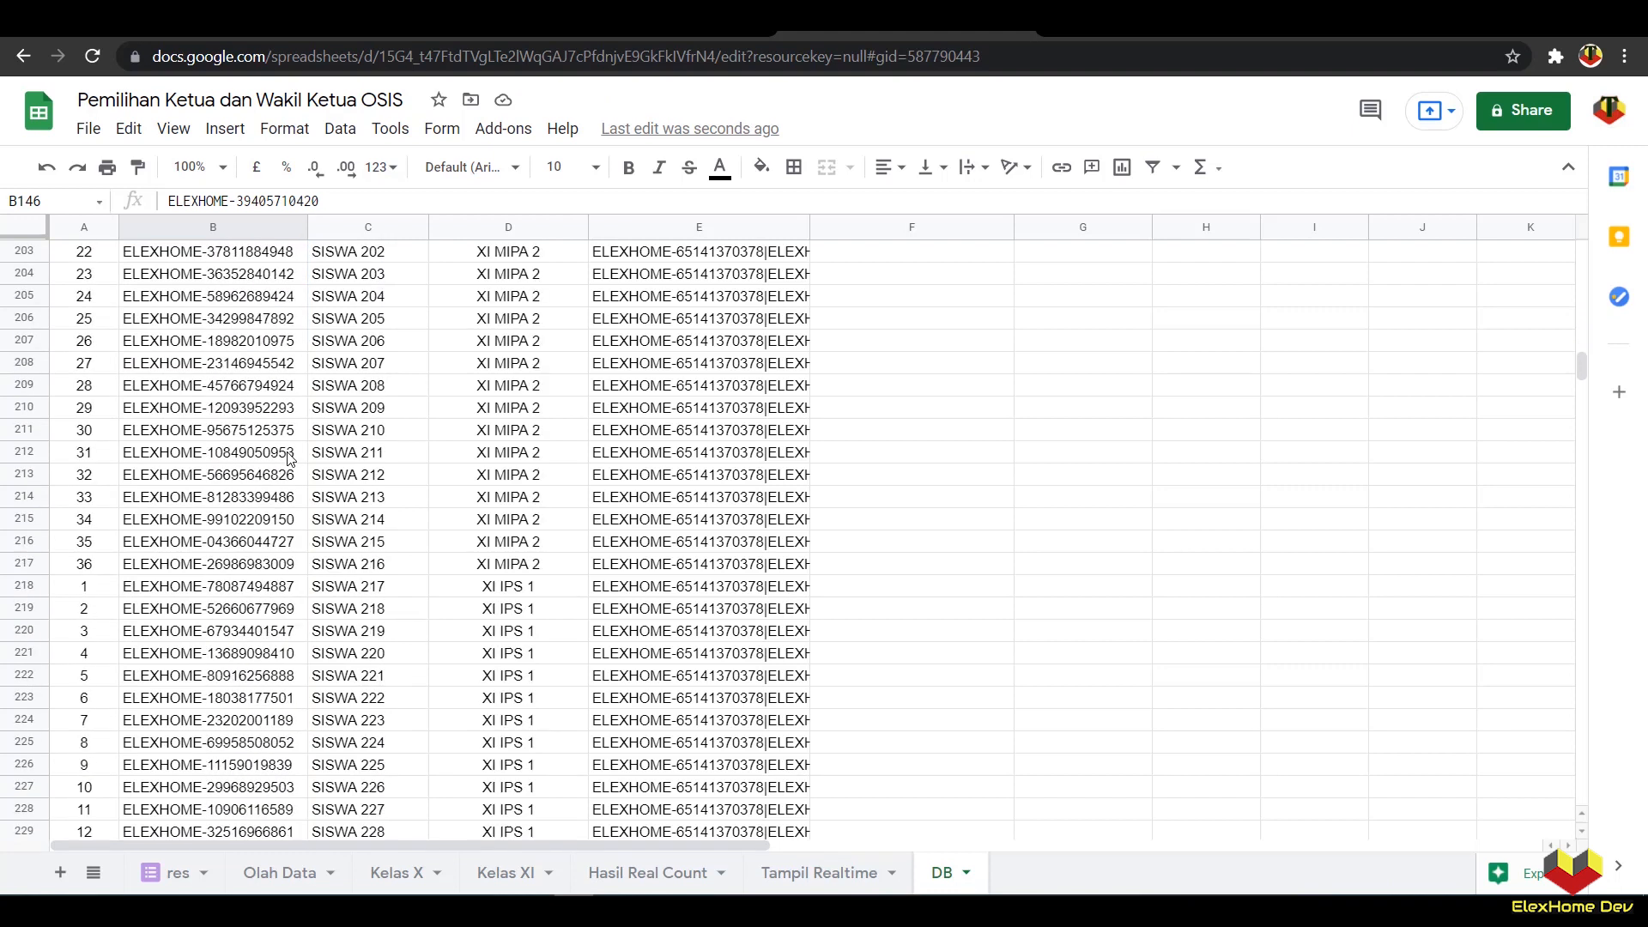
scroll(290, 471, "down", 7)
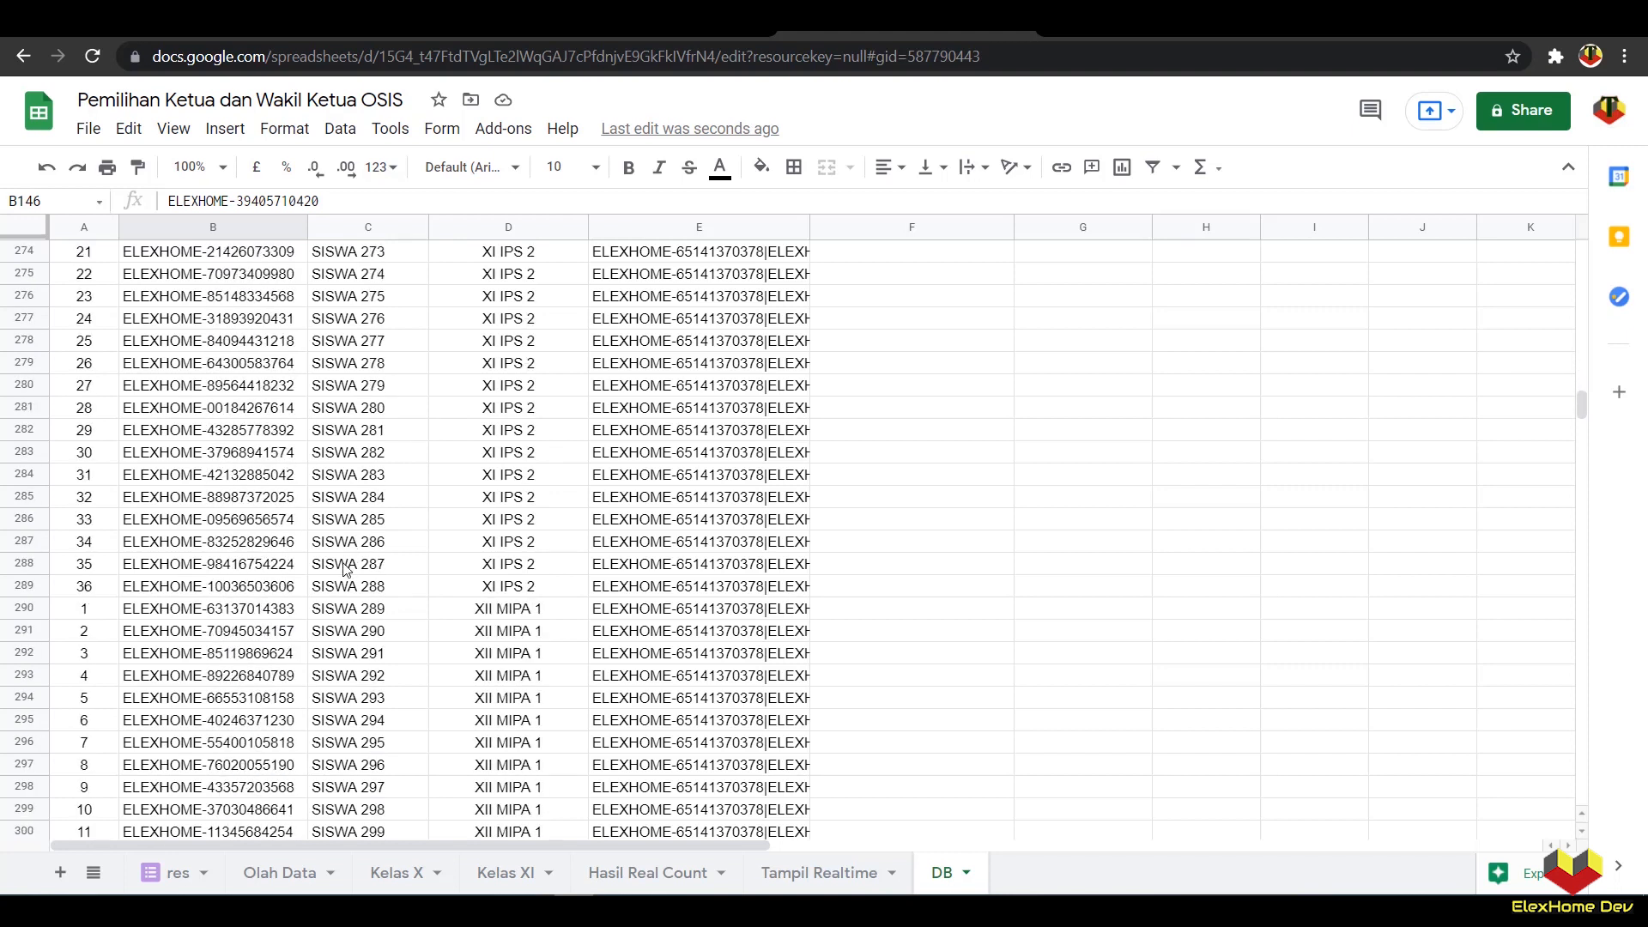
left_click(207, 592, "shift")
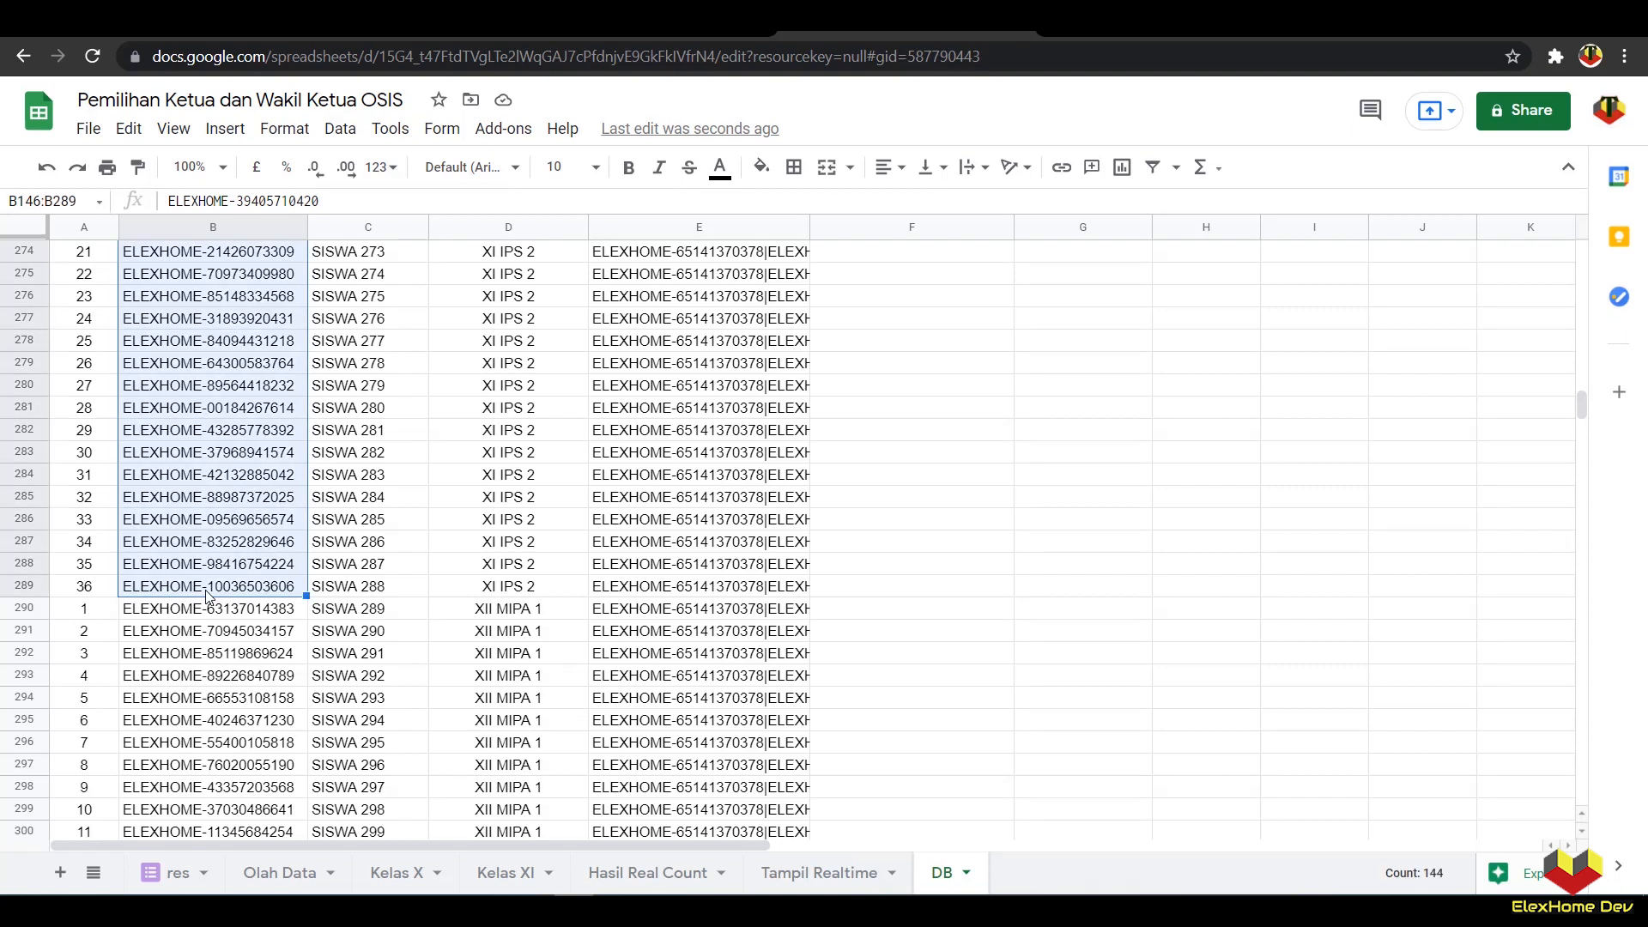
right_click(227, 489)
left_click(310, 193)
Step: Paste the copied class XI voter numbers into the Kelas XI sheet from B2 and check that they reach the last numbered row
left_click(488, 870)
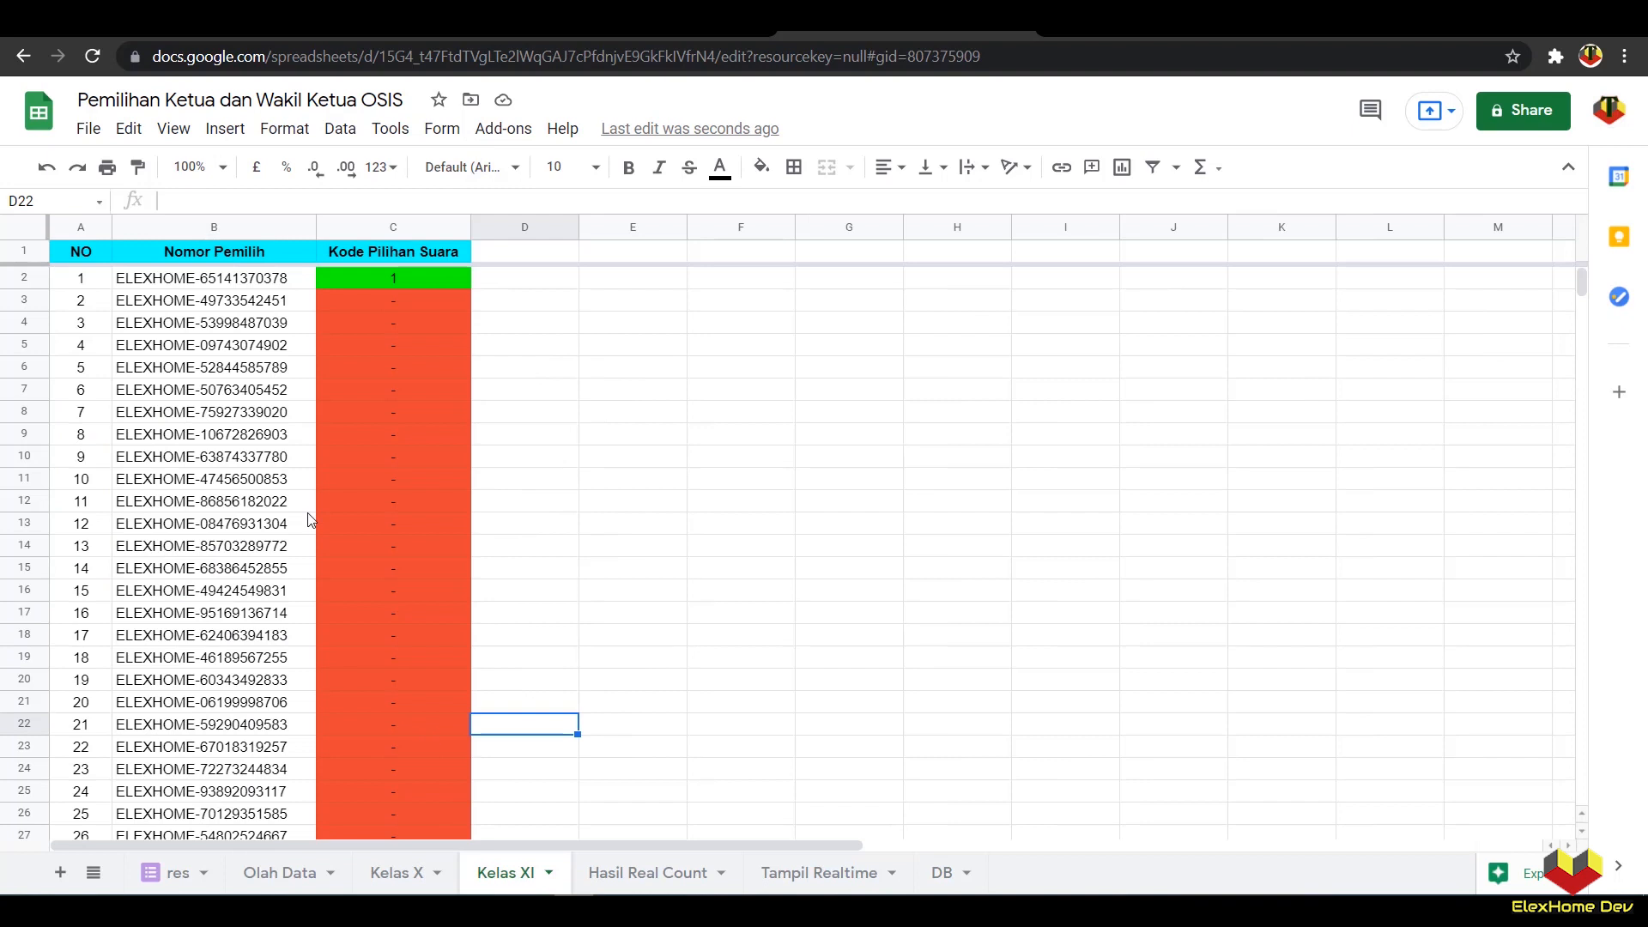
left_click(208, 283)
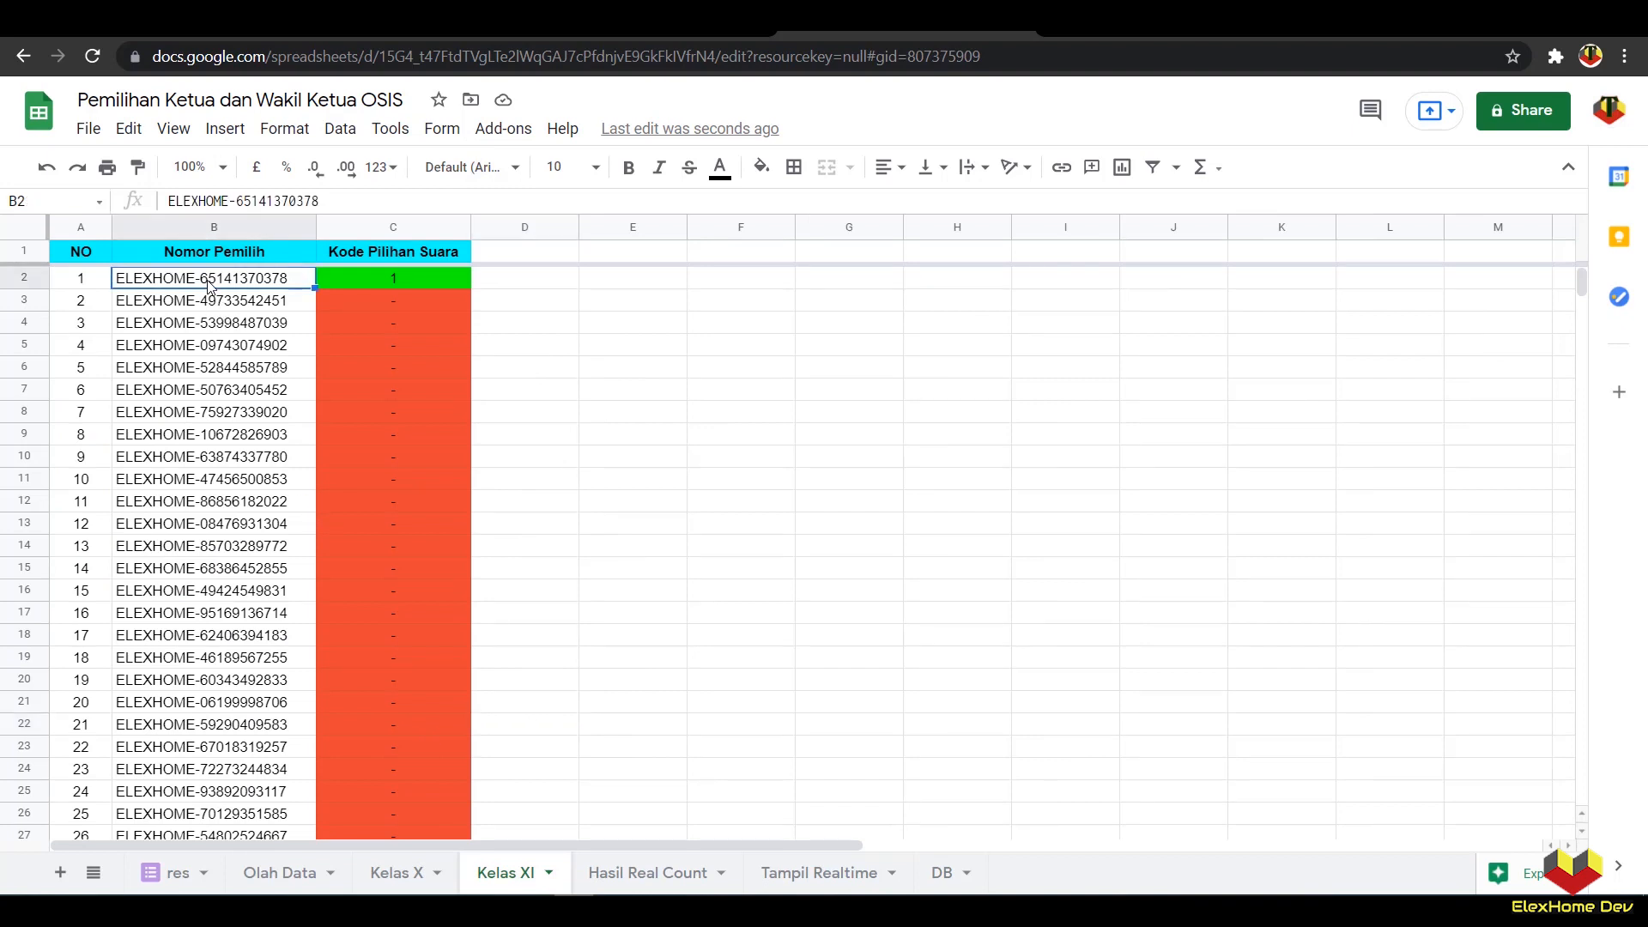
right_click(209, 284)
mouse_move(360, 261)
left_click(491, 271)
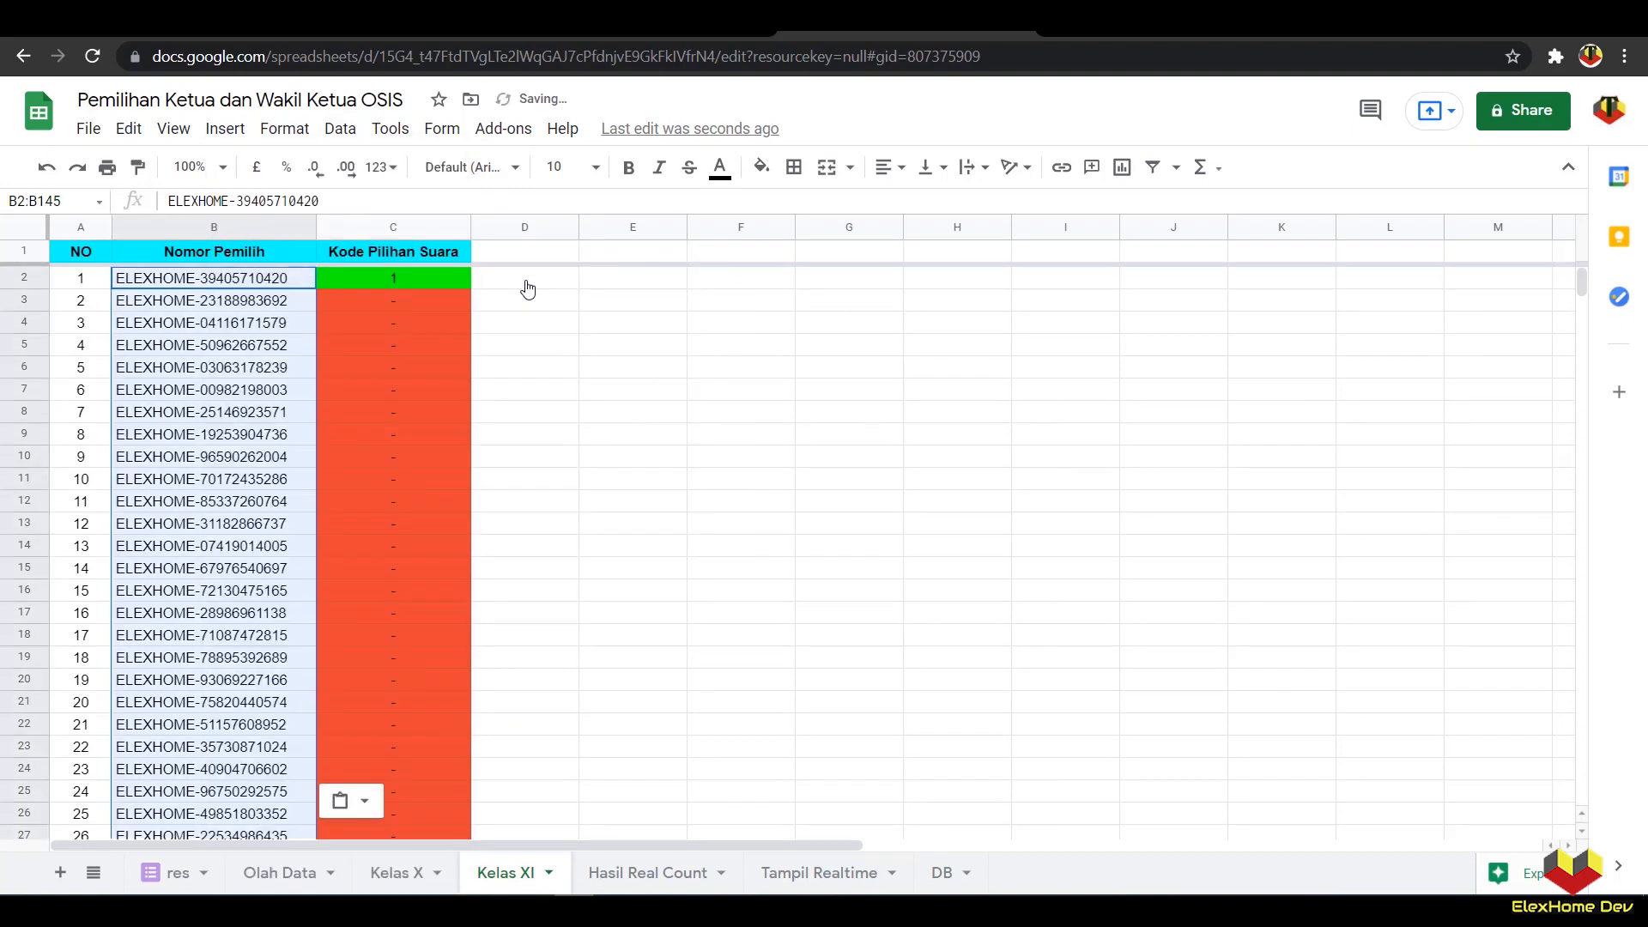
scroll(347, 519, "down", 20)
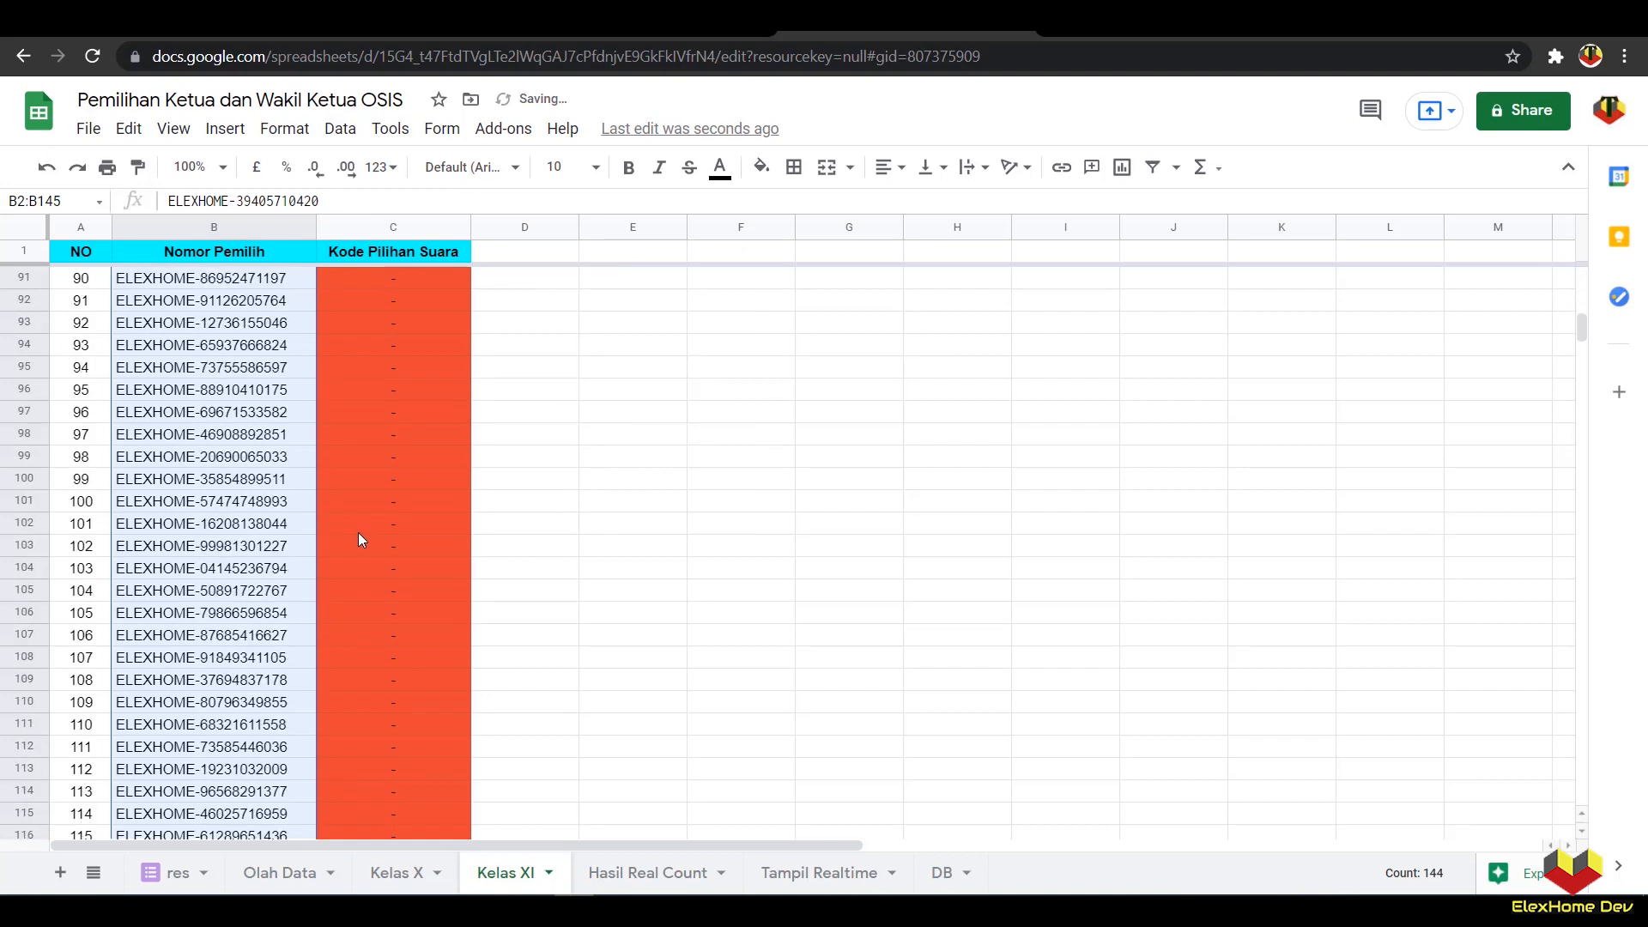
scroll(368, 555, "down", 12)
scroll(203, 434, "up", 3)
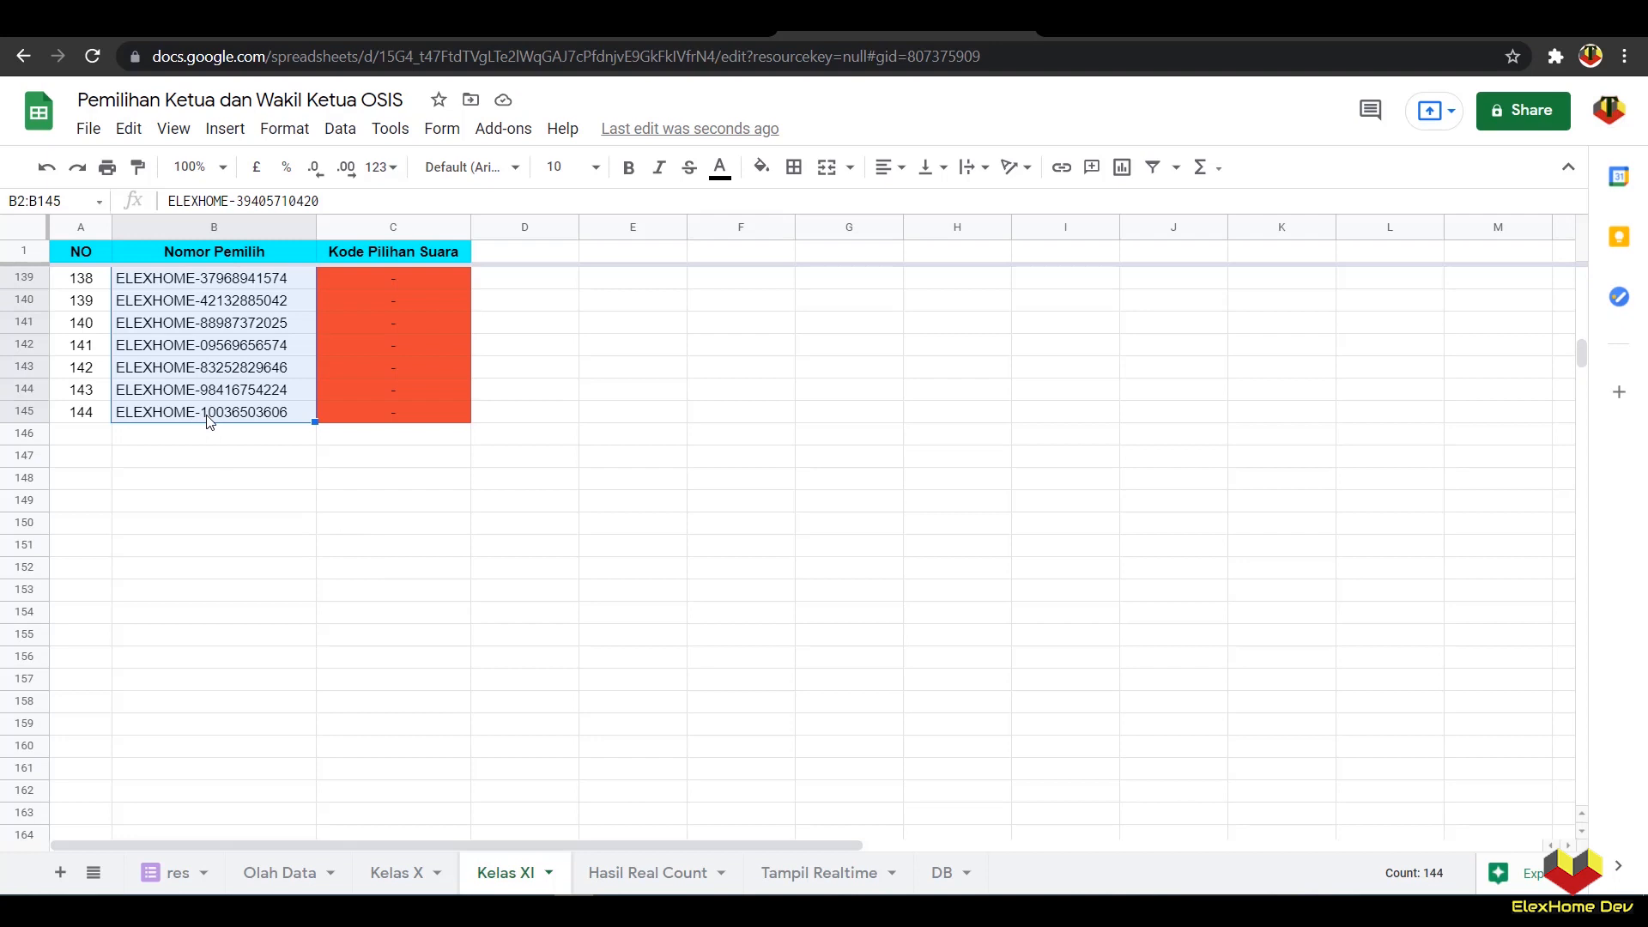
Step: Duplicate the Kelas XI sheet and rename the copy Kelas XII
left_click(549, 872)
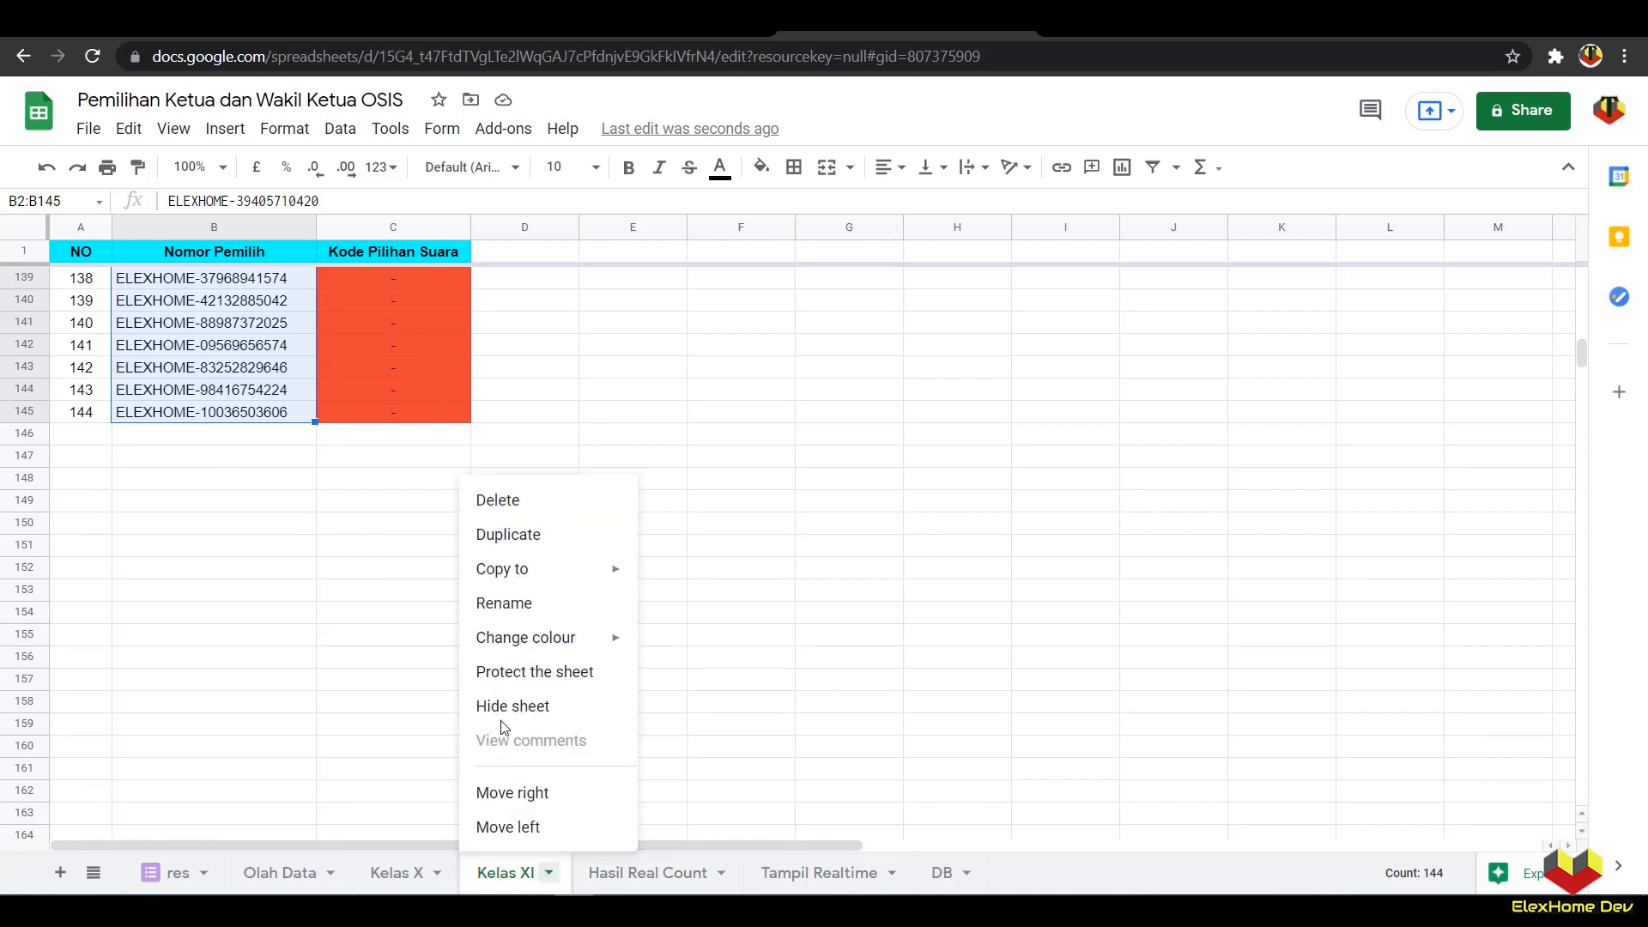
left_click(487, 542)
double_click(650, 872)
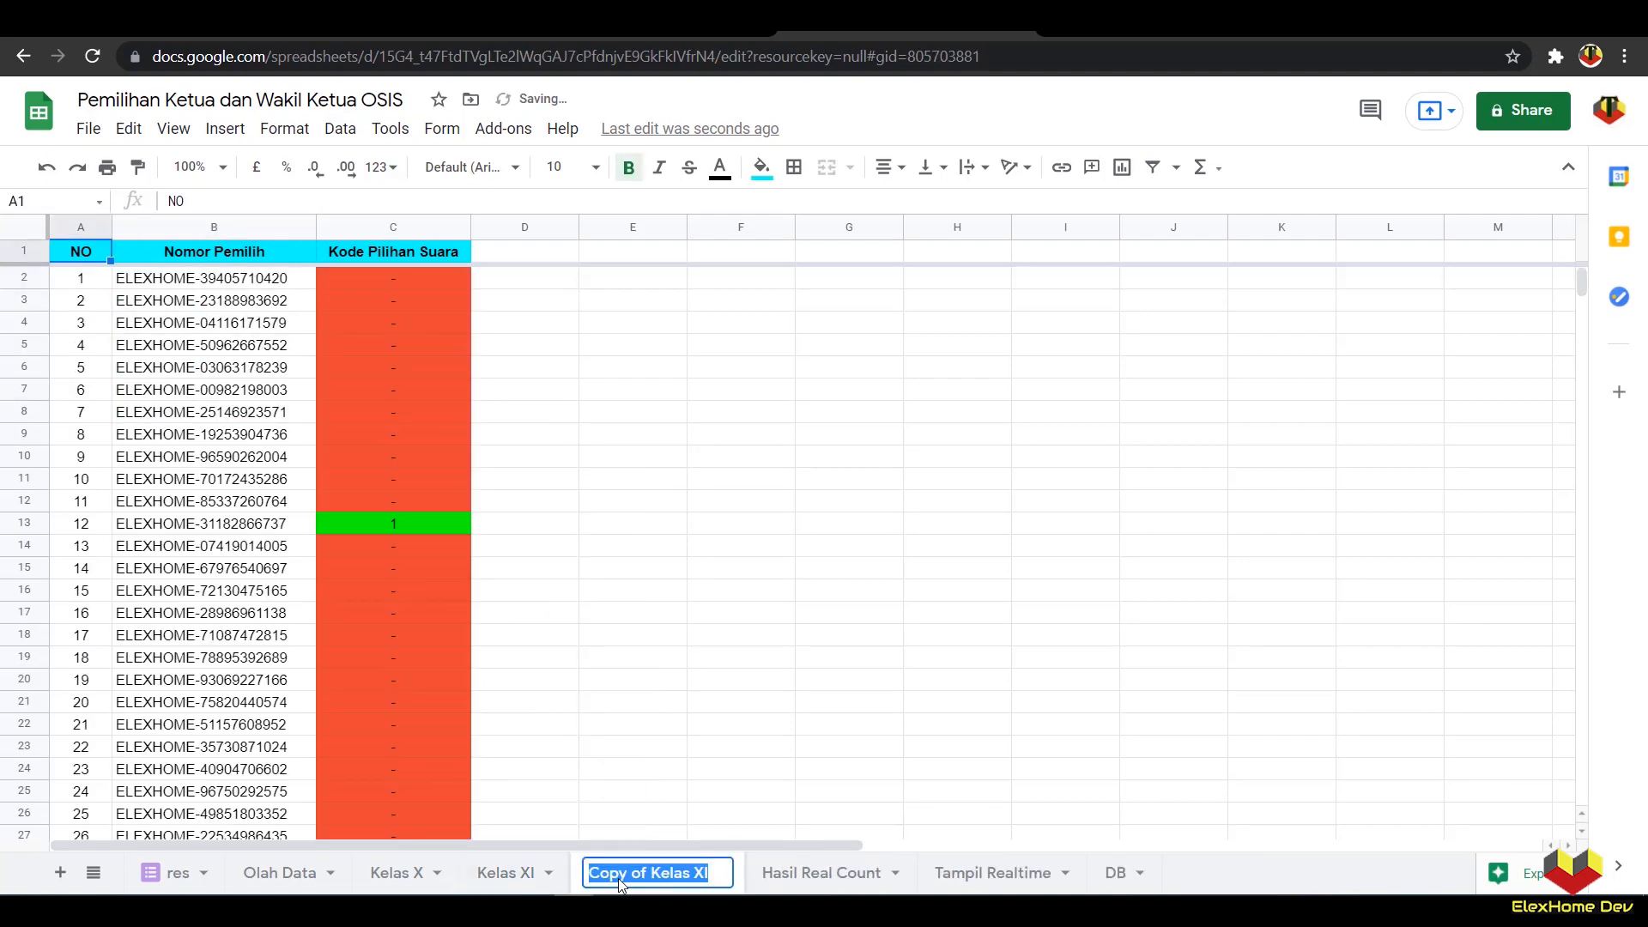
left_click(651, 872)
left_click_drag(649, 874, 588, 879)
key("BackSpace")
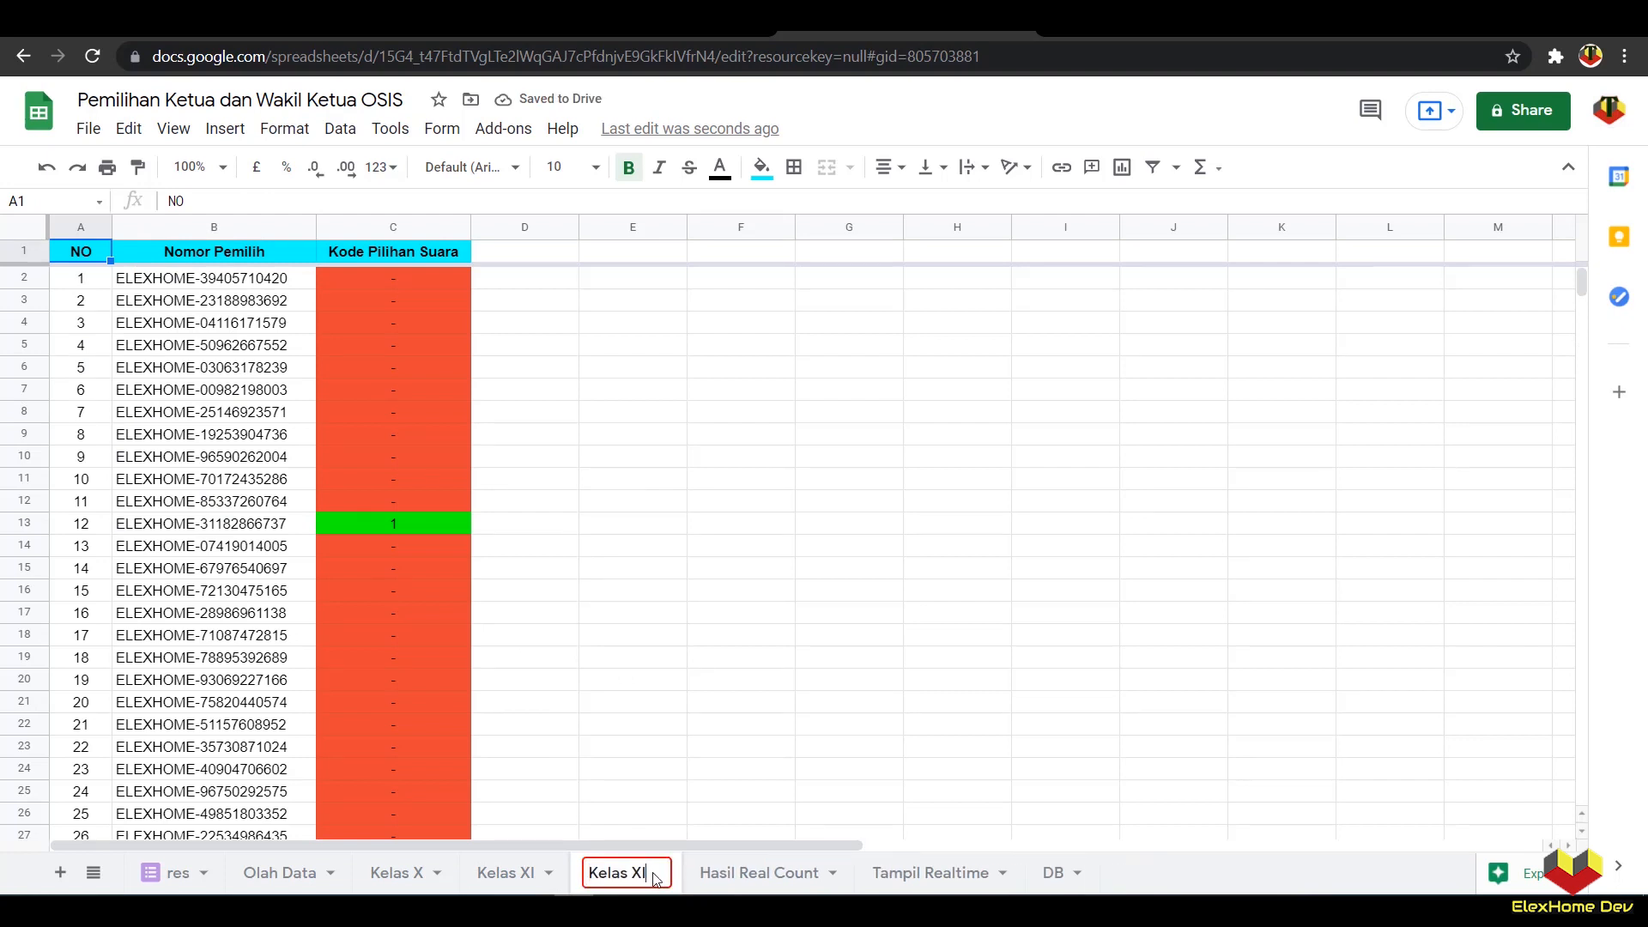
type("I")
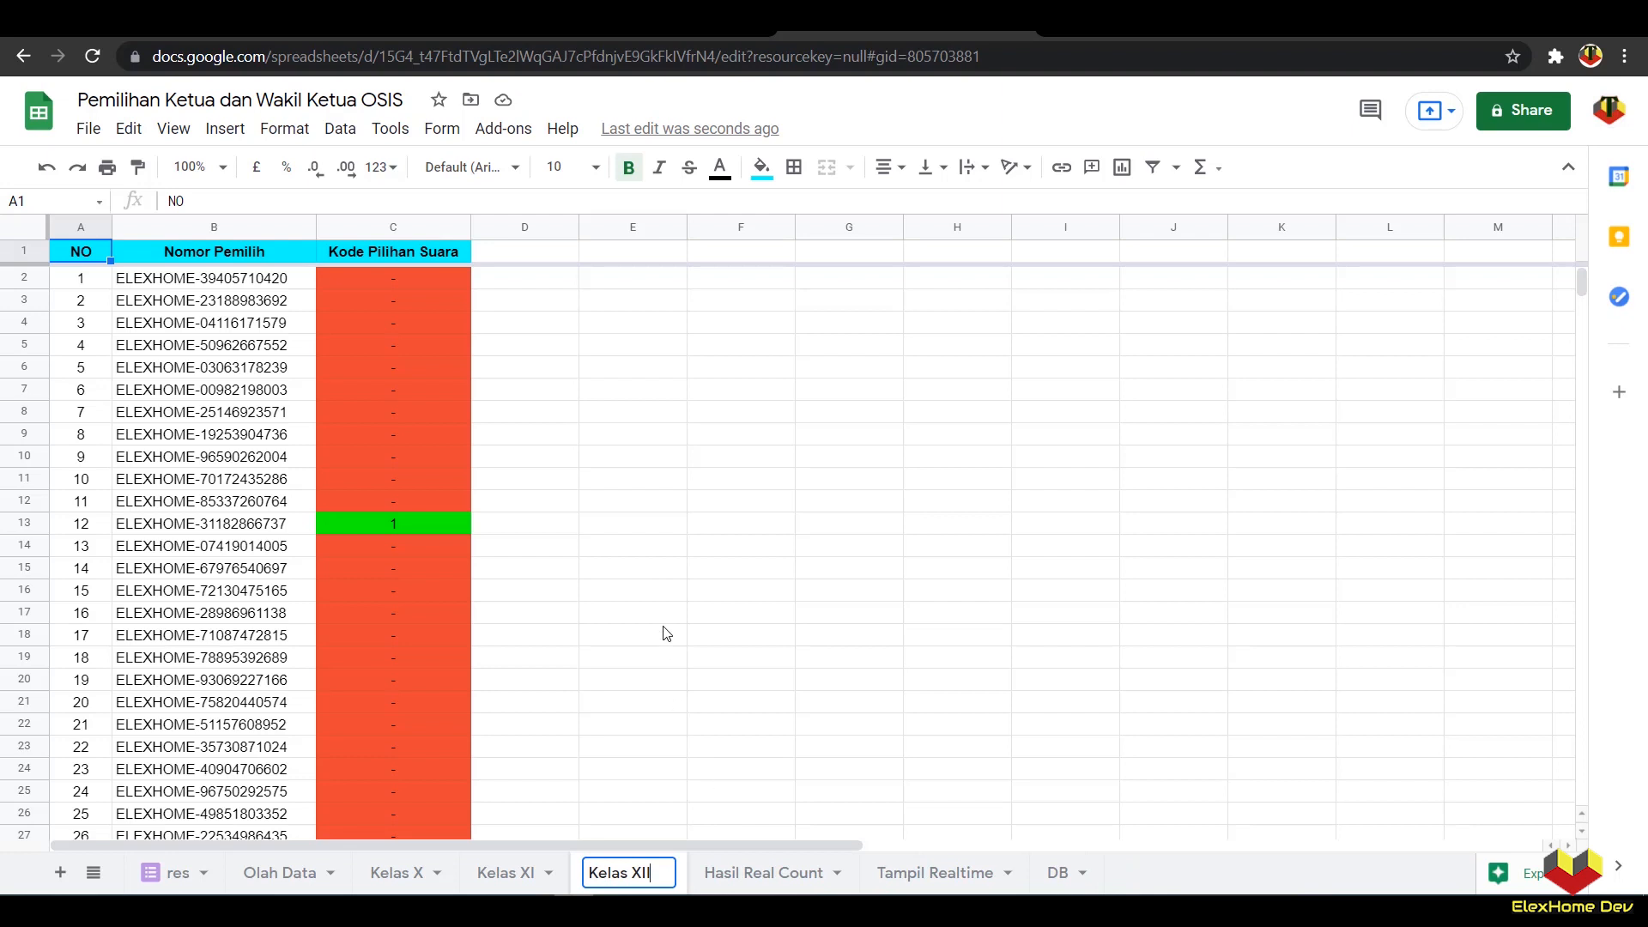
left_click(667, 634)
Step: Select the class XII voter numbers in the DB sheet, starting from B290
left_click(1057, 872)
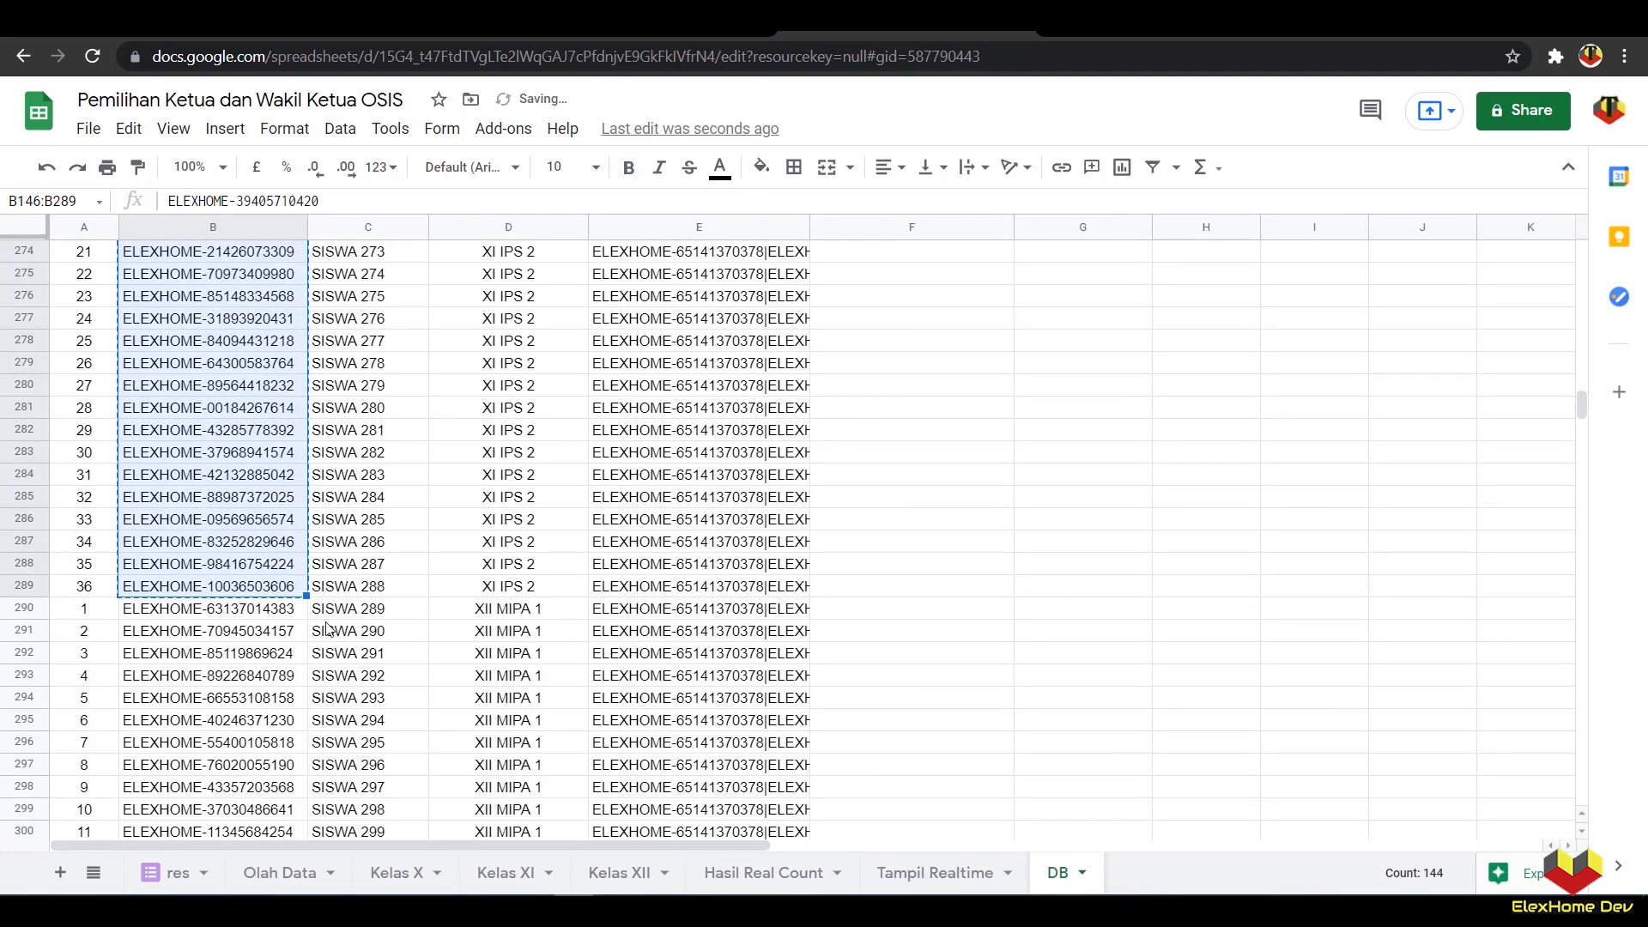
left_click(260, 611)
scroll(315, 678, "down", 15)
scroll(315, 678, "down", 14)
scroll(315, 674, "up", 20)
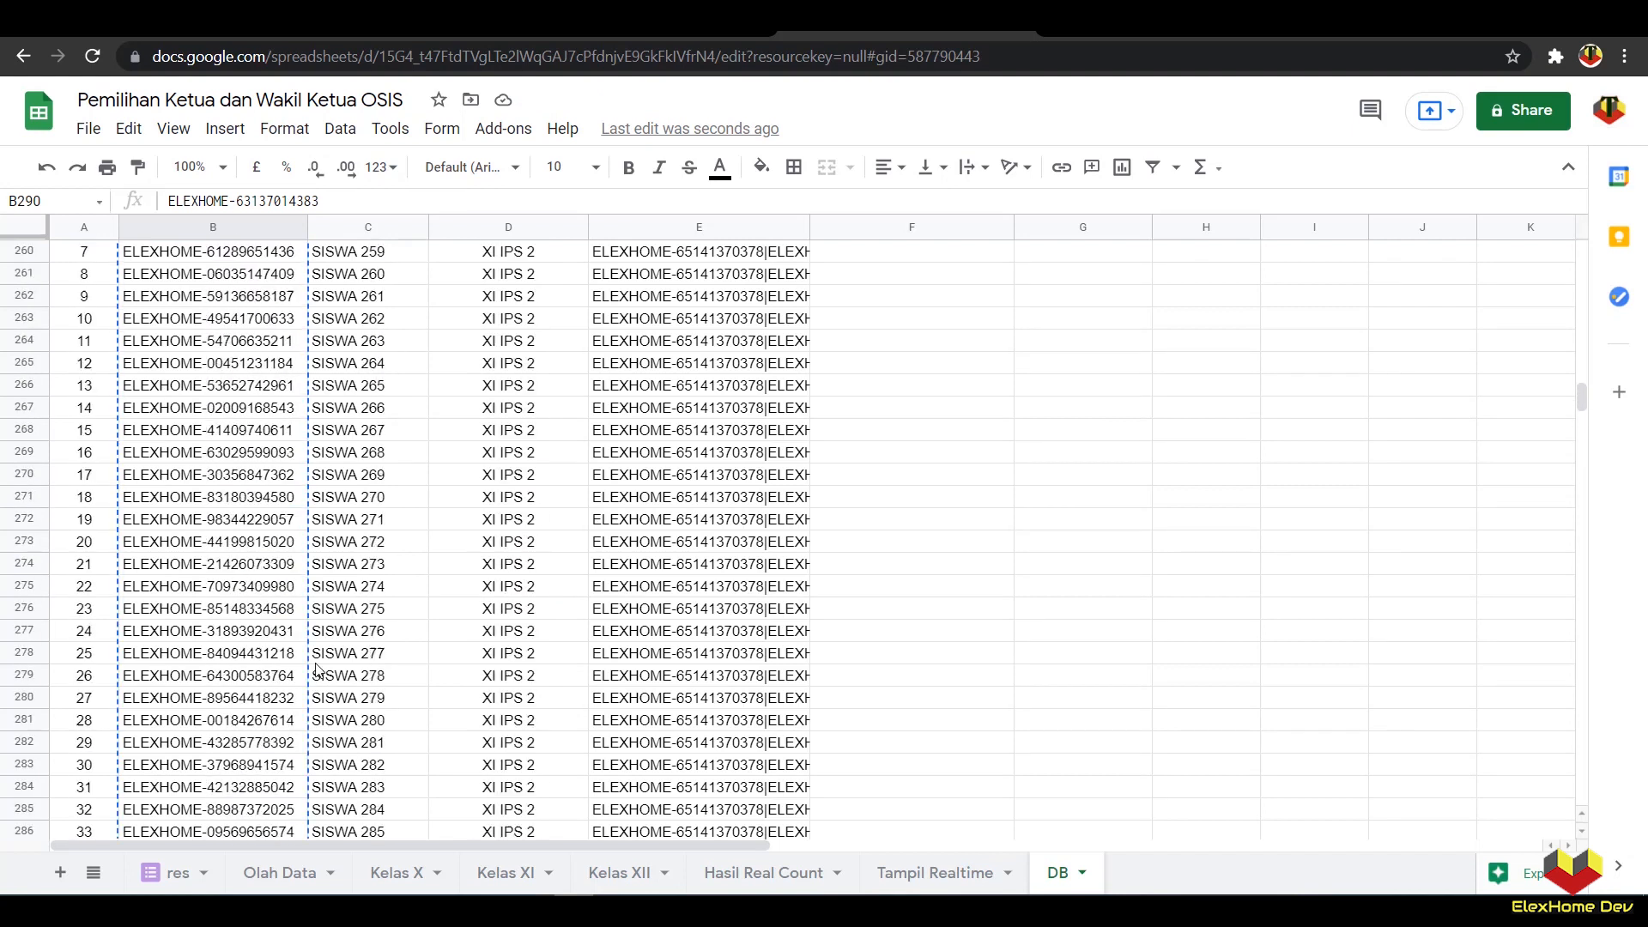
scroll(315, 669, "down", 5)
scroll(341, 712, "down", 20)
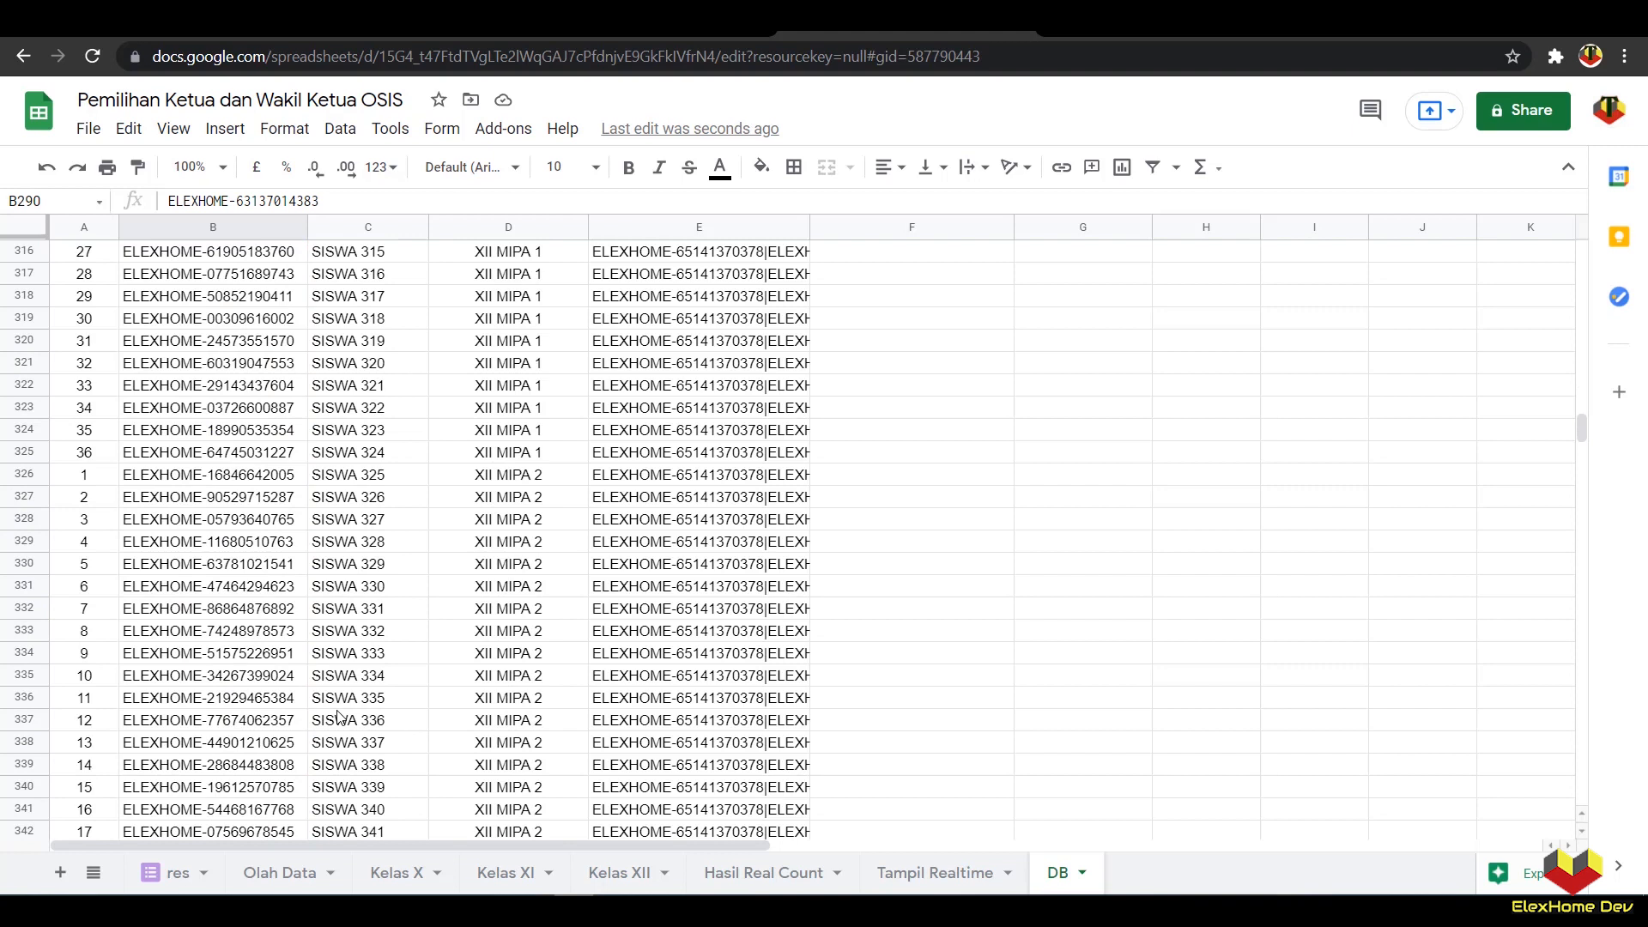
Step: Copy all class XII voter numbers, cells B290:B433, from the DB sheet
scroll(344, 710, "down", 6)
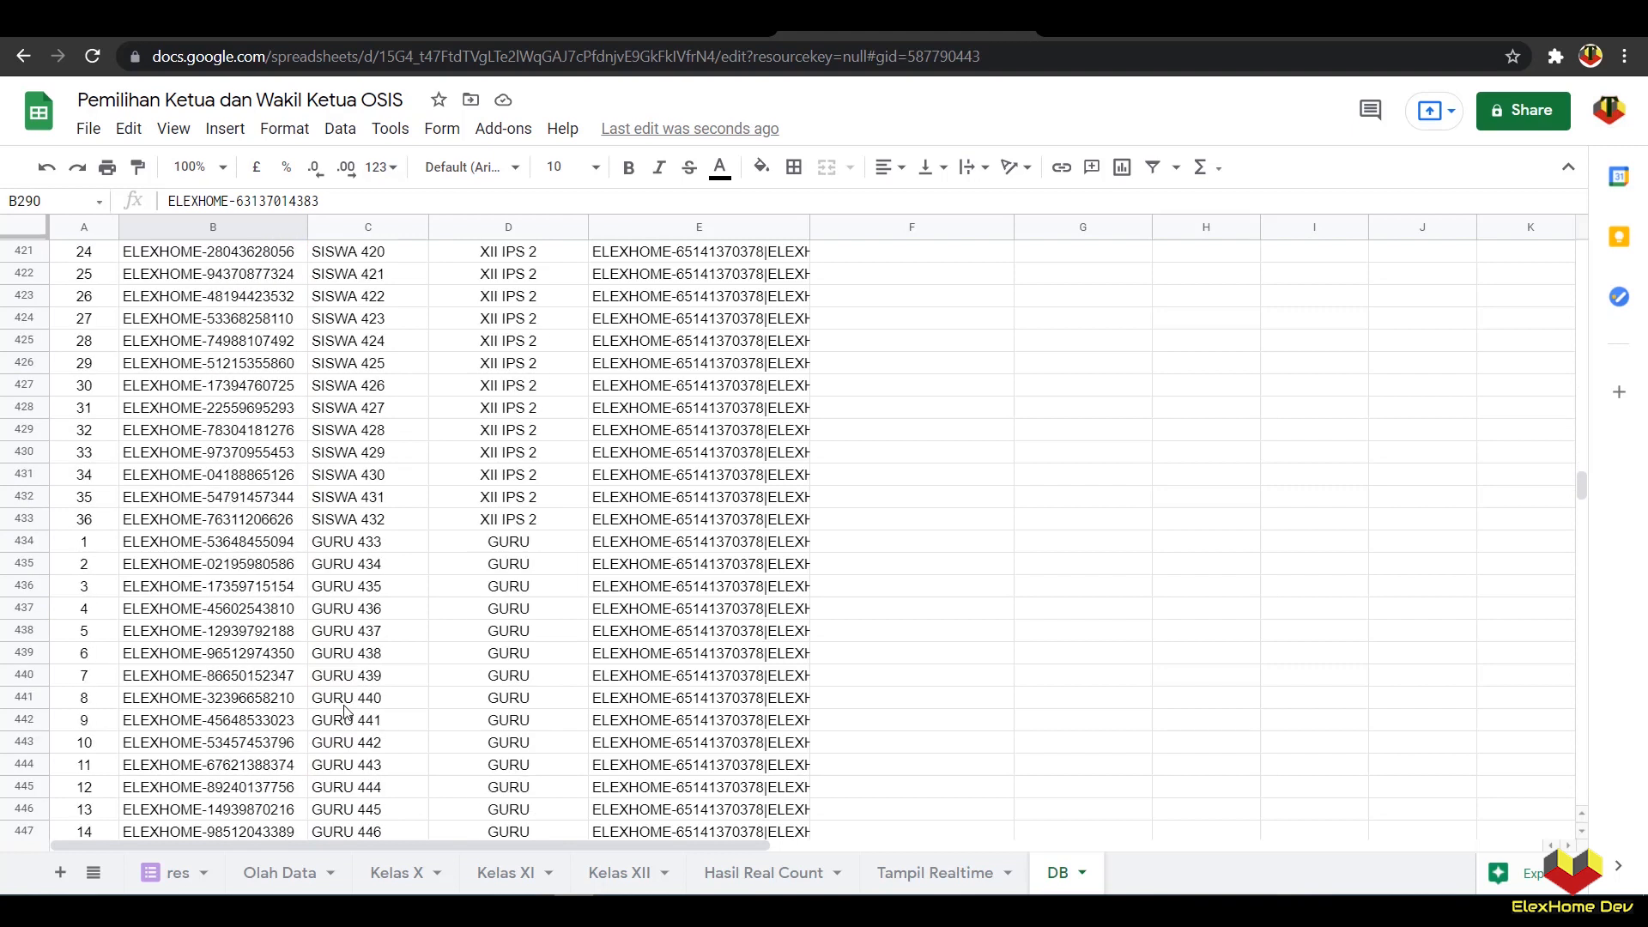
left_click(258, 525, "shift")
right_click(251, 471)
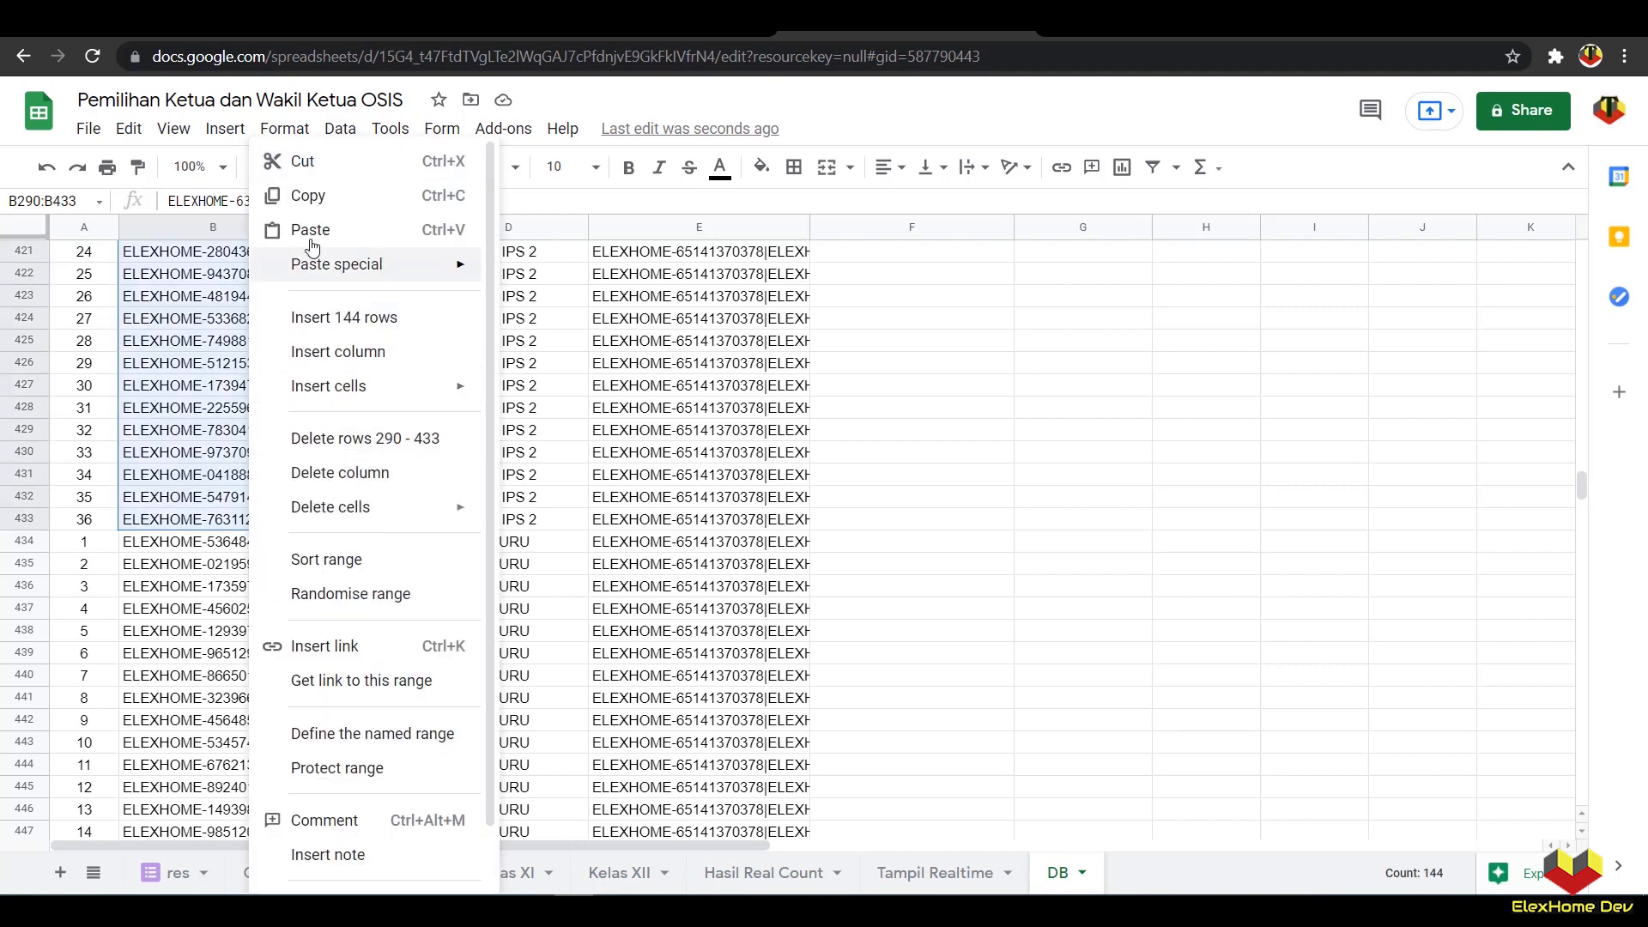
left_click(309, 196)
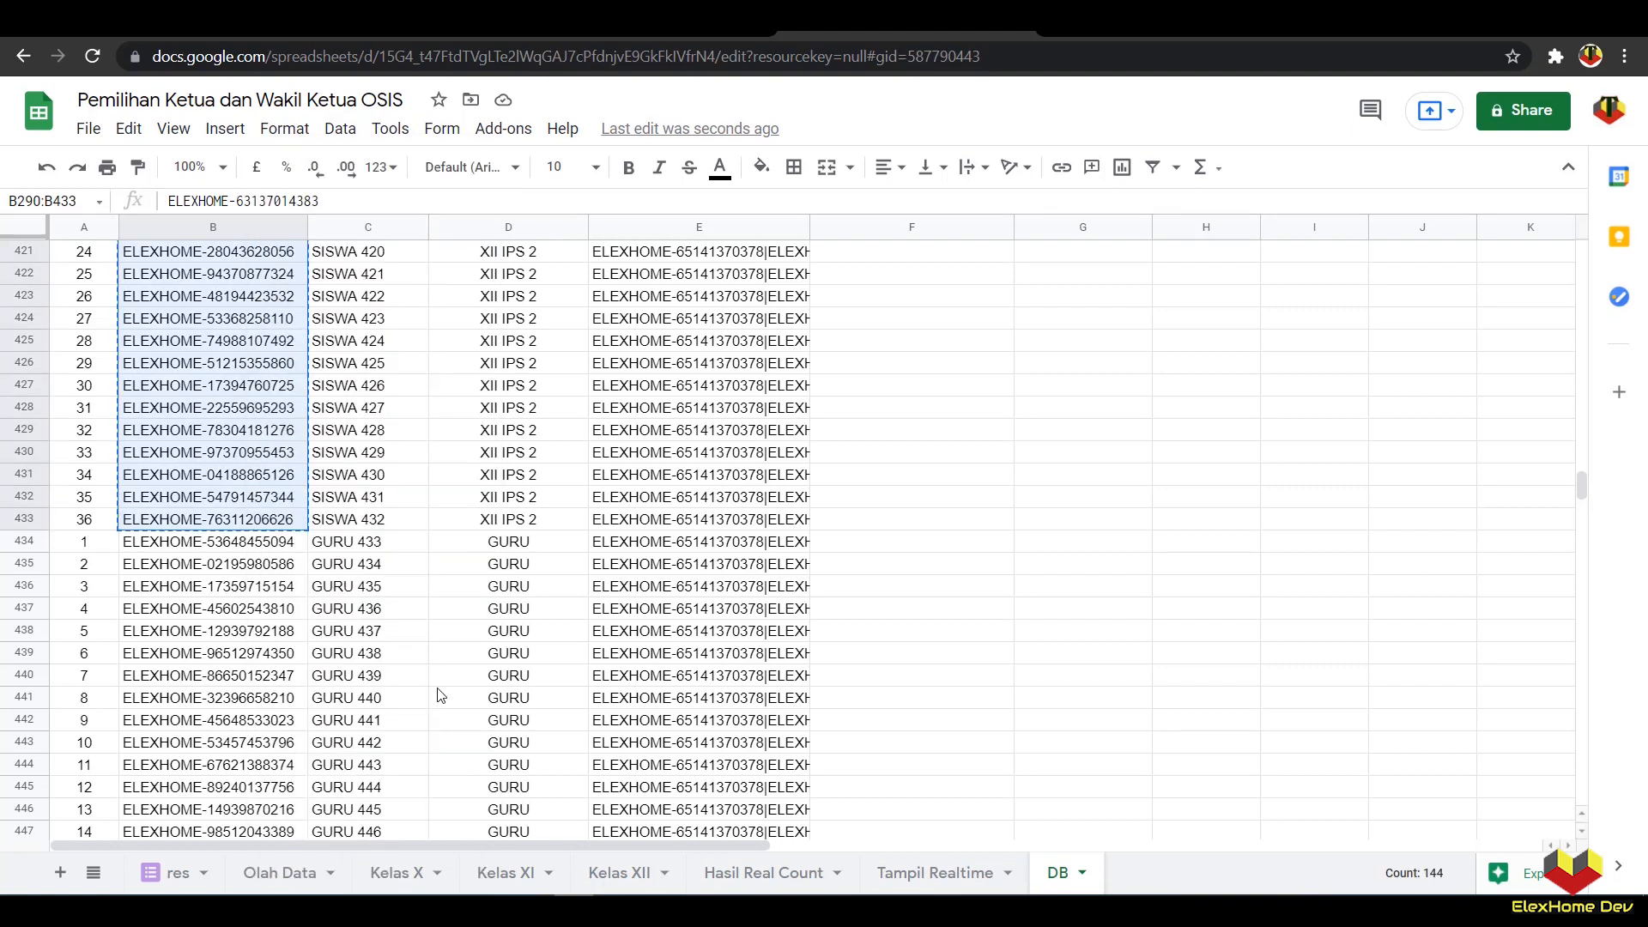
Step: Paste the copied voter numbers as values only into the Kelas XII sheet's Nomor Pemilih column, starting at B2
left_click(617, 872)
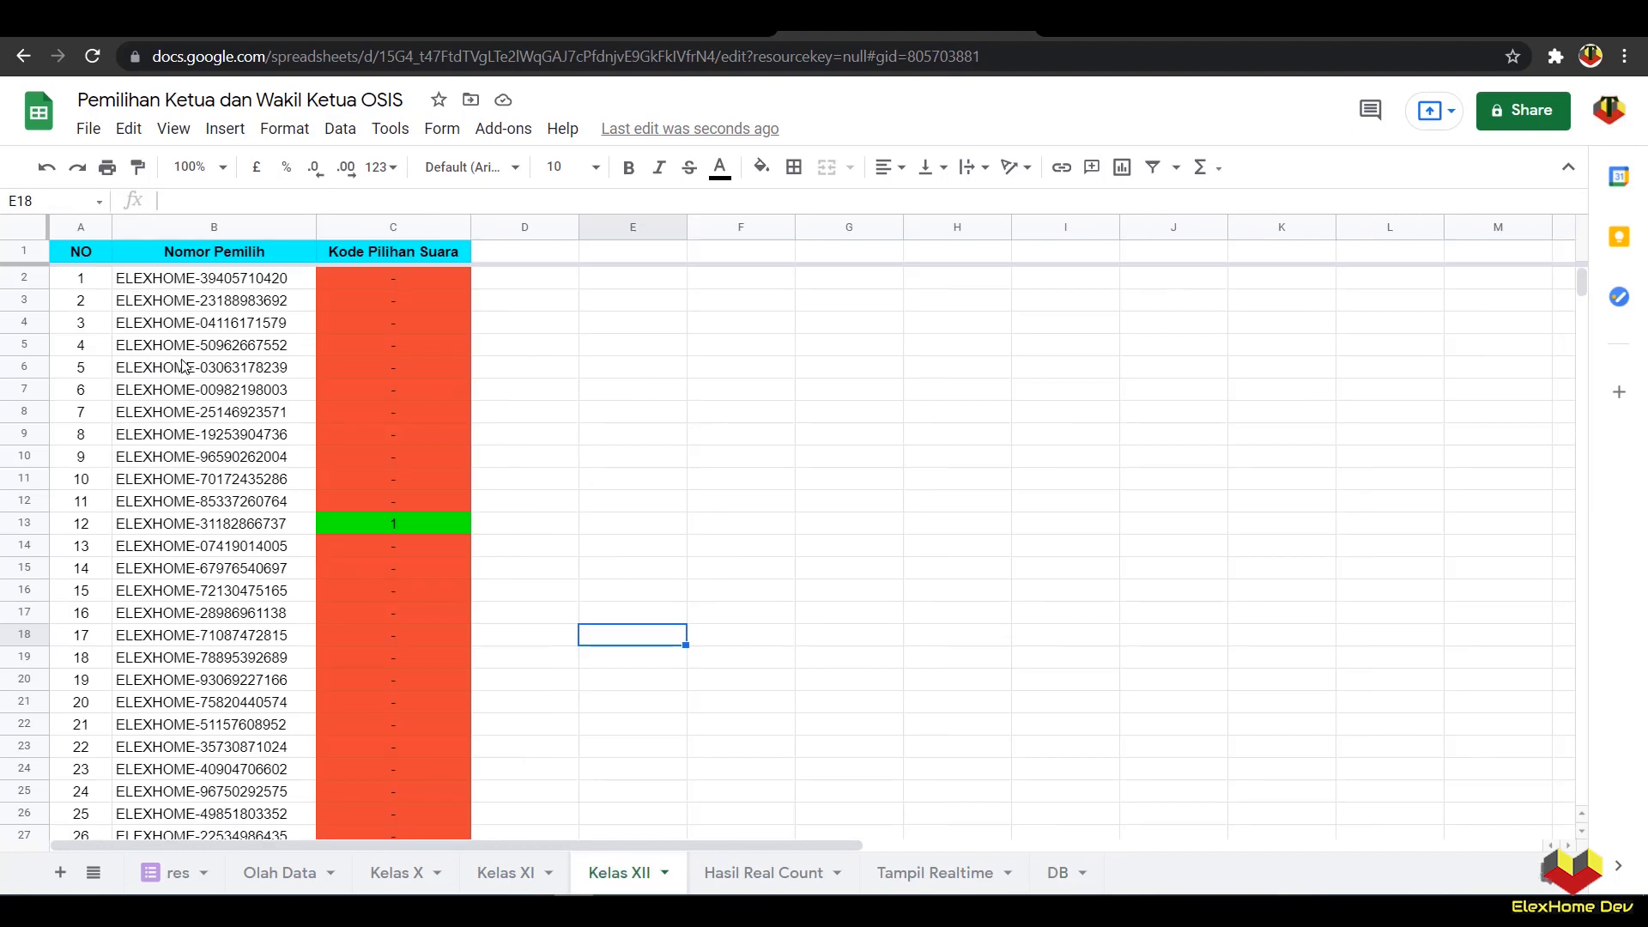
left_click(203, 280)
right_click(206, 280)
mouse_move(383, 279)
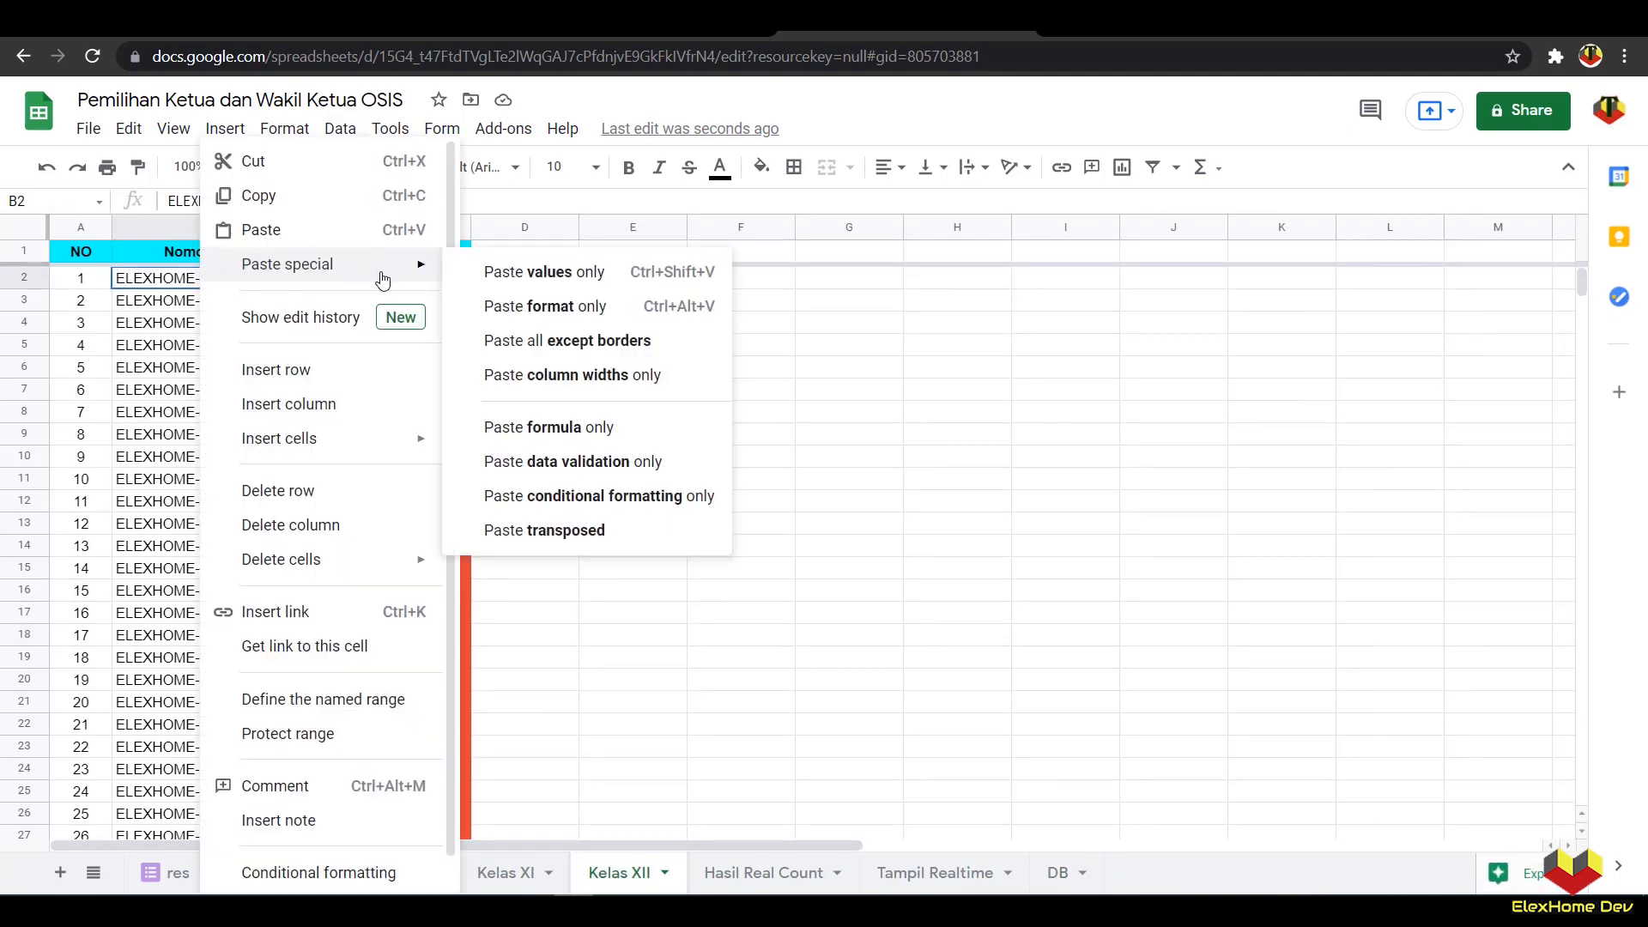
left_click(507, 273)
scroll(240, 605, "down", 20)
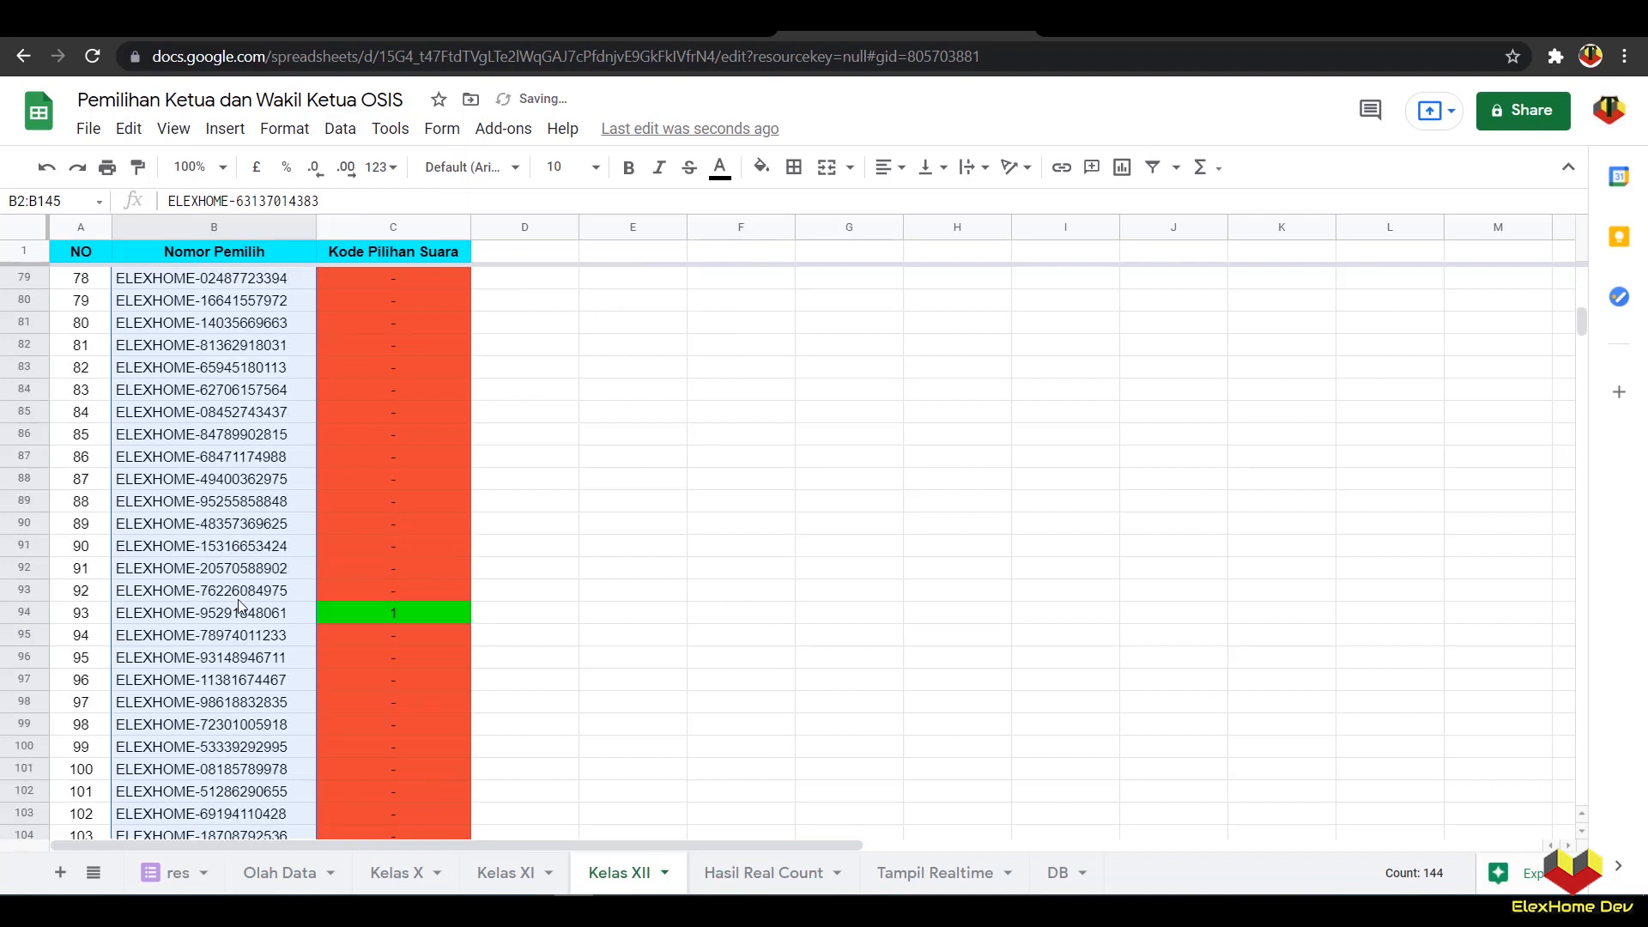
scroll(240, 606, "down", 20)
scroll(171, 653, "up", 6)
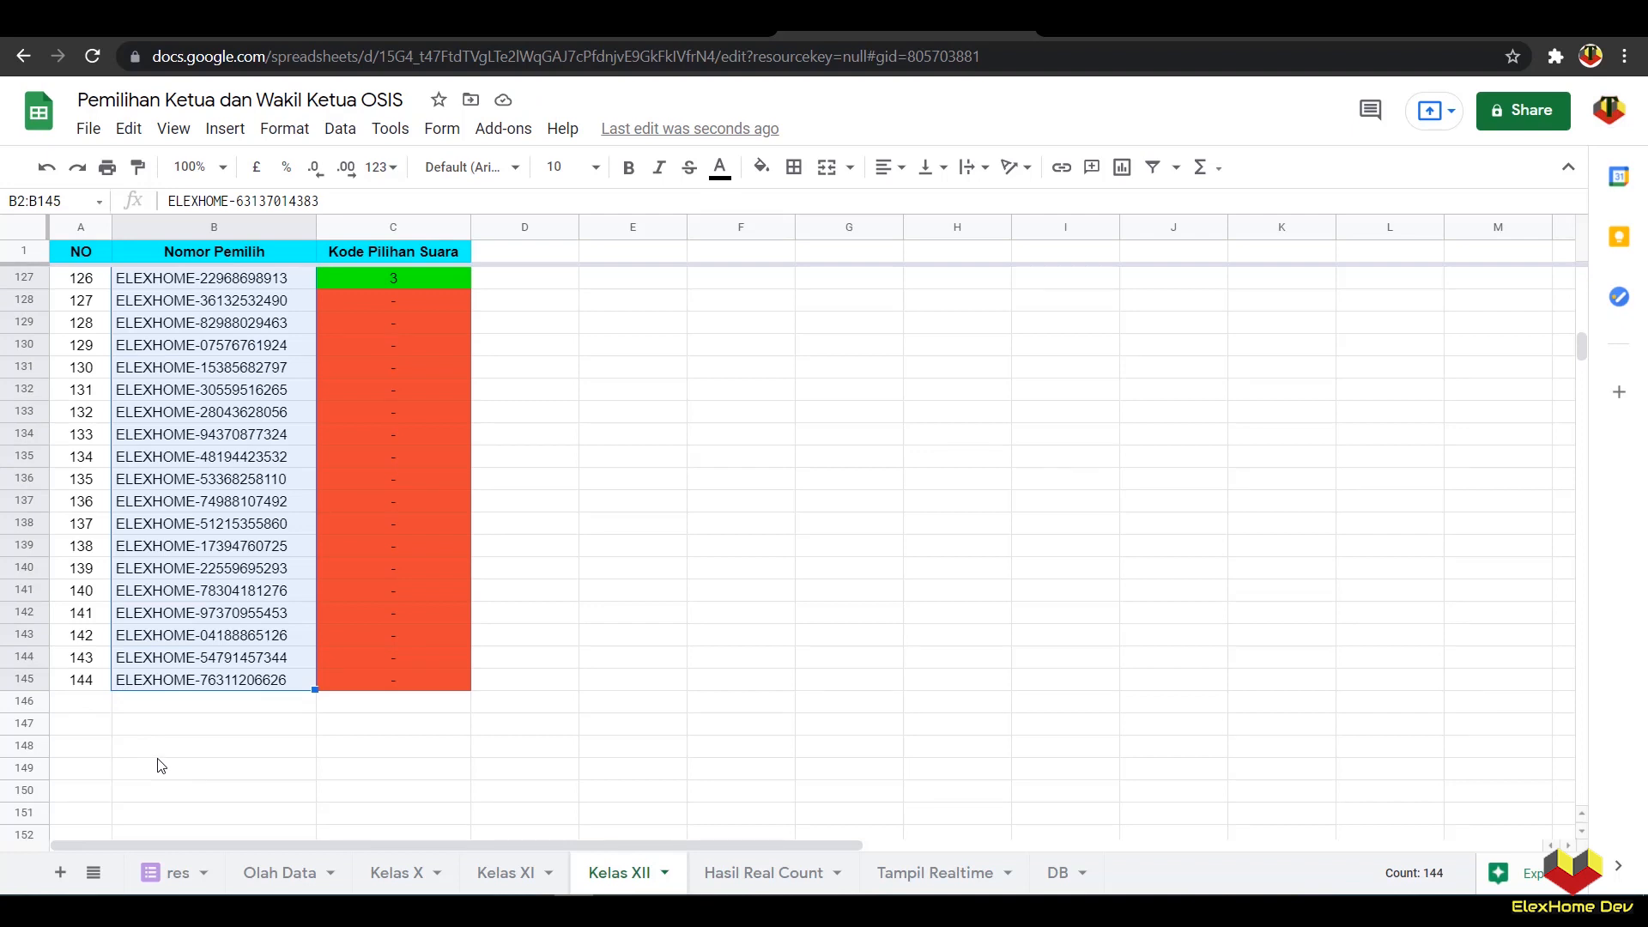
Step: Duplicate the Kelas XII sheet and rename the copy Guru/TAS
left_click(668, 874)
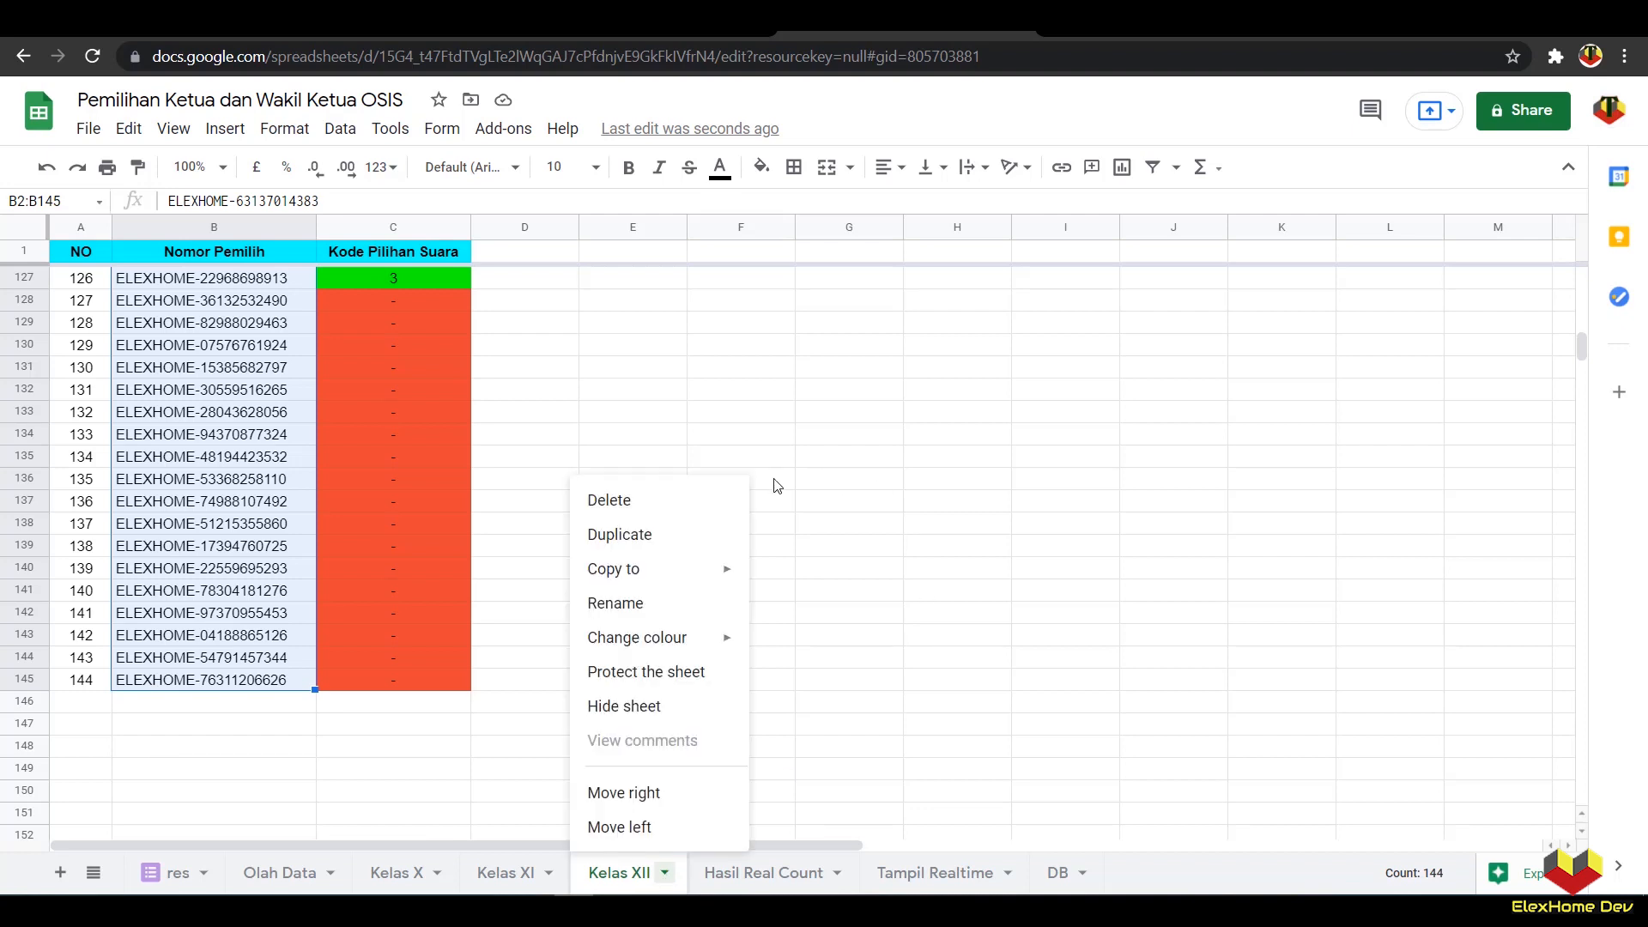
left_click(689, 537)
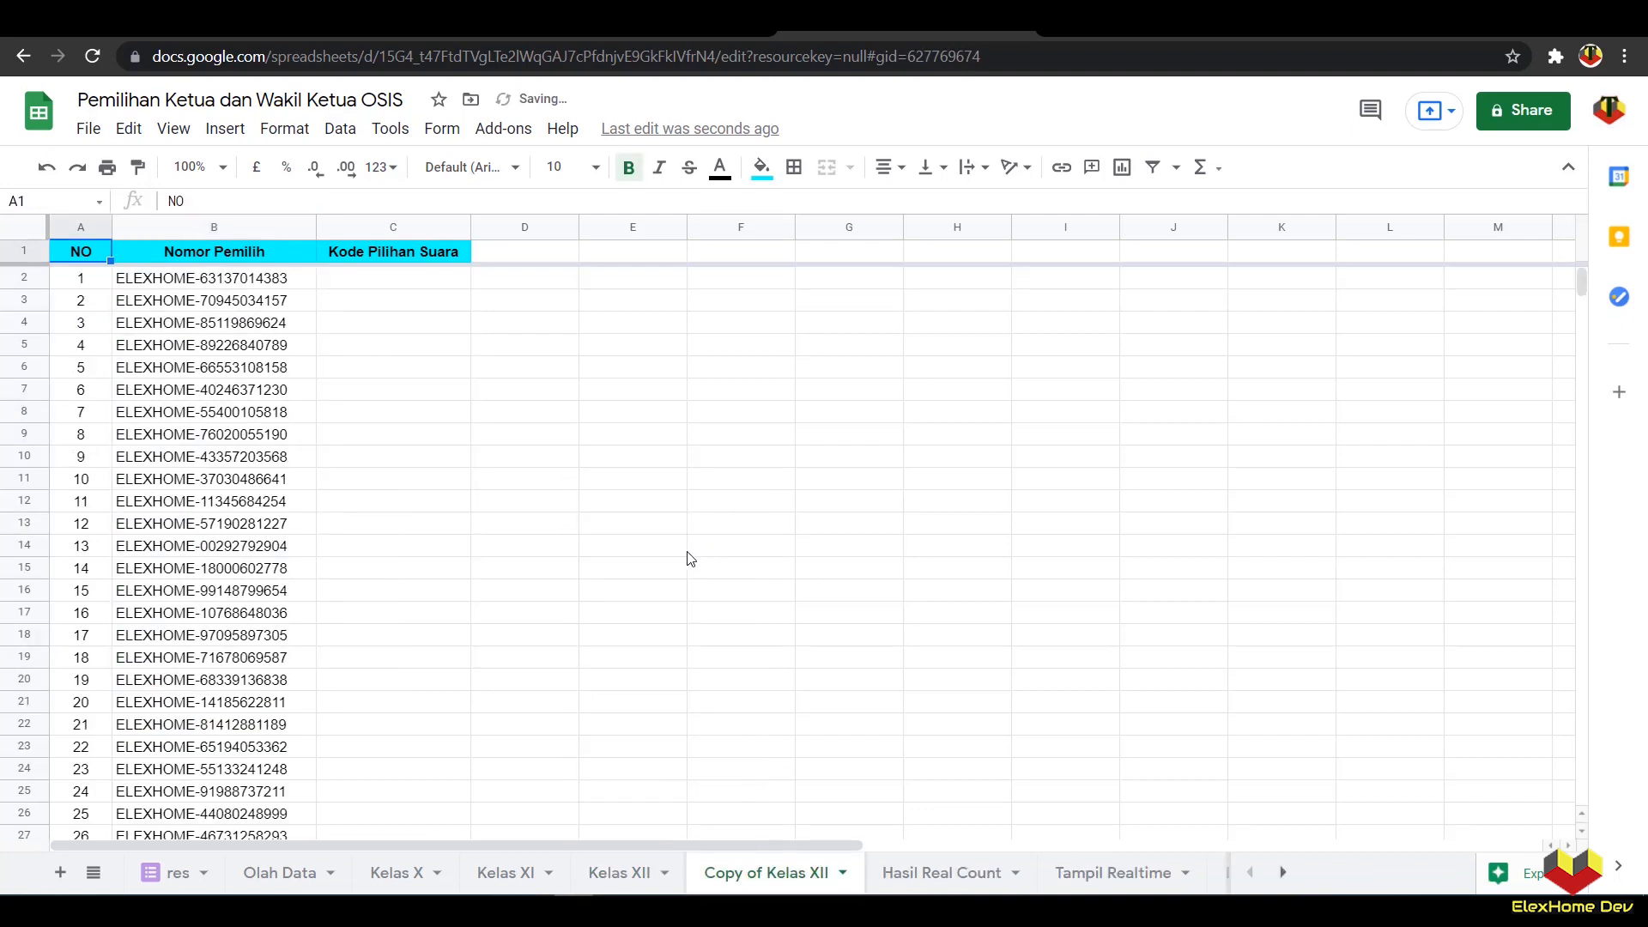
double_click(760, 874)
key("Caps_Lock")
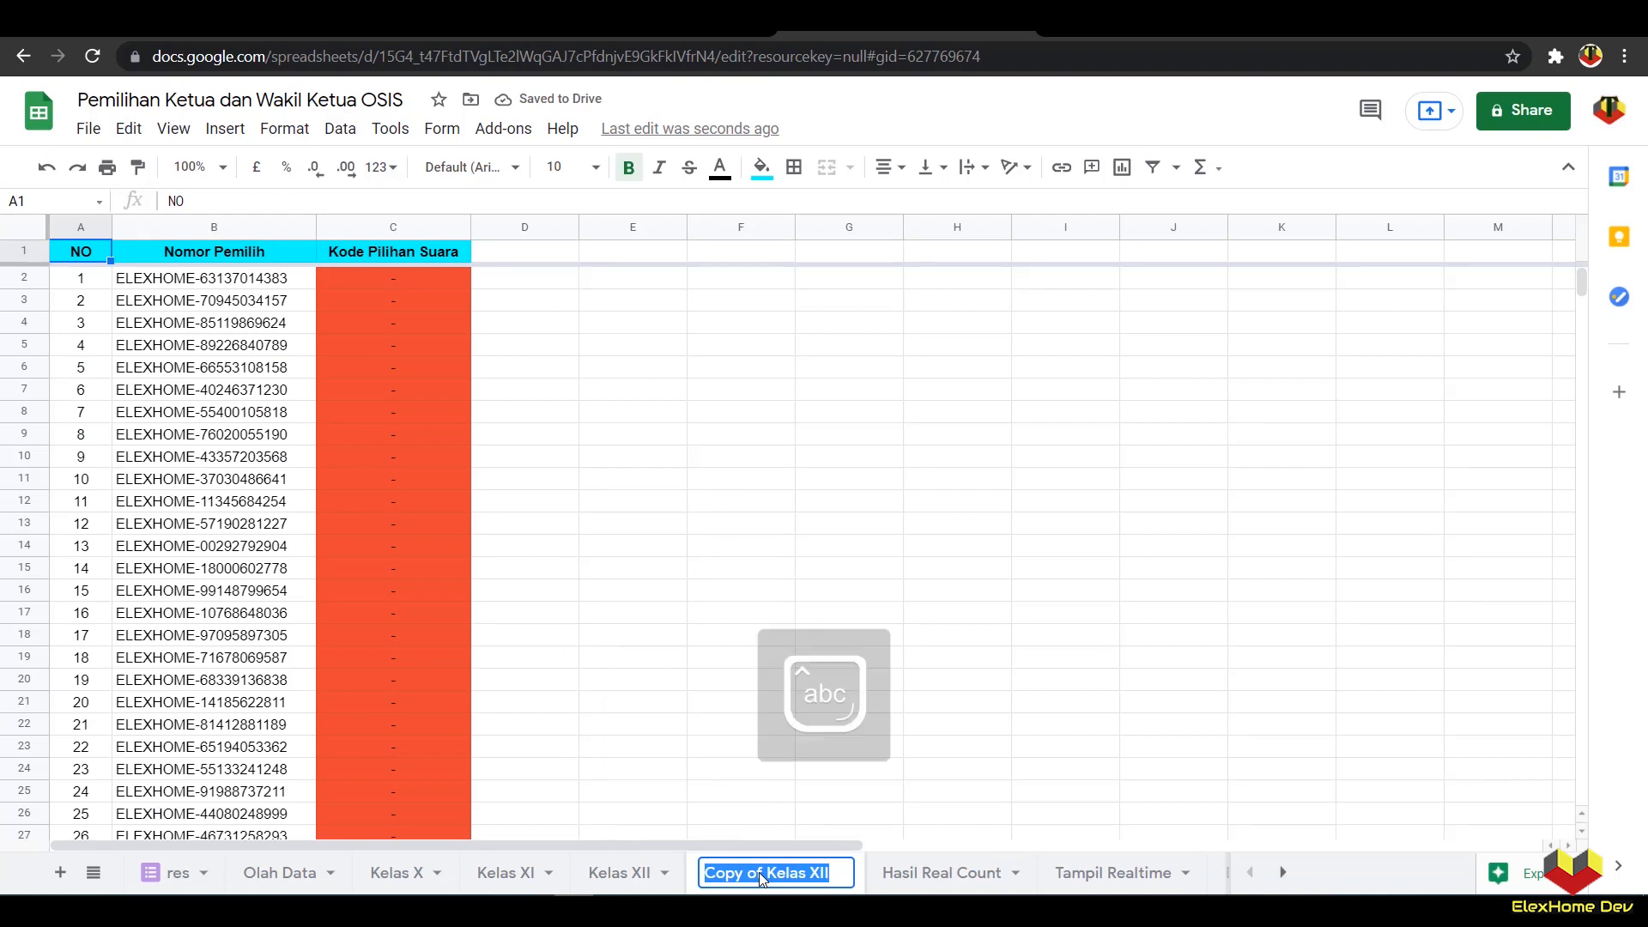
type("Guru")
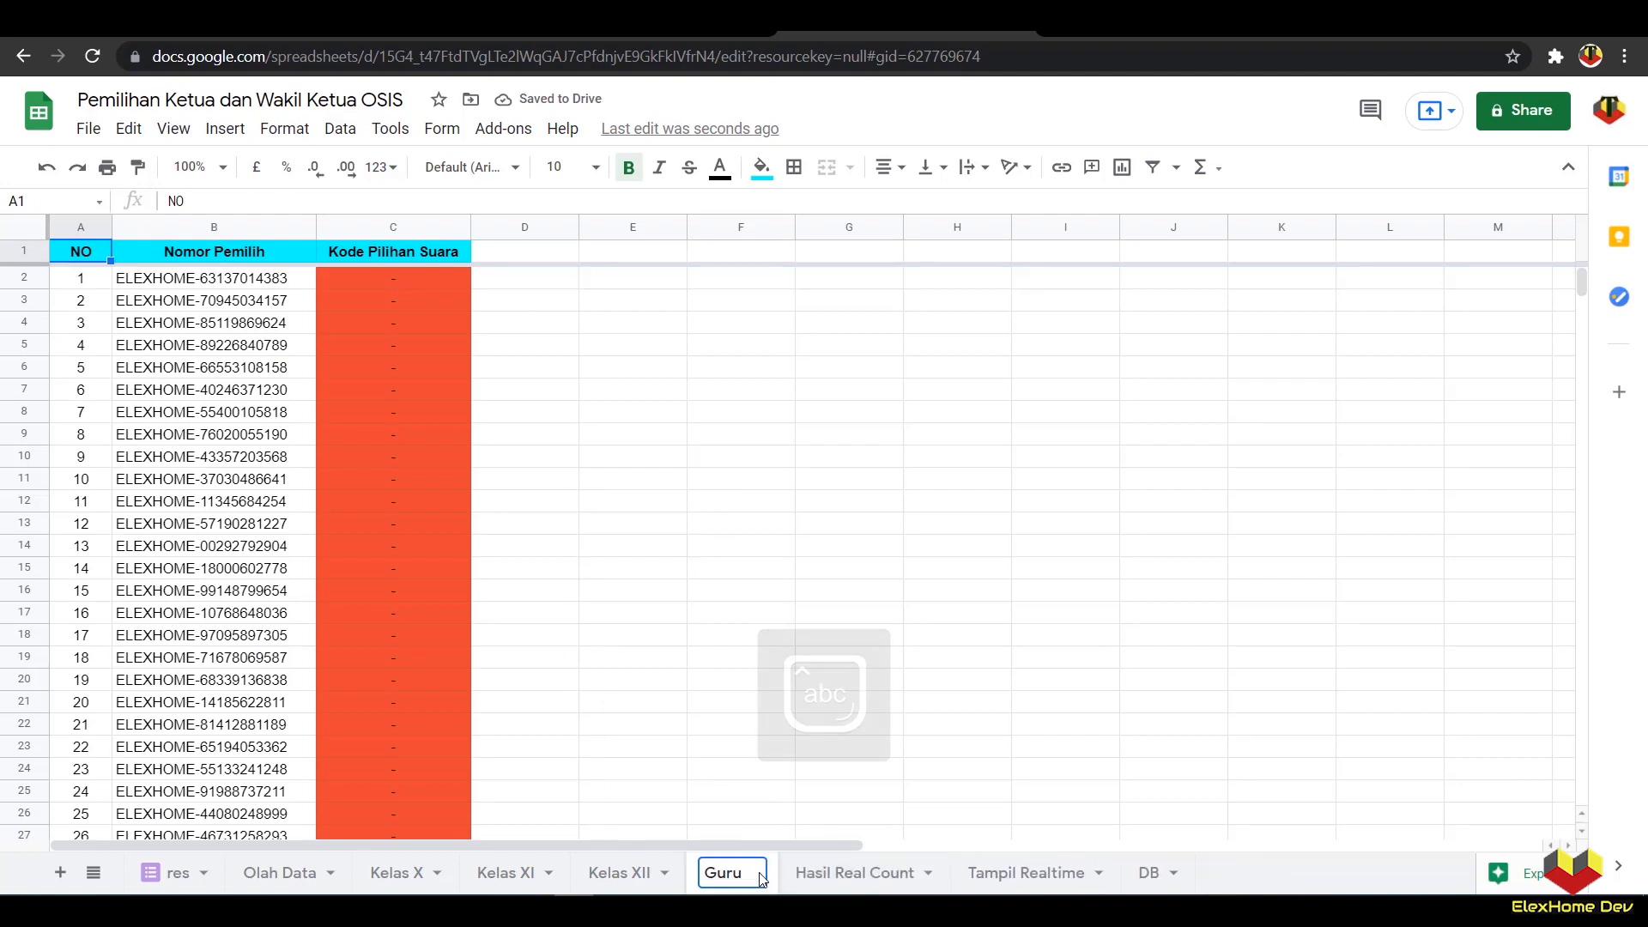
type("/TAS")
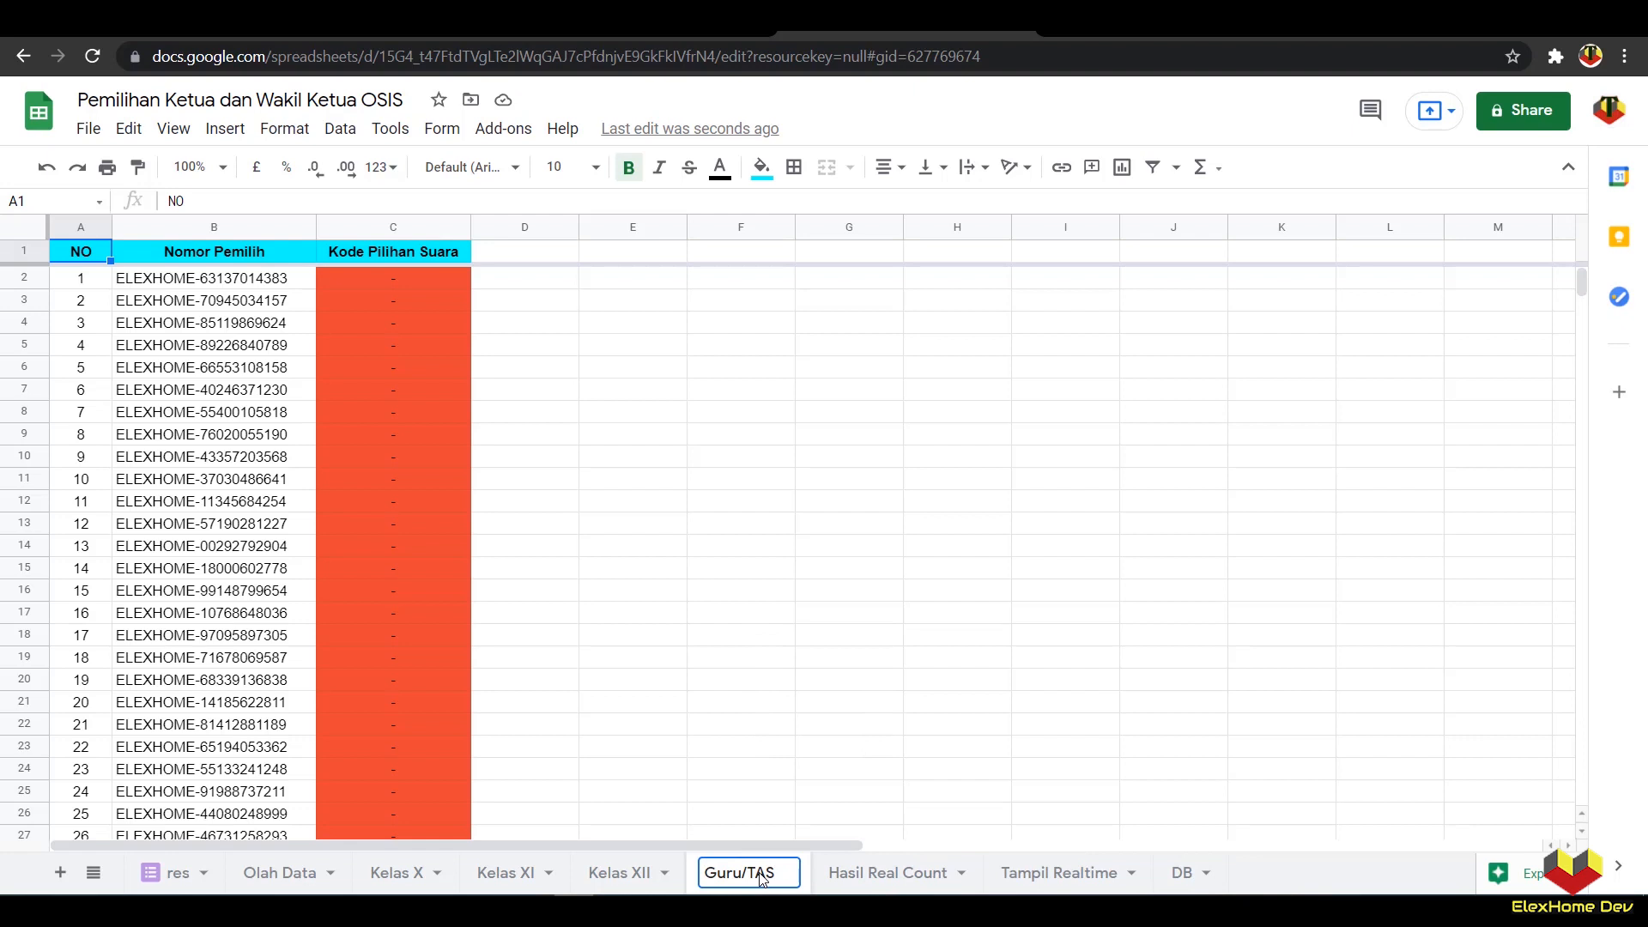
left_click(785, 751)
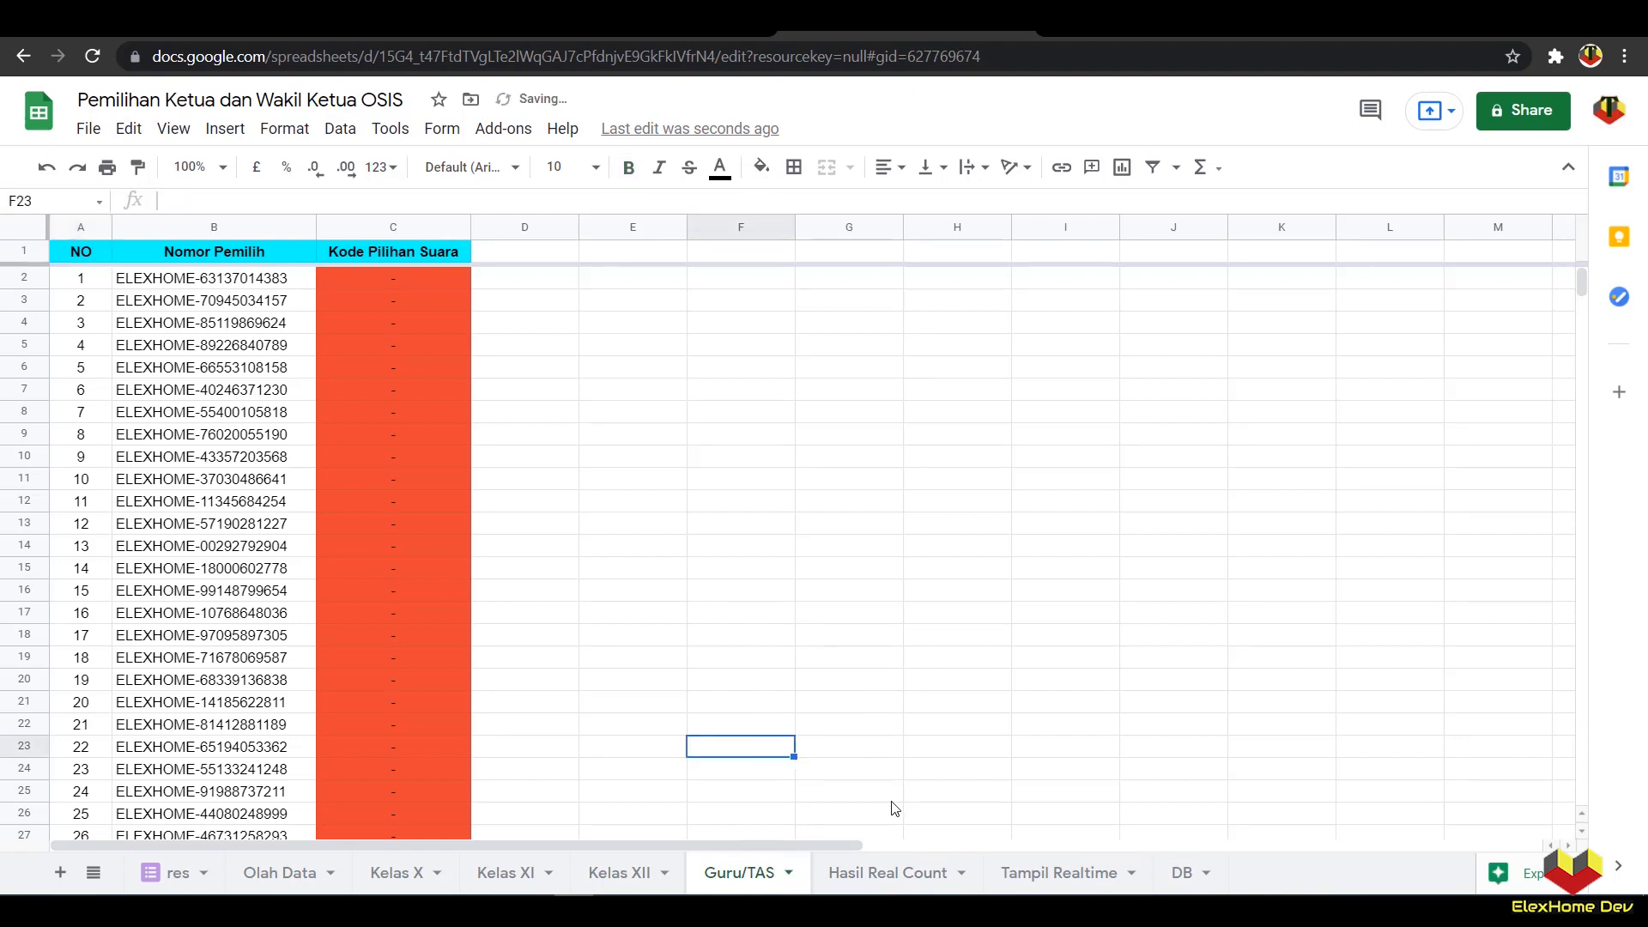
Step: Copy the GURU and TAS voter numbers, cells B434:B483, from the DB sheet
left_click(1182, 873)
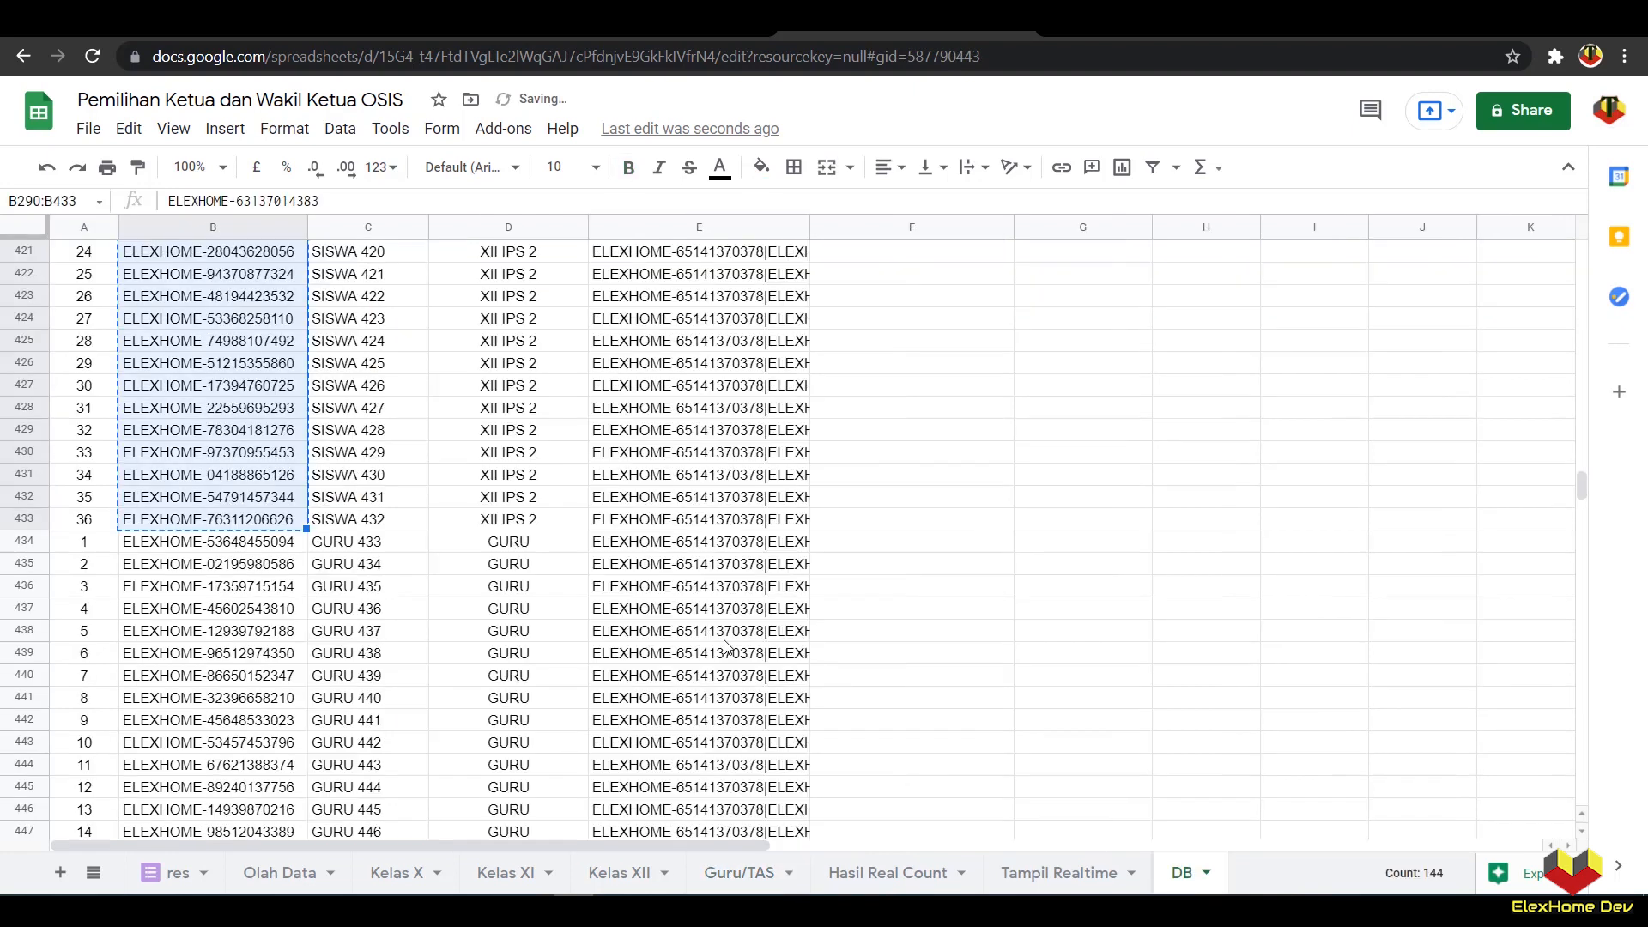
left_click(243, 541)
scroll(243, 541, "down", 10)
scroll(323, 719, "up", 4)
scroll(324, 719, "down", 5)
left_click(269, 811, "shift")
right_click(258, 764)
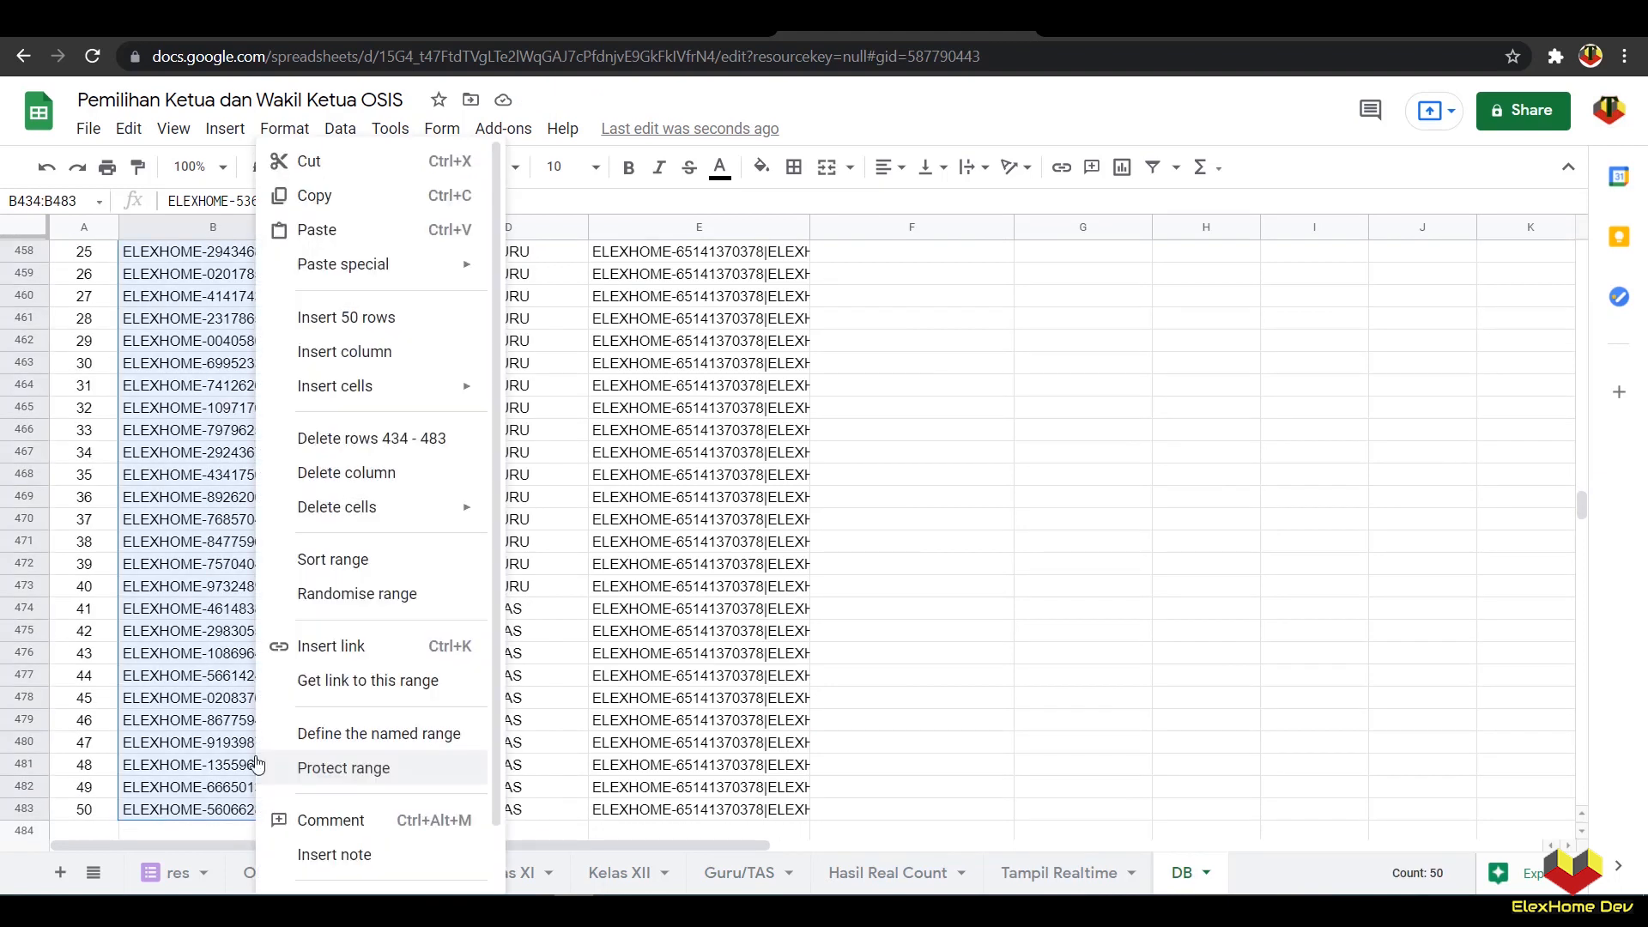
left_click(332, 196)
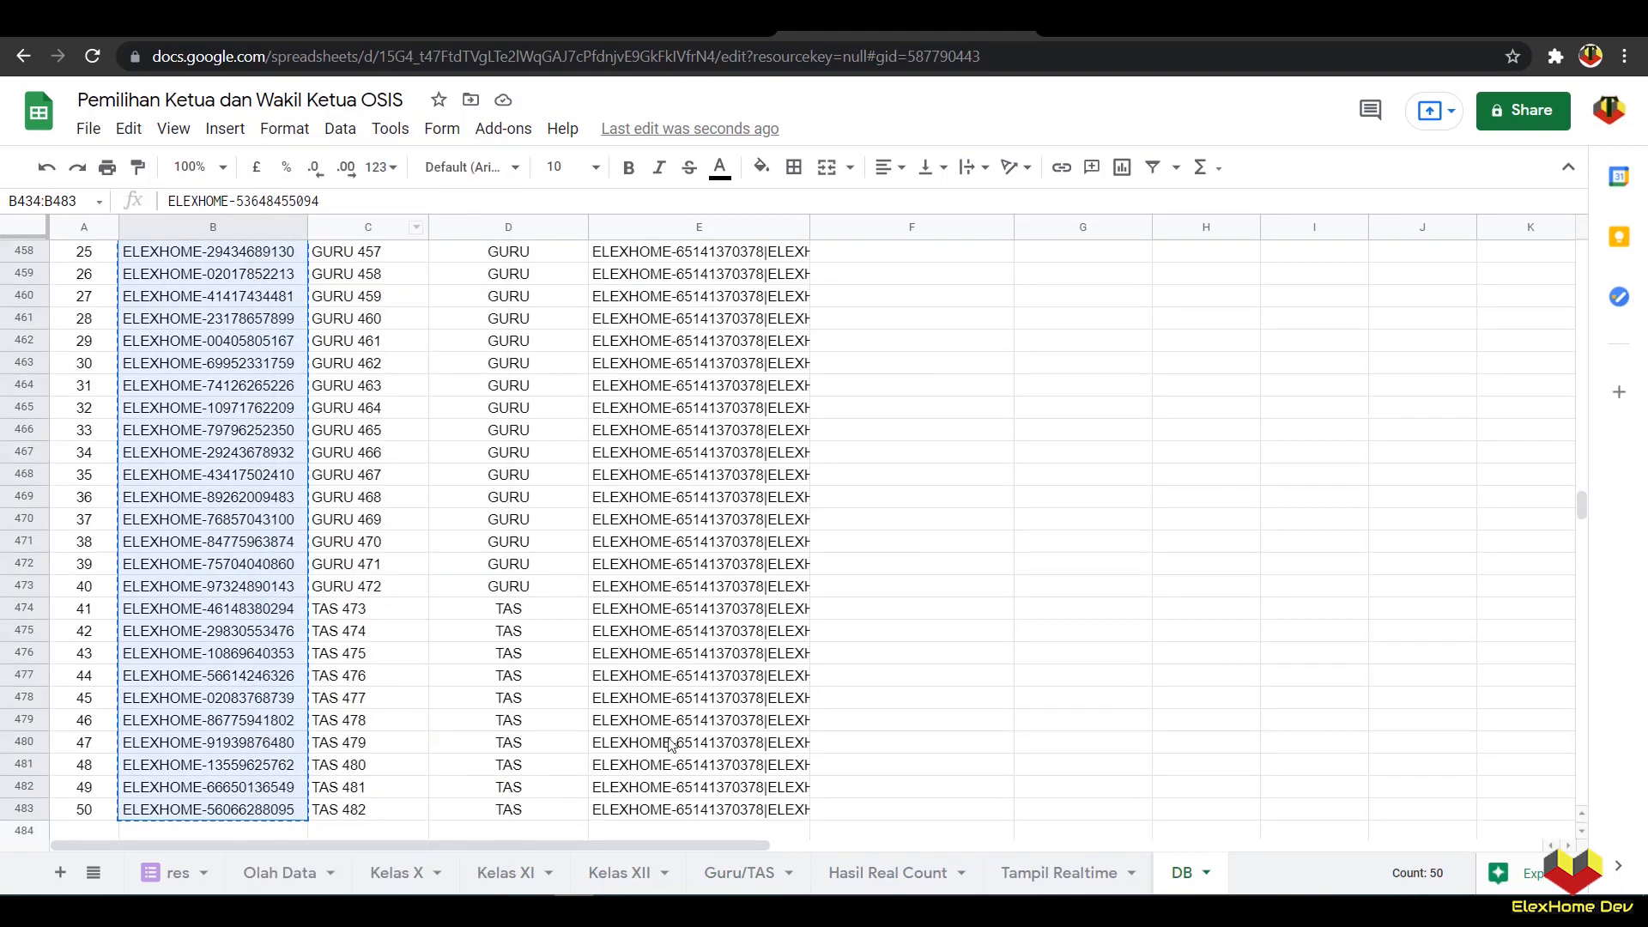
Step: Paste the teacher and staff voter numbers as values only into the Guru/TAS sheet, starting at B2
left_click(799, 863)
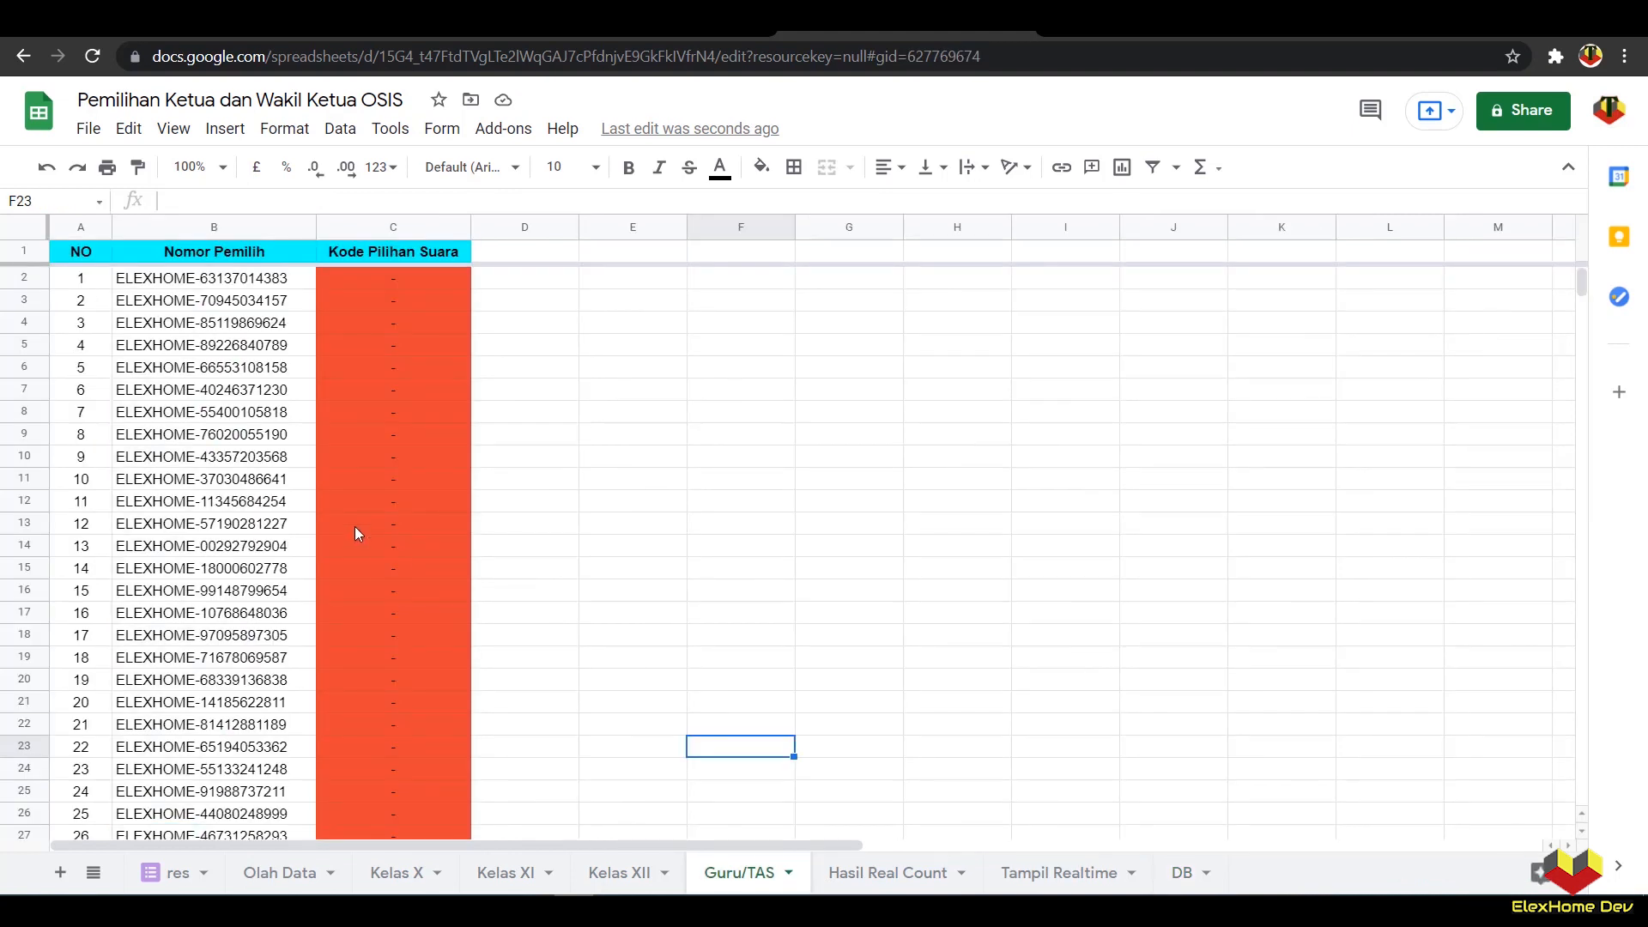
left_click(196, 283)
right_click(196, 283)
mouse_move(414, 266)
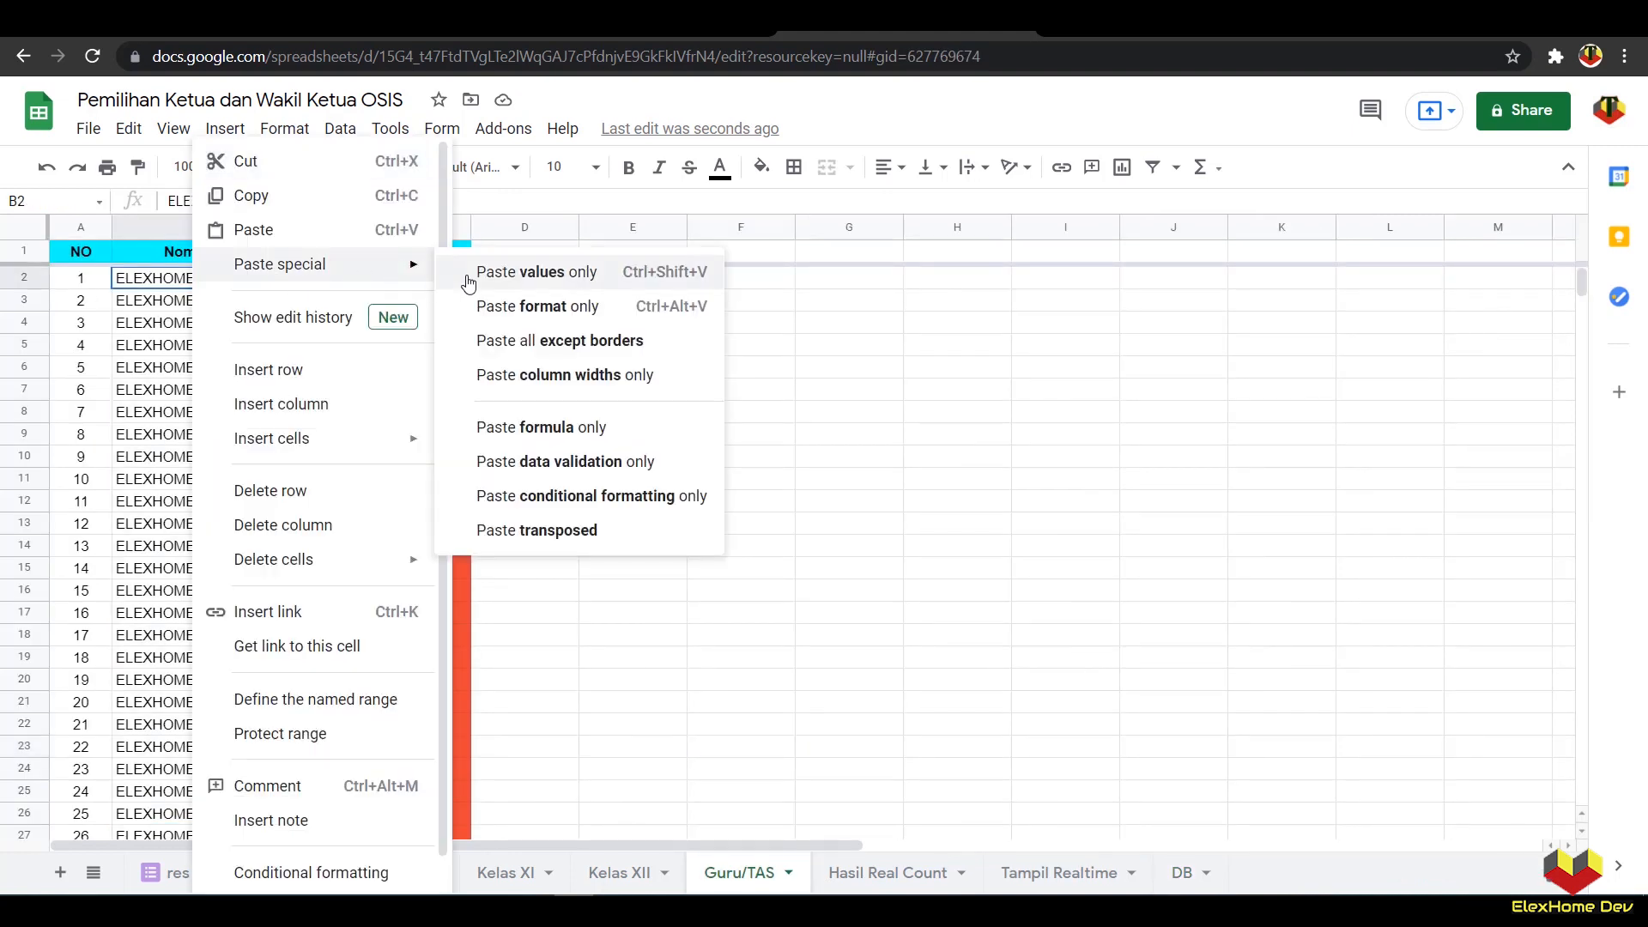
left_click(468, 283)
scroll(135, 449, "down", 10)
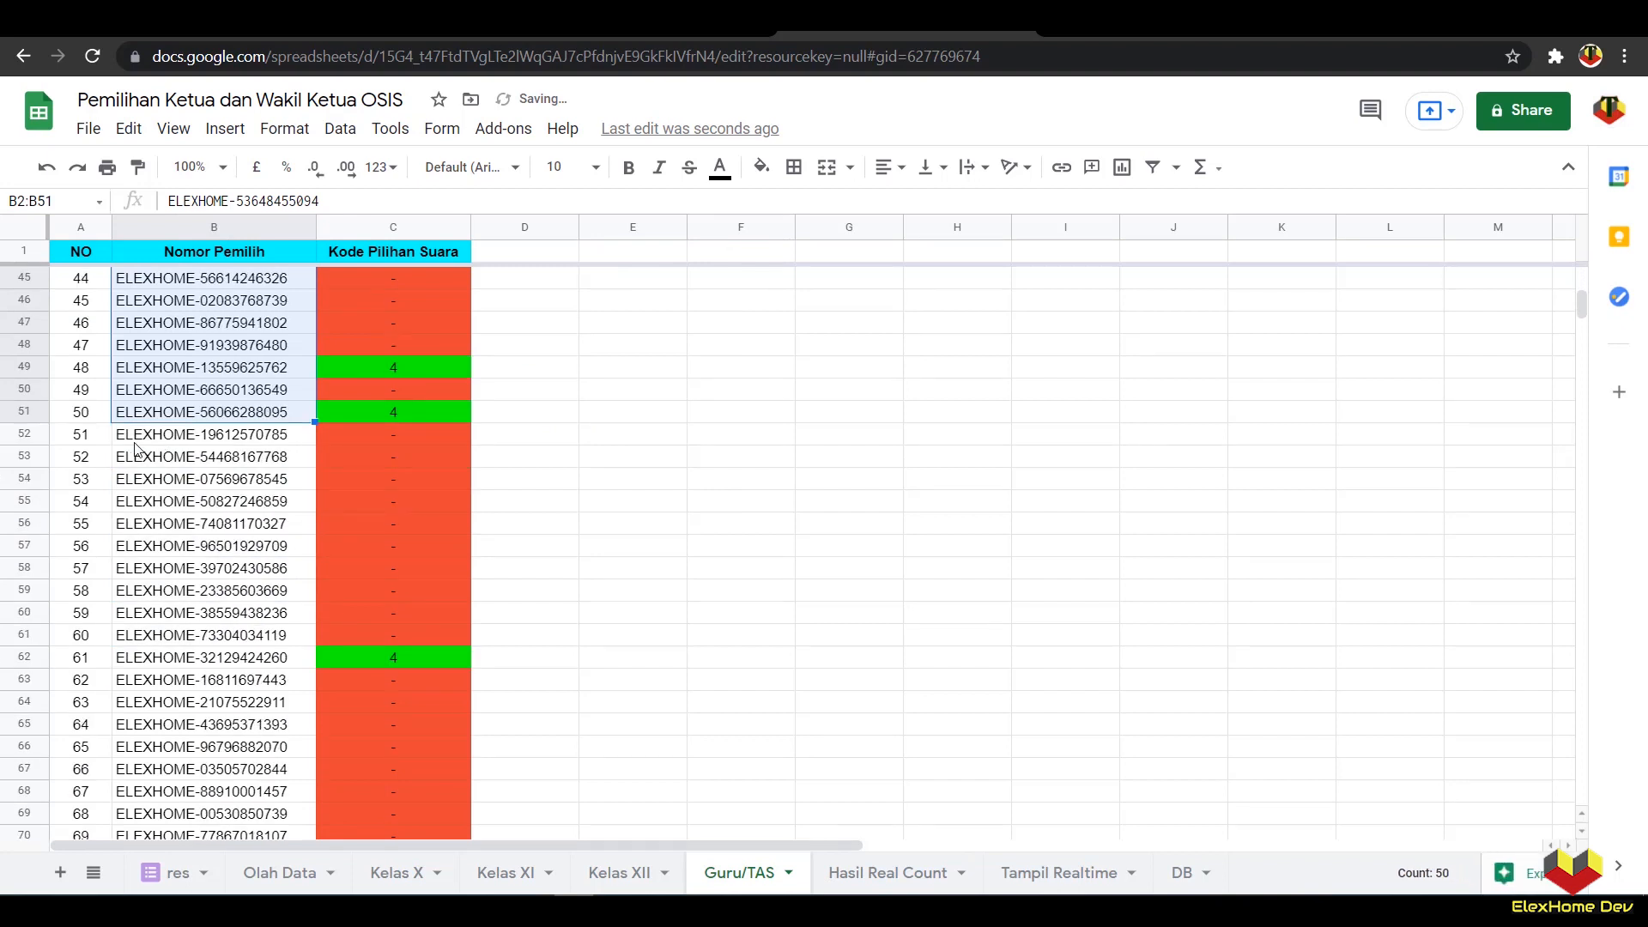
Step: Delete the leftover rows 52 to 146 from the Guru/TAS sheet
left_click(31, 435)
scroll(85, 553, "down", 20)
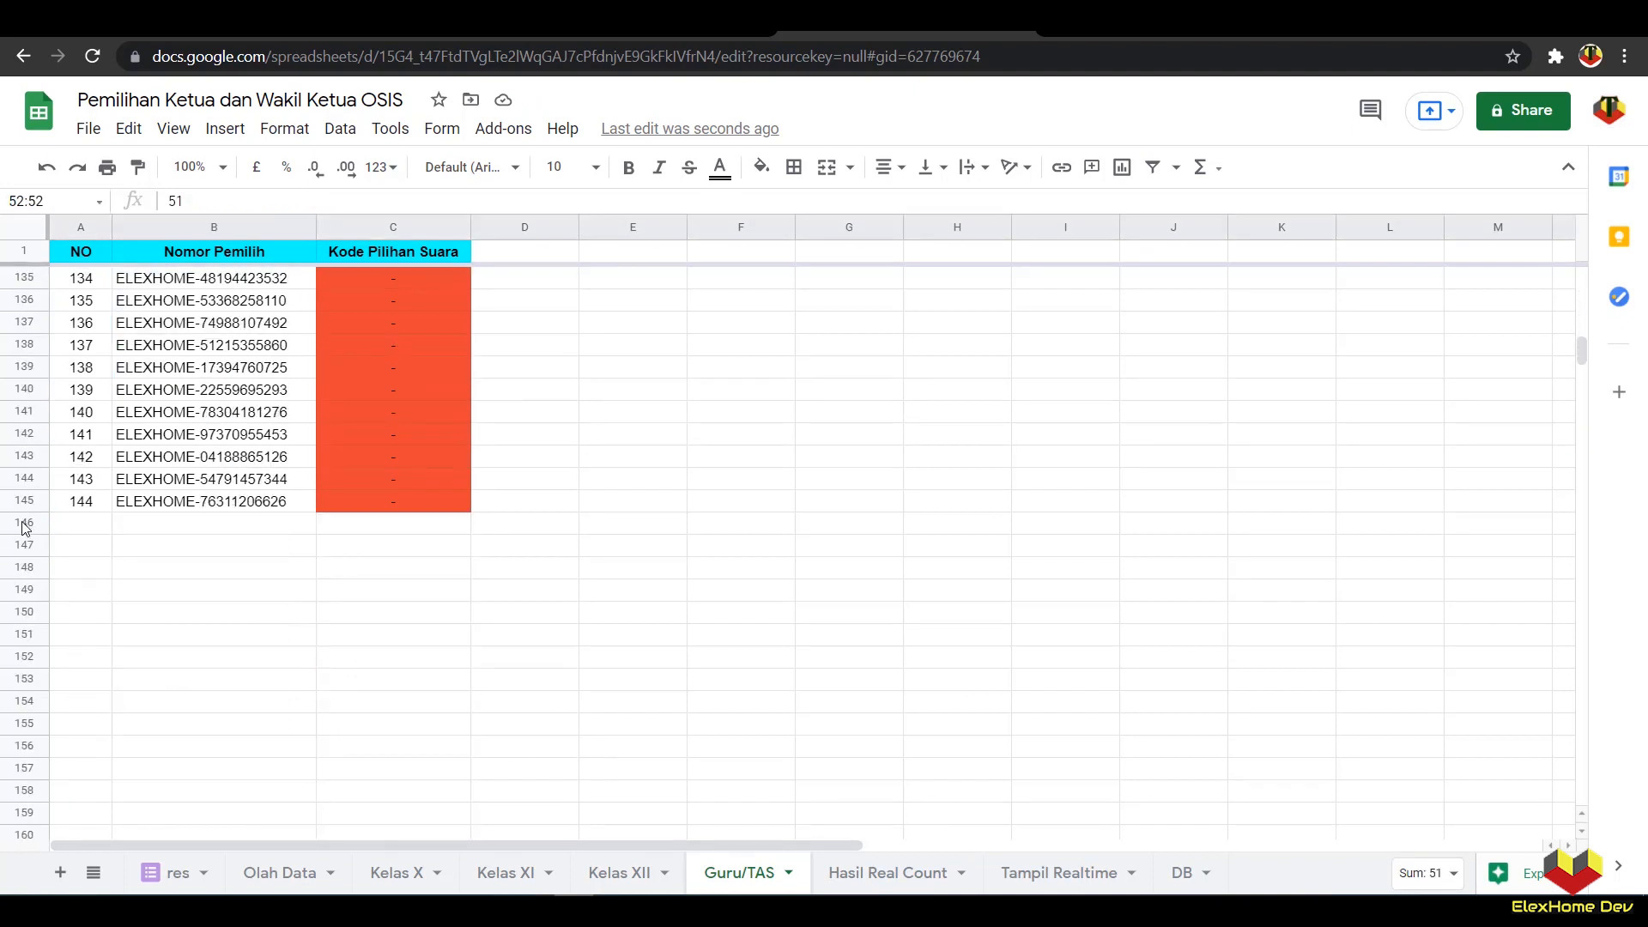
left_click(26, 527, "shift")
right_click(25, 527)
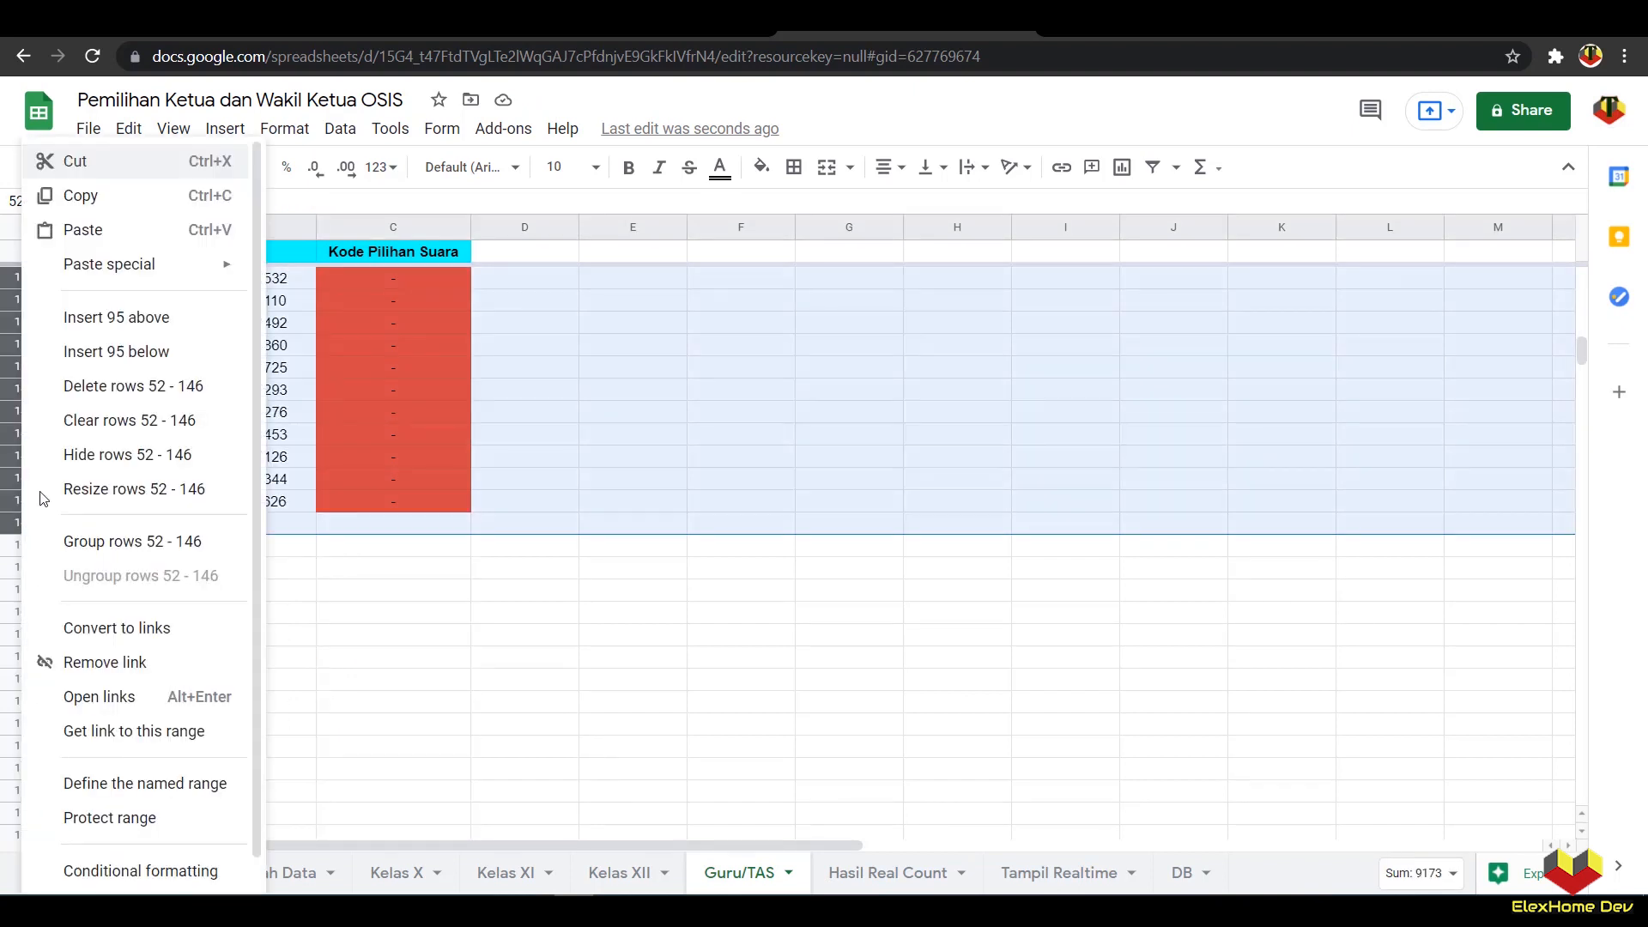
left_click(82, 393)
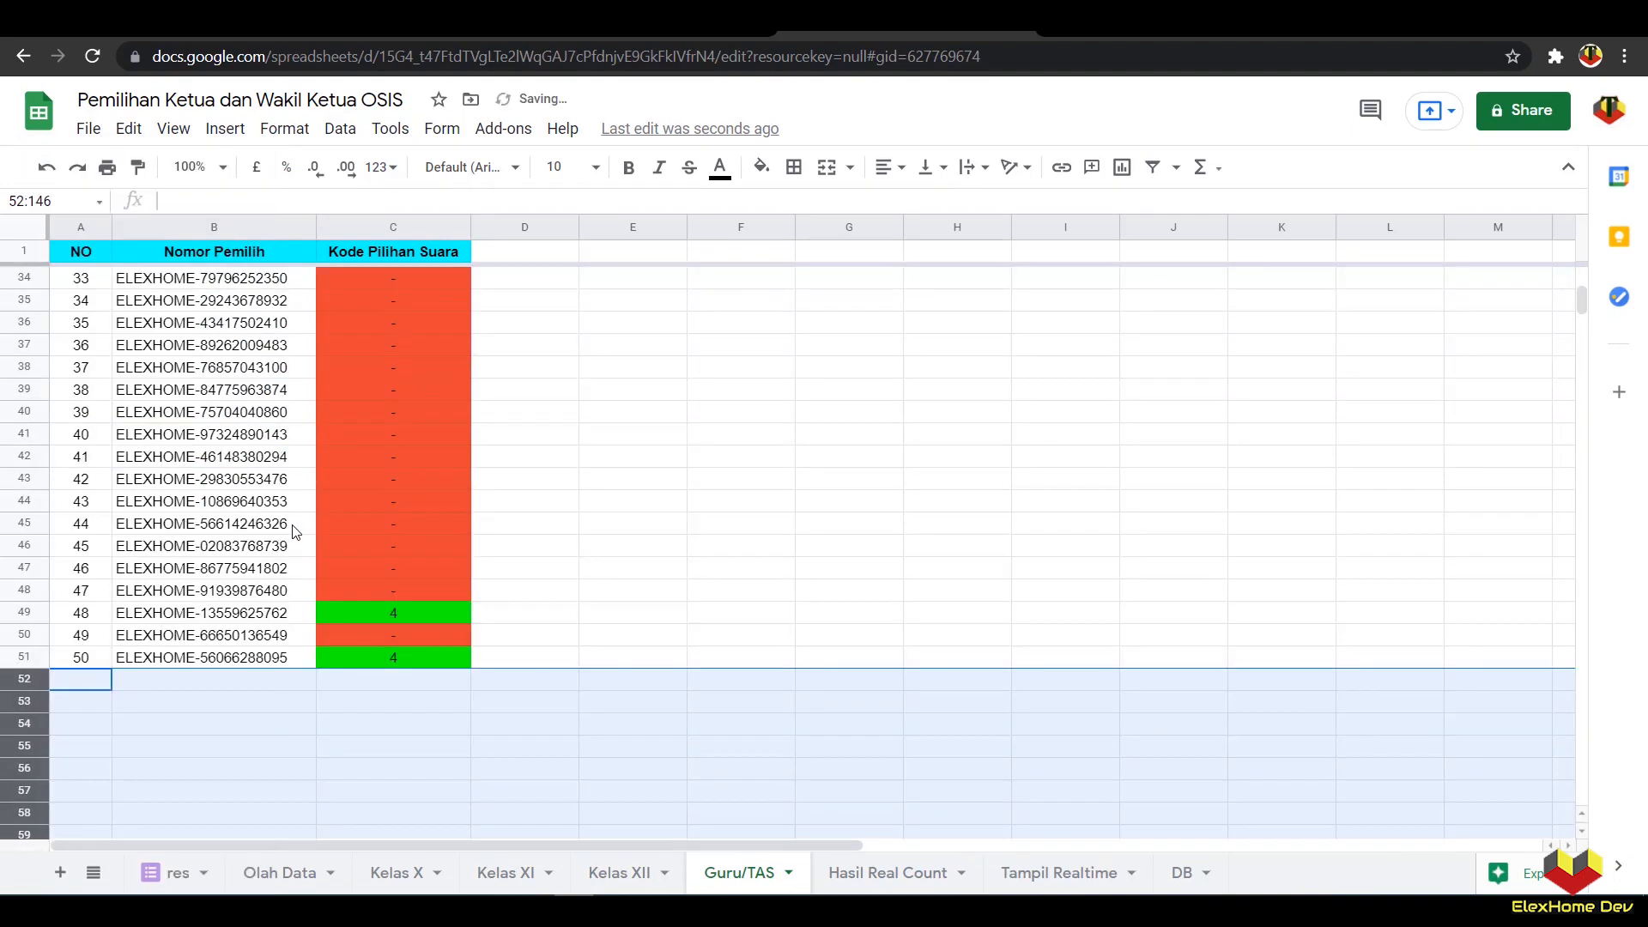
scroll(711, 537, "up", 10)
left_click(719, 532)
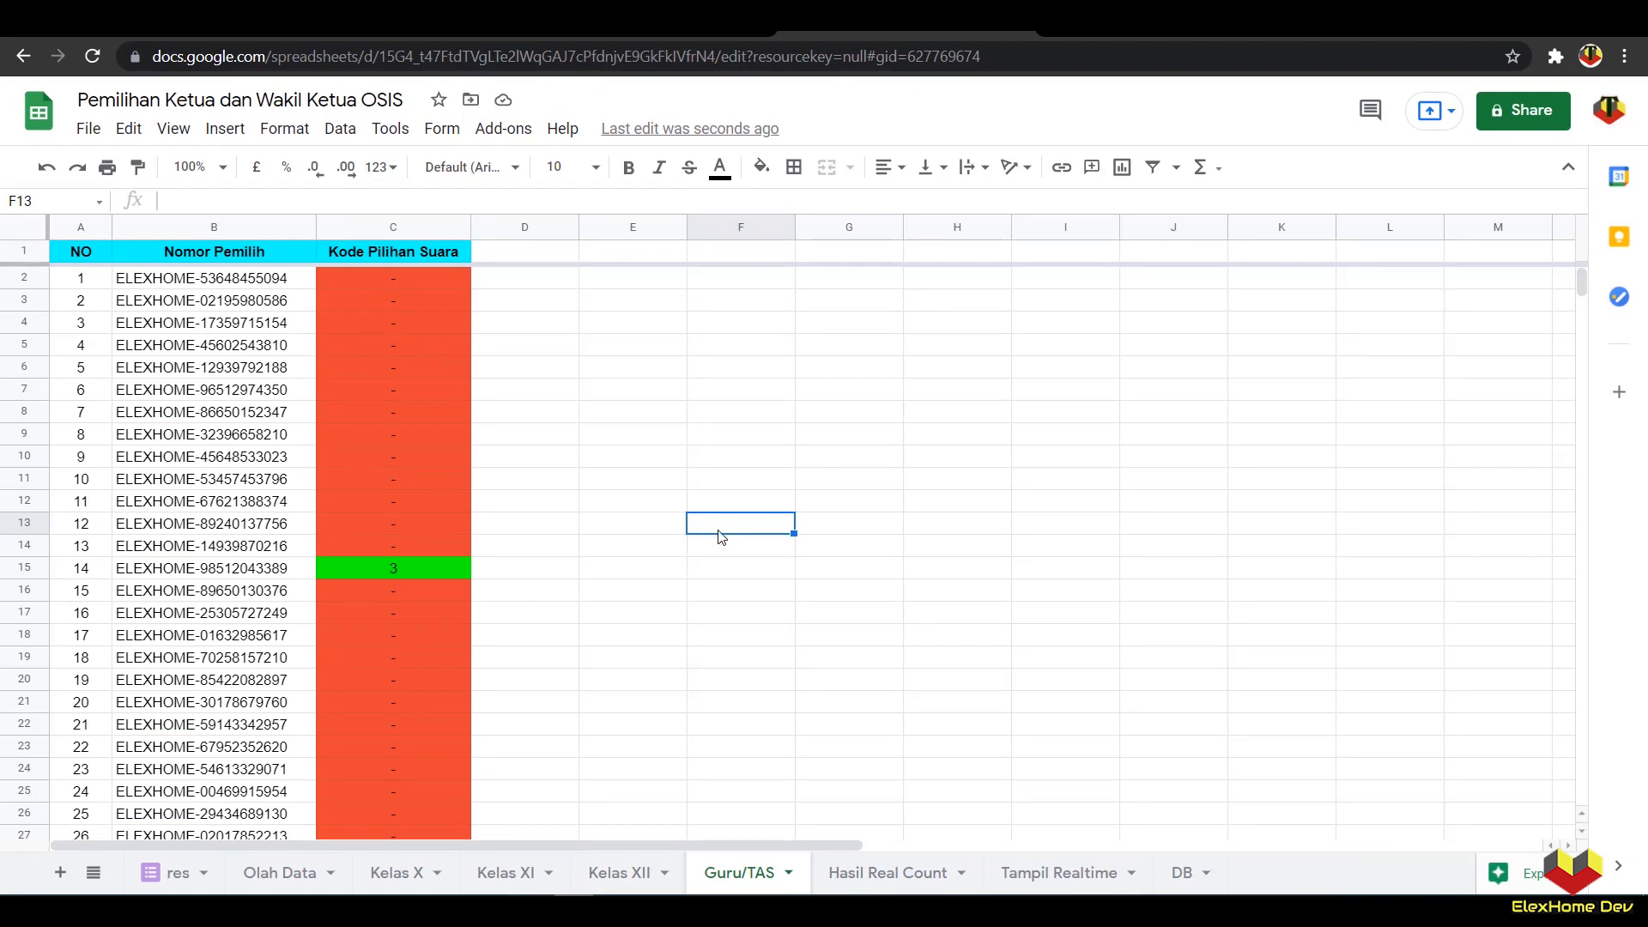
Step: Enter the registered voter total from the DB sheet, 482, in cell C9 of the Hasil Real Count sheet
left_click(907, 873)
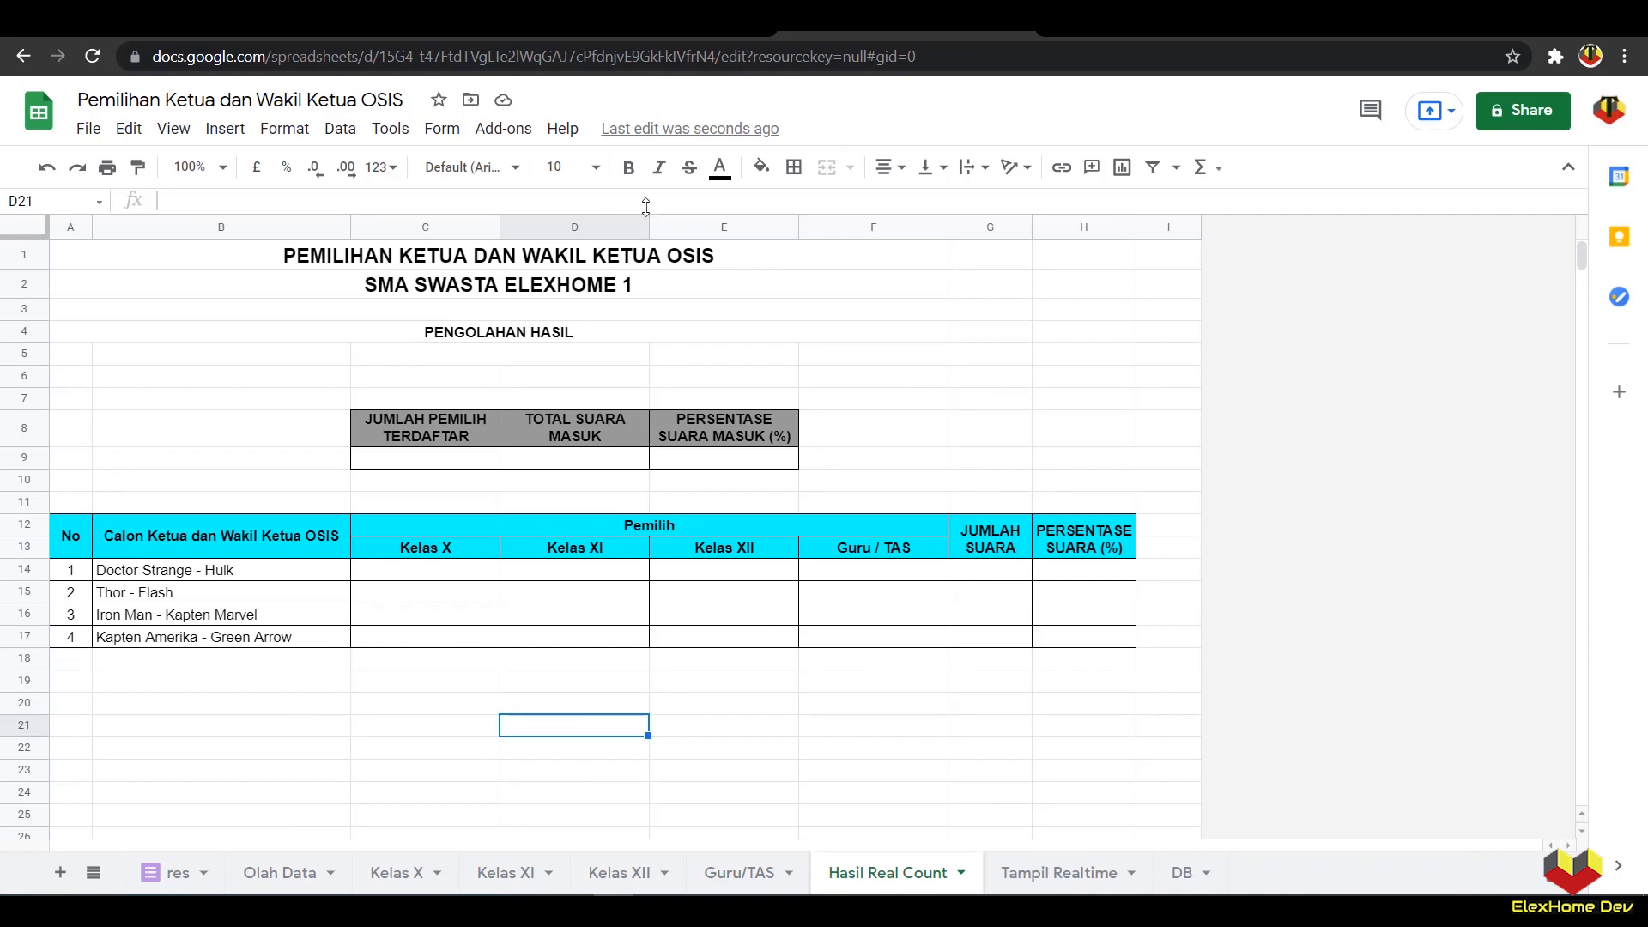
left_click_drag(373, 572, 1083, 637)
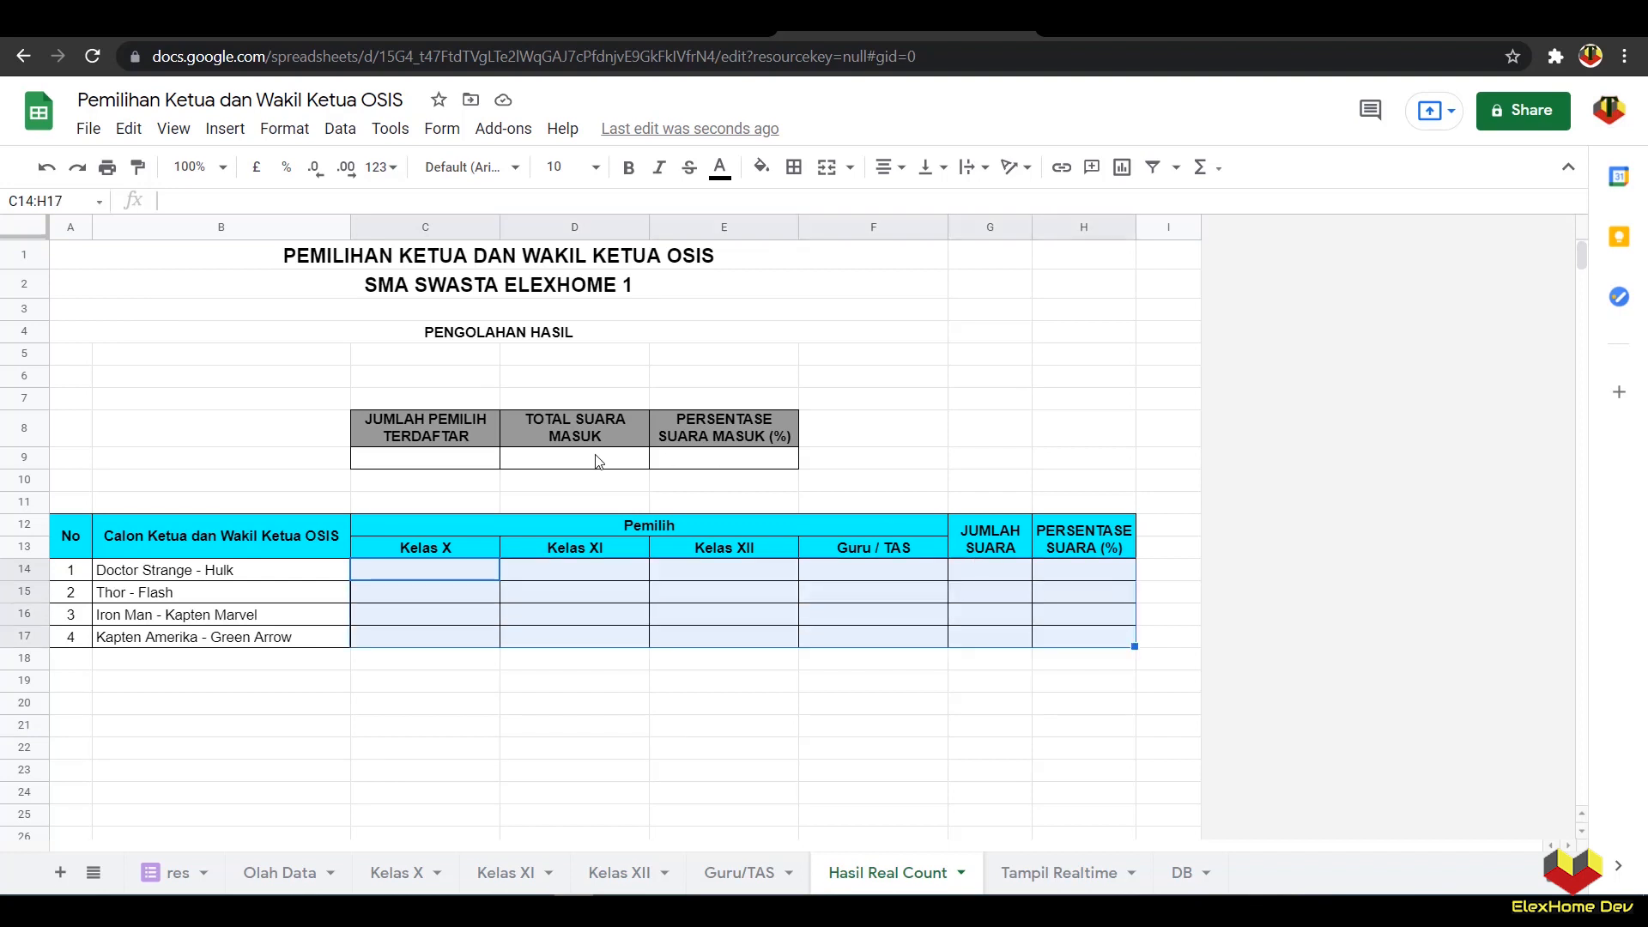
left_click(591, 481)
left_click(479, 727)
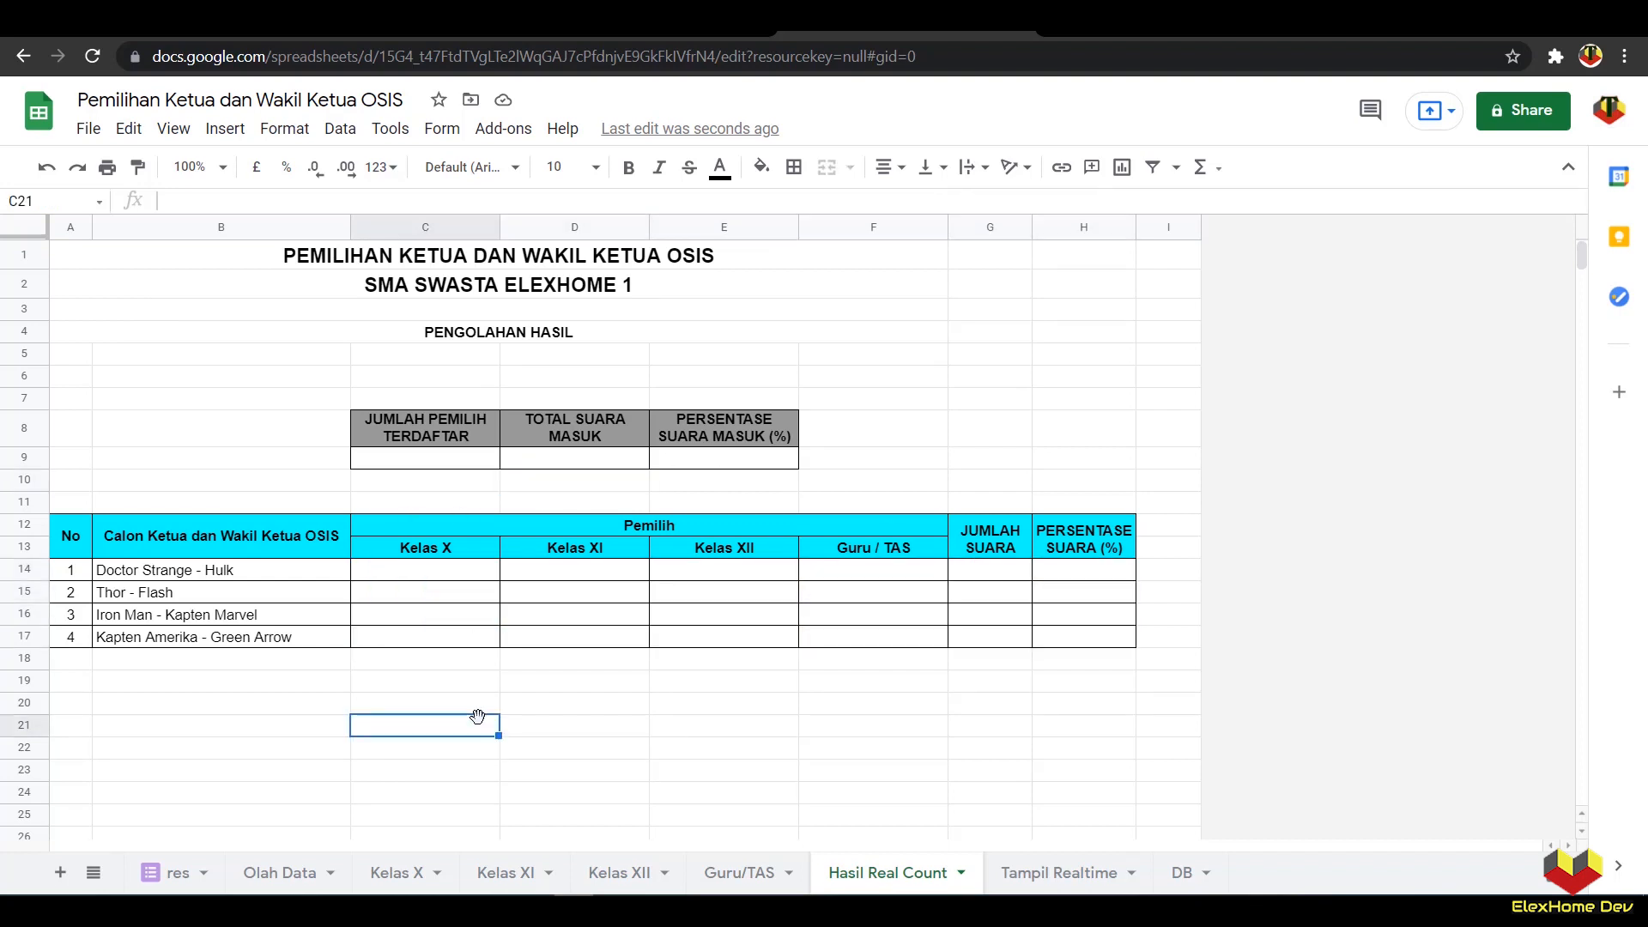
left_click(429, 466)
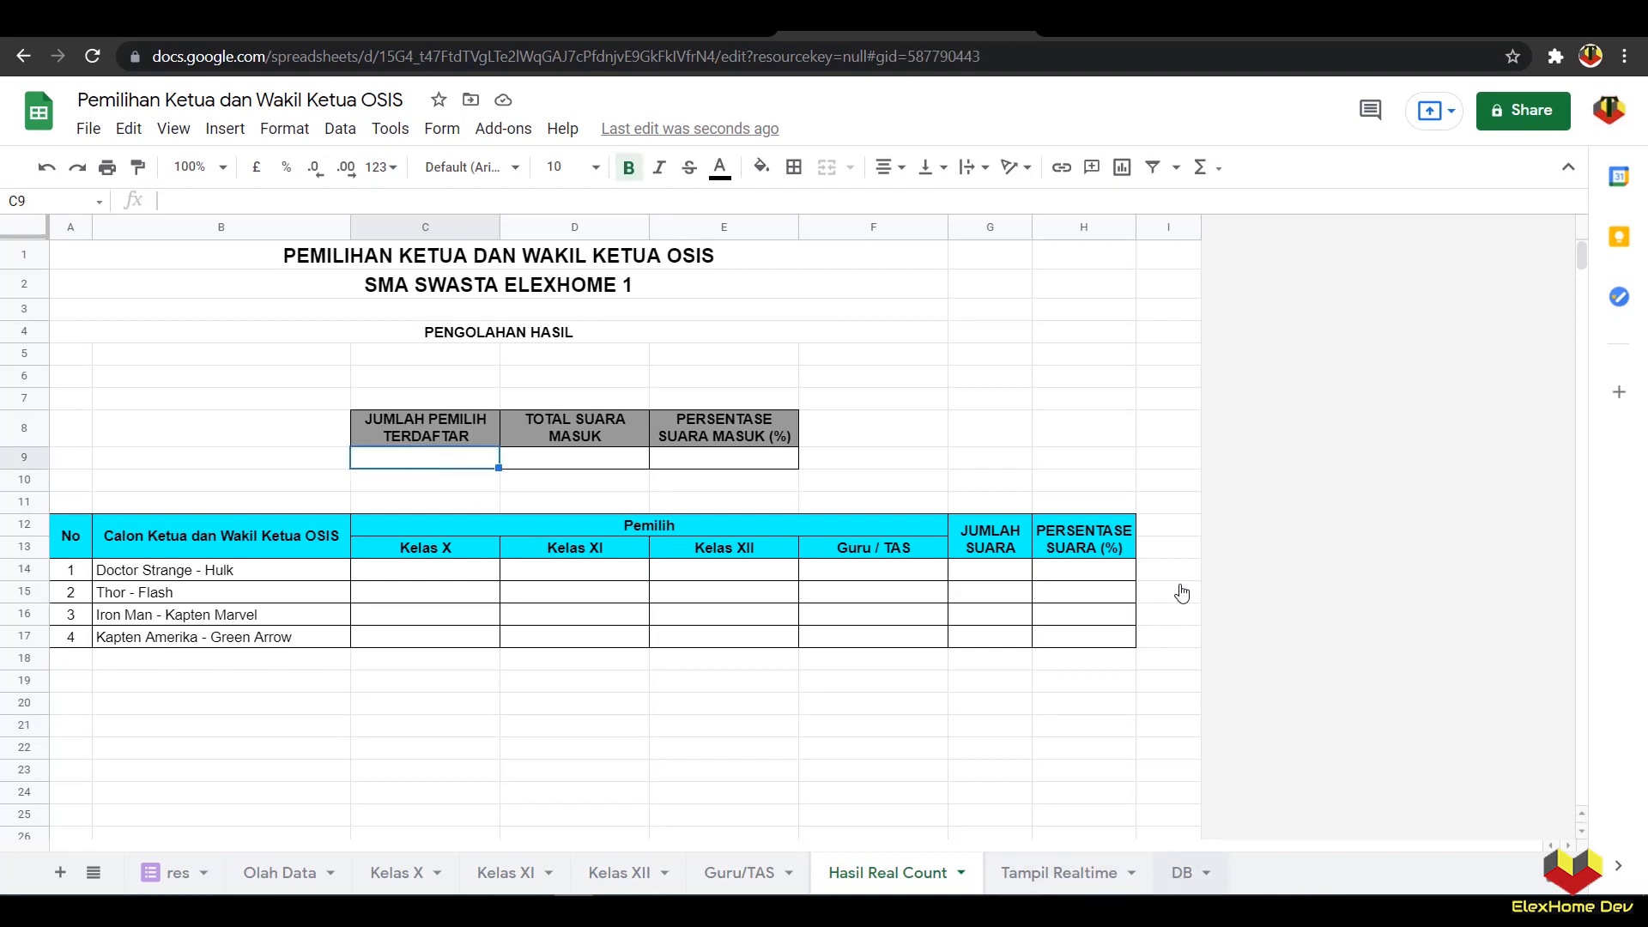
left_click(1182, 872)
scroll(1210, 525, "up", 12)
left_click_drag(1583, 477, 1573, 246)
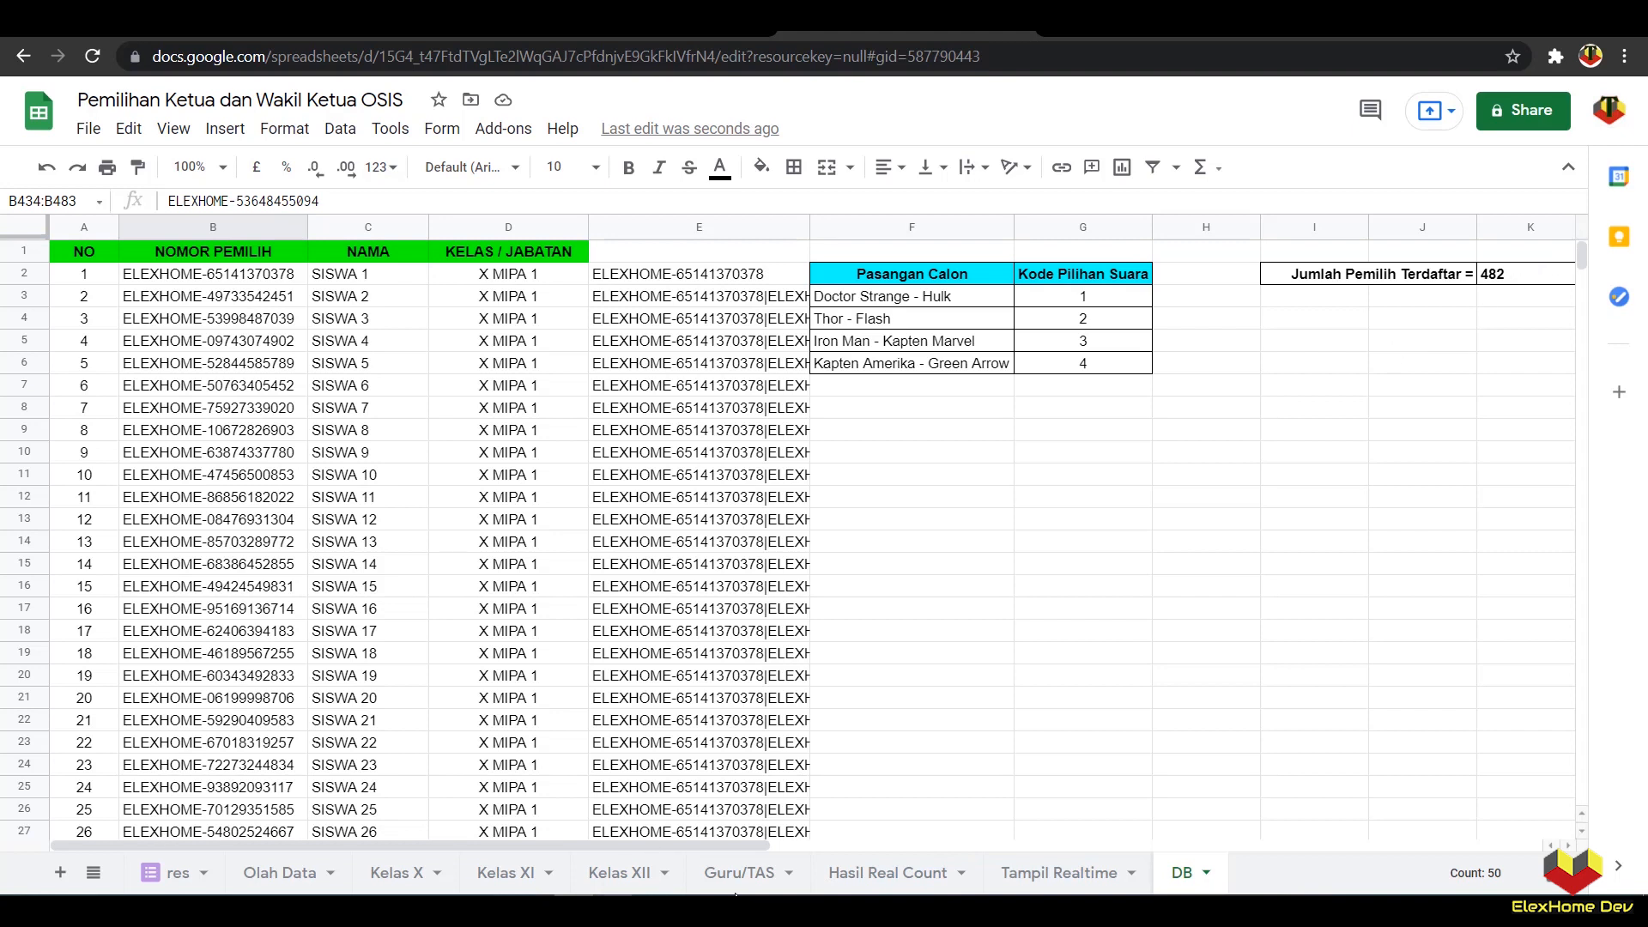
left_click(840, 879)
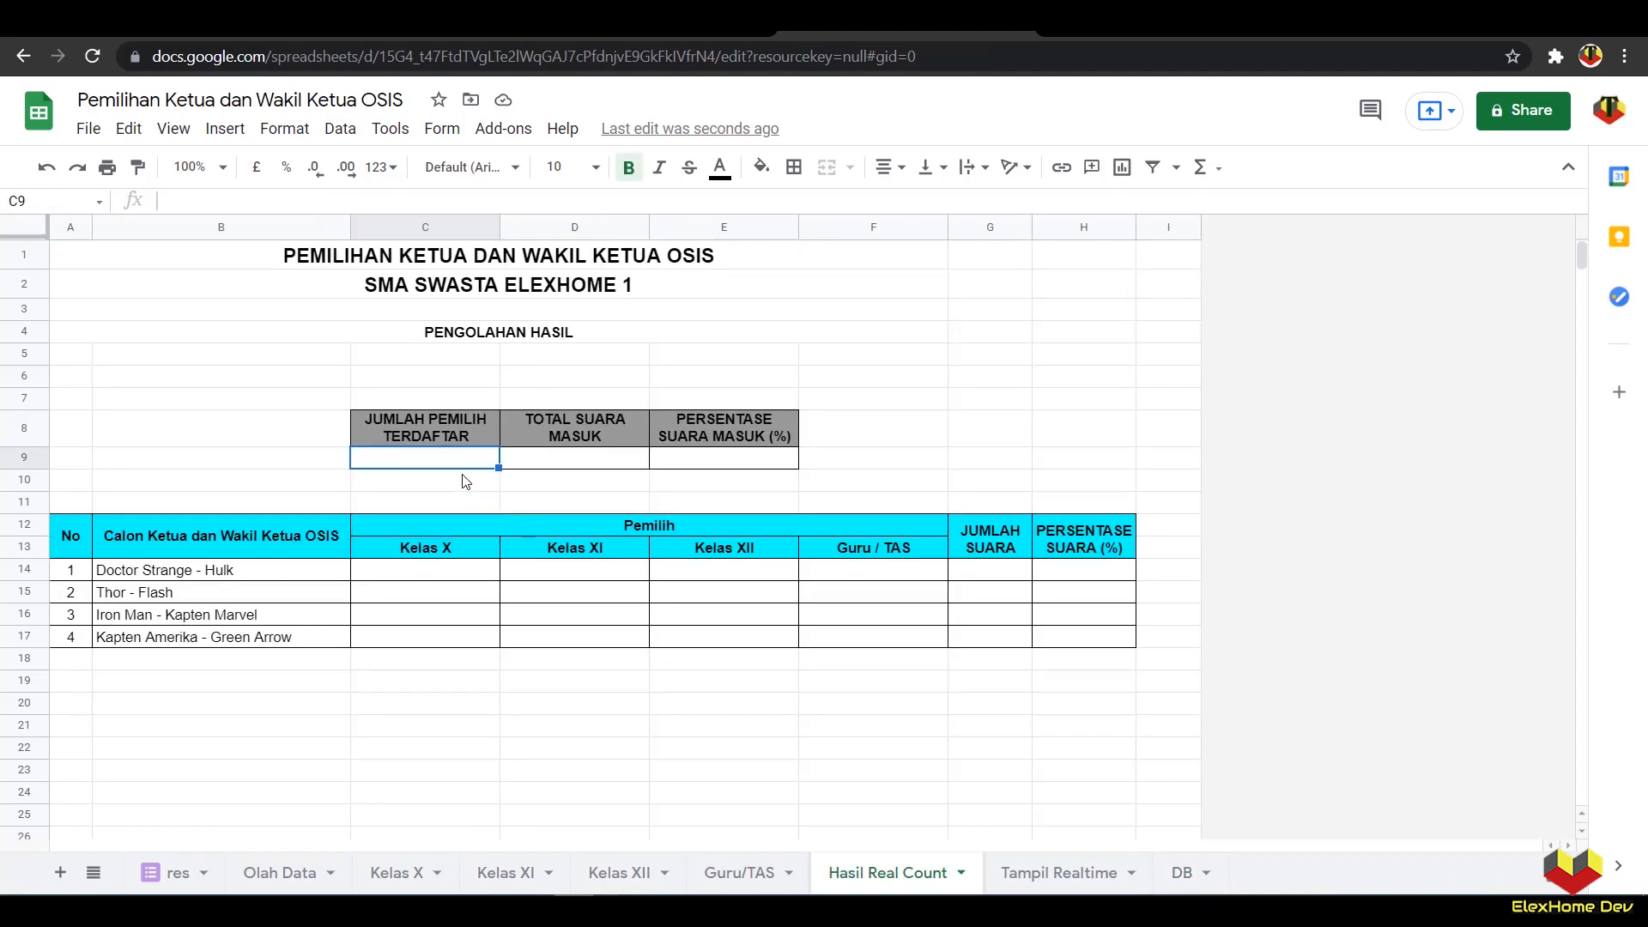
type("482")
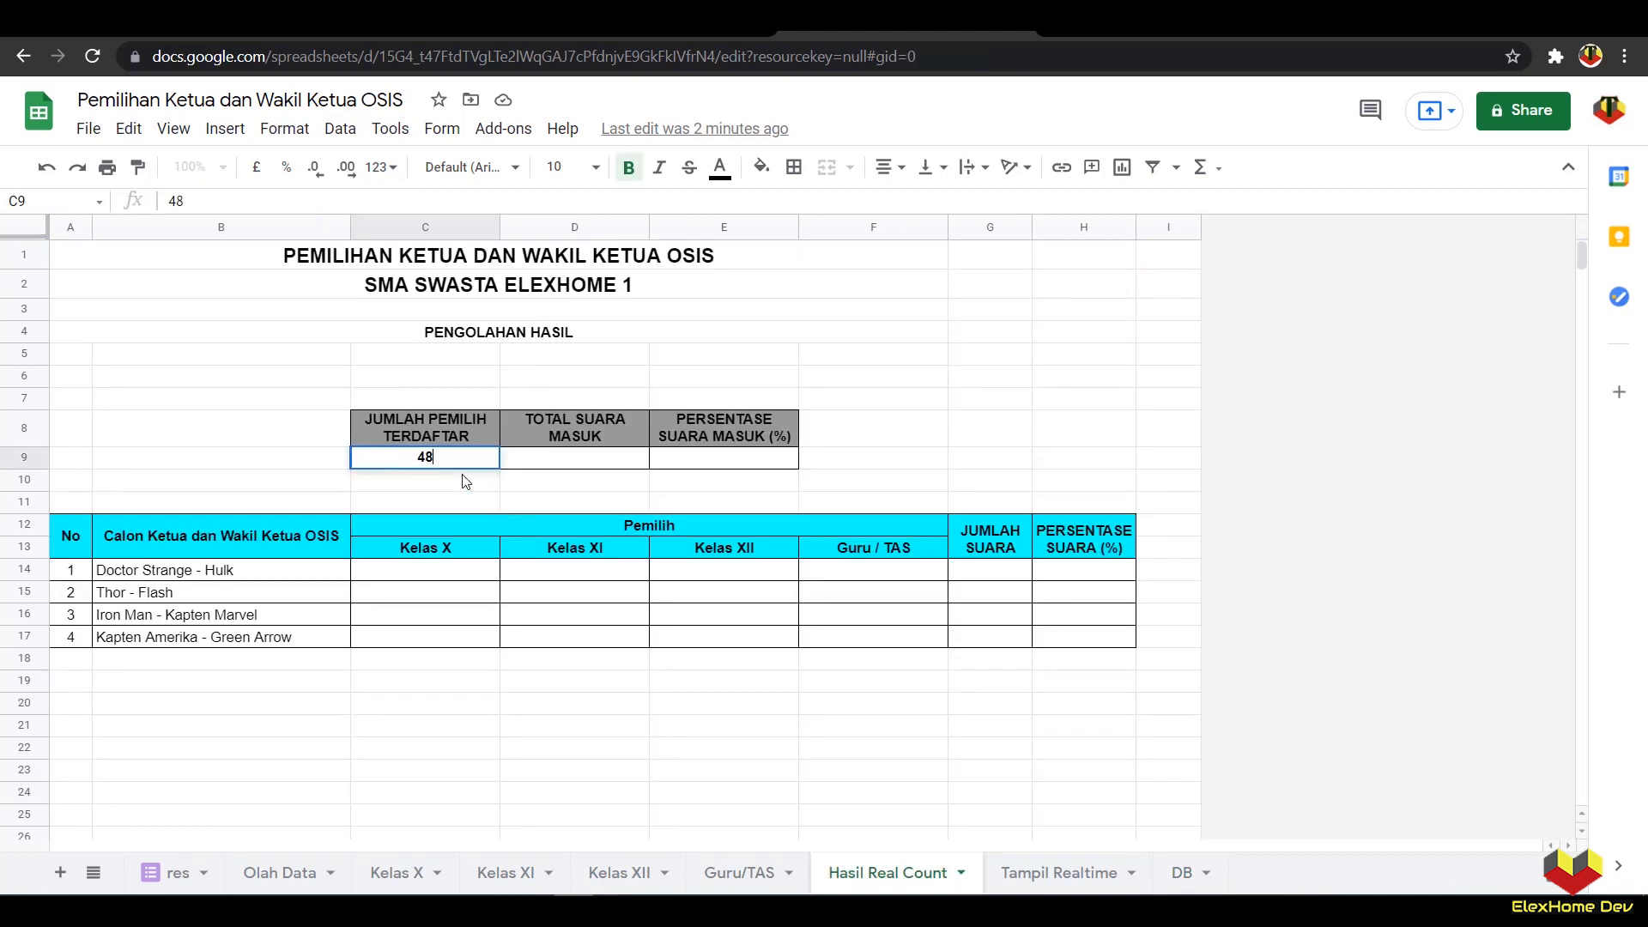
left_click(856, 435)
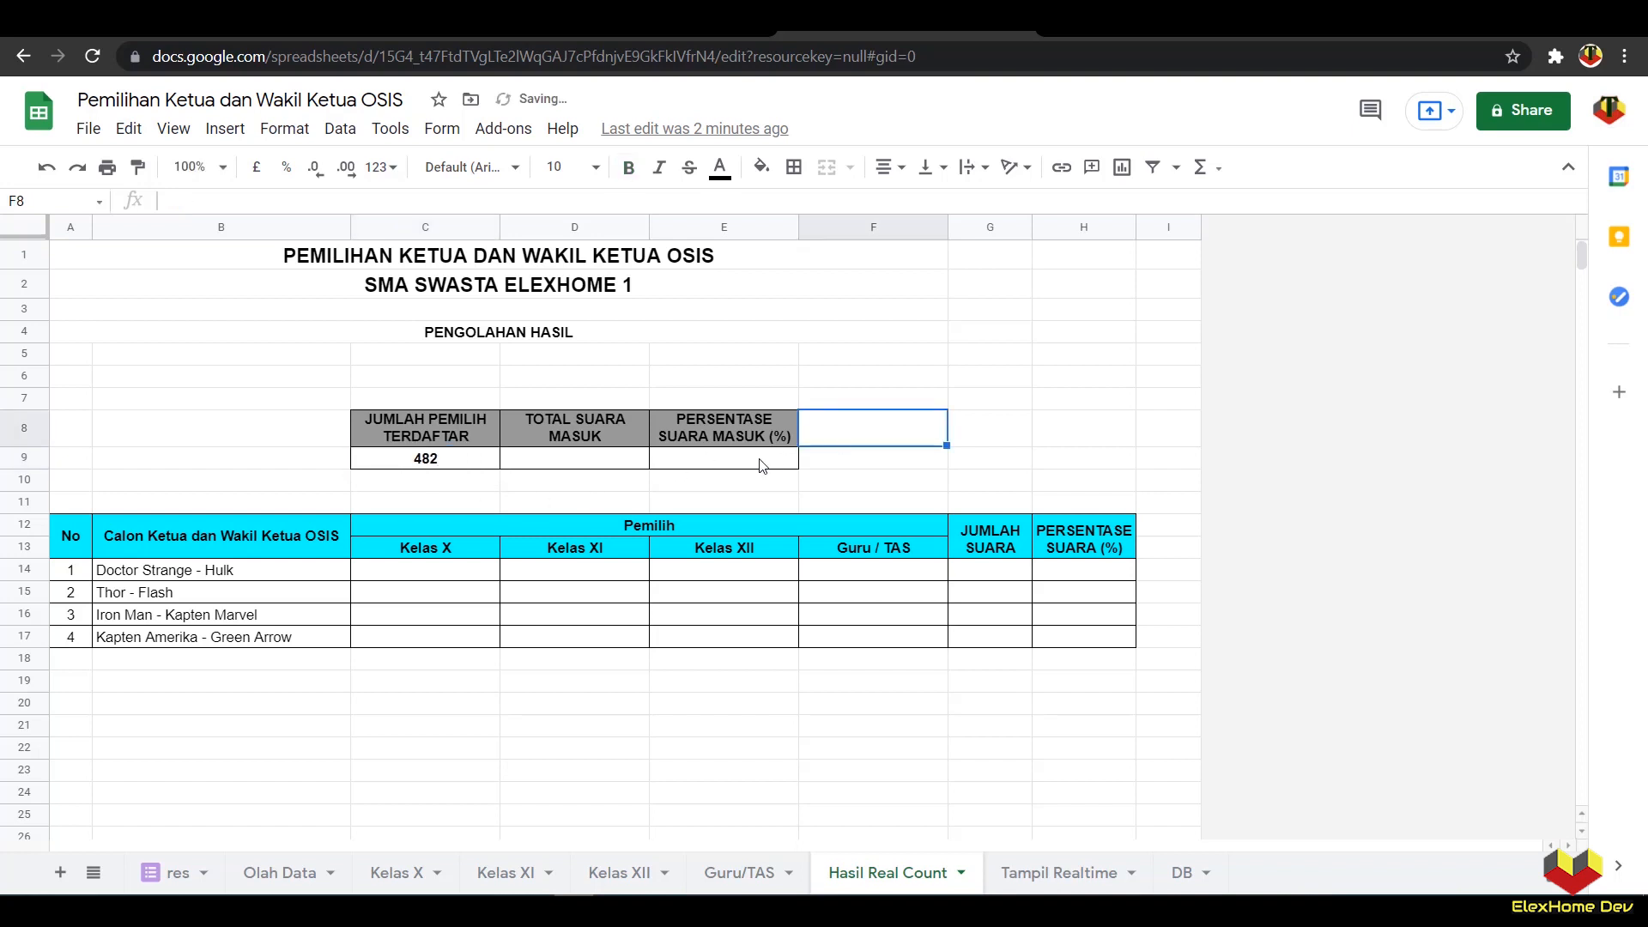
Step: Calculate TOTAL SUARA MASUK in cell D9 as the sum of the JUMLAH SUARA cells G14:G17
left_click(581, 466)
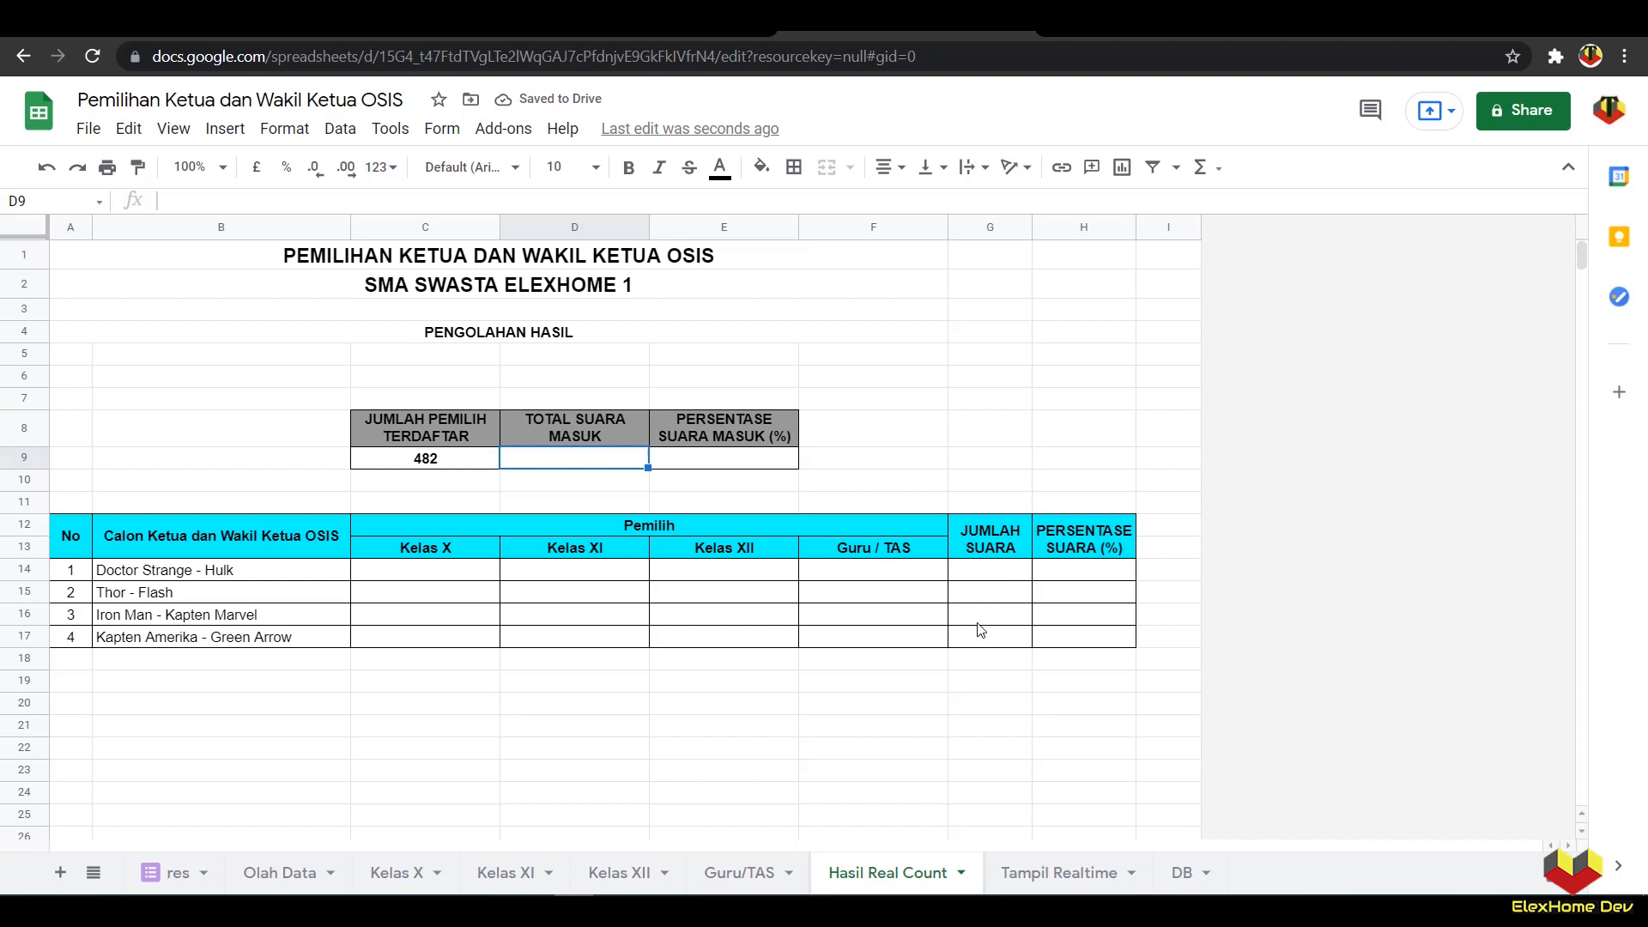
type("=sum(")
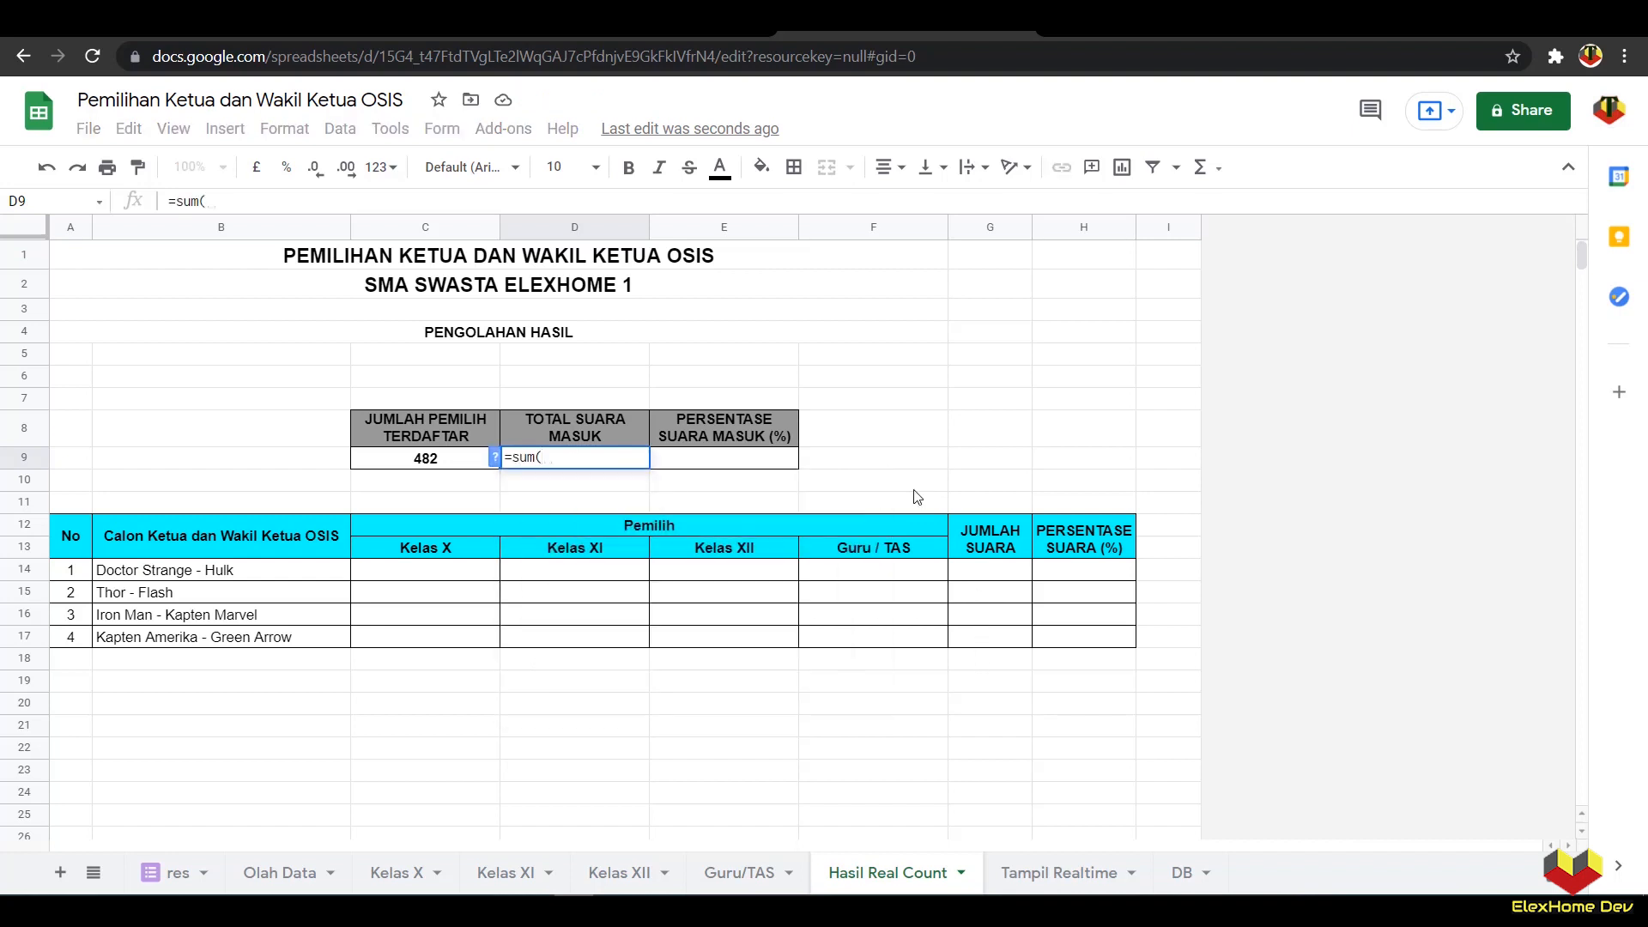
left_click_drag(980, 580, 979, 641)
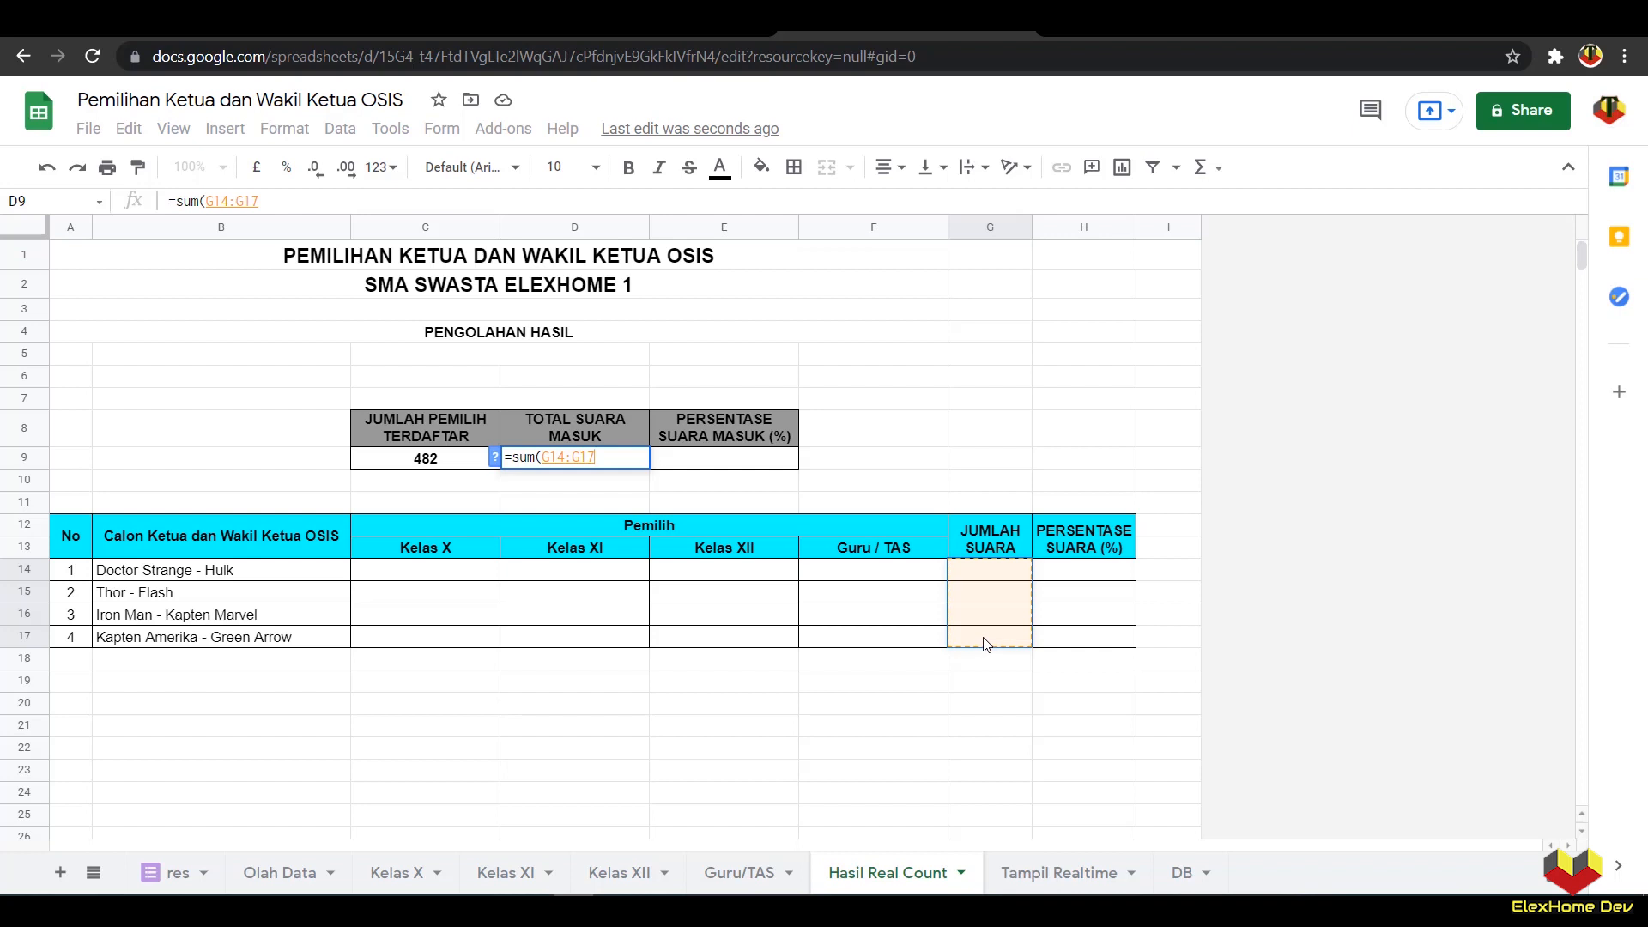
key("Return")
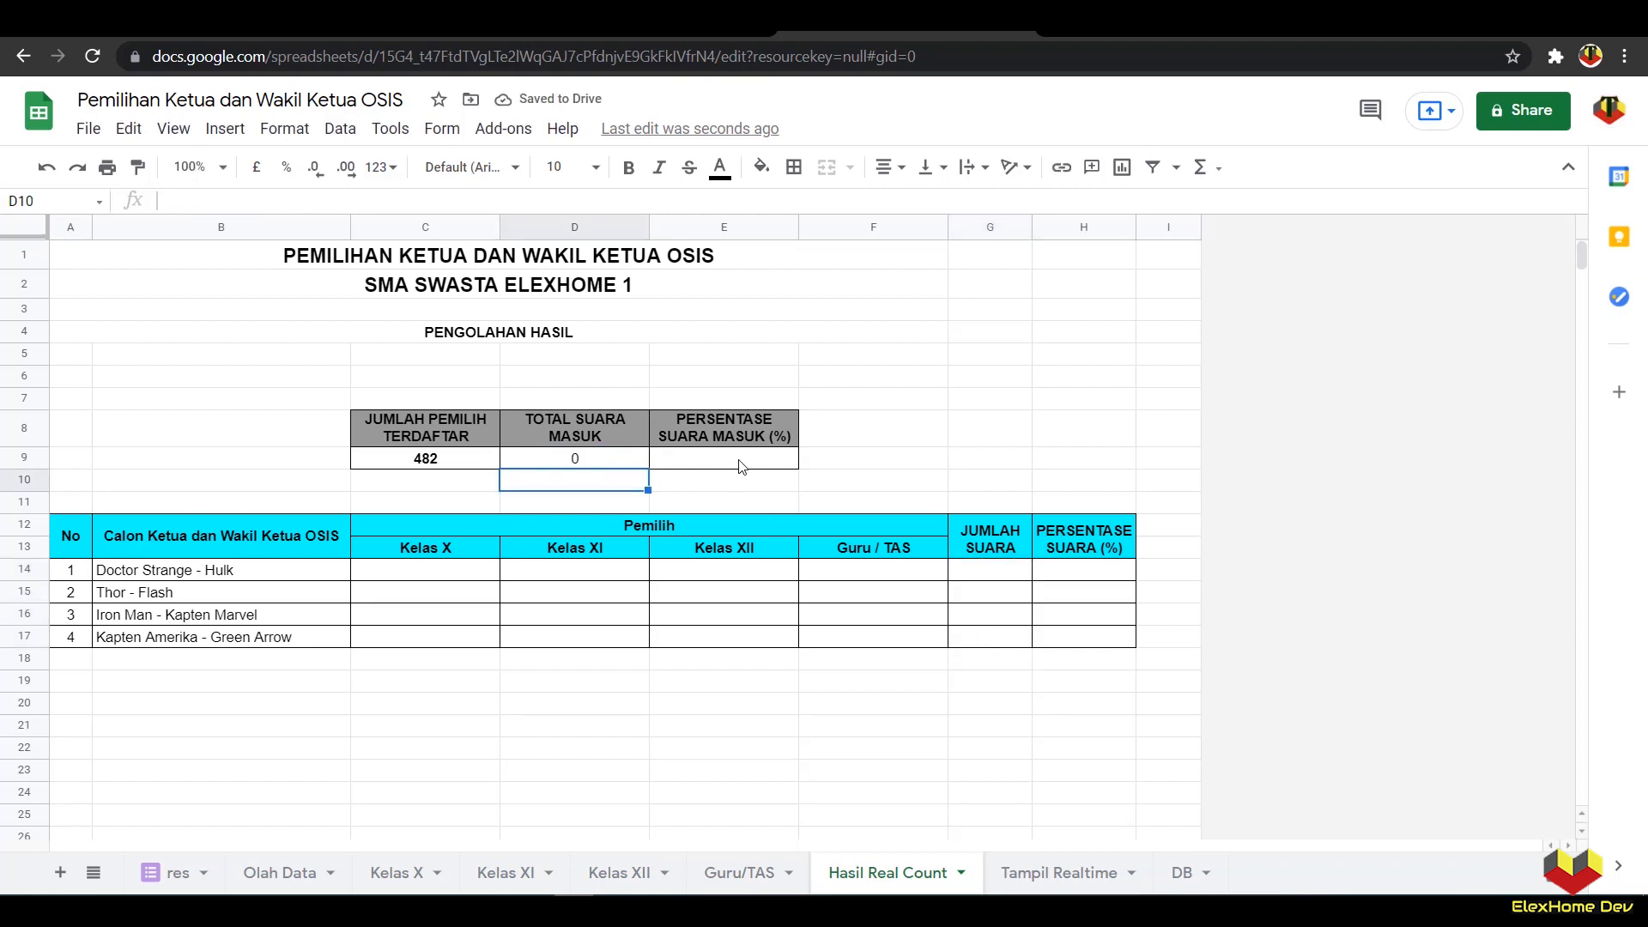
Step: Calculate PERSENTASE SUARA MASUK in cell E9 by dividing total votes D9 by registered voters C9
left_click(742, 466)
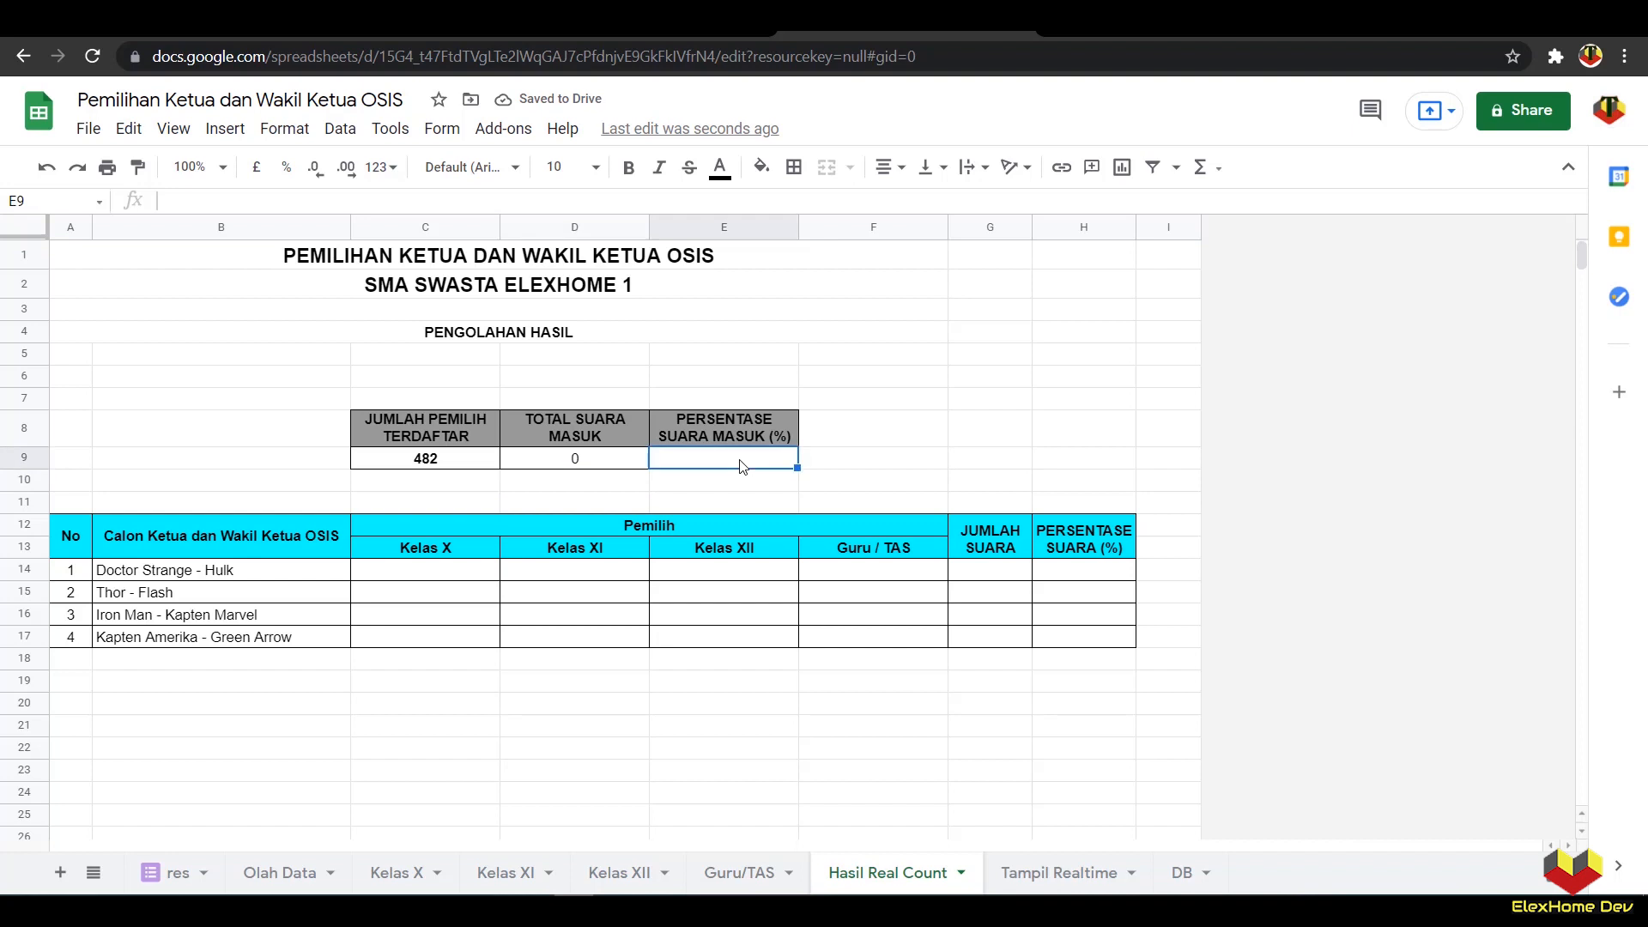
type("=")
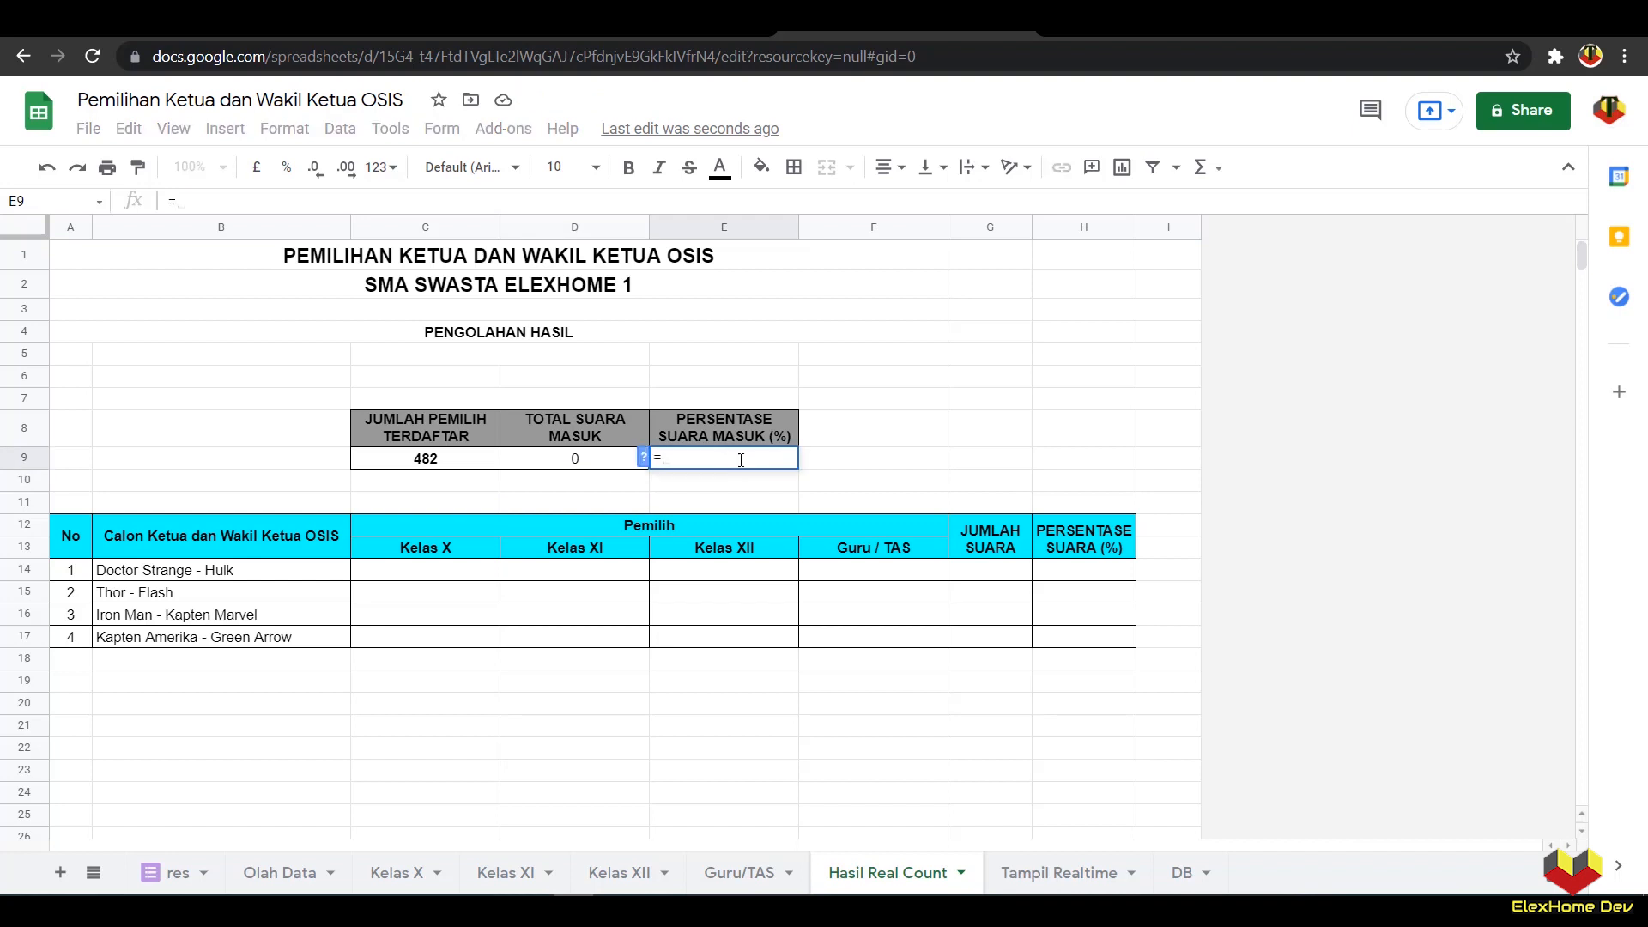
left_click(579, 459)
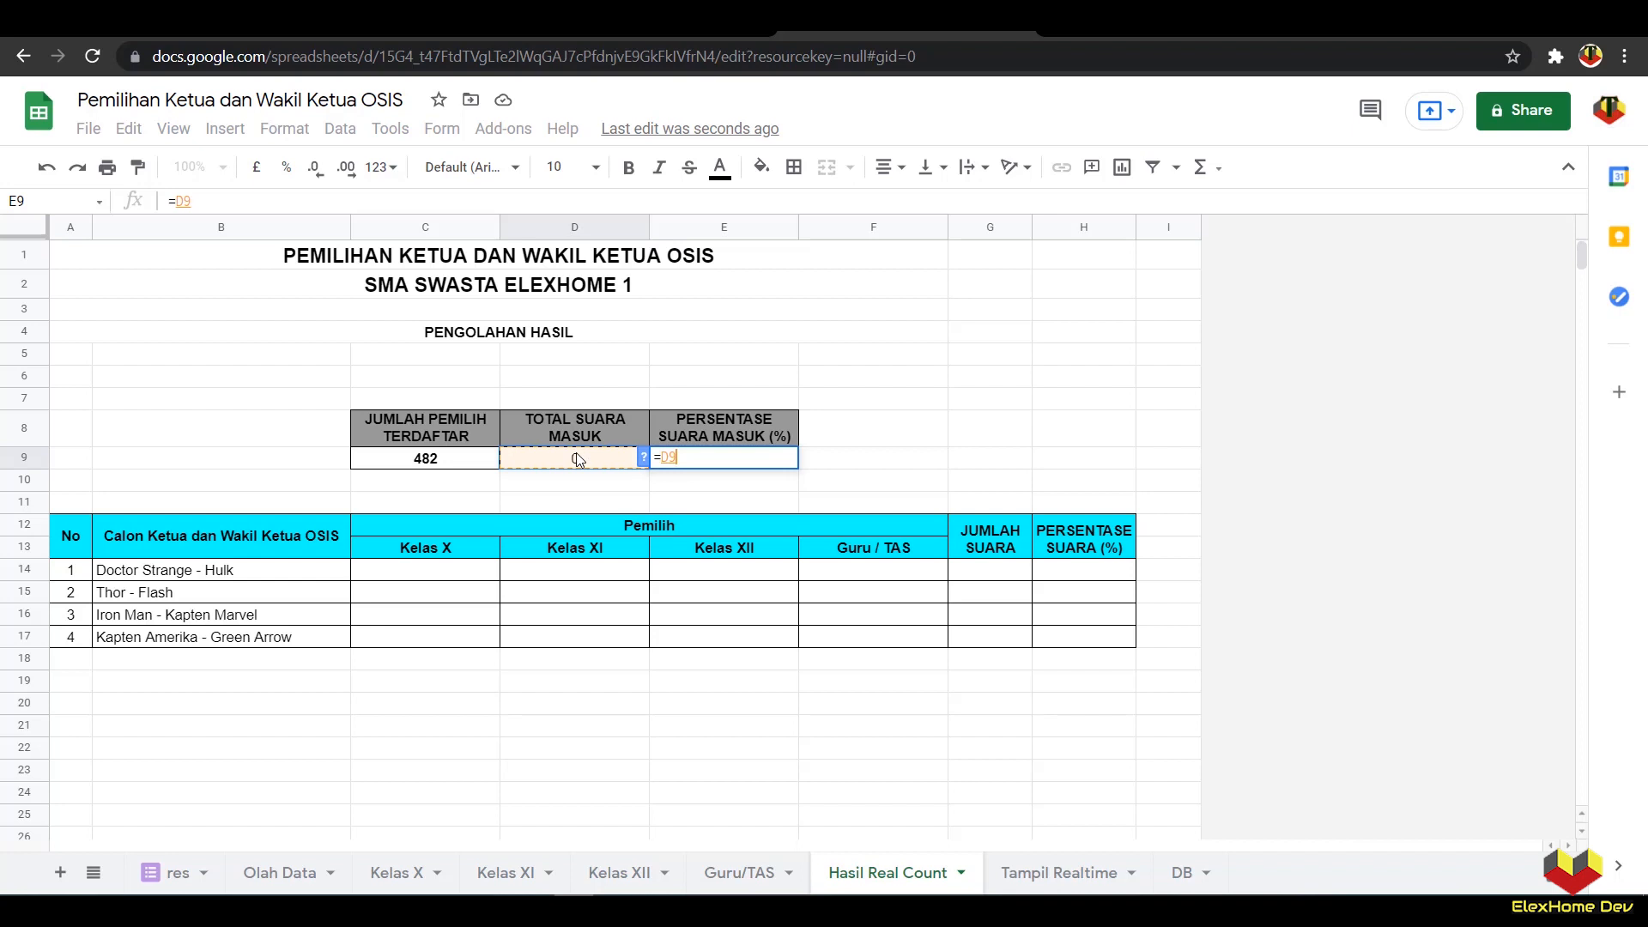
type("/")
left_click(425, 463)
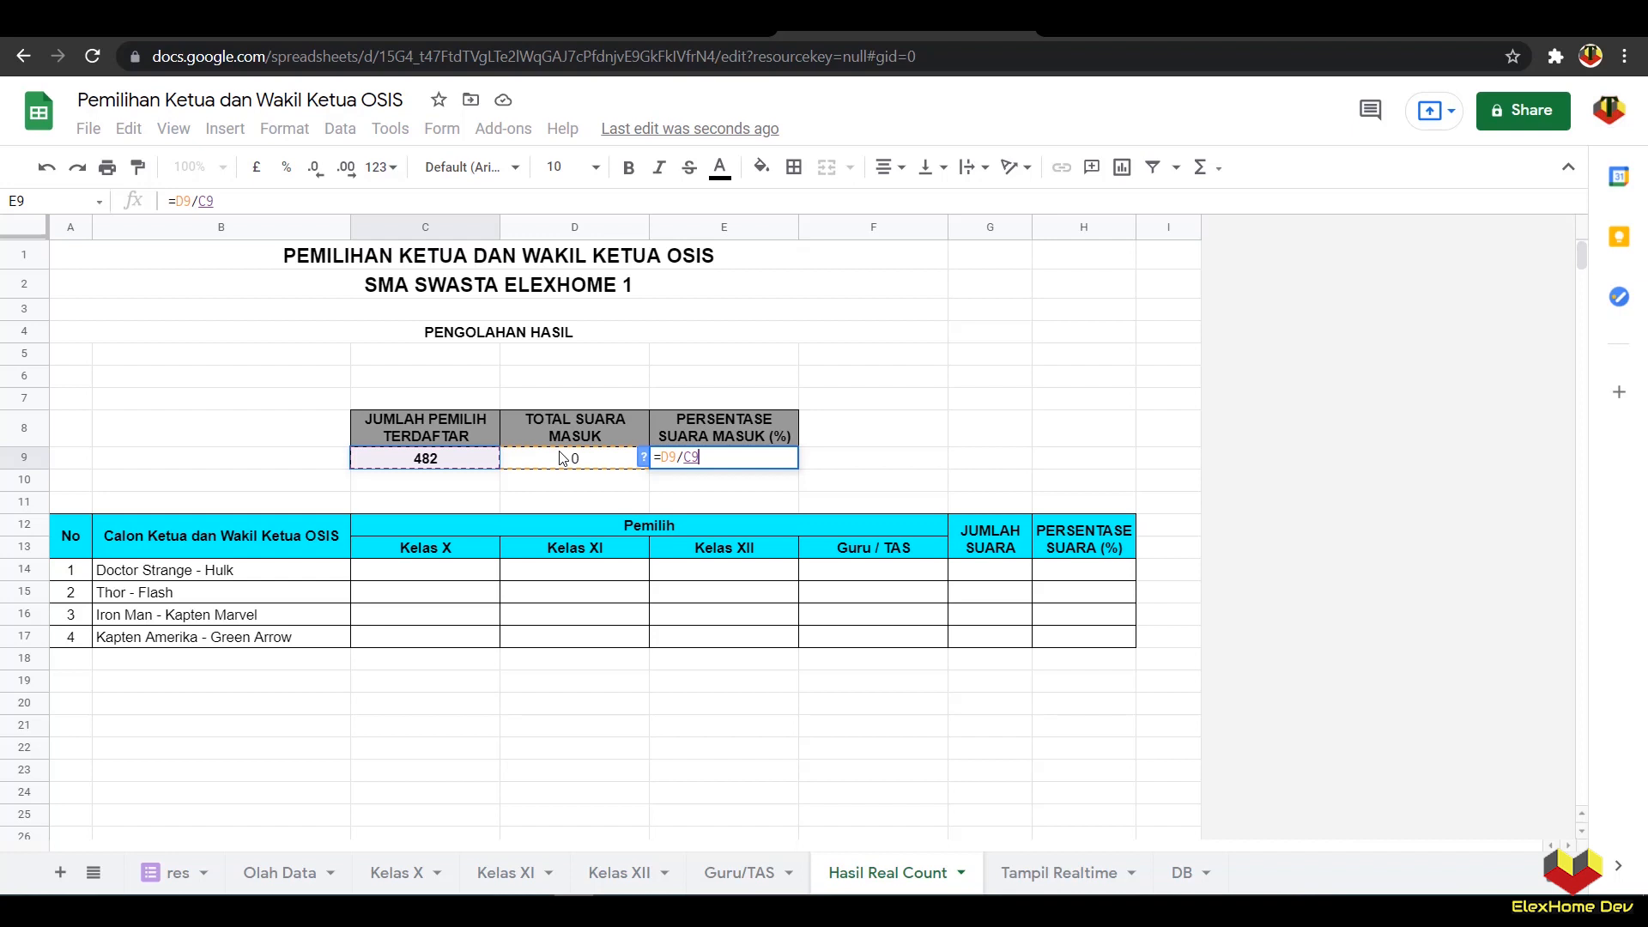
key("Return")
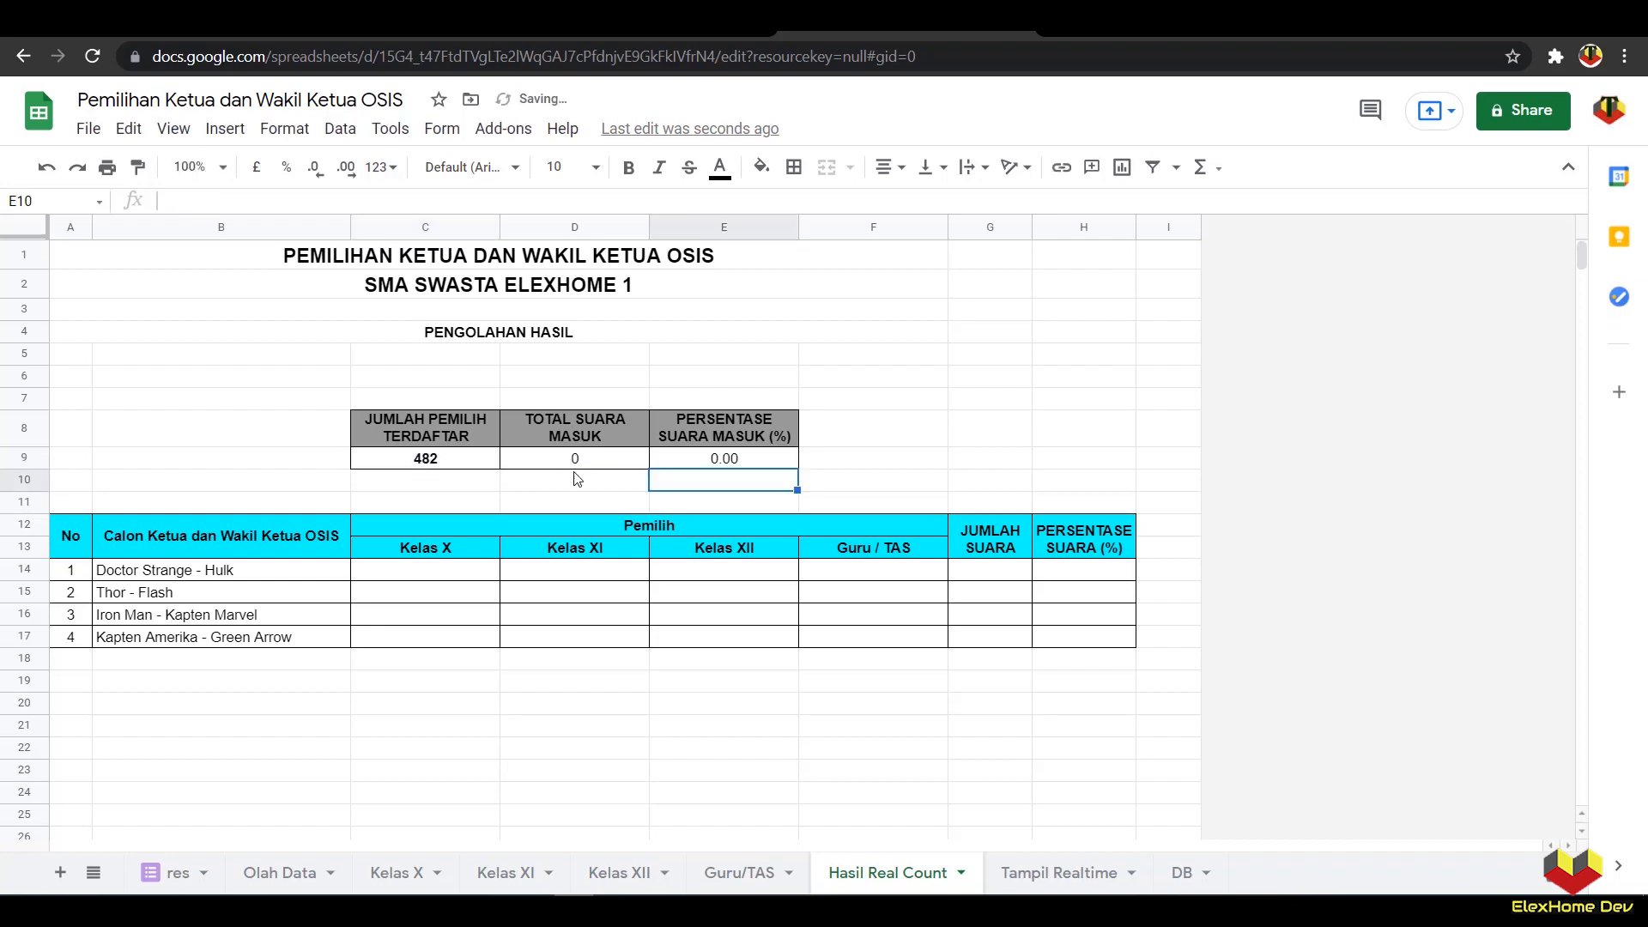
Step: Multiply the E9 formula by 100 so that it reads =D9/C9*100
left_click(691, 463)
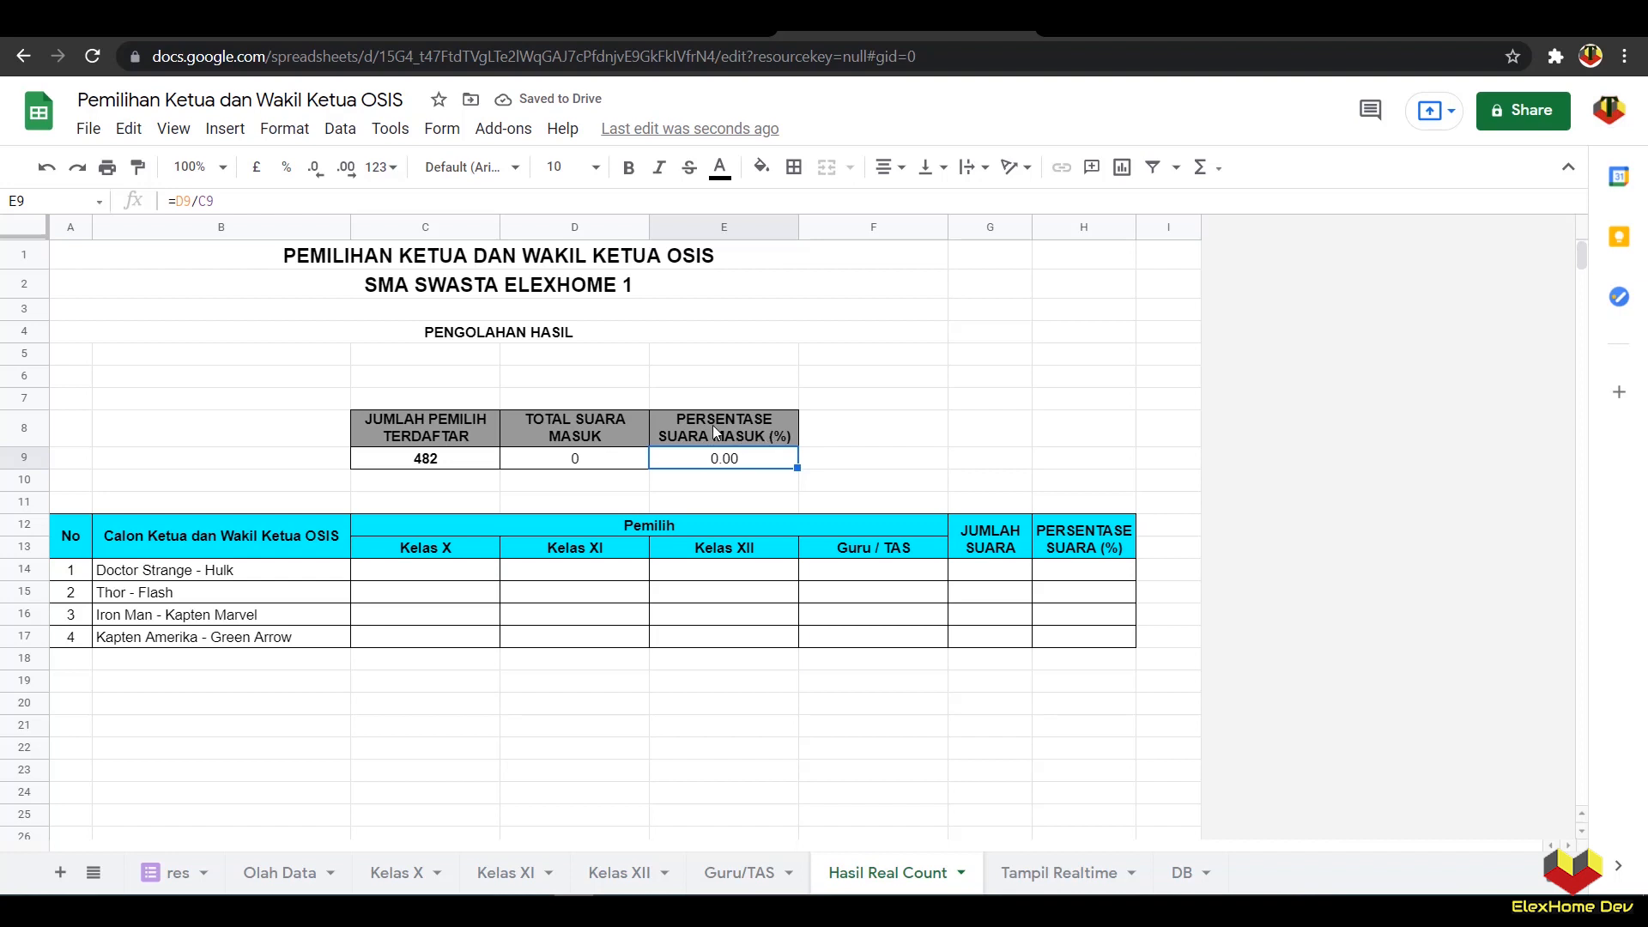
left_click(282, 199)
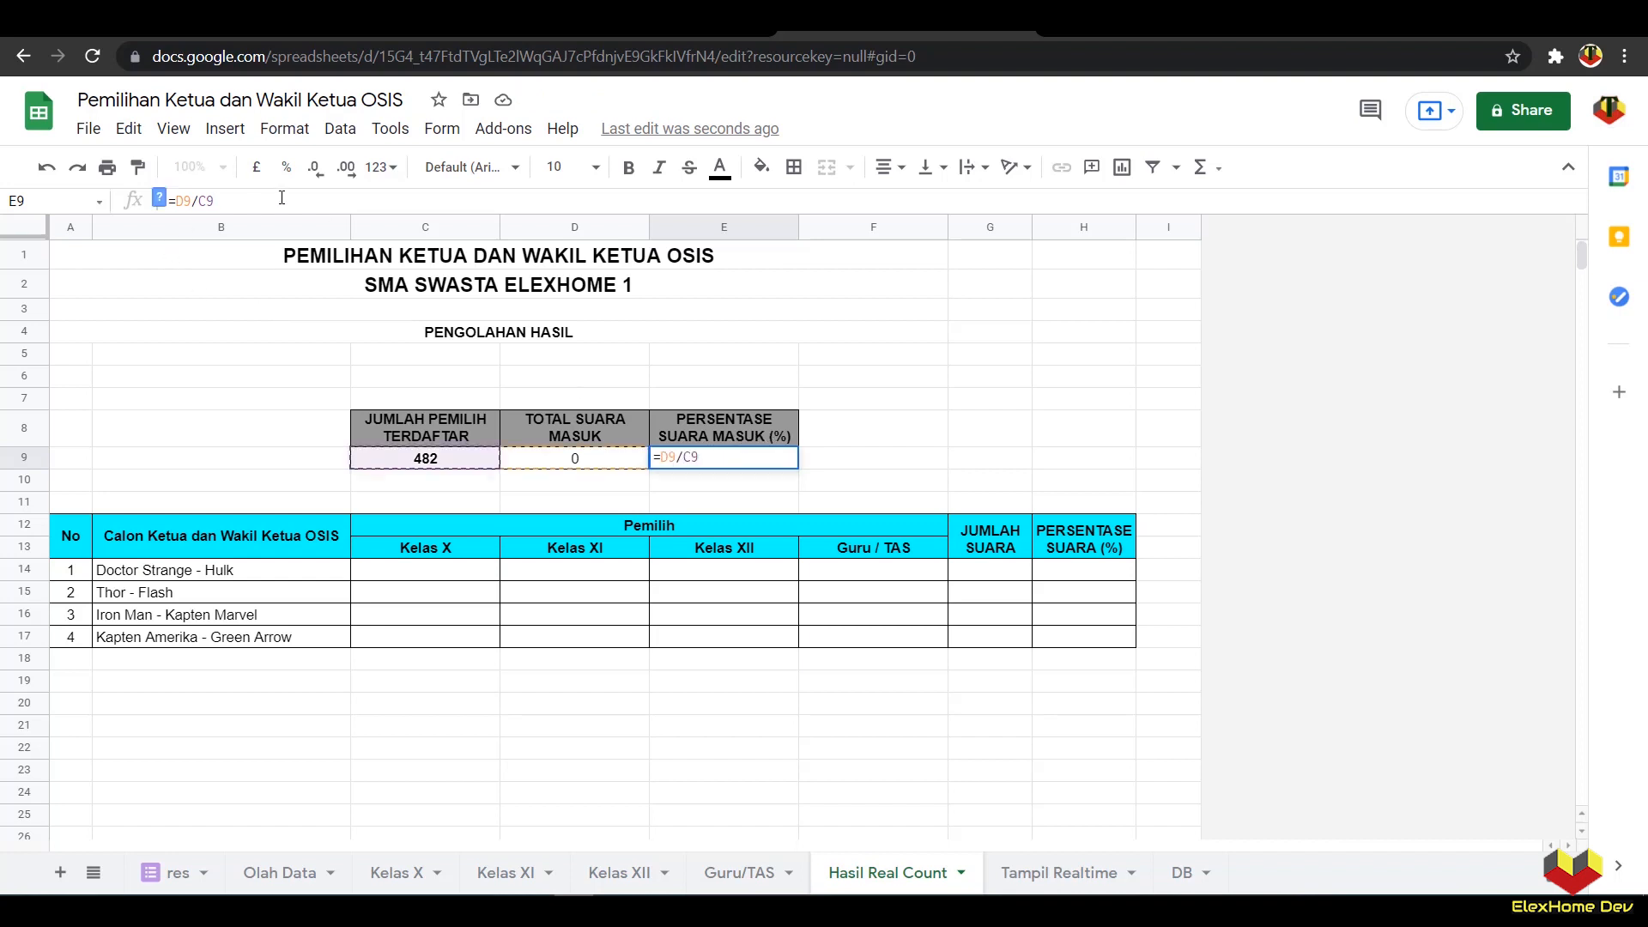
type("*100")
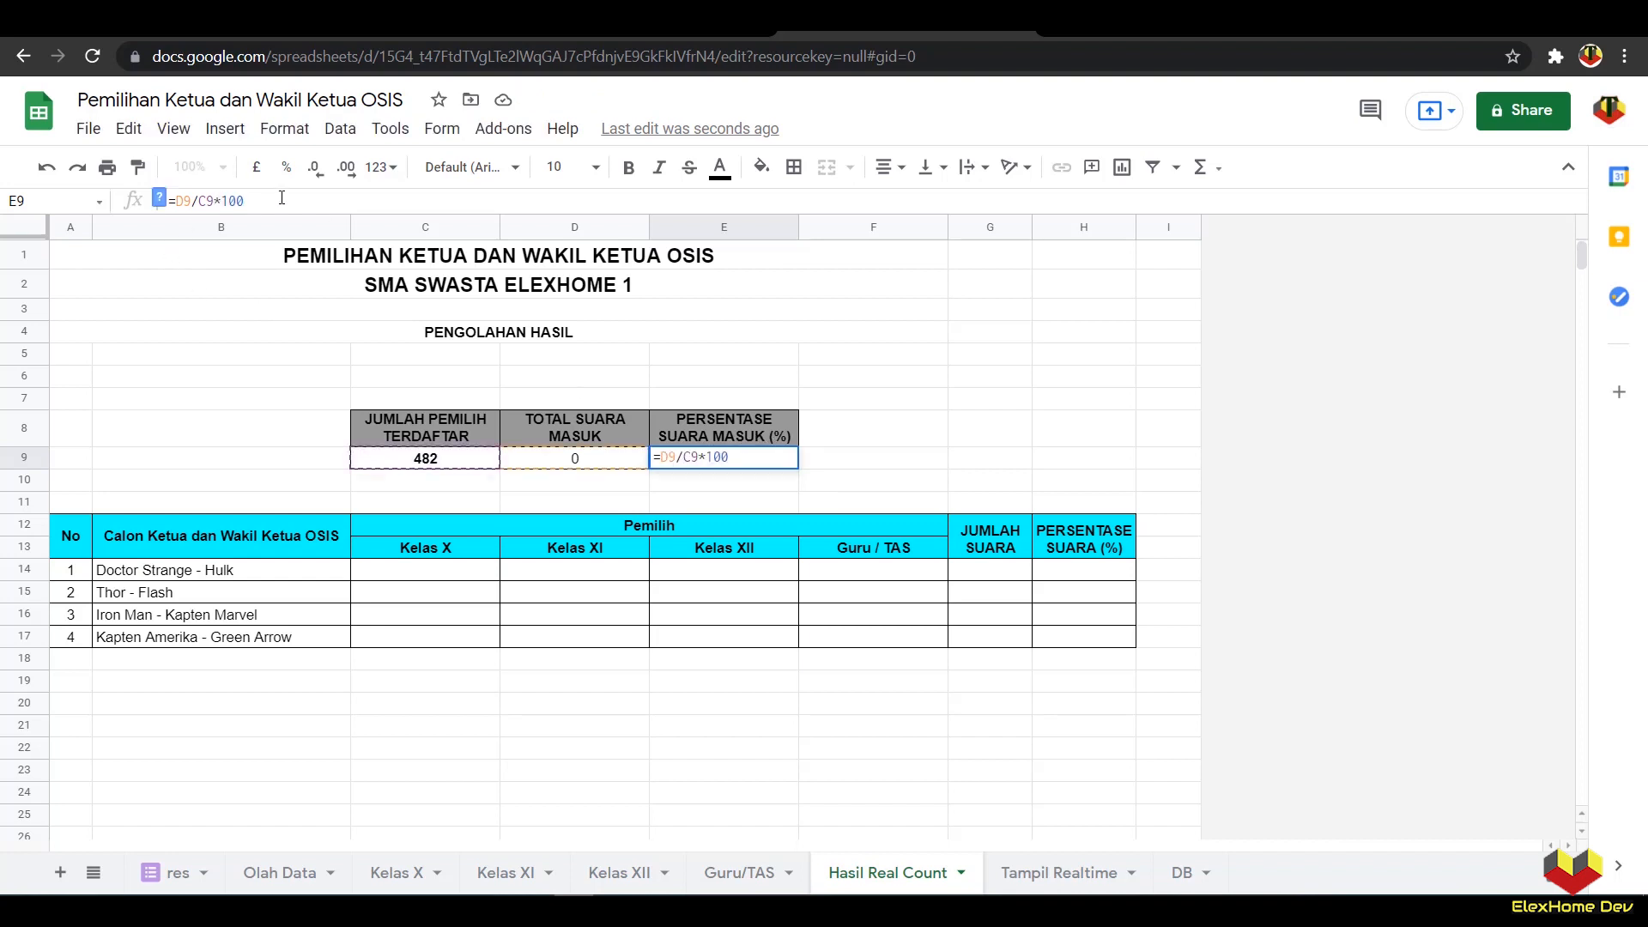
key("Return")
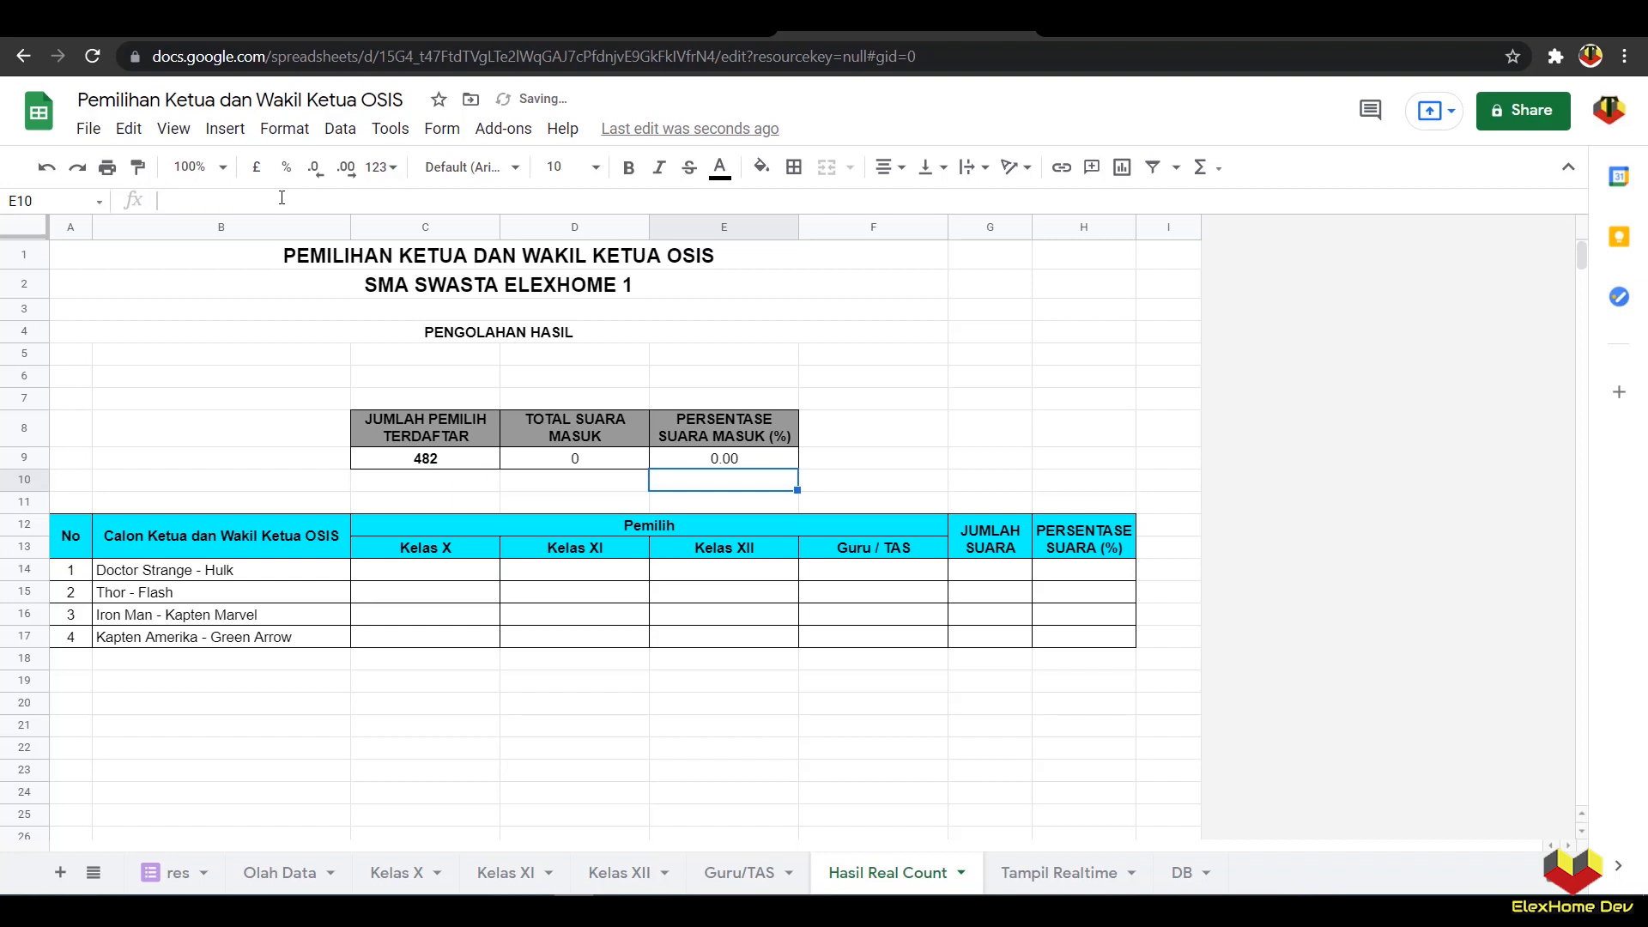
left_click(775, 737)
left_click(725, 462)
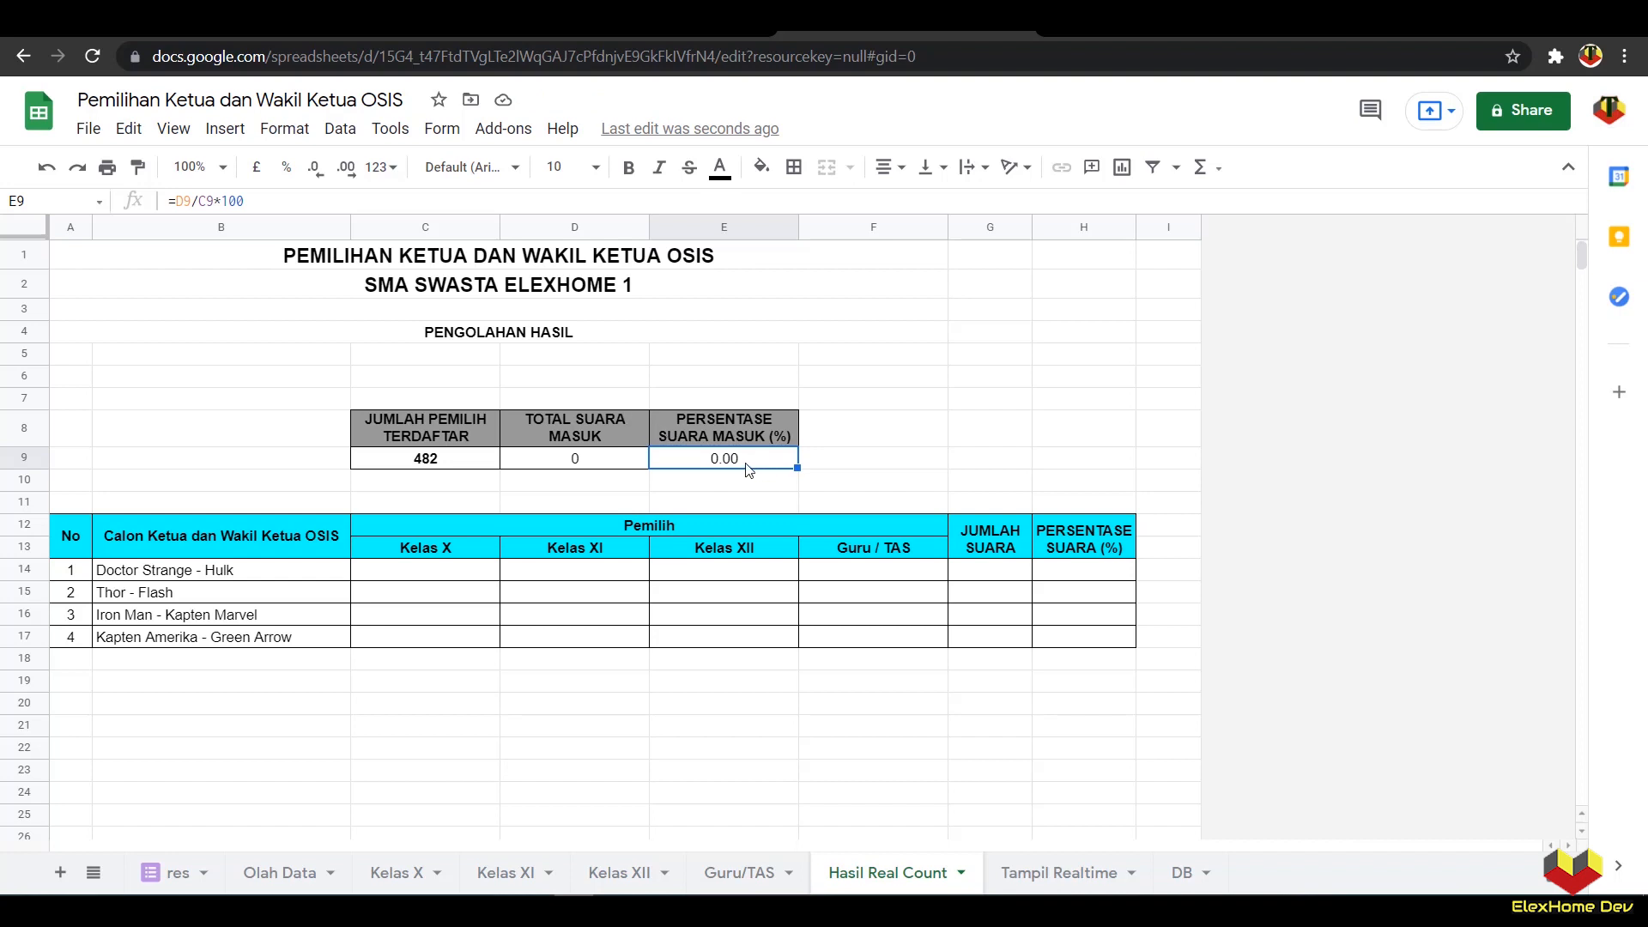
left_click(349, 172)
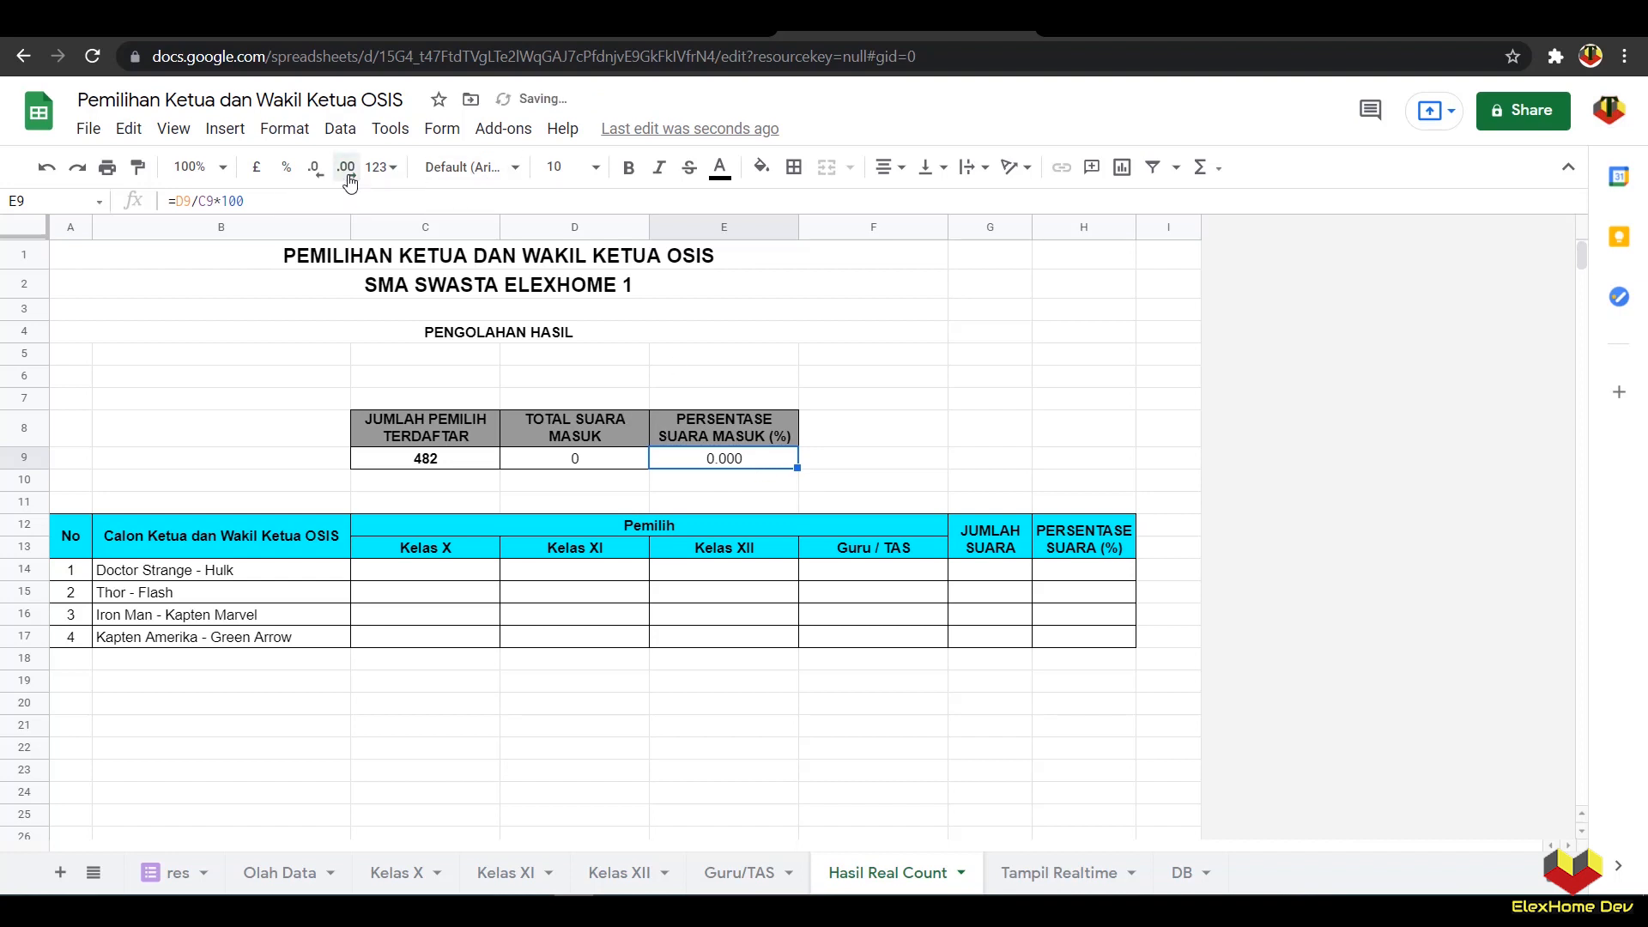
left_click(316, 172)
left_click(639, 673)
left_click(450, 570)
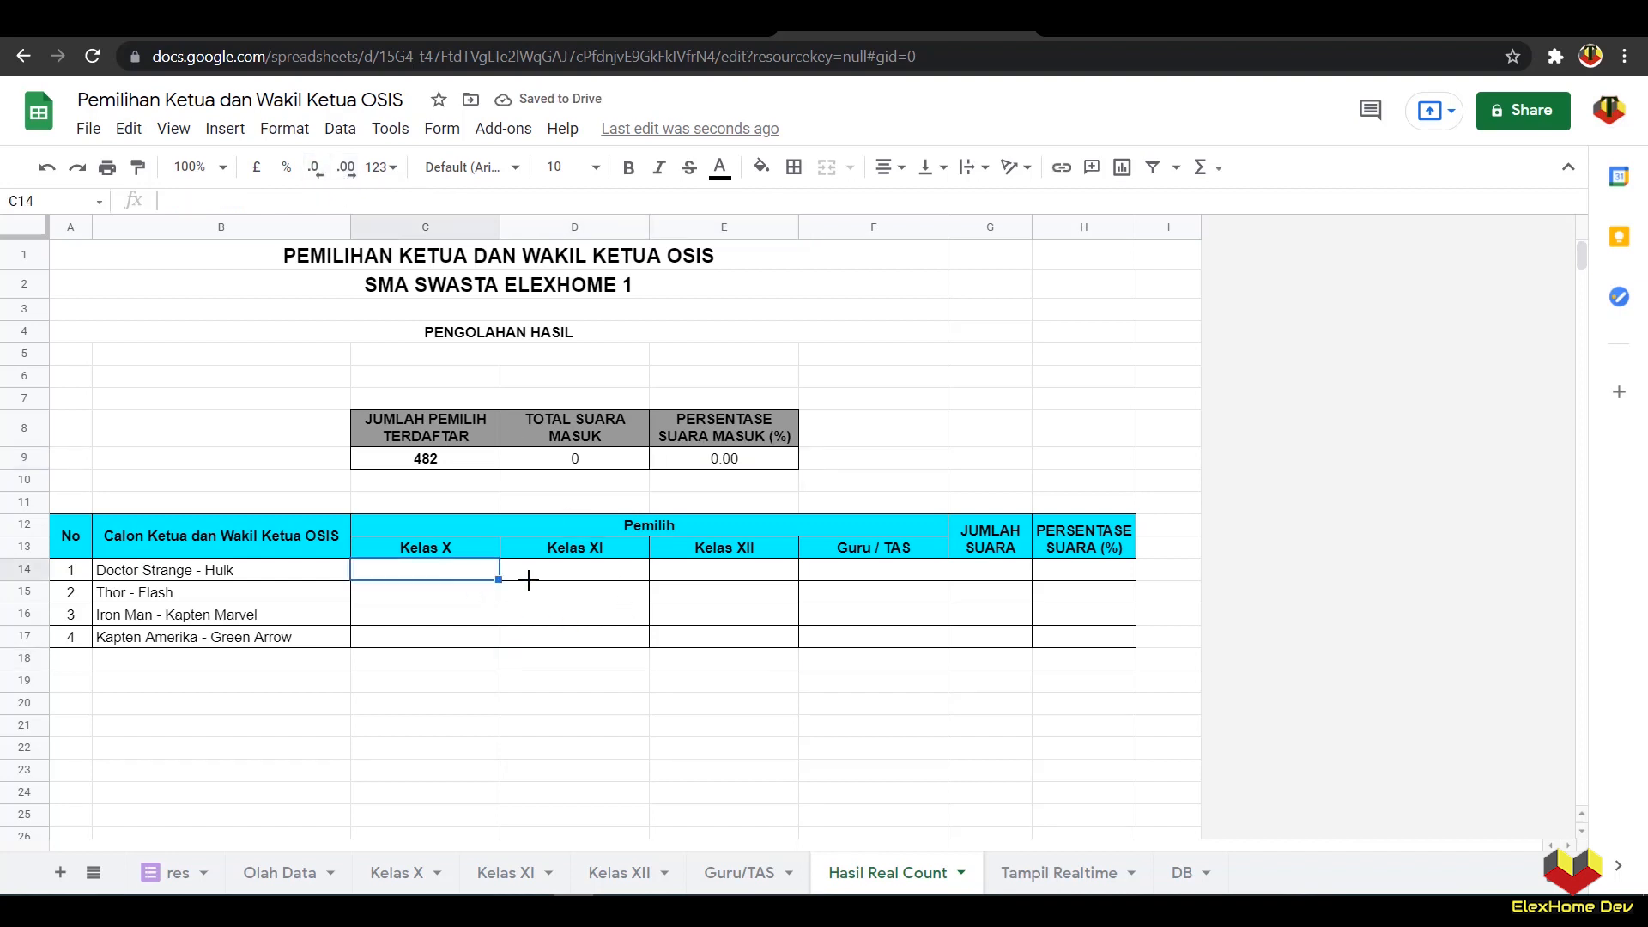
Step: Total each candidate's votes in the JUMLAH SUARA column with =sum(C14:F14) in G14, filled down to G17
left_click(969, 574)
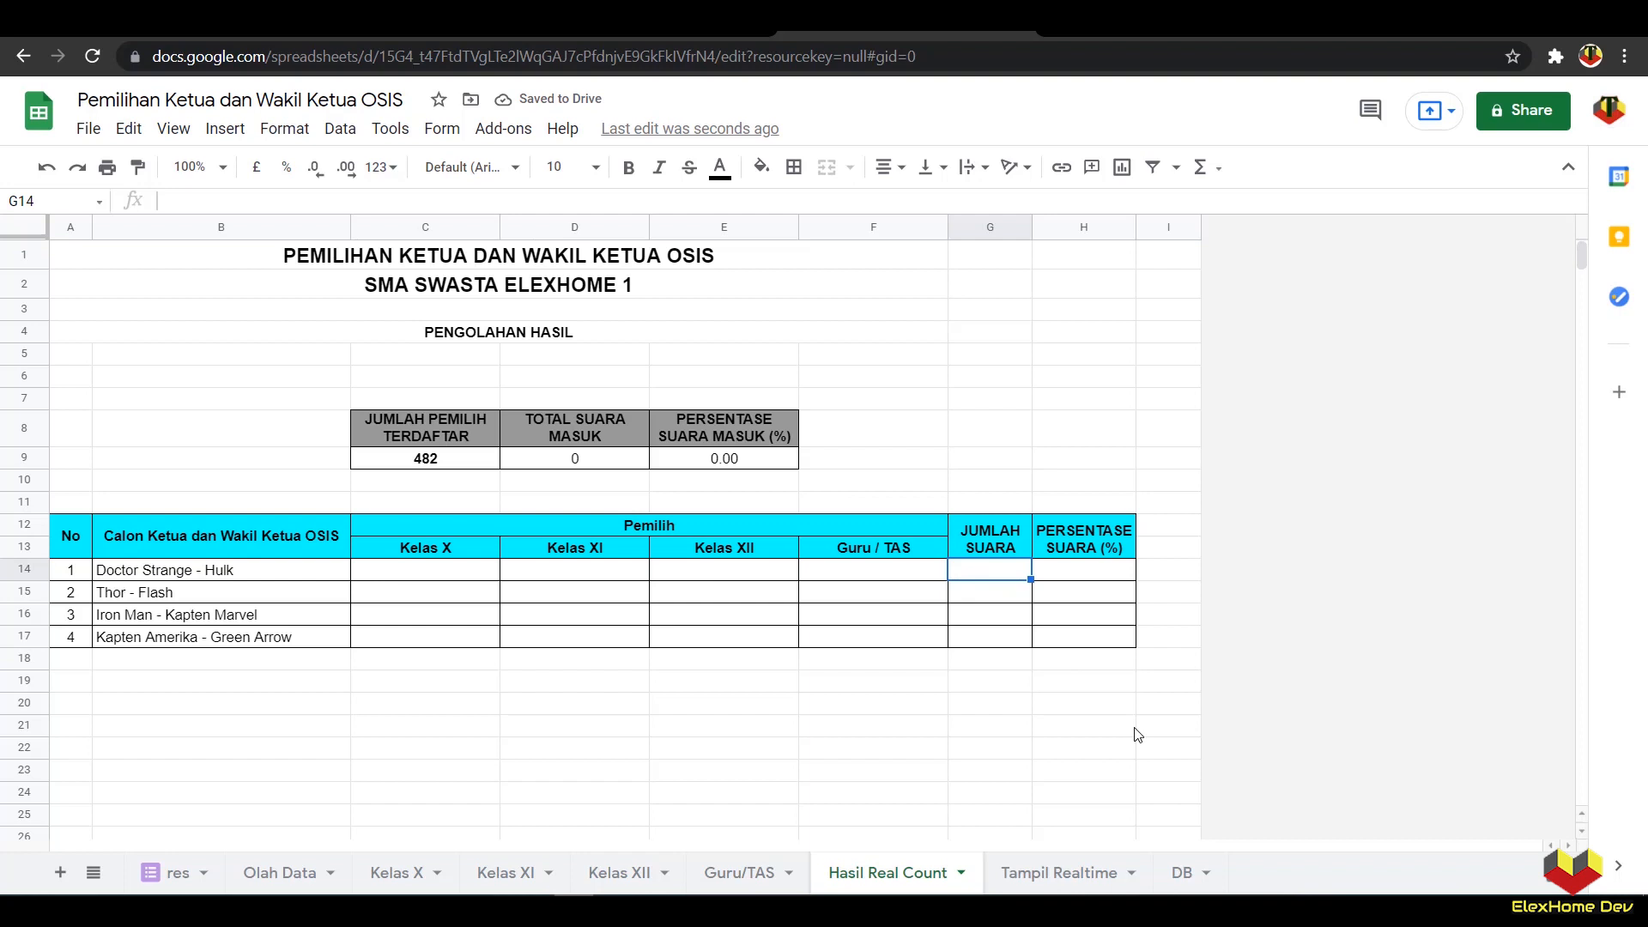
type("=sum(")
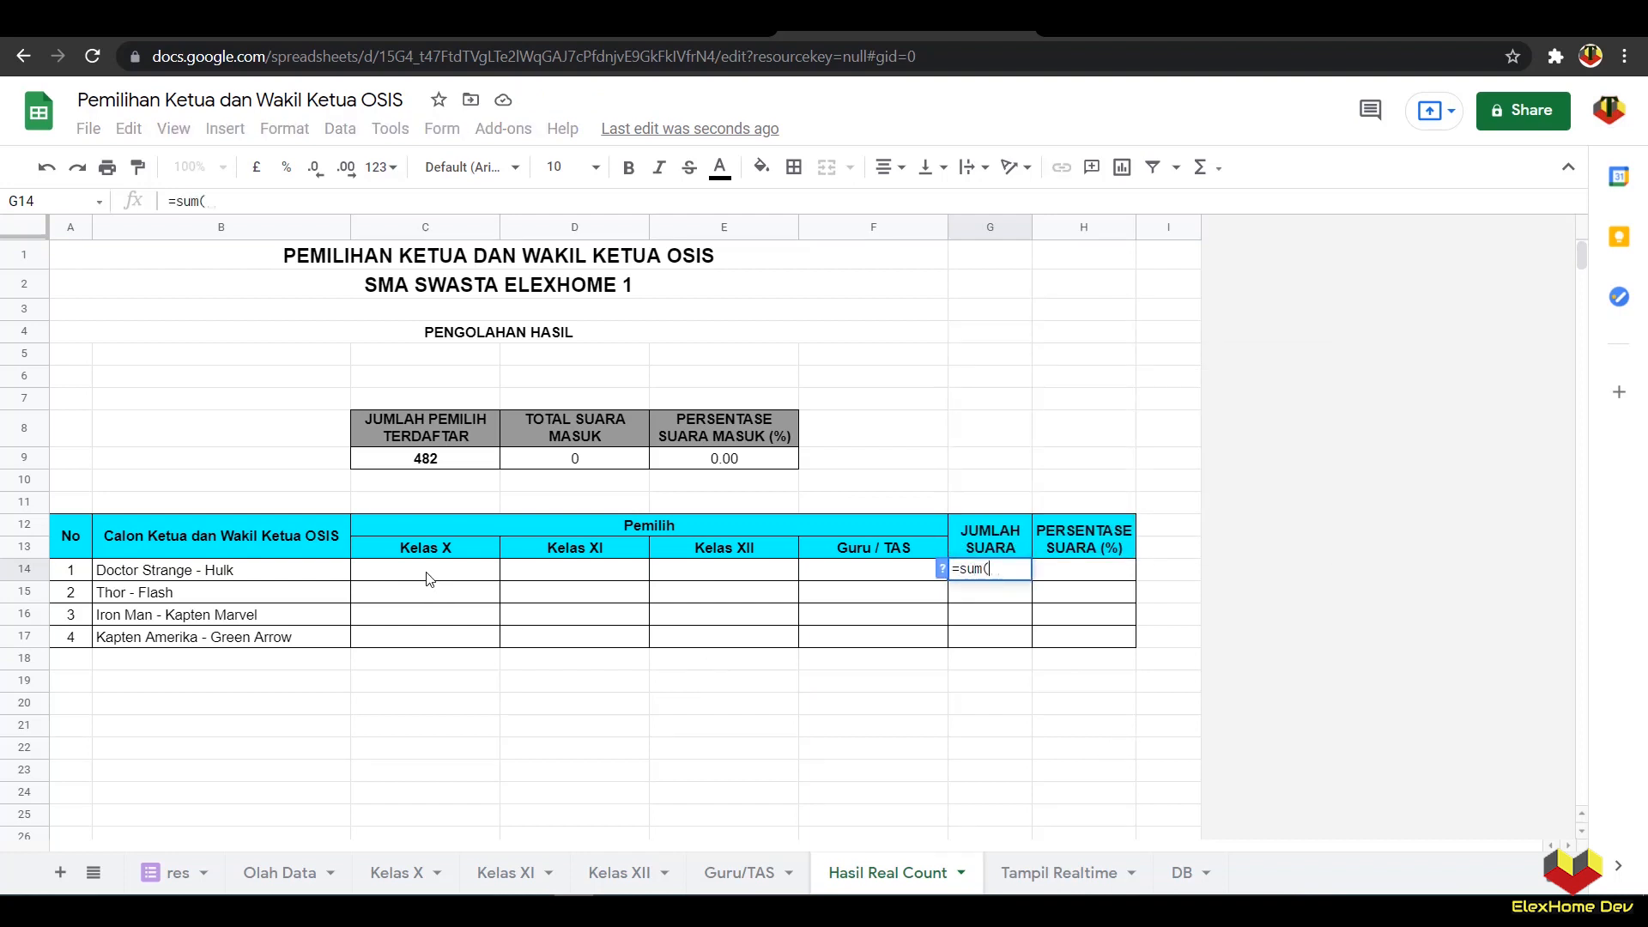
left_click_drag(429, 574, 835, 574)
key("Return")
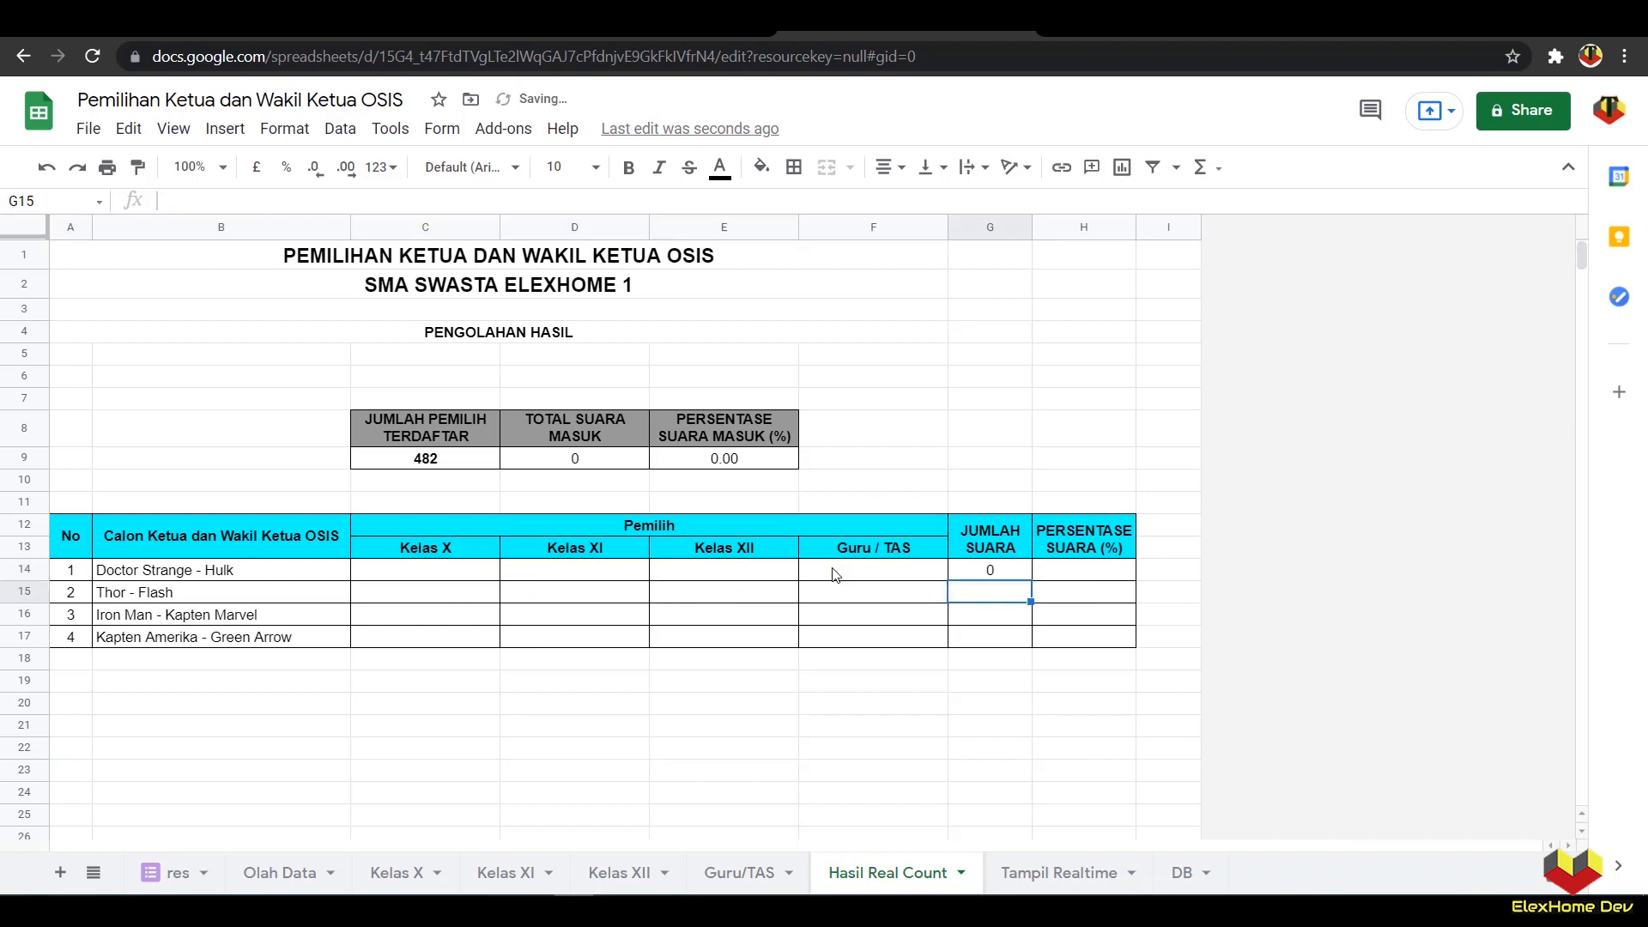
left_click(972, 572)
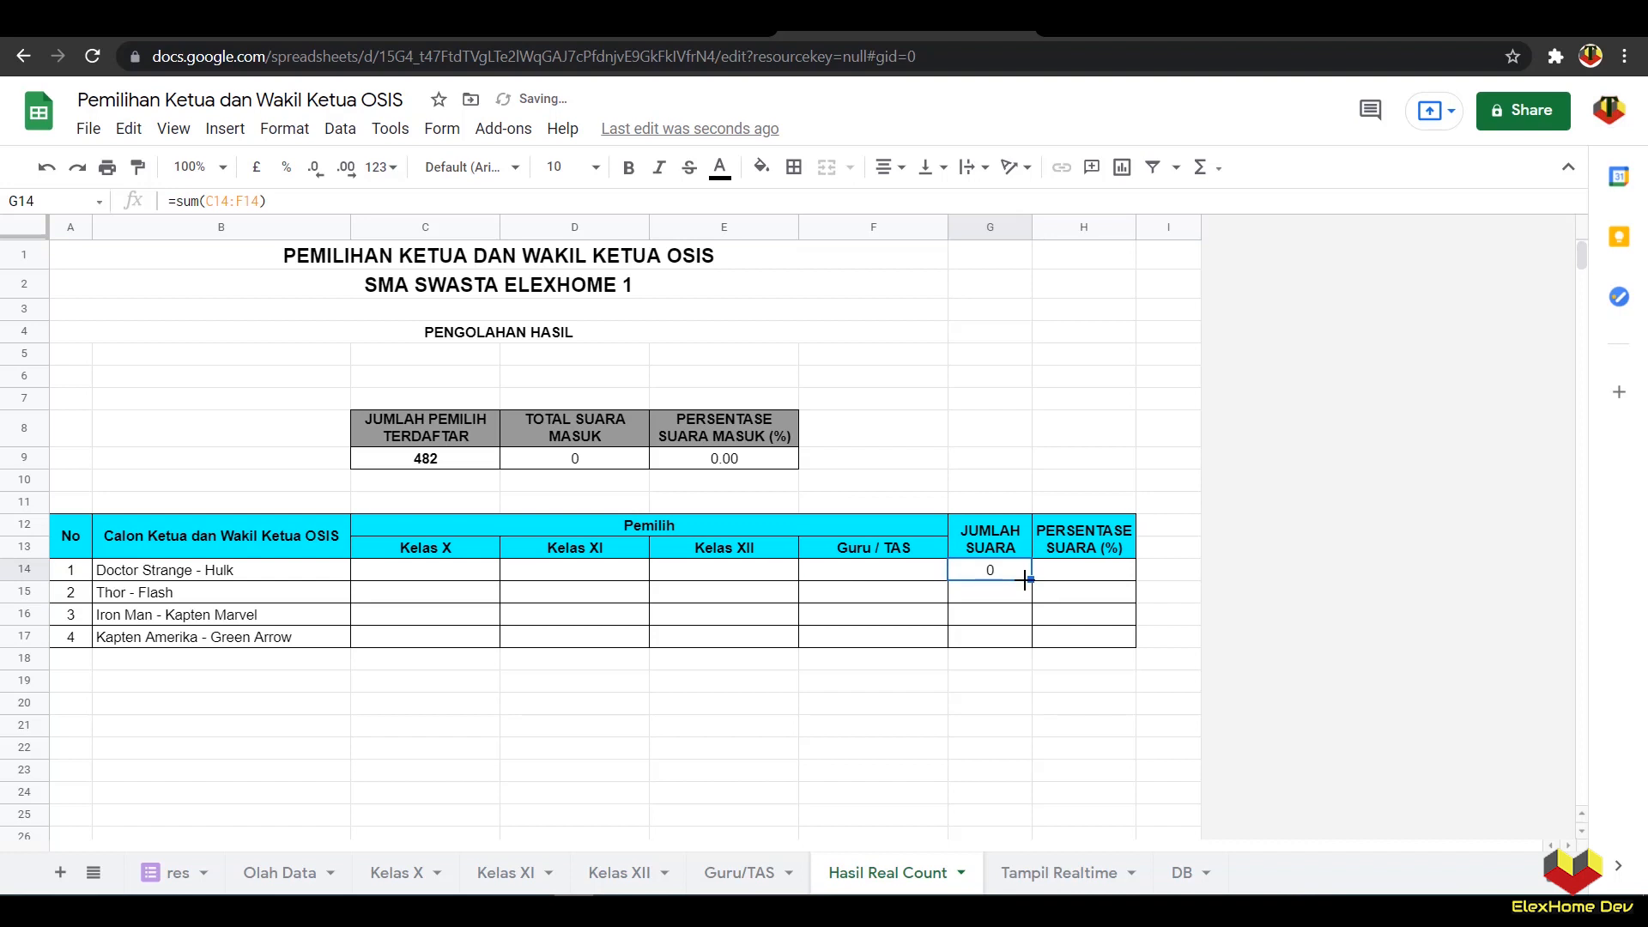
left_click_drag(1033, 578, 1005, 670)
Step: Compose the PERSENTASE SUARA formula in H14 as an IF testing D9<>0 and returning G14/D9
left_click(1070, 575)
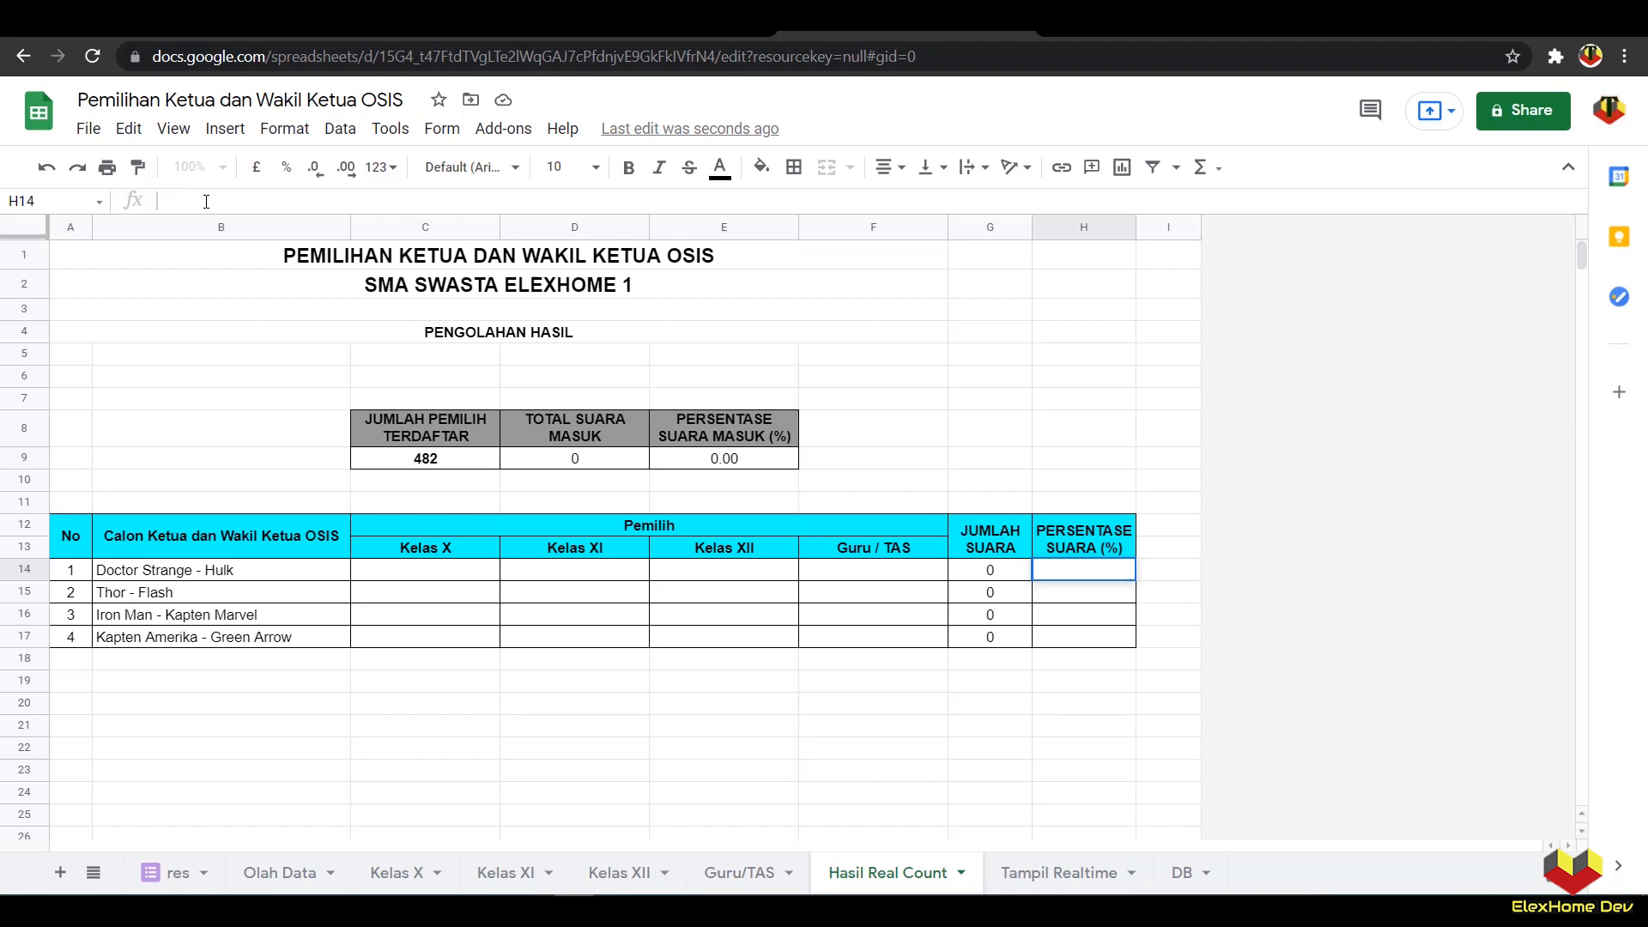
type("=")
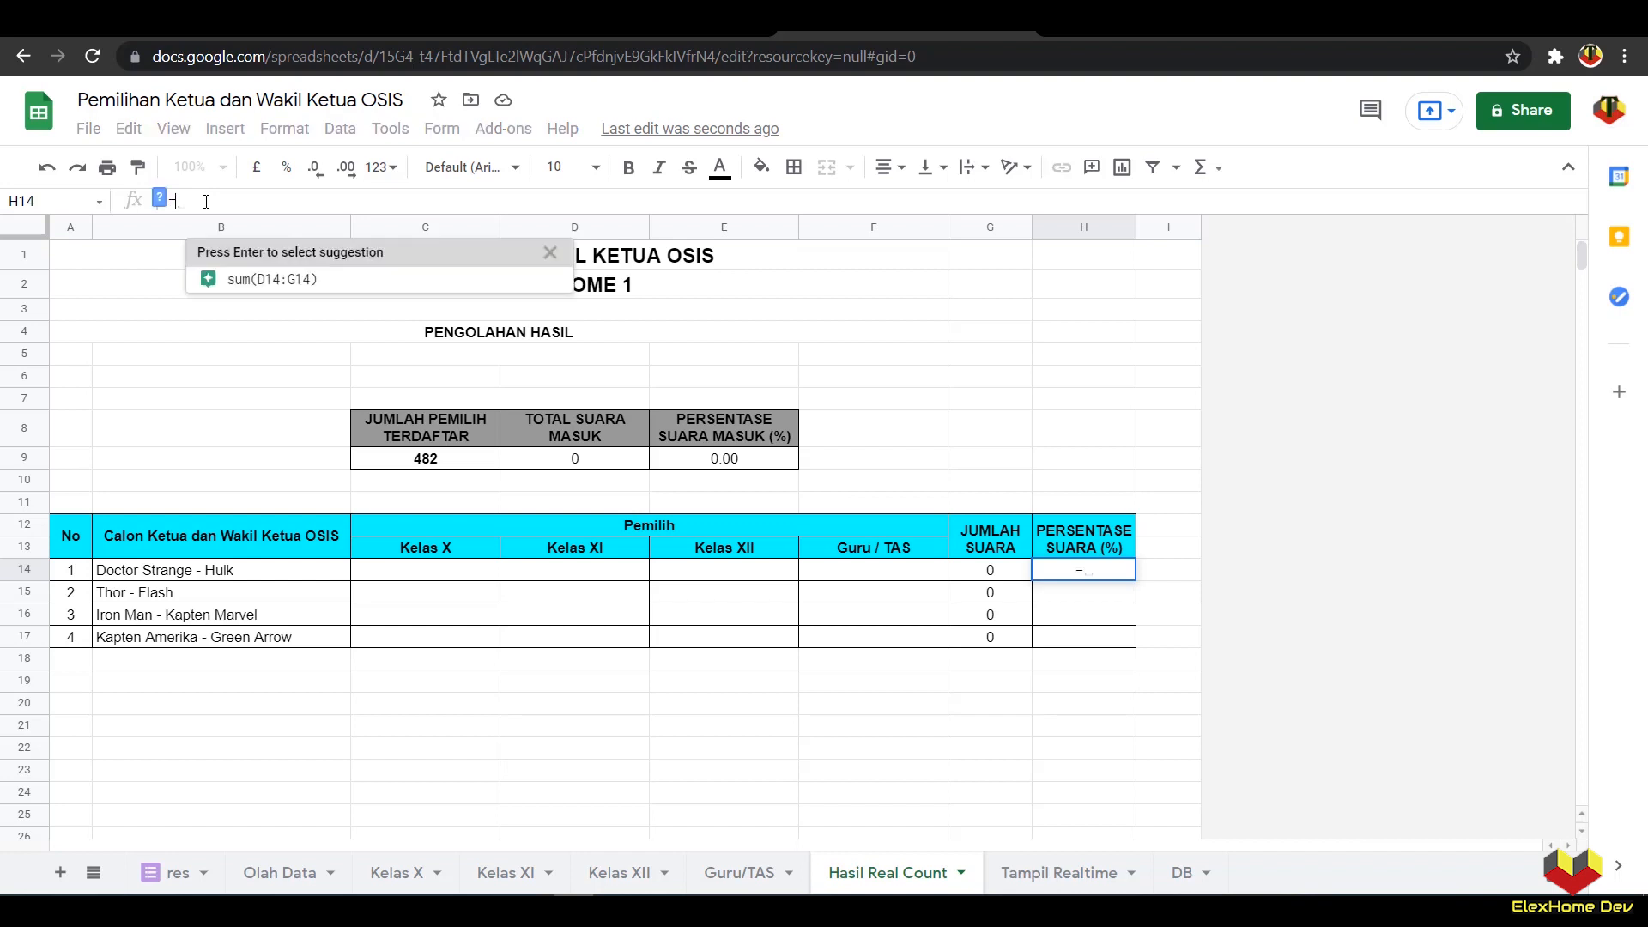
type("IF(")
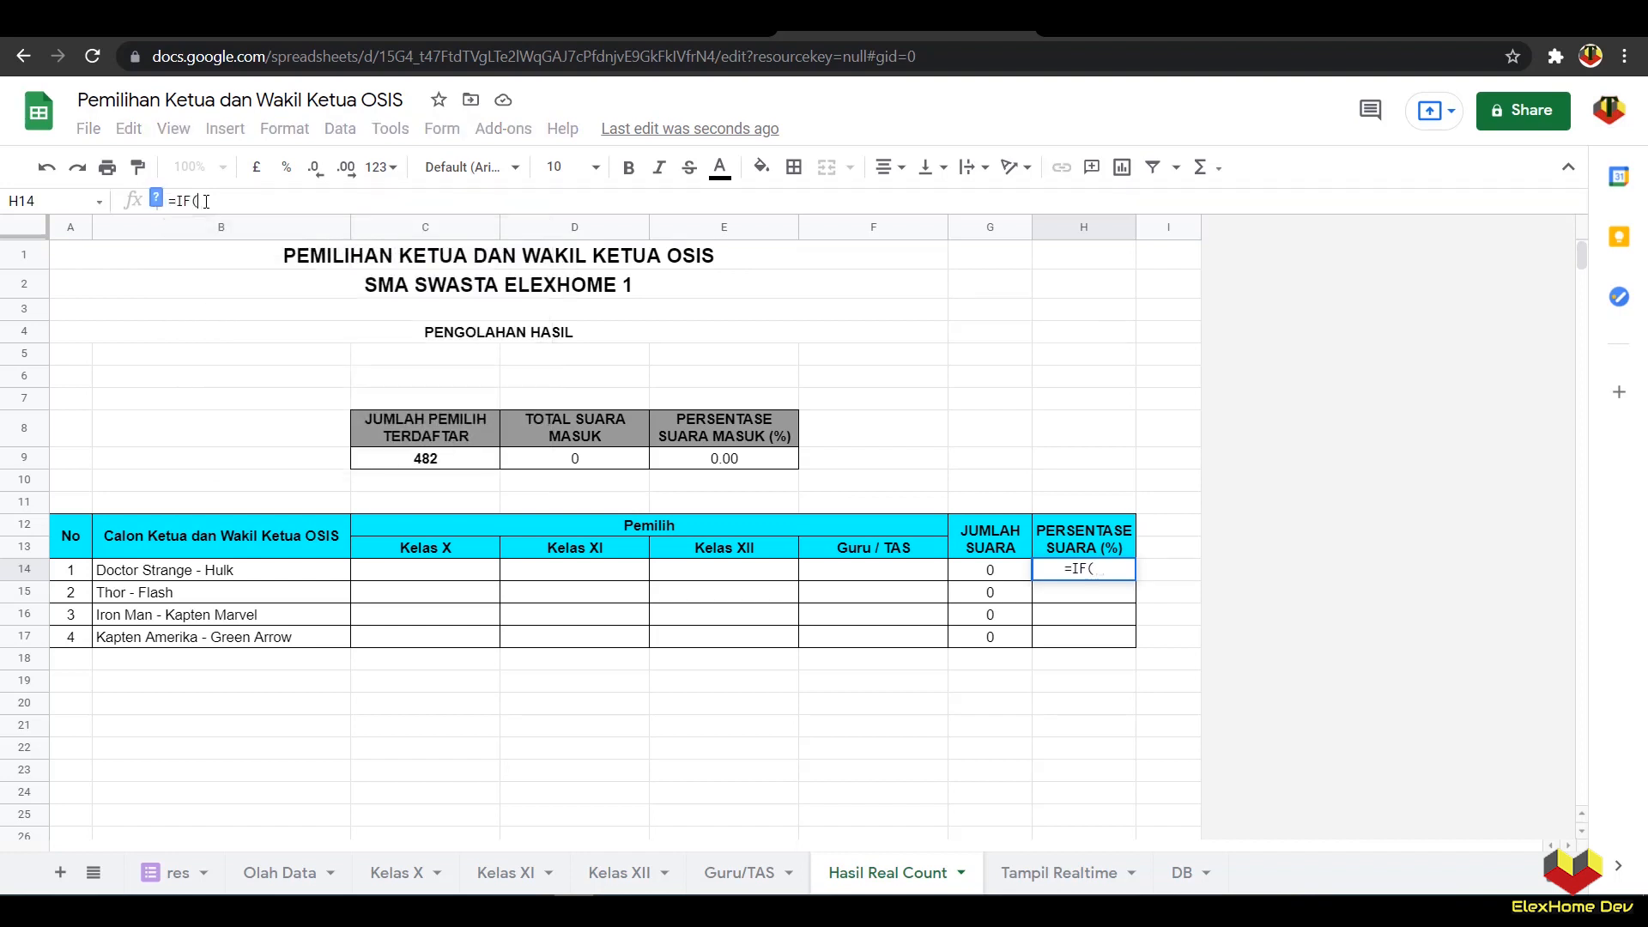
left_click(582, 467)
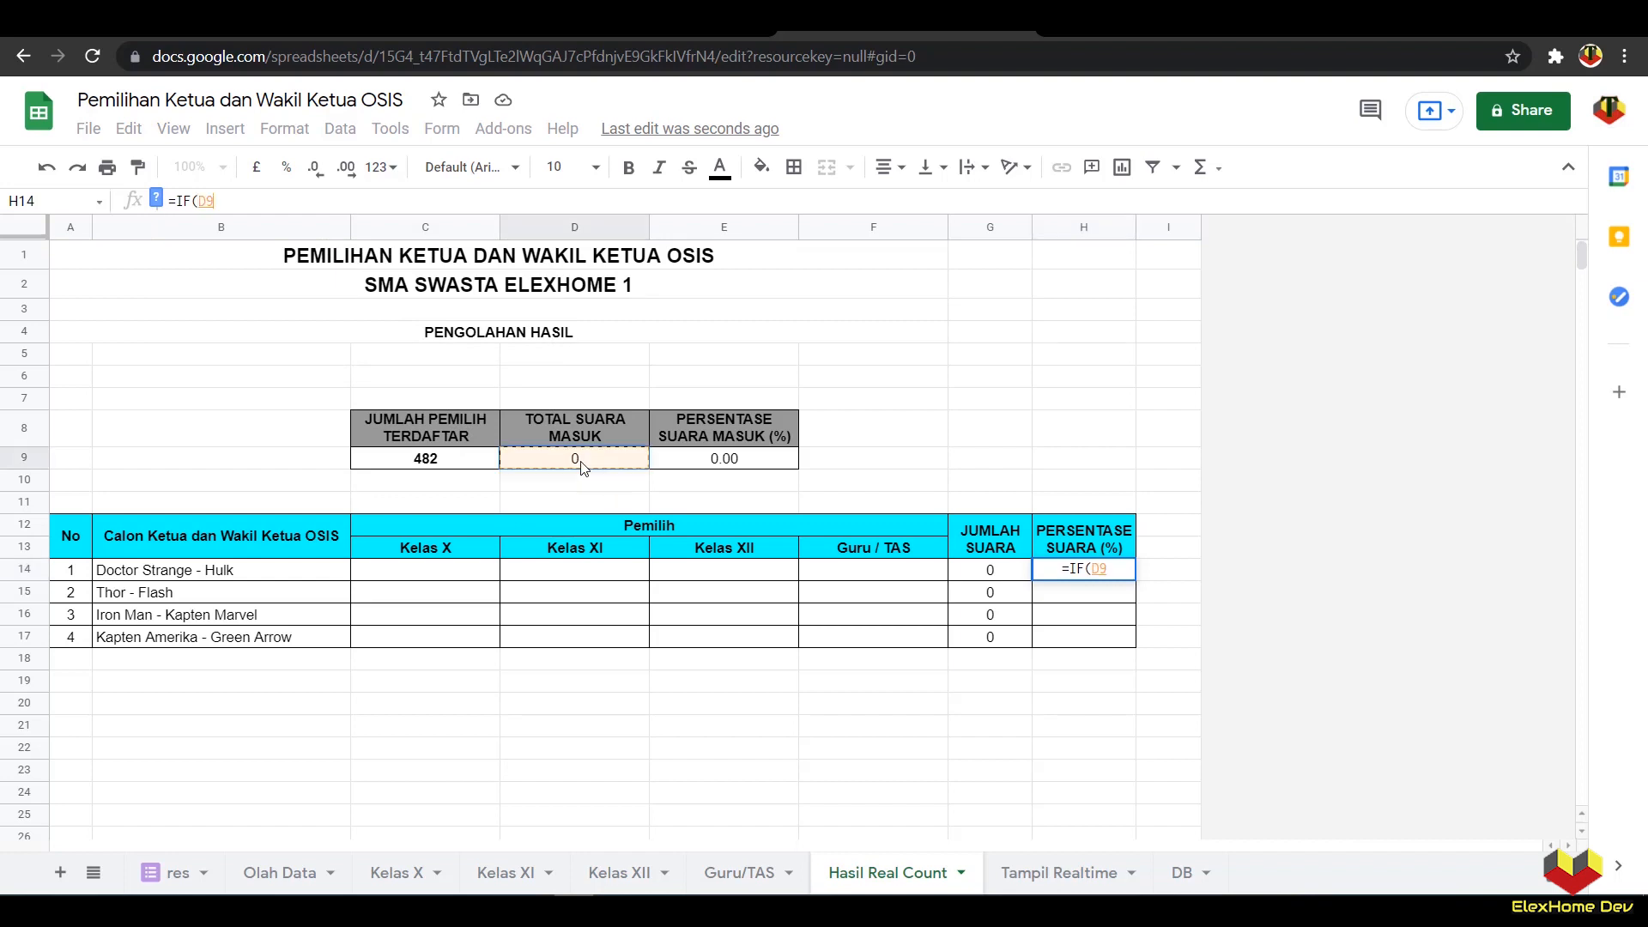
type("<>0")
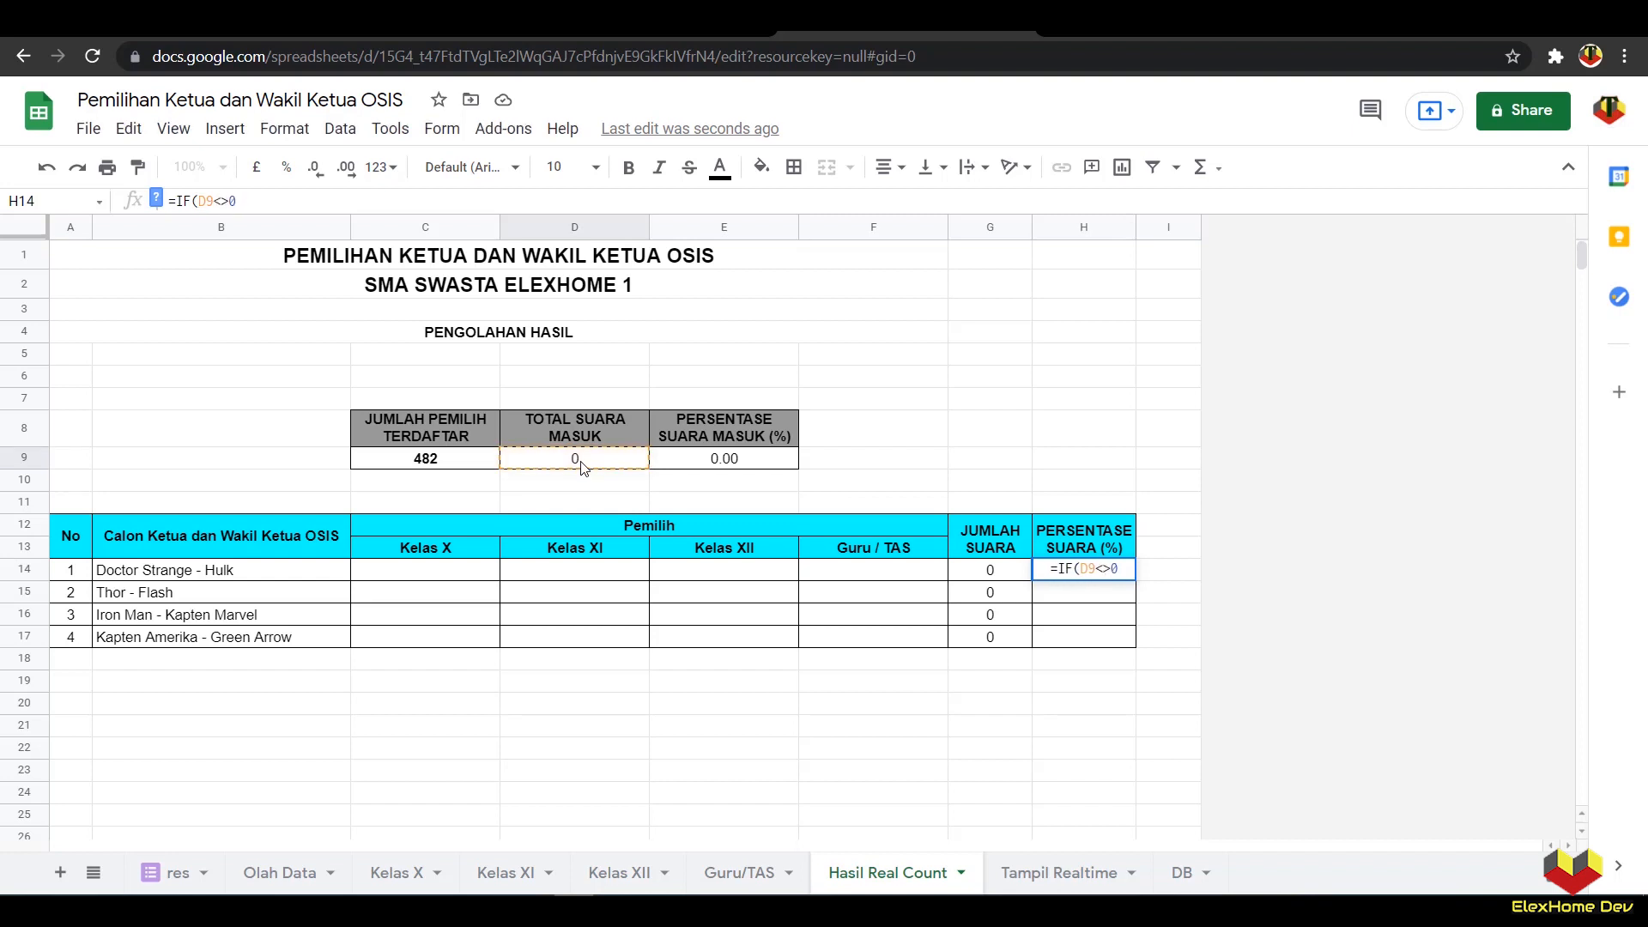
type(";")
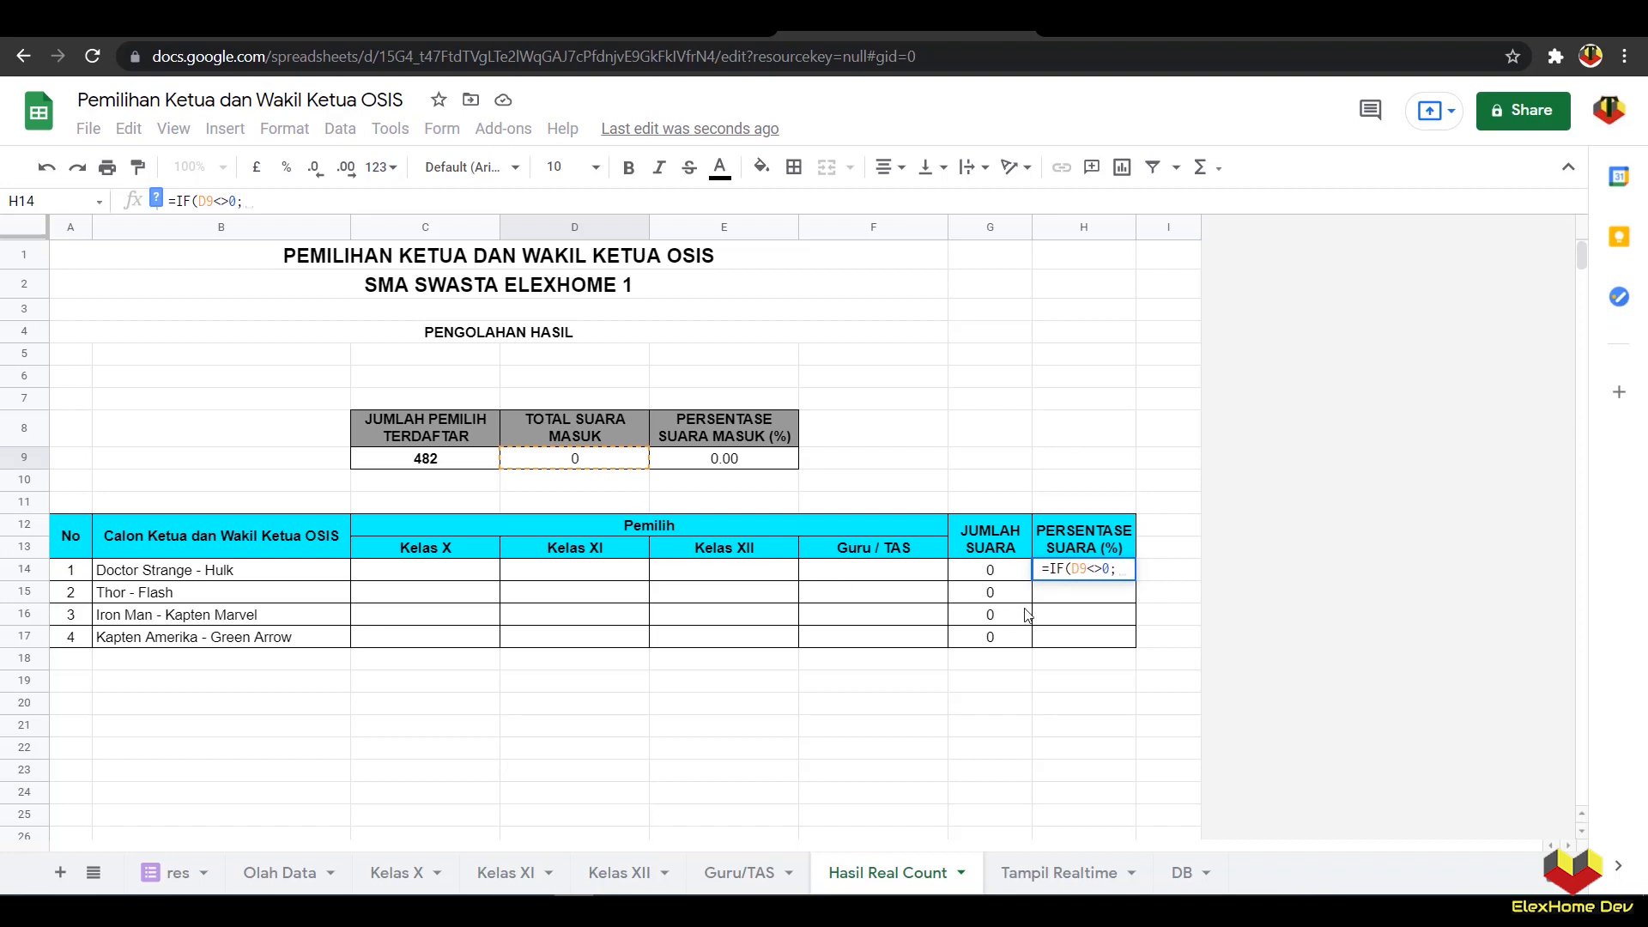
left_click(995, 572)
type("/")
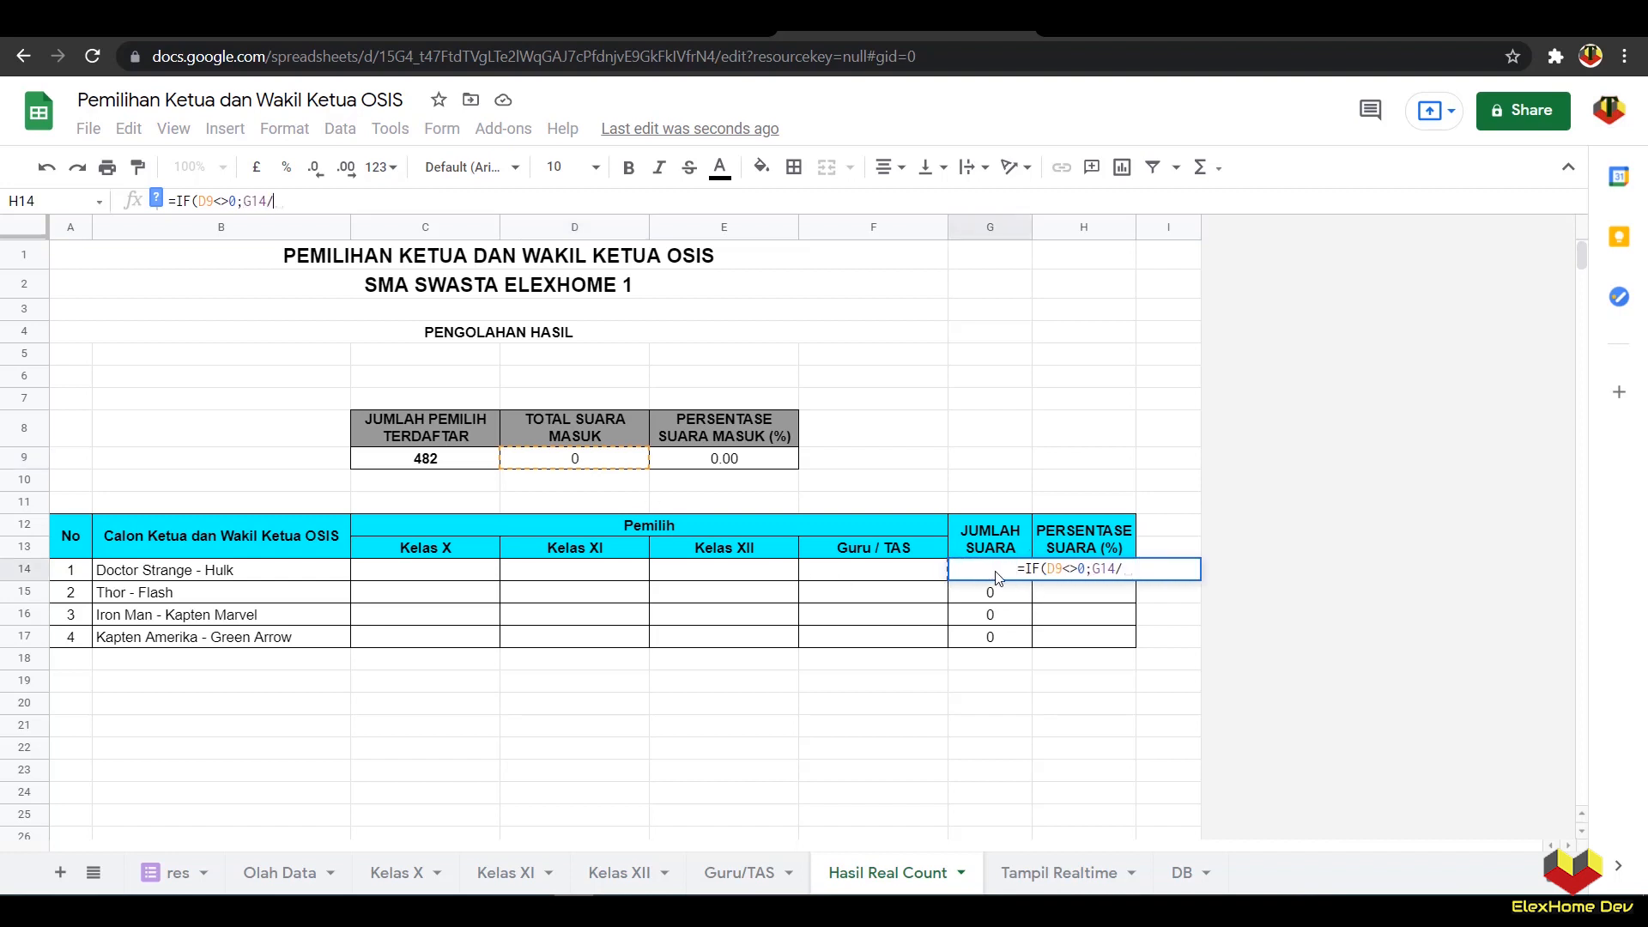
left_click(556, 461)
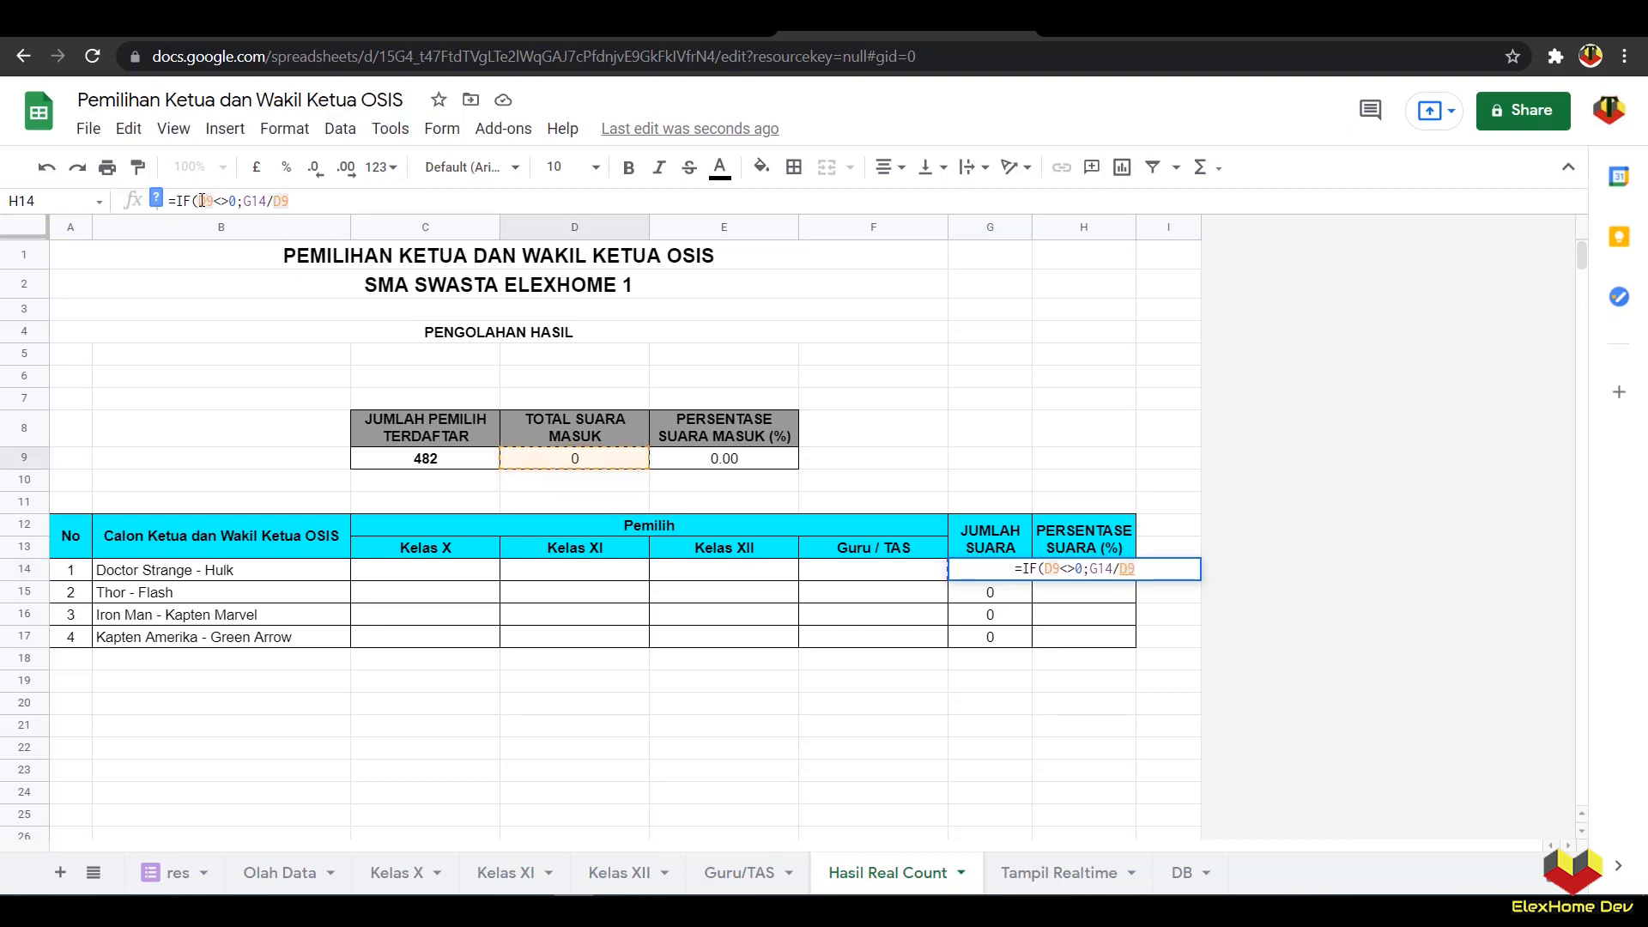
Step: Make both D9 references in the H14 formula absolute as $D$9 and commit the formula
type("$")
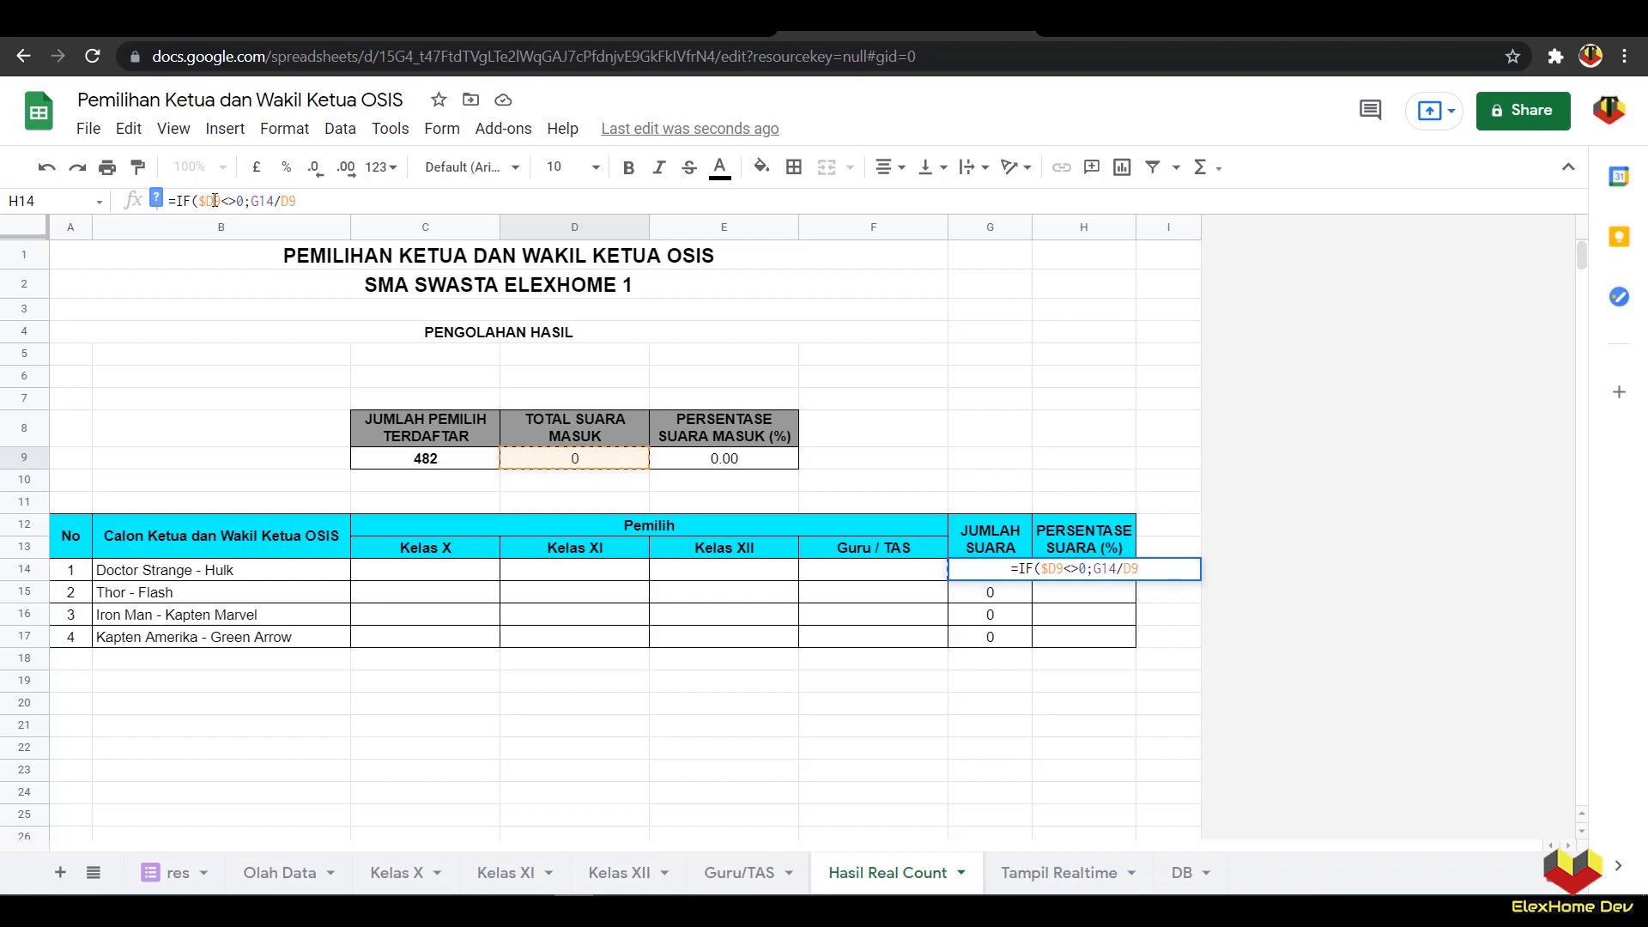
type("$")
left_click(289, 201)
type("$")
left_click(303, 198)
type("$D$")
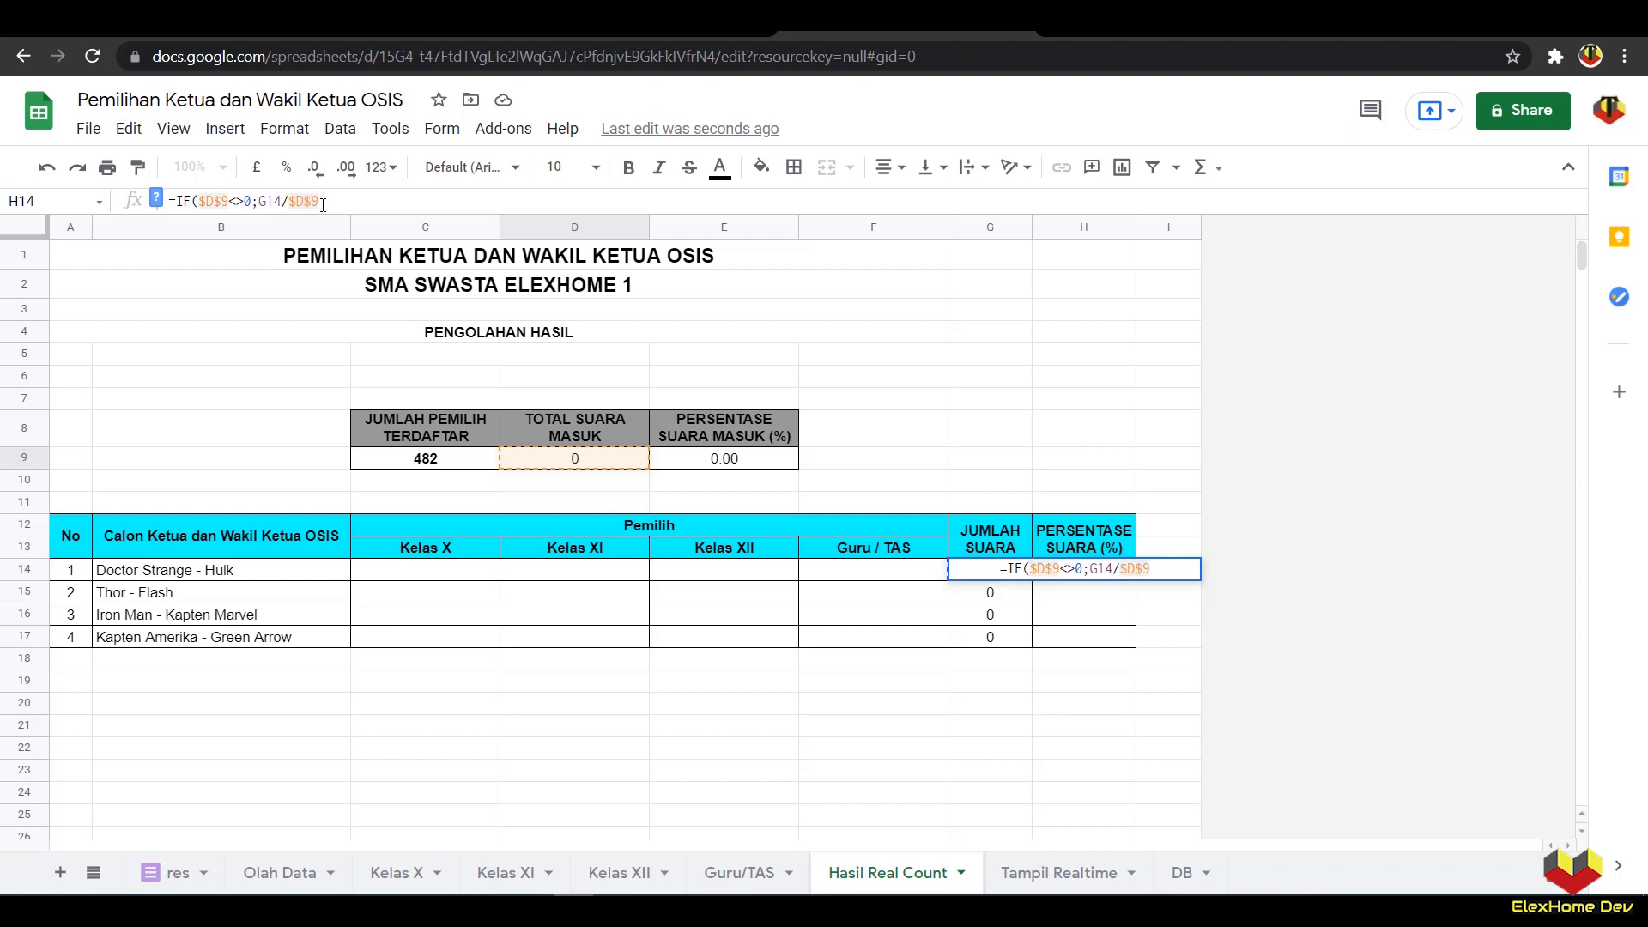
key("Return")
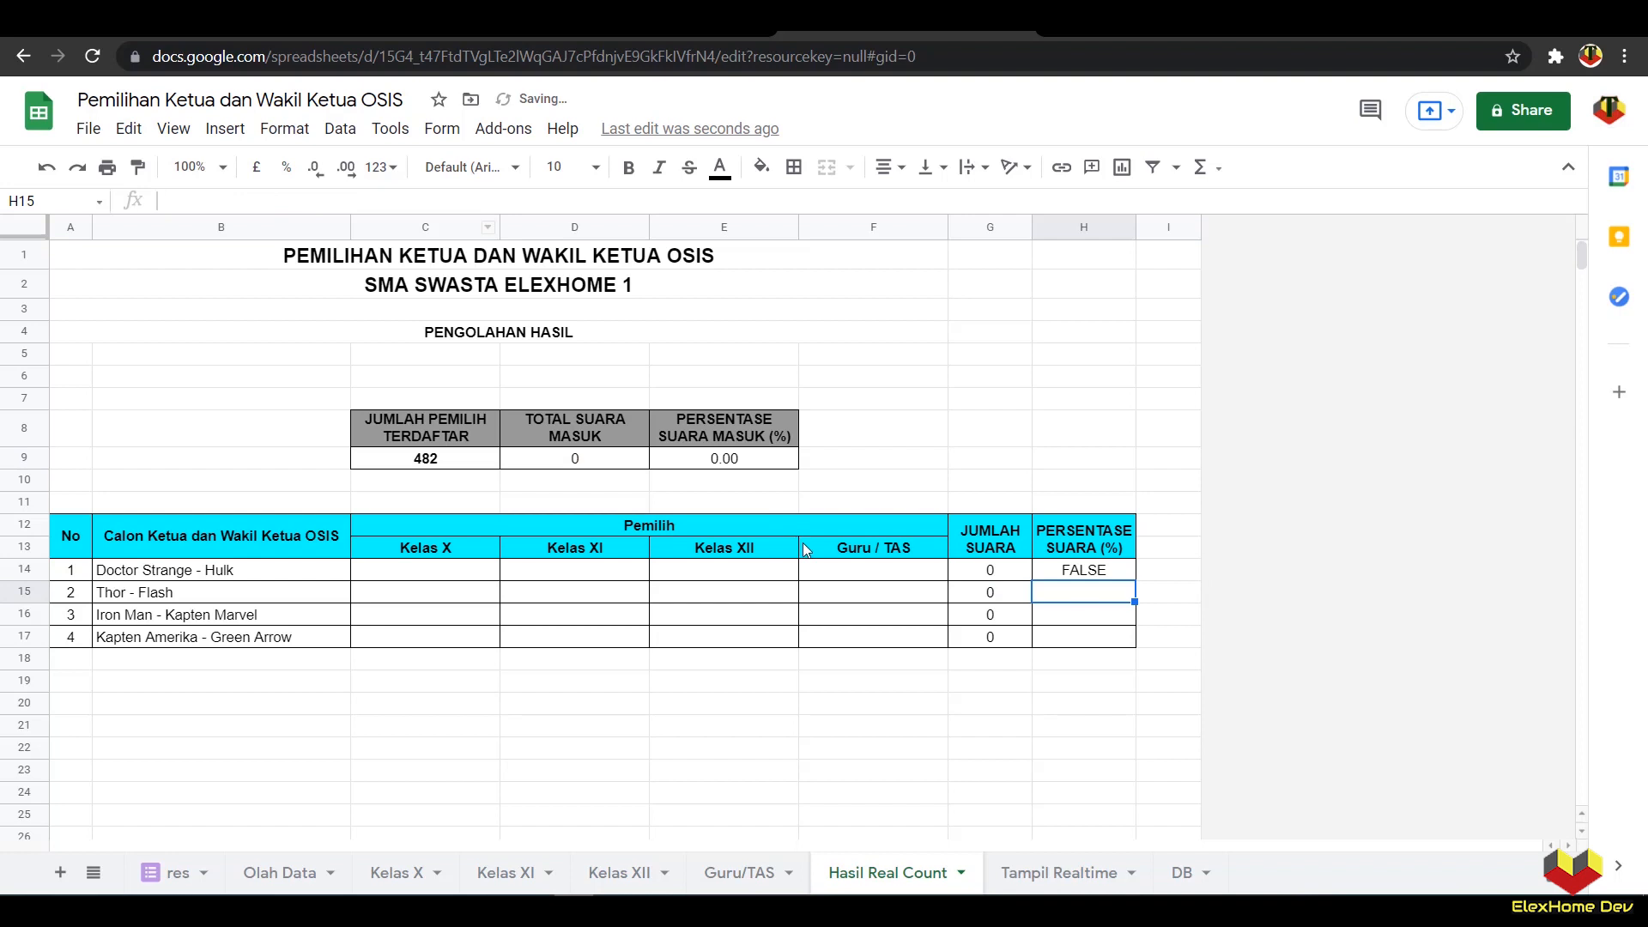
Step: Add 0 as the false value of the IF formula in H14 and fill the formula down to H17
left_click(1052, 574)
left_click(324, 204)
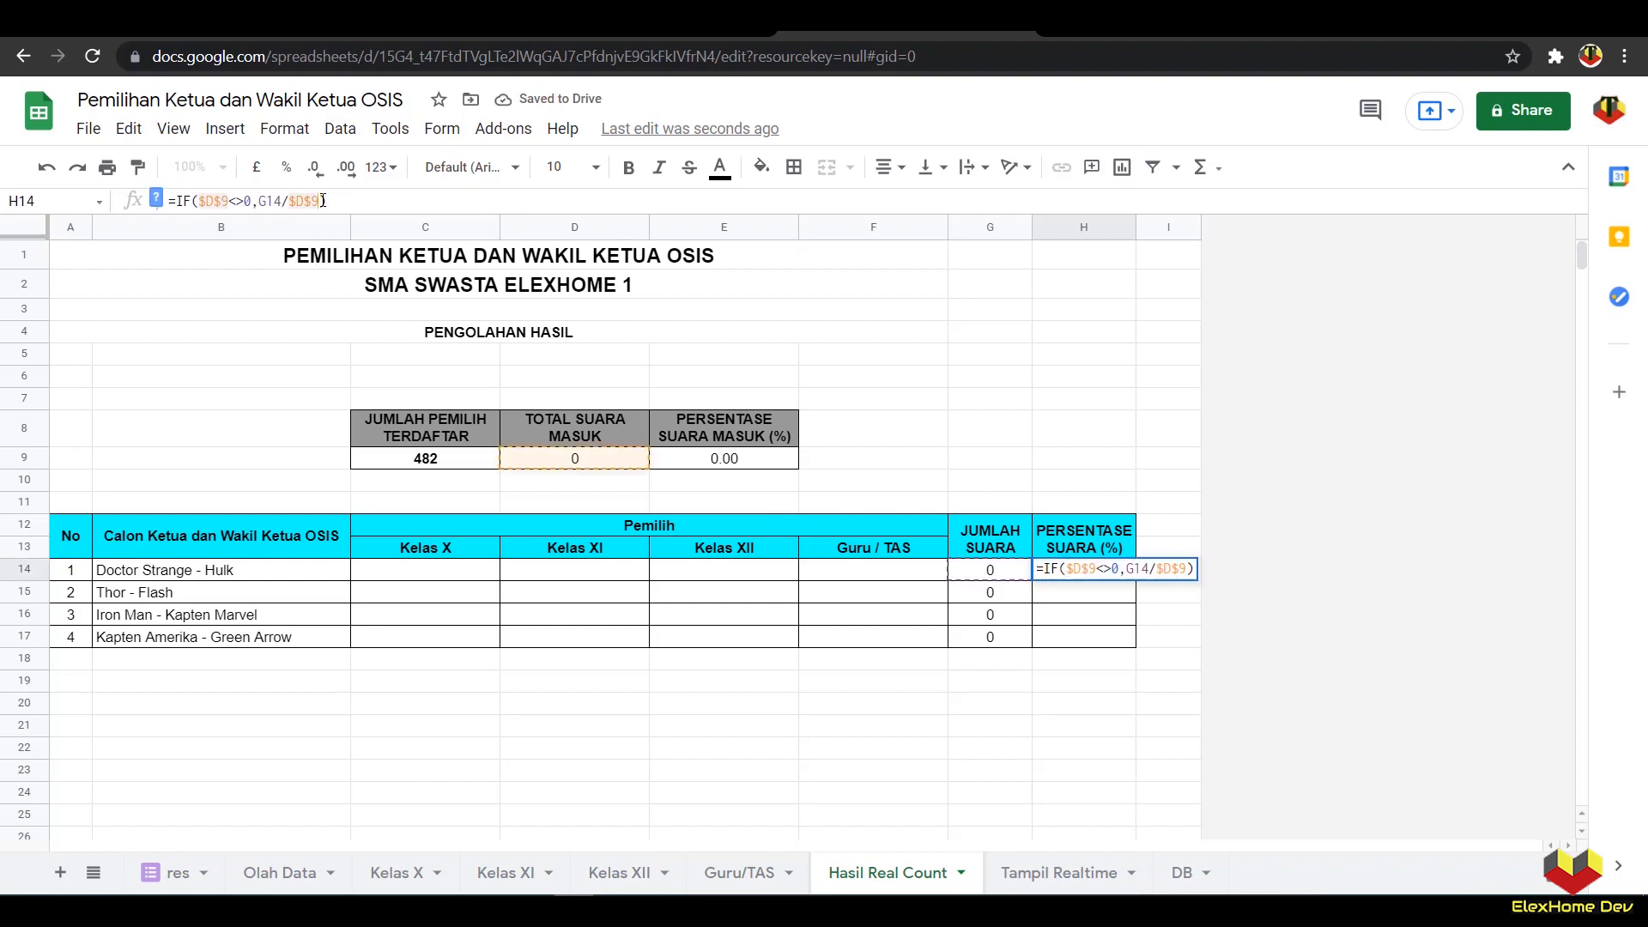
type(";")
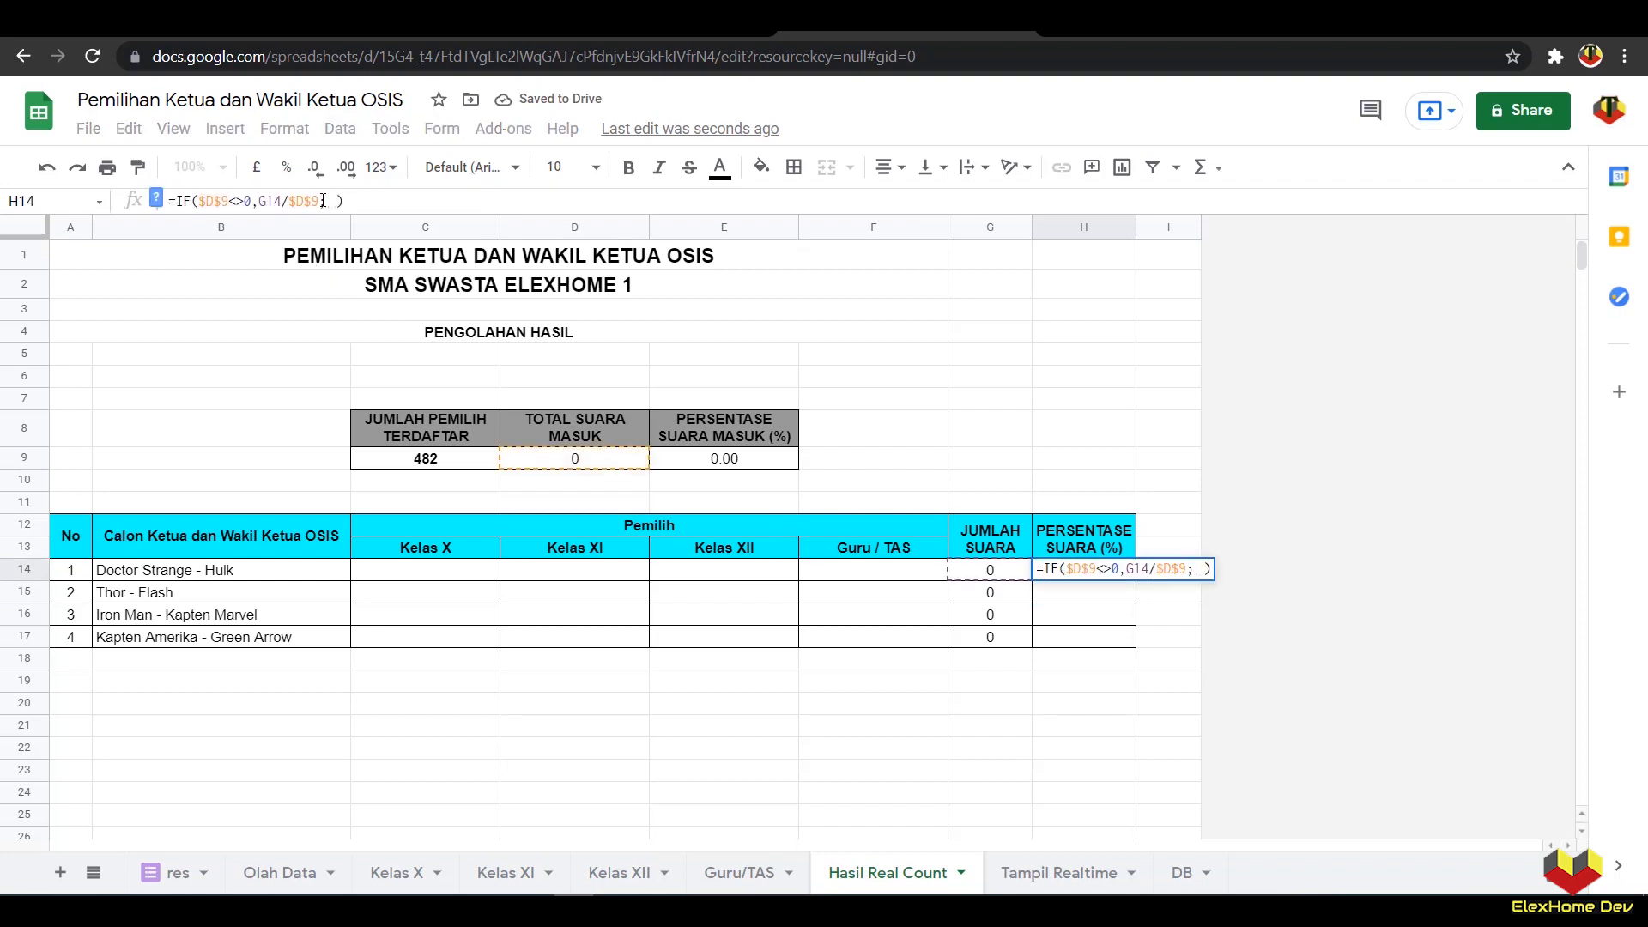
key("Return")
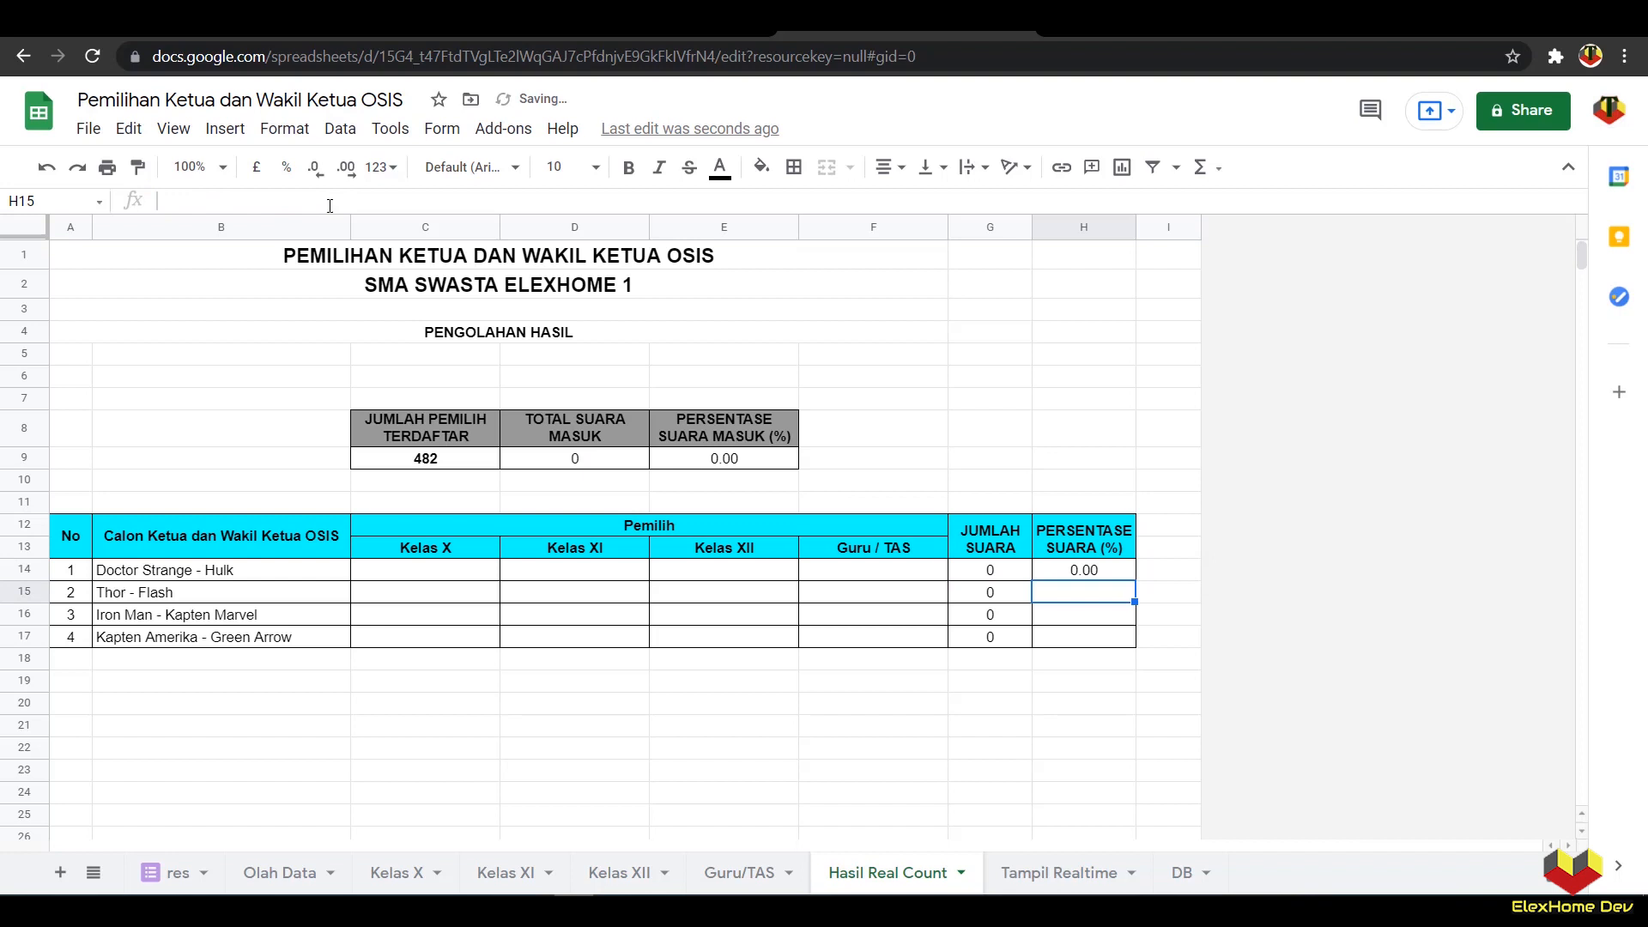
left_click(1053, 568)
left_click_drag(1133, 589, 1125, 639)
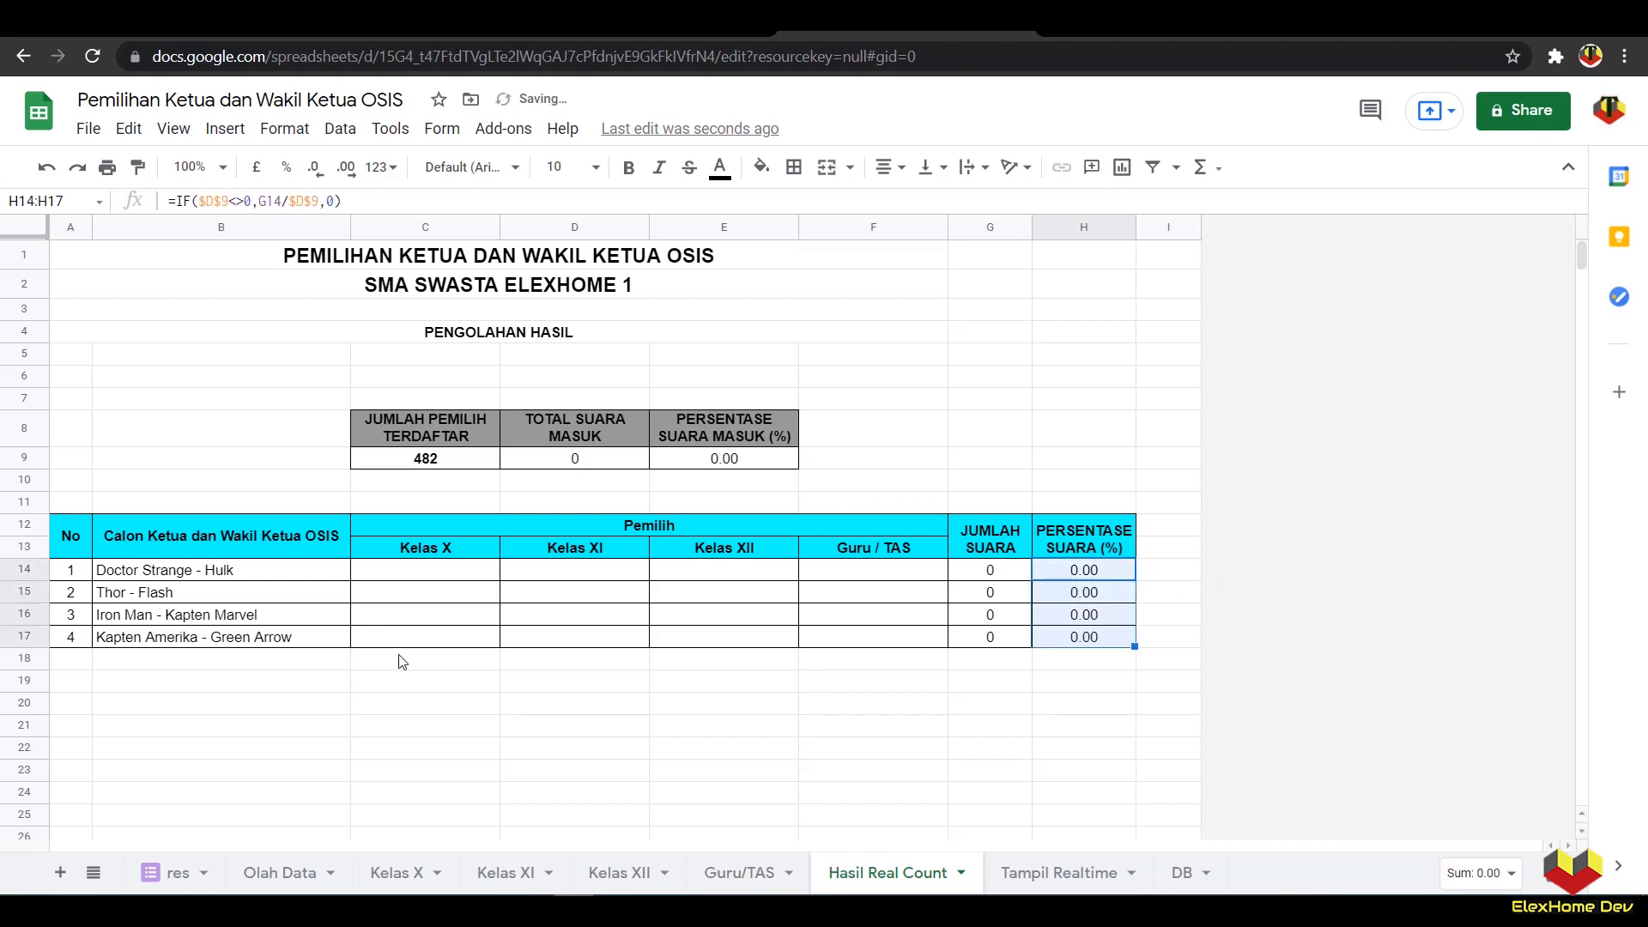
Step: Begin a COUNTIF formula in C14 that uses column C of the Kelas X sheet as its range
left_click(446, 579)
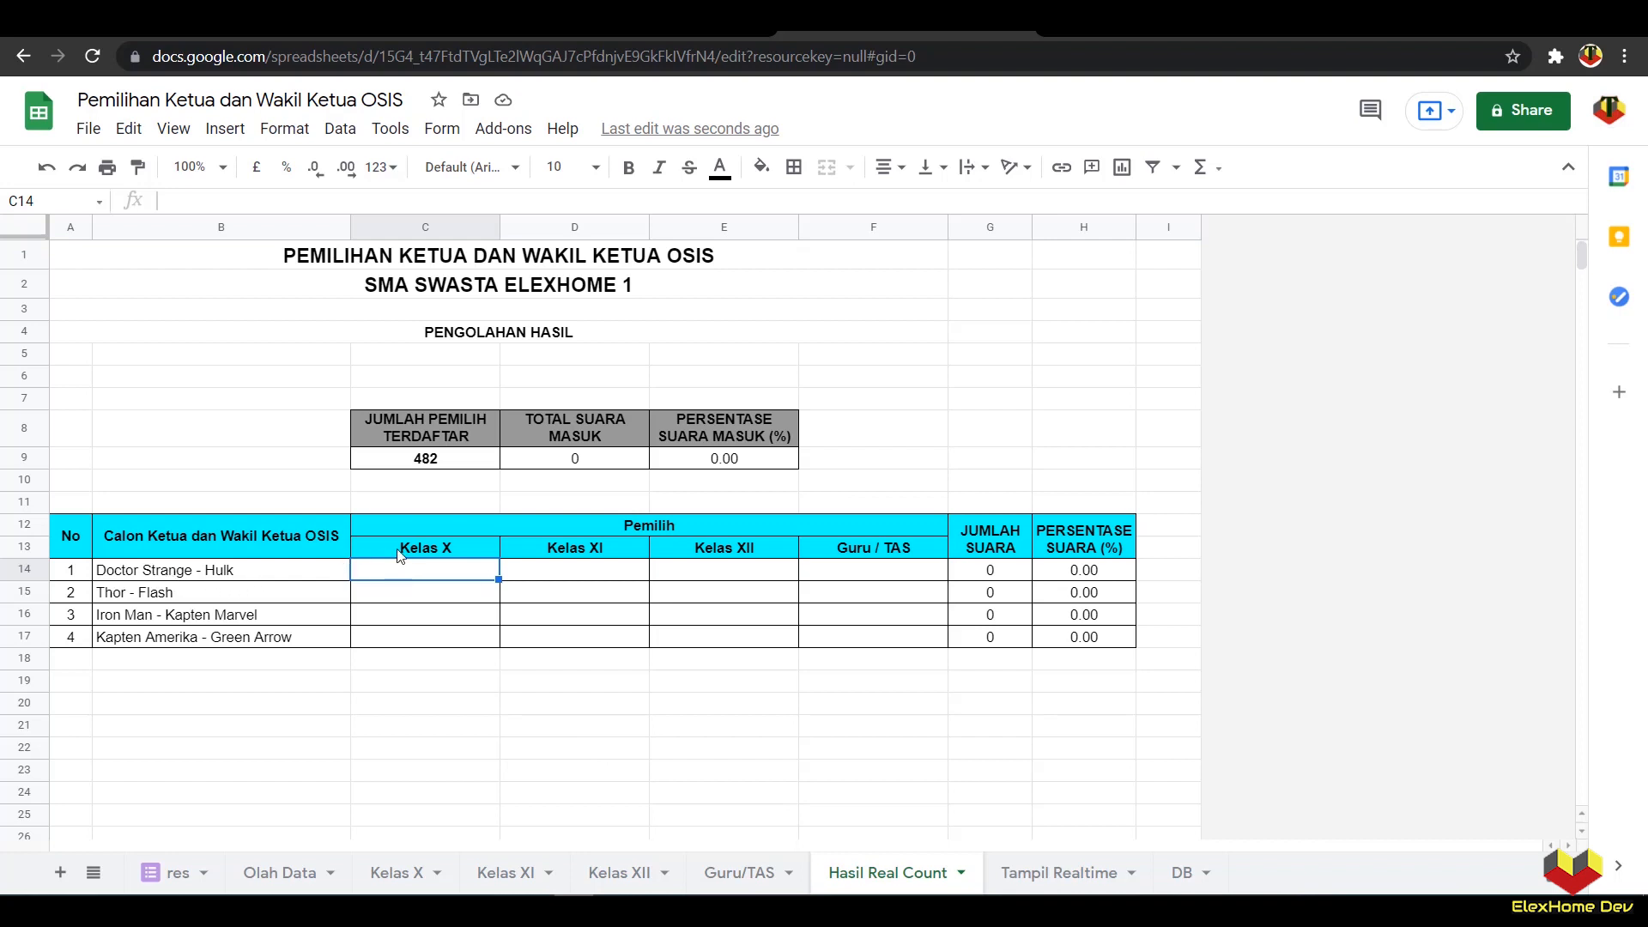
type("=")
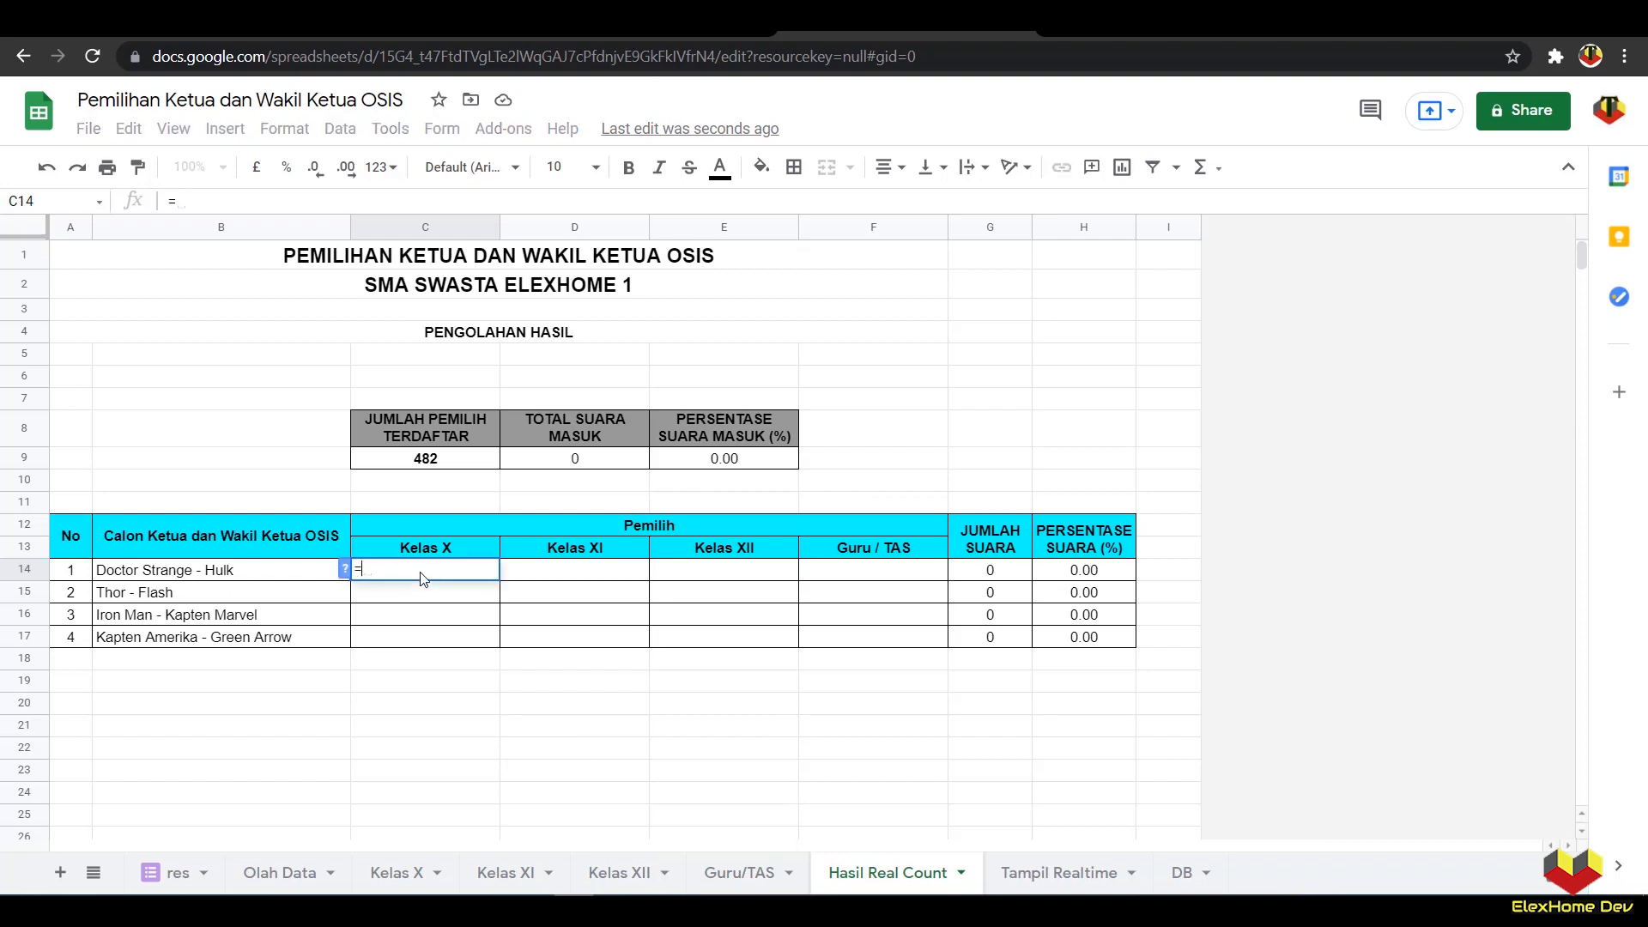
type("COUNTIF")
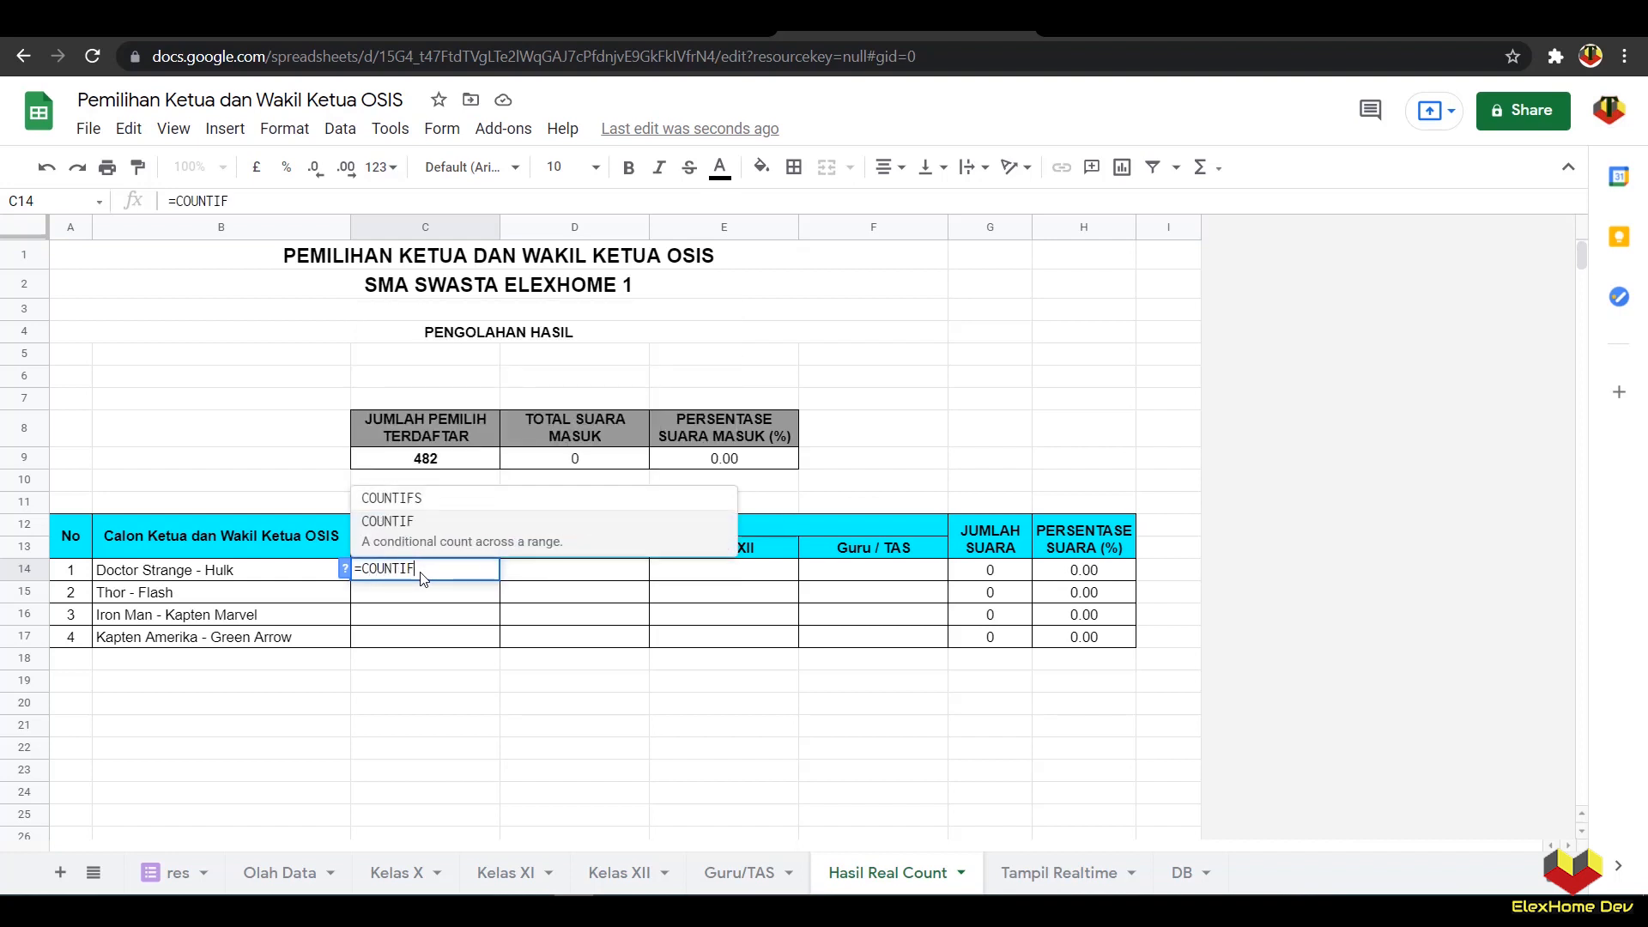
type("(")
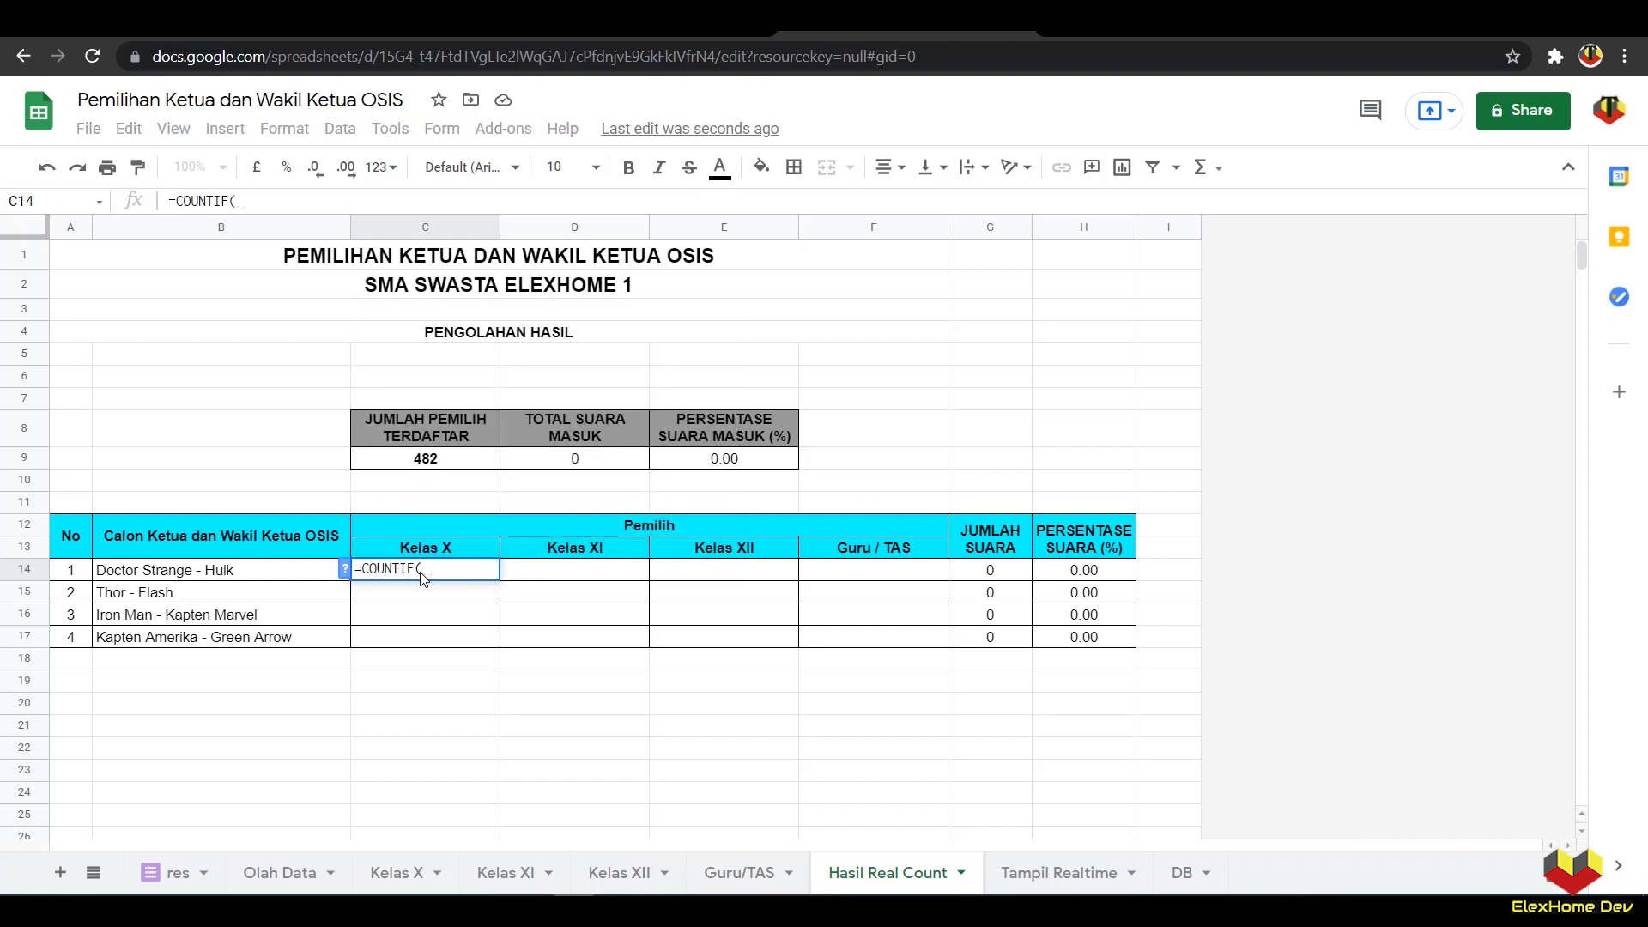
left_click(397, 872)
left_click(356, 222)
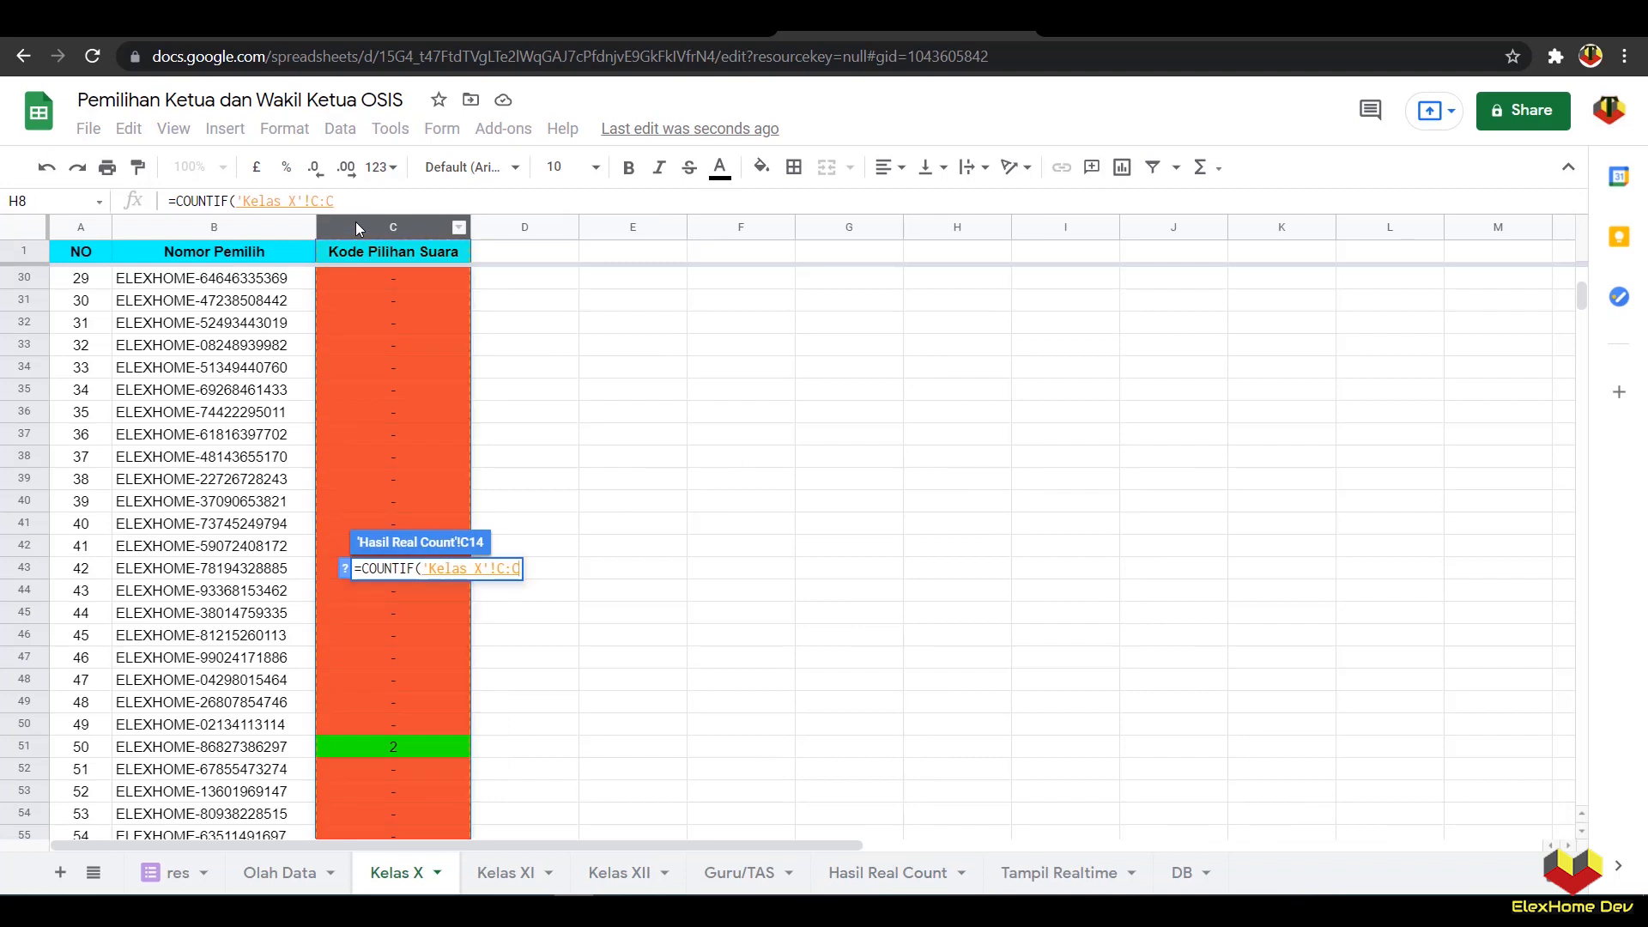
Step: Make the COUNTIF range absolute as $C:$C, set the criterion to 1 and commit the formula in C14
left_click(314, 201)
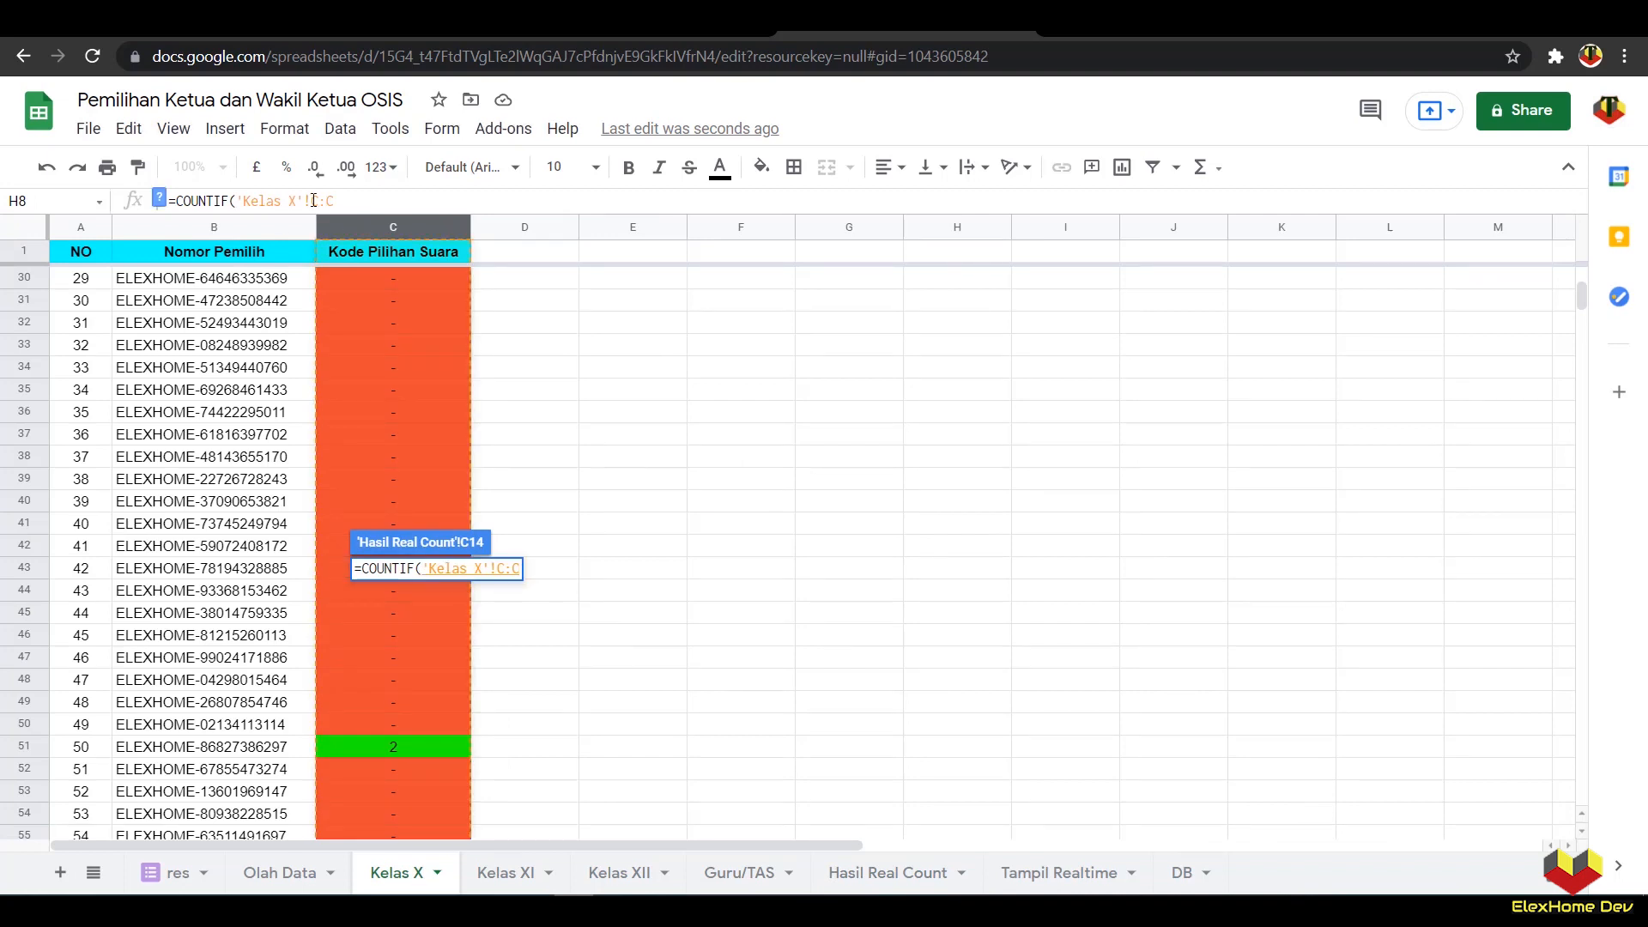
left_click_drag(333, 201, 341, 201)
key("BackSpace")
left_click(316, 200)
type("$")
left_click(336, 200)
type("$C;")
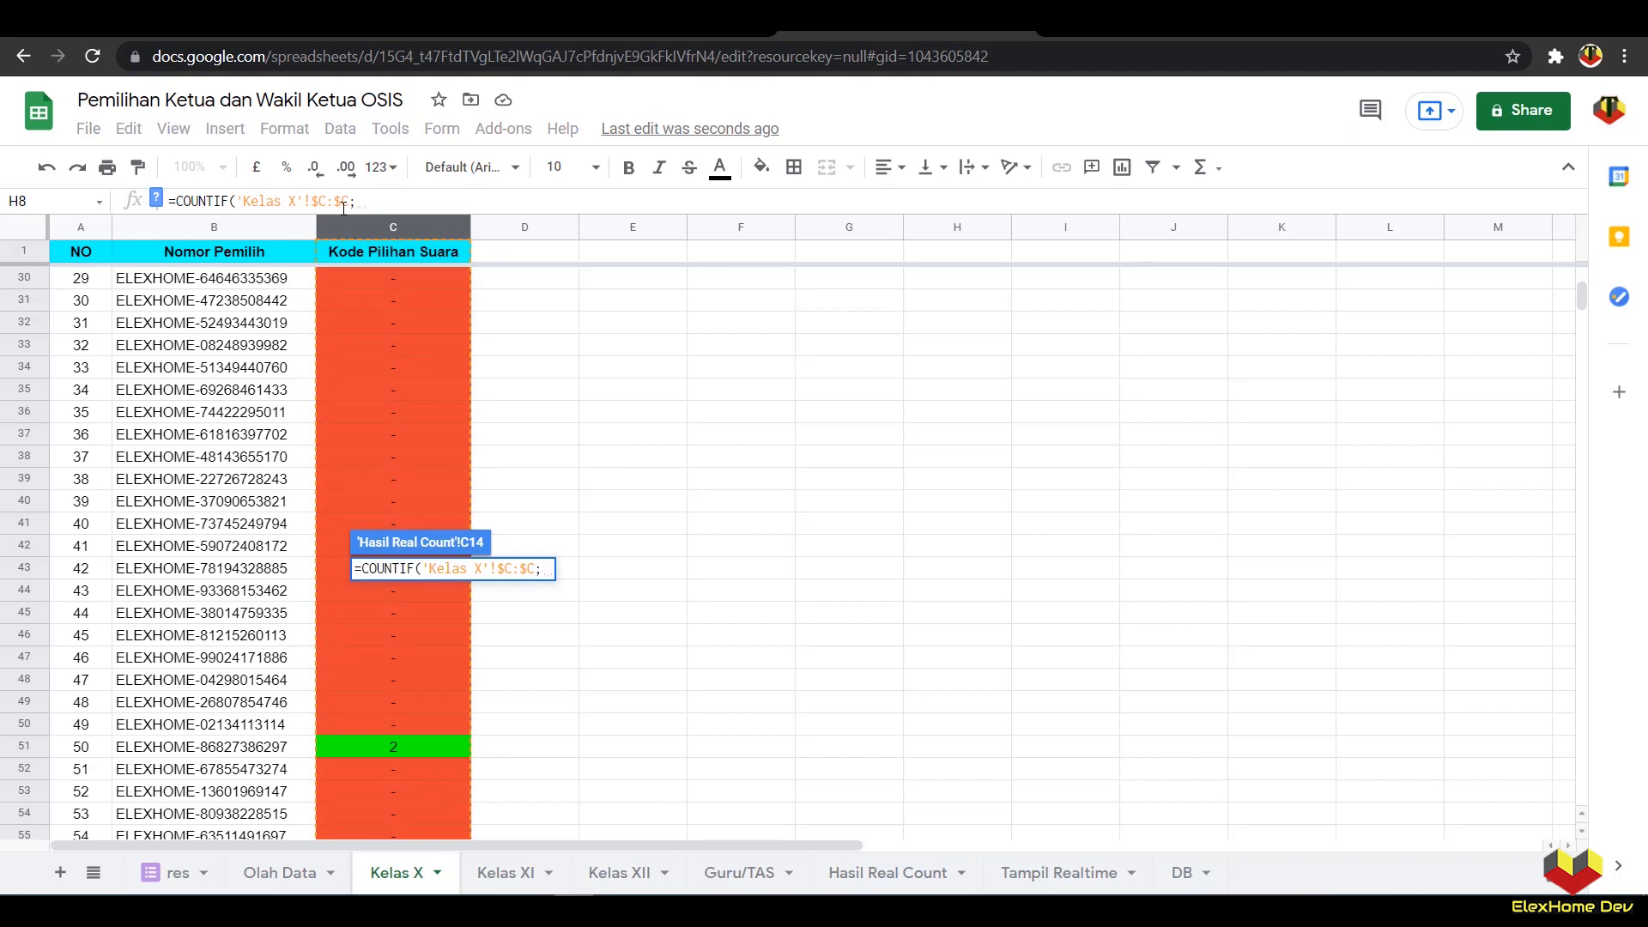
left_click(877, 872)
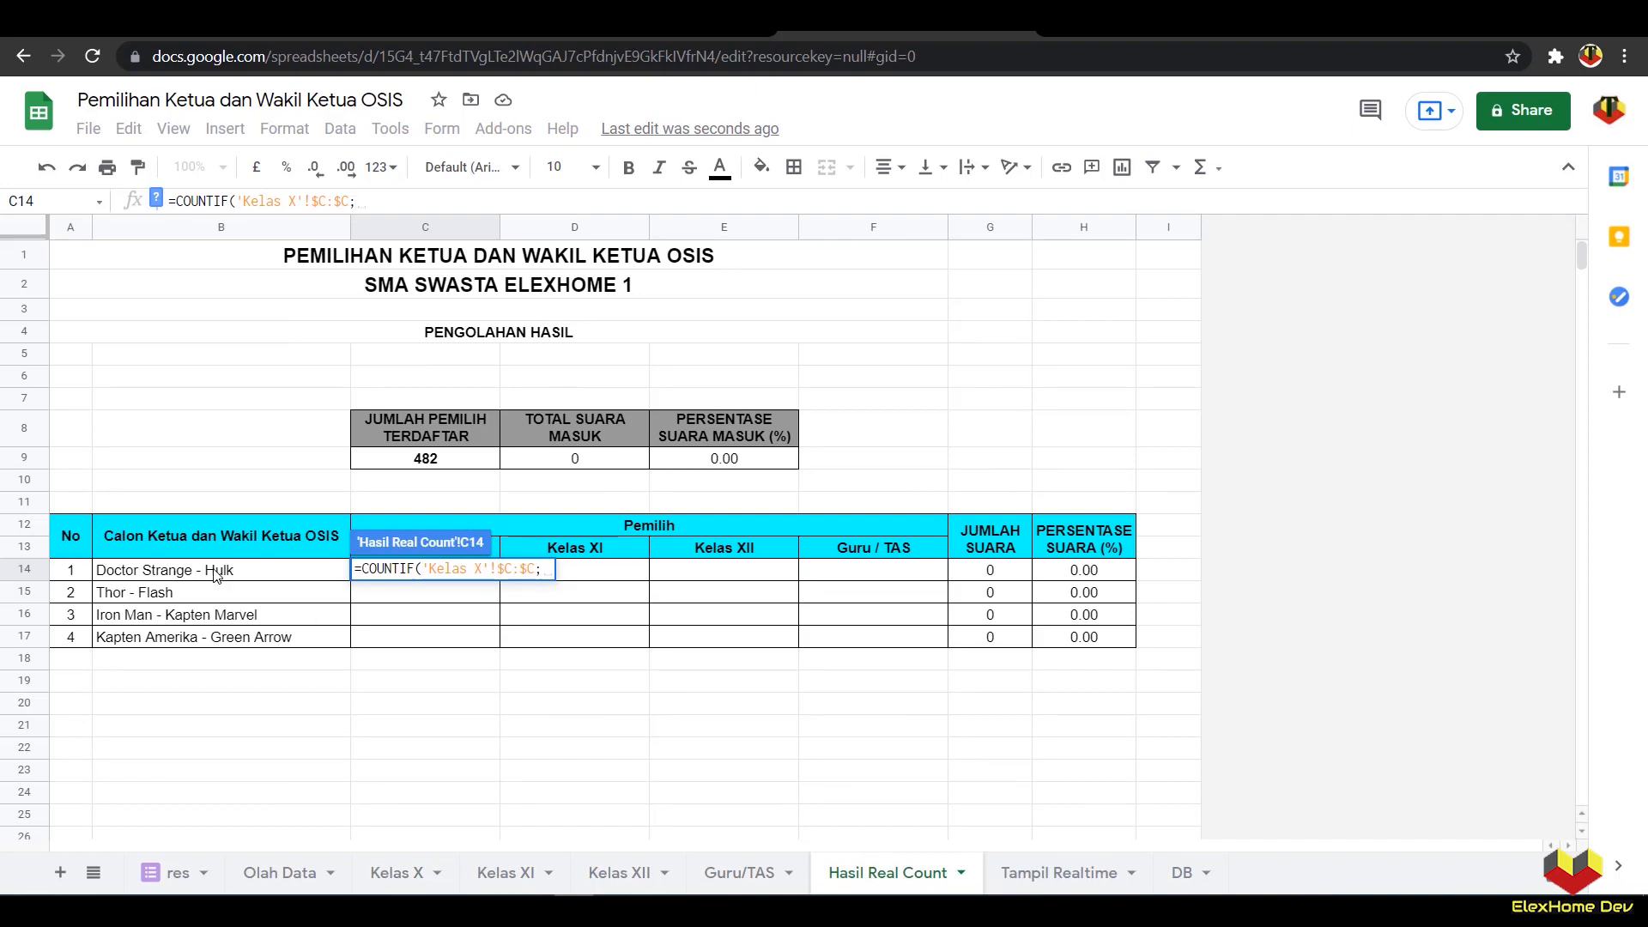
type("1")
key("Return")
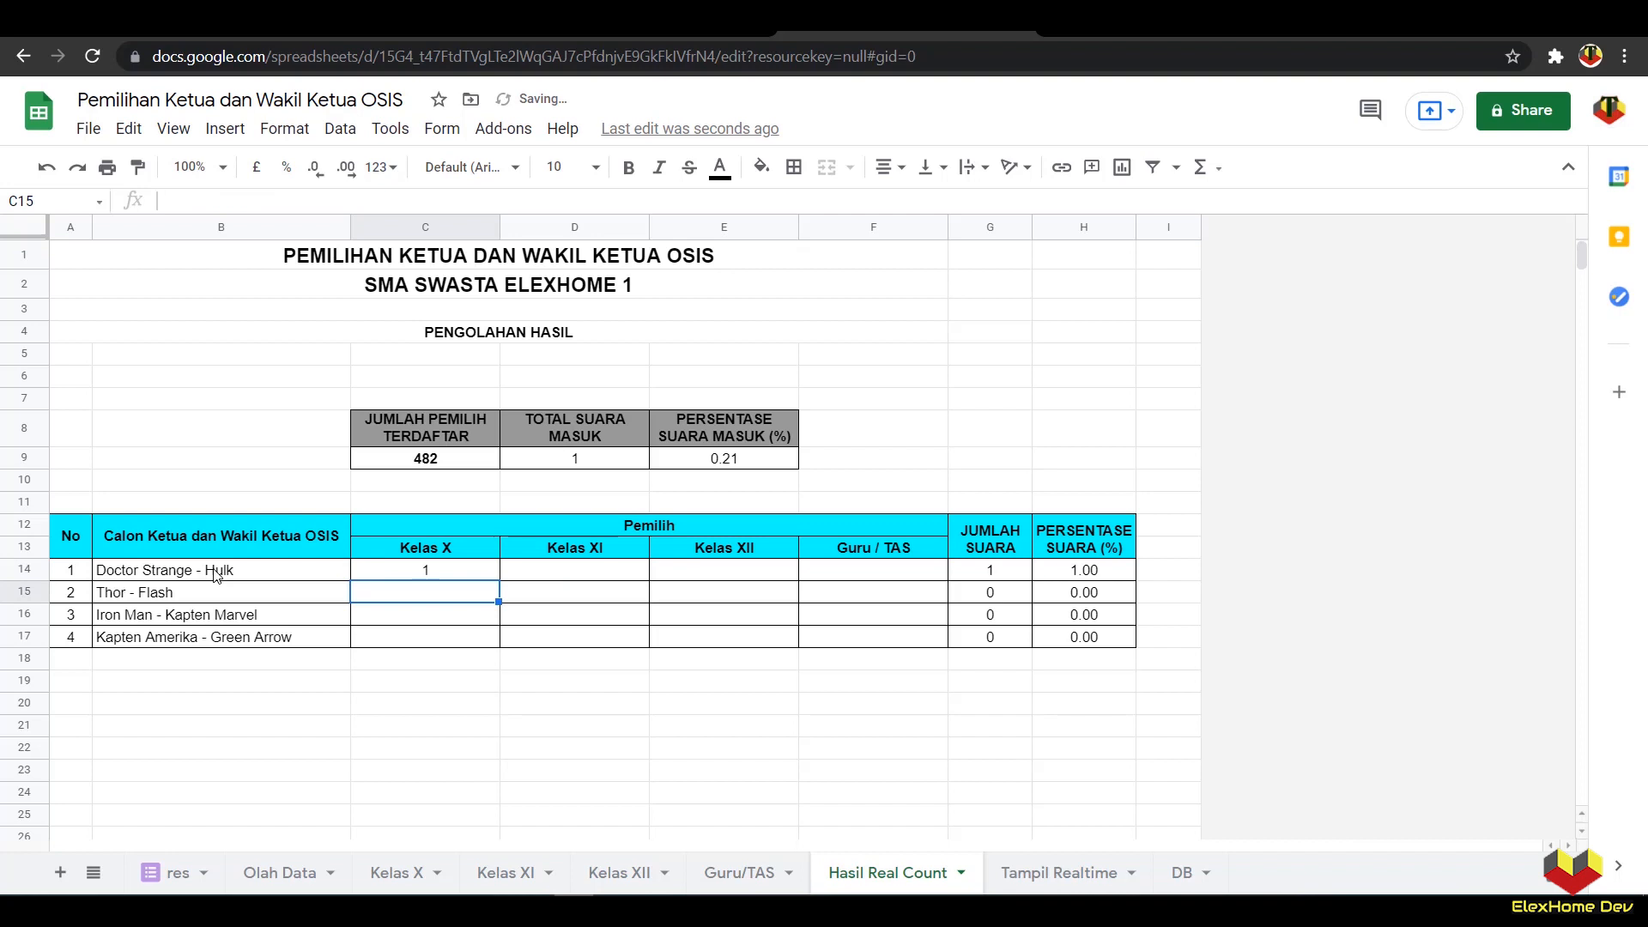
Step: Fill the C14 formula across to F14 and down to C17
left_click(442, 574)
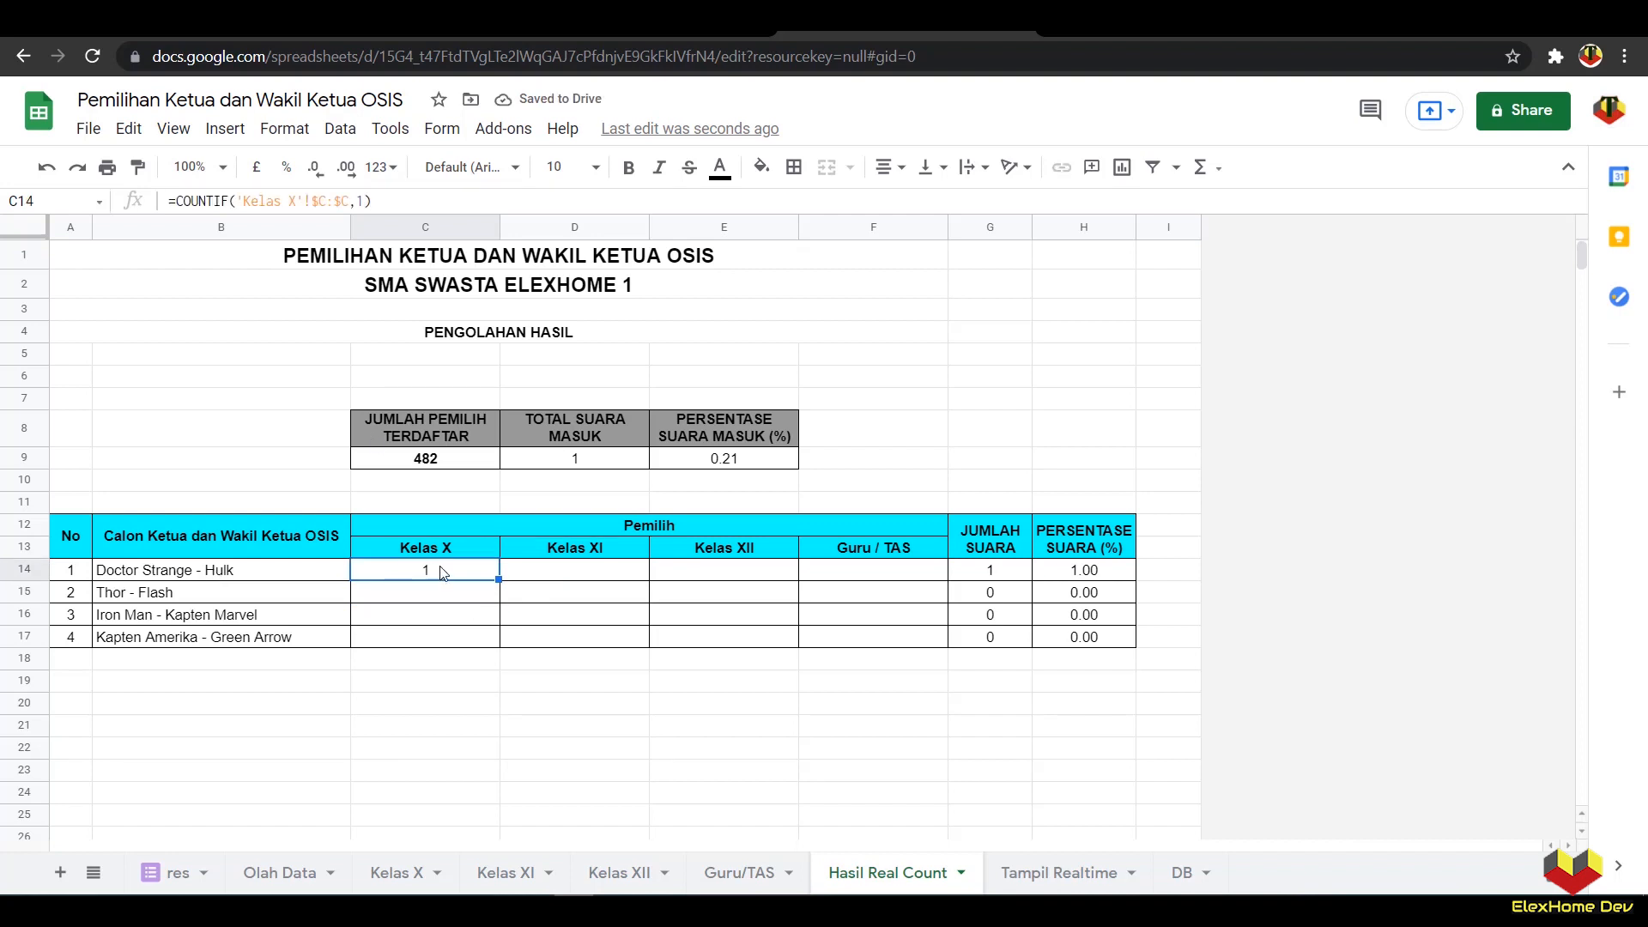
left_click_drag(501, 580, 862, 580)
left_click(577, 573)
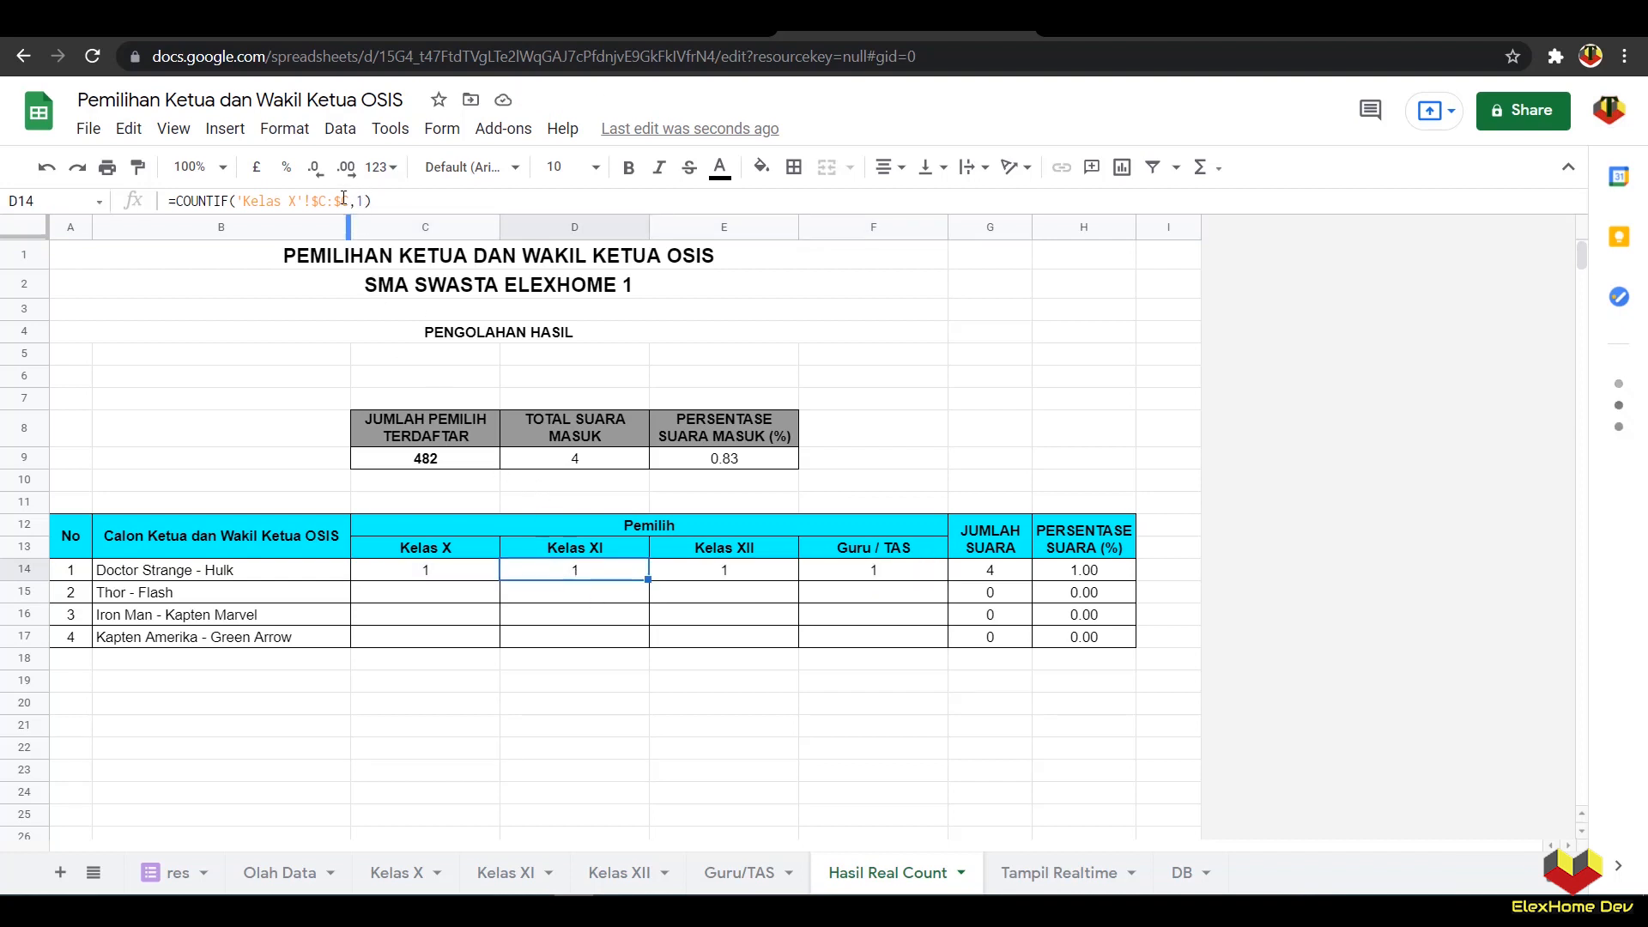
left_click(447, 574)
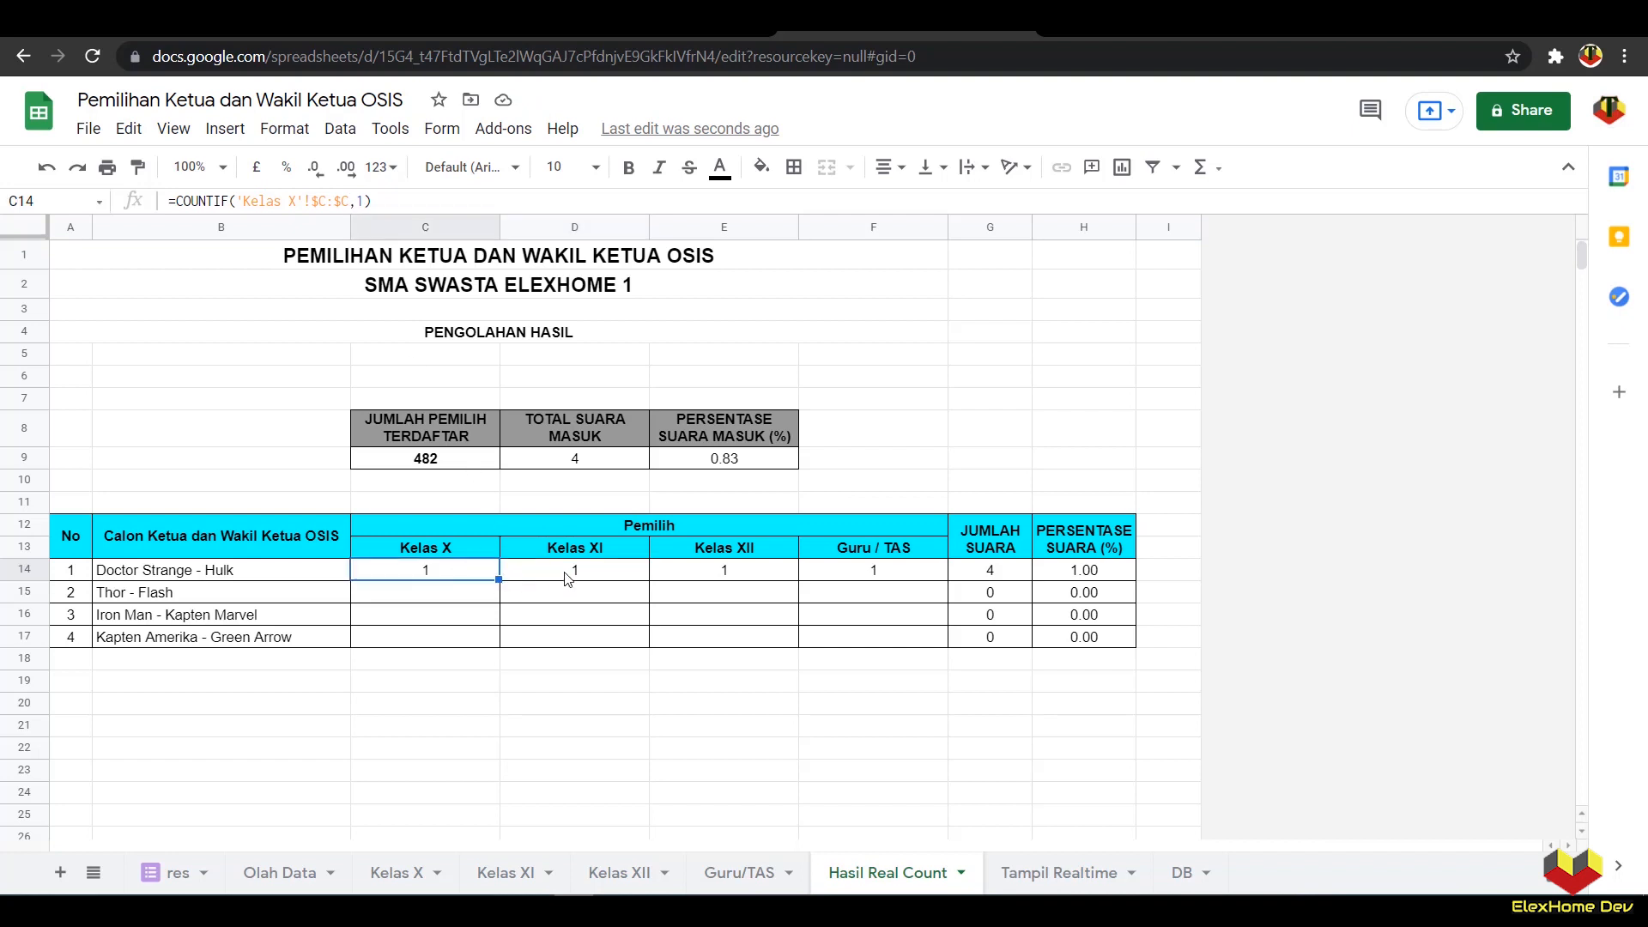
left_click_drag(499, 581, 500, 636)
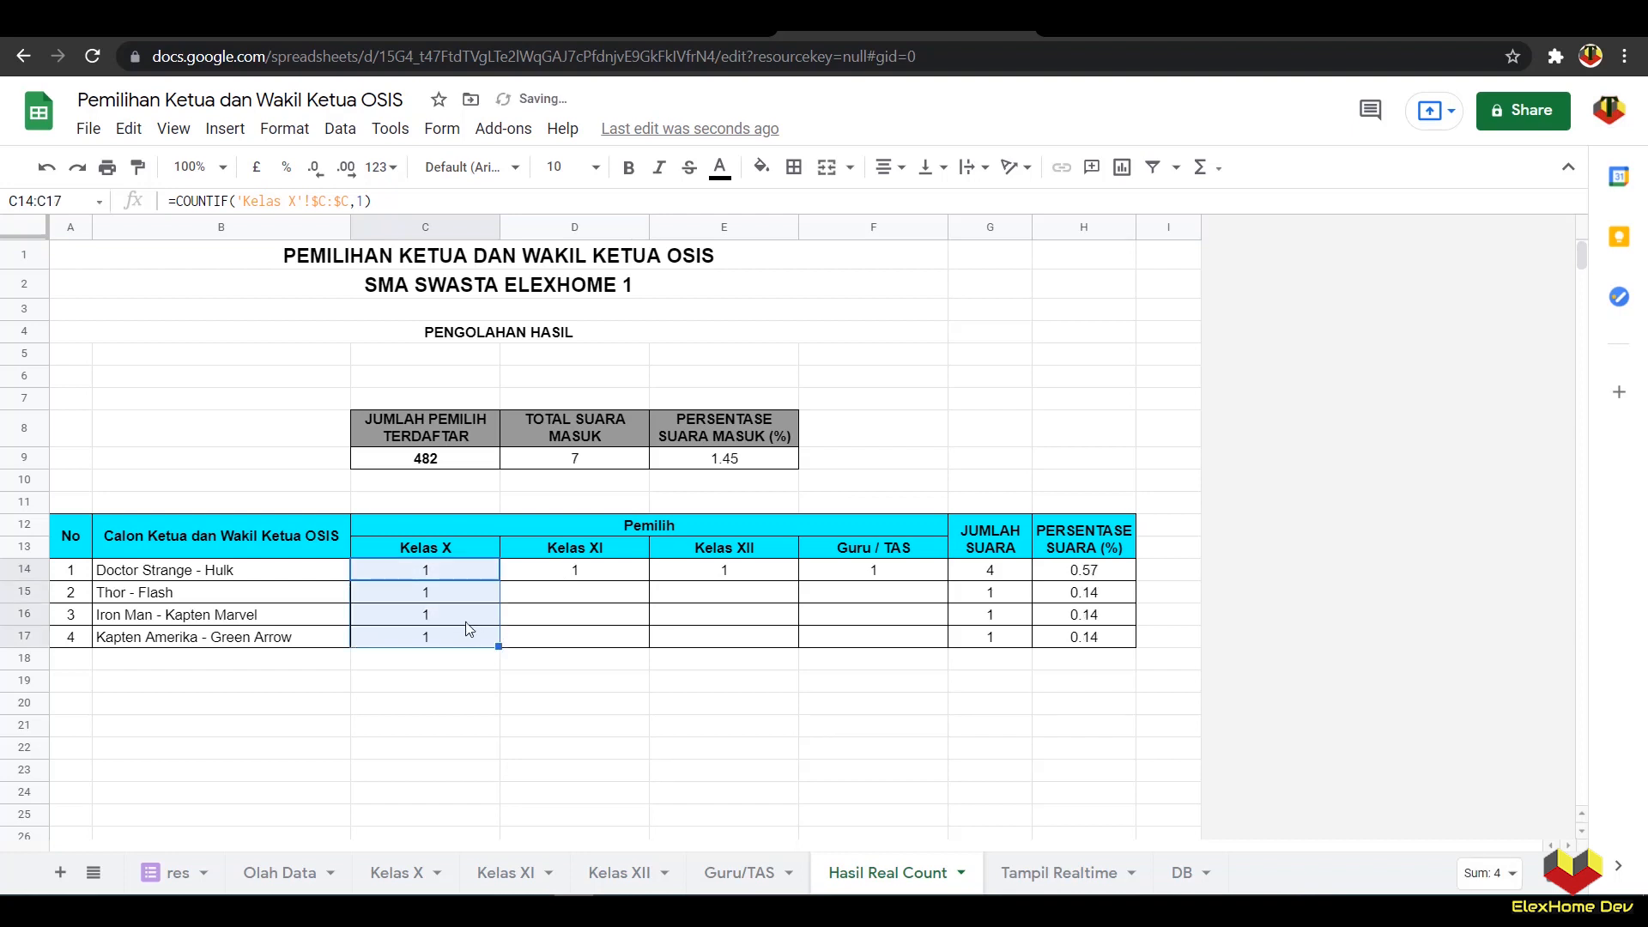
Step: Change the COUNTIF criteria in C15, C16 and C17 to 2, 3 and 4
left_click(435, 601)
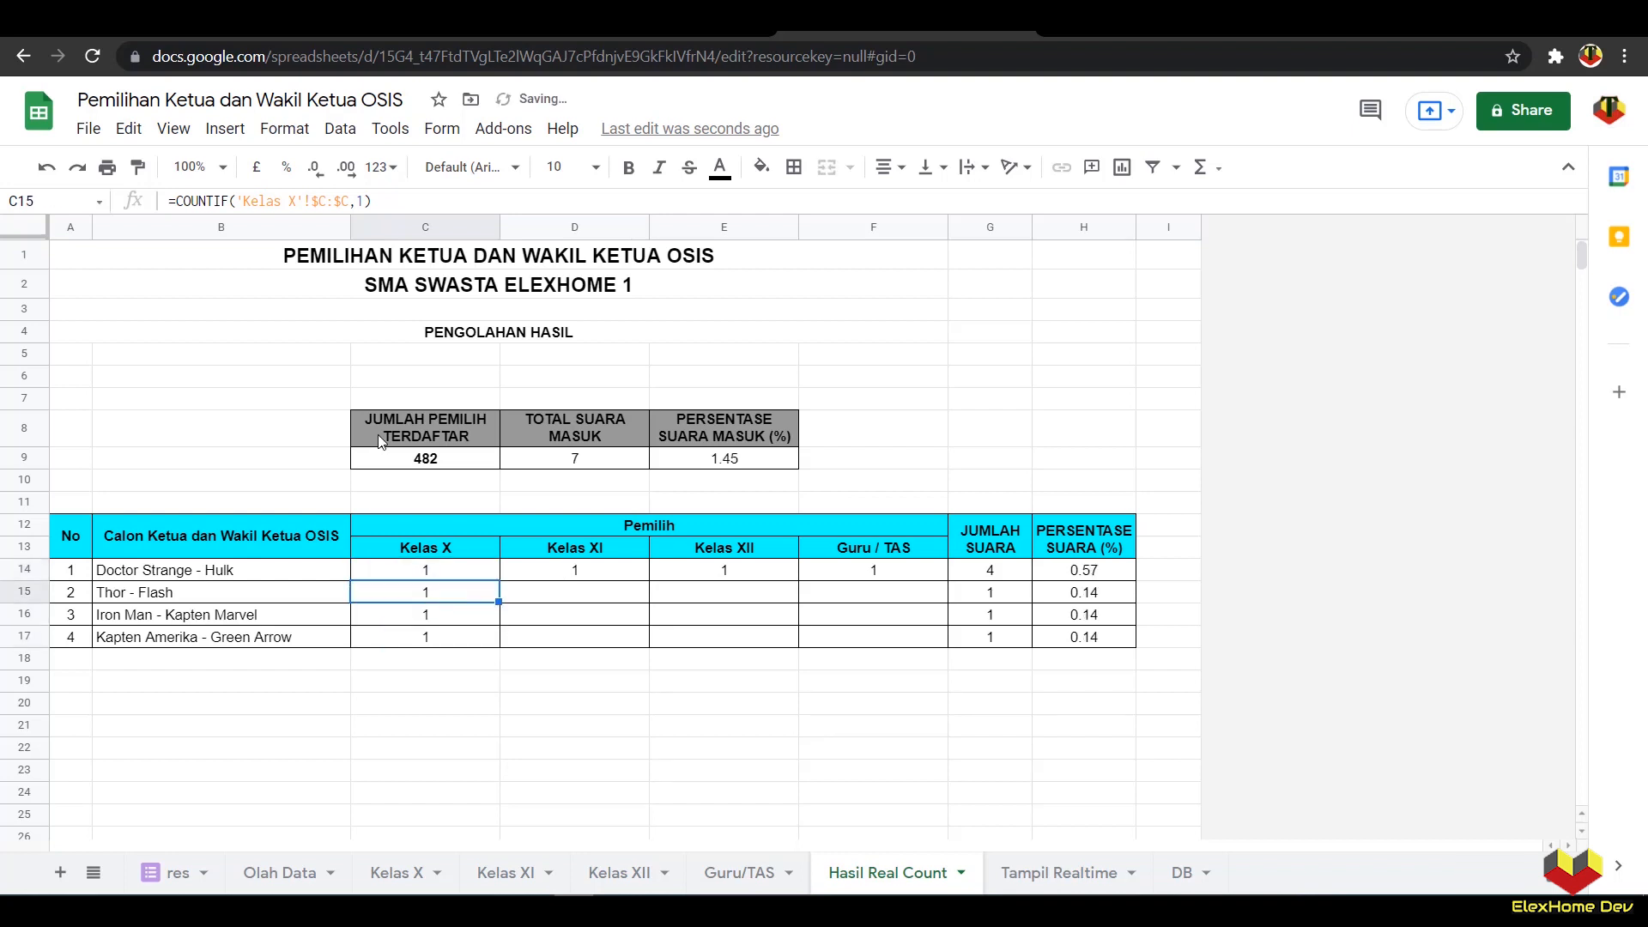
double_click(362, 201)
type("2")
key("Return")
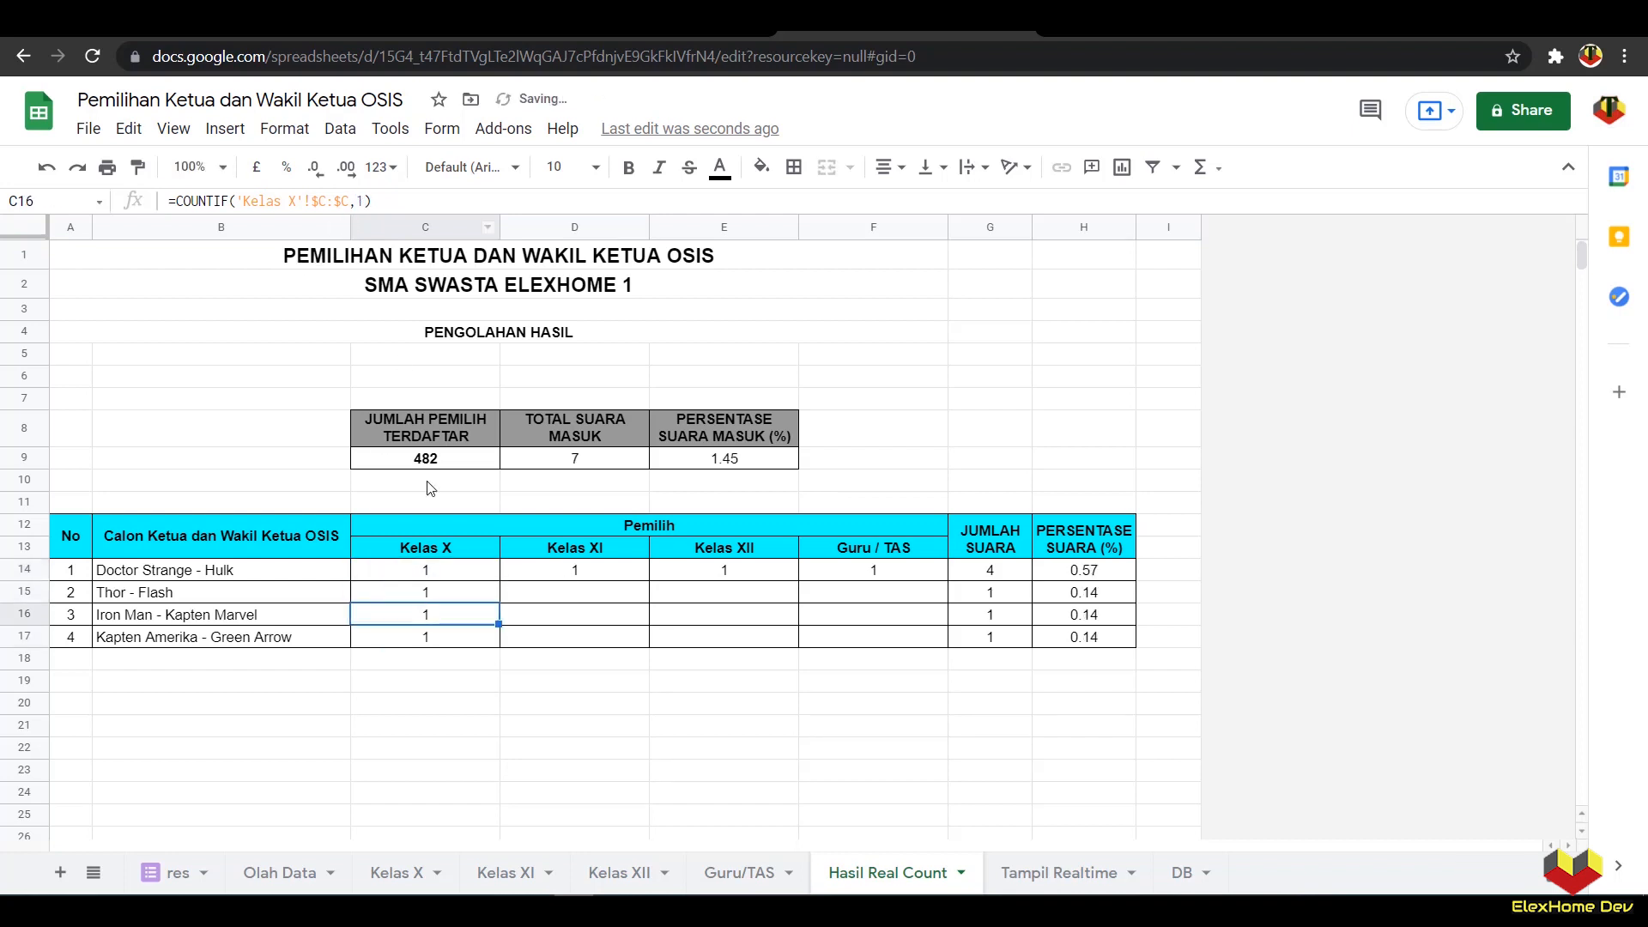
double_click(361, 201)
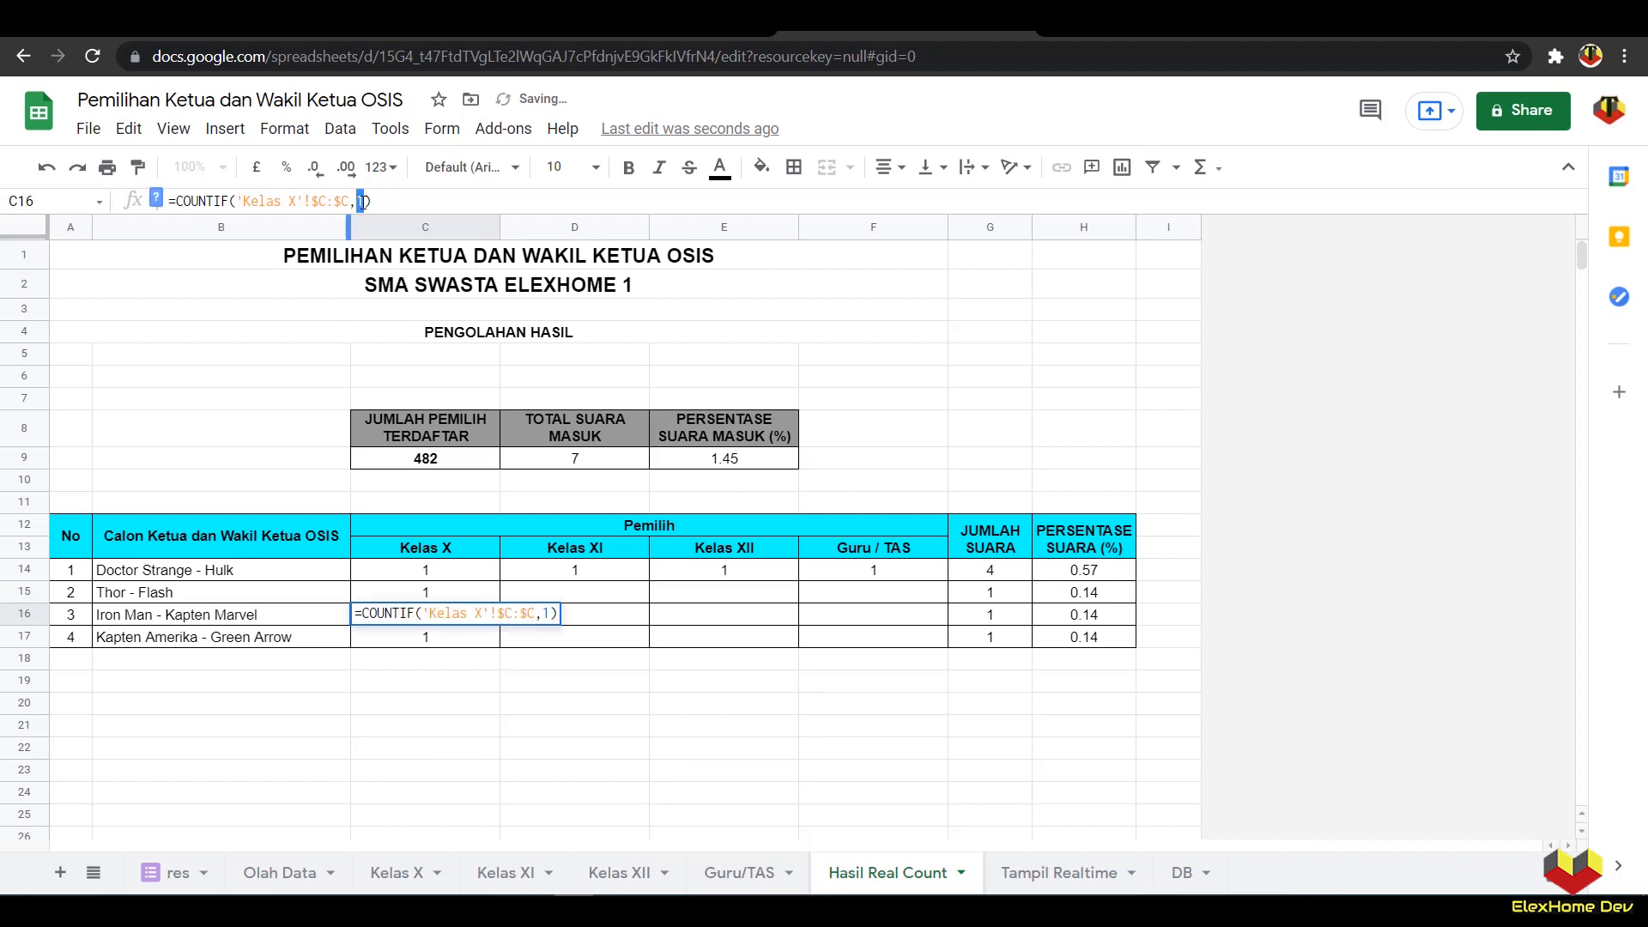
type("3")
key("Return")
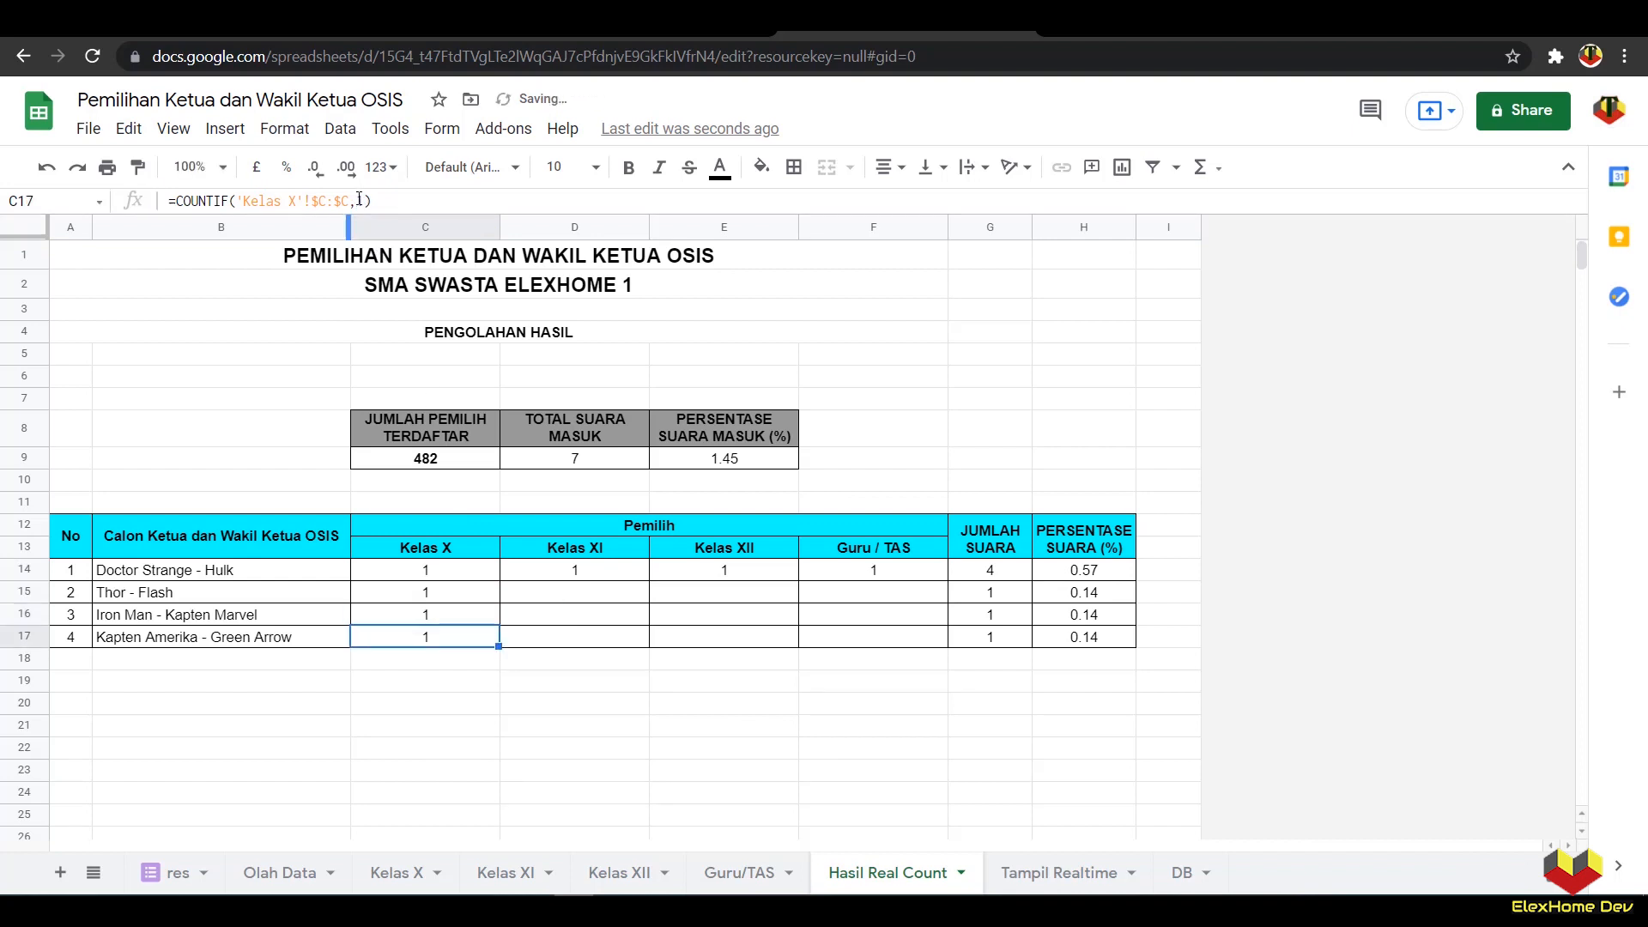
double_click(361, 201)
type("4")
key("Return")
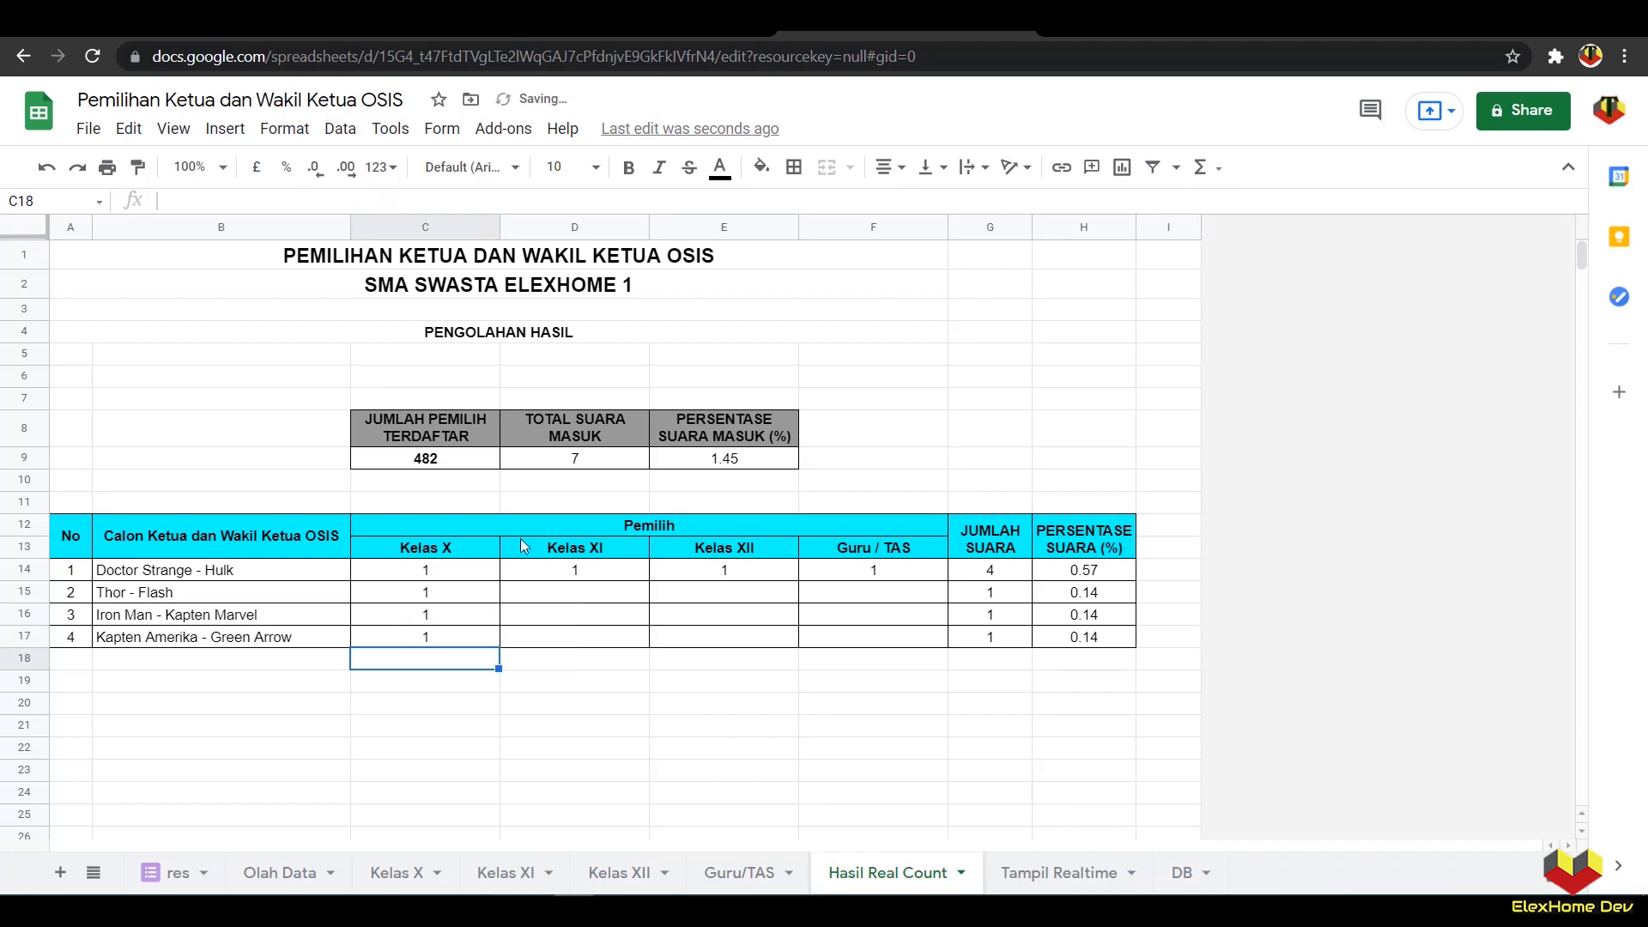
left_click(455, 585)
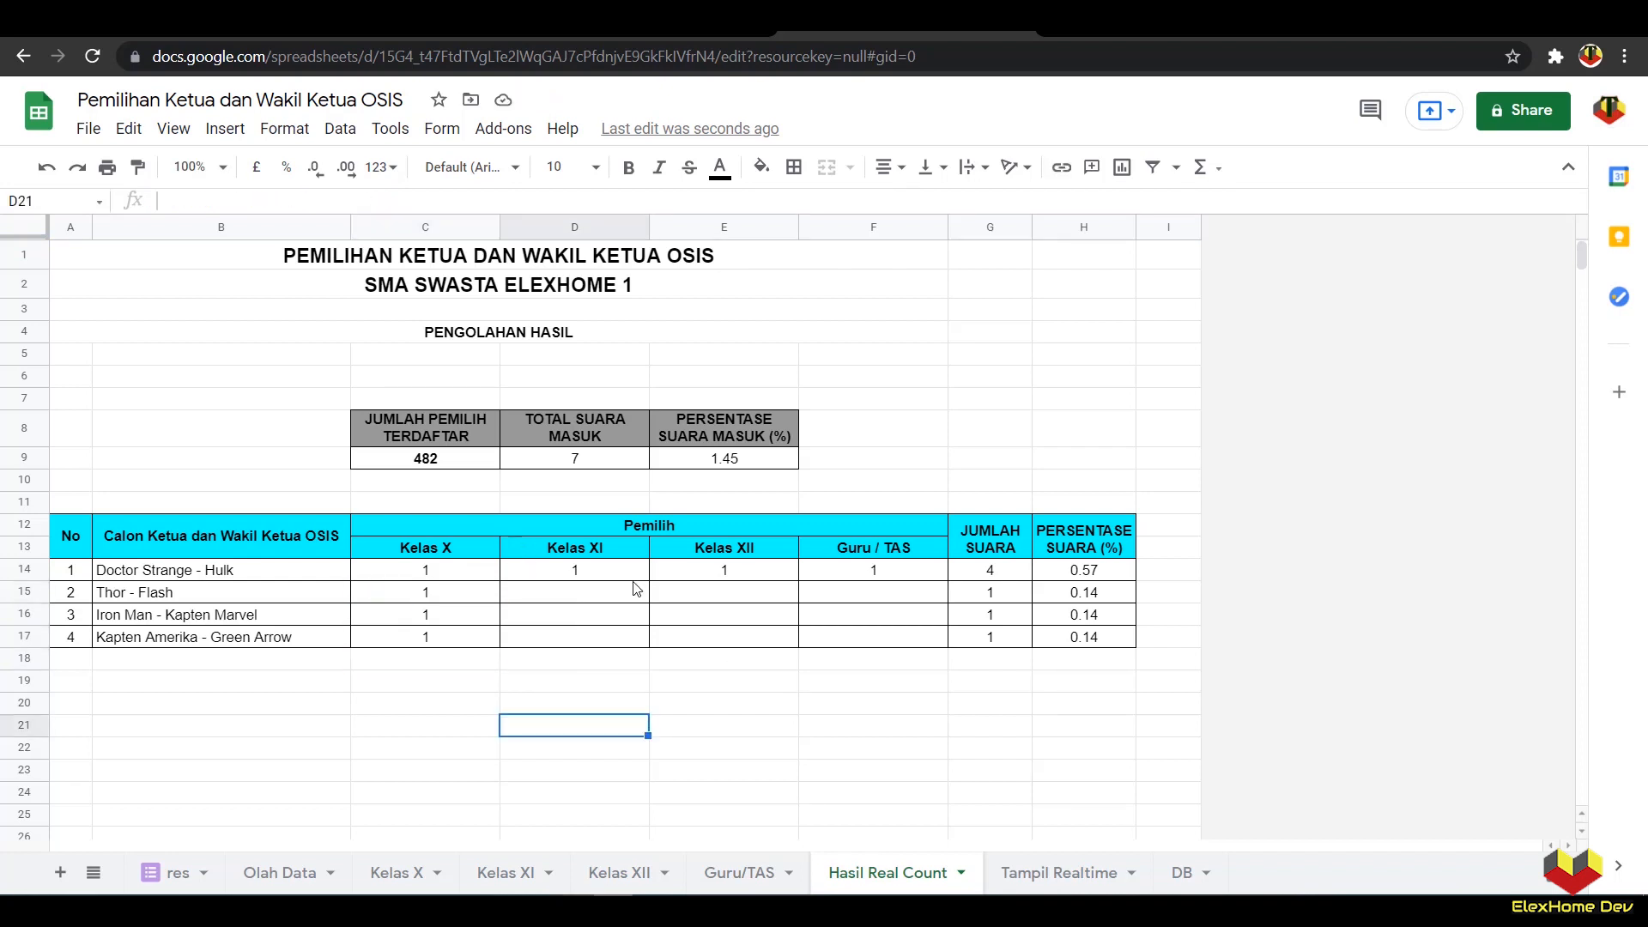
Step: Point the COUNTIF range in D14 to the Kelas XI sheet and fill the formula down to D17
left_click(589, 573)
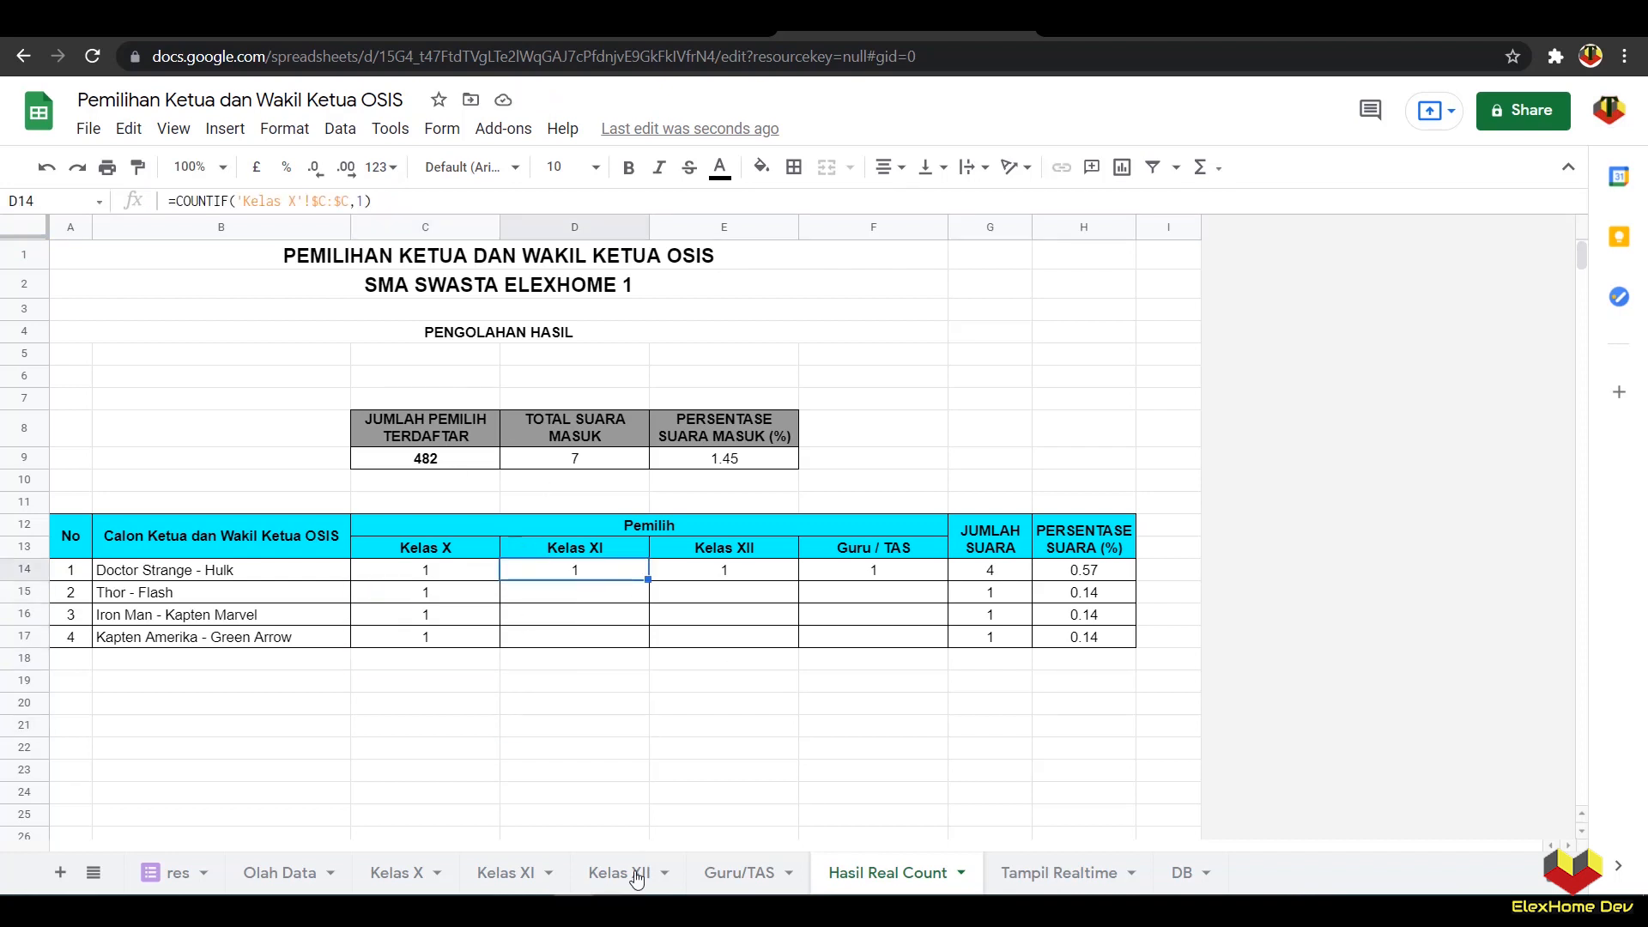
left_click(297, 203)
type("I")
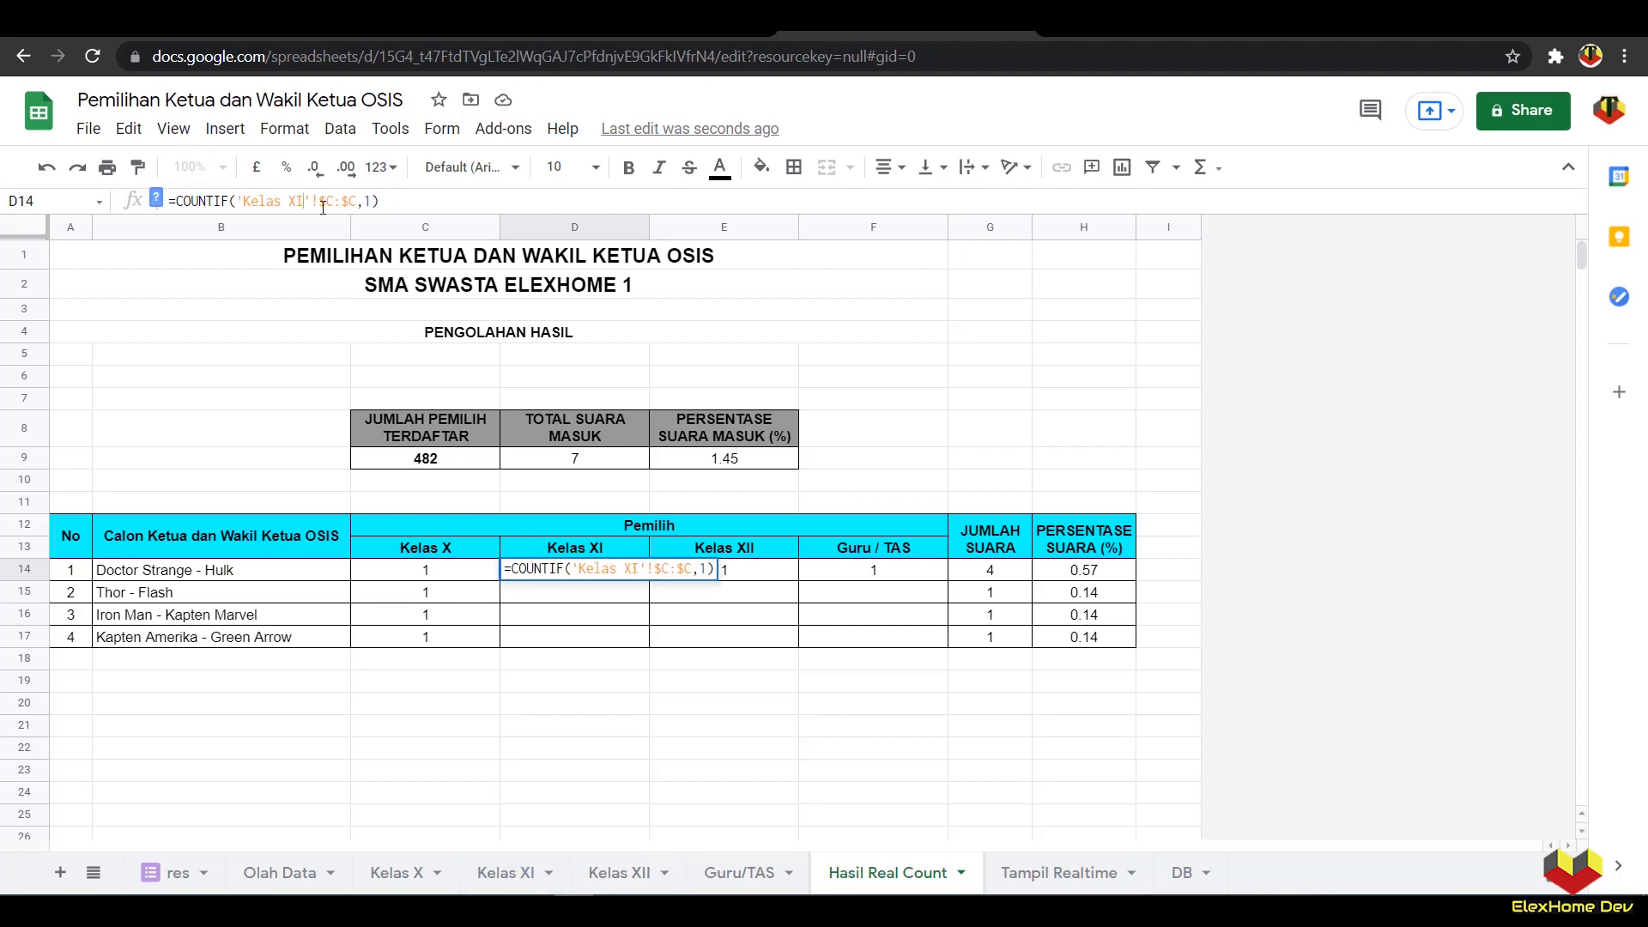
key("Return")
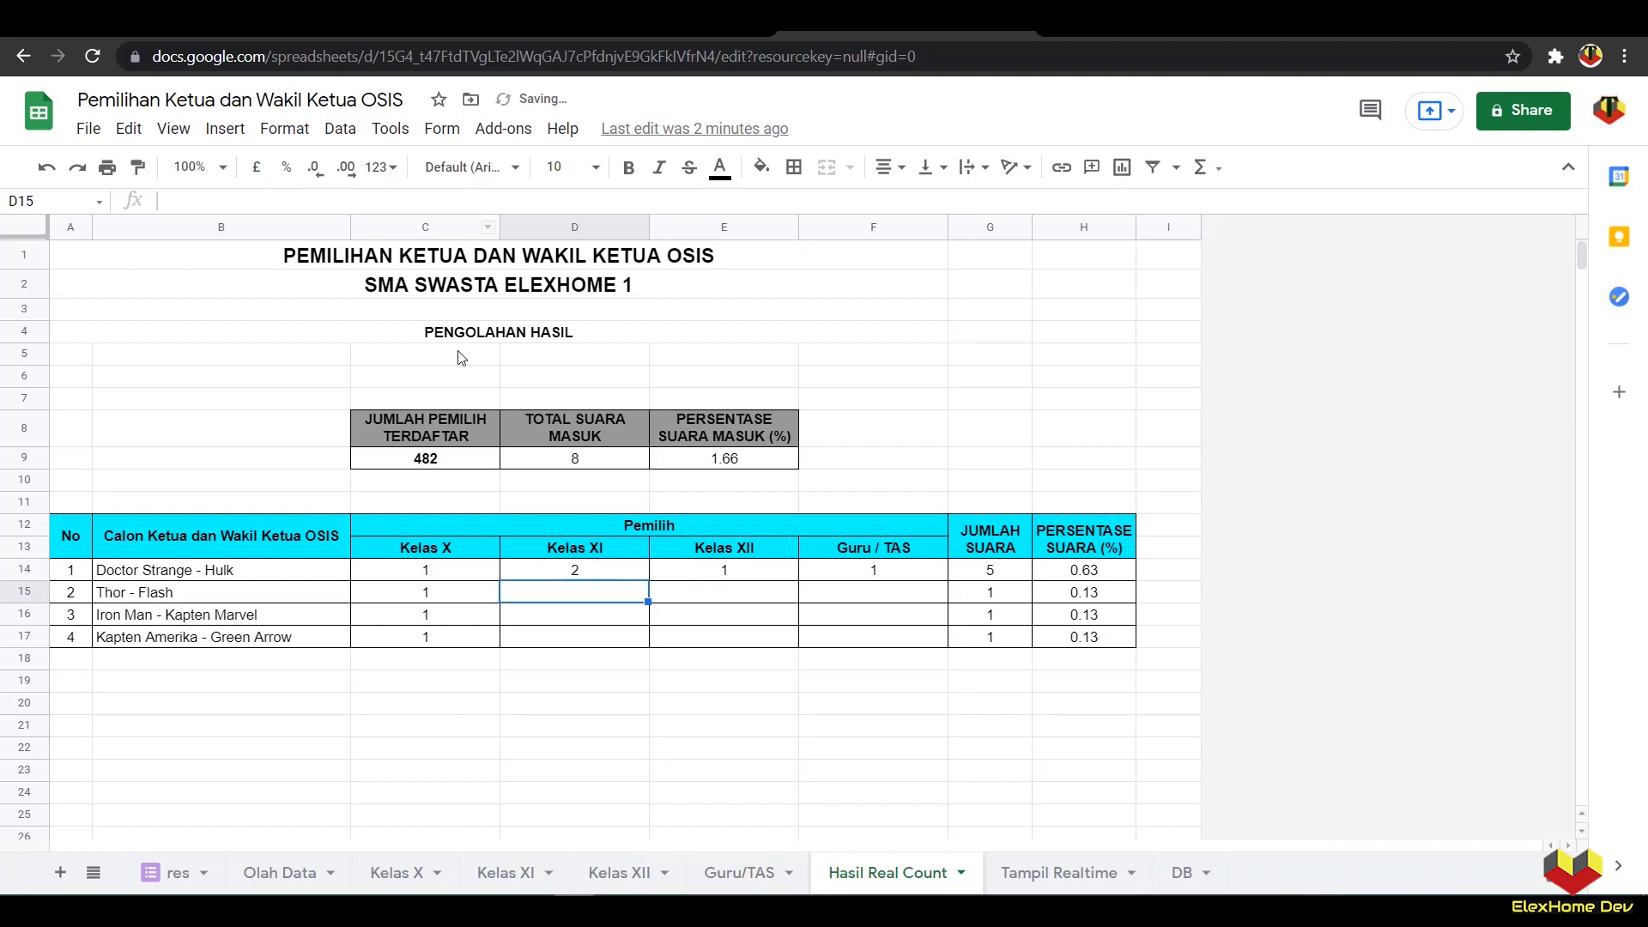
left_click(566, 573)
left_click_drag(647, 577, 635, 648)
Step: Change the COUNTIF criteria in D15, D16 and D17 to 2, 3 and 4
left_click(590, 594)
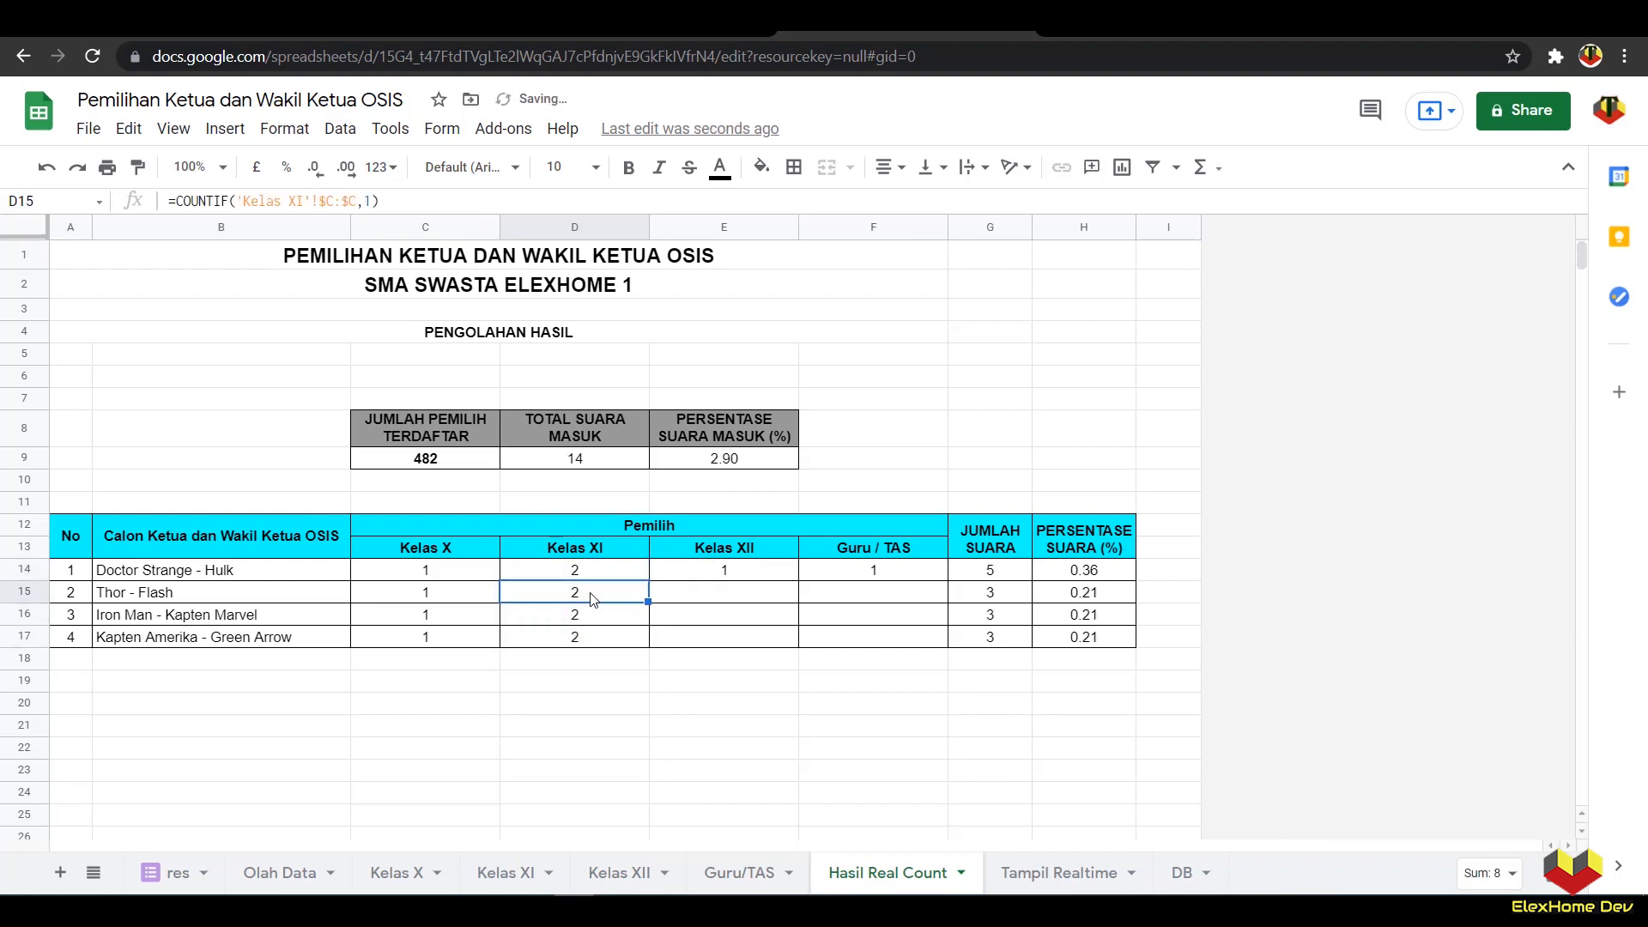
double_click(369, 201)
type("2")
key("Return")
double_click(369, 201)
type("3")
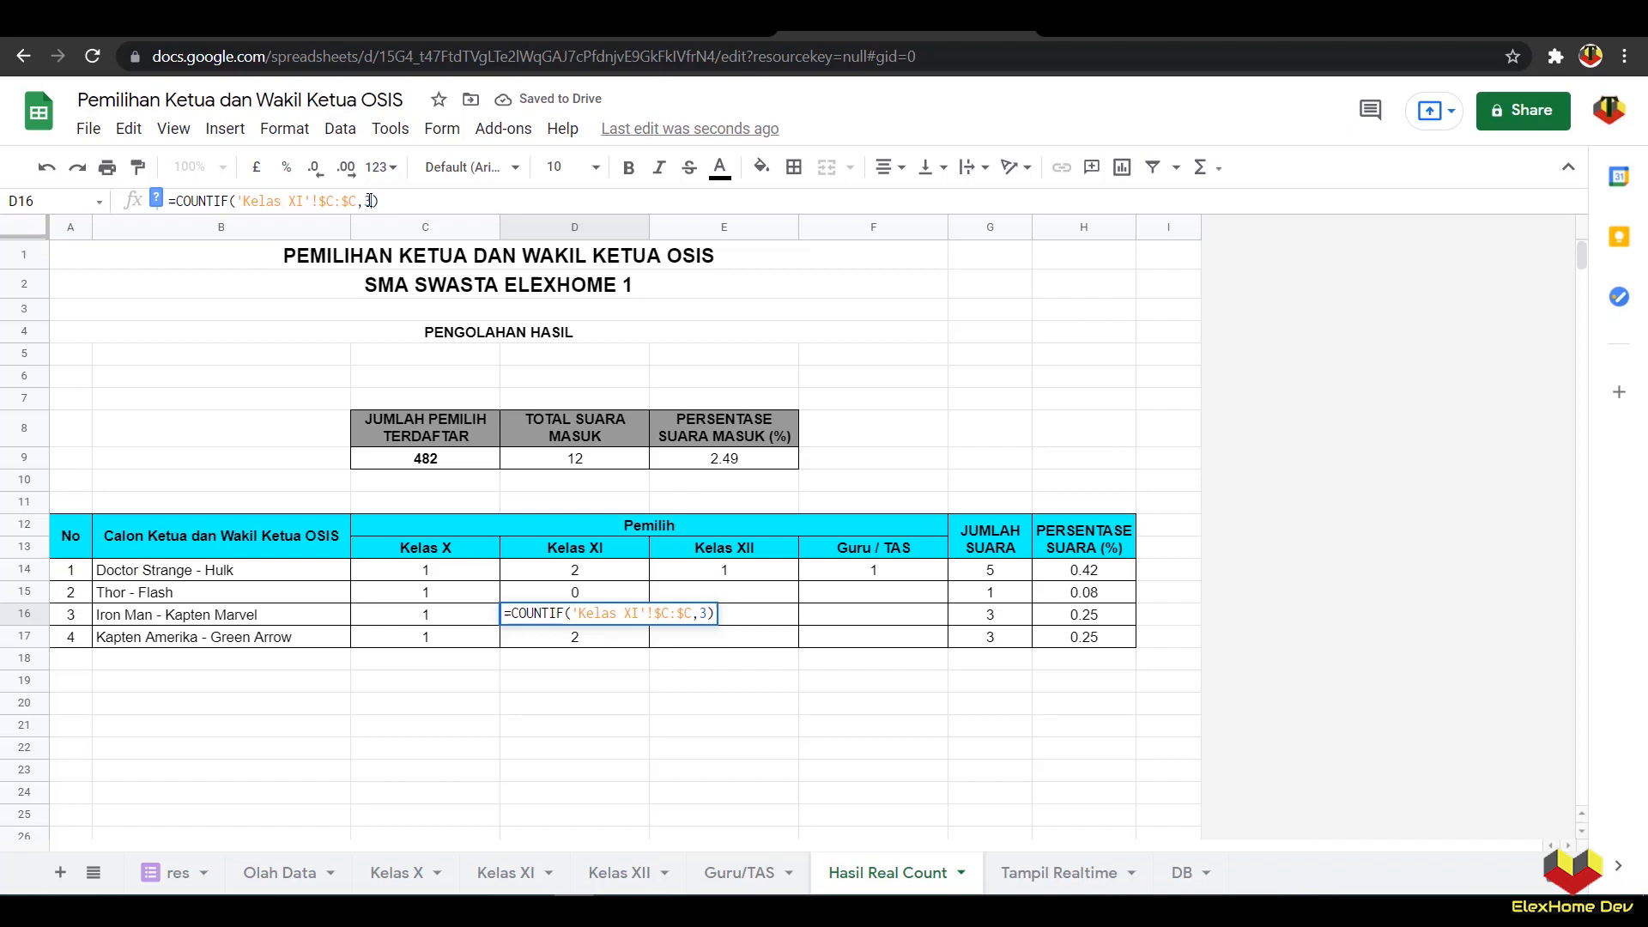
key("Return")
double_click(369, 201)
type("4")
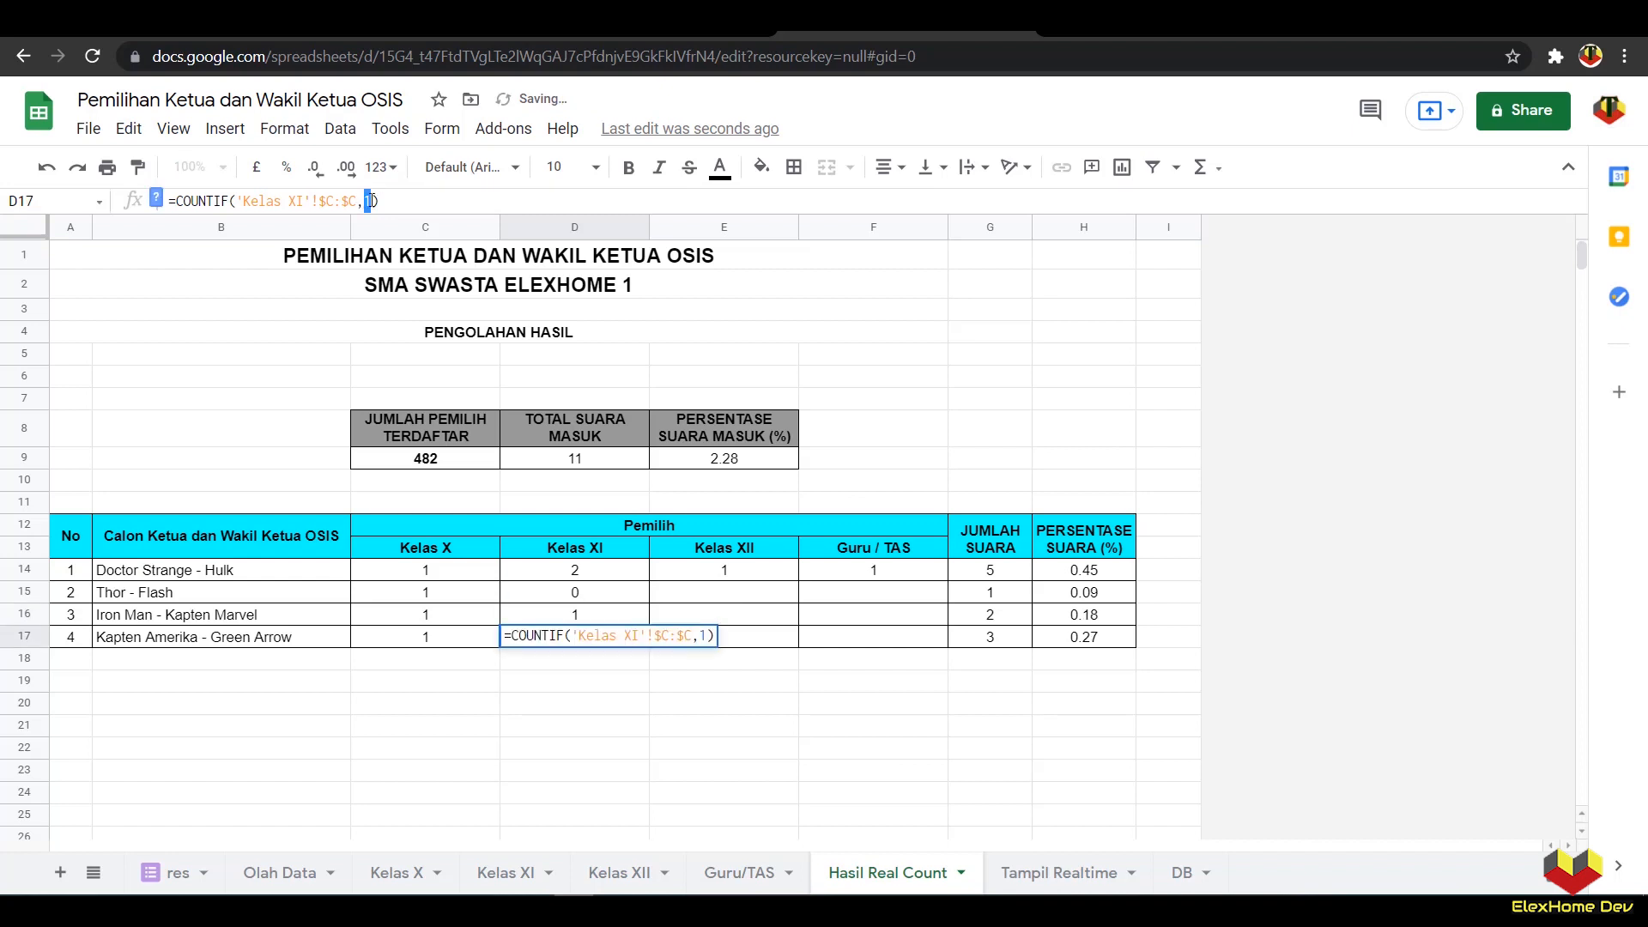
key("Return")
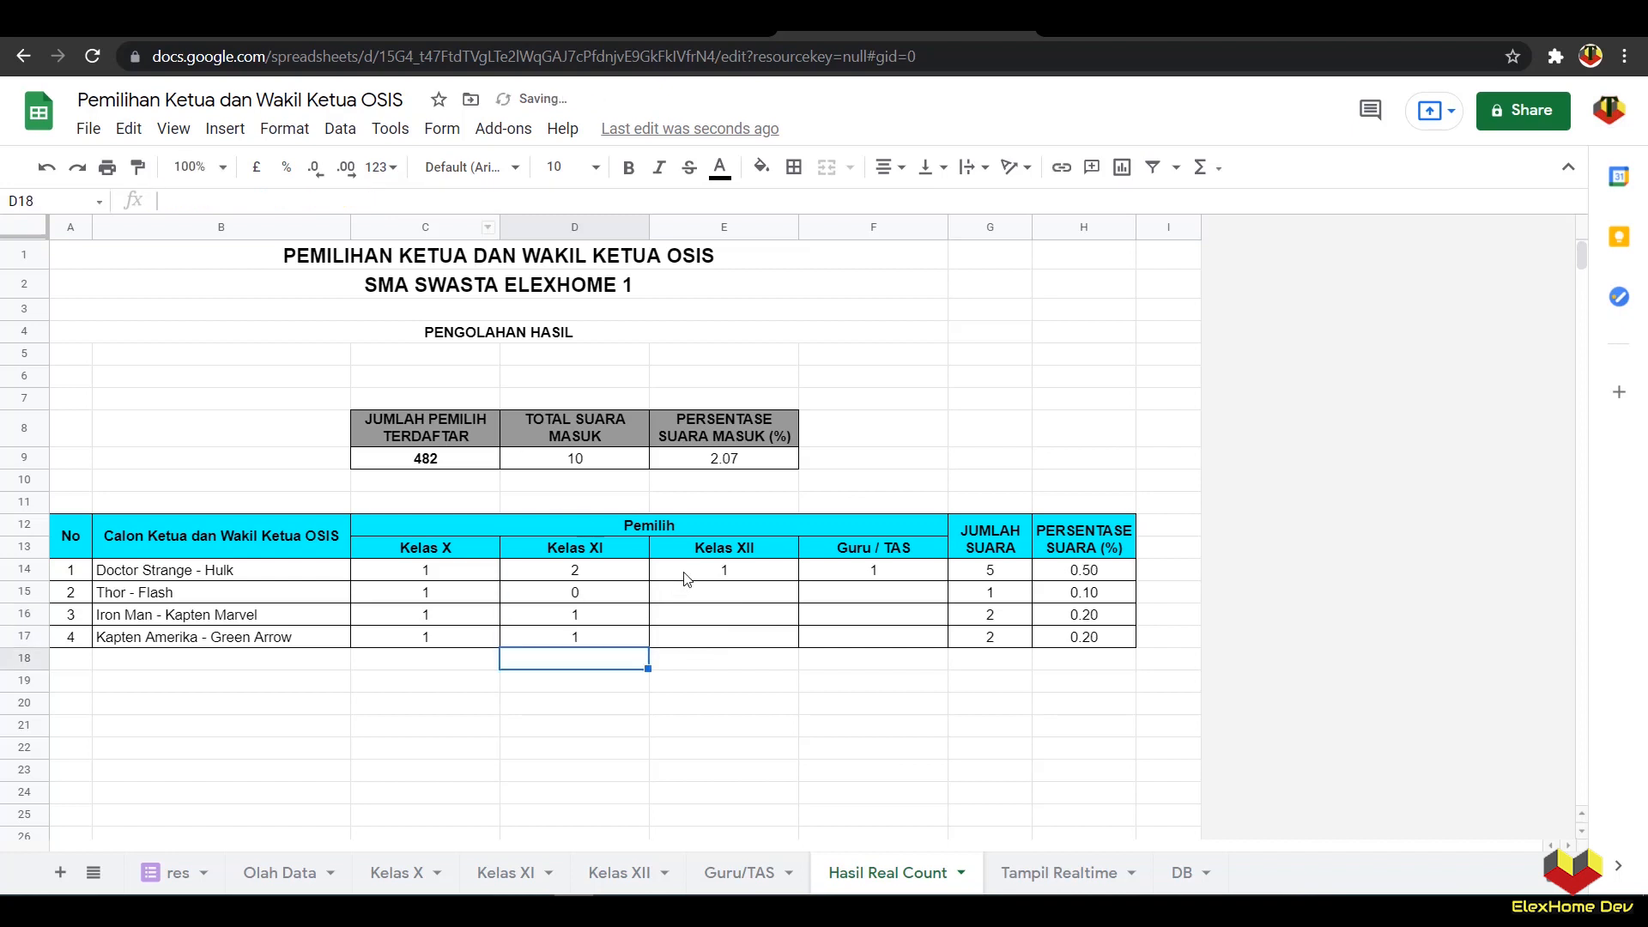
Step: Point the COUNTIF range in E14 to the Kelas XII sheet and fill the formula down to E17
left_click(688, 575)
left_click(302, 200)
type("II'!$C:$C,1)")
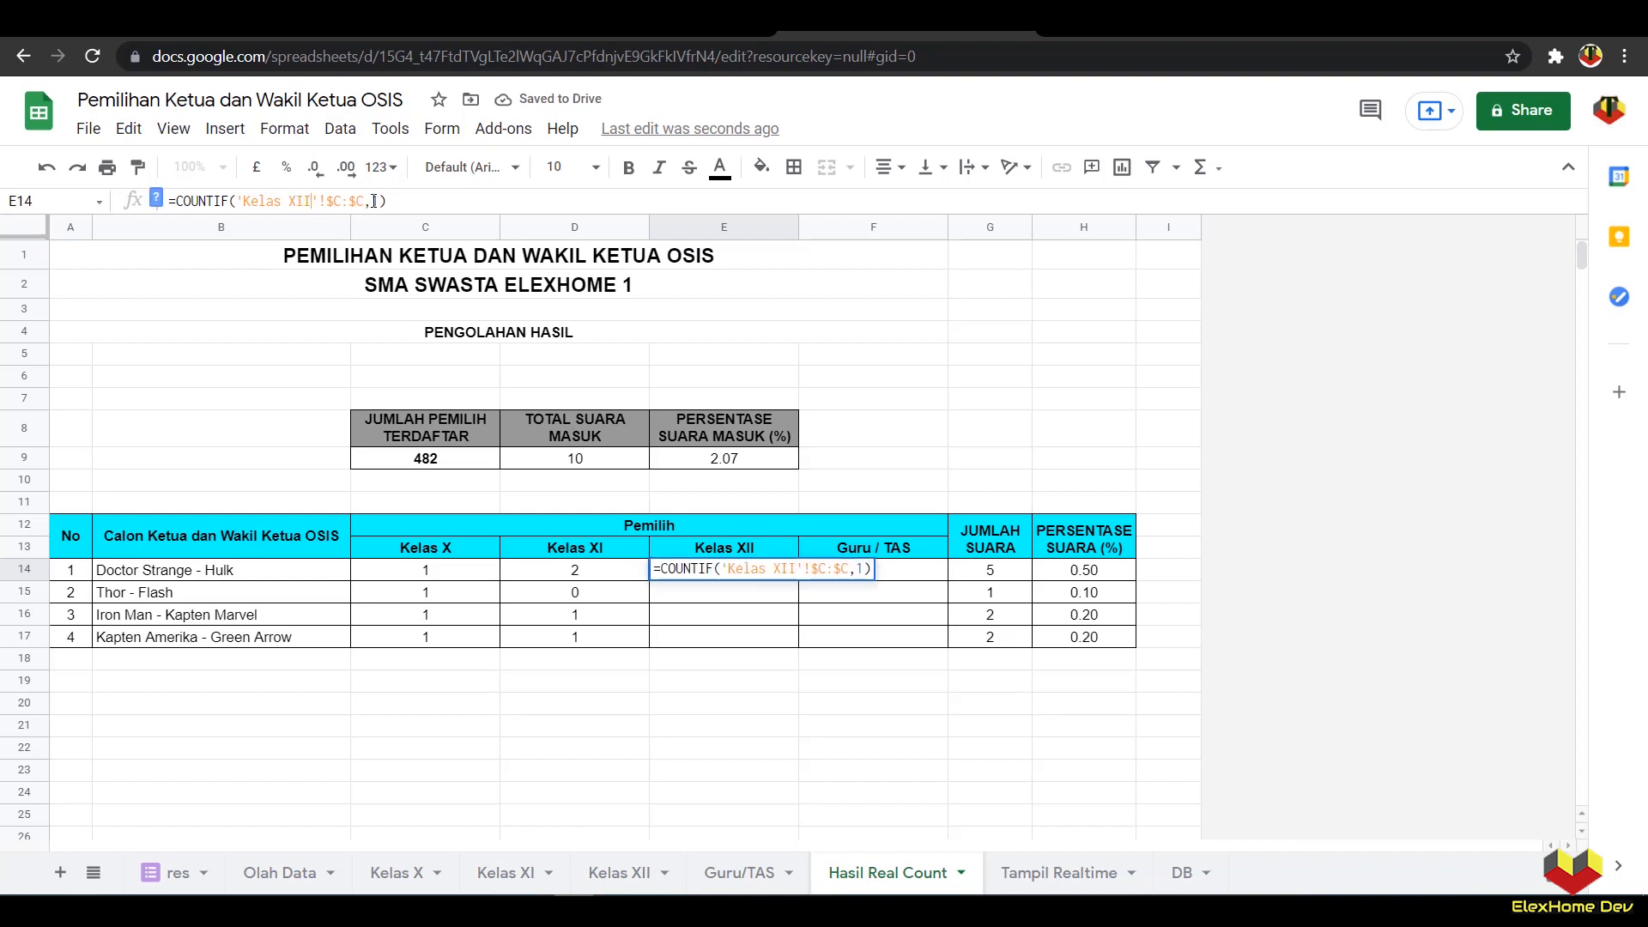
key("Return")
left_click(682, 577)
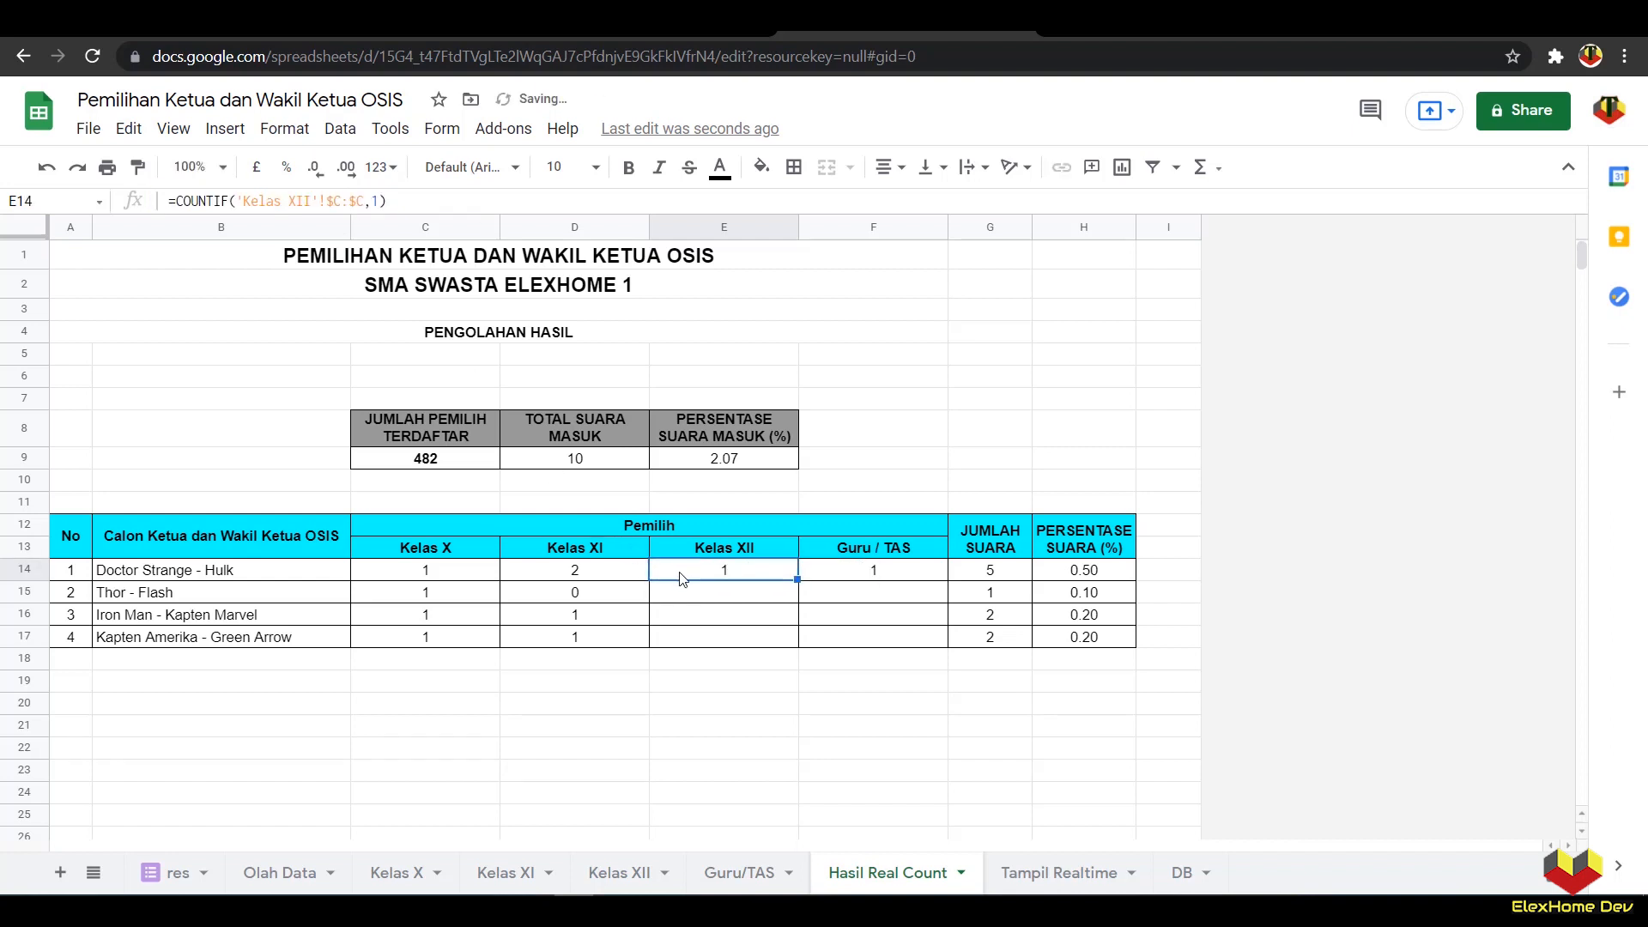
left_click_drag(797, 579, 769, 640)
Step: Change the COUNTIF criterion in each of E15, E16 and E17 to match that row's candidate number
left_click(743, 594)
left_click(378, 202)
double_click(375, 202)
key("Return")
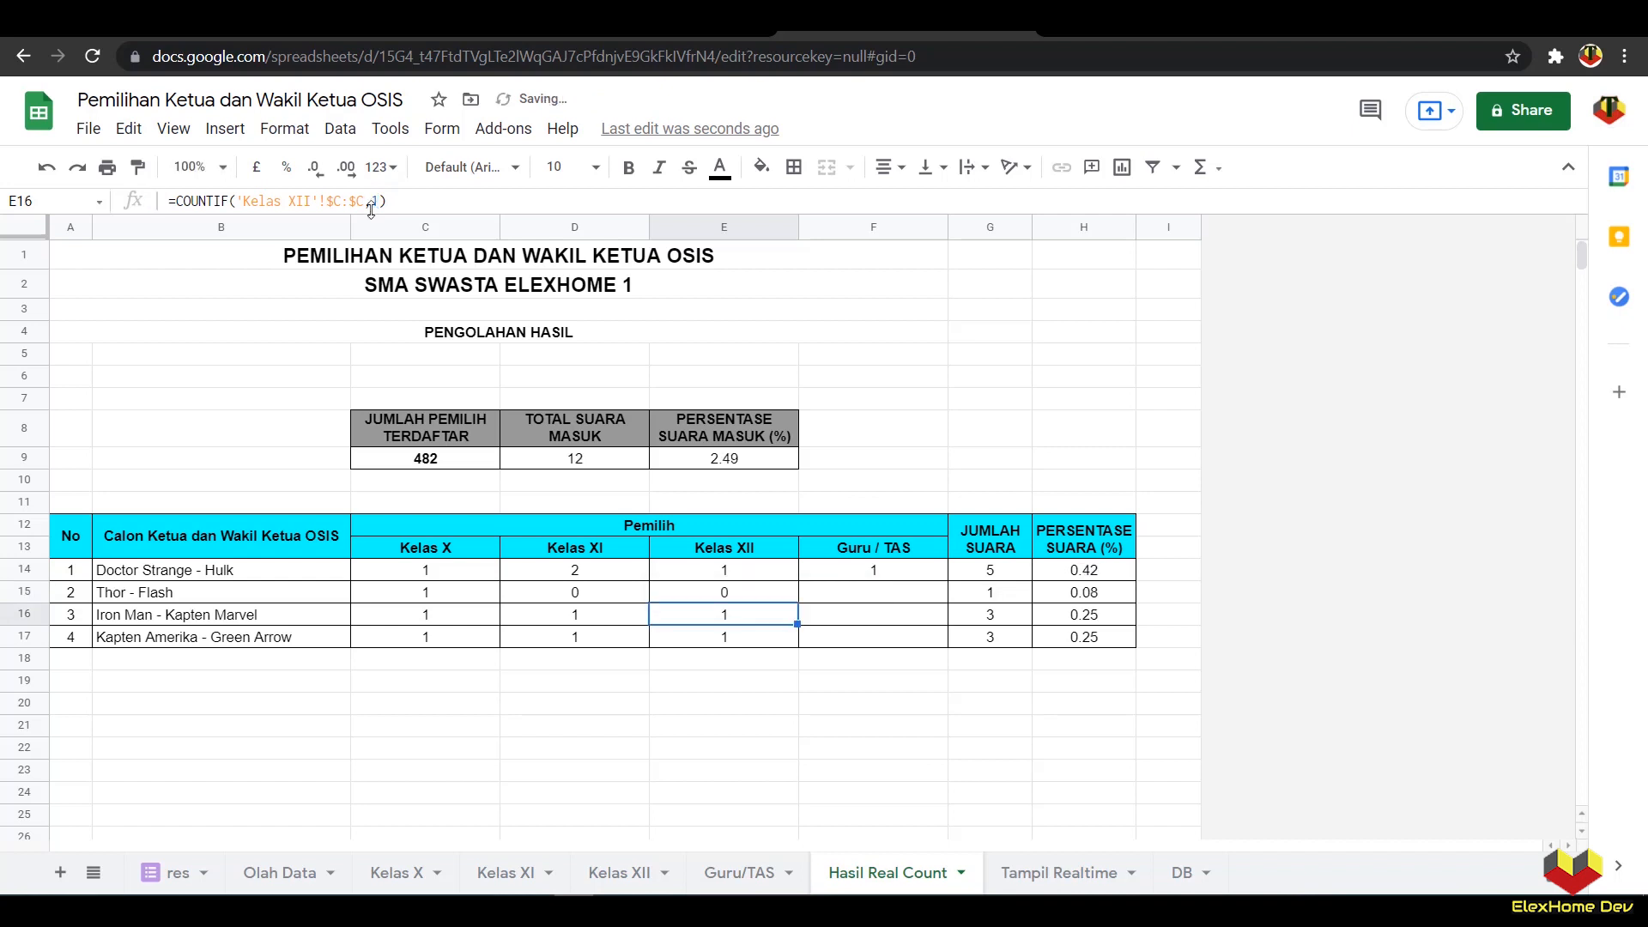
double_click(375, 201)
type("2")
key("Return")
double_click(373, 201)
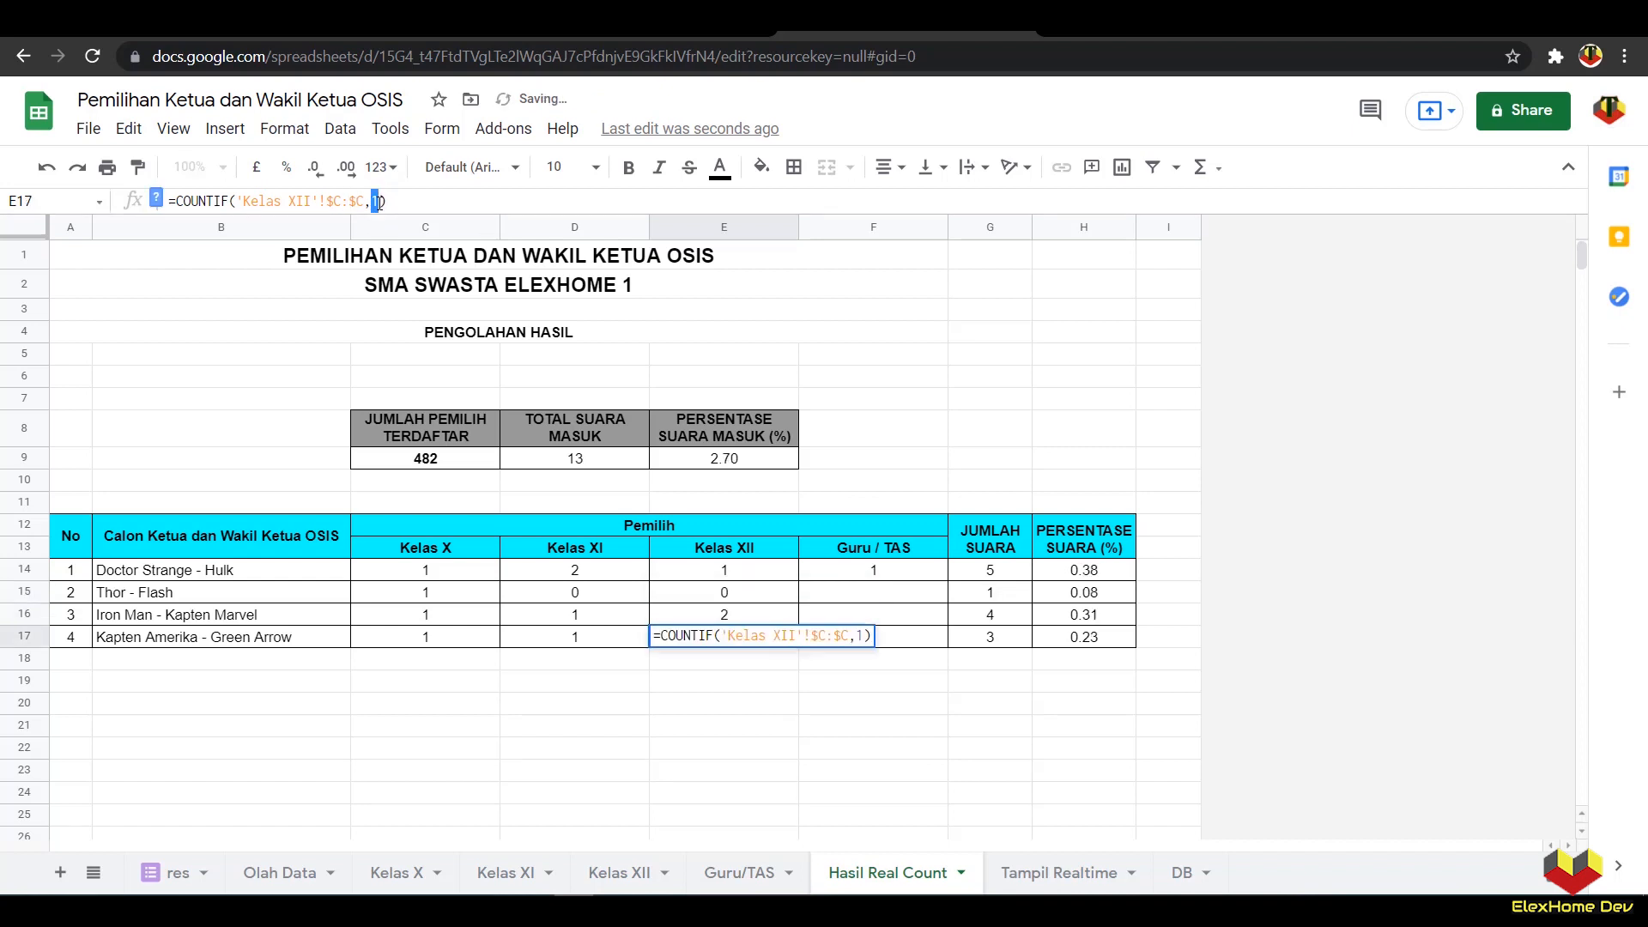
key("Return")
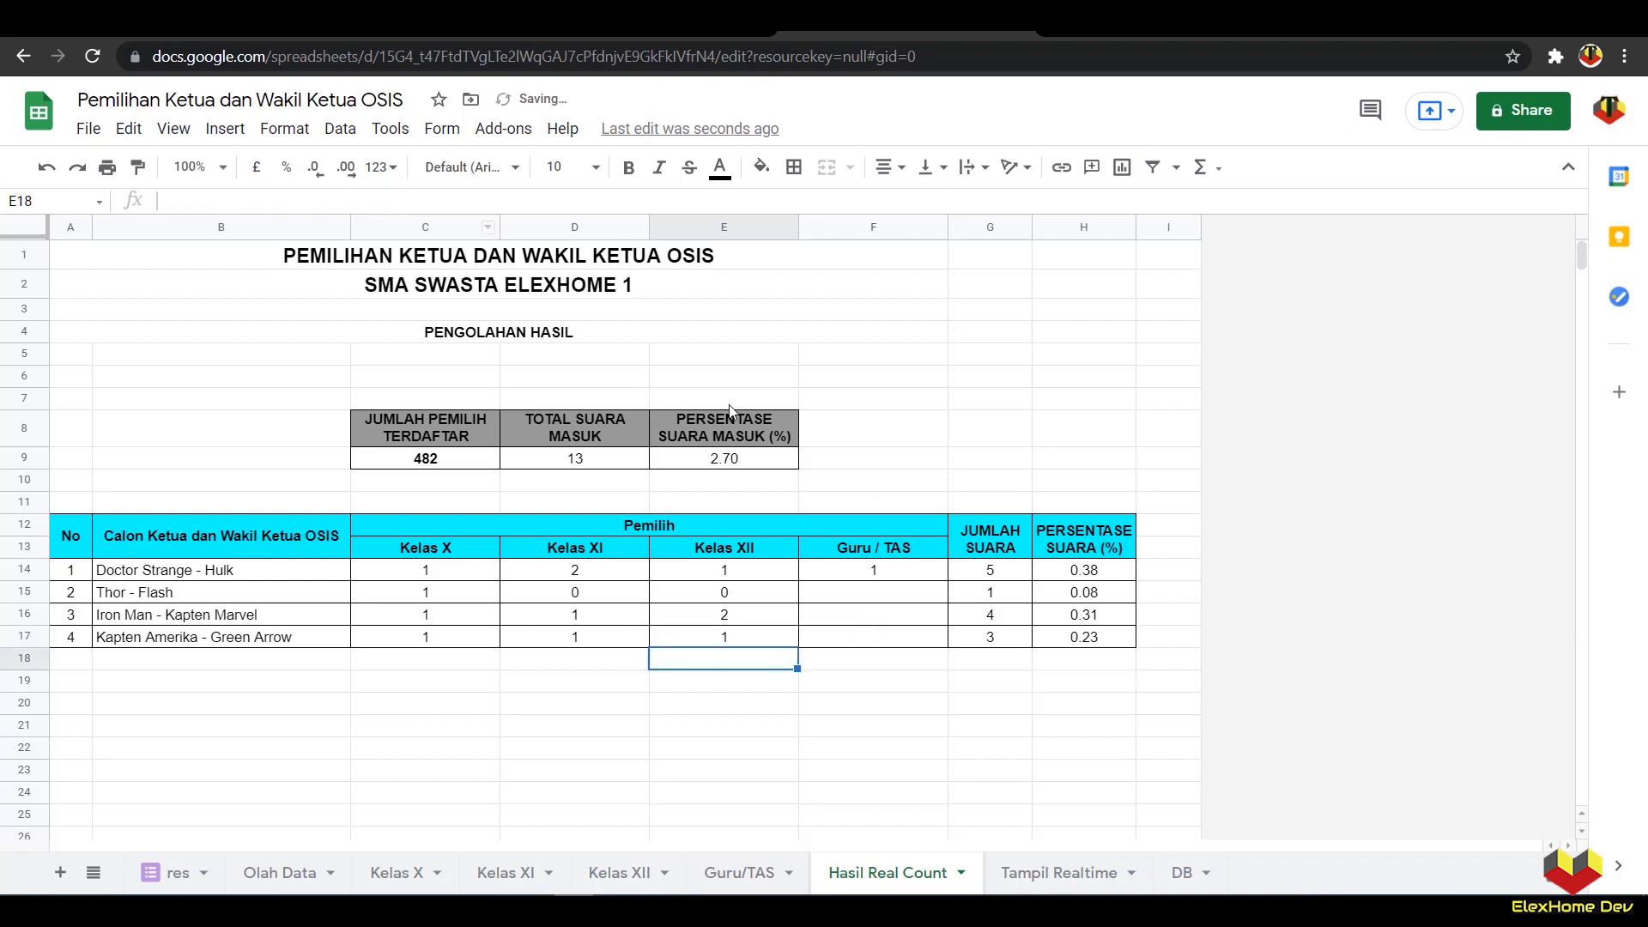
Step: Copy the Guru/TAS sheet's name for the formula in F14 of the Hasil Real Count sheet
left_click(828, 574)
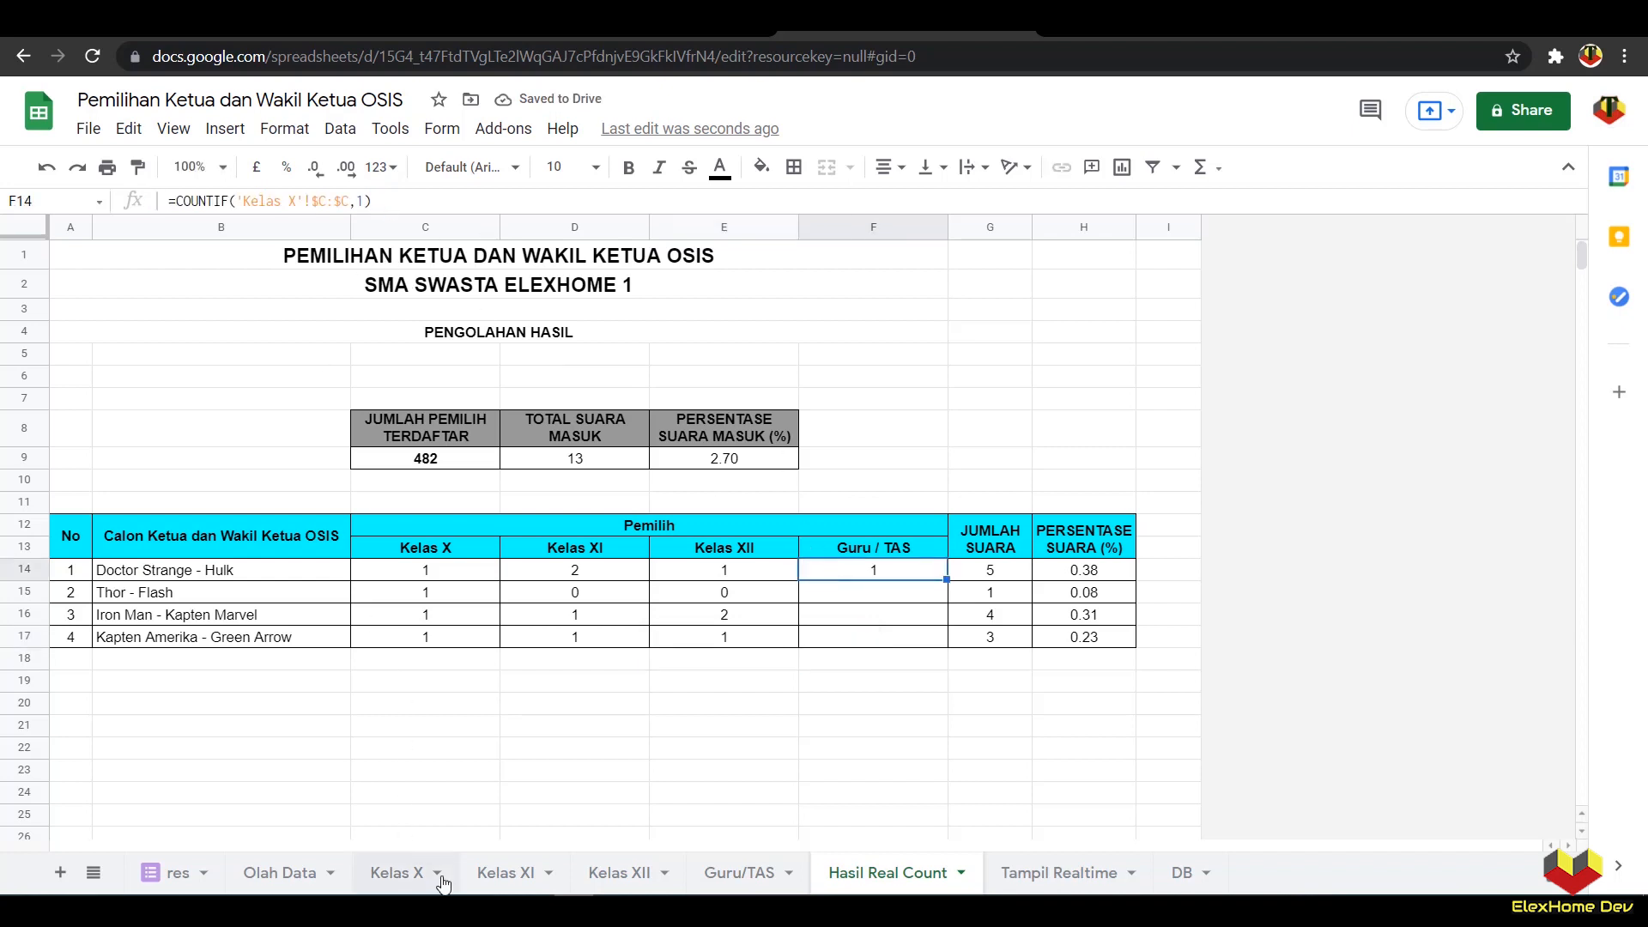
double_click(762, 875)
right_click(760, 880)
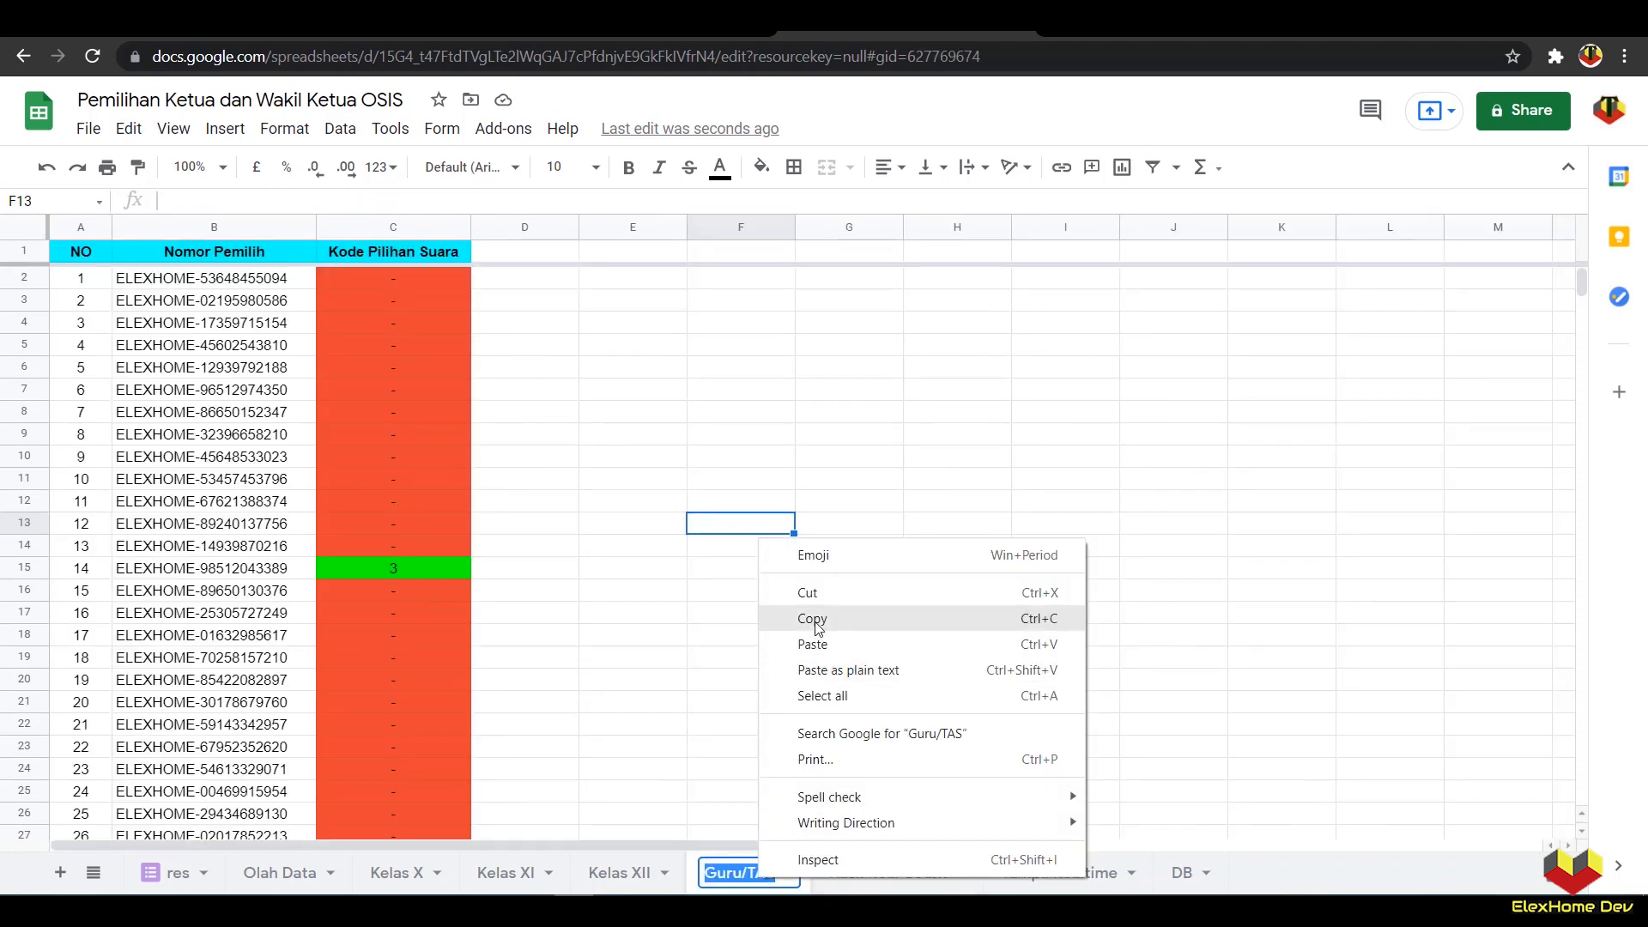
left_click(846, 620)
left_click(970, 644)
left_click(920, 881)
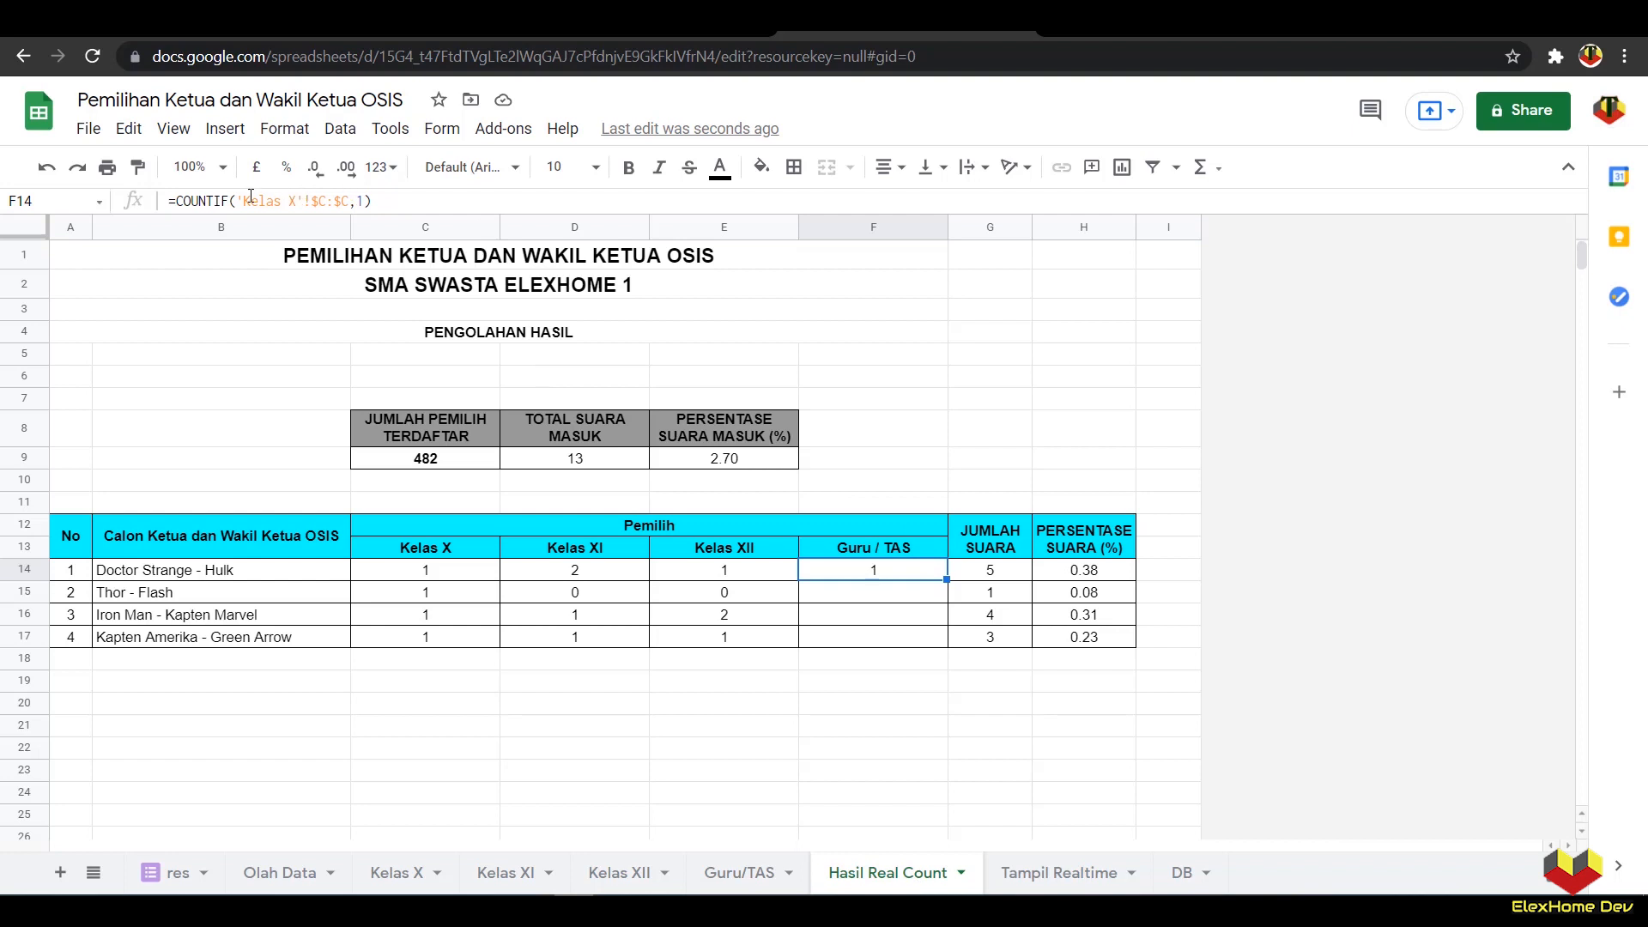
Step: Replace Kelas X with Guru/TAS in the COUNTIF range of F14 and fill the formula down to F17
left_click_drag(245, 201, 296, 201)
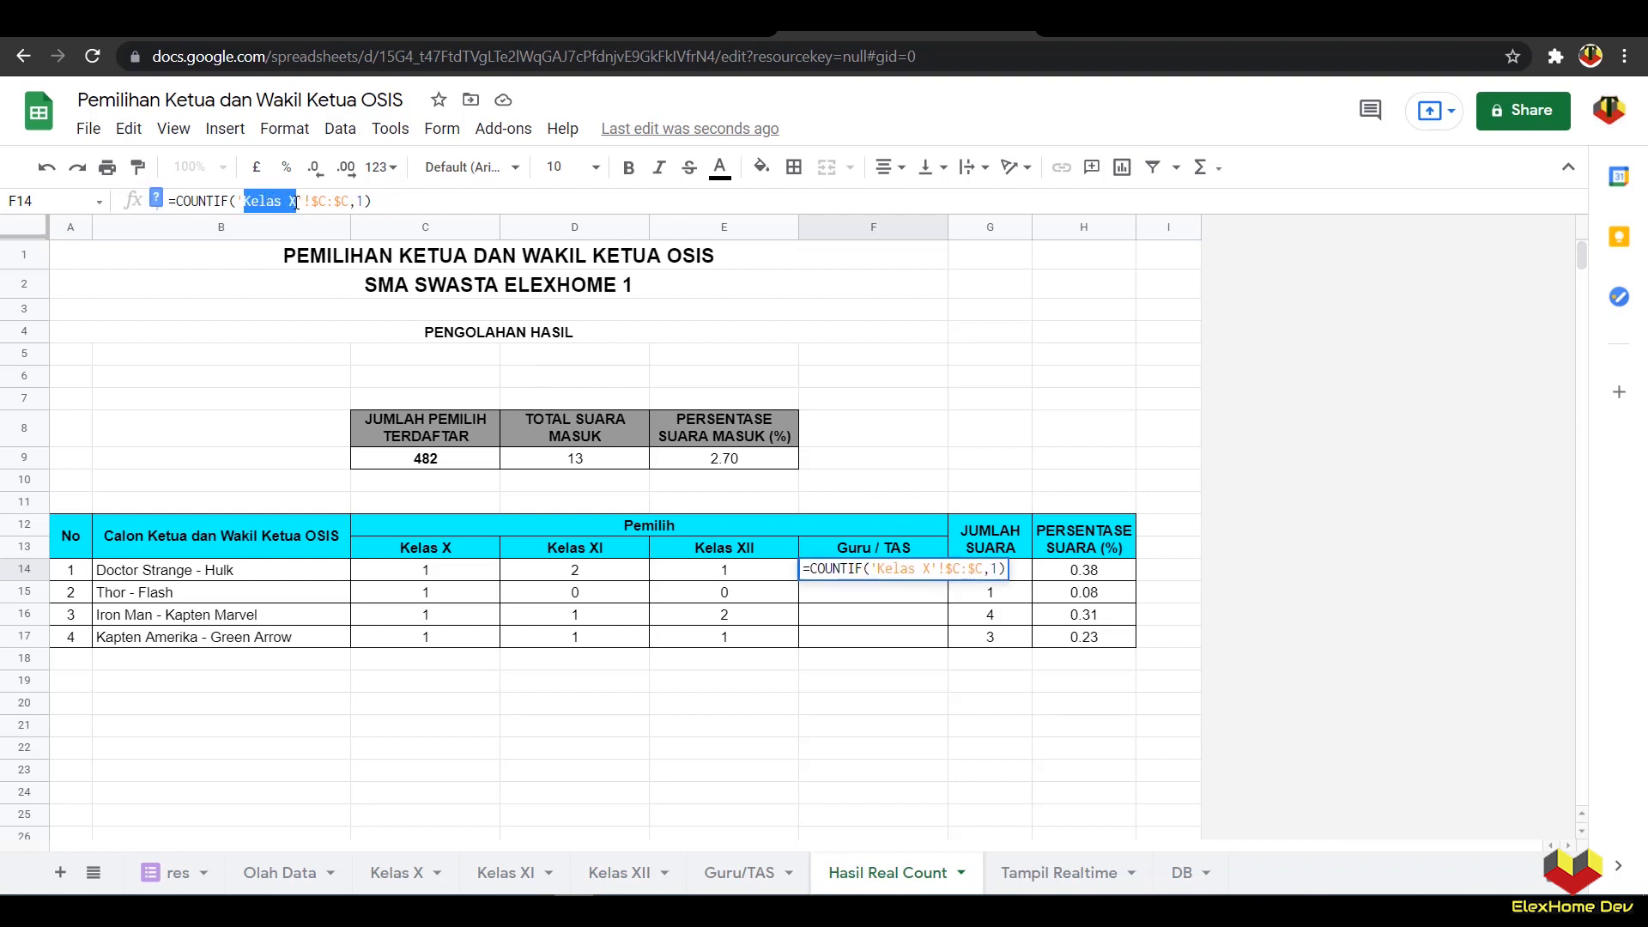
right_click(286, 201)
left_click(343, 321)
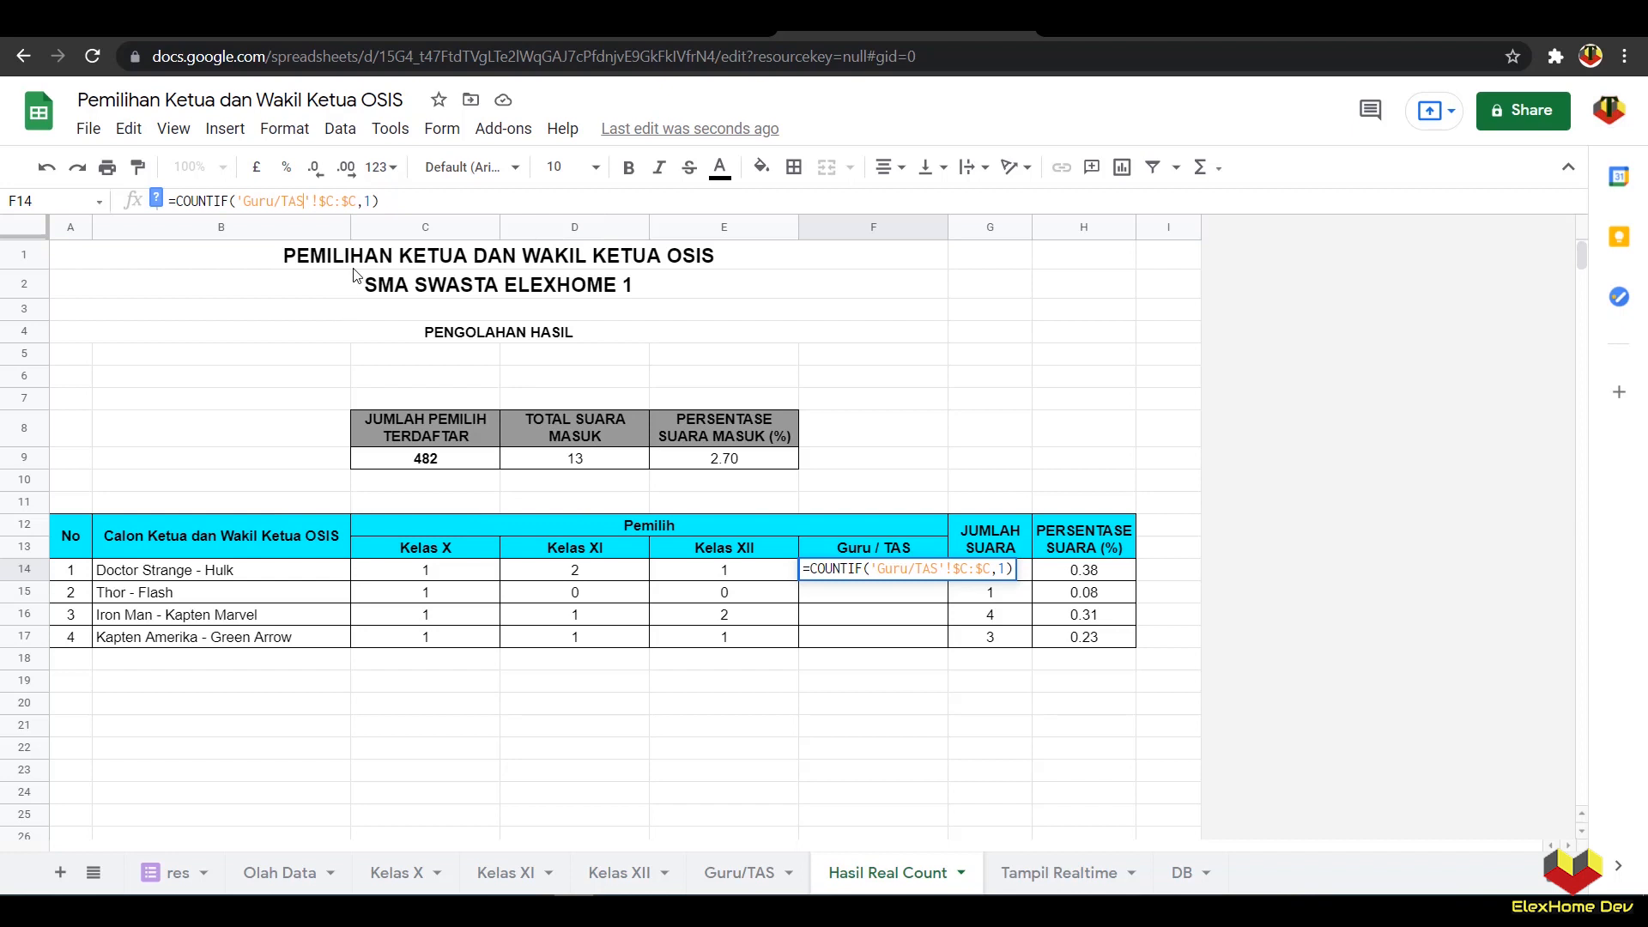
left_click(387, 201)
key("Return")
left_click(872, 572)
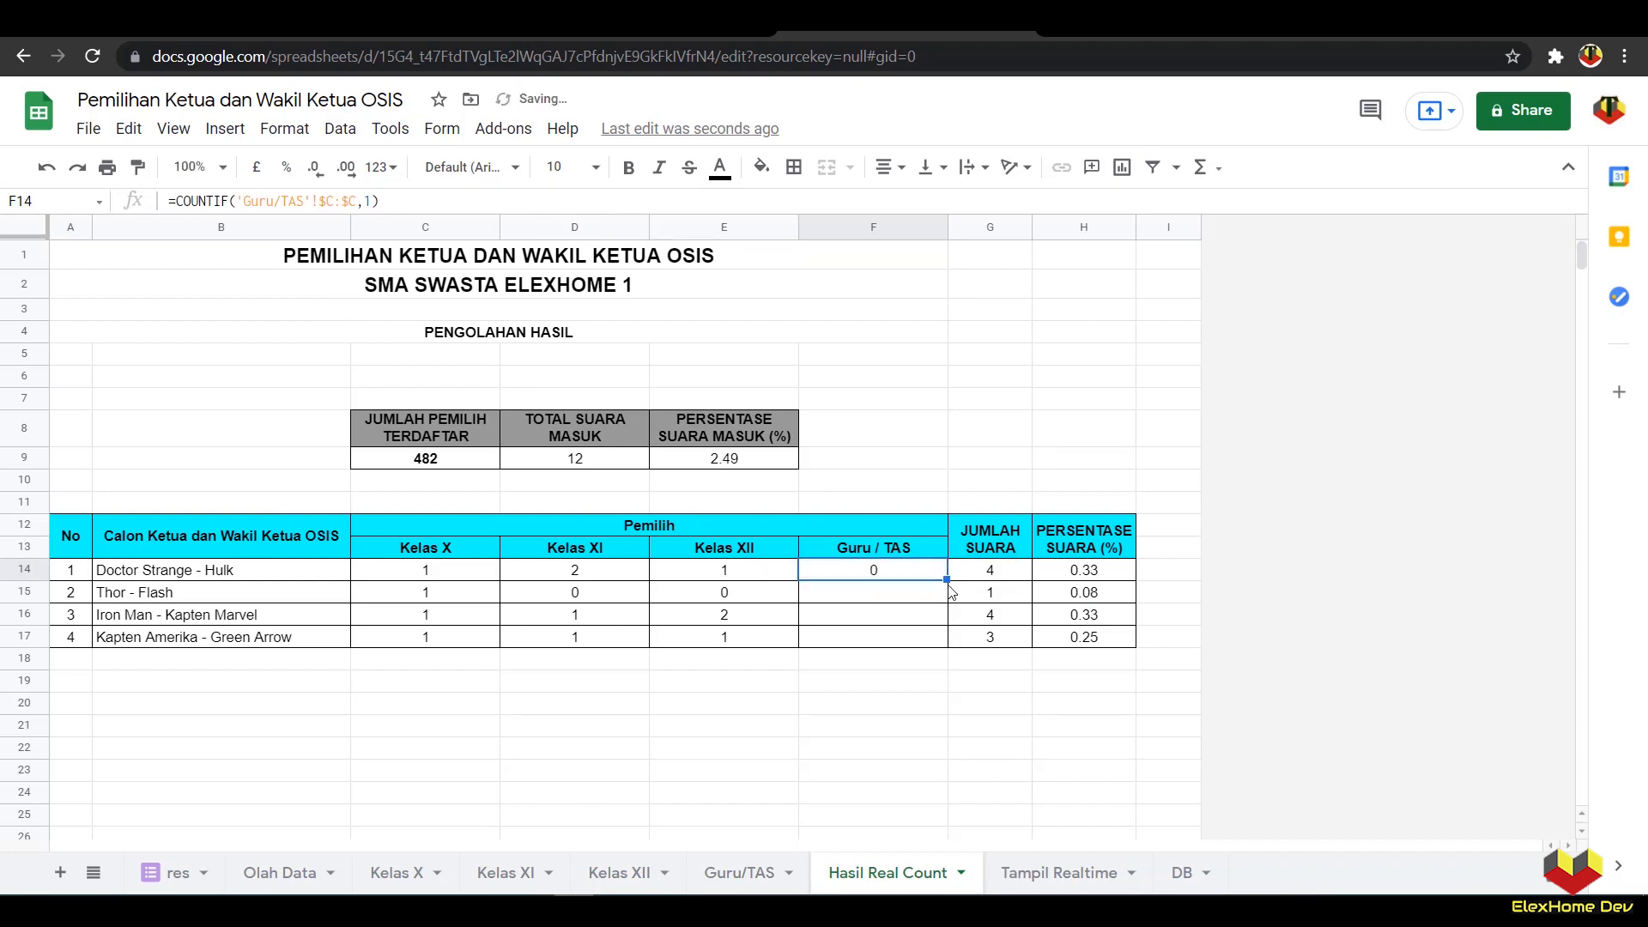
left_click_drag(946, 580, 920, 637)
Step: Change the COUNTIF criteria in F15, F16 and F17 to 2, 3 and 4
left_click(883, 594)
double_click(373, 202)
type("2")
key("Return")
left_click(368, 203)
type("2")
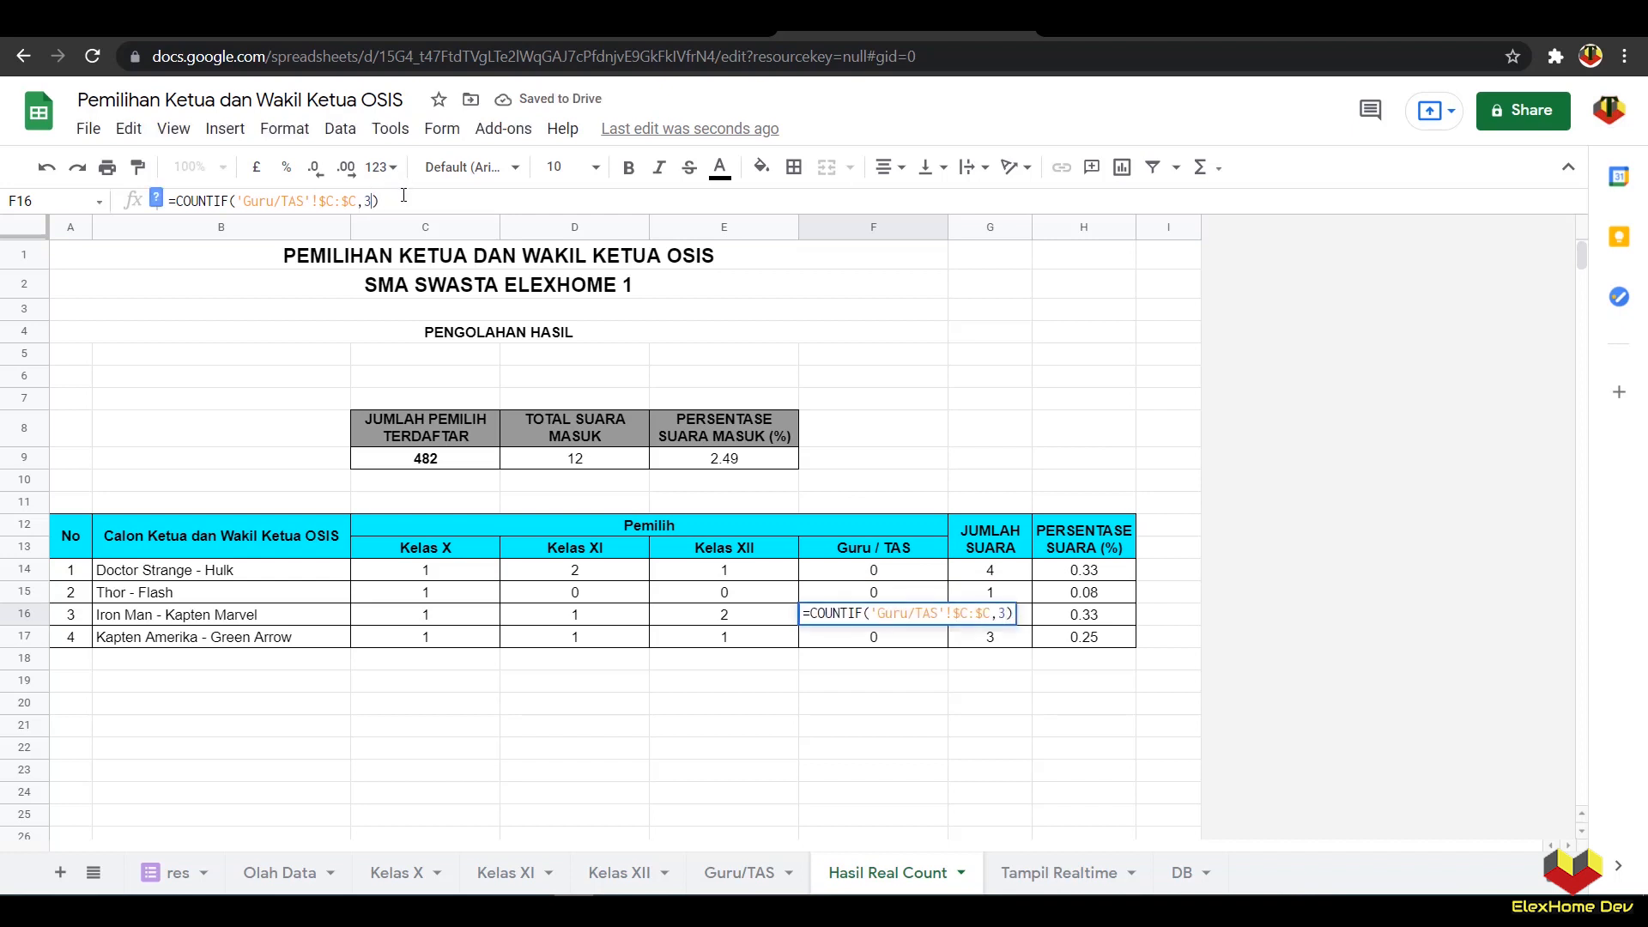
key("Return")
double_click(370, 198)
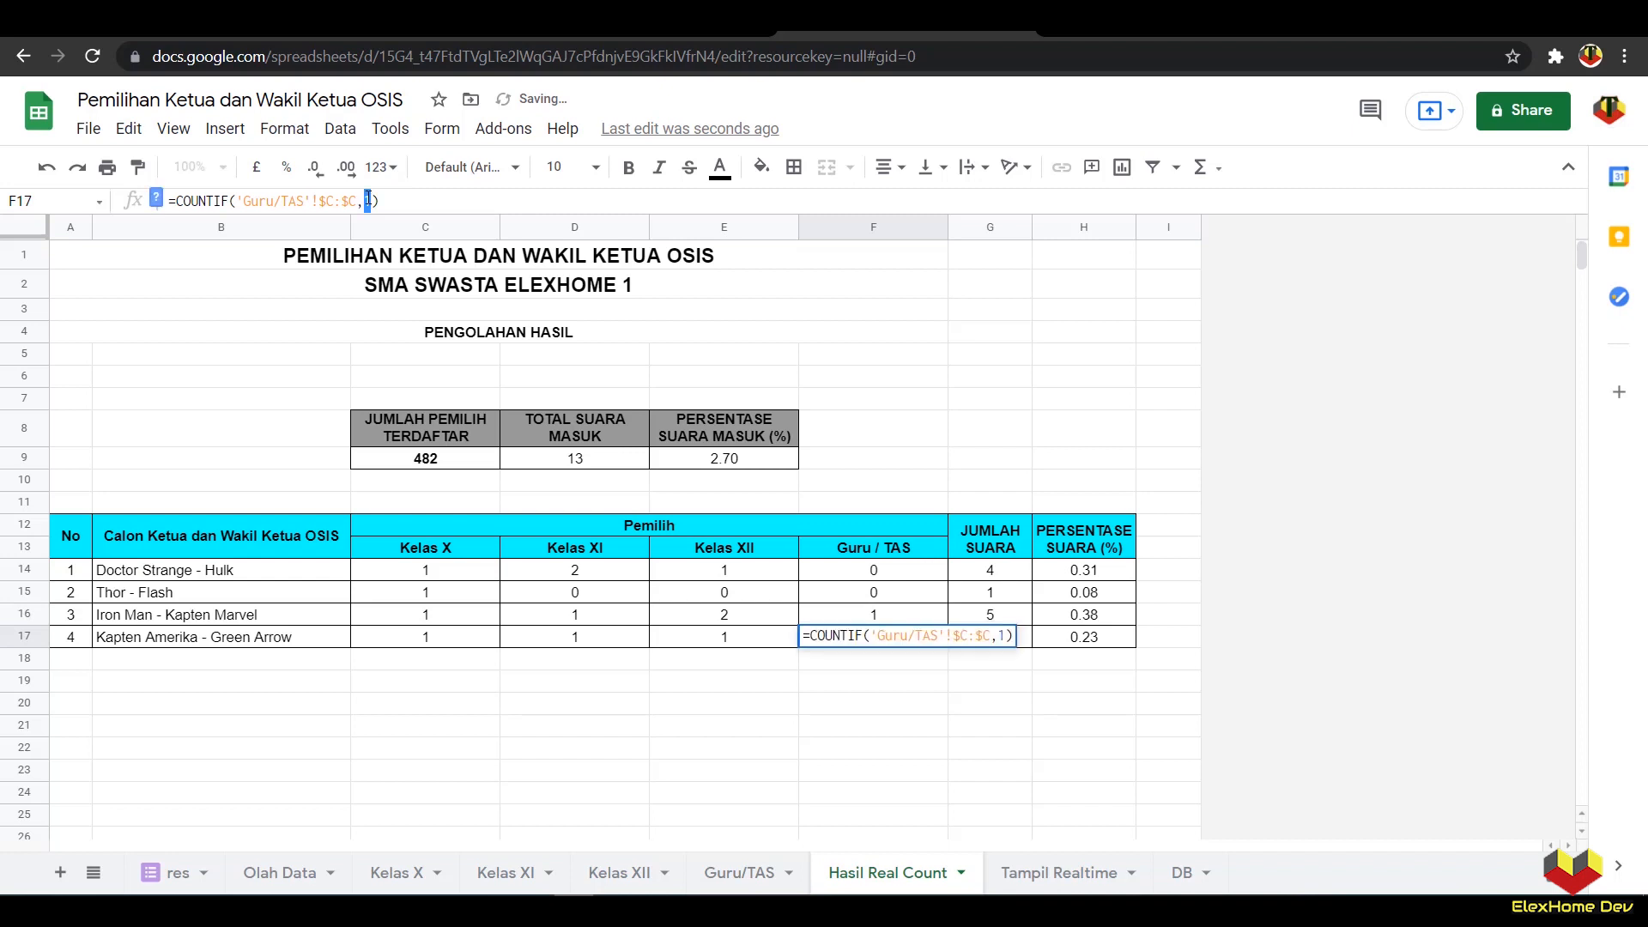
type("2")
key("Return")
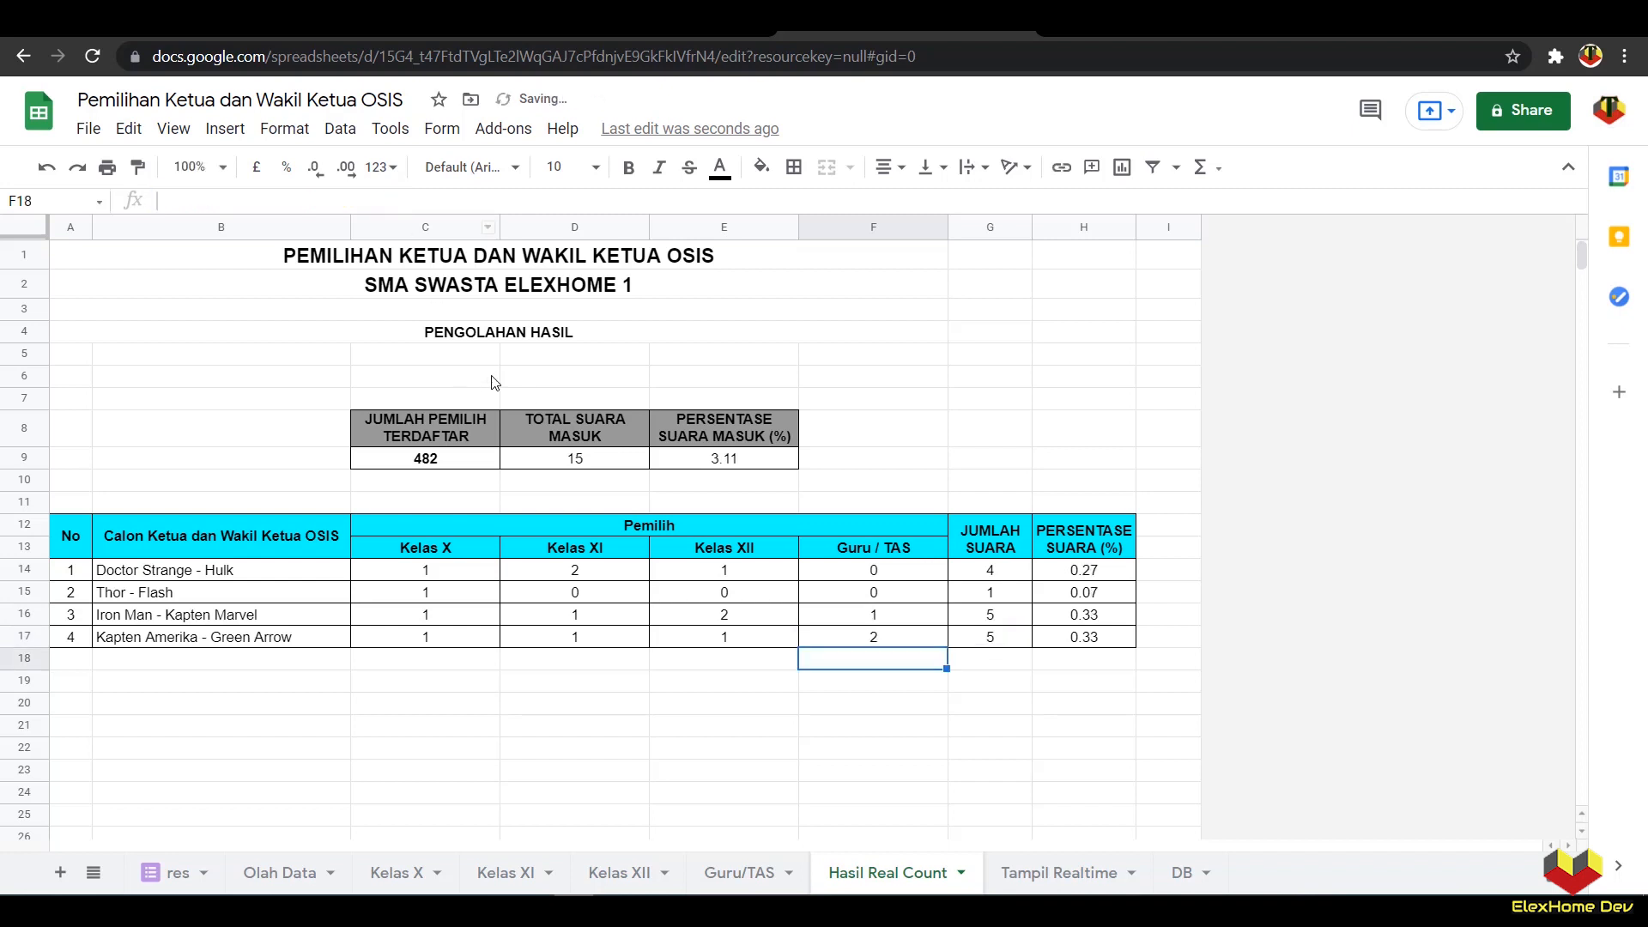
Step: Check the vote codes on the Guru/TAS sheet against the Guru / TAS counts in Hasil Real Count
left_click(738, 872)
scroll(508, 522, "down", 7)
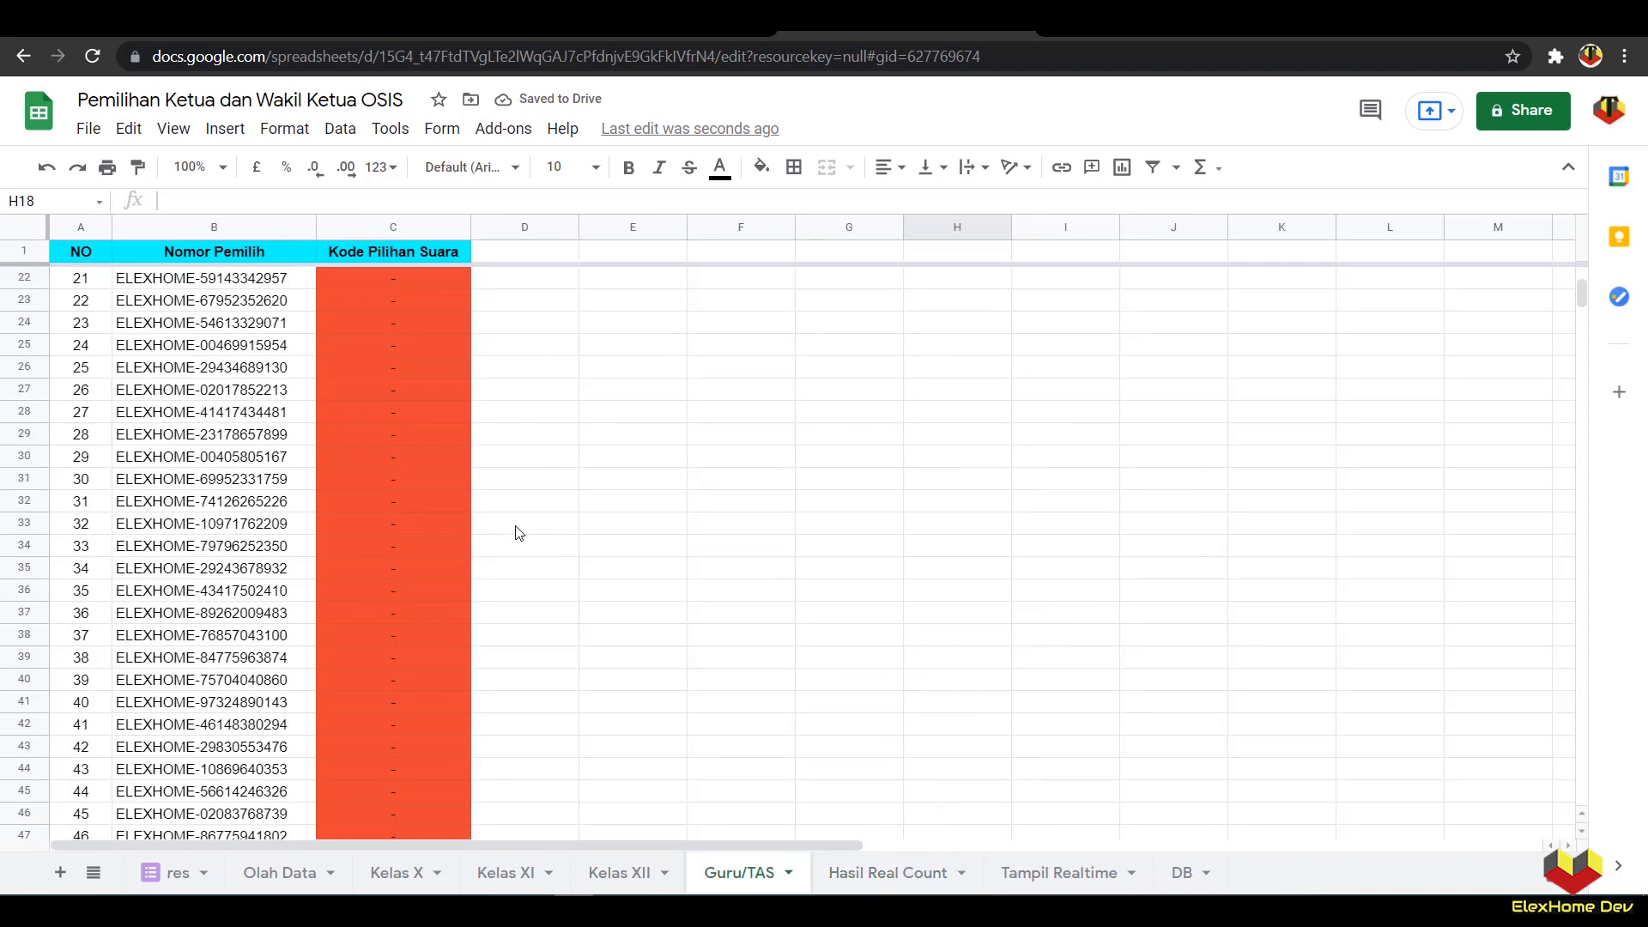
scroll(451, 549, "down", 6)
scroll(420, 508, "up", 1)
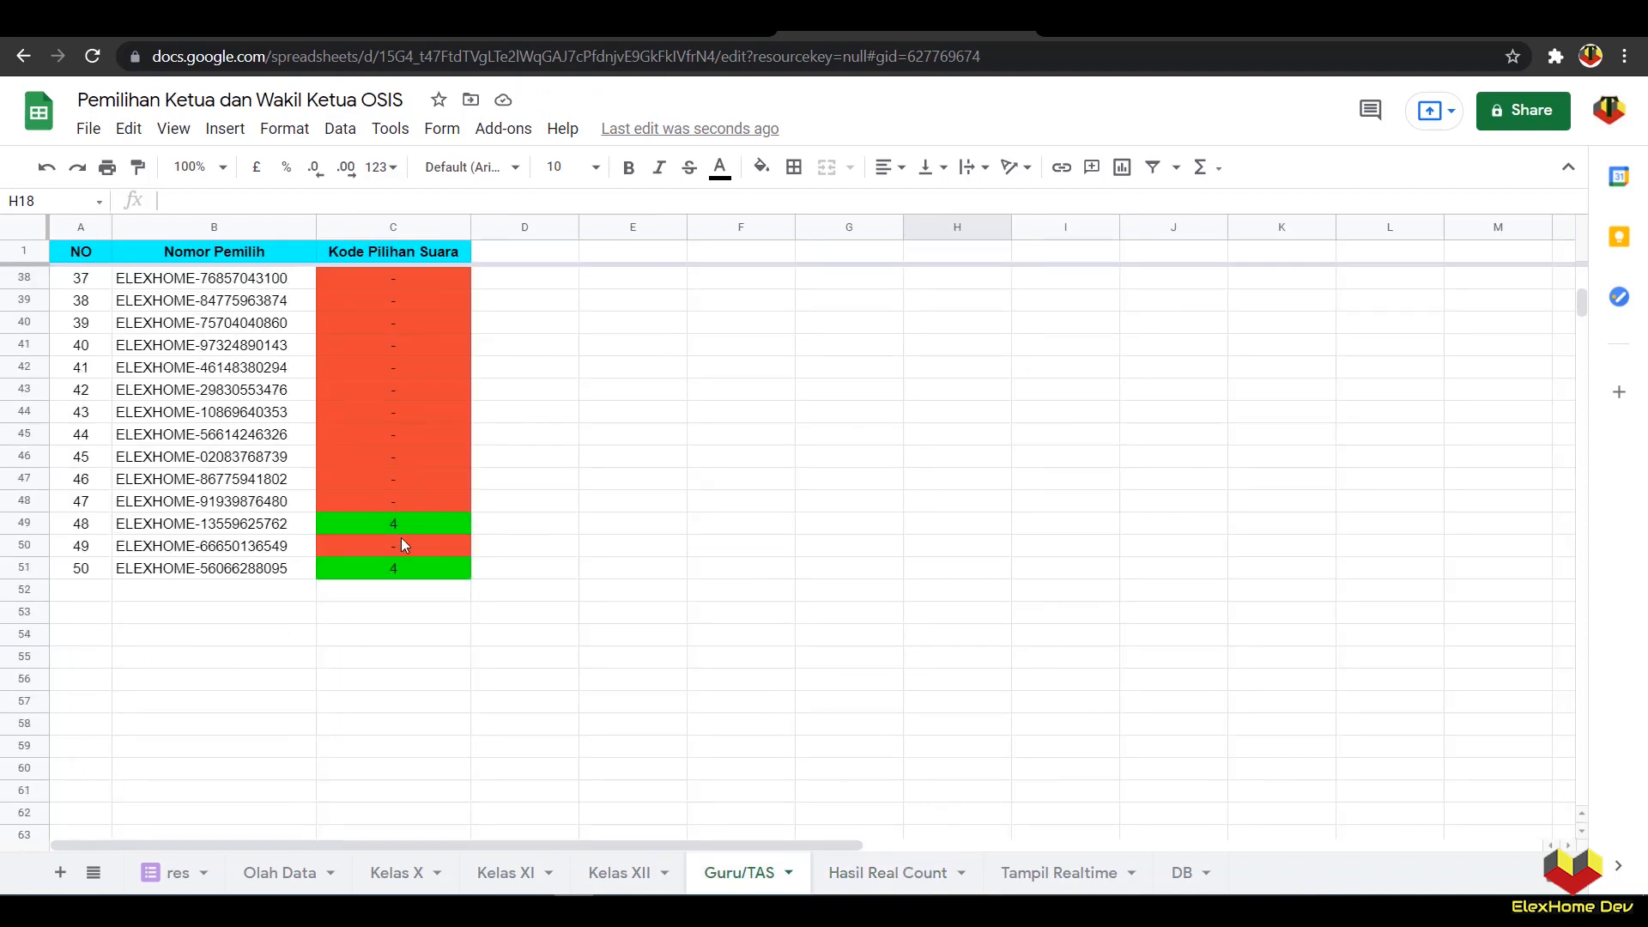
scroll(404, 536, "up", 12)
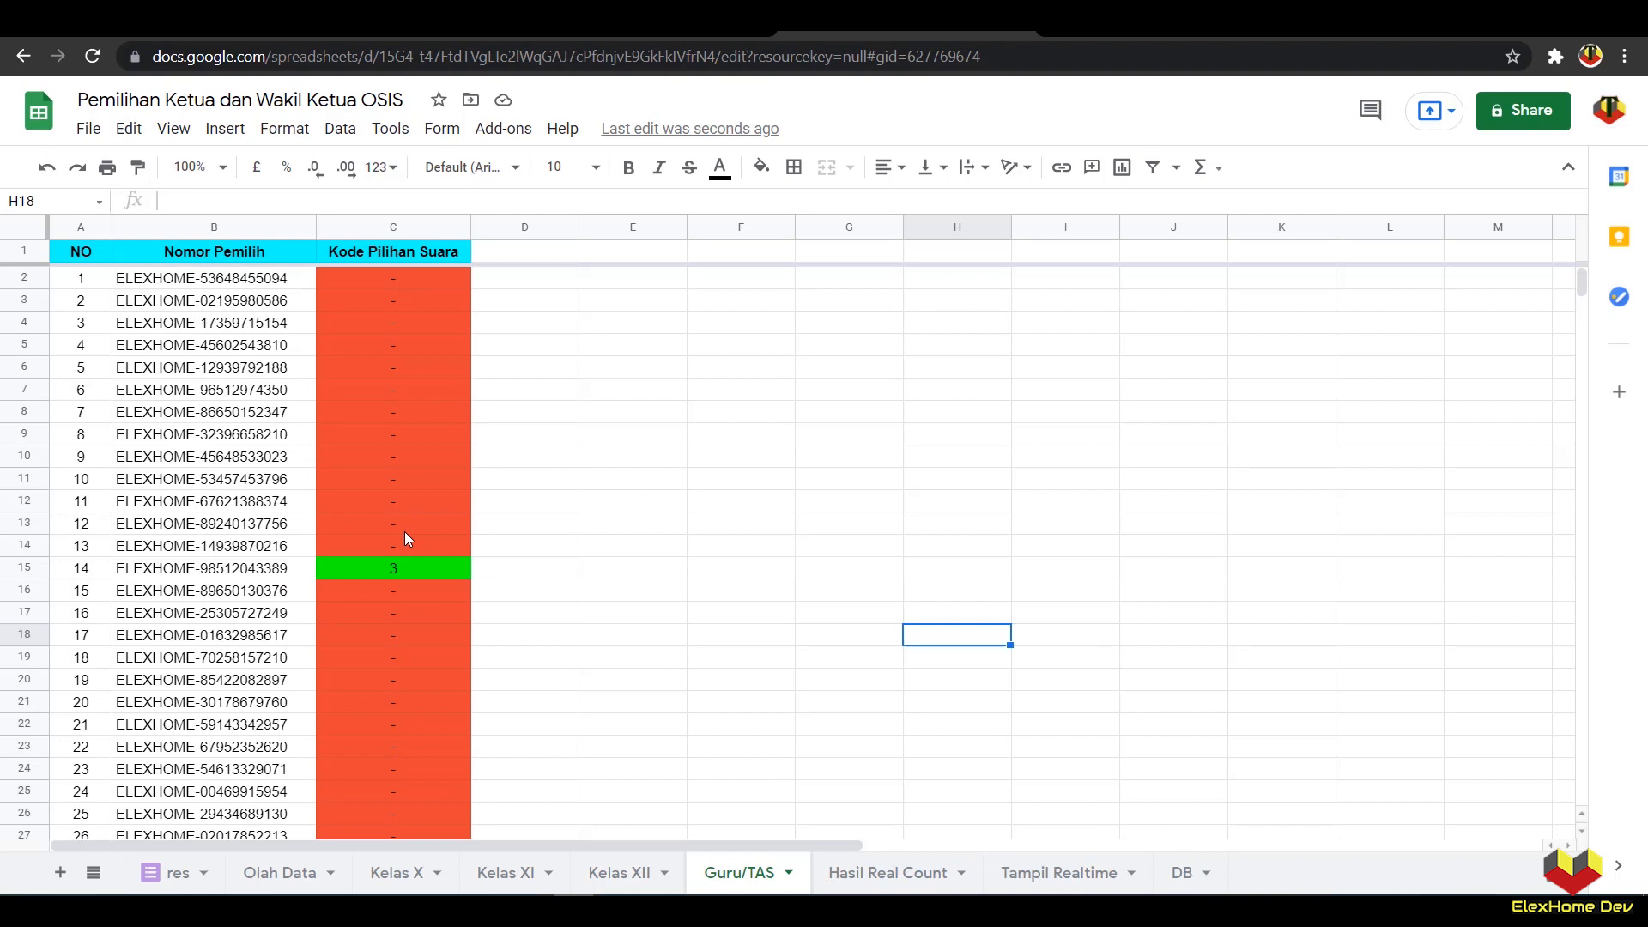
left_click(925, 881)
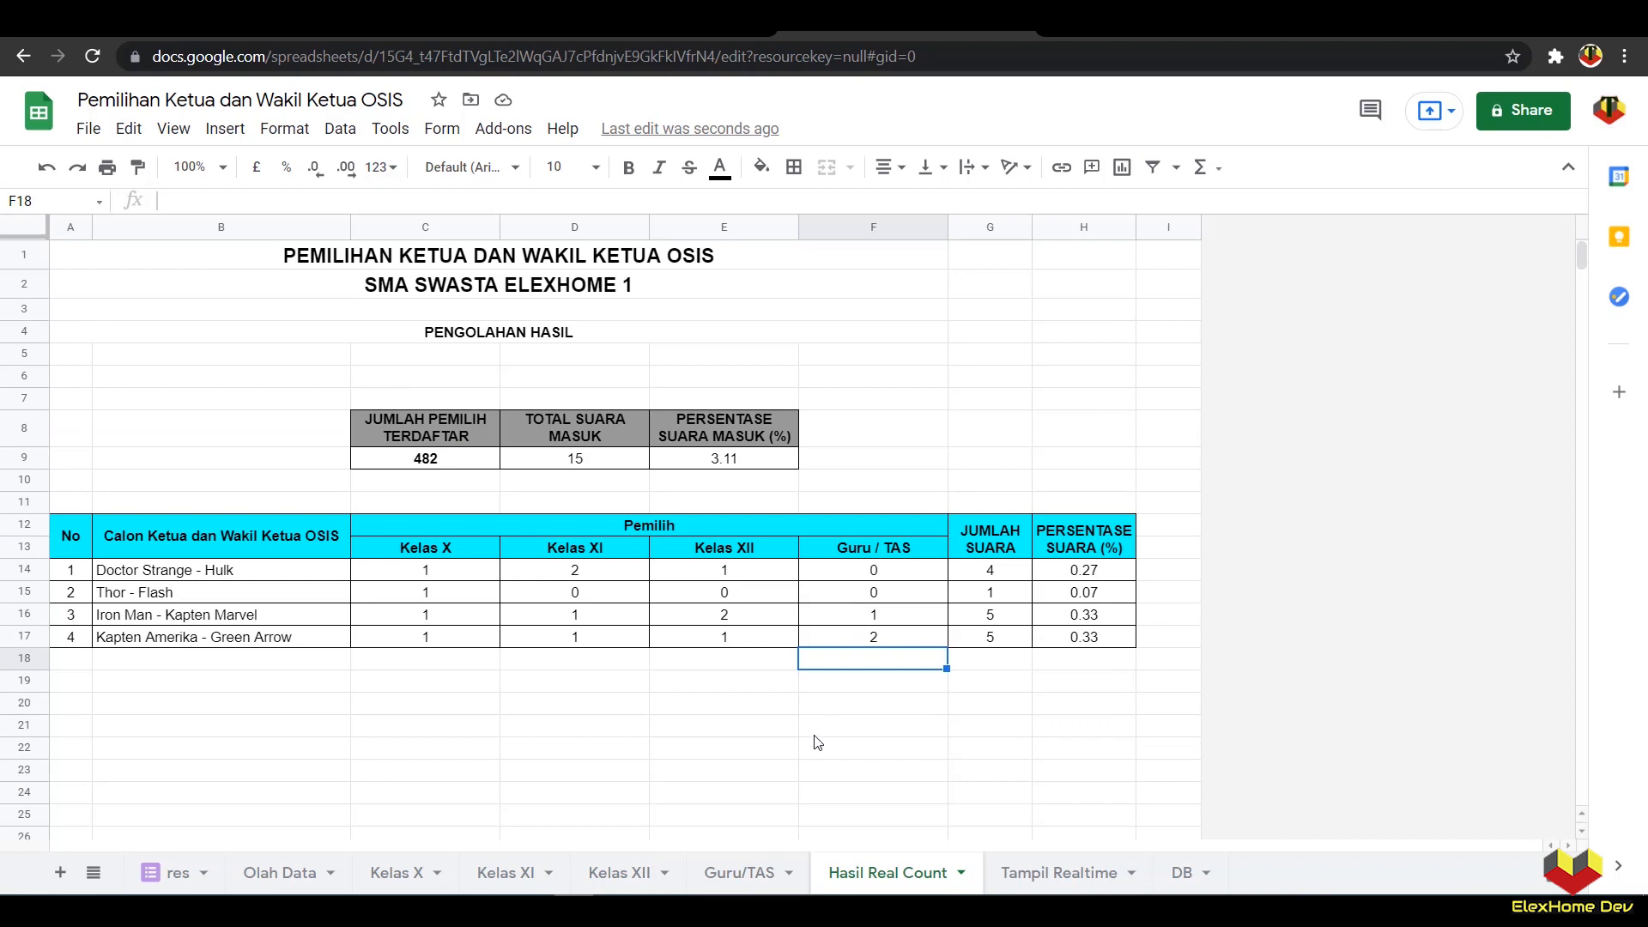
Step: Enter 482 as the number of registered voters in B7 of the Tampil Realtime sheet
left_click(1068, 884)
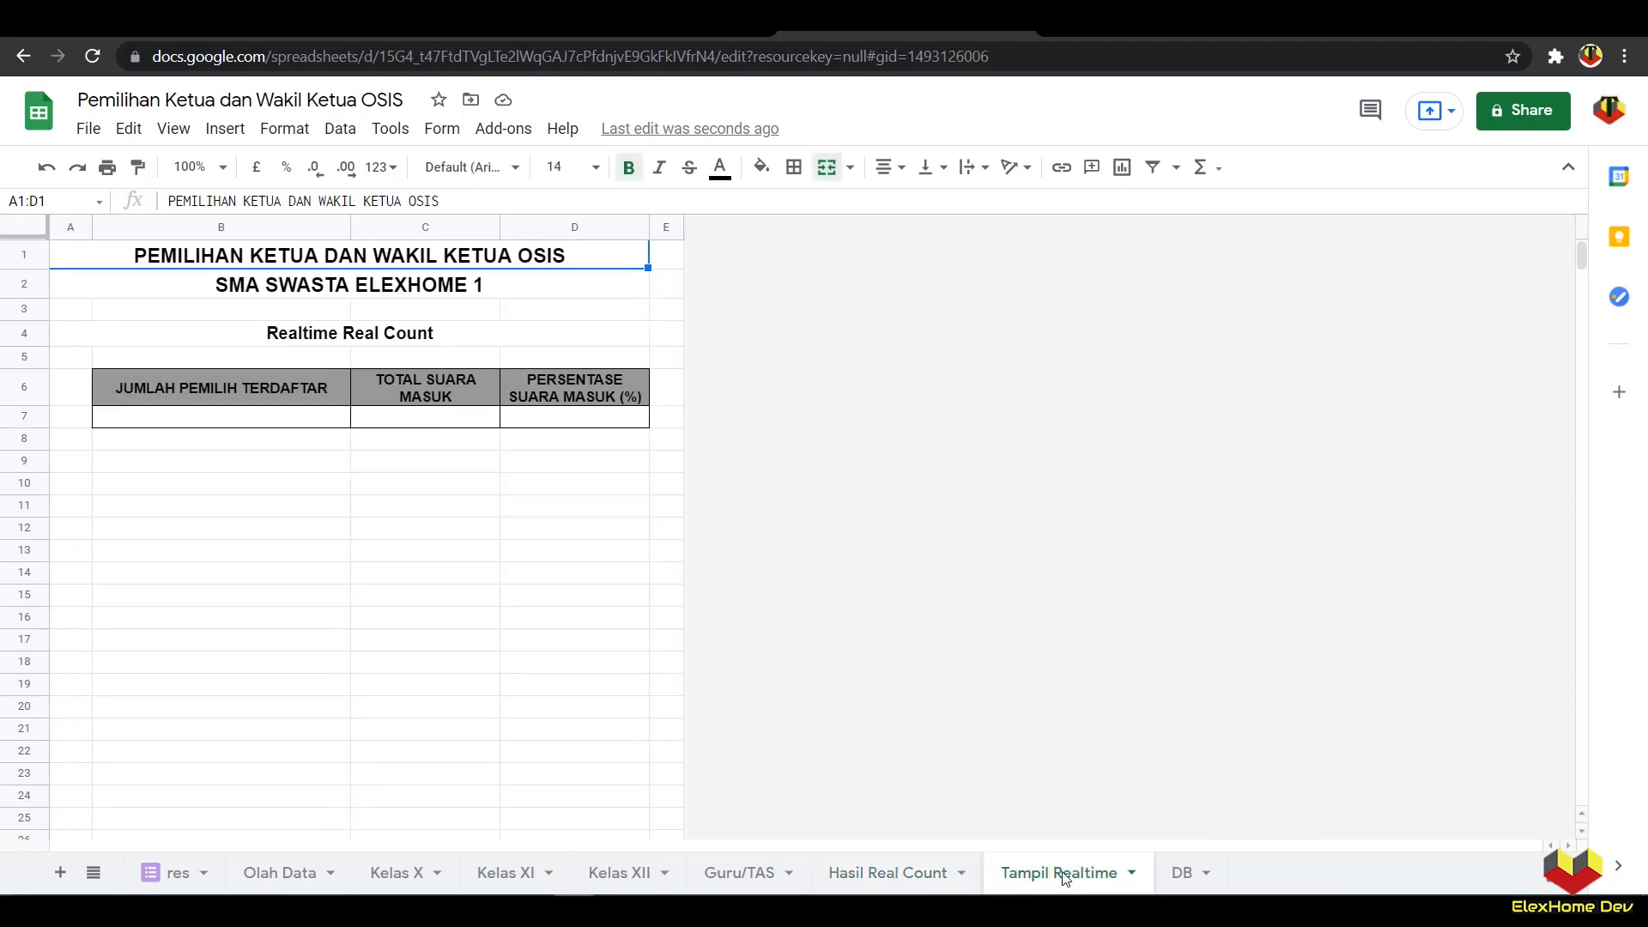
left_click(436, 609)
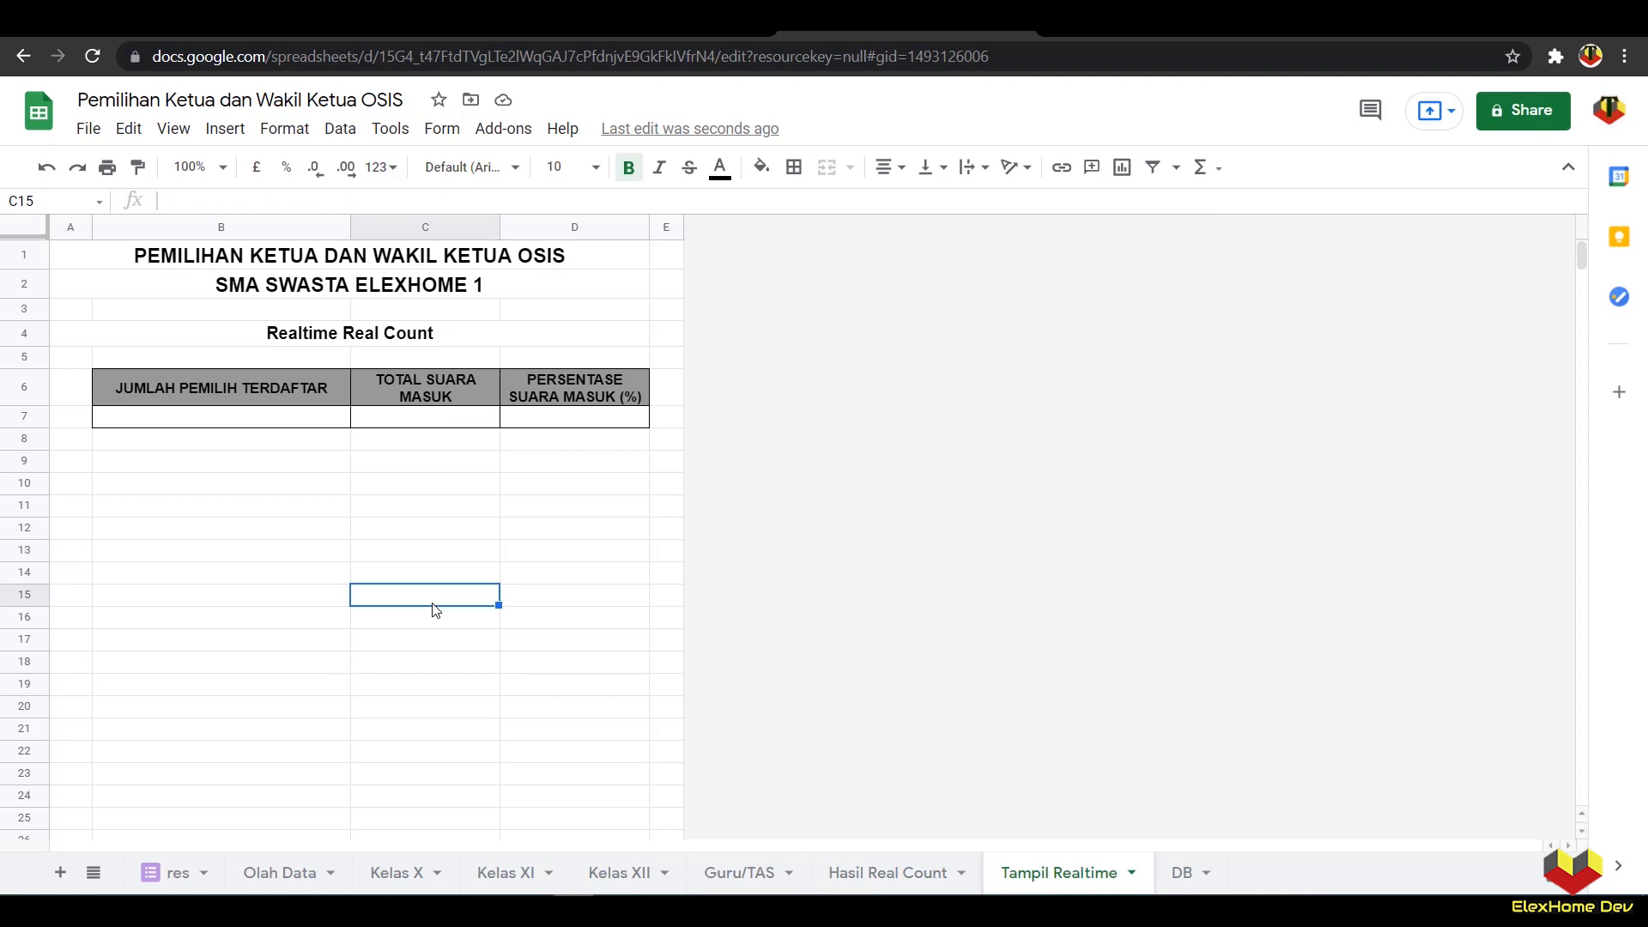
left_click(249, 419)
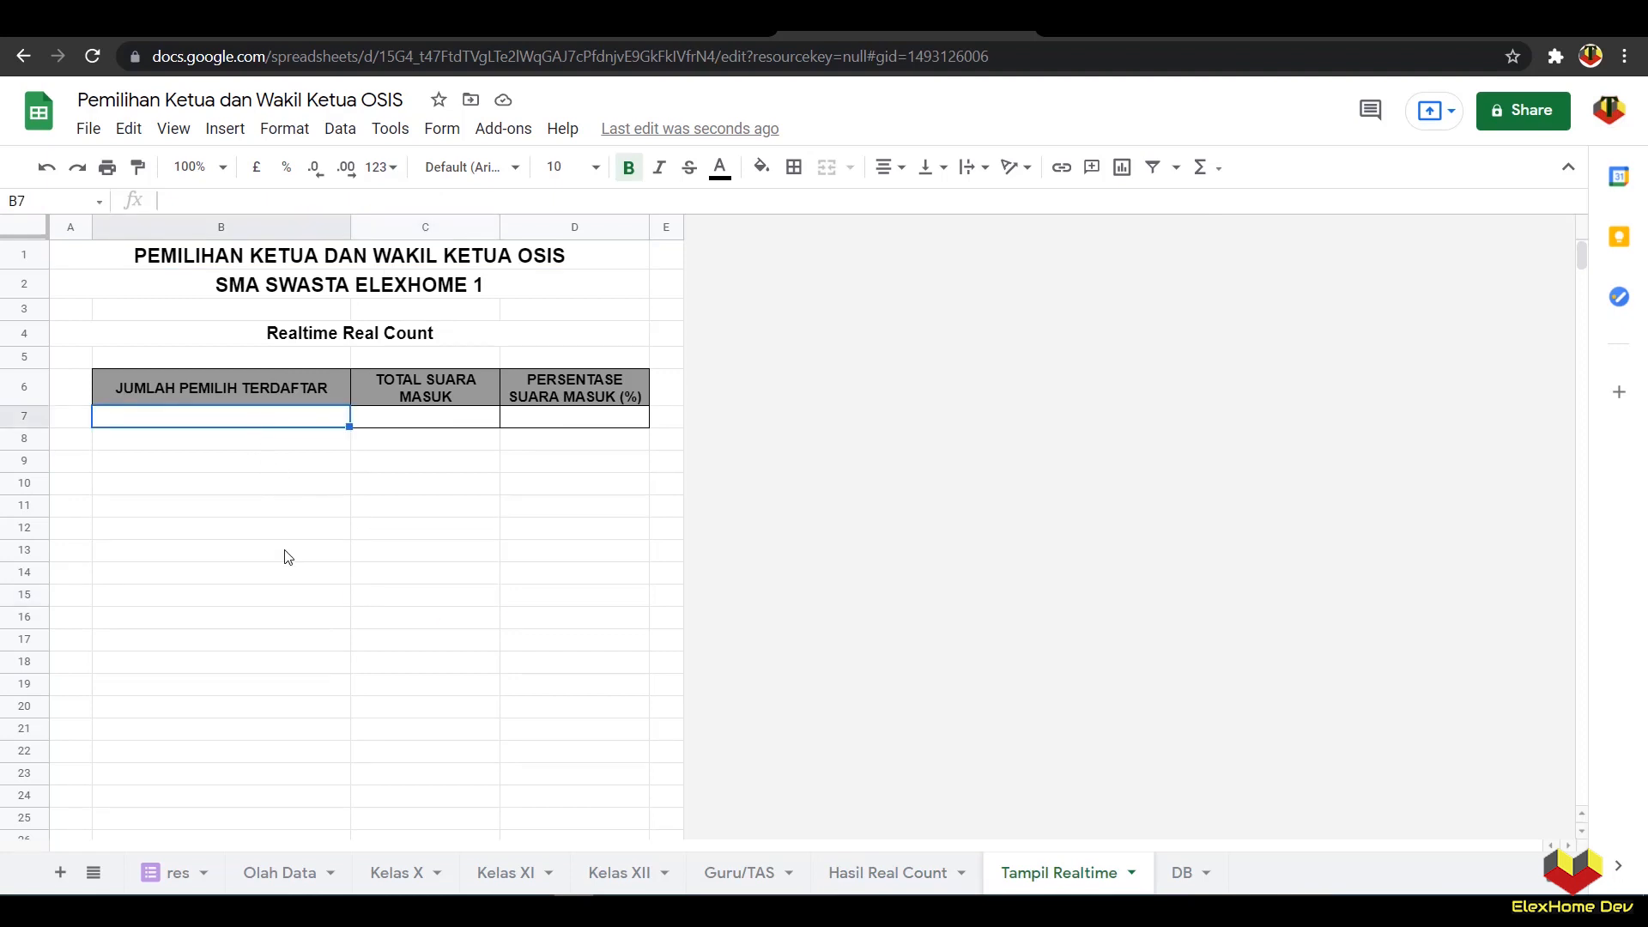
type("4")
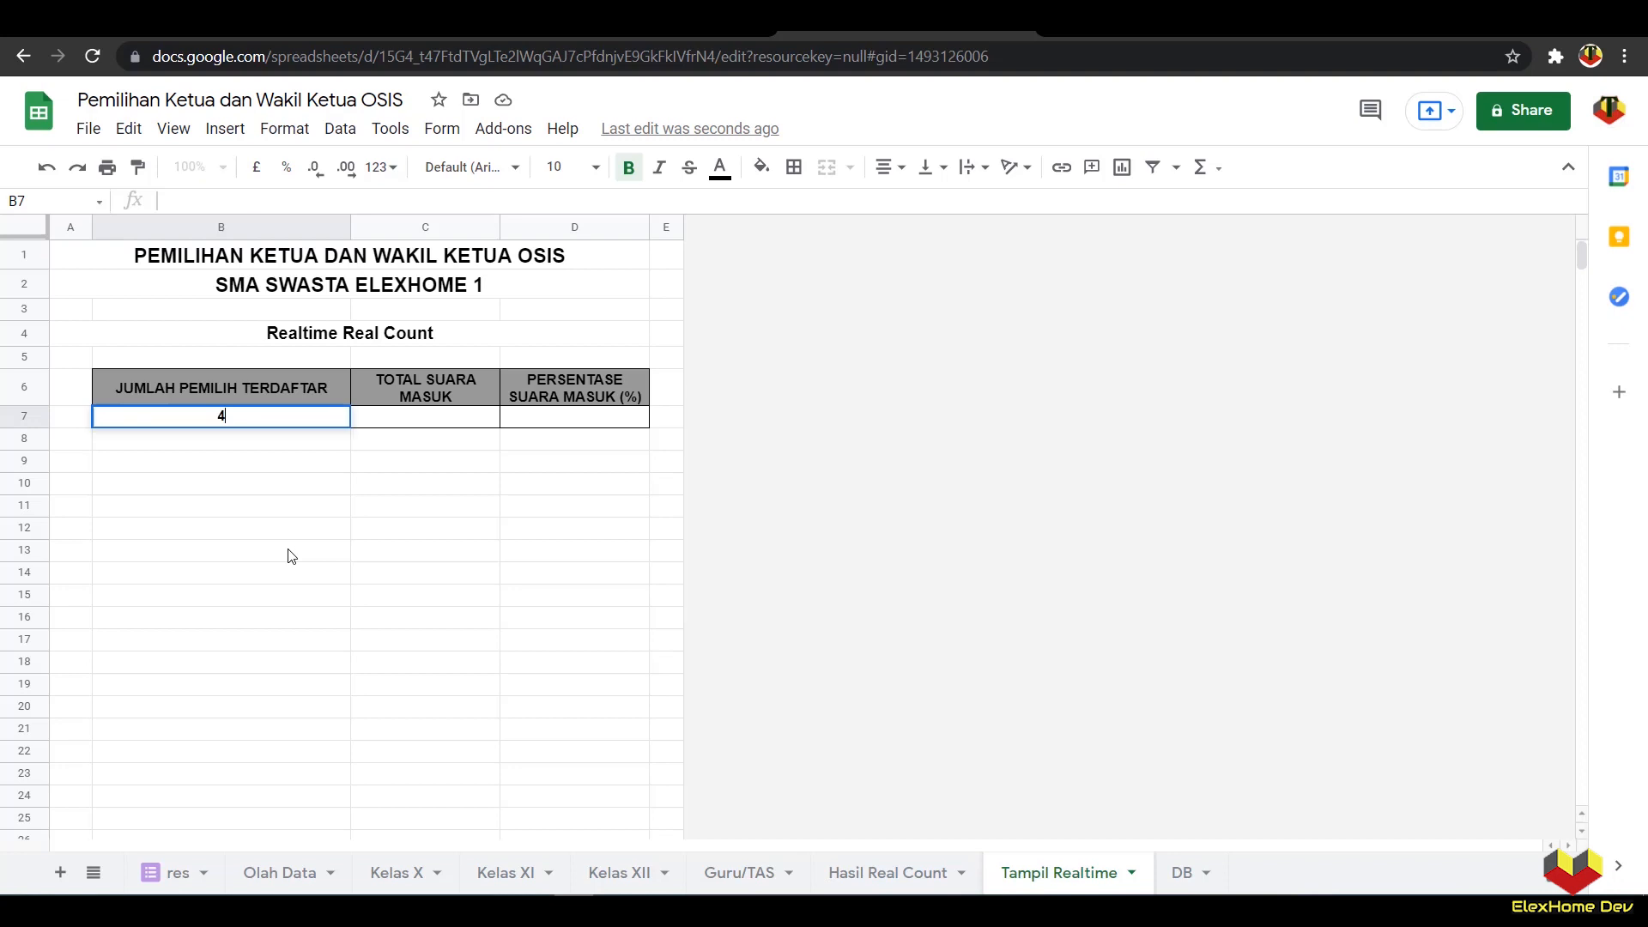
type("82")
left_click(291, 547)
Step: Link the total votes cell C7 in Tampil Realtime to D9 of the Hasil Real Count sheet
left_click(421, 418)
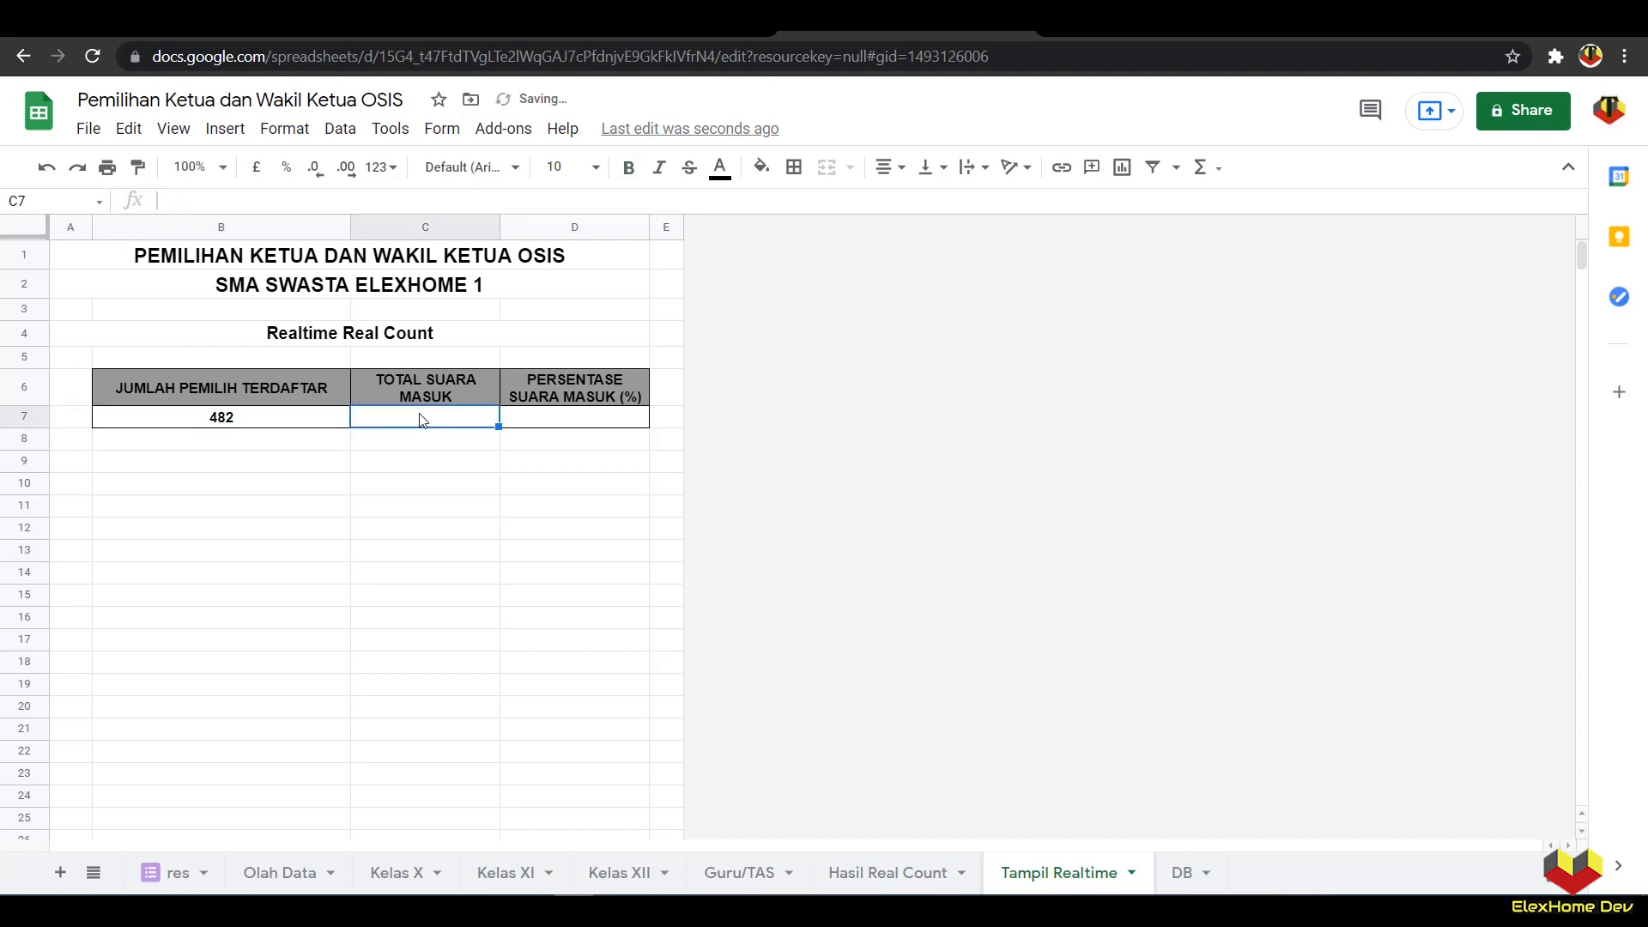
type("=")
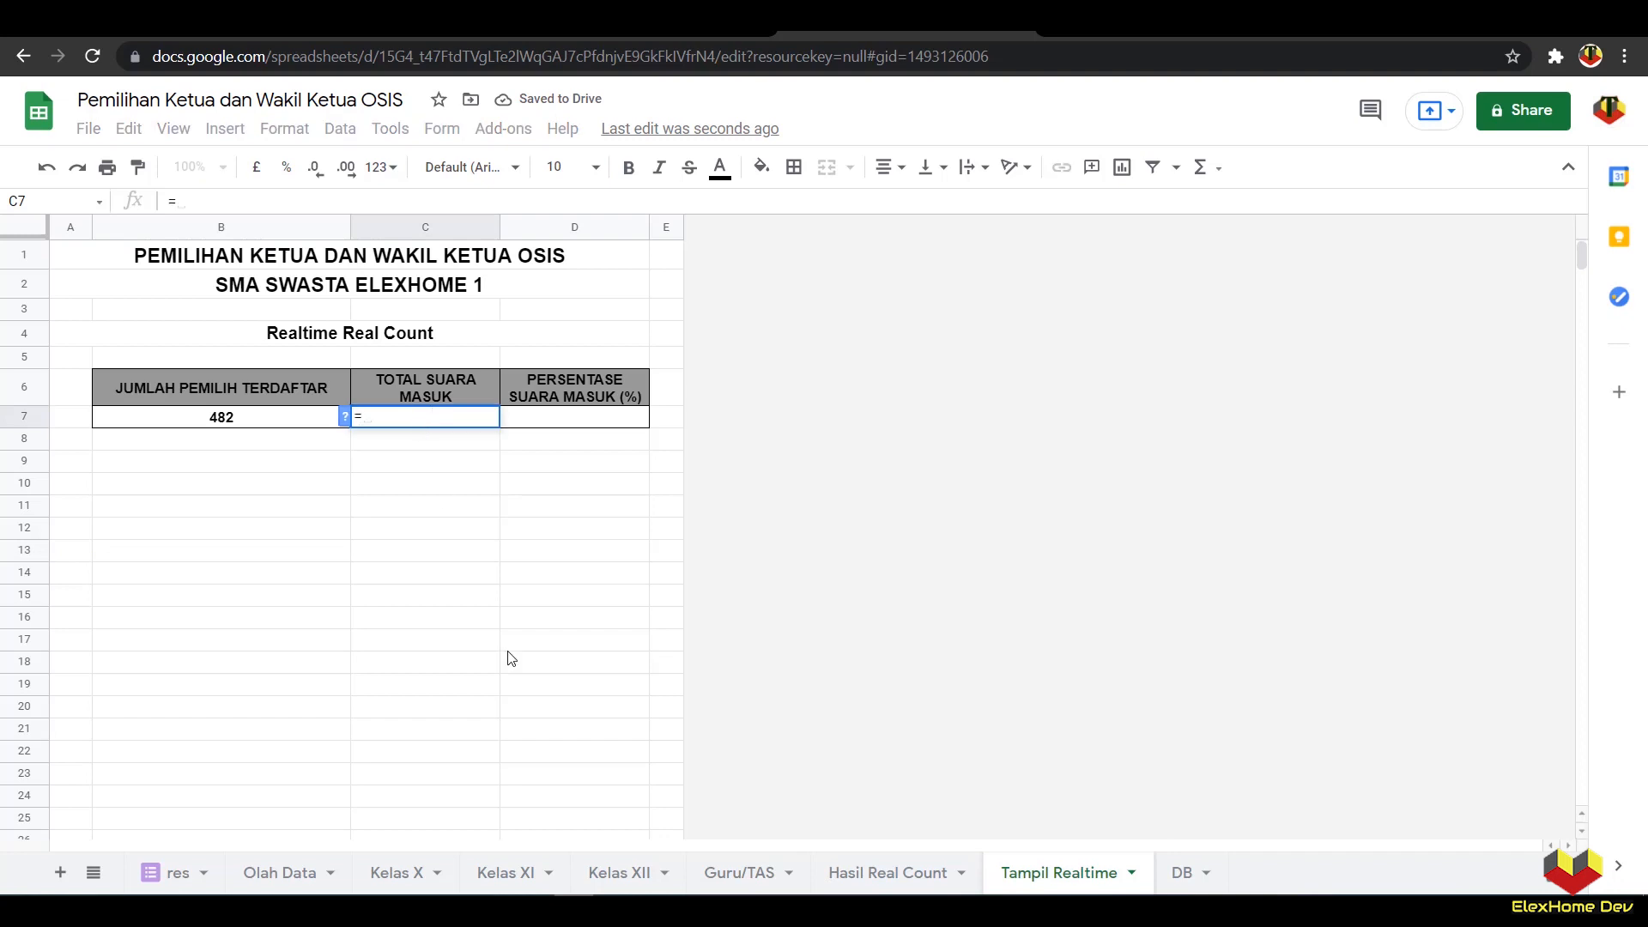
left_click(867, 874)
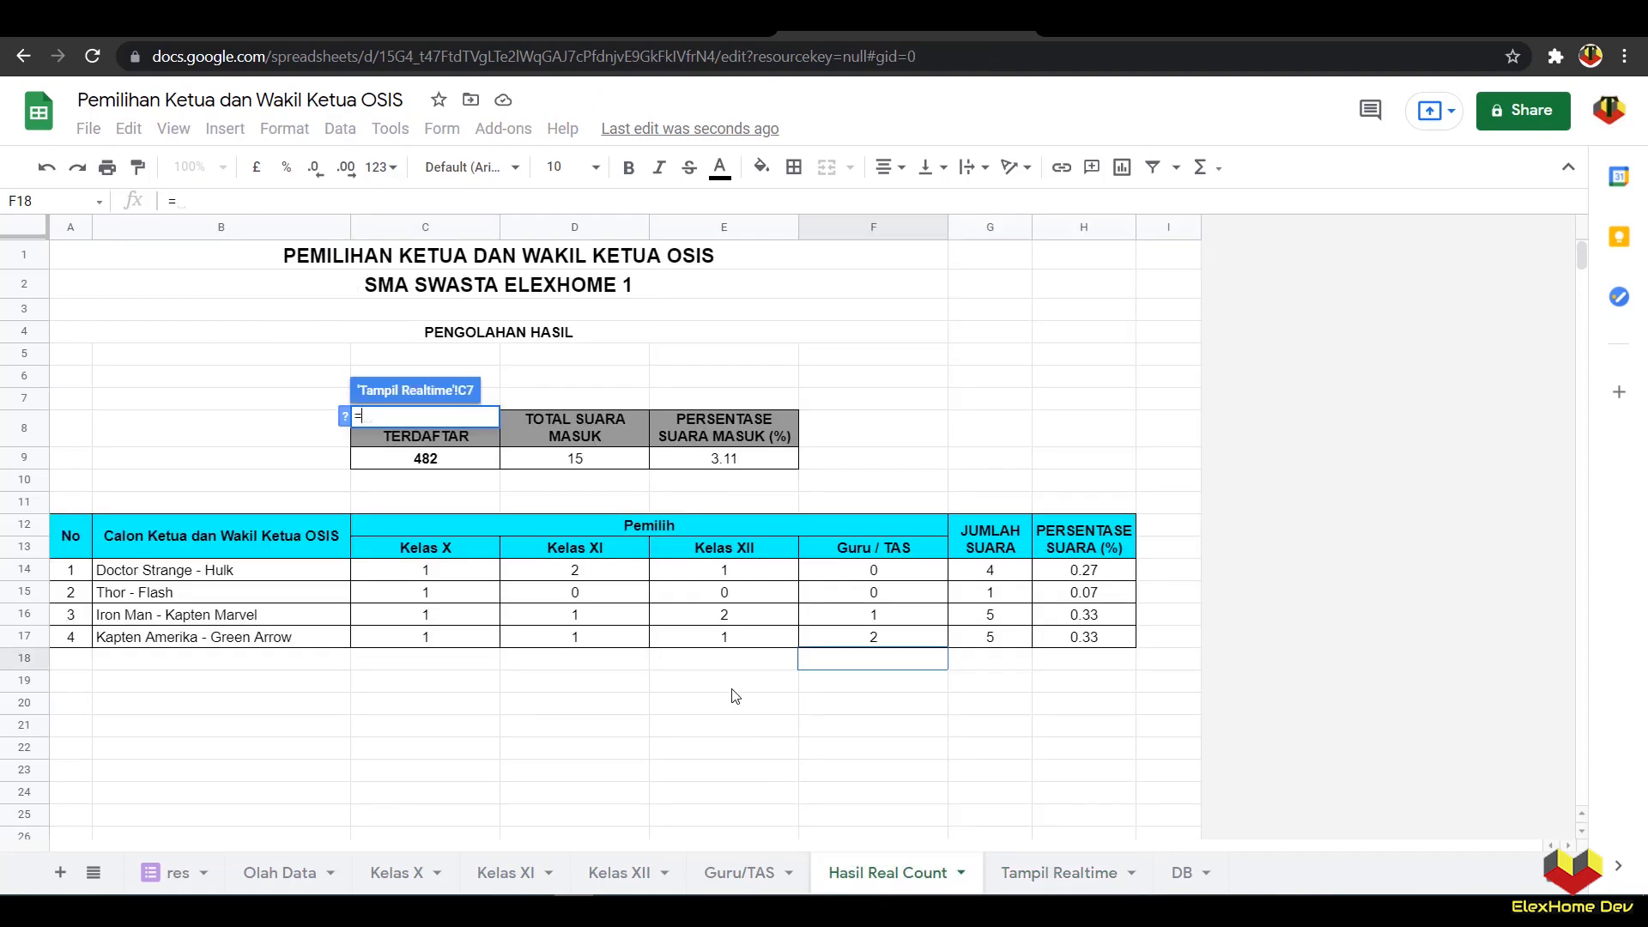
left_click(575, 461)
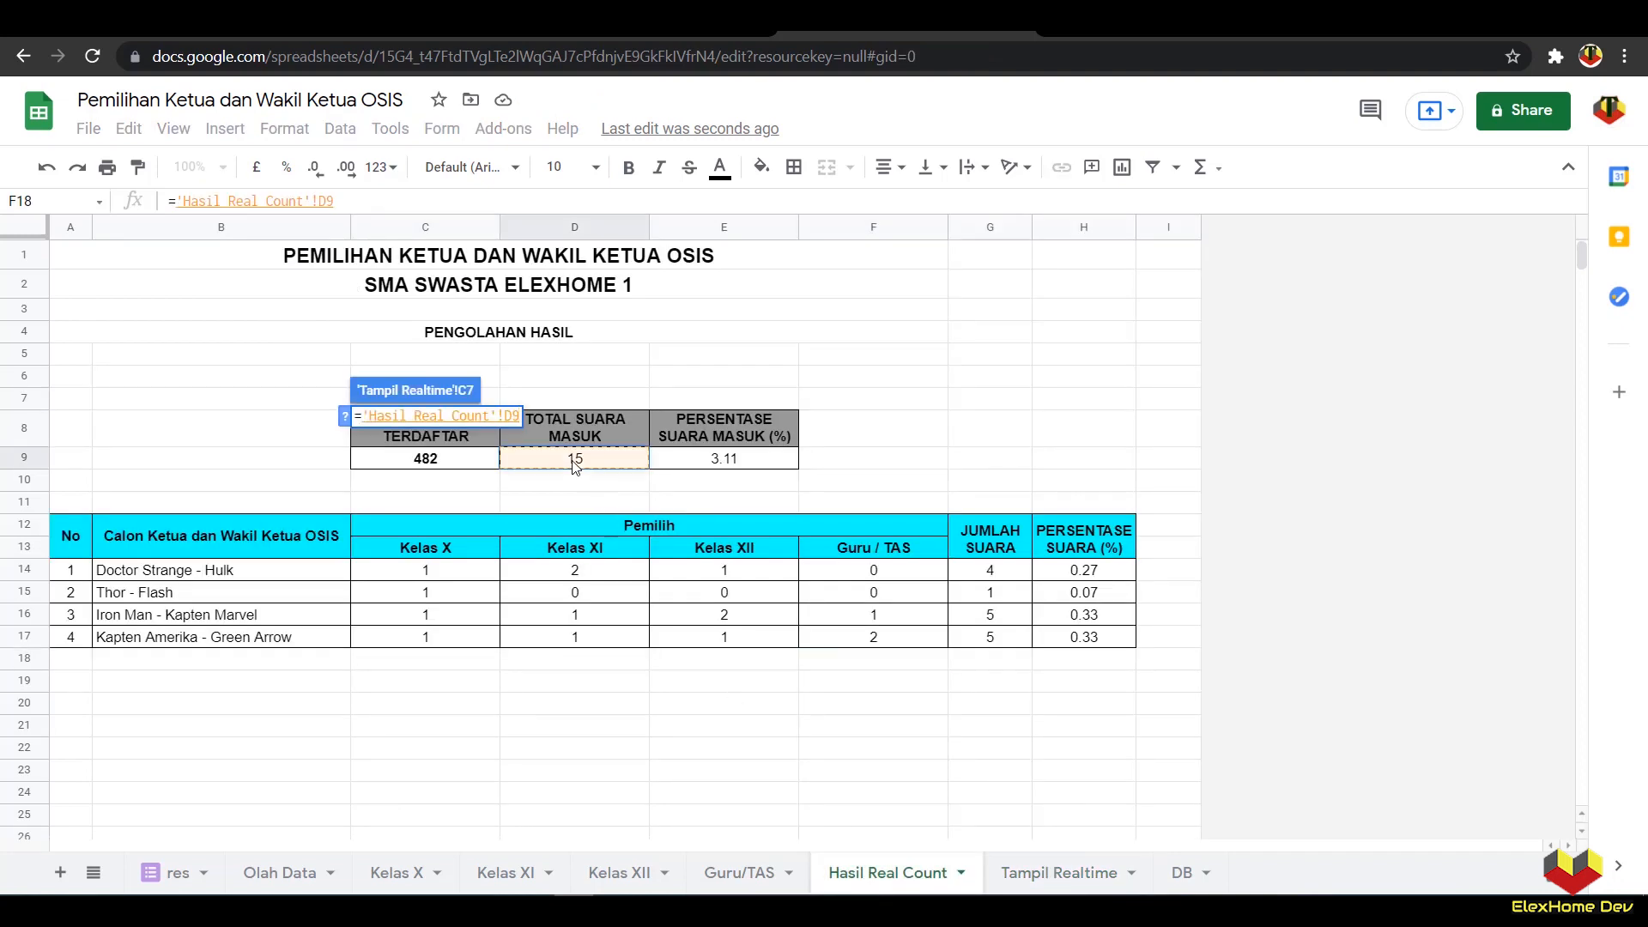
key("Return")
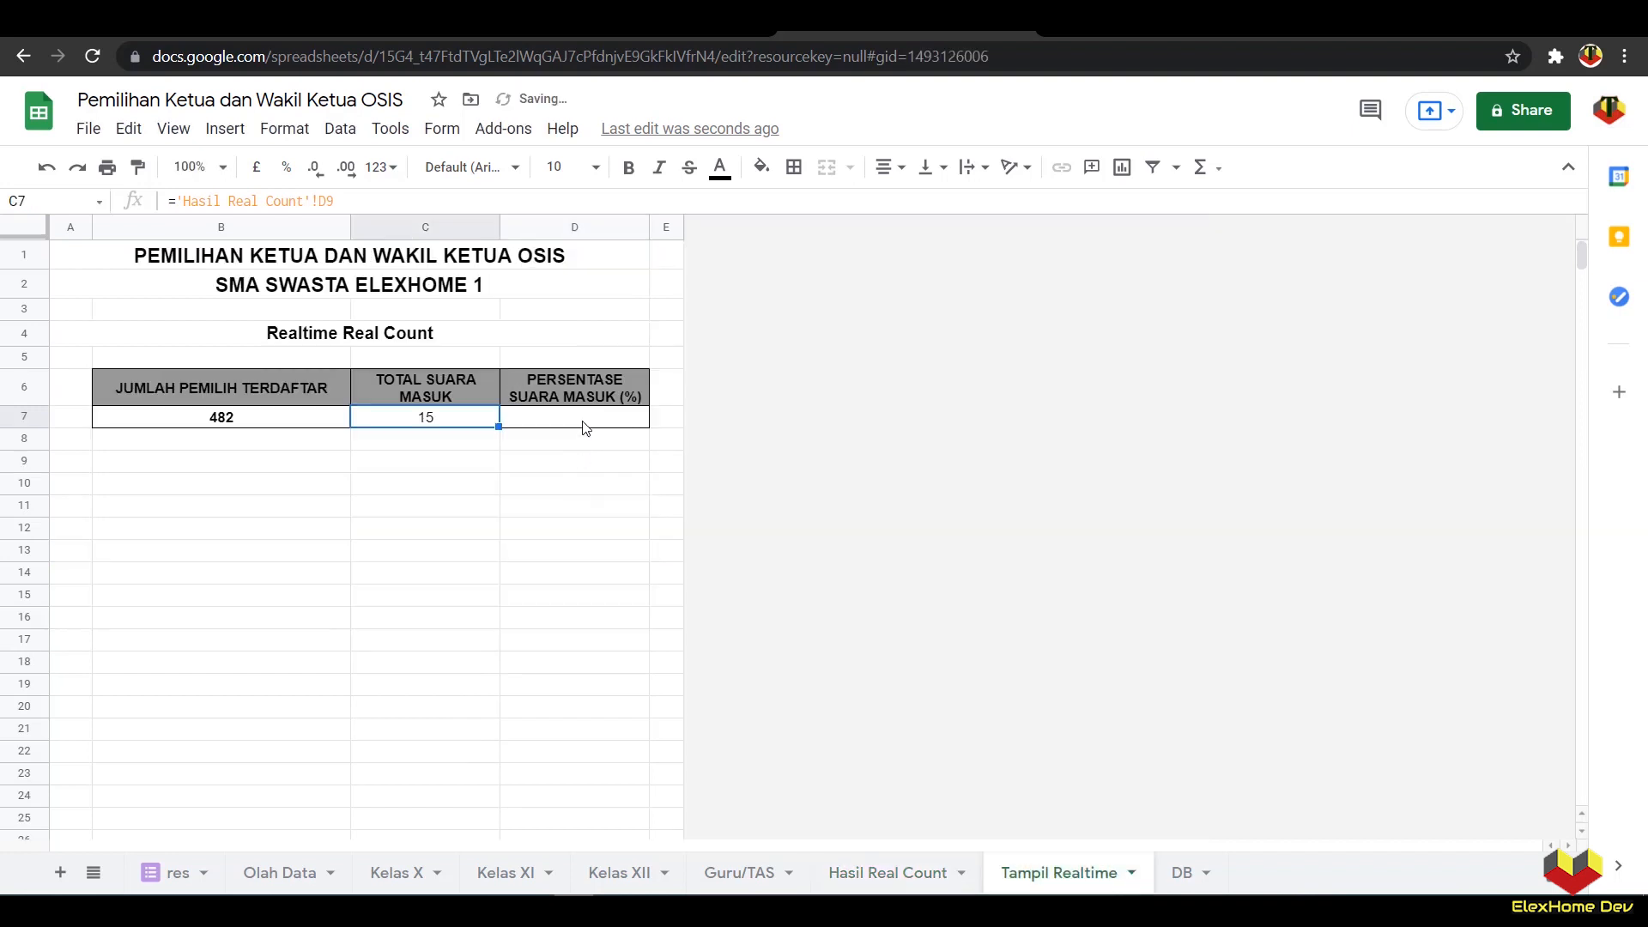
Step: Link the vote percentage cell D7 in Tampil Realtime to E9 of the Hasil Real Count sheet
left_click(584, 425)
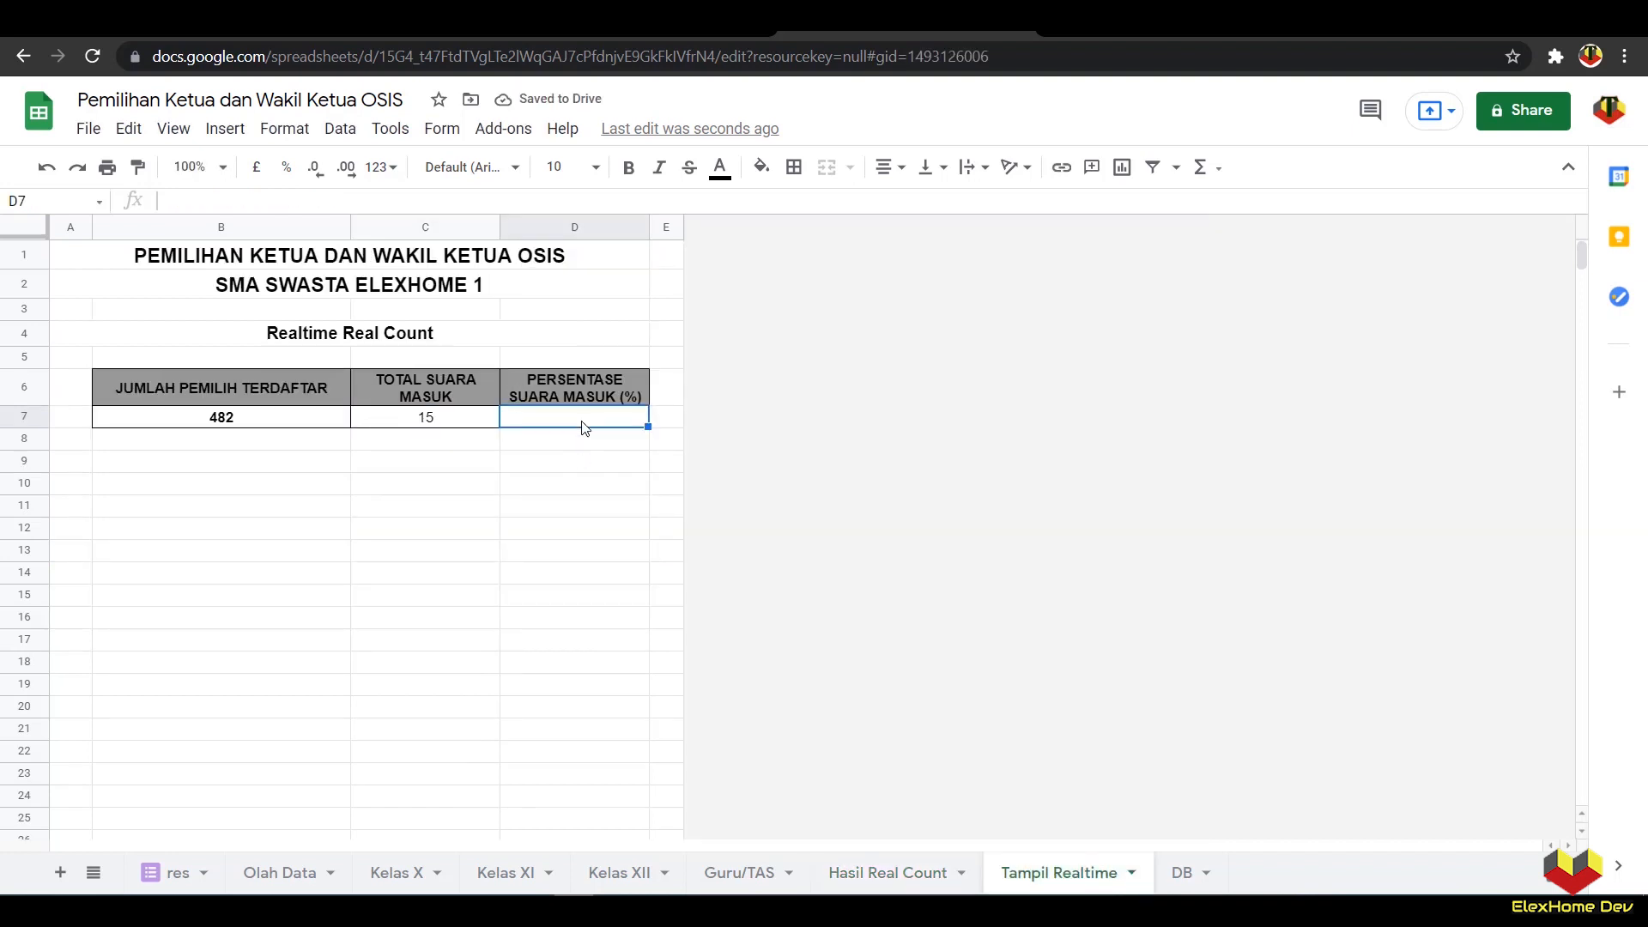
type("=")
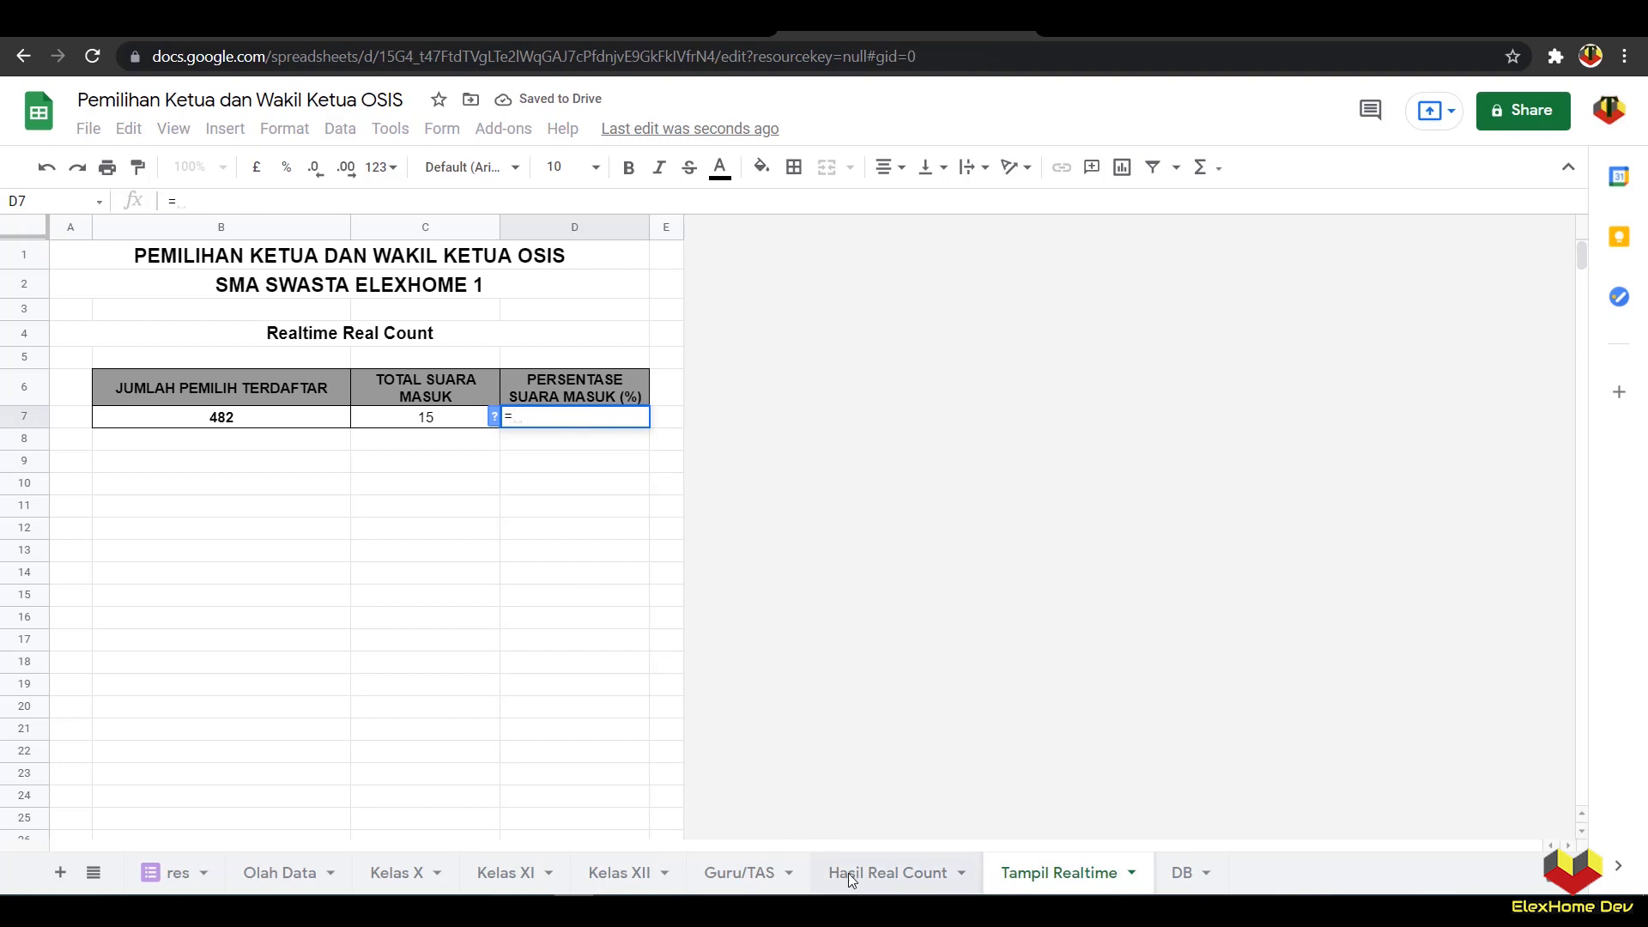
left_click(850, 873)
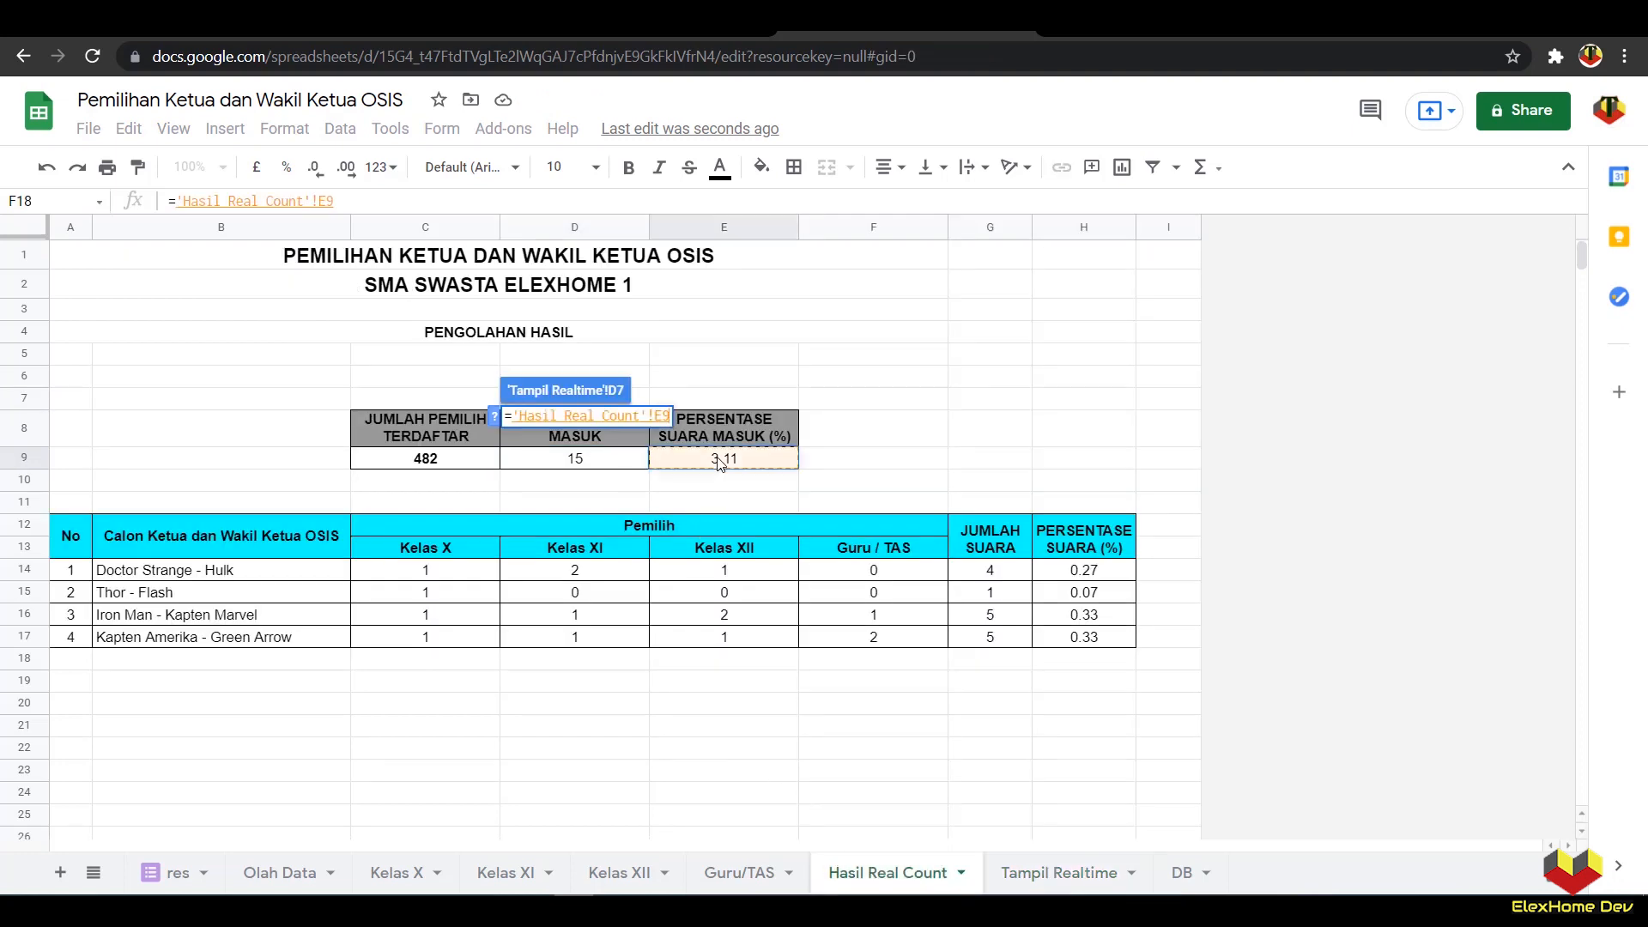
key("Return")
left_click(513, 555)
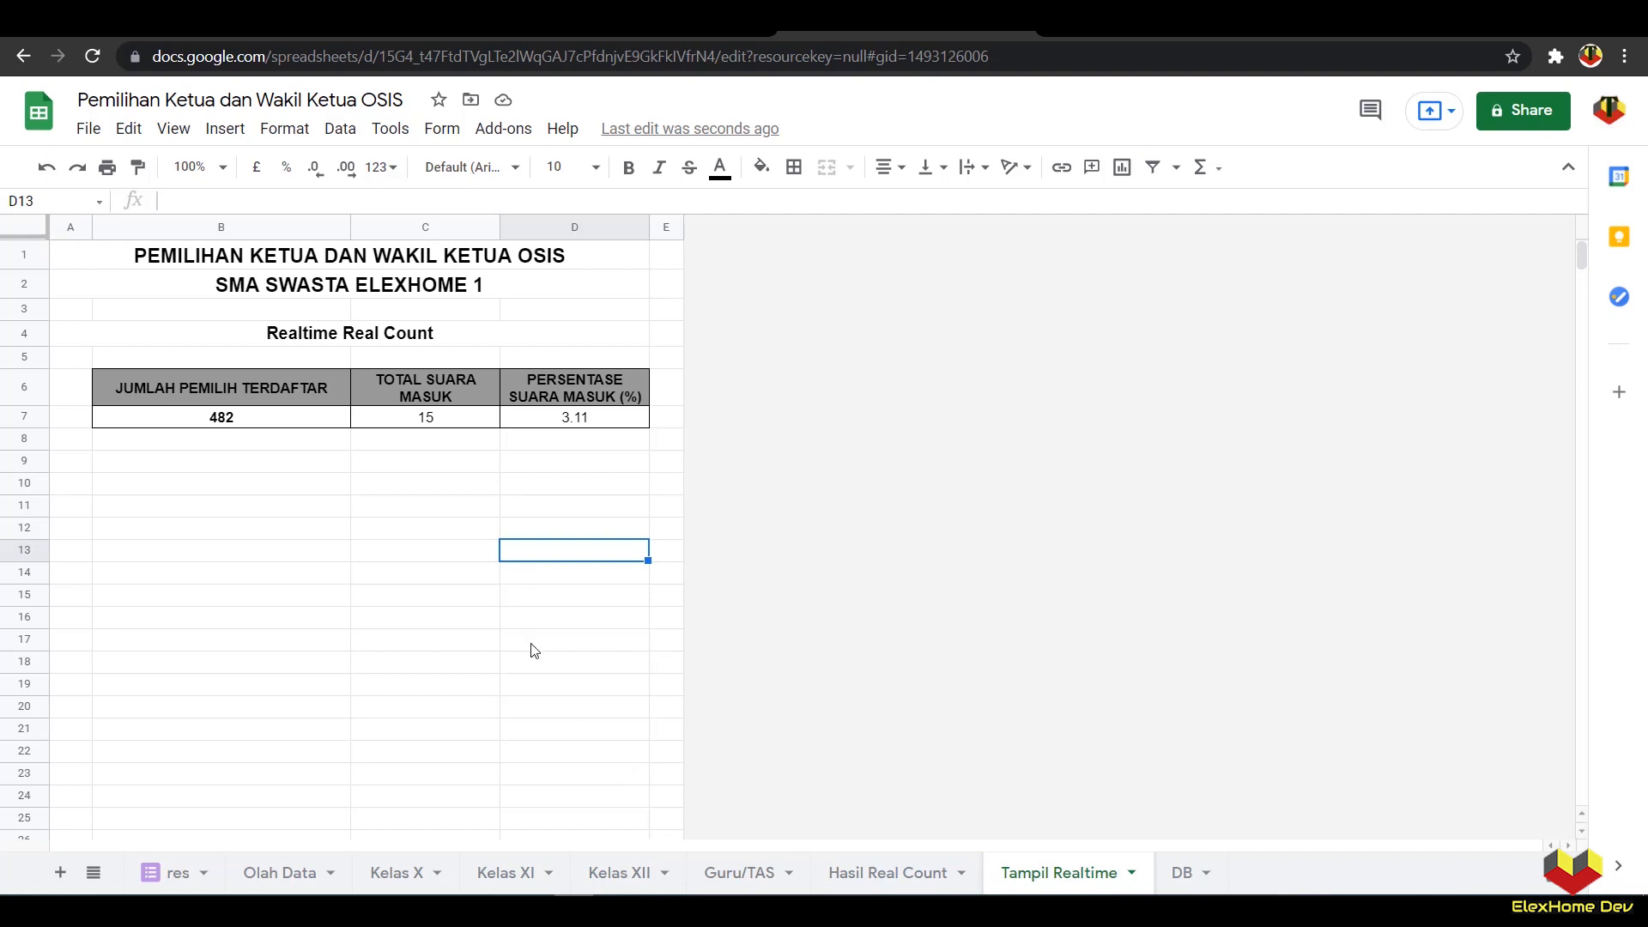
Step: Link the first candidate's JUMLAH SUARA cell C29 in Tampil Realtime to G14 of the Hasil Real Count sheet
scroll(534, 650, "down", 4)
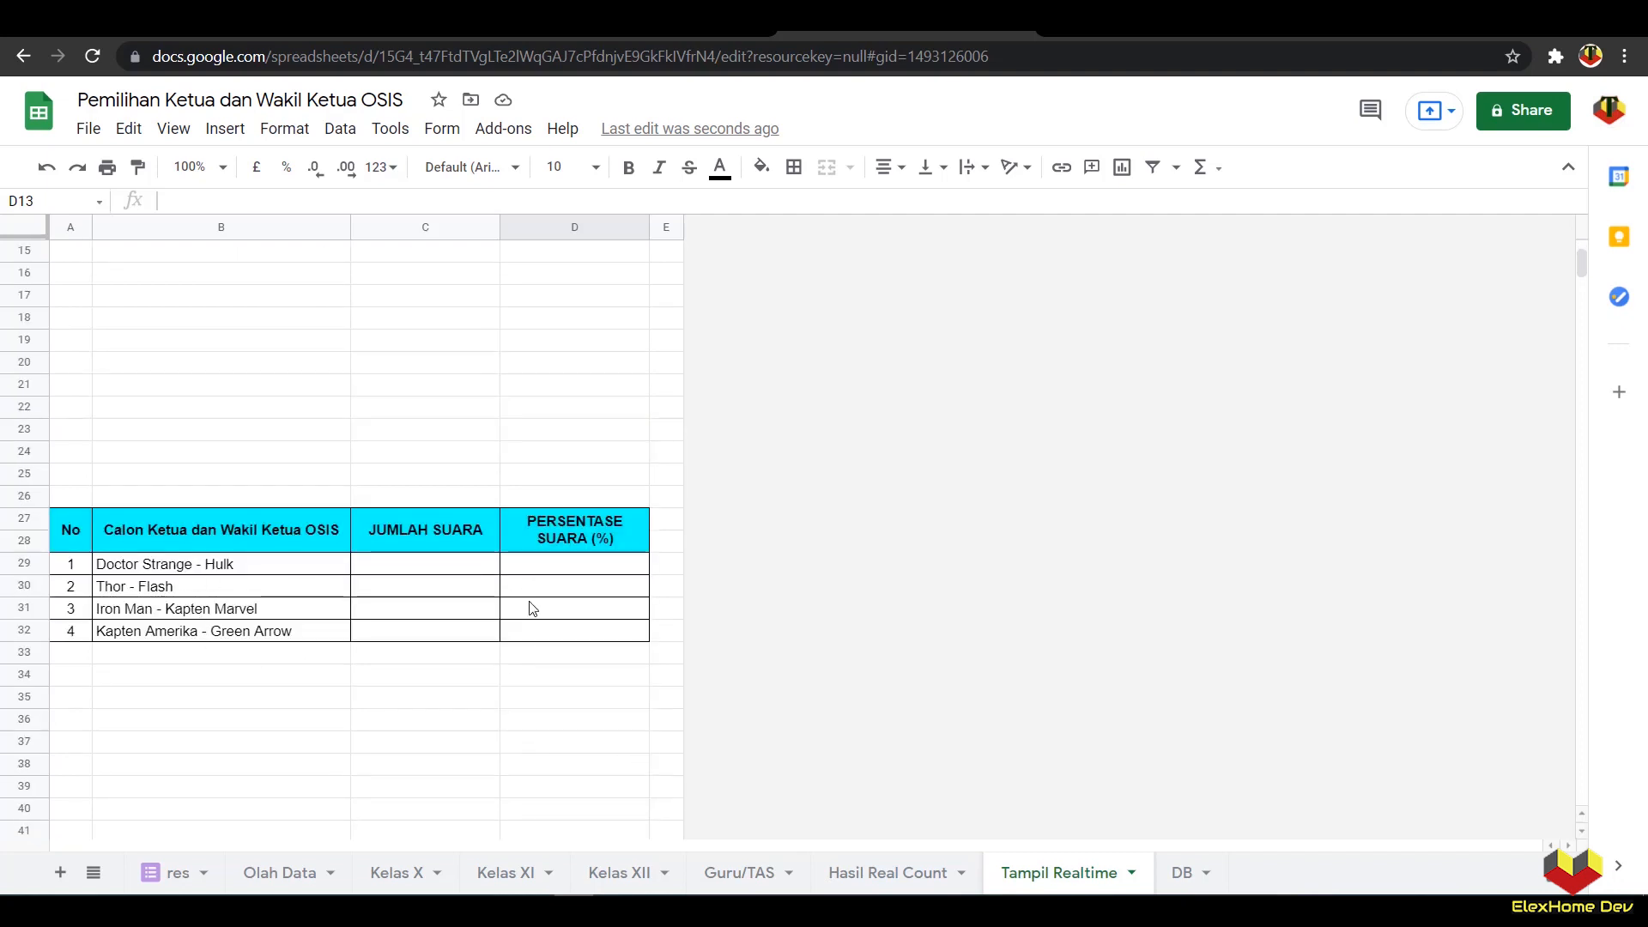
scroll(333, 540, "up", 4)
scroll(450, 625, "down", 4)
left_click(388, 573)
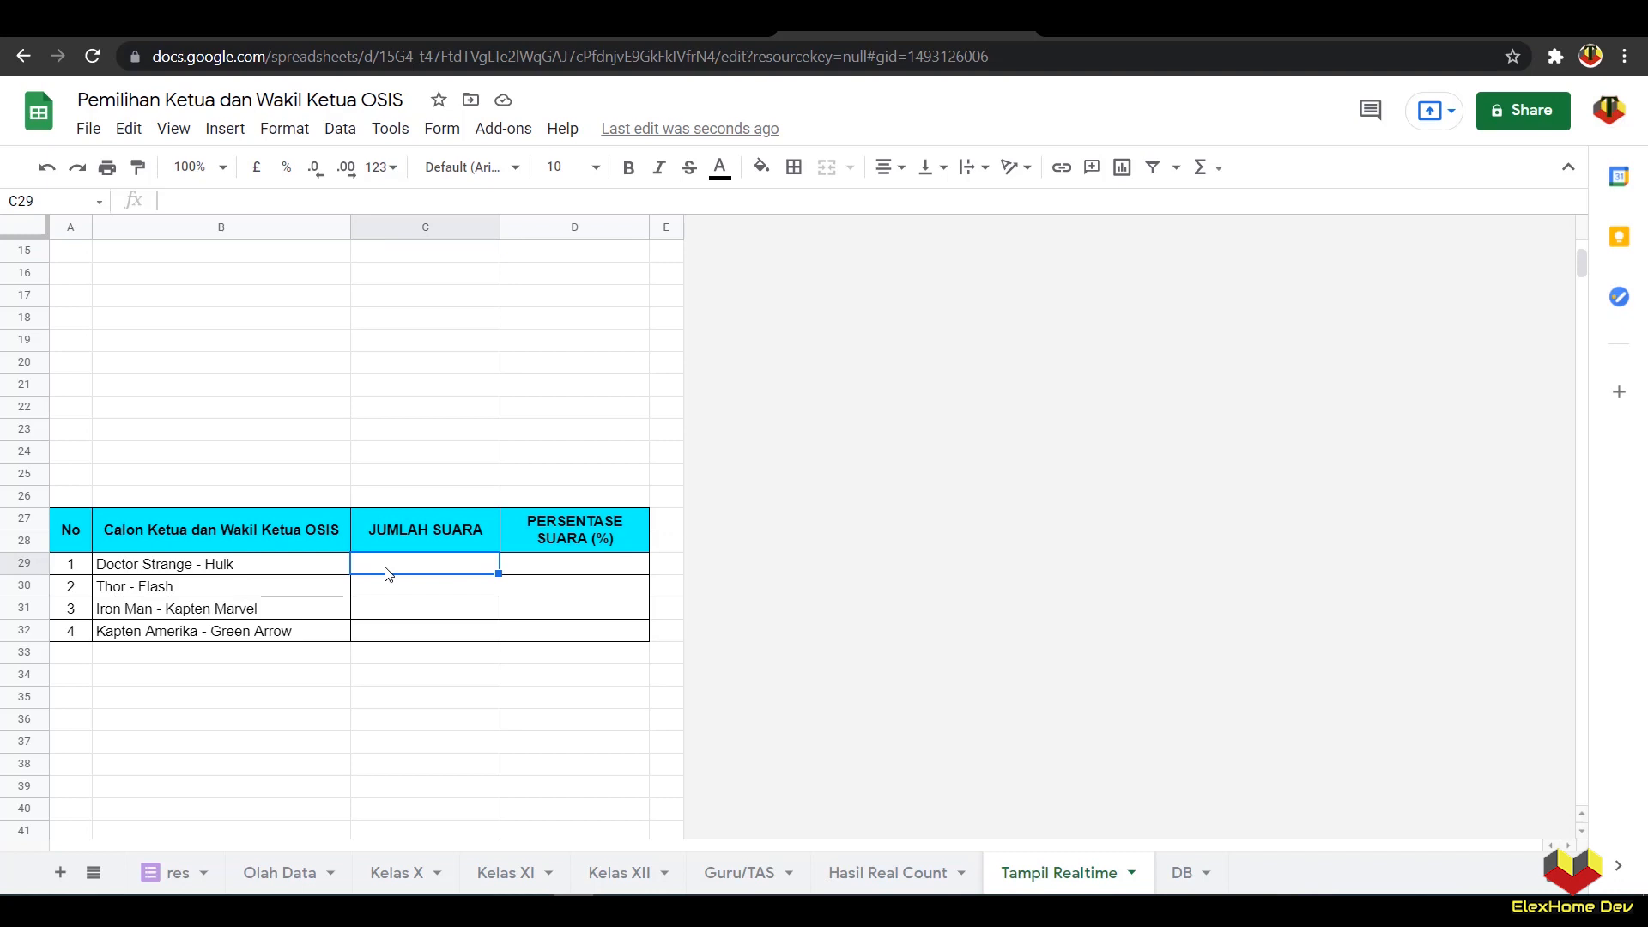
type("=")
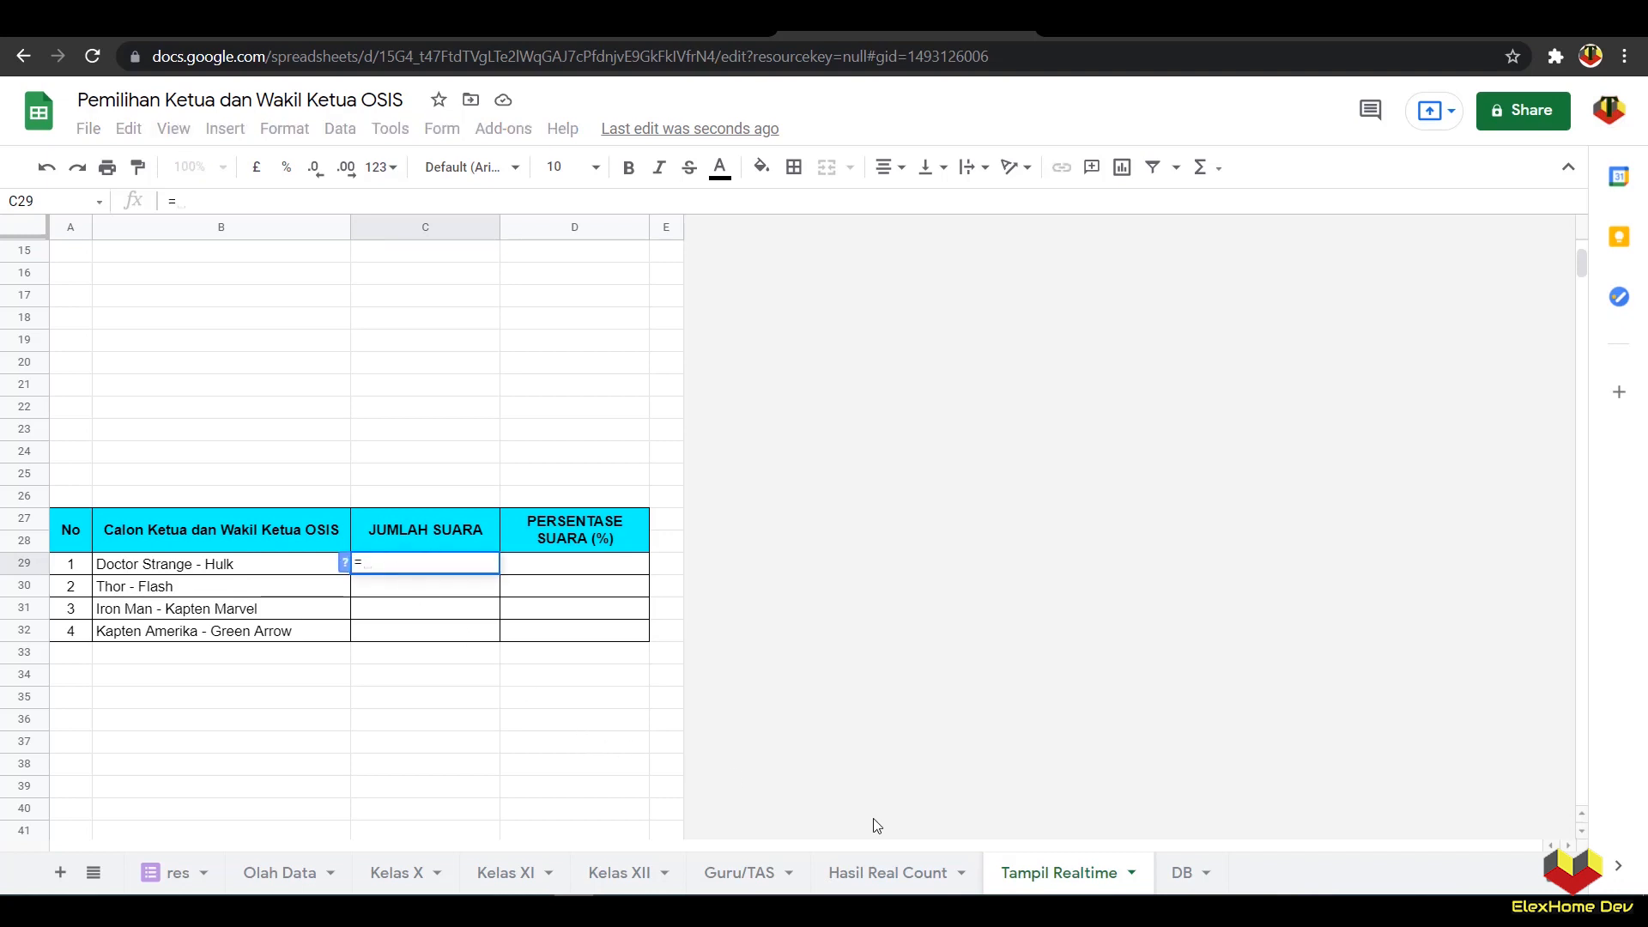
left_click(867, 874)
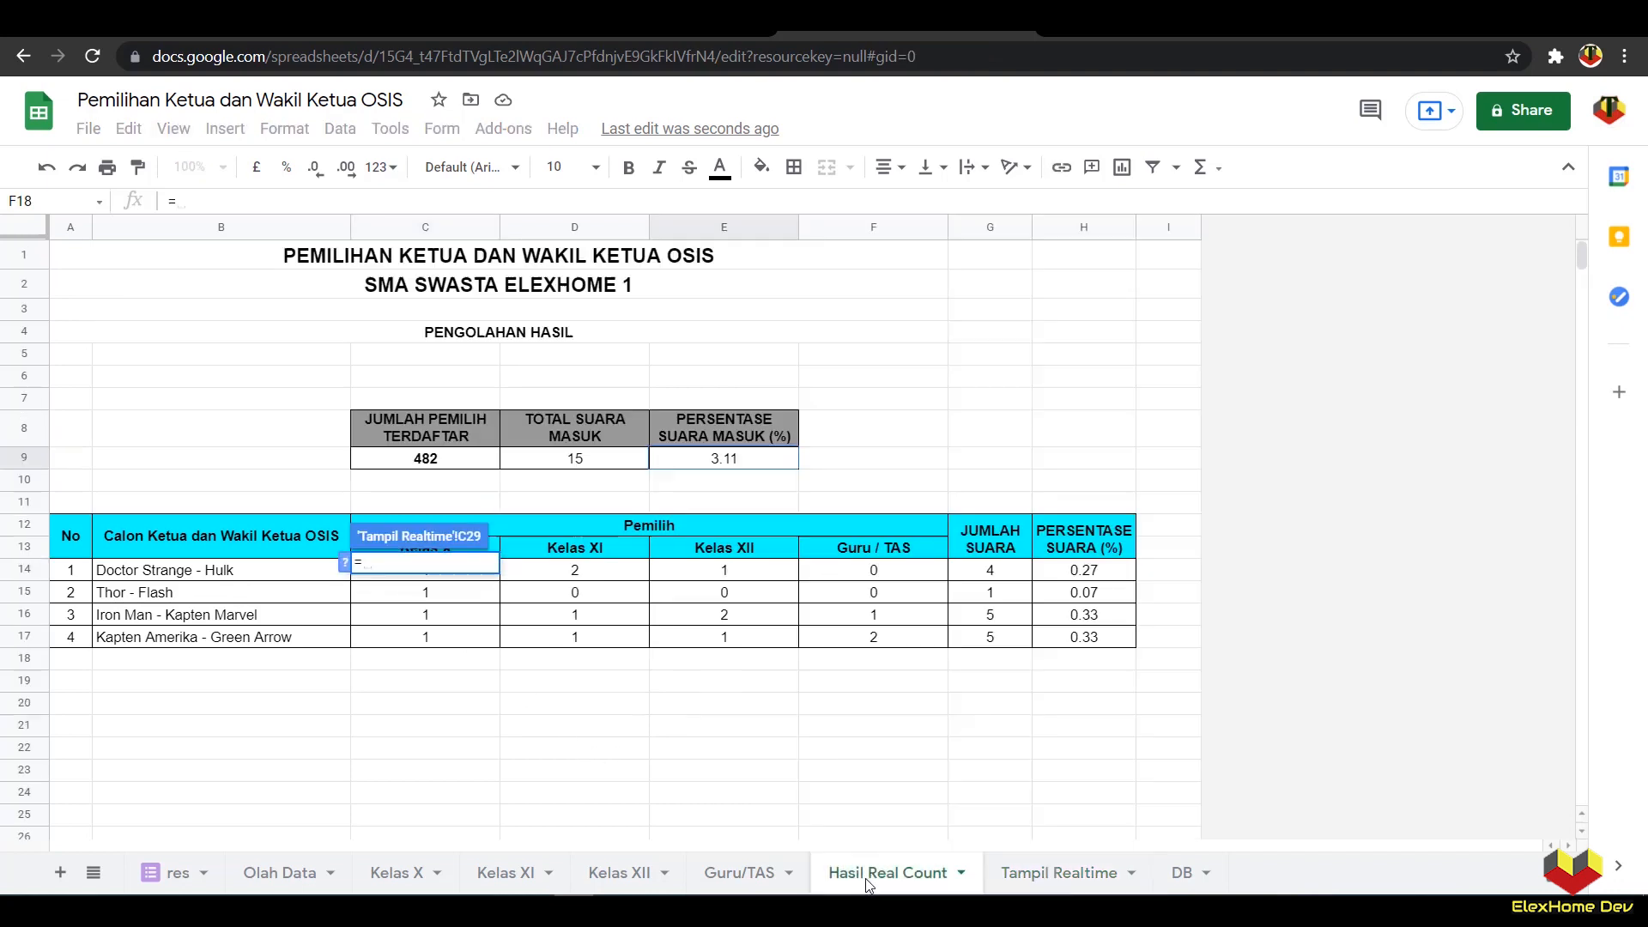
left_click(990, 572)
key("Return")
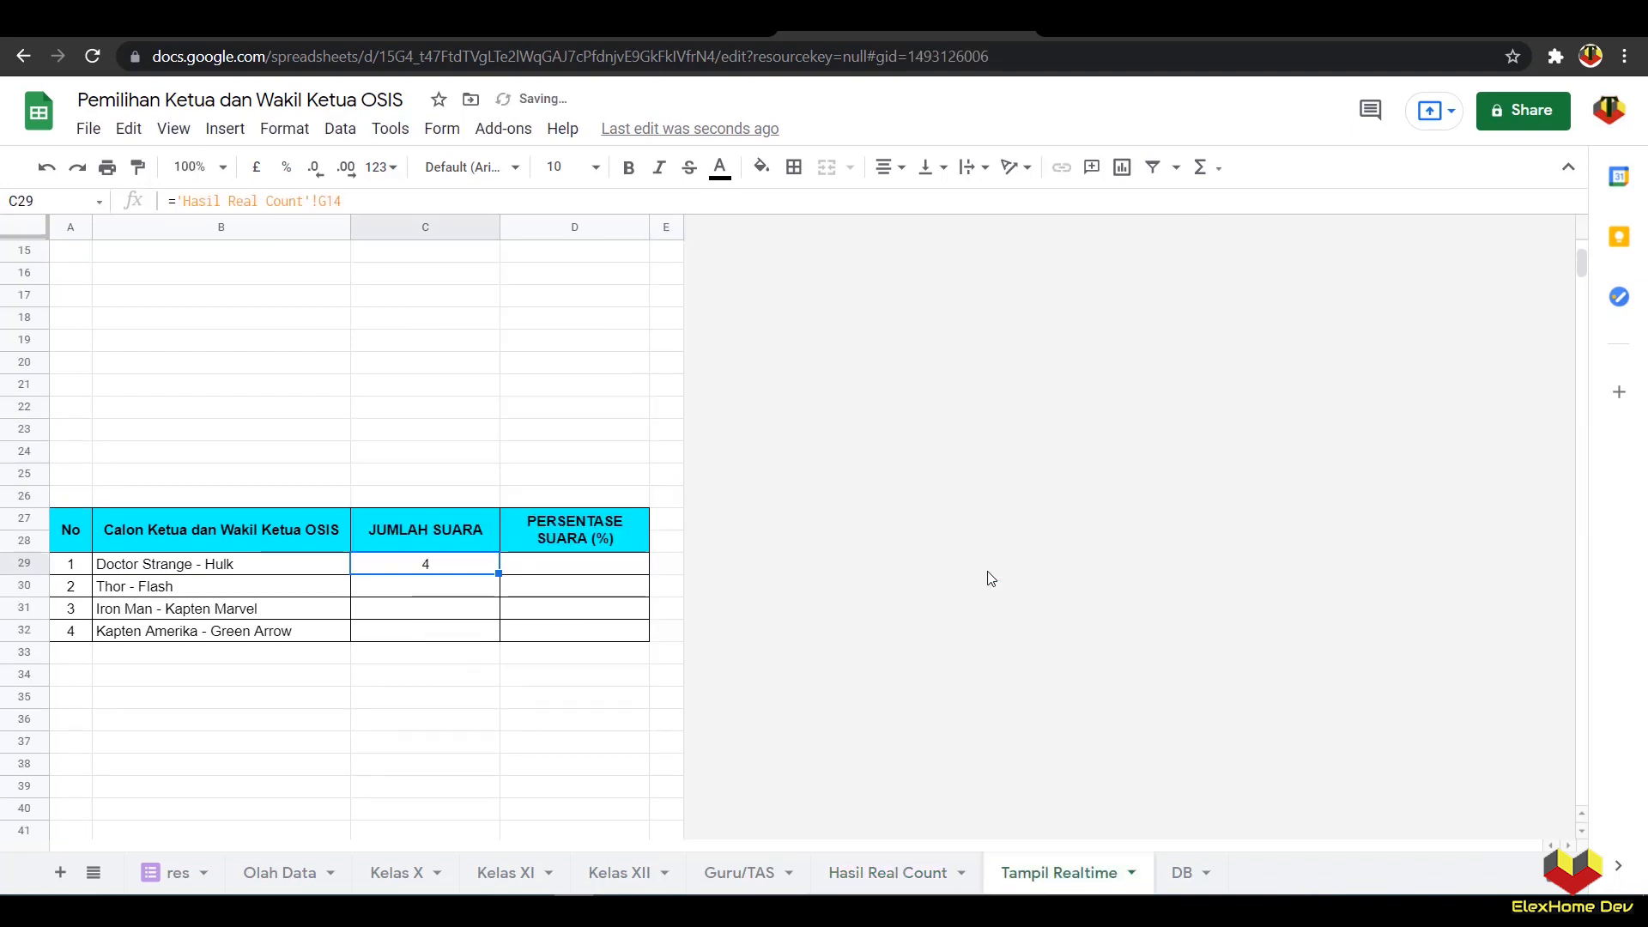
Step: Link D29 in Tampil Realtime to H14 of Hasil Real Count and fill the C29:D29 formulas down to row 32
left_click(588, 570)
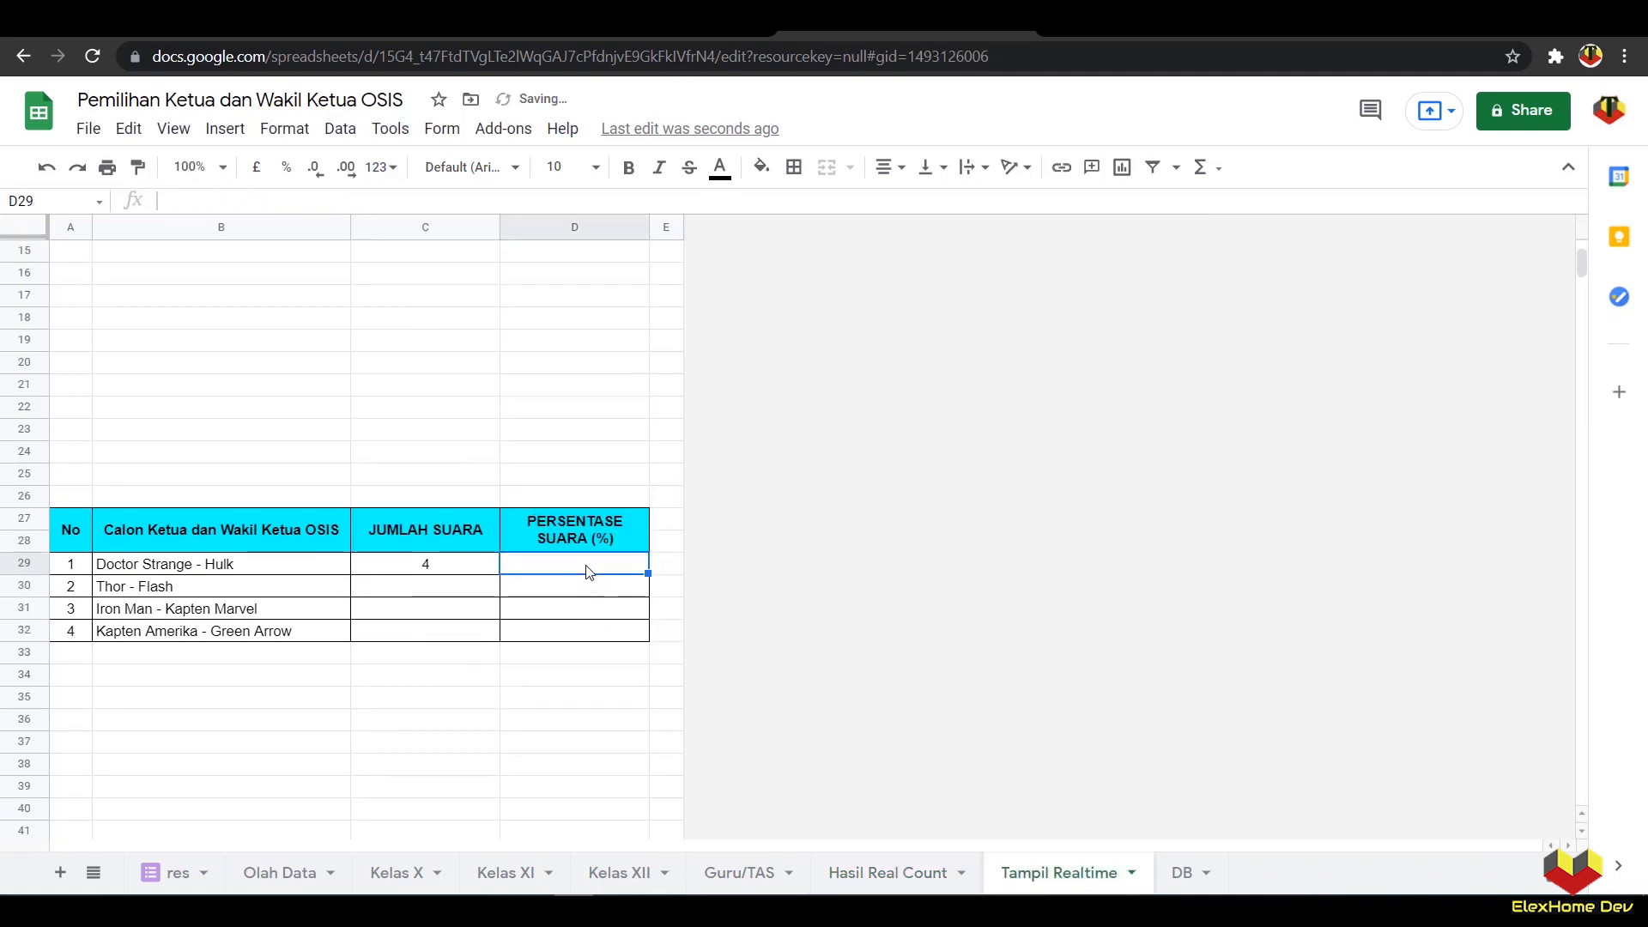
type("=")
left_click(918, 873)
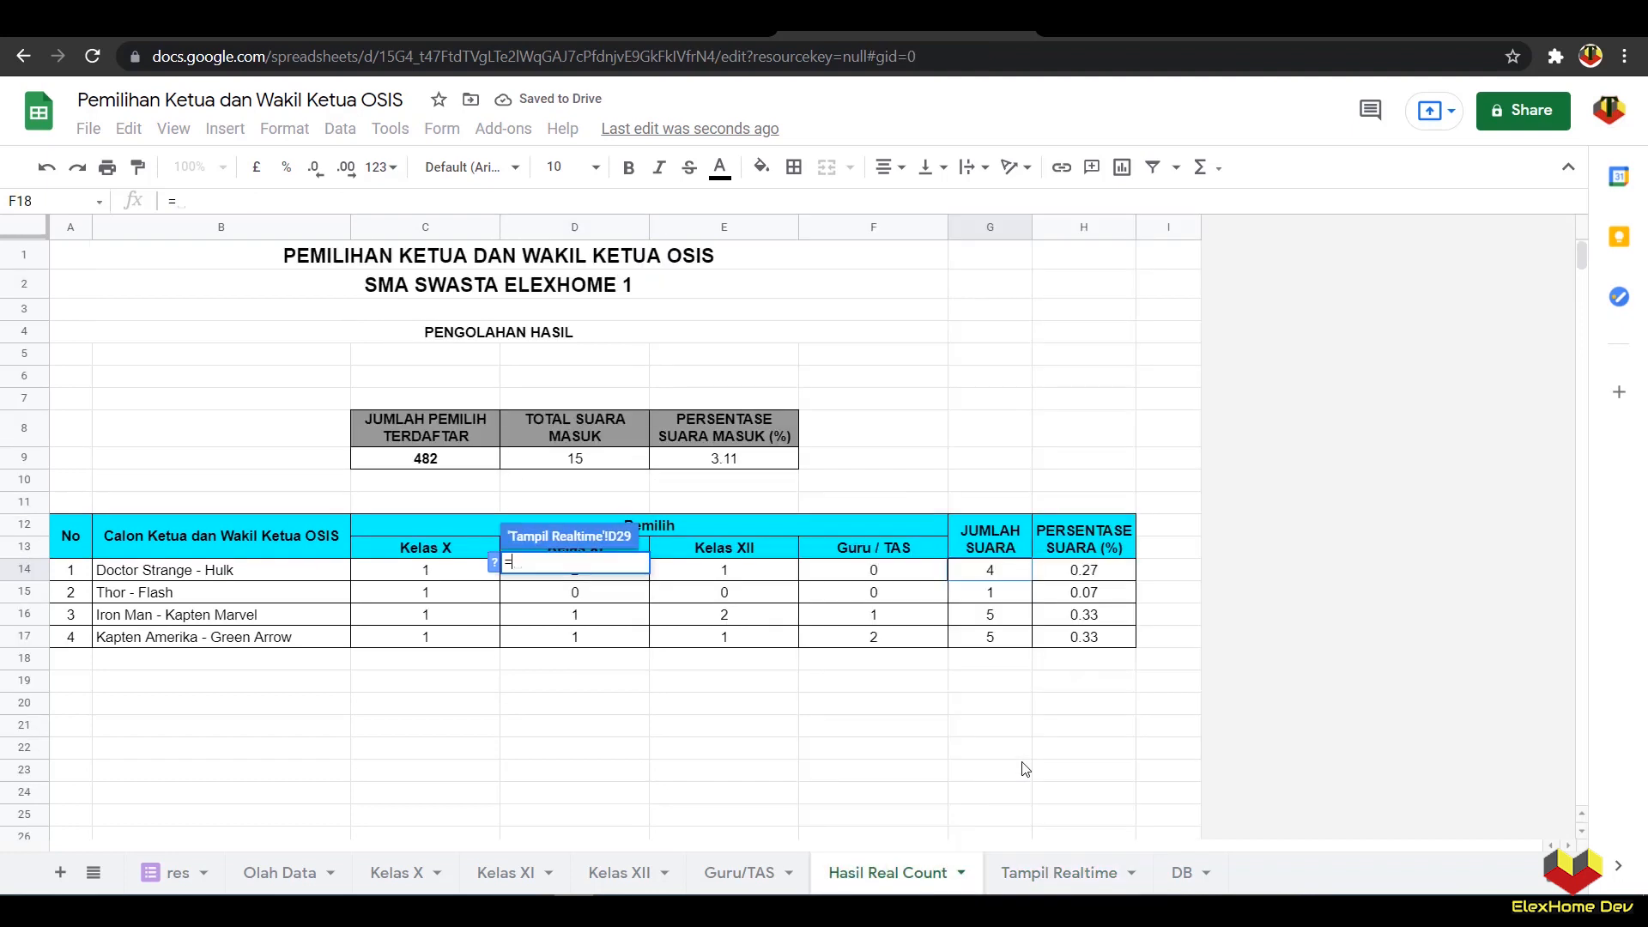
left_click(1064, 578)
key("Return")
left_click_drag(455, 571, 553, 674)
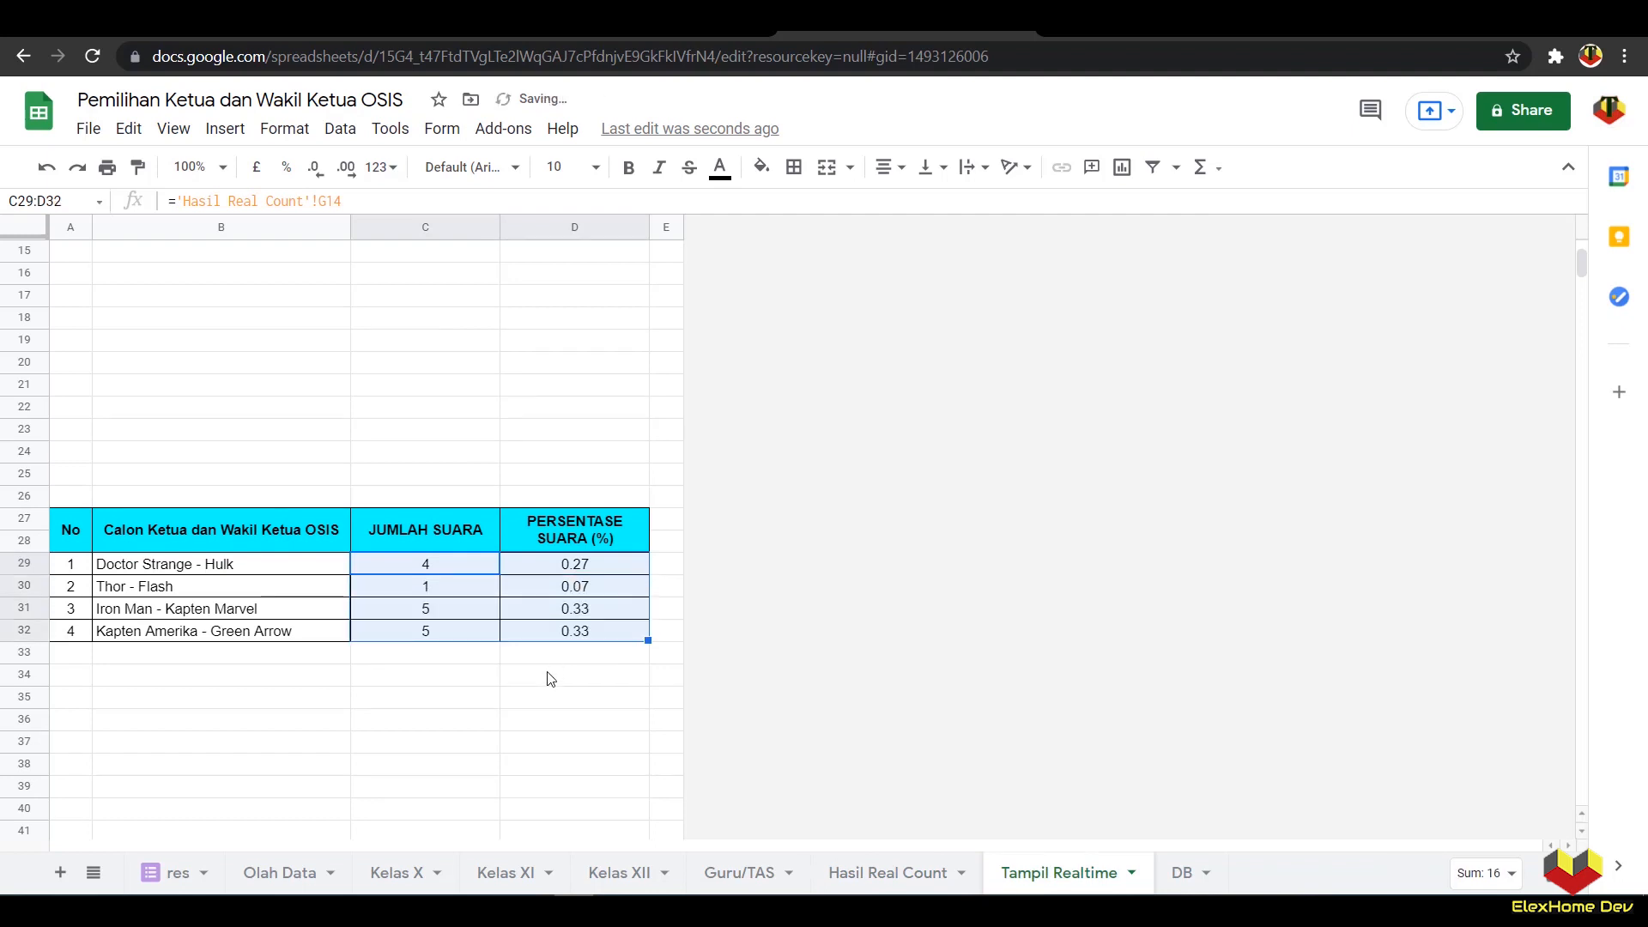
left_click(884, 873)
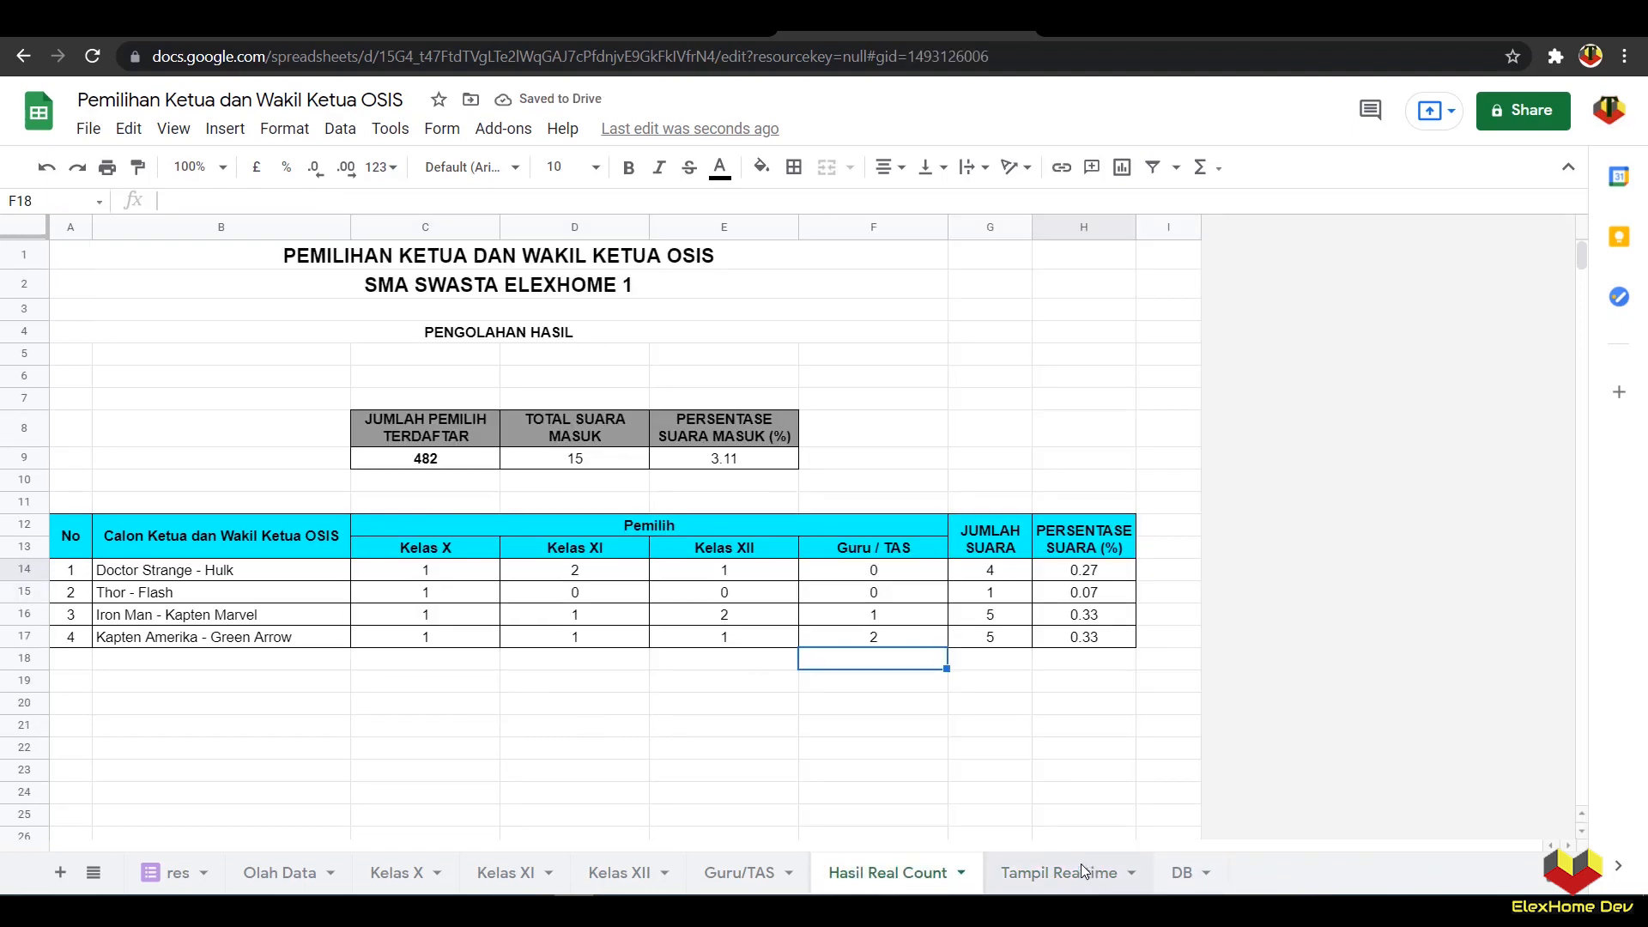
Step: Insert a pie chart of the candidates' vote counts from B29:C32 on the Tampil Realtime sheet
left_click(1085, 873)
scroll(563, 618, "up", 5)
scroll(562, 618, "down", 3)
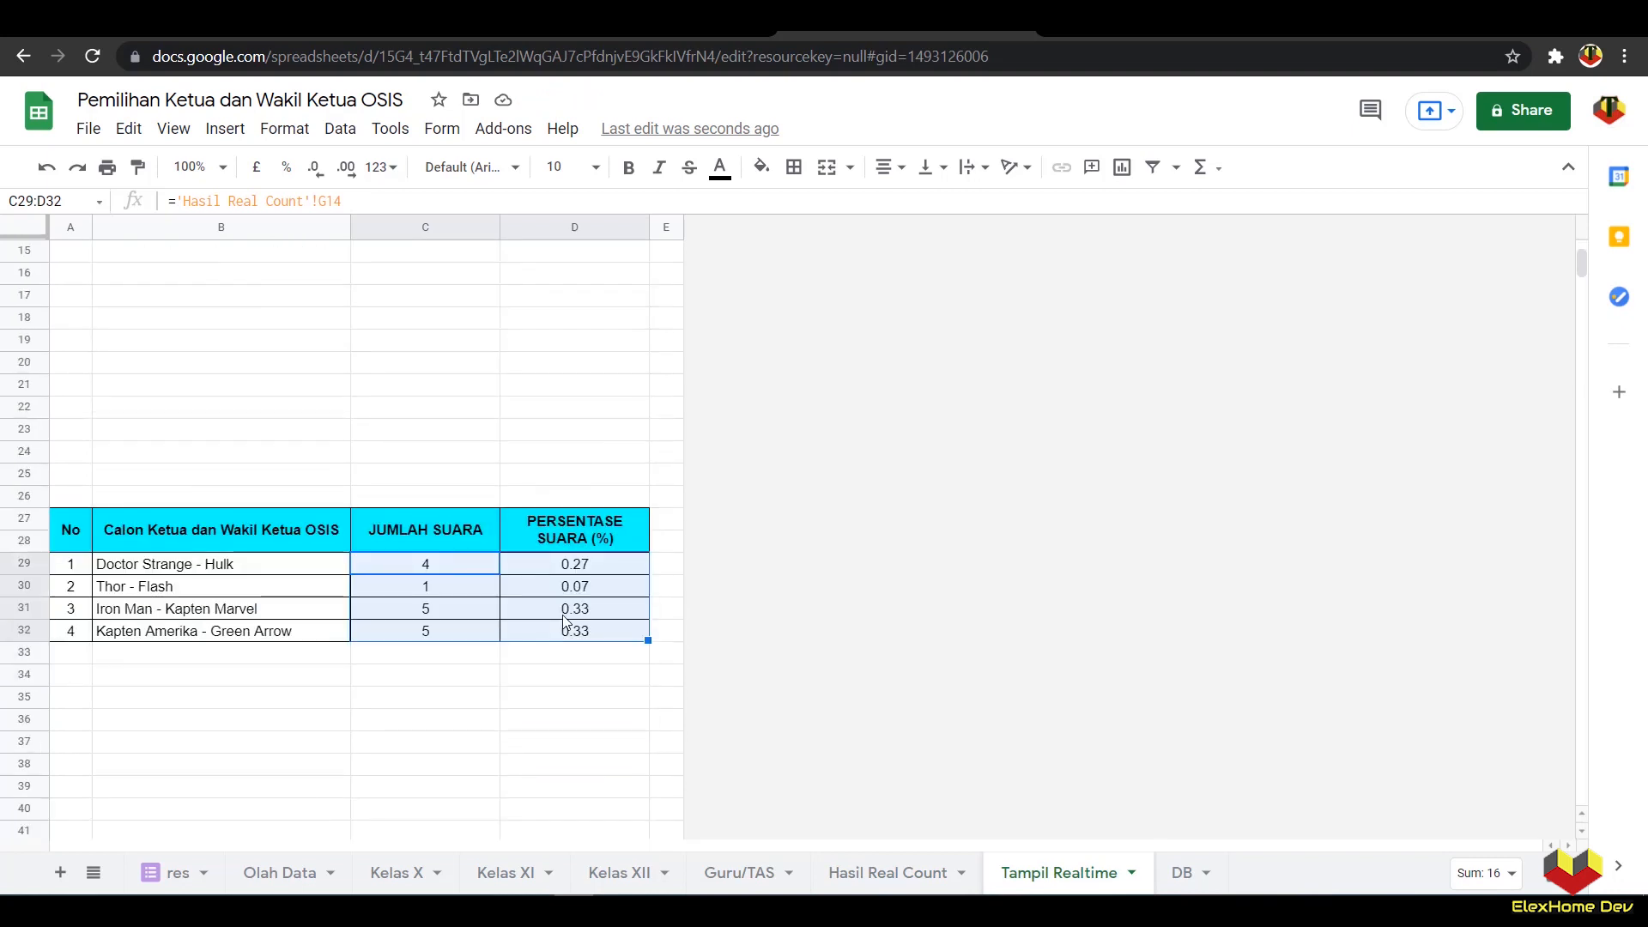
scroll(432, 583, "up", 2)
scroll(463, 635, "down", 3)
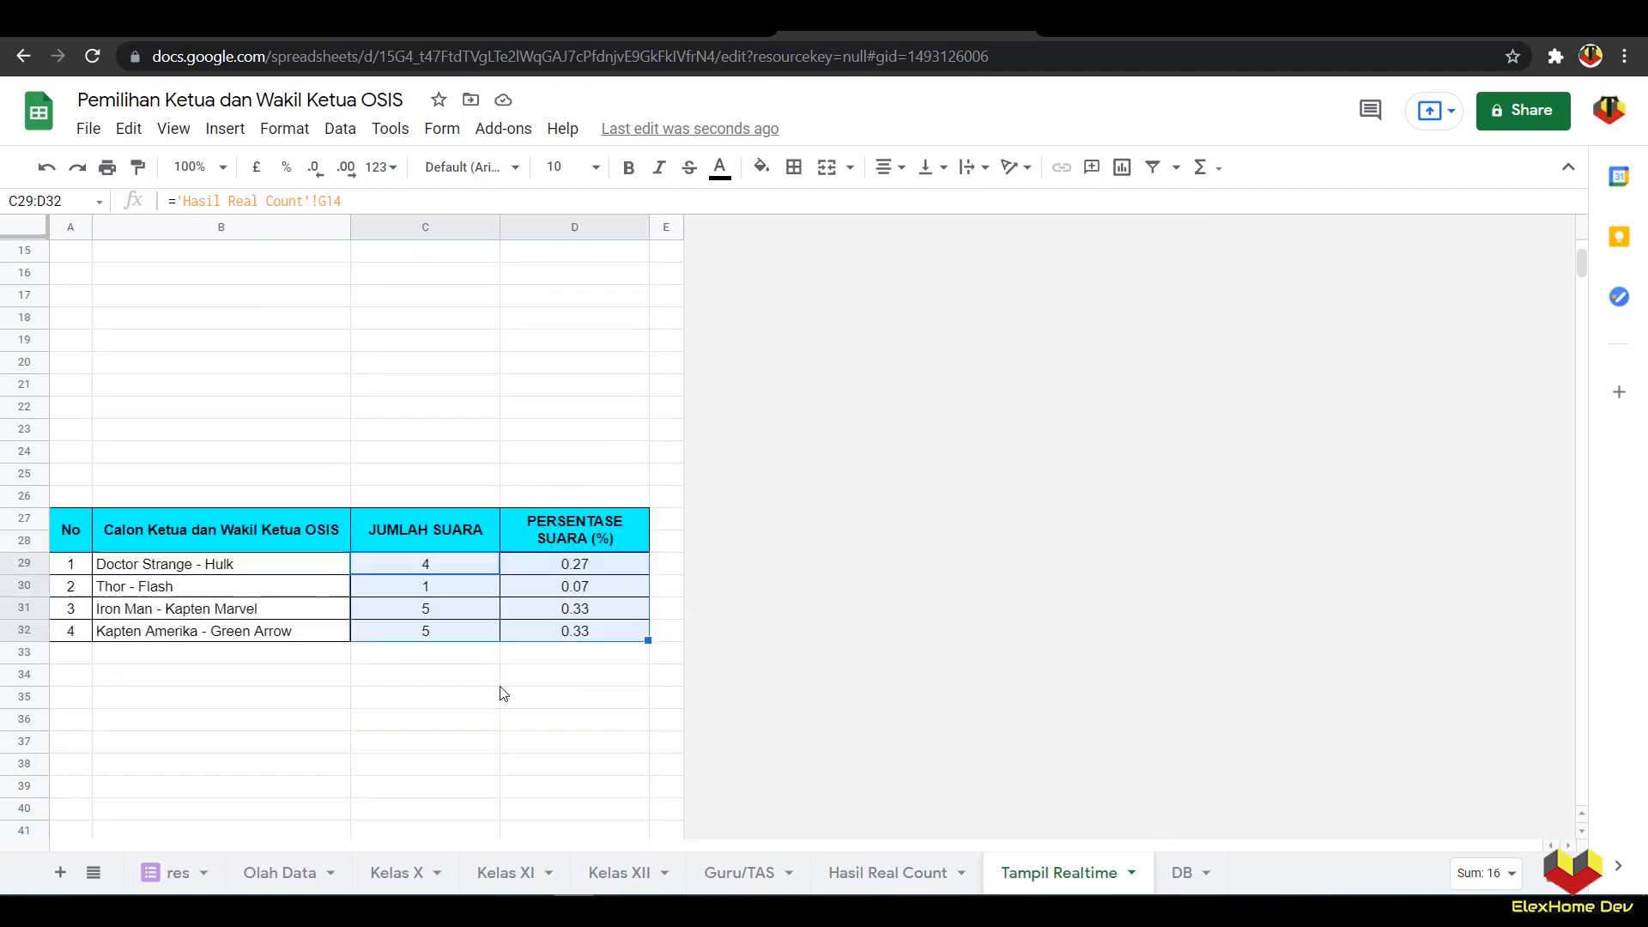
left_click(312, 661)
left_click_drag(212, 571, 397, 632)
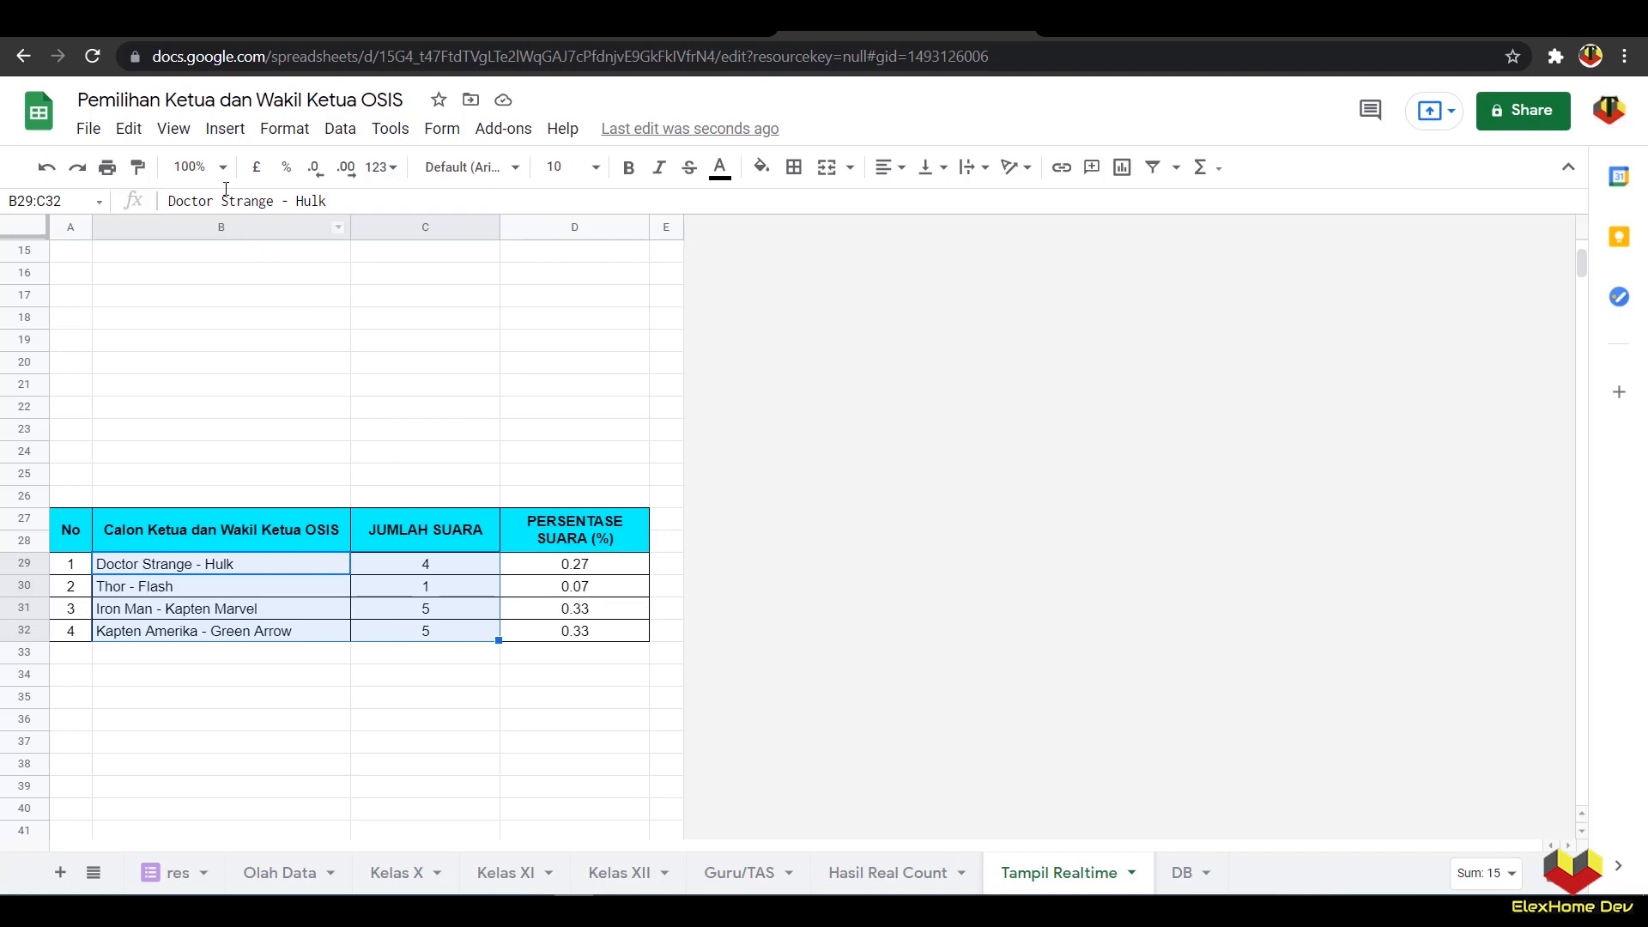
left_click(223, 128)
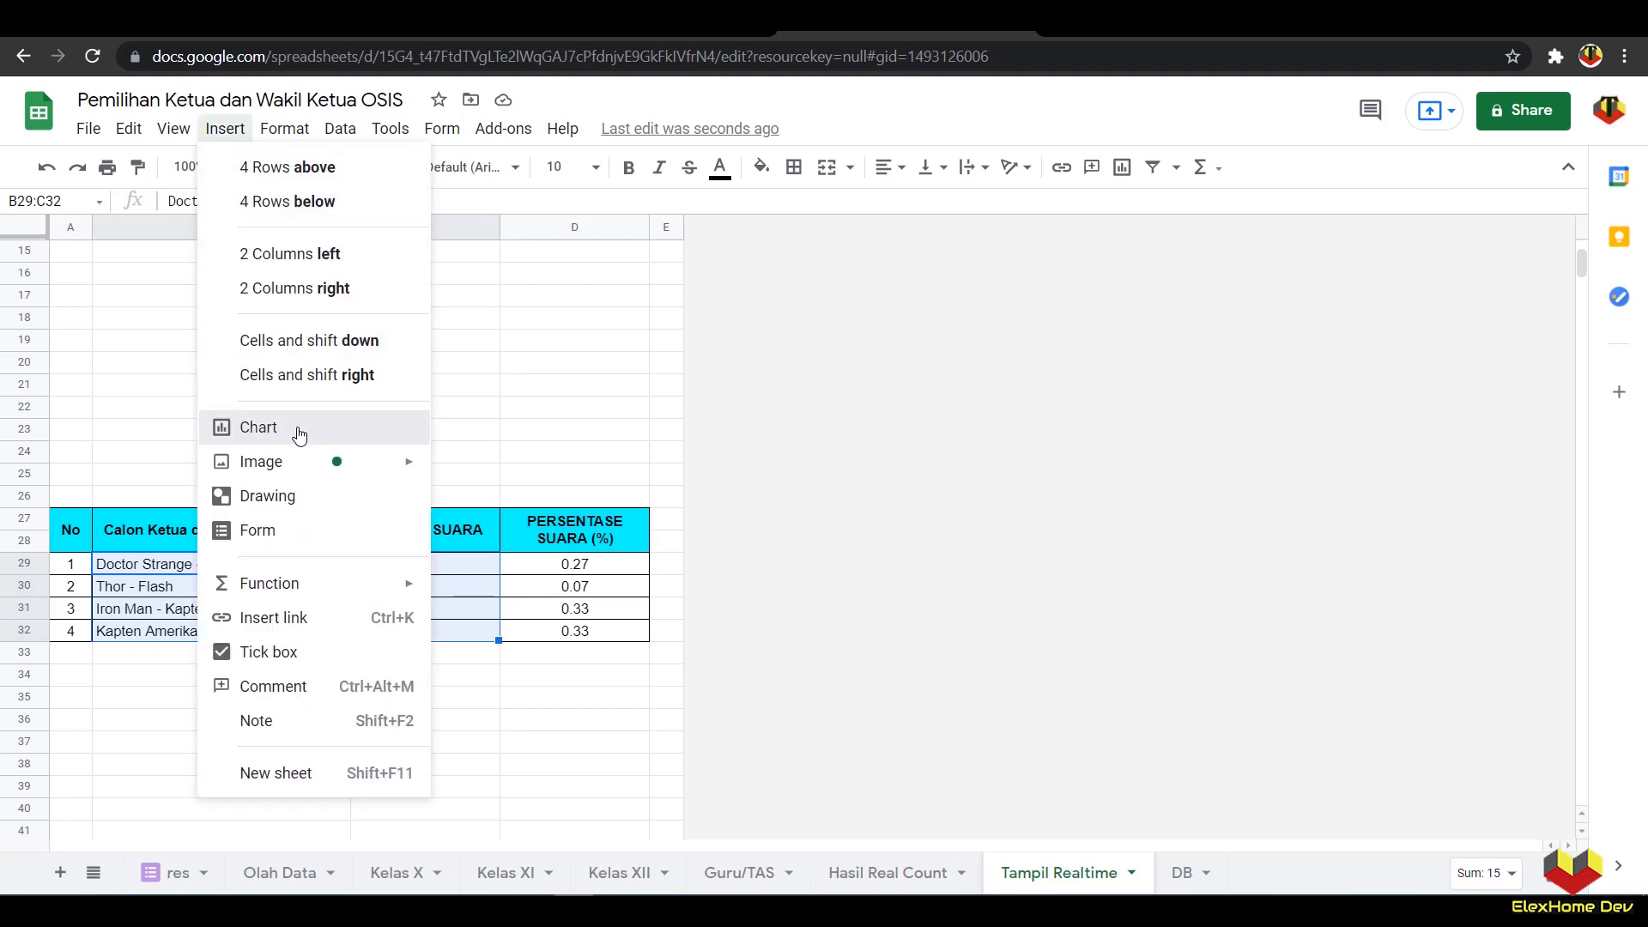
left_click(249, 427)
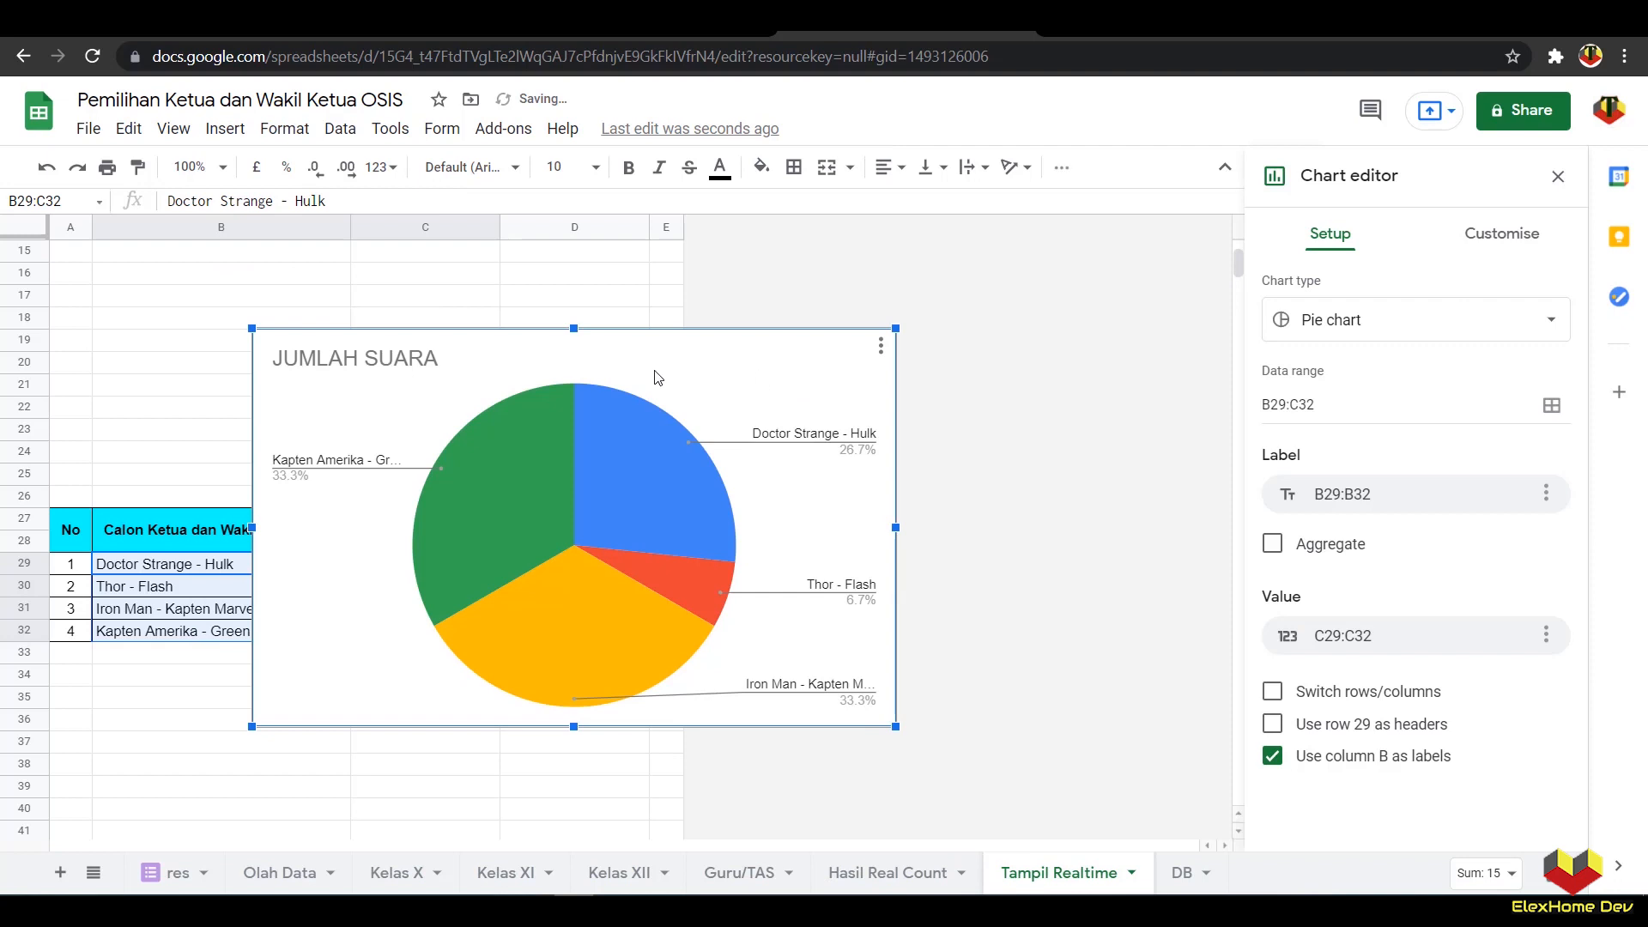
left_click(1322, 331)
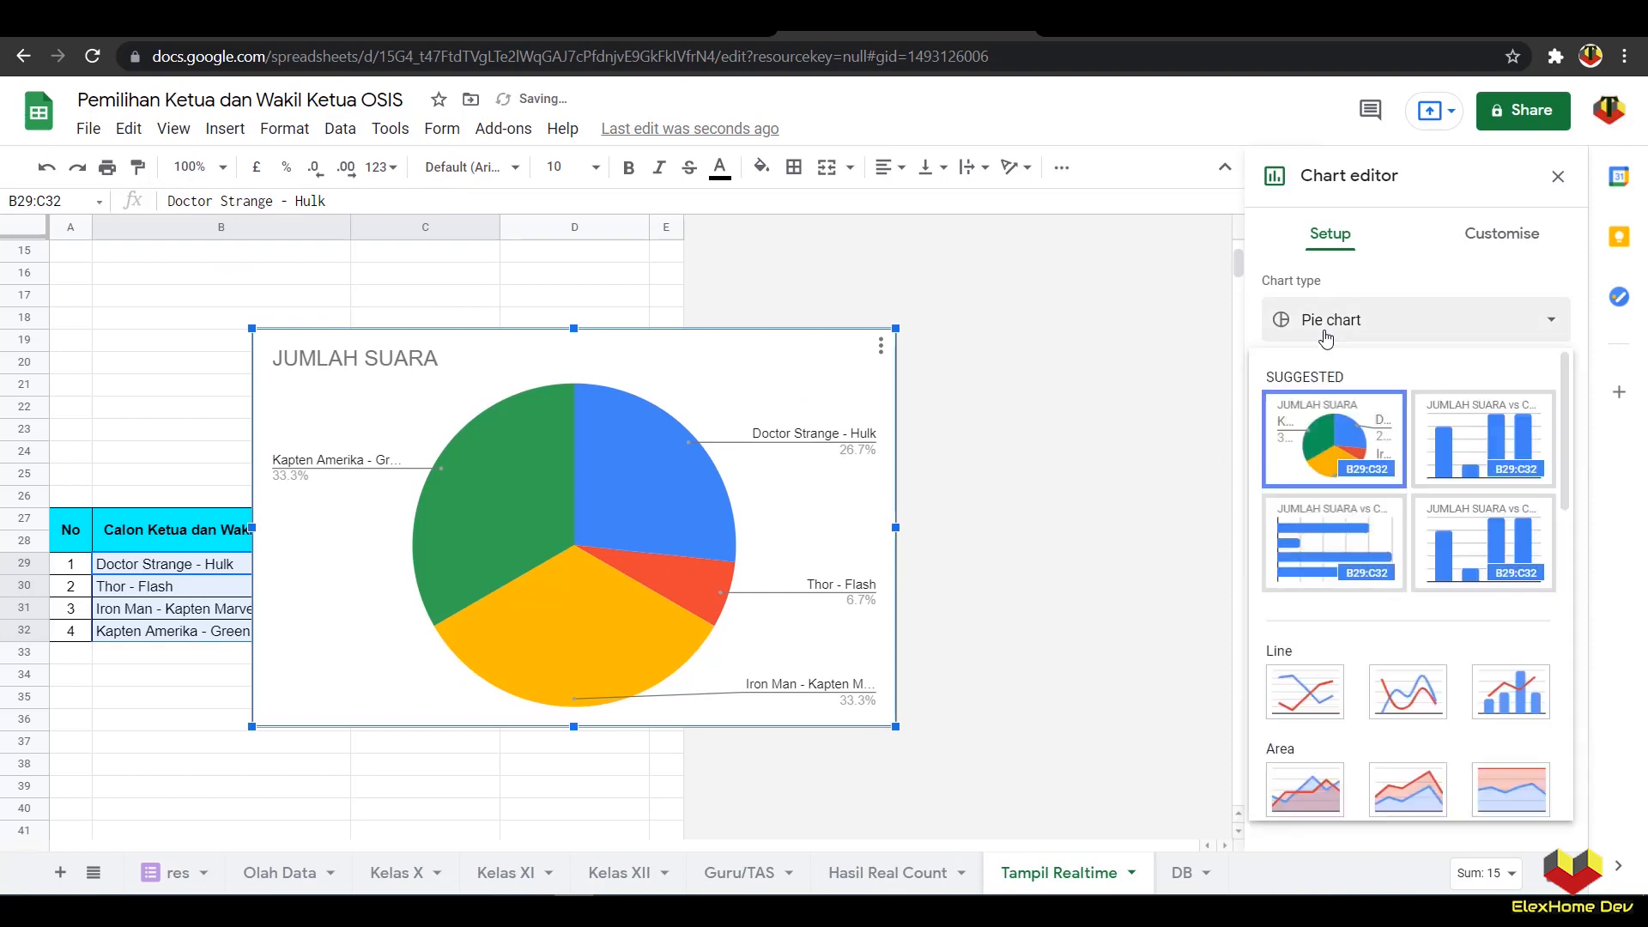
left_click(1344, 436)
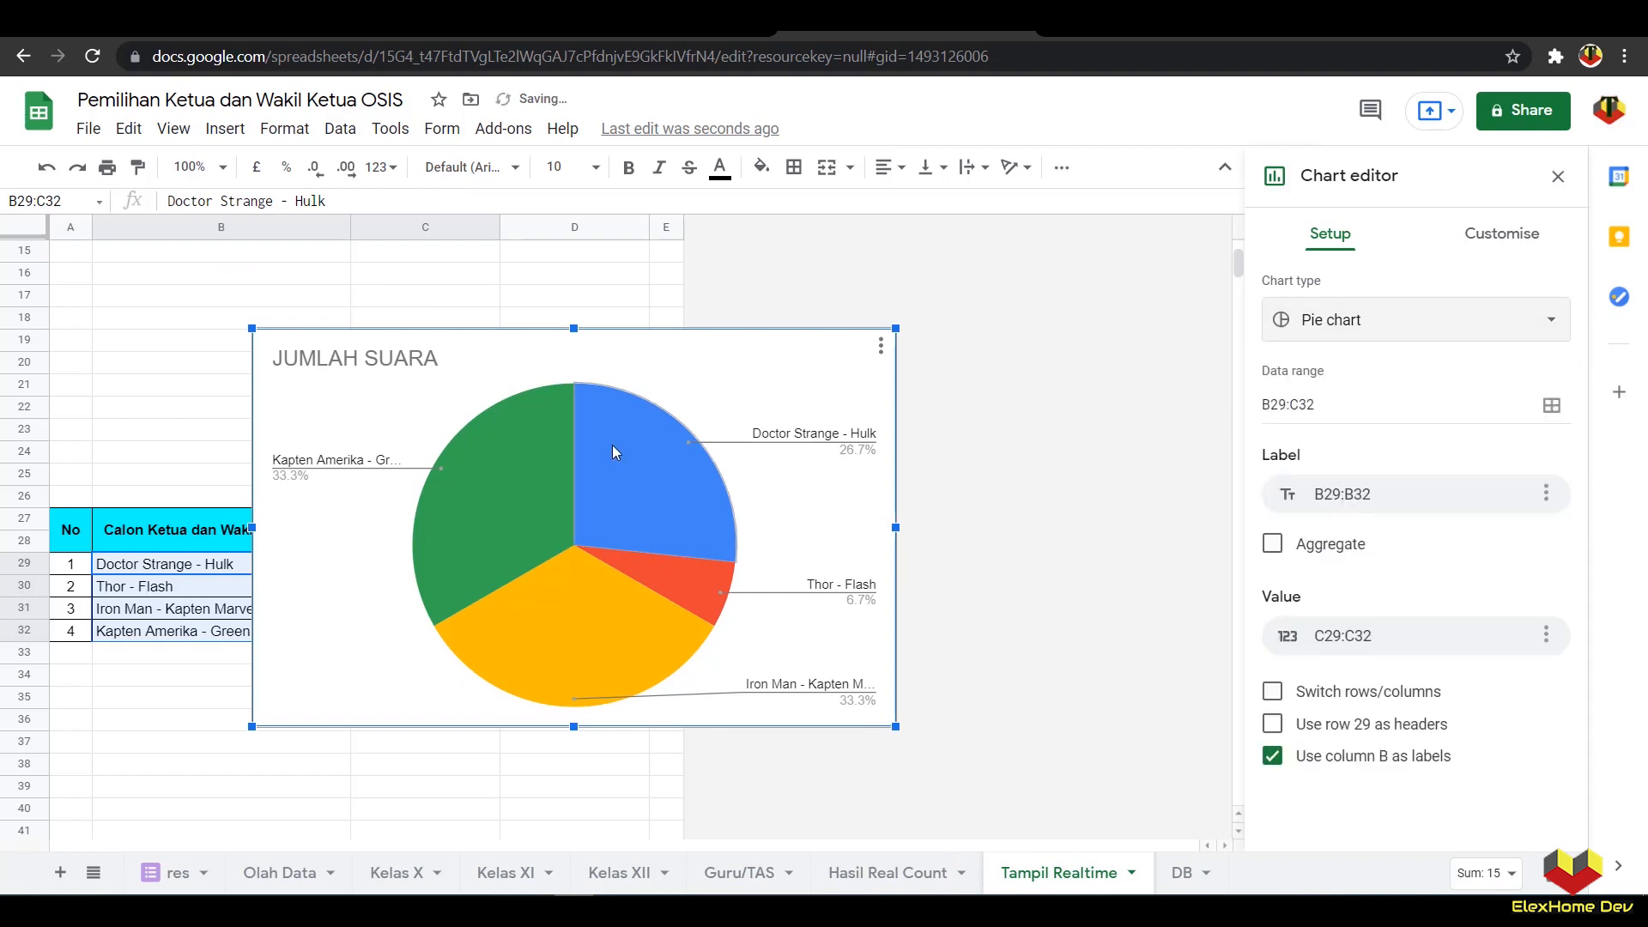
Step: Move the pie chart between the summary table and the candidate table, and shrink it slightly to span rows 8 to 25
scroll(611, 446, "up", 3)
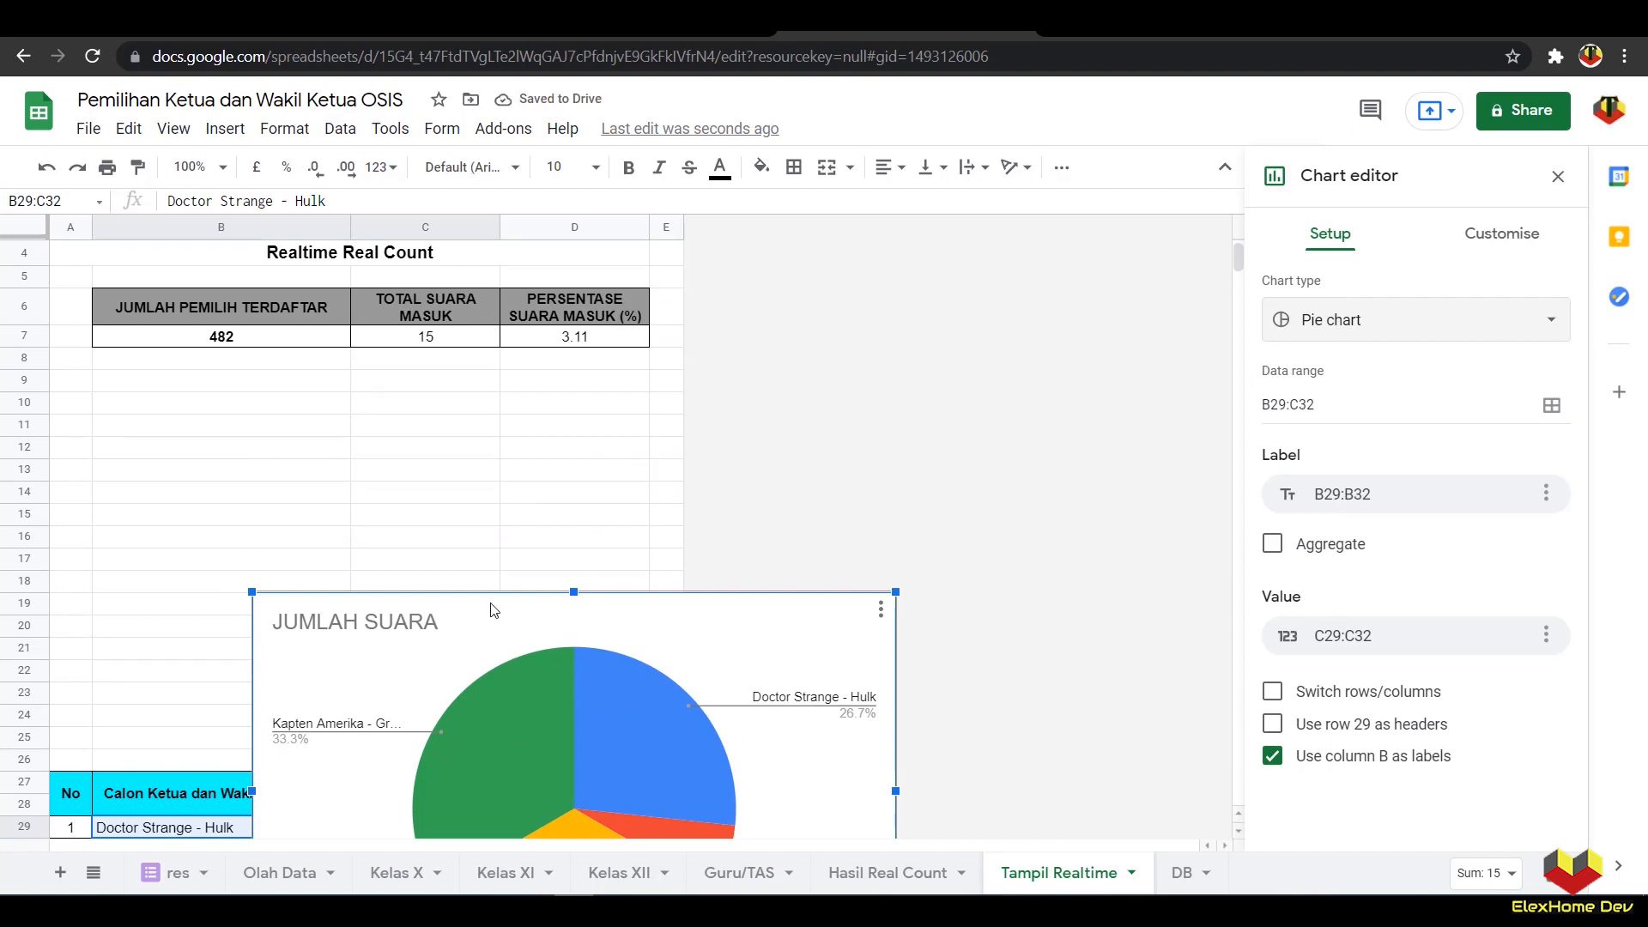
left_click_drag(460, 599, 260, 530)
left_click_drag(343, 497, 375, 355)
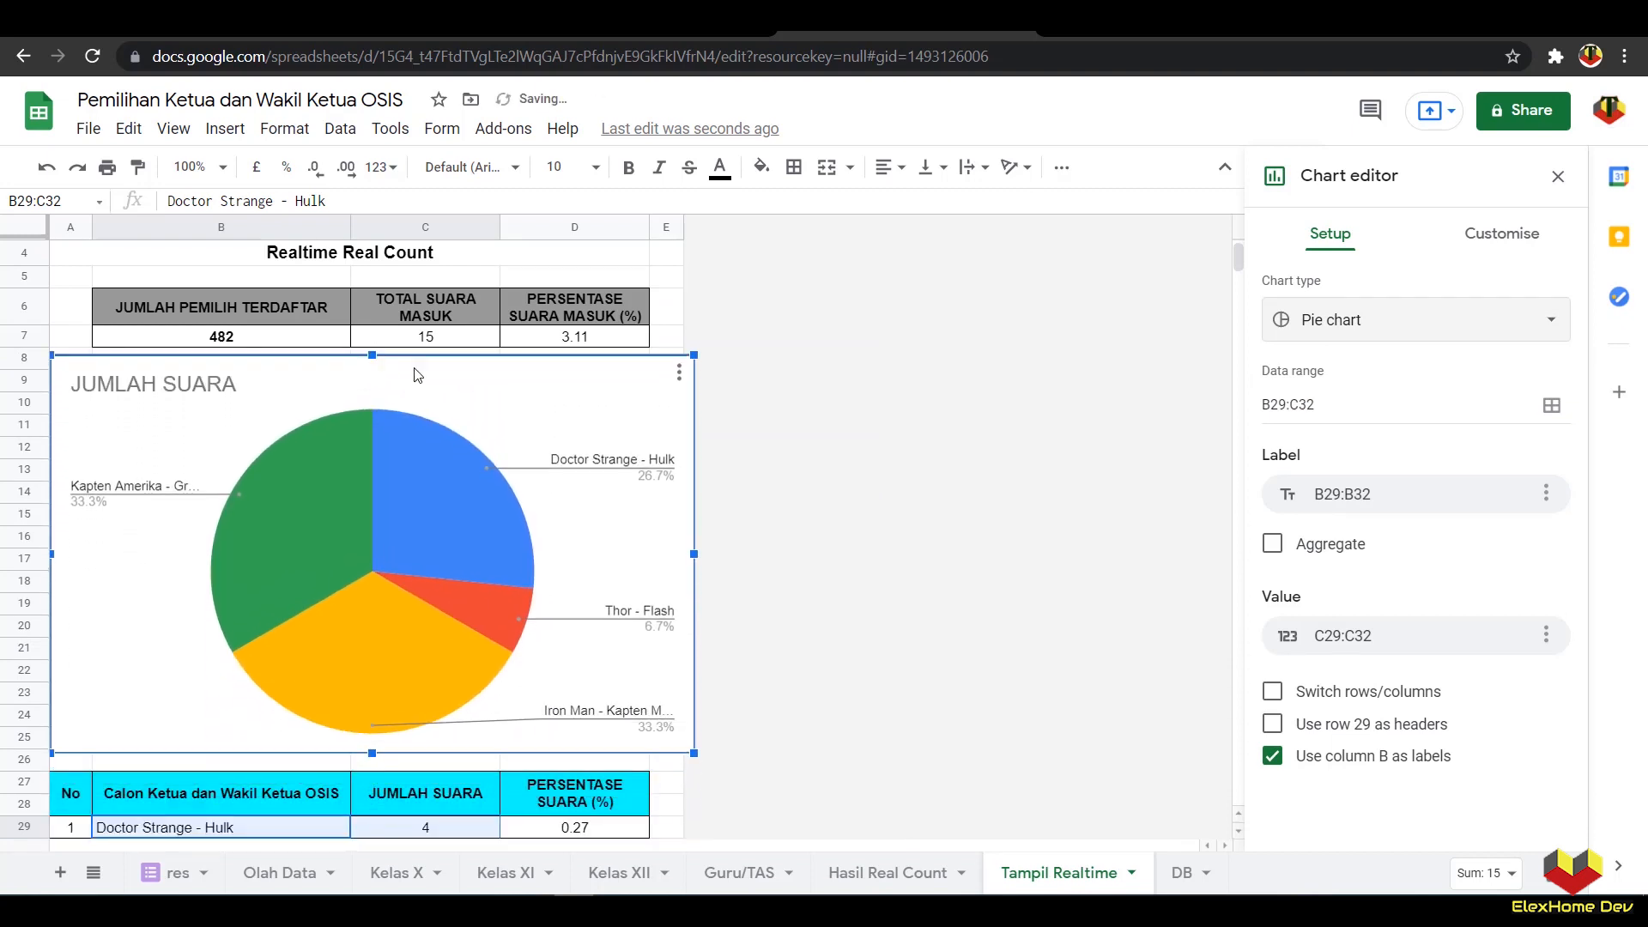
left_click_drag(695, 751, 672, 740)
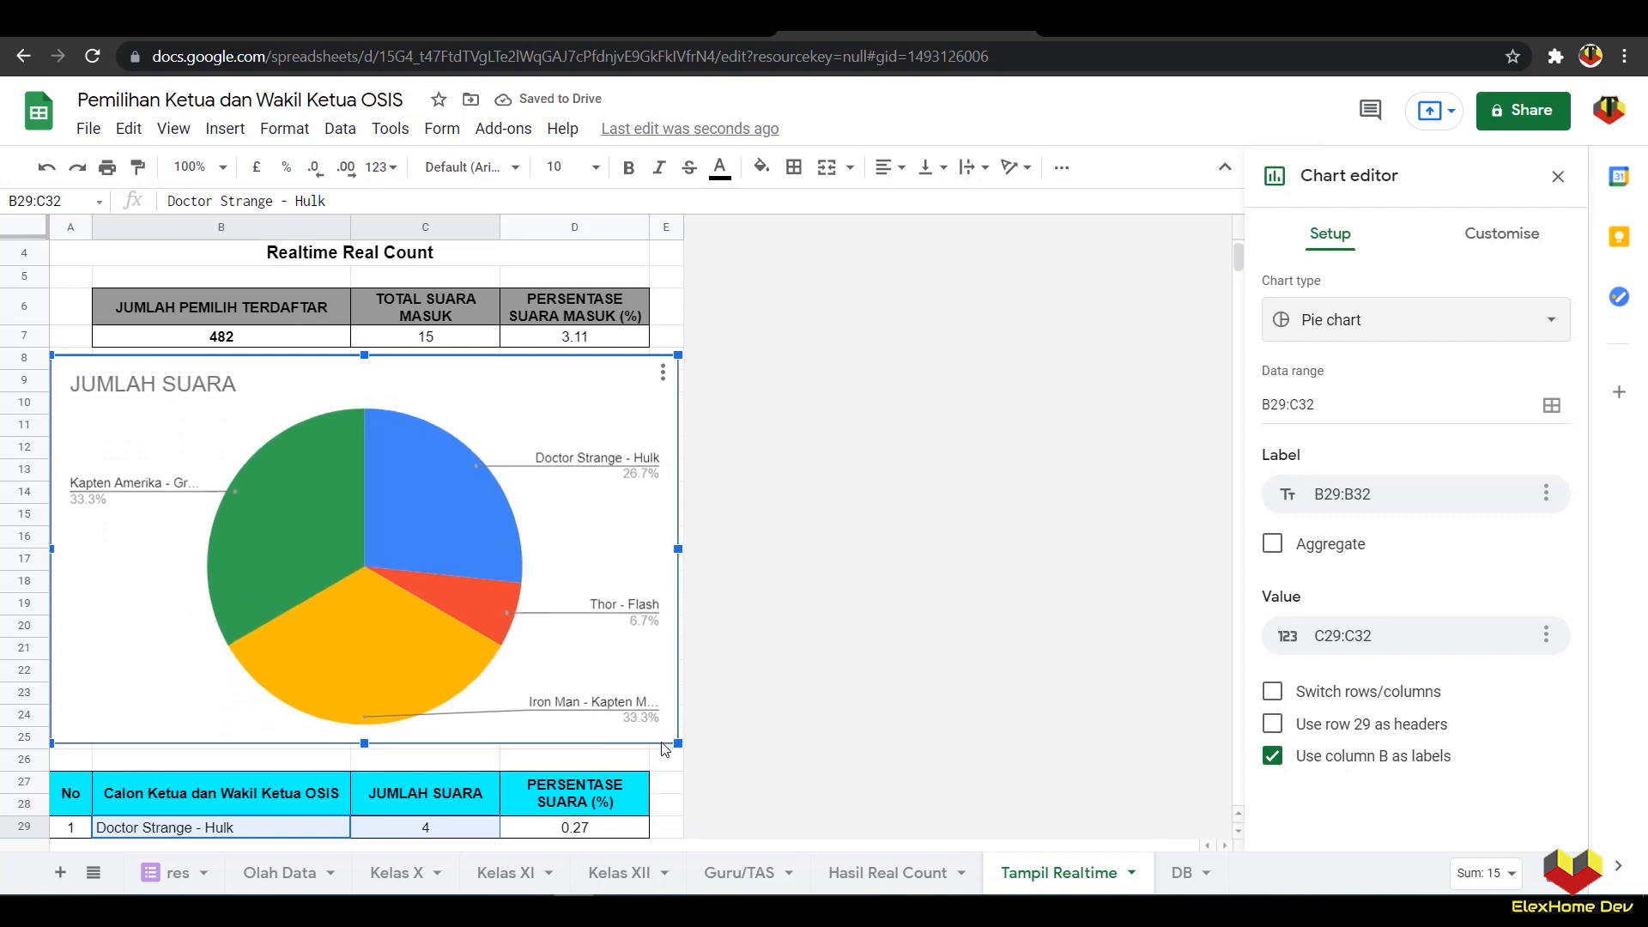
Step: Centre the chart title JUMLAH SUARA and make it bold
left_click(221, 385)
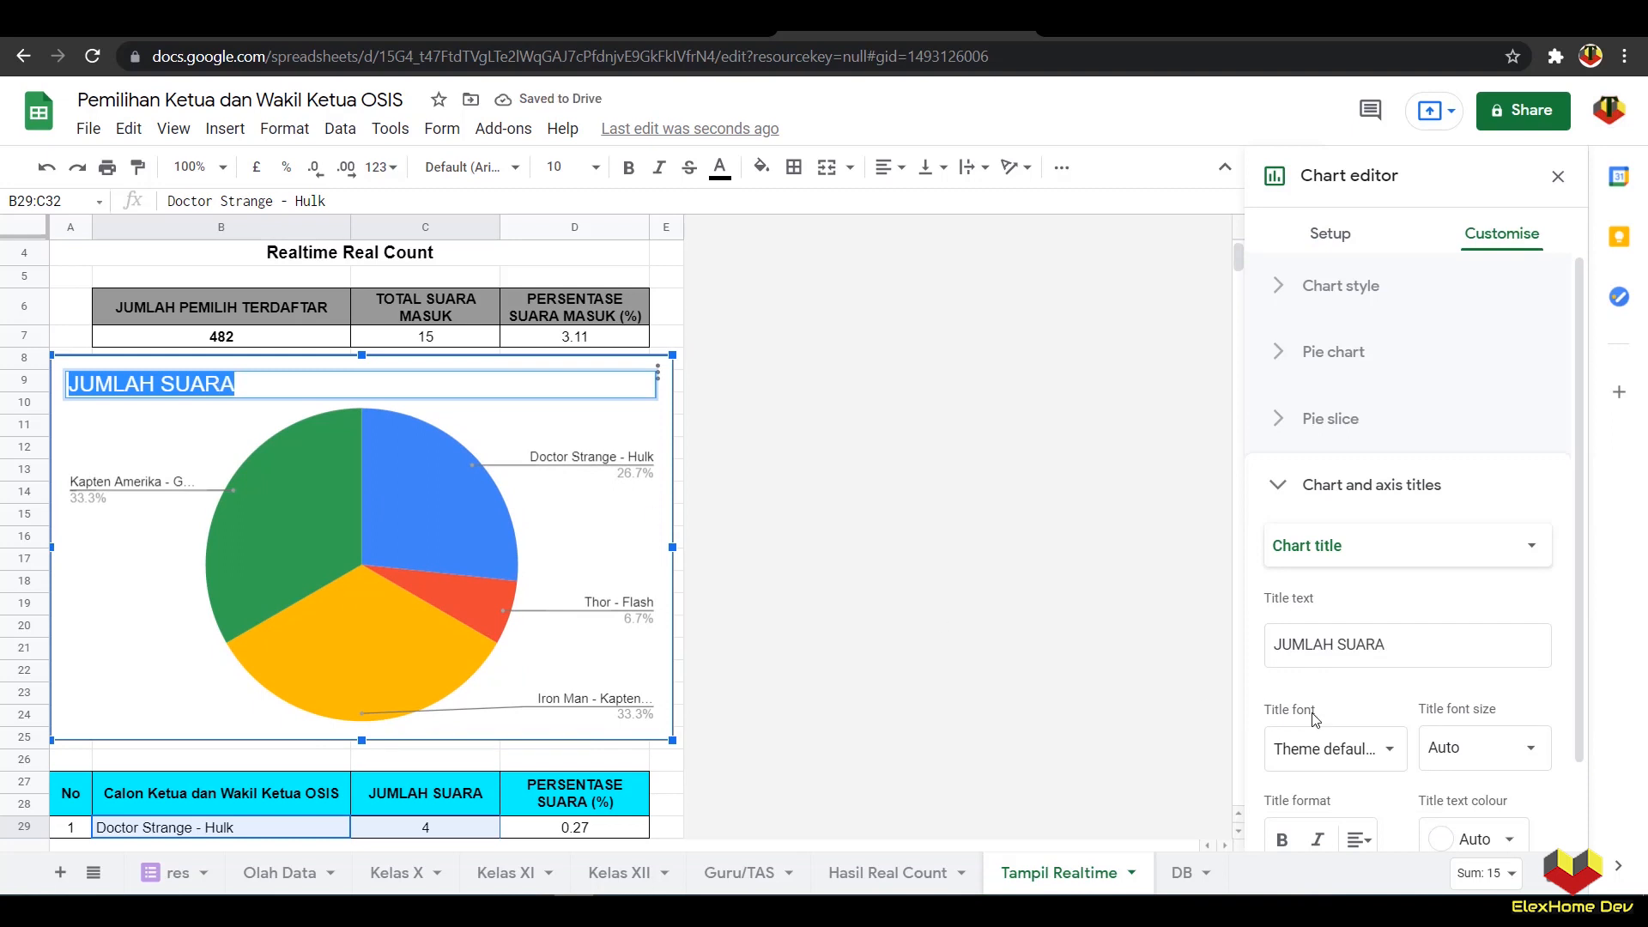
left_click(1356, 833)
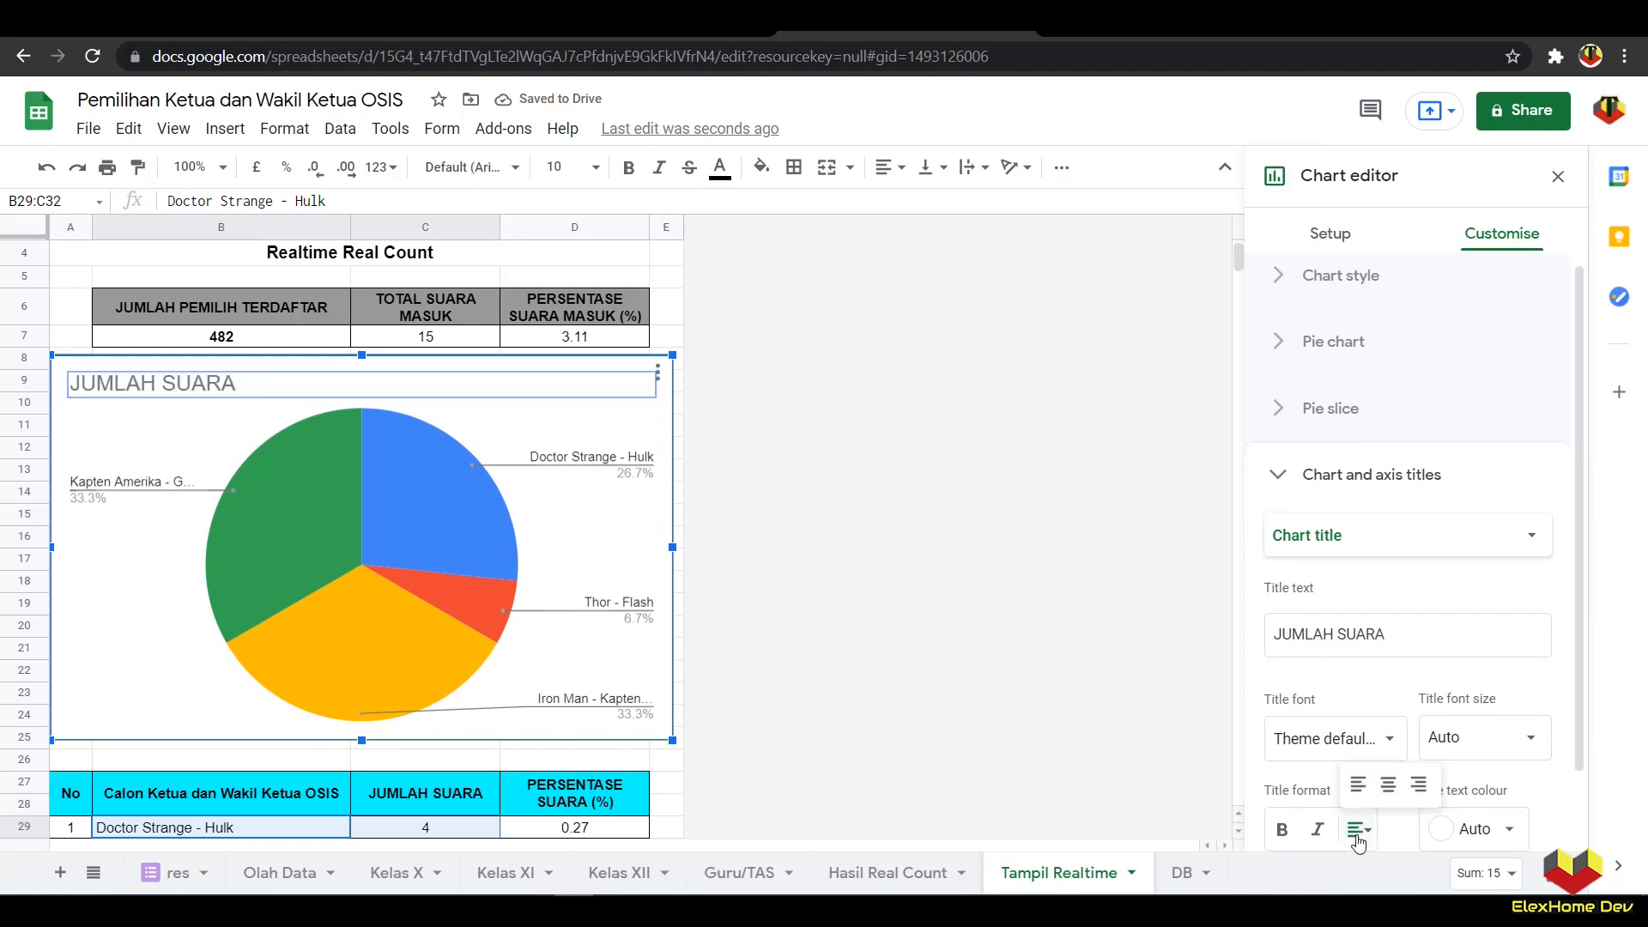
left_click(1388, 784)
left_click(1280, 829)
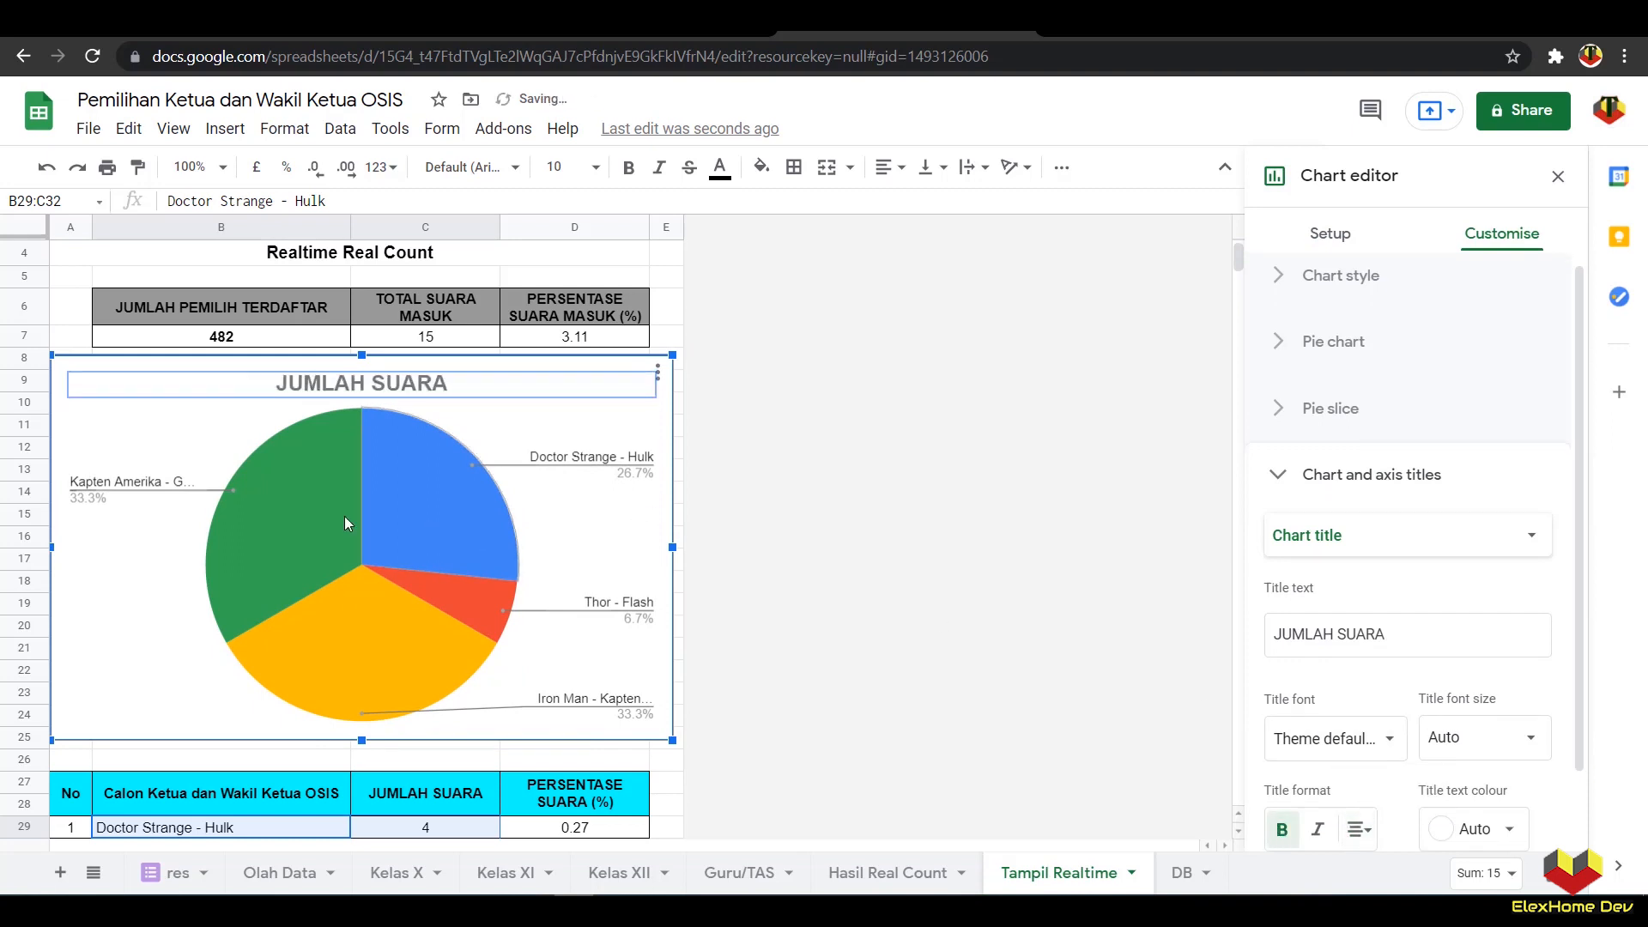
Step: Make the pie chart's legend labels bold
left_click(122, 489)
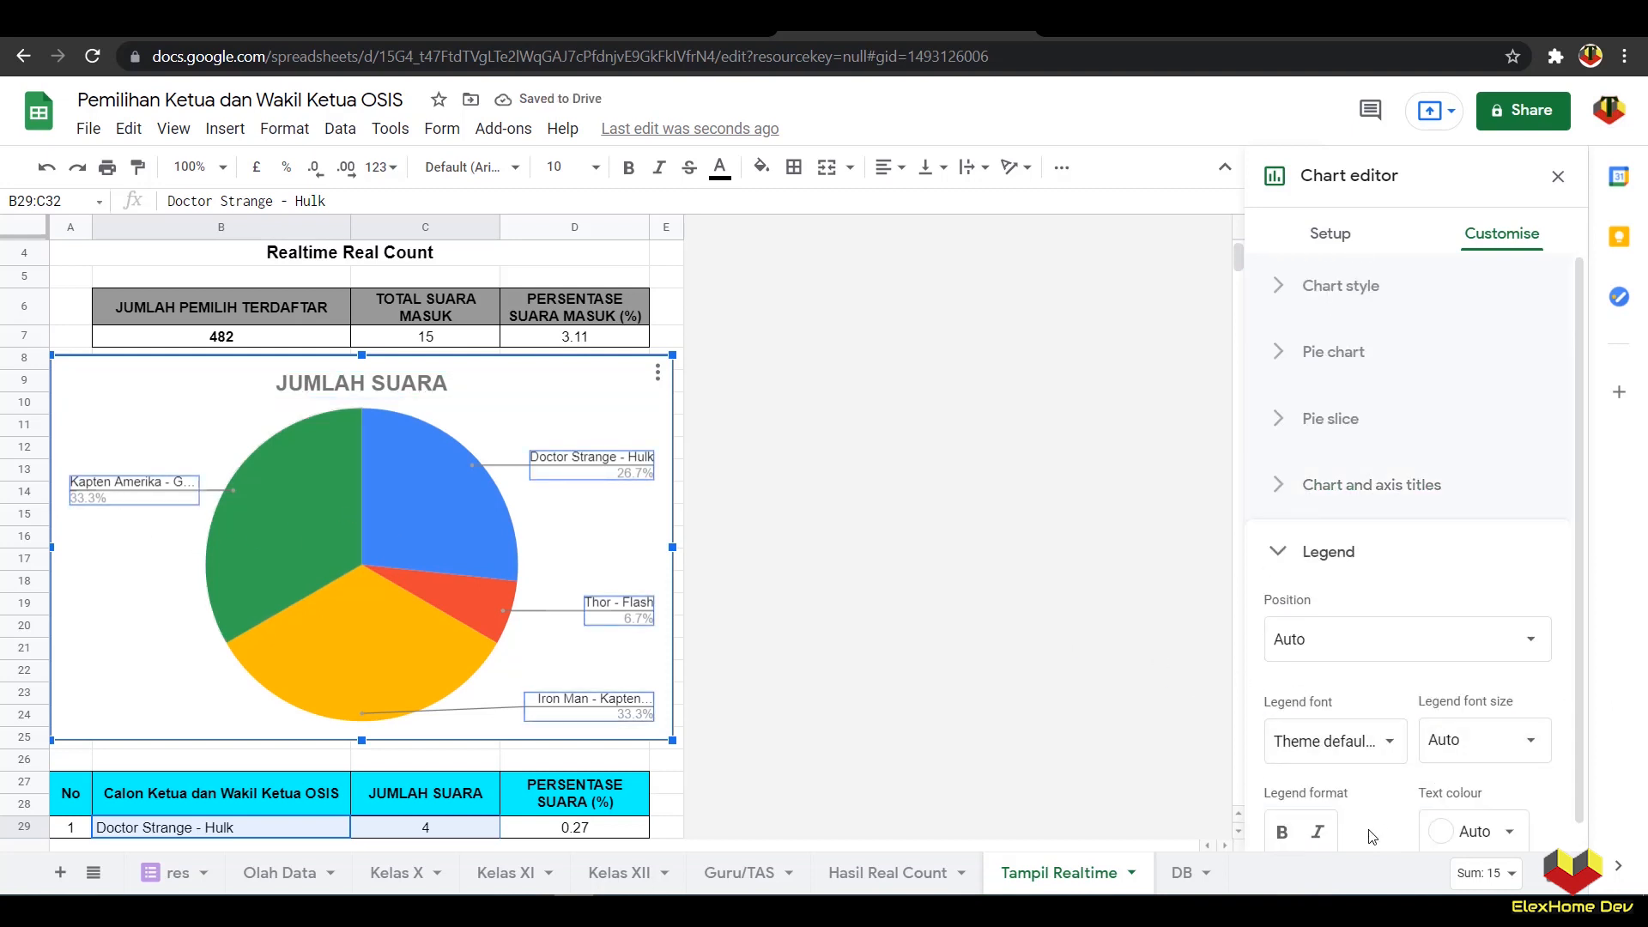
left_click(1282, 831)
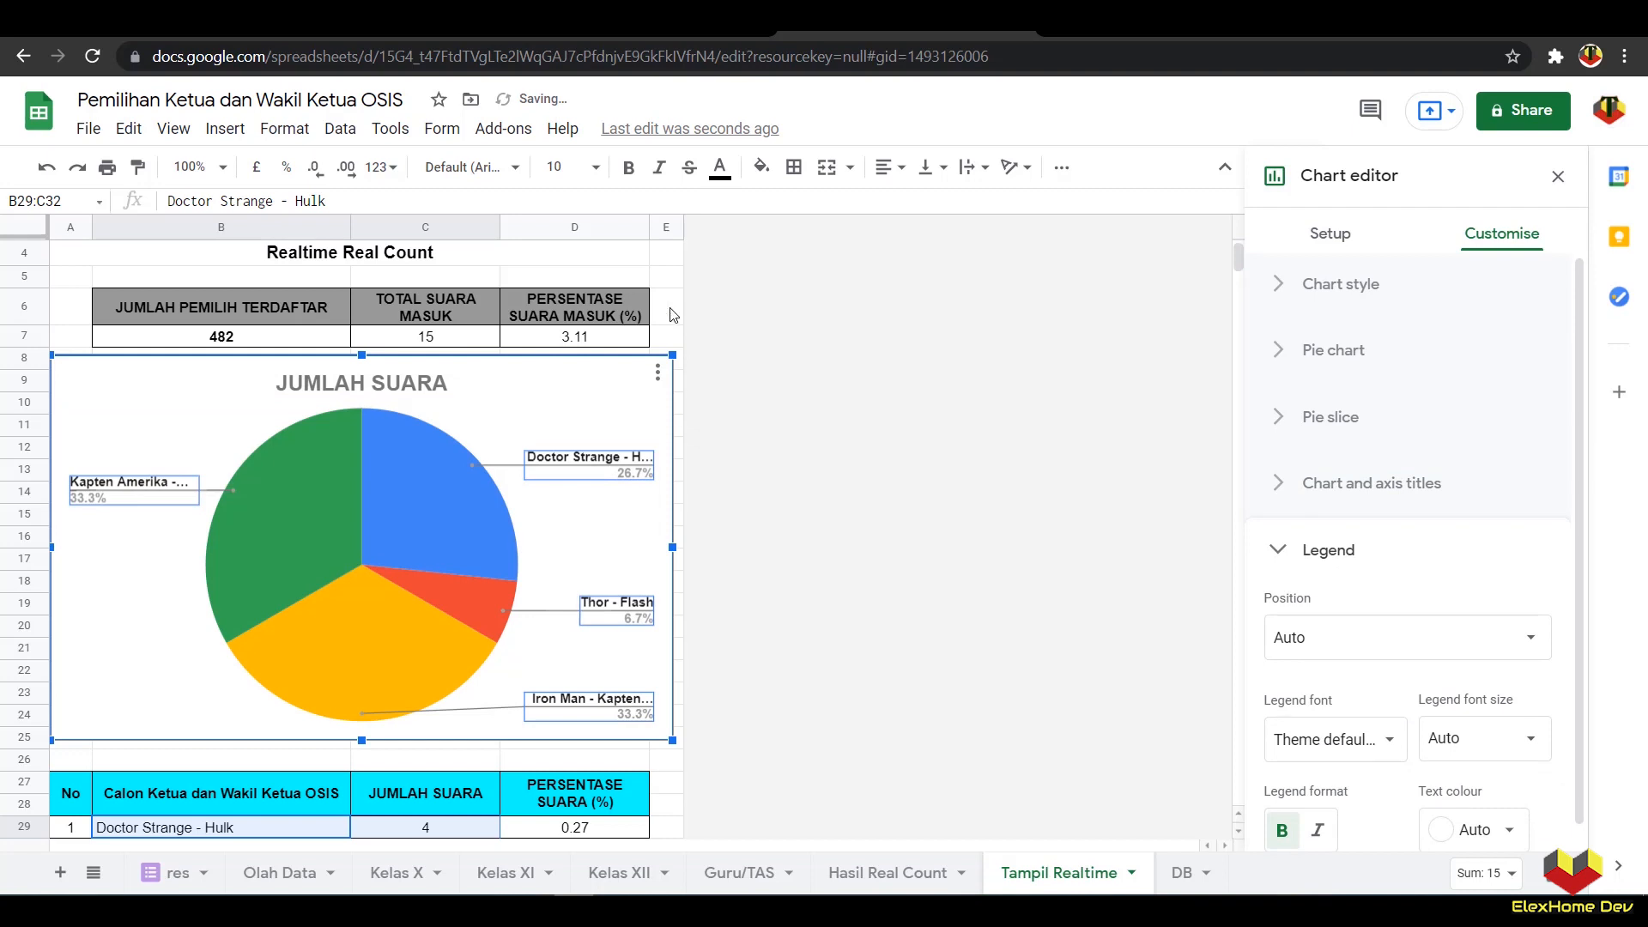
left_click(672, 315)
Step: Review the Tampil Realtime layout, checking the summary table, the pie chart and the candidate results table
scroll(680, 577, "down", 3)
scroll(684, 583, "up", 2)
scroll(682, 580, "up", 3)
scroll(682, 580, "down", 4)
scroll(682, 580, "up", 1)
scroll(682, 579, "down", 3)
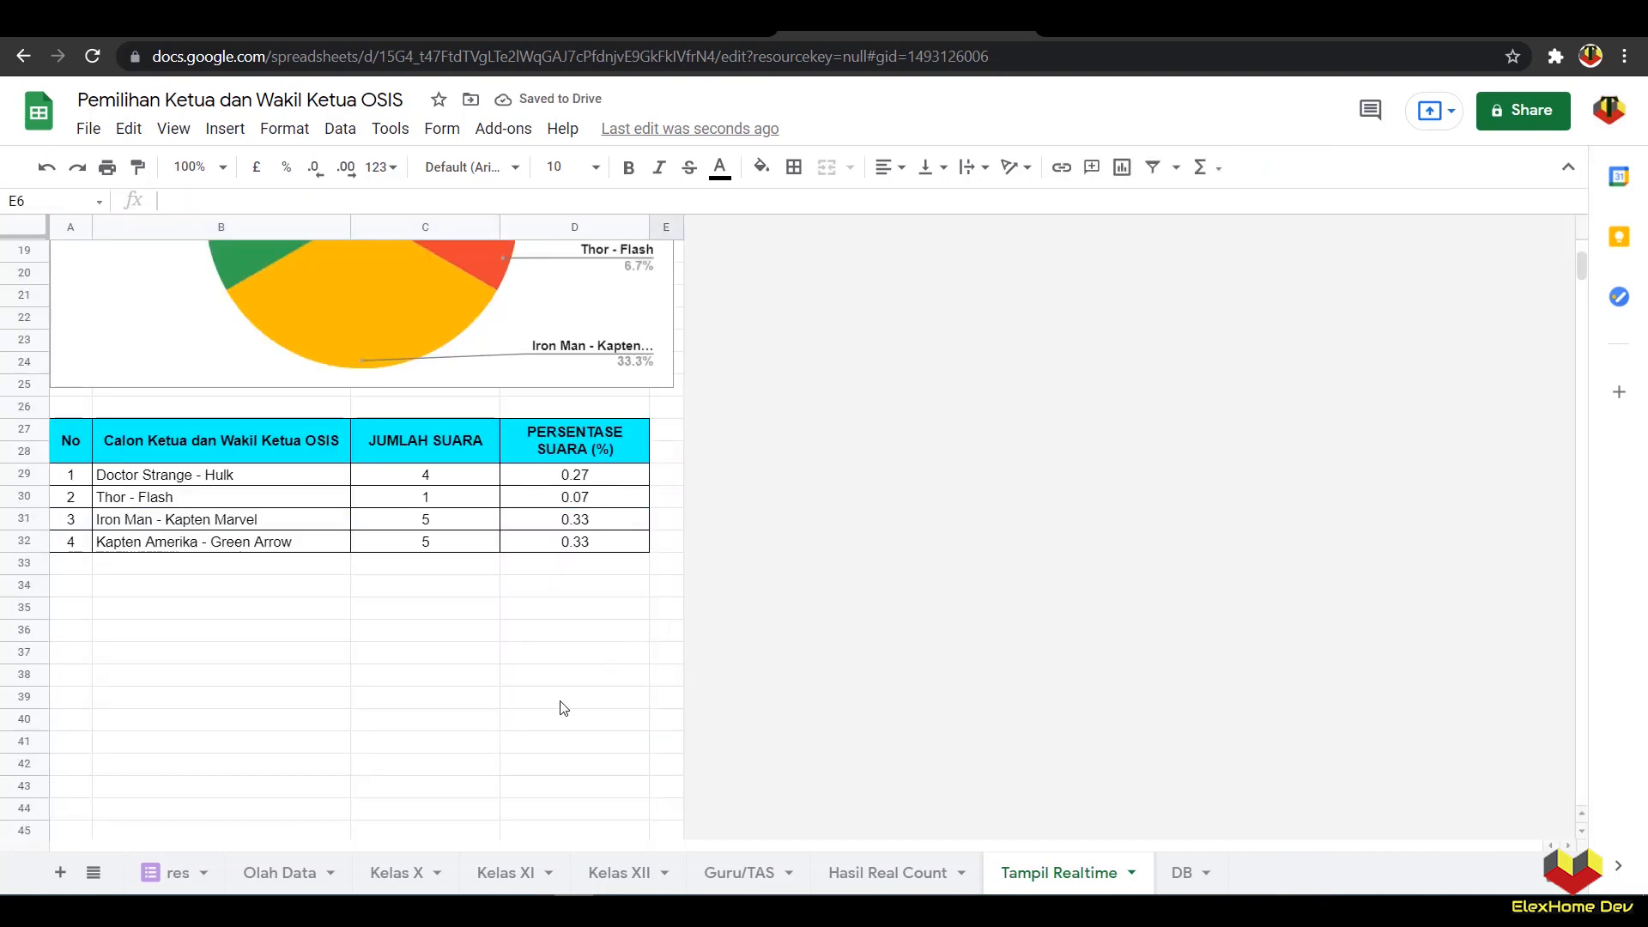
left_click(566, 703)
scroll(635, 660, "up", 5)
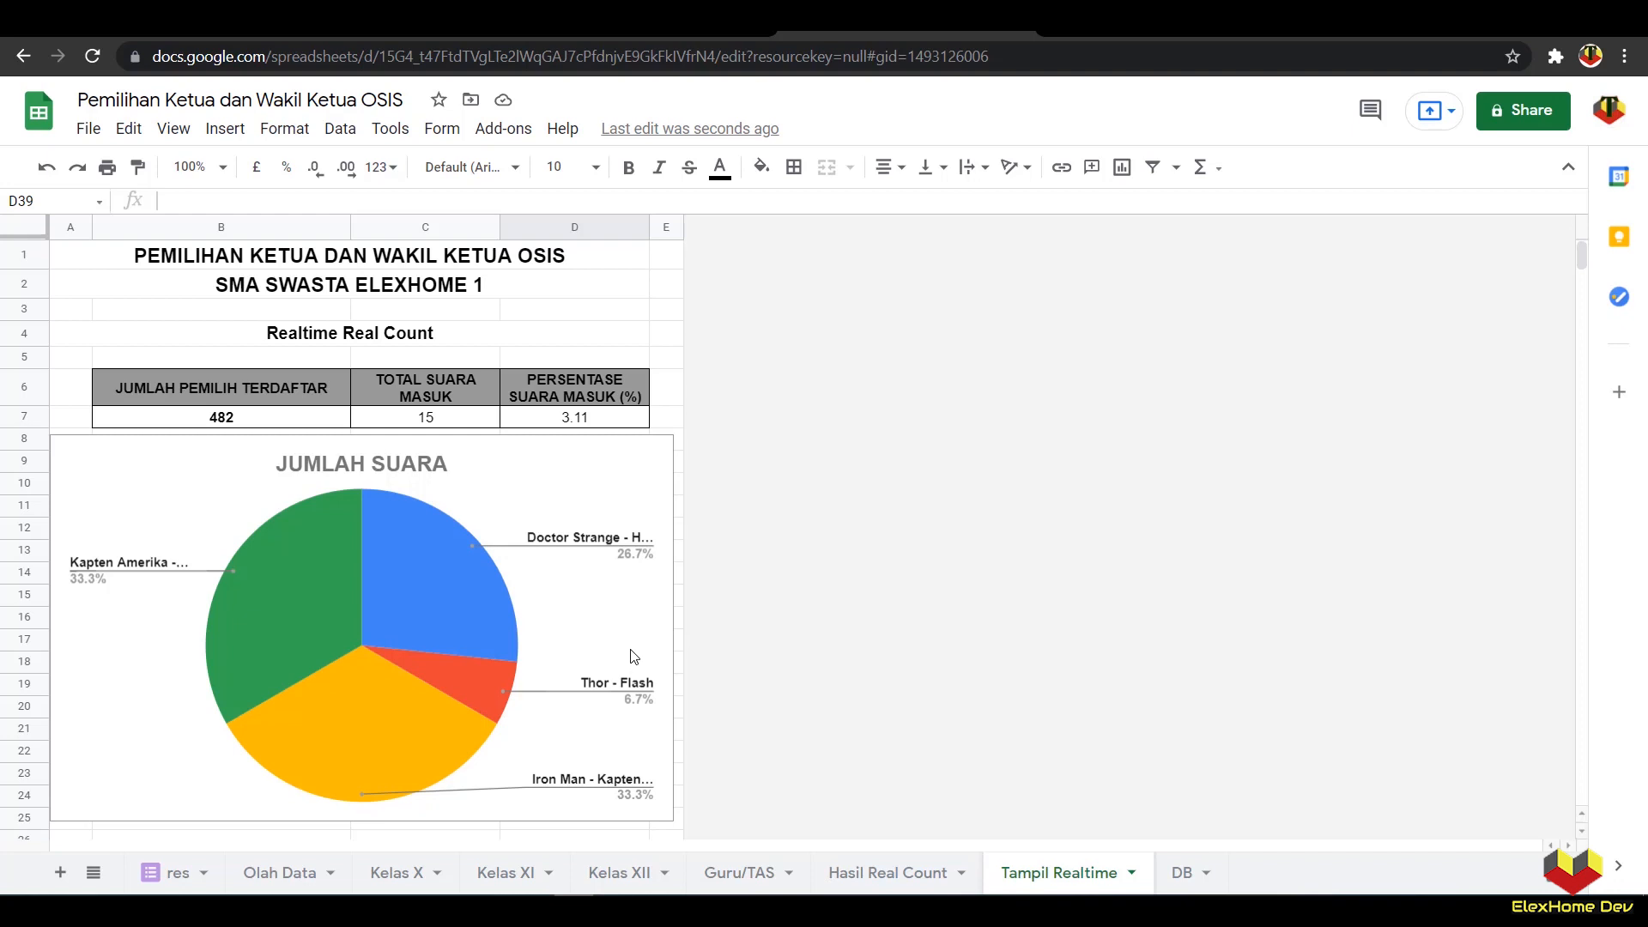
scroll(634, 657, "down", 3)
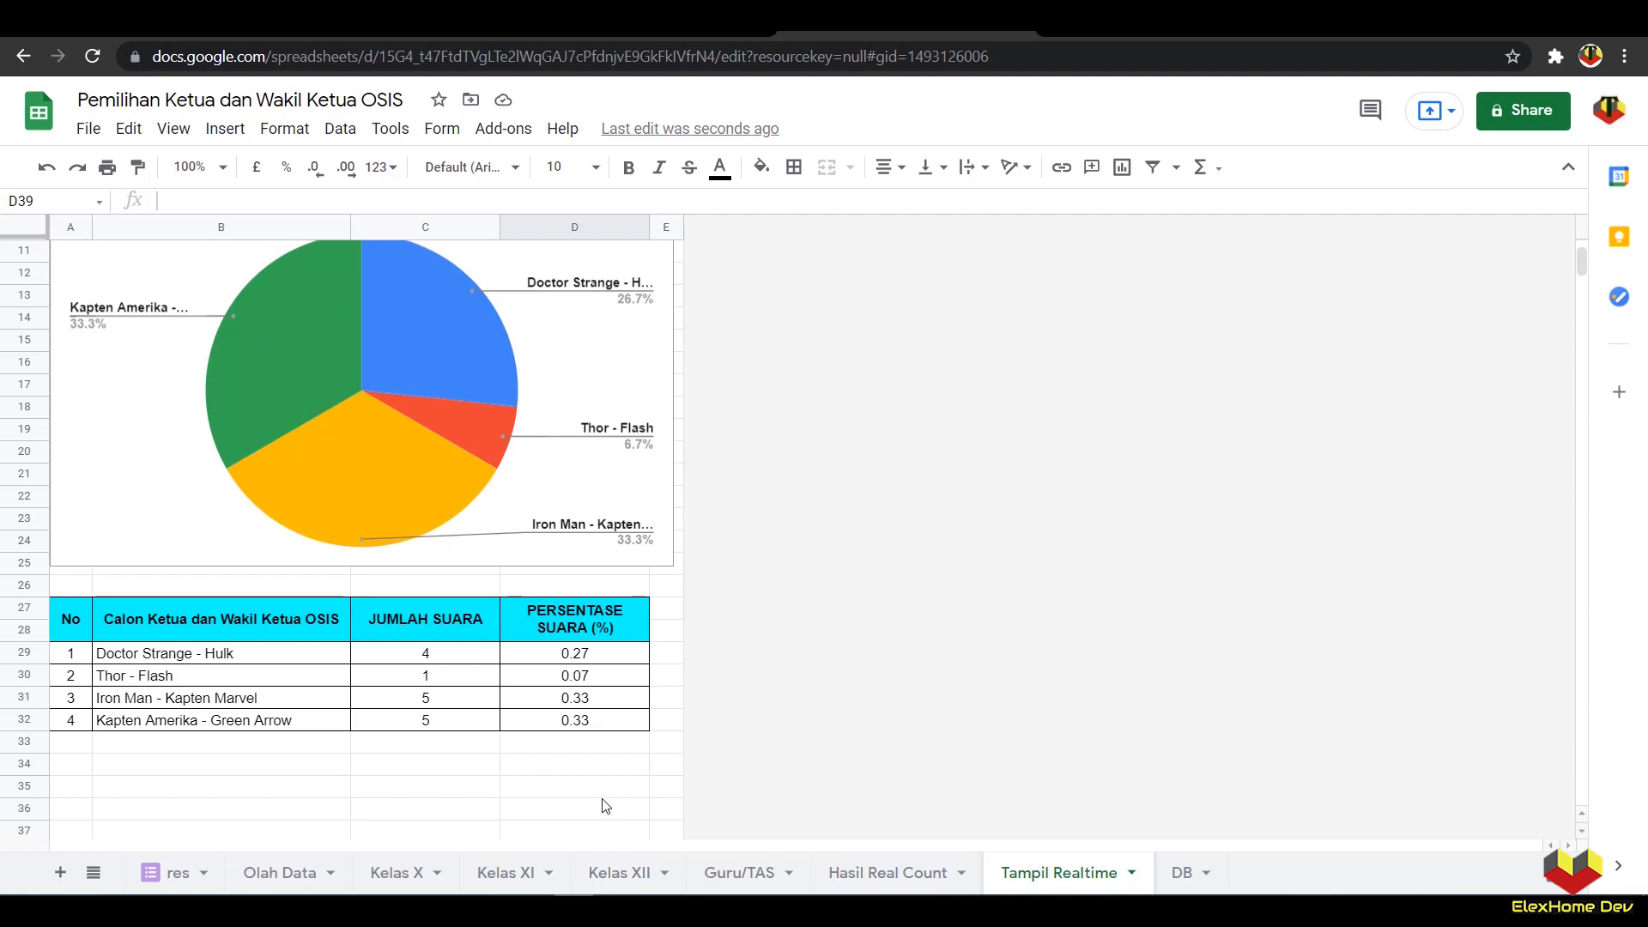
scroll(605, 806, "up", 3)
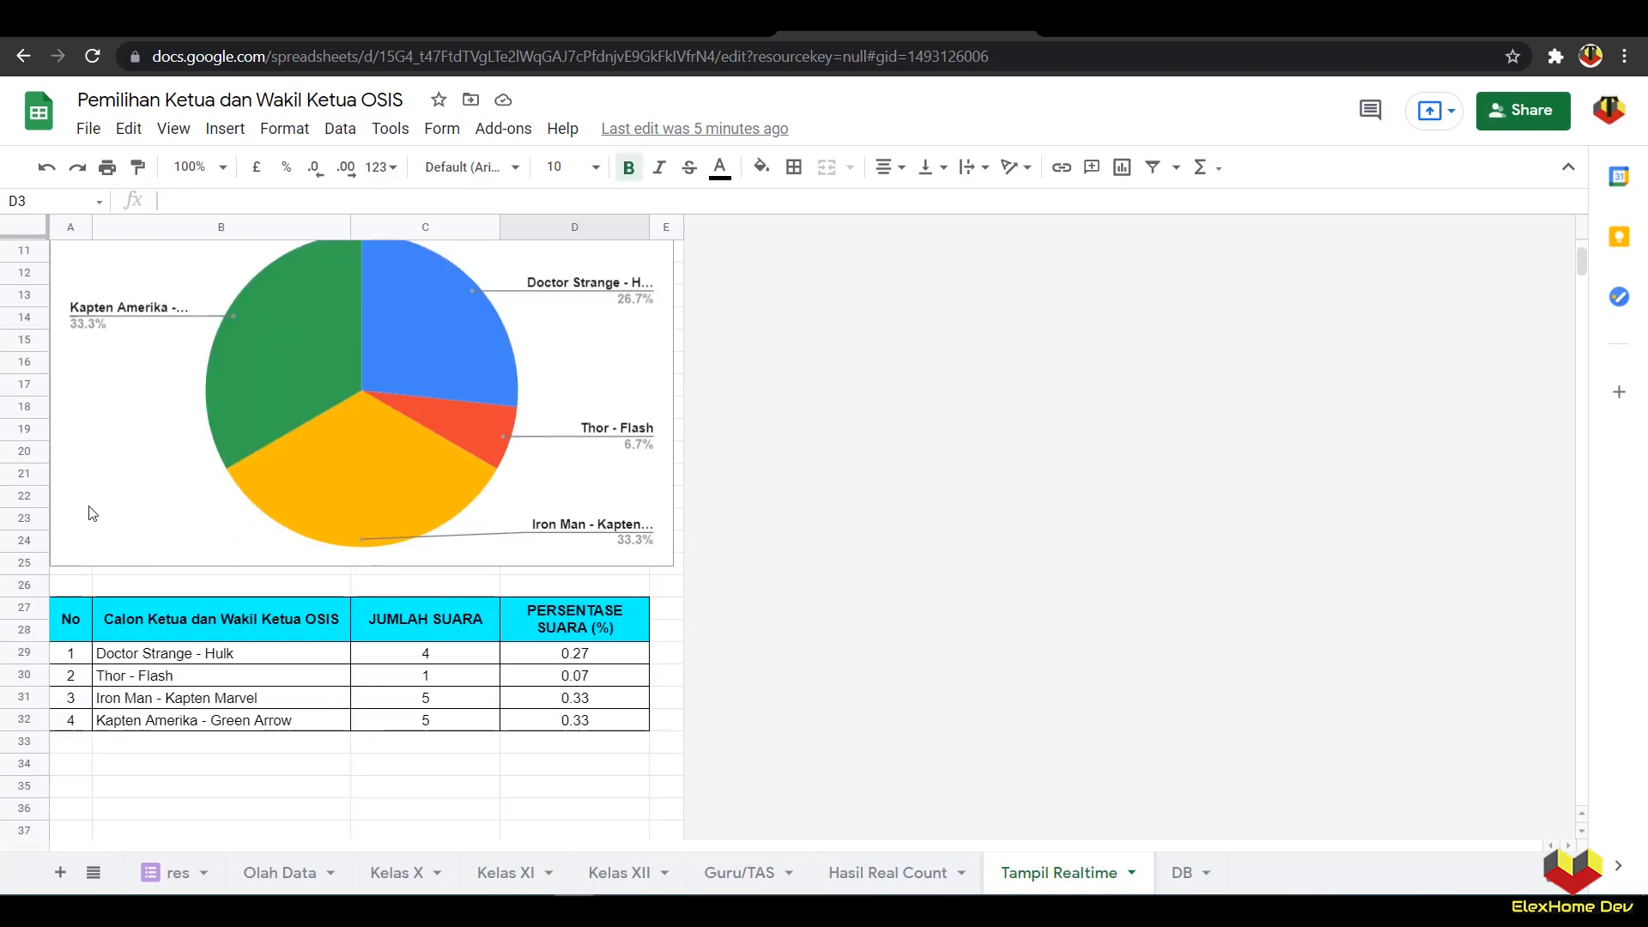
Step: Insert one empty column before column A in Tampil Realtime
left_click(92, 513)
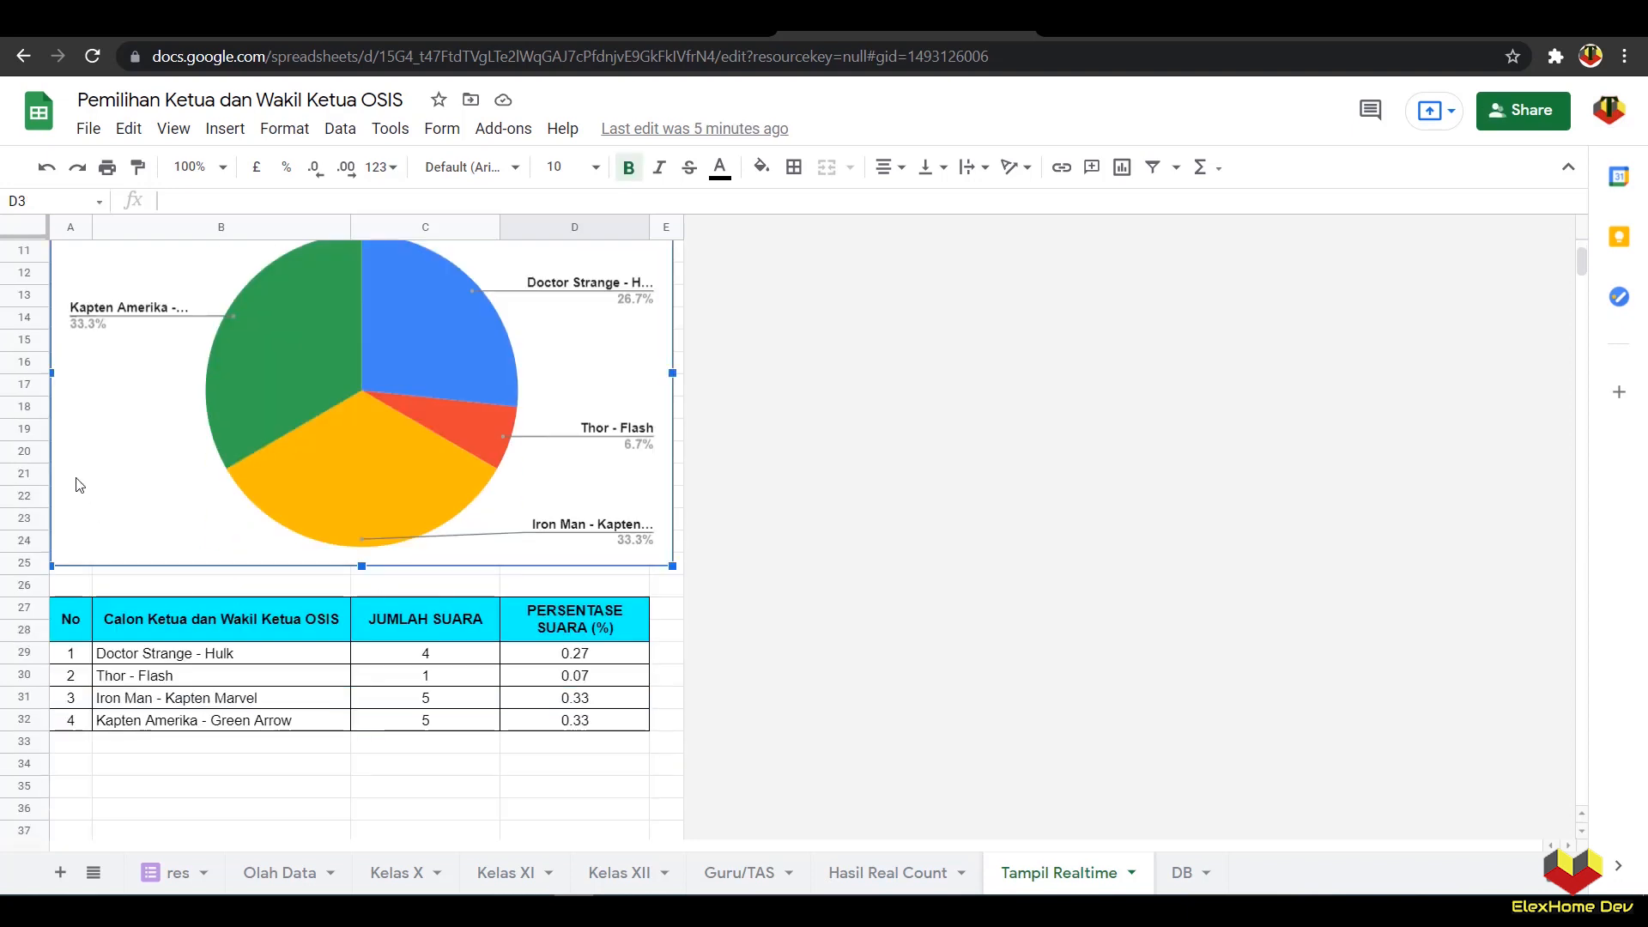
scroll(78, 478, "up", 3)
scroll(77, 478, "up", 2)
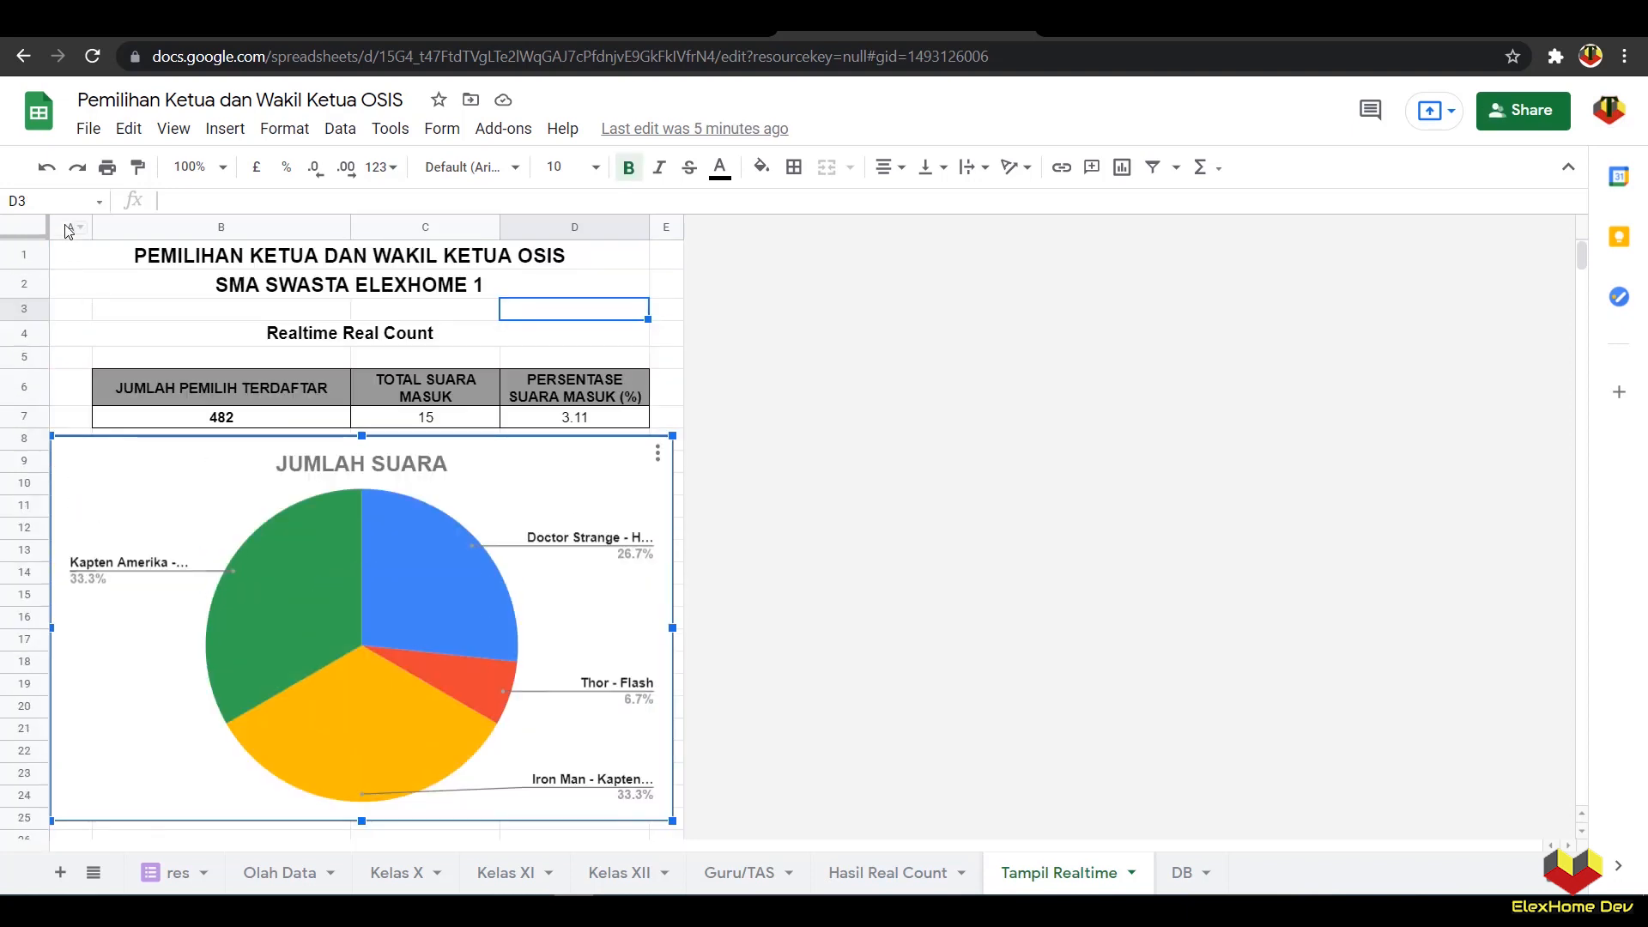
left_click(63, 226)
right_click(62, 226)
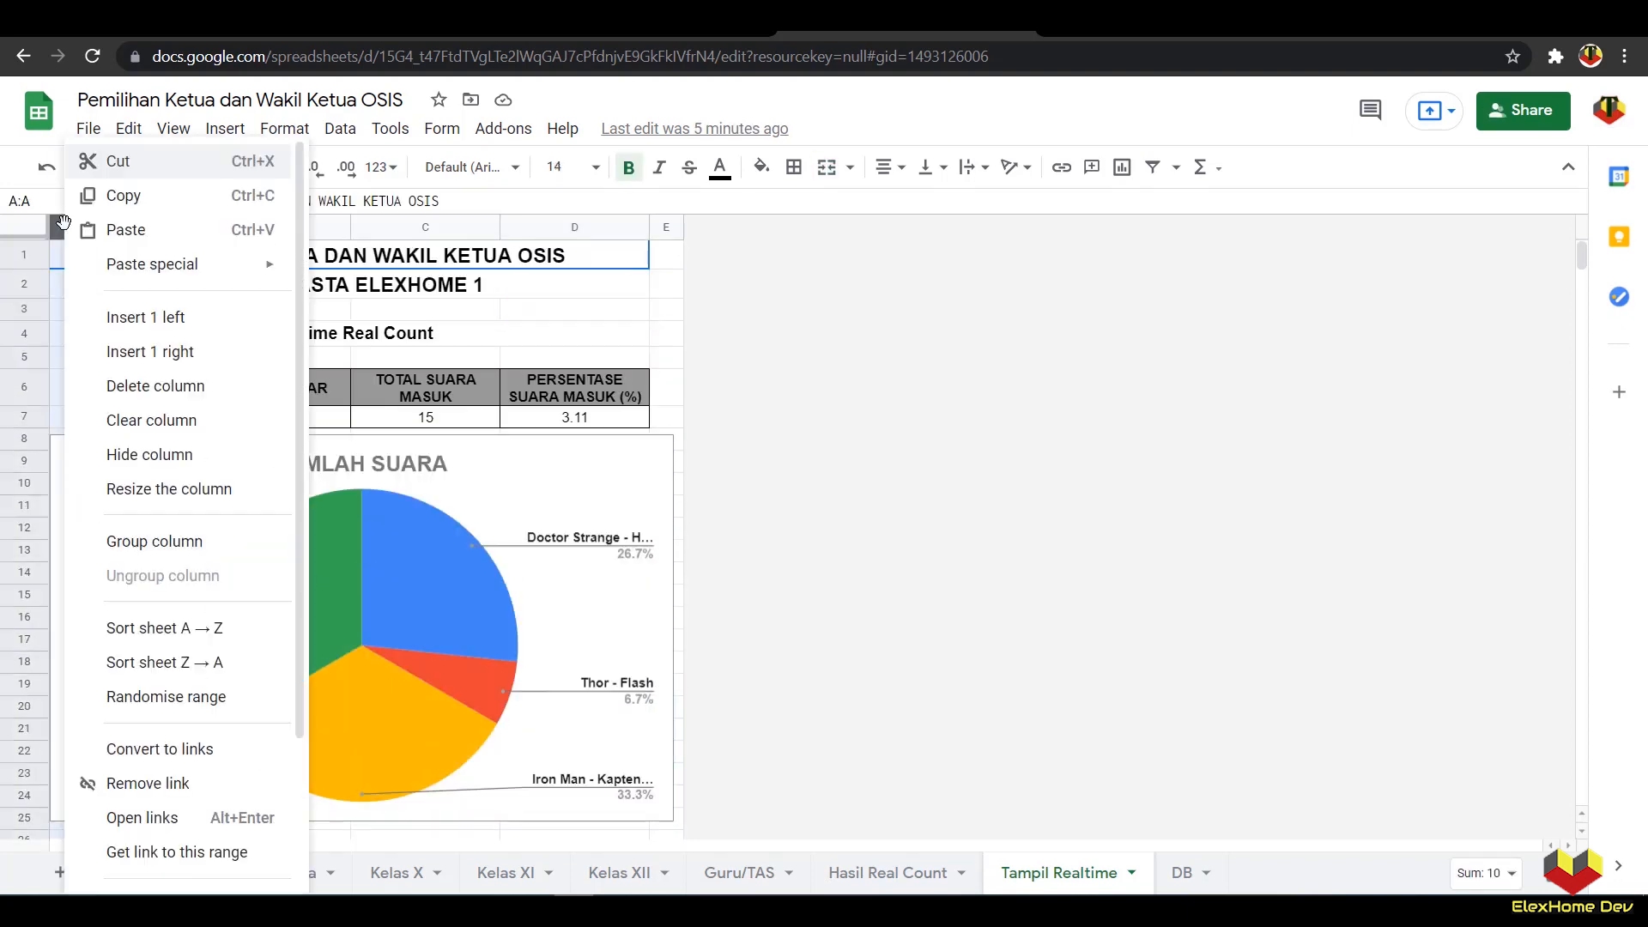
left_click(118, 318)
left_click(86, 317)
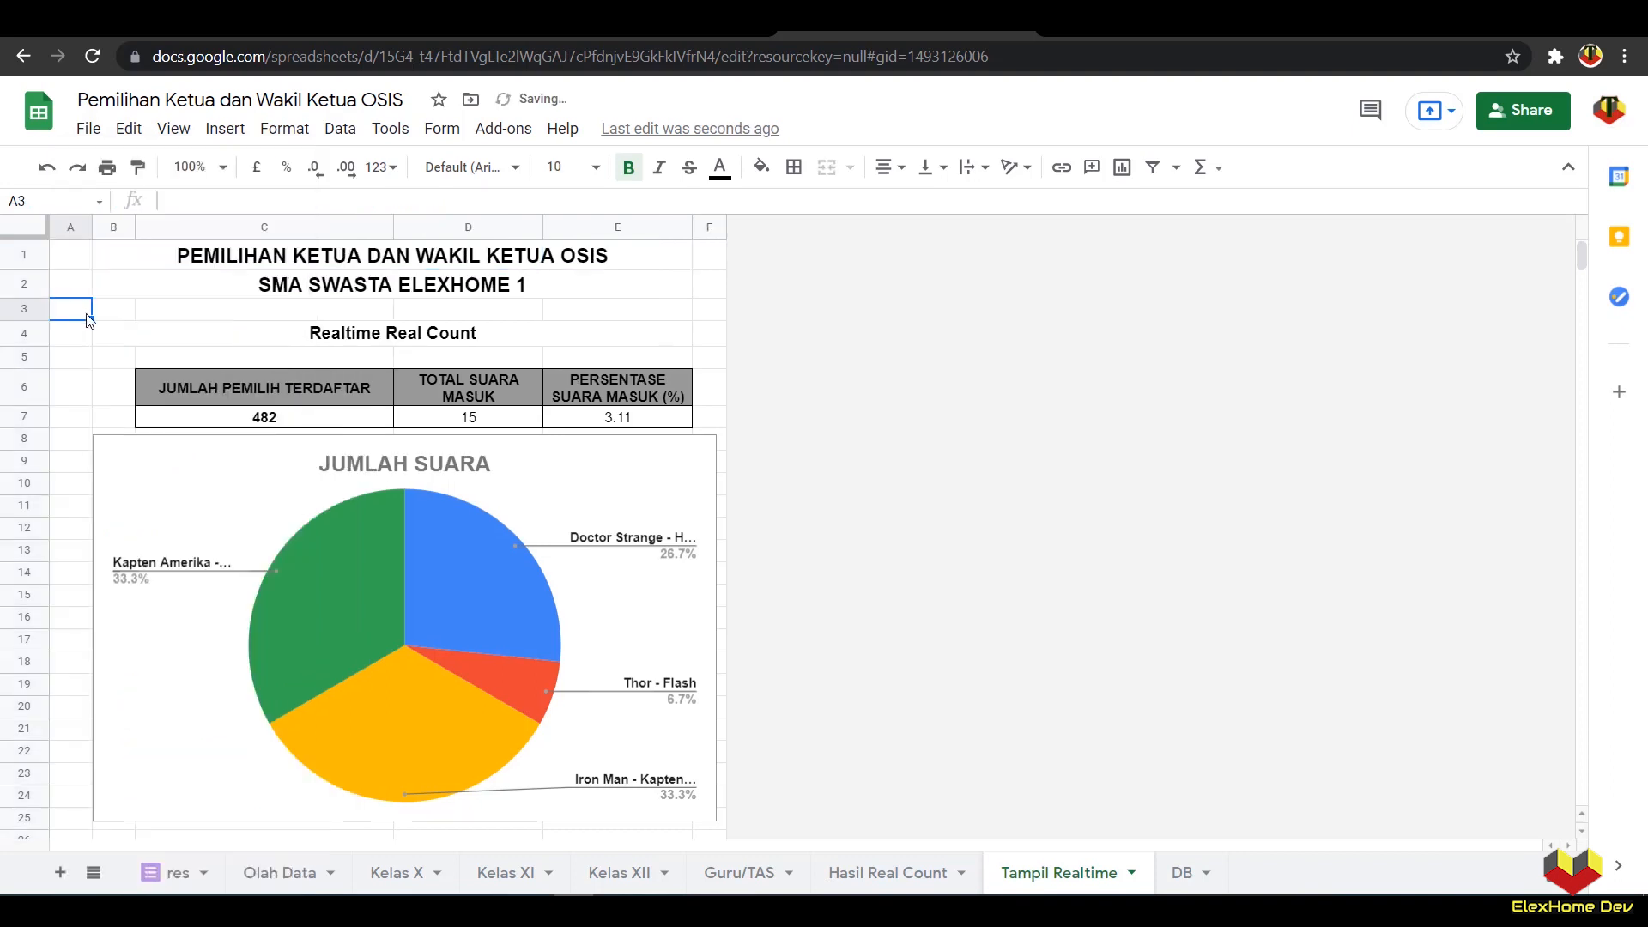
Step: Change the fill of cells A27:A28 beside the candidate table header to white
scroll(86, 321, "down", 3)
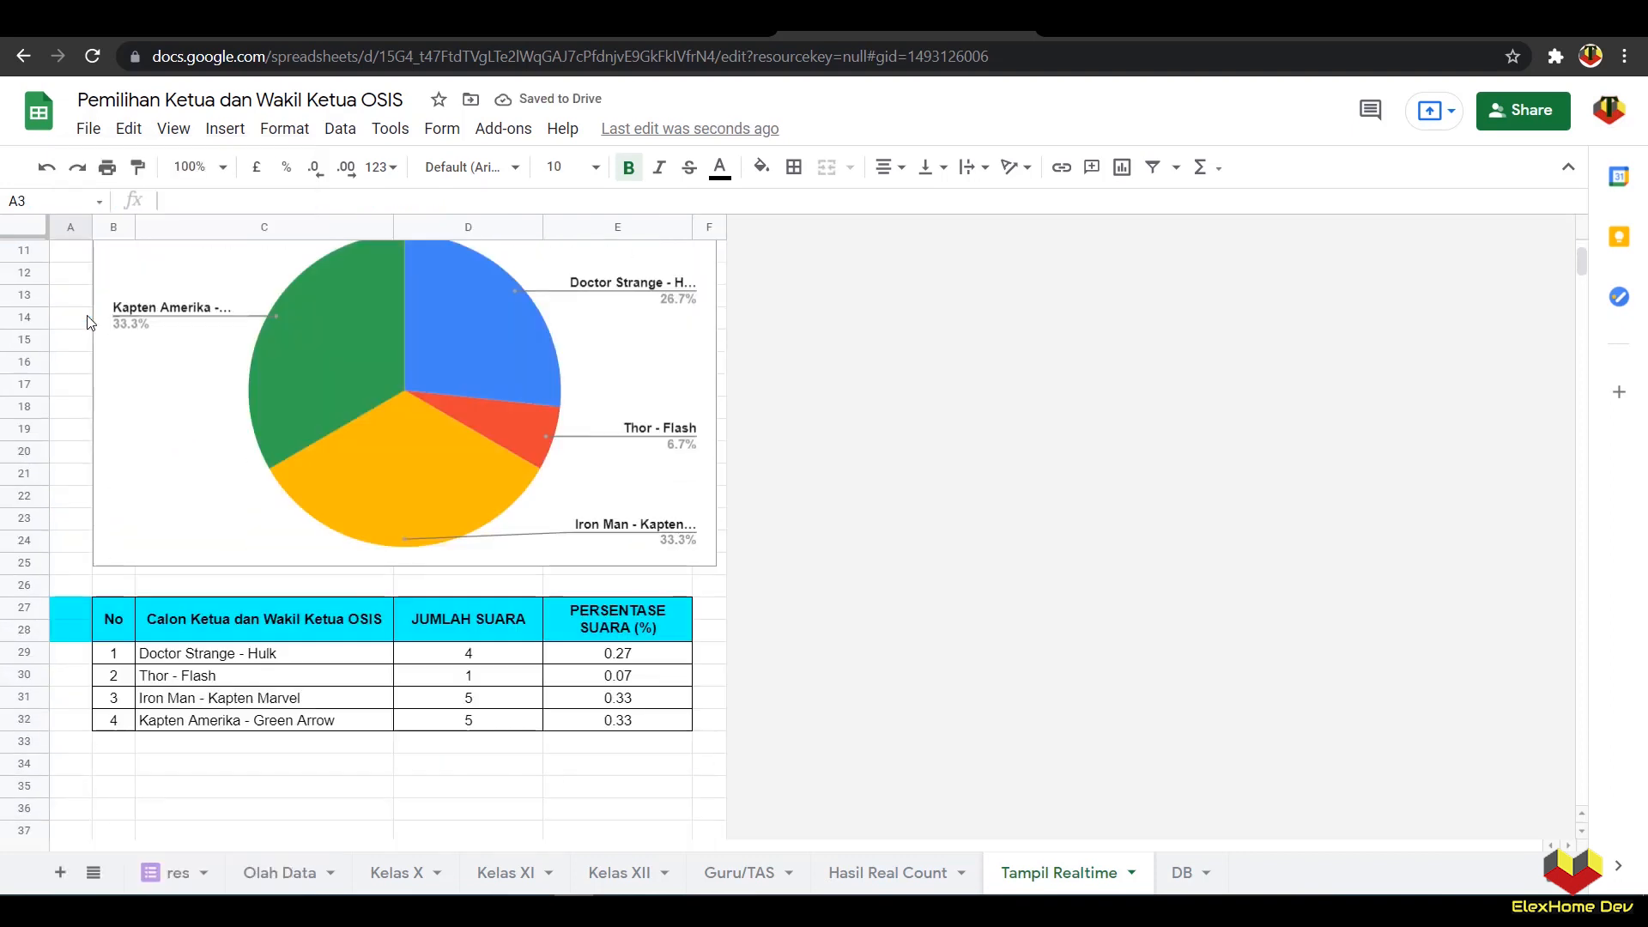
left_click(81, 615)
left_click(760, 169)
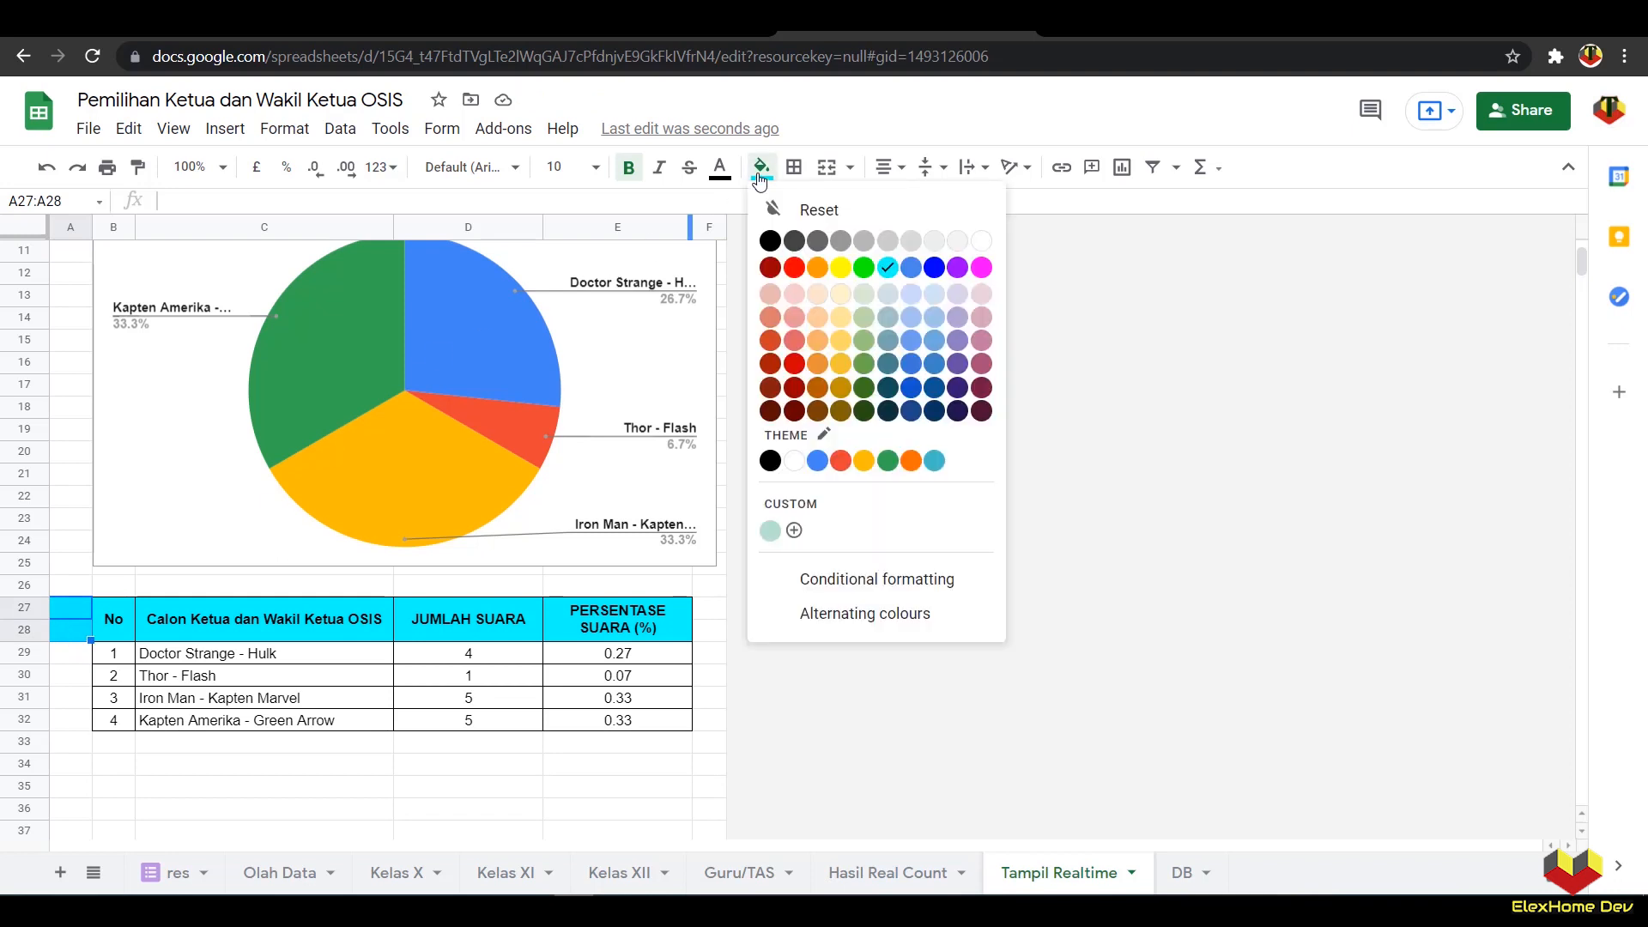
left_click(794, 461)
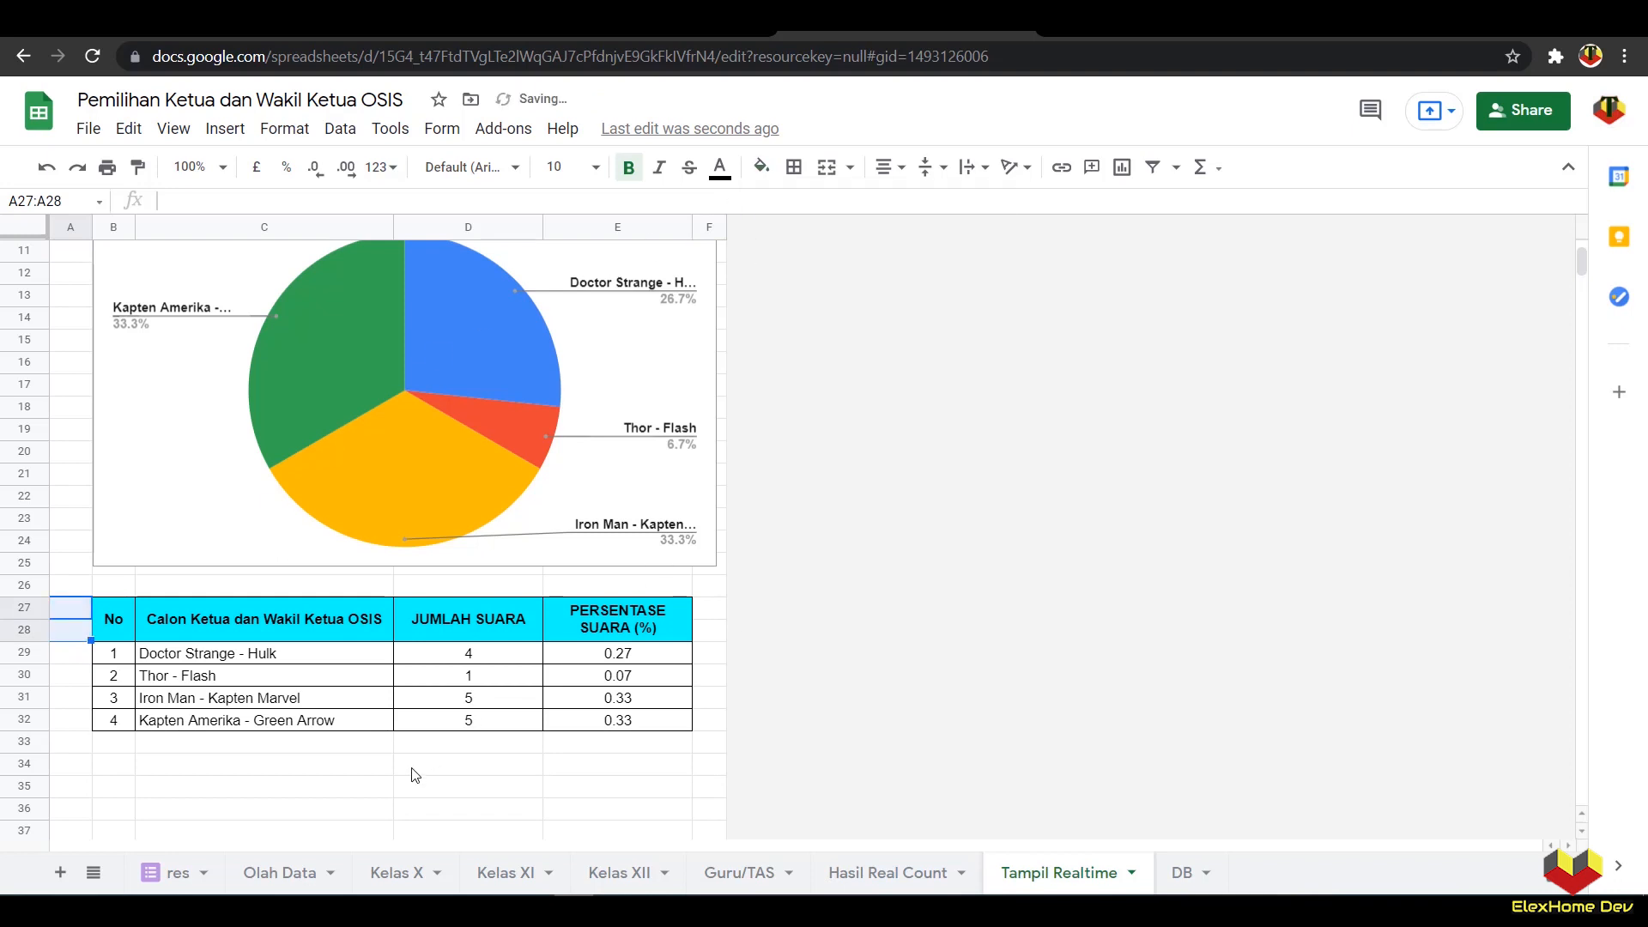
left_click(416, 769)
scroll(371, 678, "up", 3)
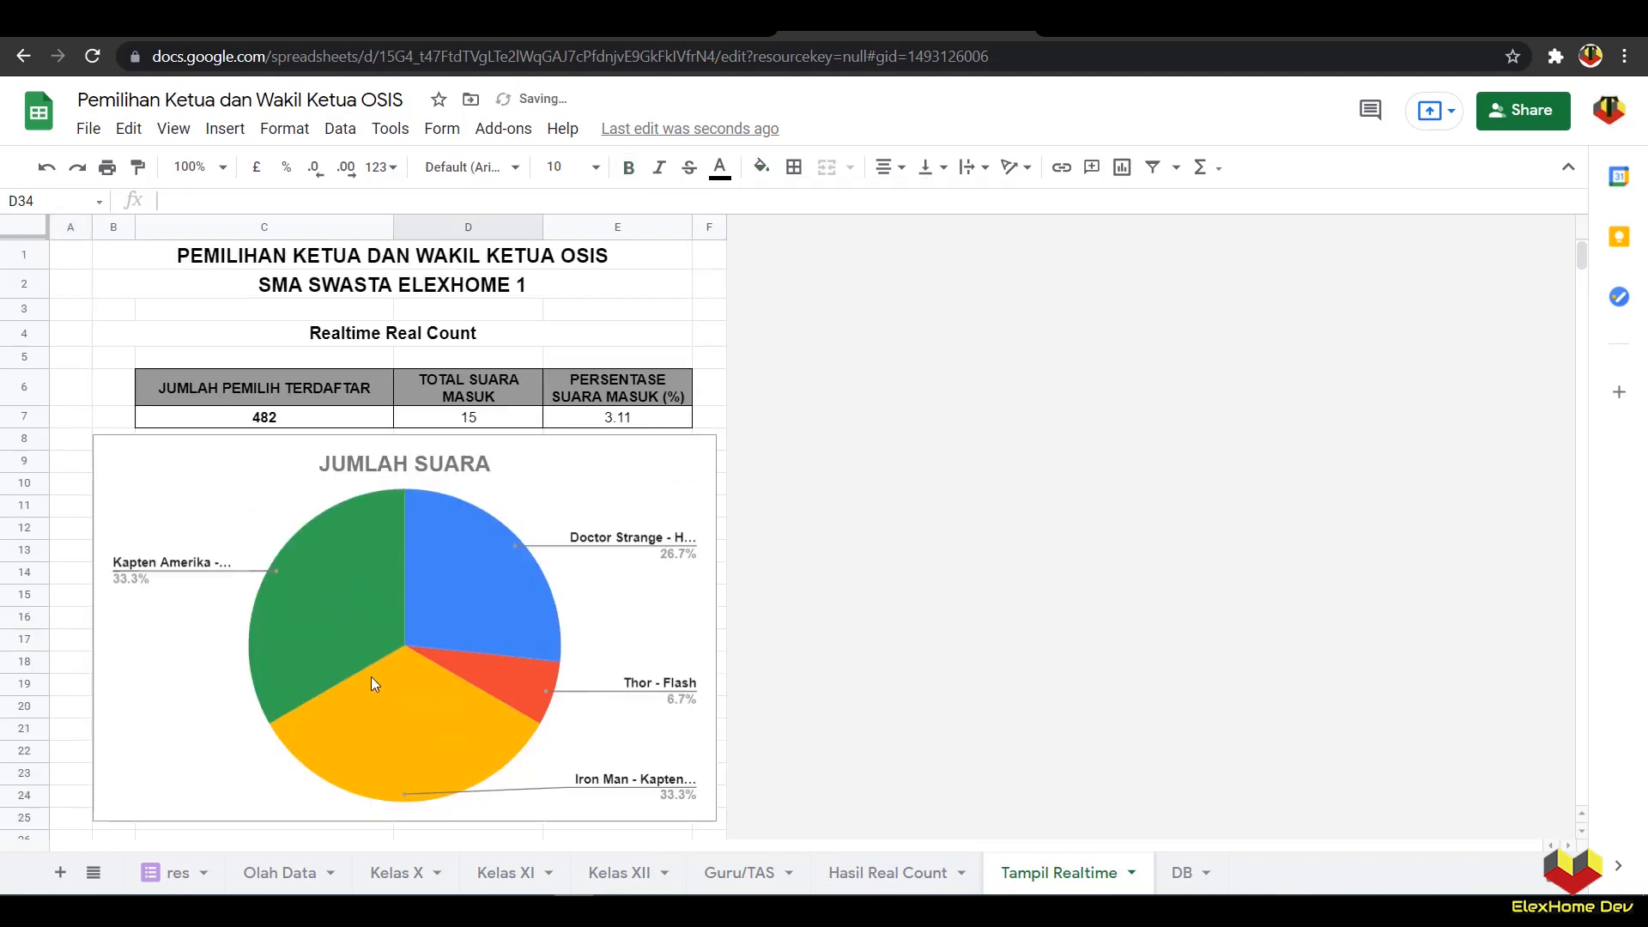
left_click(115, 265)
left_click(72, 264)
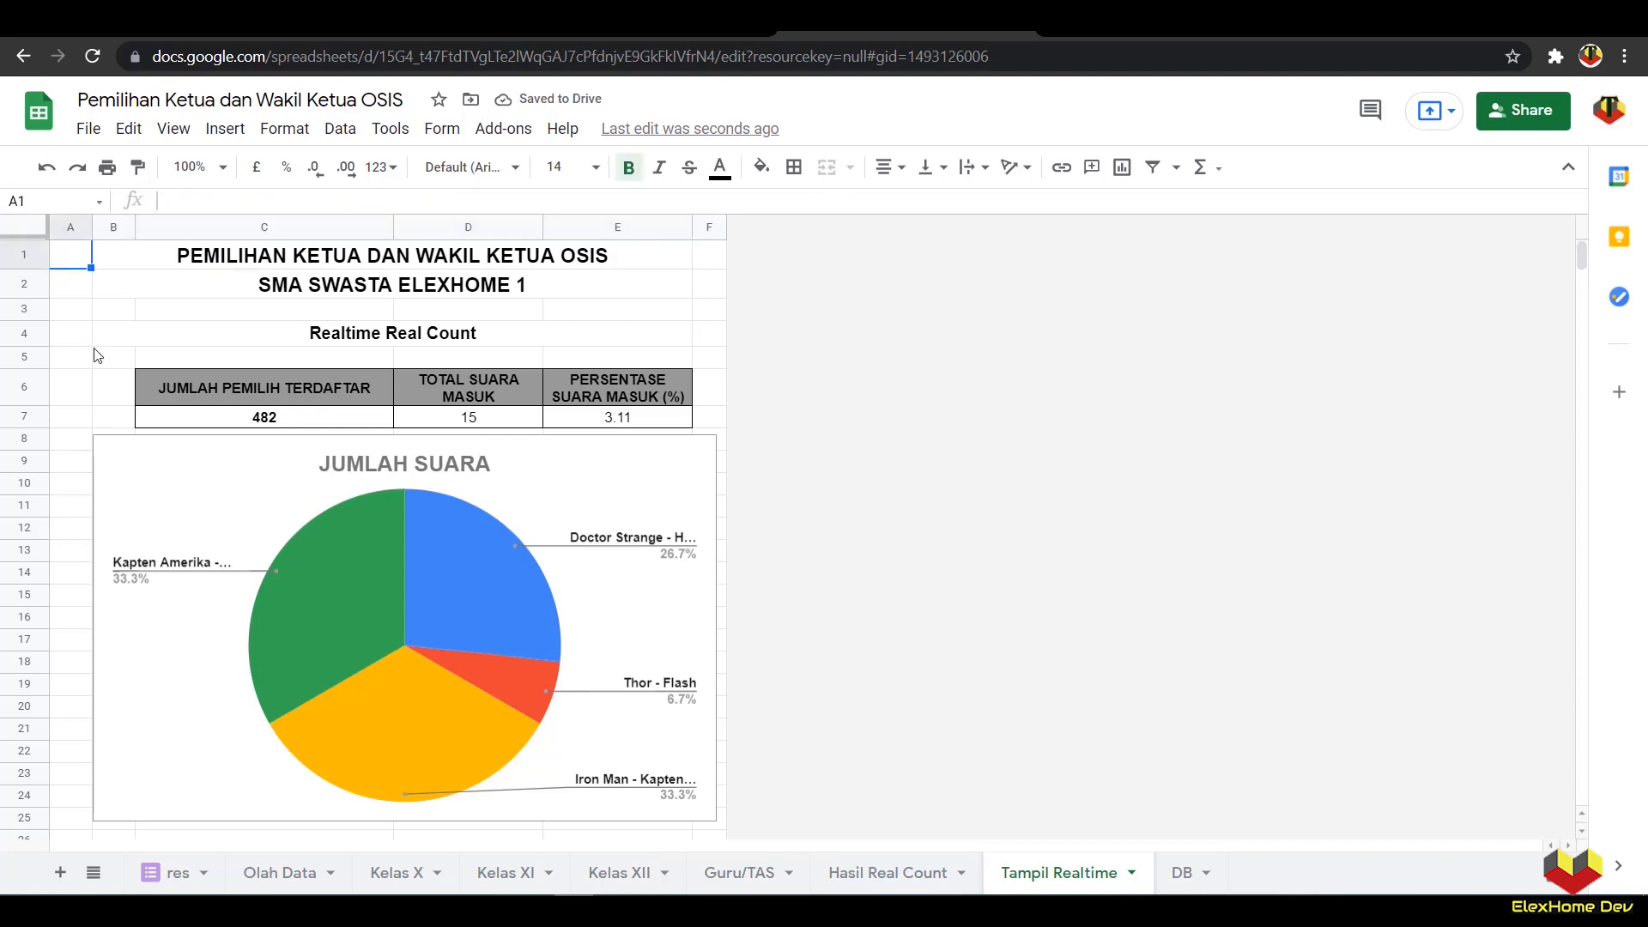
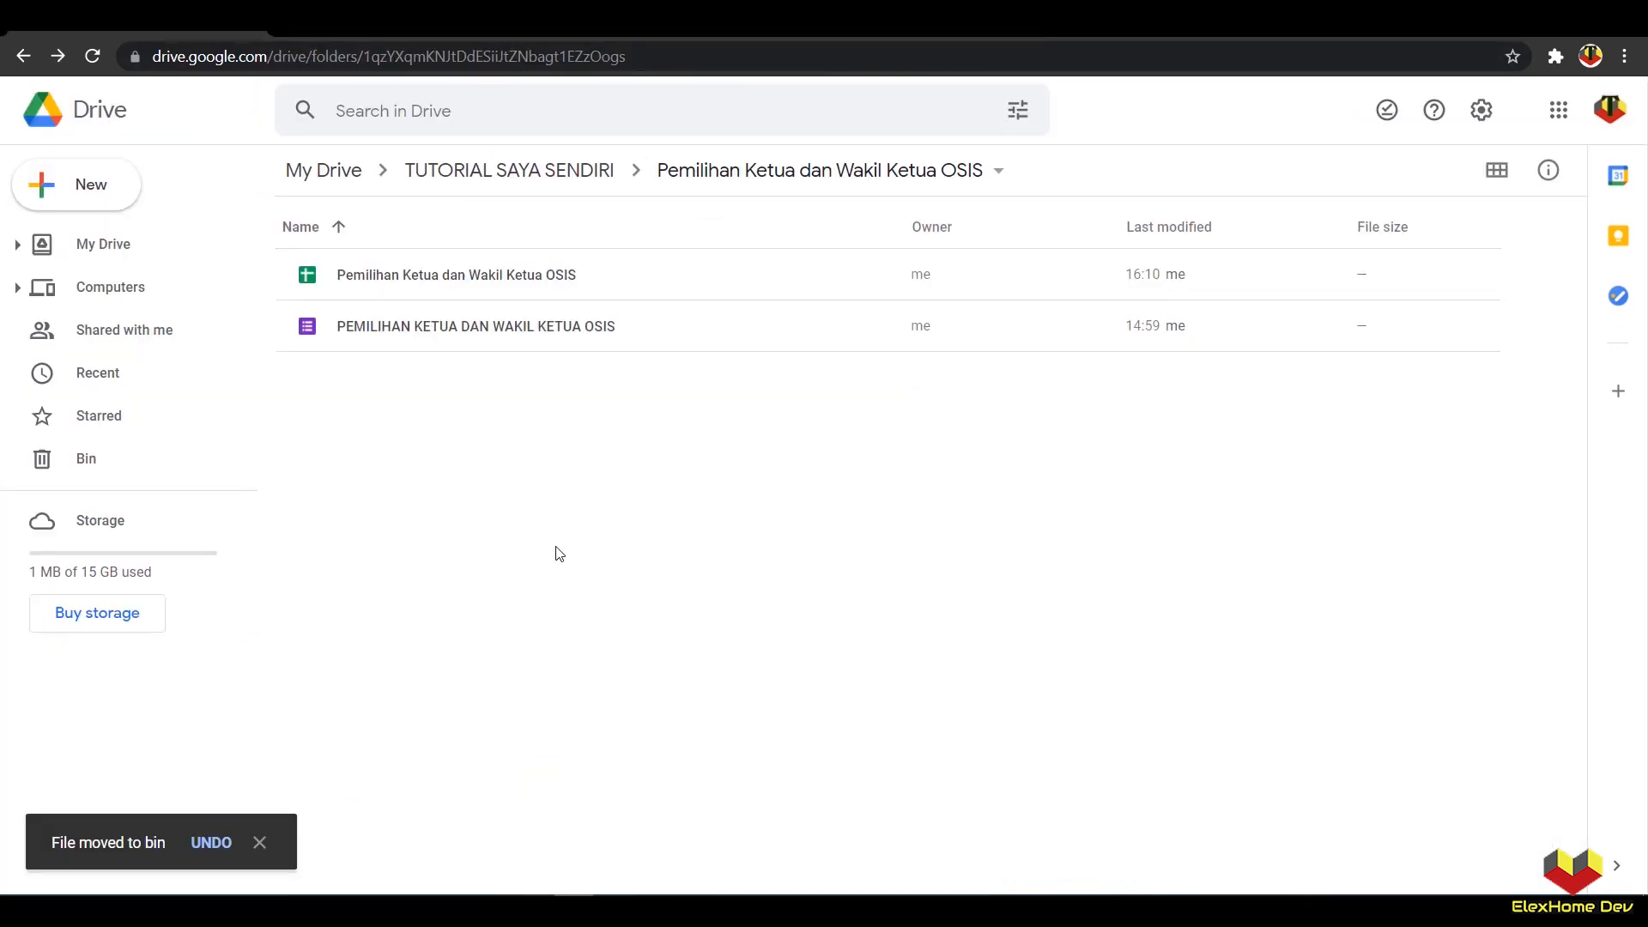
Step: Create a new spreadsheet in the election folder and name it "Real Count - Realtime Pemilihan Ketua dan Wakil Ketua OSIS"
right_click(556, 552)
left_click(655, 750)
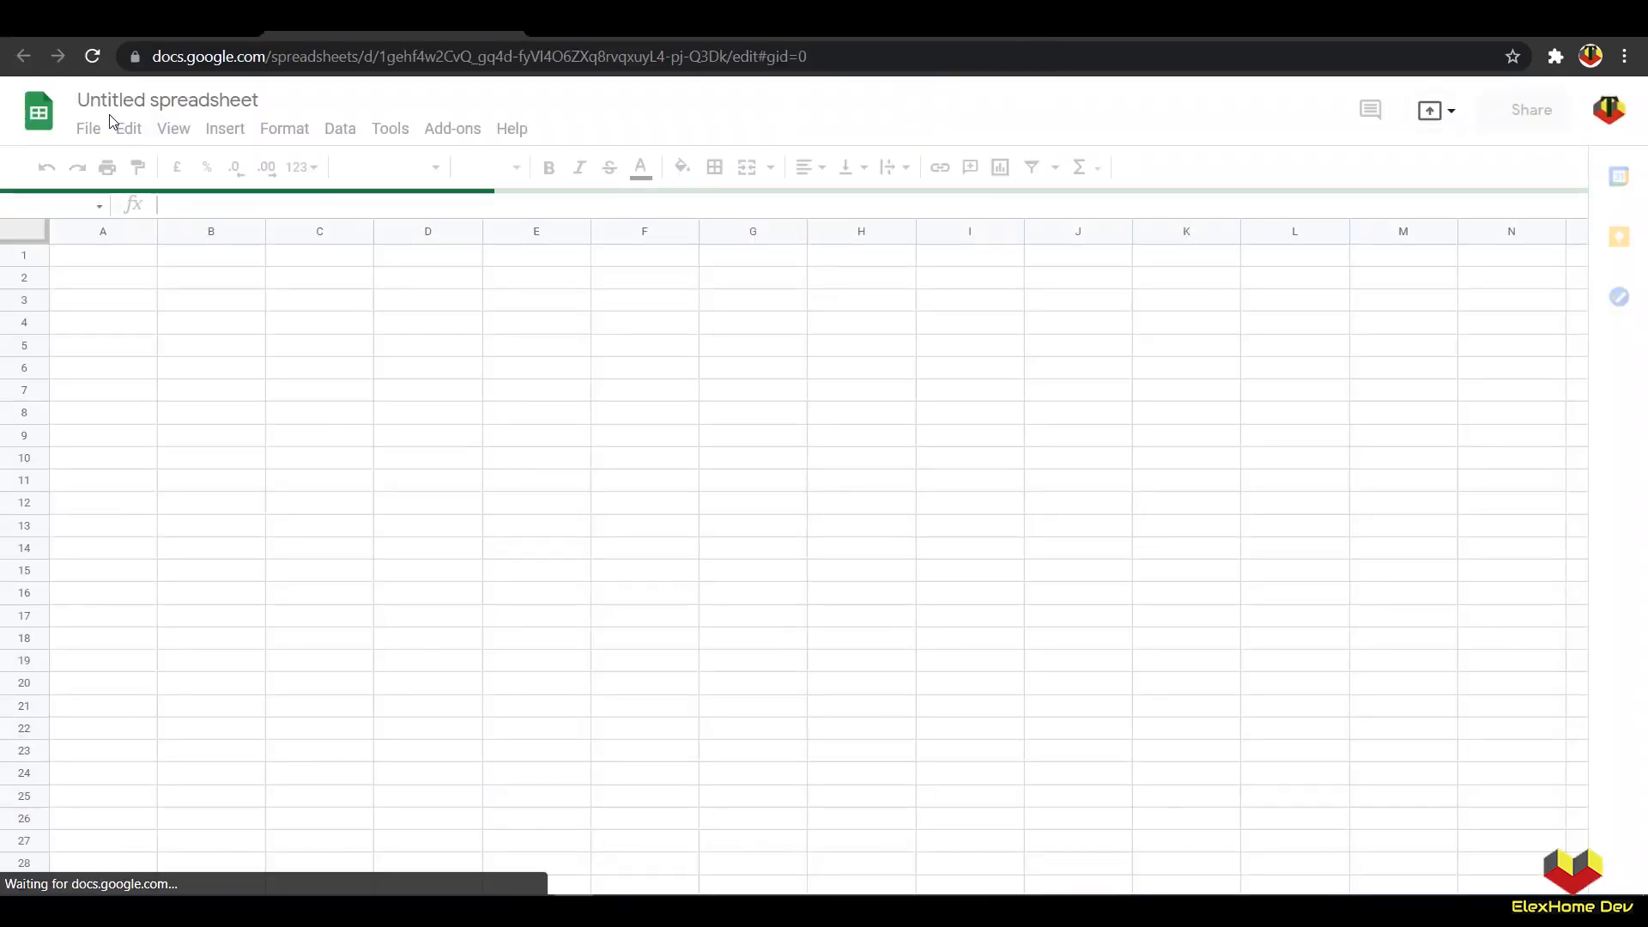
left_click(117, 105)
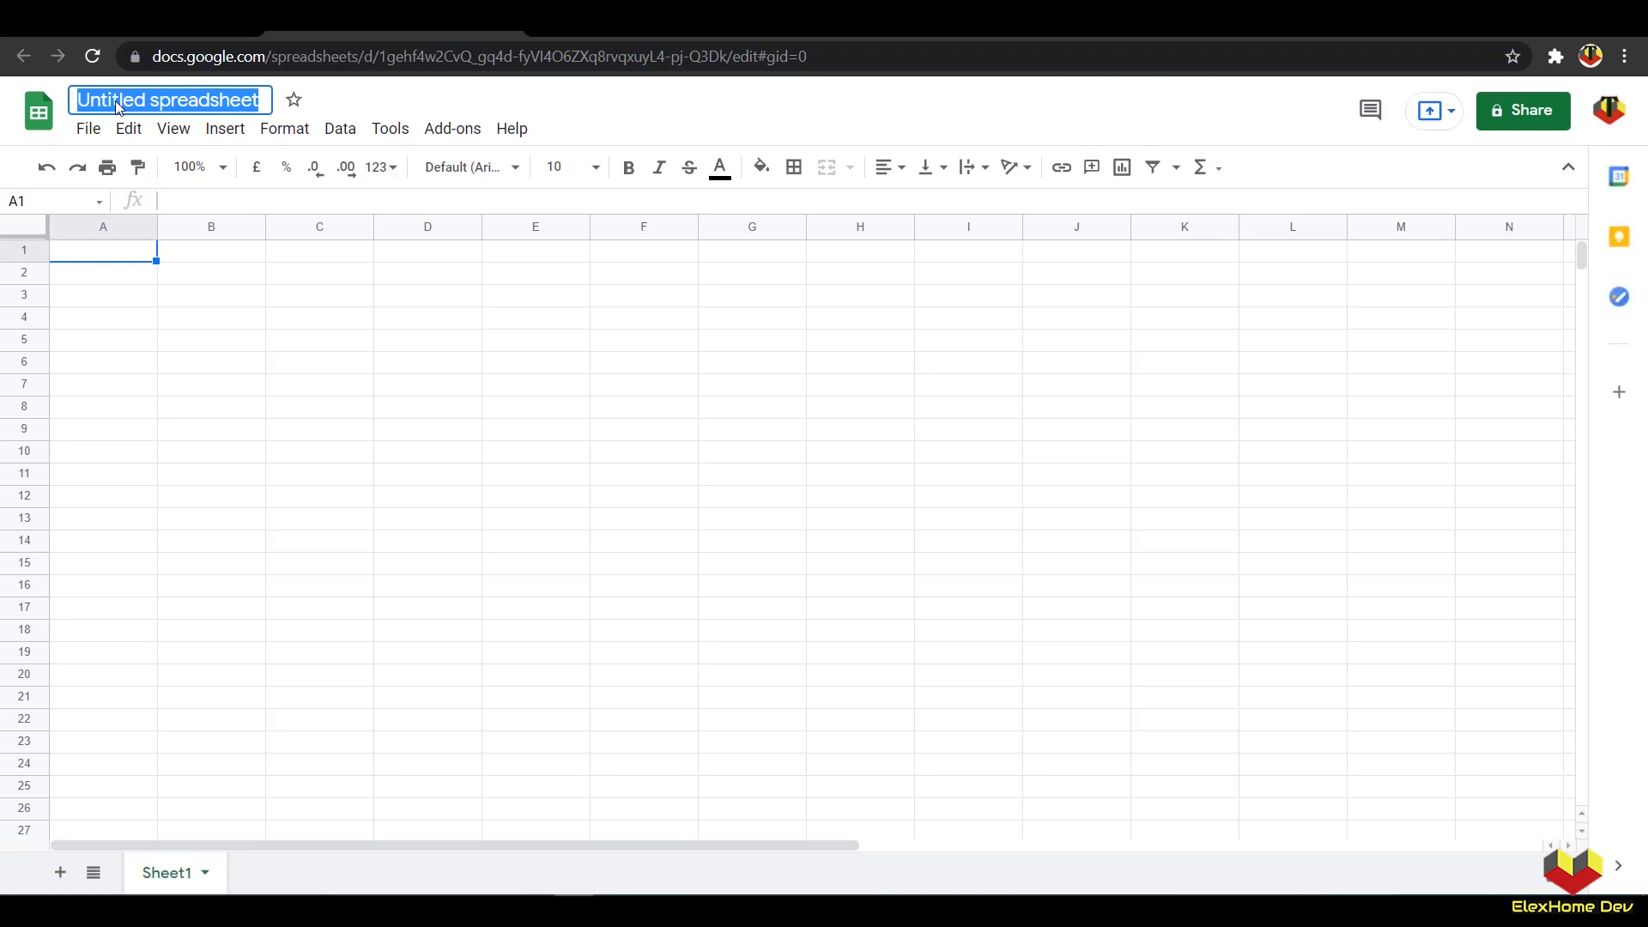
type("Real")
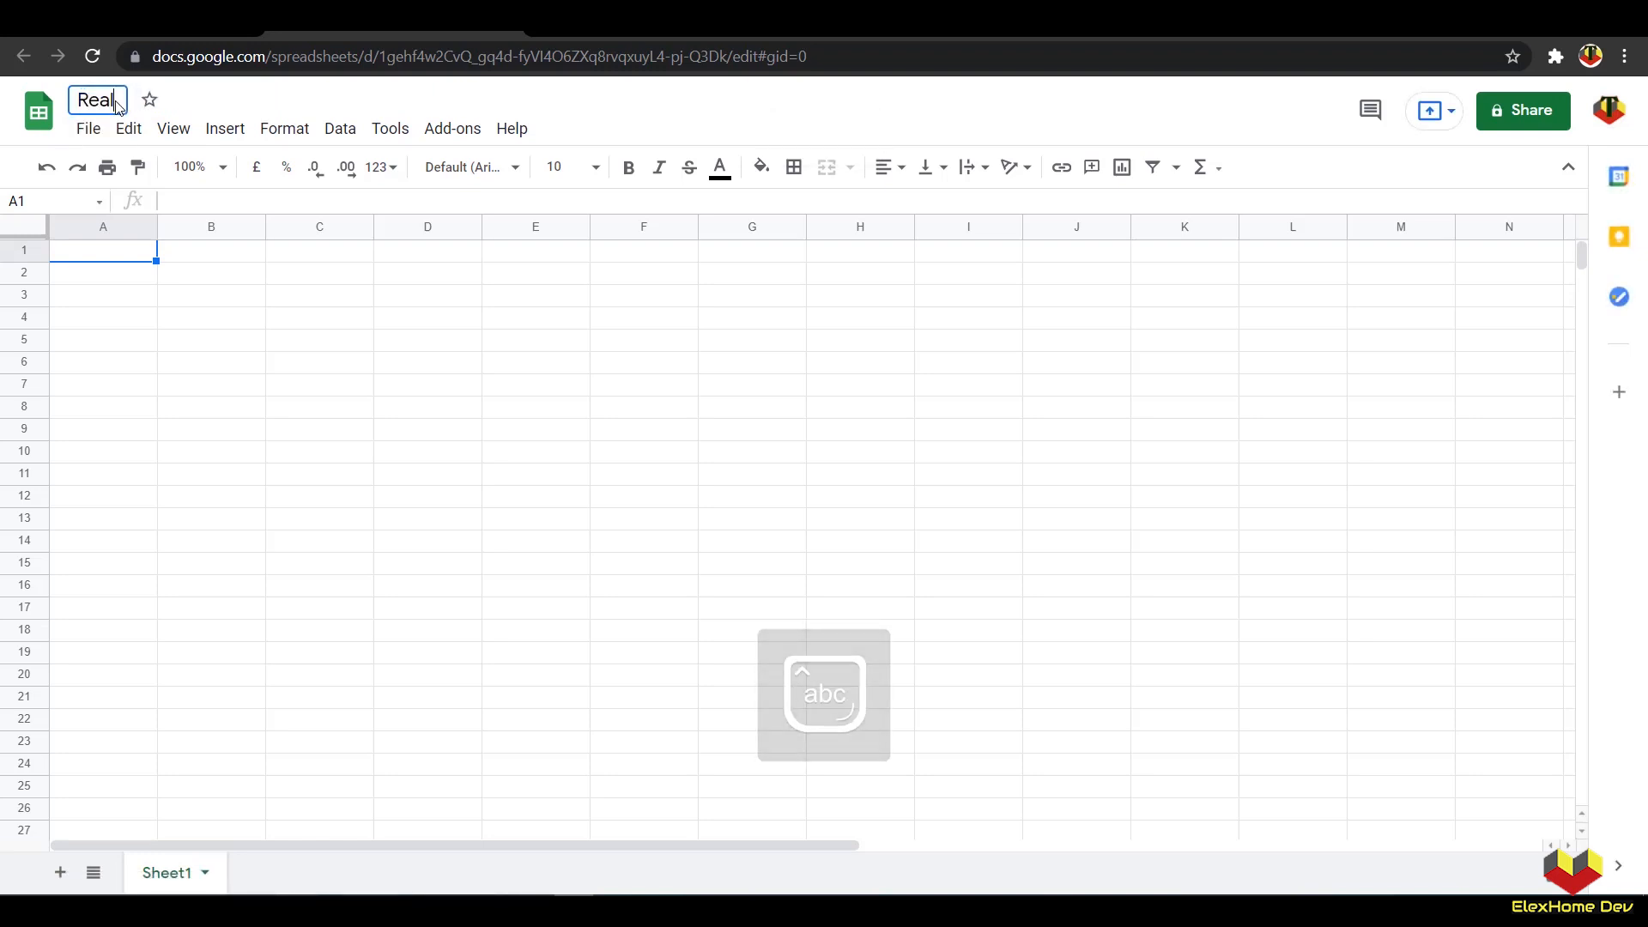
type(" Count - Real")
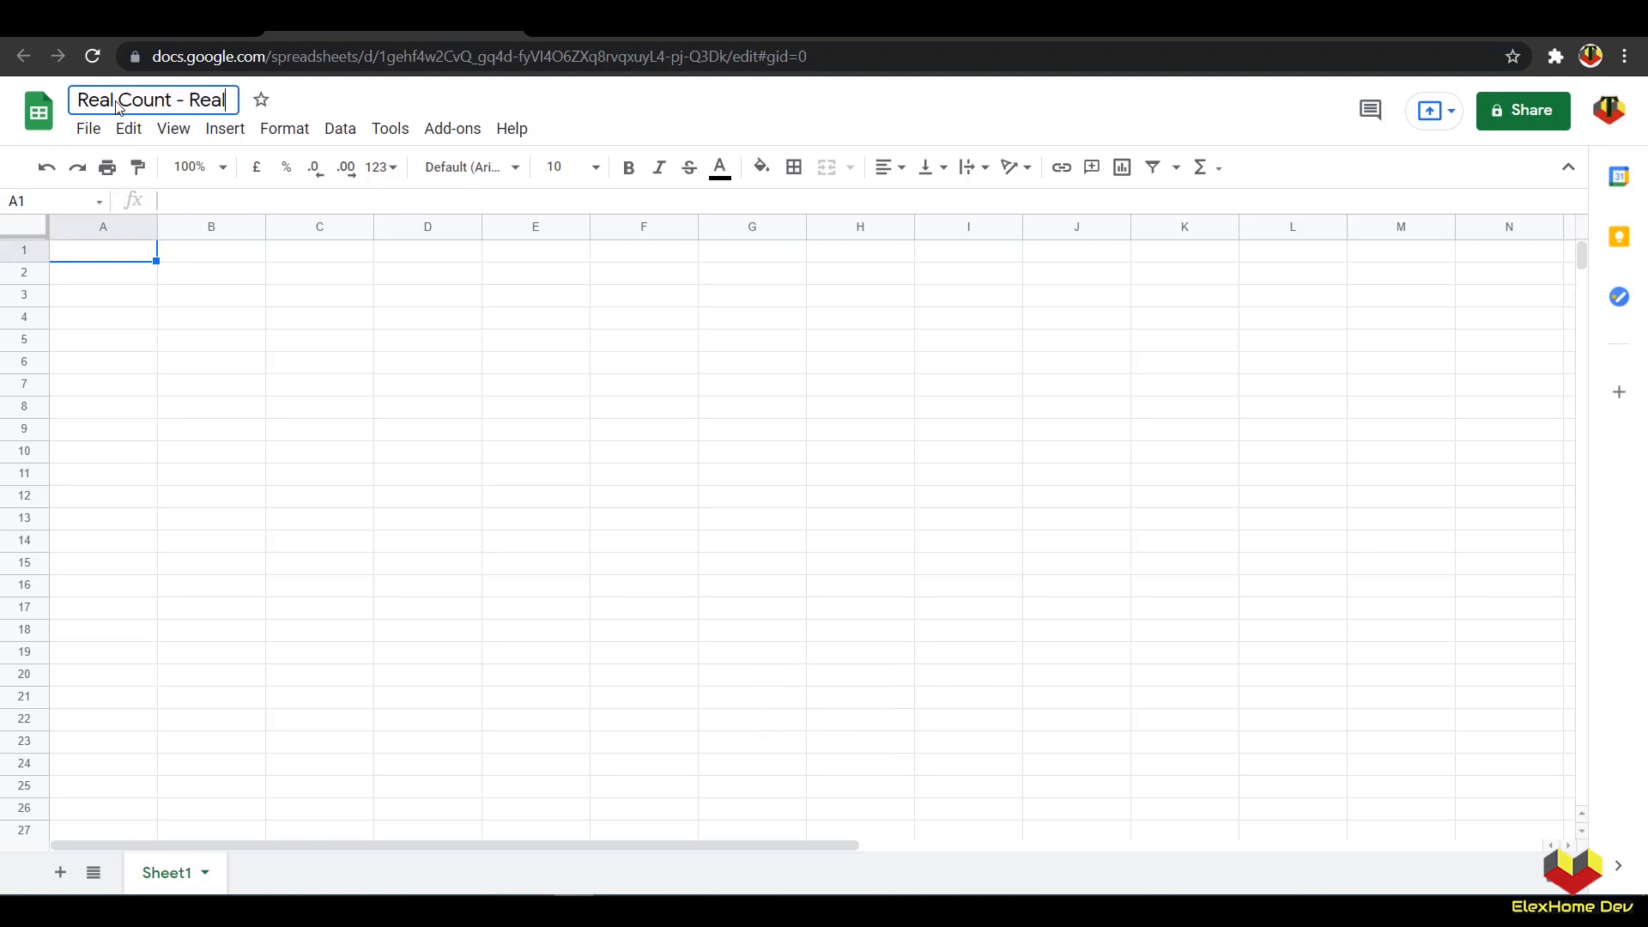
type("time ")
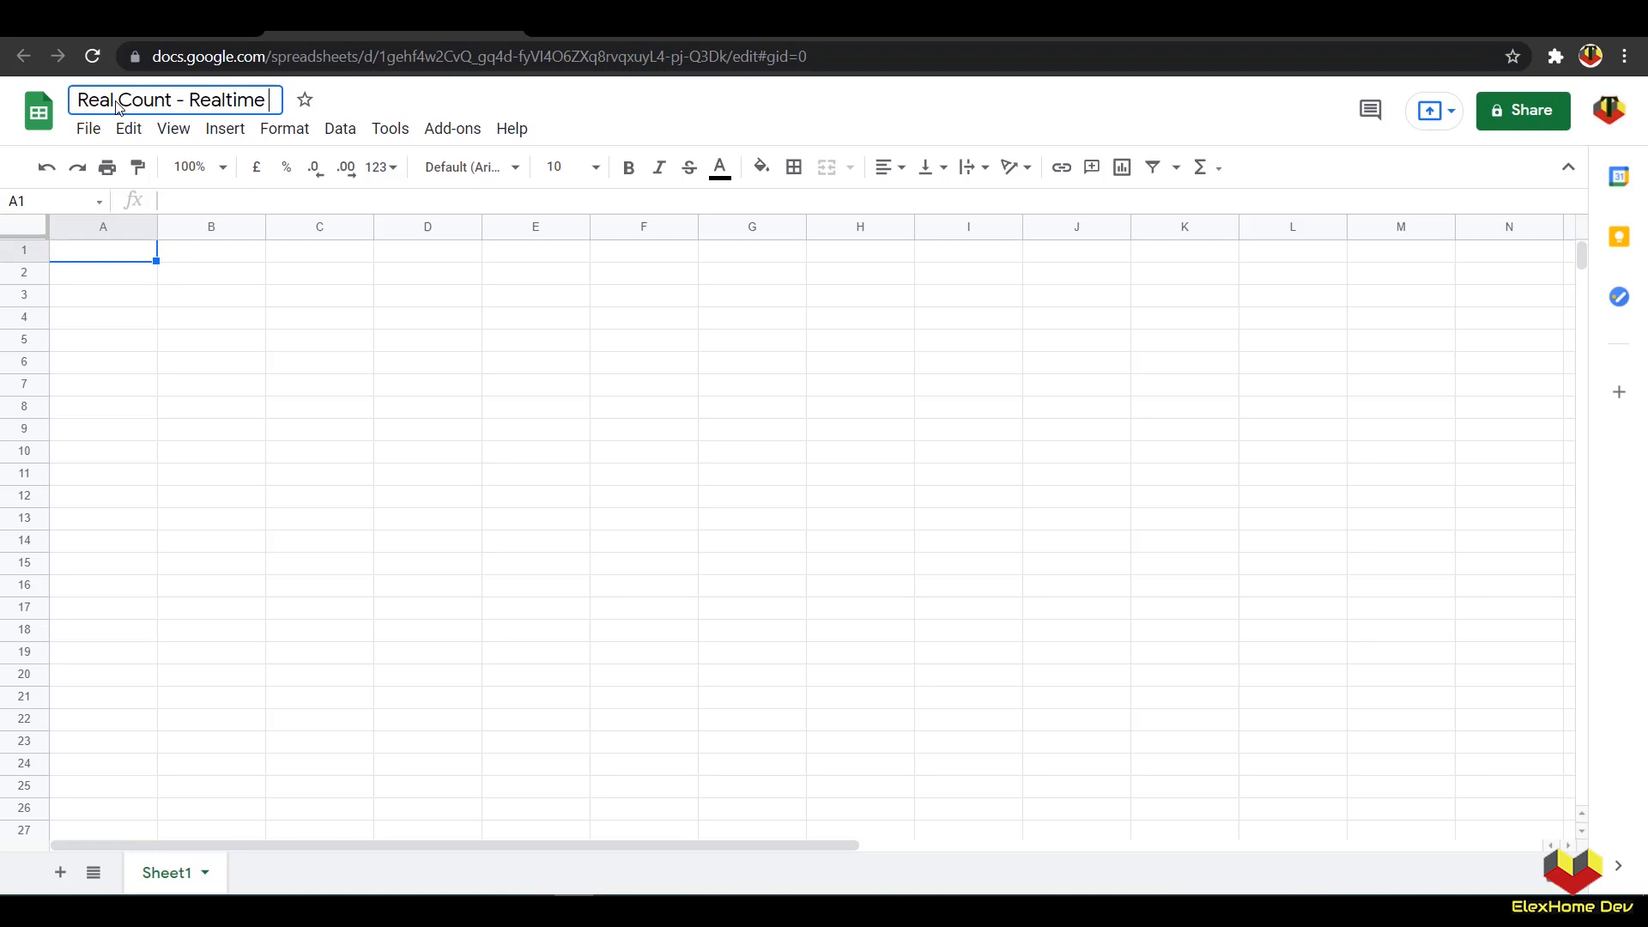
type("Pemiliha")
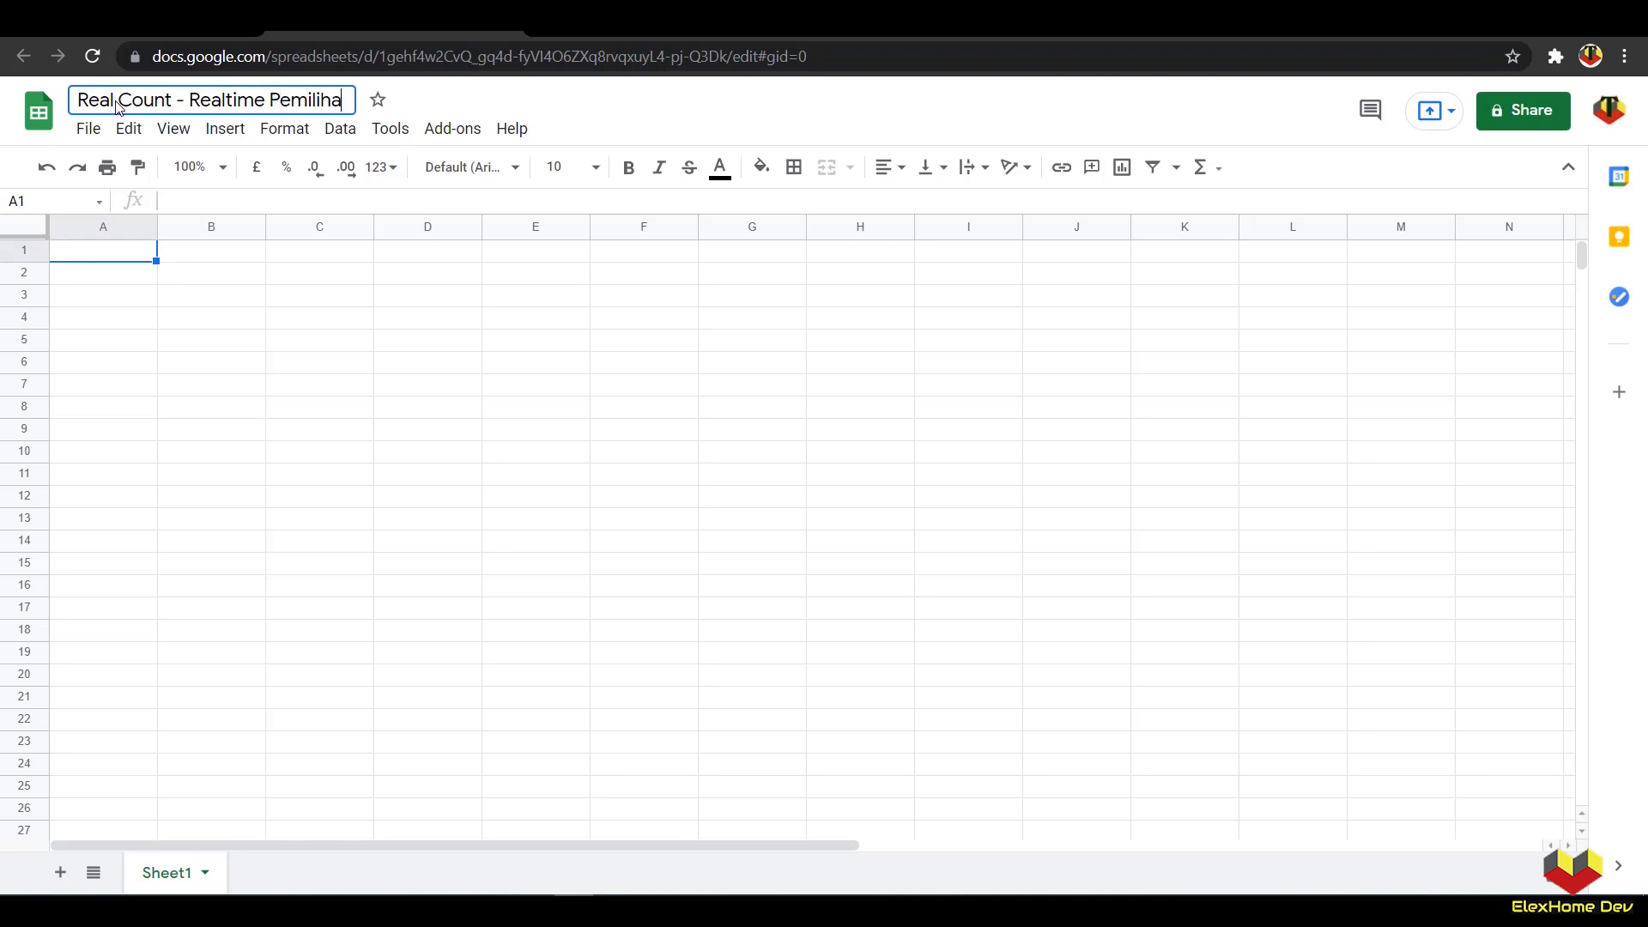
type("n Ketua dan Waki")
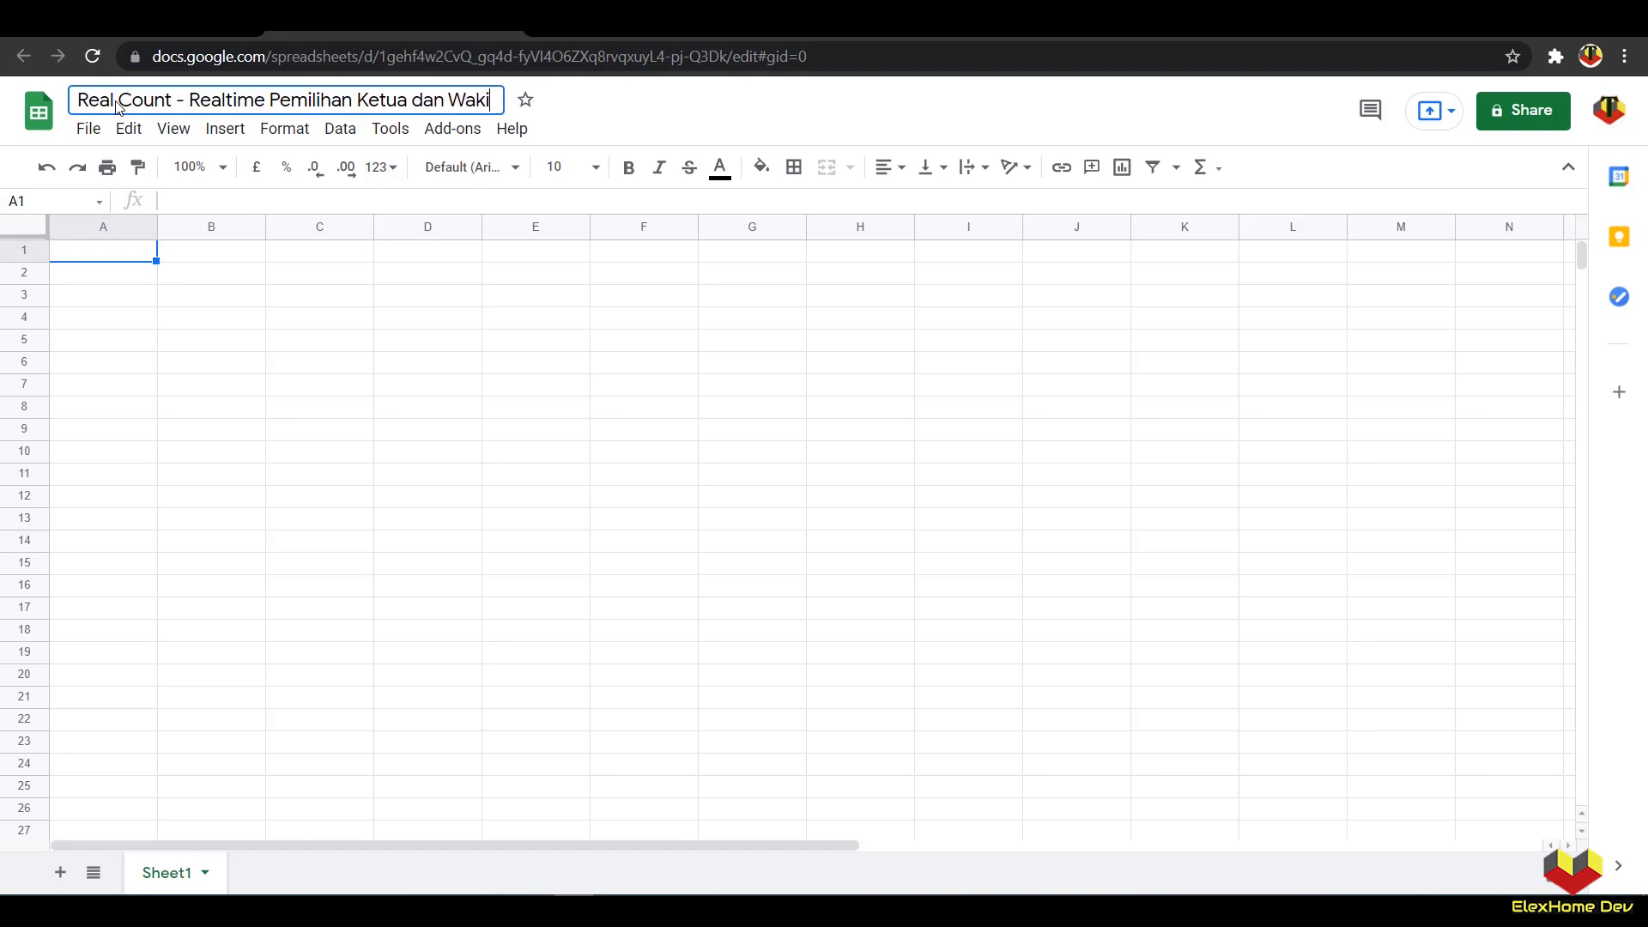
type("l Ketua OSIS")
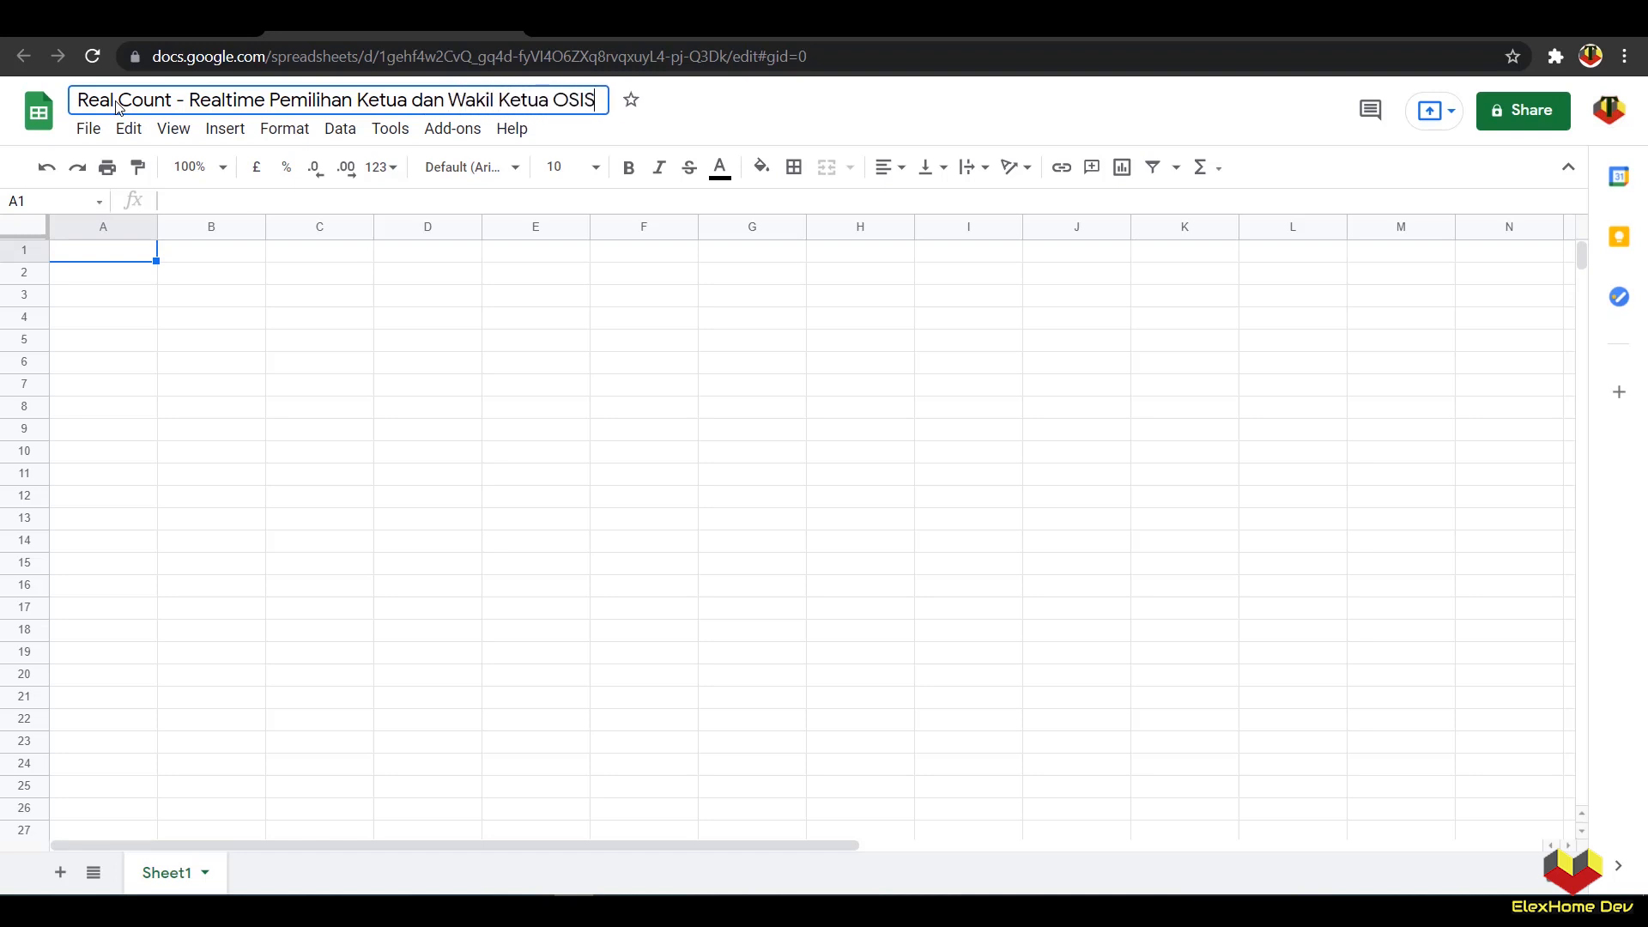
left_click(194, 367)
Step: Start an IMPORTRANGE formula in A1 with the quoted URL of the Pemilihan Ketua dan Wakil Ketua OSIS workbook as its first argument
left_click(121, 262)
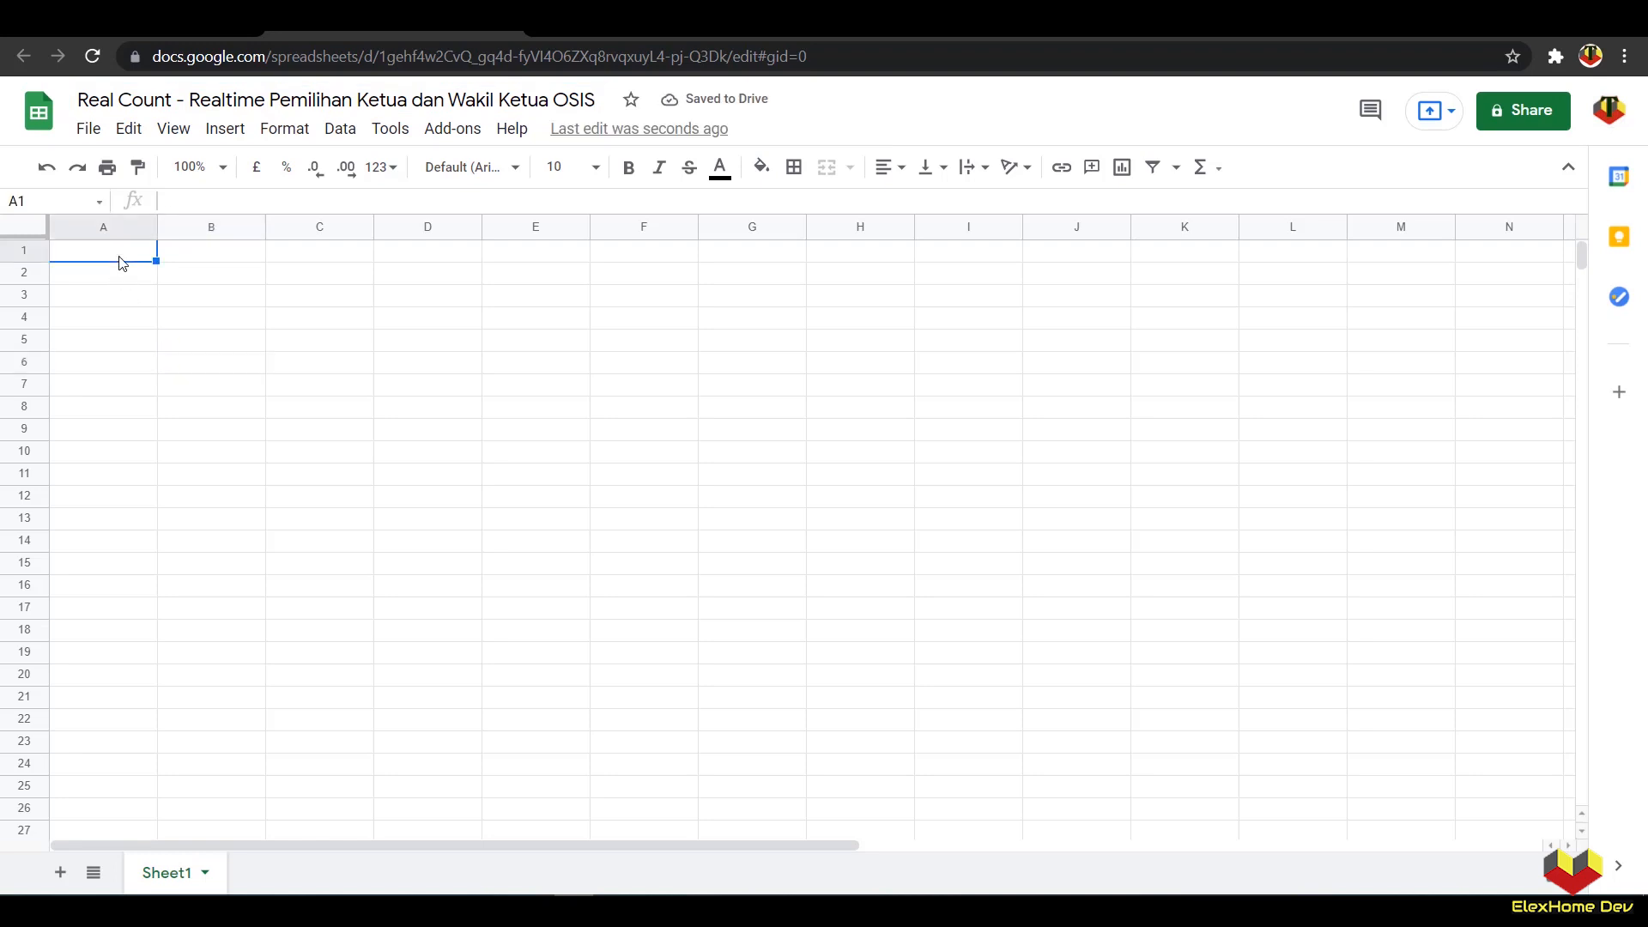
type("=")
key("Caps_Lock")
type("IMPORT")
left_click(155, 395)
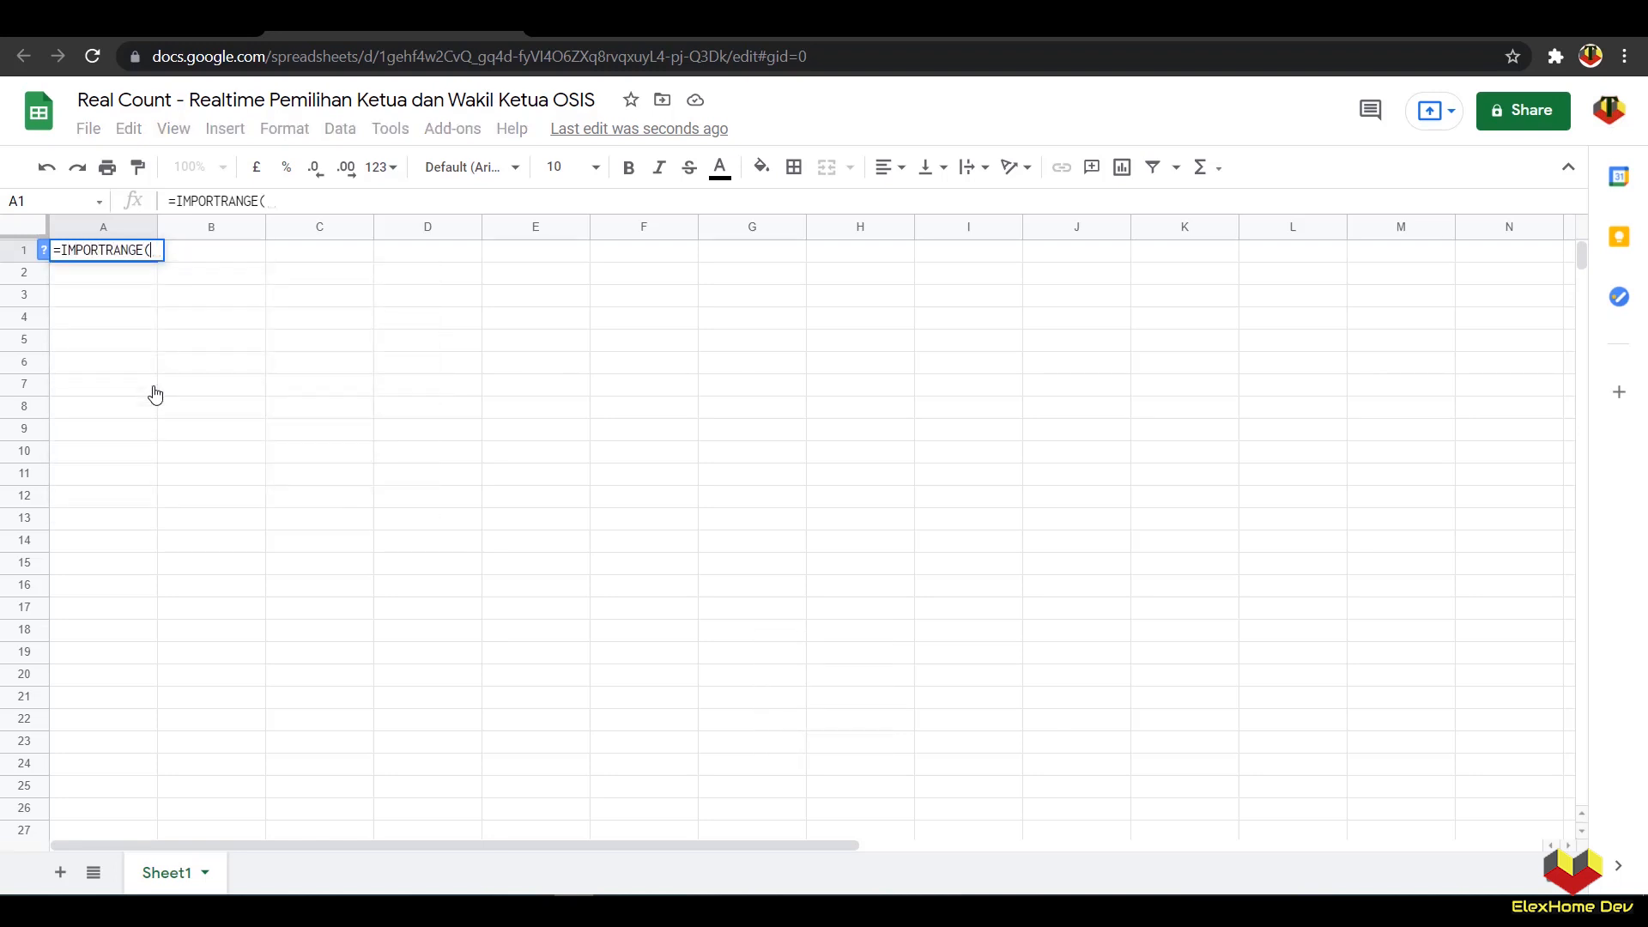
type("\"")
left_click(1110, 26)
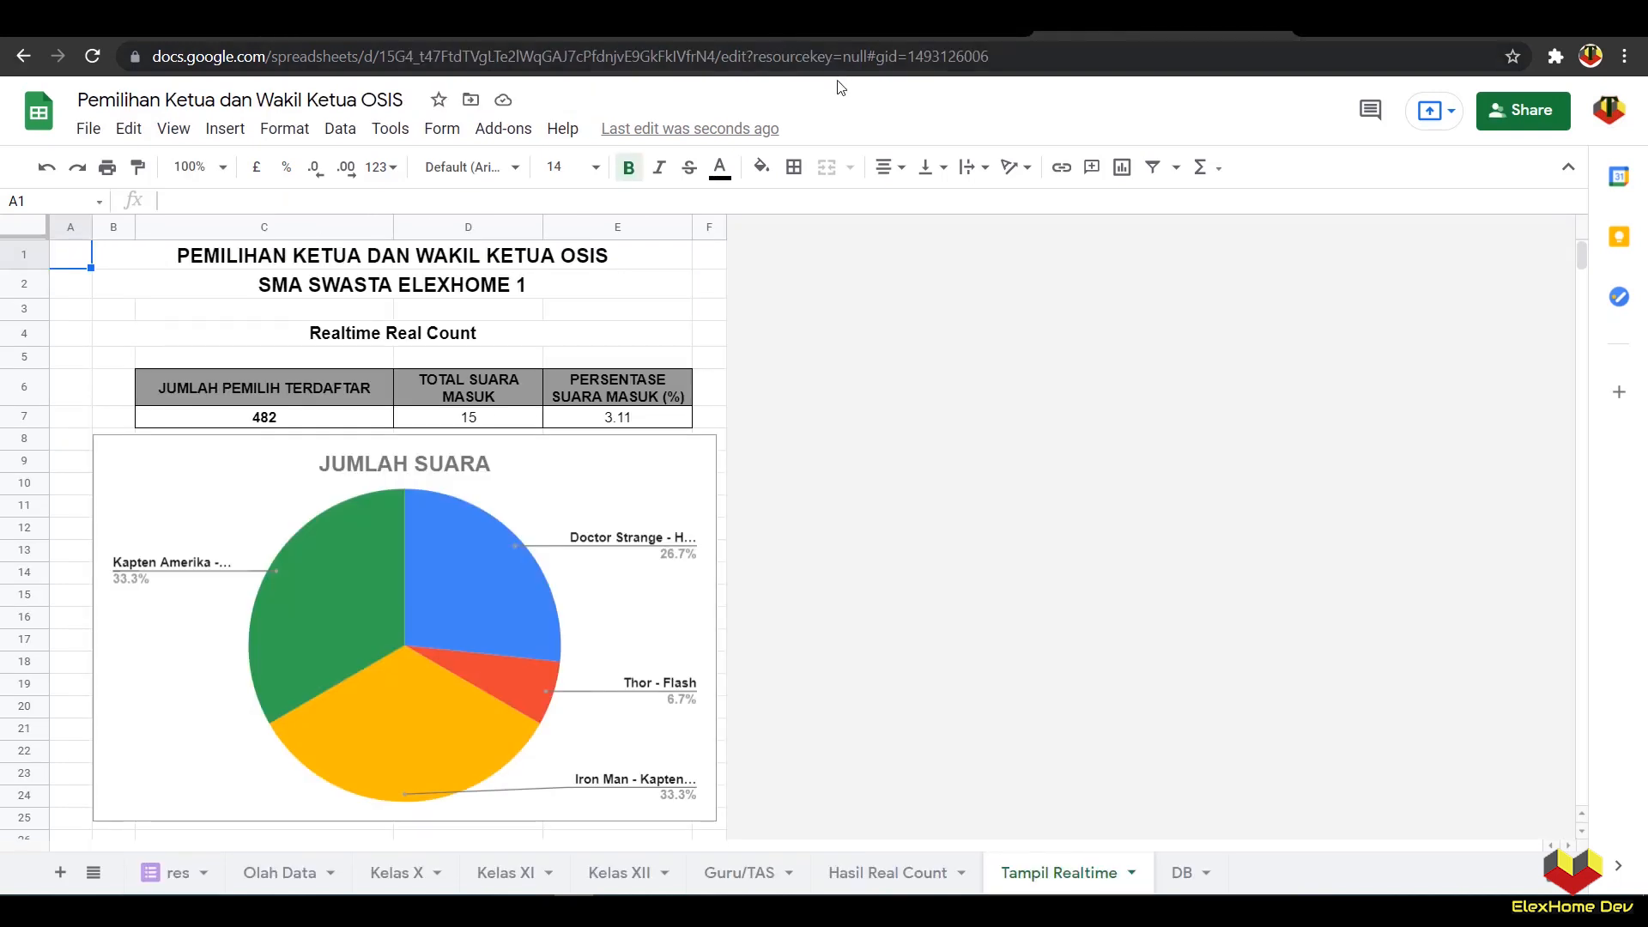
left_click(799, 58)
key("ctrl+c")
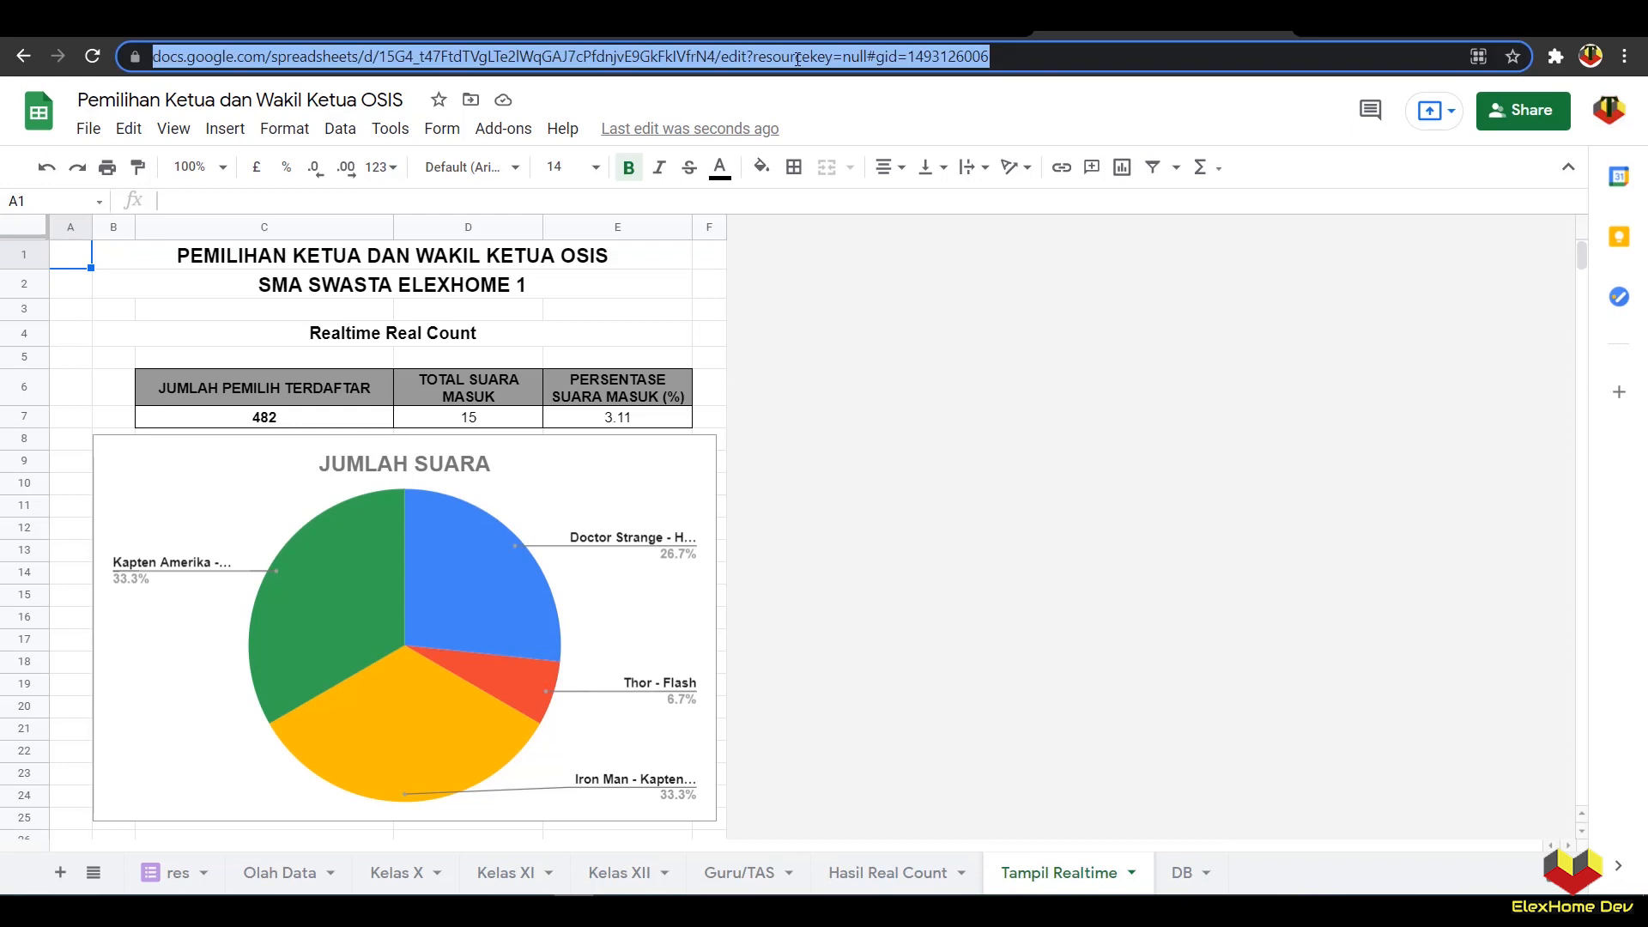
right_click(798, 59)
left_click(849, 176)
left_click(420, 26)
left_click(288, 201)
right_click(287, 201)
left_click(353, 368)
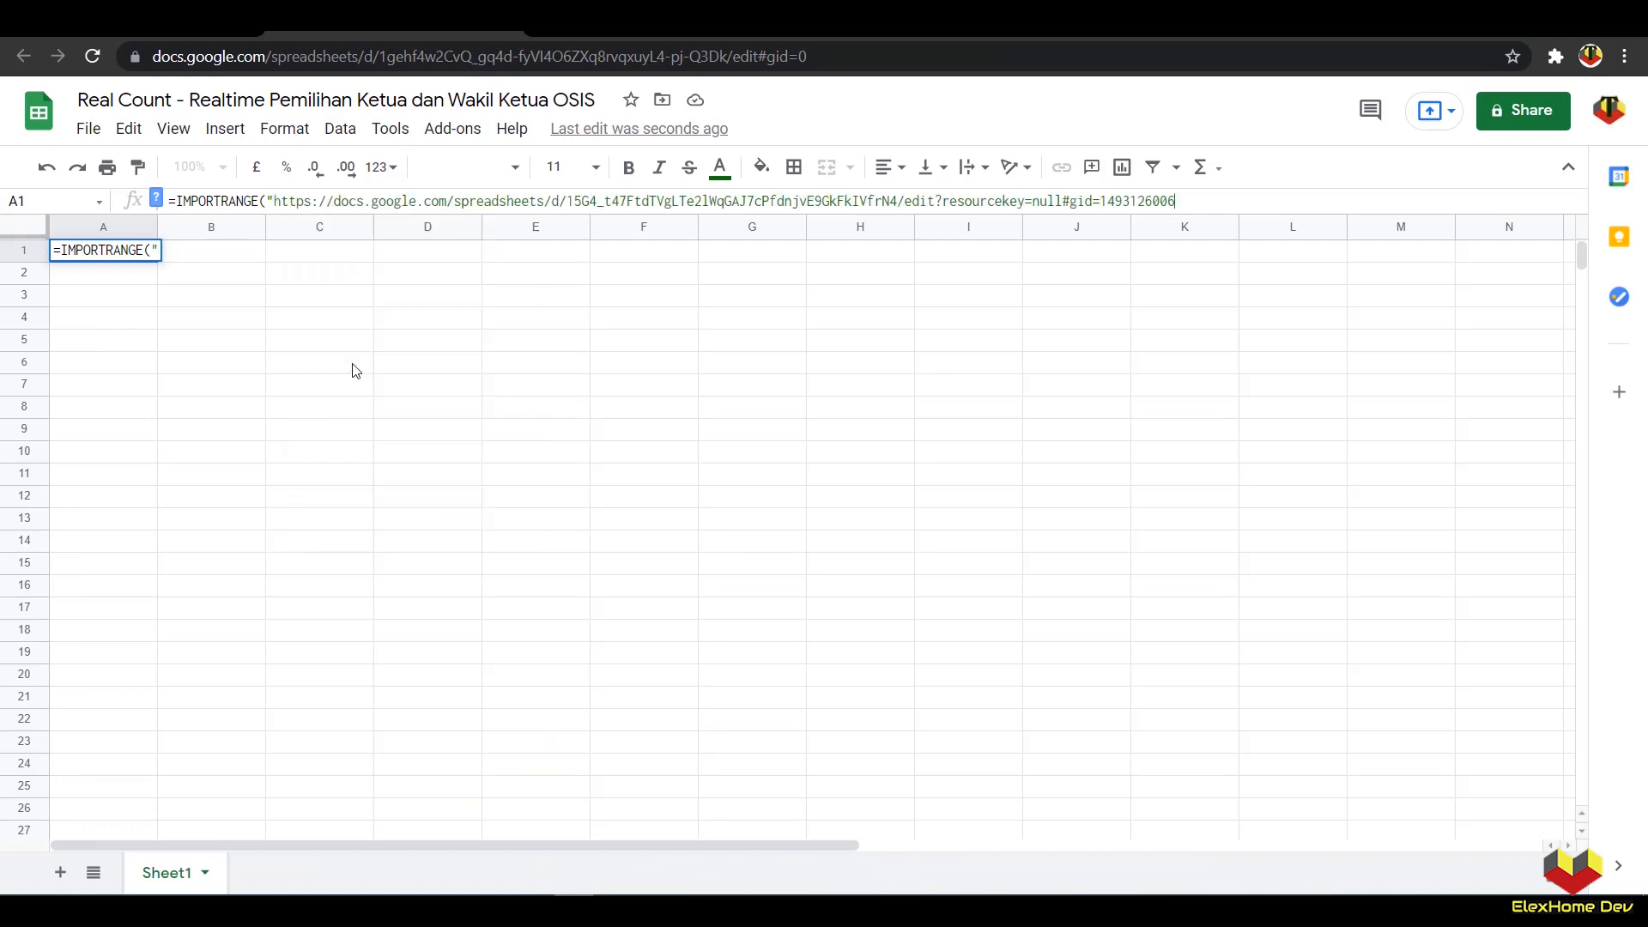
type("\"")
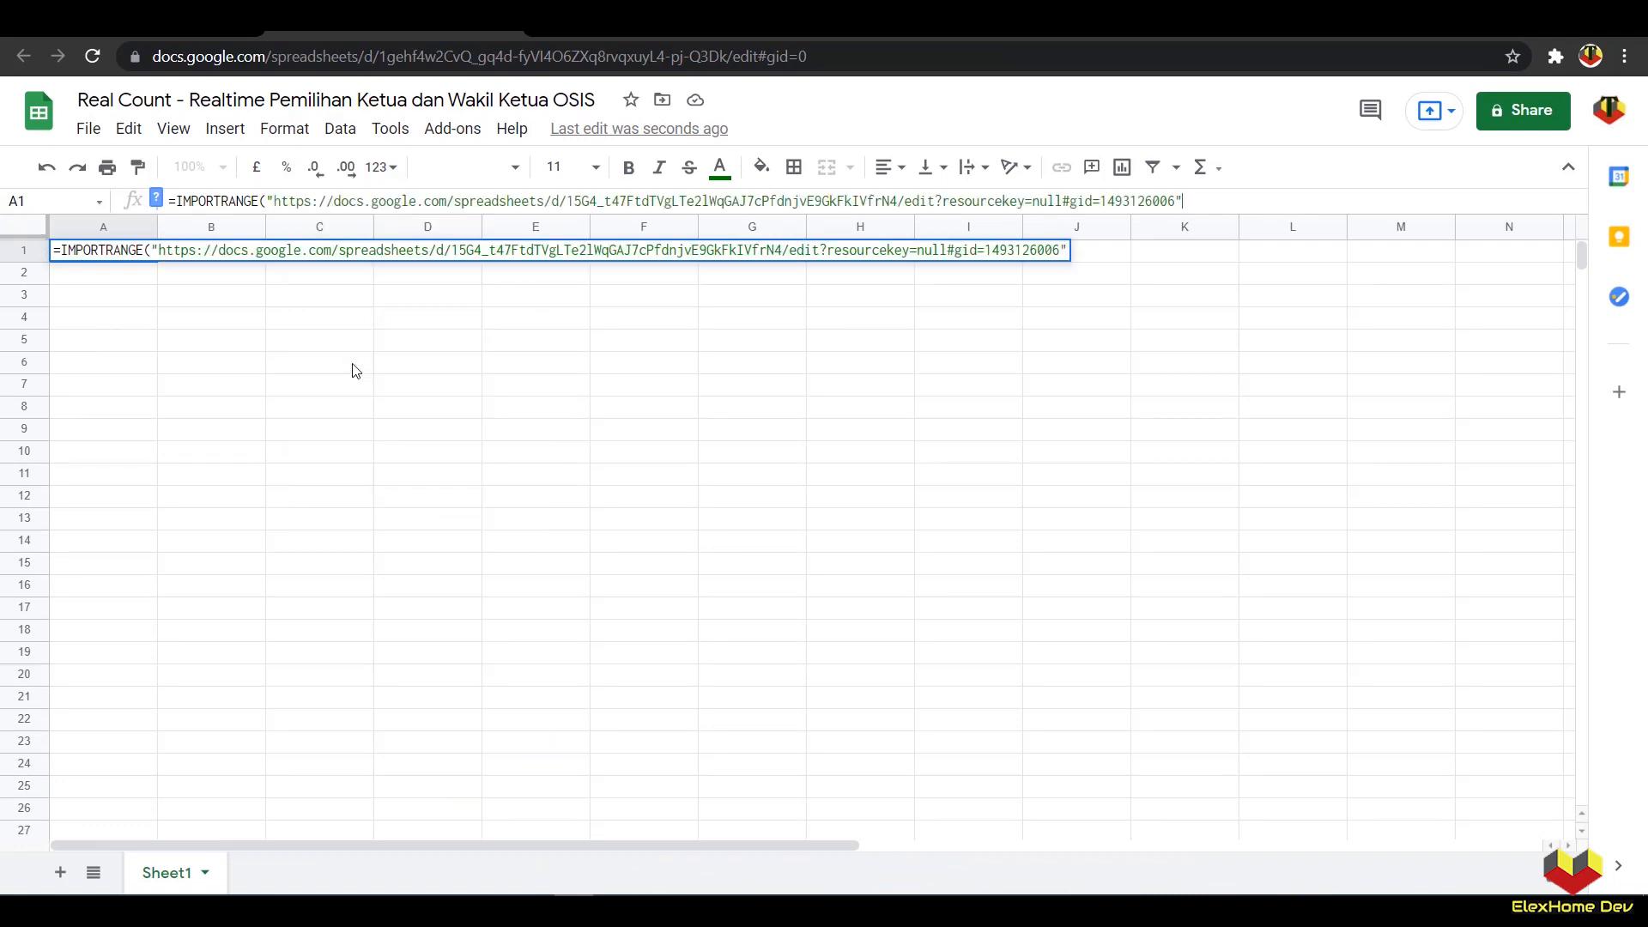
Step: Add a semicolon and the copied sheet name "Tampil Realtime" followed by an exclamation mark to the IMPORTRANGE formula
type(";\"")
left_click(1045, 34)
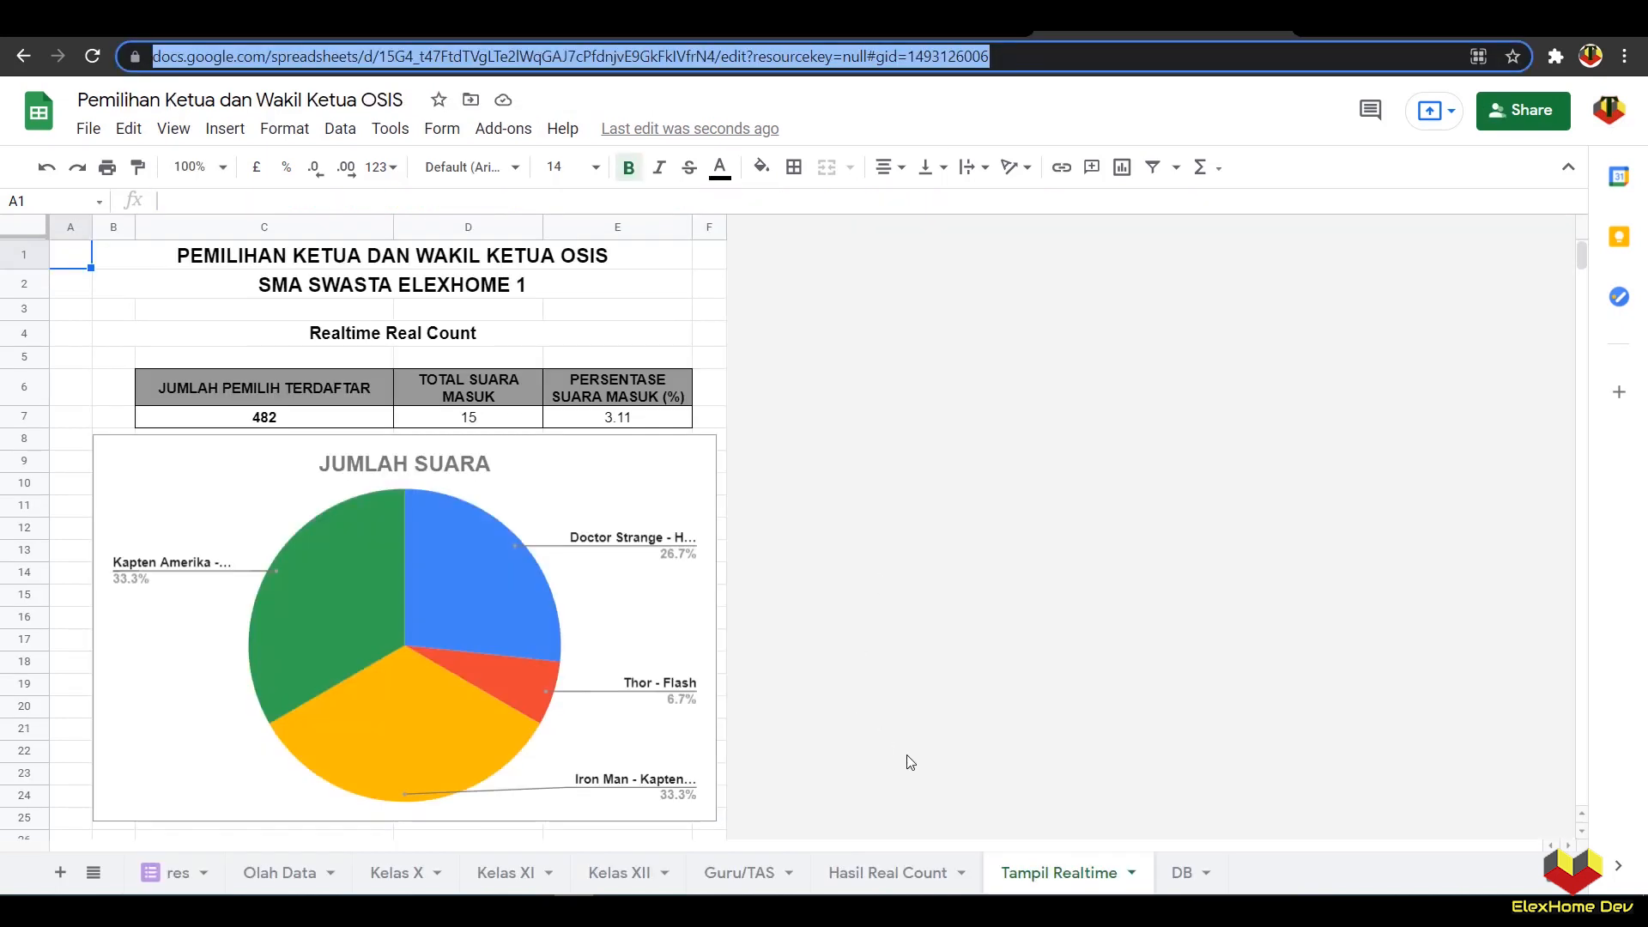
double_click(1080, 883)
right_click(1080, 883)
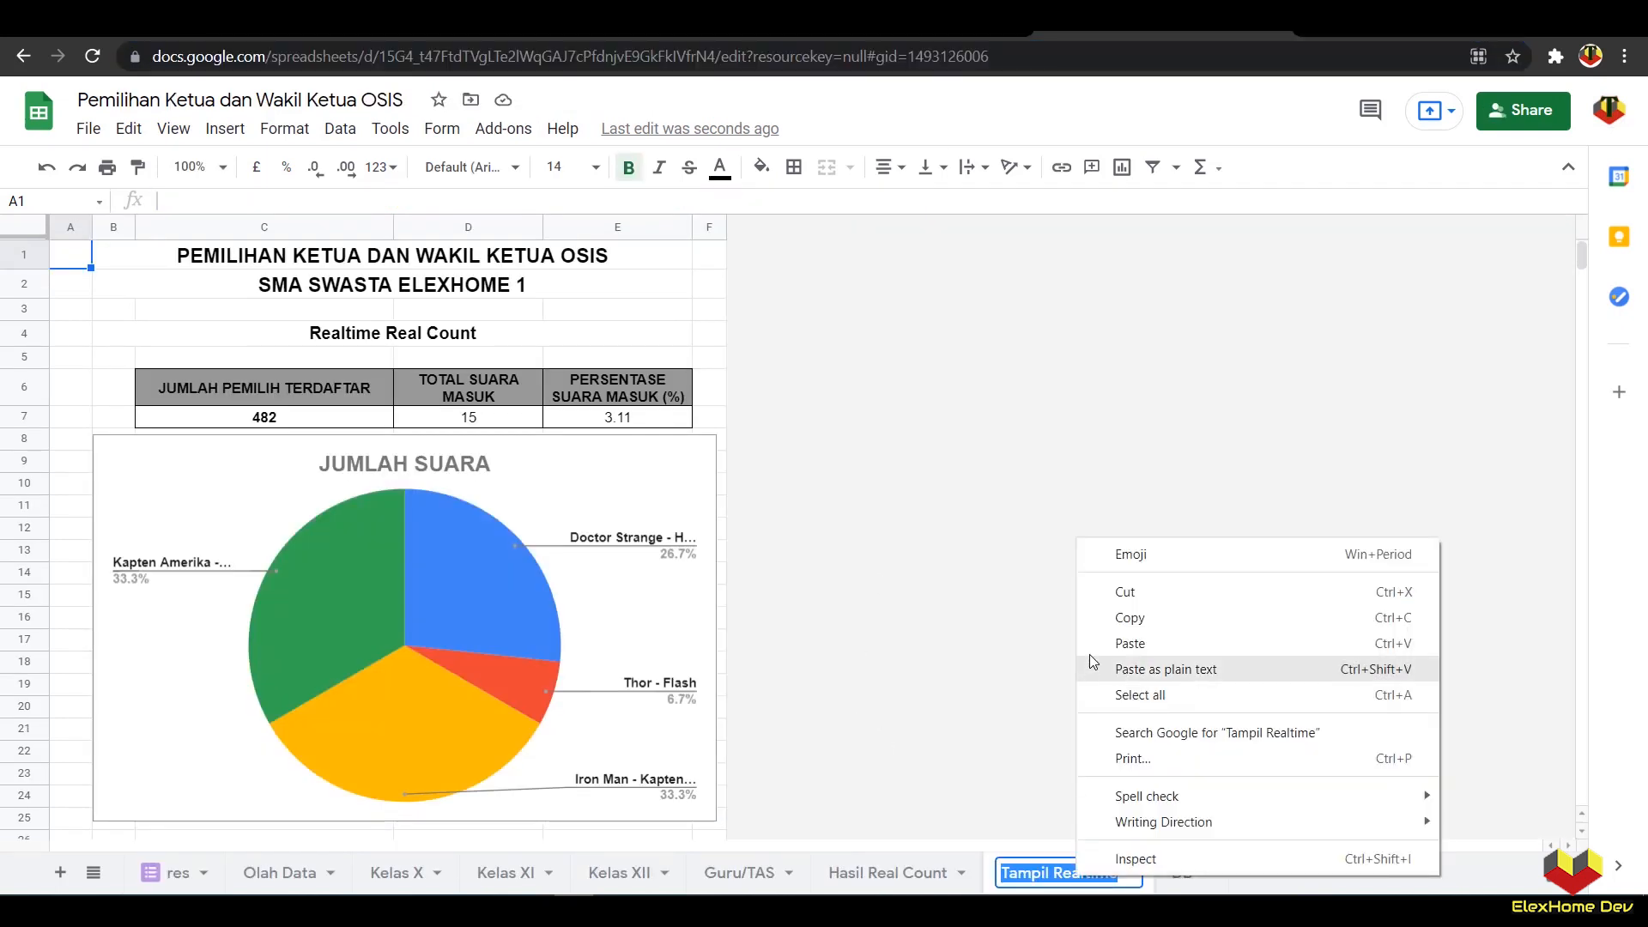
left_click(1103, 625)
left_click(309, 32)
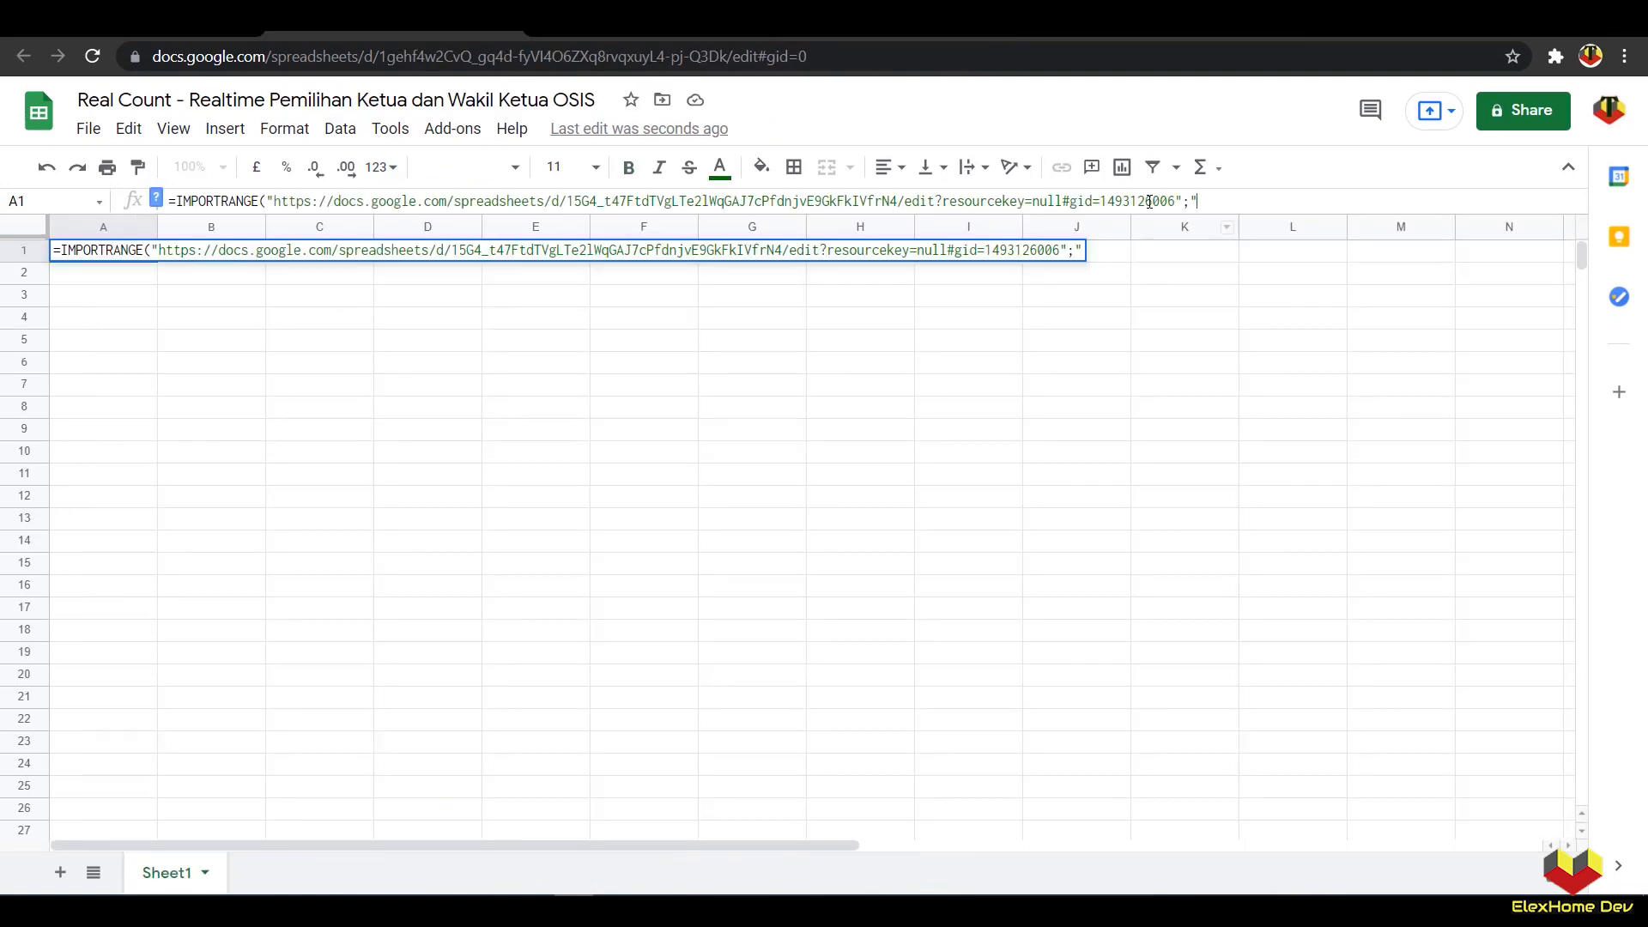
right_click(1206, 203)
left_click(1259, 370)
type("!")
Step: Complete the IMPORTRANGE formula with the range A:F and allow access to connect the two spreadsheets
left_click(1236, 19)
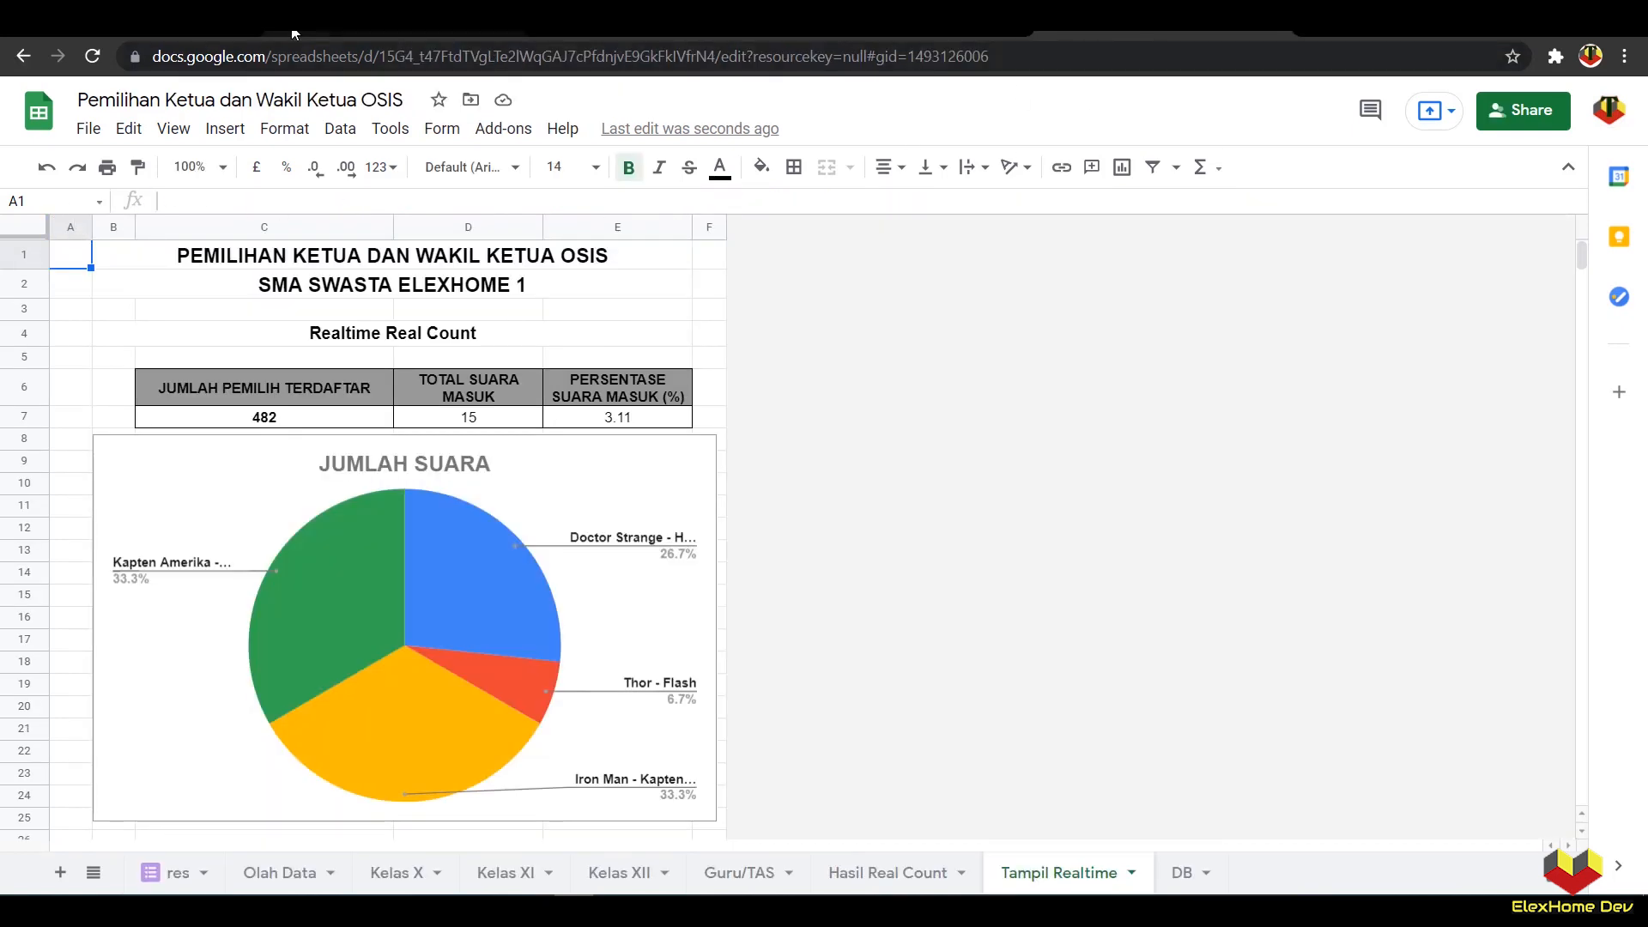
left_click(346, 18)
type("a")
key("BackSpace")
type("A:F")
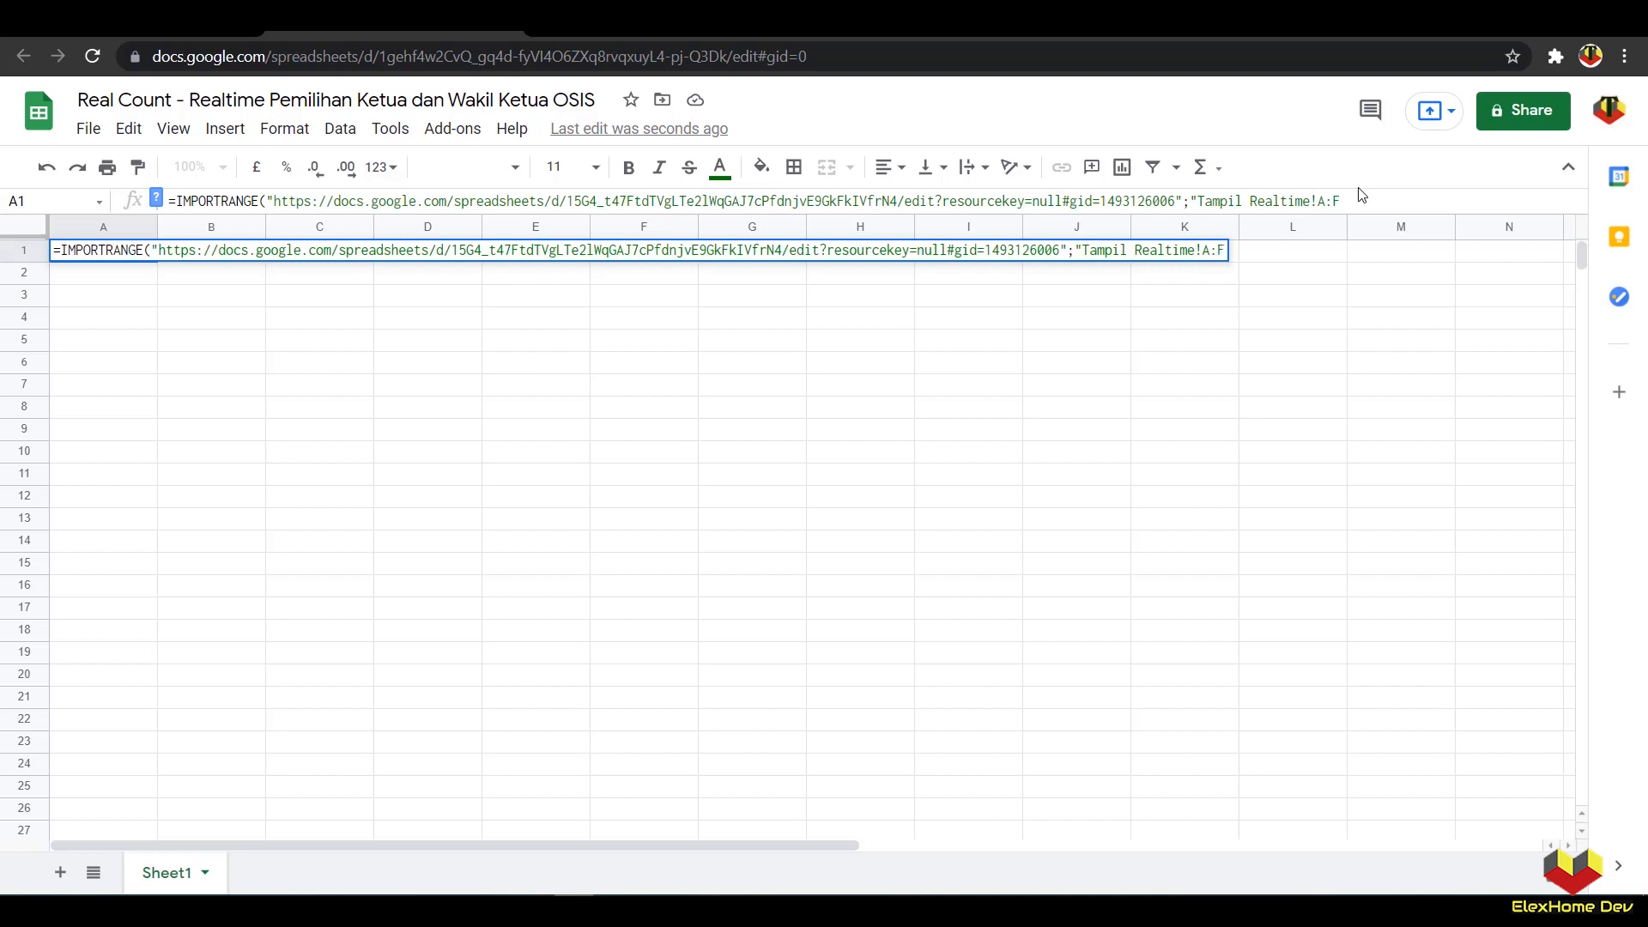
type("\"")
key("Return")
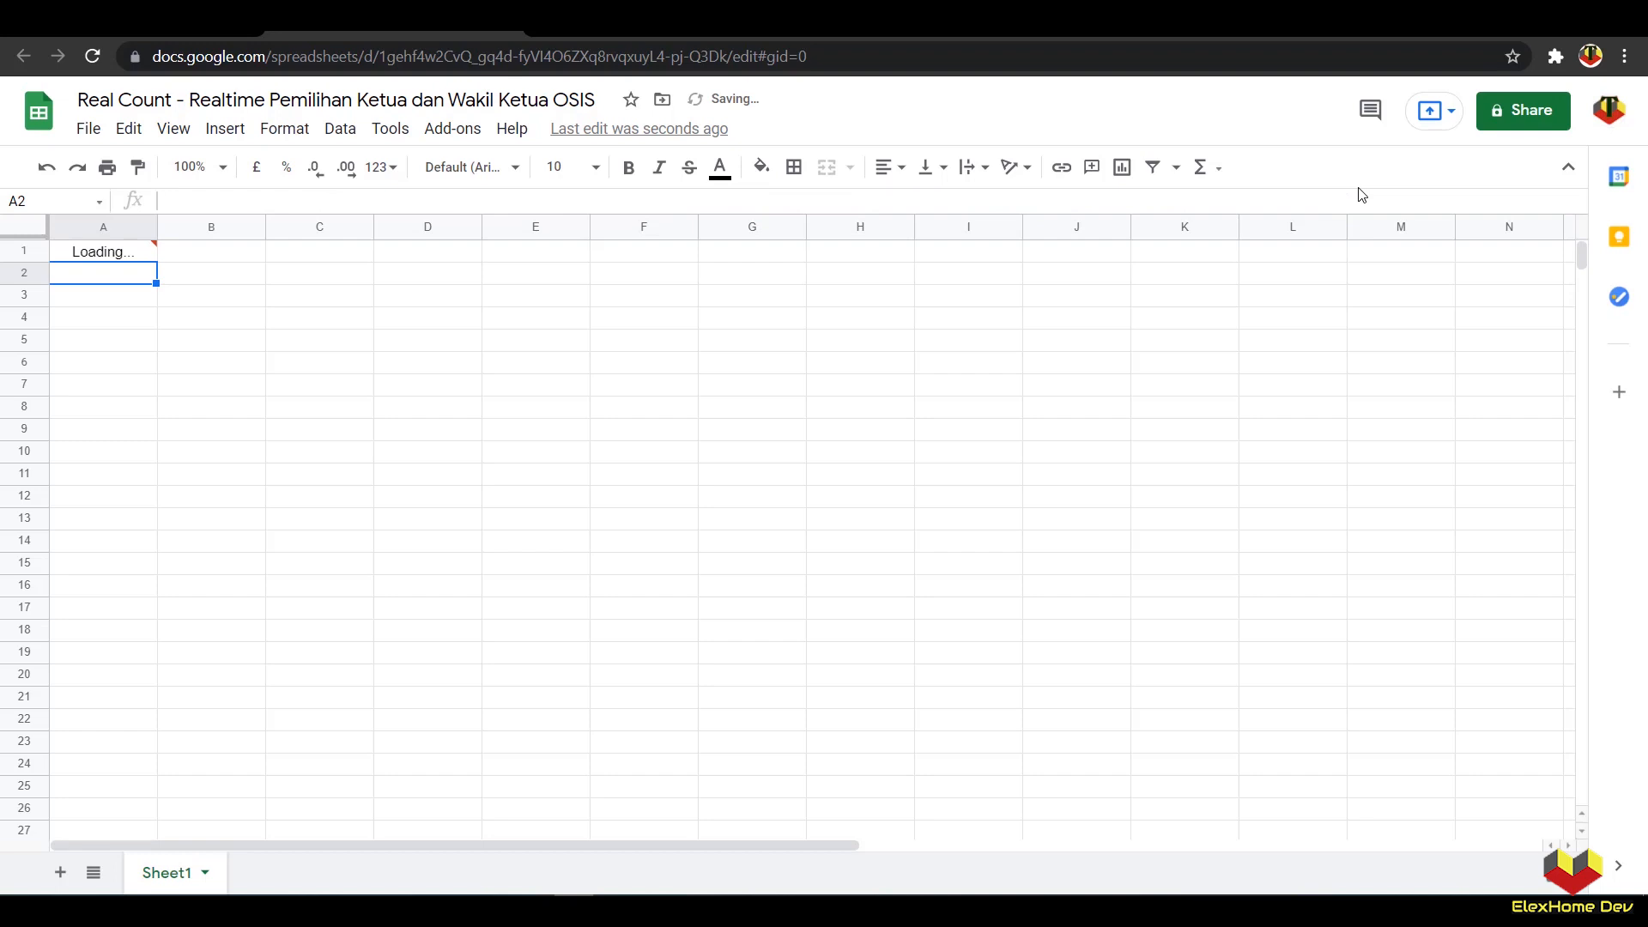
mouse_move(135, 258)
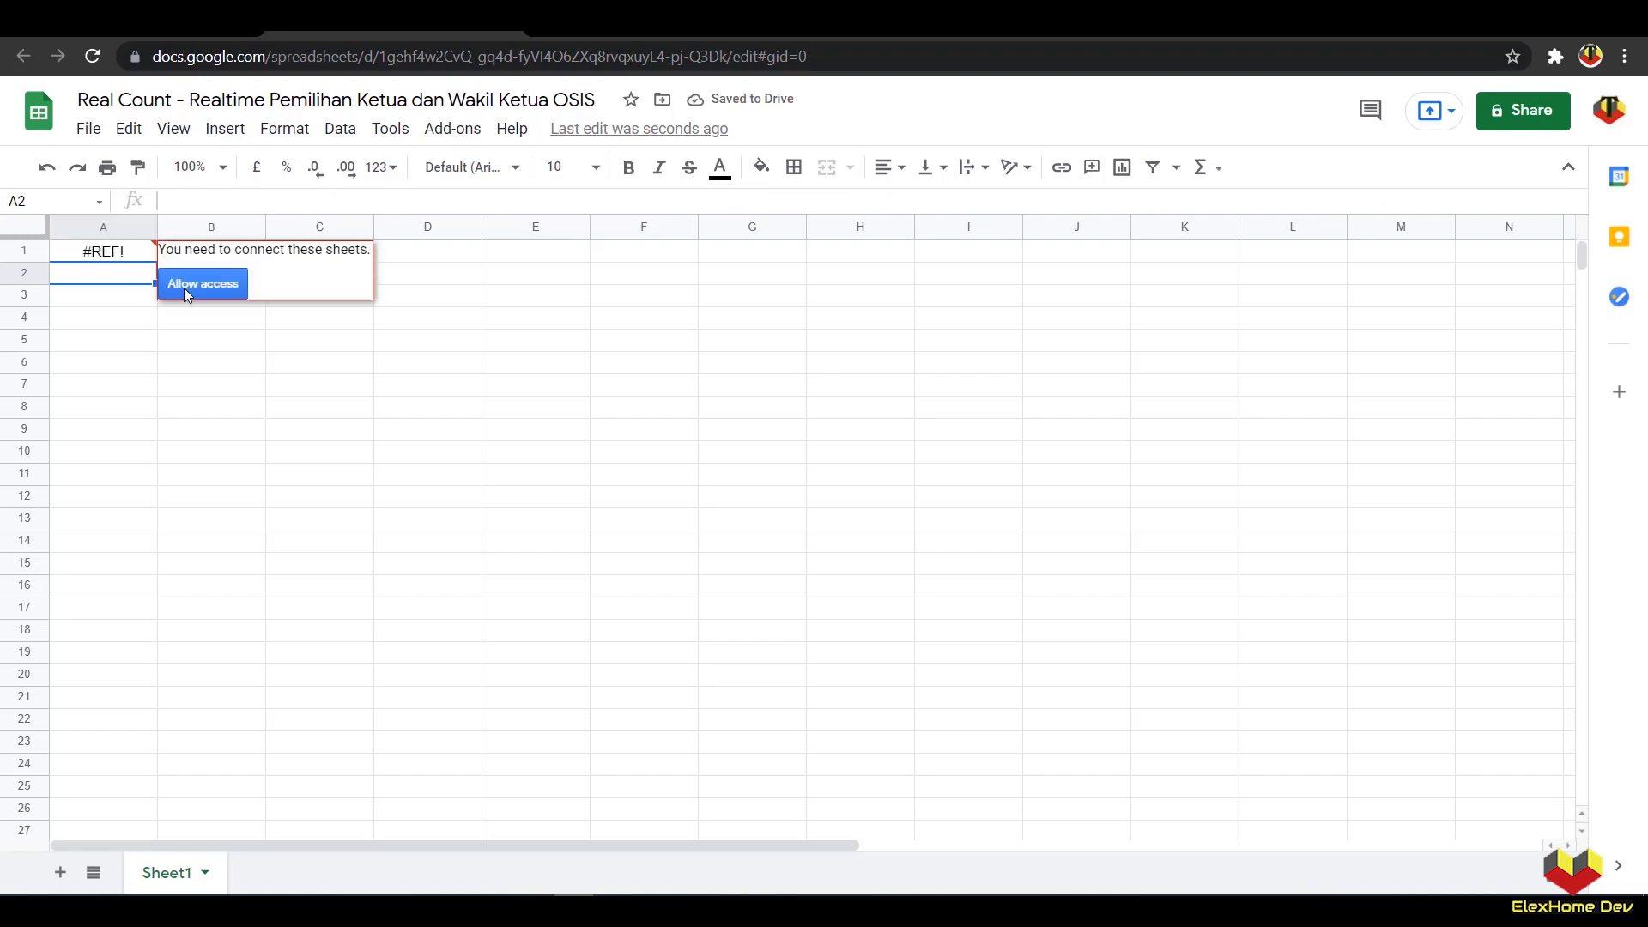
left_click(186, 287)
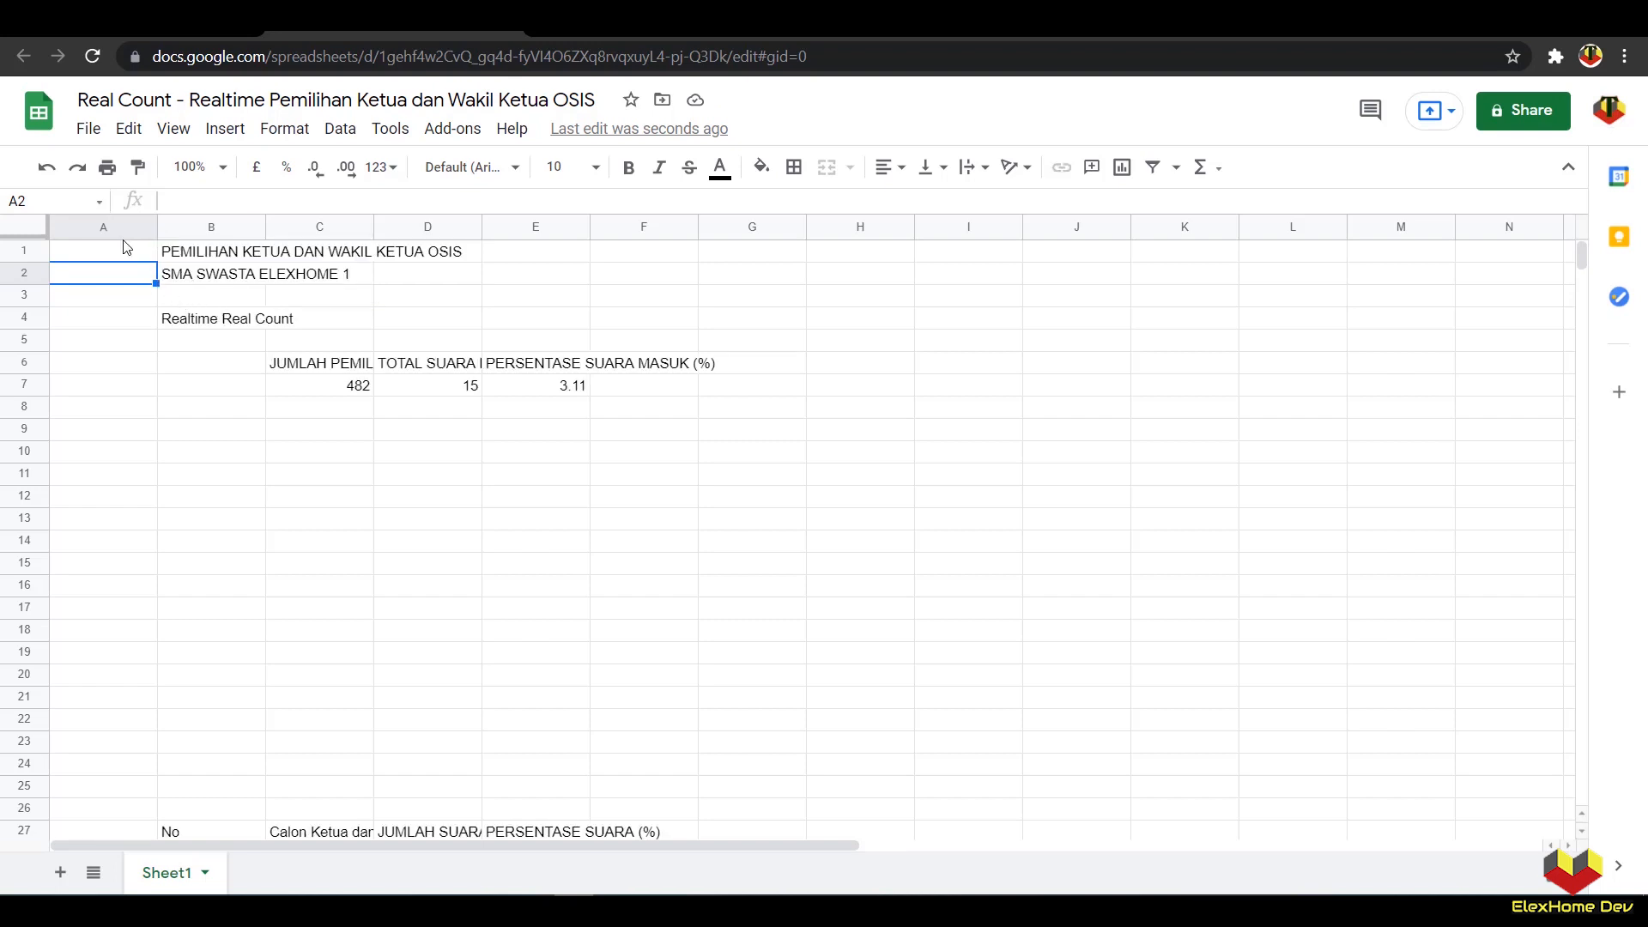
left_click(223, 300)
Step: Hide column A, which holds the IMPORTRANGE formula
left_click(112, 259)
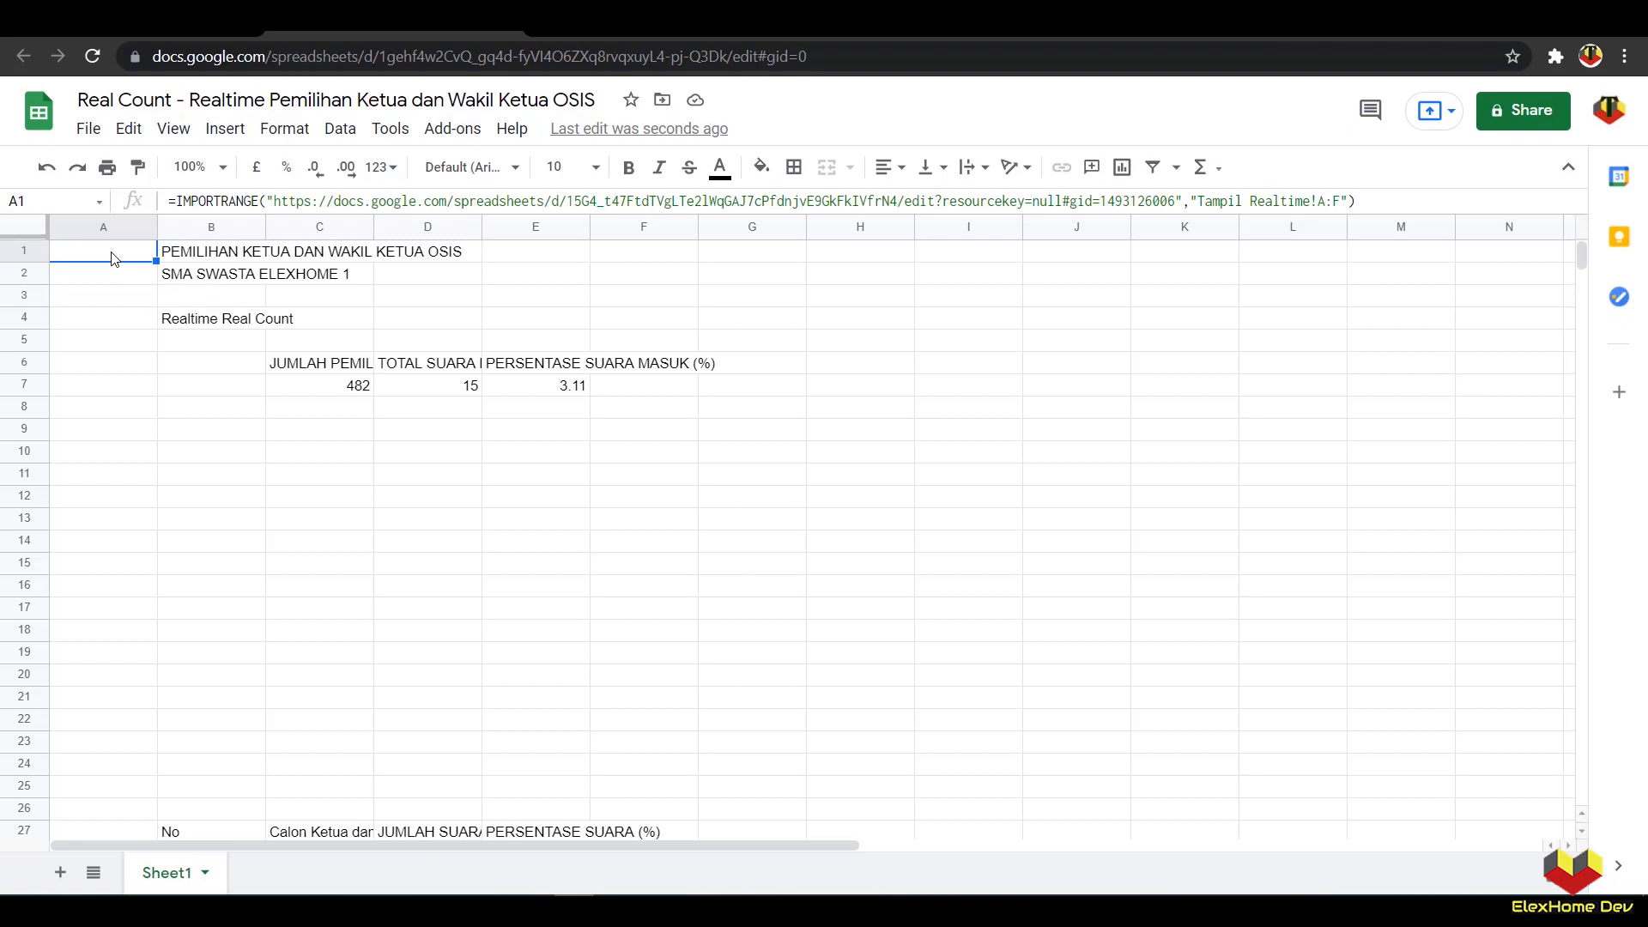
left_click(100, 229)
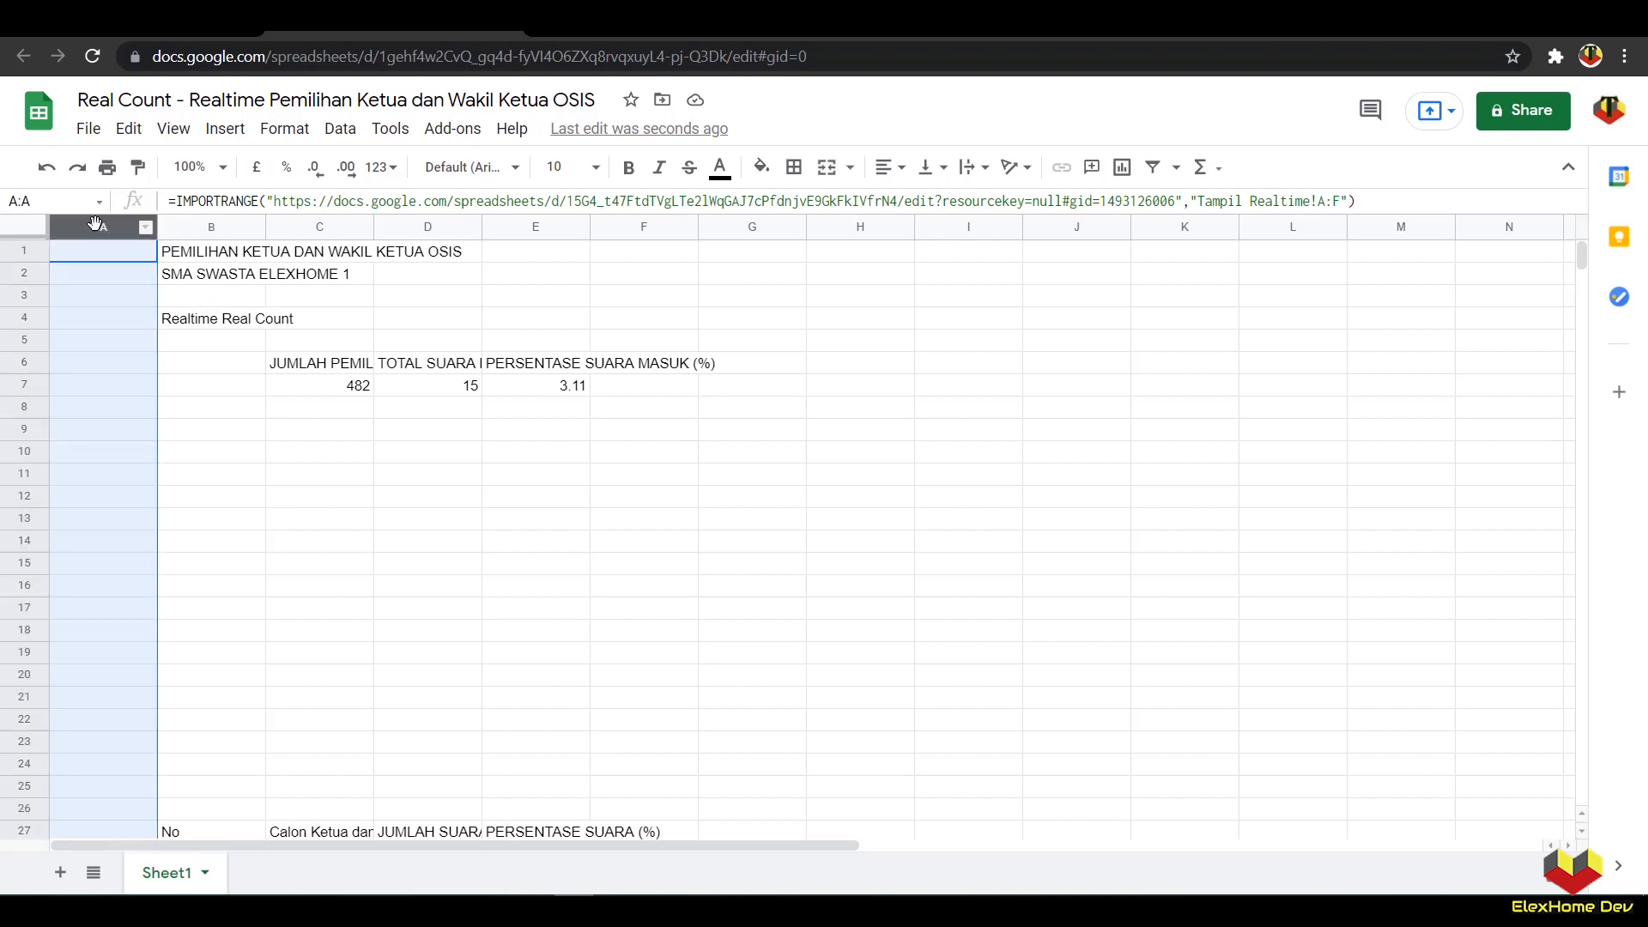
right_click(94, 225)
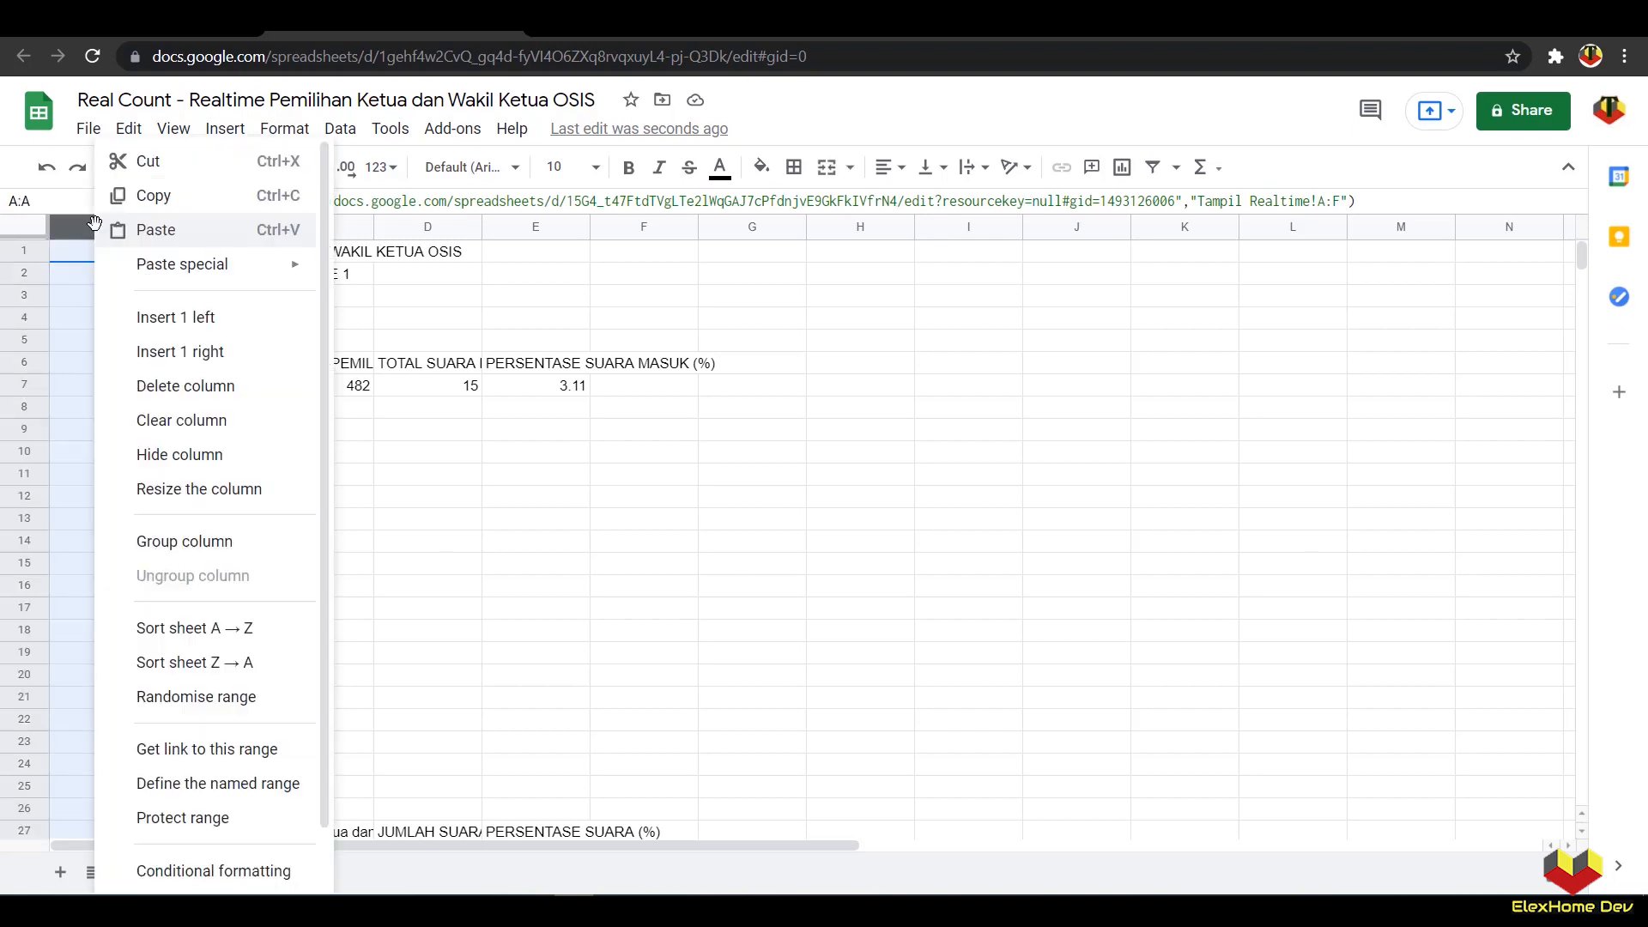
left_click(168, 459)
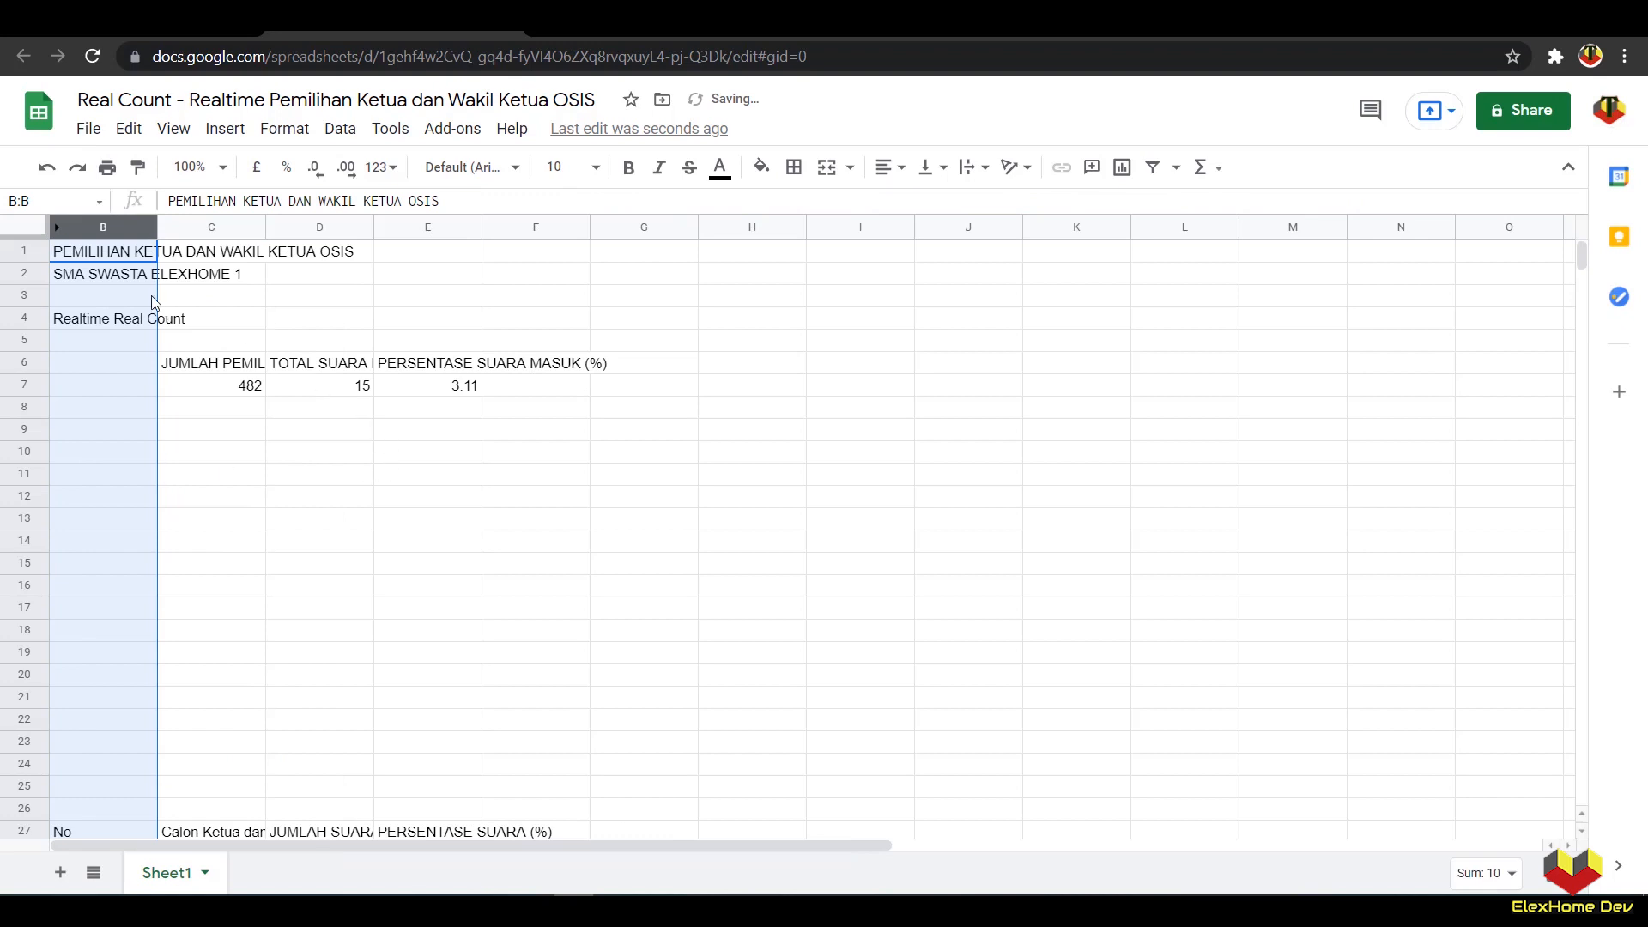
left_click(427, 505)
Step: Delete the unused columns G to Z beside the imported data
left_click_drag(96, 252, 446, 275)
left_click(649, 230)
key("ctrl+shift+Right")
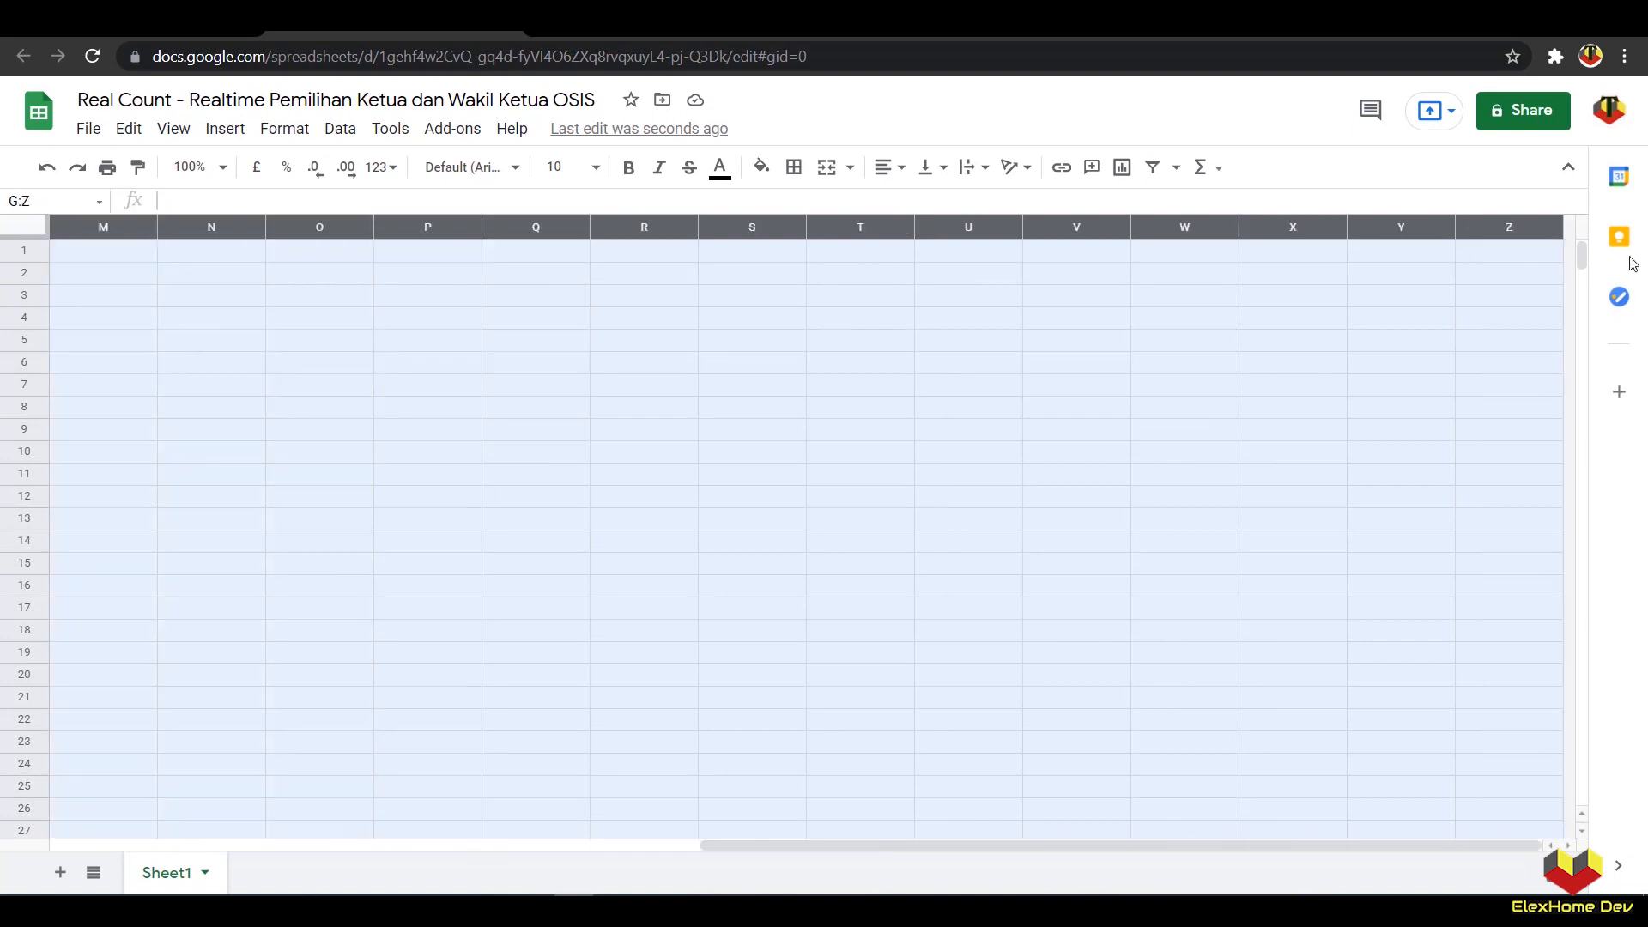
right_click(1392, 229)
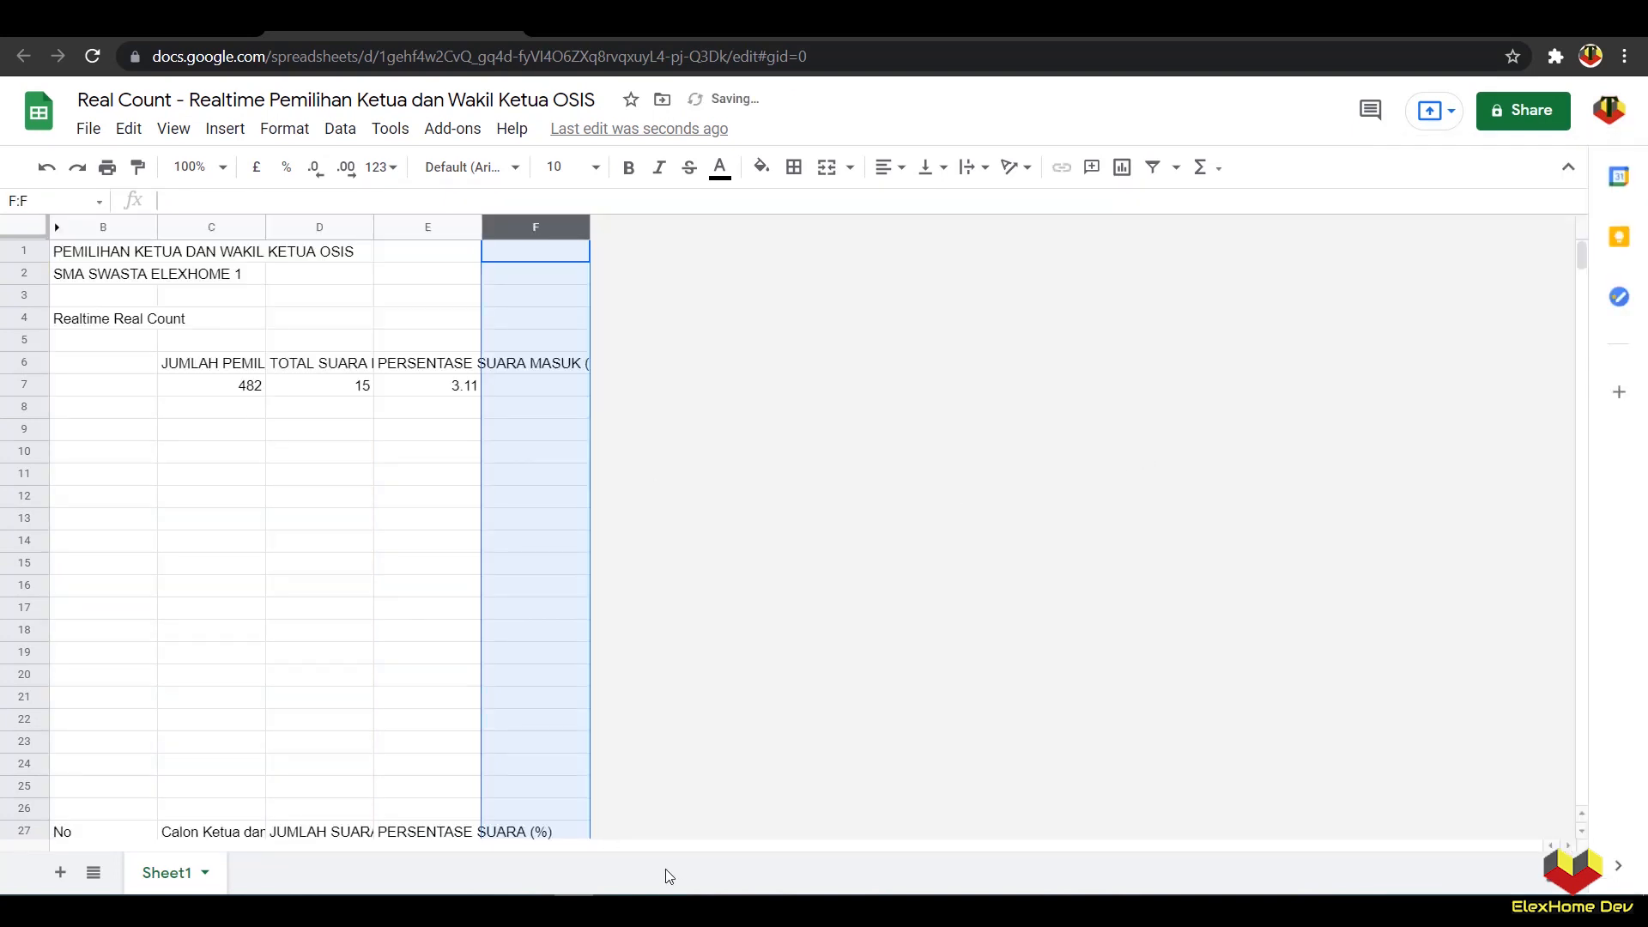
left_click(270, 607)
Step: Merge the title cells B1:E1, B2:E2 and B4:E4, each as its own merged range
left_click_drag(64, 257, 463, 258)
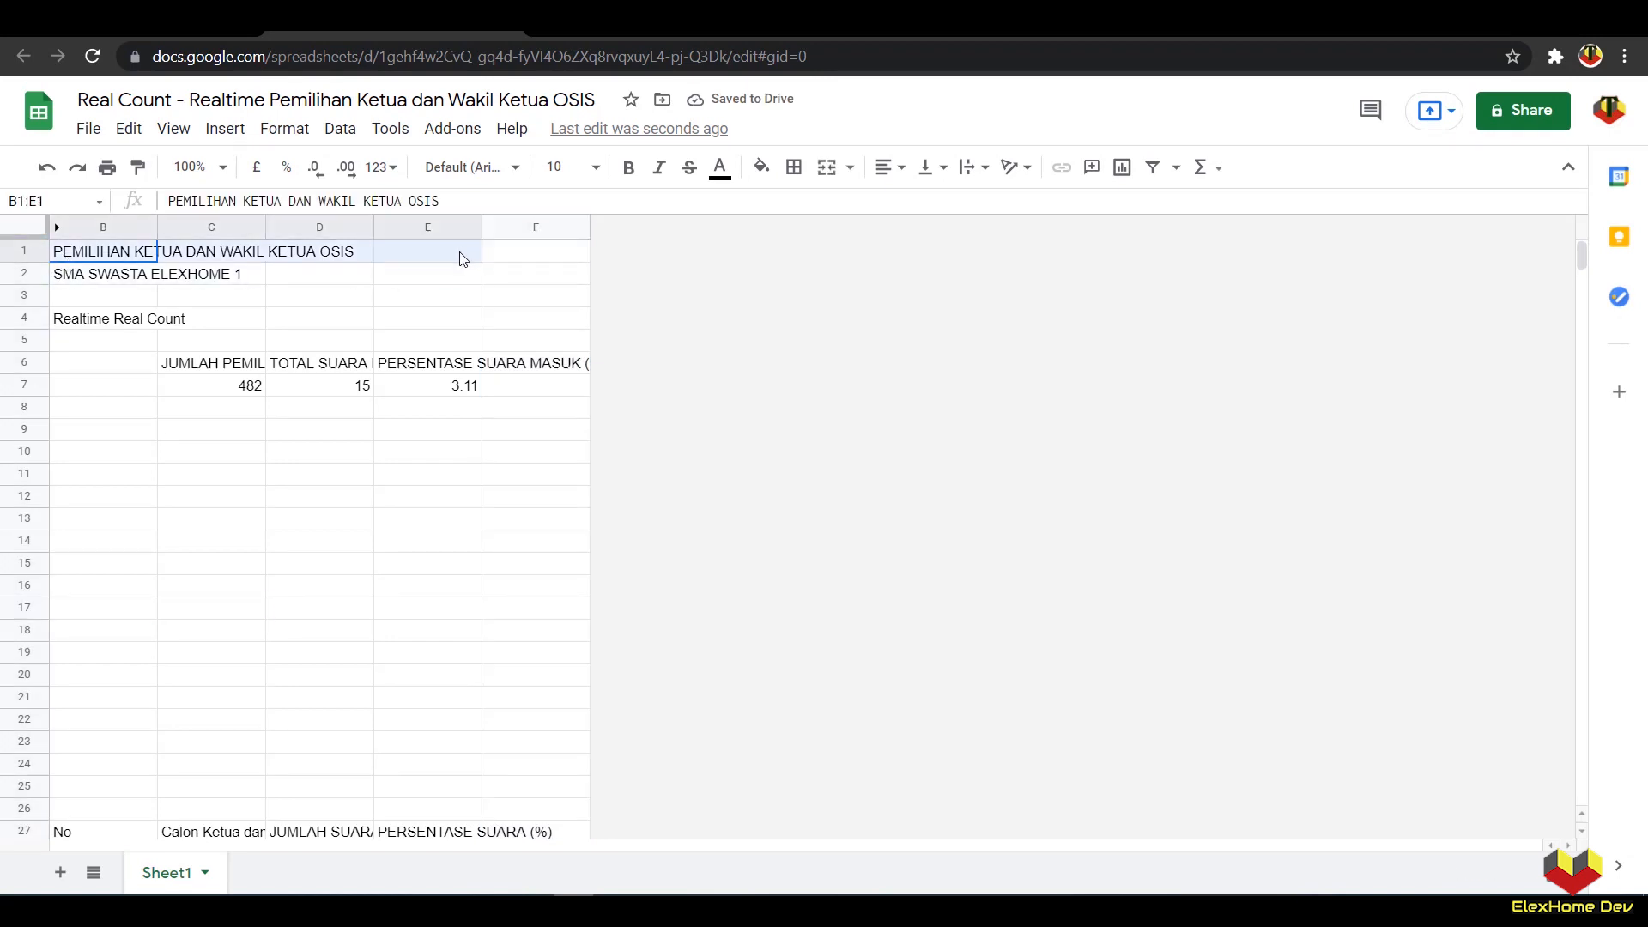
left_click(828, 168)
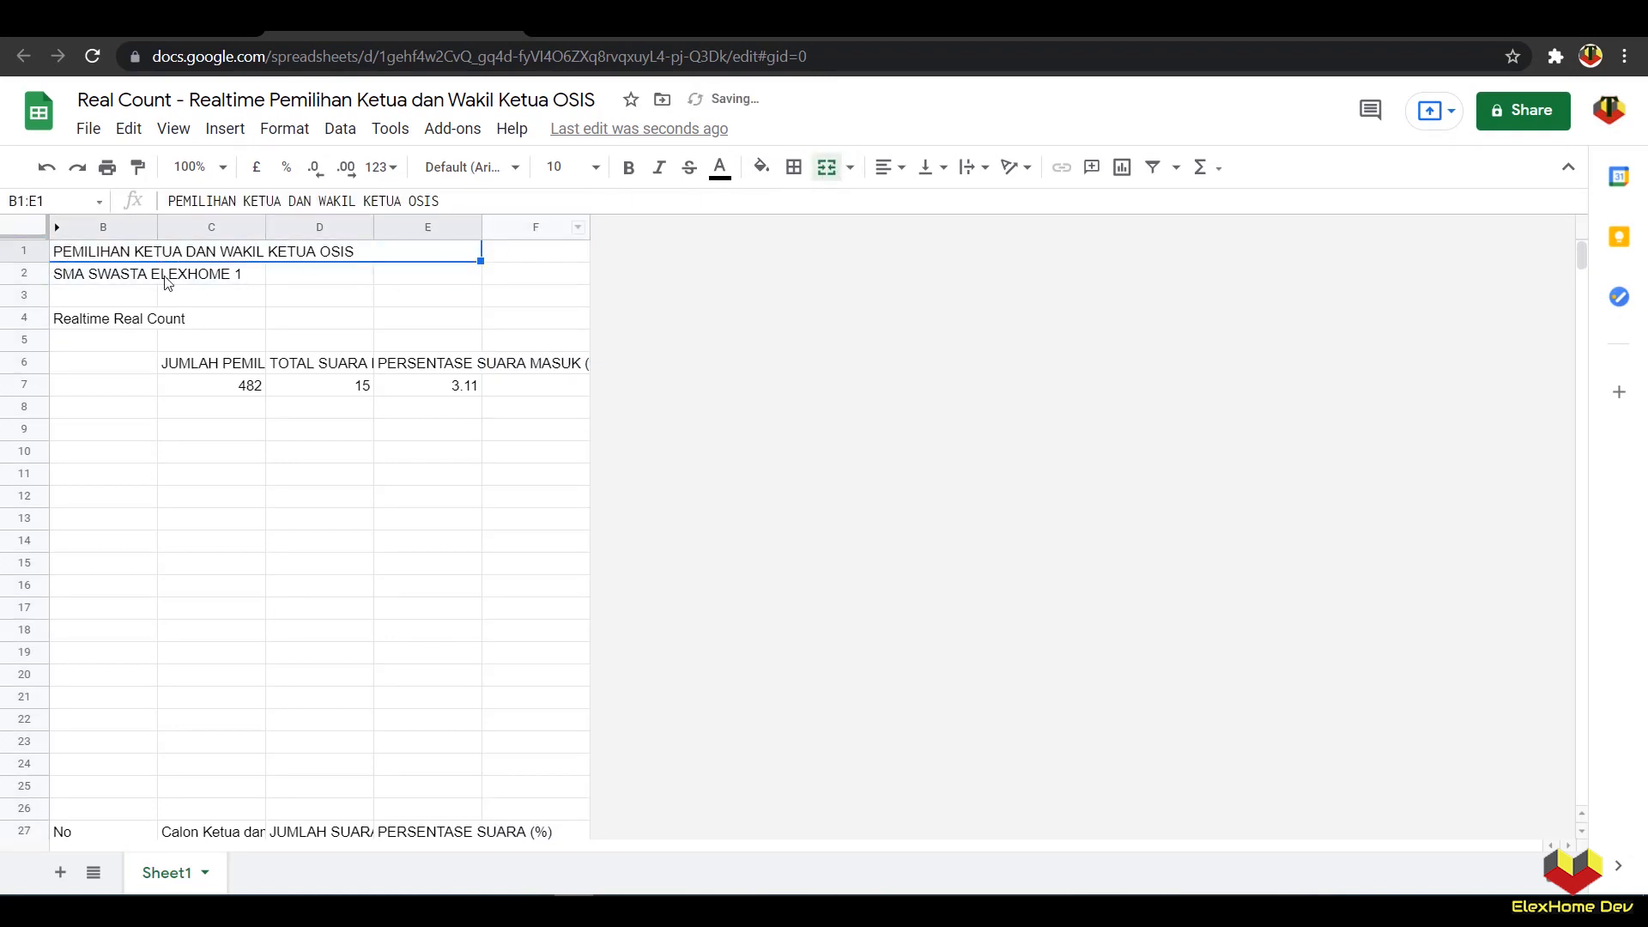
left_click_drag(155, 286, 395, 277)
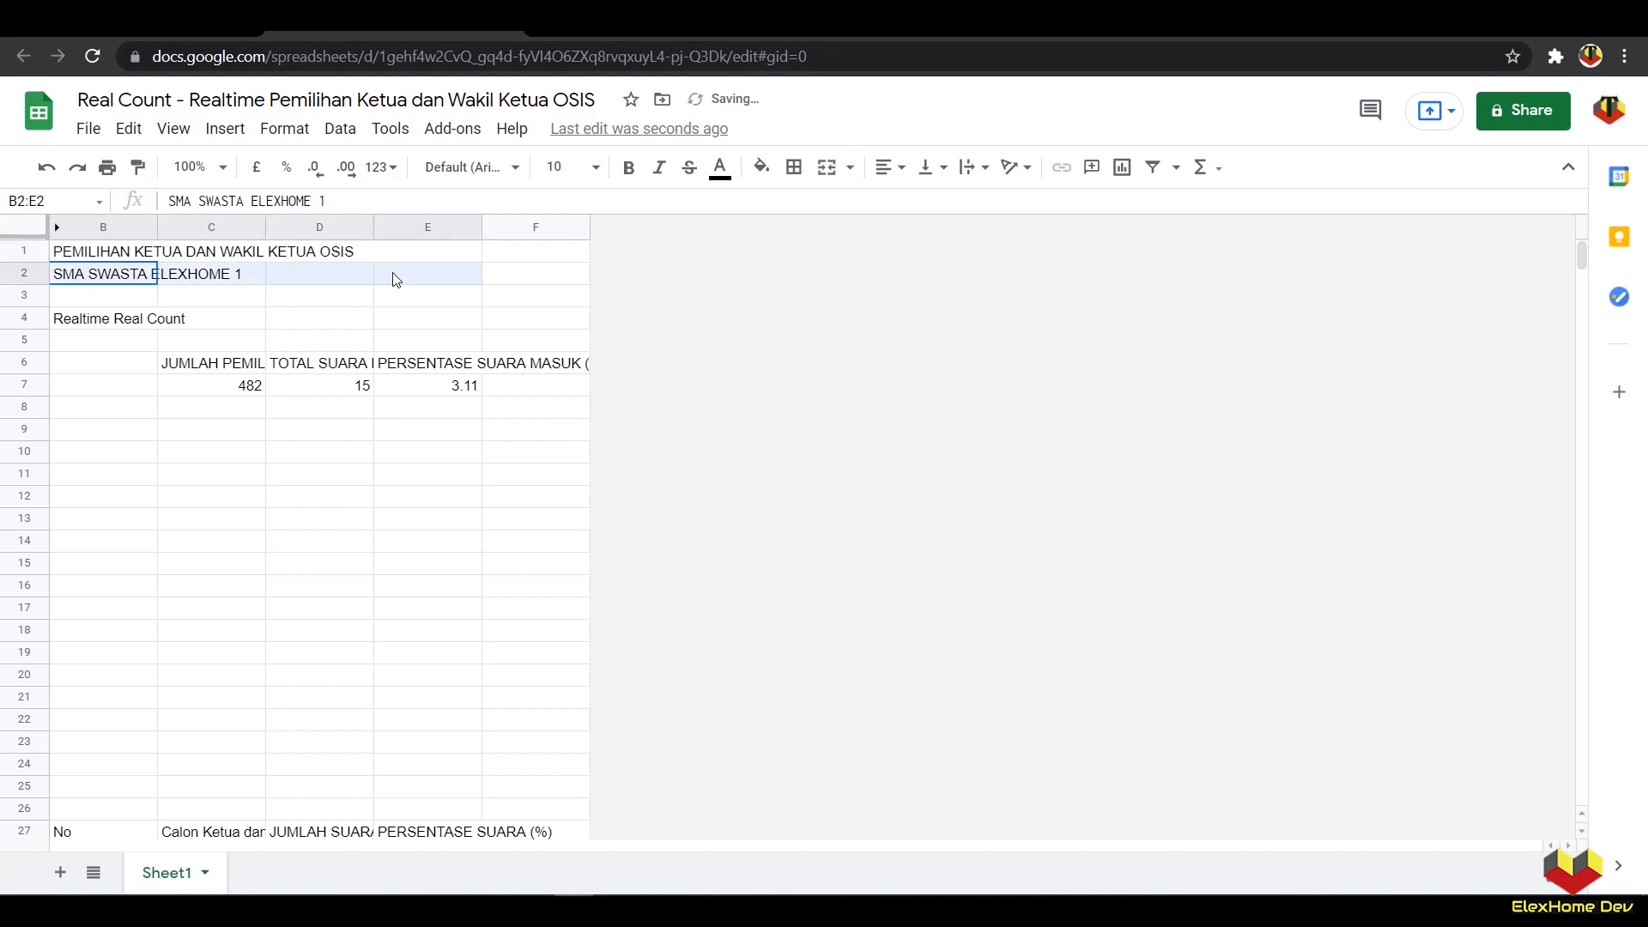
left_click(828, 169)
left_click_drag(69, 318, 455, 322)
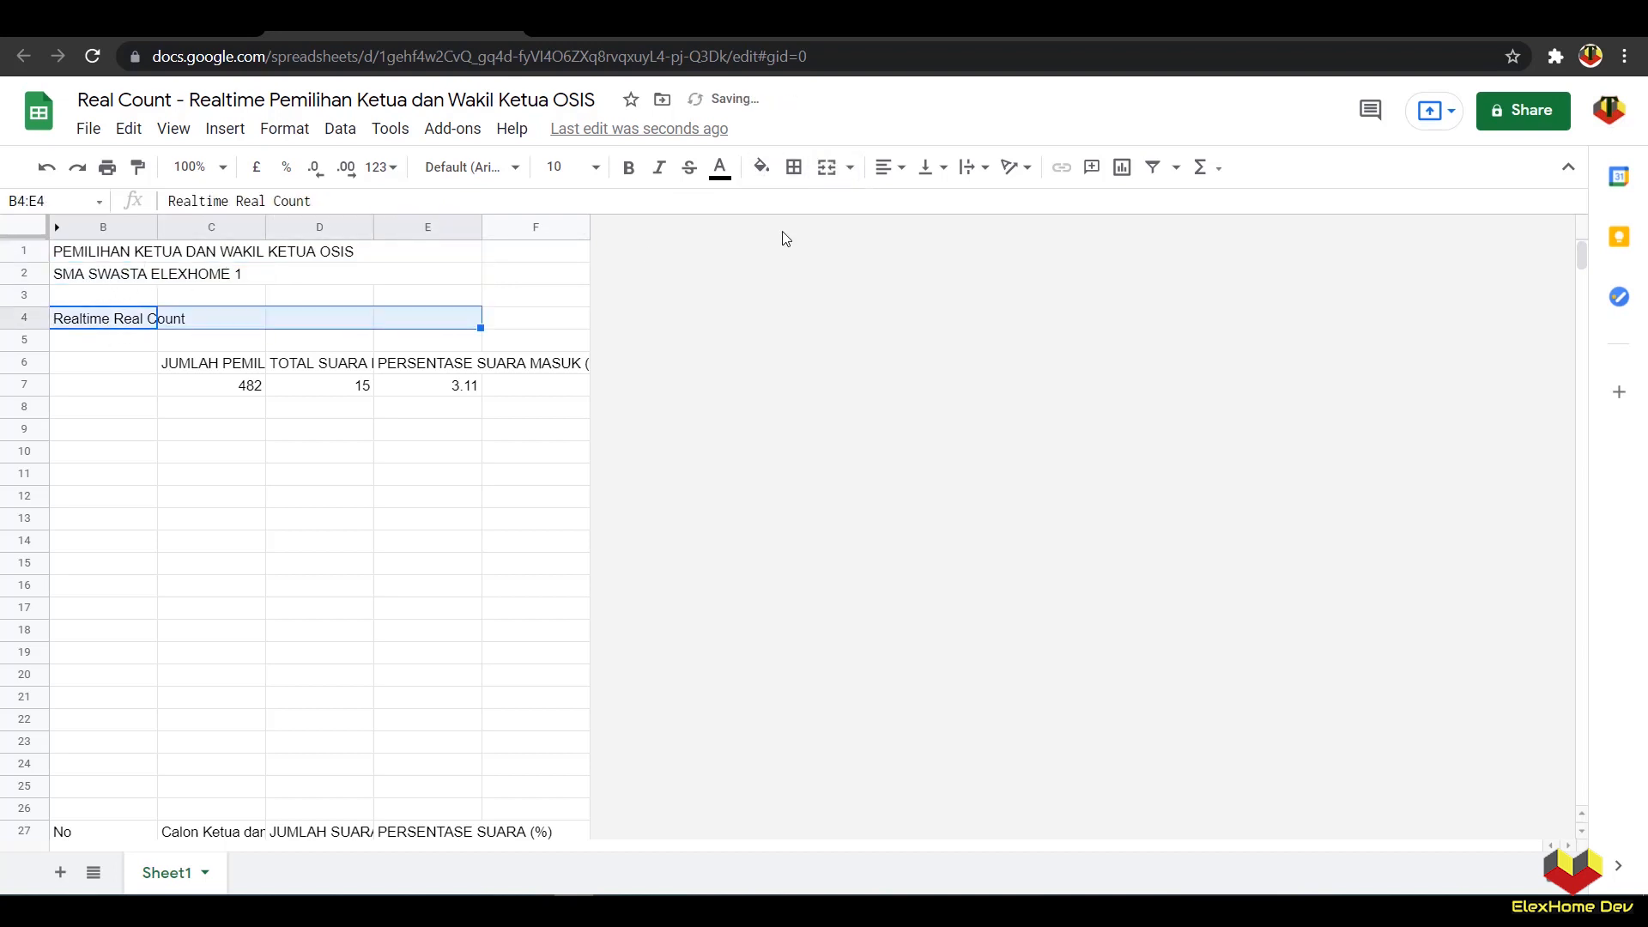
left_click(825, 168)
Step: Apply all borders to cells C6:D7 of the summary table
left_click_drag(177, 386, 344, 365)
left_click(794, 166)
left_click(802, 201)
left_click(486, 470)
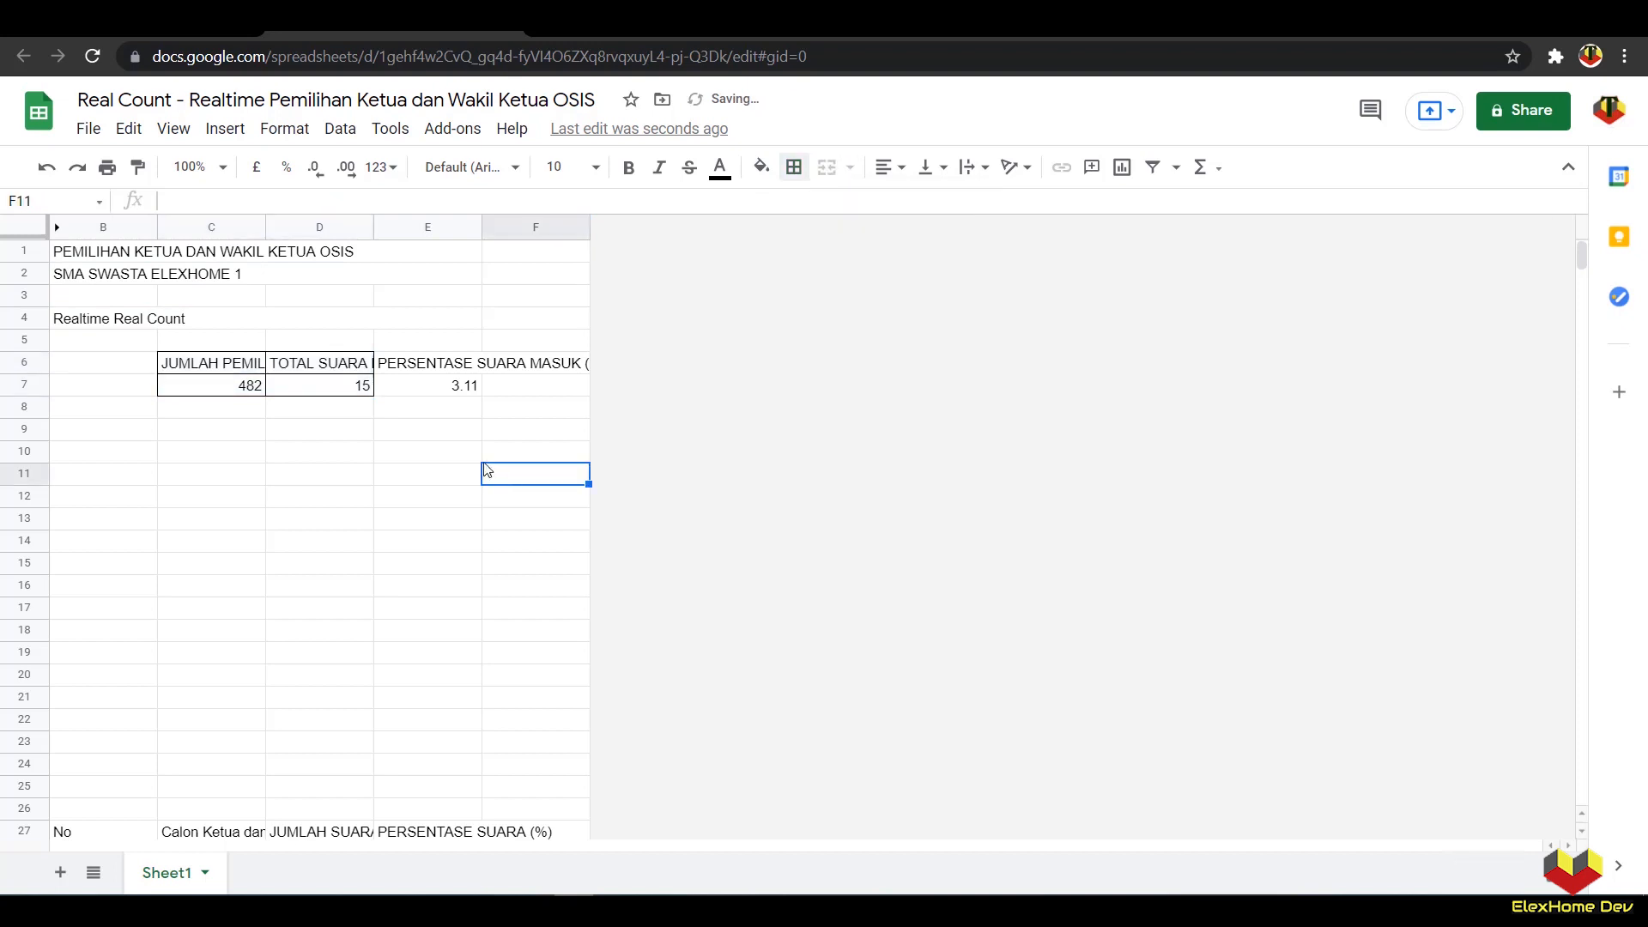
Step: Set the text wrapping of the summary headers in C6:D6 to Clip
left_click_drag(224, 371, 313, 369)
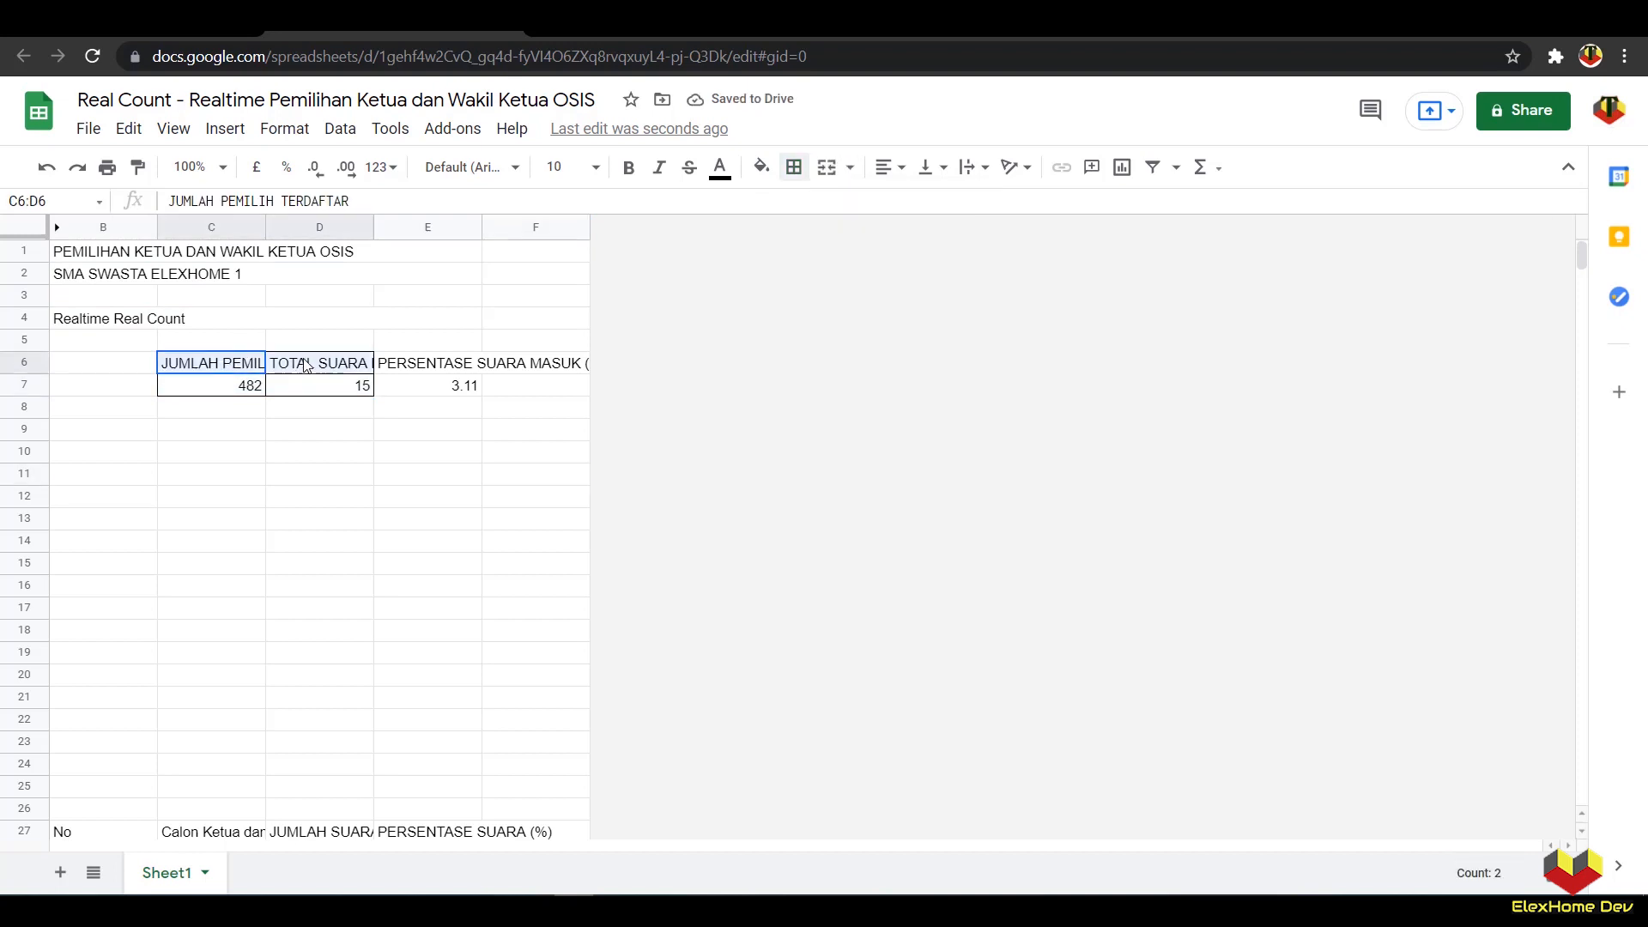
left_click(268, 133)
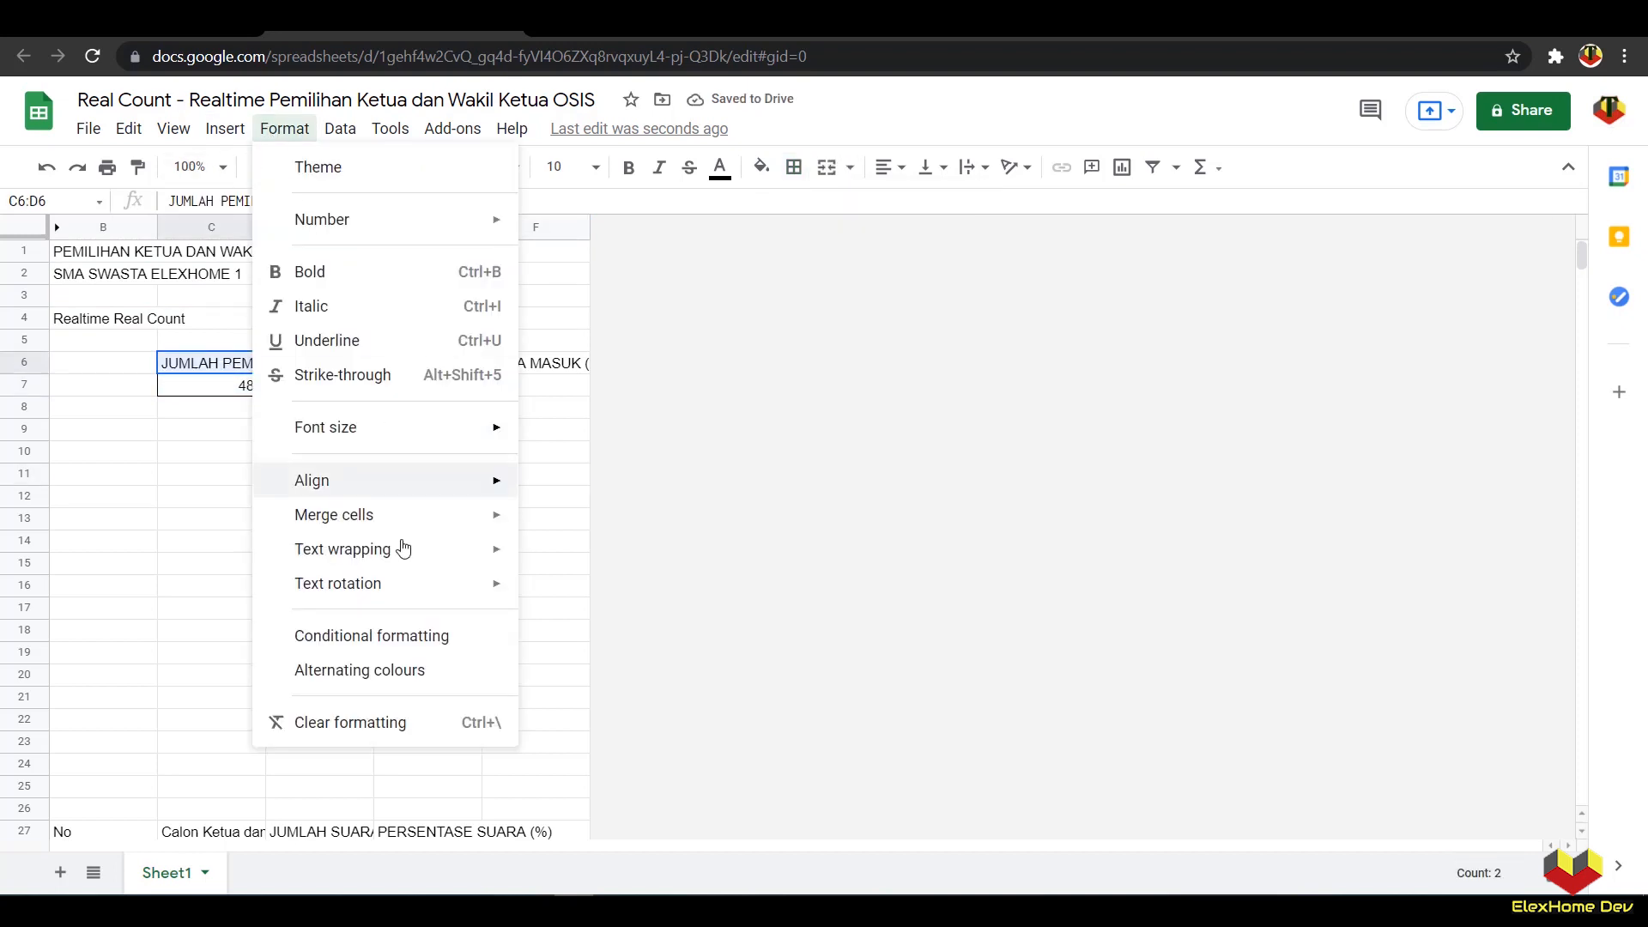
mouse_move(404, 554)
left_click(574, 626)
left_click(412, 567)
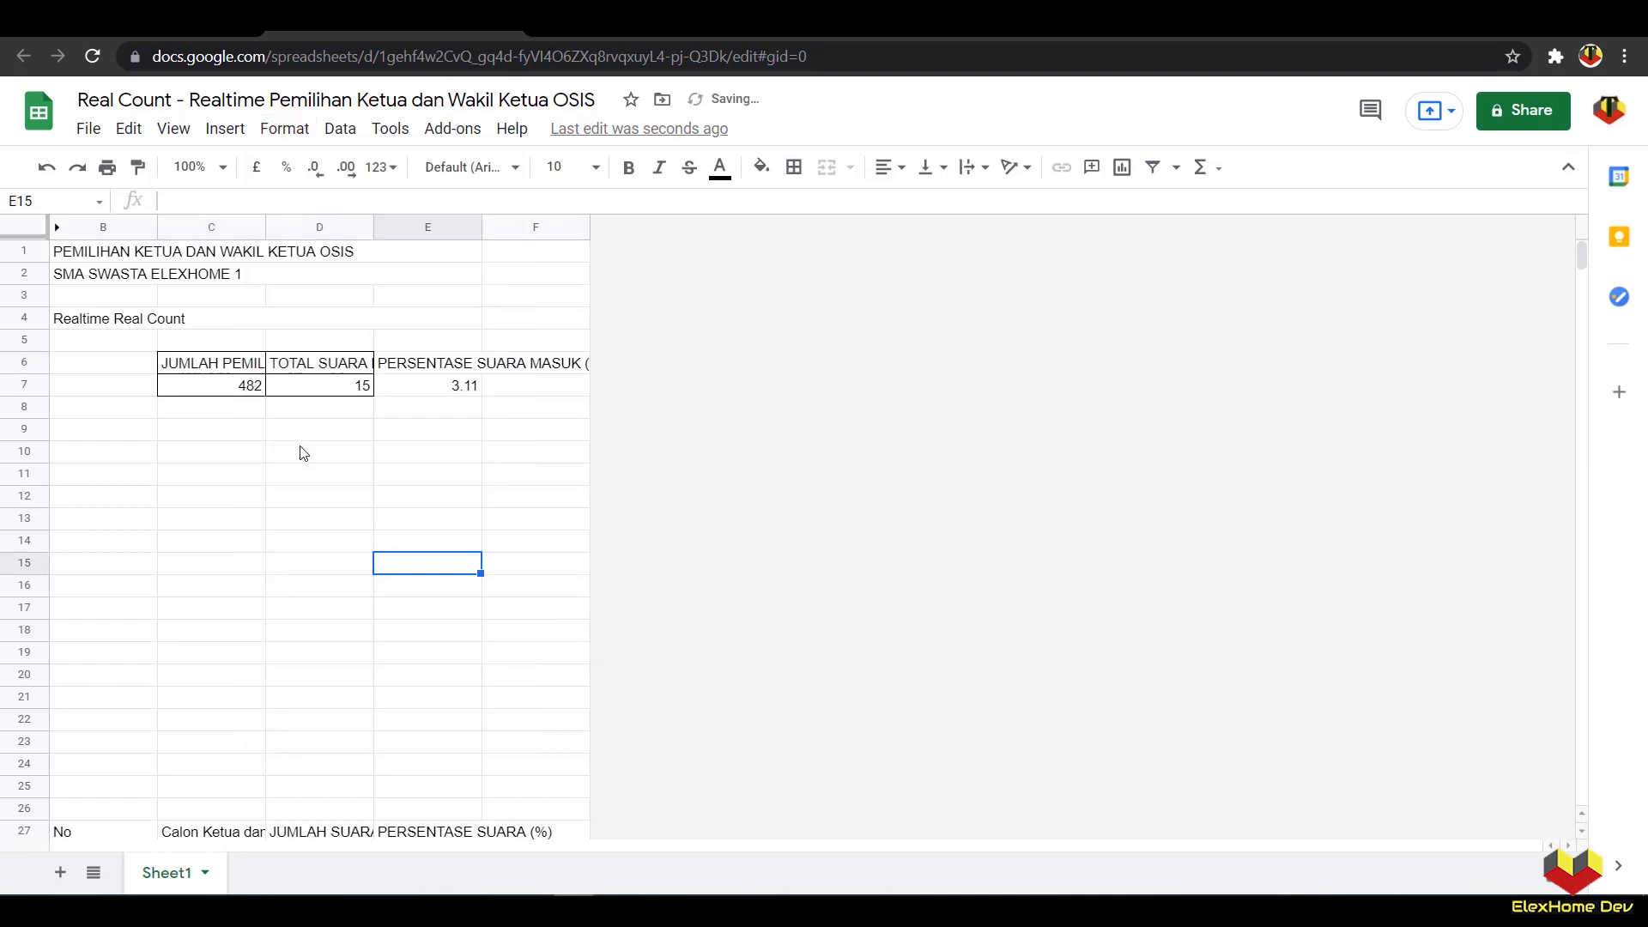
Step: Apply all borders to cells E6:E7 of the summary table
left_click(398, 371)
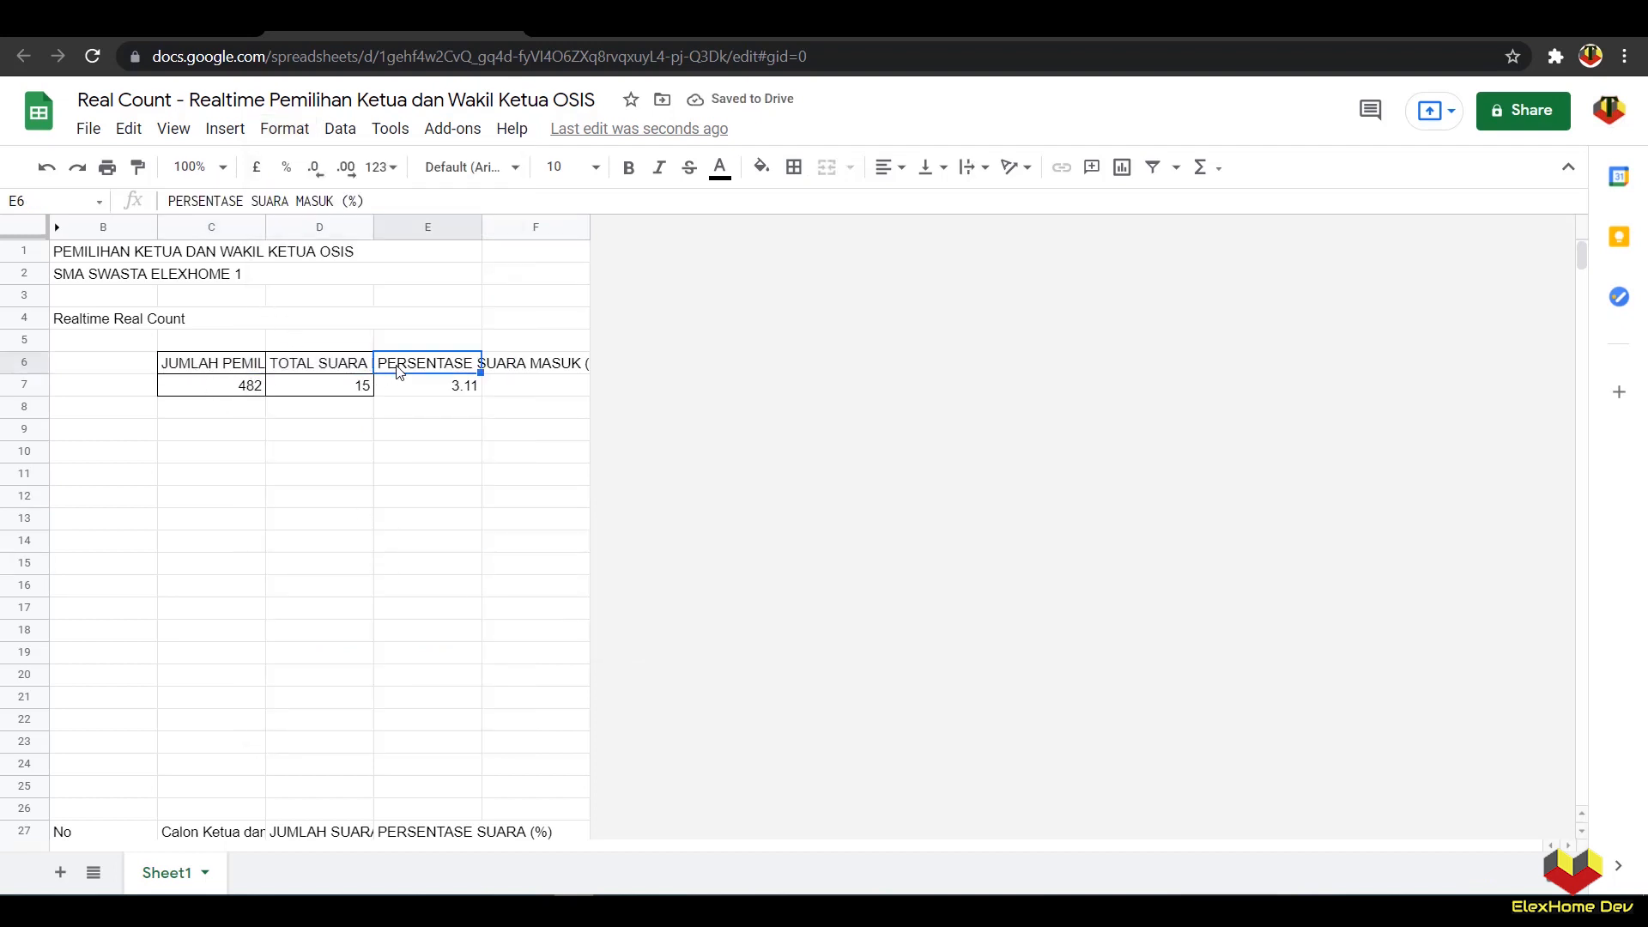
left_click(438, 414)
left_click_drag(423, 364, 425, 388)
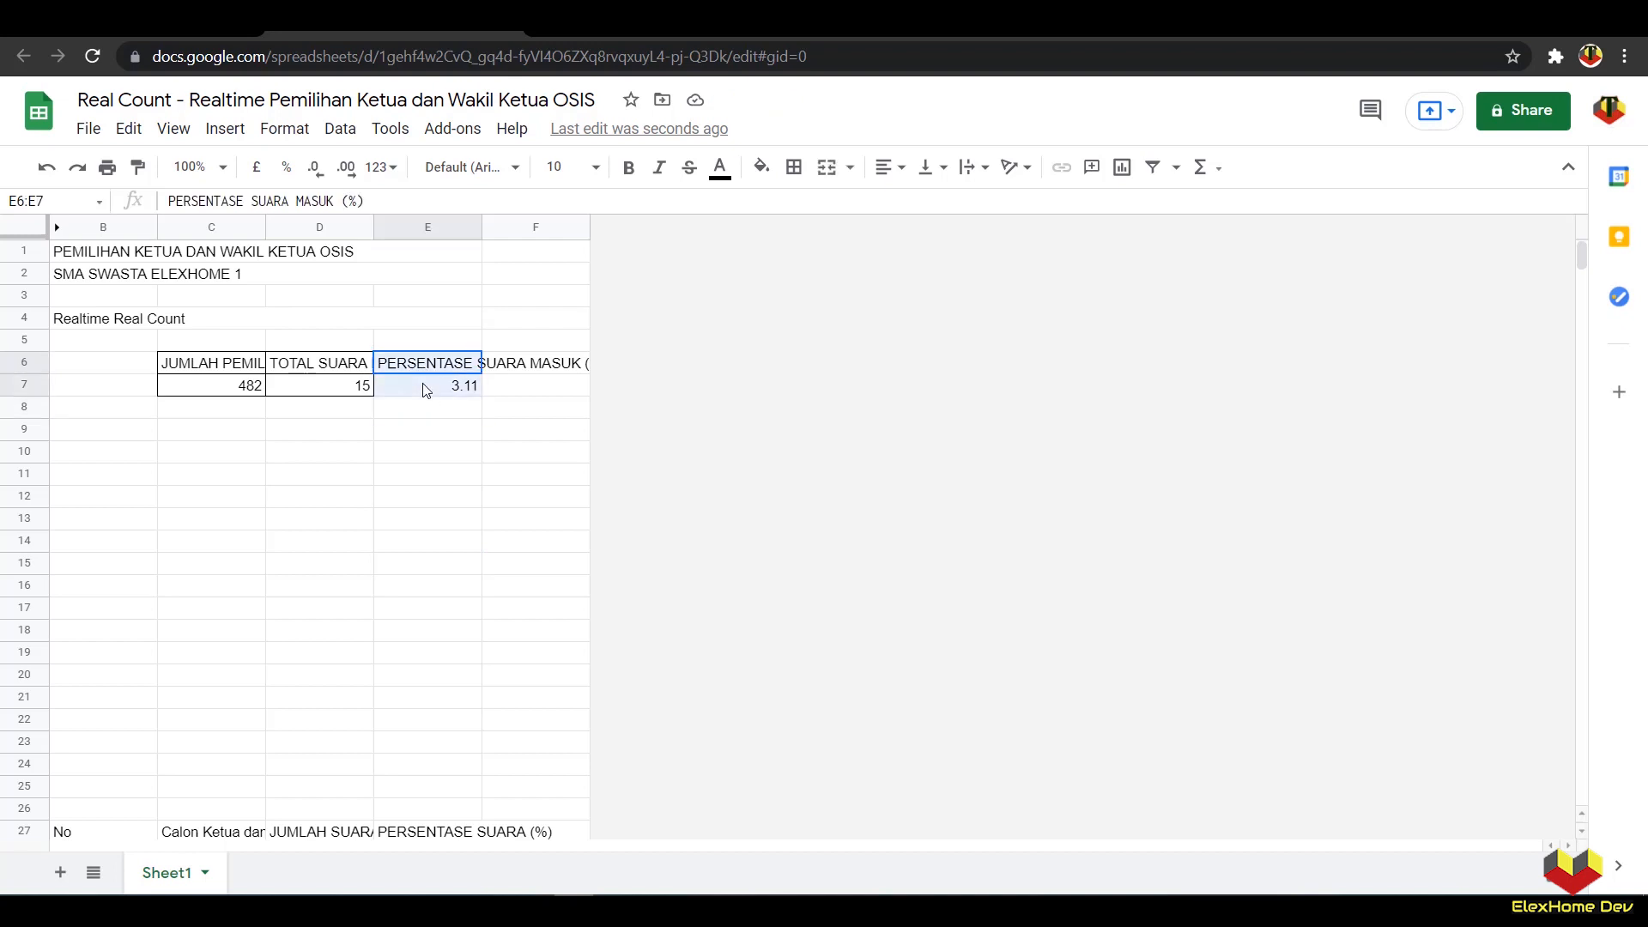
left_click(790, 171)
left_click(802, 206)
left_click(426, 497)
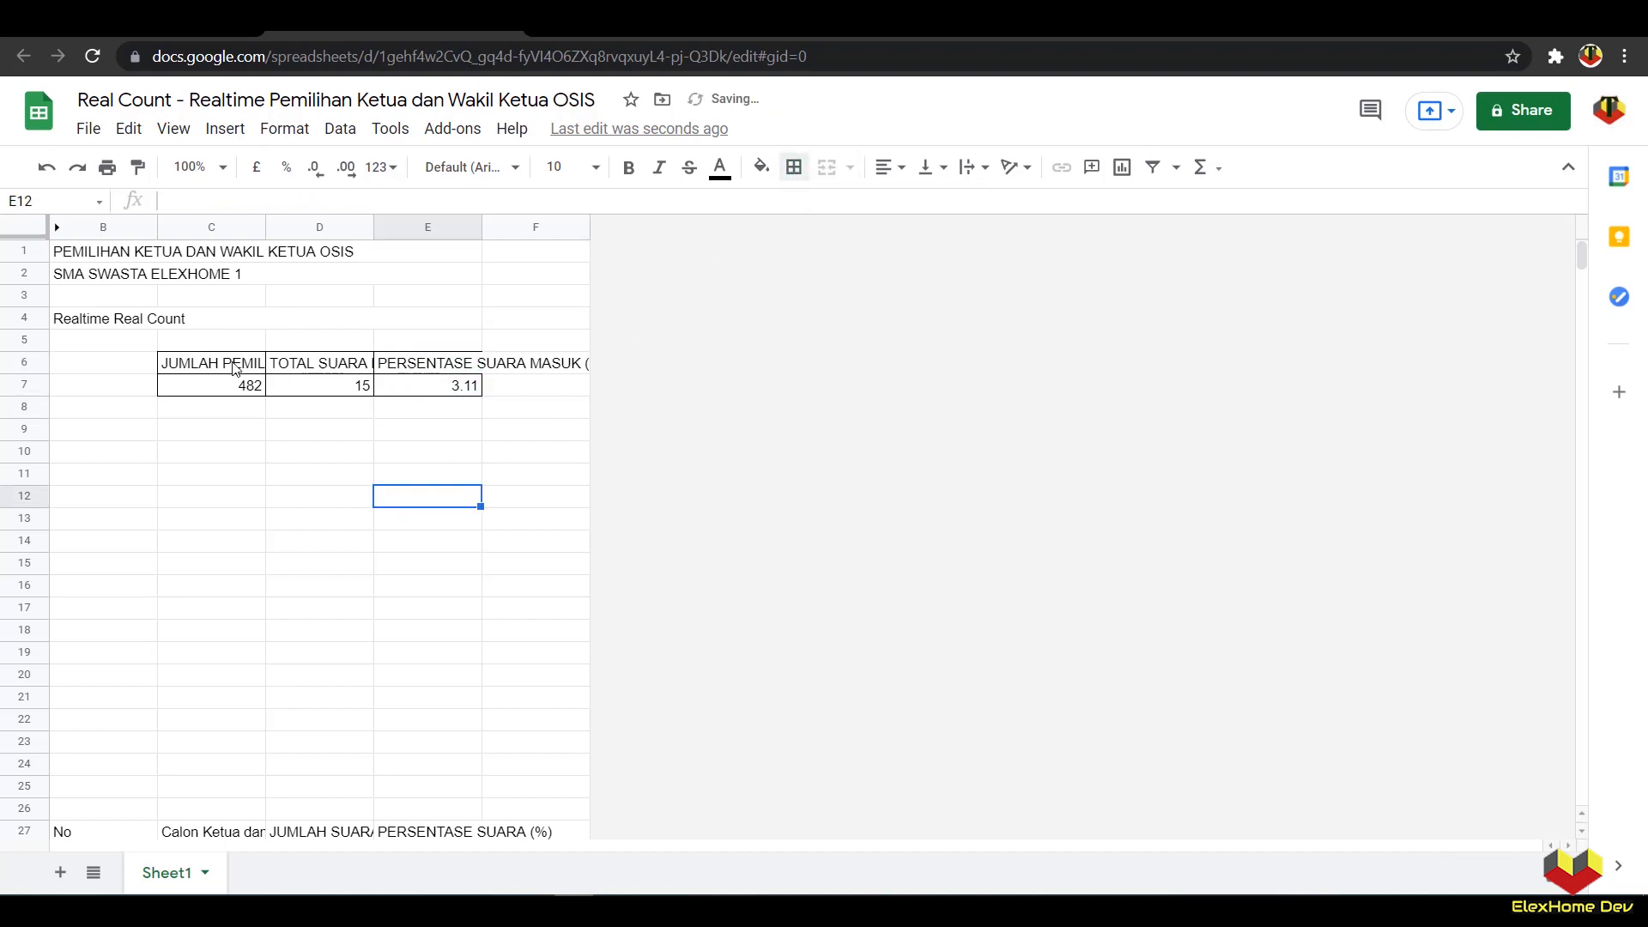
Step: Set the text wrapping of all three summary headers in C6:E6 to Clip
left_click_drag(235, 368, 427, 369)
left_click(284, 129)
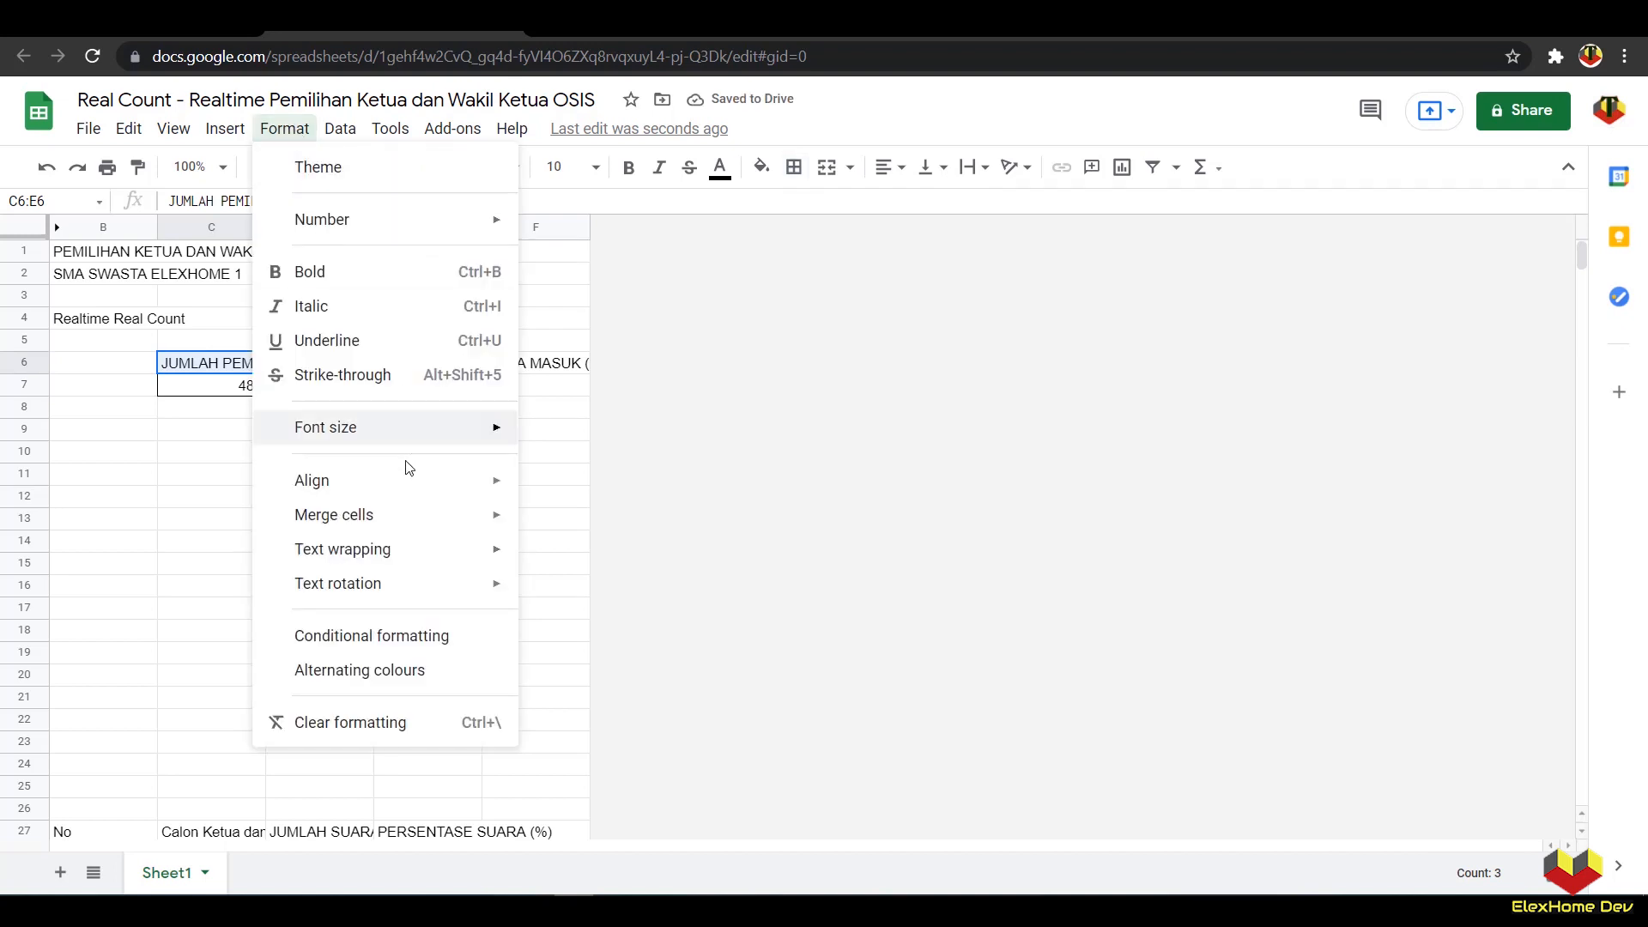
mouse_move(406, 551)
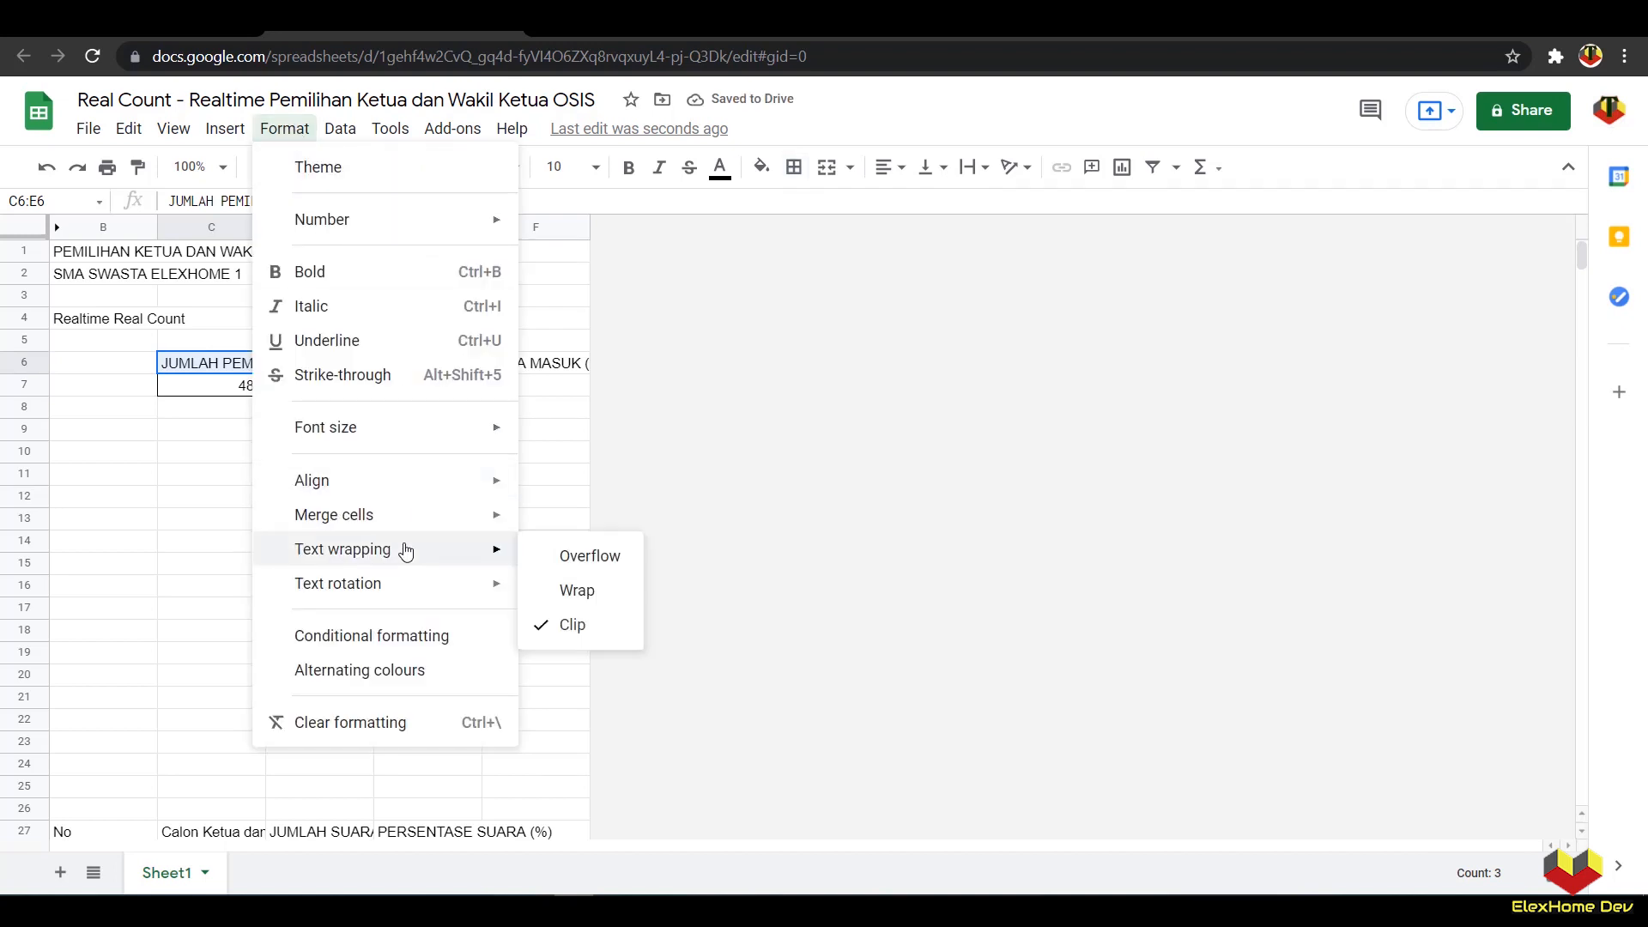
left_click(572, 624)
left_click(417, 542)
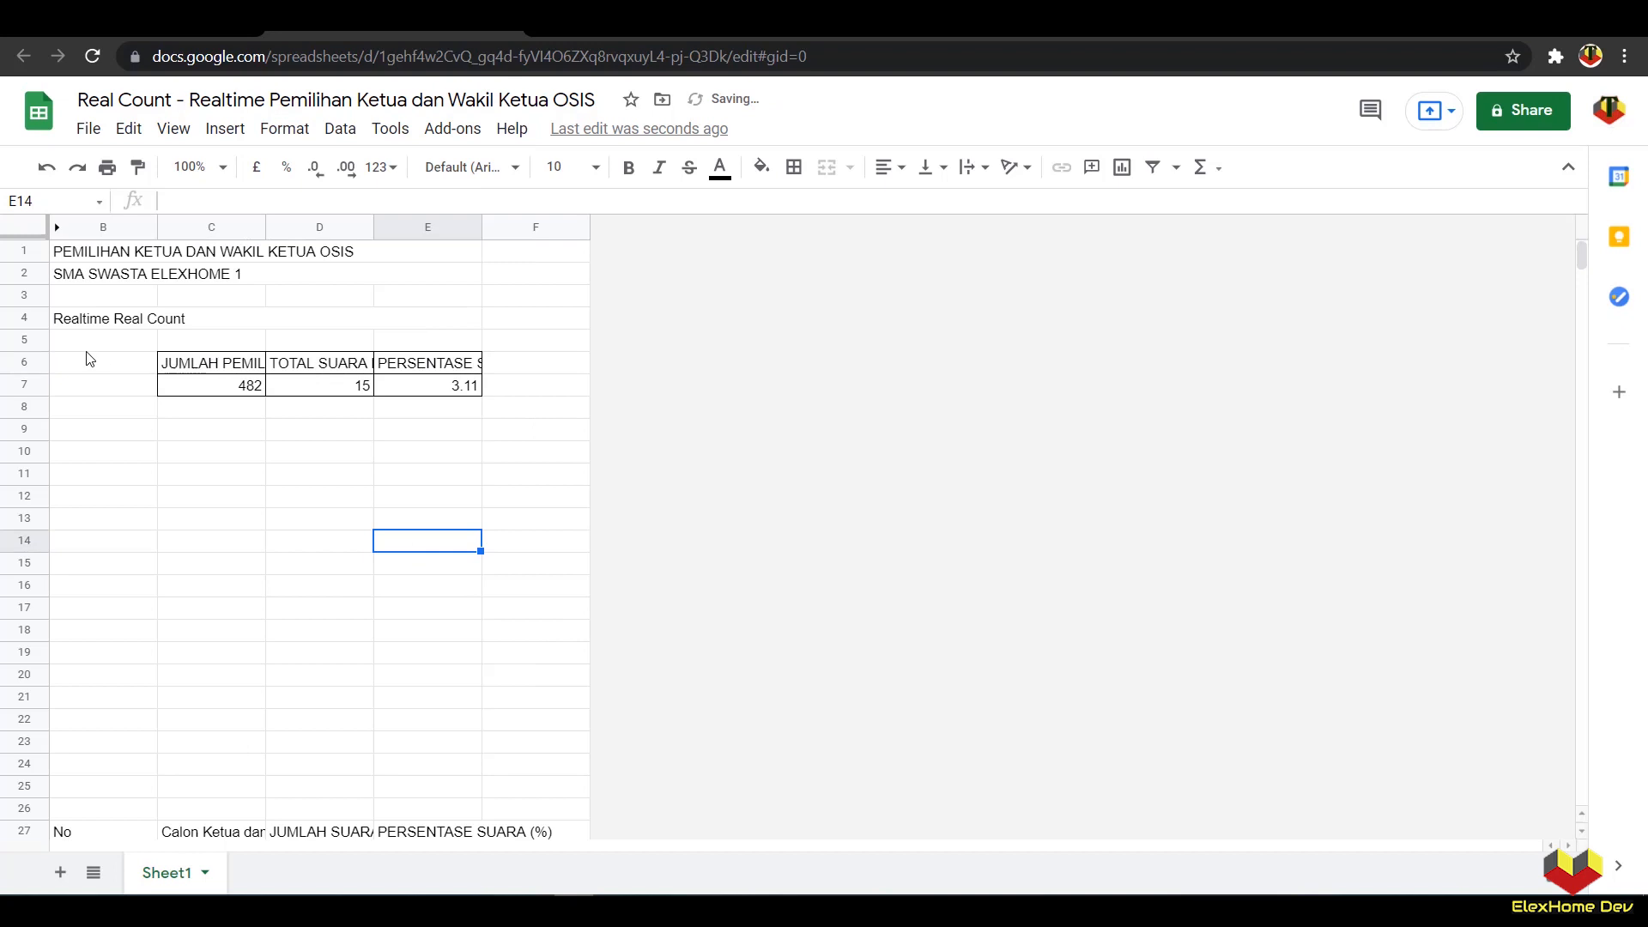
Step: Increase the height of row 6 and centre the headers in C6:E6 horizontally and vertically
left_click_drag(34, 373, 34, 390)
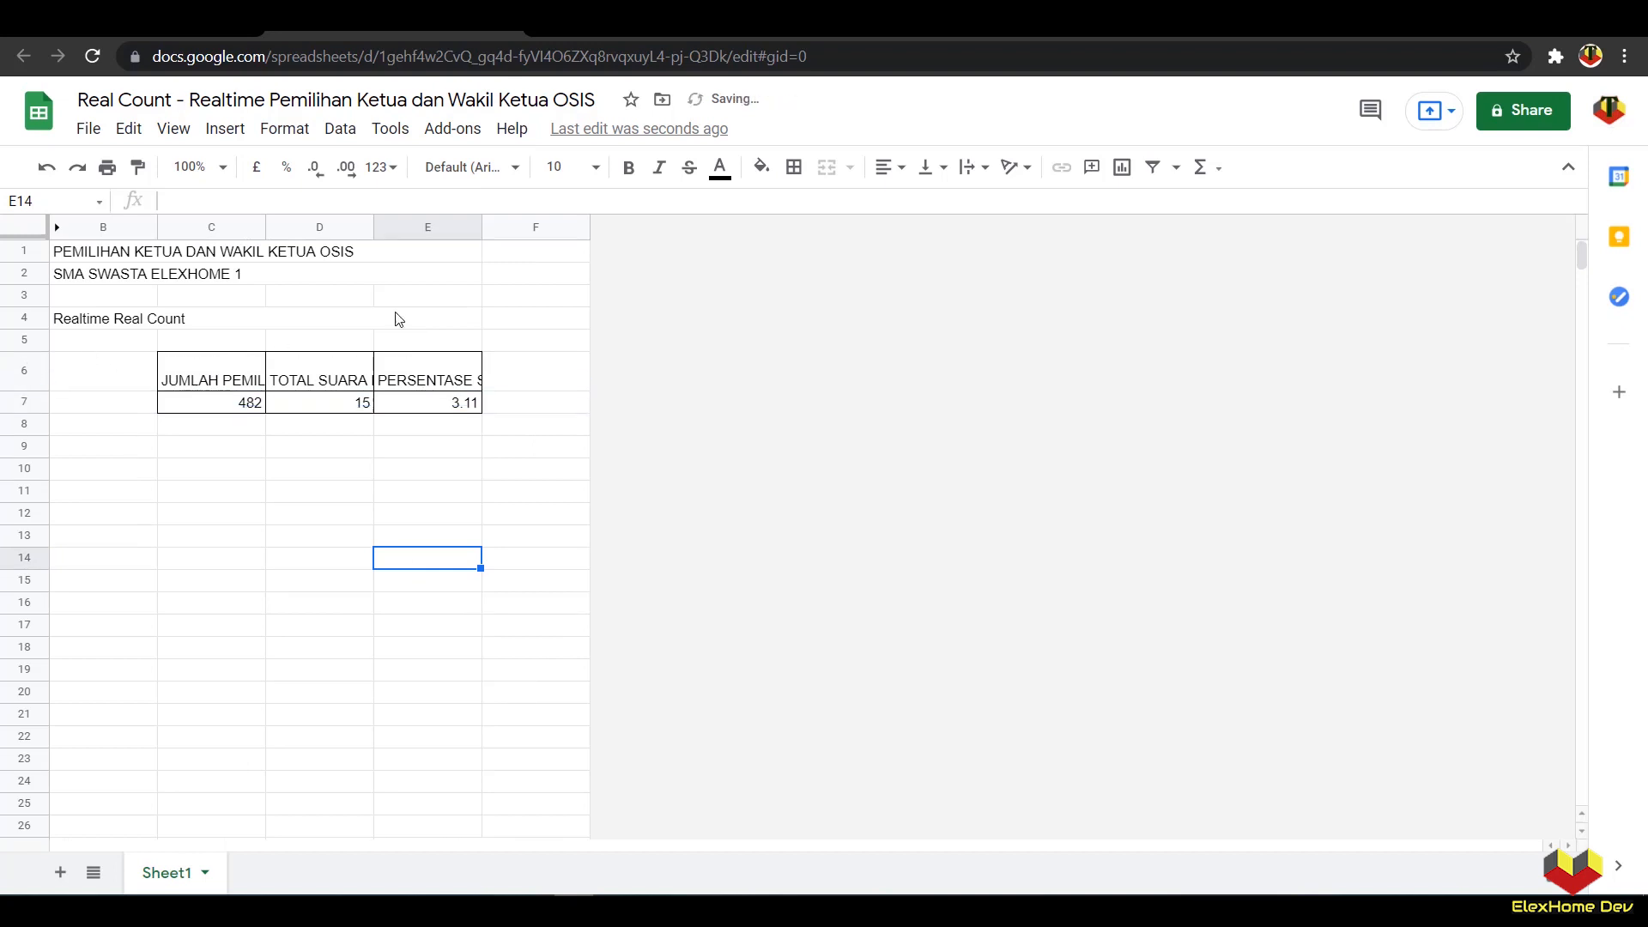
left_click(449, 231)
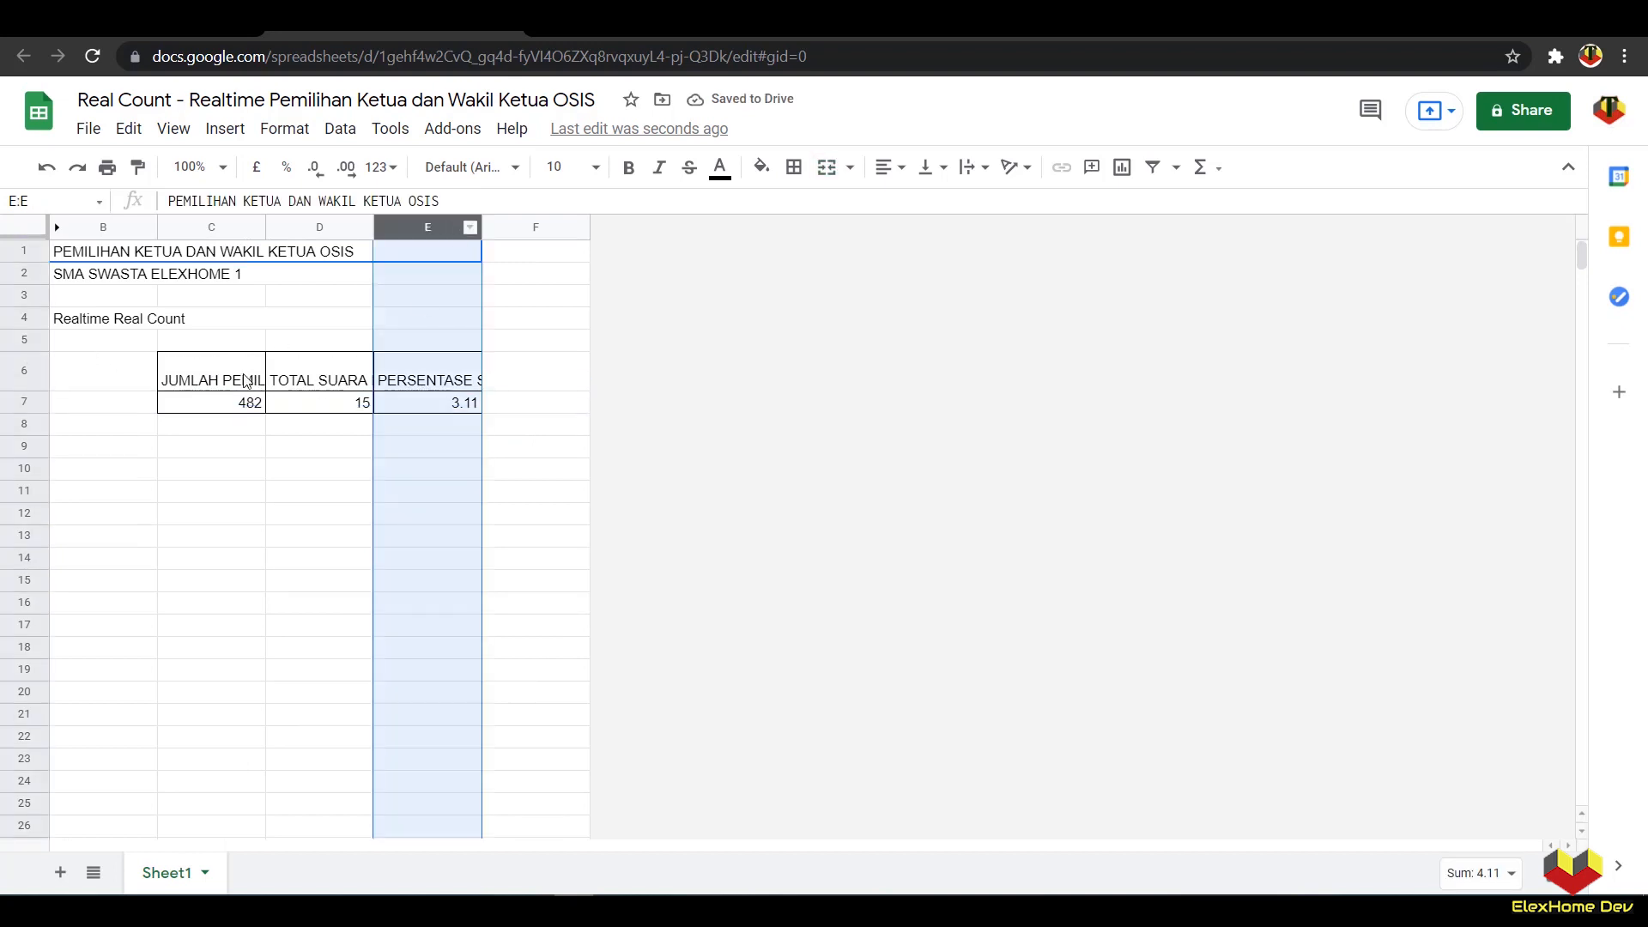
left_click_drag(249, 381, 435, 369)
left_click(887, 166)
left_click(908, 209)
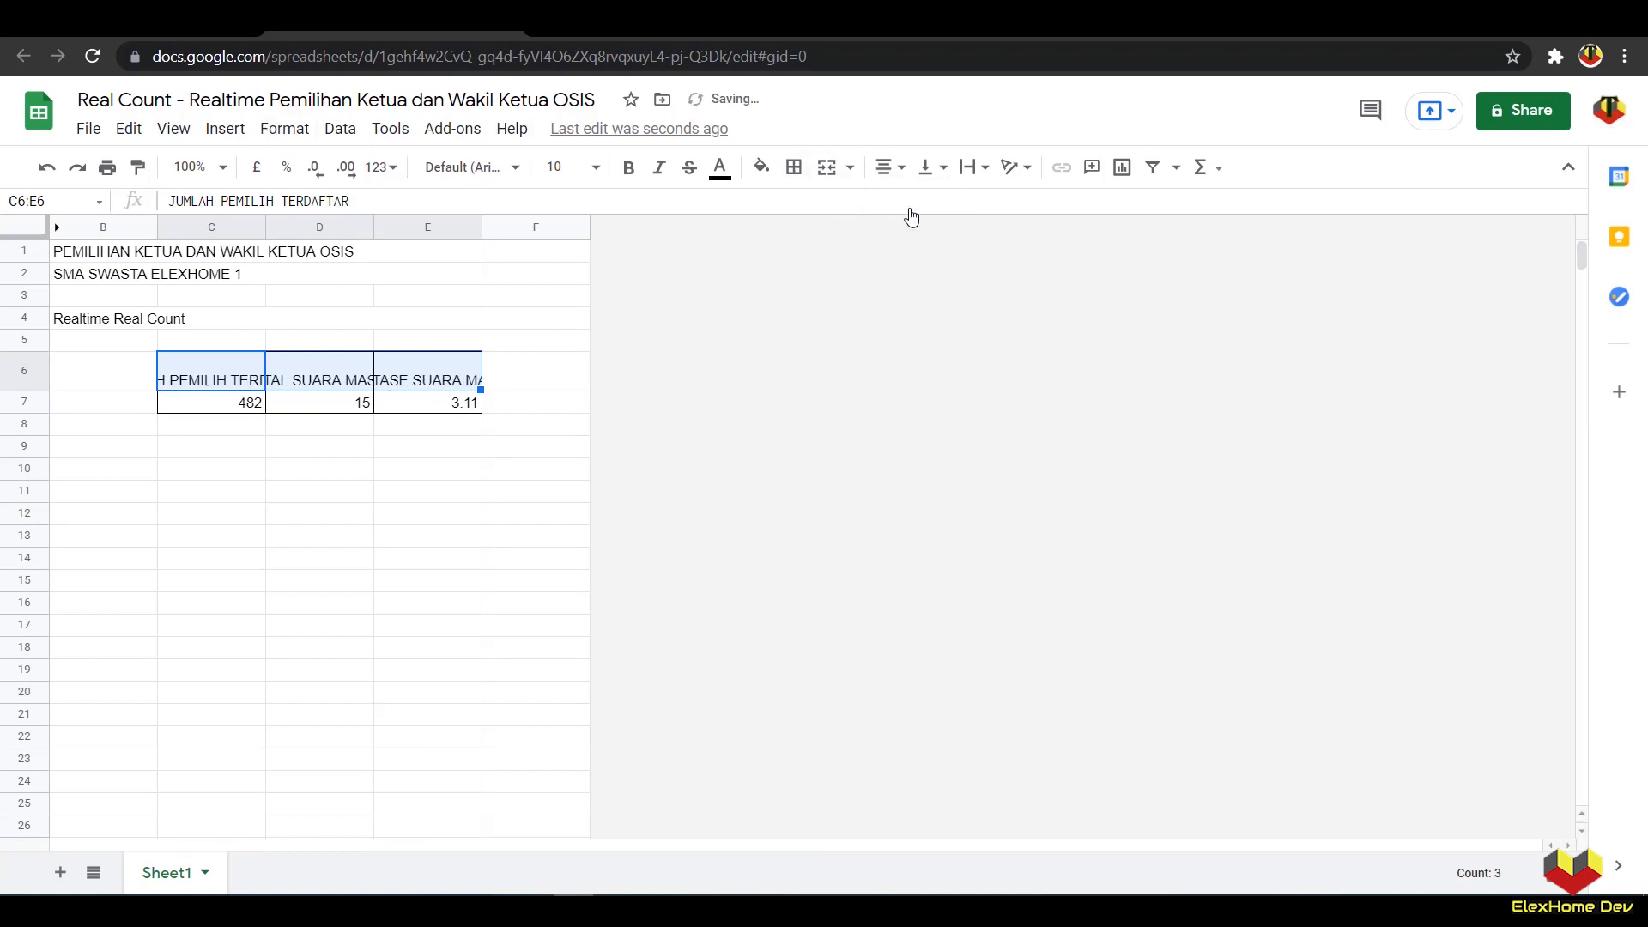
left_click(931, 168)
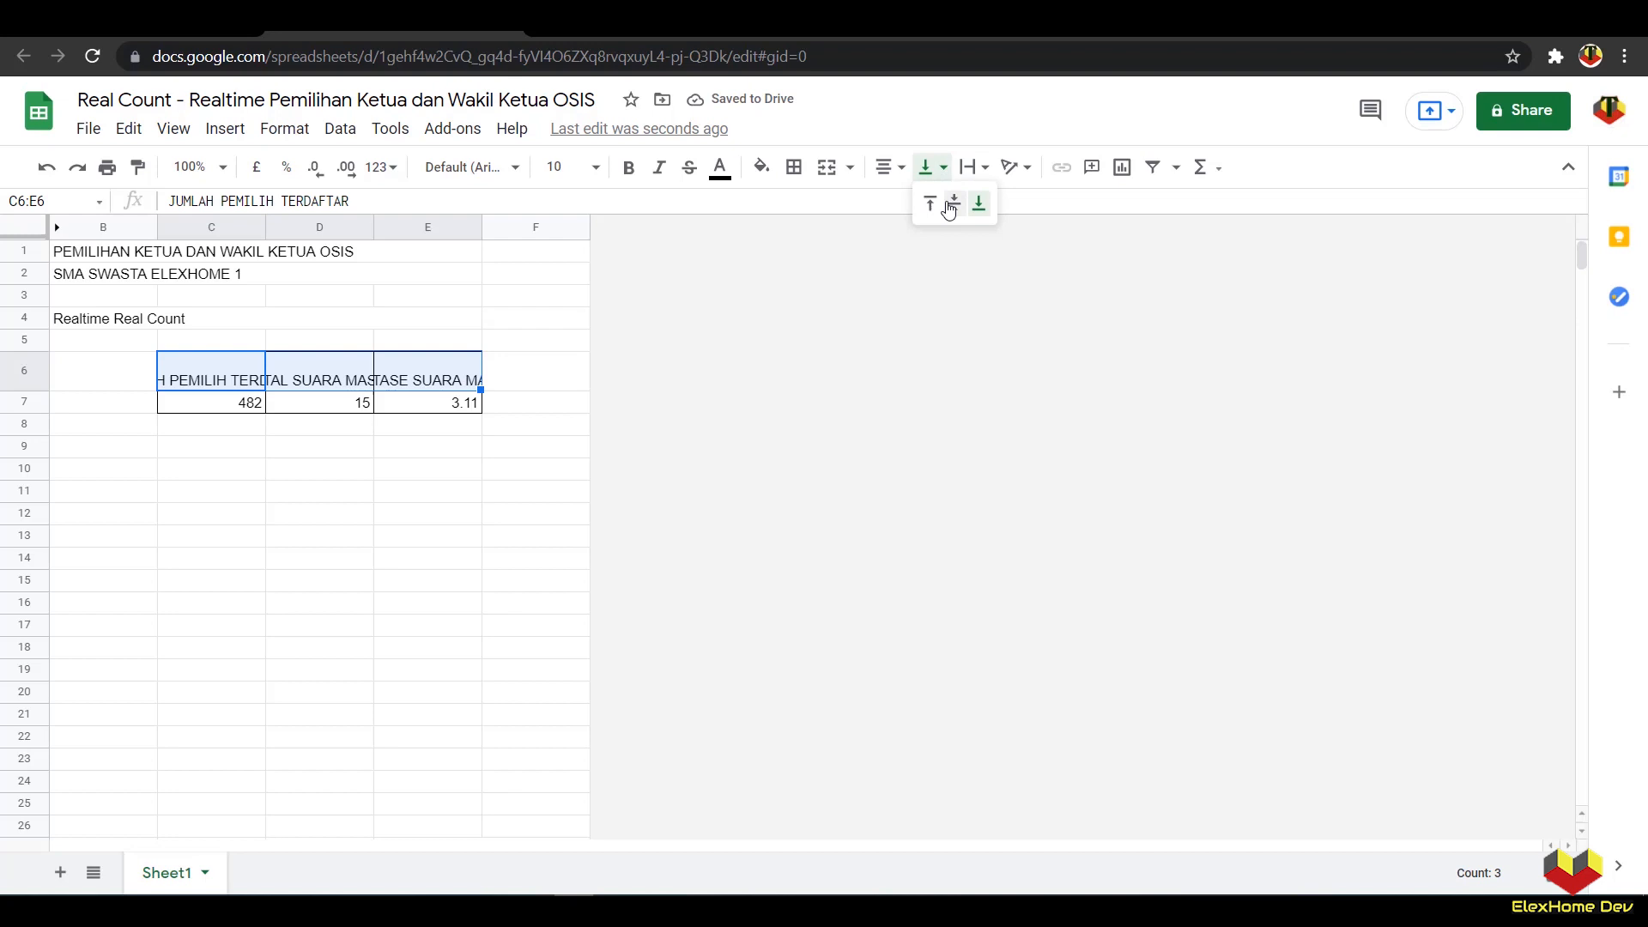
left_click(950, 207)
left_click(467, 489)
Step: Set the text wrapping of the summary headers in C6:E6 to Wrap
left_click_drag(226, 375, 426, 375)
left_click(282, 130)
mouse_move(415, 552)
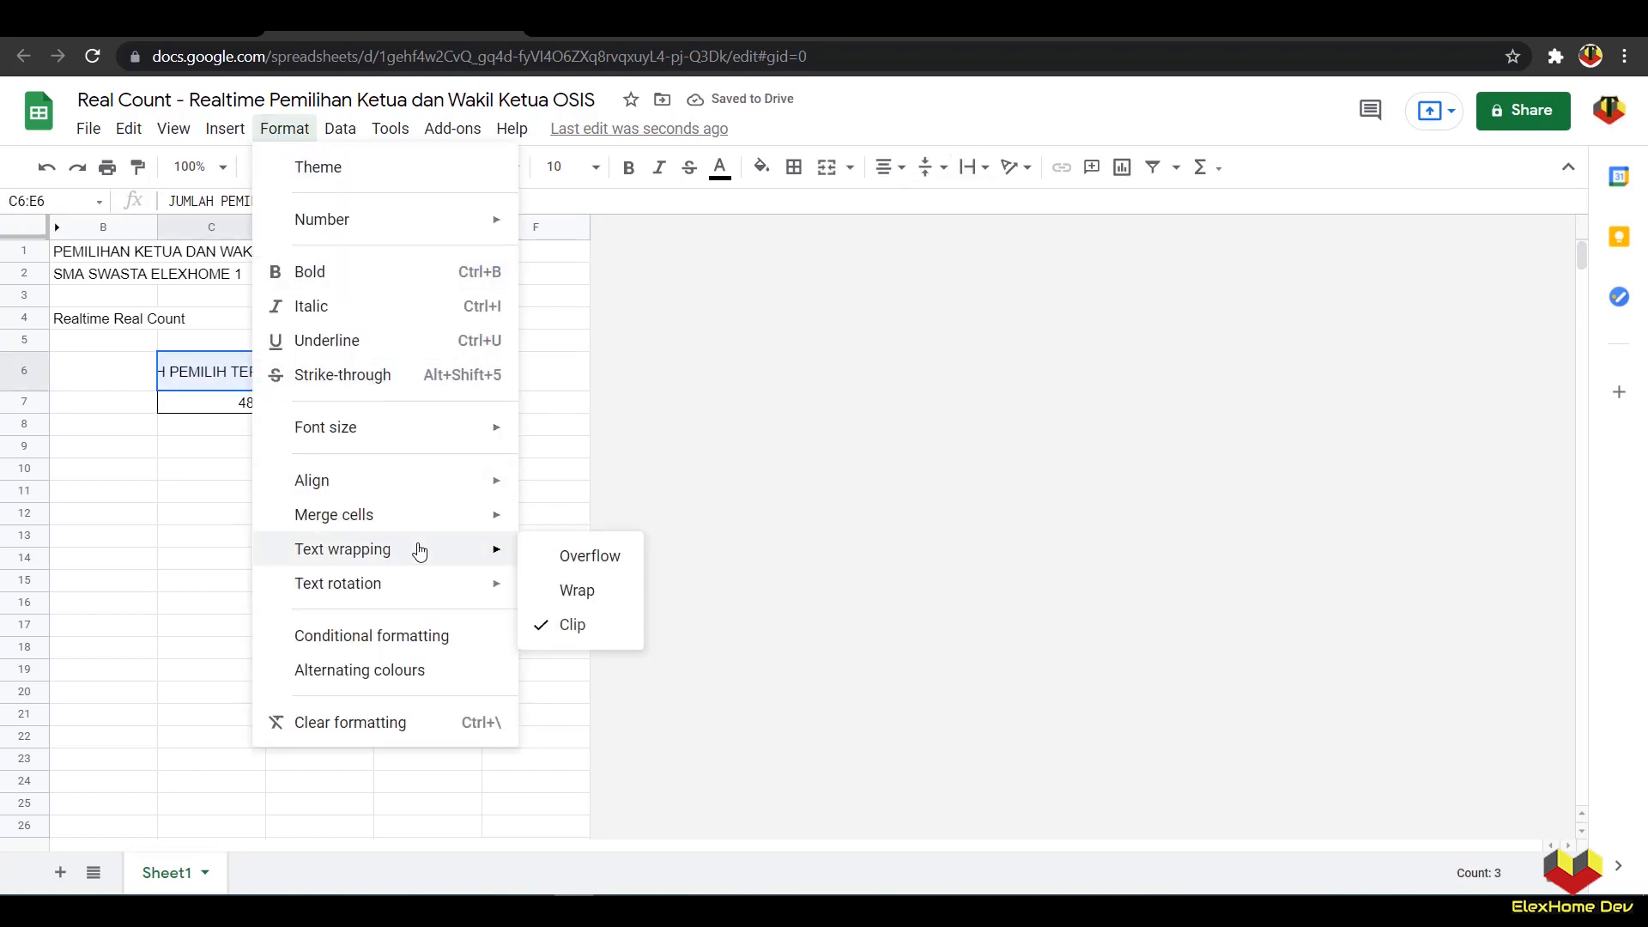
left_click(562, 590)
left_click(435, 525)
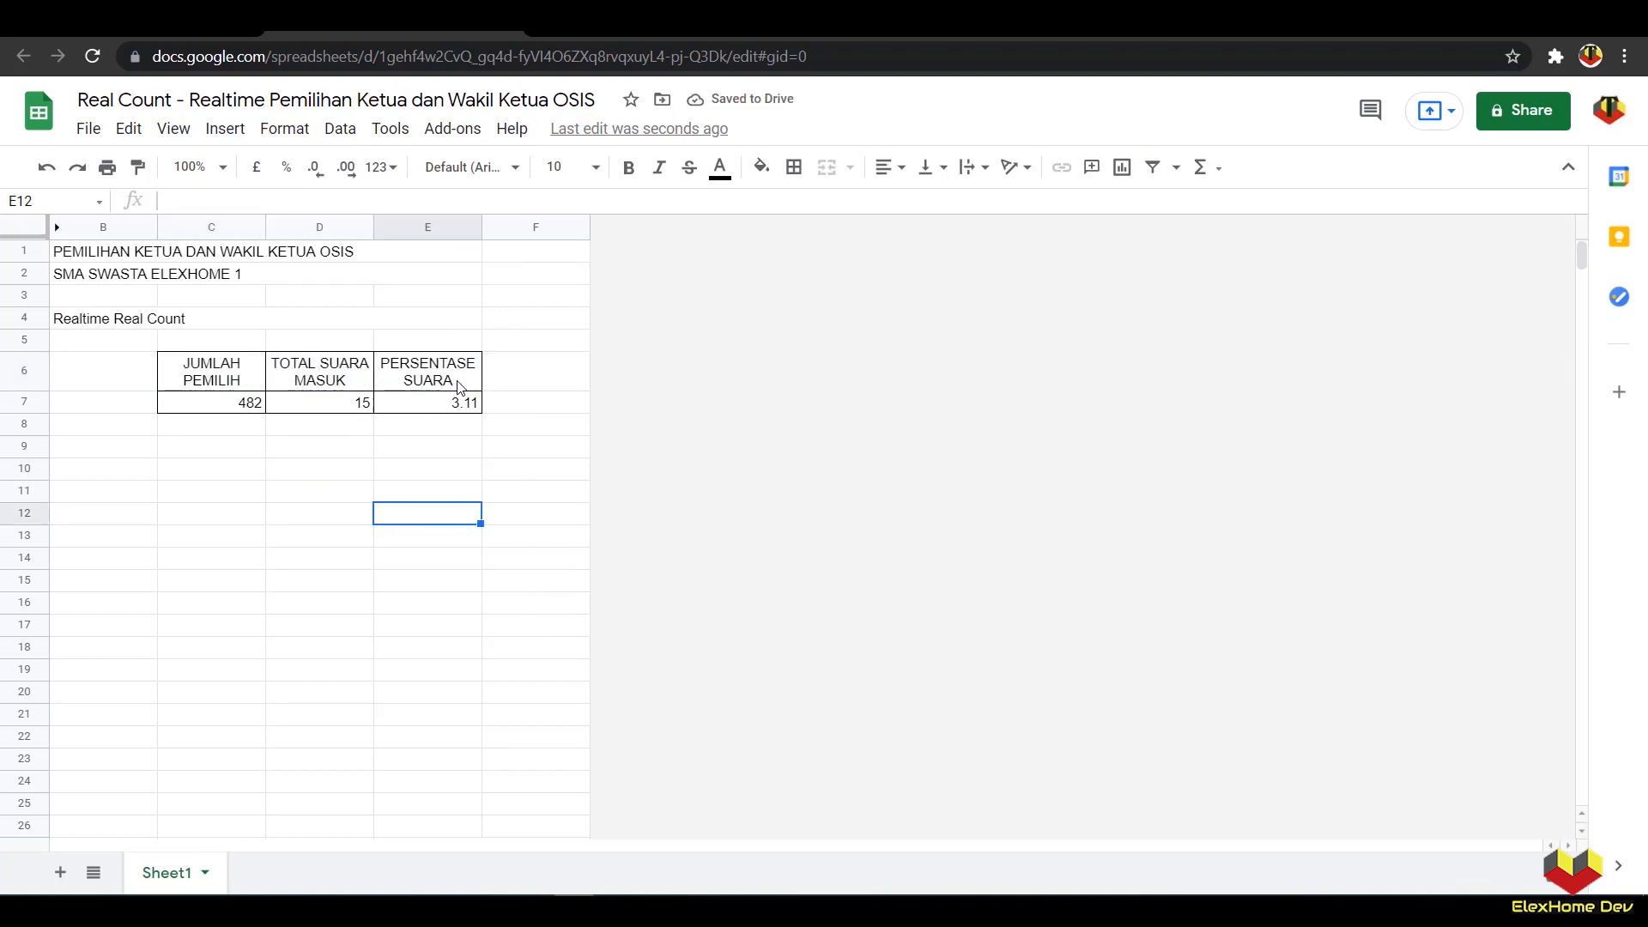
Step: Check the summary table layout in the Tampil Realtime sheet and widen columns E and C of the real count spreadsheet
left_click(1095, 19)
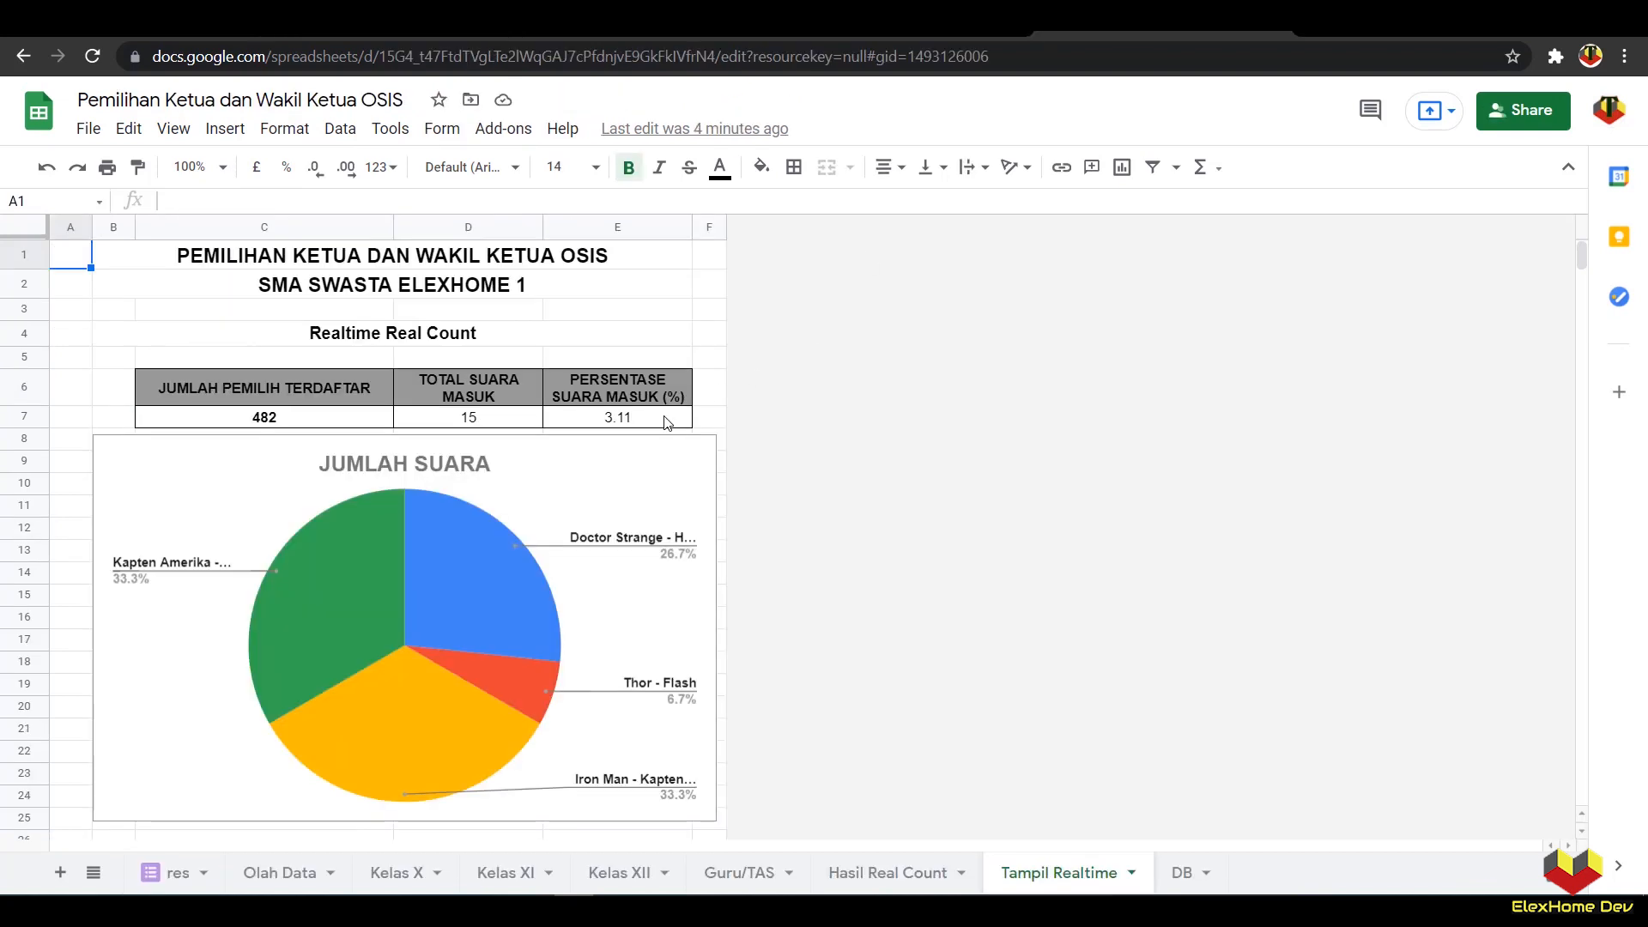
left_click(395, 18)
left_click_drag(479, 227, 536, 228)
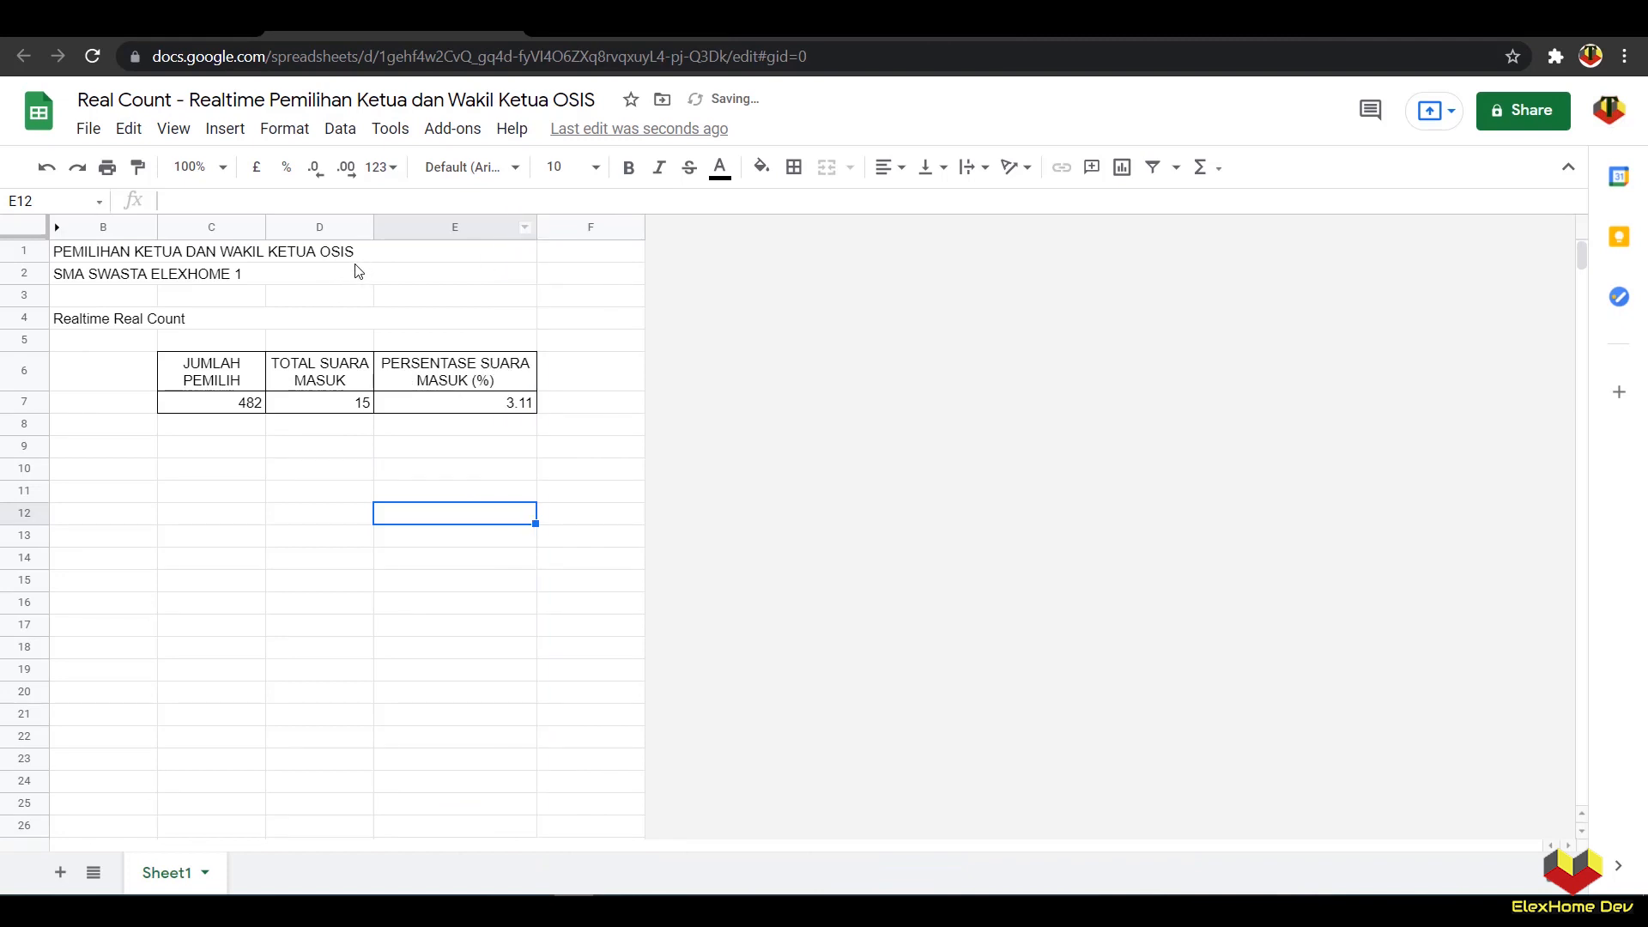
left_click_drag(265, 228, 472, 227)
Step: Centre the contents of columns C to E horizontally
left_click(320, 466)
left_click(889, 176)
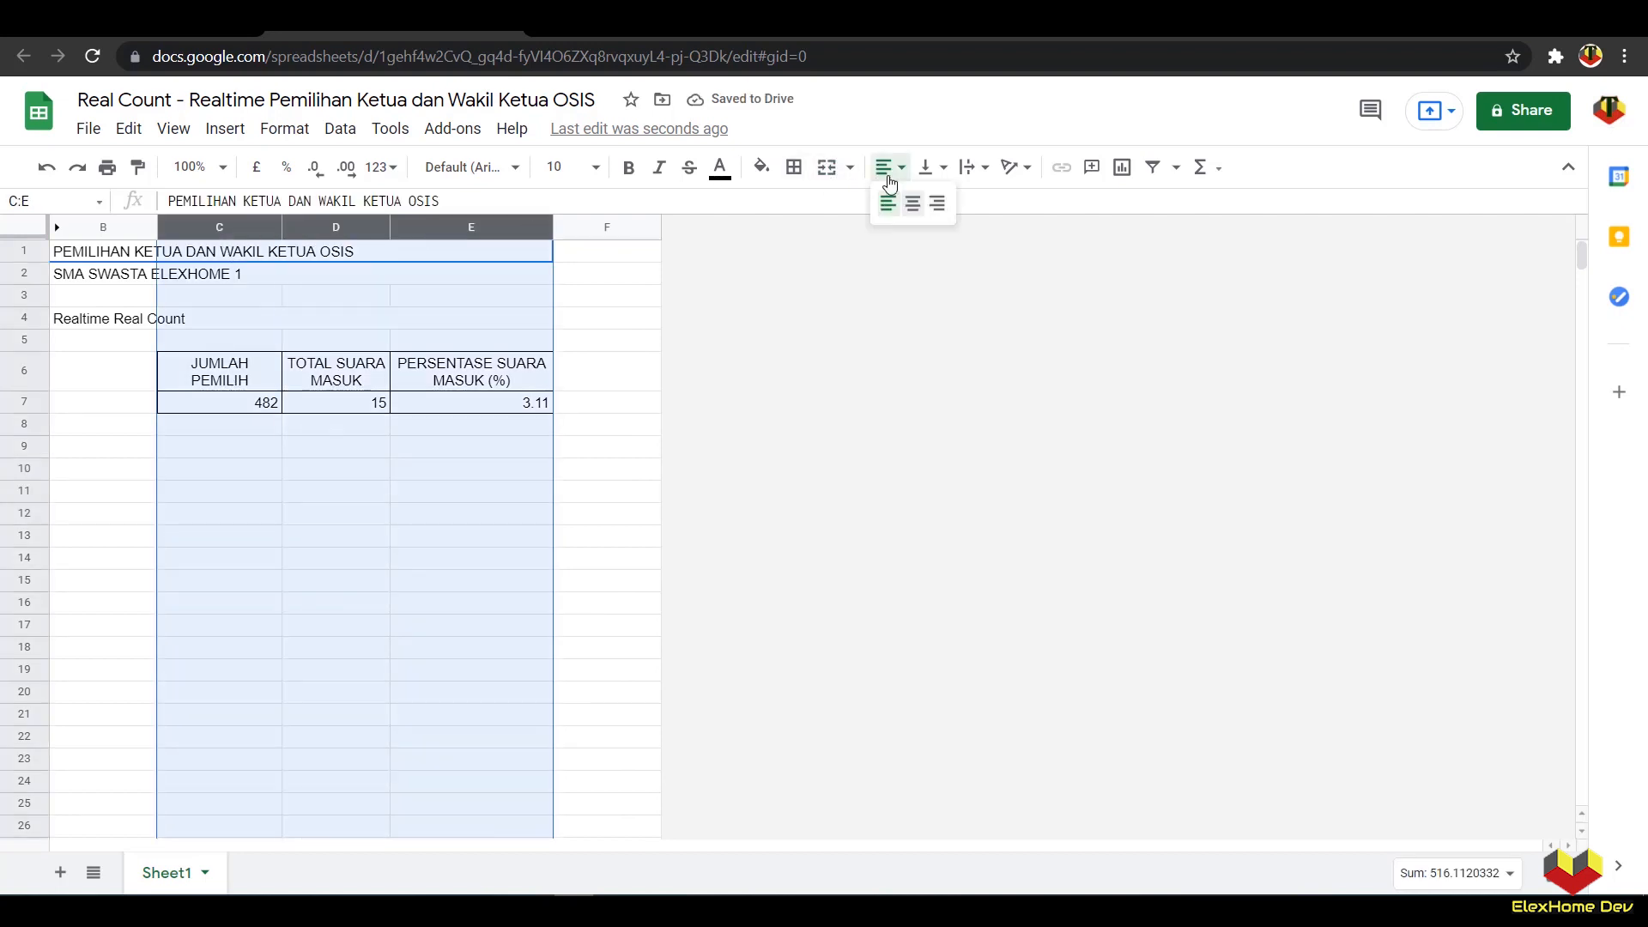
left_click(912, 203)
left_click(382, 557)
Step: Fill the summary header cells C6:E6 with grey, following the header colour in the Tampil Realtime sheet
left_click_drag(249, 377, 419, 380)
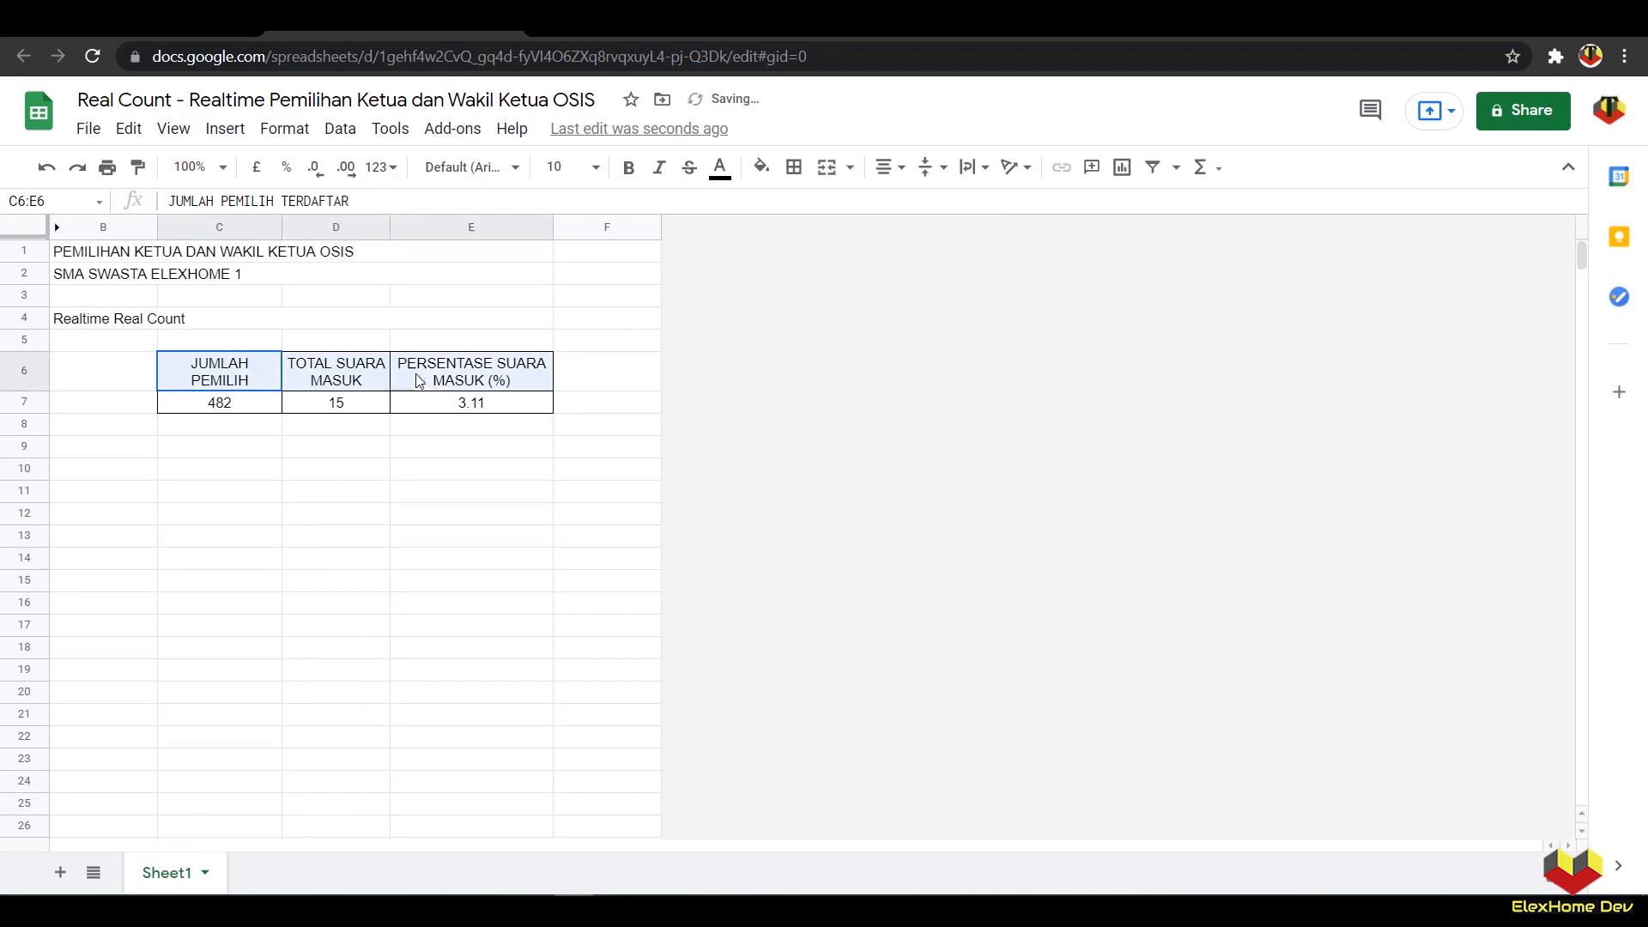
left_click(1037, 33)
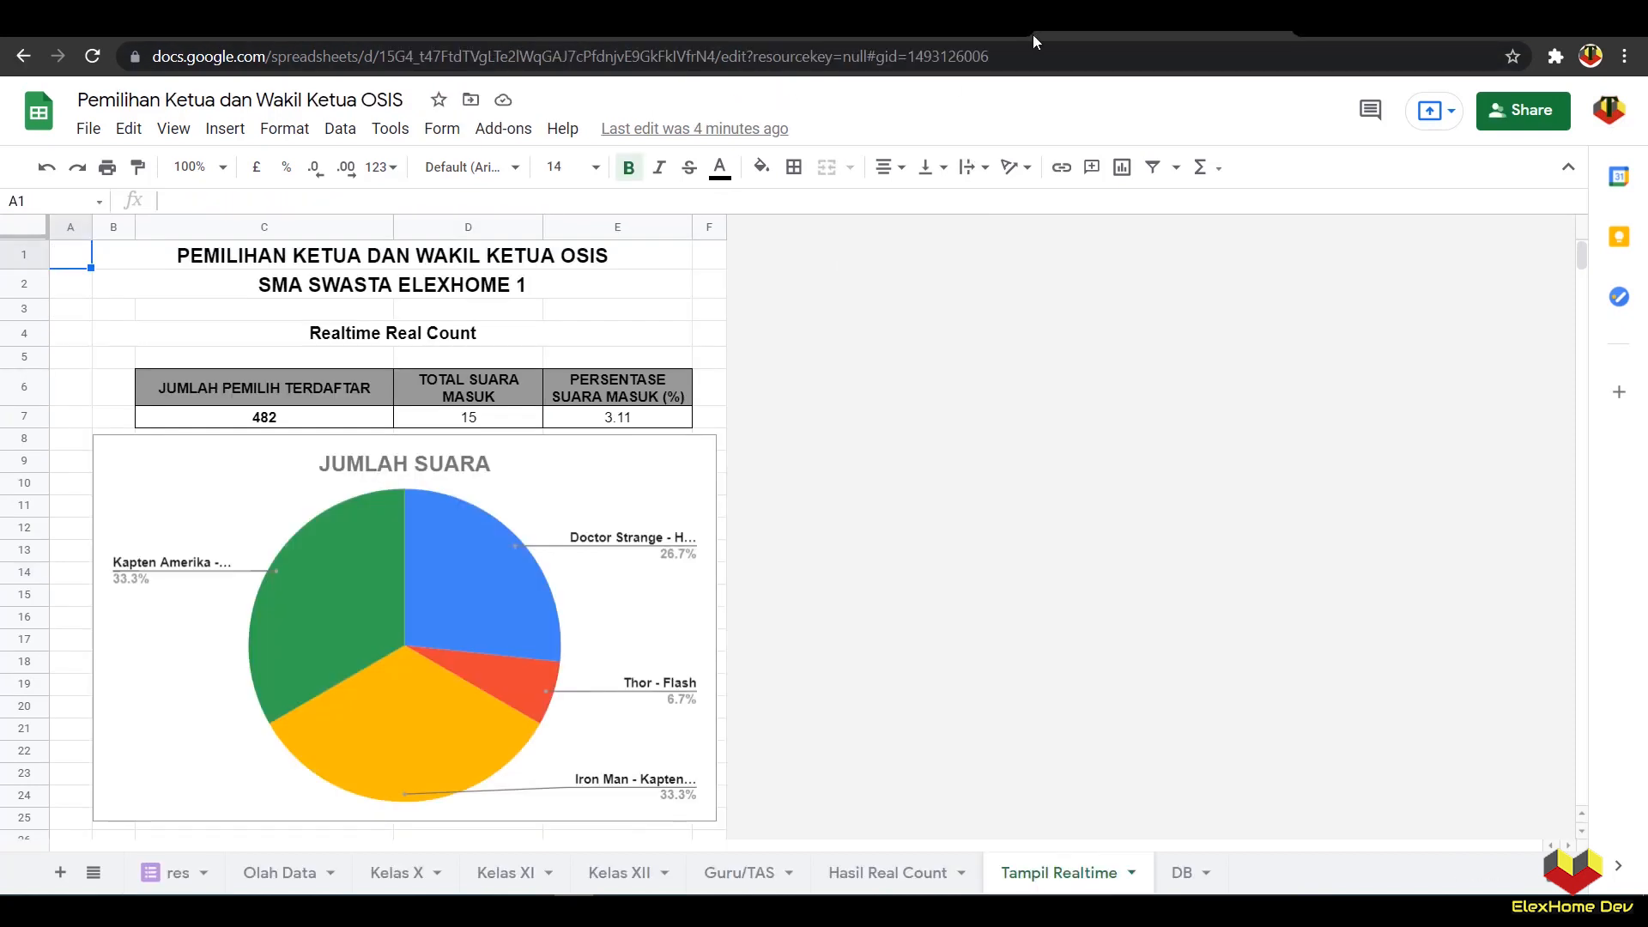
left_click(410, 38)
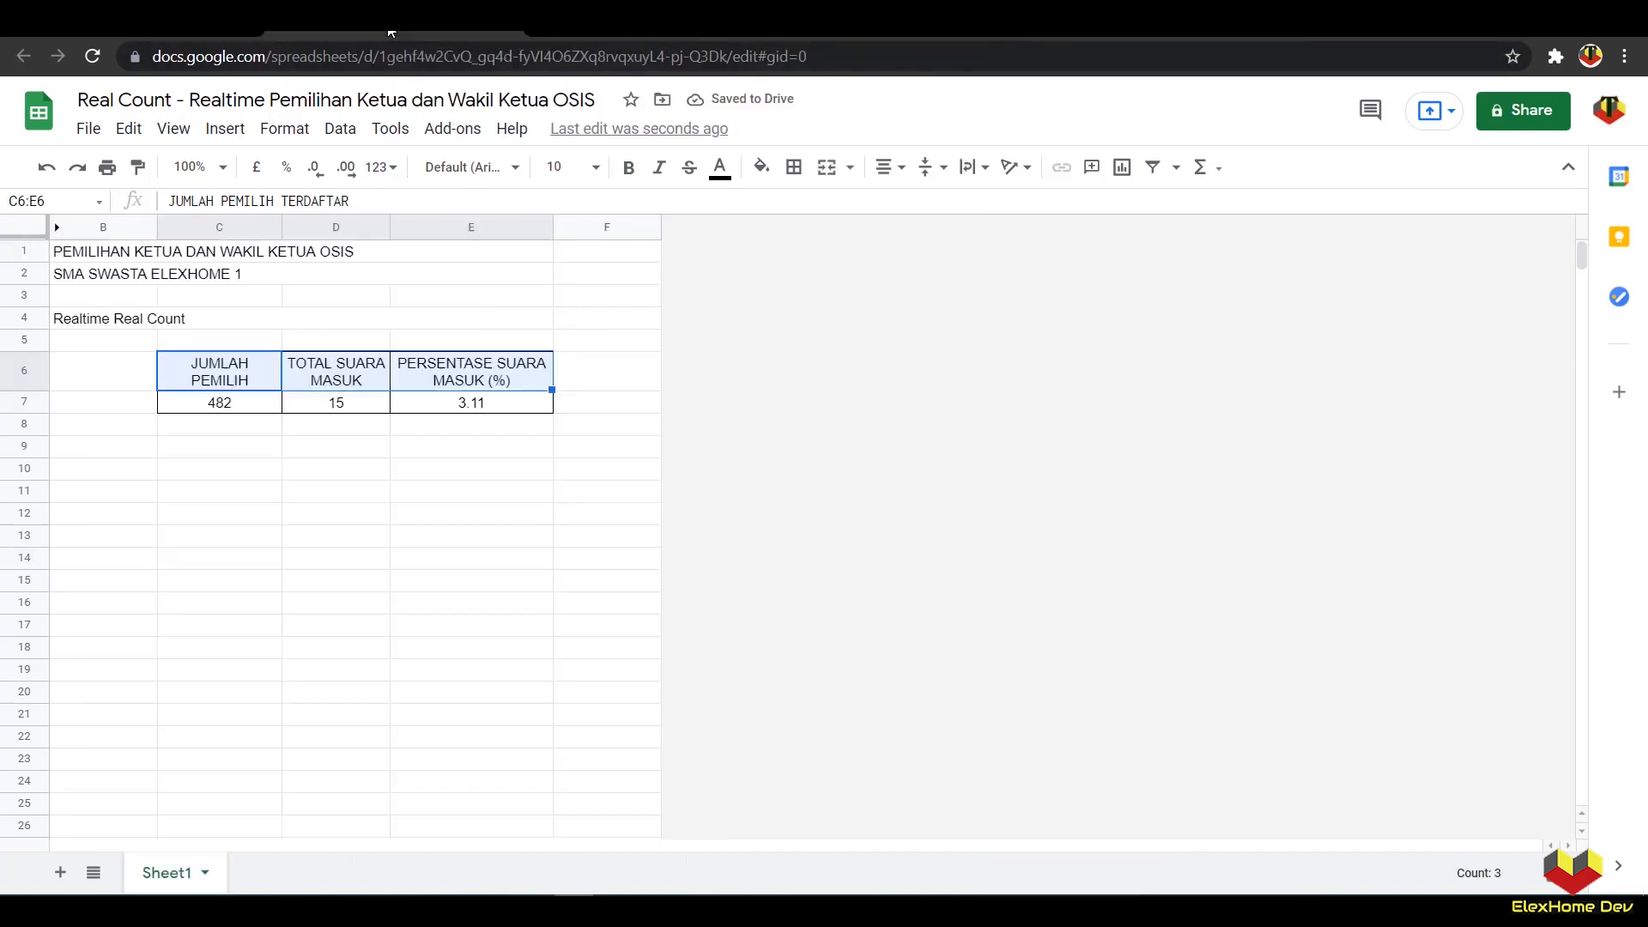
left_click(761, 166)
left_click(855, 242)
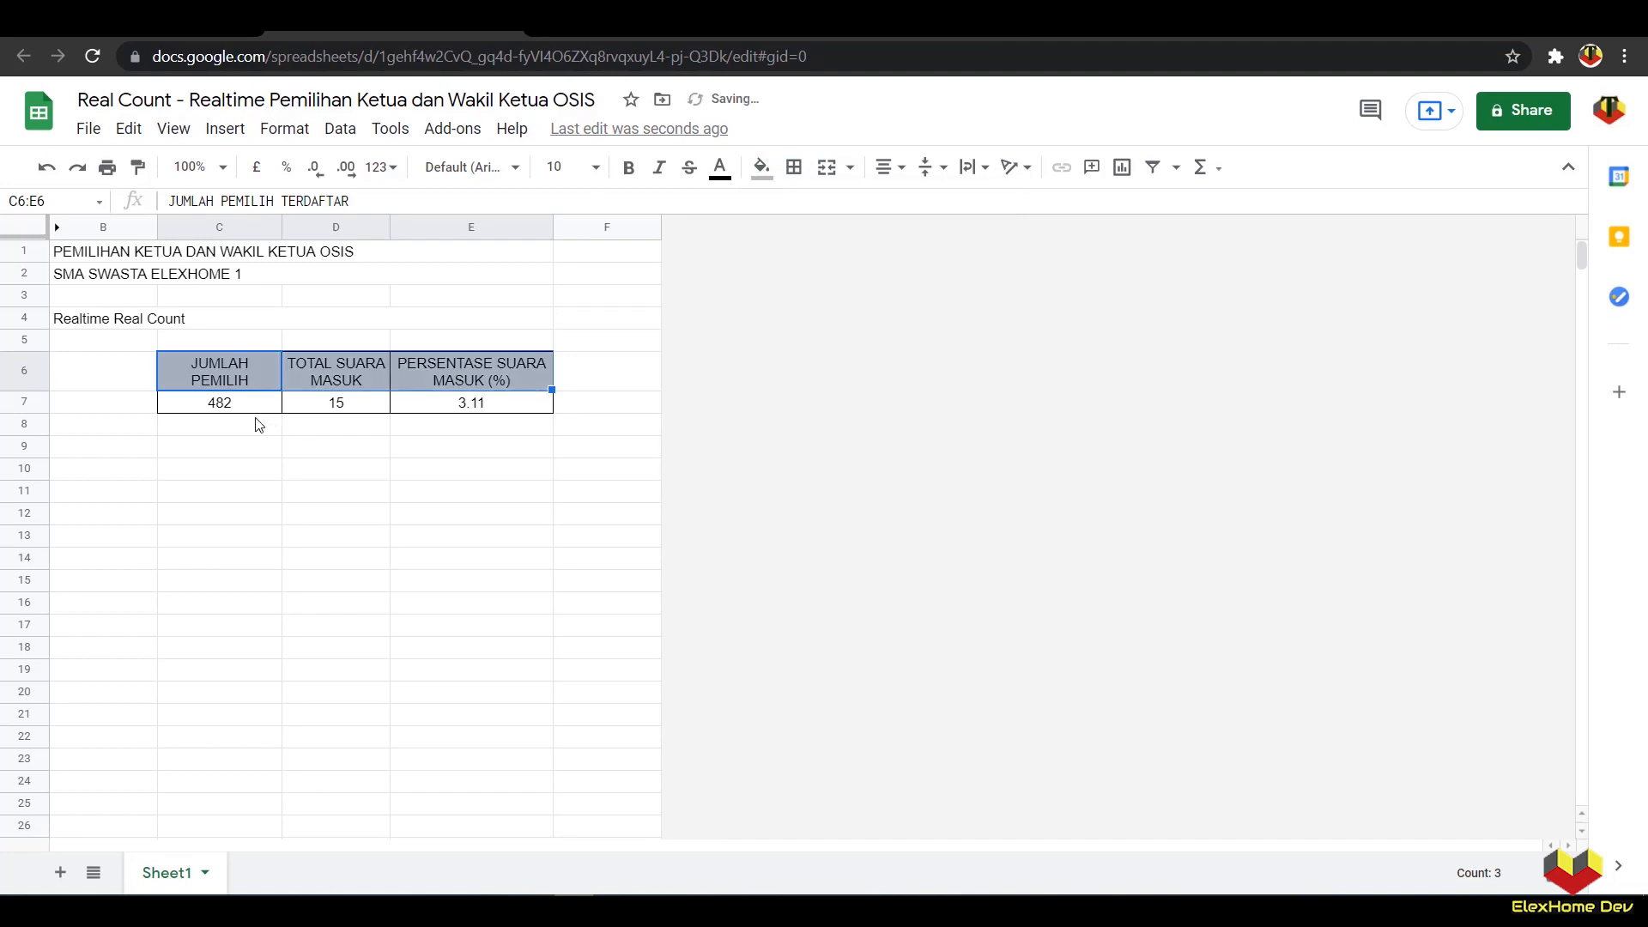
left_click(262, 468)
Step: Centre the candidate number column B27:B32 horizontally
scroll(270, 524, "down", 5)
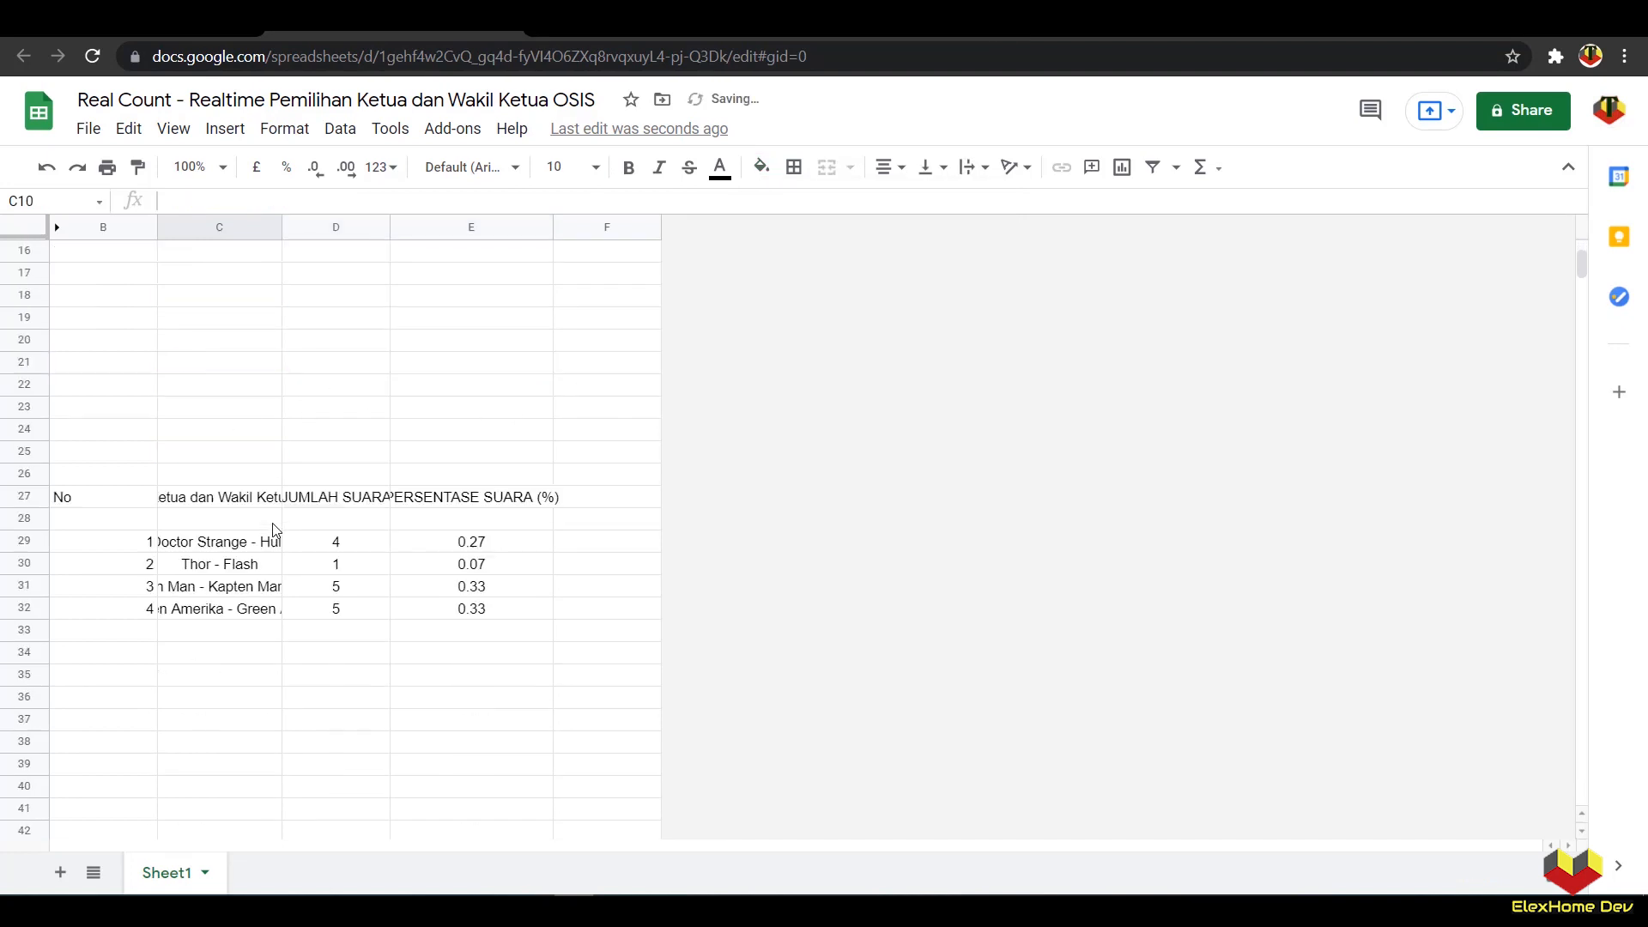
left_click(97, 505)
left_click_drag(103, 589, 110, 609)
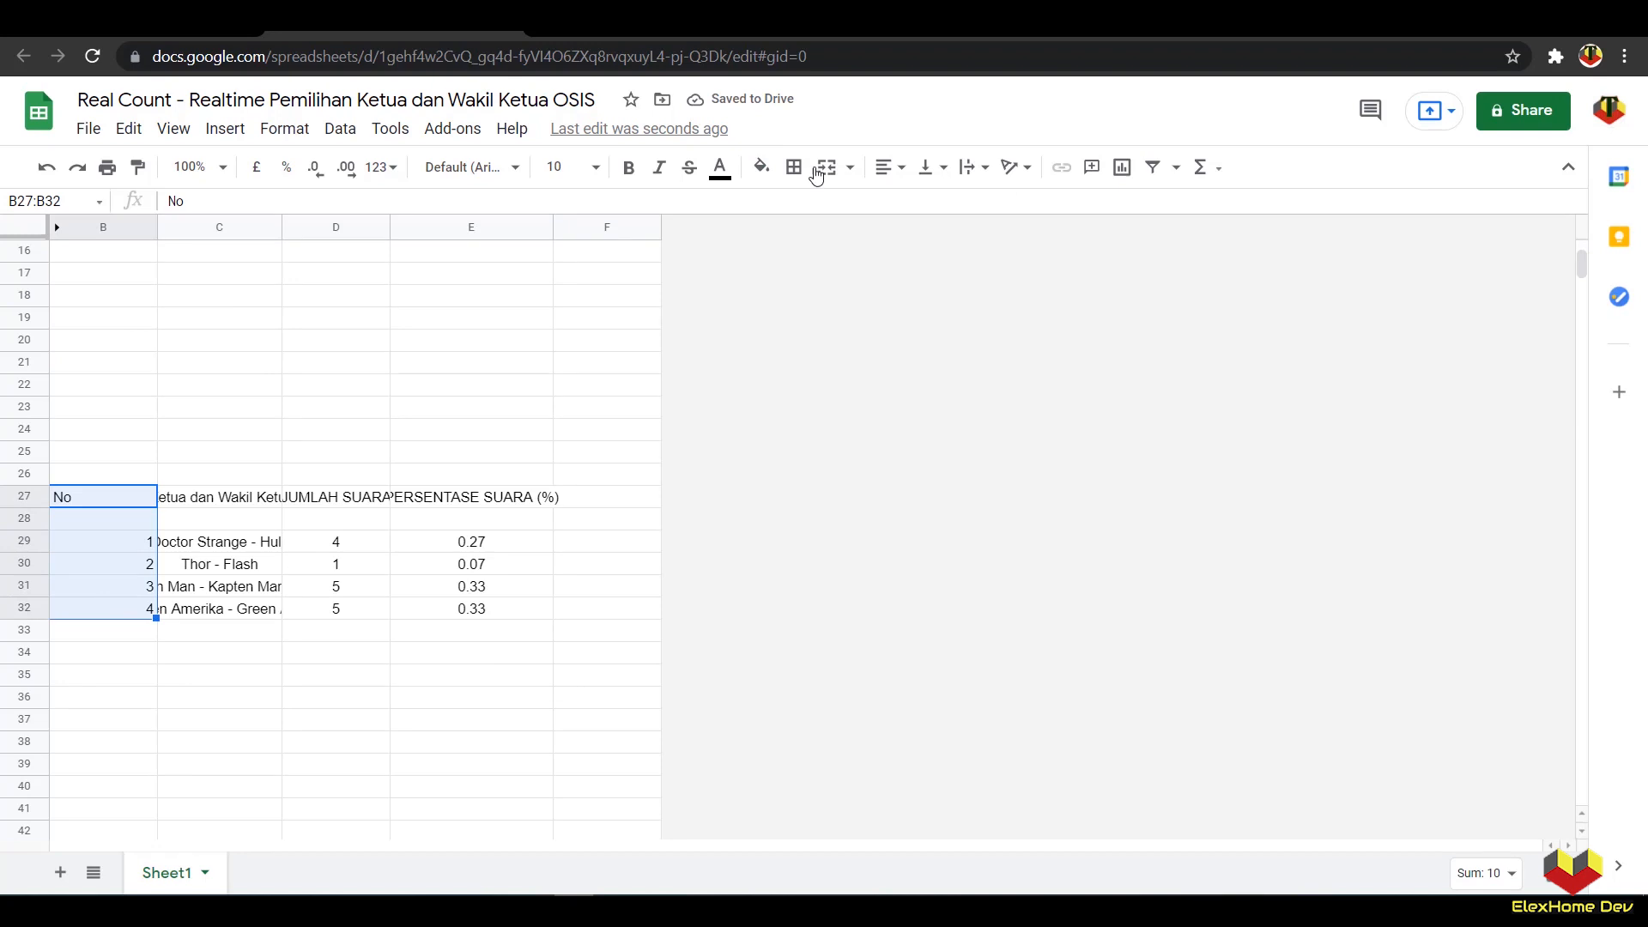
left_click(890, 167)
left_click(912, 206)
left_click(395, 630)
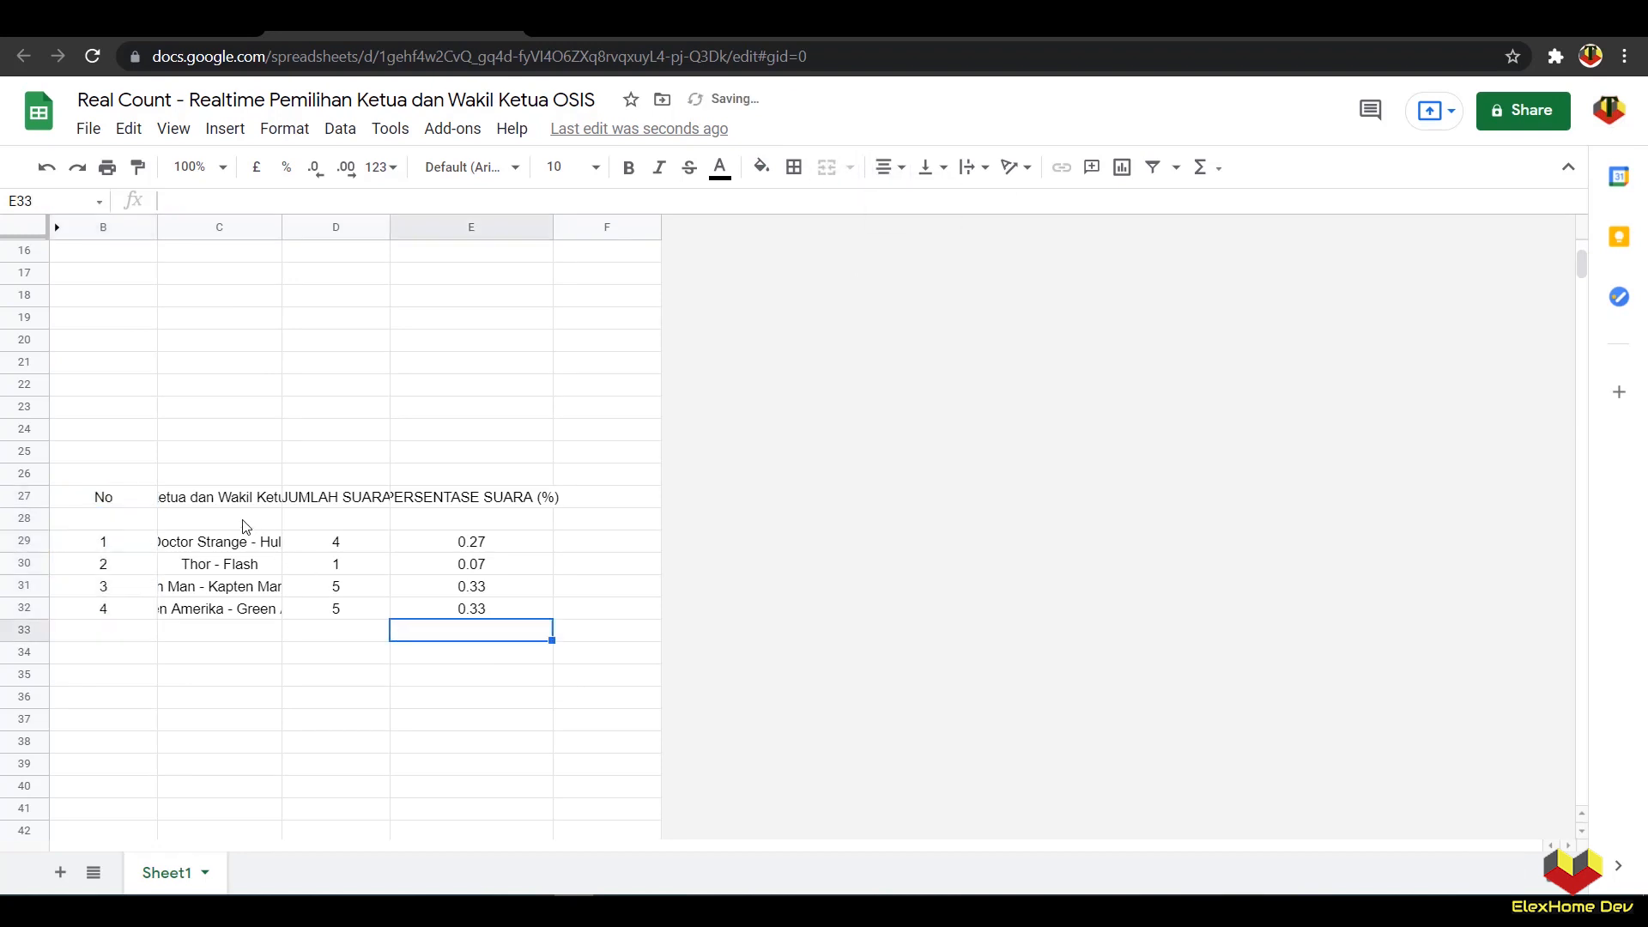
Step: Fit column C to its content and left-align the candidate pair names in C29:C32
left_click(208, 504)
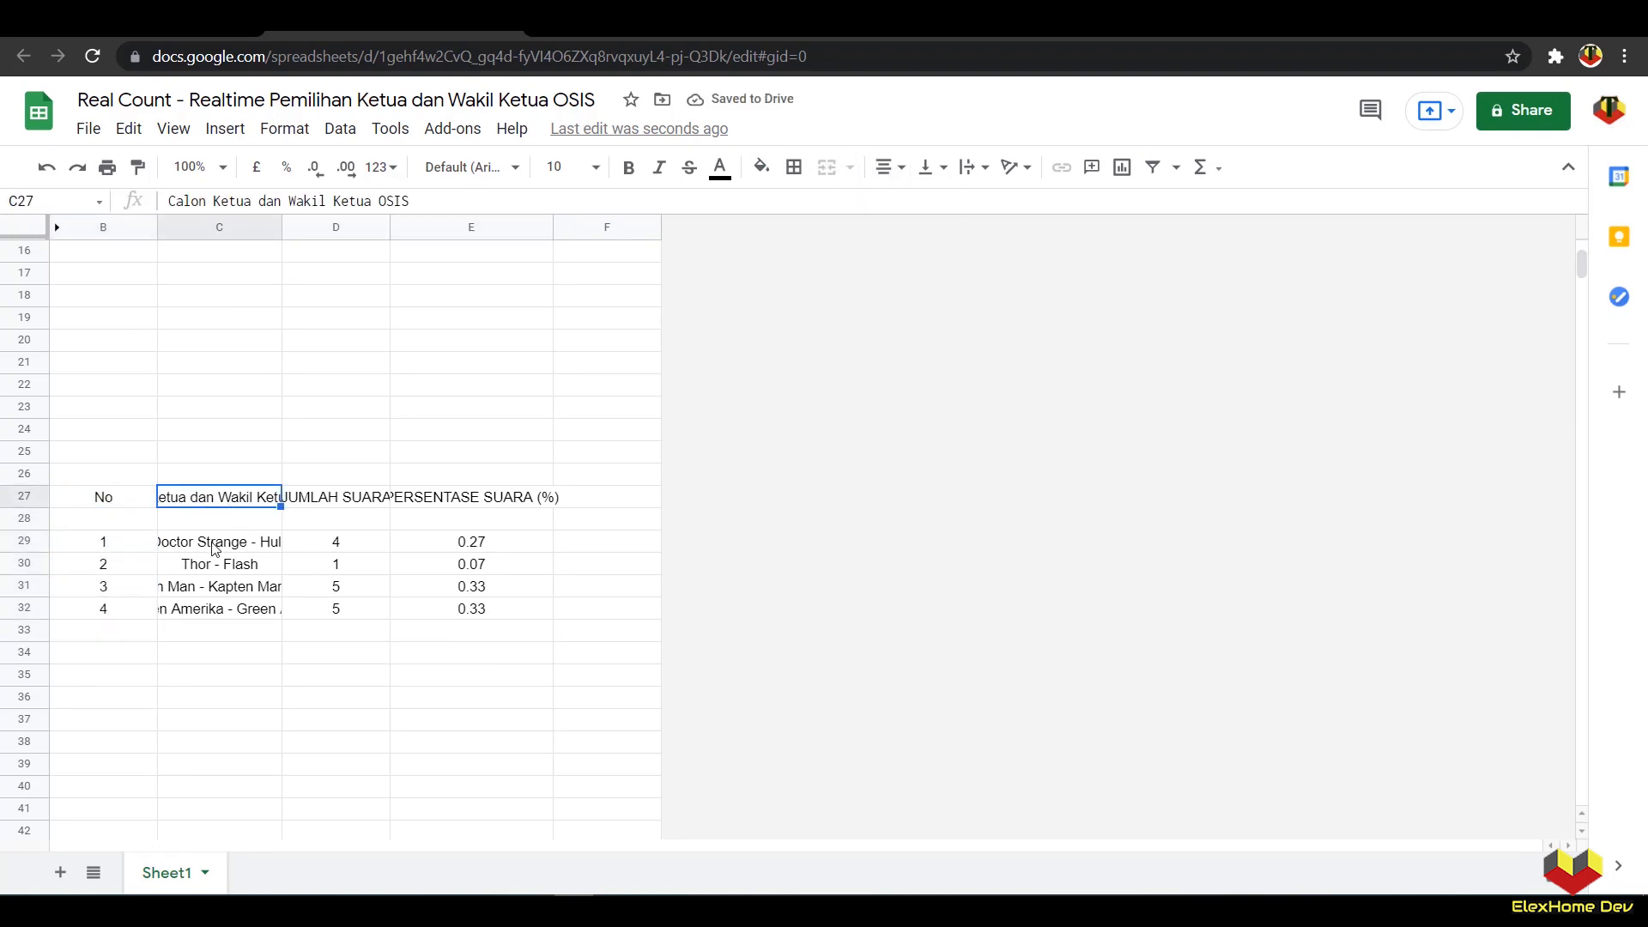
double_click(279, 228)
left_click_drag(238, 542, 257, 610)
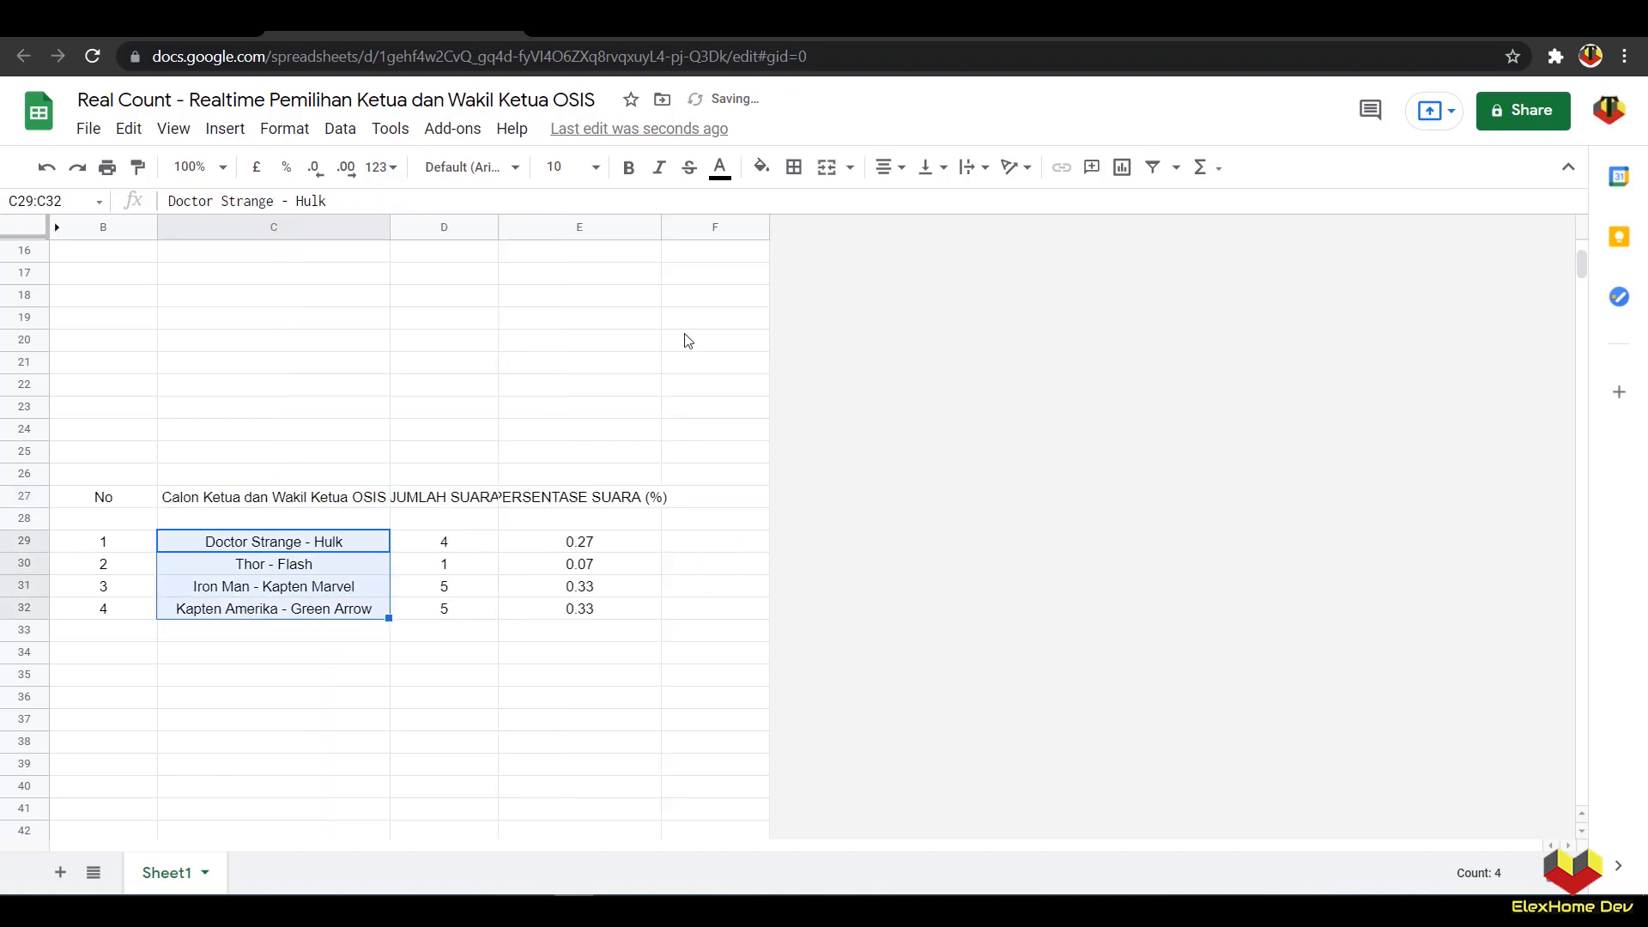
left_click(890, 167)
left_click(889, 205)
left_click(519, 633)
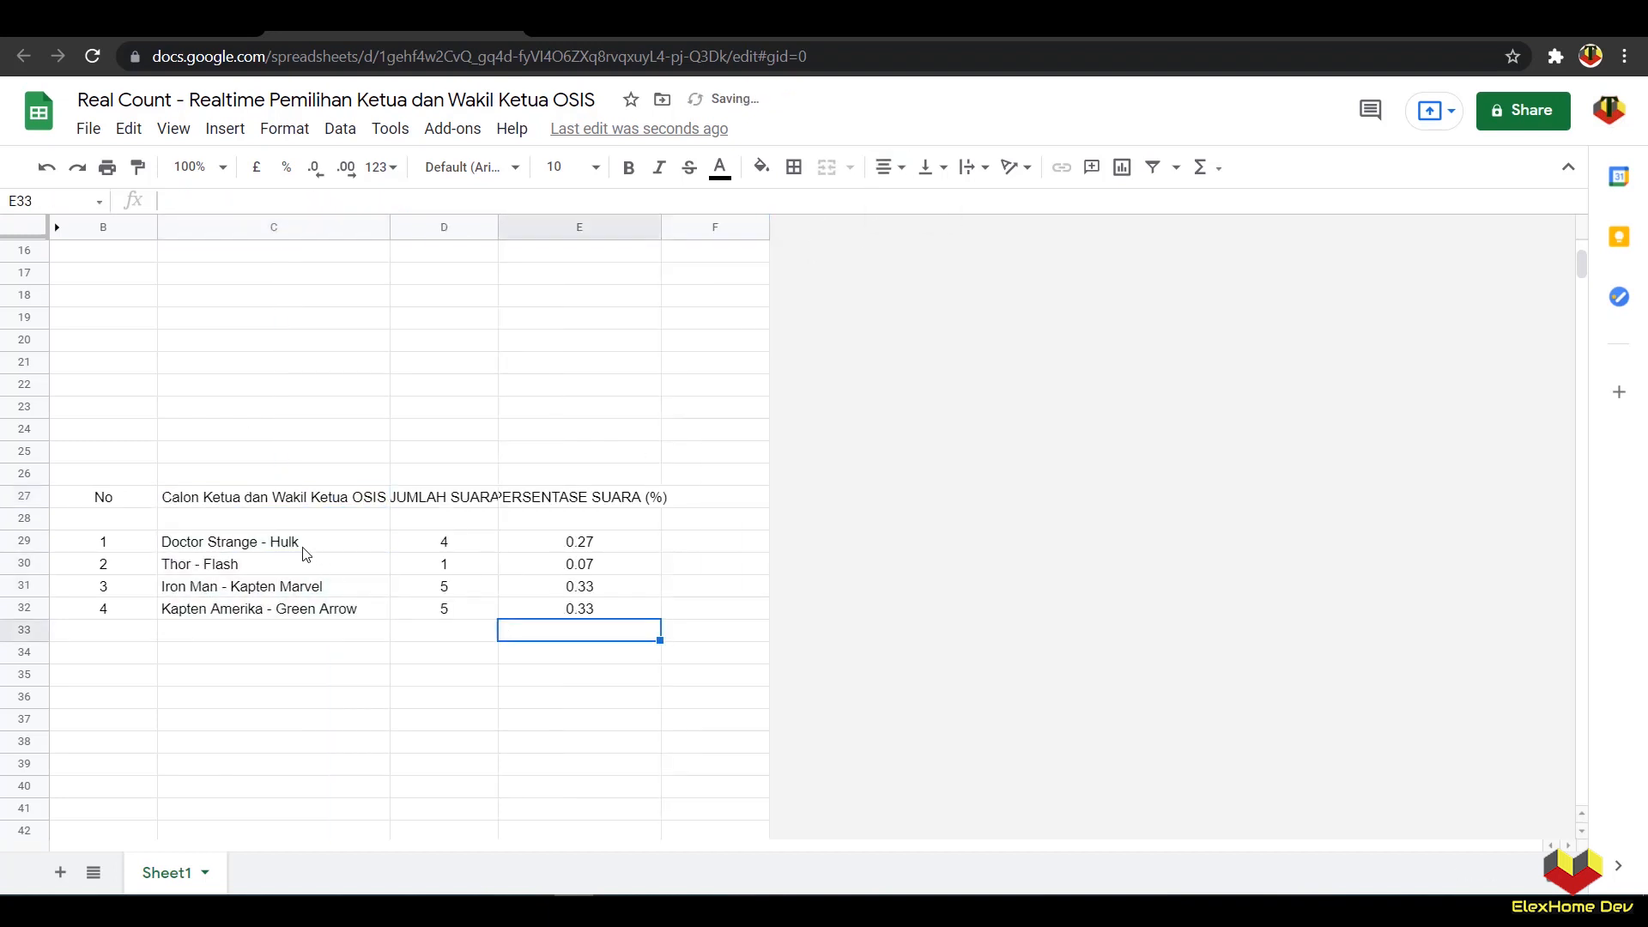
Step: Merge the header cells B27:B28 and C27:C28, each as its own merged range
left_click_drag(108, 503, 109, 519)
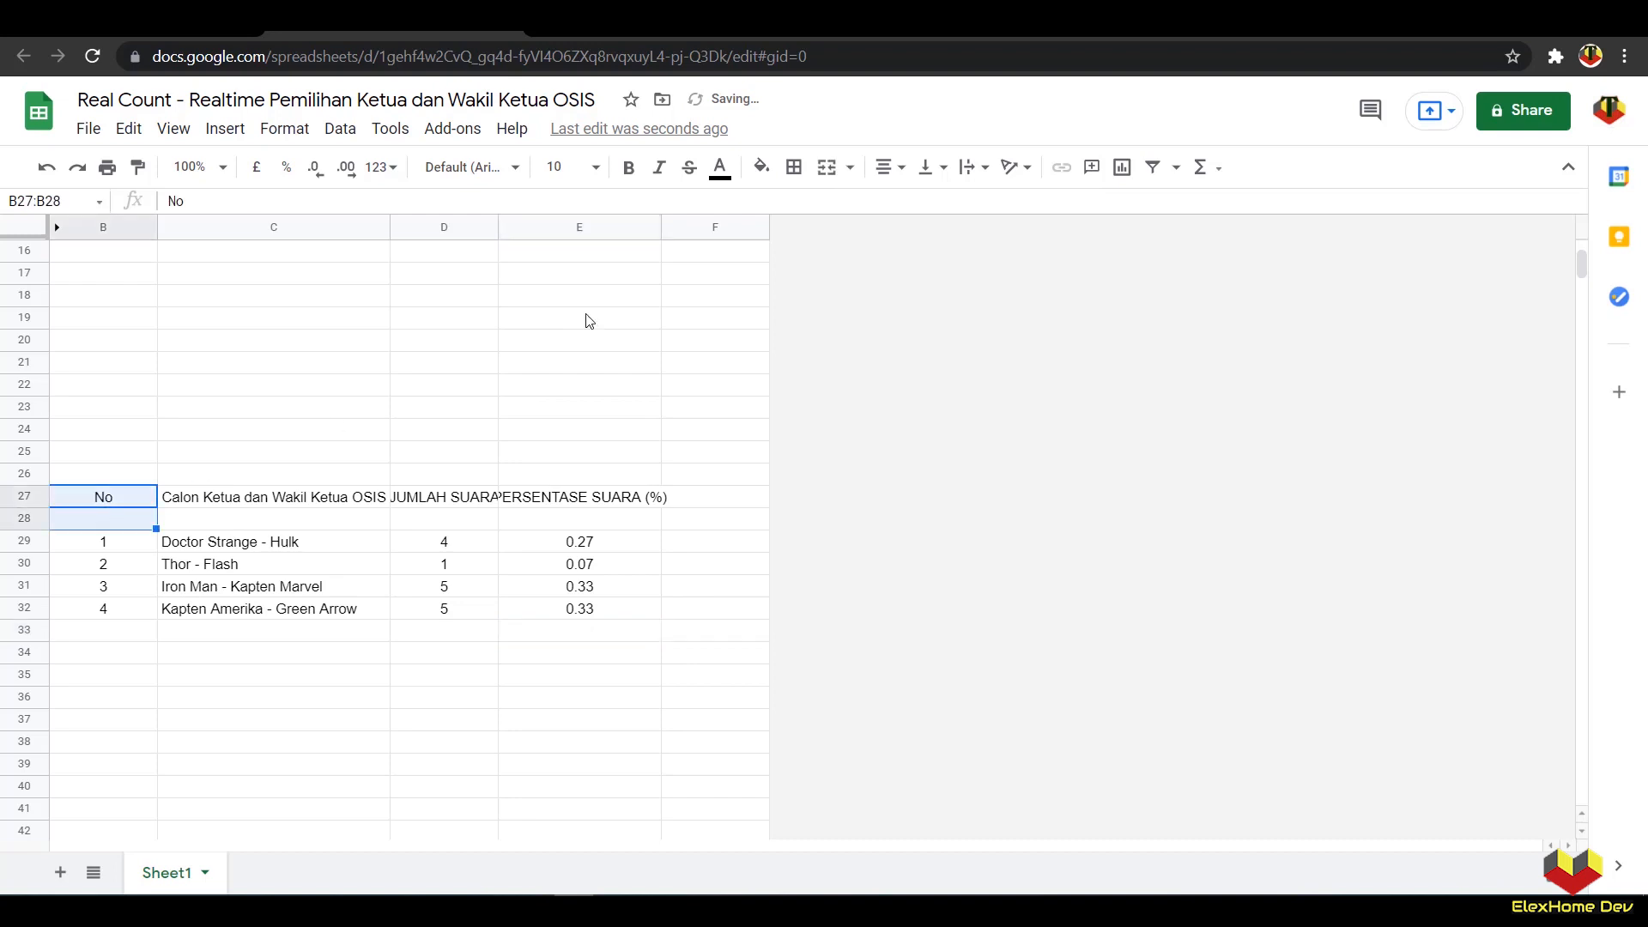
left_click(827, 166)
left_click_drag(279, 499, 279, 520)
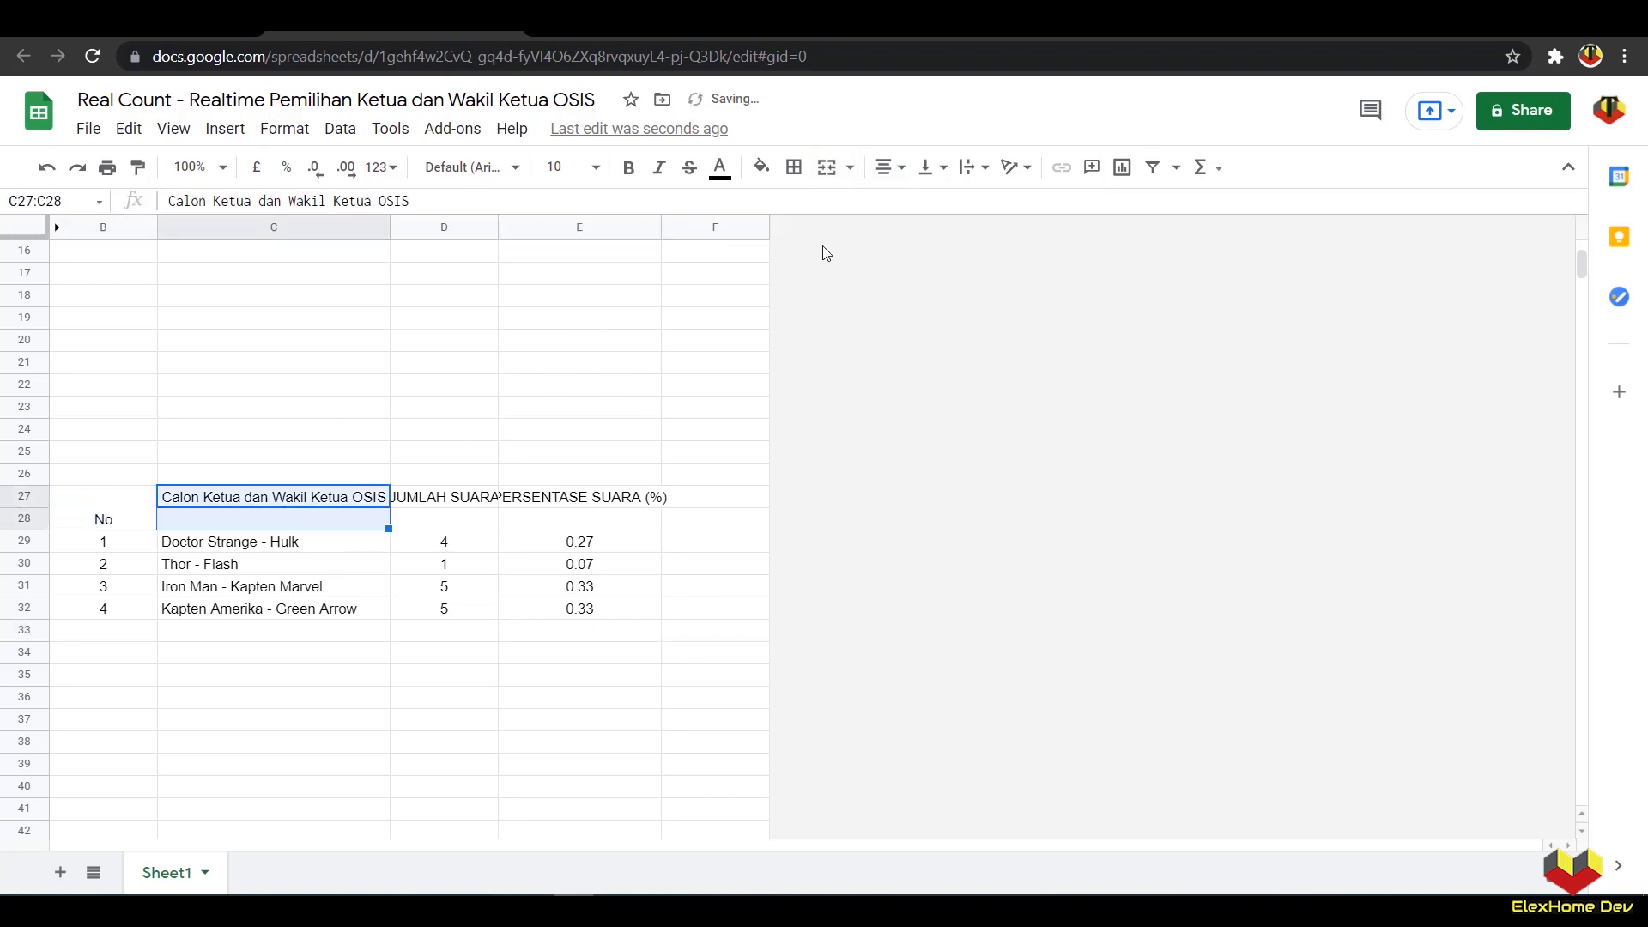
left_click(827, 166)
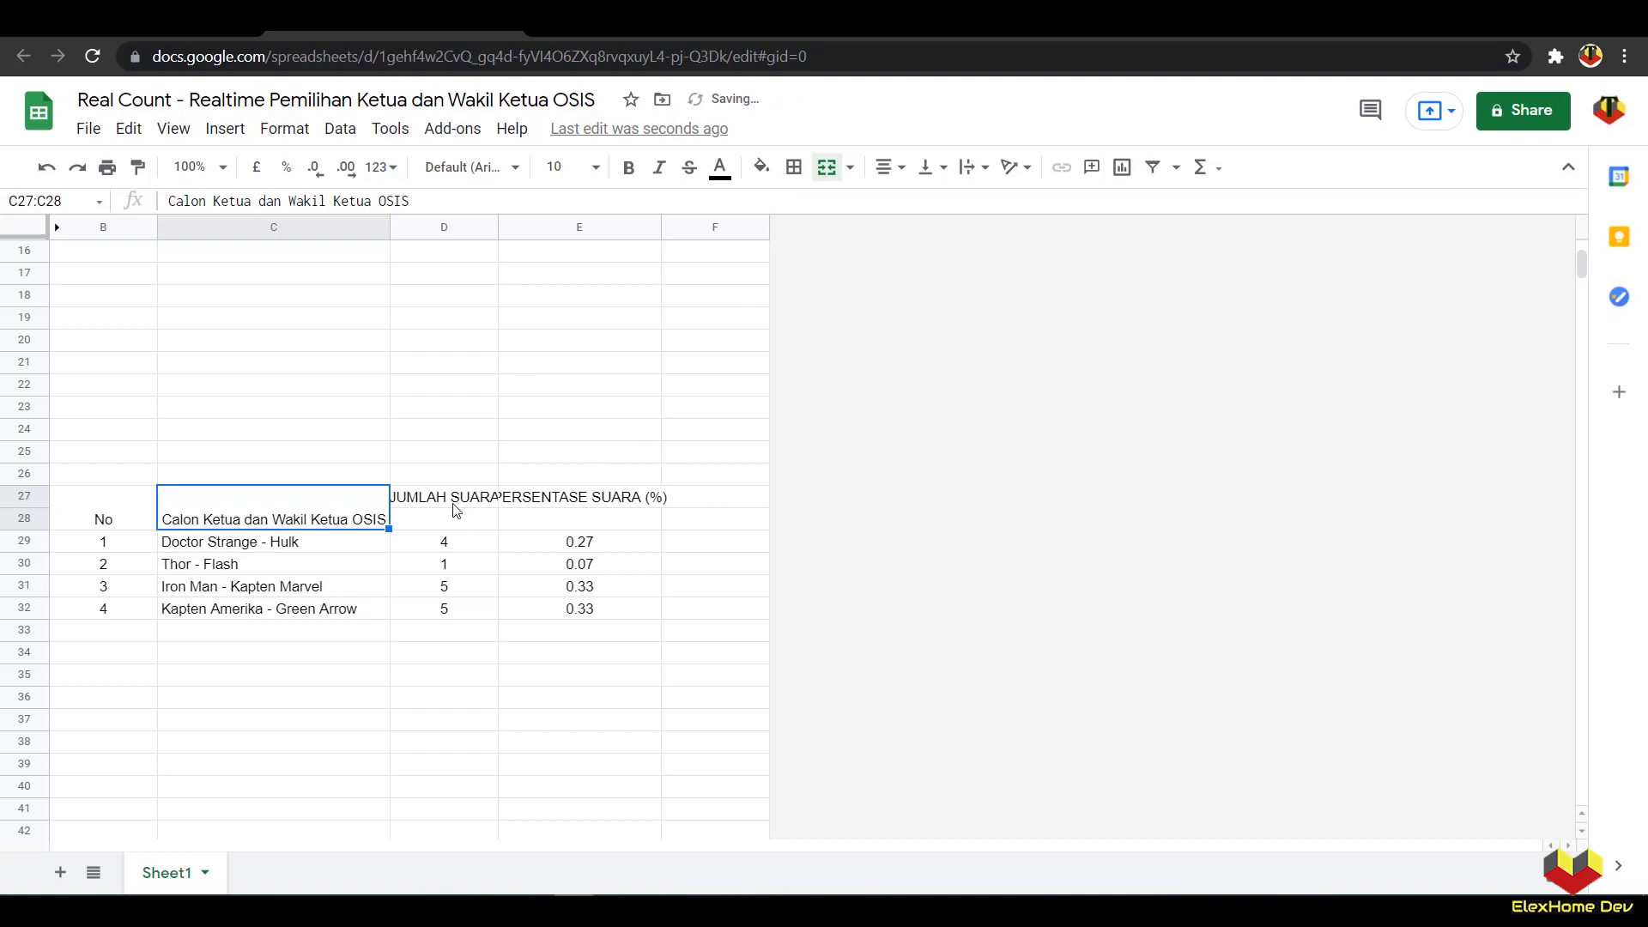
Step: Set the text wrapping of the JUMLAH SUARA and PERSENTASE SUARA (%) headers in D27:E27 to Wrap
left_click(459, 503)
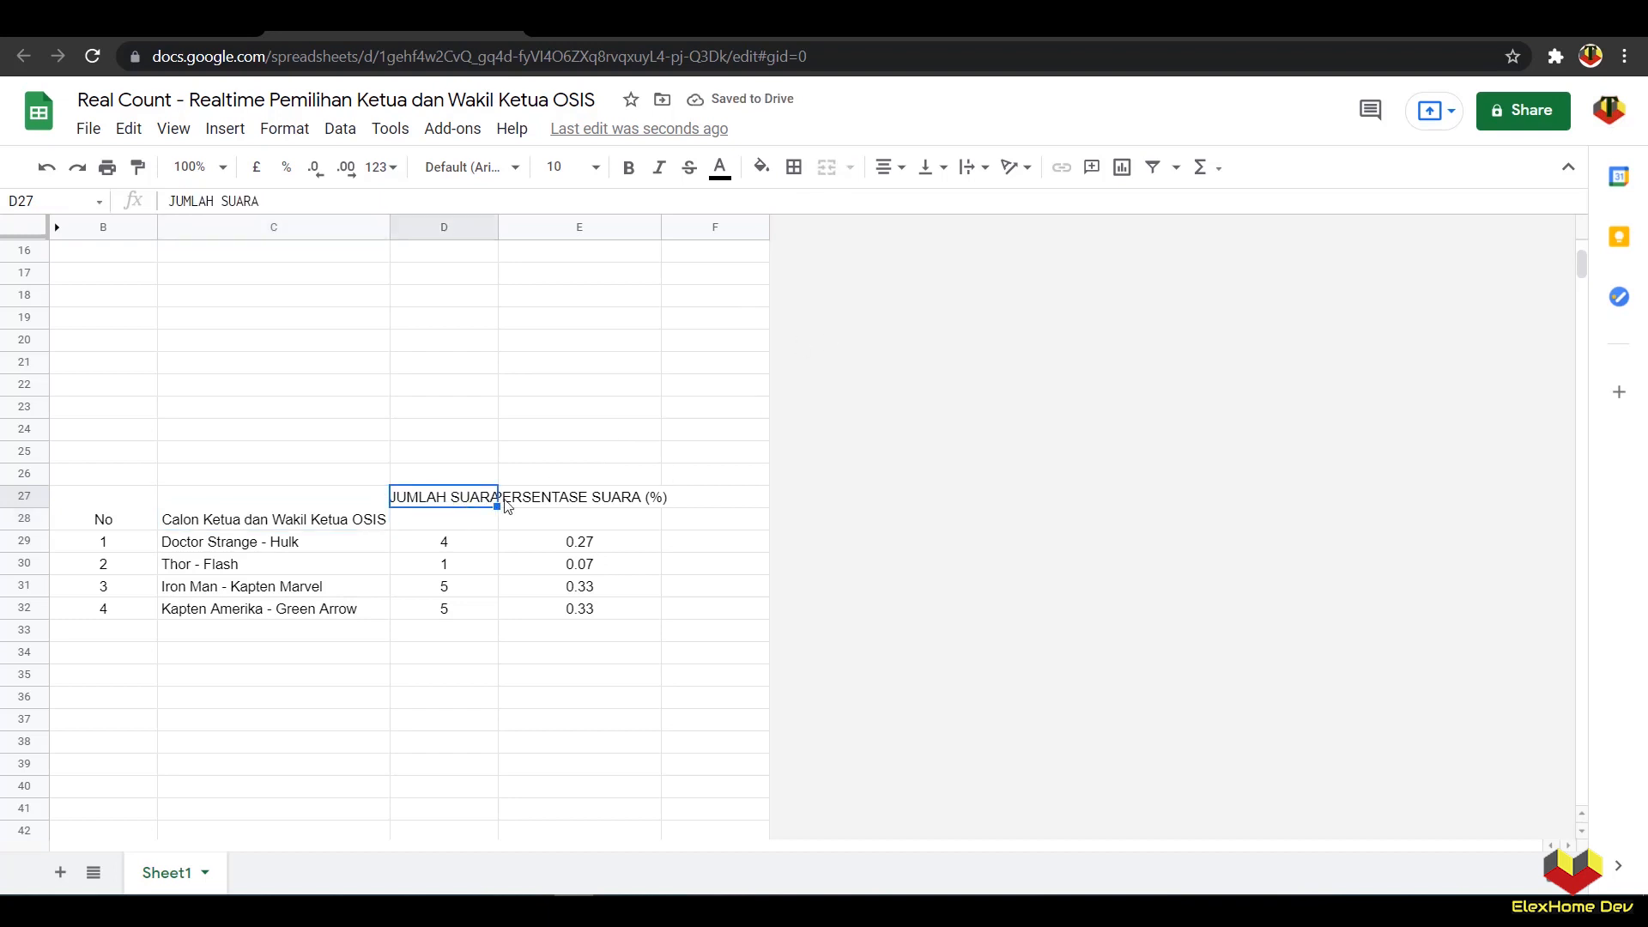
left_click(567, 504, "shift")
left_click(284, 128)
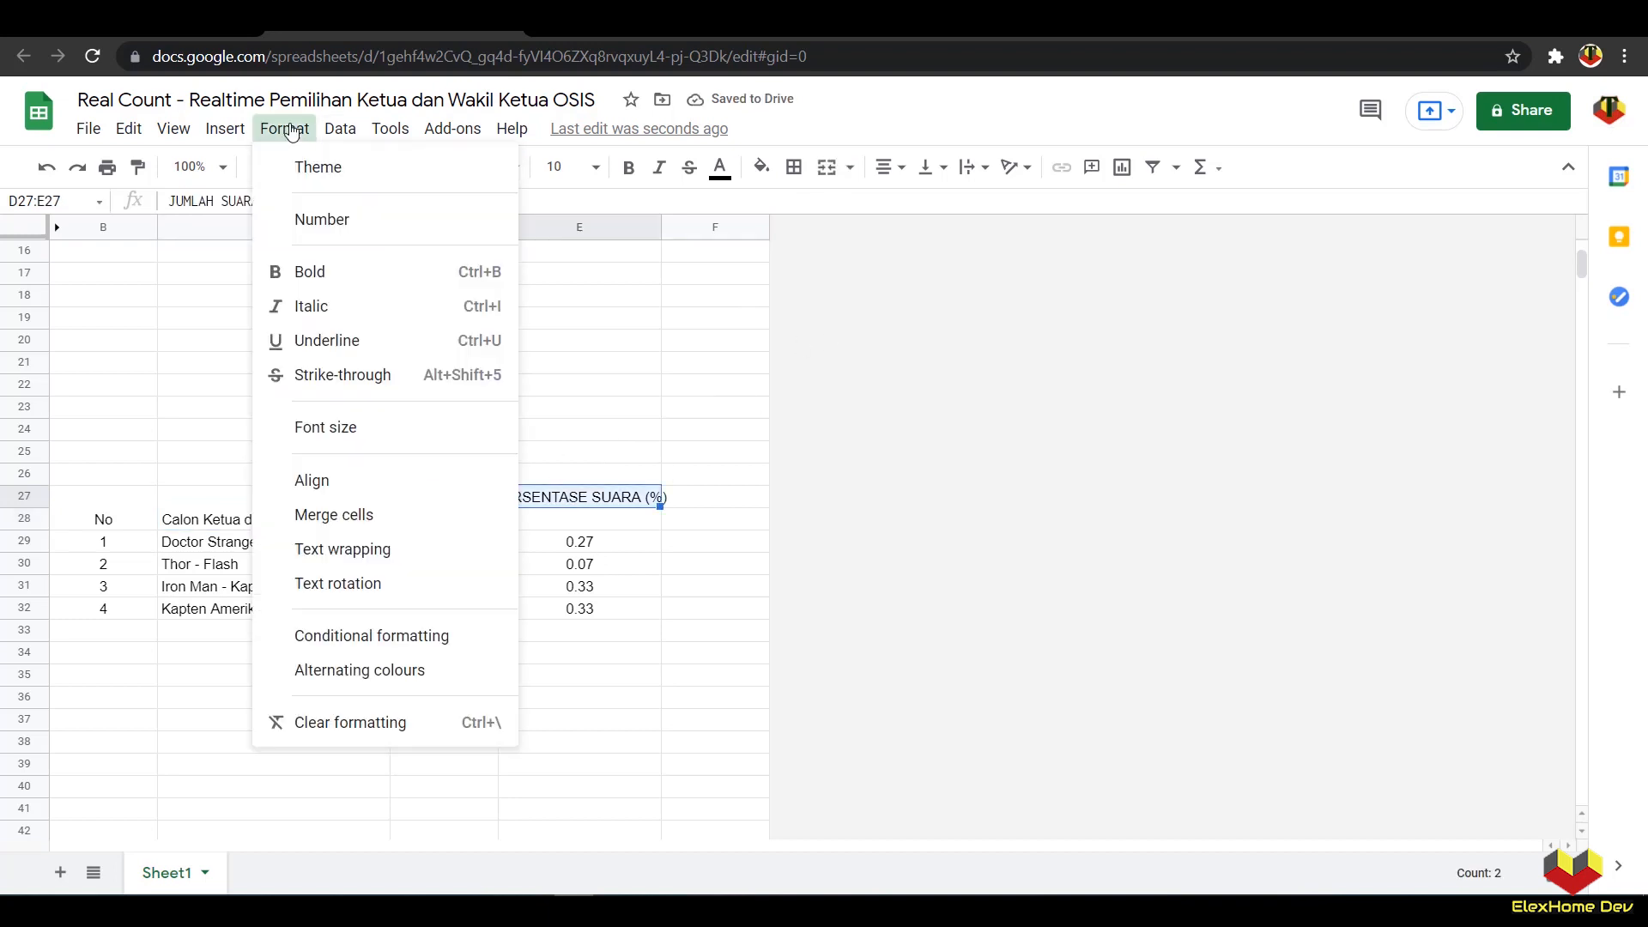
mouse_move(415, 556)
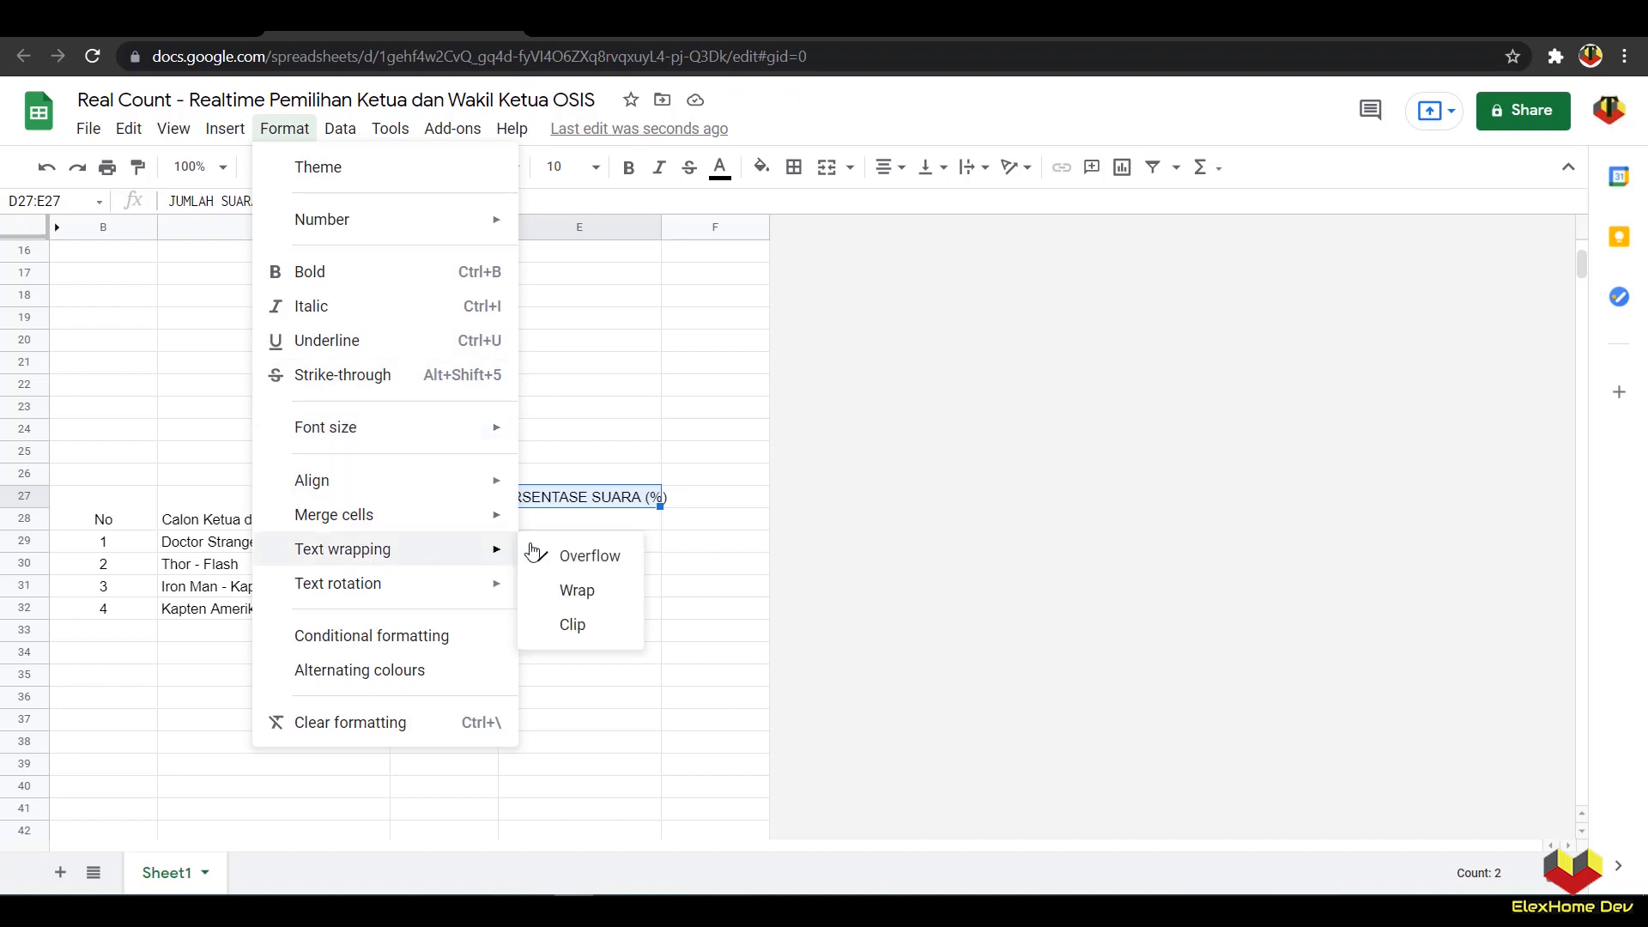
left_click(570, 592)
left_click(632, 612)
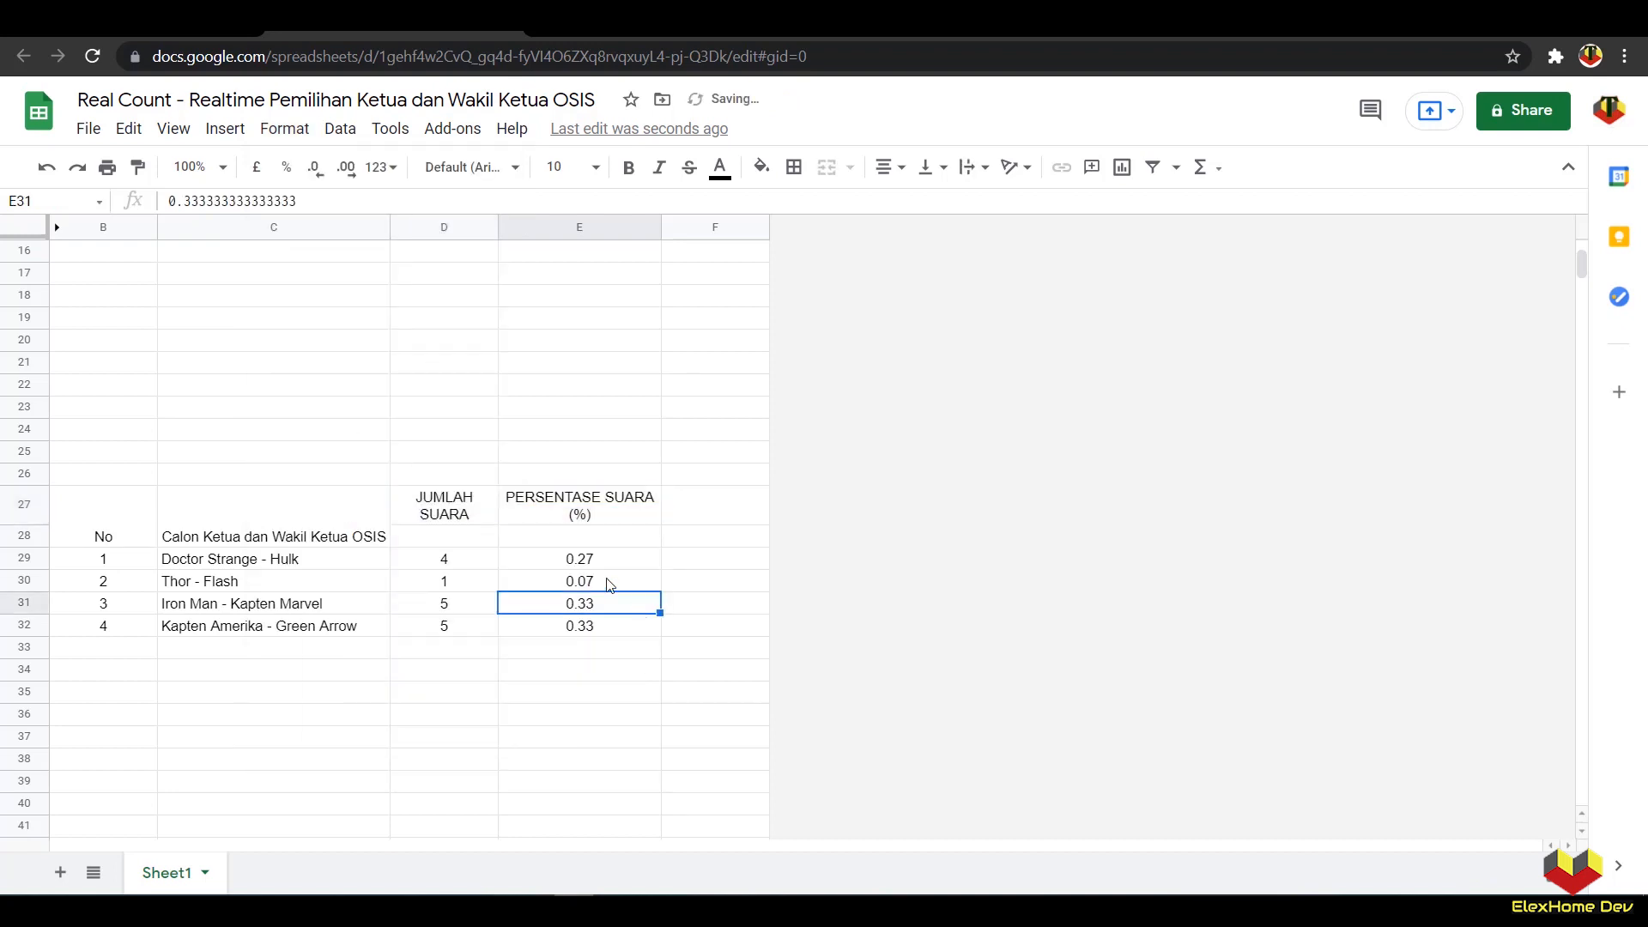
Step: Narrow column E slightly and vertically middle-align the No and Calon Ketua dan Wakil Ketua OSIS headers in B27:C28
left_click_drag(659, 228, 628, 229)
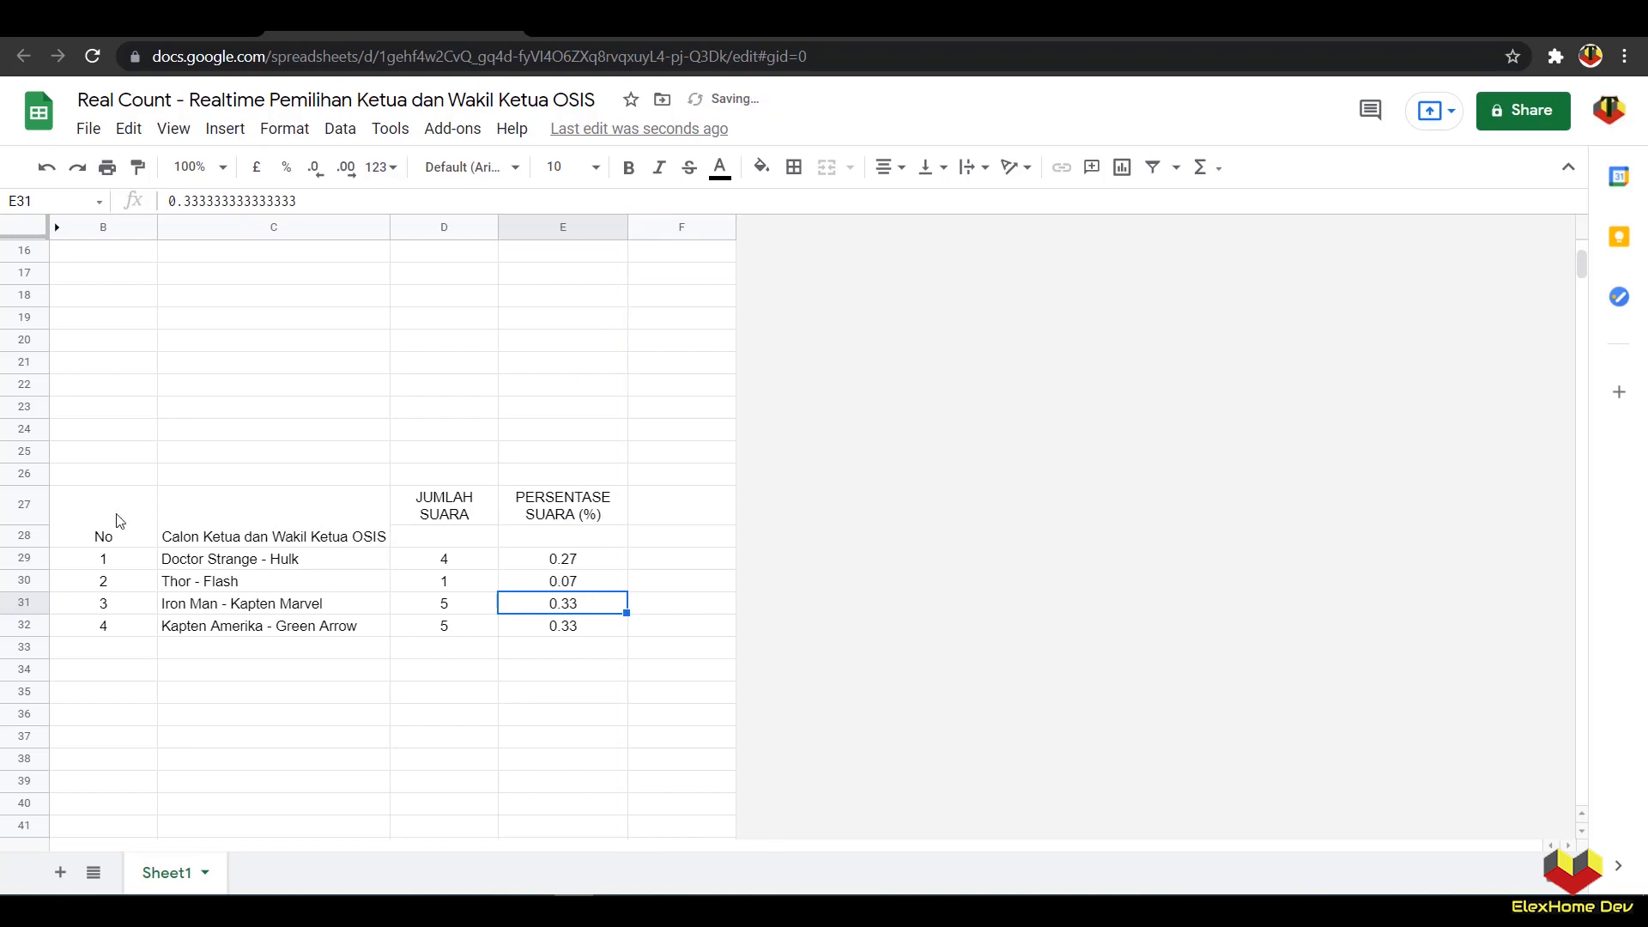
left_click_drag(119, 521, 258, 536)
left_click(936, 168)
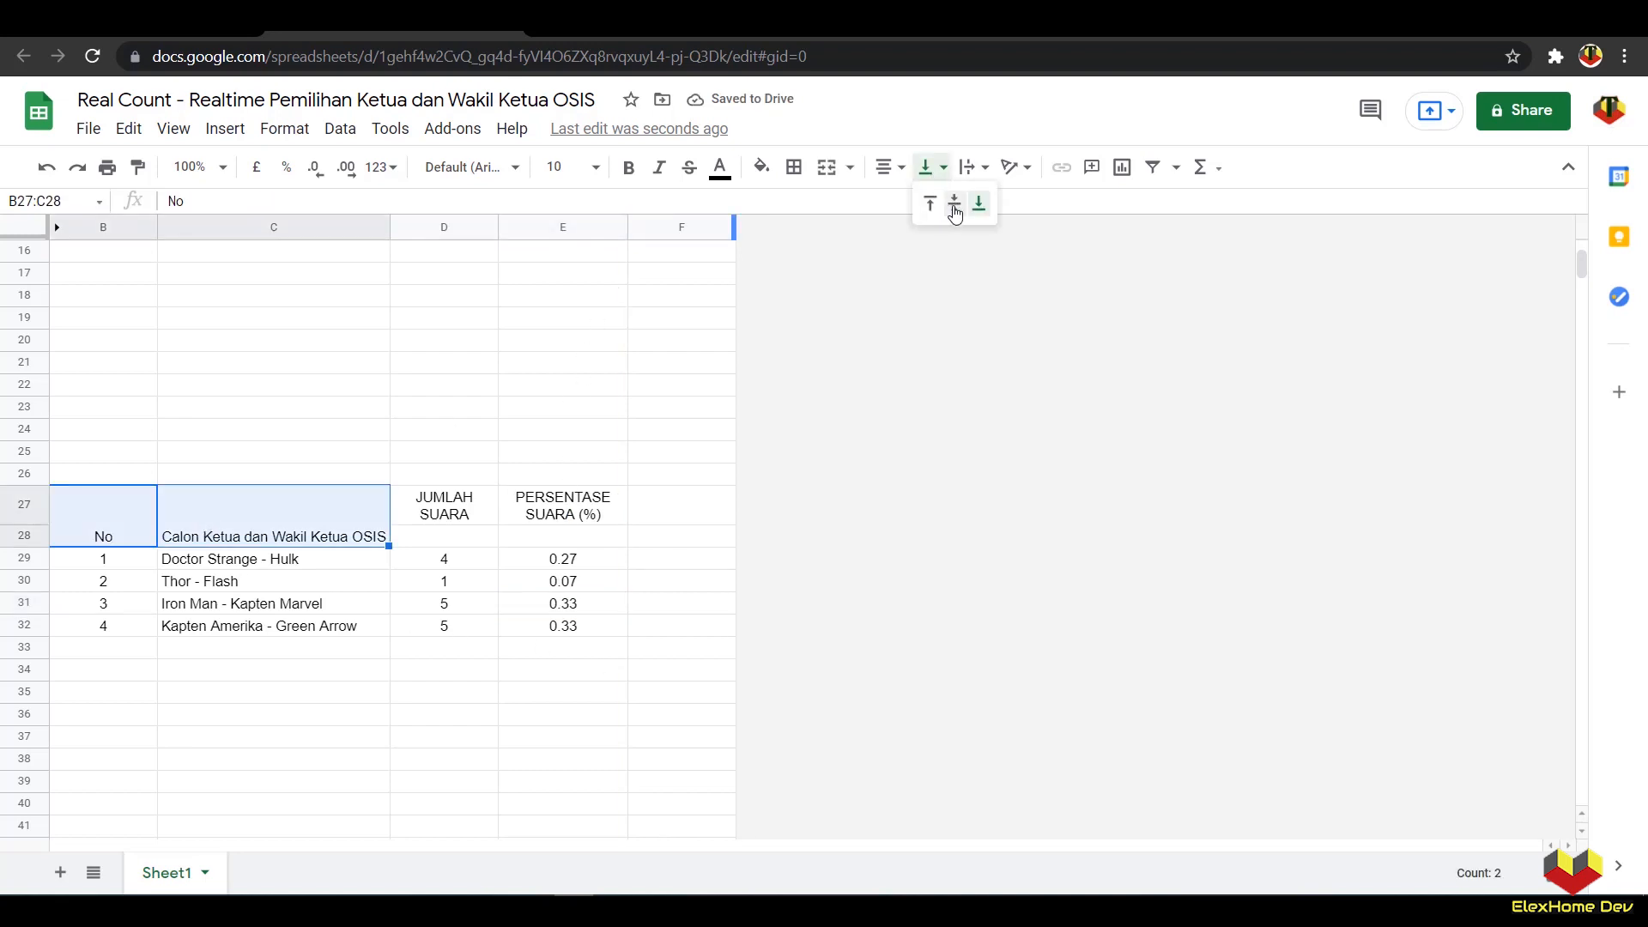
left_click(954, 206)
Step: Fill the candidate table's header range B27:E28 with cyan and make its text bold
left_click(616, 524, "shift")
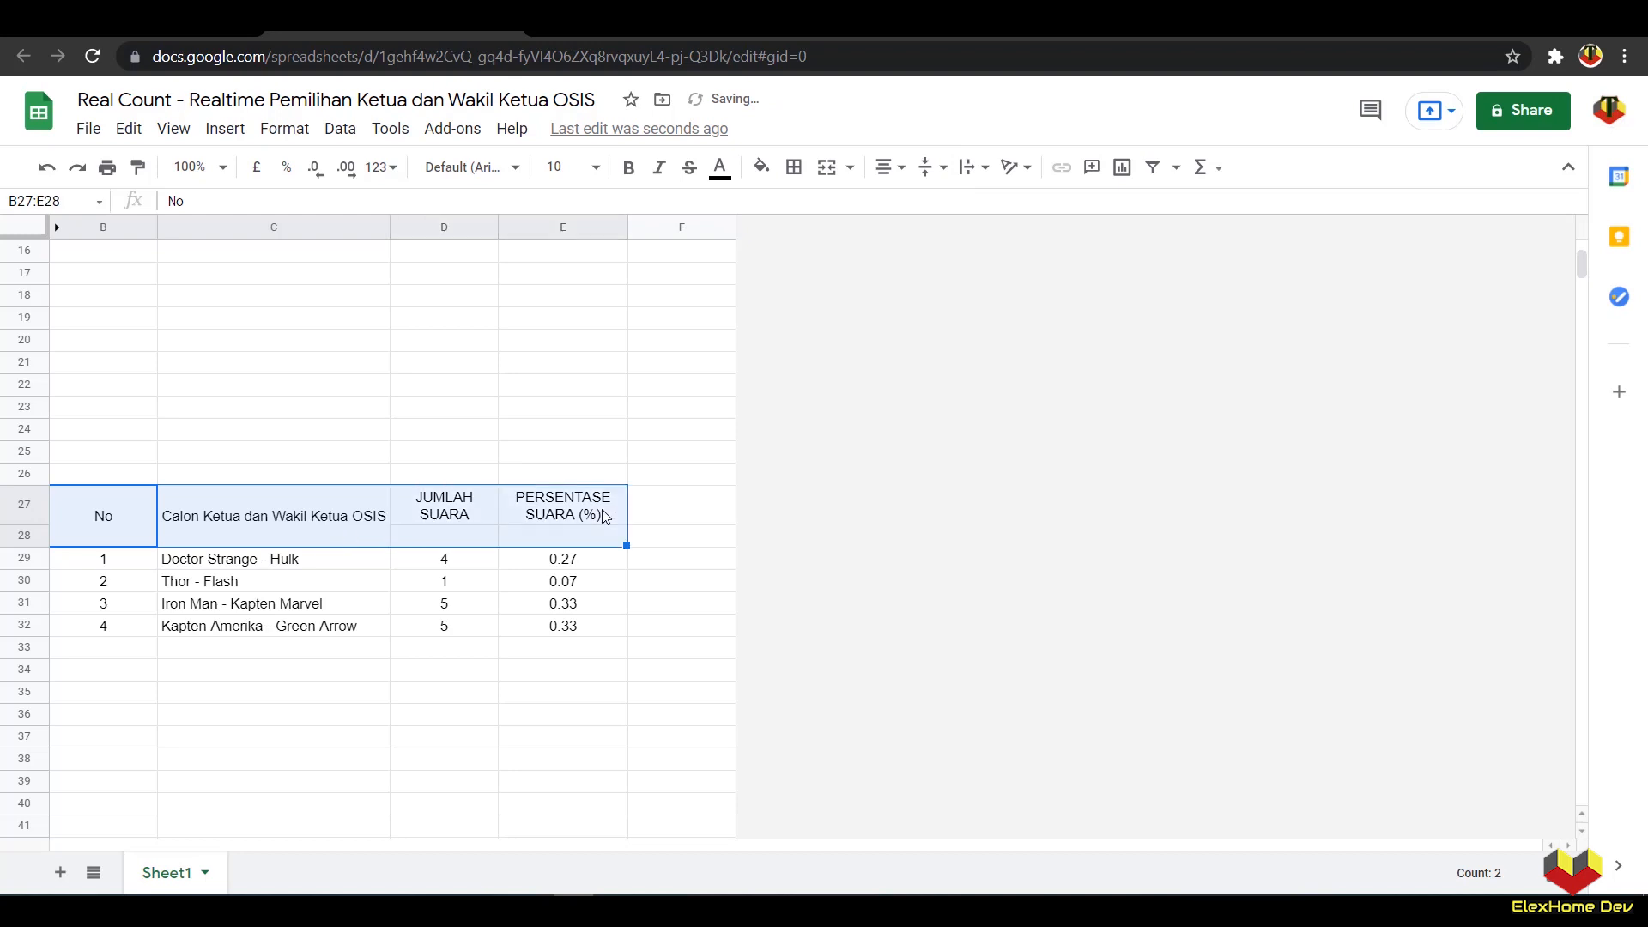
left_click(761, 167)
left_click(888, 268)
left_click(629, 167)
Step: Make the summary headers in C6:E6 bold and widen column E until PERSENTASE SUARA MASUK (%) fits on two lines
scroll(552, 441, "up", 5)
left_click_drag(301, 353, 506, 376)
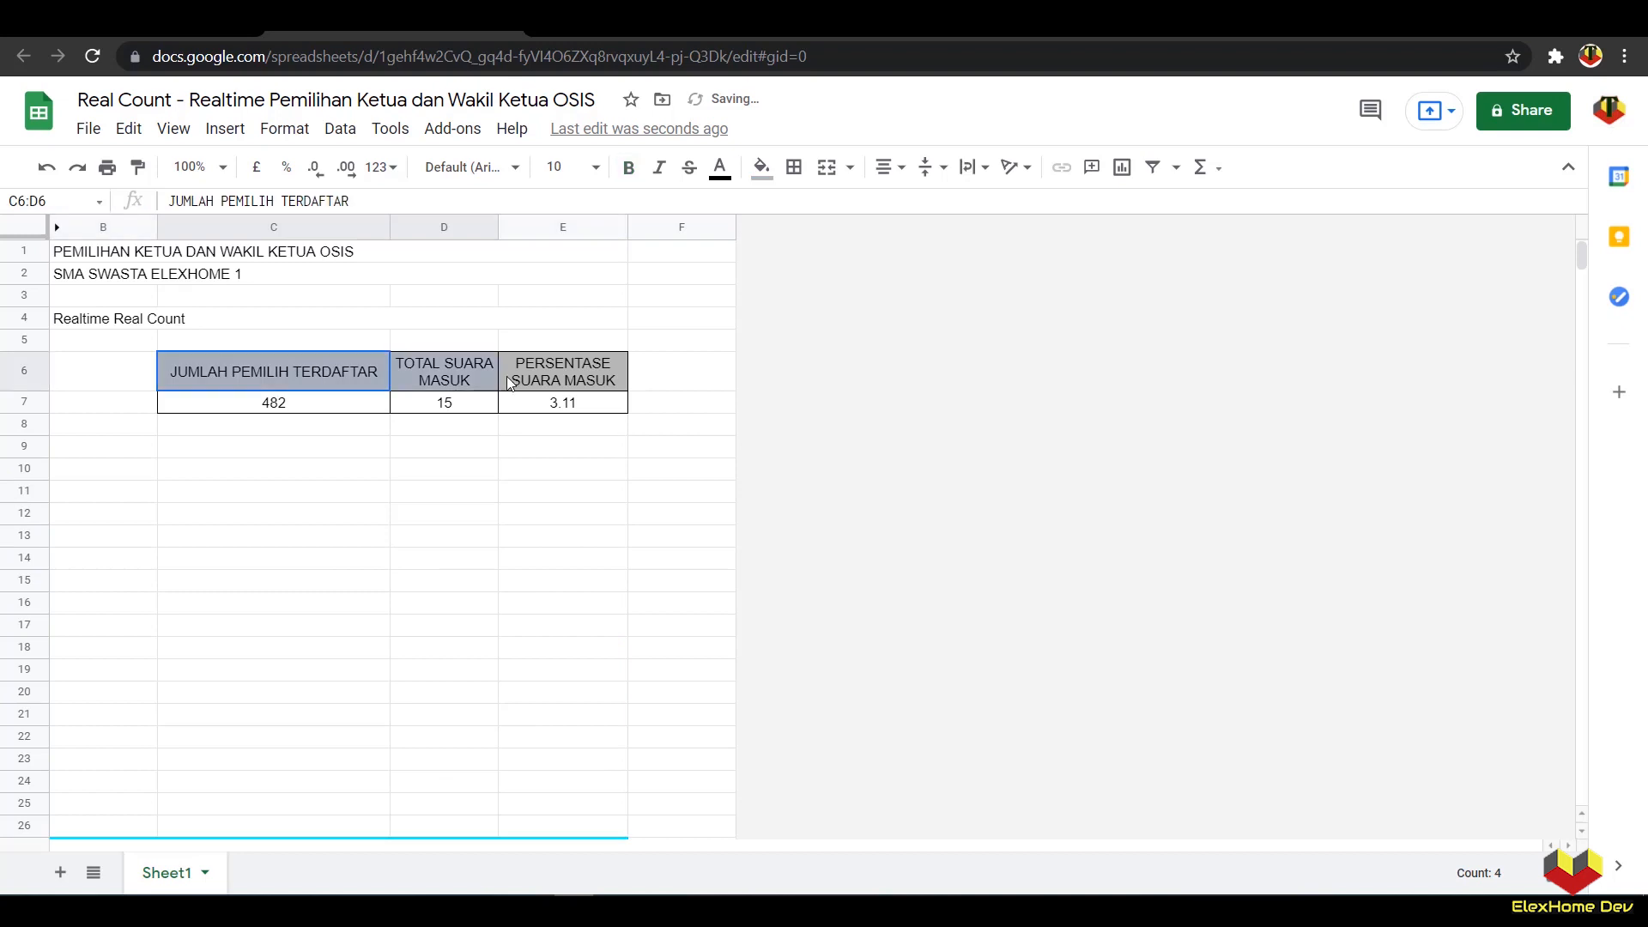
left_click(629, 167)
left_click(571, 591)
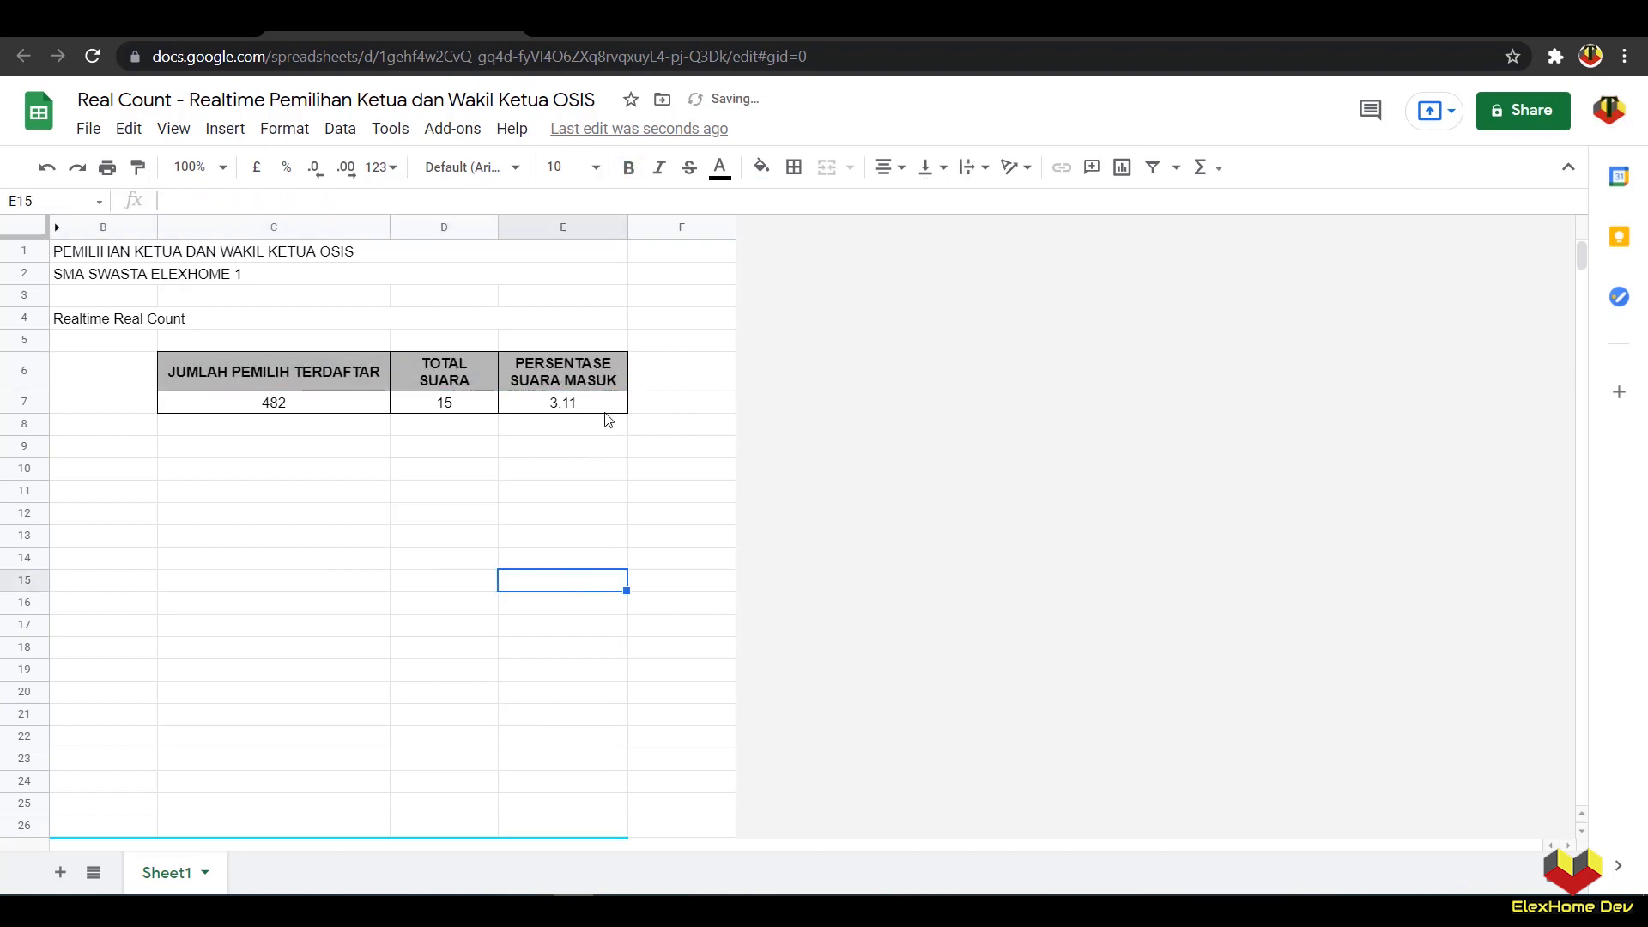
left_click_drag(635, 228, 597, 311)
left_click(600, 317)
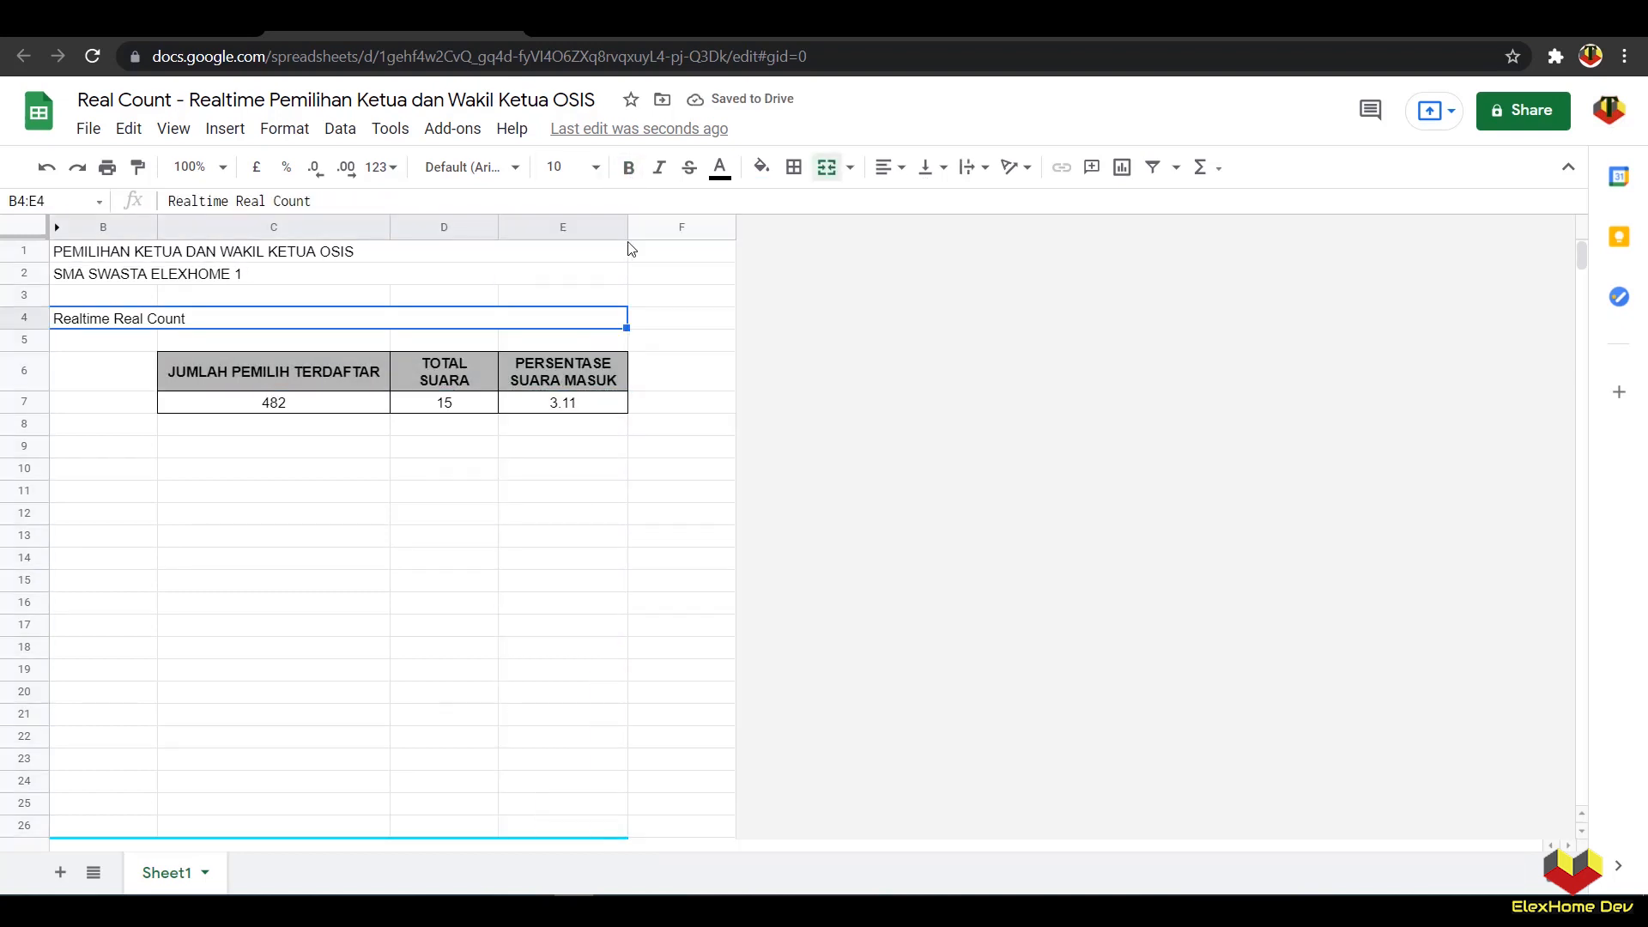
left_click_drag(641, 231, 647, 232)
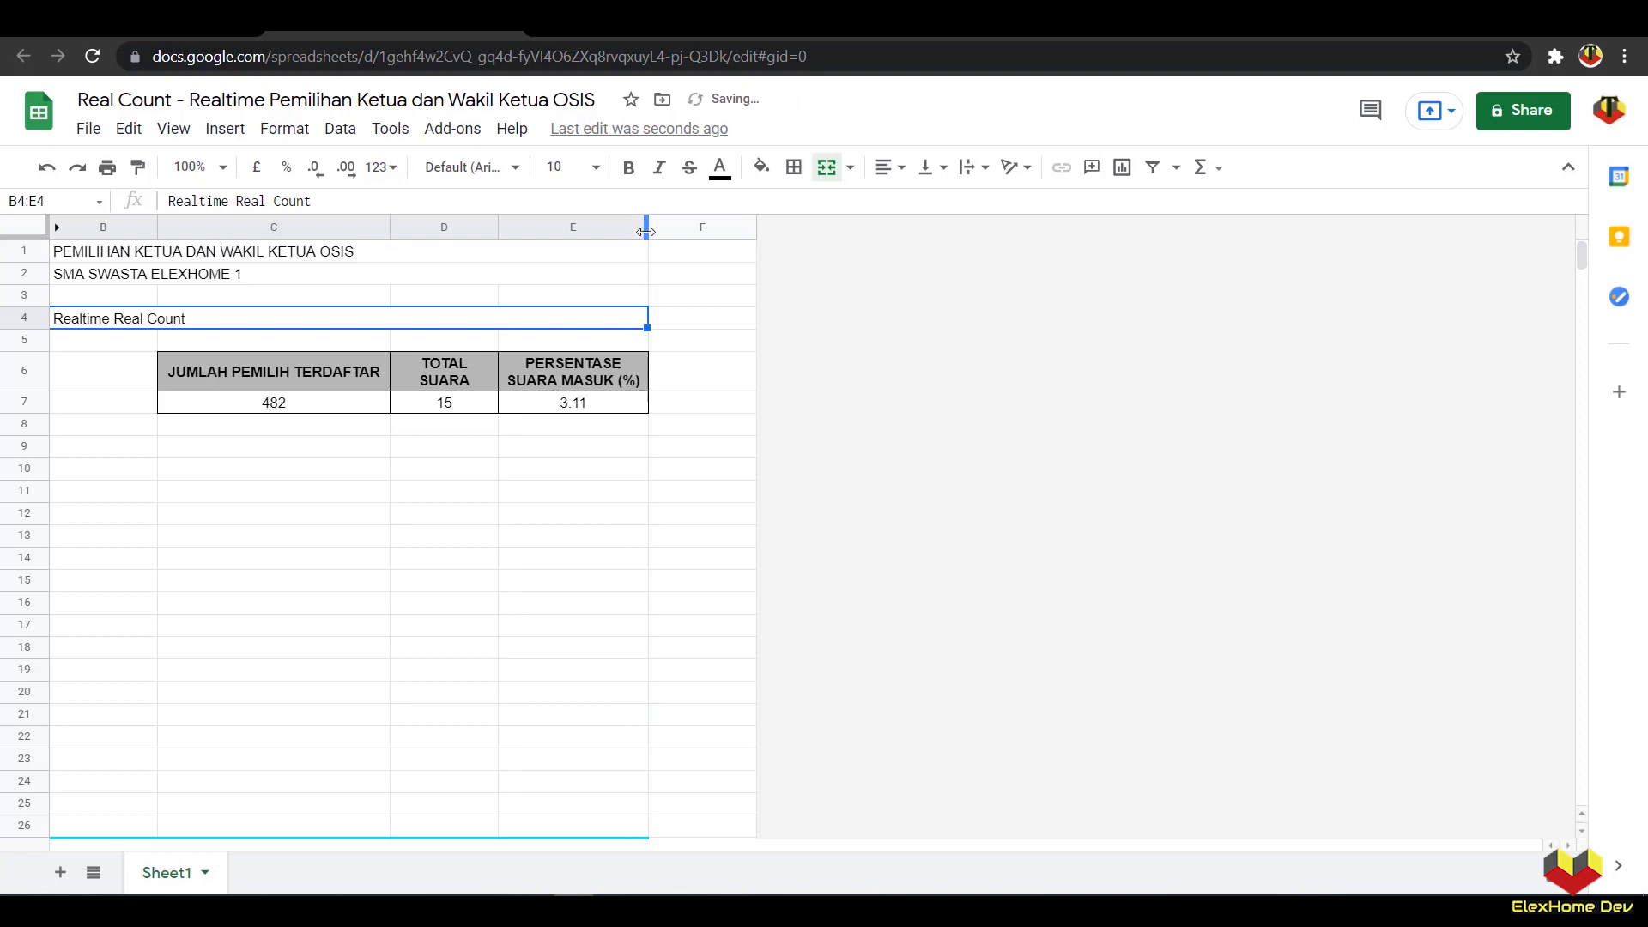
left_click(680, 556)
Step: Apply all borders to the candidate results table in B27:E32
scroll(692, 592, "down", 5)
left_click(680, 602)
left_click_drag(107, 406, 549, 533)
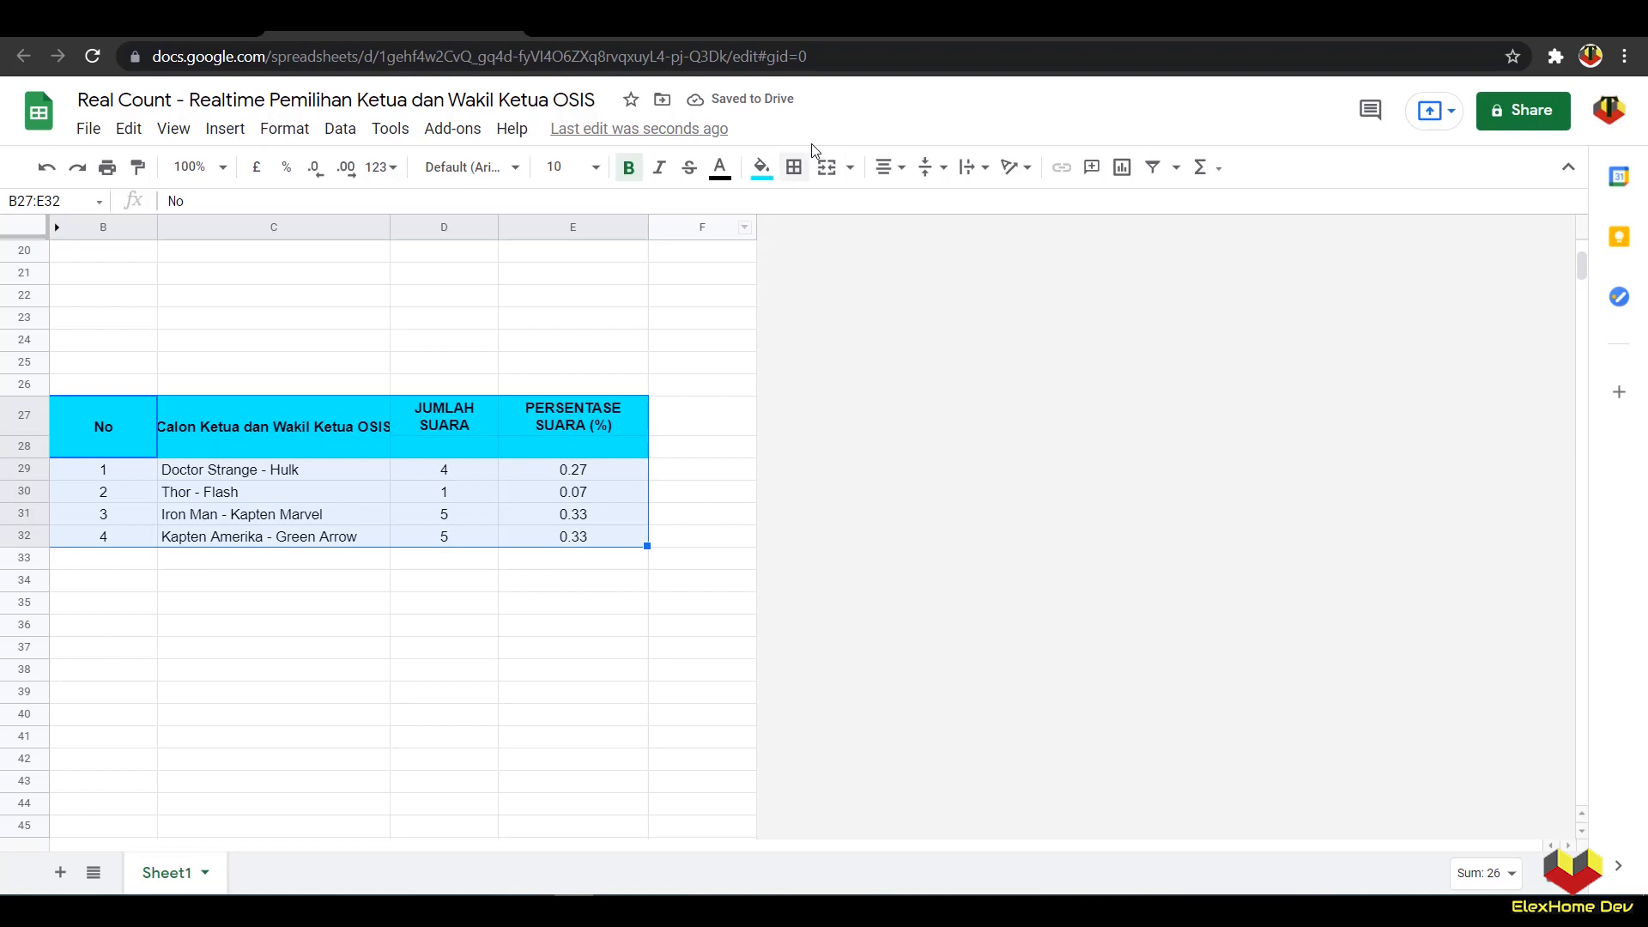
left_click(794, 167)
left_click(802, 209)
left_click(527, 742)
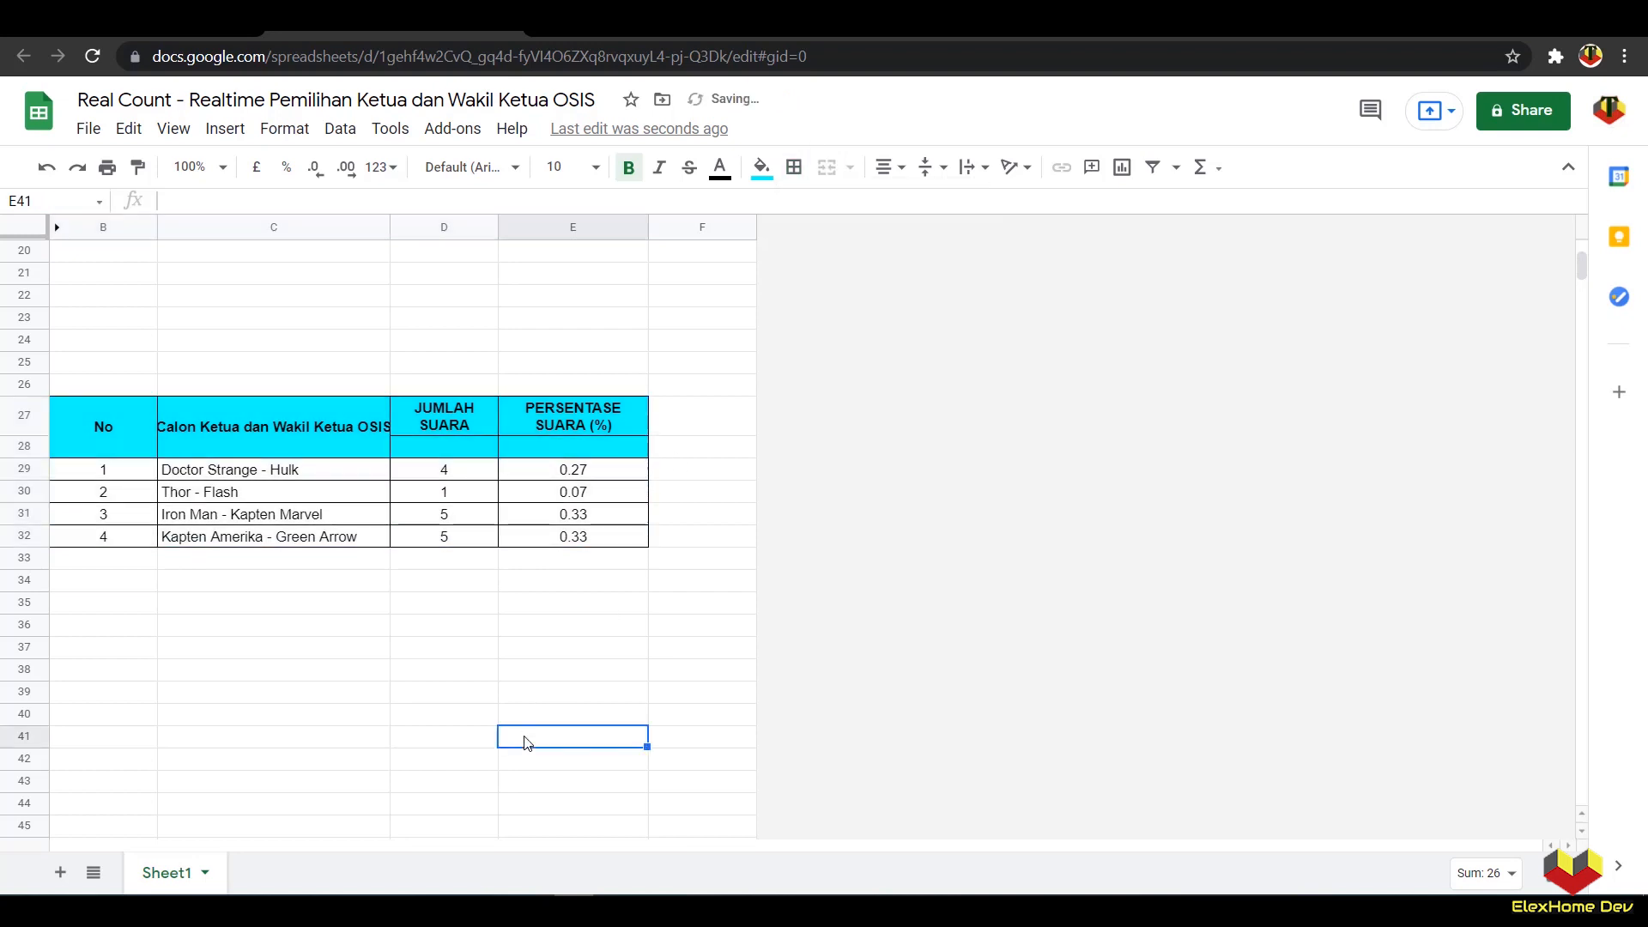
Step: Widen column C slightly to fit its bold candidate header, and narrow column B around the candidate numbers
scroll(265, 611, "up", 5)
scroll(203, 539, "down", 5)
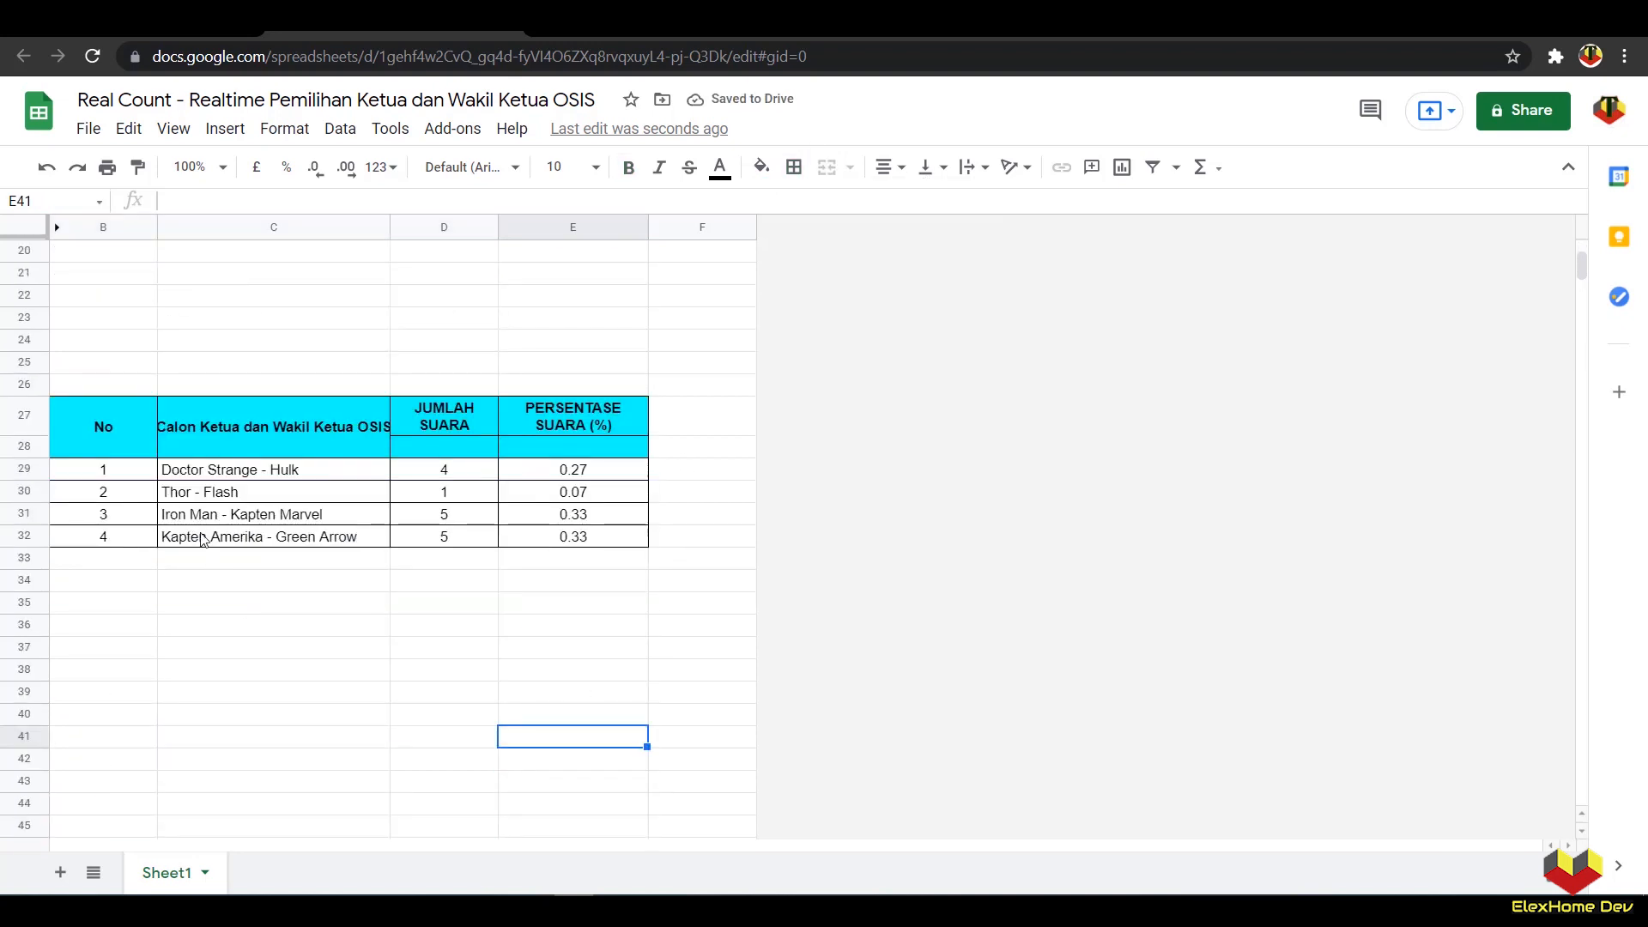
left_click_drag(389, 229, 406, 229)
scroll(132, 315, "up", 7)
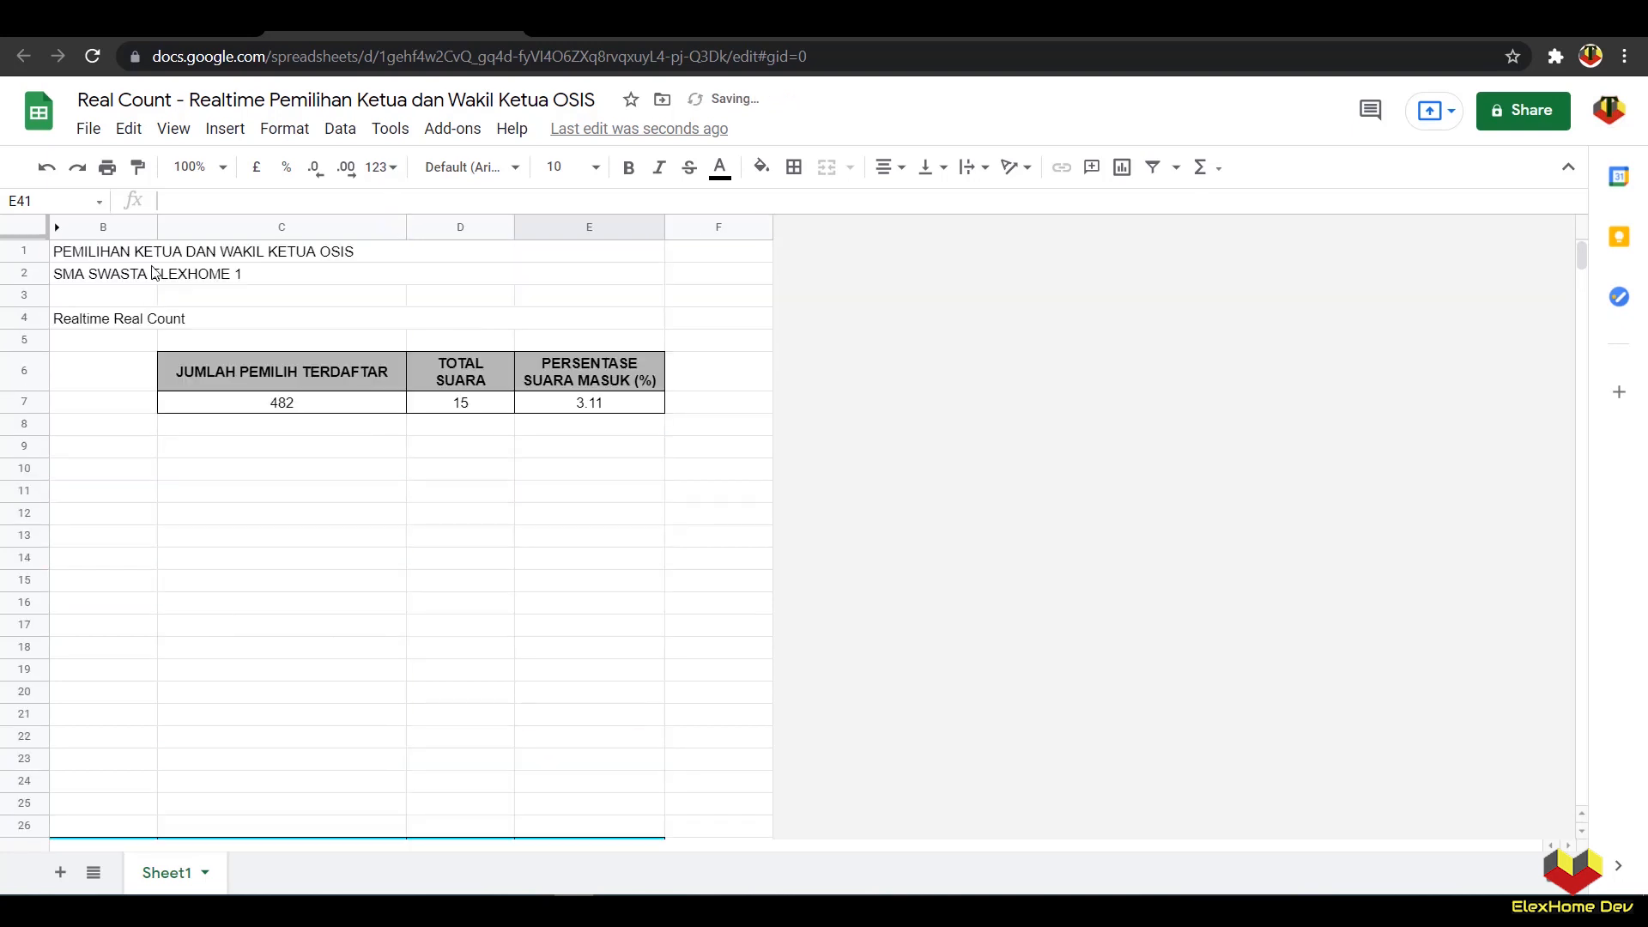
left_click_drag(157, 227, 430, 261)
scroll(133, 210, "down", 4)
scroll(145, 357, "up", 4)
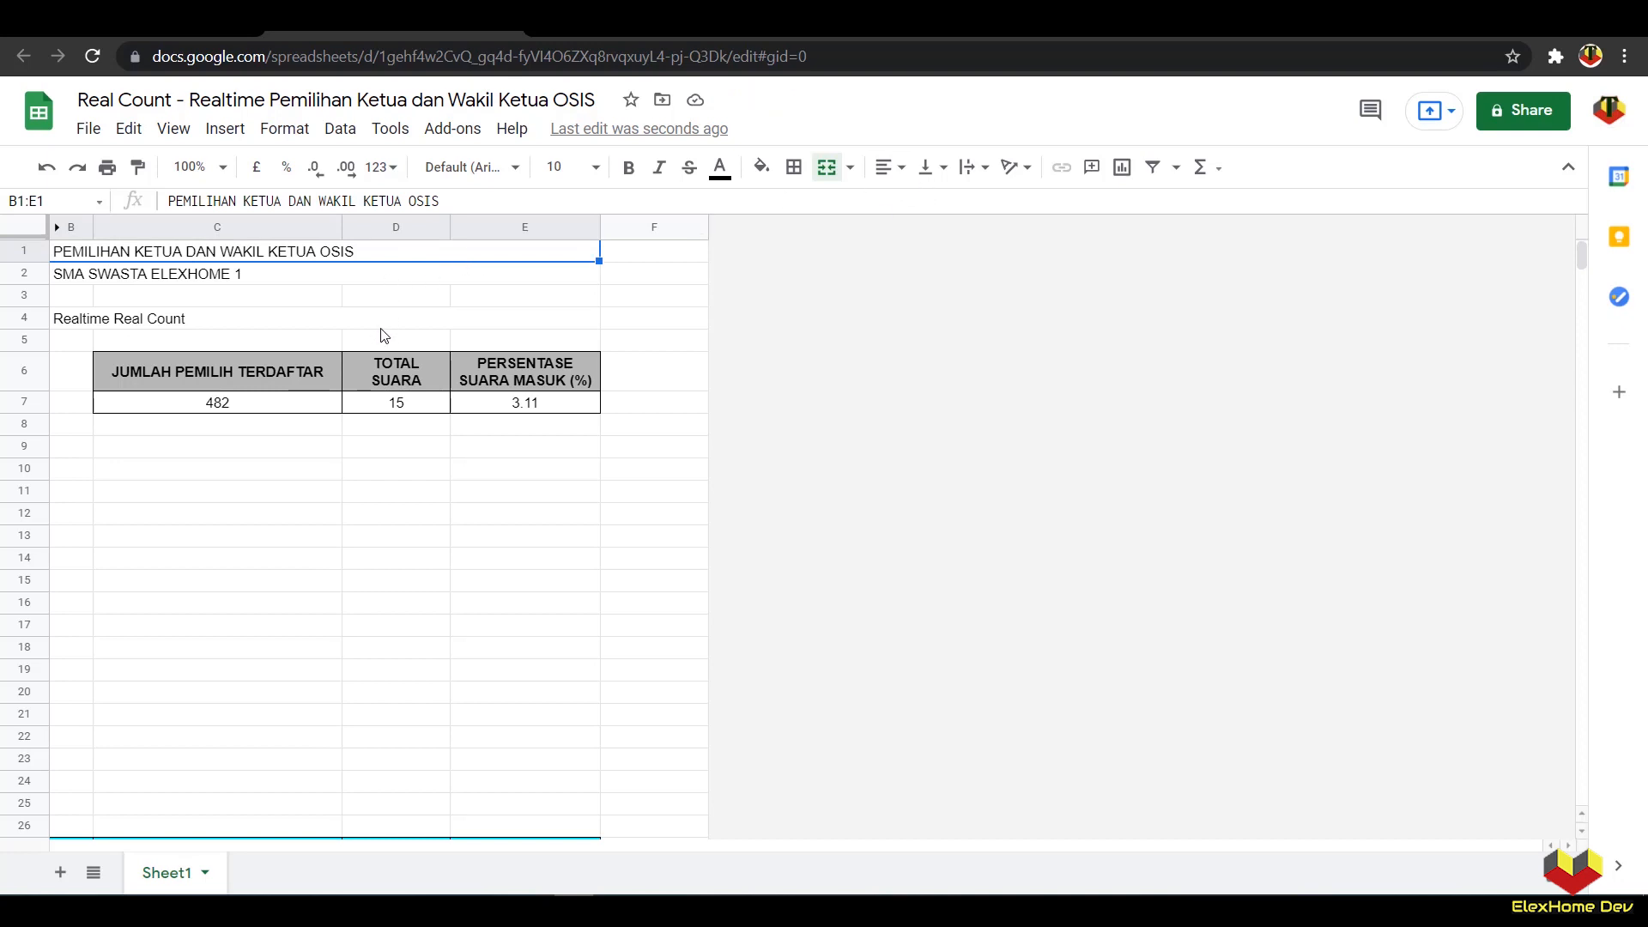
Step: Centre the title lines in B1:E4 horizontally and make them bold
key("shift+Down")
key("shift+Down")
key("shift+Down")
left_click(885, 168)
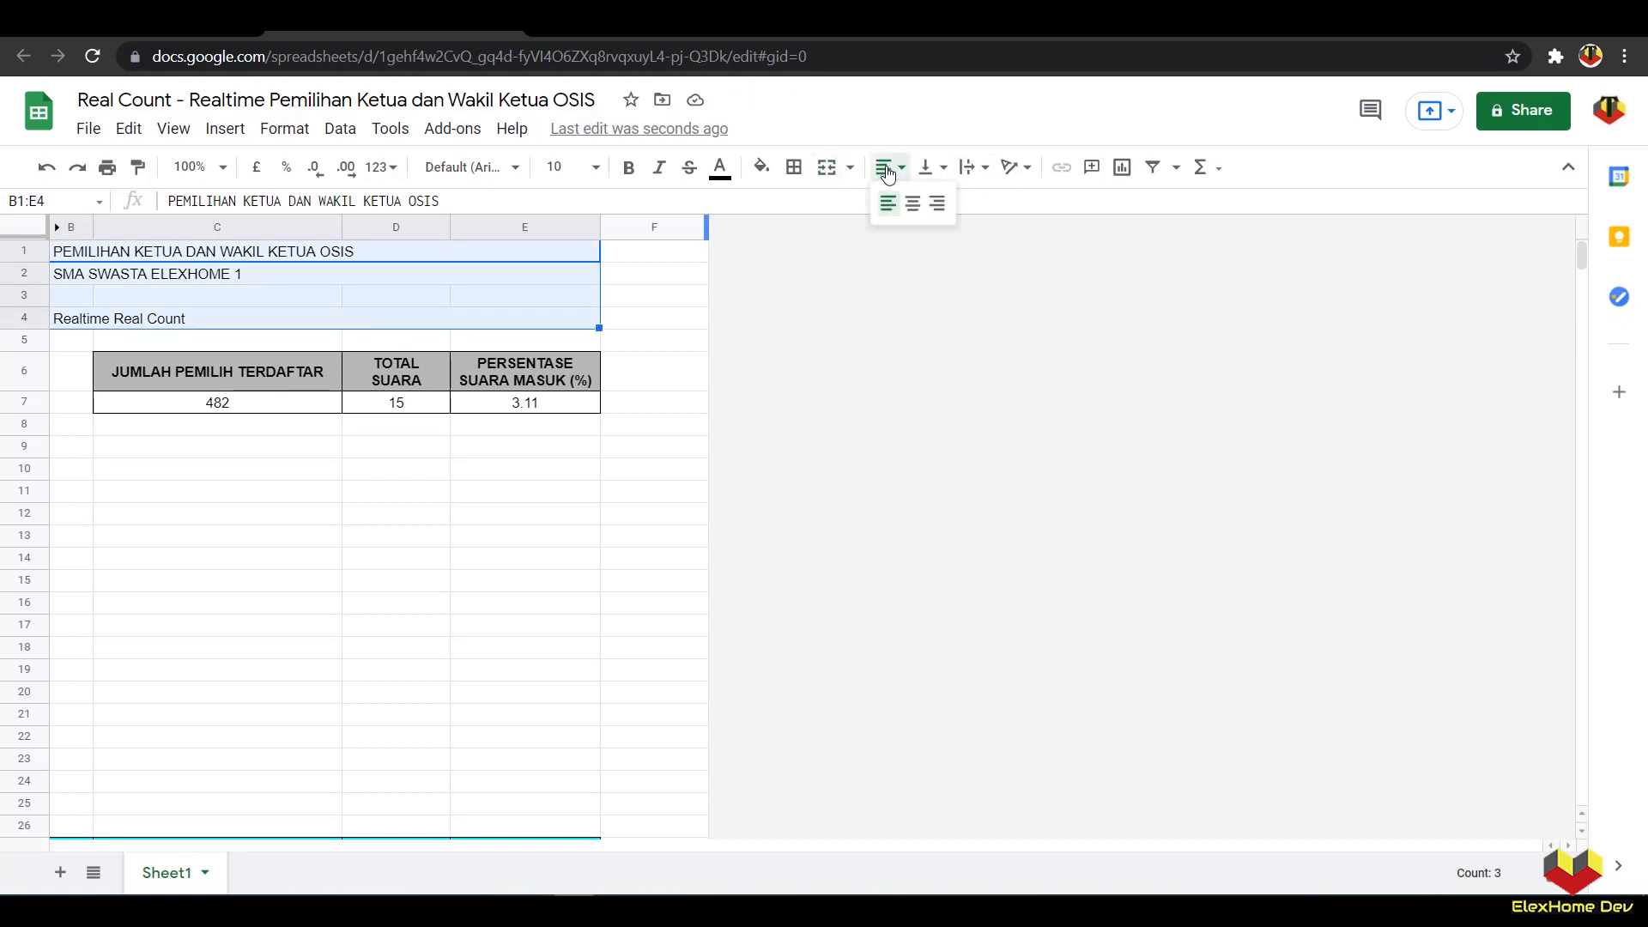
left_click(912, 203)
left_click(595, 515)
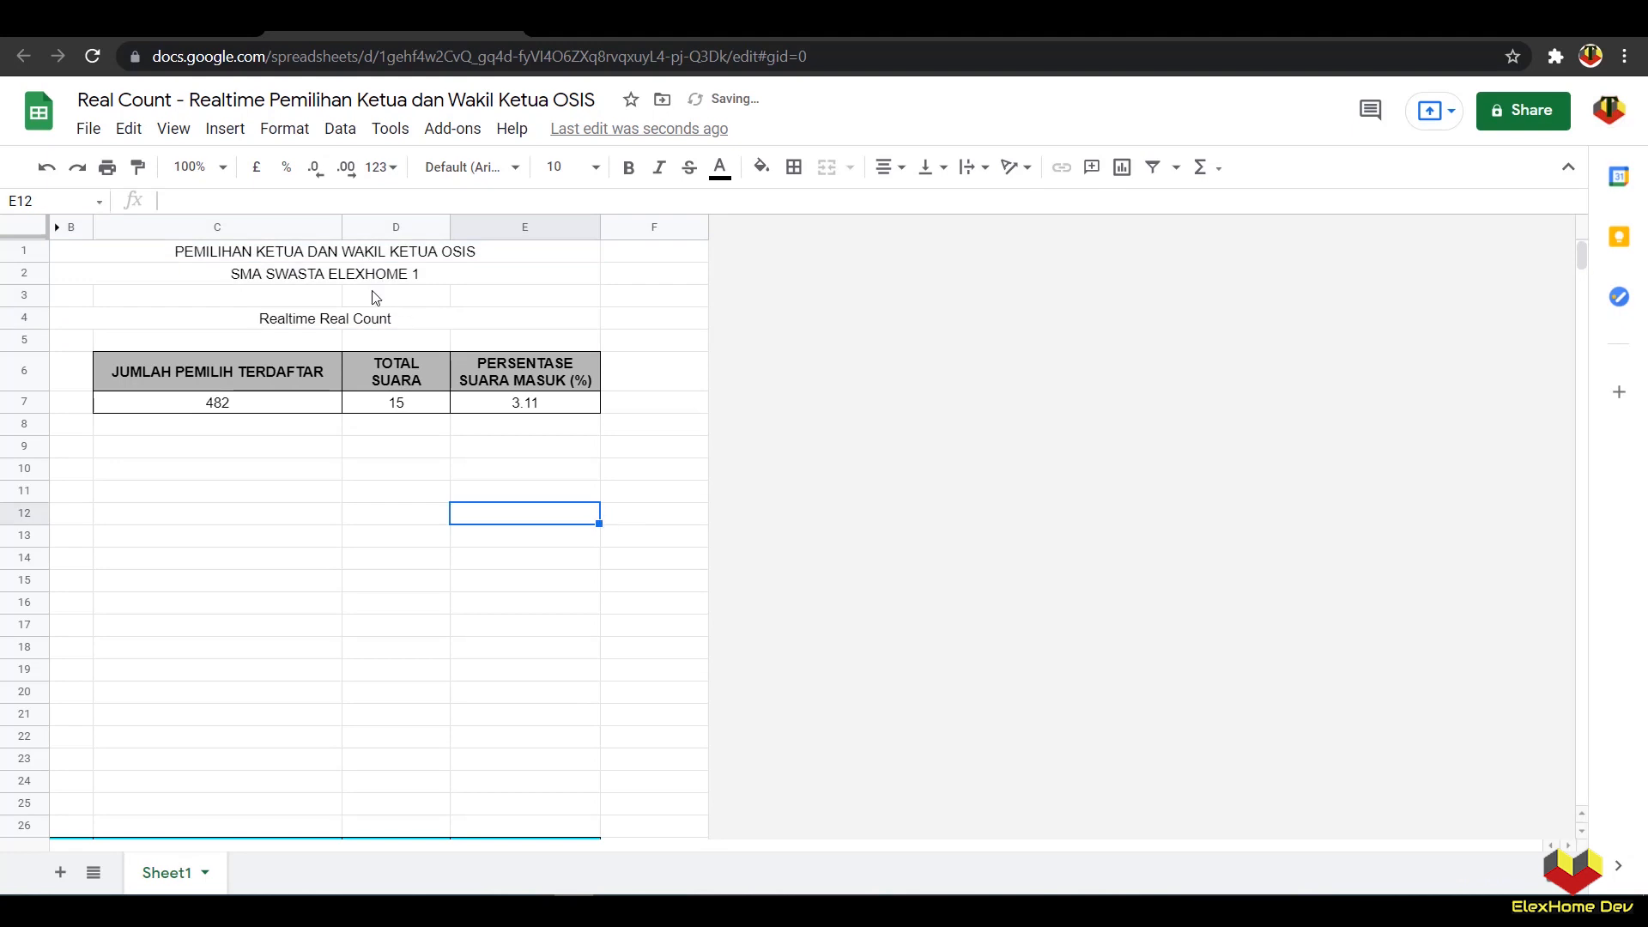
left_click_drag(377, 253, 412, 316)
left_click(629, 168)
left_click(493, 563)
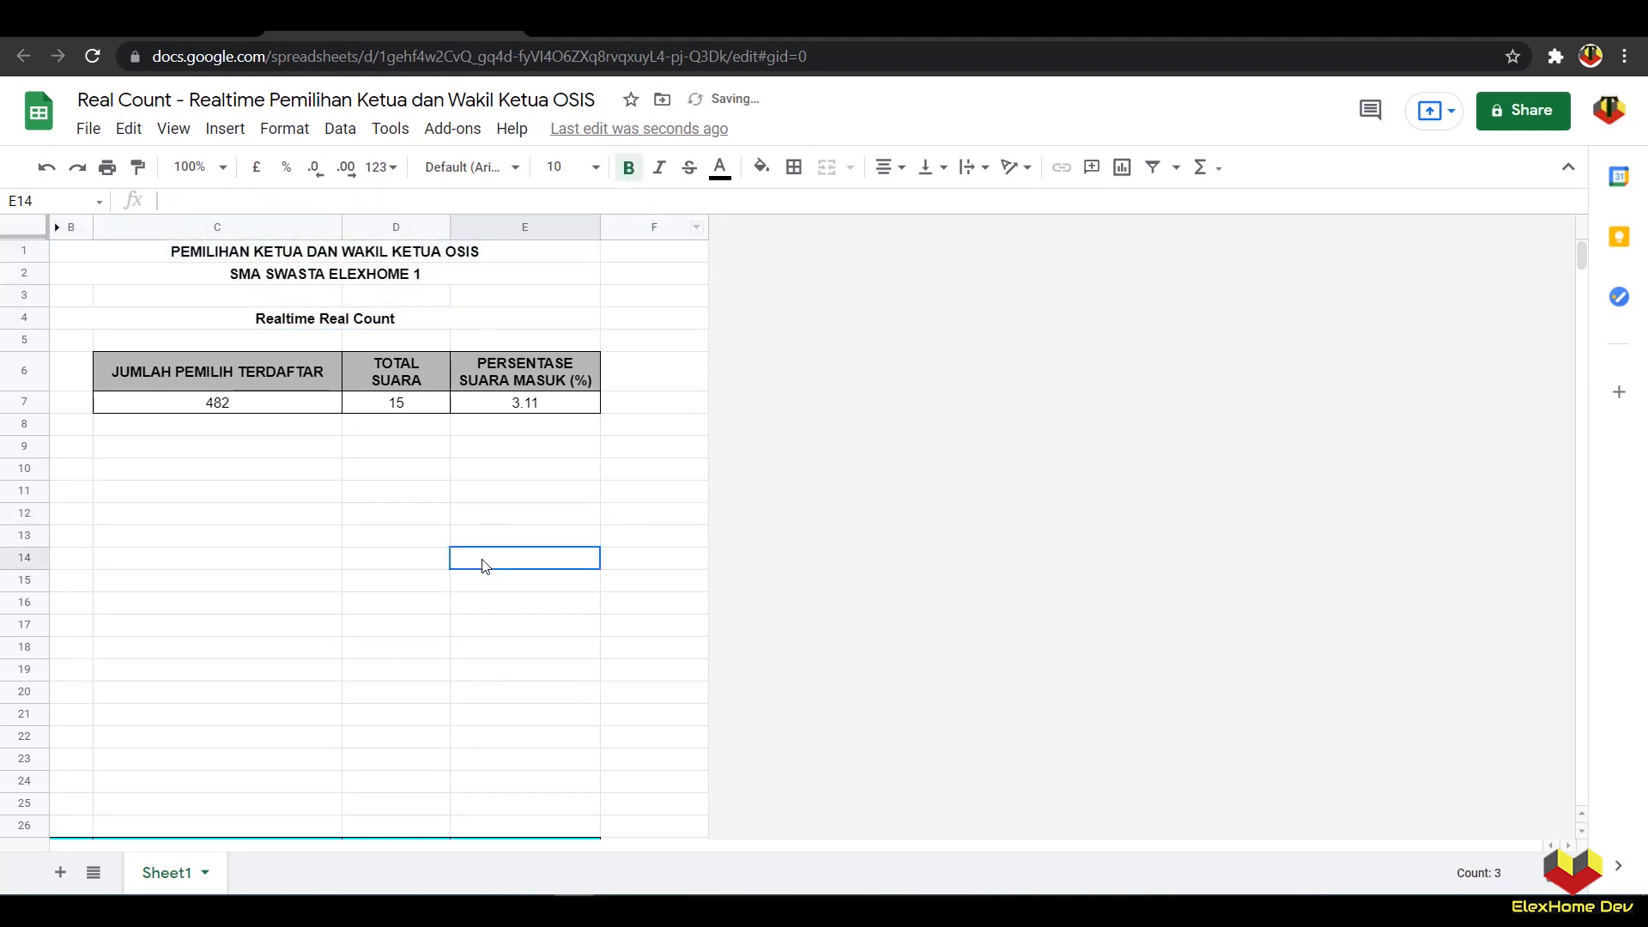
Step: Insert a pie chart from the candidate names and vote counts in C29:D32
scroll(495, 566, "down", 4)
left_click_drag(186, 654, 393, 715)
left_click(225, 129)
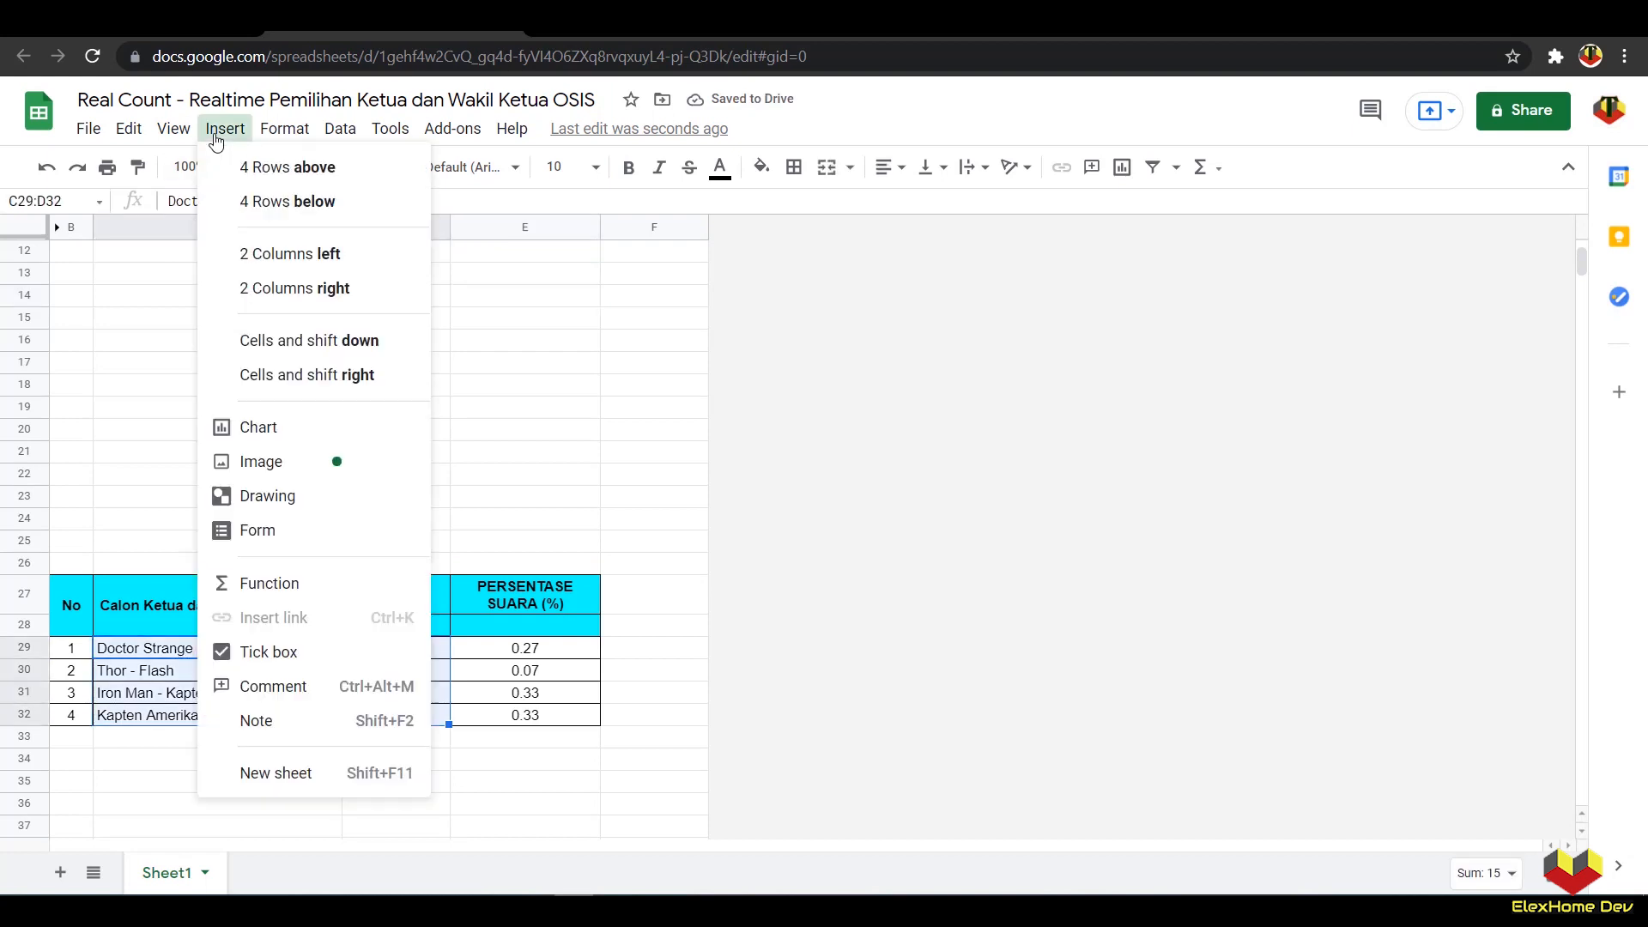
left_click(296, 430)
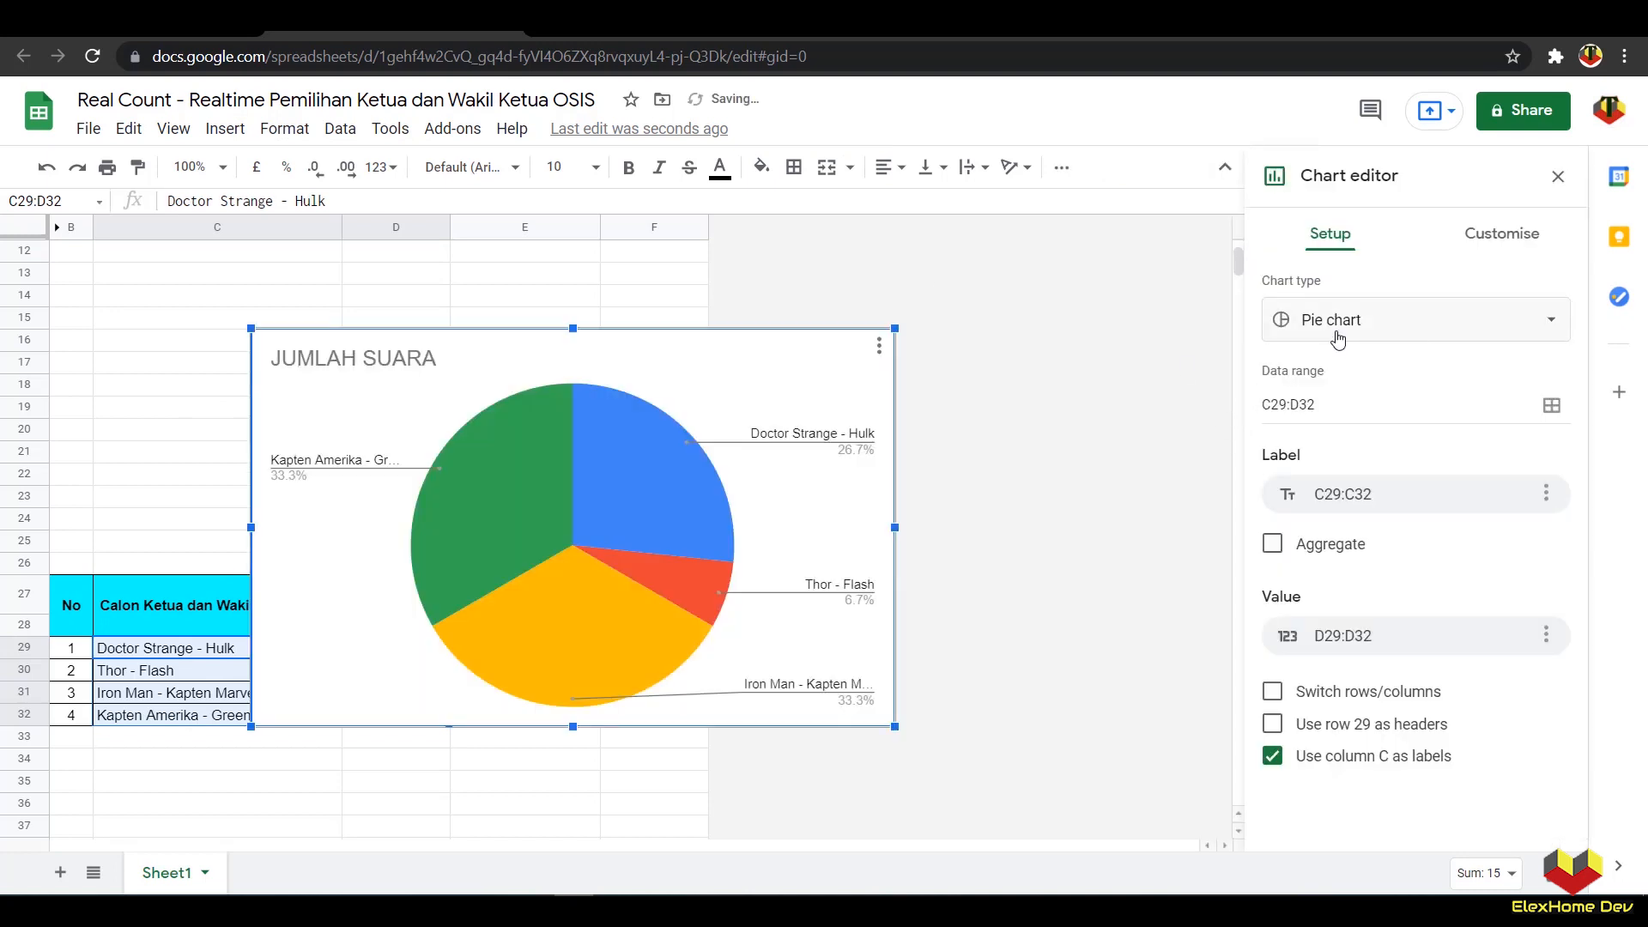
left_click(1337, 338)
left_click(1355, 424)
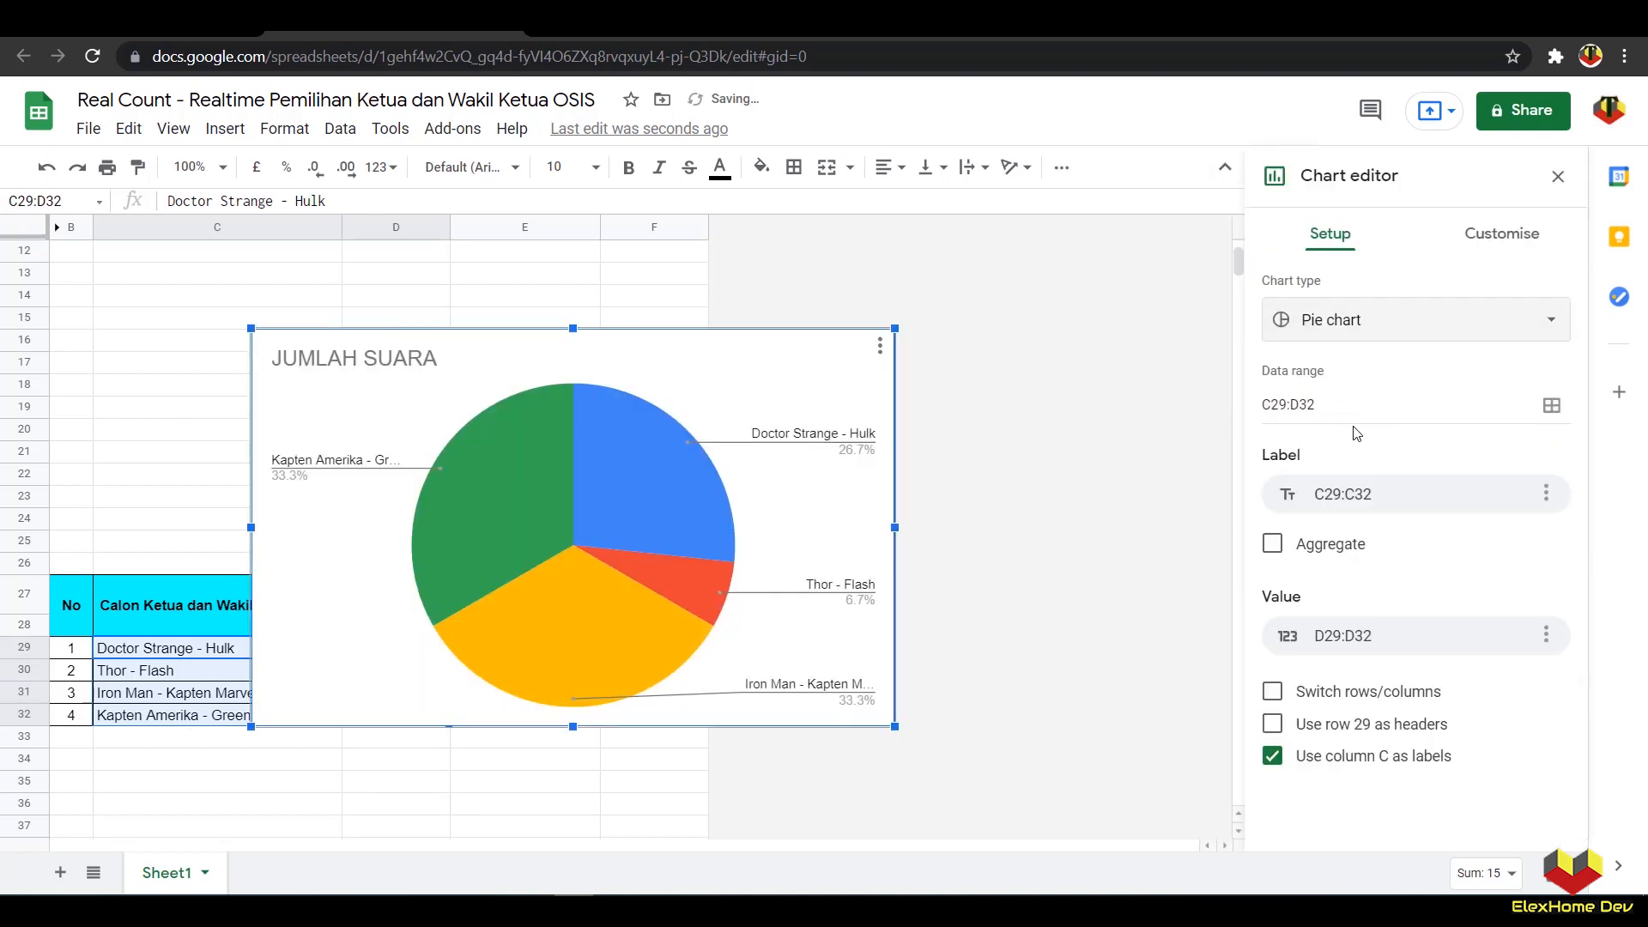
Step: Move the pie chart between the summary and candidate tables and shrink it slightly to span about rows 8 to 25
scroll(581, 426, "up", 2)
left_click_drag(420, 515, 302, 339)
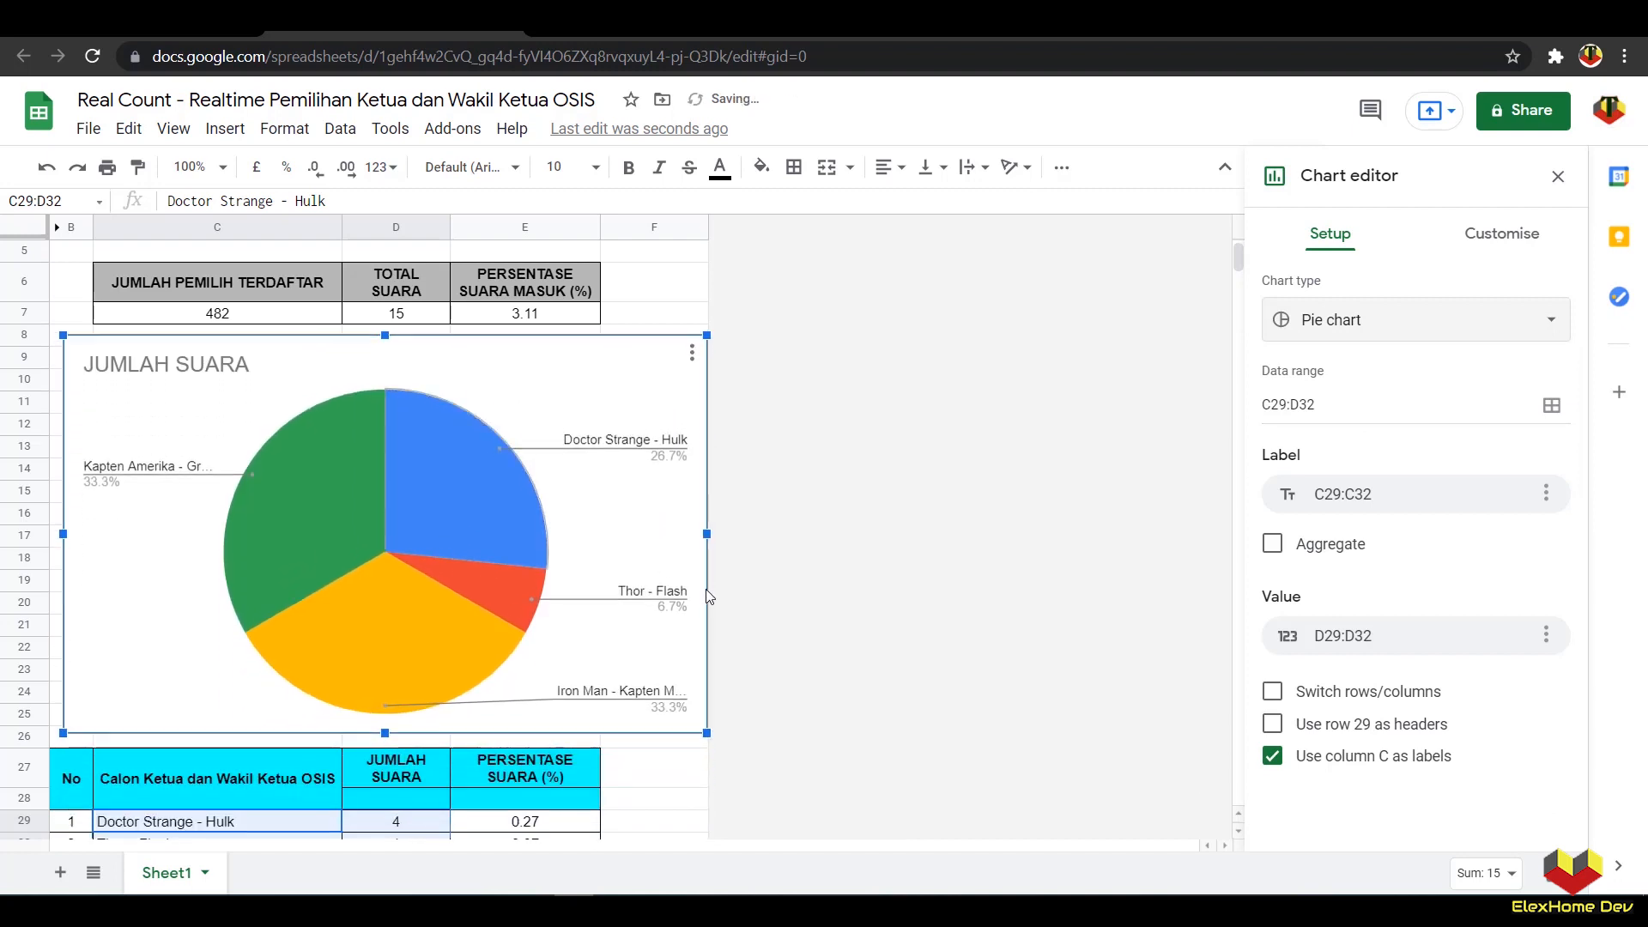
left_click_drag(704, 730, 687, 721)
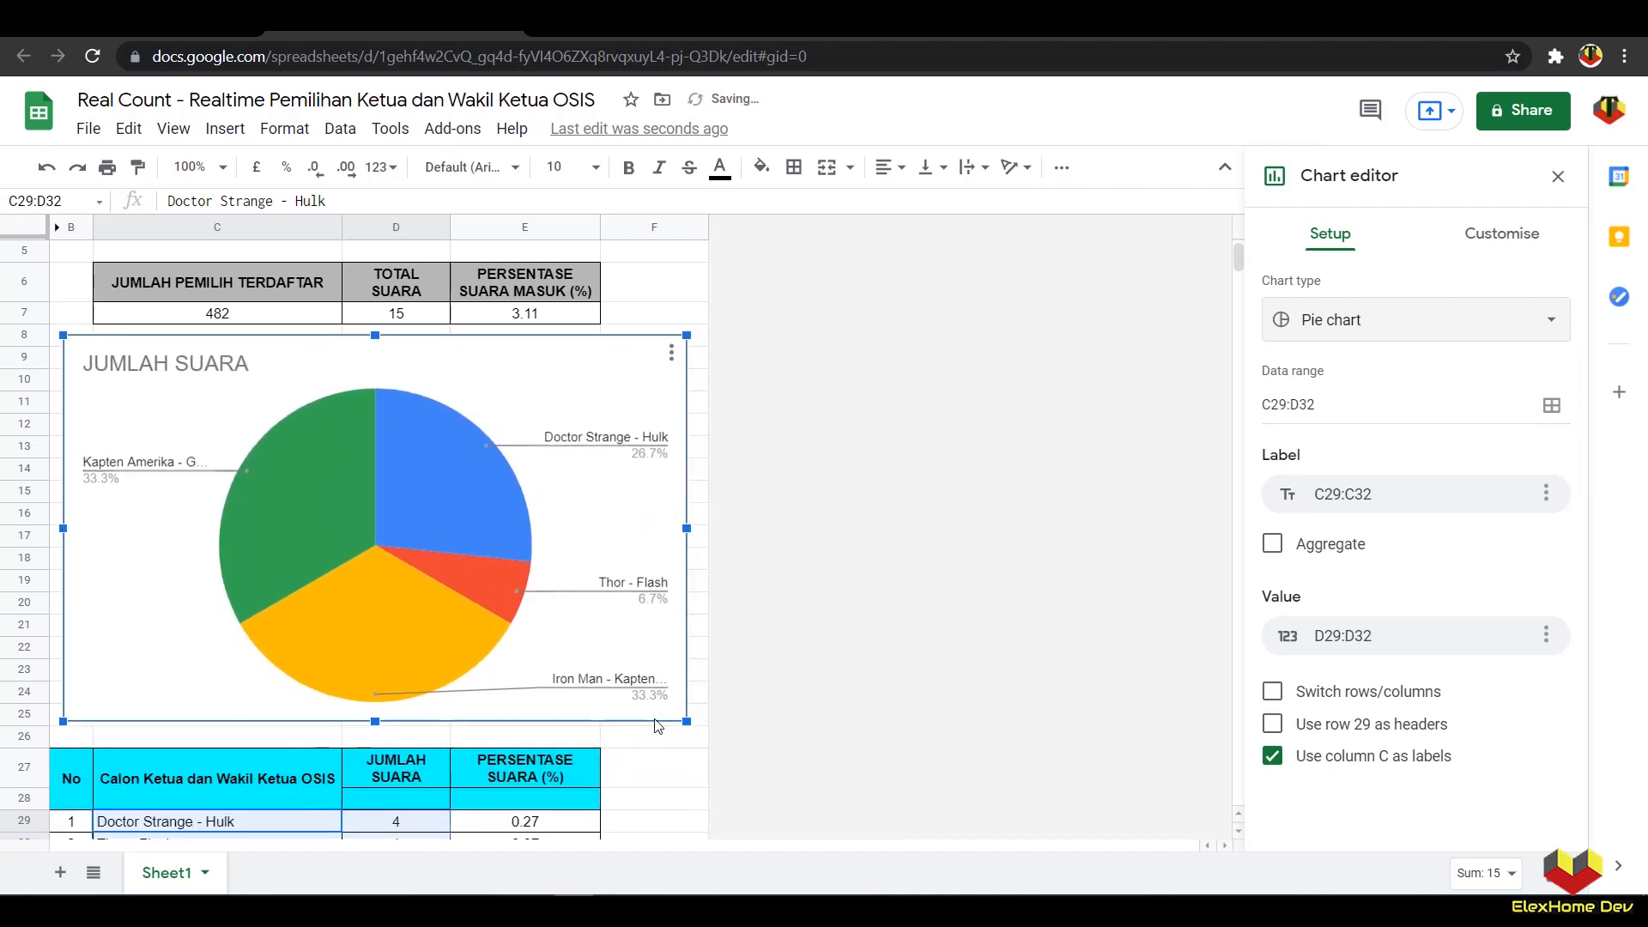
Step: Centre the chart title JUMLAH SUARA and make it bold
double_click(155, 367)
left_click(1356, 825)
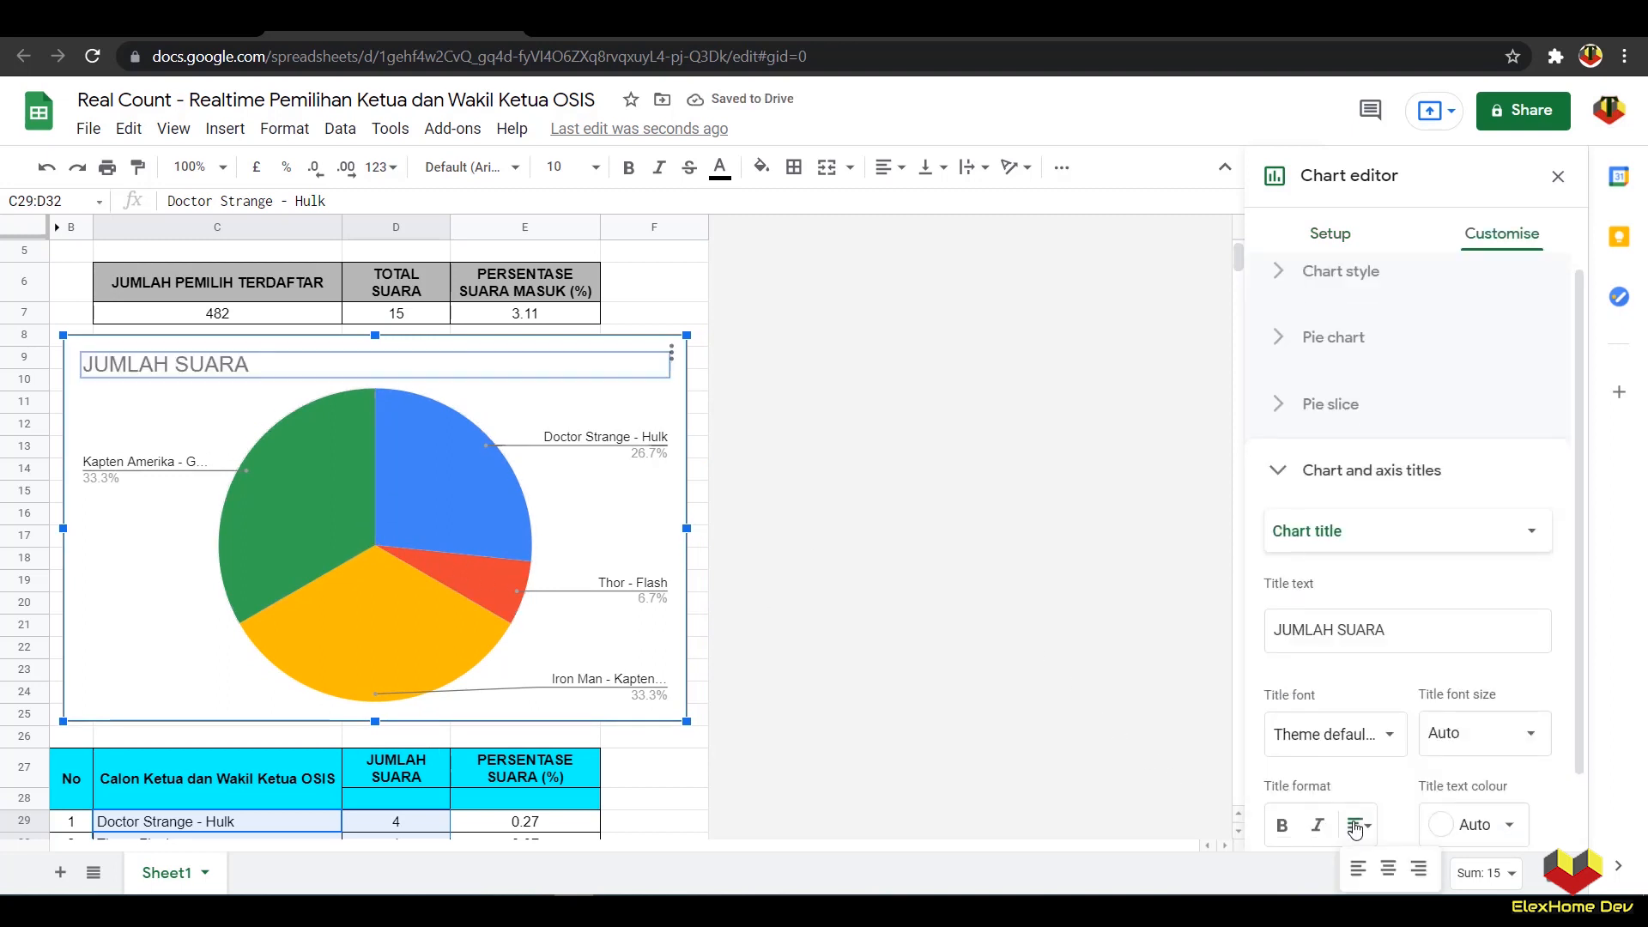
left_click(1390, 866)
left_click(1285, 828)
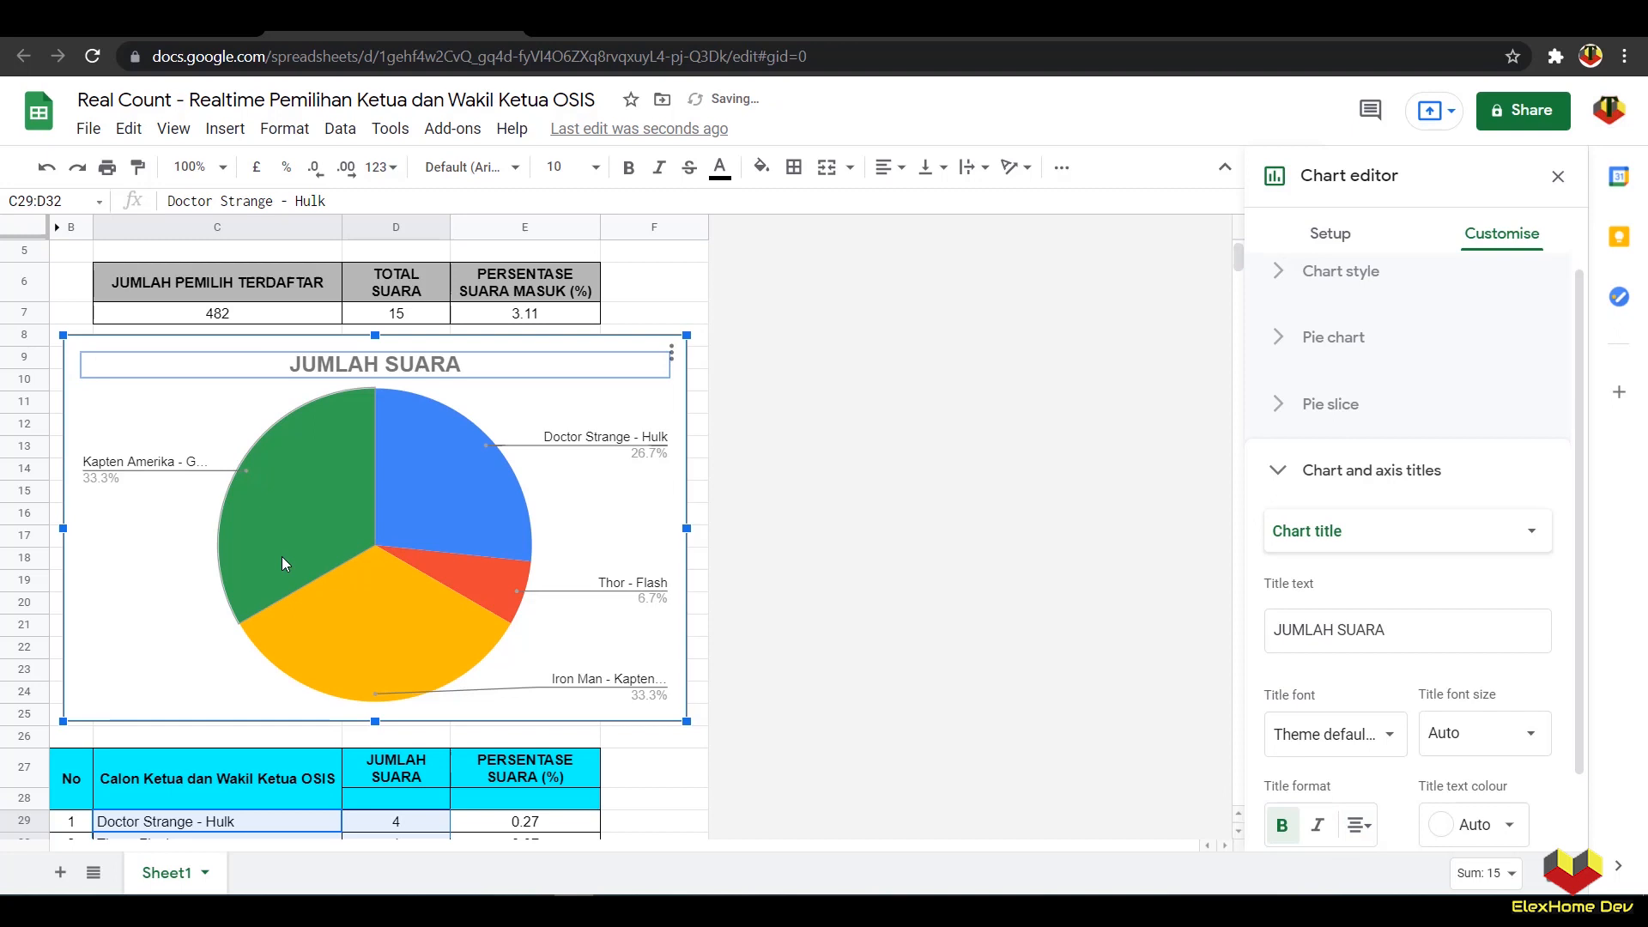
Step: Make the pie chart's legend labels bold
left_click(146, 474)
left_click(146, 474)
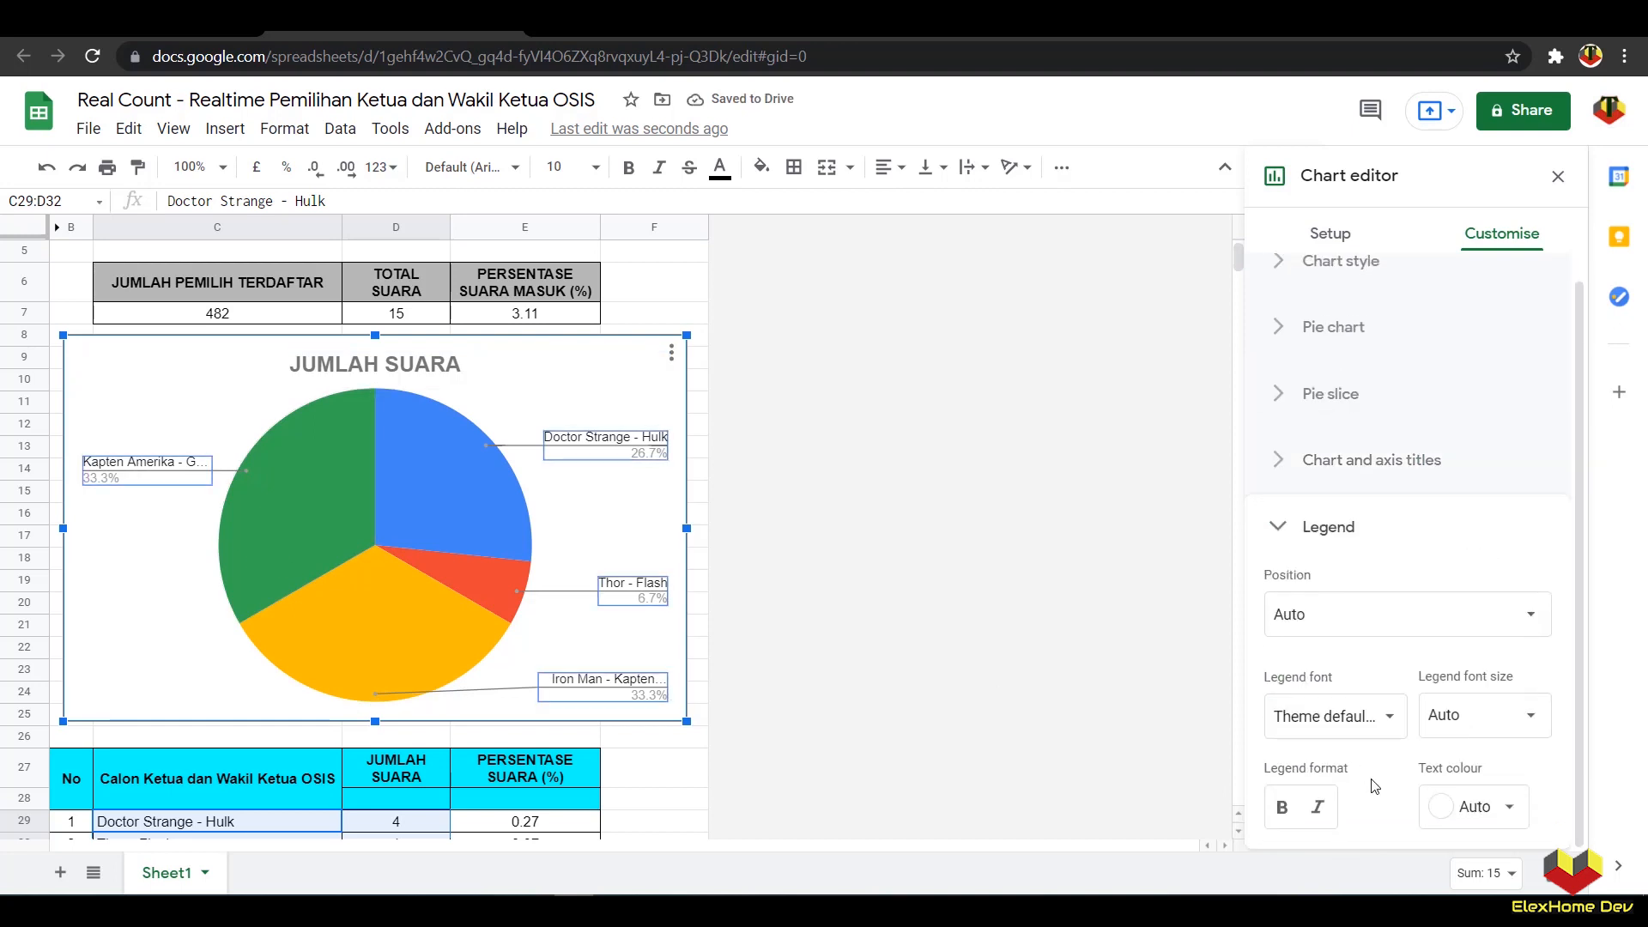
left_click(1282, 806)
scroll(590, 676, "down", 3)
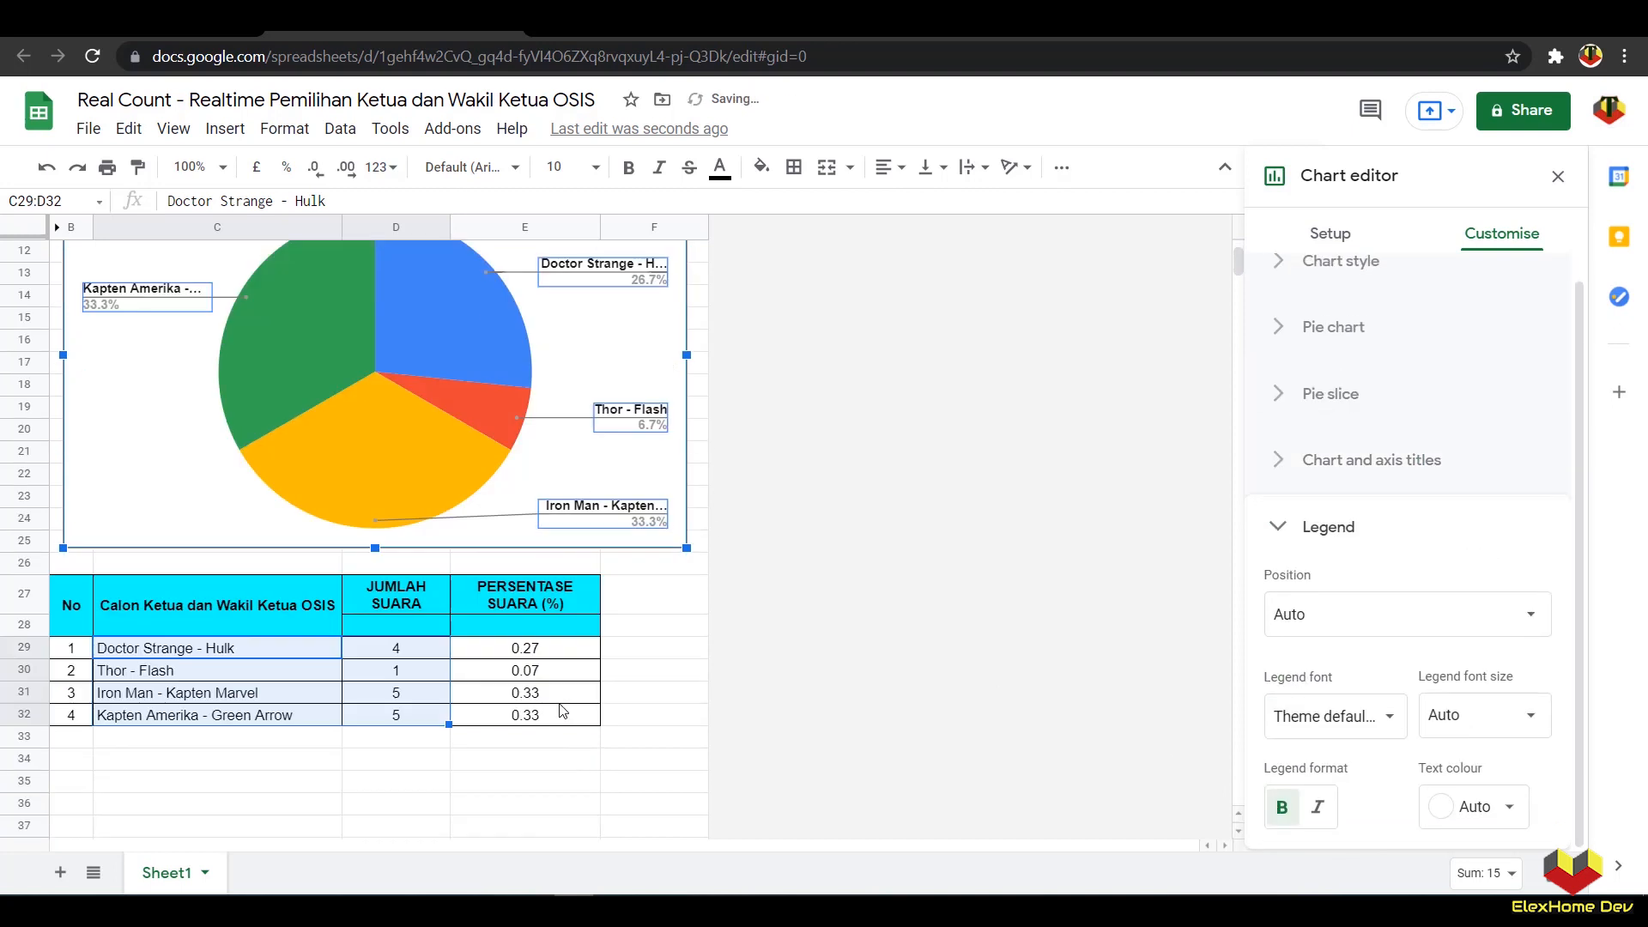
left_click(657, 672)
scroll(663, 649, "up", 4)
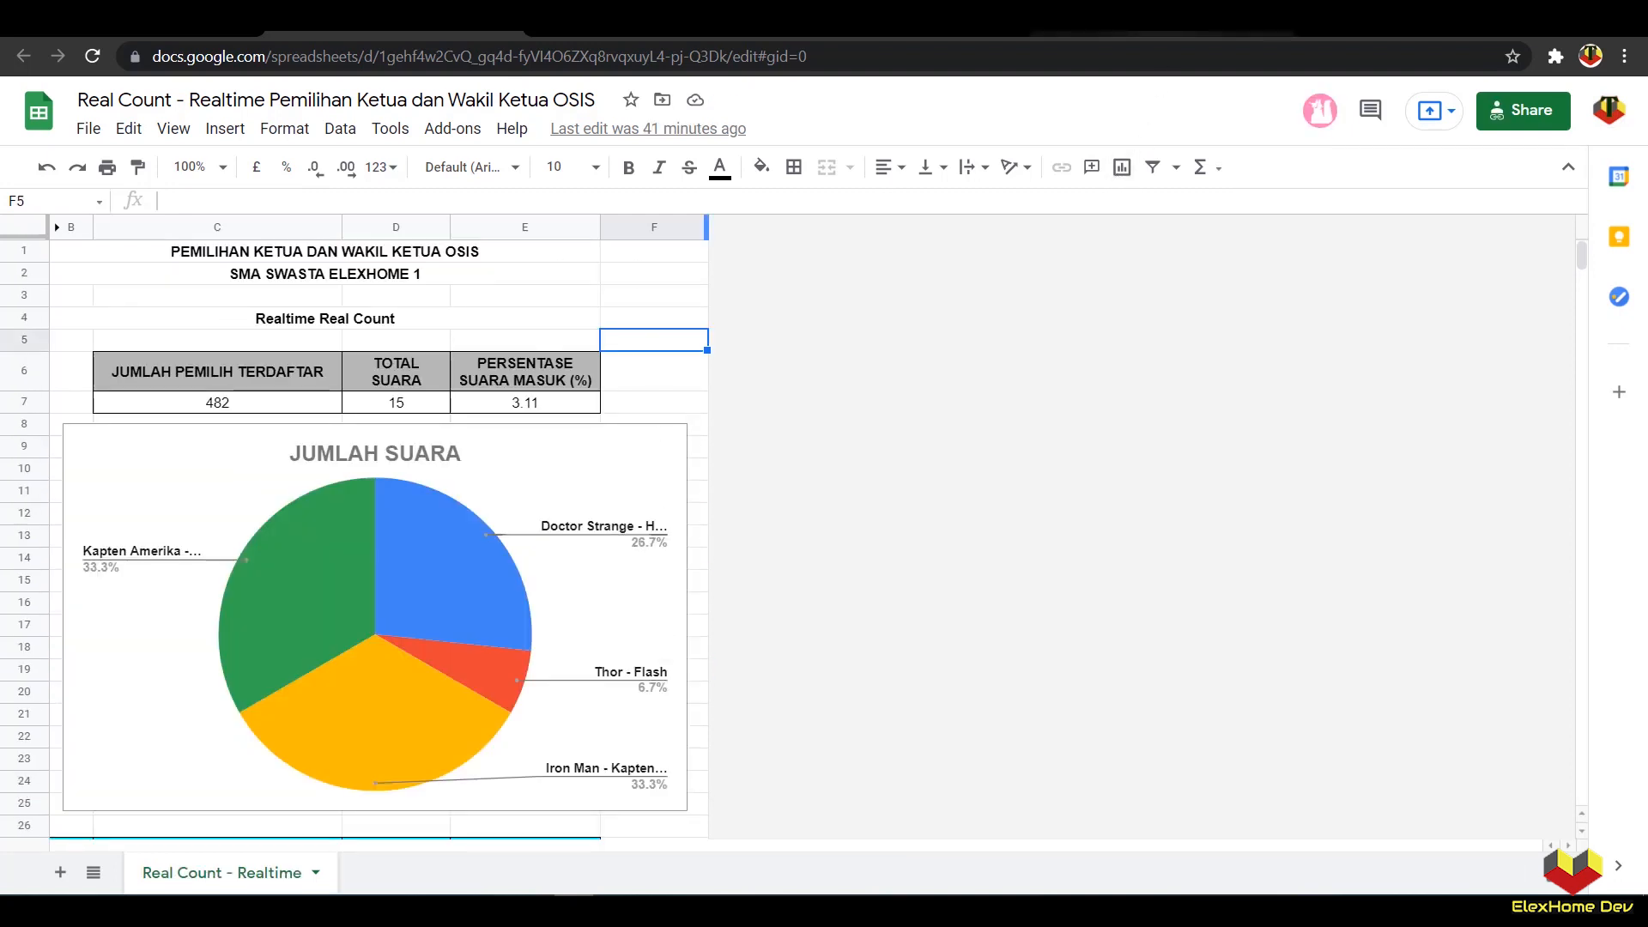
Step: In the Pemilihan Ketua dan Wakil Ketua OSIS spreadsheet, change H14 to =IF($D$9<>0,G14/$D$9*100,0) and fill it down to H17
left_click(1159, 19)
left_click(1081, 576)
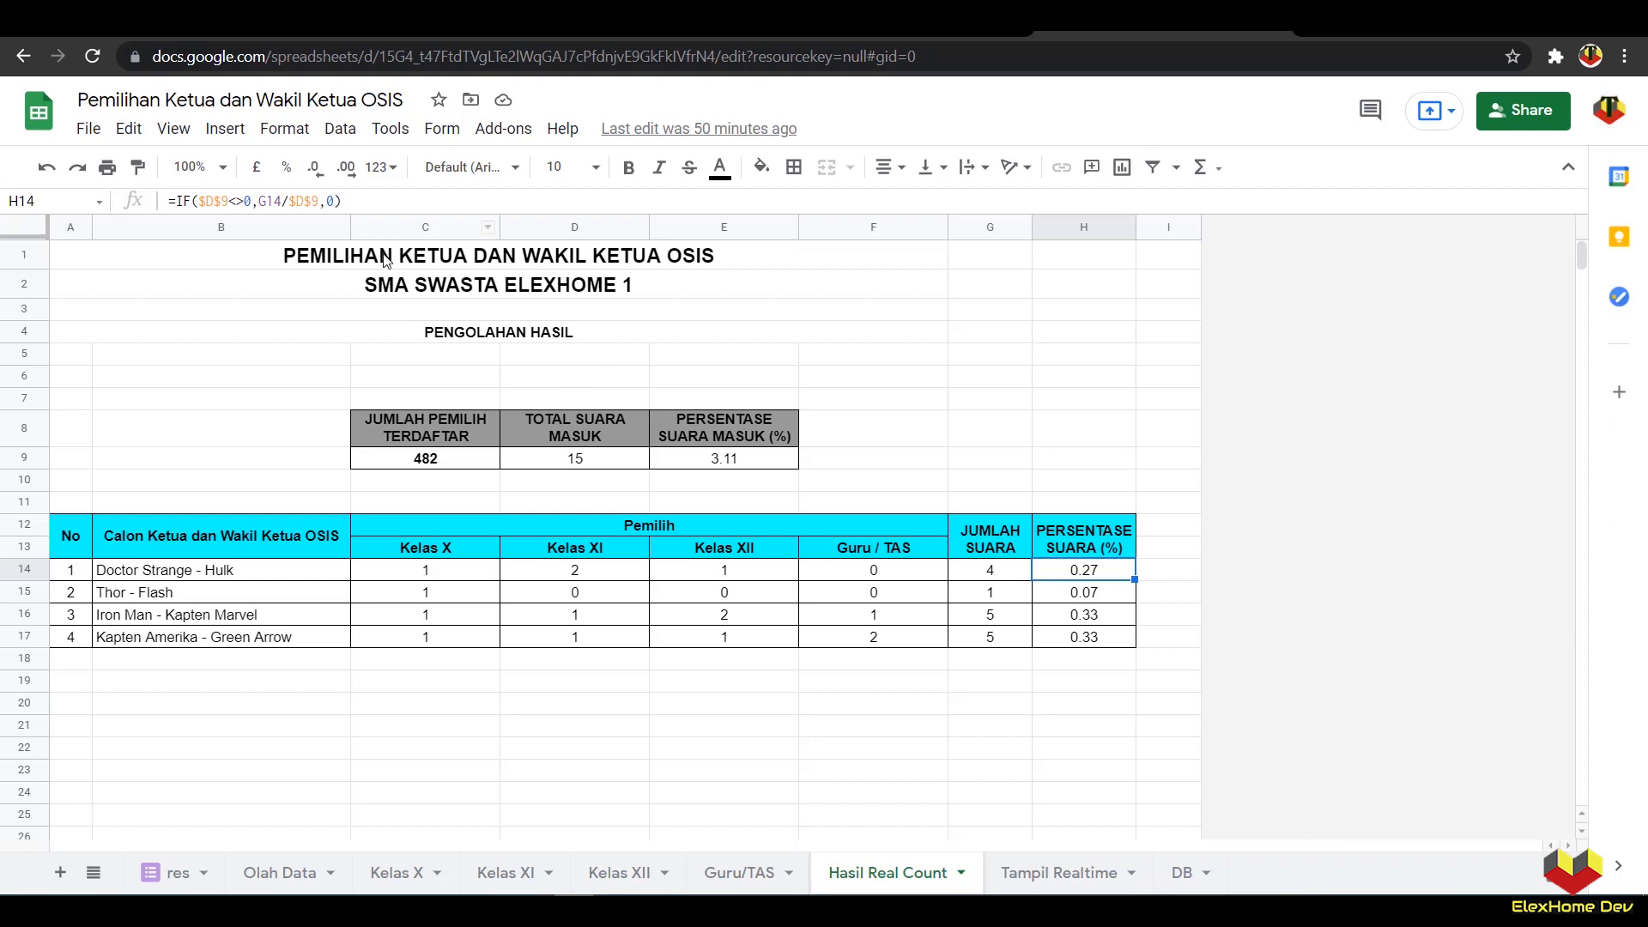
left_click(322, 200)
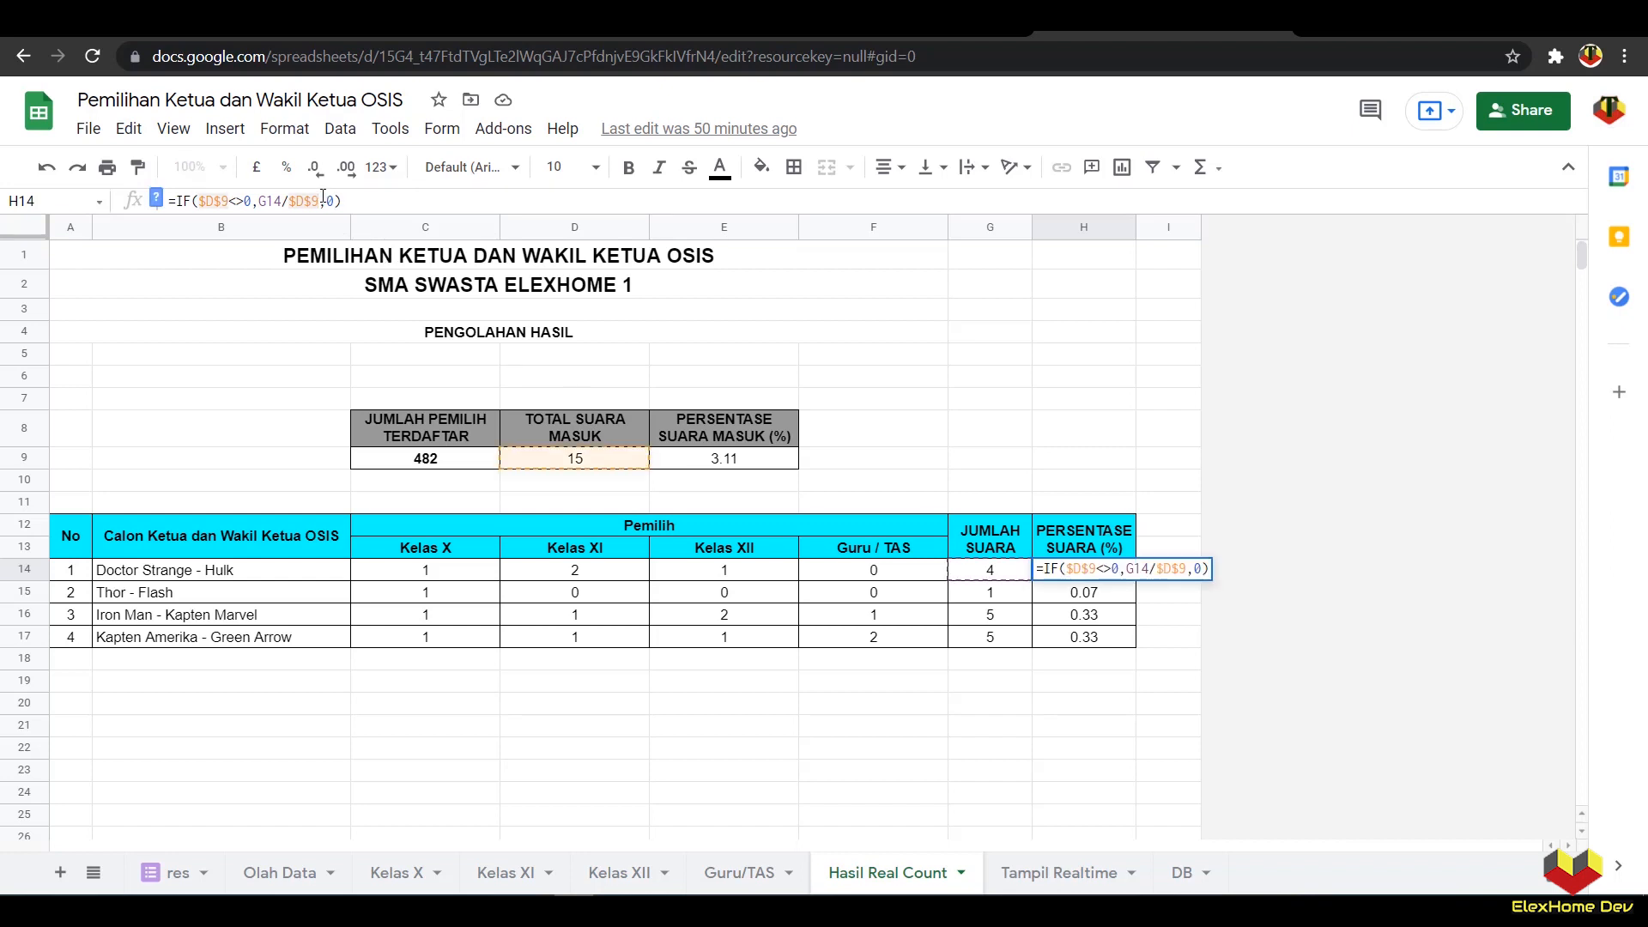
type("*")
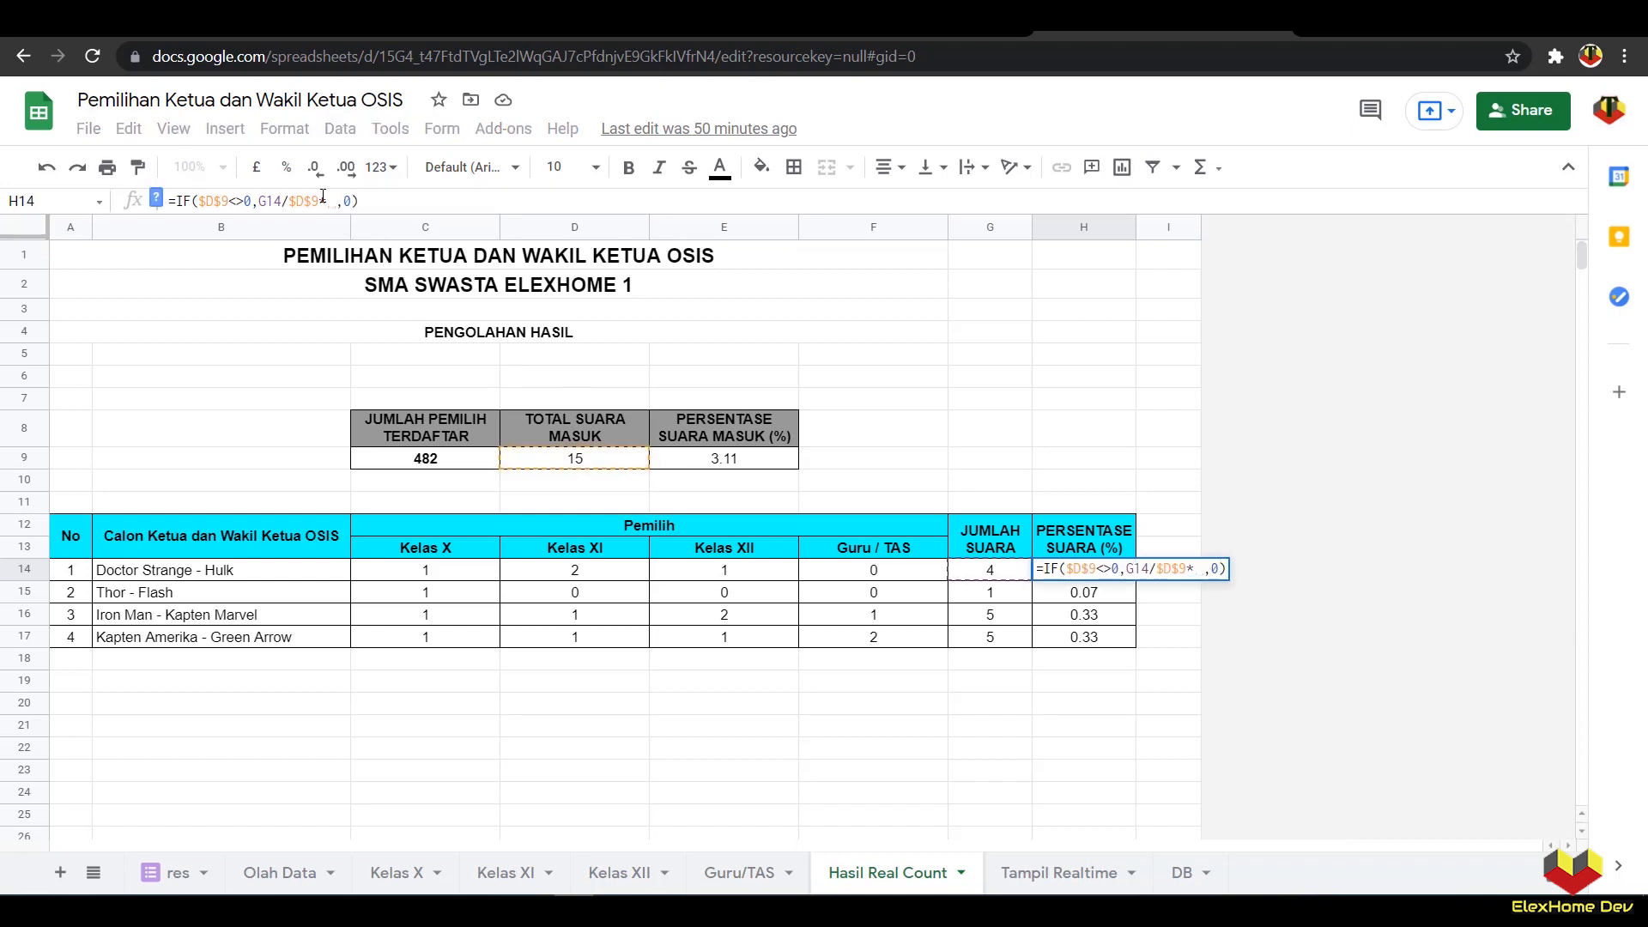
type("100")
key("Return")
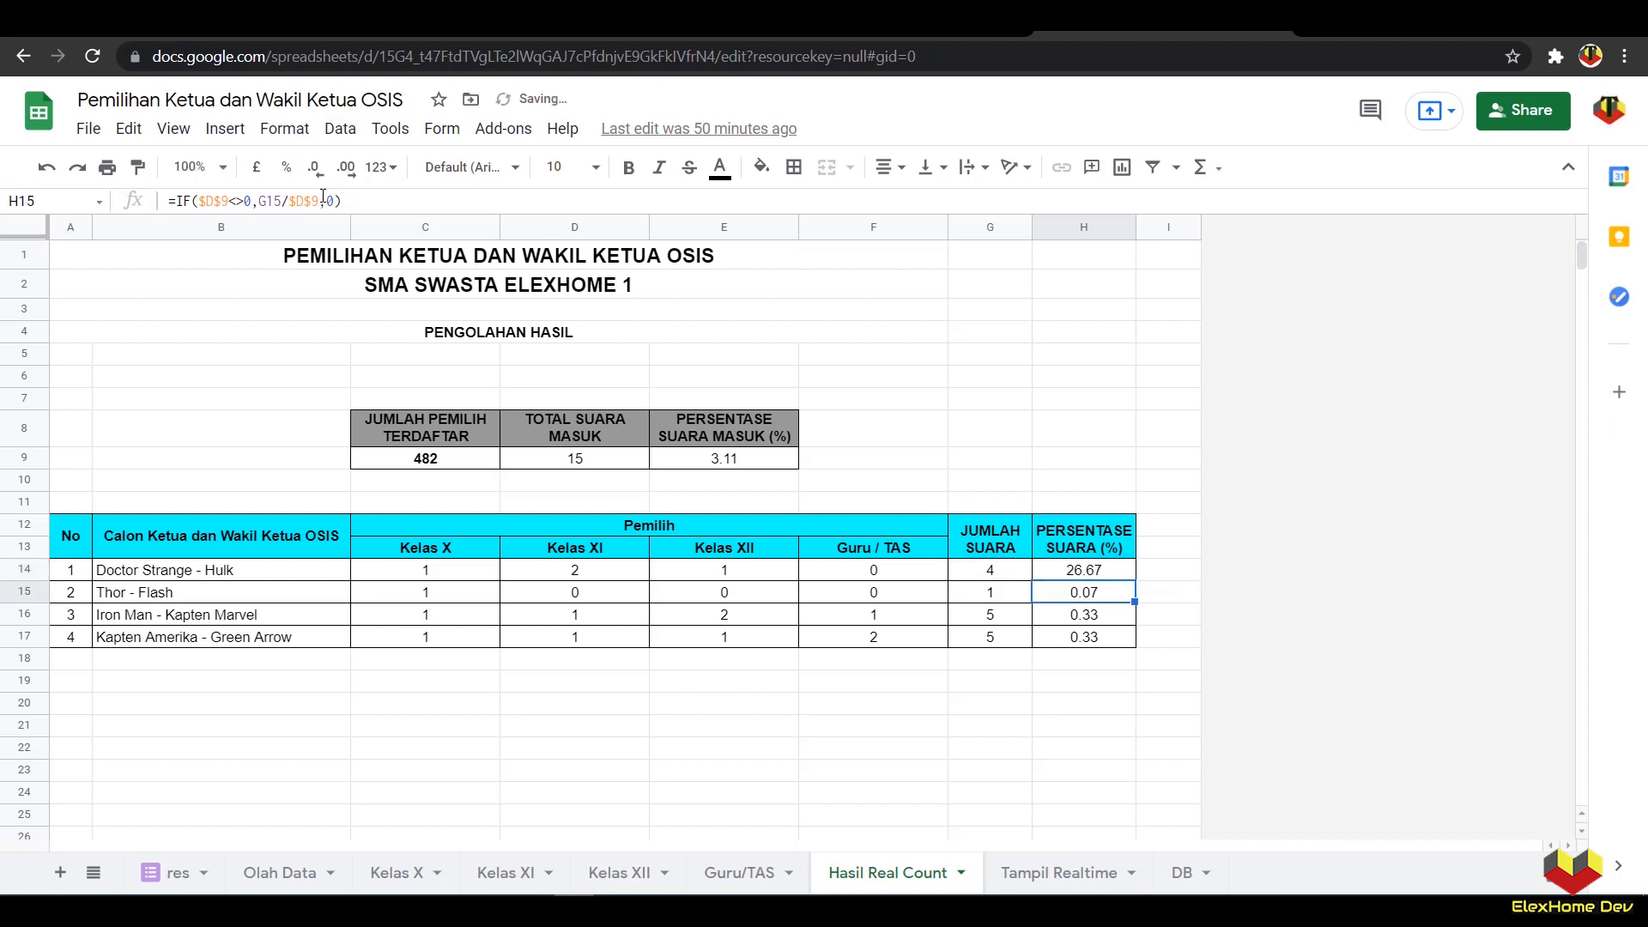
left_click(1080, 574)
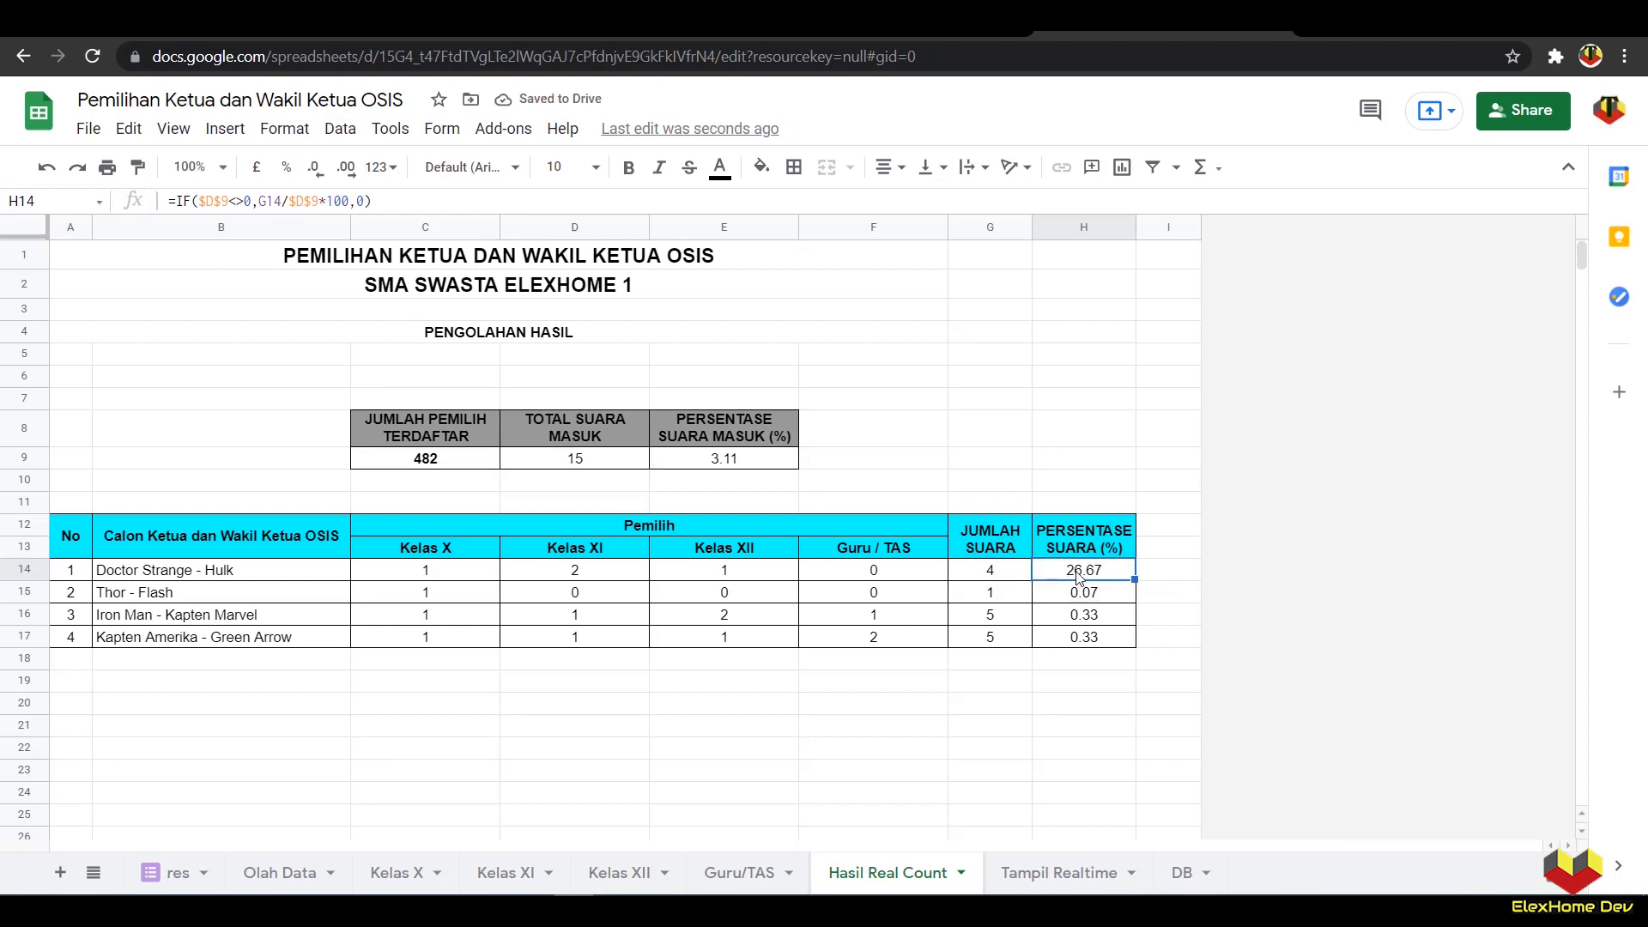
left_click_drag(1133, 580, 1092, 642)
Step: Check the percentages with a temporary SUM of H14:H17 in H19, and clear that cell
left_click(1090, 680)
type("=sum(")
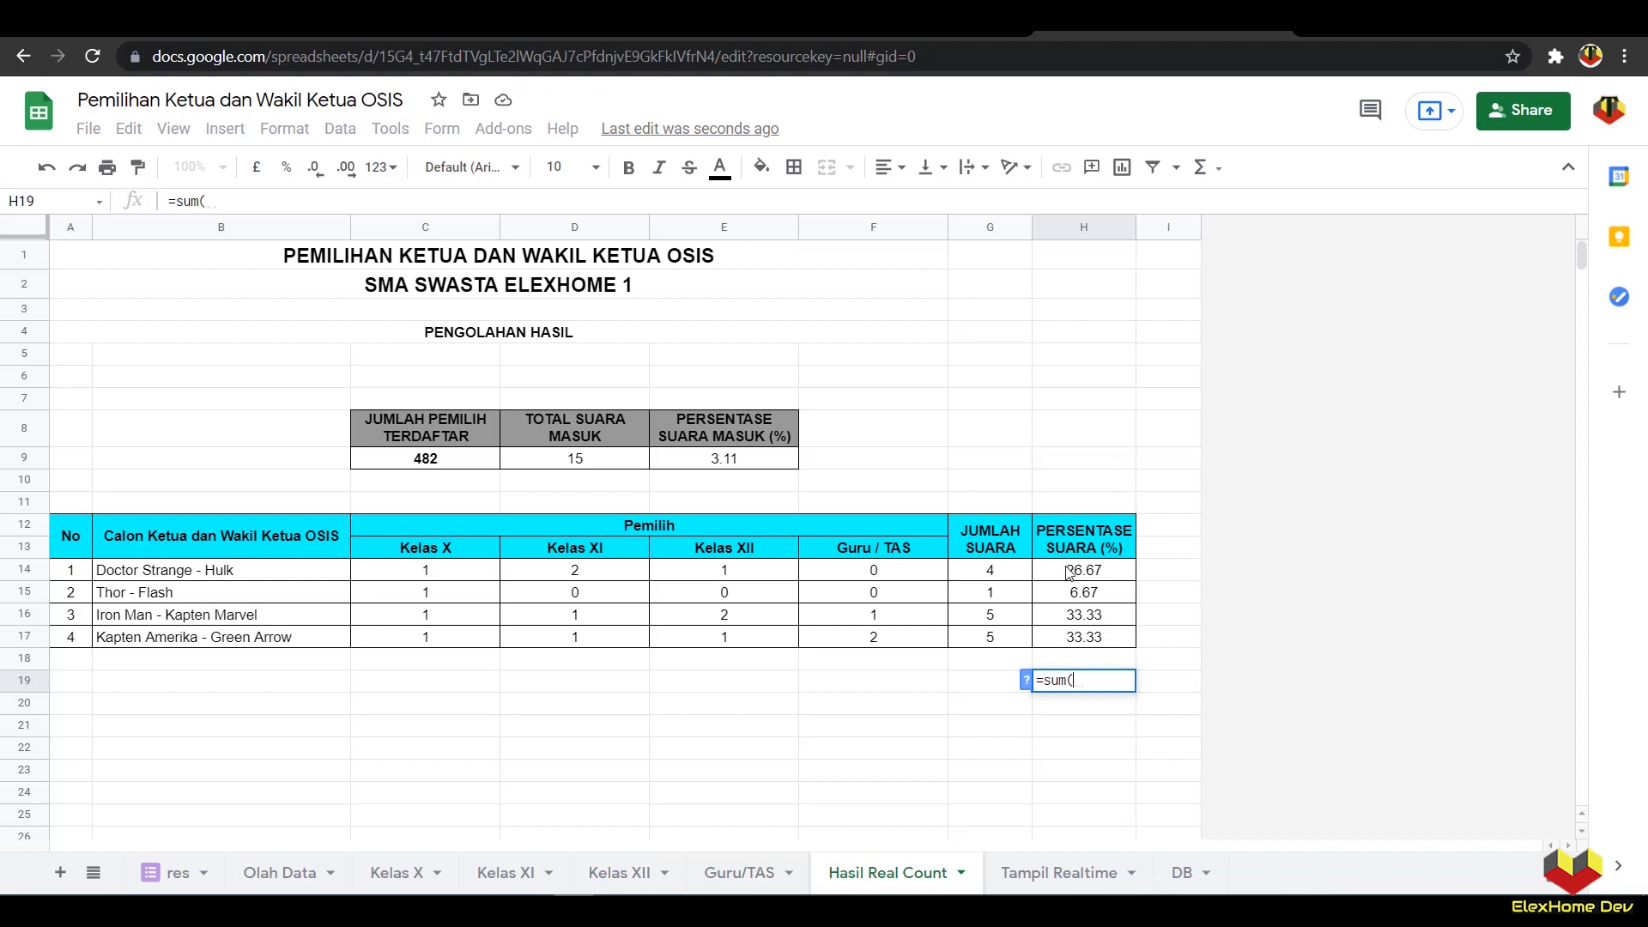
left_click_drag(1070, 574, 1090, 649)
key("Return")
left_click(1127, 682)
key("Delete")
left_click(1115, 721)
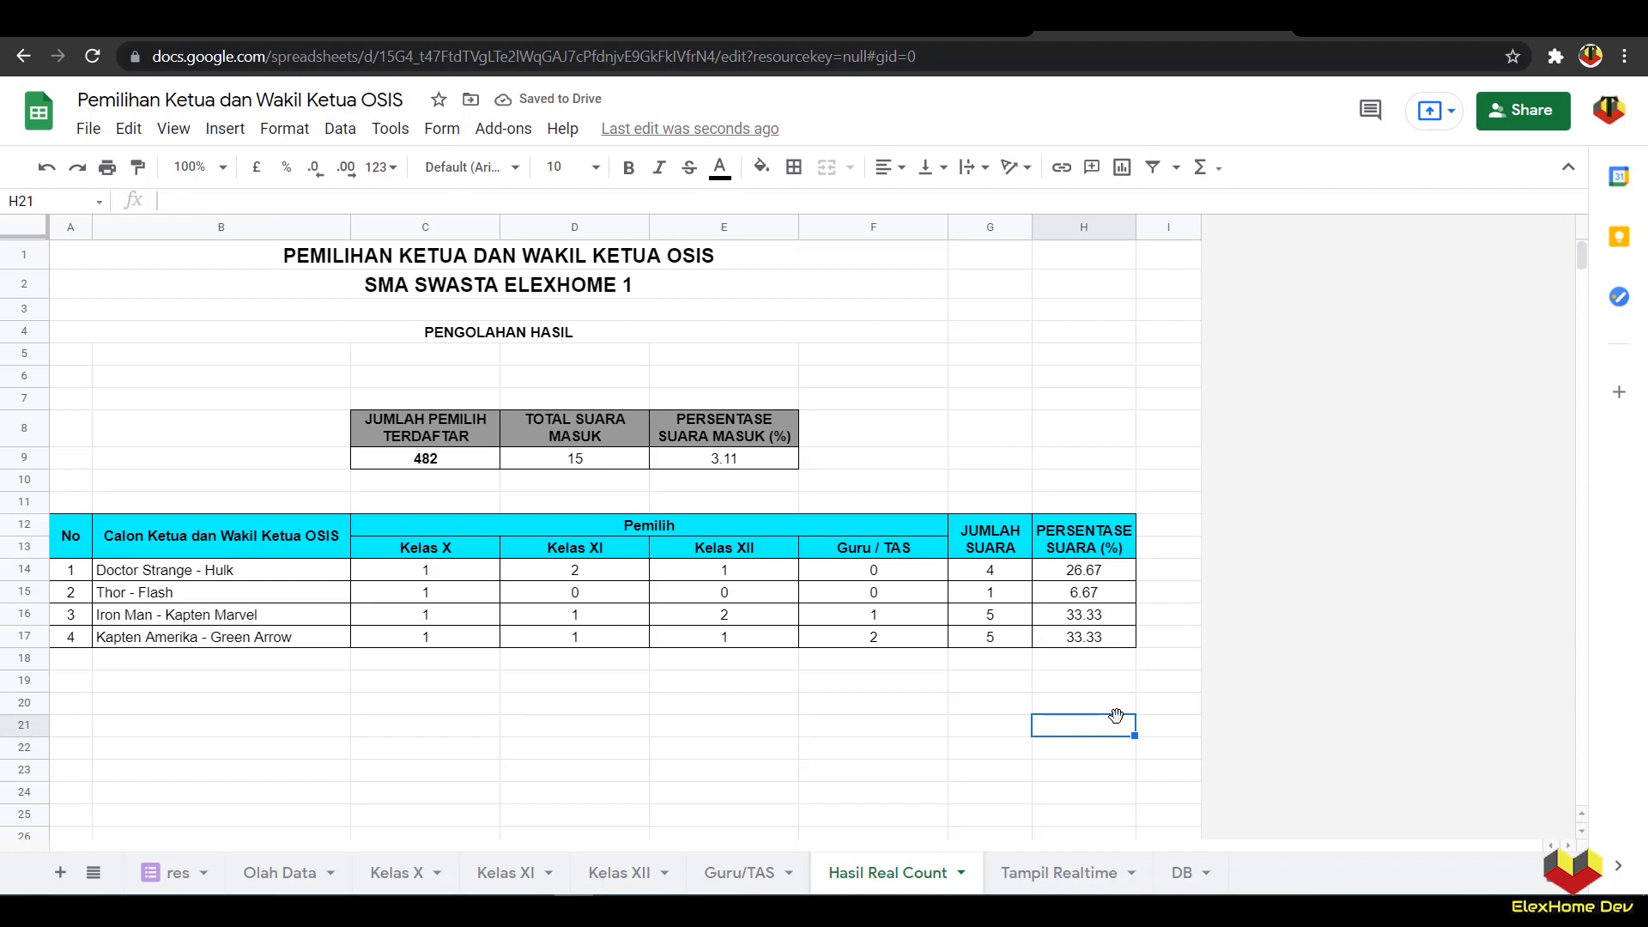
Step: Switch to the Real Count - Realtime Pemilihan Ketua dan Wakil Ketua OSIS spreadsheet and rename Sheet1 as Real Count - Realtime
left_click(1030, 874)
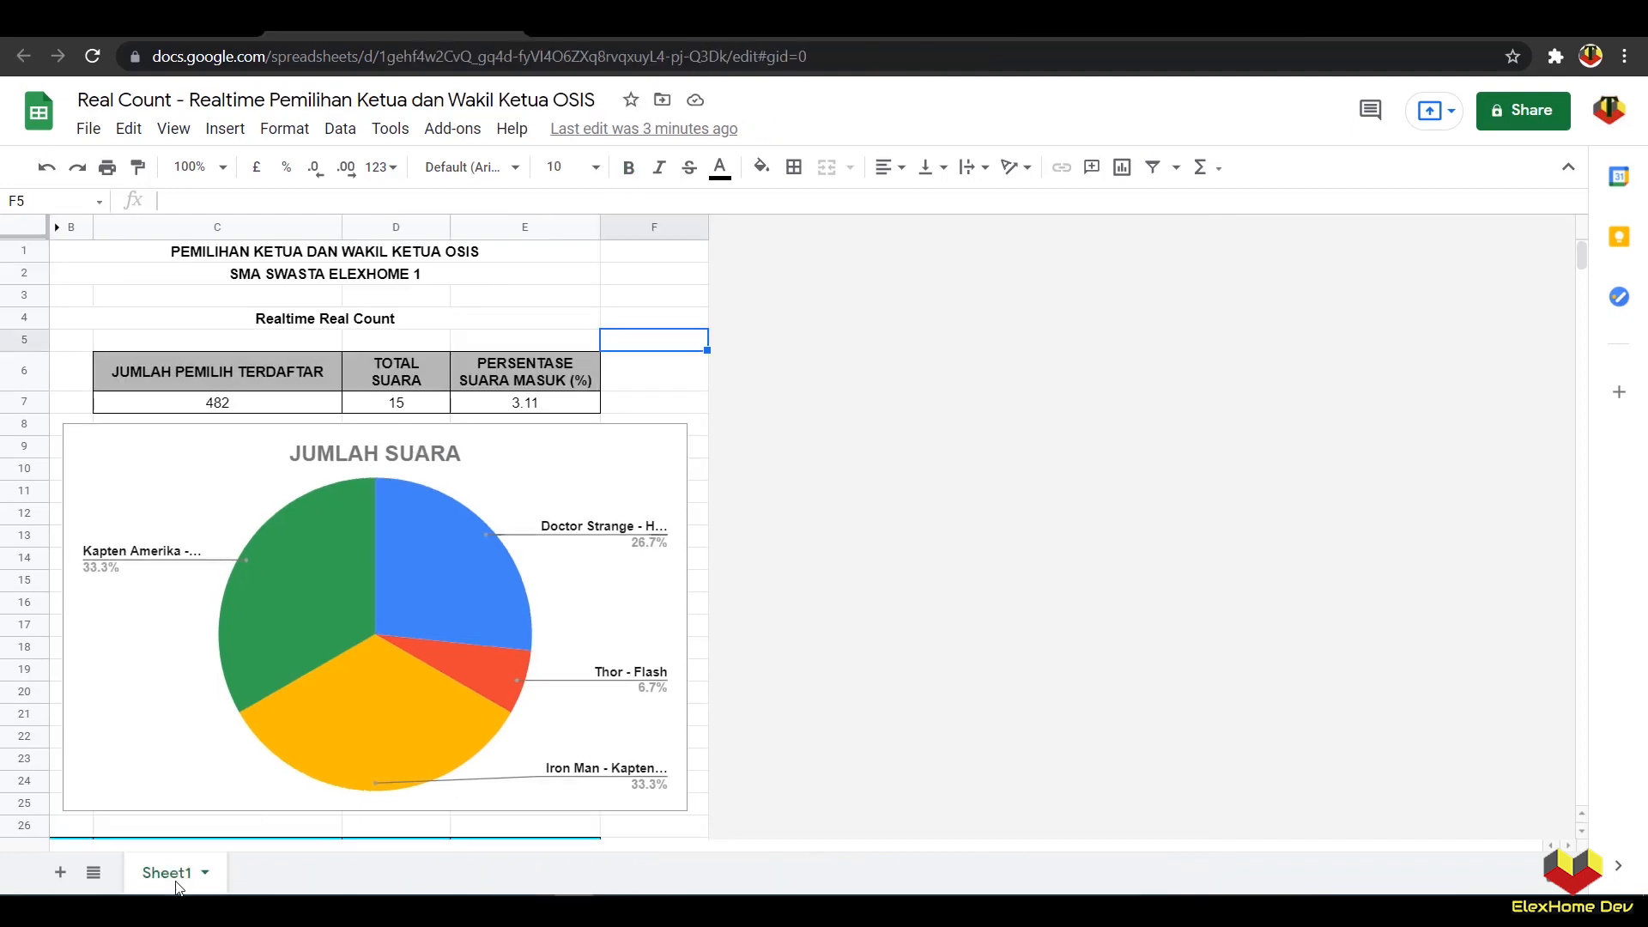
double_click(177, 875)
type("Real Count -")
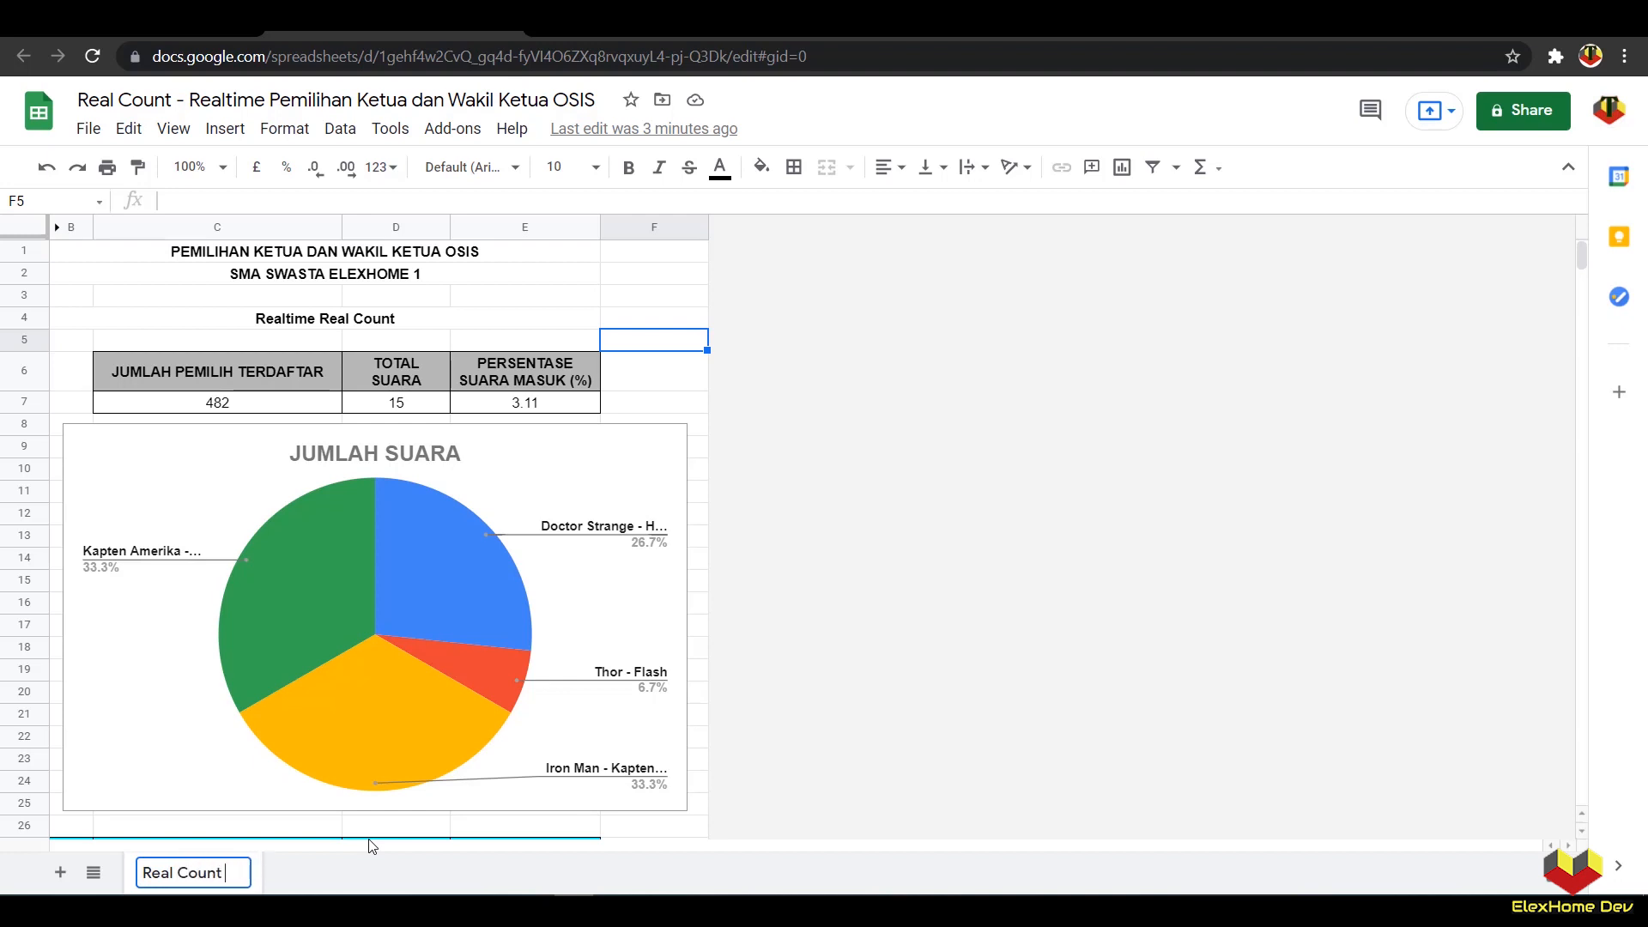
type(" Realtime")
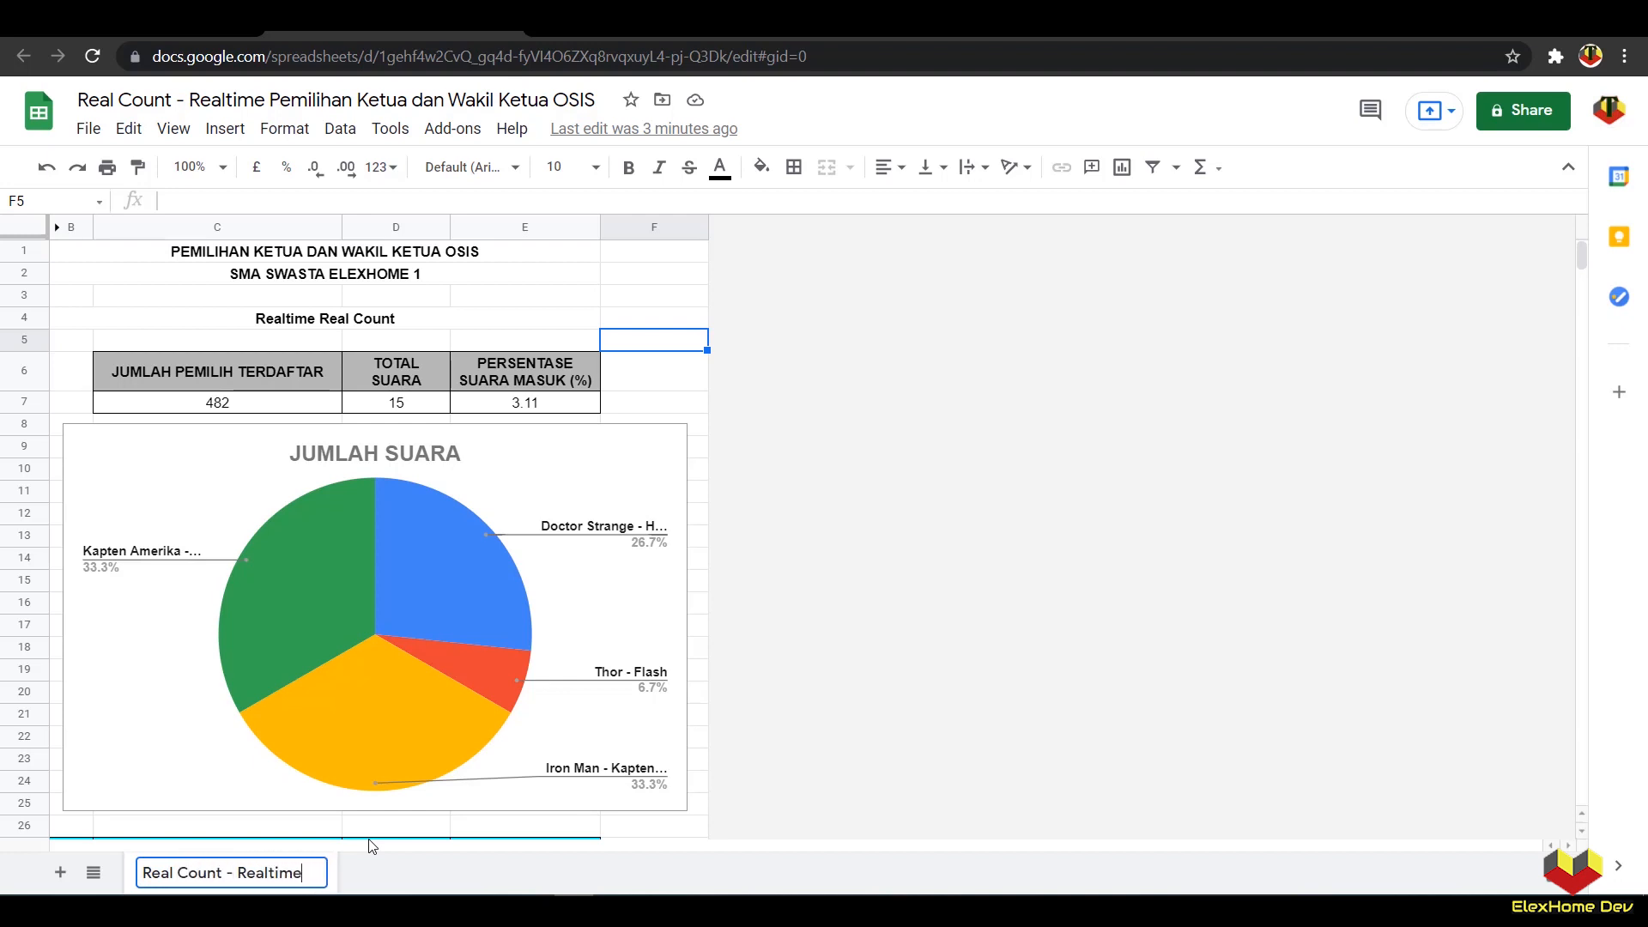
key("Return")
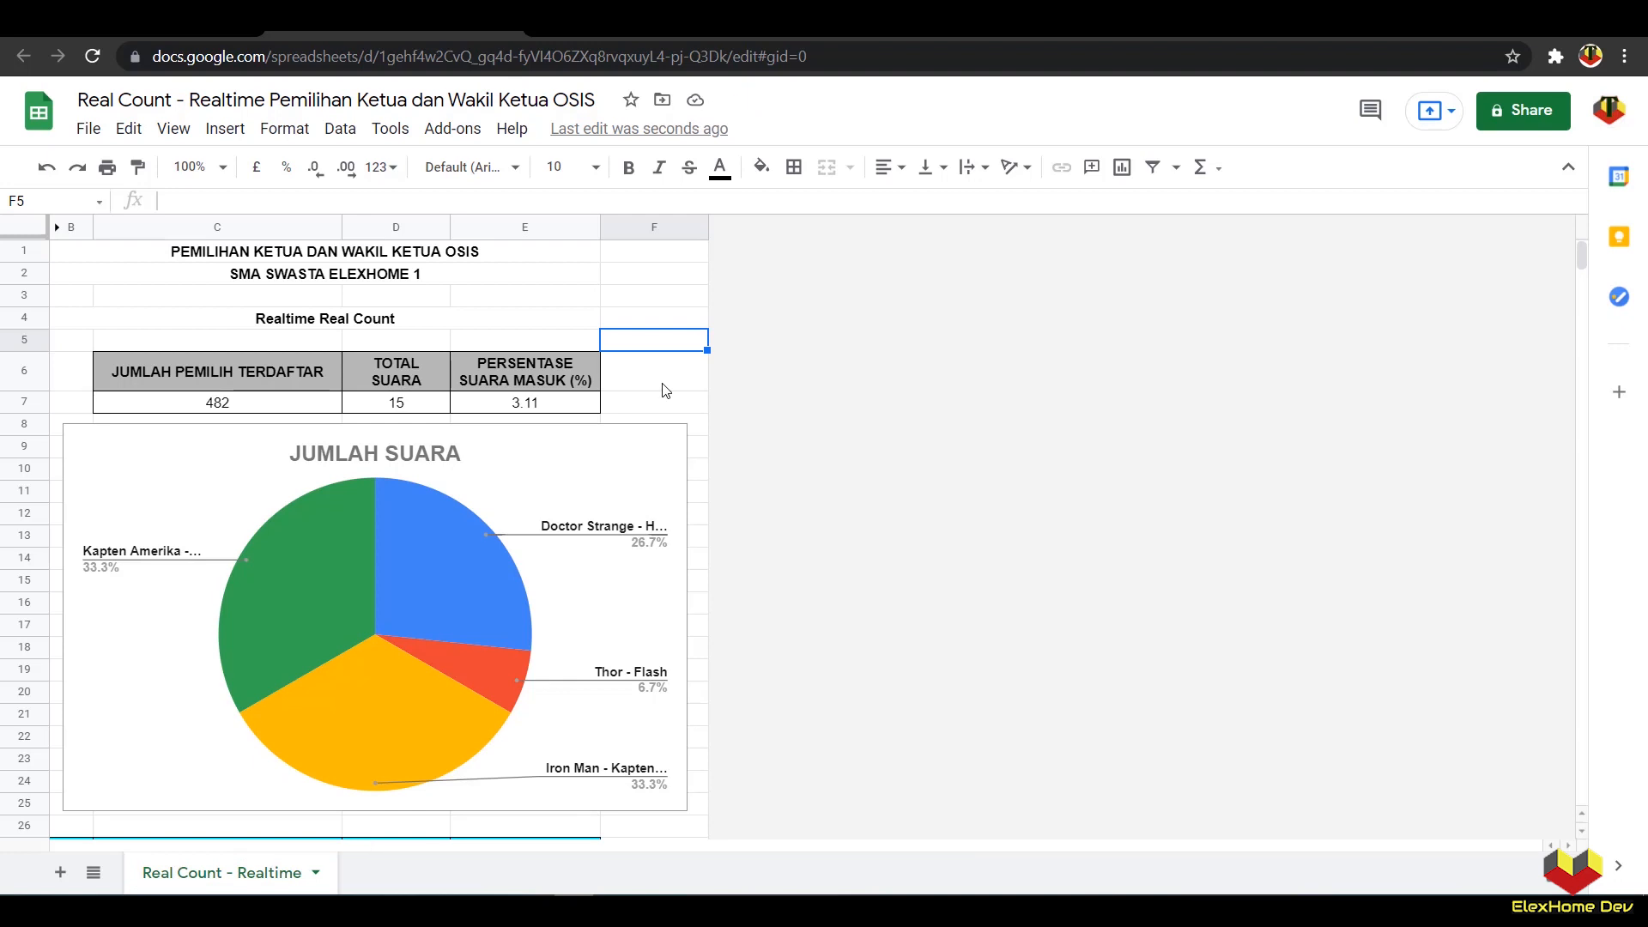
Step: In the sharing settings, stop editors from changing permissions and sharing, and hide the download, print and copy options from viewers and commenters
left_click(1521, 121)
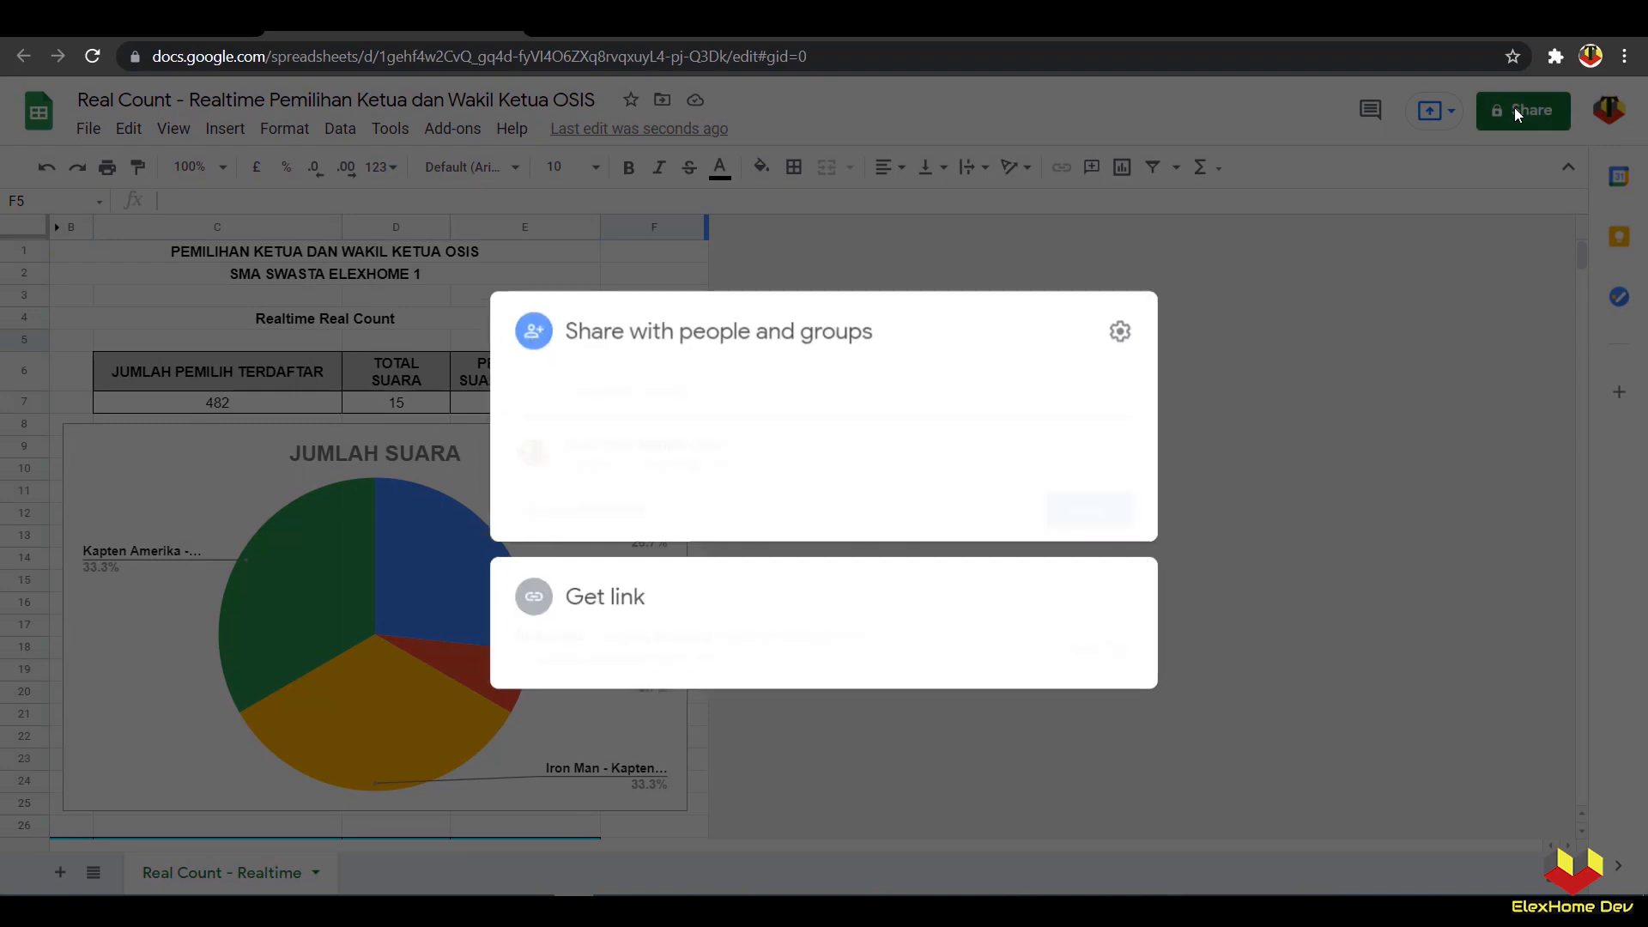
left_click(1130, 328)
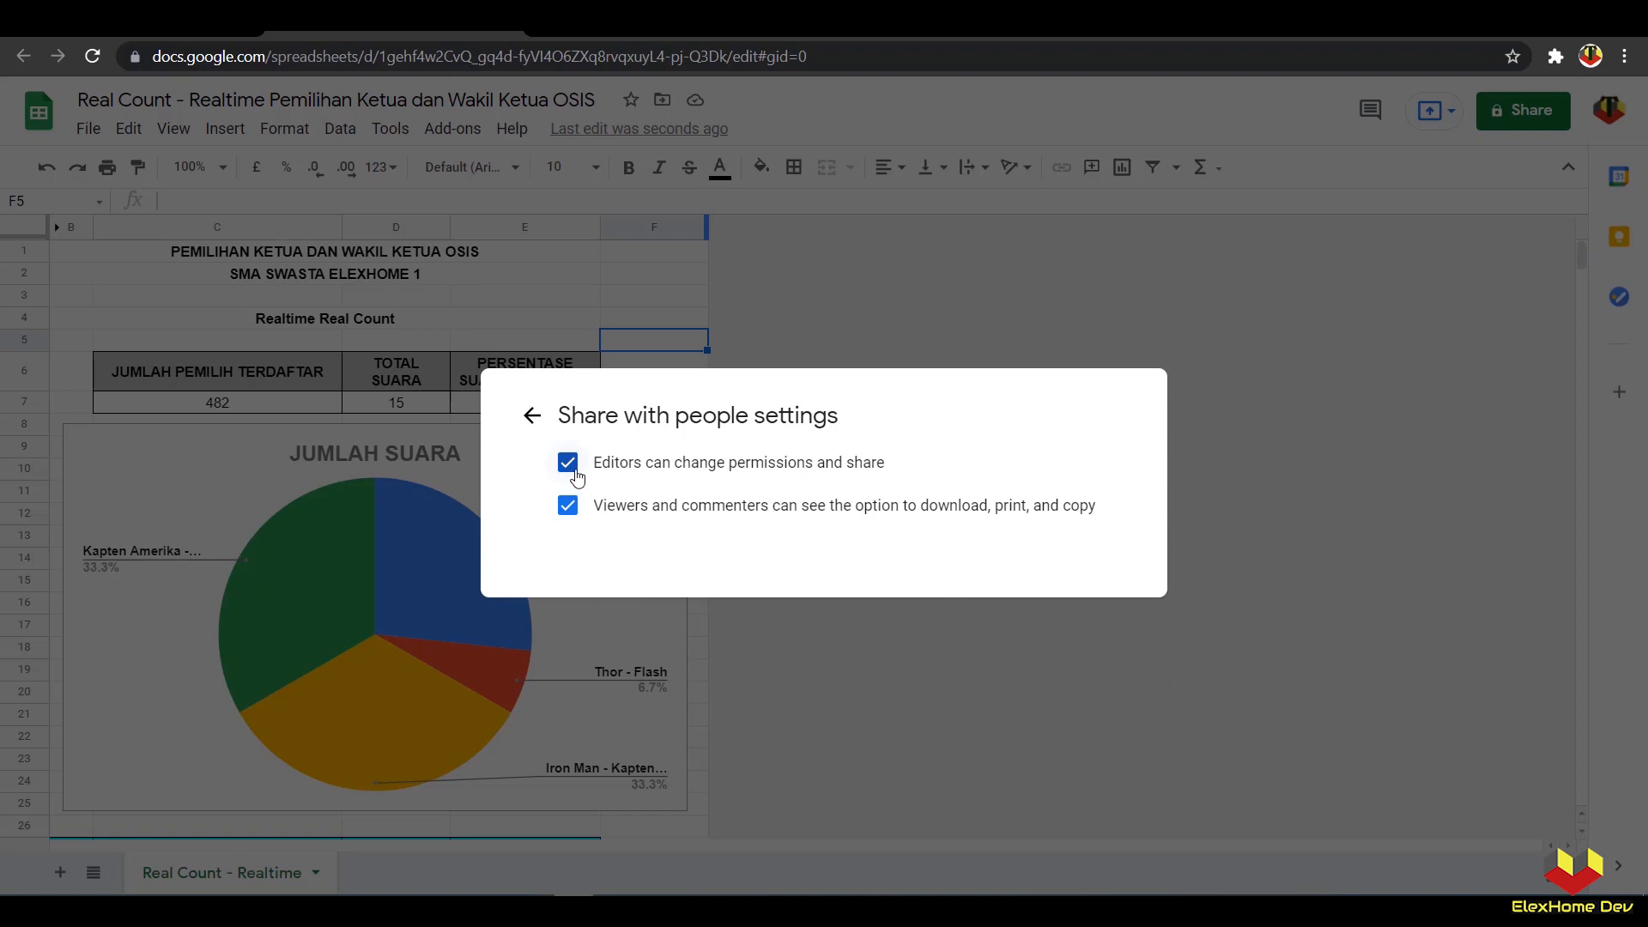
left_click(574, 475)
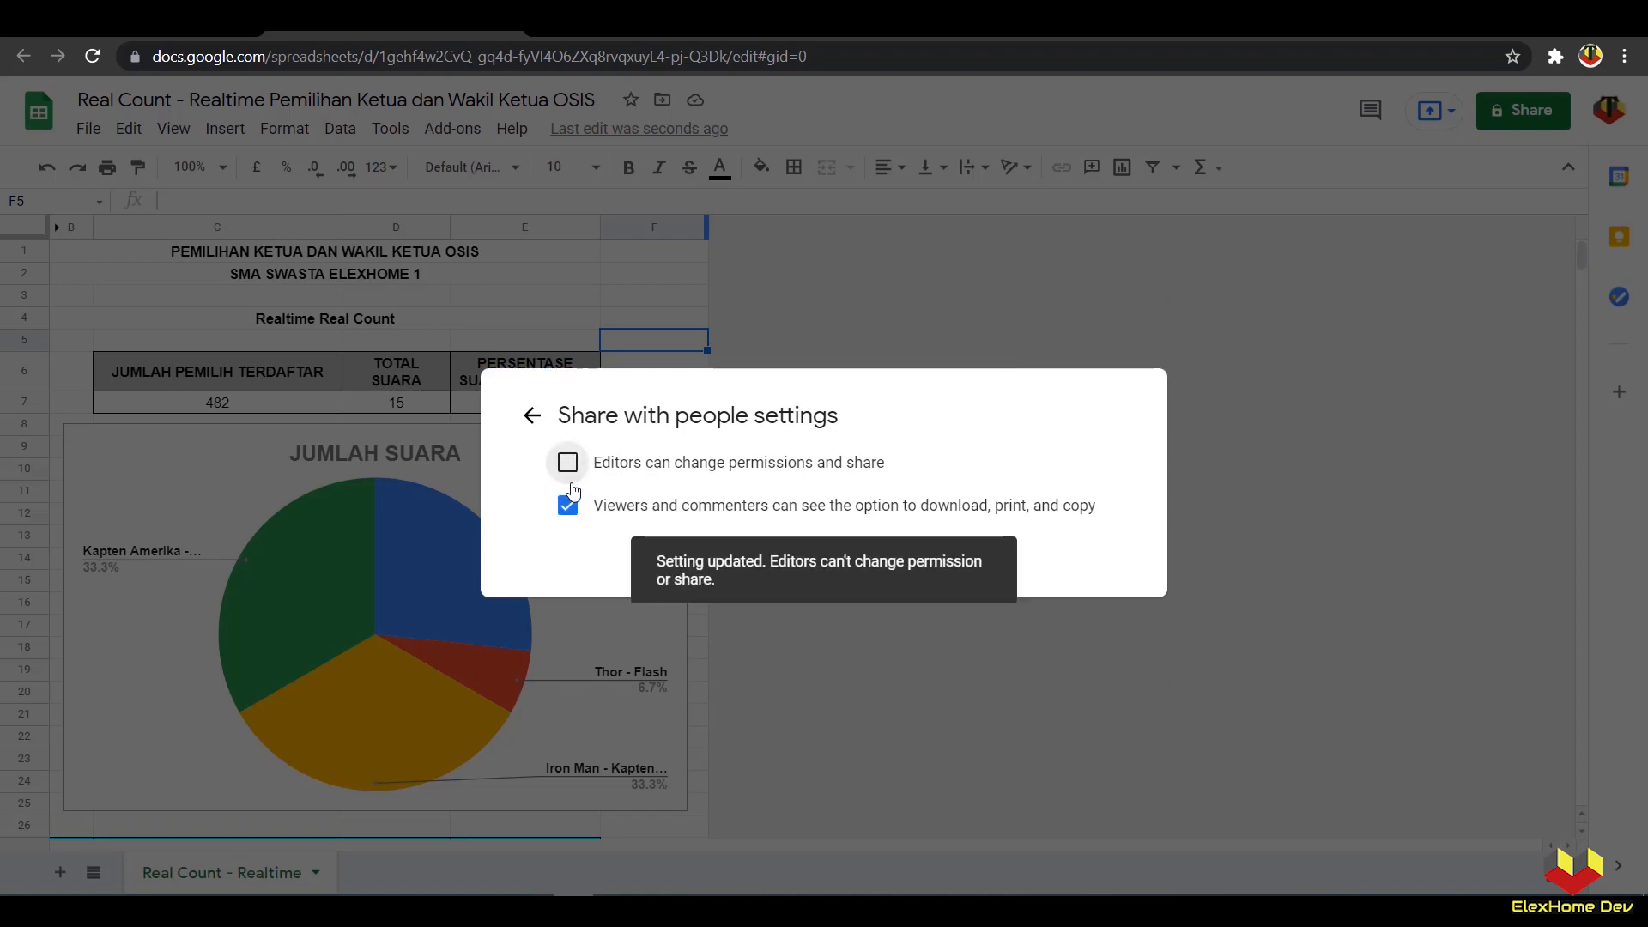
left_click(568, 506)
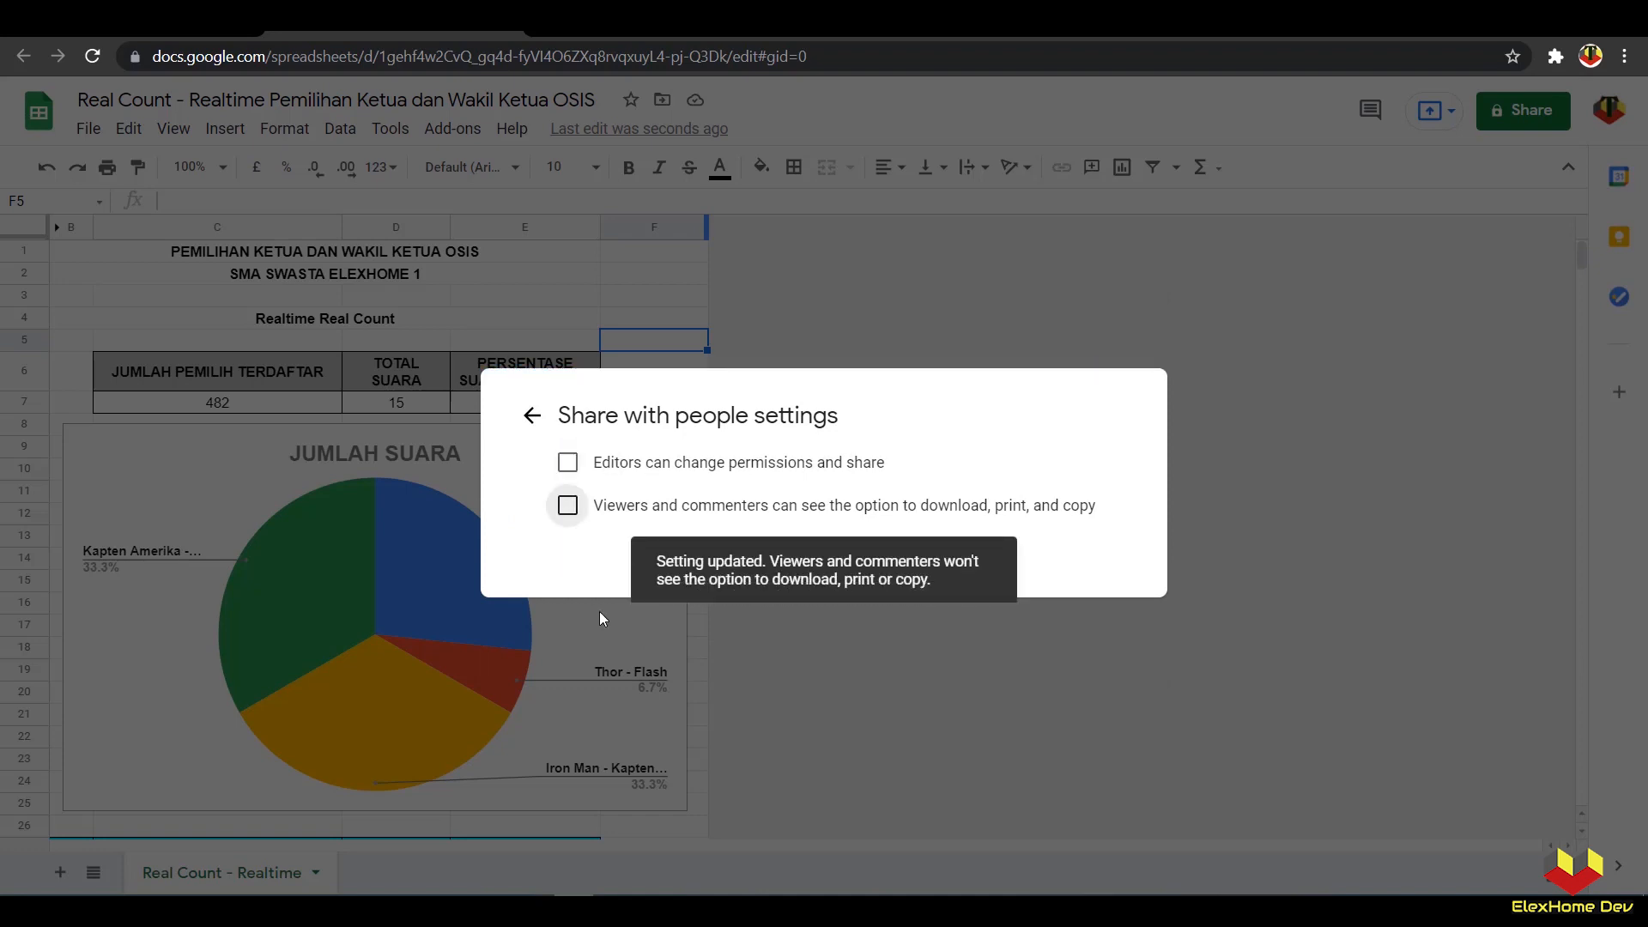
left_click(532, 415)
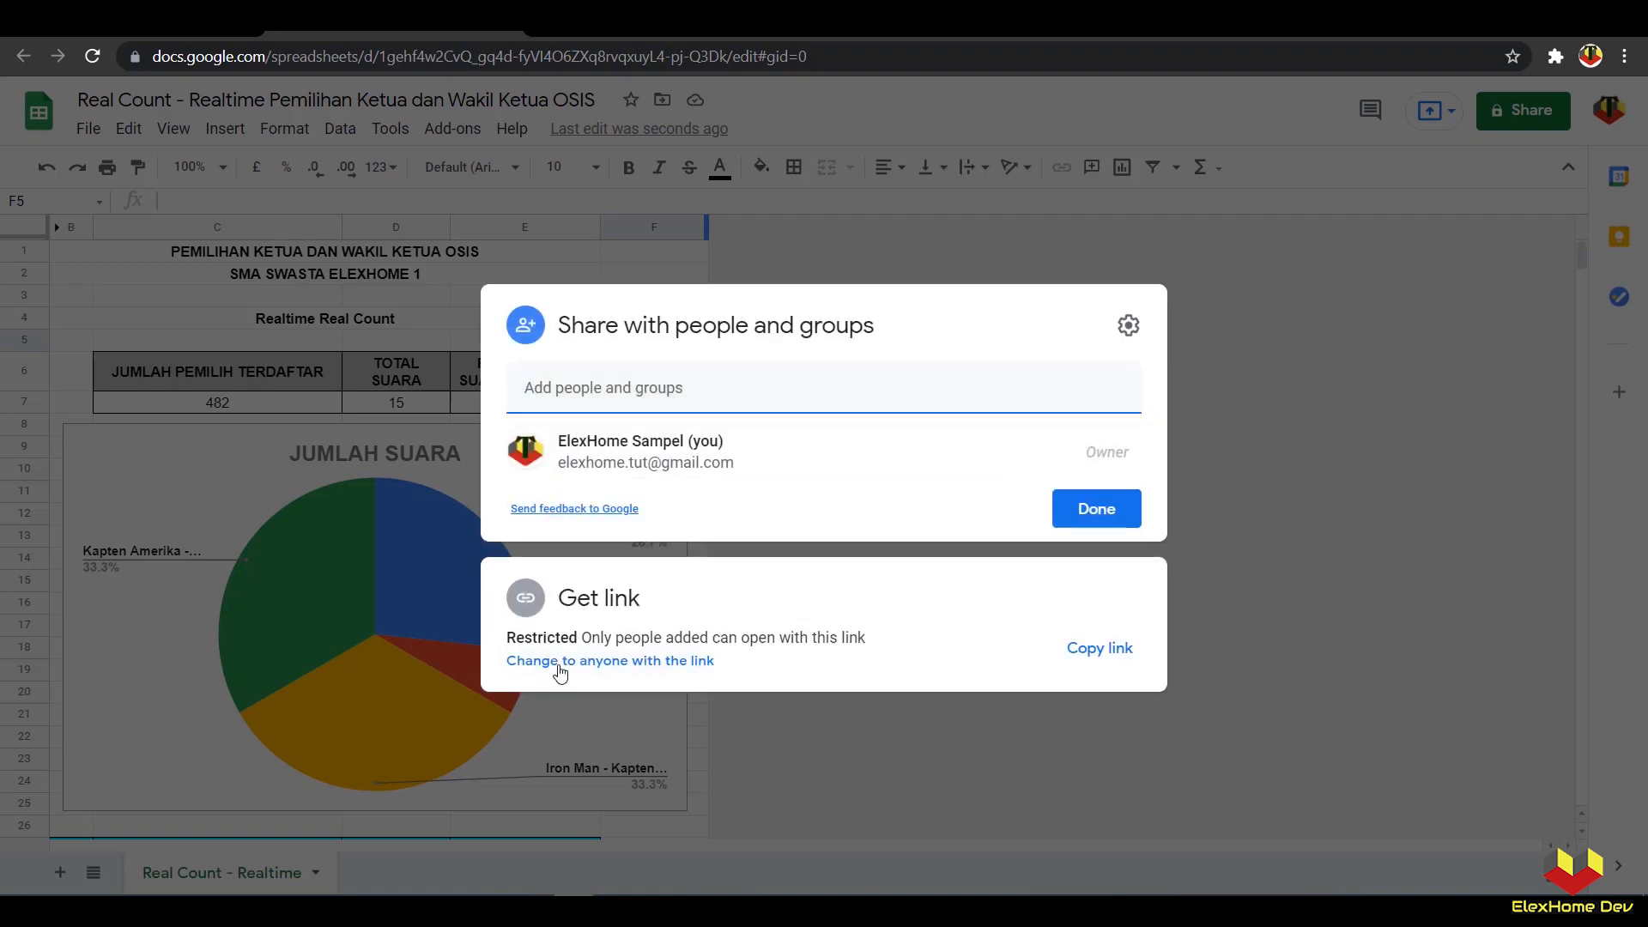
Step: Set link access to anyone with the link as Viewer, copy the link, and finish sharing
left_click(559, 662)
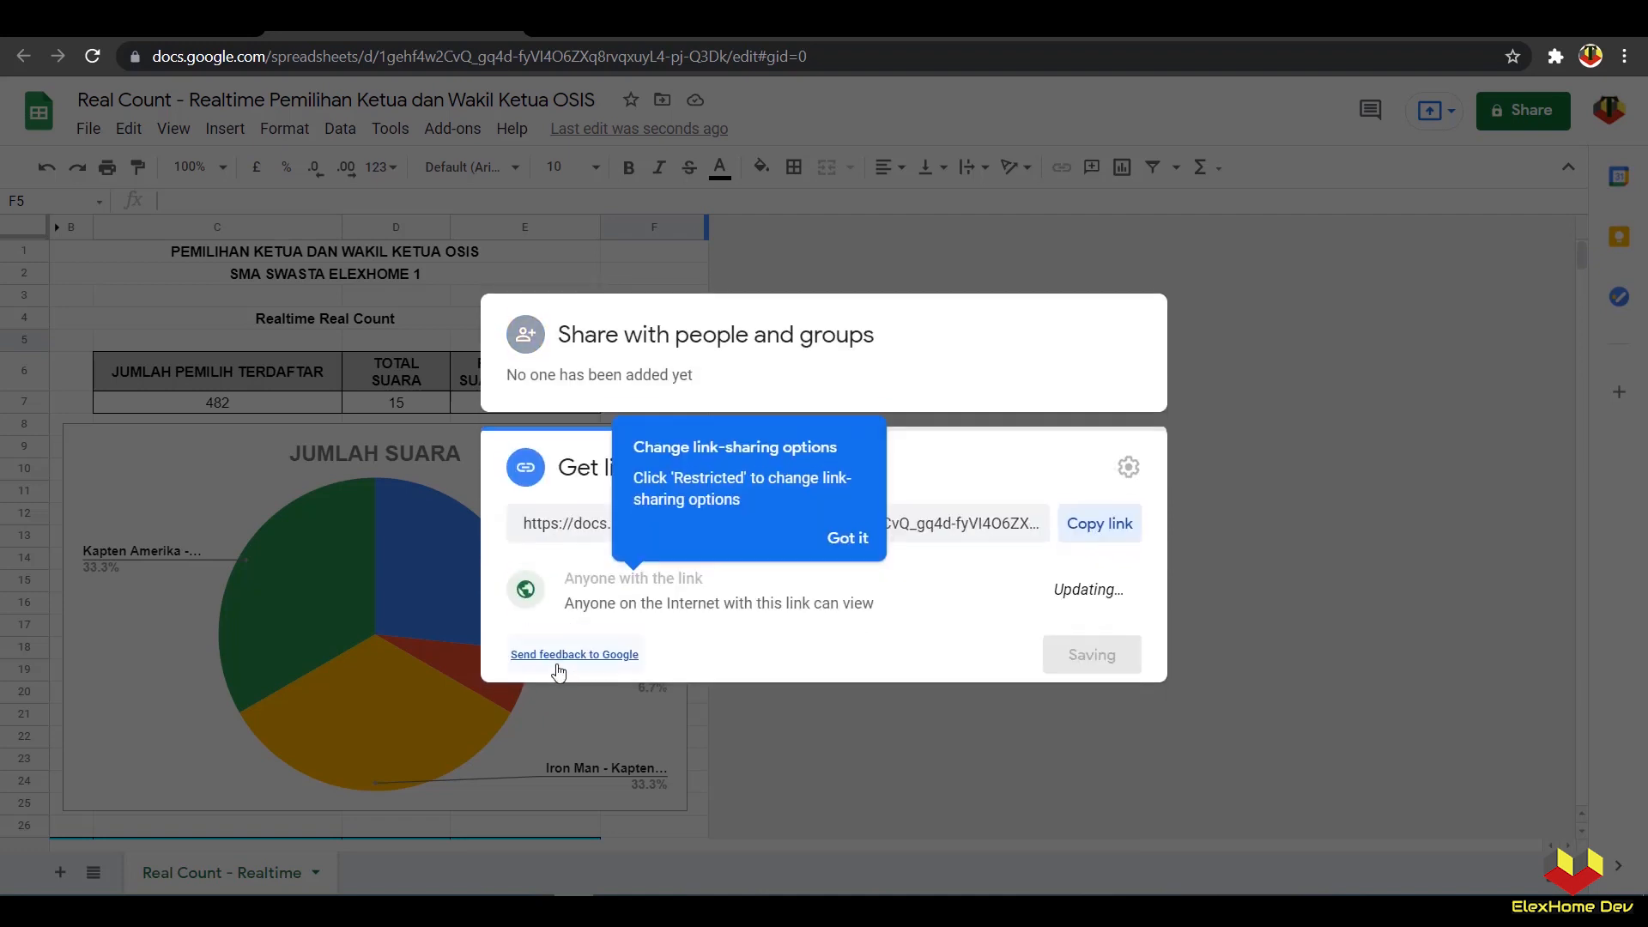
left_click(597, 573)
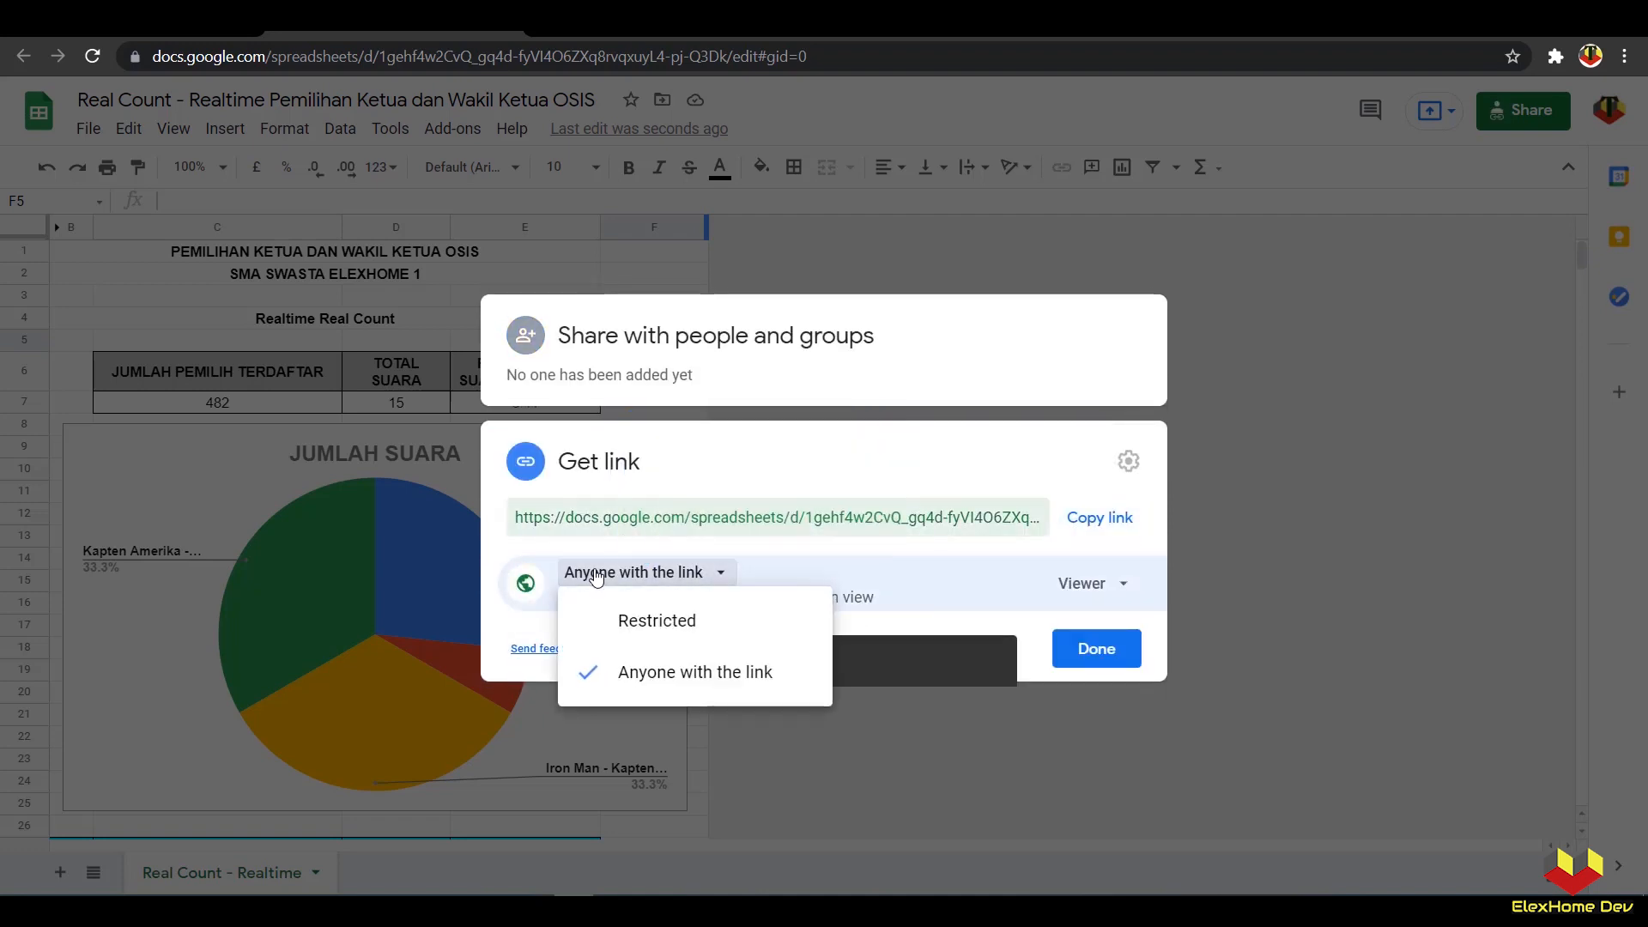
left_click(627, 673)
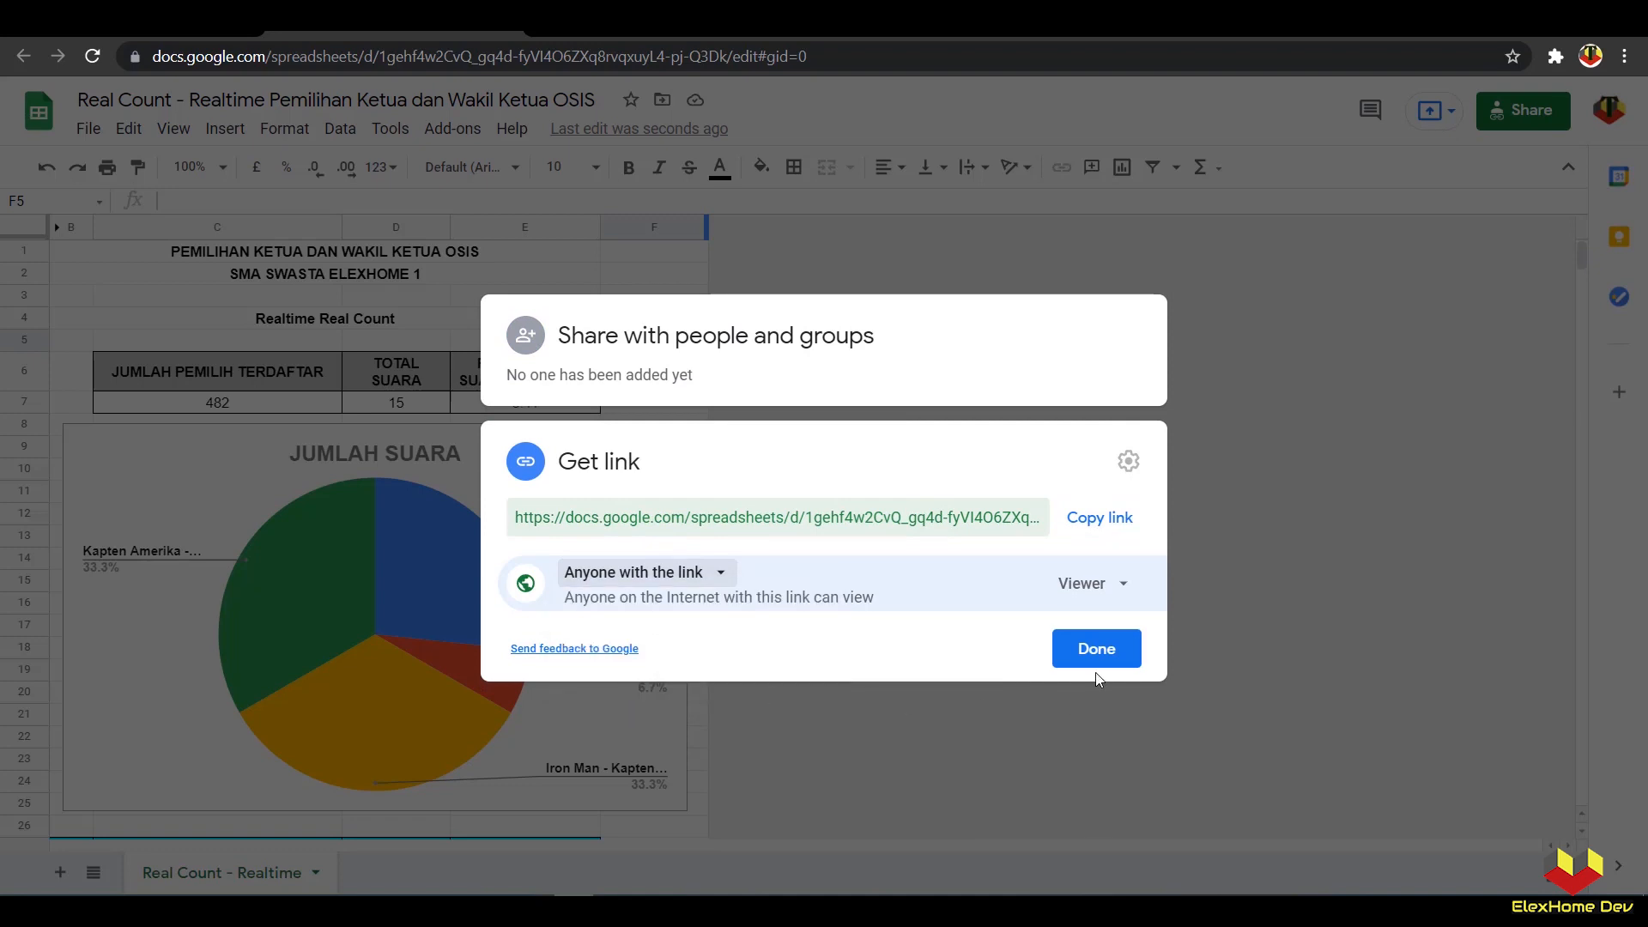
left_click(1098, 520)
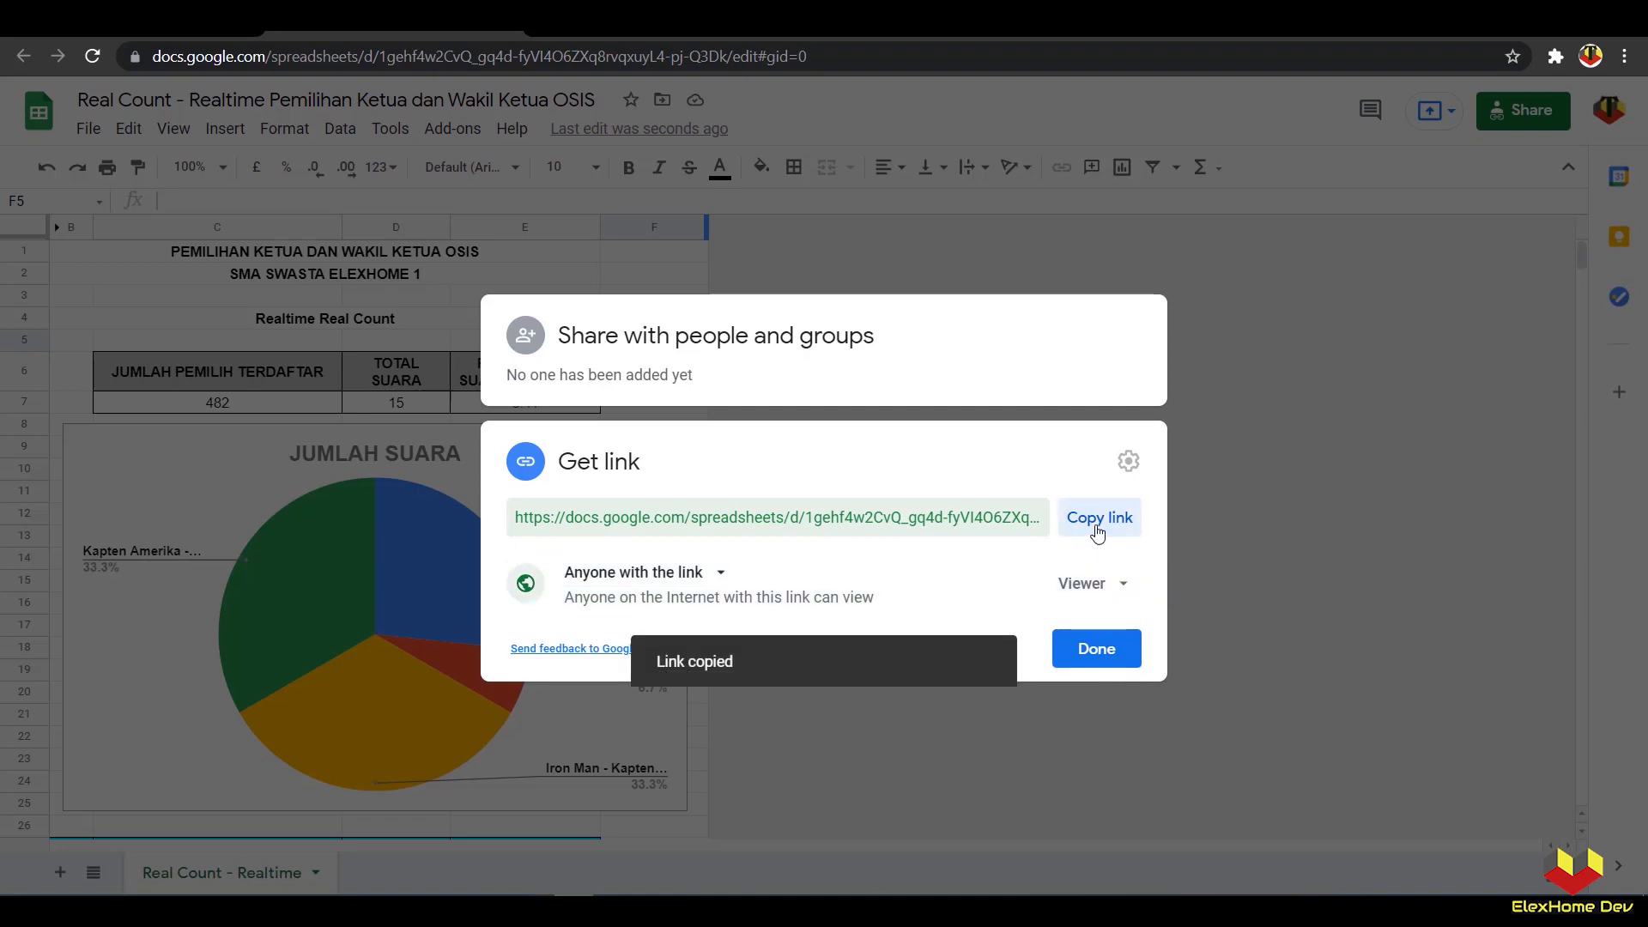
left_click(1090, 648)
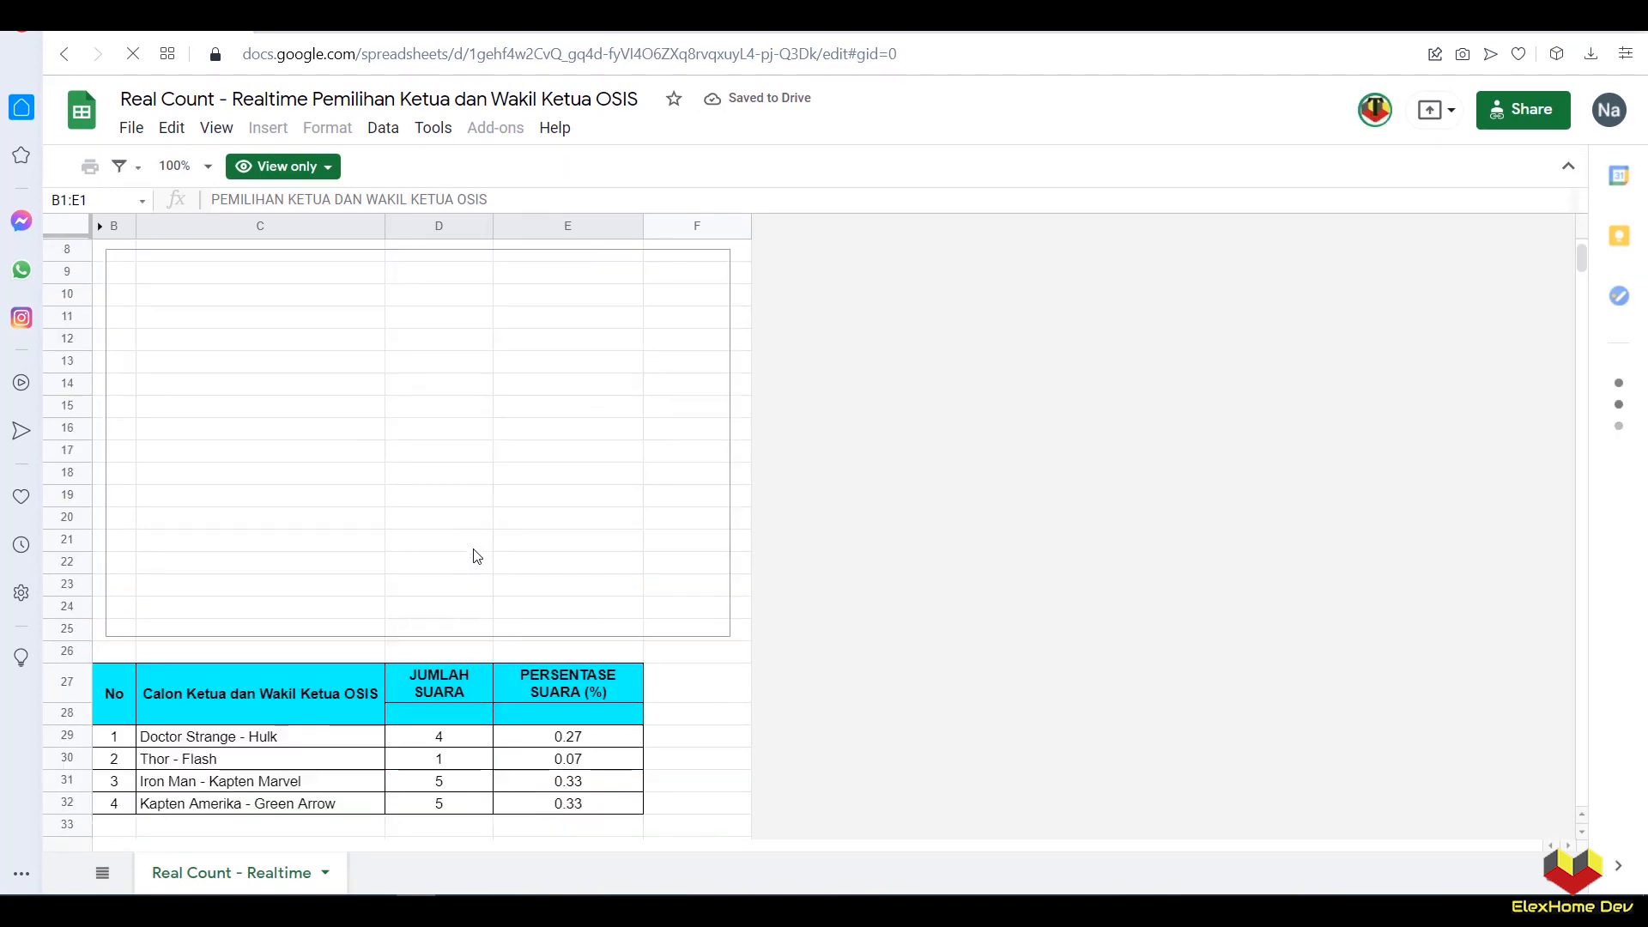
Step: In the other browser's view-only copy of the shared spreadsheet, examine the pie chart, the candidate table and the available file commands
scroll(472, 548, "up", 2)
scroll(472, 548, "down", 1)
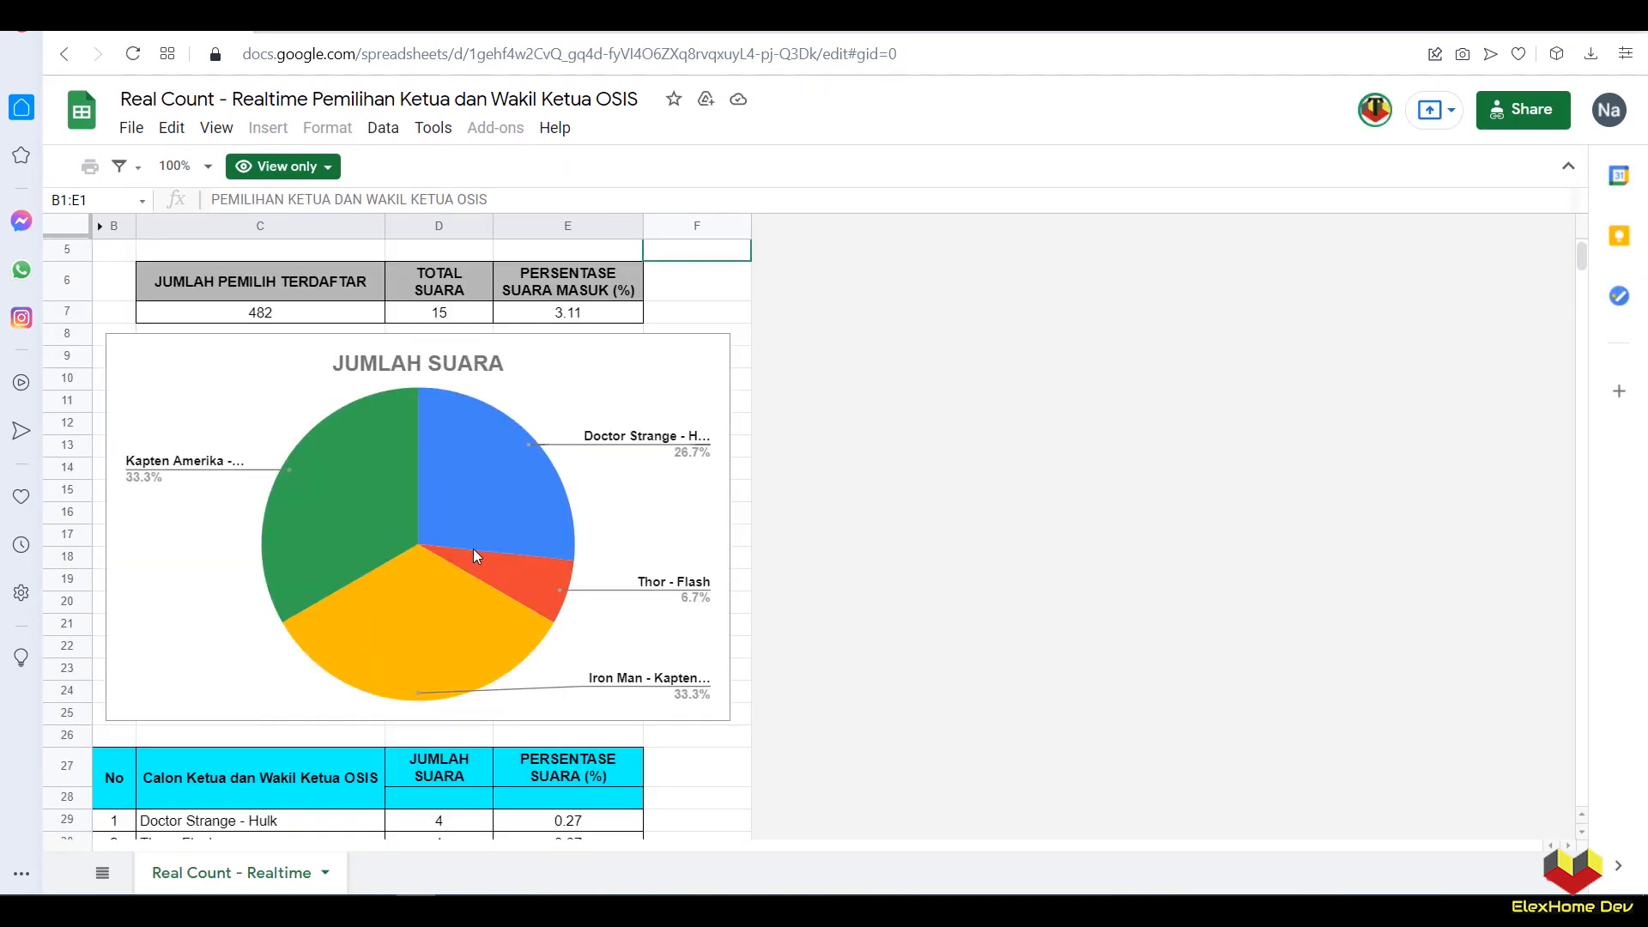
scroll(472, 549, "down", 3)
scroll(474, 546, "down", 2)
scroll(471, 544, "up", 6)
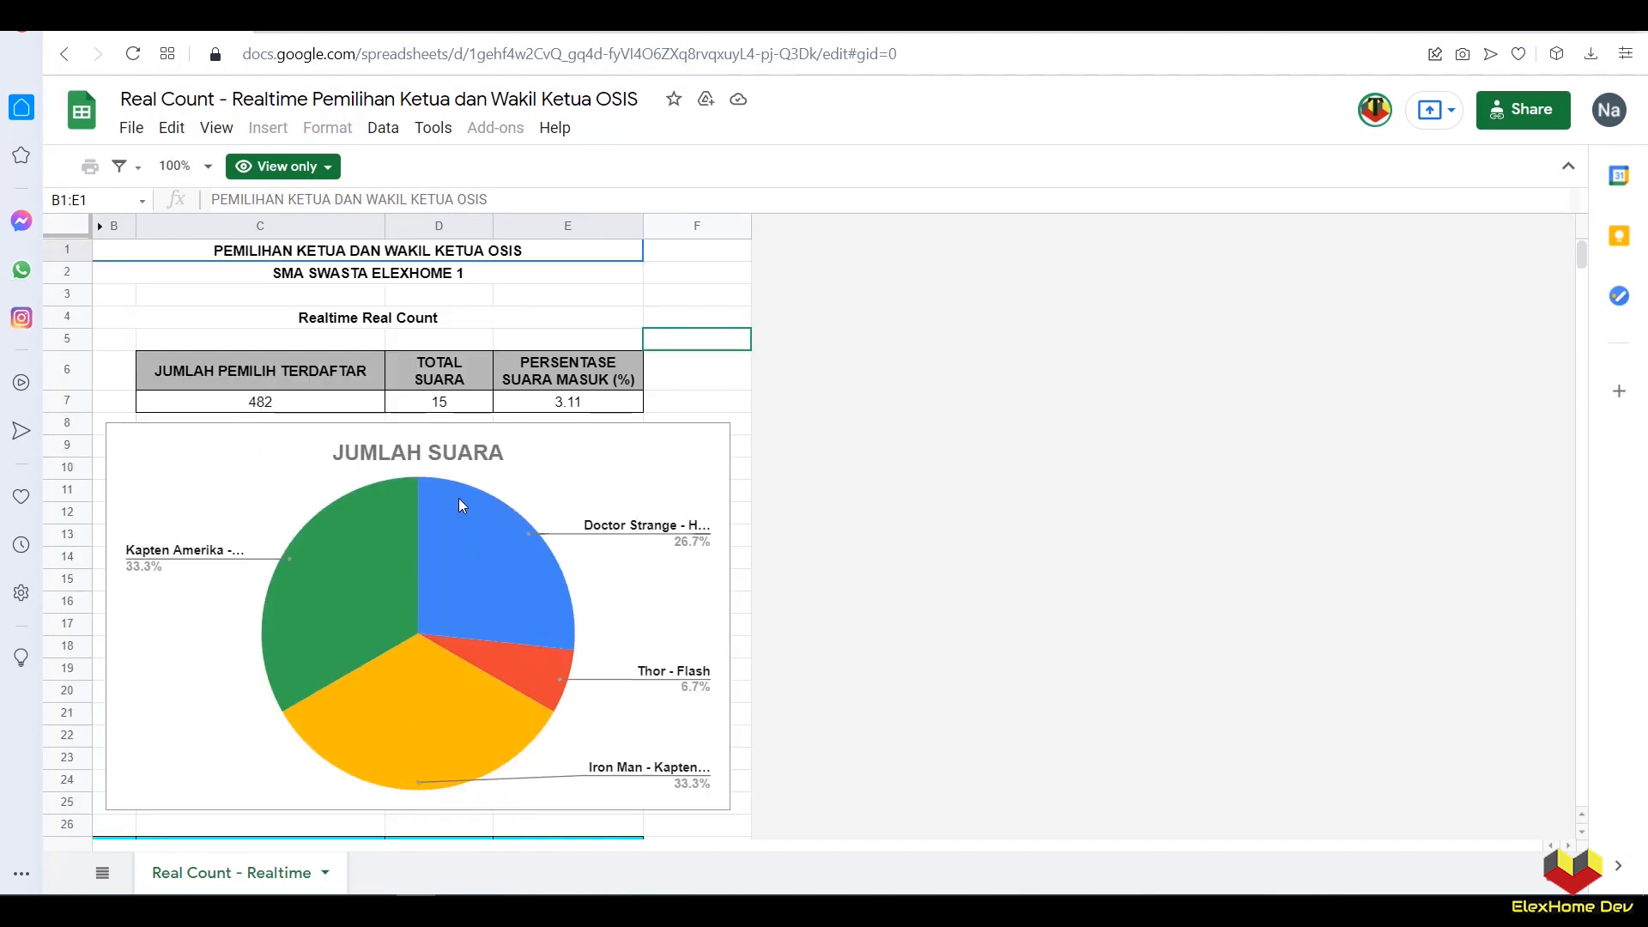
left_click(132, 127)
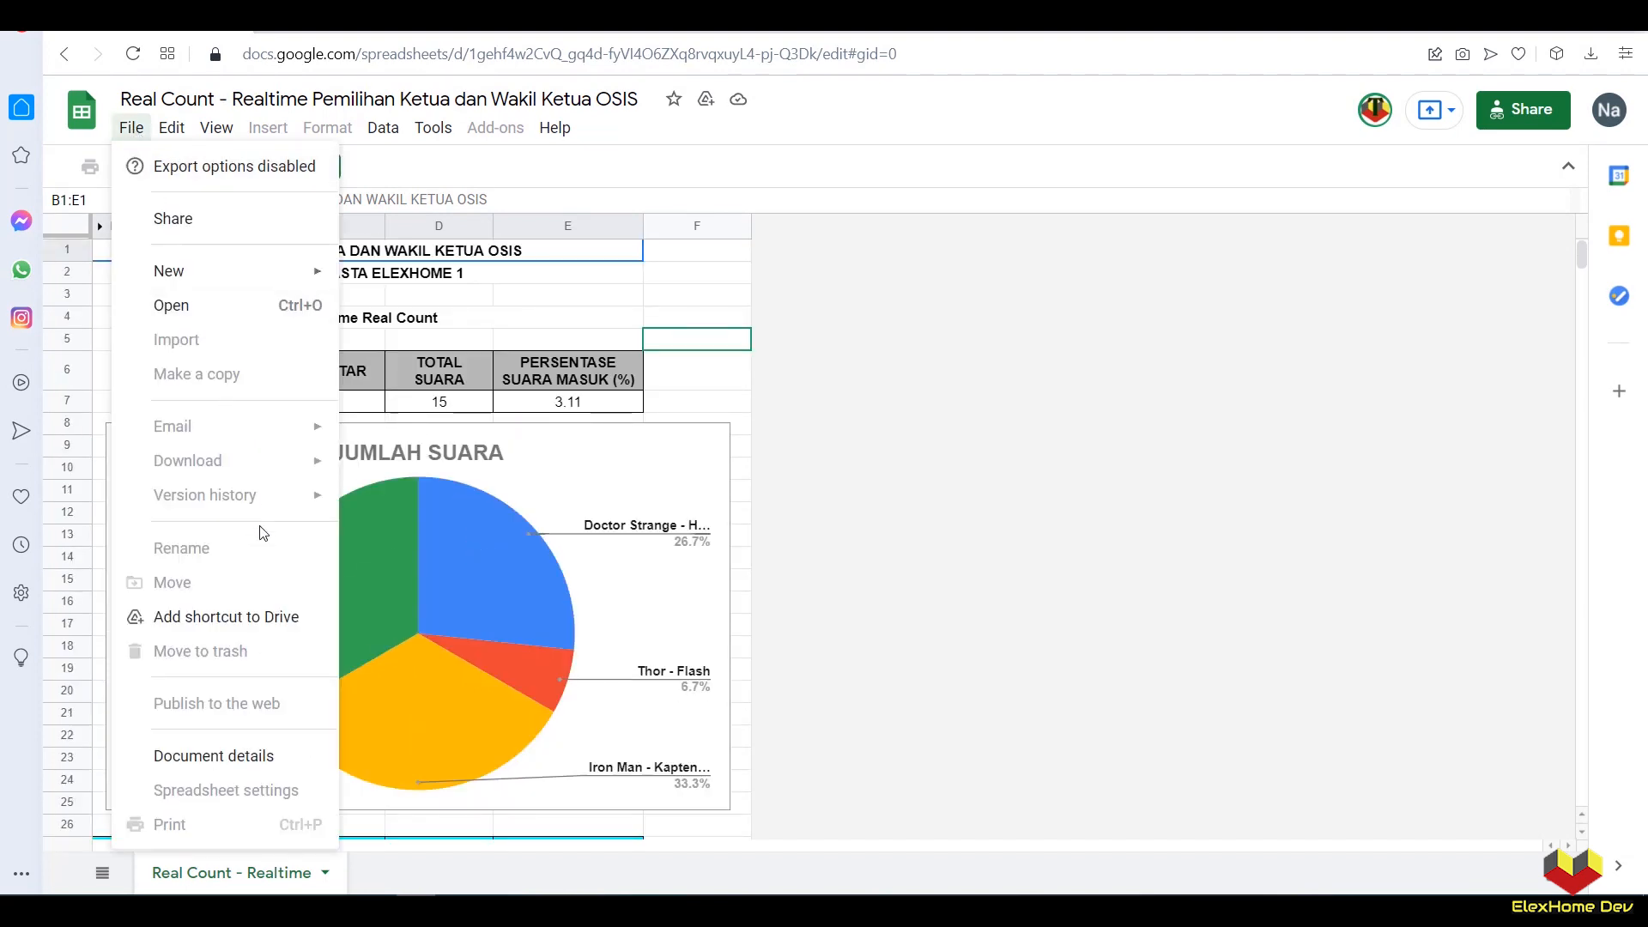
left_click(543, 300)
scroll(631, 459, "down", 5)
scroll(636, 468, "up", 5)
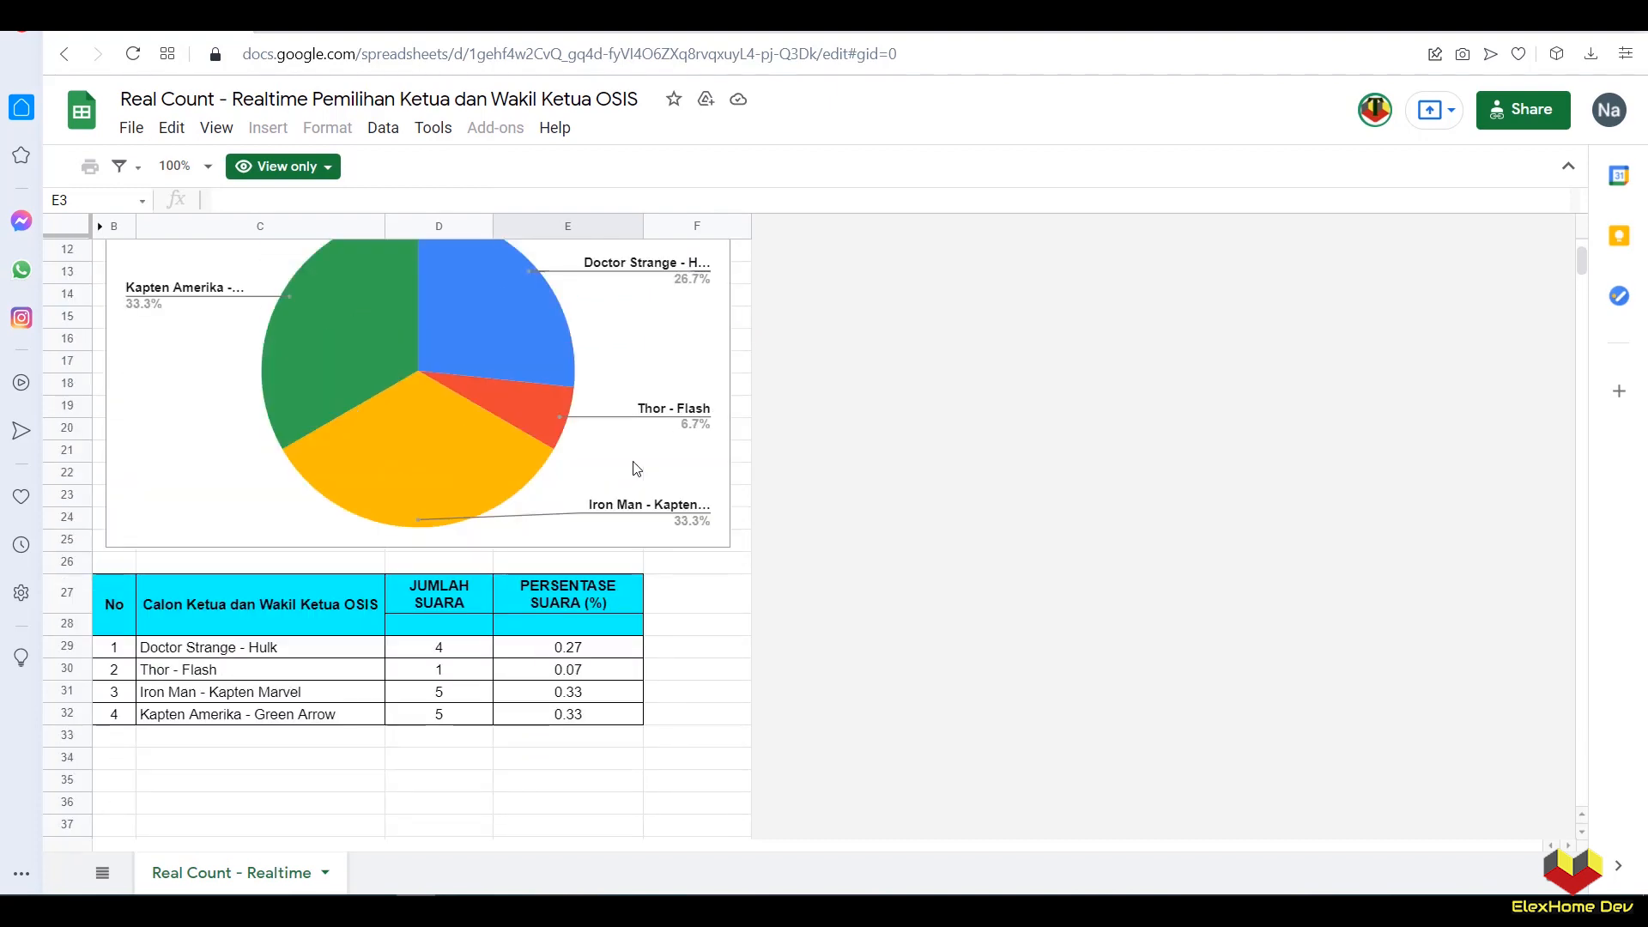
scroll(636, 468, "down", 5)
scroll(633, 471, "up", 5)
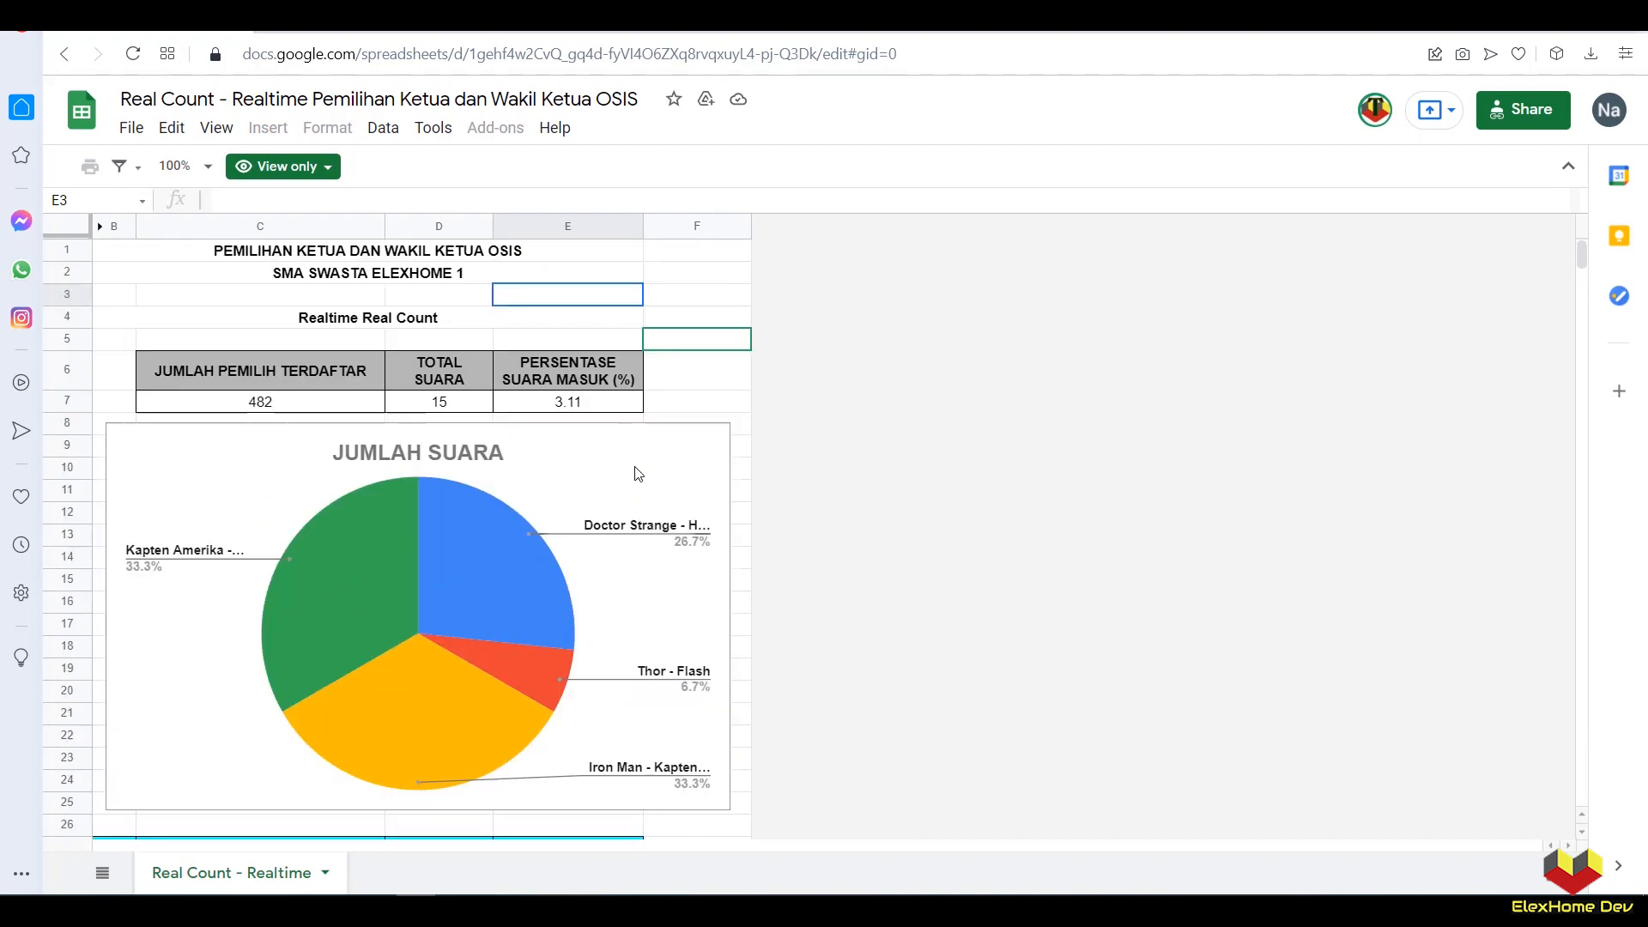
scroll(637, 473, "down", 5)
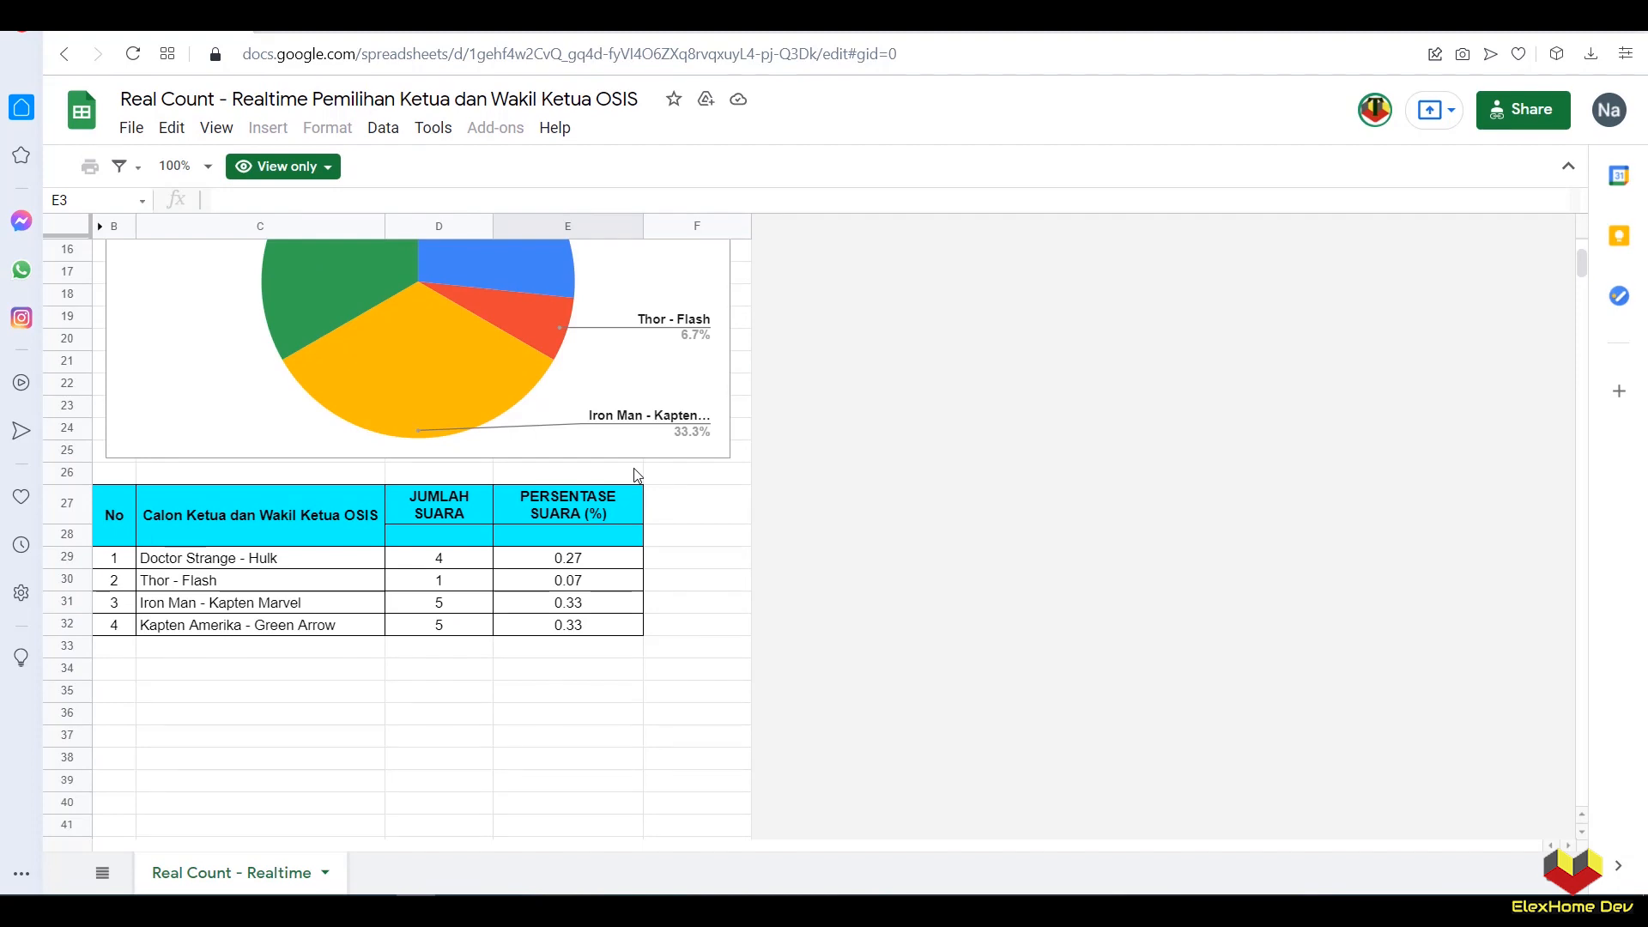
scroll(636, 474, "up", 5)
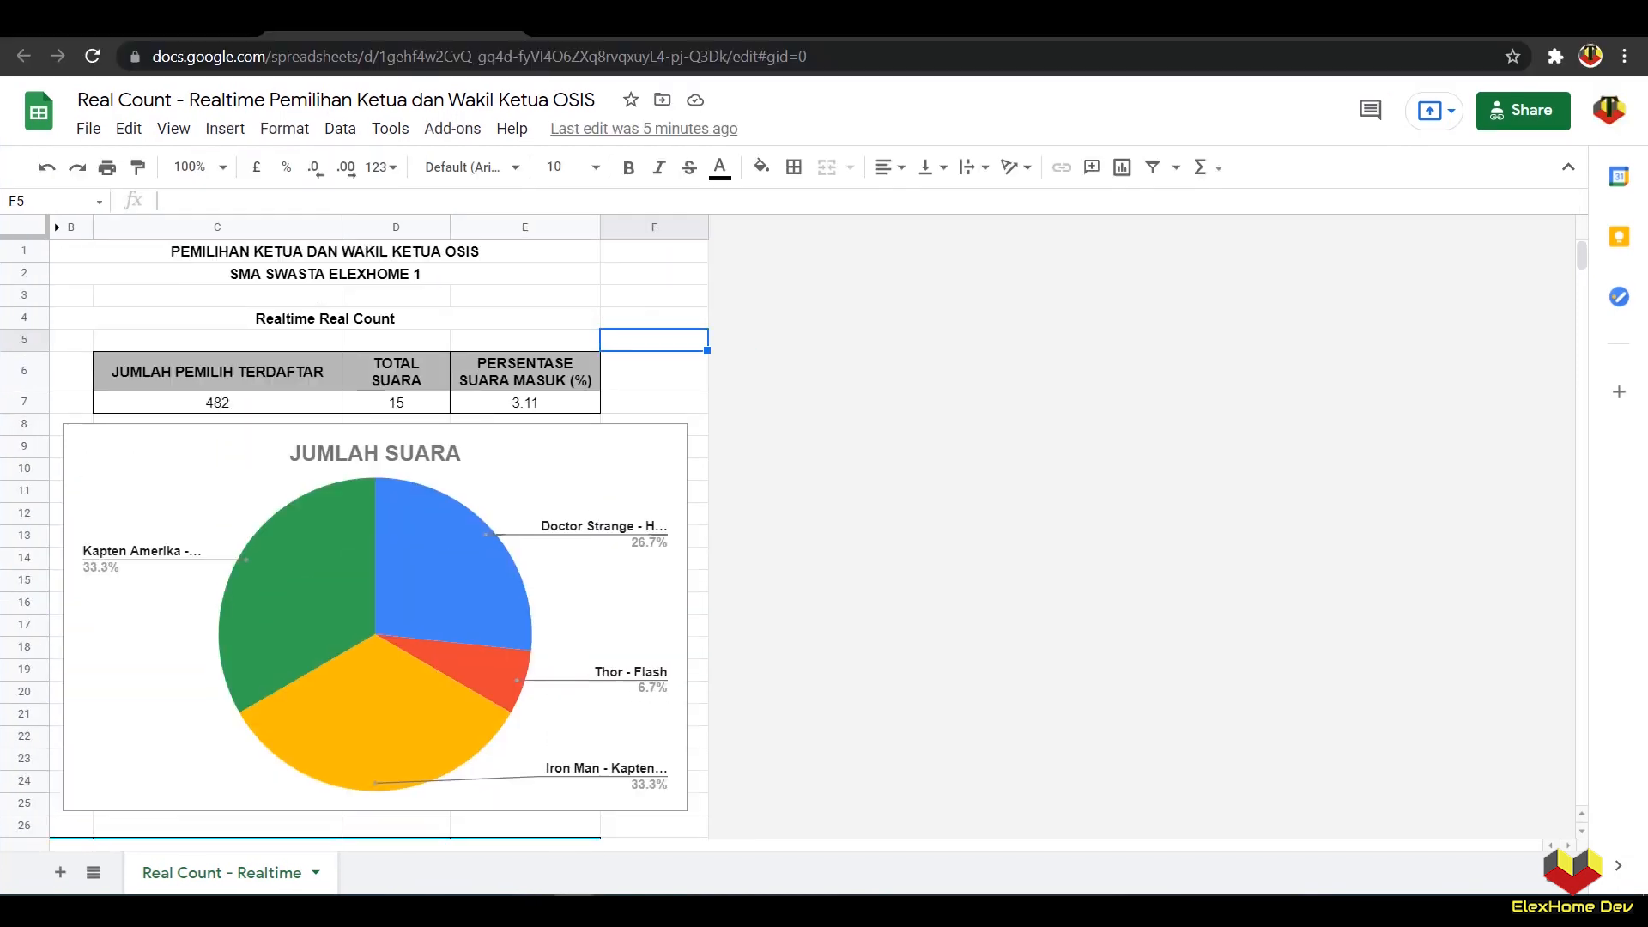
left_click_drag(650, 296, 648, 315)
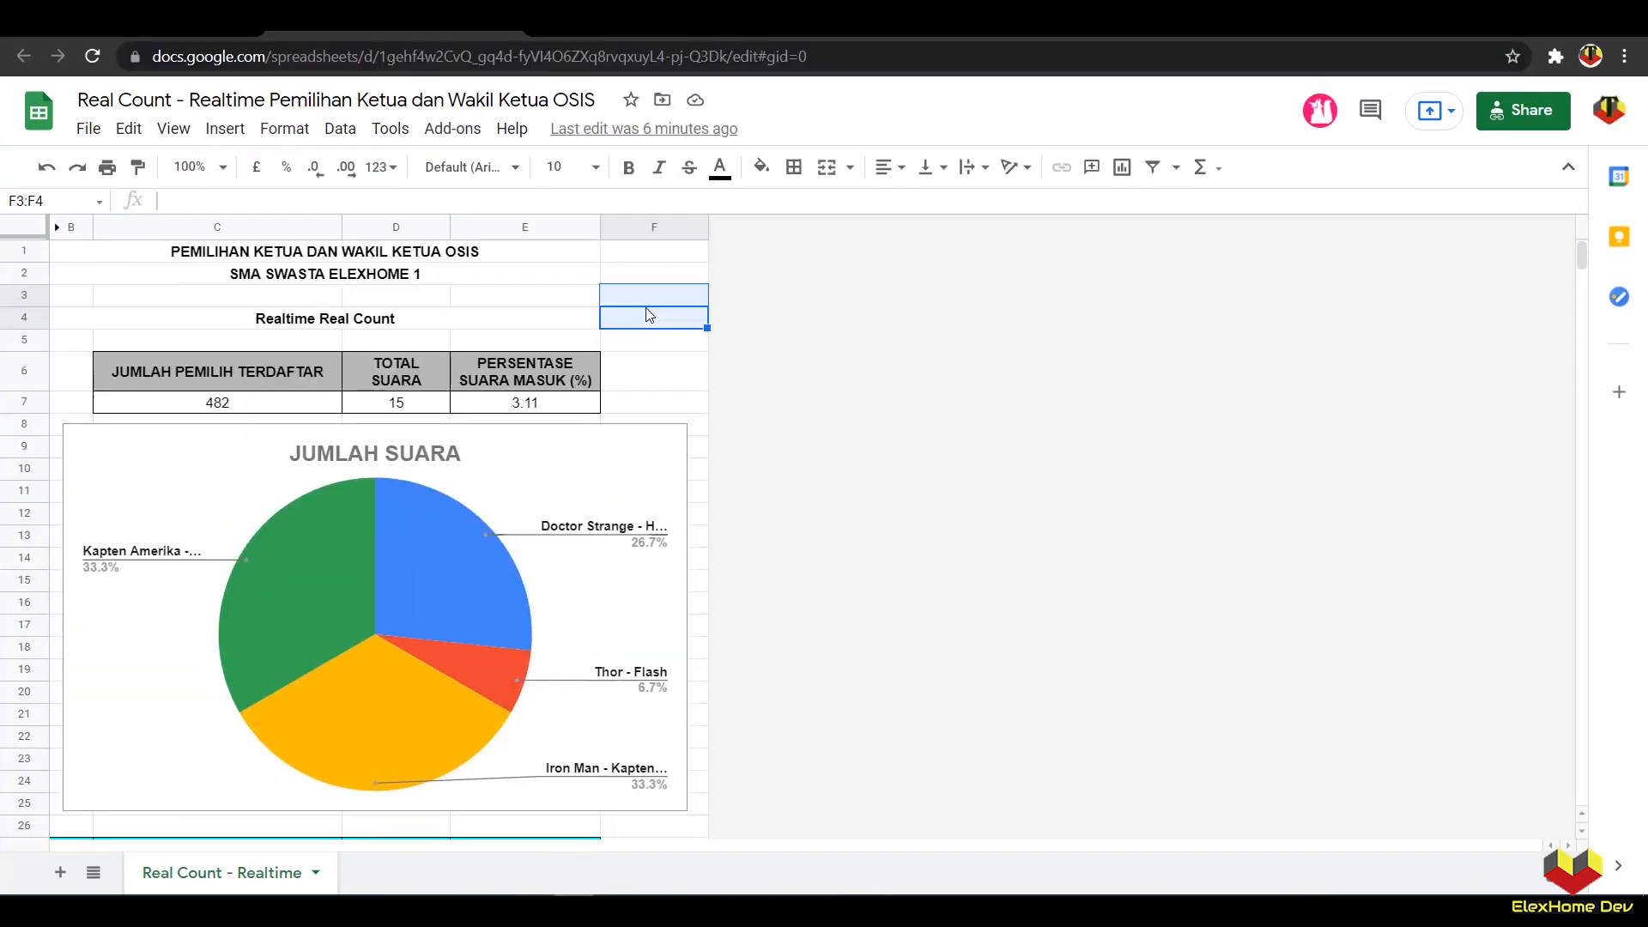